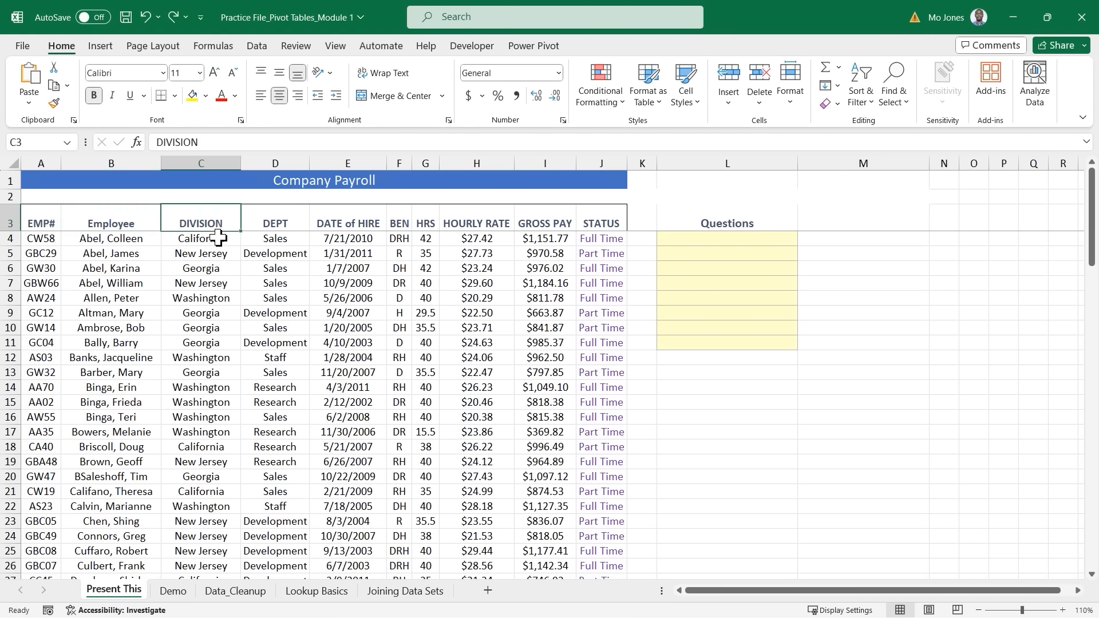
Step: Examine the payroll table's department, hours, hourly rate, gross pay and status columns, and the empty Questions list
left_click(281, 240)
left_click(290, 254)
left_click(284, 356)
left_click(294, 387)
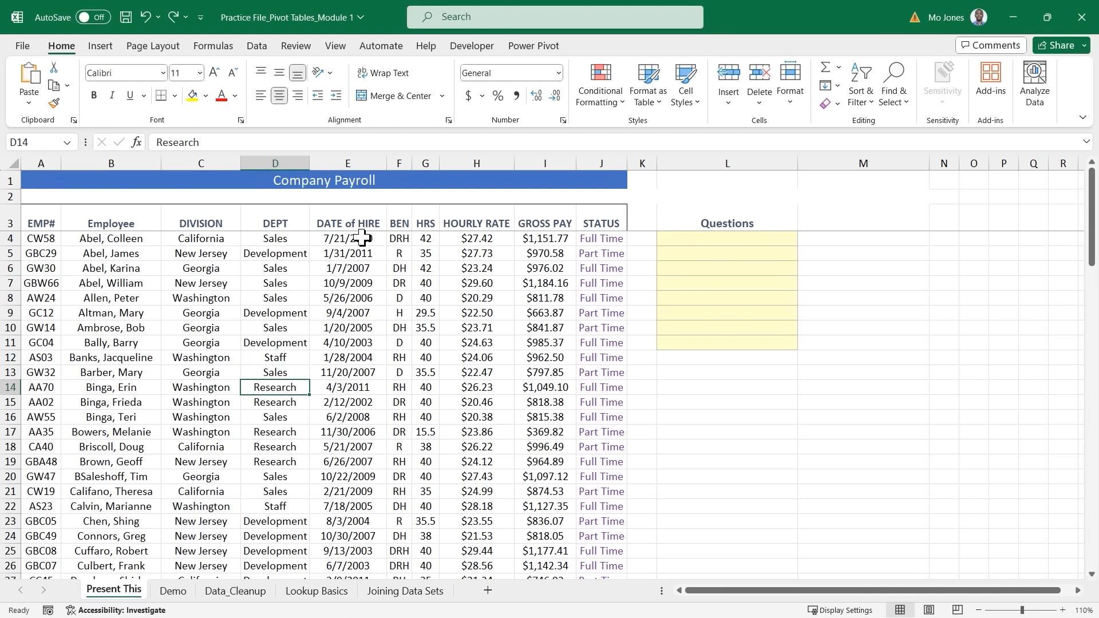
left_click(429, 239)
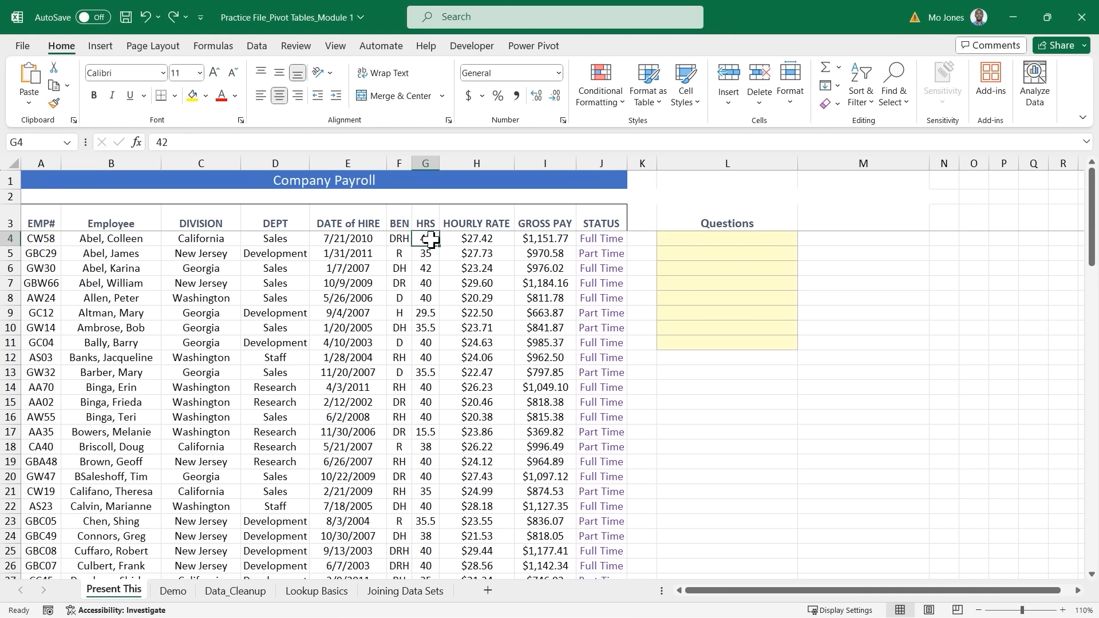
left_click(485, 240)
left_click(541, 239)
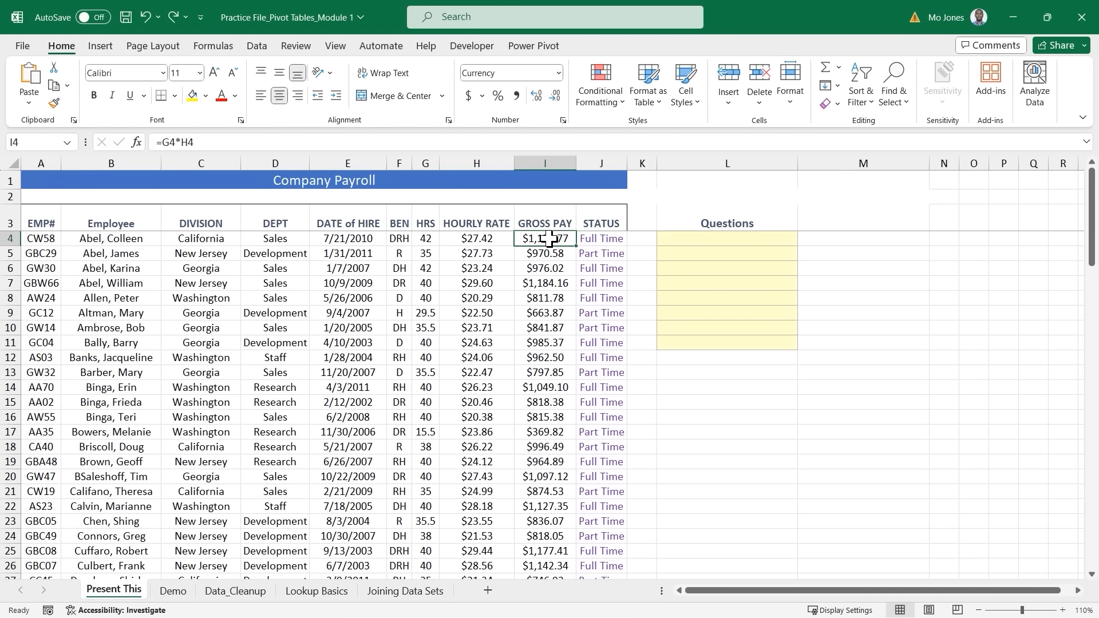
left_click(606, 238)
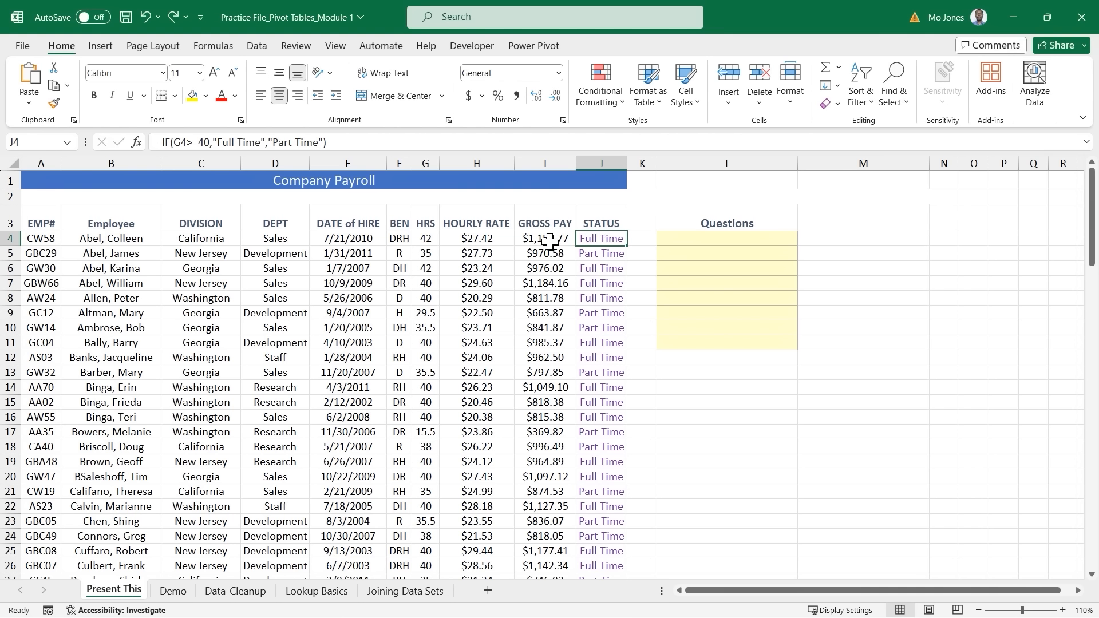
left_click(702, 241)
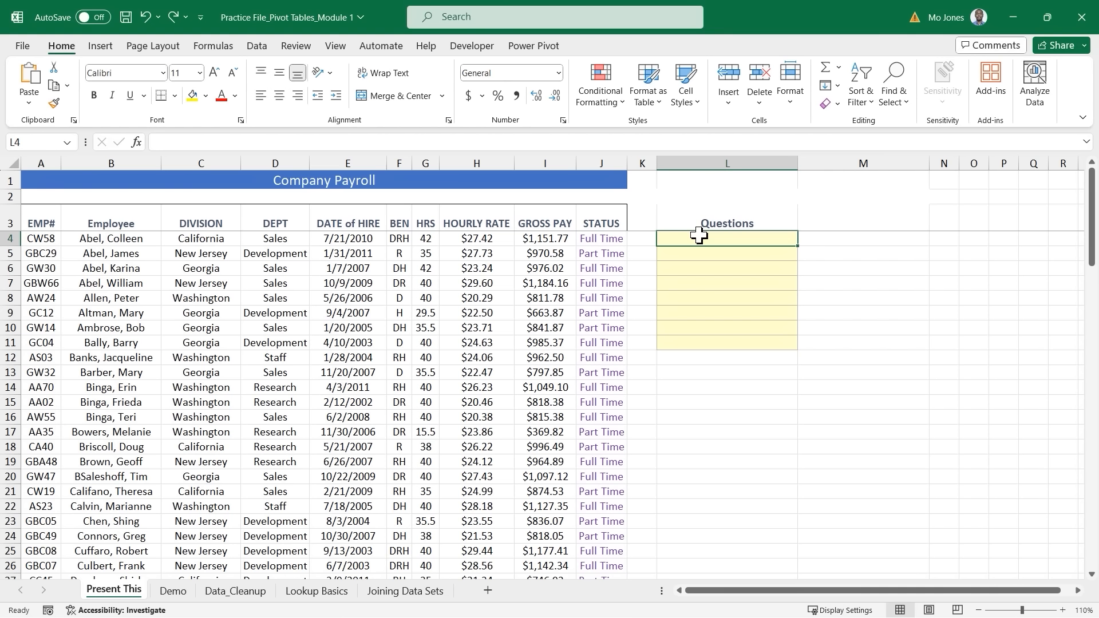
Step: Look through the payroll records down to the last row and return to the first record
left_click(494, 313)
scroll(494, 315, "down", 5)
scroll(494, 315, "down", 14)
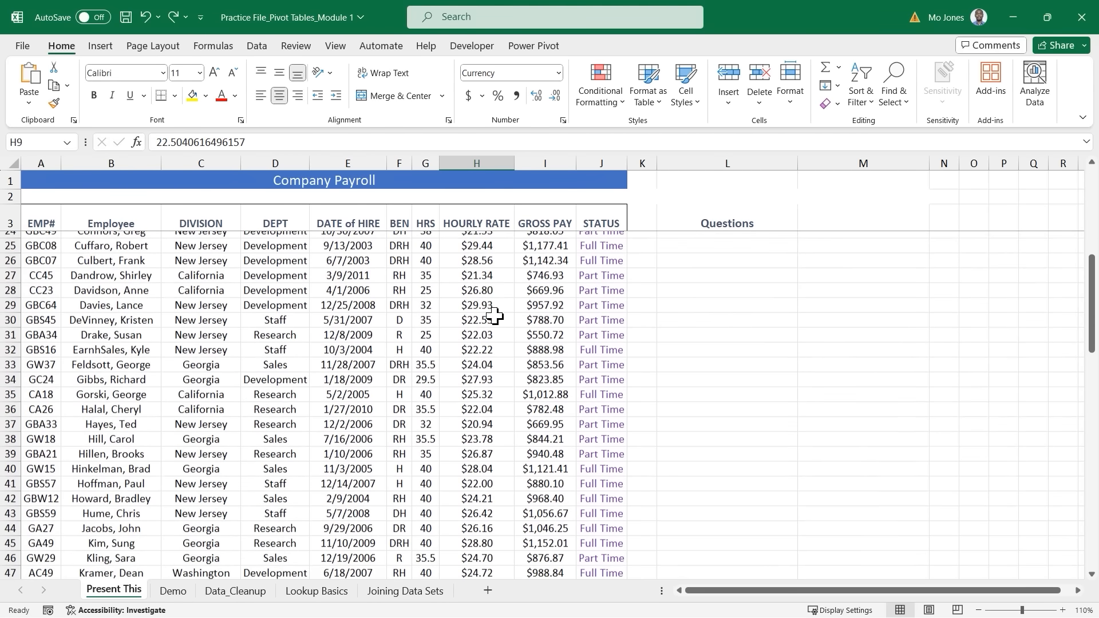
scroll(494, 316, "down", 6)
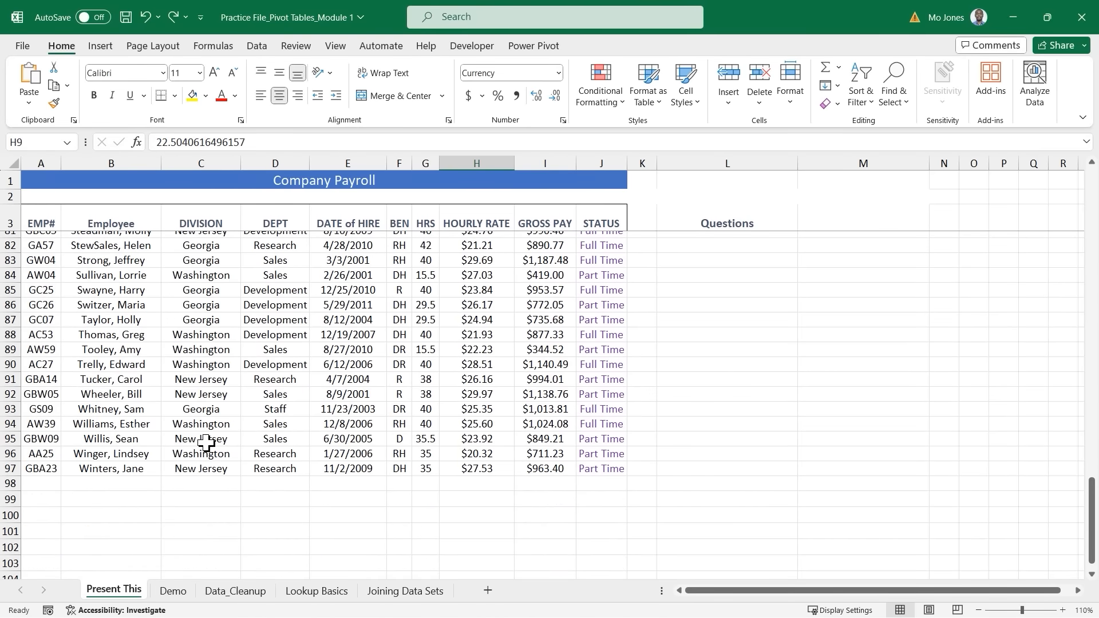
scroll(534, 369, "up", 5)
scroll(534, 369, "down", 1)
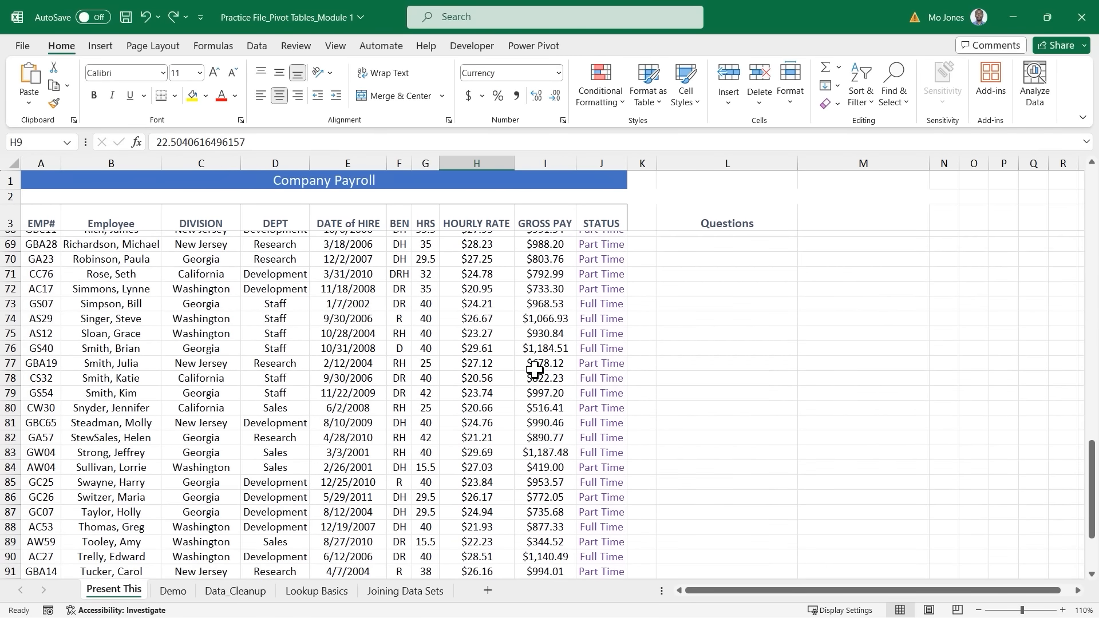
scroll(534, 369, "up", 20)
scroll(534, 369, "up", 2)
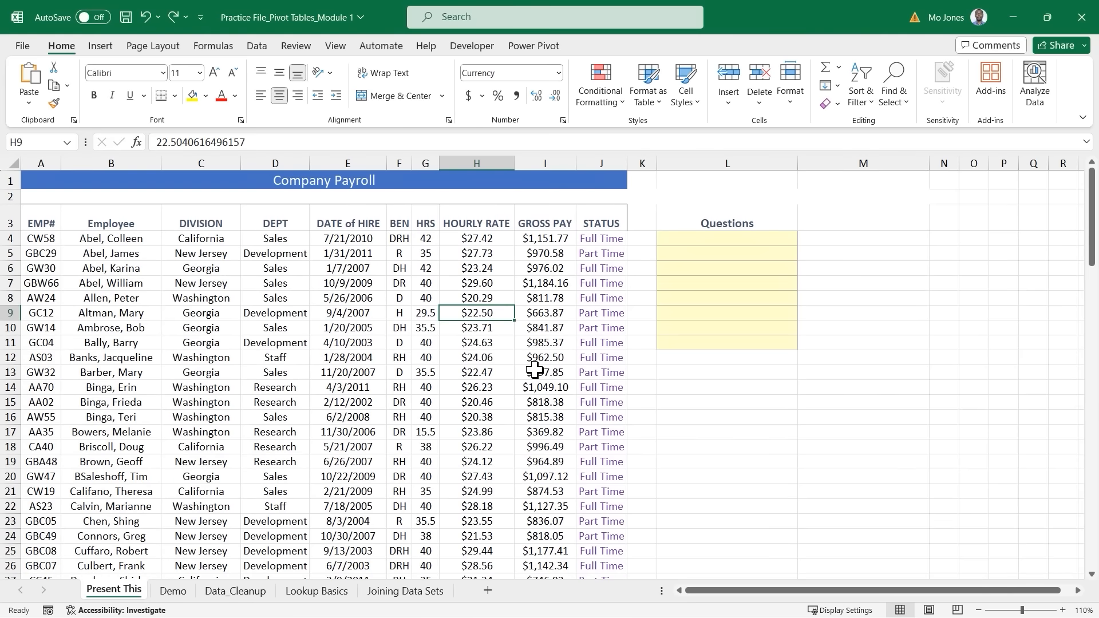
Step: Fill L4:L7 under Questions with Sum of Gross Pay, Gross Pay by Dept, Gross Pay by Division and Average hourly rate
left_click(694, 239)
type("Sum of Gross Pay Gross Pay by Dept Gross Pay by Division Average hourly rate")
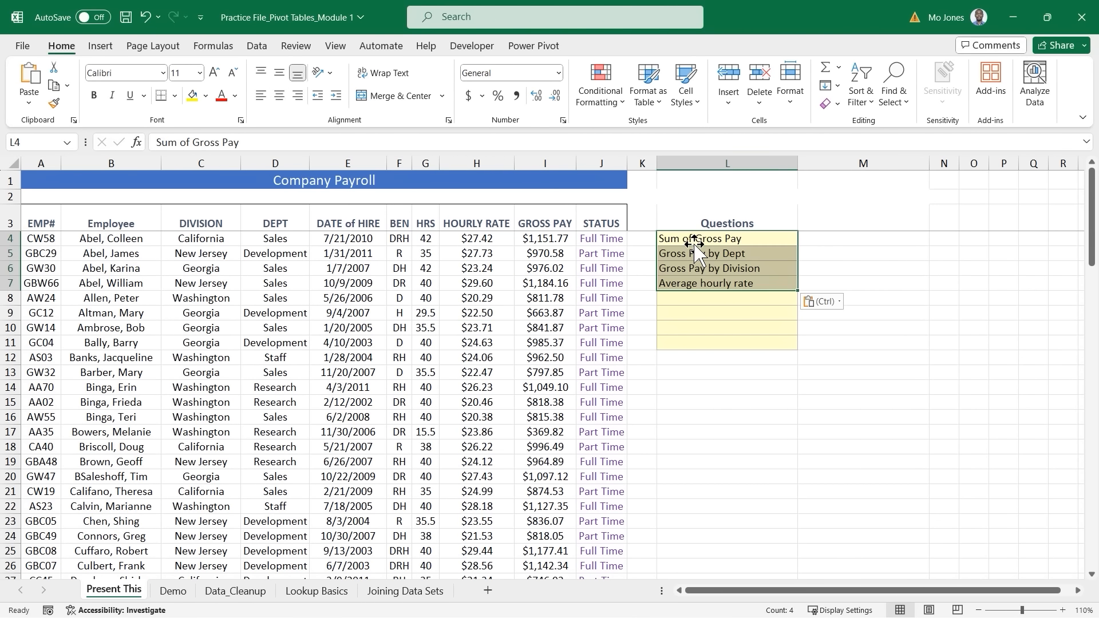
left_click(771, 241)
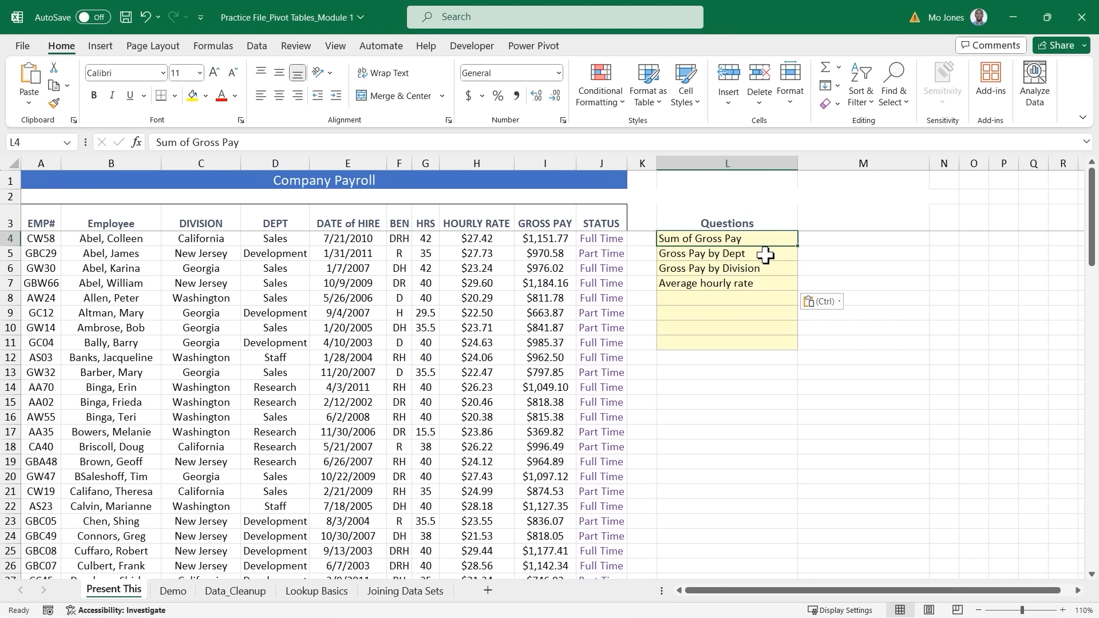
Step: Review the department, division and hourly rate questions and the blank cells below them
left_click(765, 255)
left_click(768, 270)
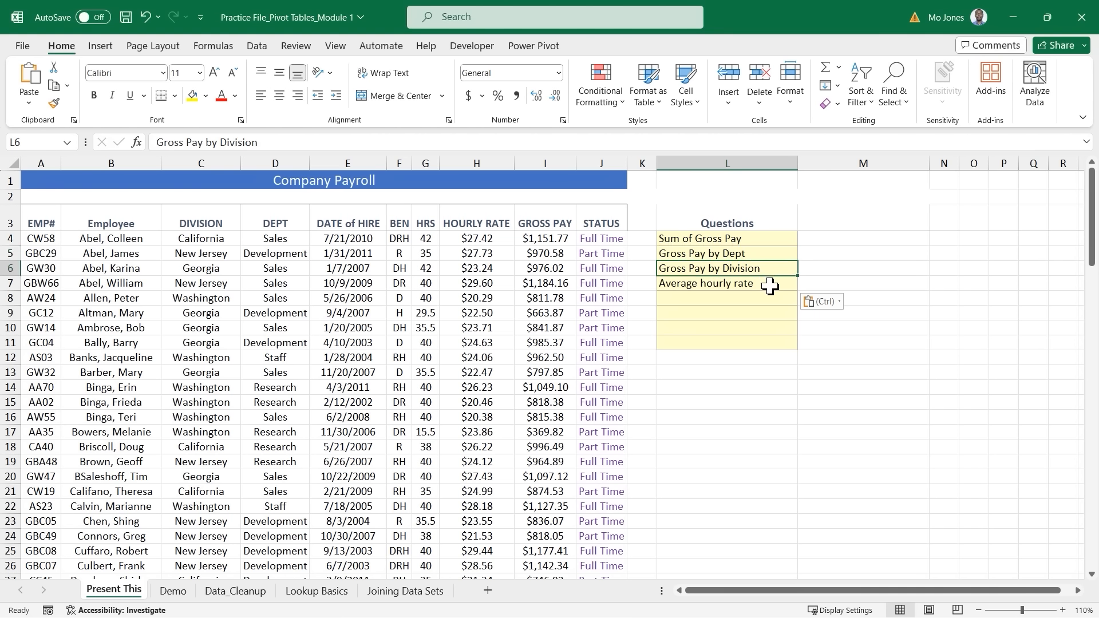
left_click(770, 286)
left_click(738, 299)
left_click(728, 313)
left_click(714, 327)
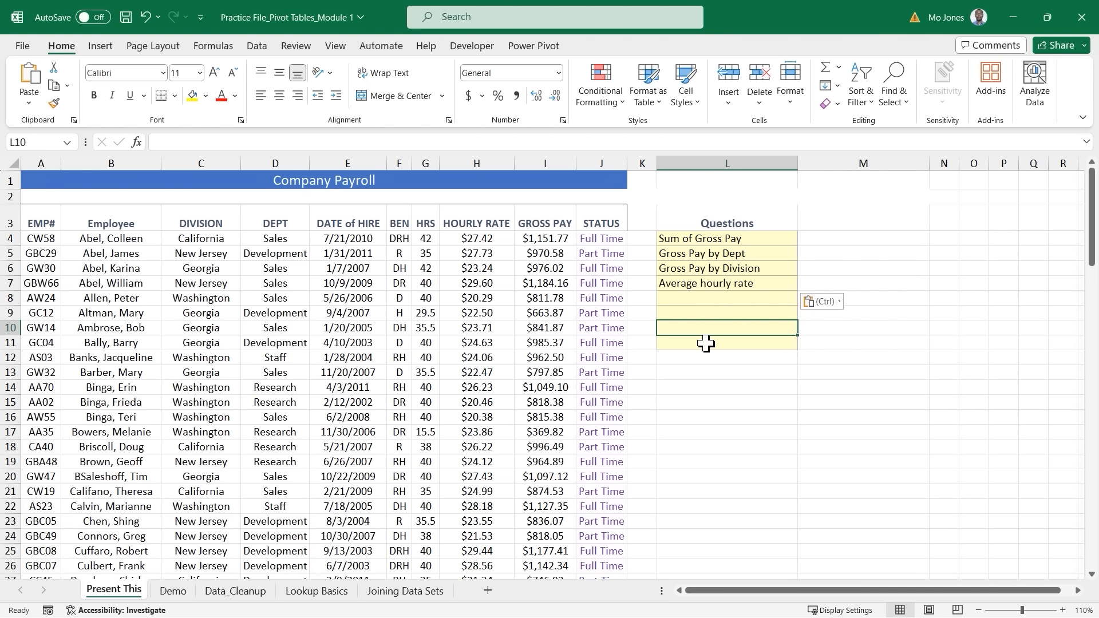
left_click(706, 343)
left_click(707, 358)
Step: List Sort, Filtering and Functions in cells L13 to L15 below the questions
left_click(707, 373)
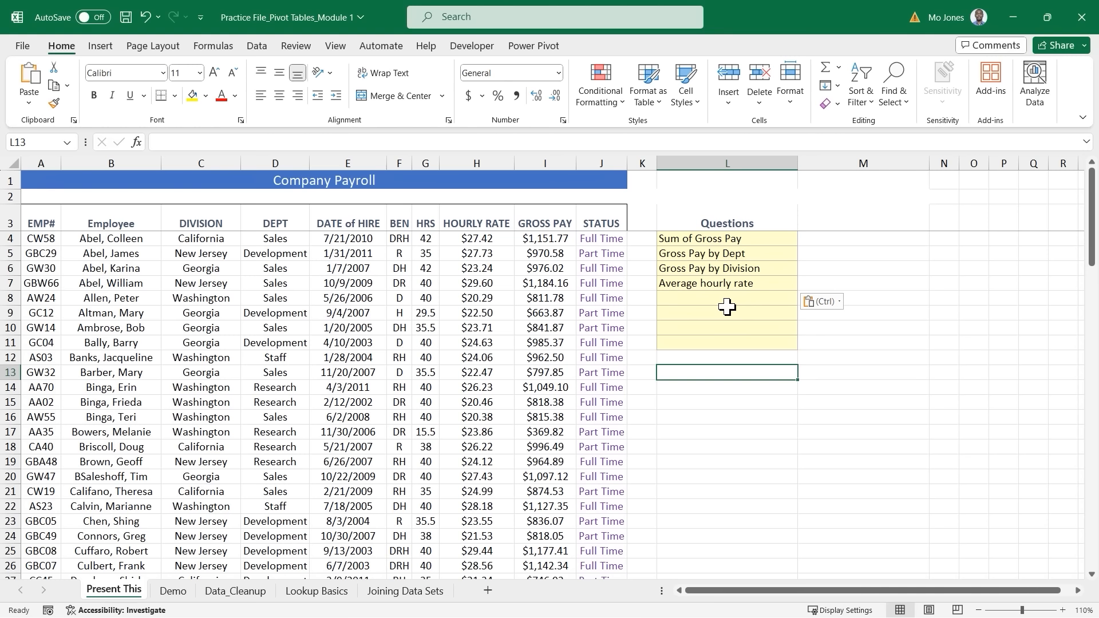
type("Sort")
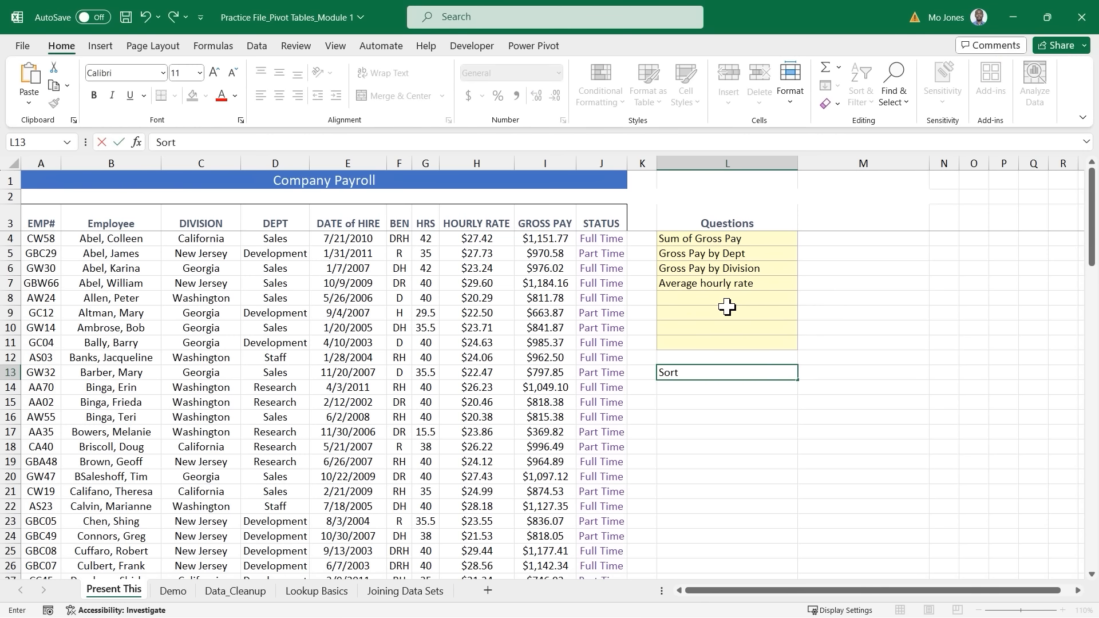
key("Return")
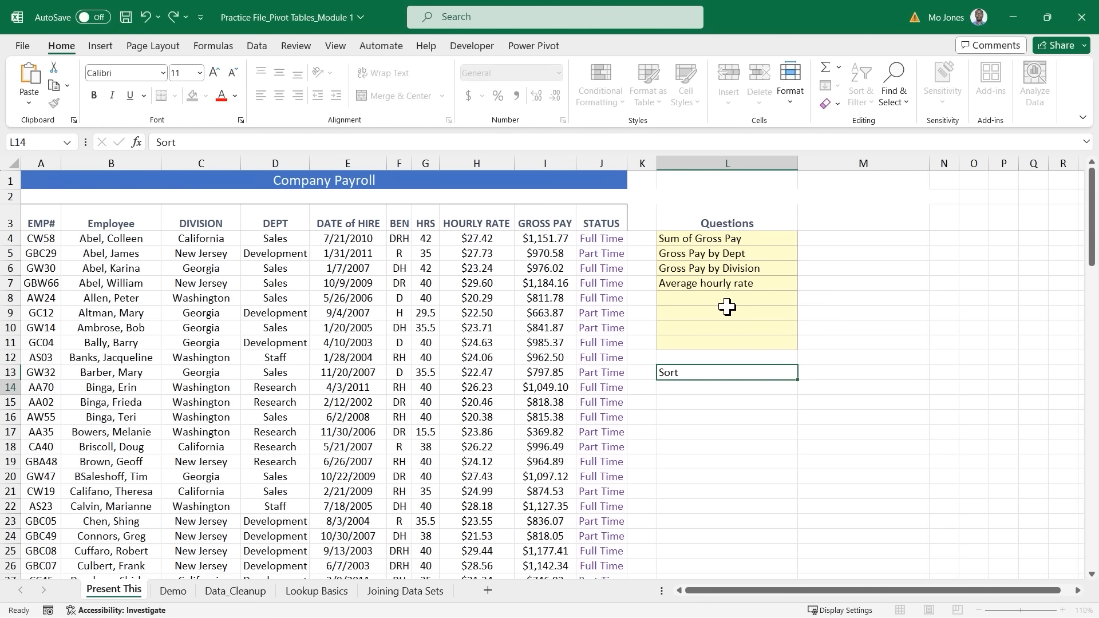
type("Filteri")
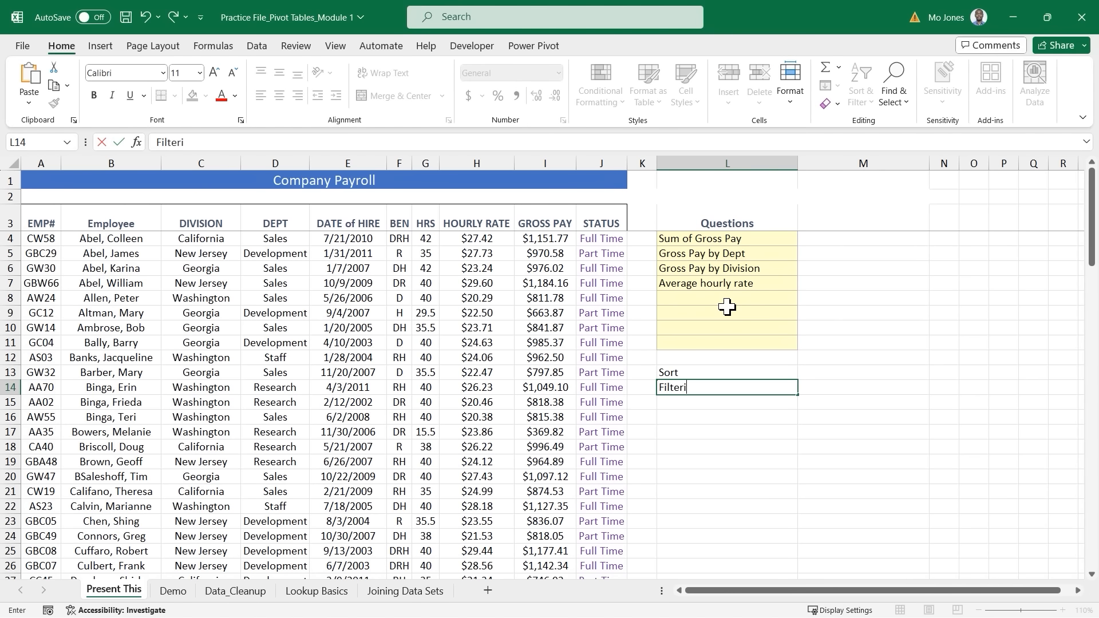
type("ng")
key("Return")
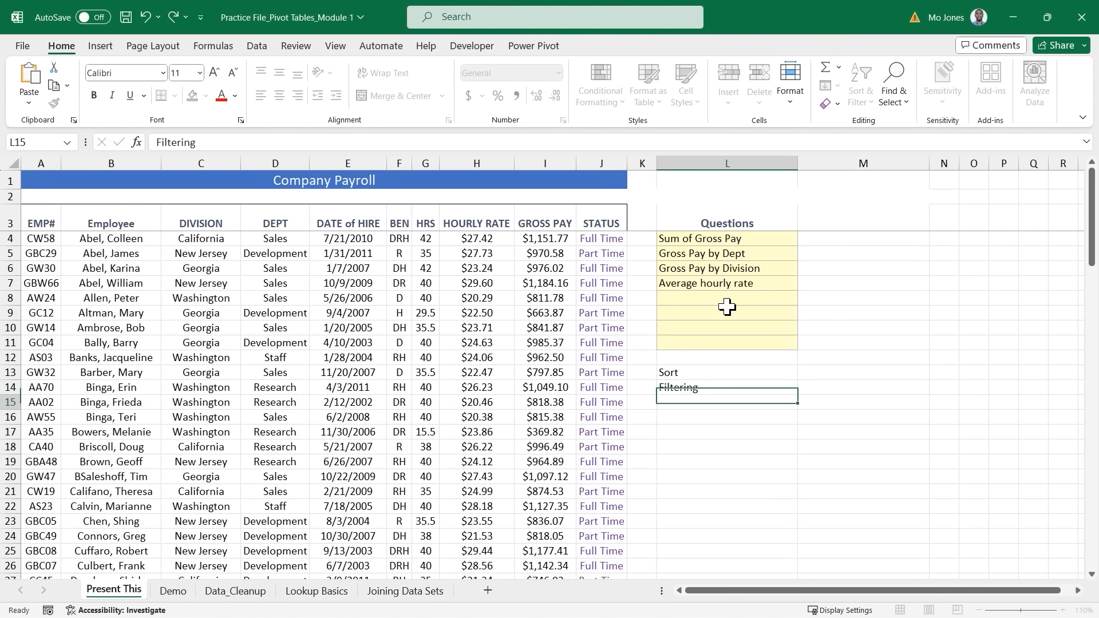
type("F")
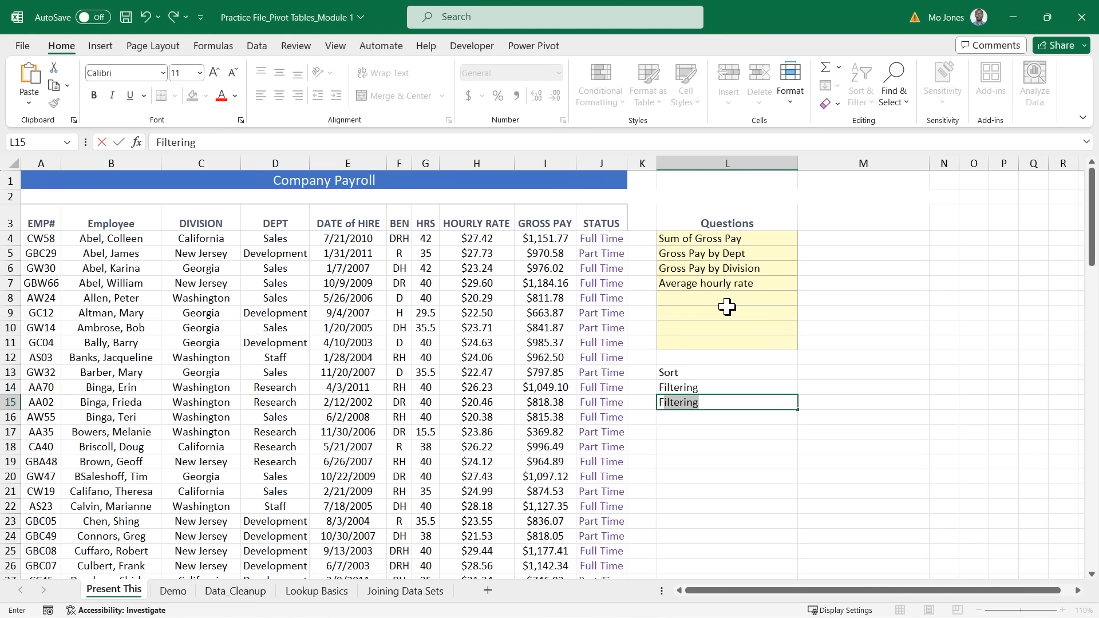
type("unctions")
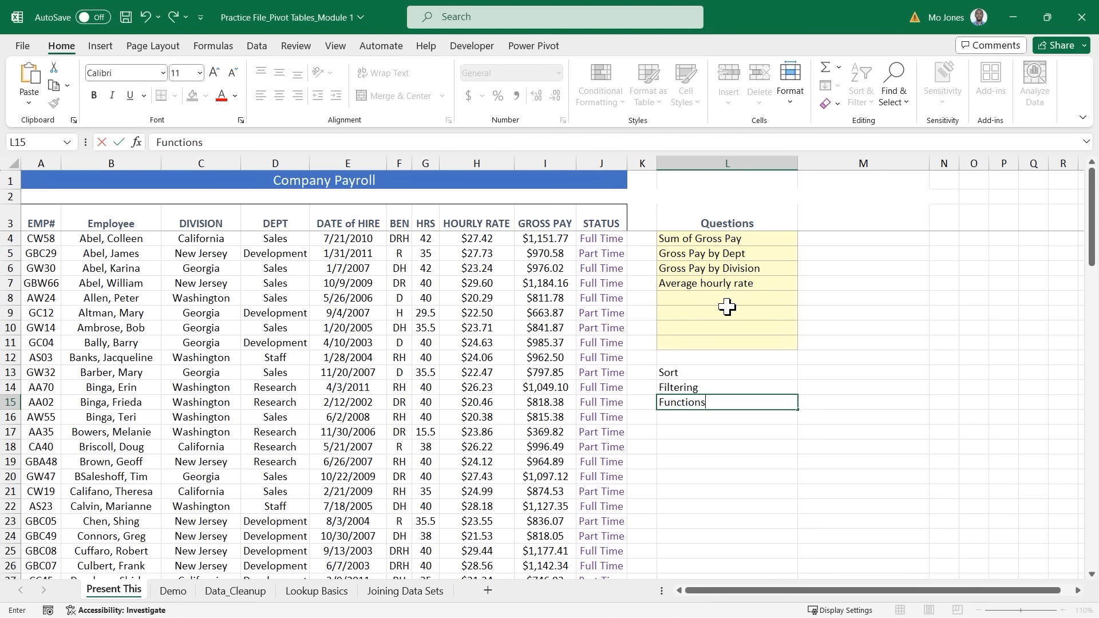
key("Return")
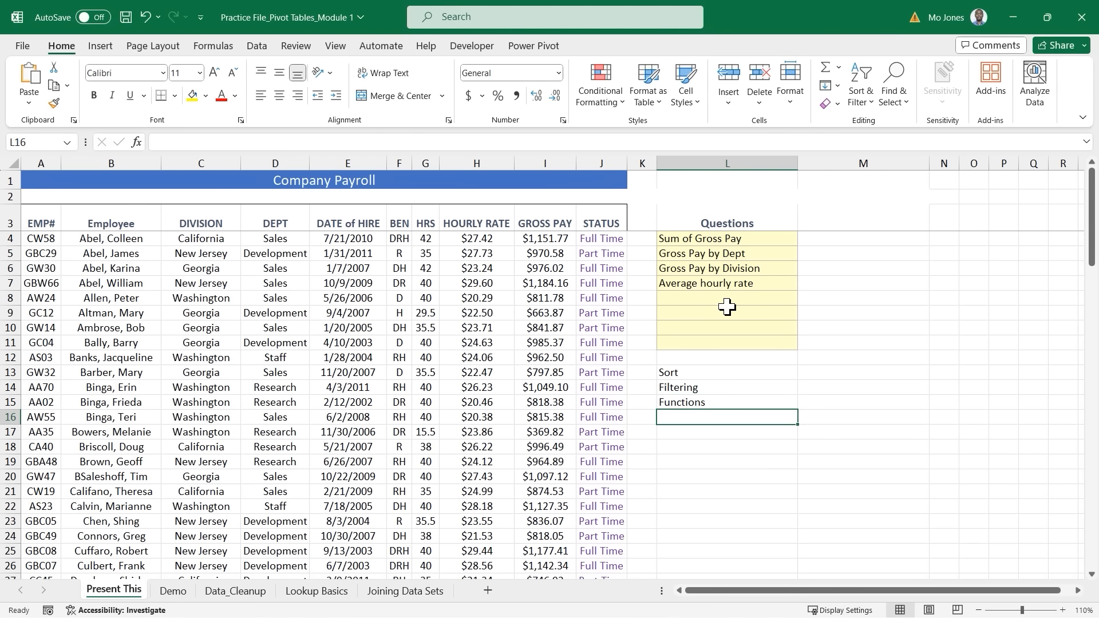
Step: Extend the list with Calculations in L16 and Move data in L17
type("Ca")
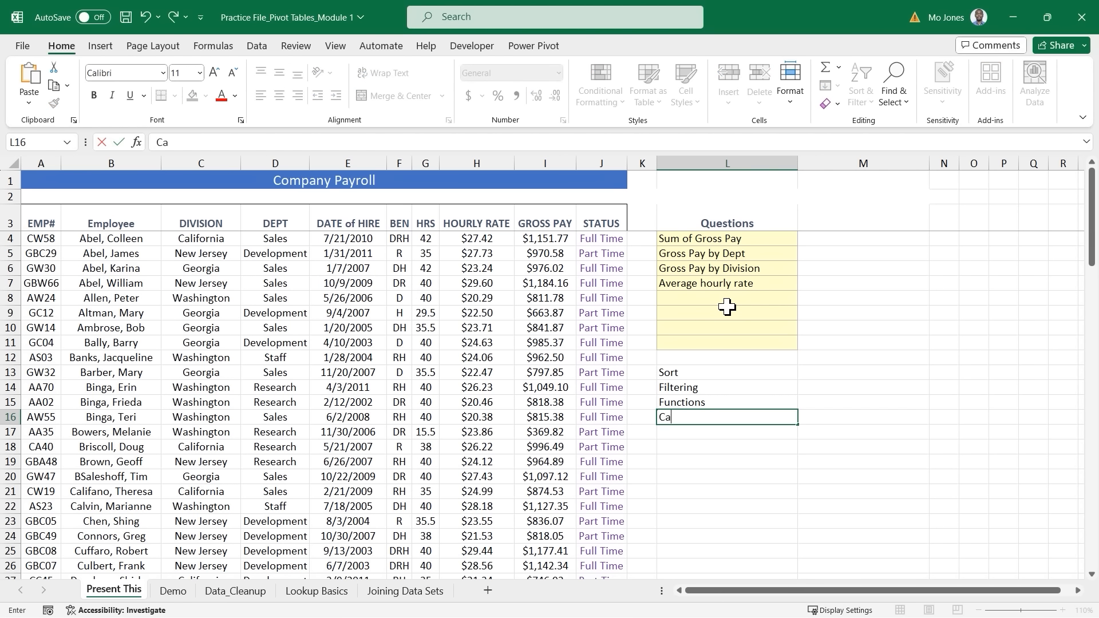
type("lculations")
key("Return")
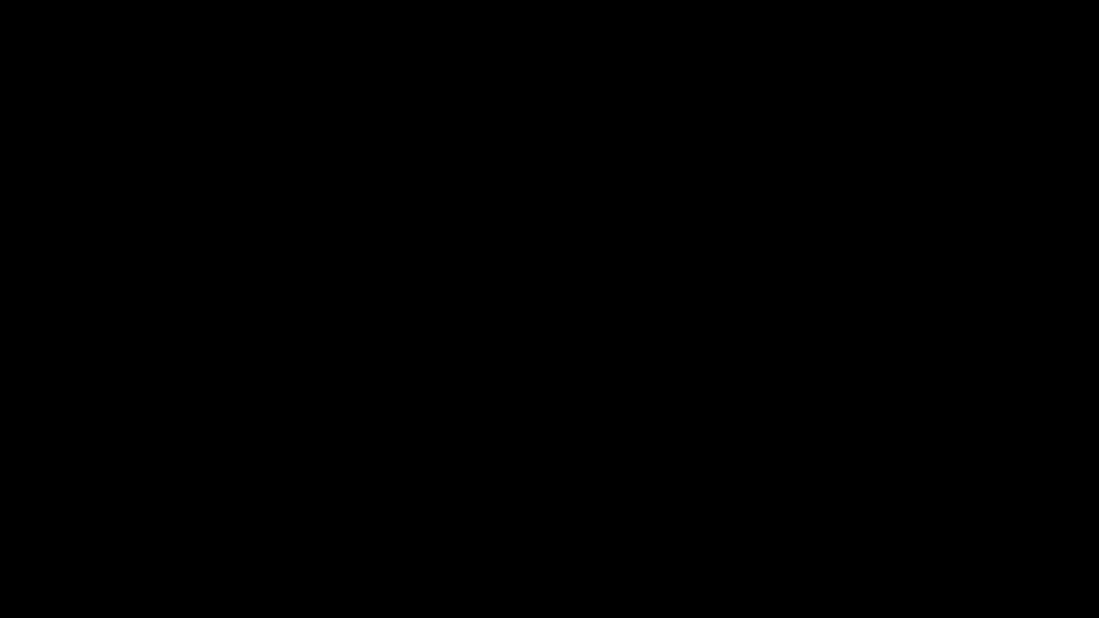
type("Mo")
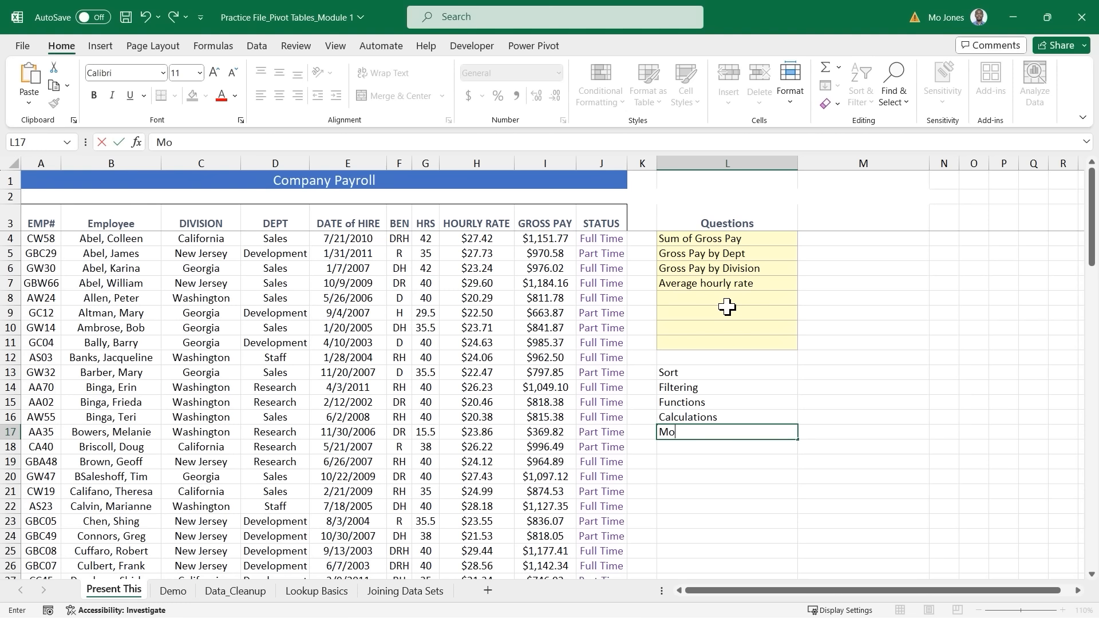
type("ve data")
key("Return")
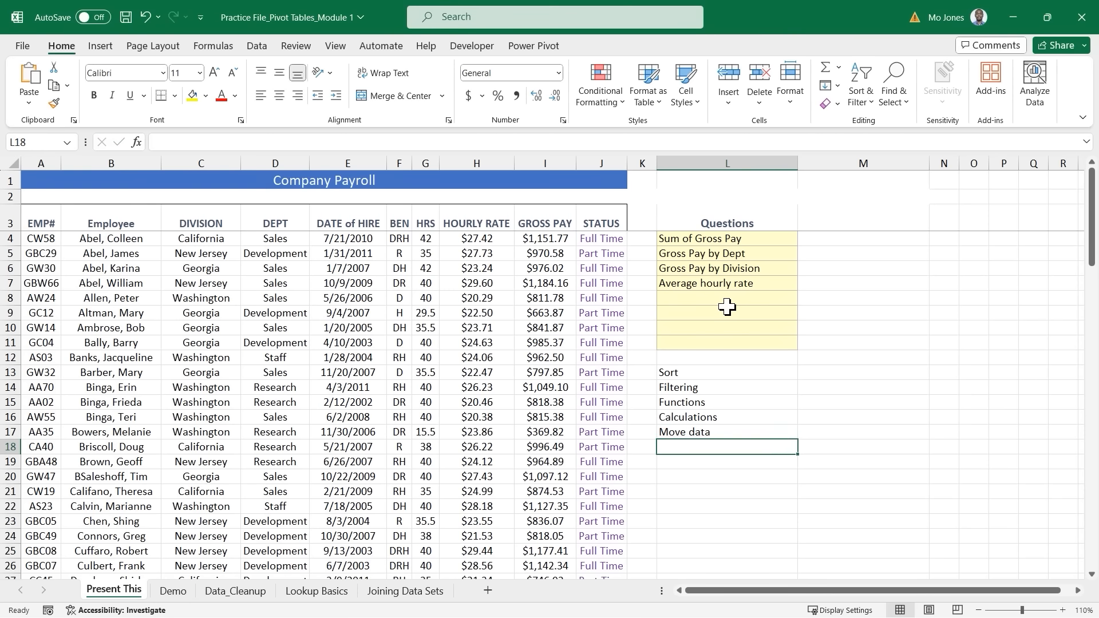
Step: Calculate the total gross pay in M4 beside its question with the formula =SUM(I4:I97)
left_click(852, 242)
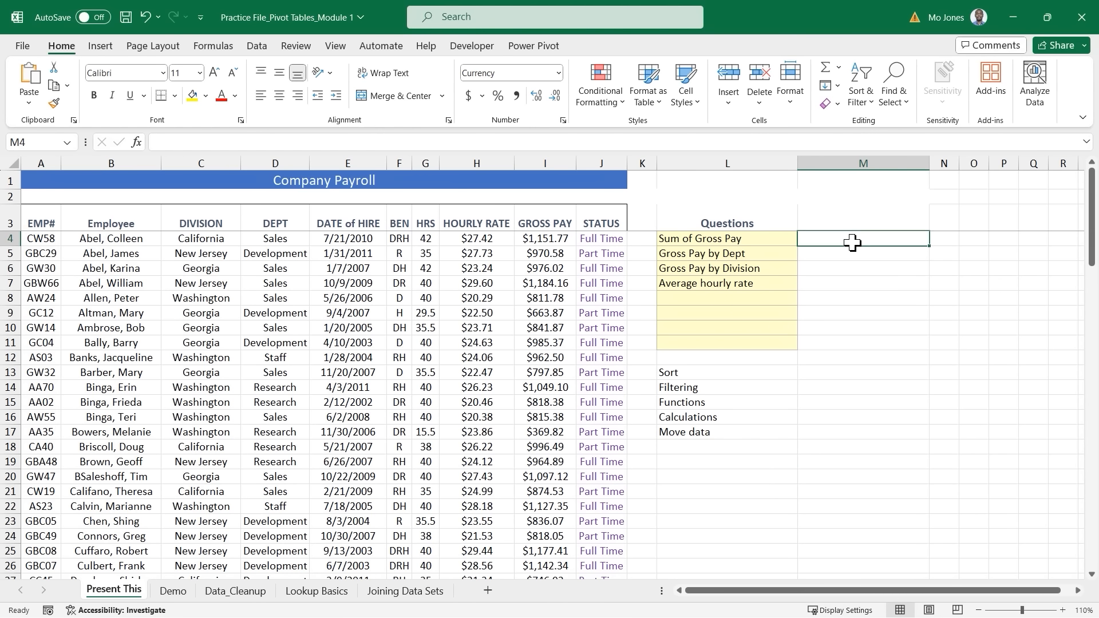
type("=su")
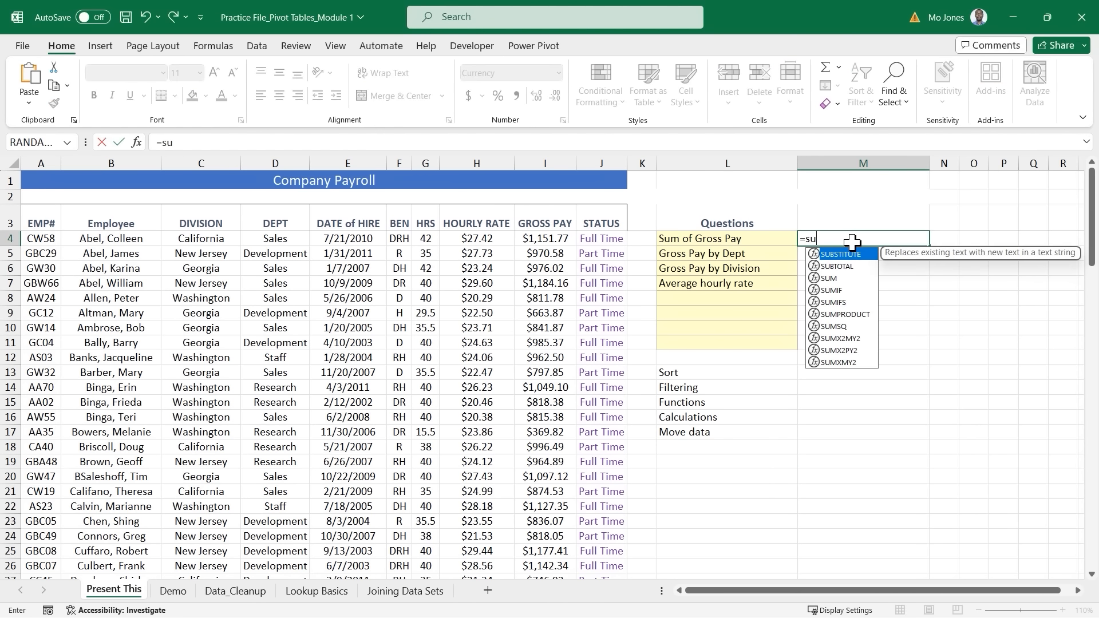
type("m")
key("Tab")
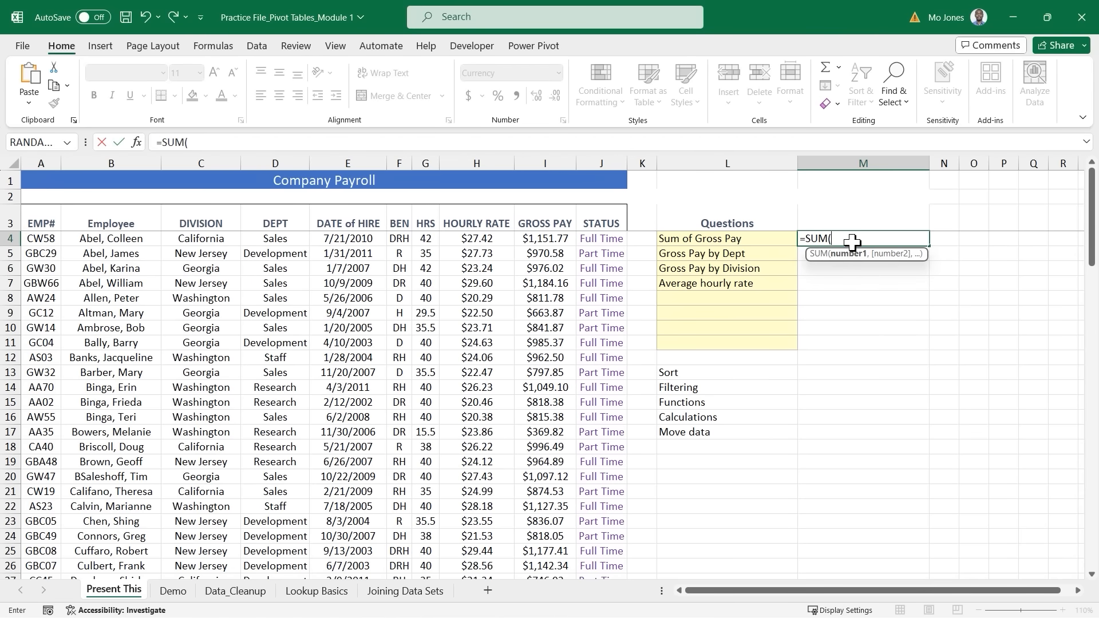
left_click(541, 241)
key("ctrl+shift+Down")
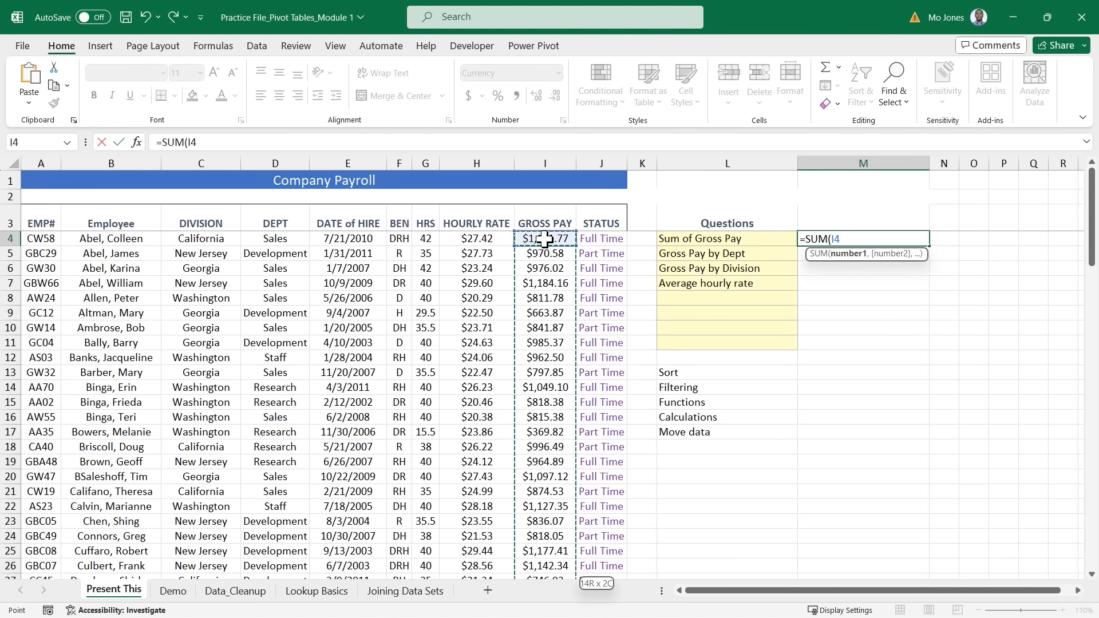
key("Return")
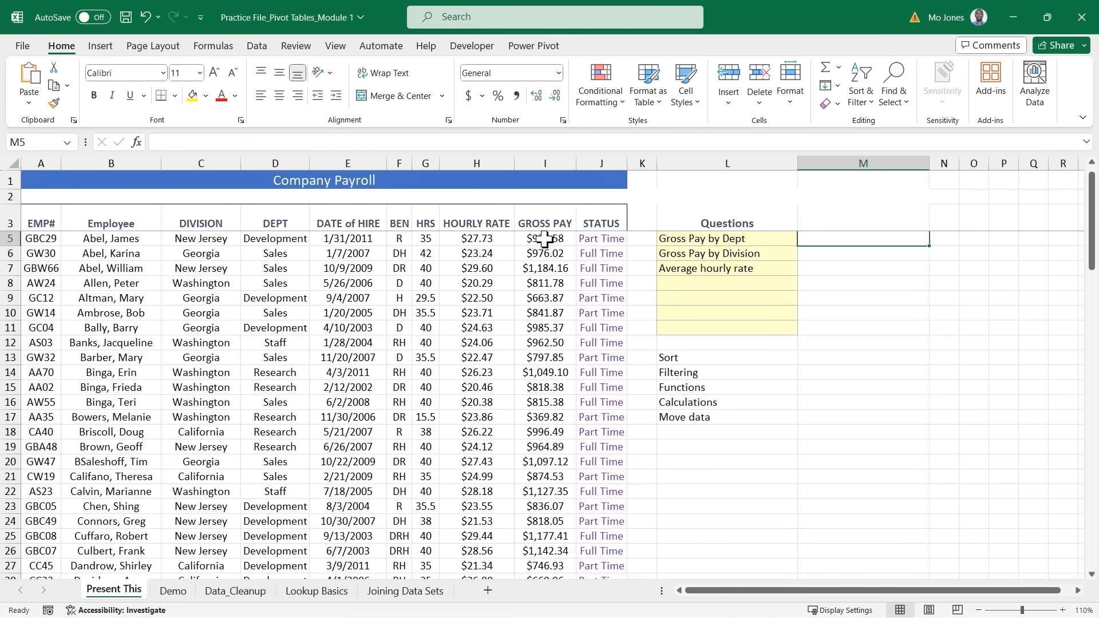
scroll(844, 327, "up", 1)
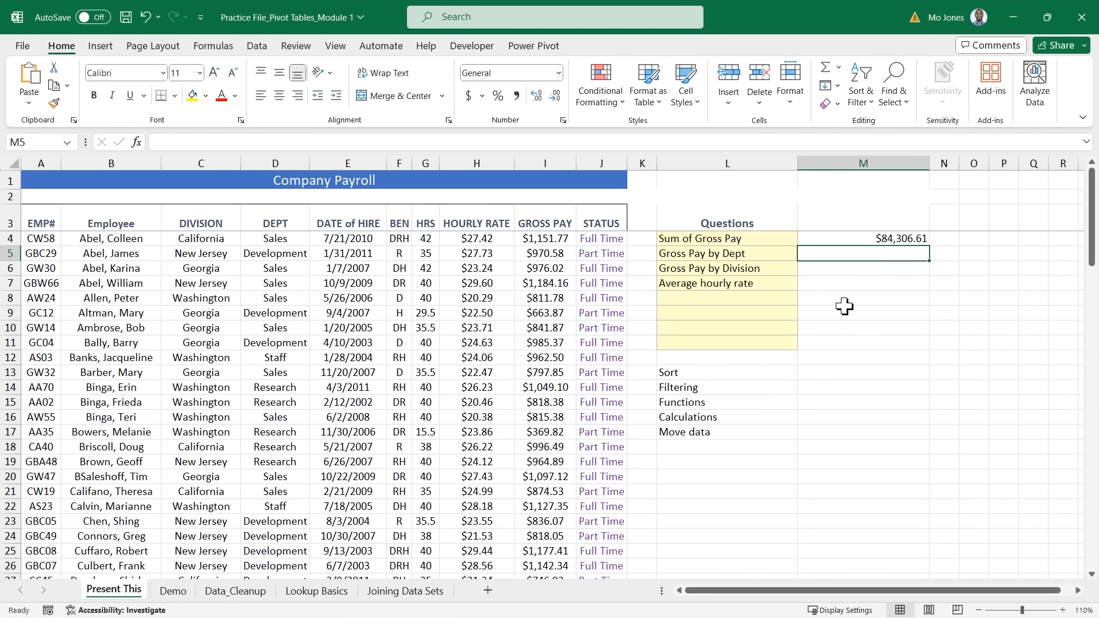
left_click(869, 238)
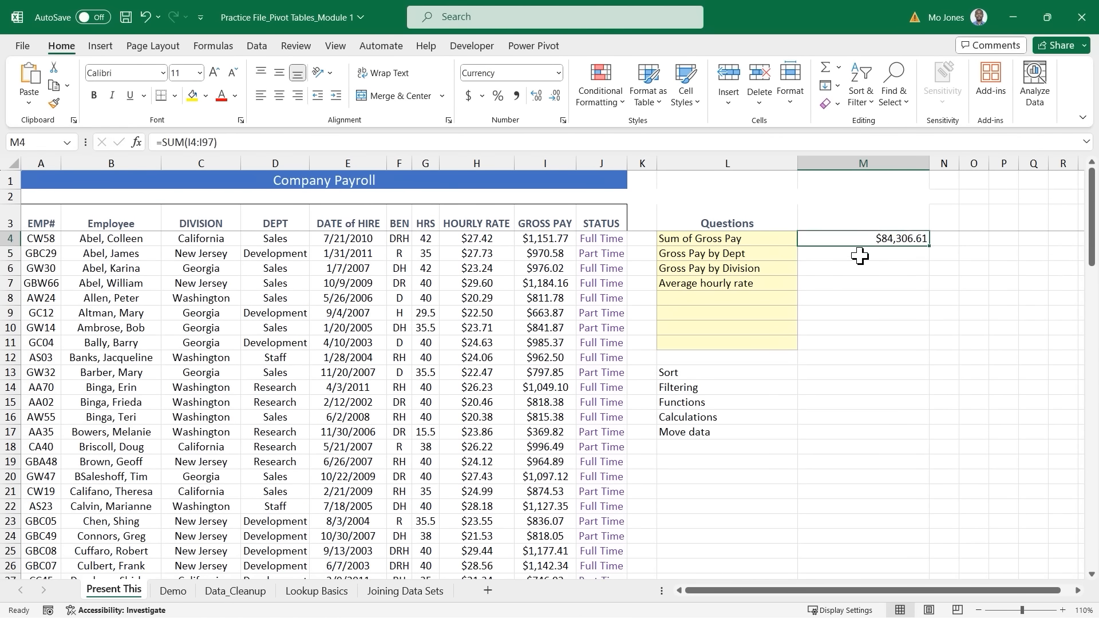
left_click(874, 254)
left_click(866, 268)
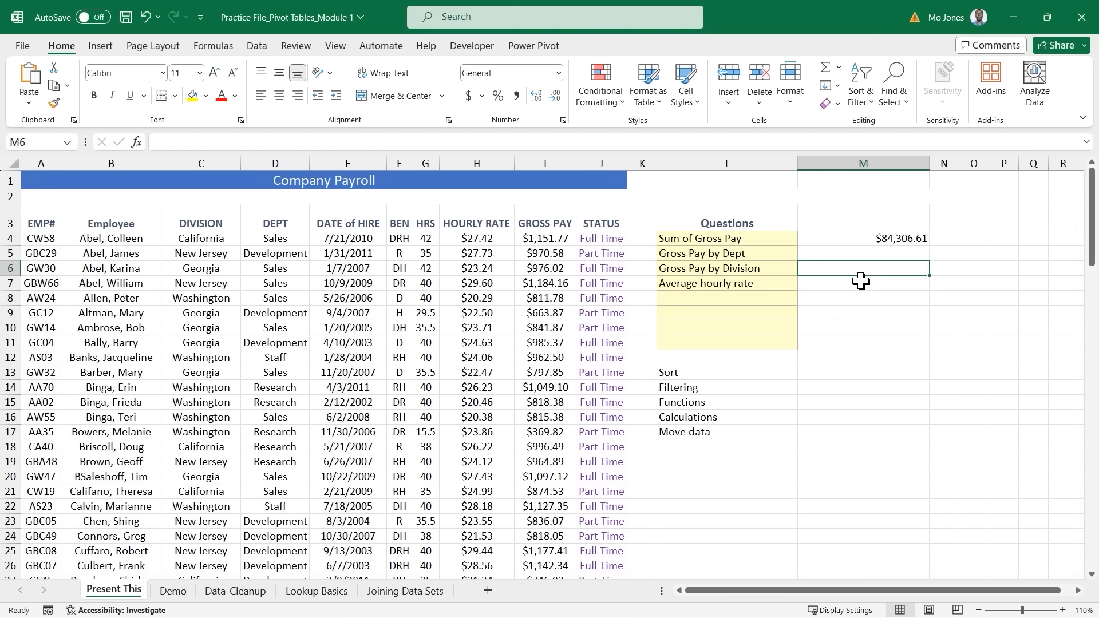
left_click(862, 282)
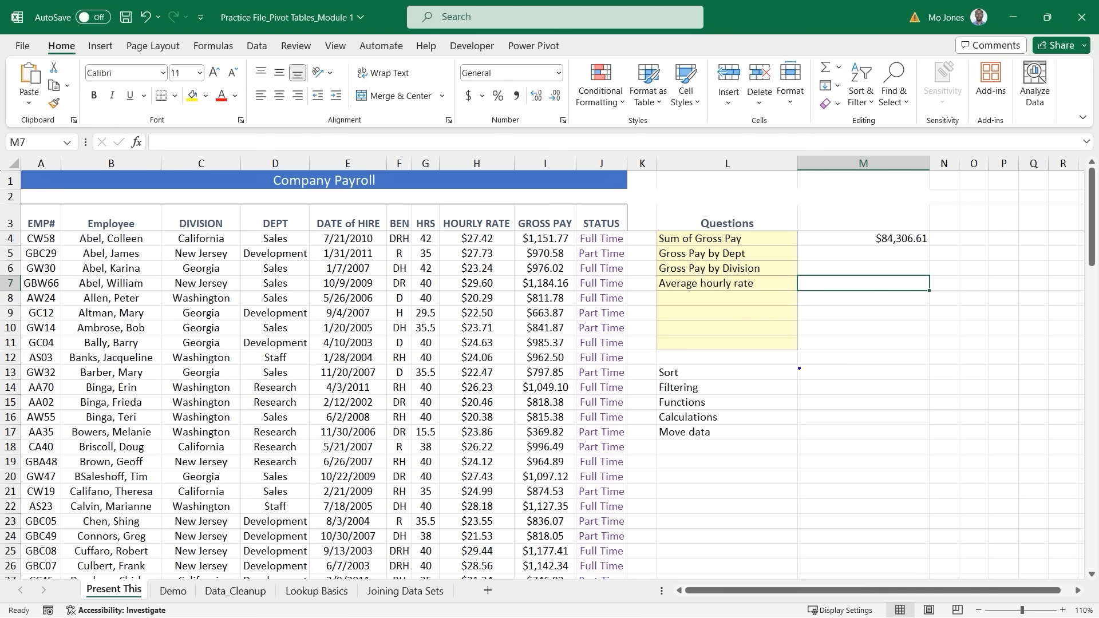
mouse_move(781, 366)
left_mouse_down()
mouse_move(811, 395)
mouse_move(1003, 463)
mouse_move(1074, 464)
left_mouse_up()
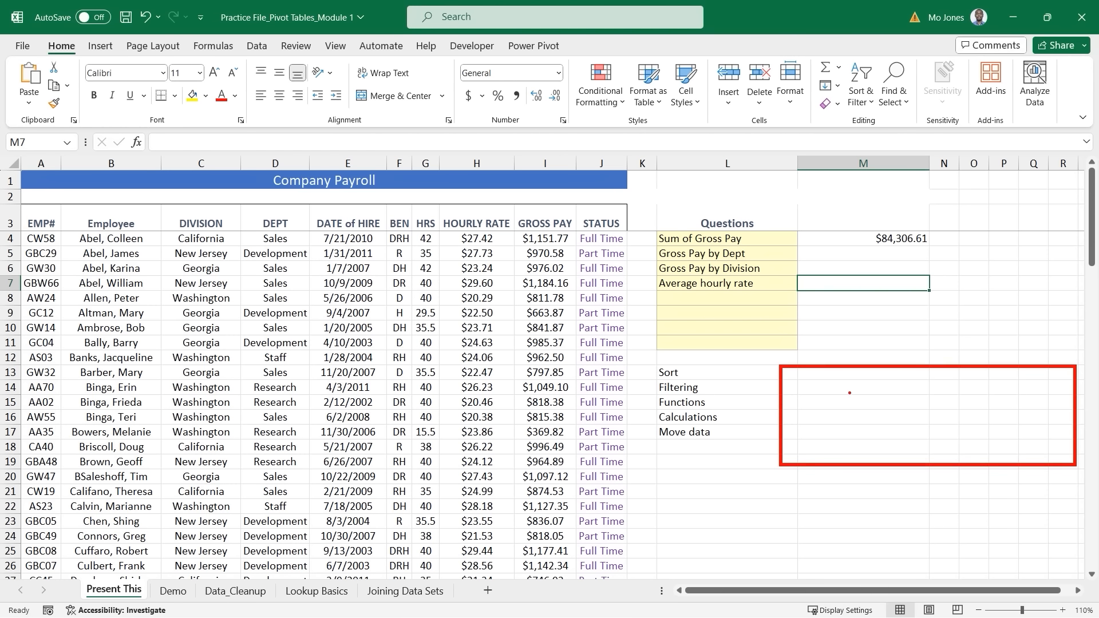
mouse_move(794, 378)
left_mouse_down()
mouse_move(829, 387)
mouse_move(831, 448)
left_mouse_up()
left_click_drag(851, 378, 1062, 385)
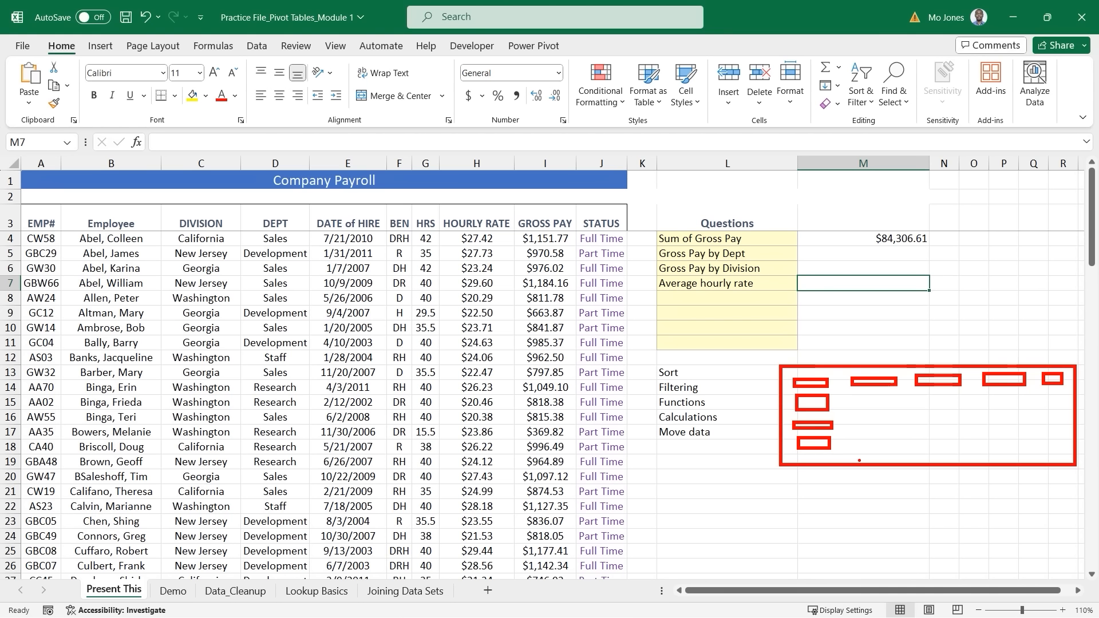
left_click_drag(848, 451, 1062, 467)
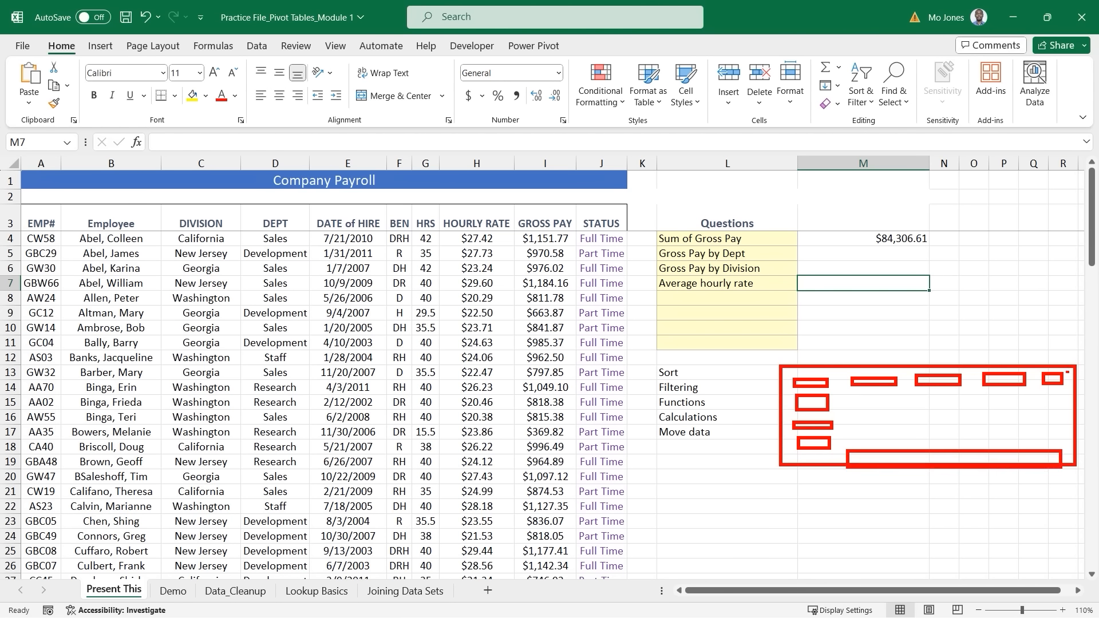
left_click_drag(1066, 372, 1081, 463)
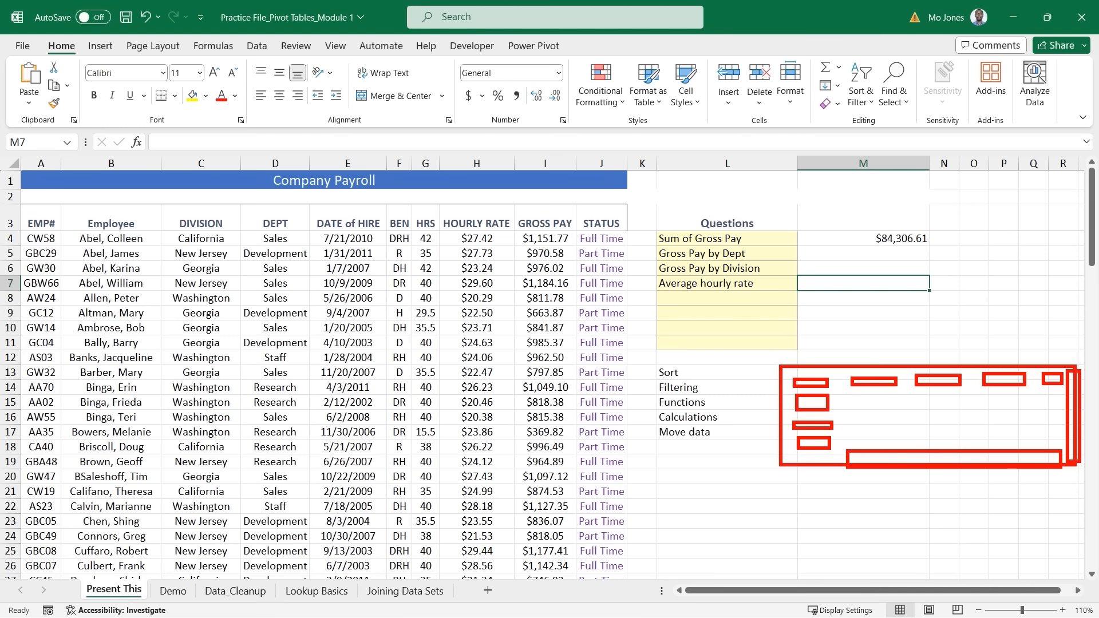
key("Escape")
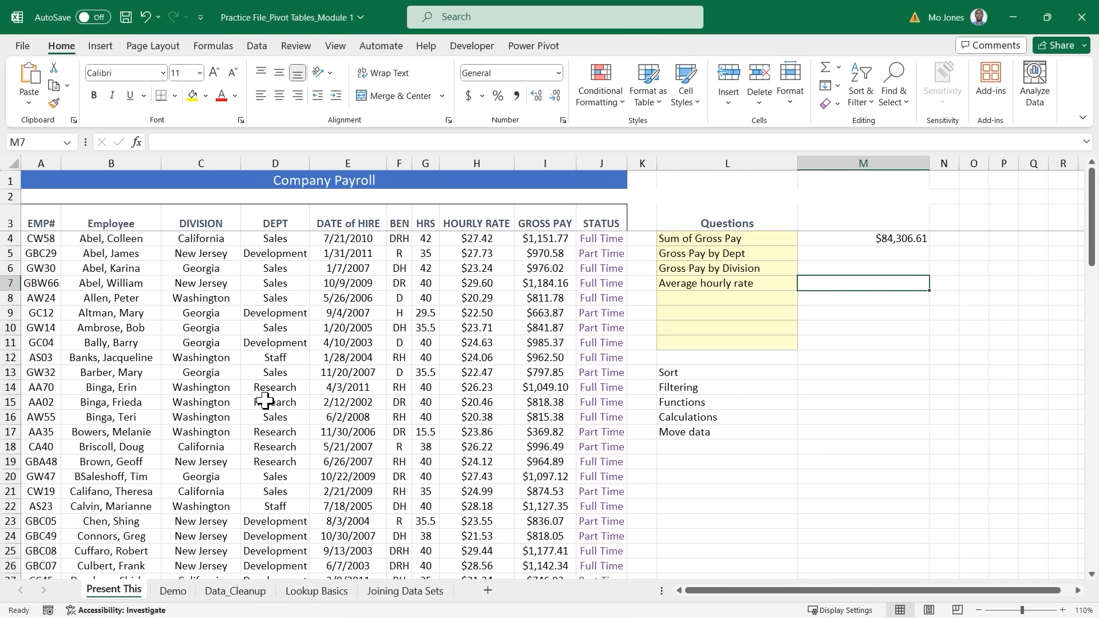
Step: Review the division, department and overall grand totals of the Total Gross Pay pivot table on the Demo sheet
left_click(174, 590)
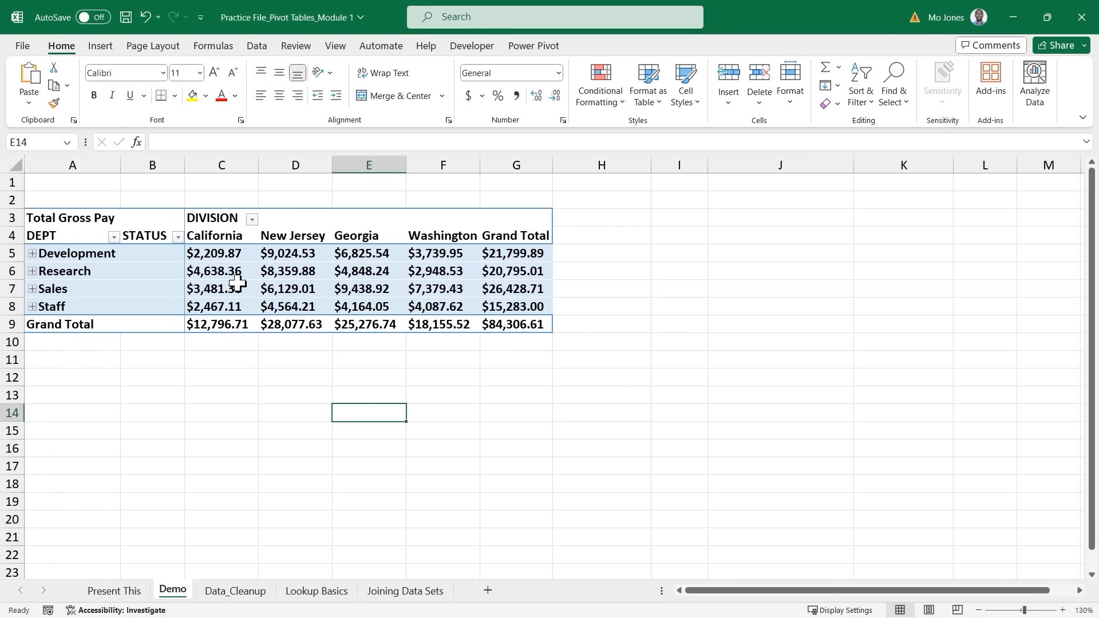
mouse_move(241, 290)
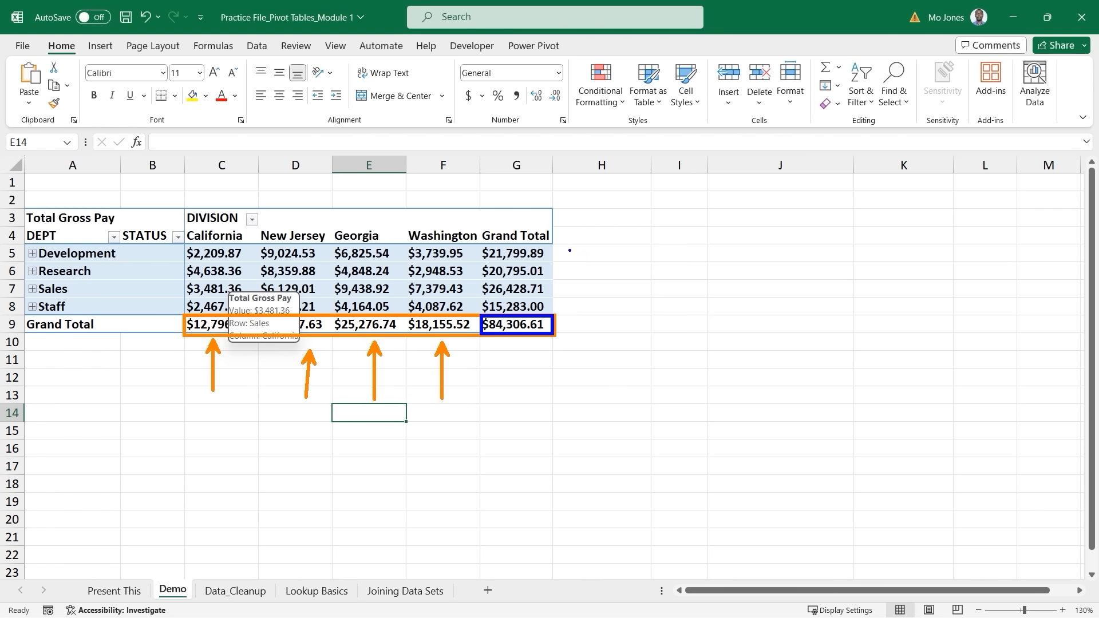
left_click_drag(553, 252, 677, 252)
left_click_drag(39, 259, 119, 261)
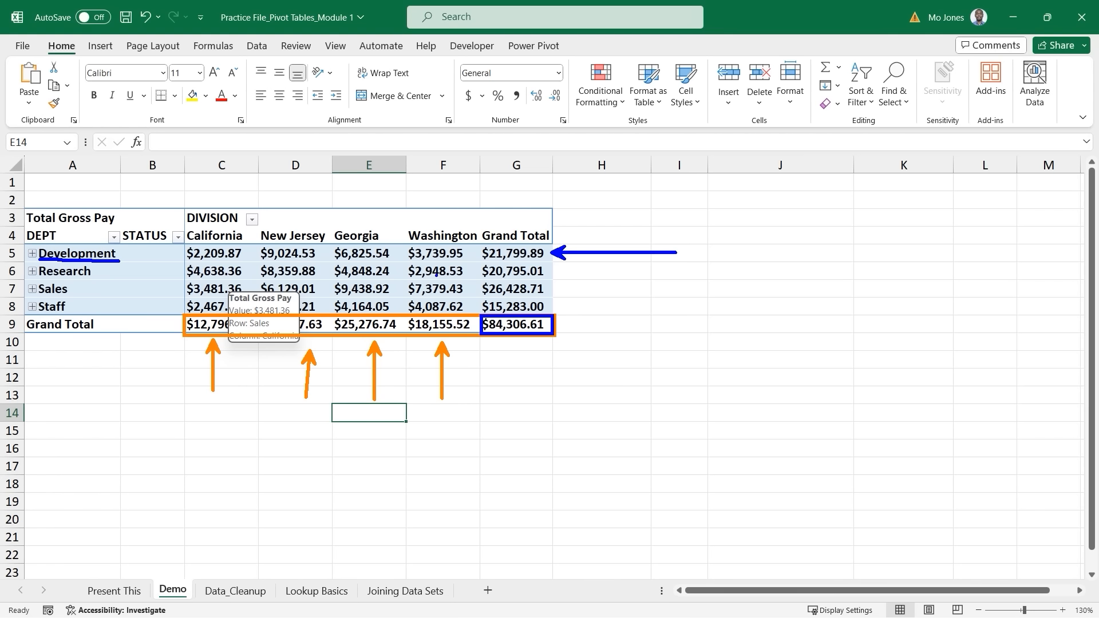
key("Escape")
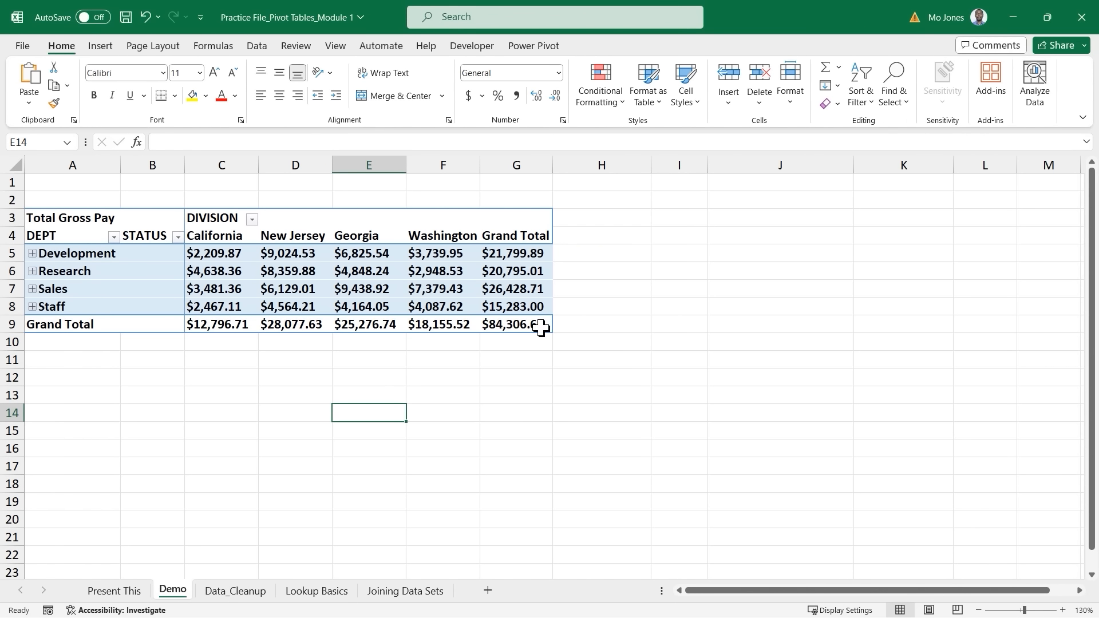
mouse_move(541, 328)
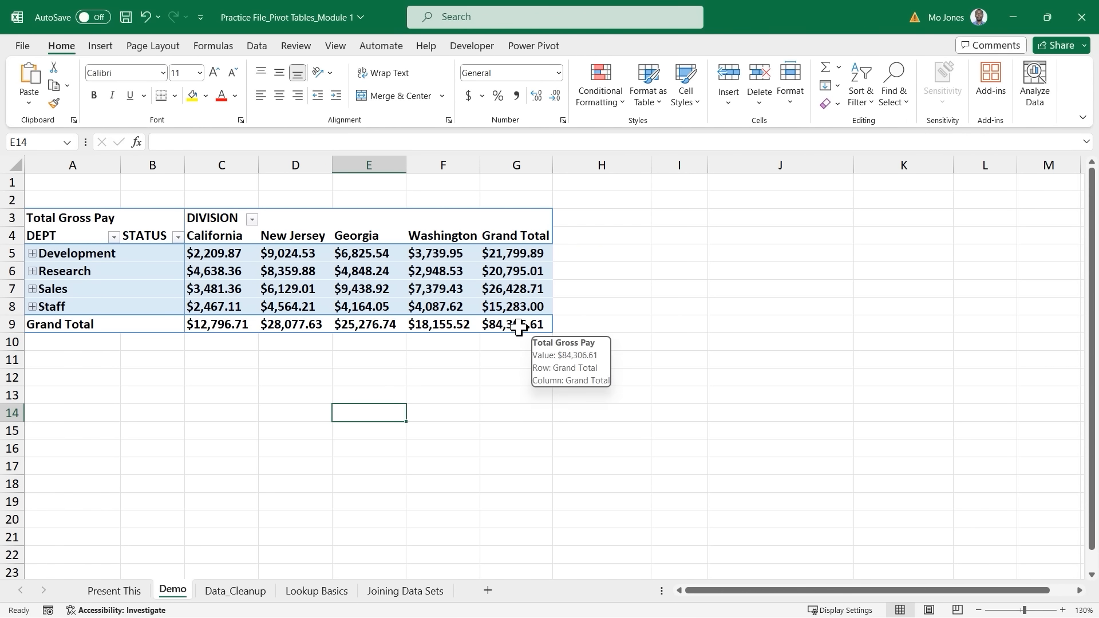
left_click(519, 327)
left_click(442, 325)
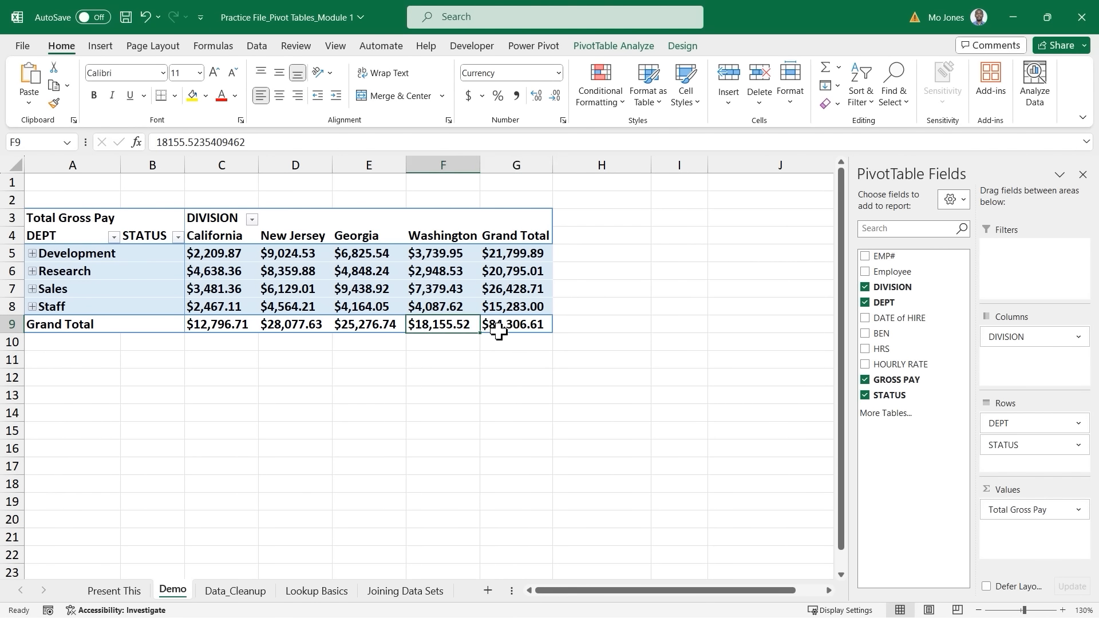
left_click(522, 257)
left_click(520, 270)
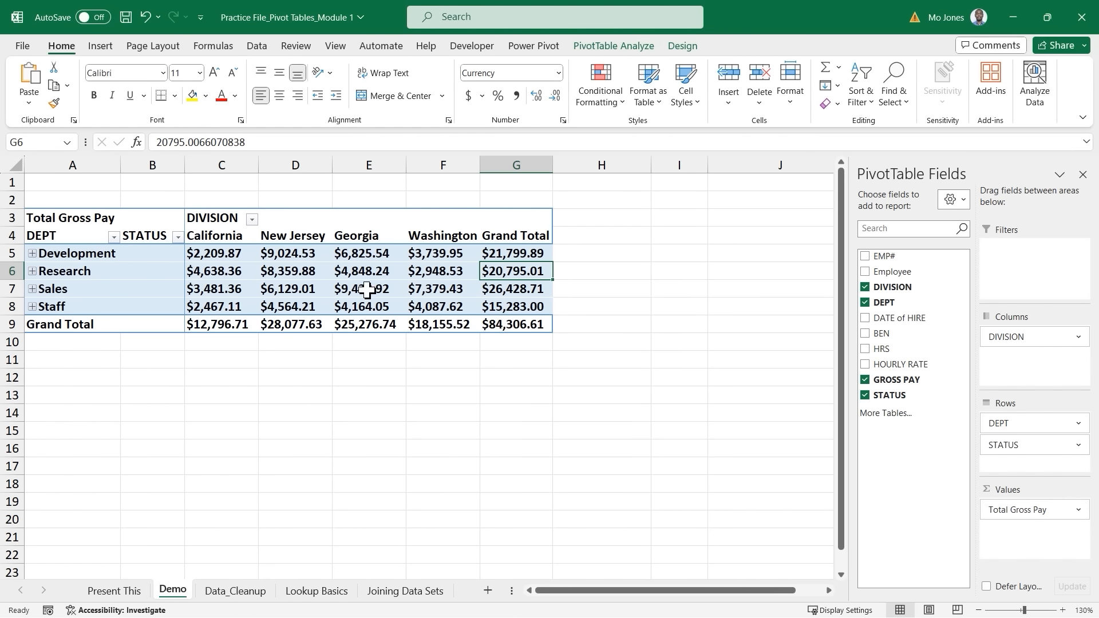
Step: Expand the Sales department by status in the pivot table and inspect its full-time and part-time gross pay totals
left_click(32, 289)
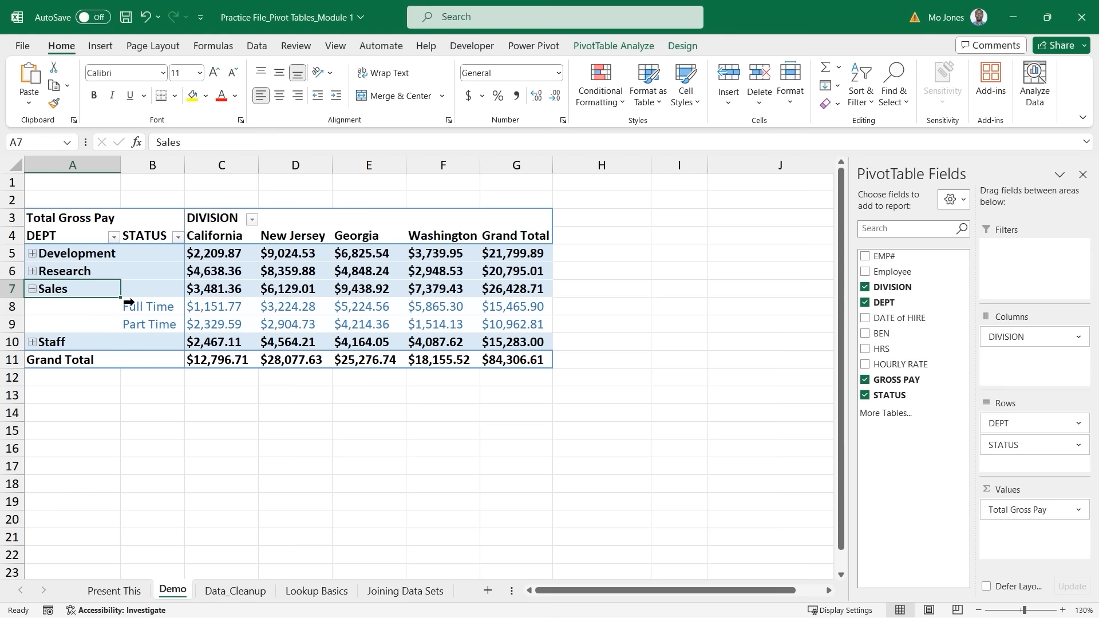
mouse_move(531, 309)
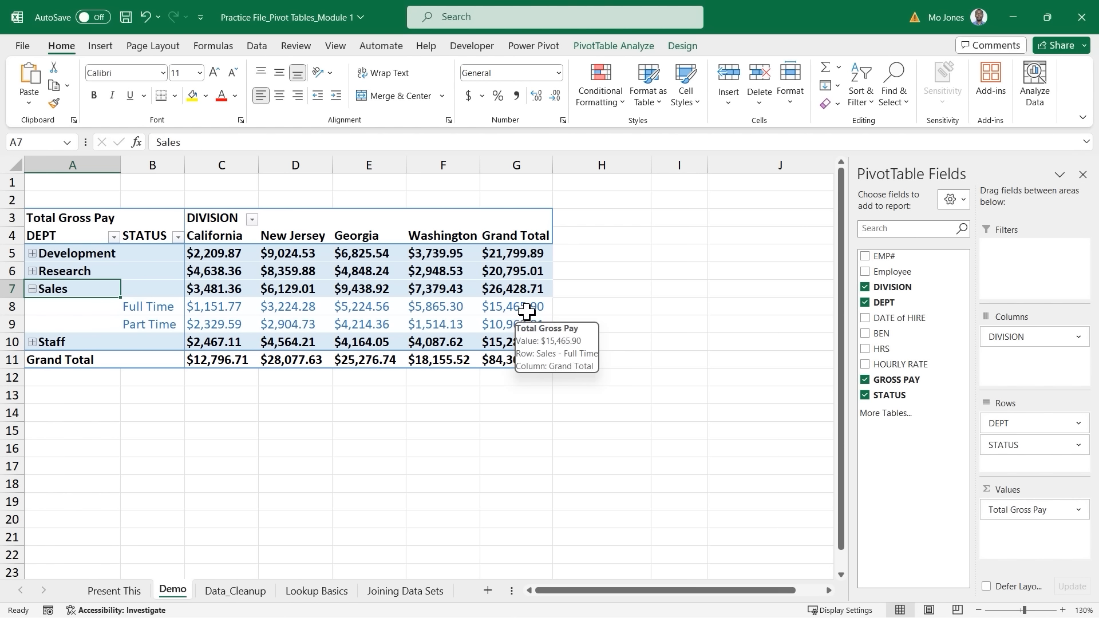
left_click(531, 309)
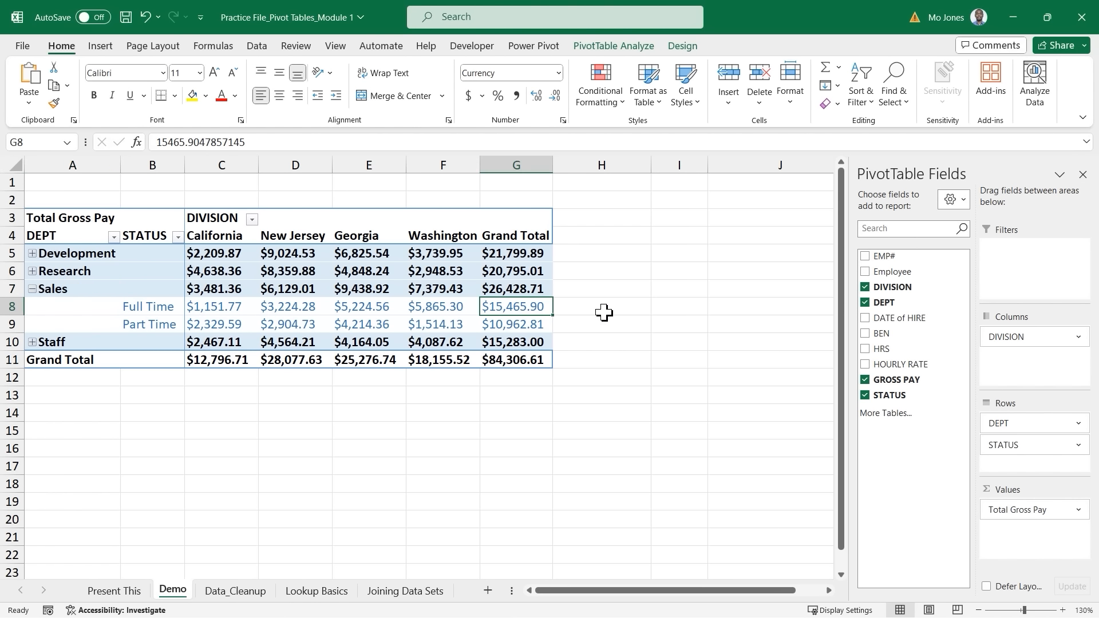
mouse_move(539, 321)
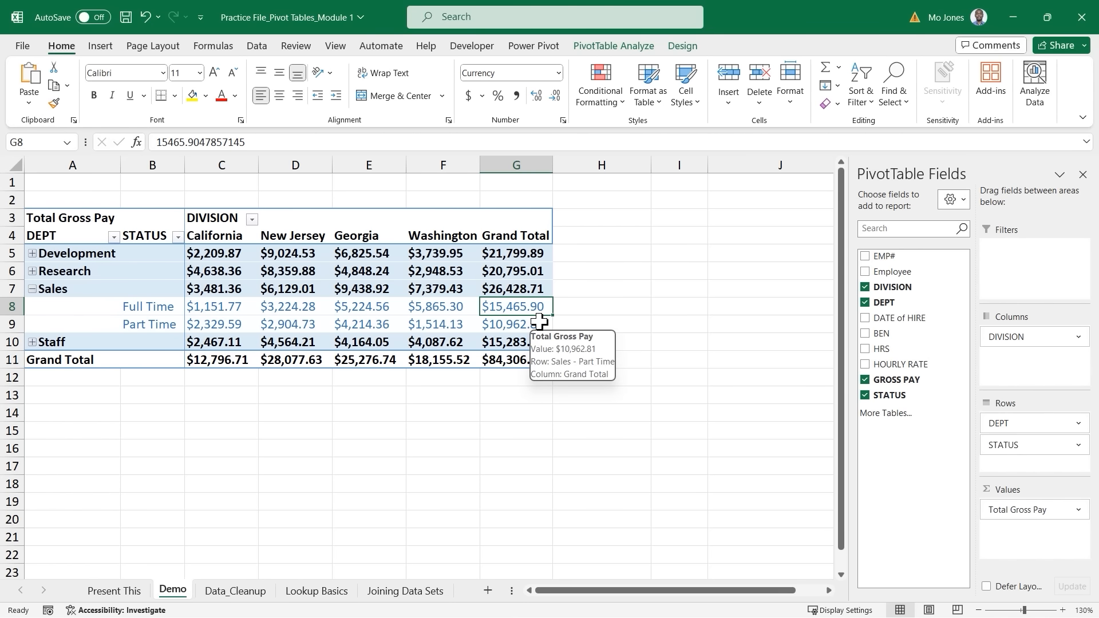
left_click(489, 324)
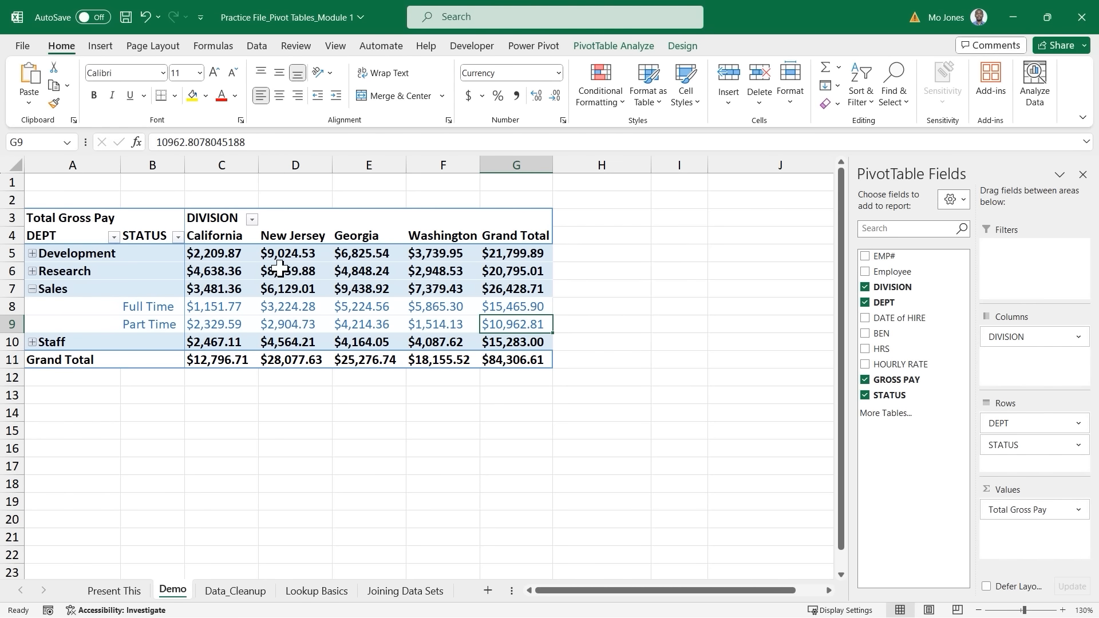
left_click(364, 271)
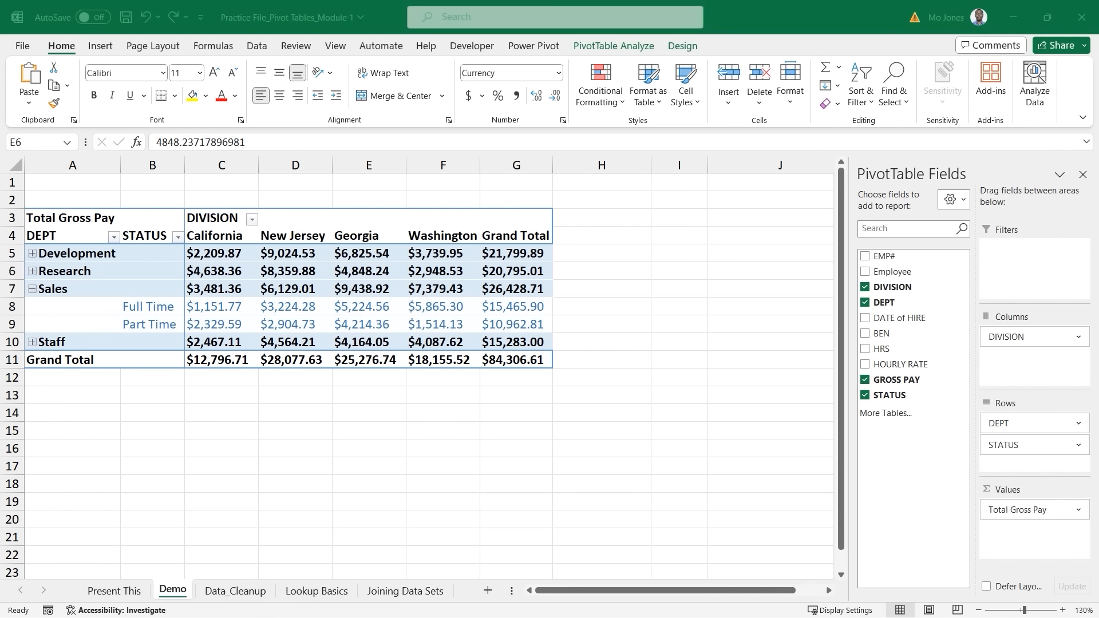
left_click(298, 268)
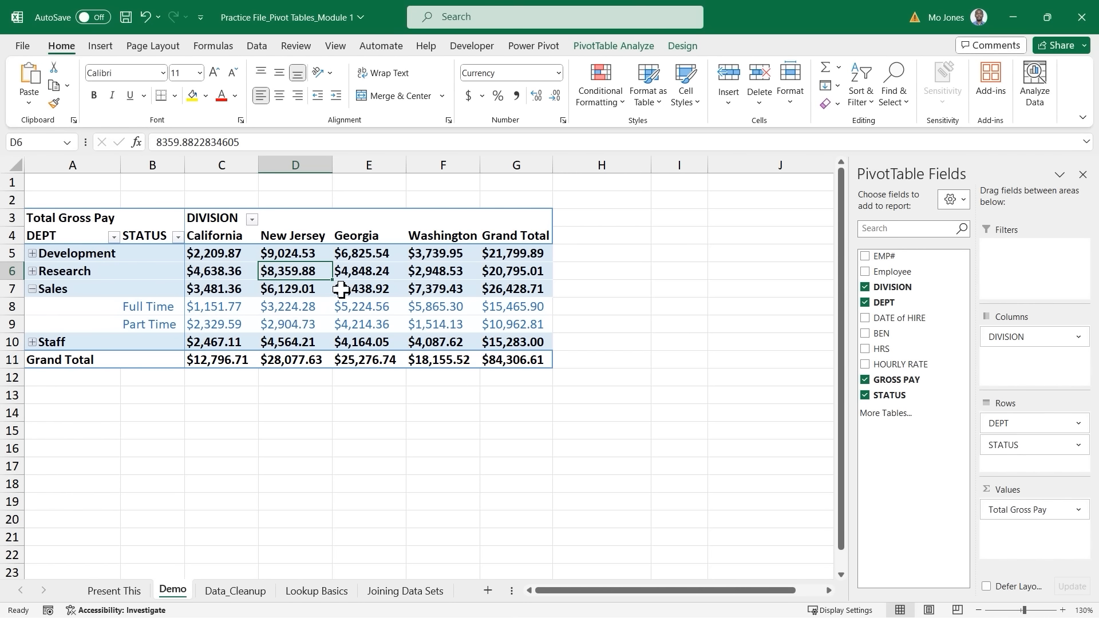
Step: Remove STATUS from the pivot table's rows and DIVISION from its columns, leaving gross pay by department
mouse_move(341, 290)
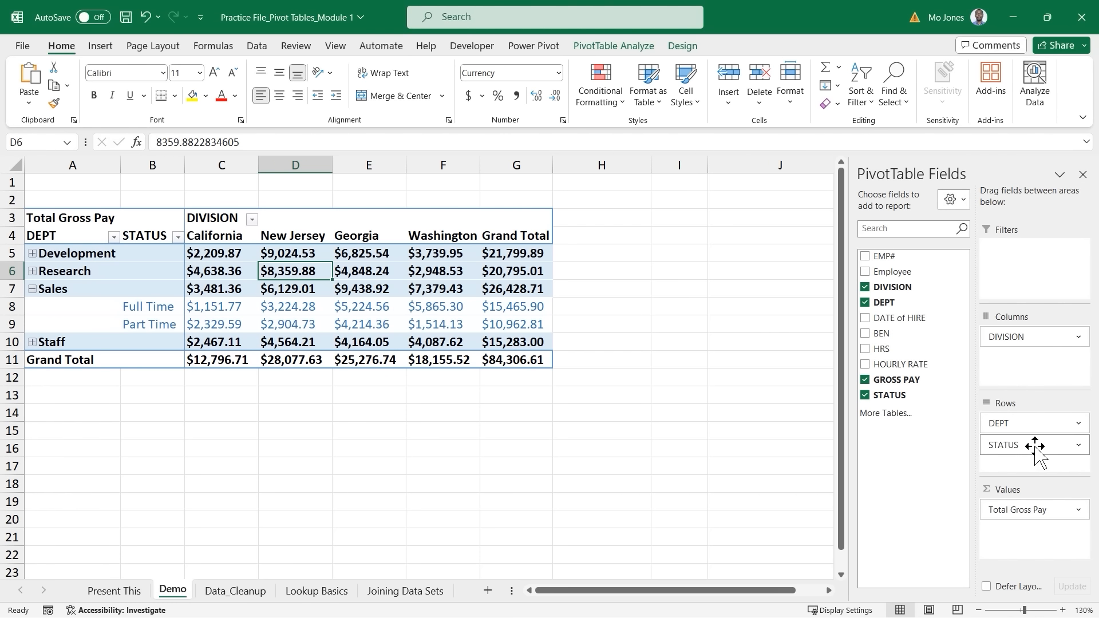
left_click_drag(1038, 445, 933, 348)
left_click_drag(1030, 339, 941, 326)
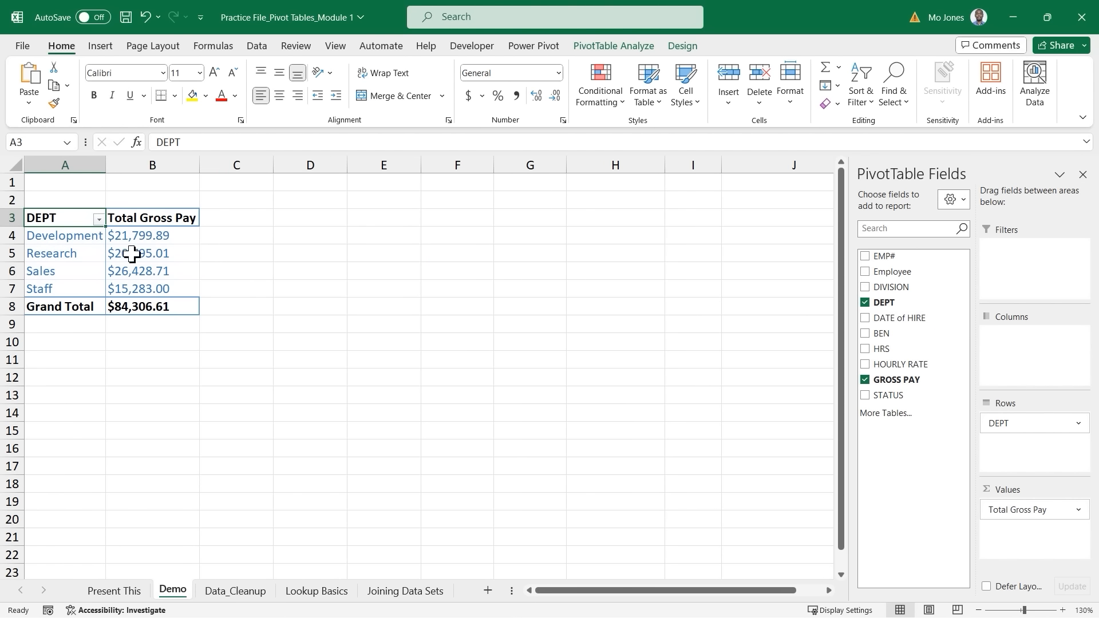
mouse_move(122, 241)
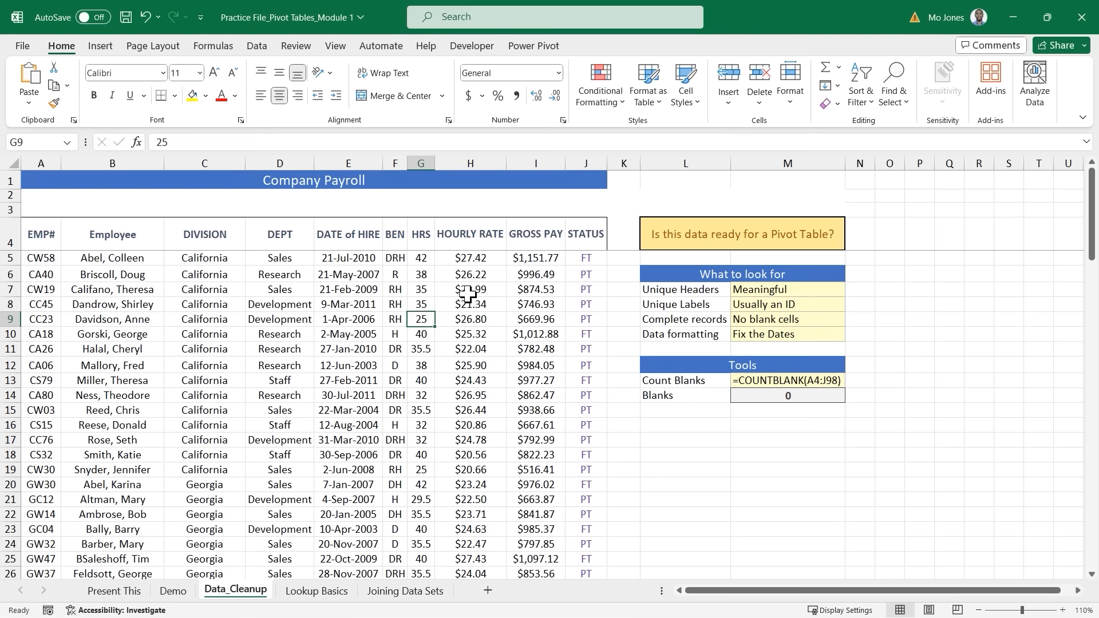
Step: Review the payroll records on the Data_Cleanup sheet from first to last row to judge their readiness for a pivot table
left_click(707, 236)
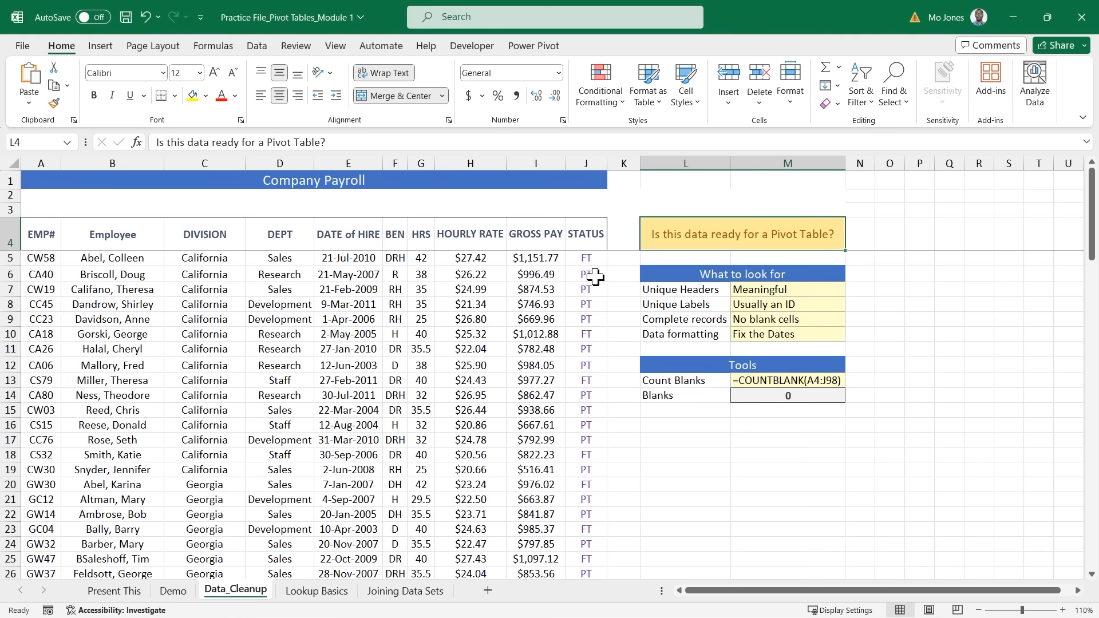
left_click(290, 308)
scroll(289, 309, "down", 14)
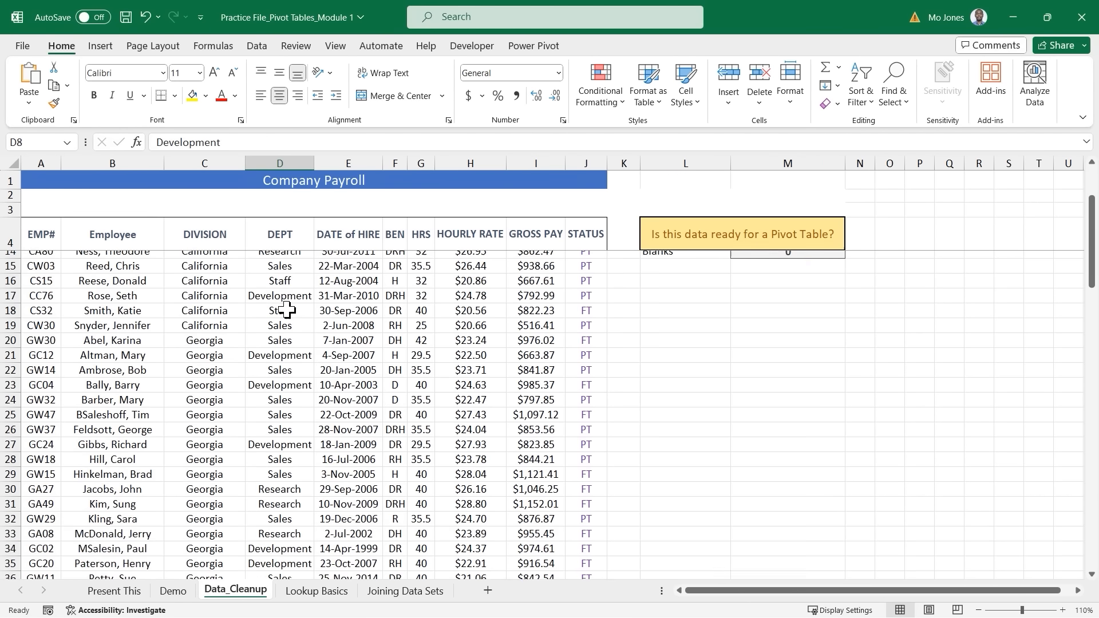
scroll(287, 310, "down", 12)
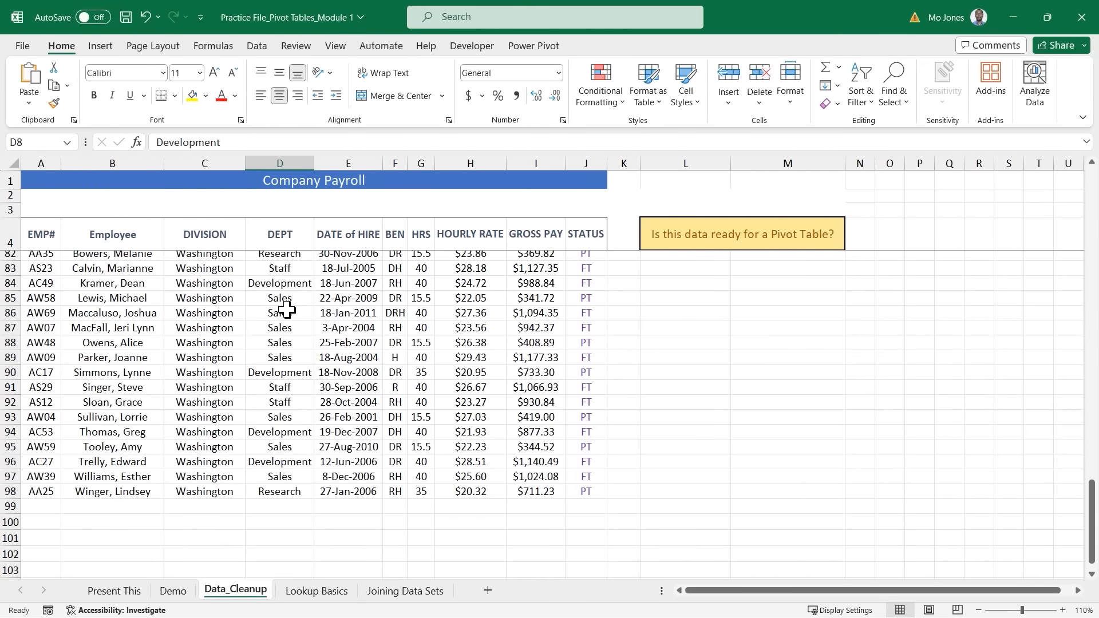
scroll(287, 310, "up", 20)
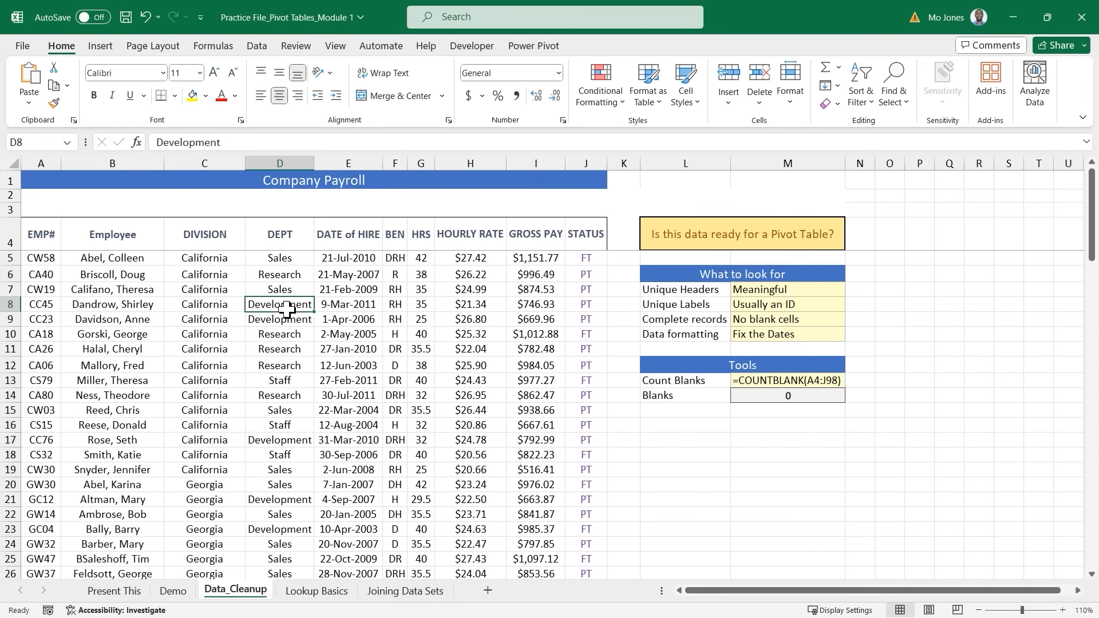
left_click(196, 273)
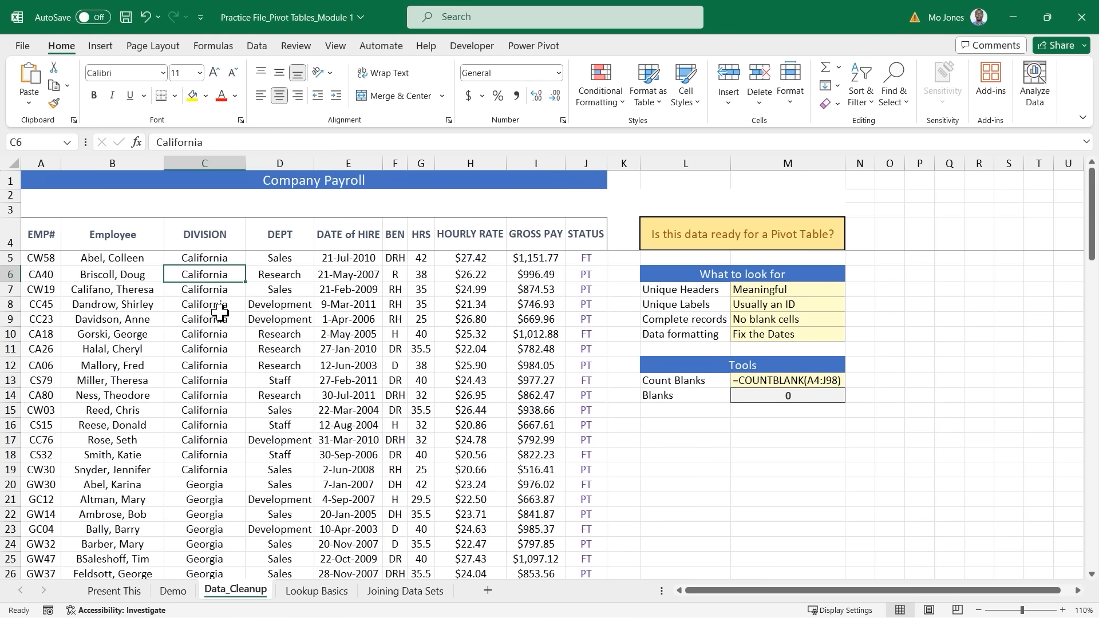
scroll(219, 314, "down", 7)
scroll(216, 322, "down", 11)
scroll(216, 322, "up", 18)
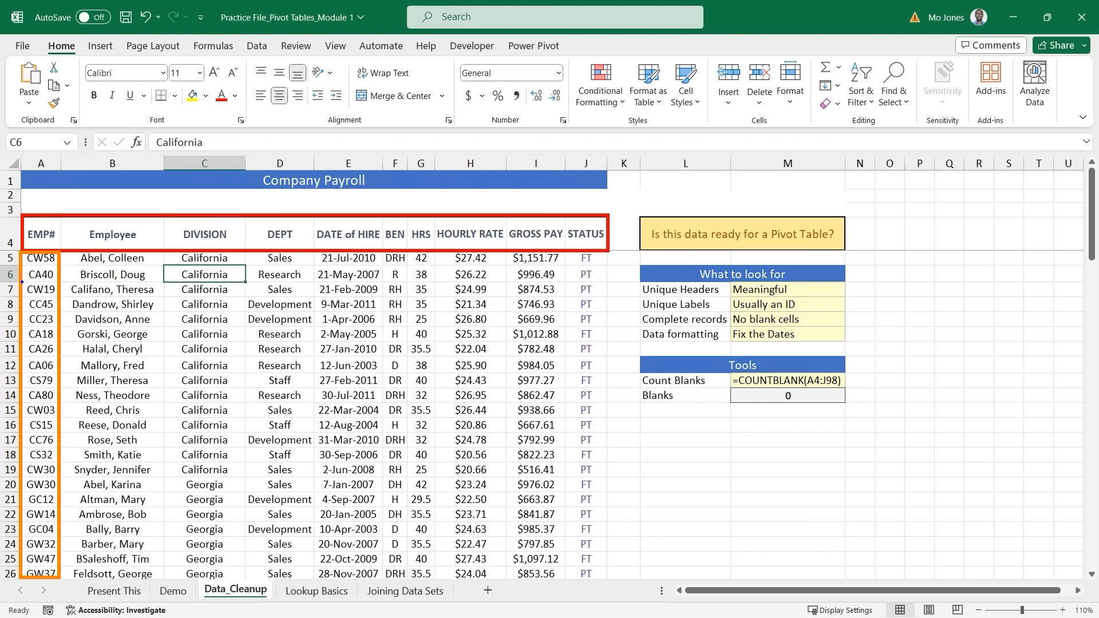
mouse_move(21, 281)
left_mouse_down()
mouse_move(157, 302)
mouse_move(608, 297)
left_mouse_up()
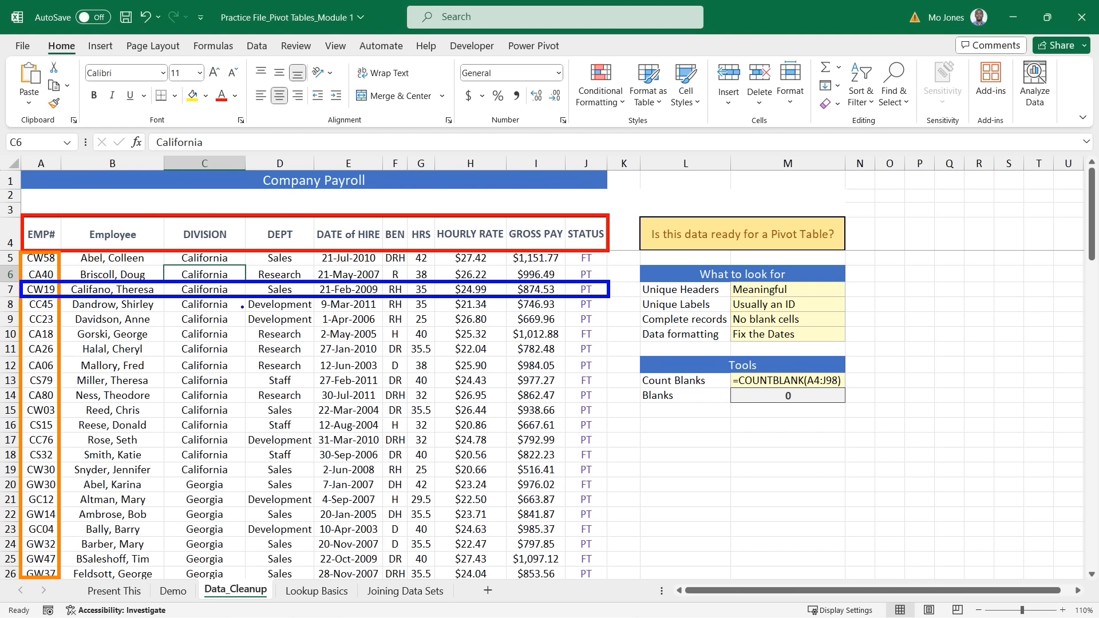
mouse_move(629, 288)
left_mouse_down()
mouse_move(645, 280)
mouse_move(632, 305)
mouse_move(644, 291)
left_mouse_up()
key("Escape")
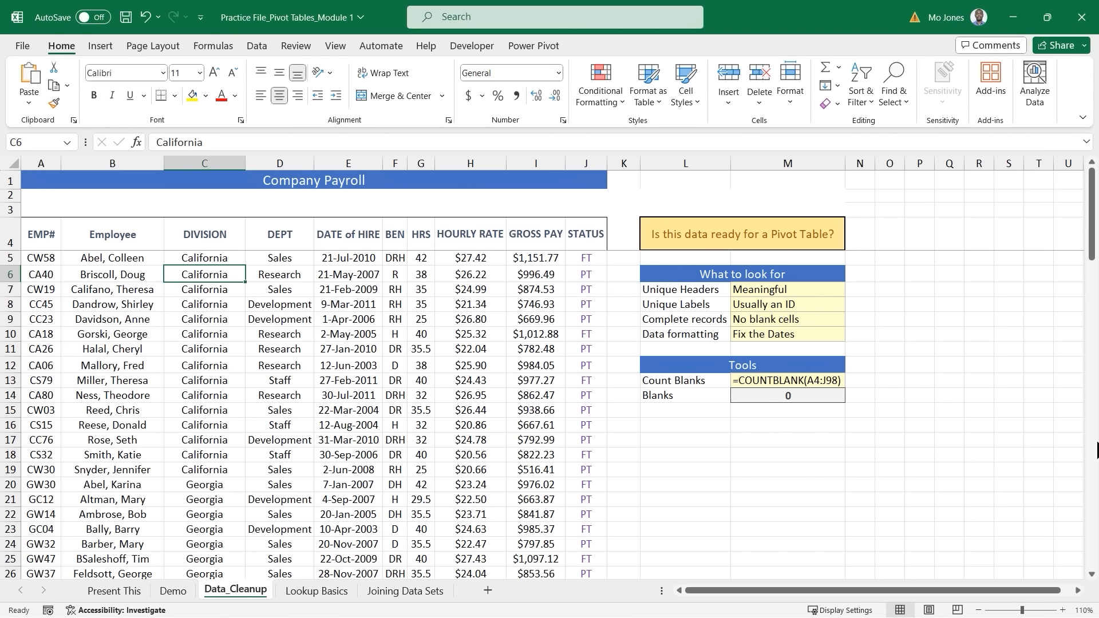
Step: Examine the Complete records criterion and the COUNTBLANK formulas in cells M13 and M14
left_click(683, 320)
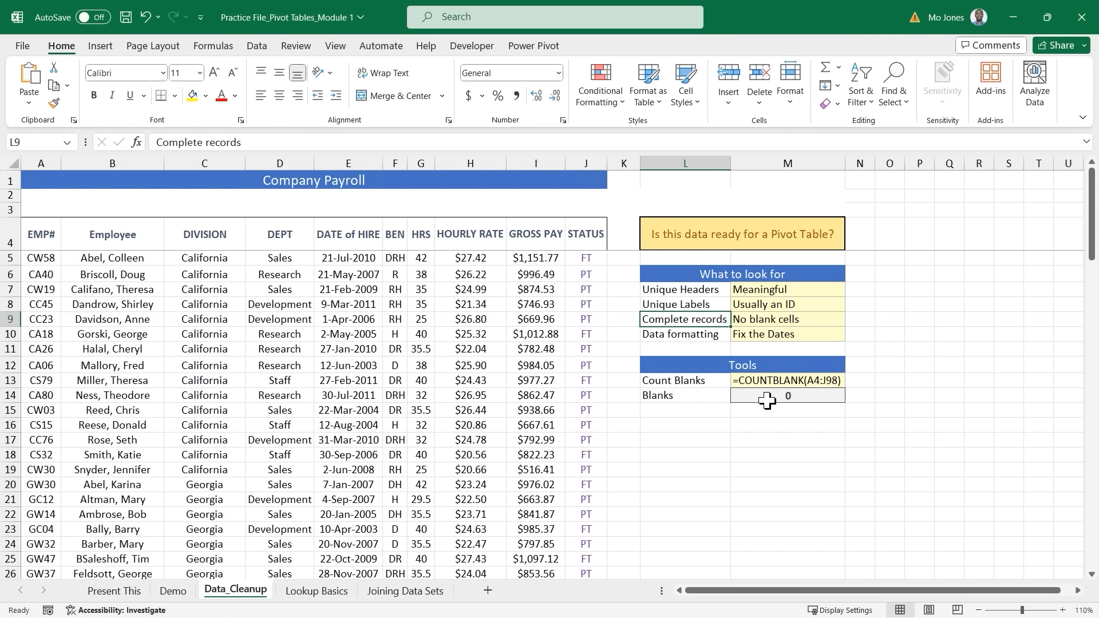
left_click(807, 383)
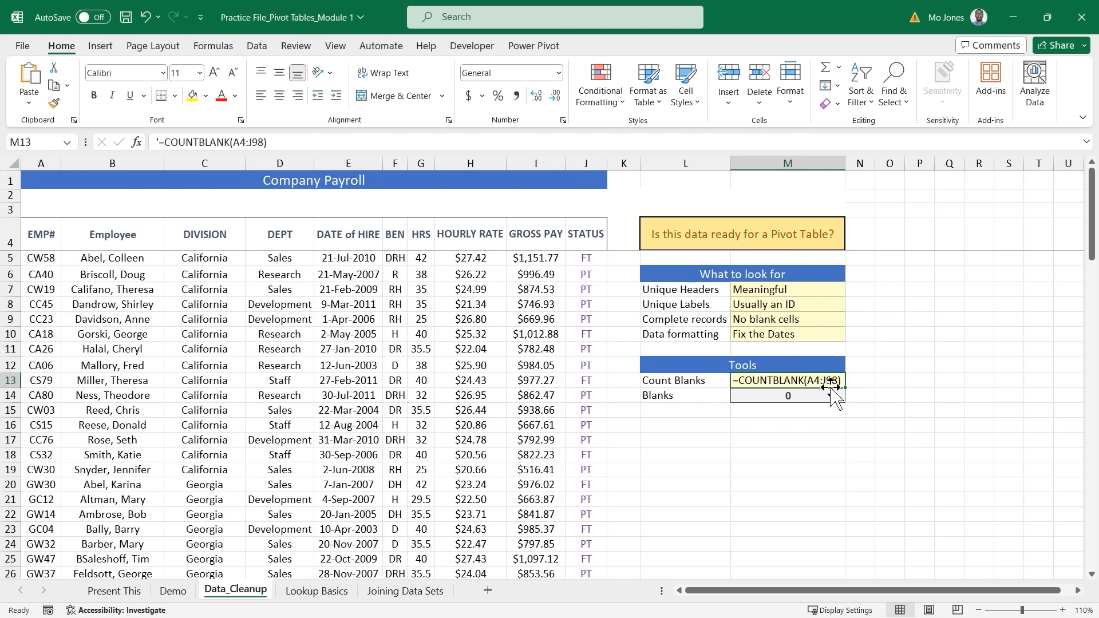
left_click(789, 393)
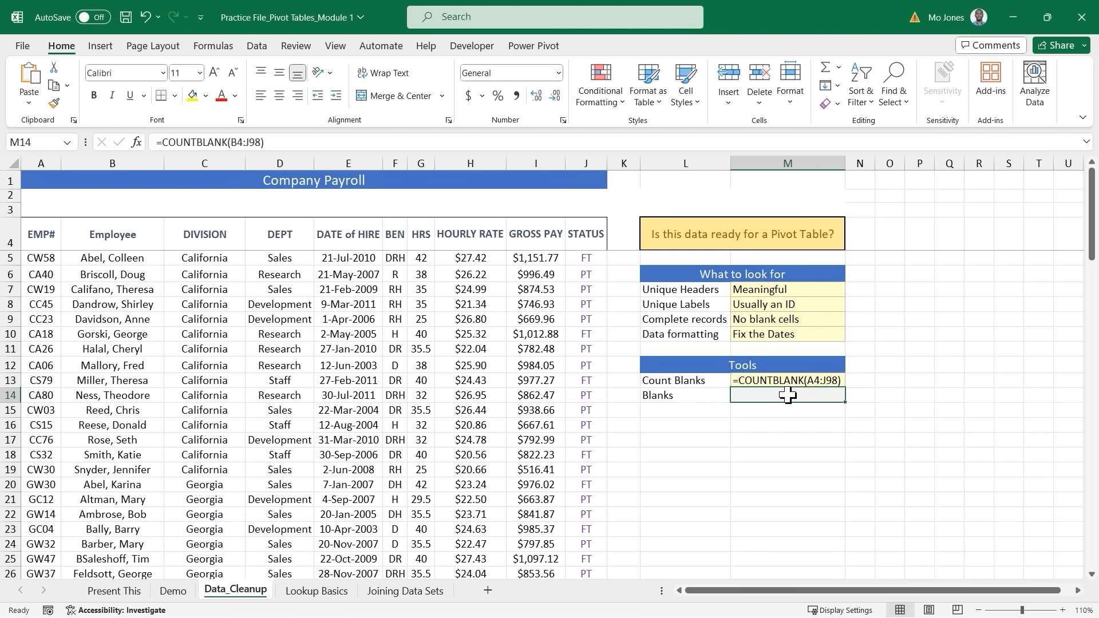
Step: Clear the DIVISION entries in cells C9 and C13 to create blanks for testing the blank count
left_click(208, 322)
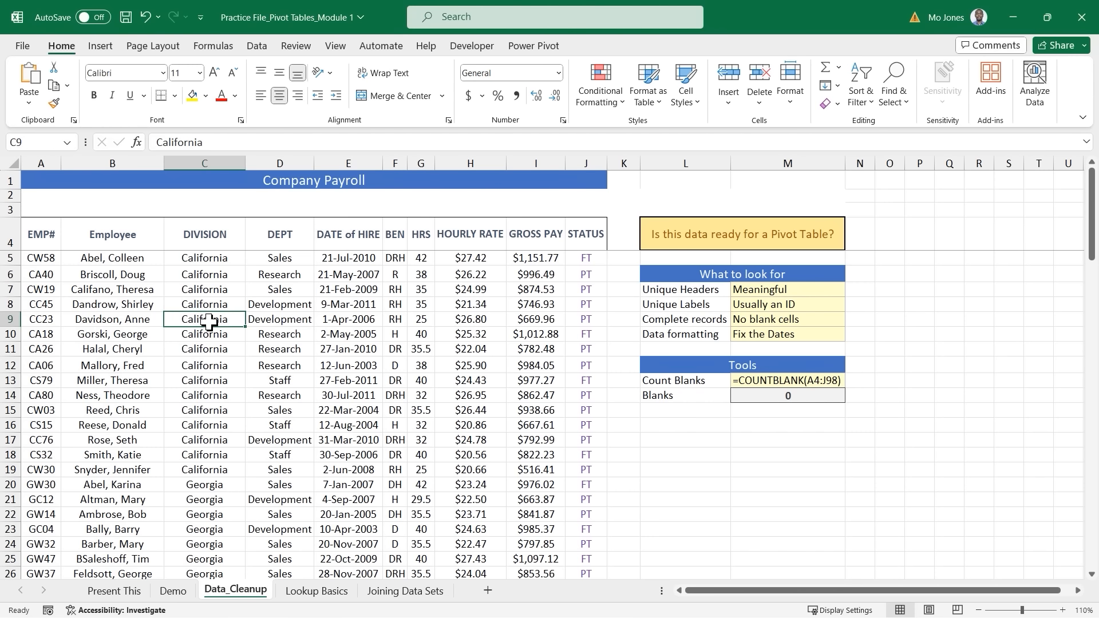
key("Delete")
left_click(204, 380)
key("Delete")
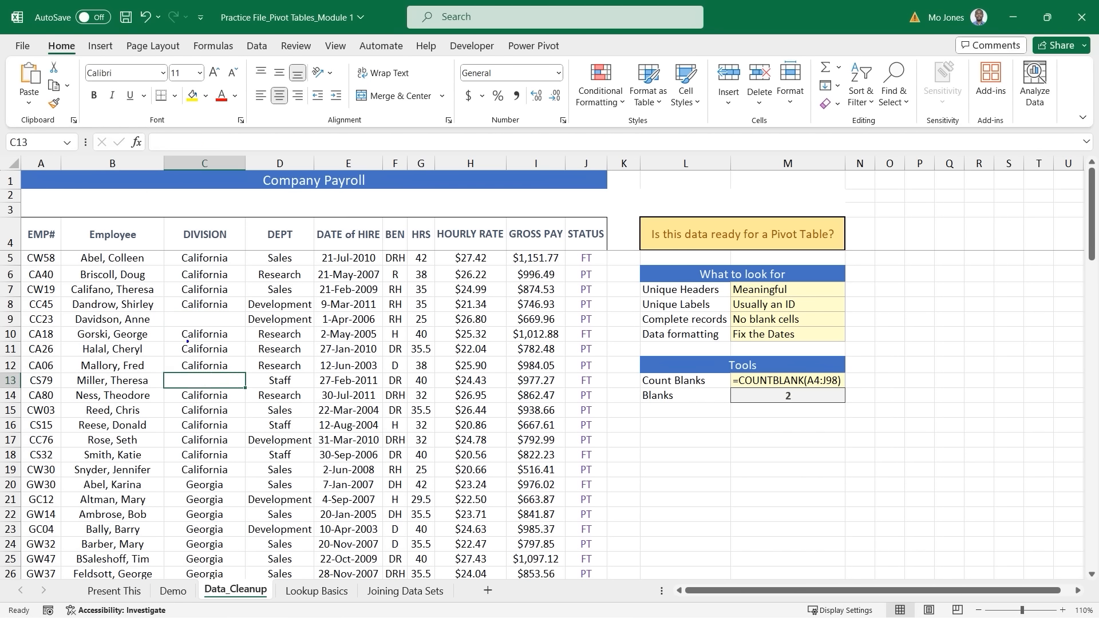
left_click_drag(162, 309, 244, 328)
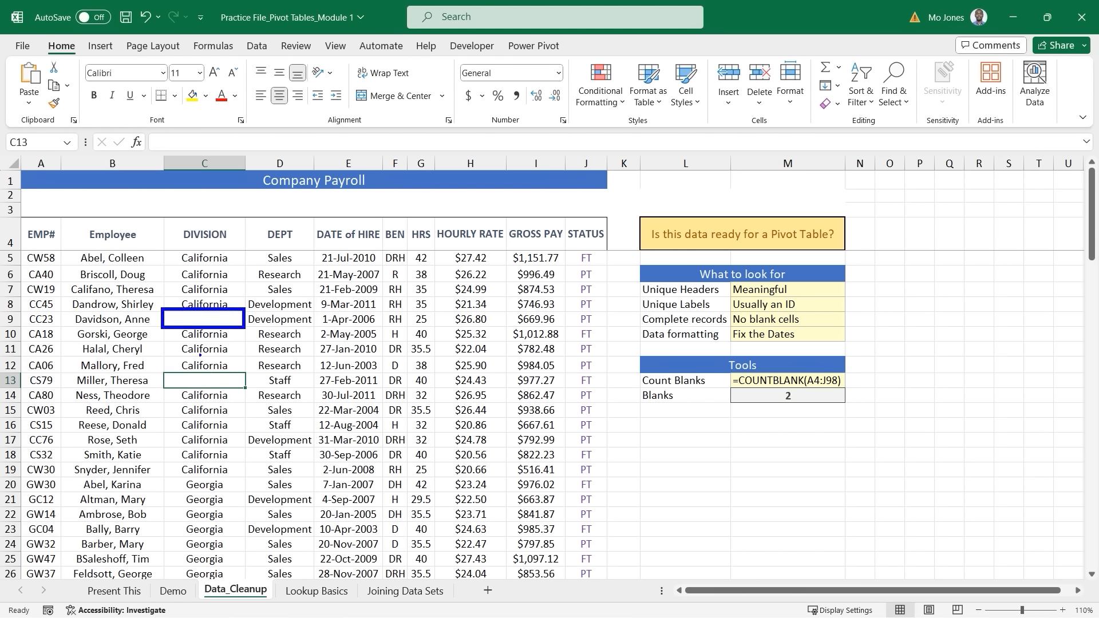
left_click_drag(162, 368, 249, 387)
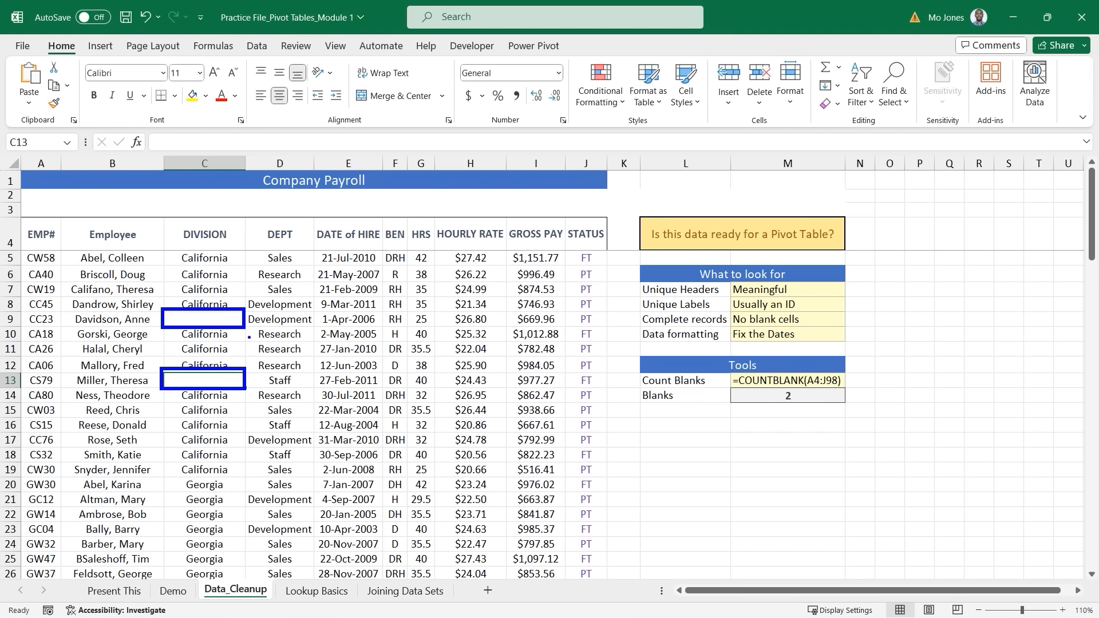
mouse_move(250, 319)
left_mouse_down()
mouse_move(666, 404)
mouse_move(725, 395)
left_mouse_up()
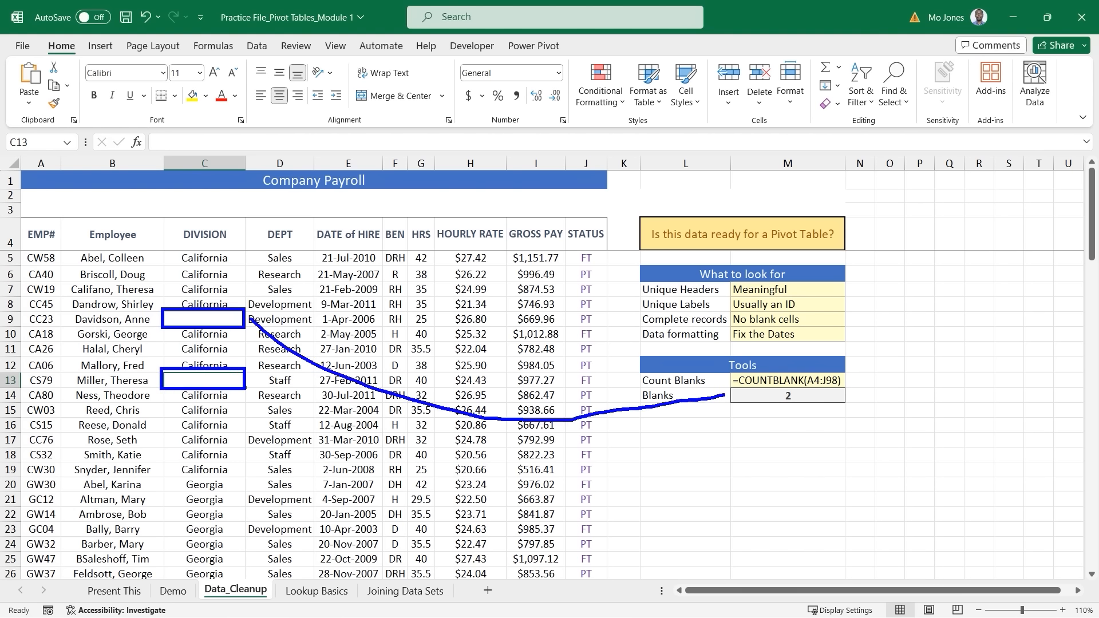
mouse_move(247, 373)
left_mouse_down()
mouse_move(315, 393)
mouse_move(584, 410)
mouse_move(744, 403)
left_mouse_up()
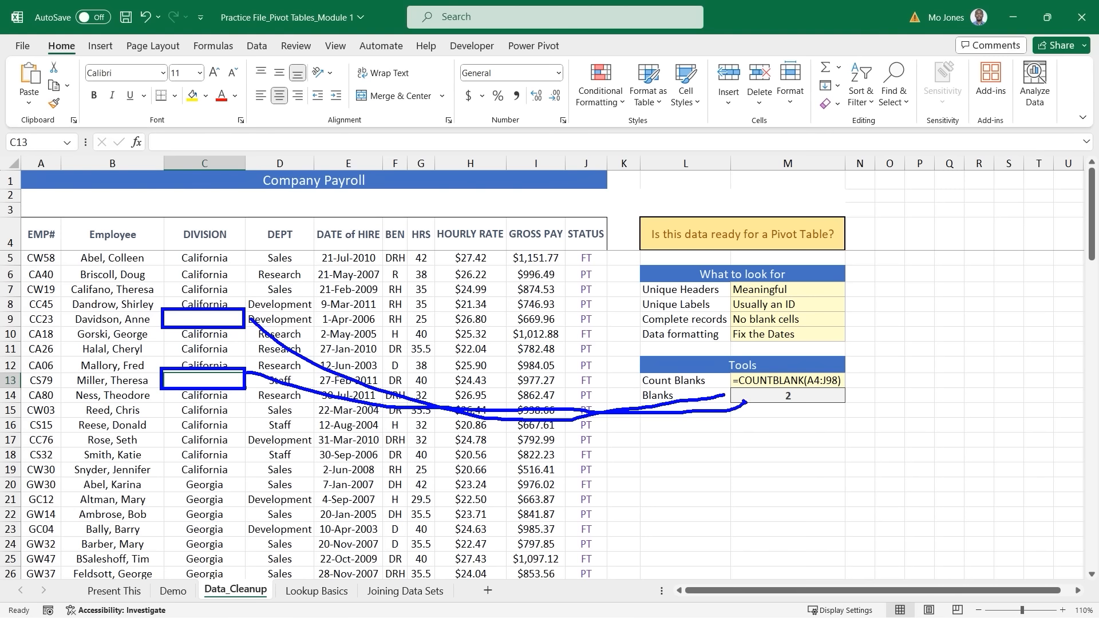
key("Escape")
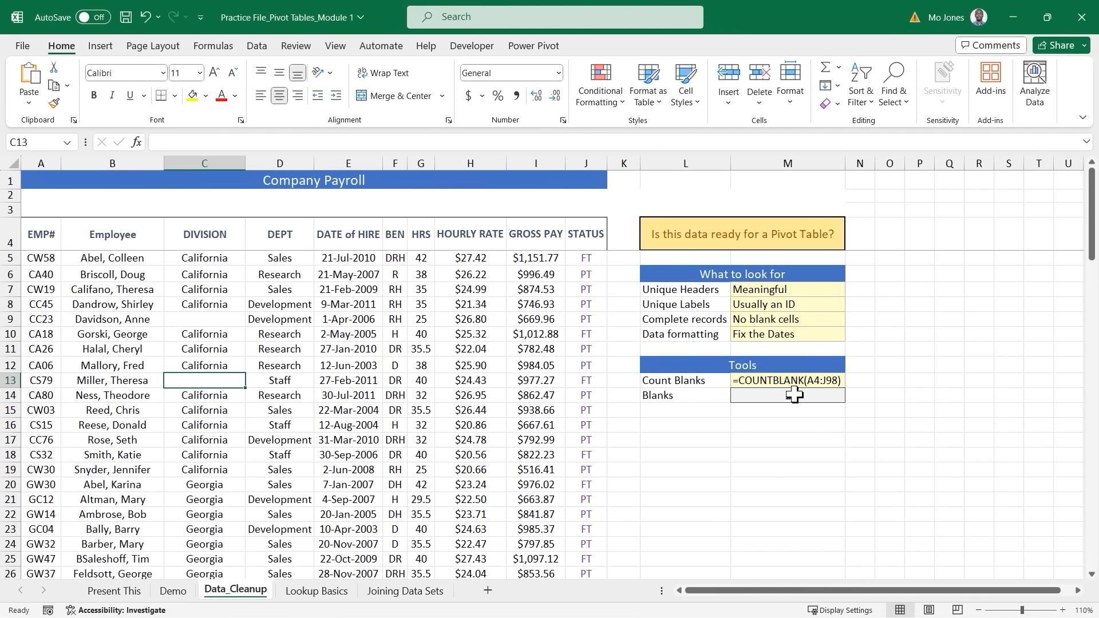
Step: Fill the blank DIVISION cells C9 and C13 with California
left_click(209, 318)
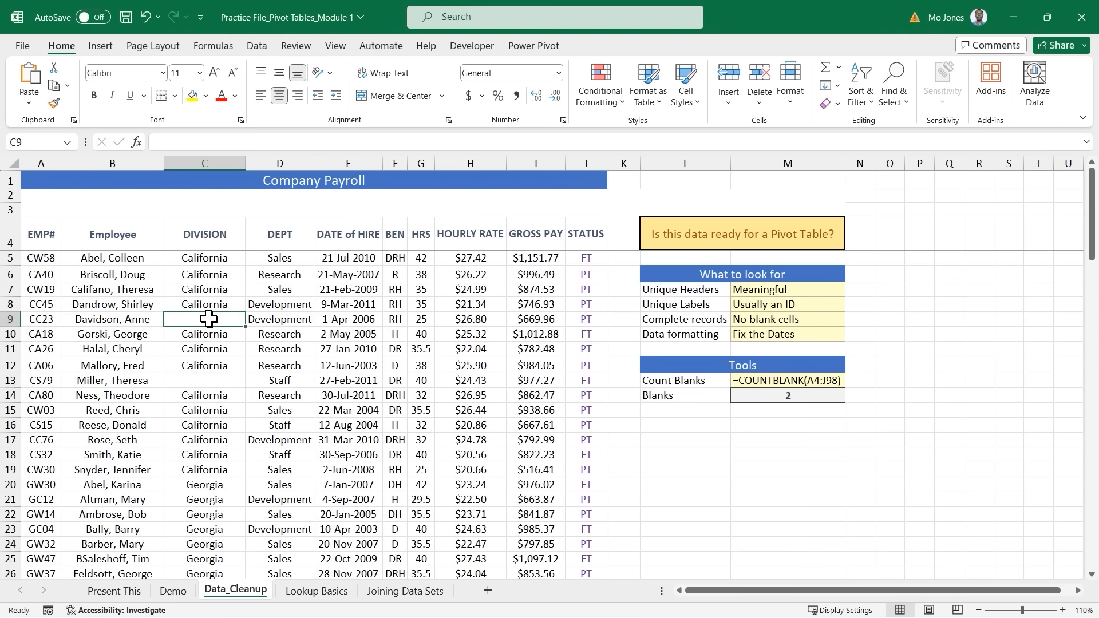
type("California")
left_click(250, 393)
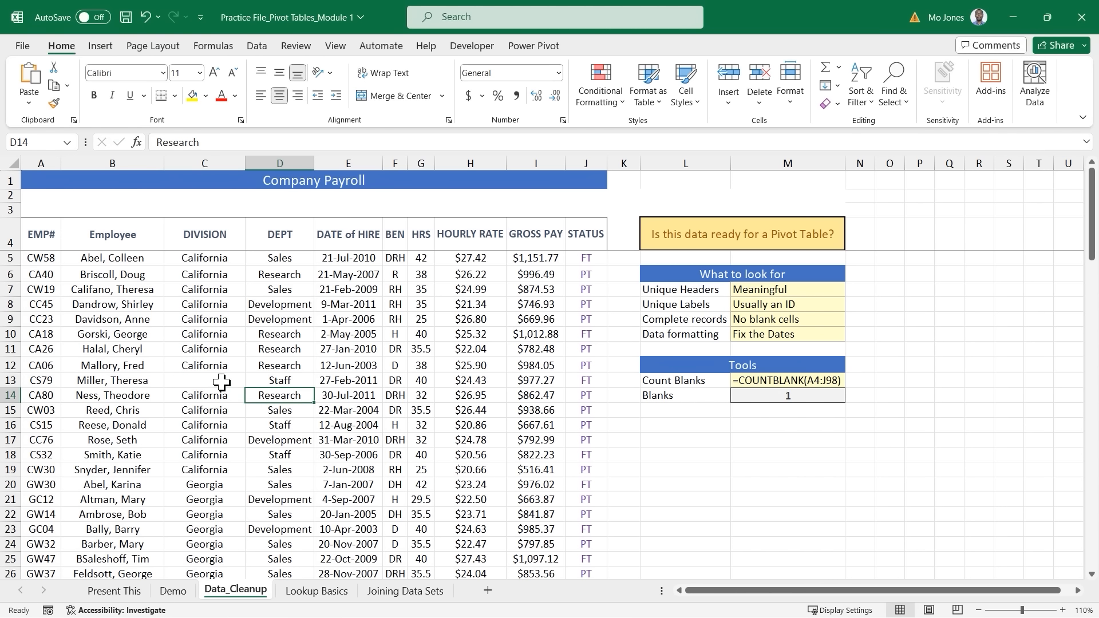
left_click(221, 382)
type("California")
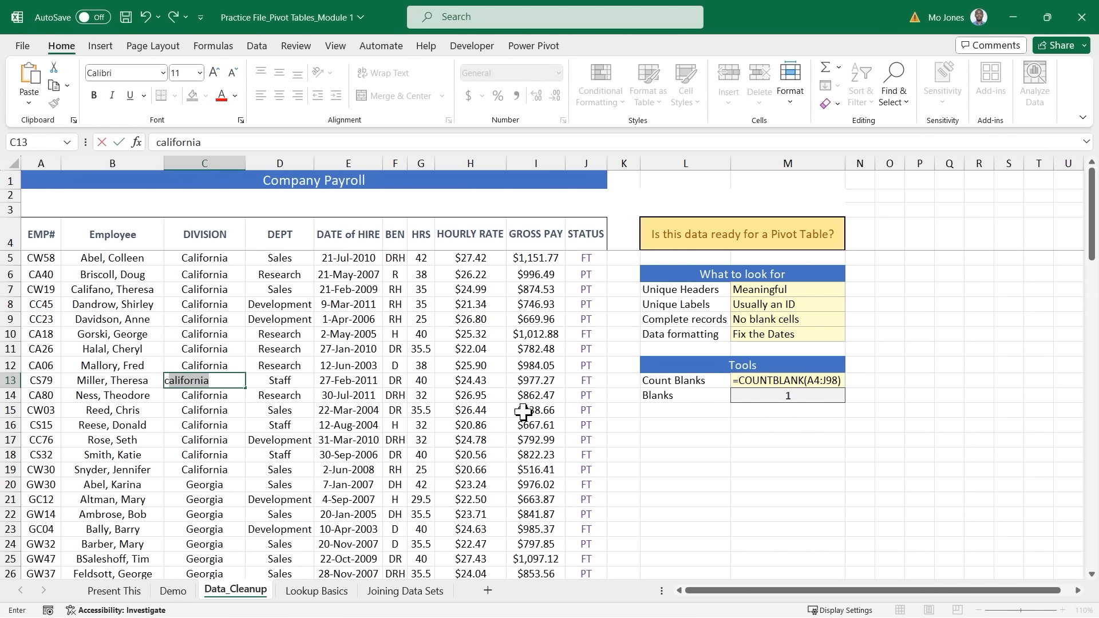
left_click(475, 410)
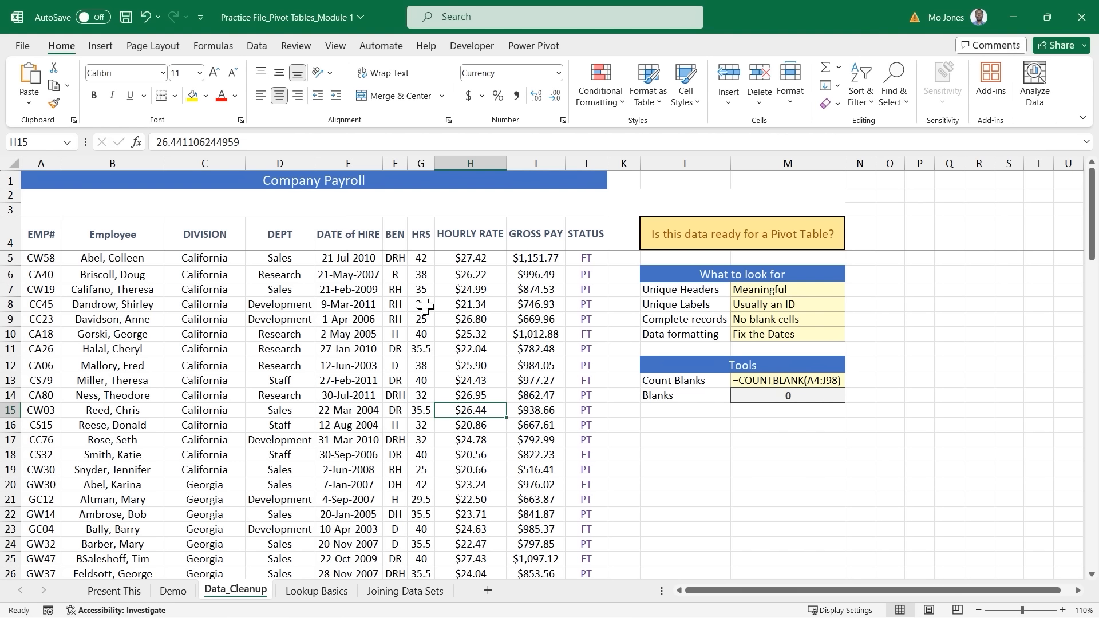
Step: Apply the Short Date format to all DATE of HIRE entries, from E5 down to the last record
left_click(351, 262)
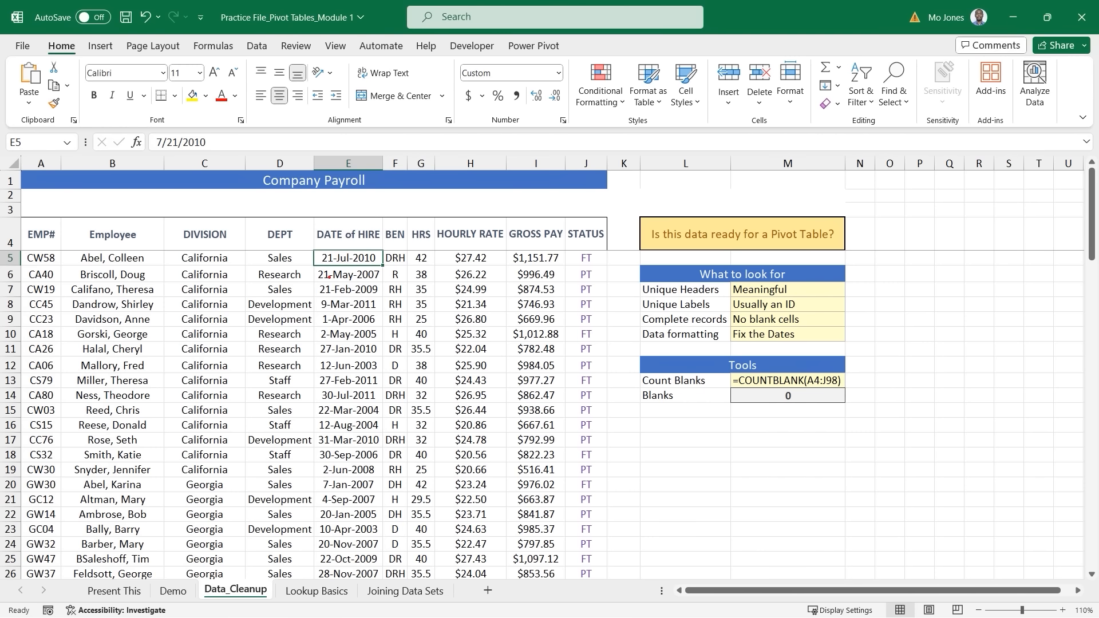
mouse_move(319, 252)
left_mouse_down()
mouse_move(360, 352)
mouse_move(386, 576)
left_mouse_up()
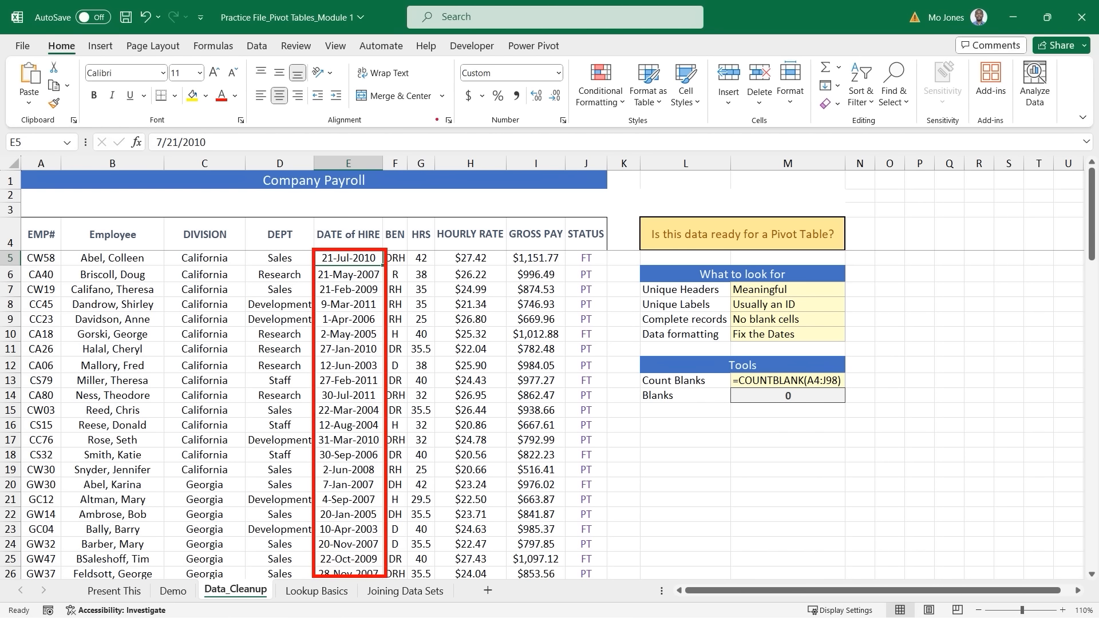
mouse_move(453, 57)
left_mouse_down()
mouse_move(494, 79)
mouse_move(566, 89)
left_mouse_up()
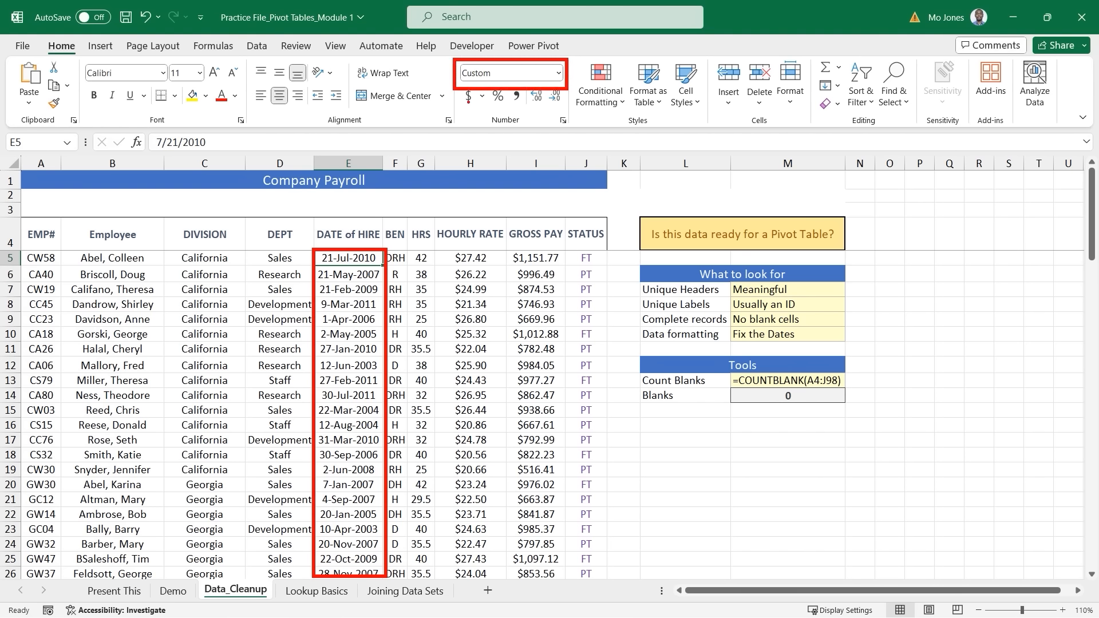
left_click_drag(462, 94, 376, 247)
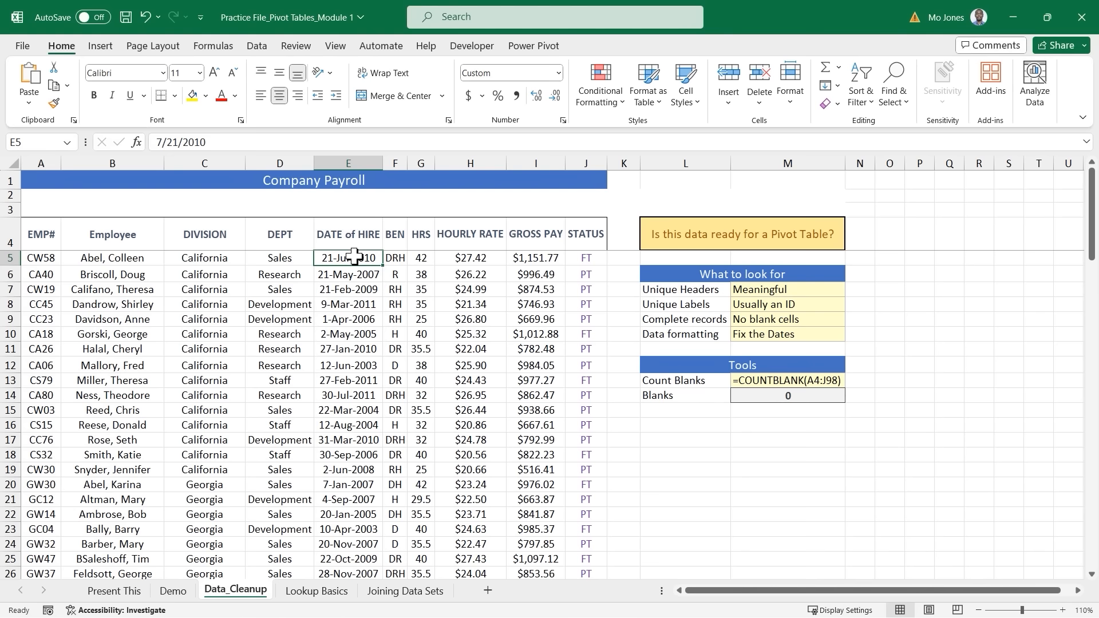
key("ctrl+shift+Down")
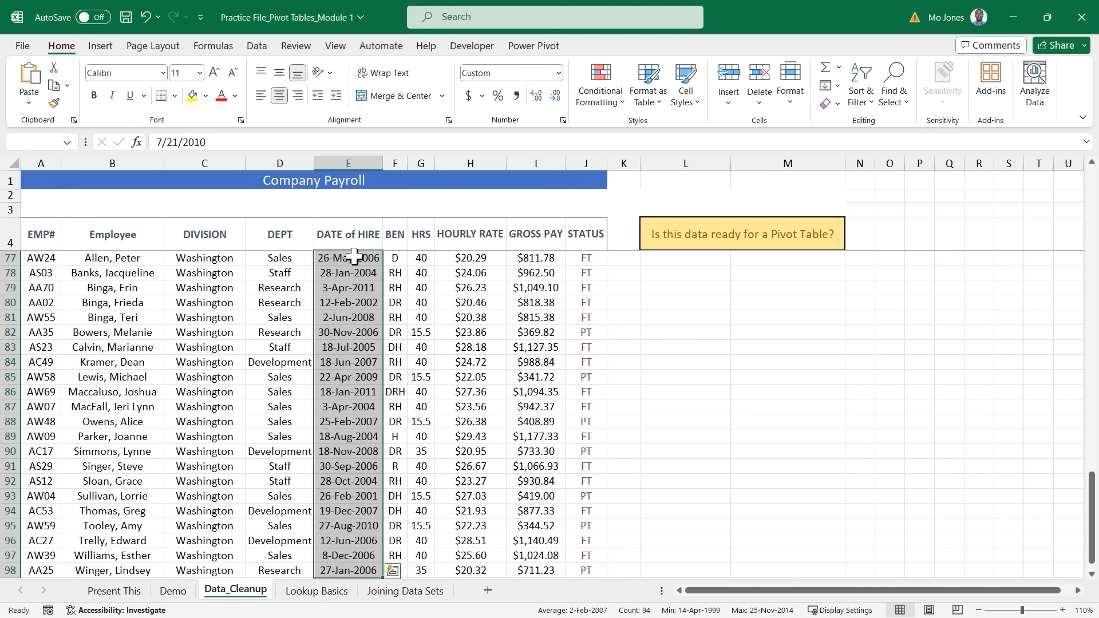
scroll(355, 257, "up", 19)
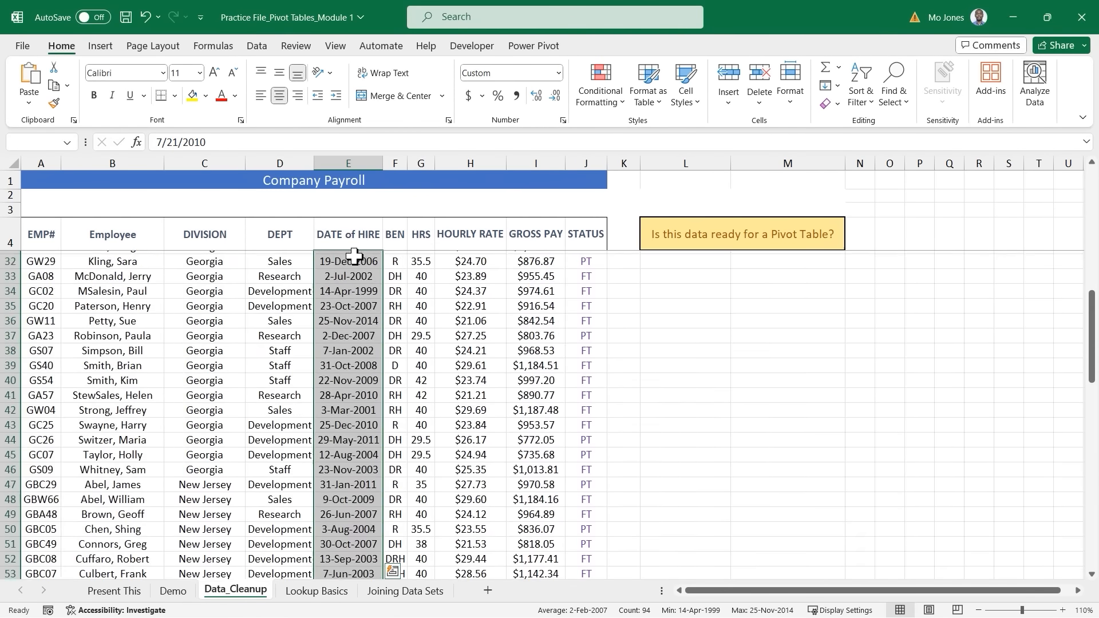
scroll(354, 257, "up", 5)
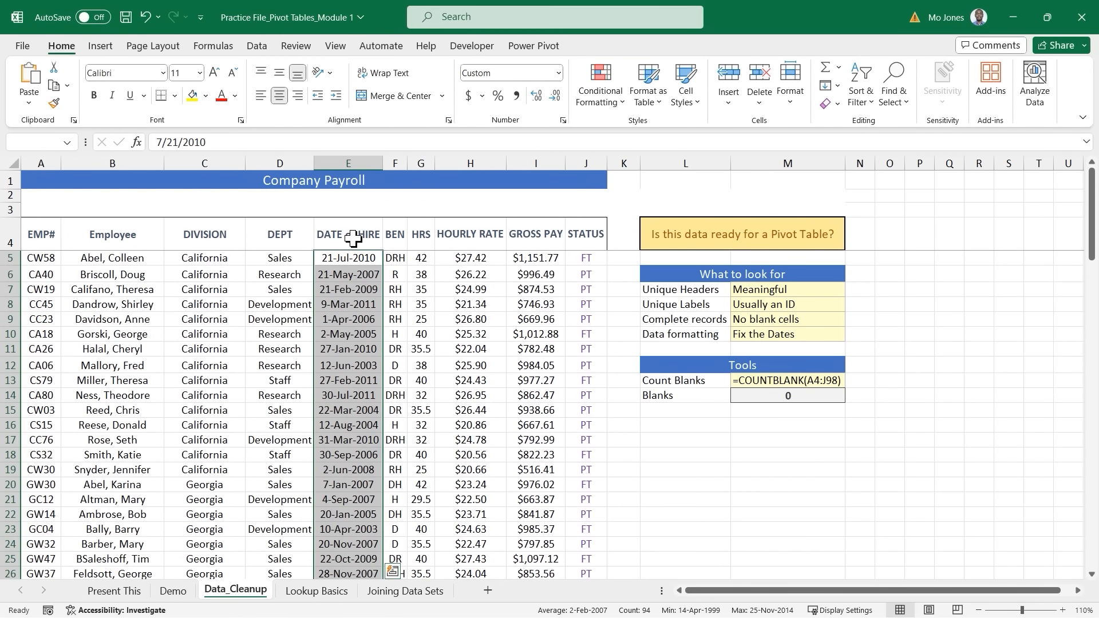
left_click(554, 69)
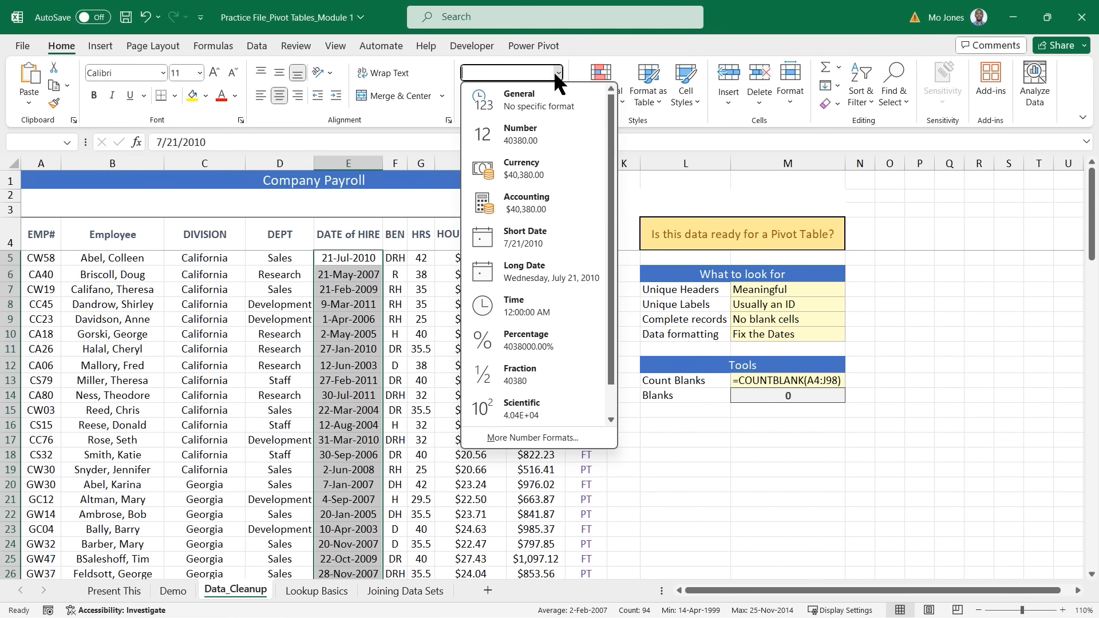
left_click(524, 236)
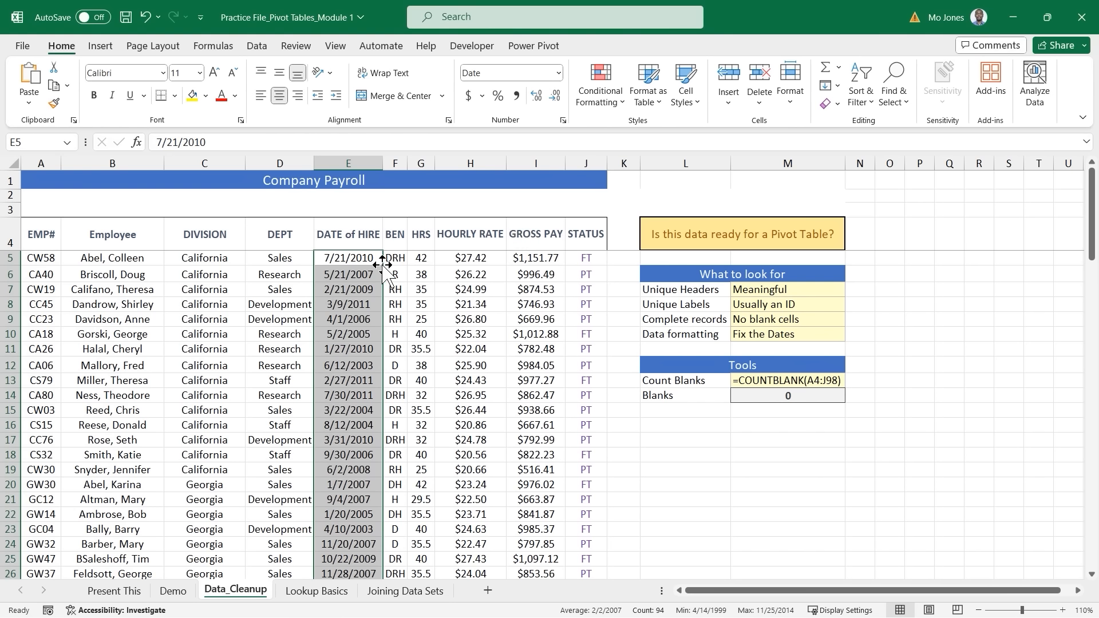
Step: Examine the GROSS PAY formula in I5 and the STATUS formula in J5
left_click(535, 255)
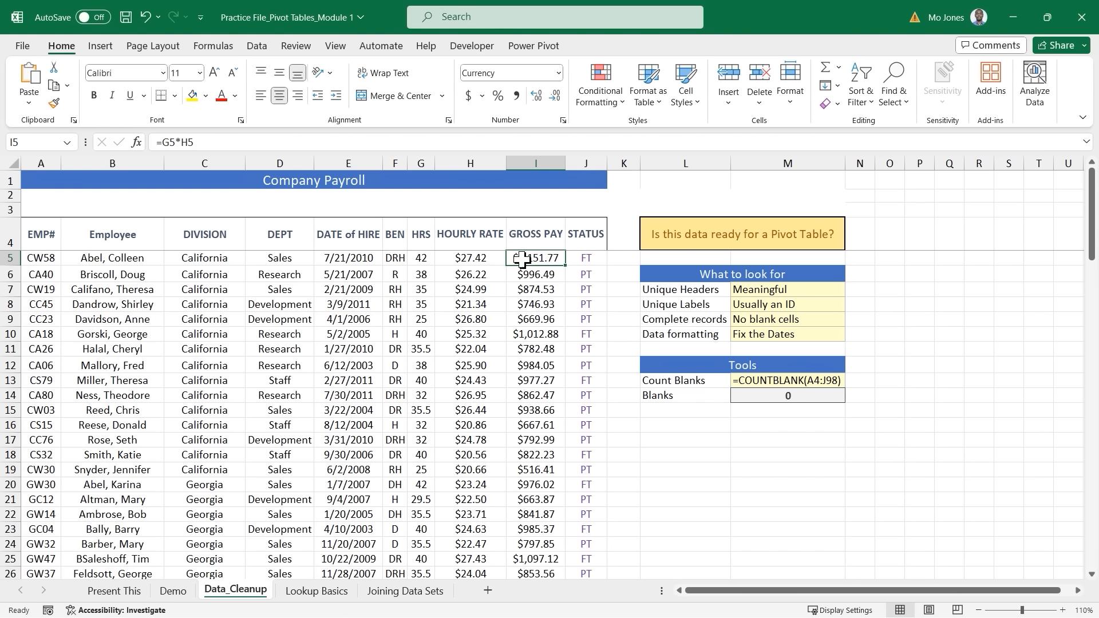
left_click(585, 260)
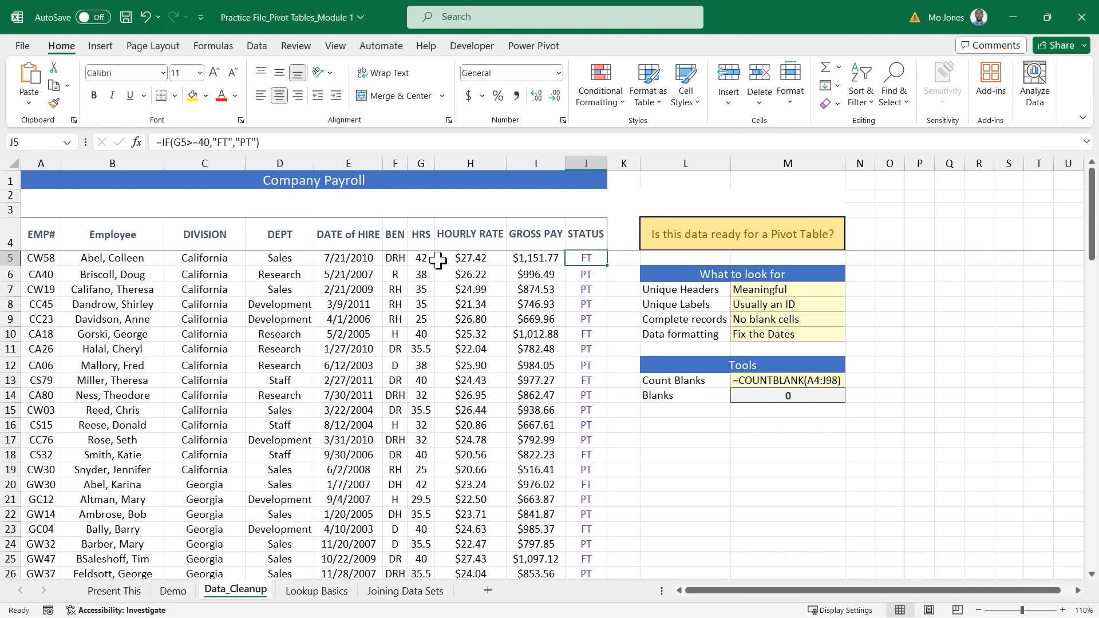
double_click(584, 259)
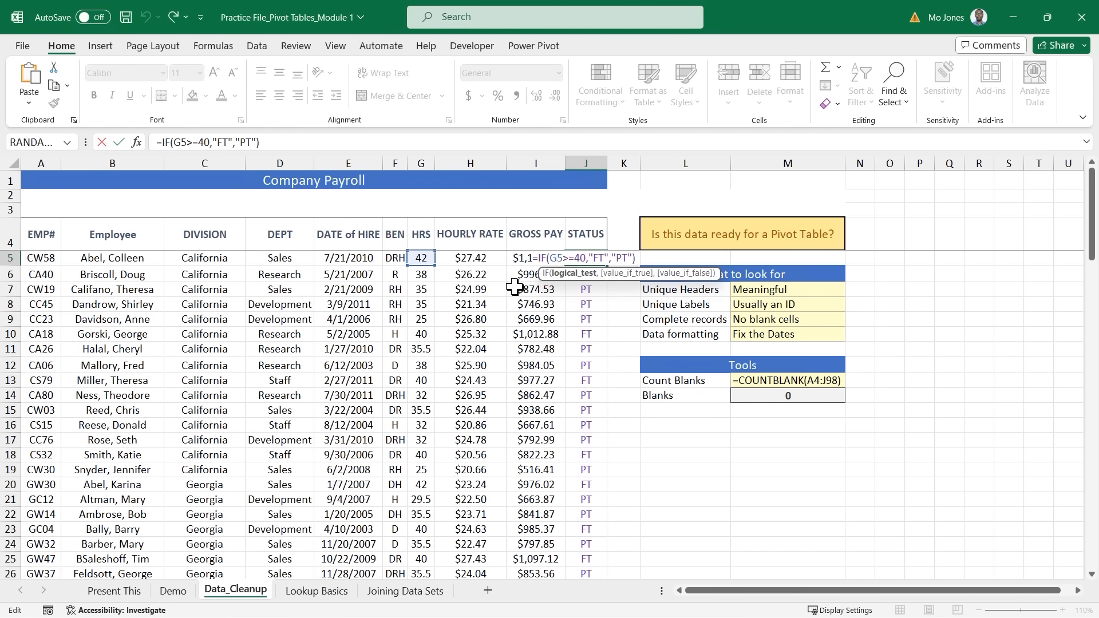
key("Escape")
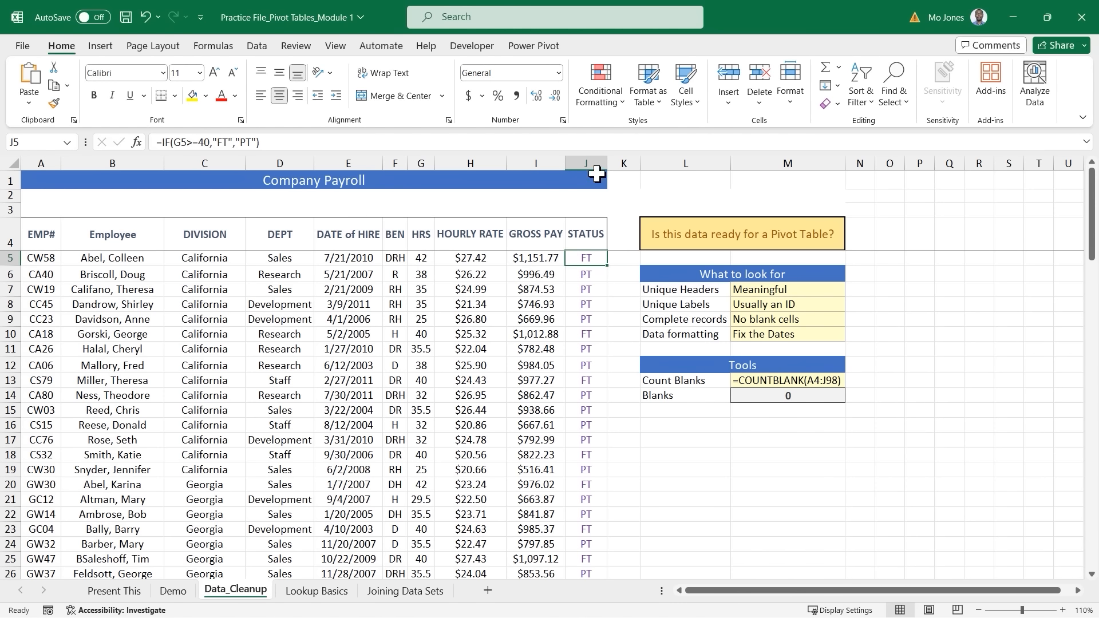
left_click(588, 159)
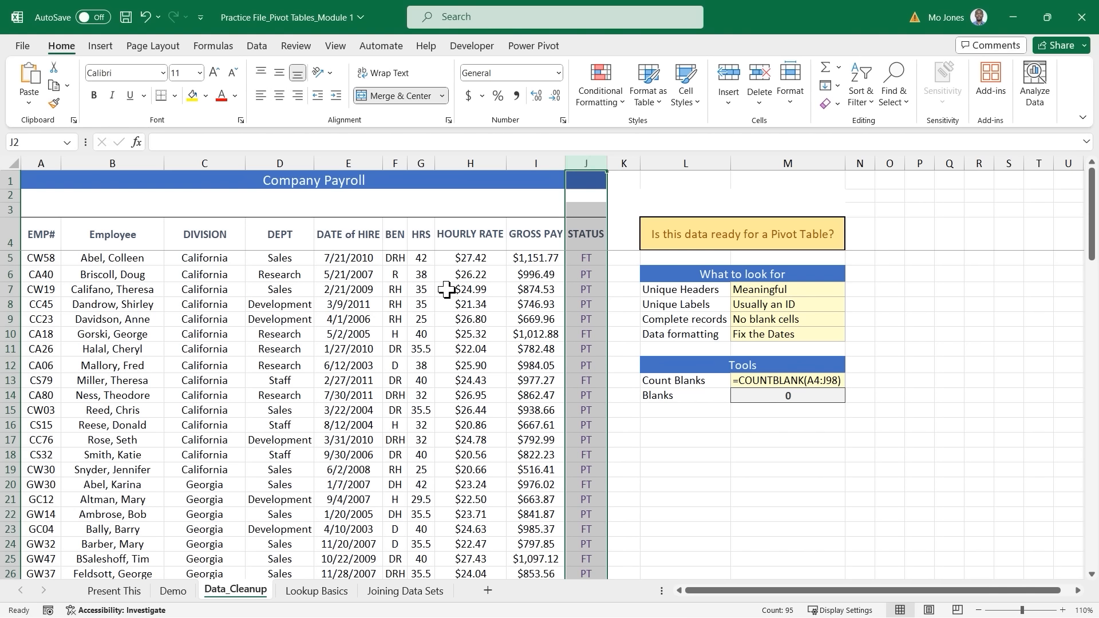
left_click(383, 299)
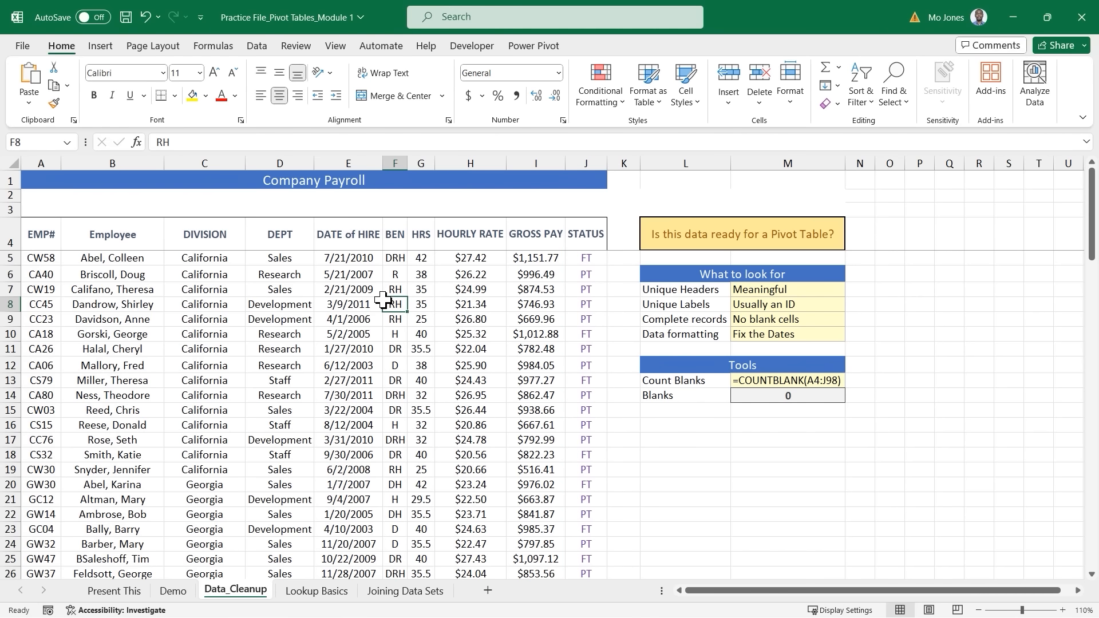
Step: Review the Unique Headers, Unique Labels and Data formatting criteria in the What to look for checklist
left_click(692, 290)
left_click(691, 308)
left_click(677, 332)
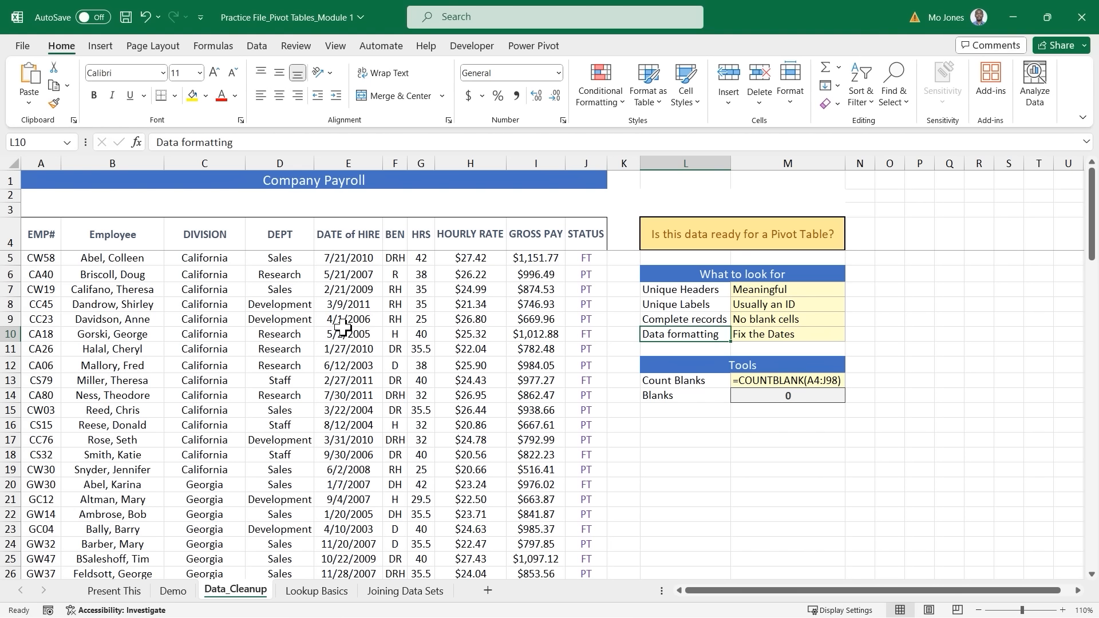
Step: Select cell C6 inside the payroll data and display the commands for inserting tables
left_click(219, 280)
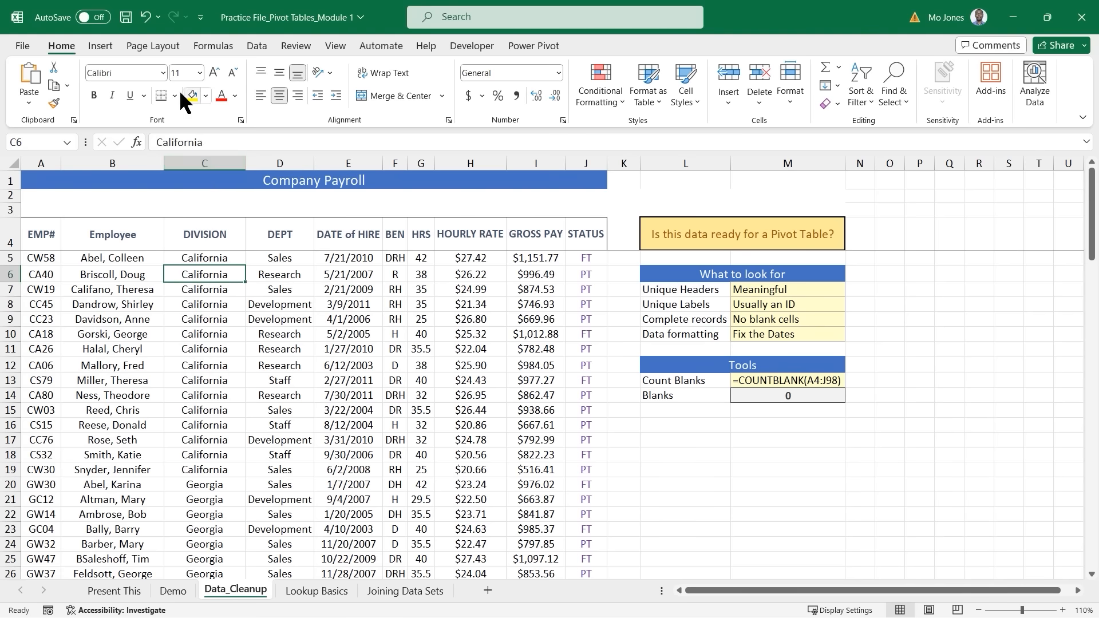
left_click(100, 46)
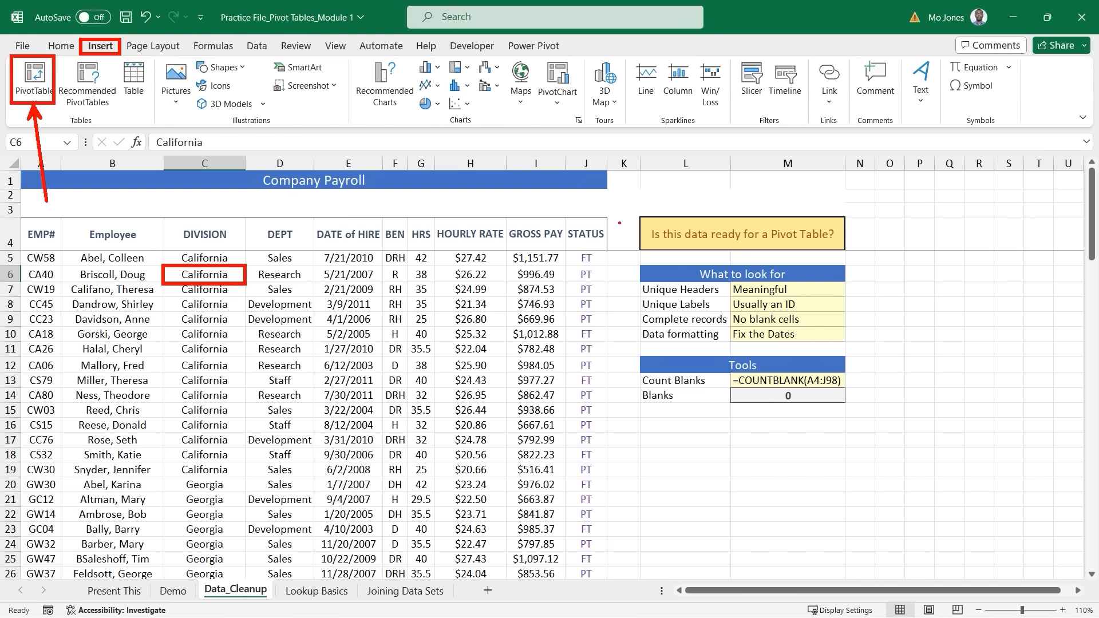
left_click_drag(625, 225, 622, 326)
left_click_drag(322, 204, 467, 196)
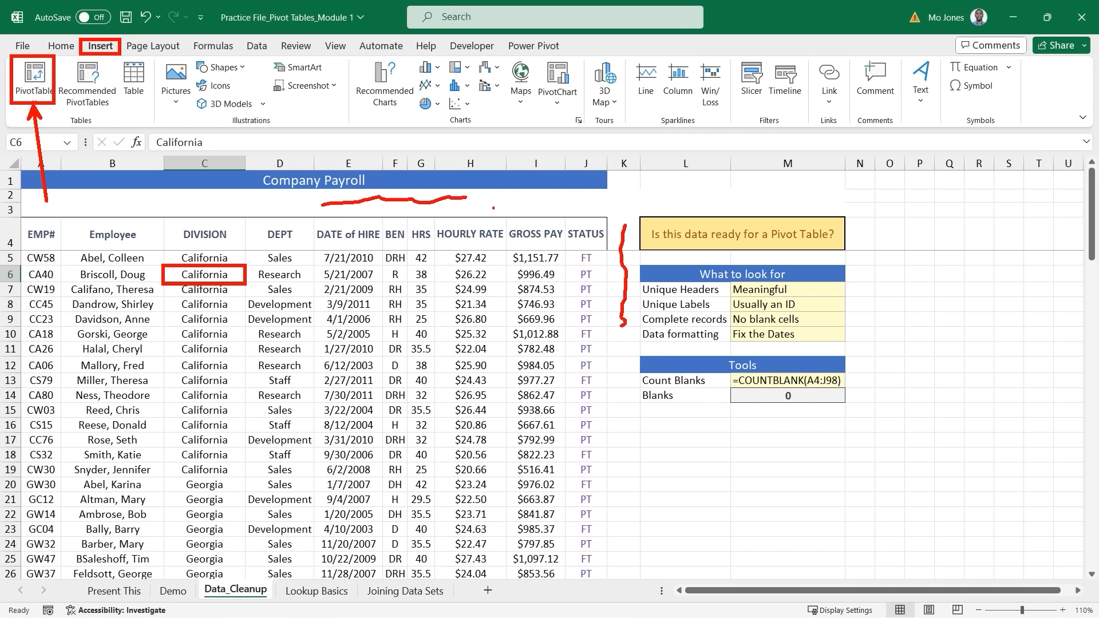
key("Escape")
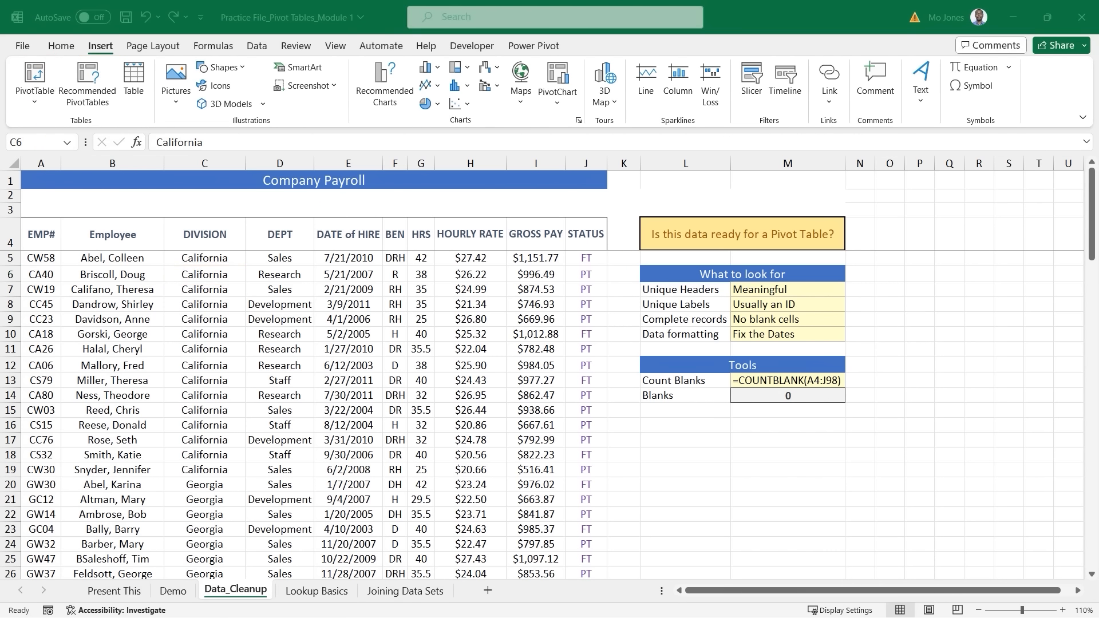
Step: Select the whole contiguous payroll range around cell D6 and check its extent from the headers to the last record
left_click(290, 280)
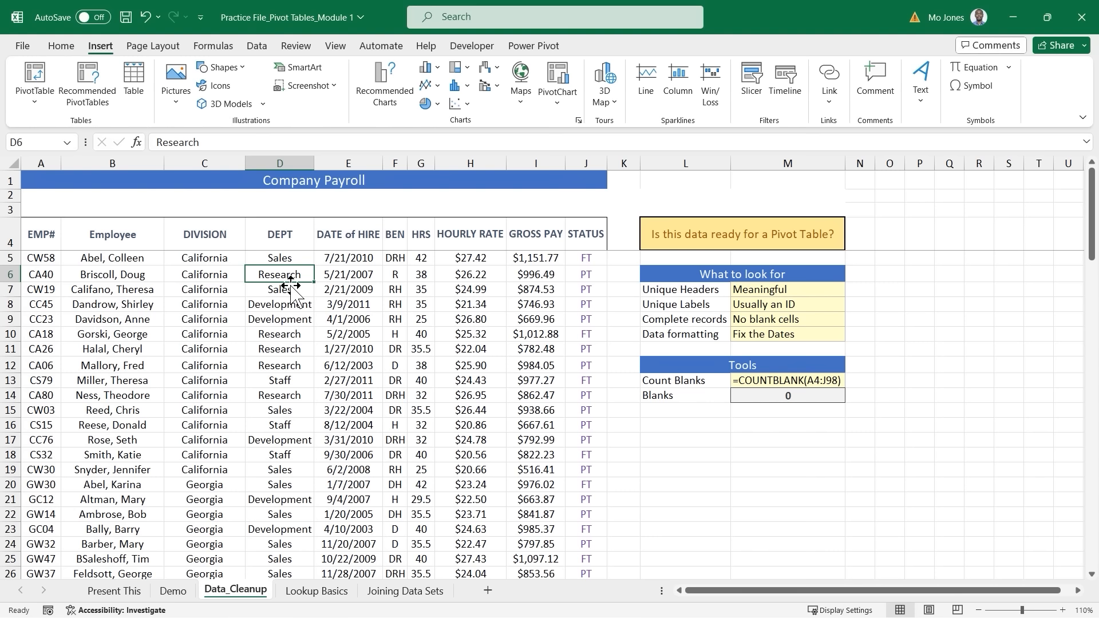
key("ctrl+a")
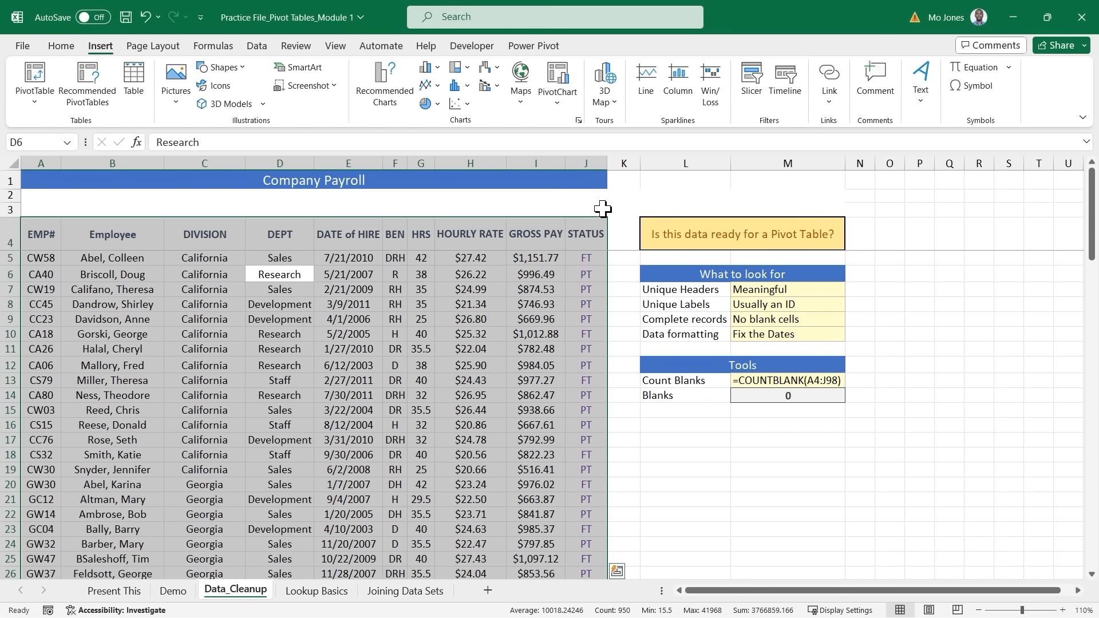
scroll(592, 356, "down", 15)
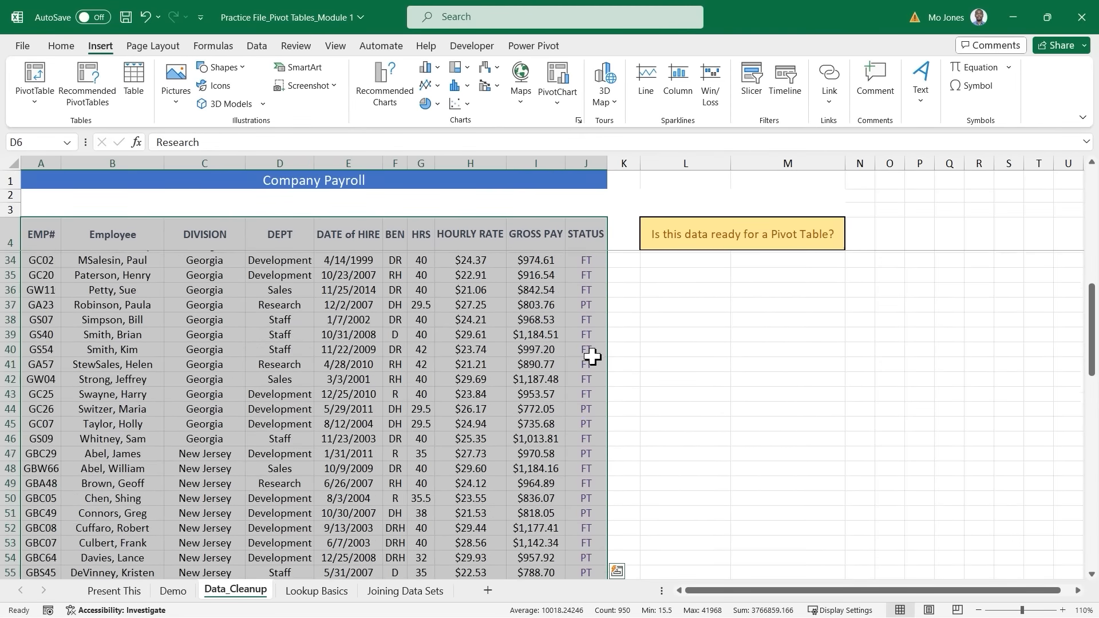
scroll(592, 356, "down", 11)
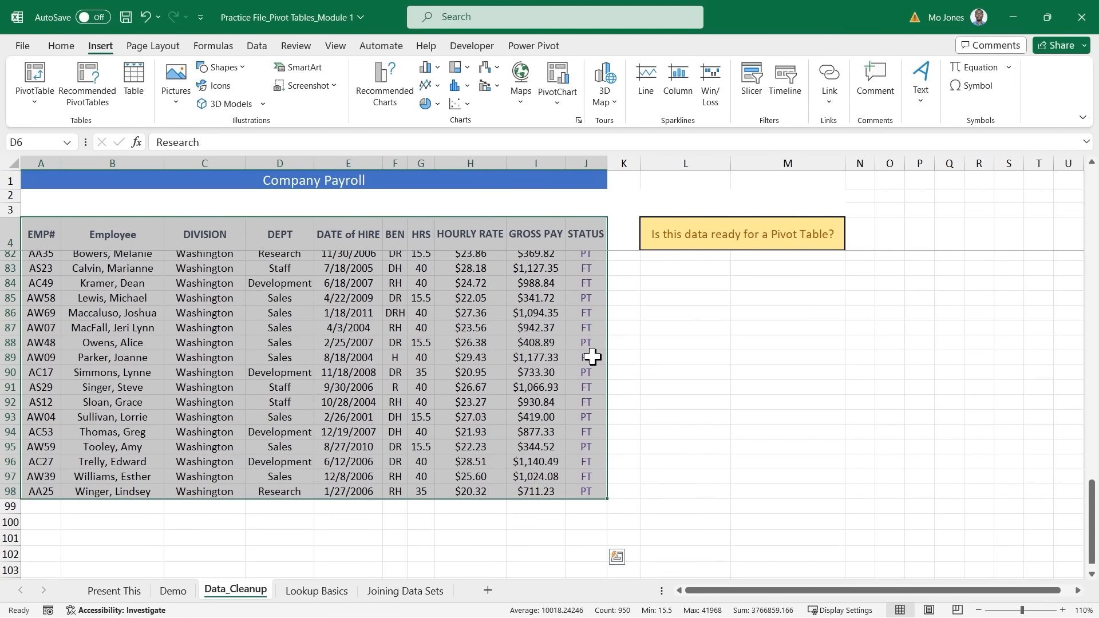
scroll(591, 356, "up", 5)
scroll(591, 356, "up", 20)
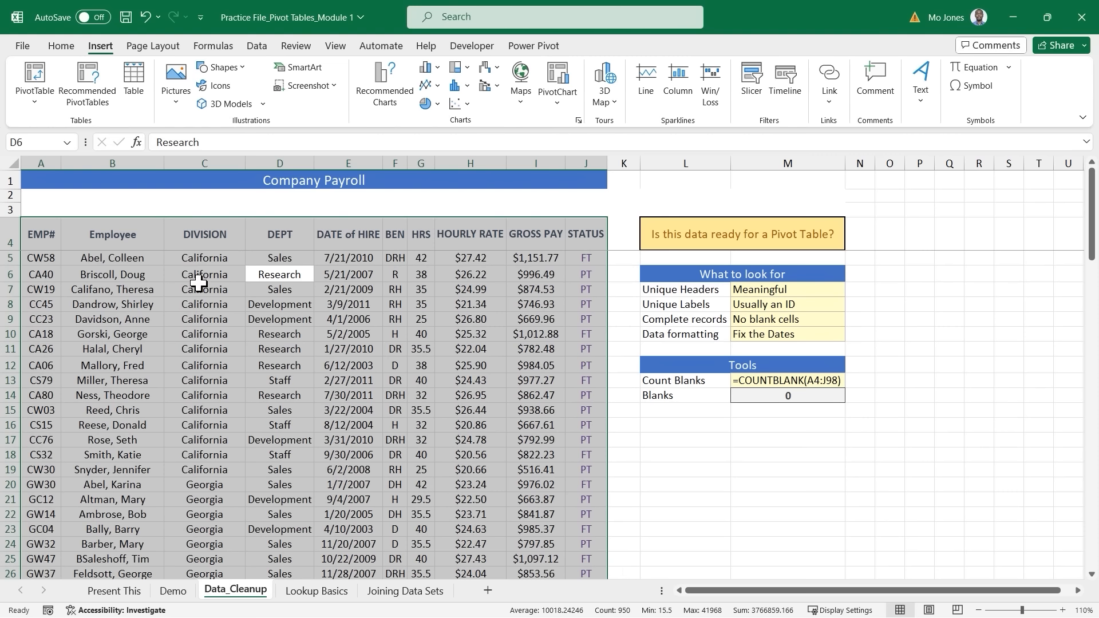
Step: Insert a pivot table from the payroll range Data_Cleanup!$A$4:$J$98, placed on a new worksheet
left_click(198, 278)
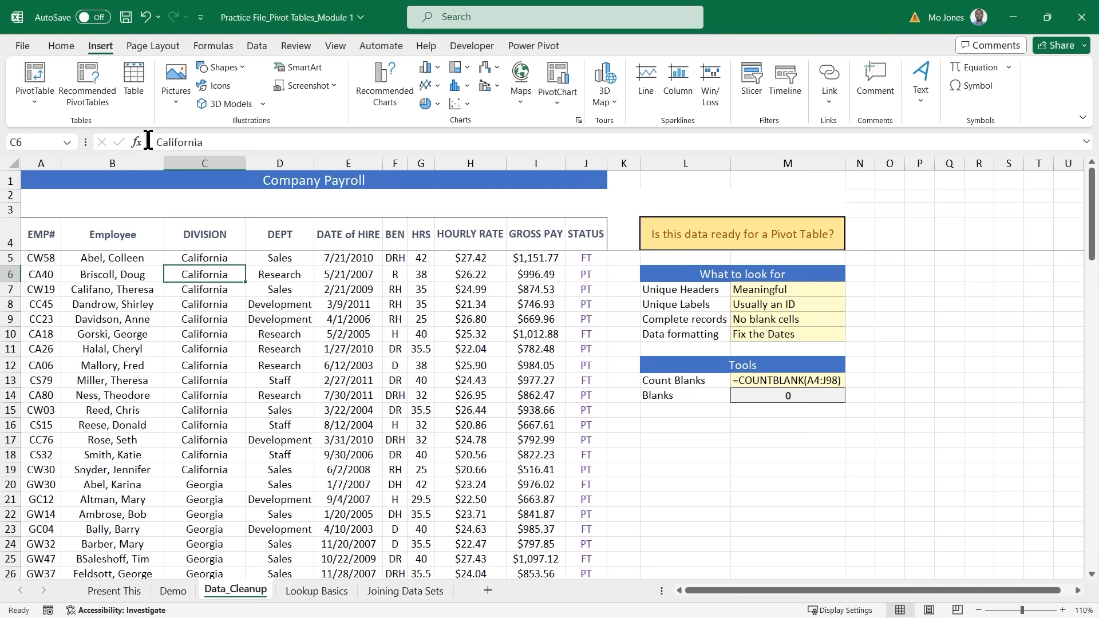
left_click(35, 77)
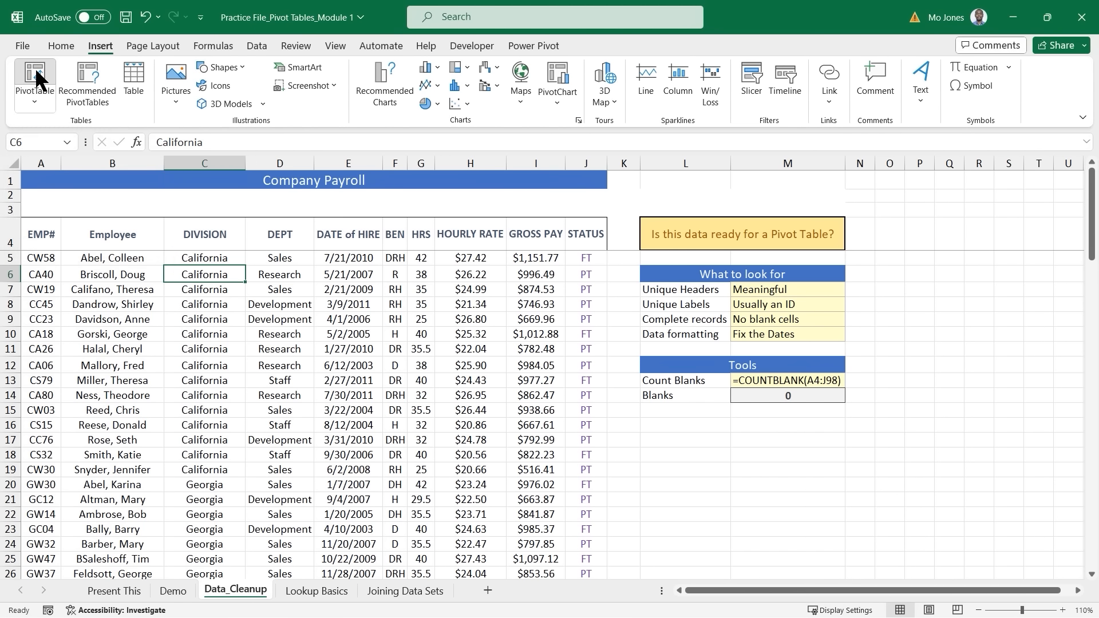
left_click_drag(930, 420, 534, 198)
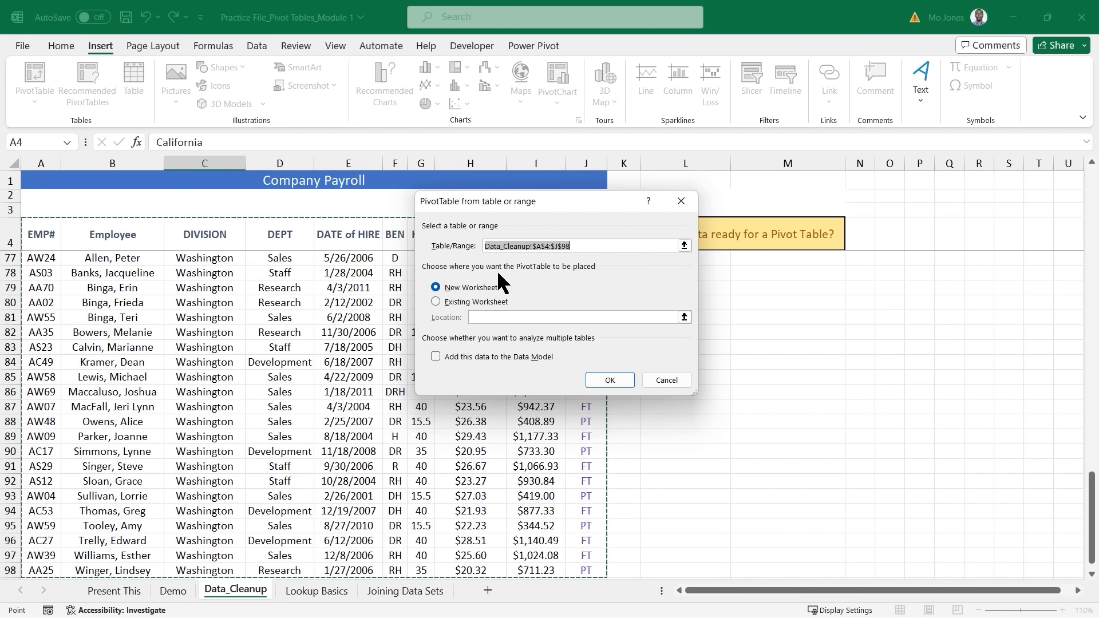
left_click_drag(421, 276, 517, 297)
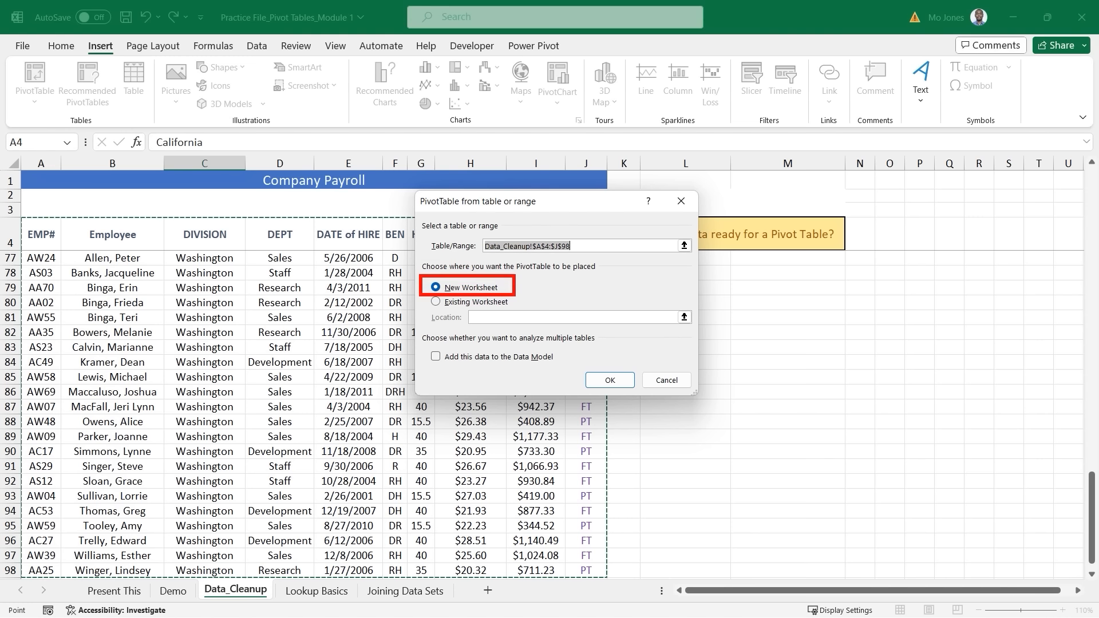
mouse_move(604, 371)
left_mouse_down()
mouse_move(617, 377)
mouse_move(652, 337)
left_mouse_up()
key("Escape")
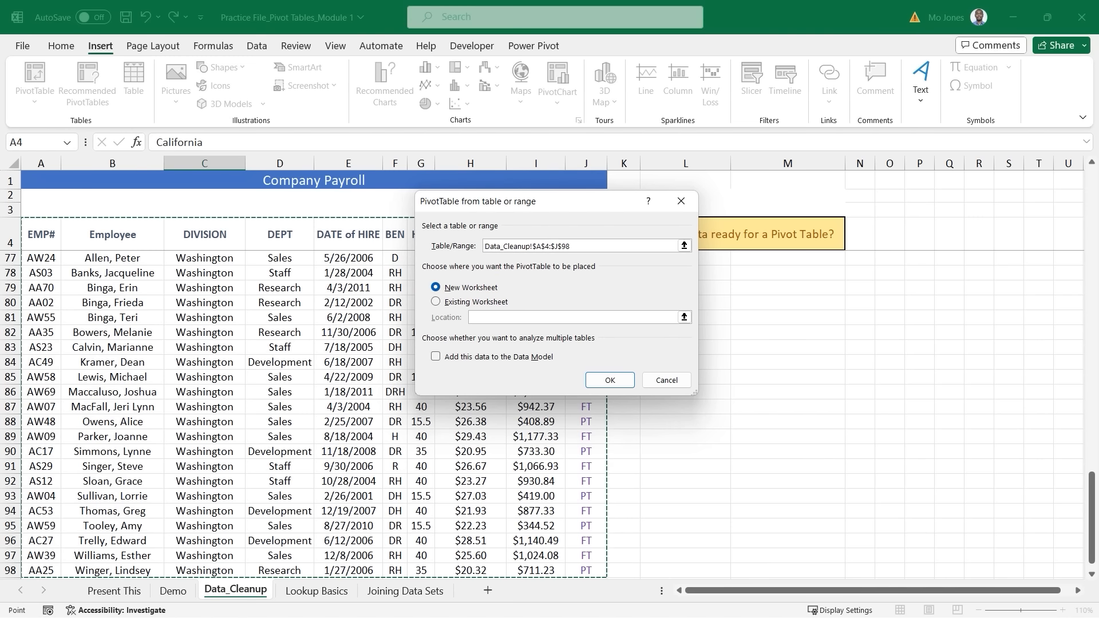
left_click(610, 381)
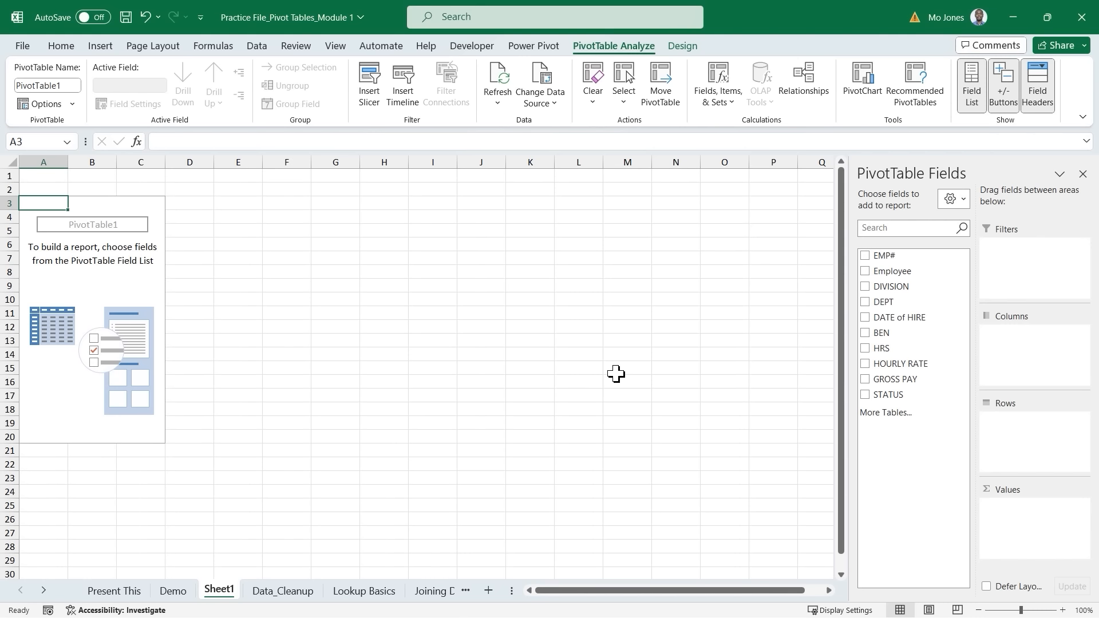
Step: Show the fields and areas sections stacked and select cell C9 inside the empty pivot table
left_click(962, 197)
left_click(946, 225)
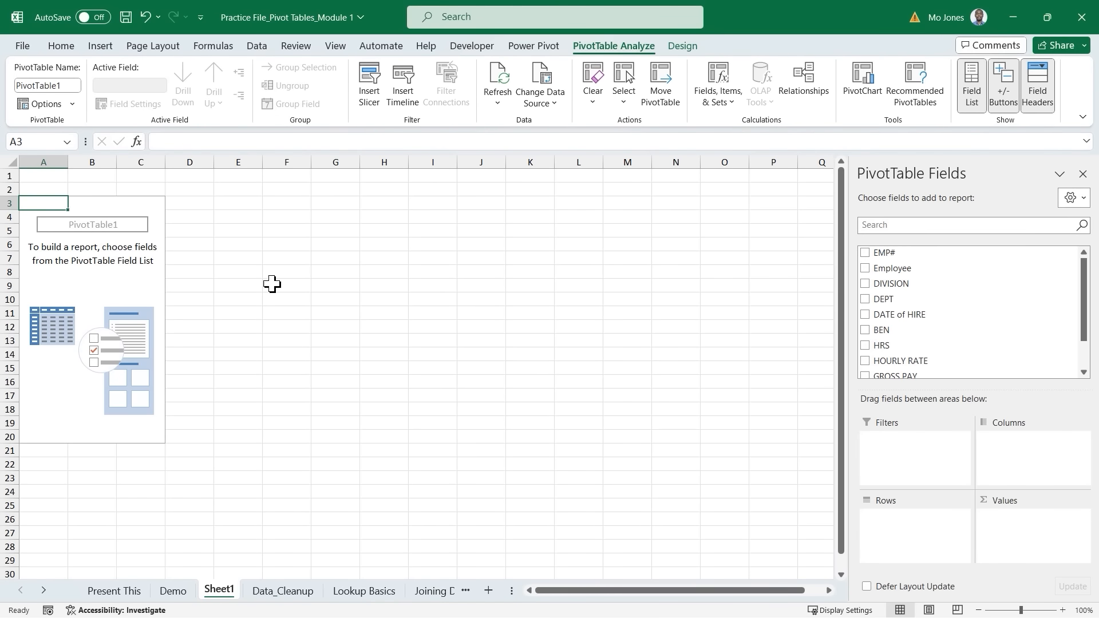
left_click(132, 282)
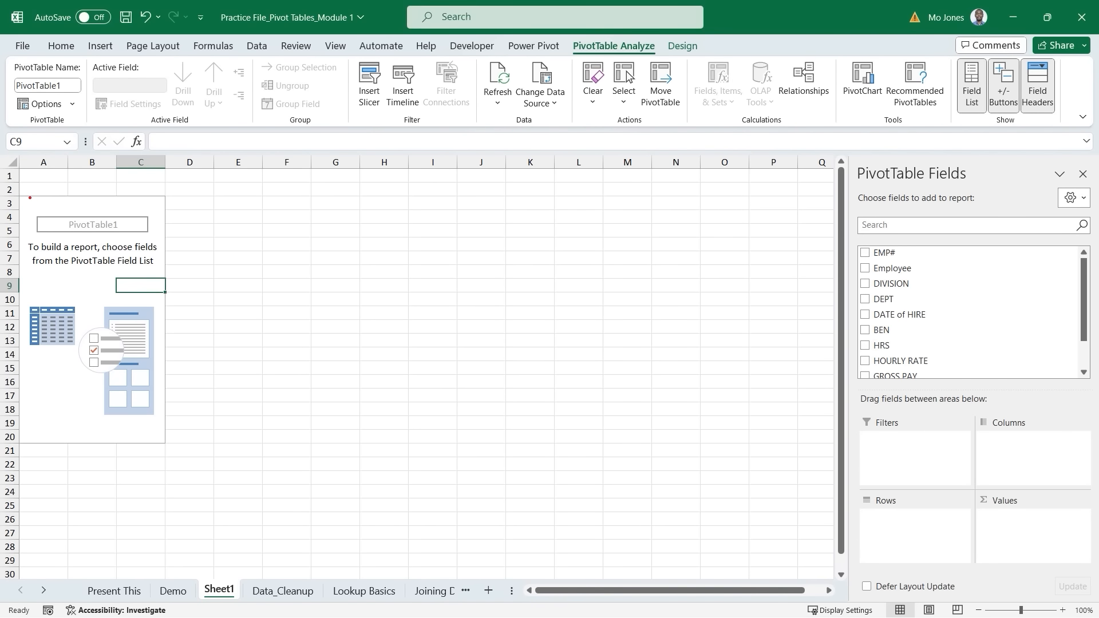
Step: Examine the empty pivot table placeholder, the field list and the Filters, Rows, Columns and Values areas
left_click_drag(18, 195, 167, 442)
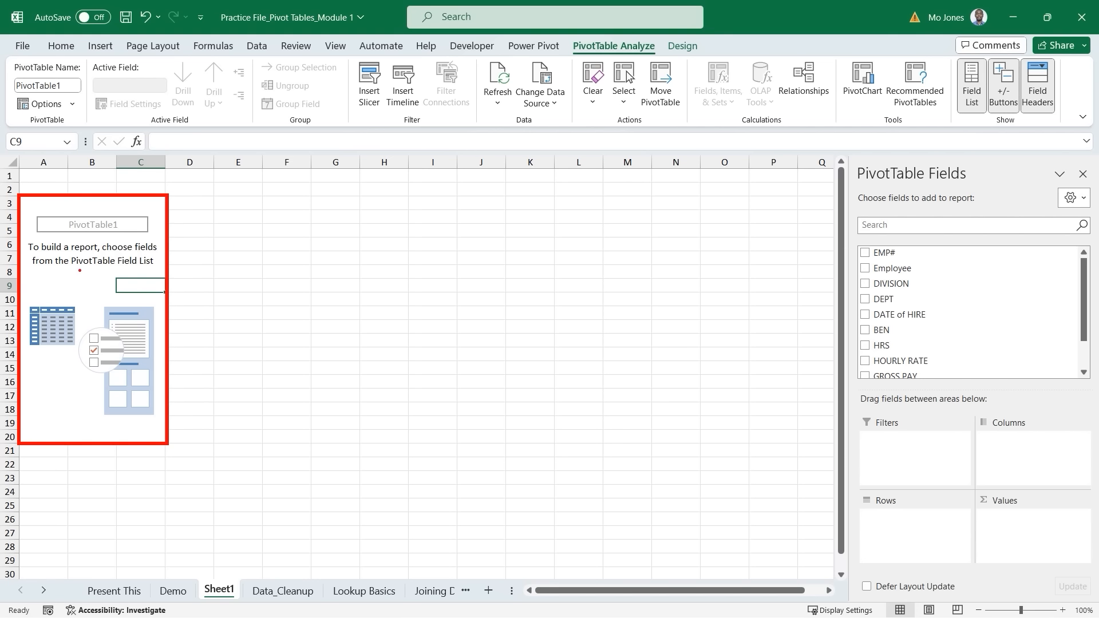
left_click_drag(73, 267, 133, 269)
left_click_drag(834, 175, 167, 250)
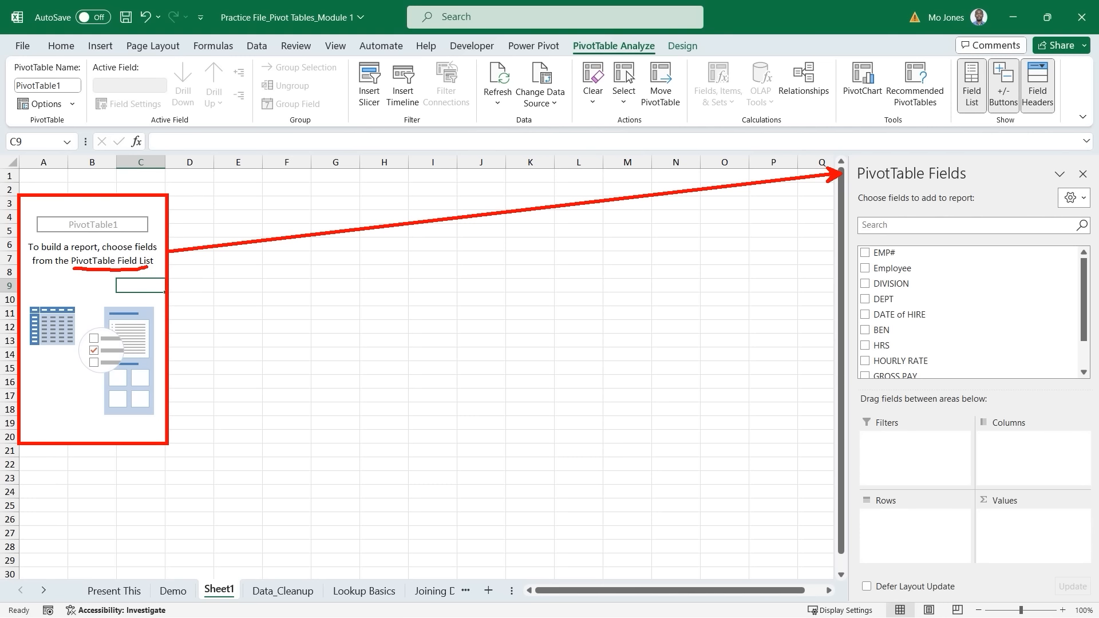
mouse_move(853, 239)
left_mouse_down()
mouse_move(975, 345)
mouse_move(1092, 384)
left_mouse_up()
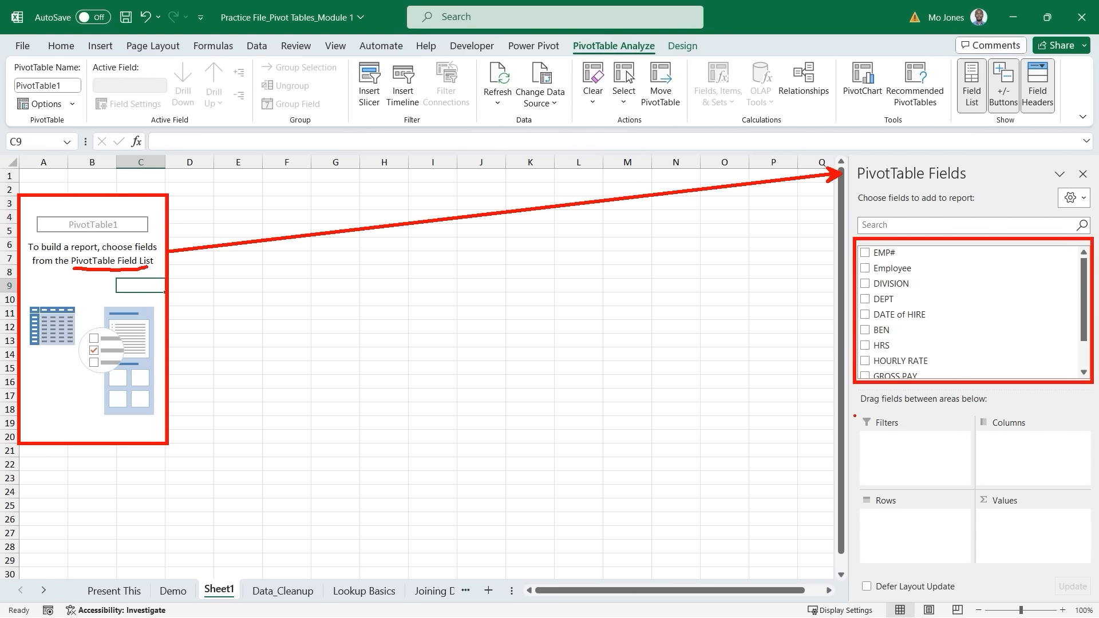
left_click_drag(854, 416, 974, 489)
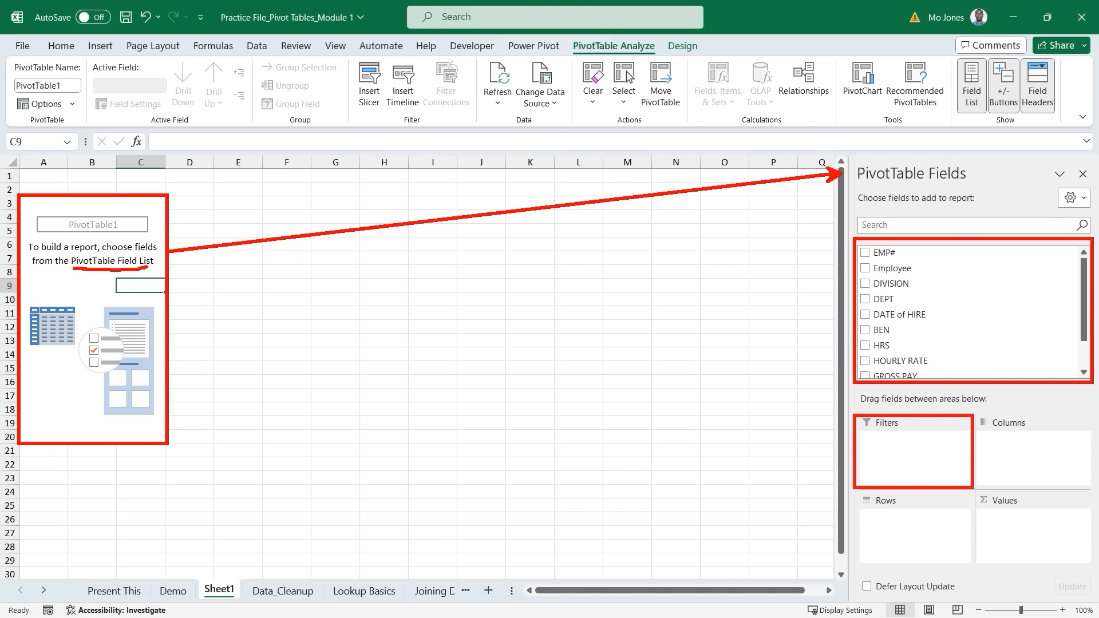
left_click_drag(859, 493, 973, 565)
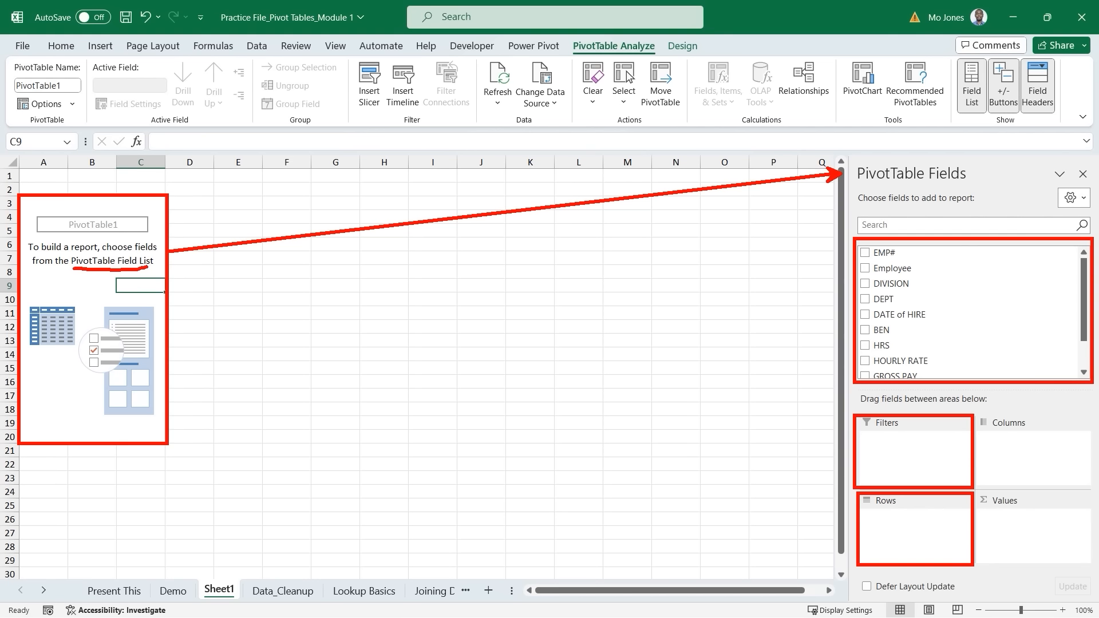
mouse_move(974, 412)
left_mouse_down()
mouse_move(1046, 476)
mouse_move(1095, 491)
left_mouse_up()
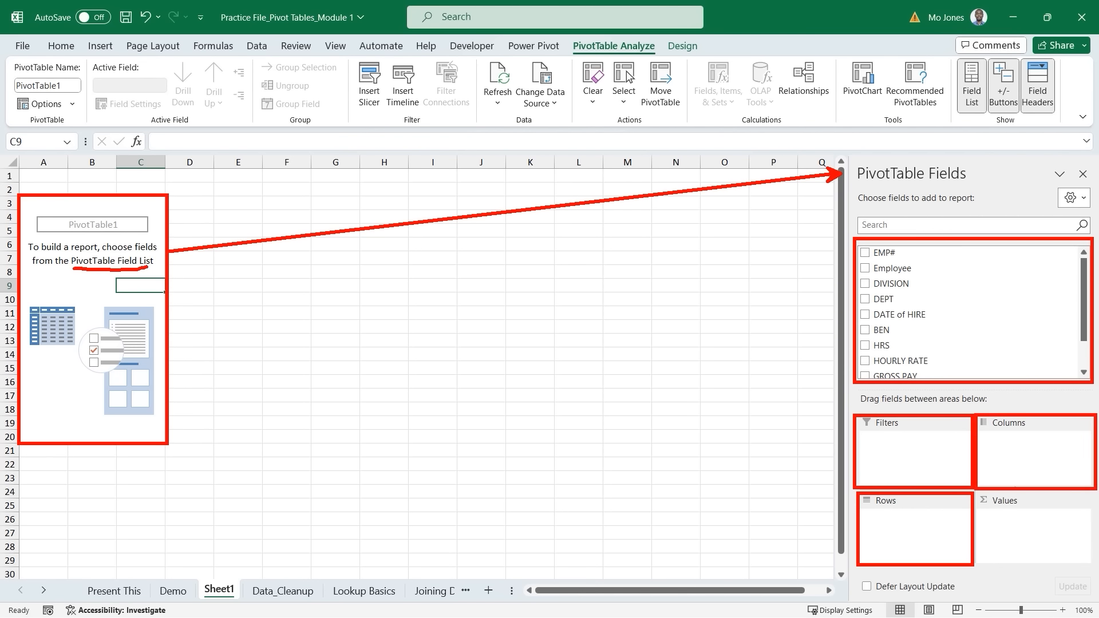
mouse_move(975, 490)
left_mouse_down()
mouse_move(1063, 558)
mouse_move(1095, 562)
left_mouse_up()
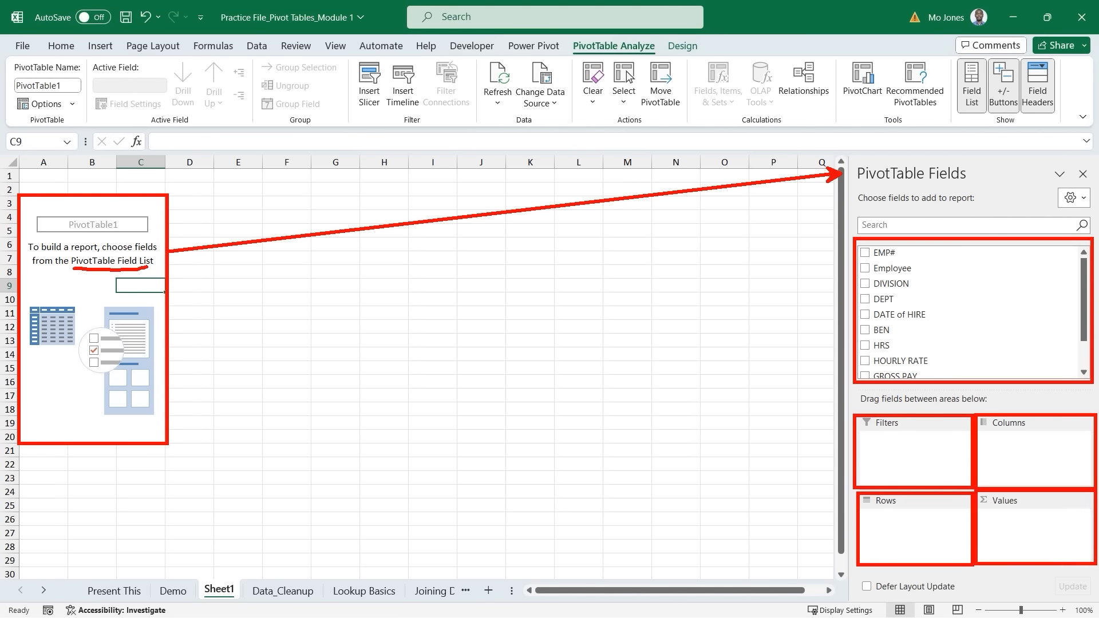
left_click_drag(1025, 522, 1060, 510)
key("Escape")
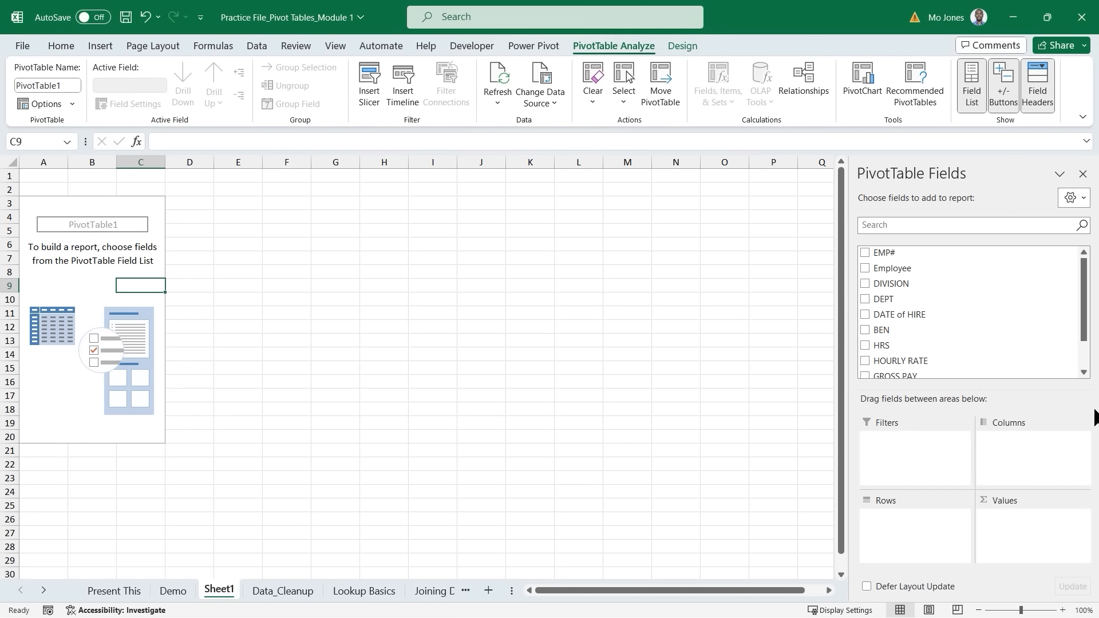
Step: Review the pivot table analysis commands: PivotChart, Refresh, Change Data Source, Insert Slicer, Insert Timeline, and the PivotTable name and options
key("ctrl+2")
left_click_drag(565, 36, 658, 55)
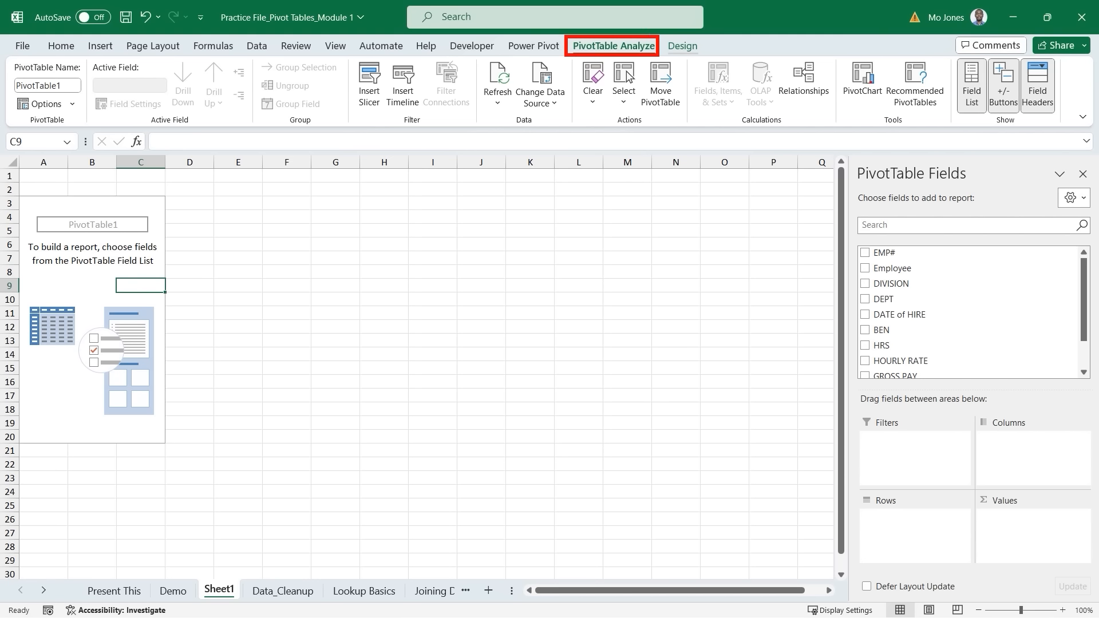
mouse_move(872, 56)
left_mouse_down()
mouse_move(839, 60)
mouse_move(836, 92)
mouse_move(882, 91)
mouse_move(862, 55)
left_mouse_up()
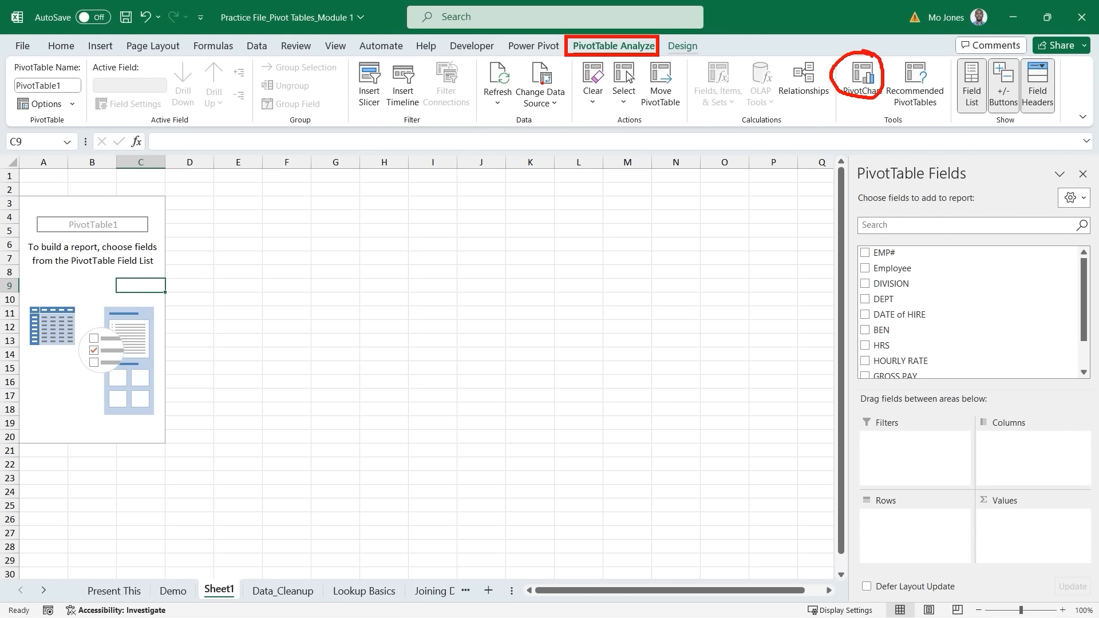
mouse_move(507, 64)
left_mouse_down()
mouse_move(490, 58)
mouse_move(498, 118)
mouse_move(514, 64)
left_mouse_up()
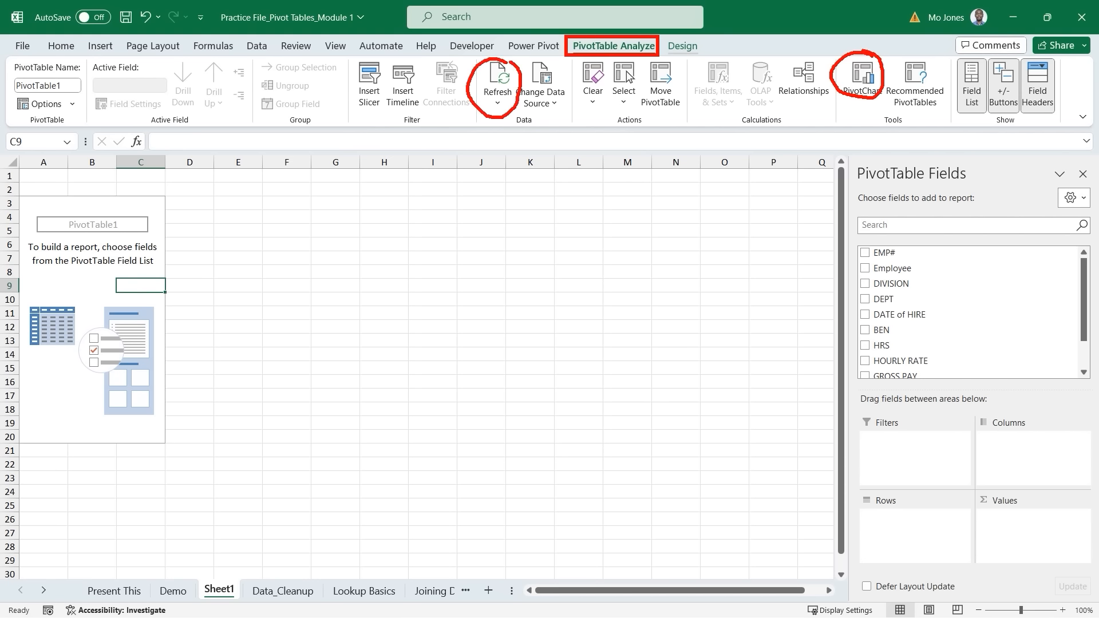
mouse_move(524, 84)
left_mouse_down()
mouse_move(557, 111)
mouse_move(572, 93)
mouse_move(558, 65)
left_mouse_up()
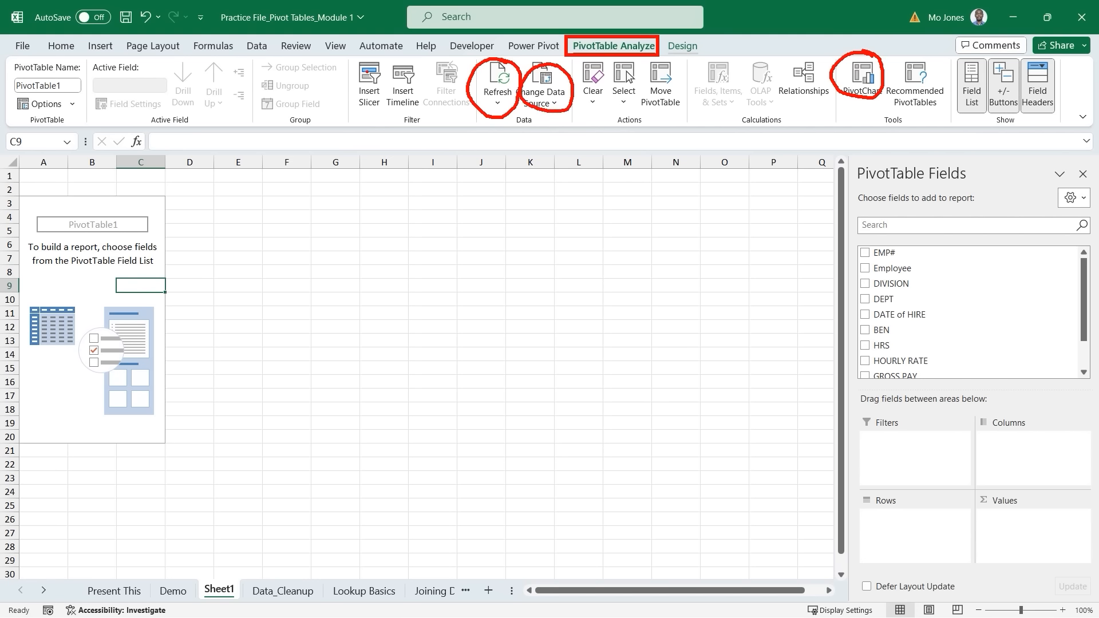
left_click_drag(367, 119, 356, 162)
left_click_drag(403, 117, 395, 168)
left_click_drag(11, 75, 84, 96)
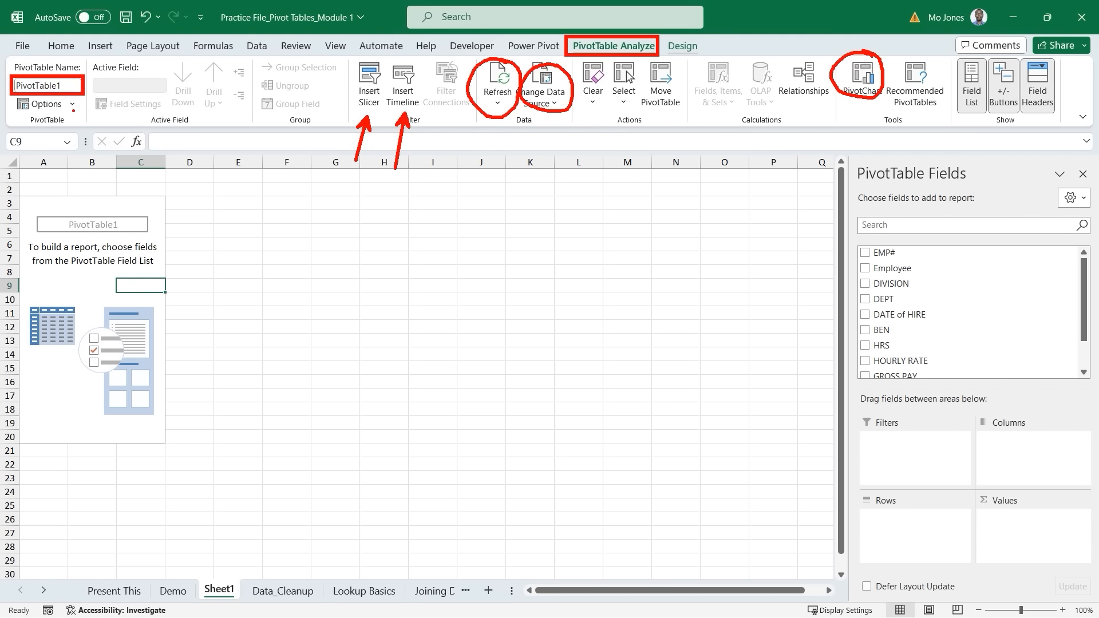
left_click_drag(73, 111, 106, 174)
Step: Review the pivot table design settings for styles, layout and style options
left_click(683, 46)
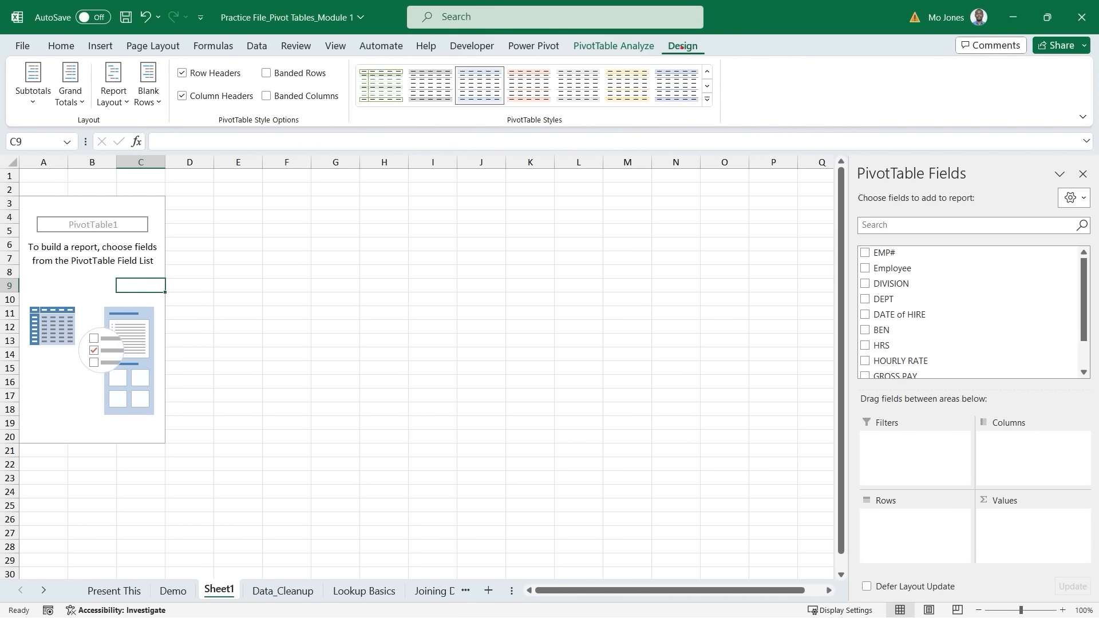
left_click_drag(657, 36, 720, 55)
left_click_drag(497, 108, 579, 129)
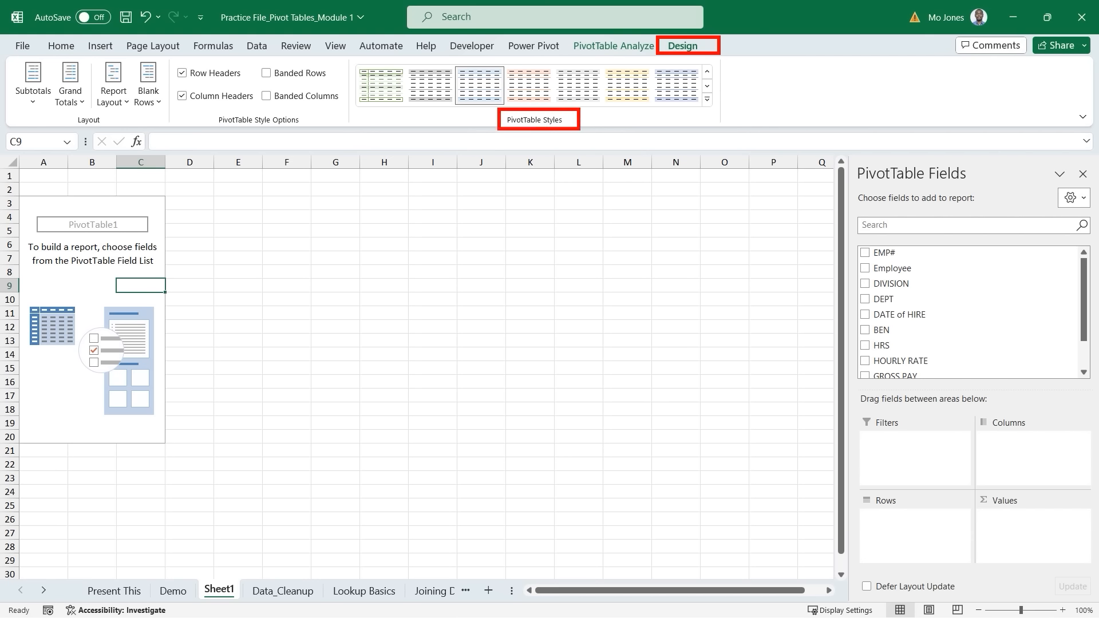
left_click_drag(67, 114, 117, 130)
left_click_drag(211, 109, 318, 130)
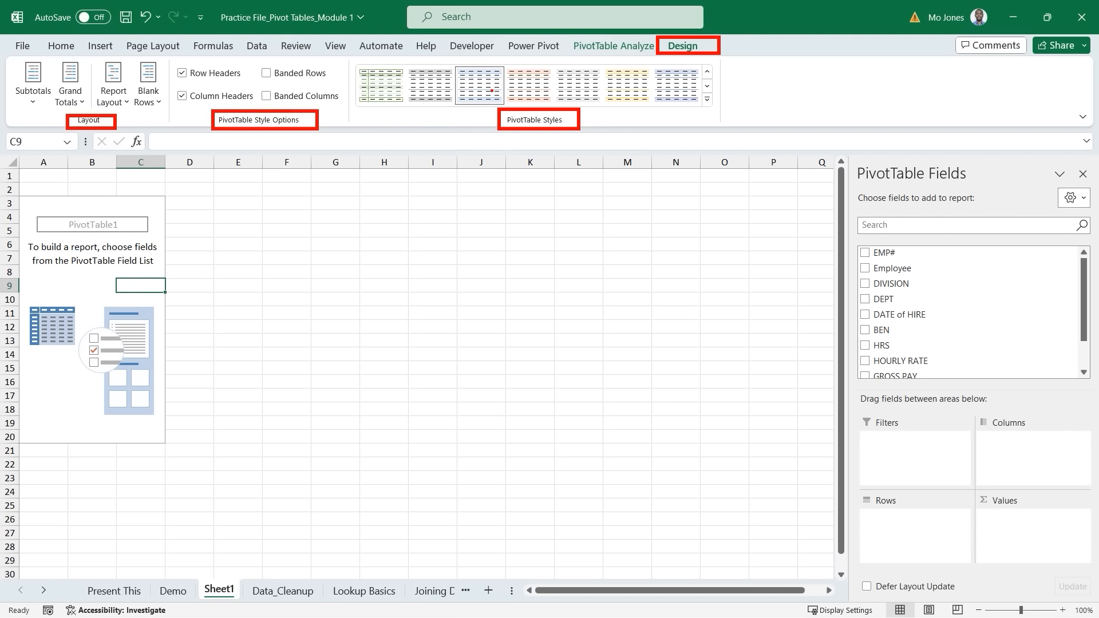
key("Escape")
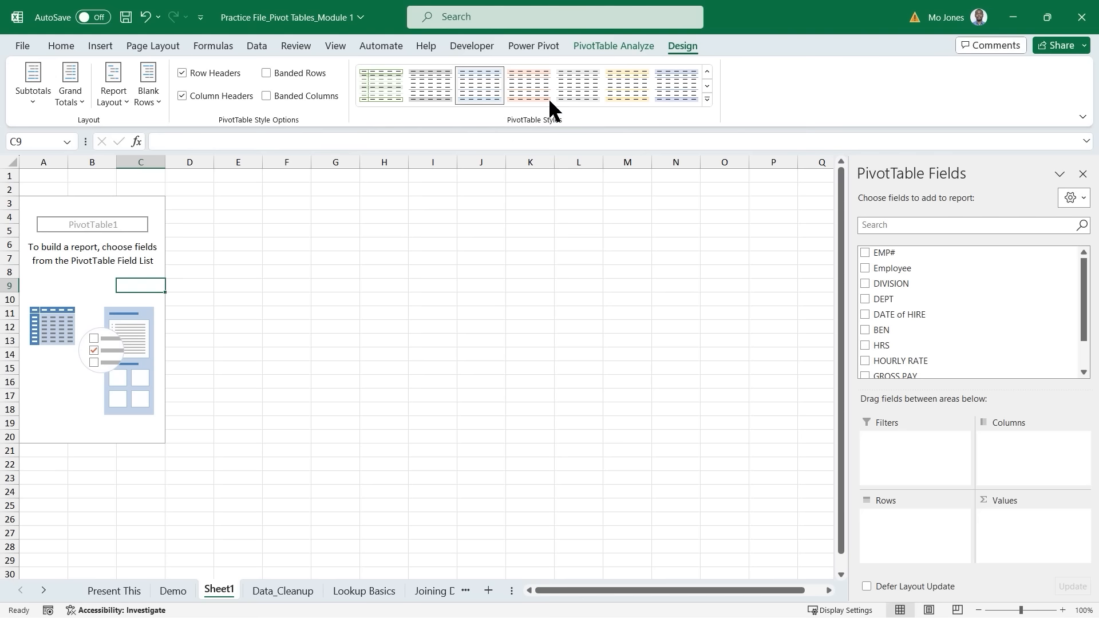
Step: Rename the pivot table as Payroll
left_click(614, 47)
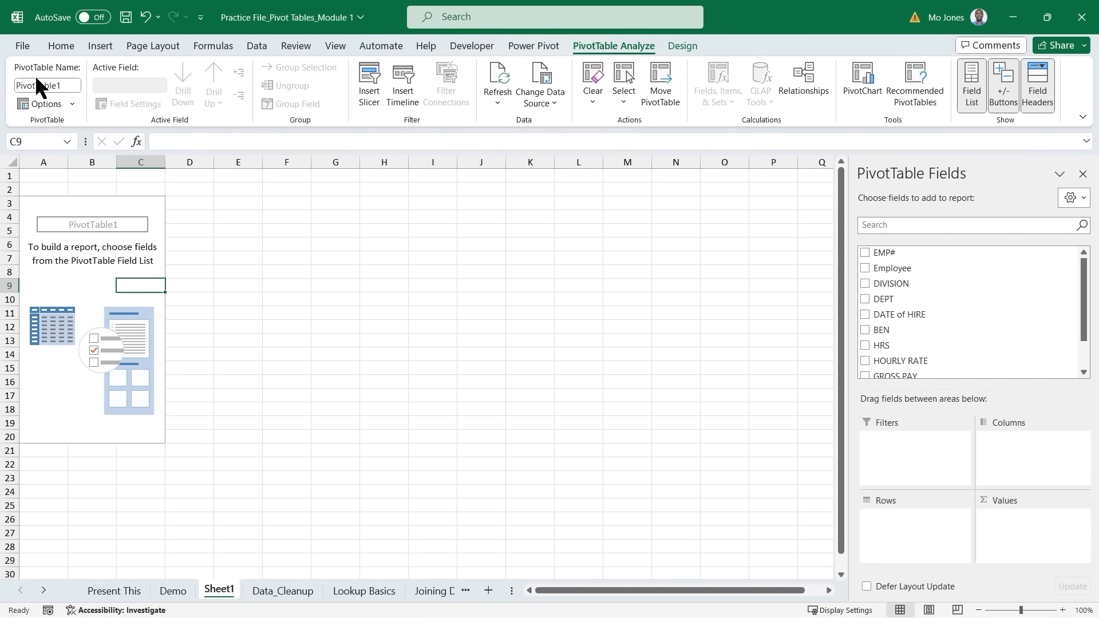
left_click(60, 86)
type("Payroll")
key("Return")
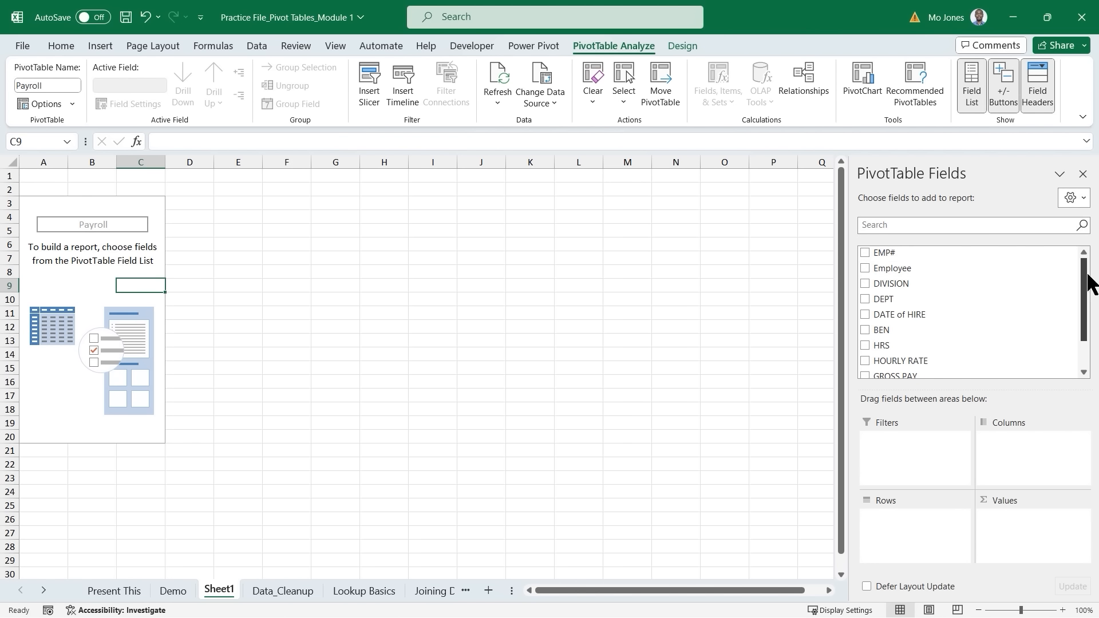
Step: Sort the pivot table's field list from A to Z and look through the reordered fields
mouse_move(1088, 281)
left_mouse_down()
mouse_move(1090, 318)
mouse_move(1090, 264)
left_mouse_up()
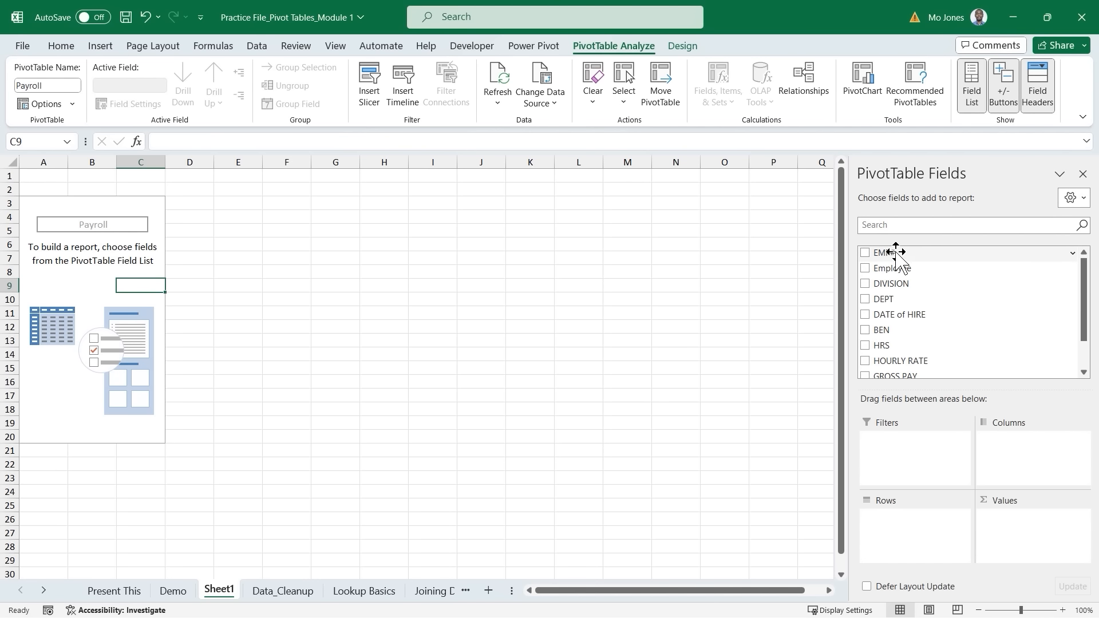
left_click(1082, 199)
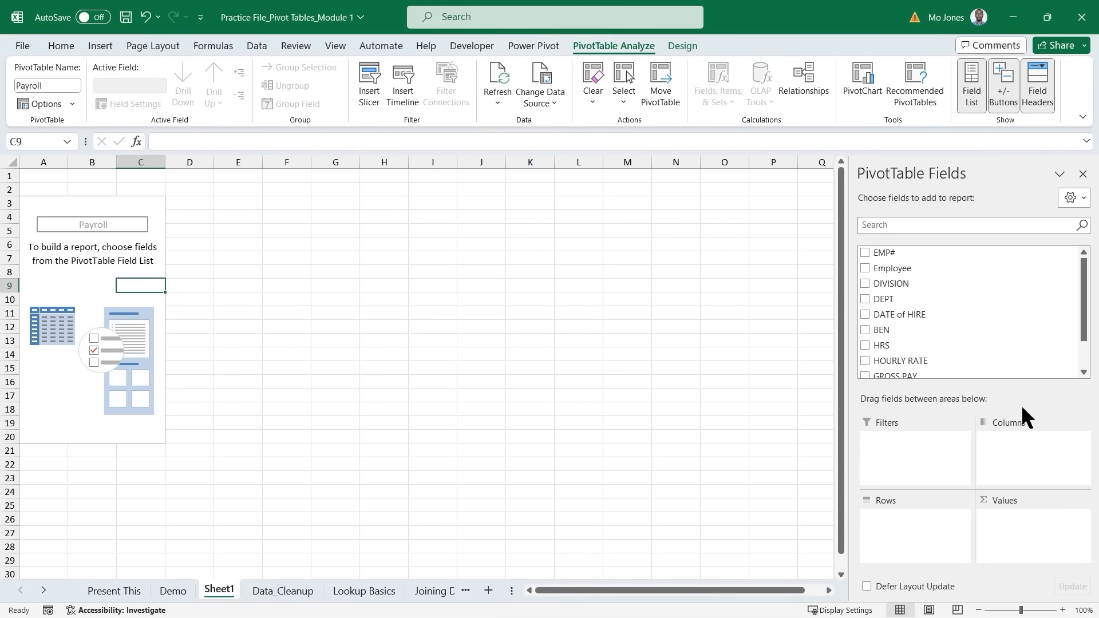
left_click(1078, 198)
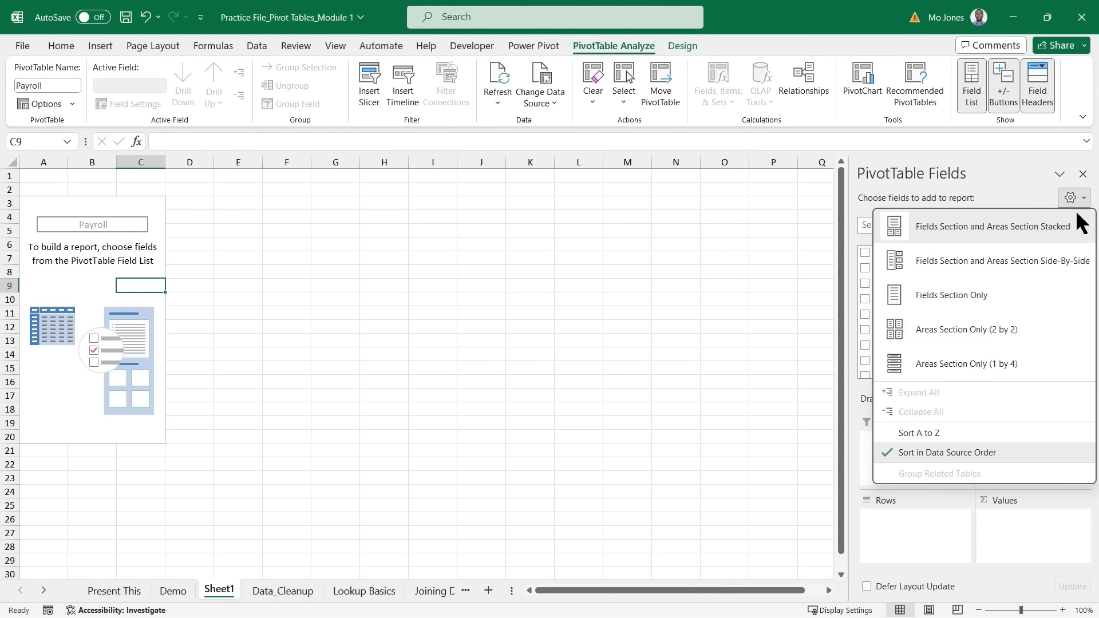
left_click(915, 431)
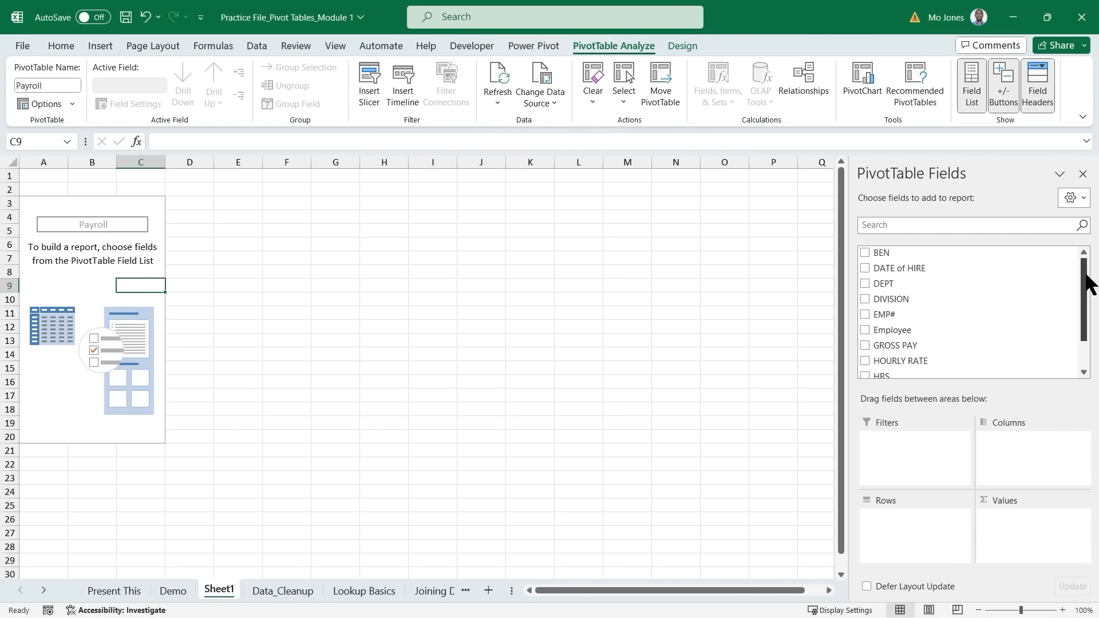
mouse_move(1087, 282)
left_mouse_down()
mouse_move(1087, 312)
mouse_move(1087, 266)
left_mouse_up()
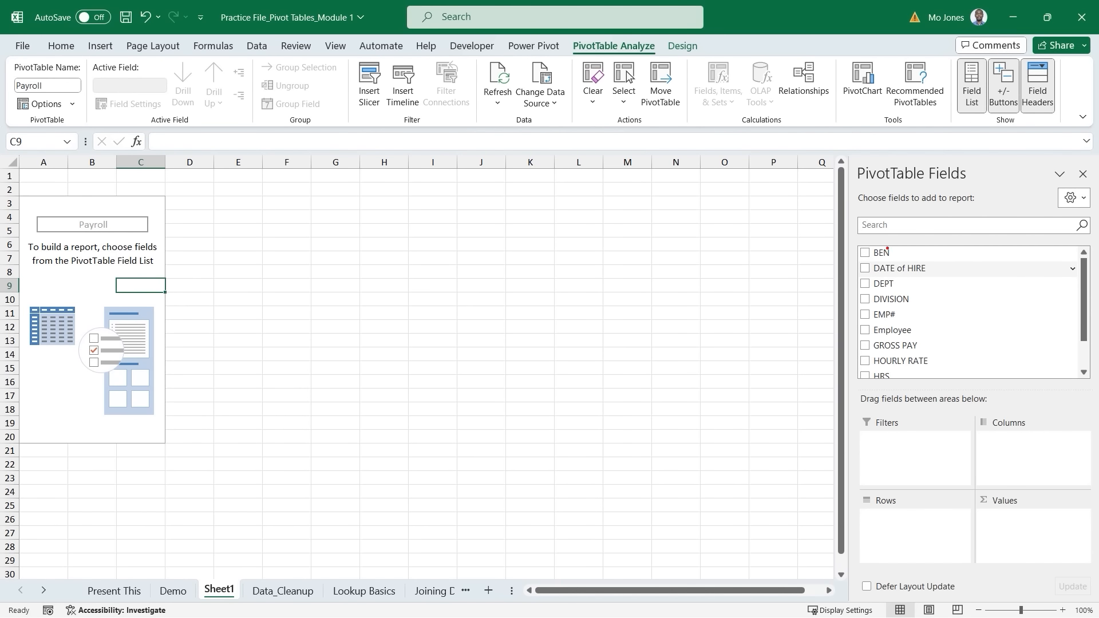
Step: Examine how the fields section and the four areas could be arranged side by side
mouse_move(851, 234)
left_mouse_down()
mouse_move(904, 313)
mouse_move(971, 575)
left_mouse_up()
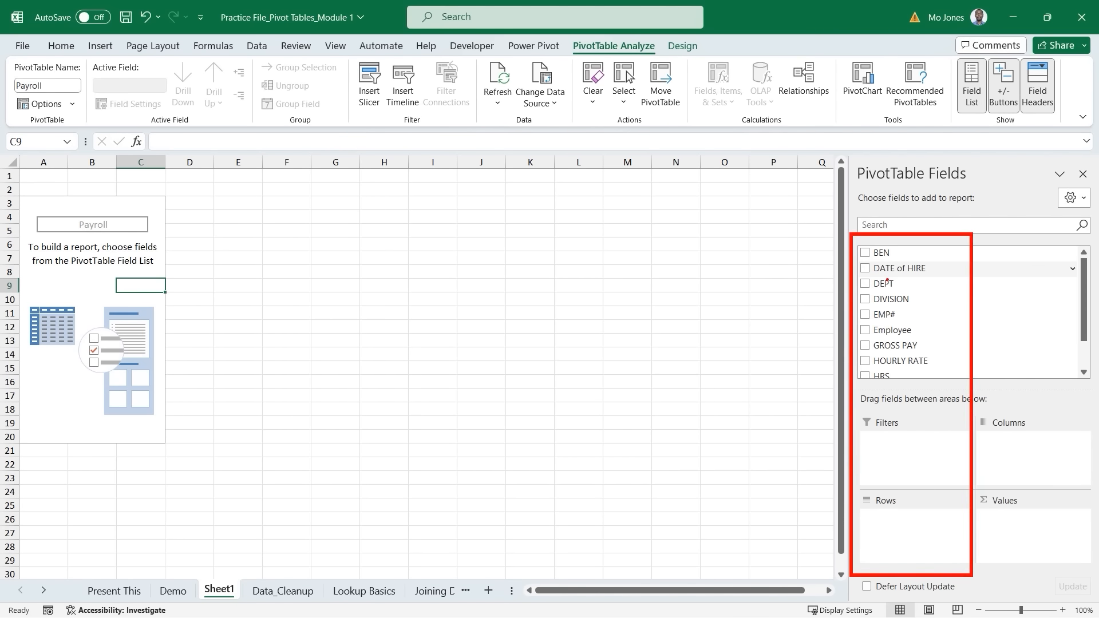
mouse_move(977, 231)
left_mouse_down()
mouse_move(1033, 342)
mouse_move(1093, 574)
left_mouse_up()
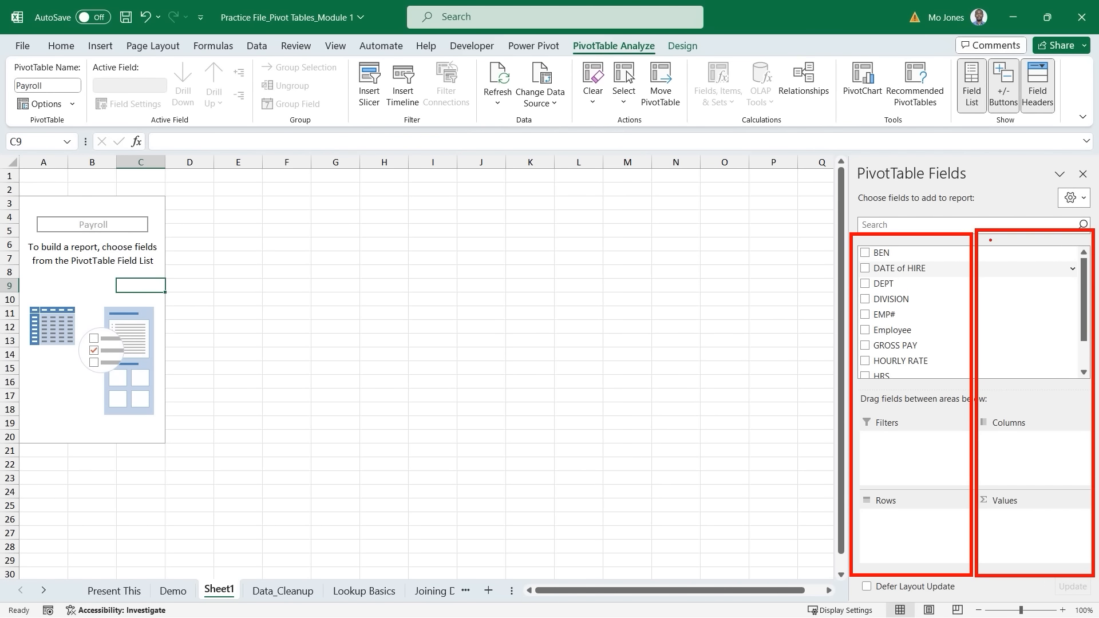
left_click_drag(986, 241, 1075, 302)
left_click_drag(980, 314, 1092, 366)
left_click_drag(981, 392, 1068, 459)
left_click_drag(994, 475, 1070, 542)
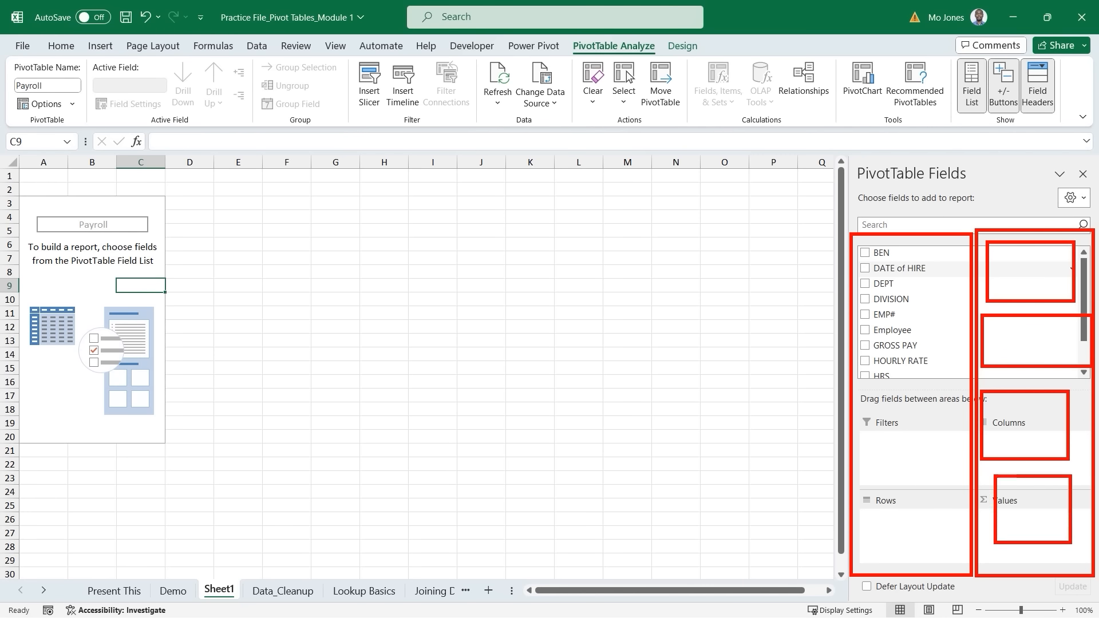
Step: Compare the stacked and side-by-side field list layouts, and keep the fields section and areas section side by side
key("Escape")
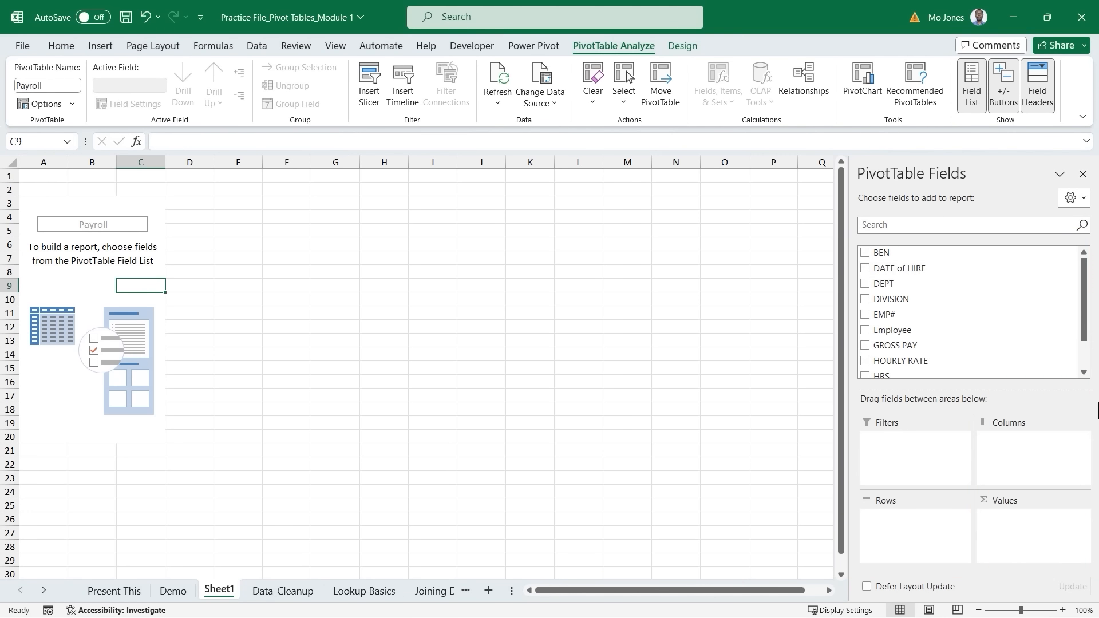
left_click(1082, 198)
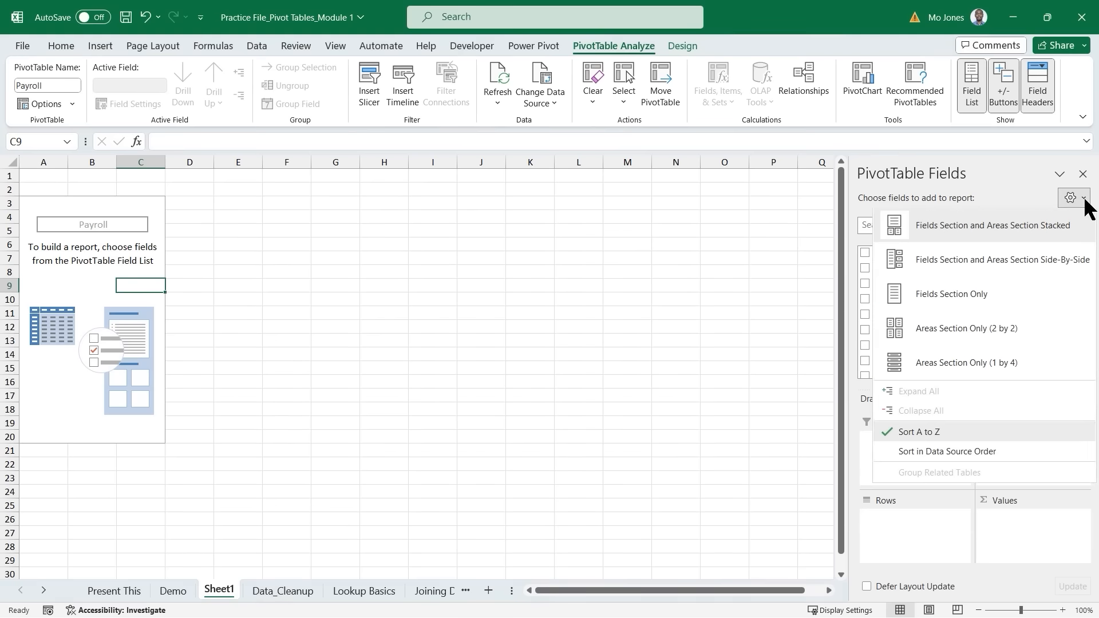
left_click(955, 261)
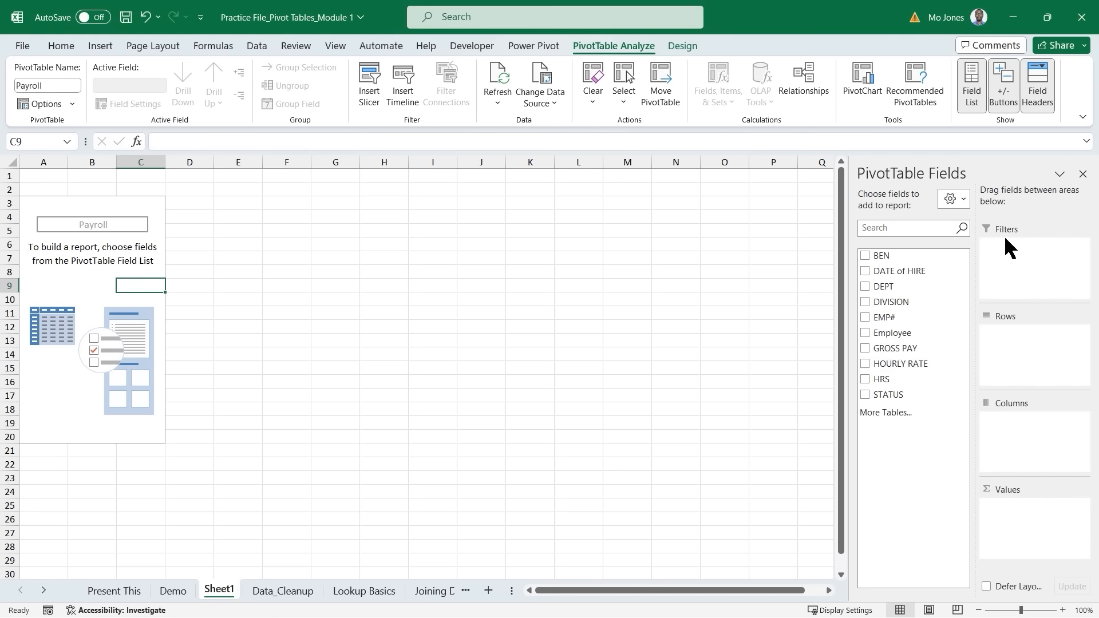
left_click(962, 199)
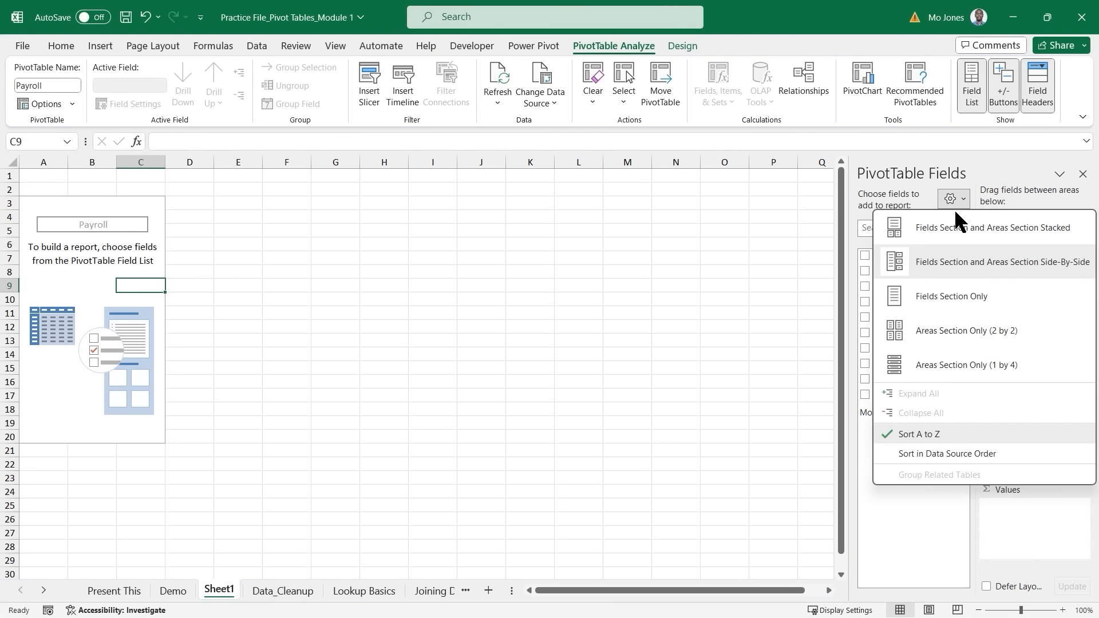
left_click(938, 226)
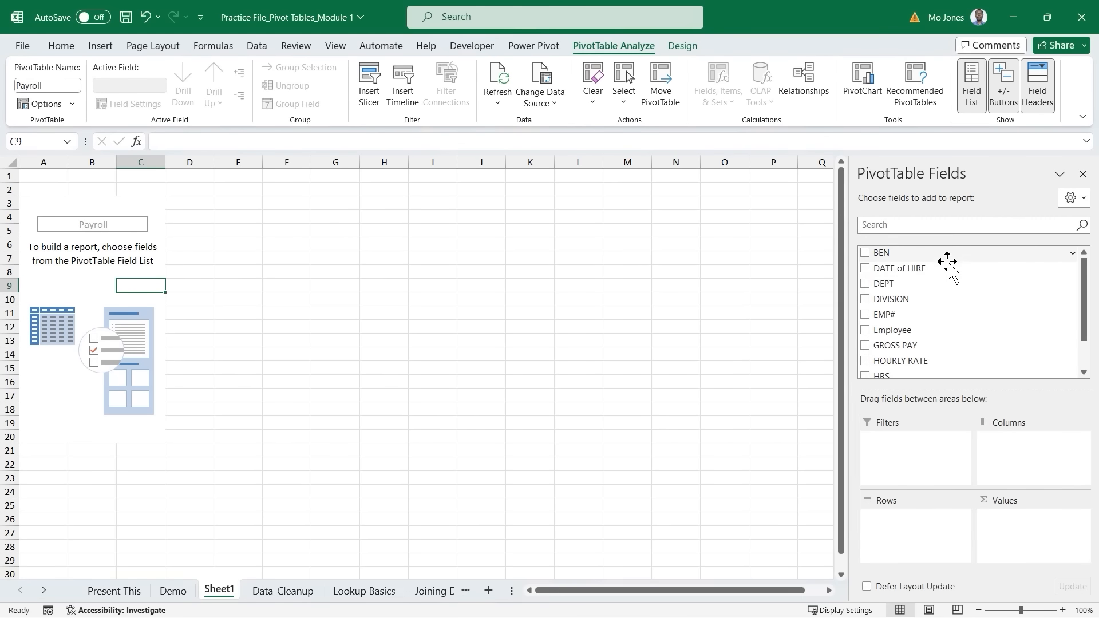
left_click(1083, 200)
left_click(942, 256)
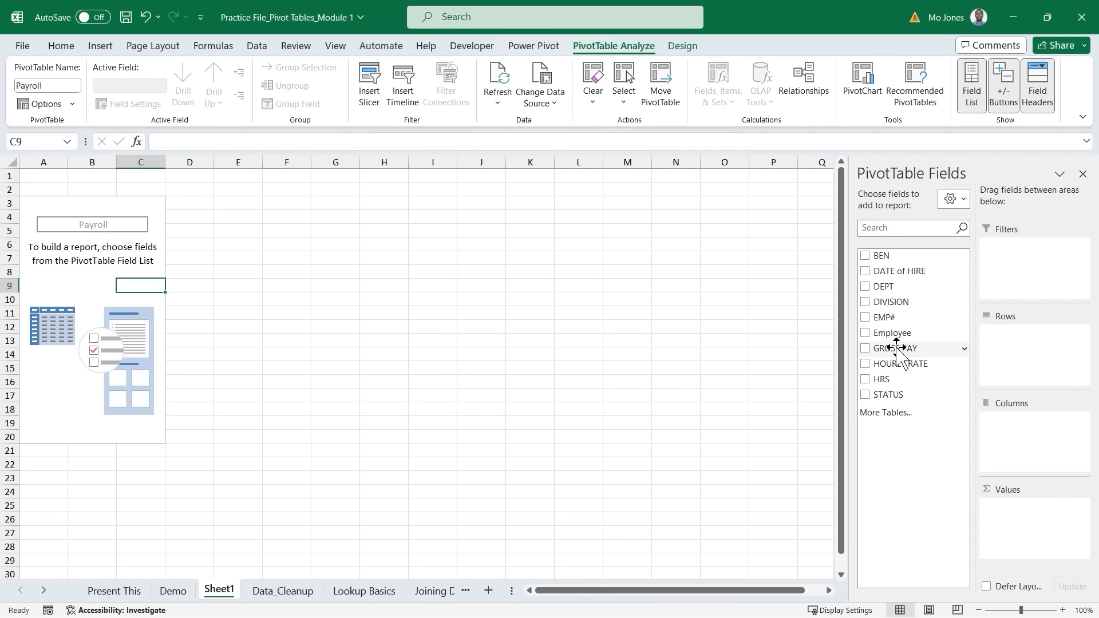
Step: Add GROSS PAY to the Values area as a sum and inspect the resulting total in the pivot table
mouse_move(898, 349)
left_mouse_down()
mouse_move(939, 391)
mouse_move(967, 458)
mouse_move(1024, 513)
left_mouse_up()
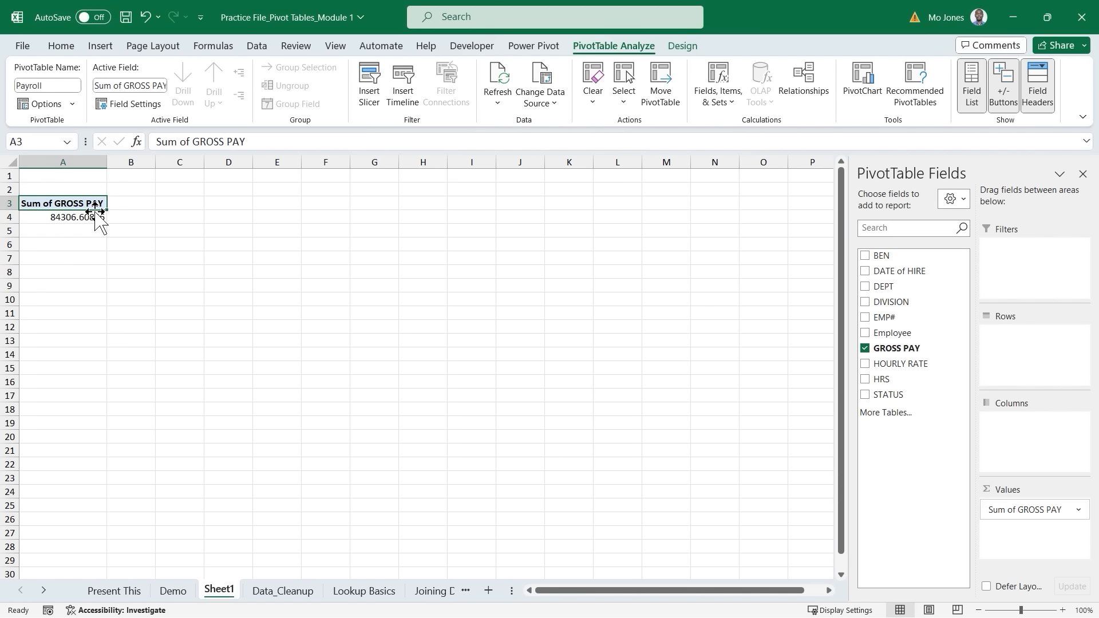
scroll(234, 249, "up", 1)
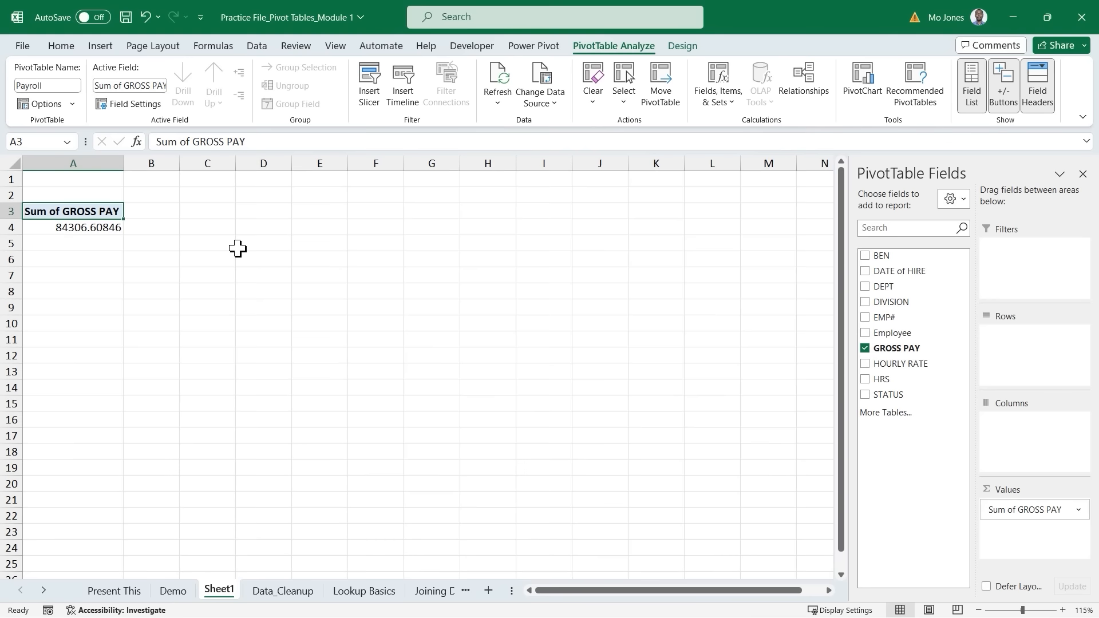
mouse_move(93, 229)
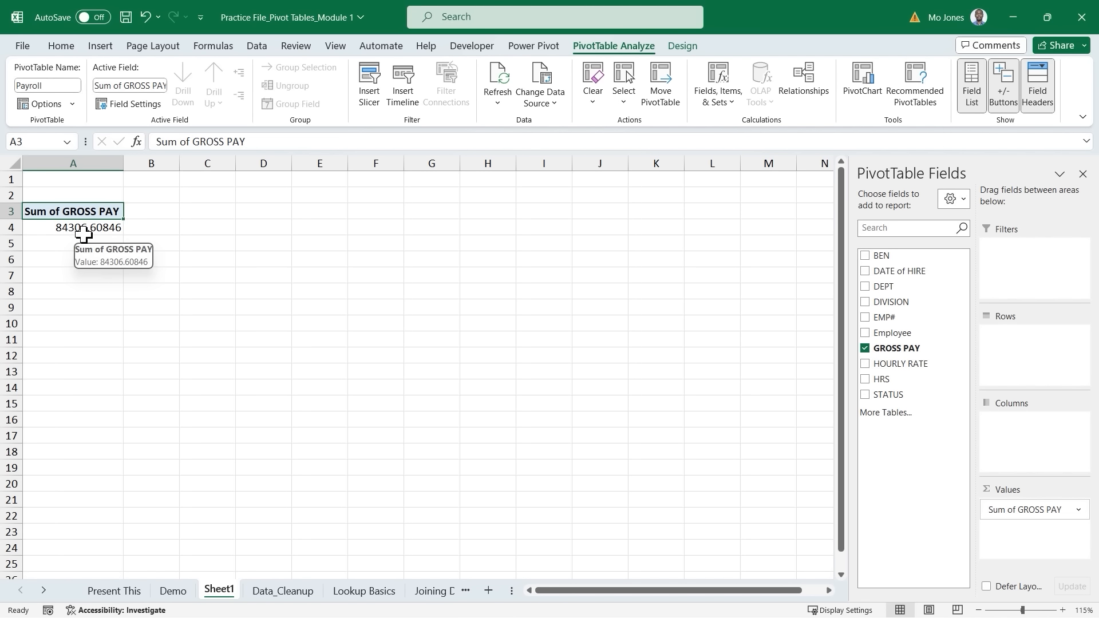
left_click(90, 226)
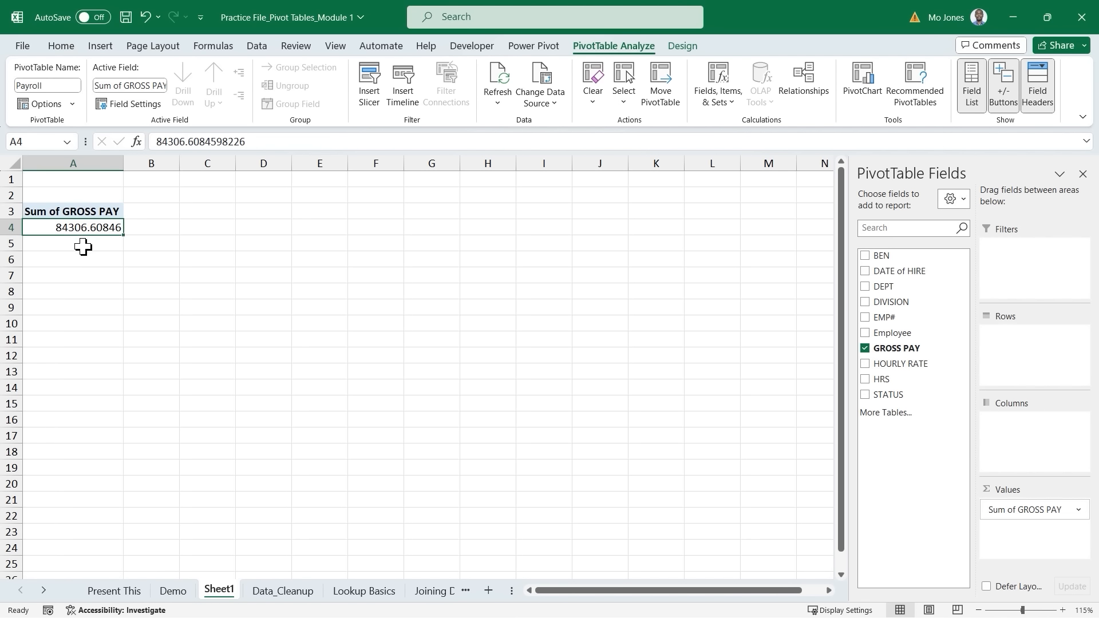
mouse_move(102, 226)
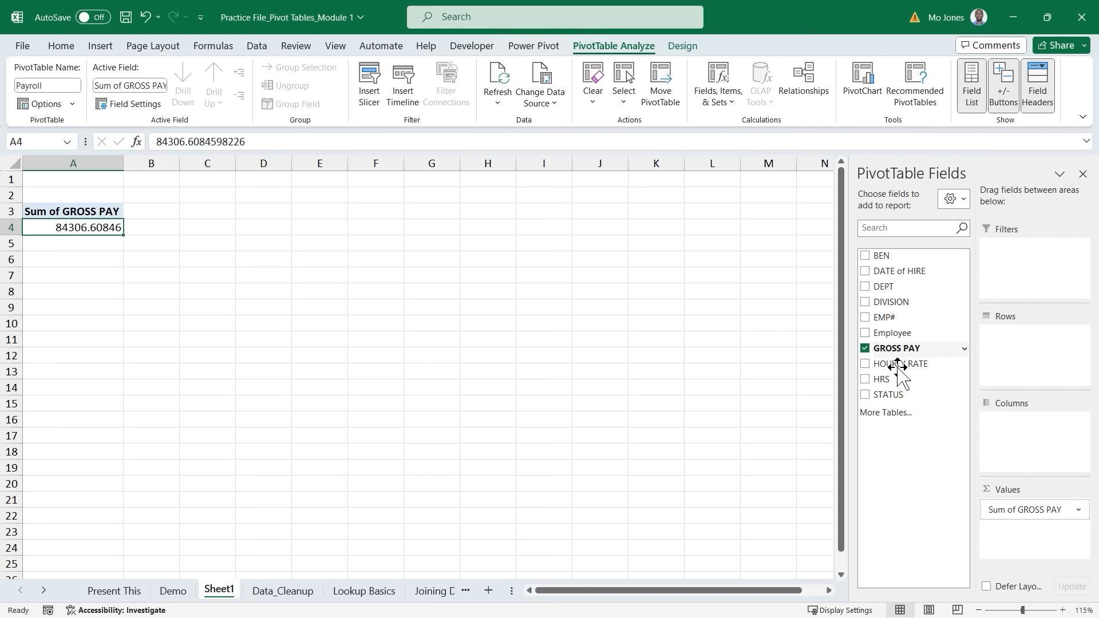
Step: Take GROSS PAY out of the Values area, select it again in the field list, and clear it once more
left_click_drag(1045, 509, 908, 414)
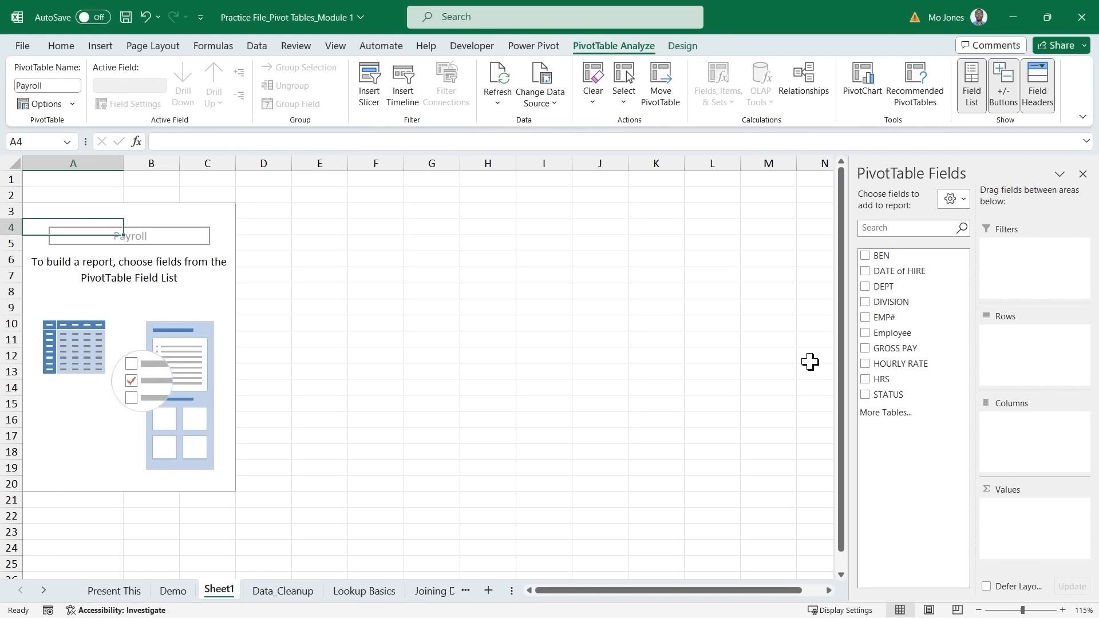
left_click(865, 348)
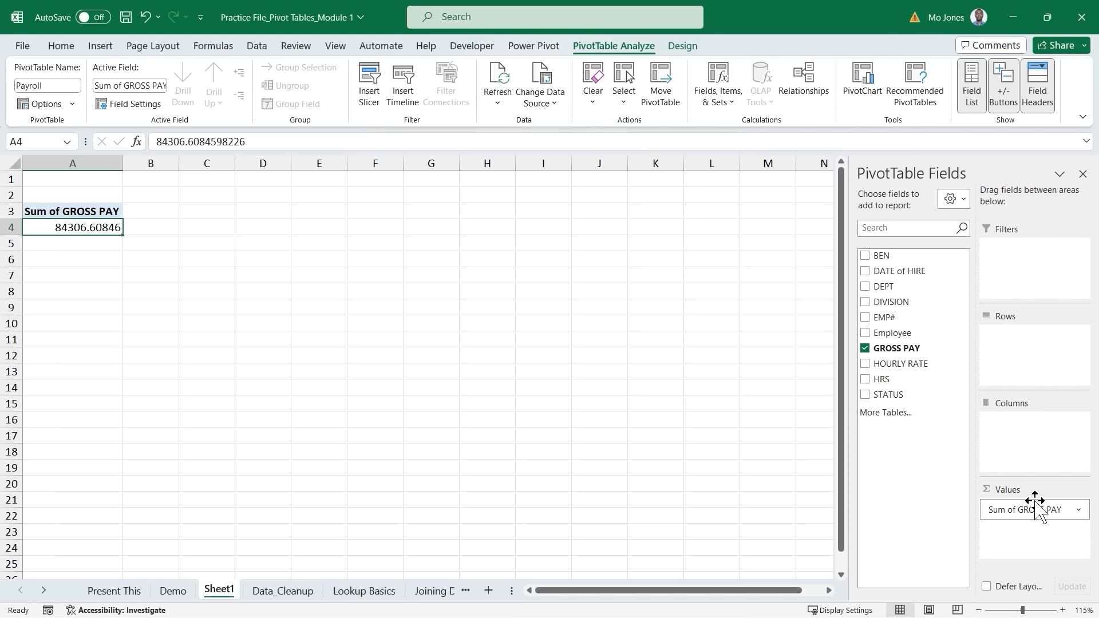
left_click(866, 349)
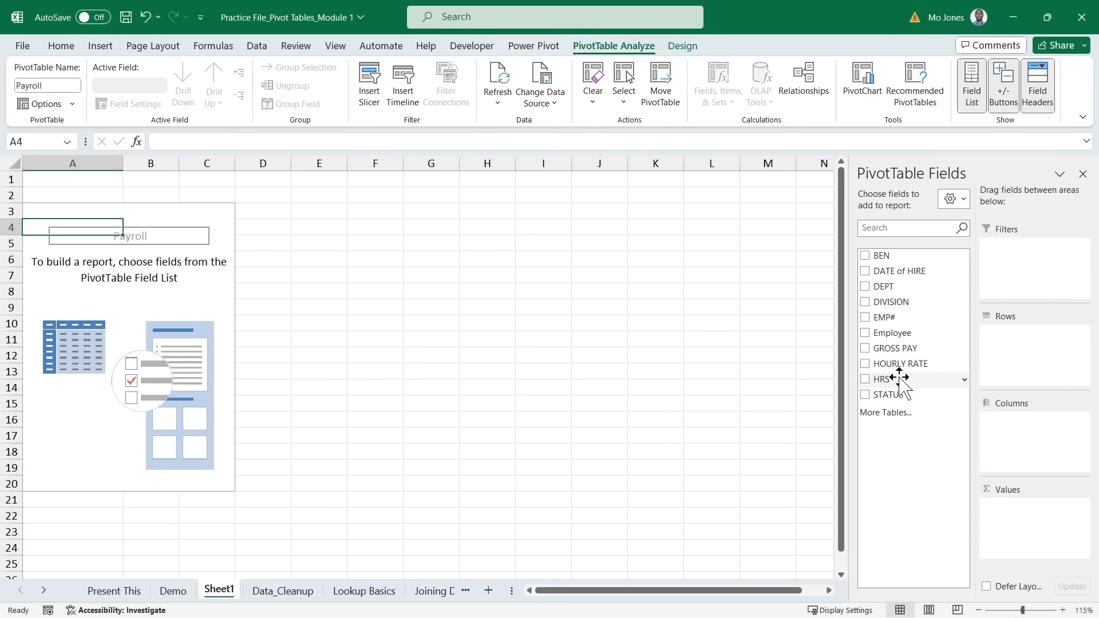
Step: Count EMP# in the Values area with DIVISION as rows, and check the count for each division
left_click(865, 318)
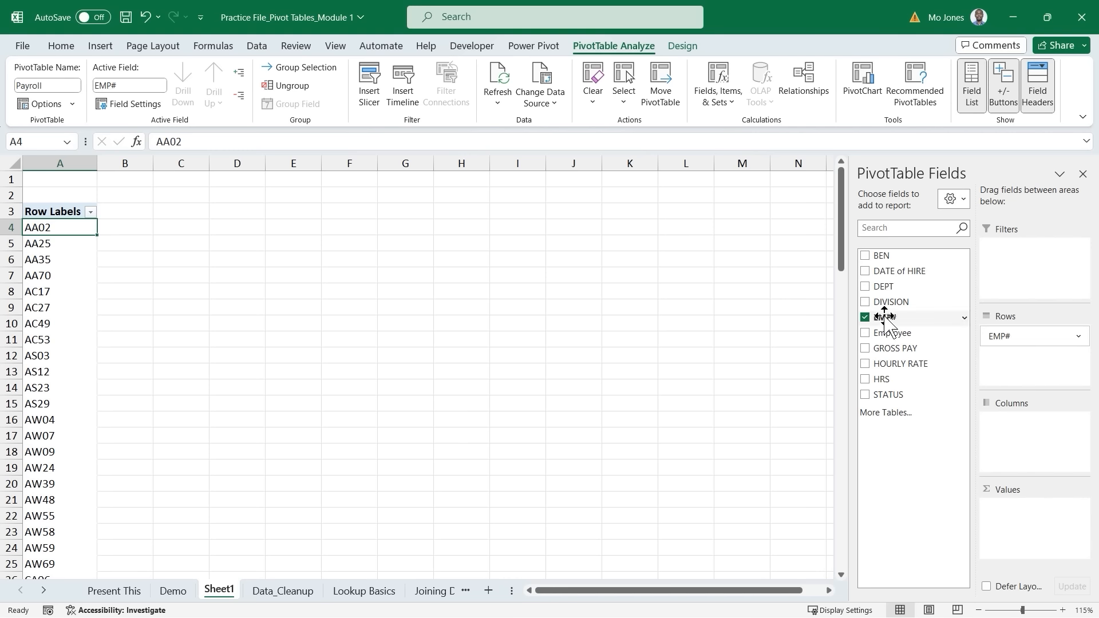
left_click_drag(1013, 335, 1019, 509)
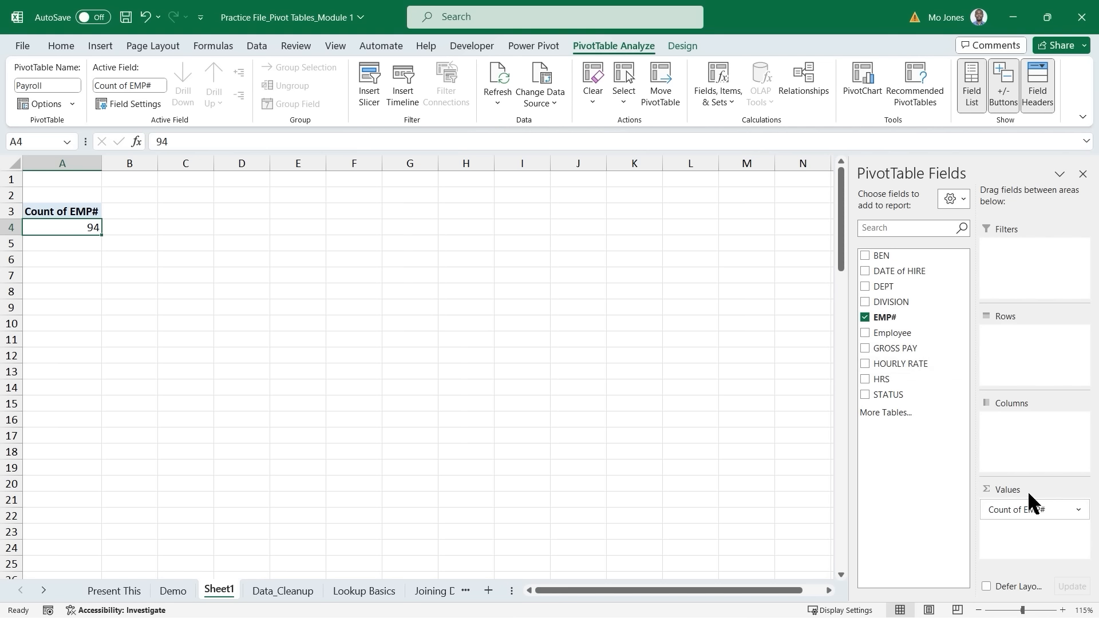
left_click(865, 302)
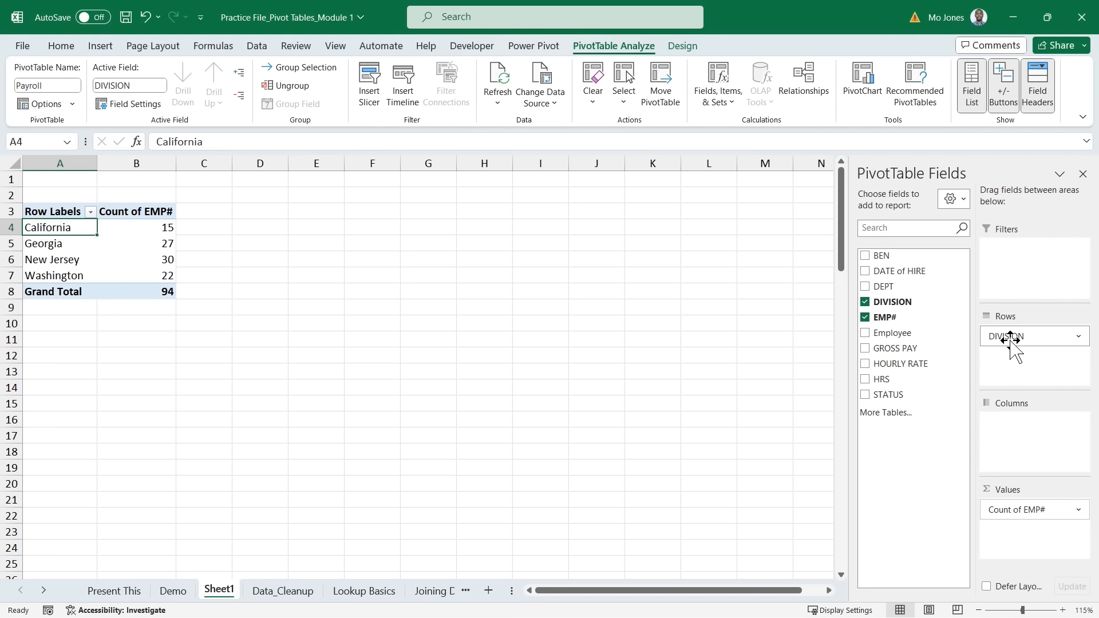
mouse_move(114, 226)
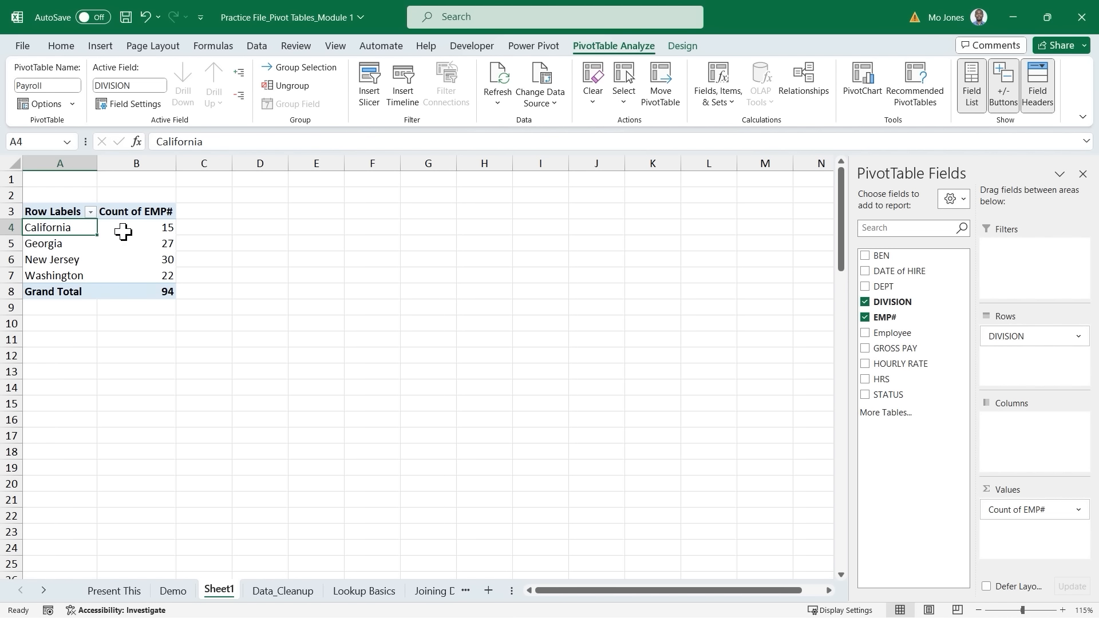
left_click(158, 229)
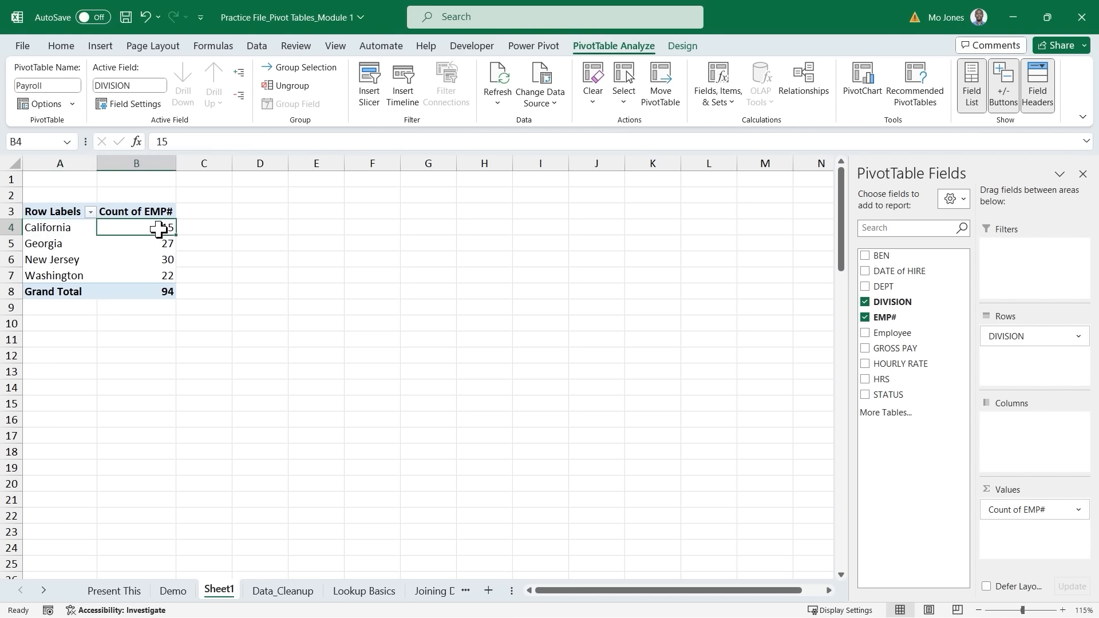
left_click(157, 245)
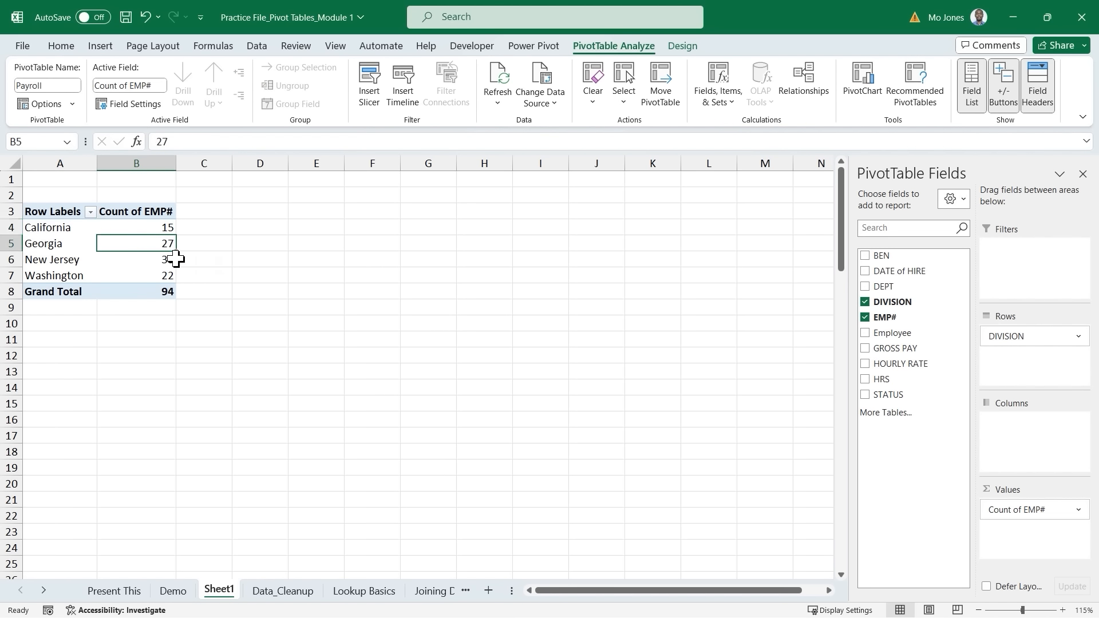
left_click(155, 260)
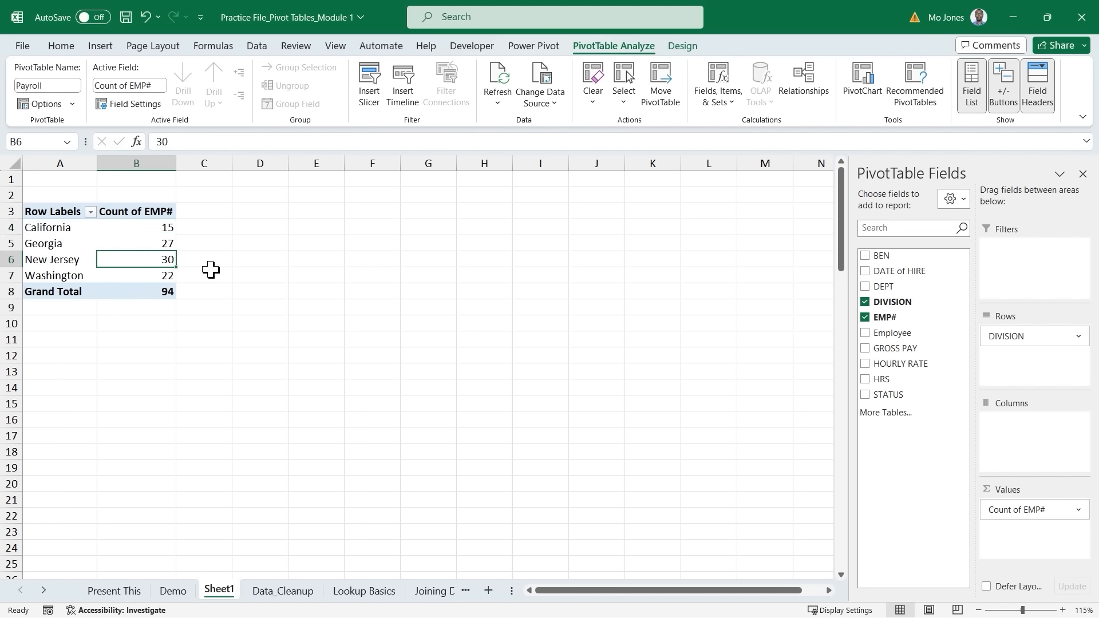
left_click(162, 276)
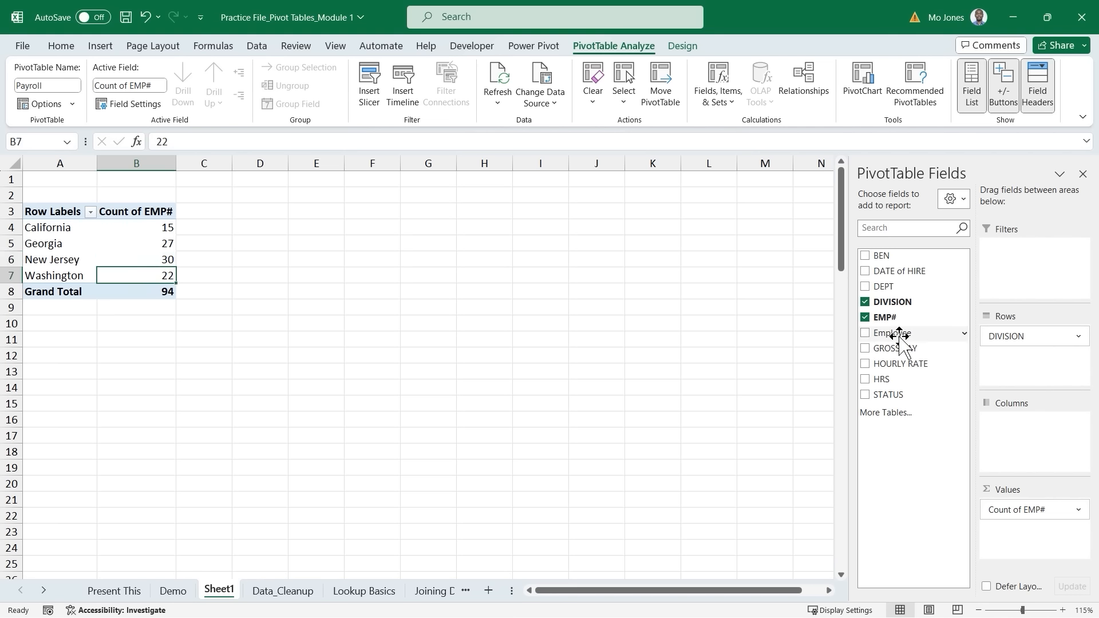
Step: Add DEPT to the pivot table, move it from Rows to Columns, and check the Staff count for California
left_click(865, 286)
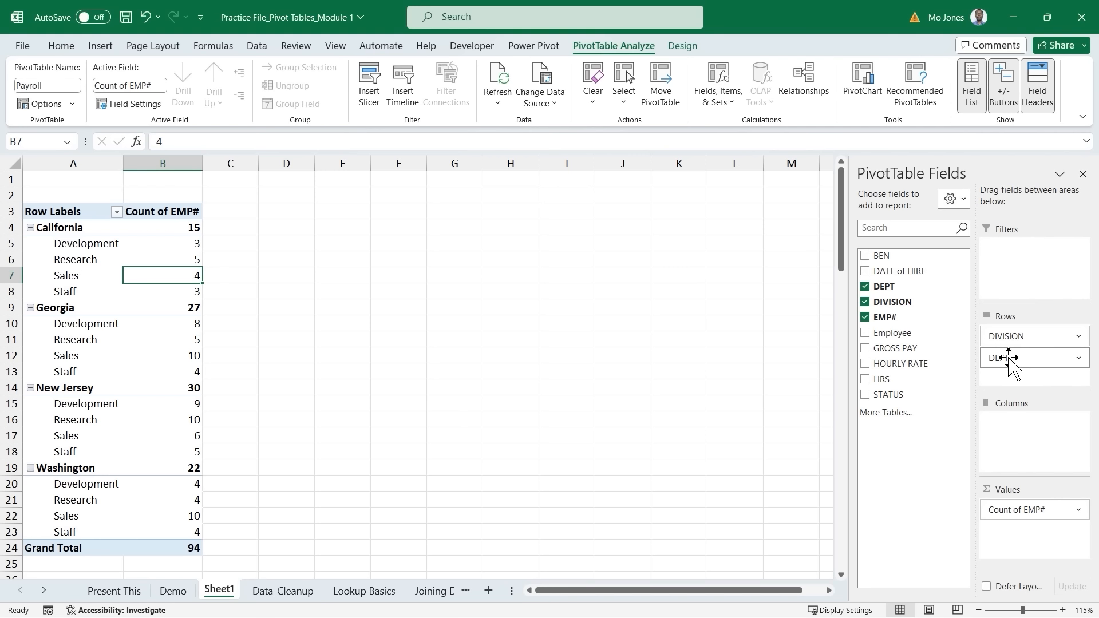
mouse_move(1004, 357)
left_mouse_down()
mouse_move(1025, 439)
mouse_move(1027, 426)
left_mouse_up()
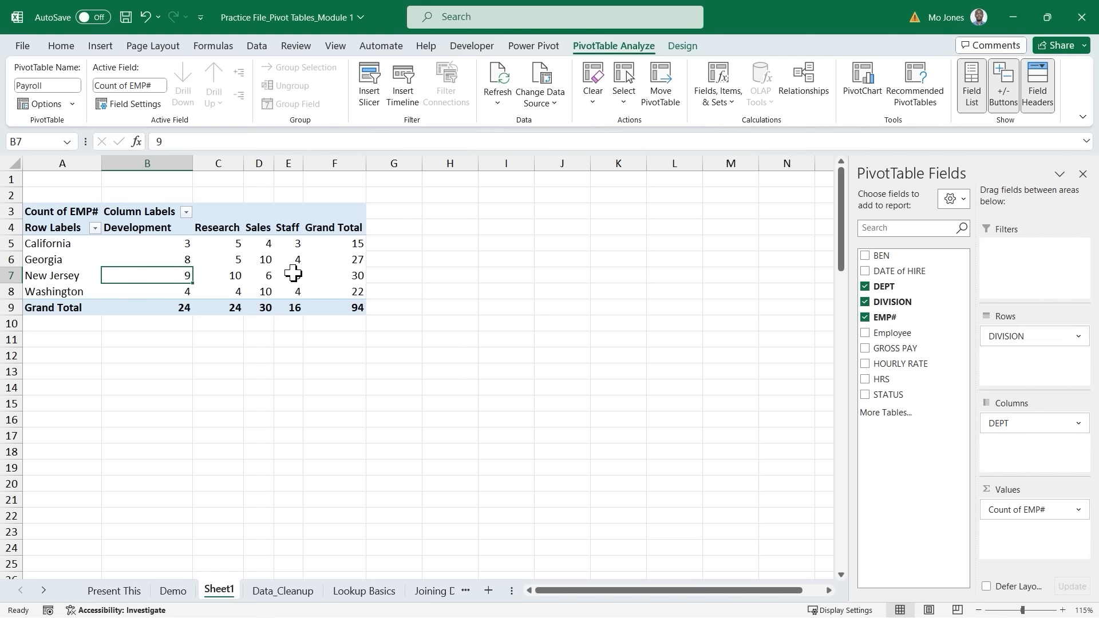
mouse_move(292, 274)
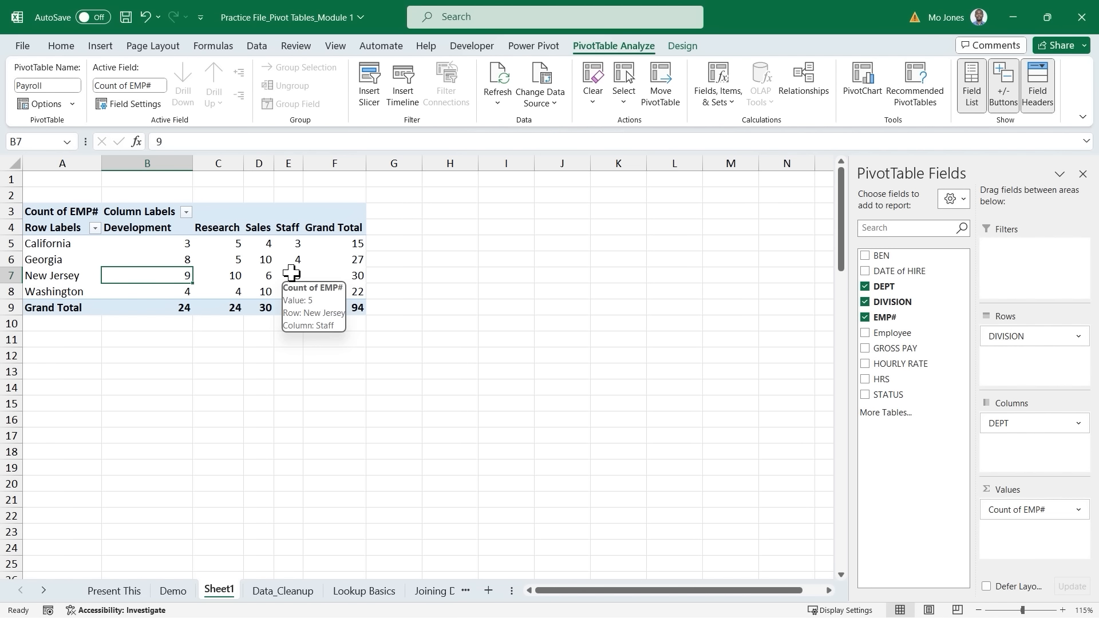
mouse_move(323, 256)
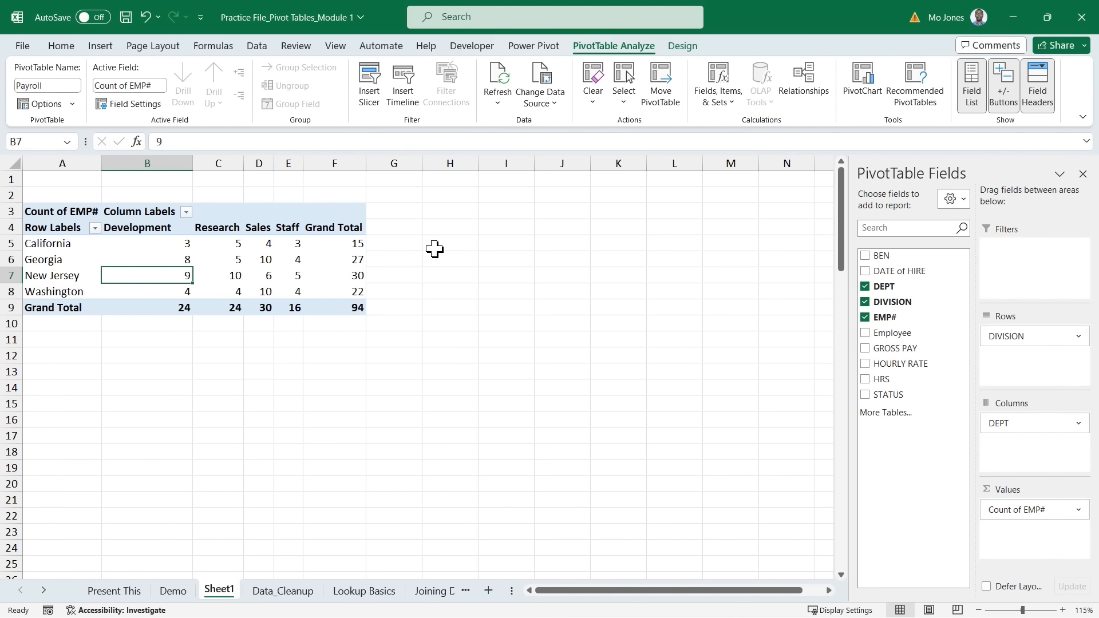
left_click(297, 248)
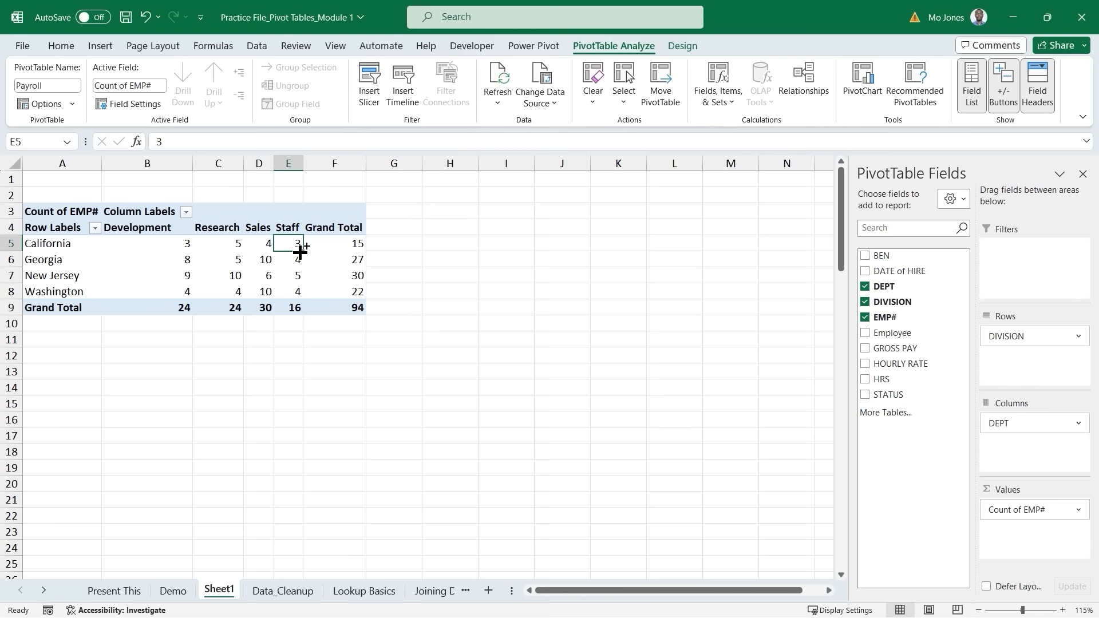
left_click_drag(276, 232, 304, 249)
Step: Remove the DEPT, DIVISION and EMP# fields from the pivot table
left_click(866, 286)
left_click(865, 302)
left_click(865, 317)
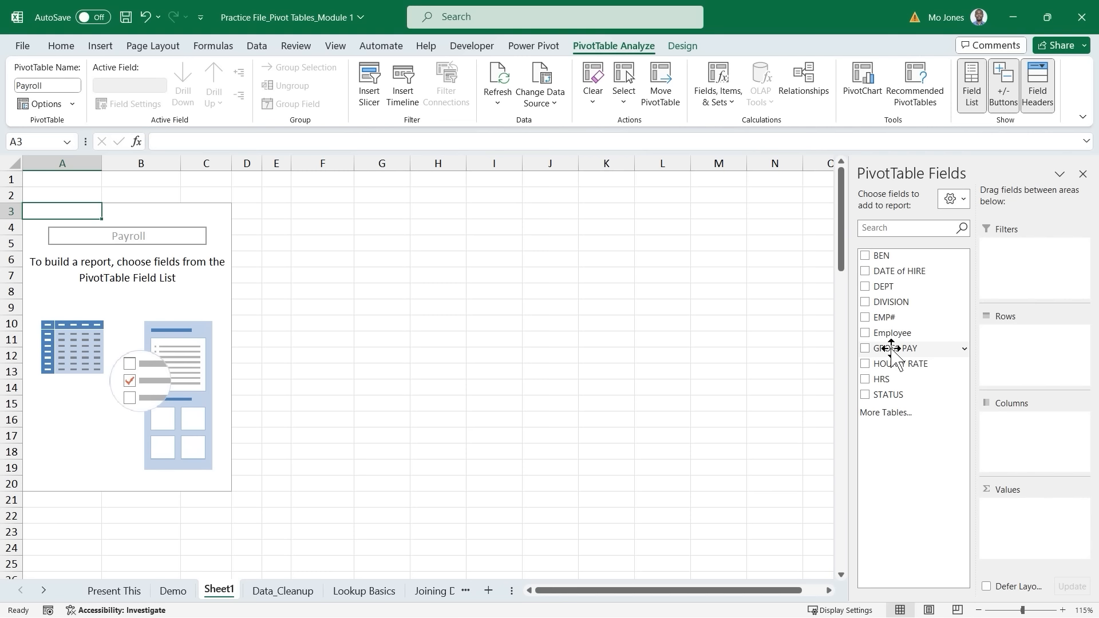
Step: Add GROSS PAY to the Values area, change its summary calculation to Count, and inspect the result
left_click_drag(891, 349, 1029, 524)
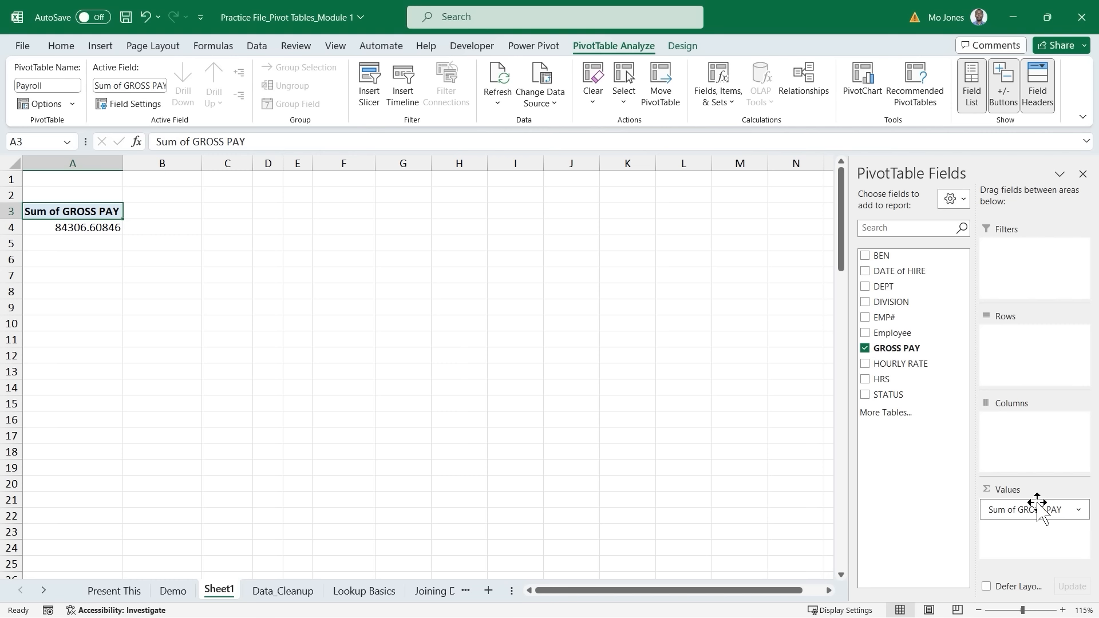
left_click(1077, 509)
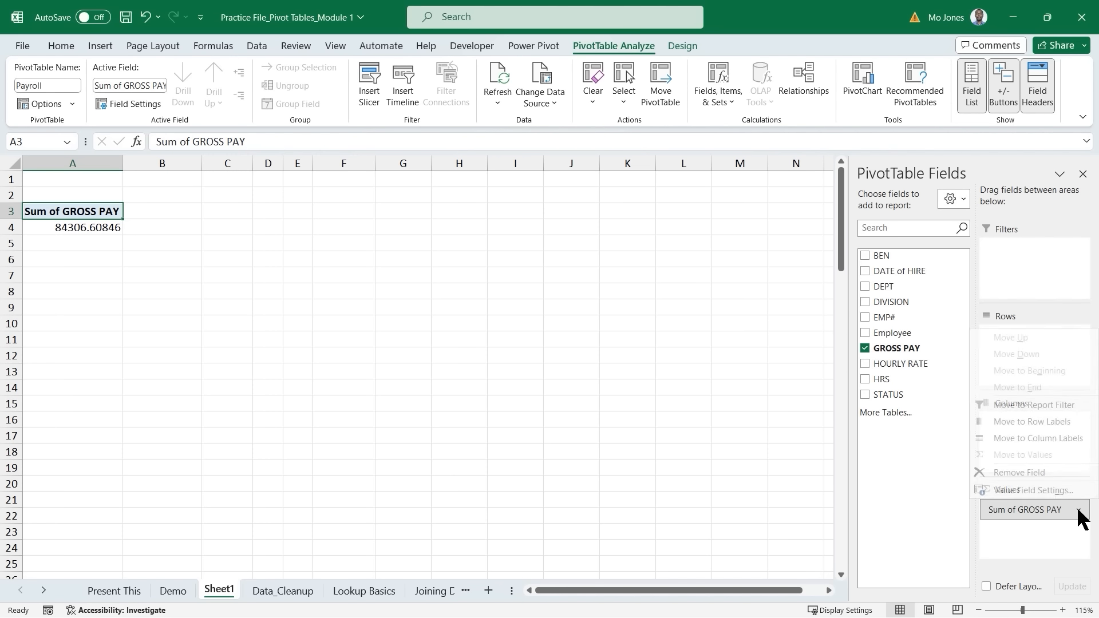
left_click(1020, 490)
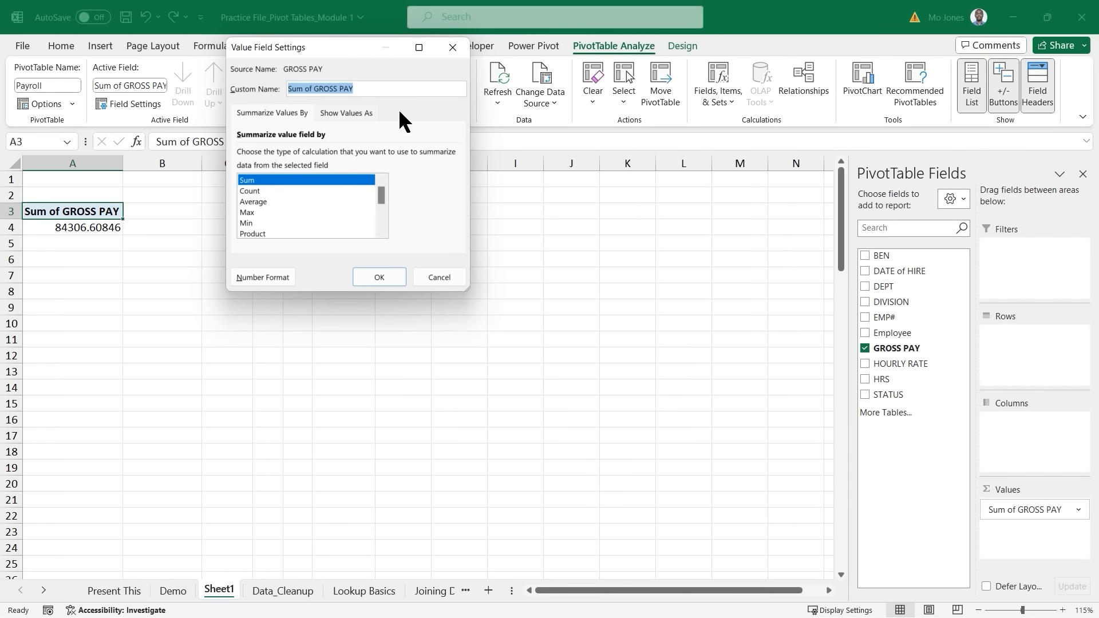
left_click_drag(357, 47, 520, 198)
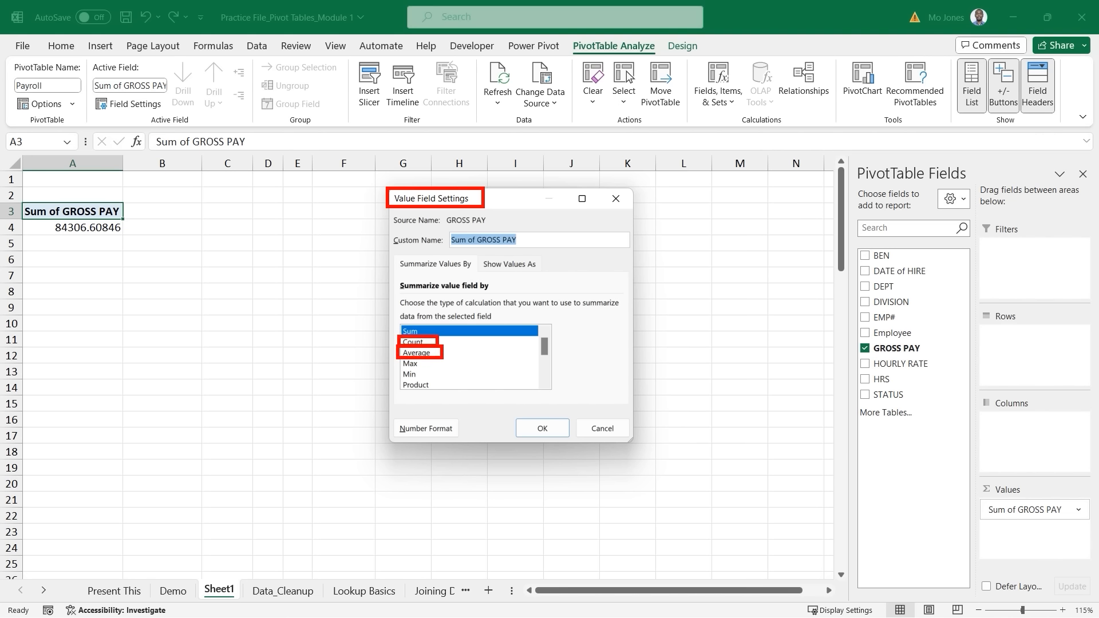
left_click(418, 343)
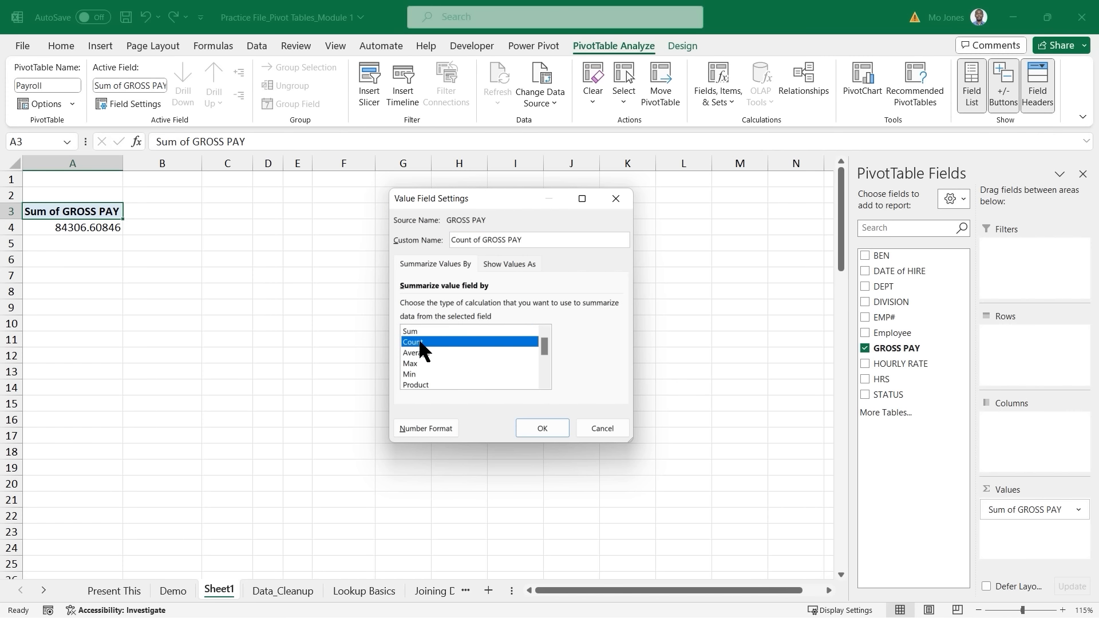
left_click(542, 429)
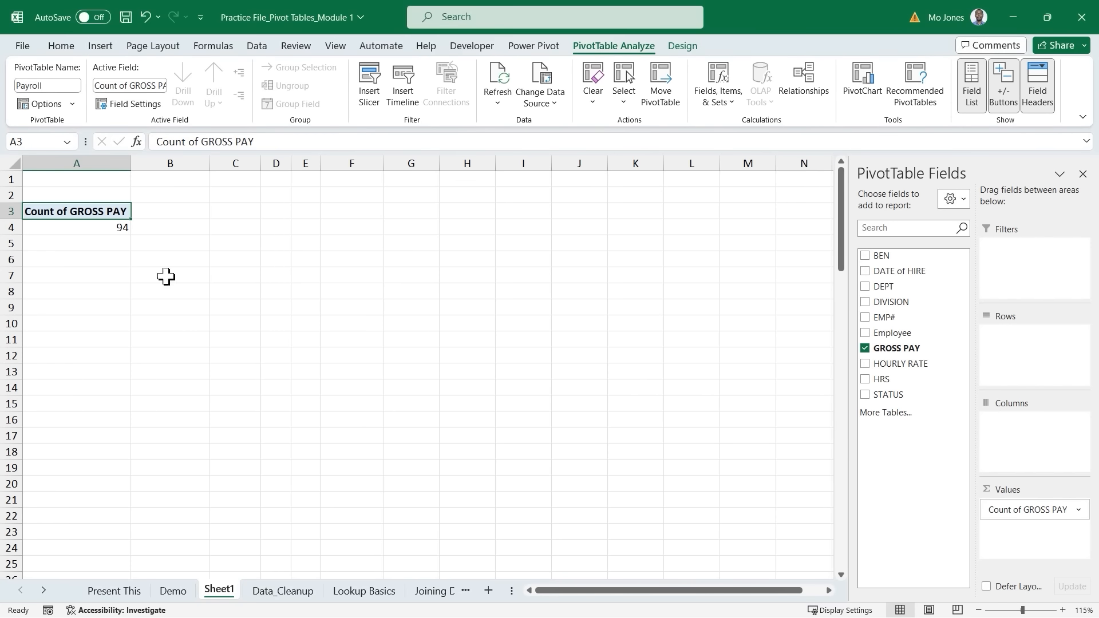
left_click(115, 227)
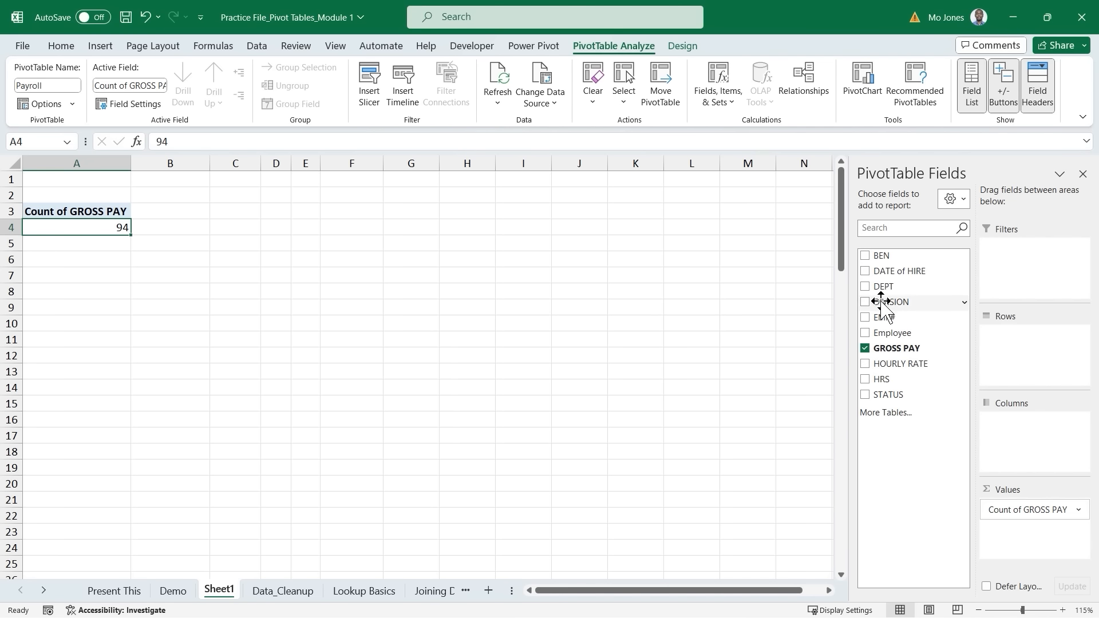
Step: Try DIVISION in the Rows area to split the GROSS PAY count, and remove it again
left_click_drag(881, 303, 1024, 369)
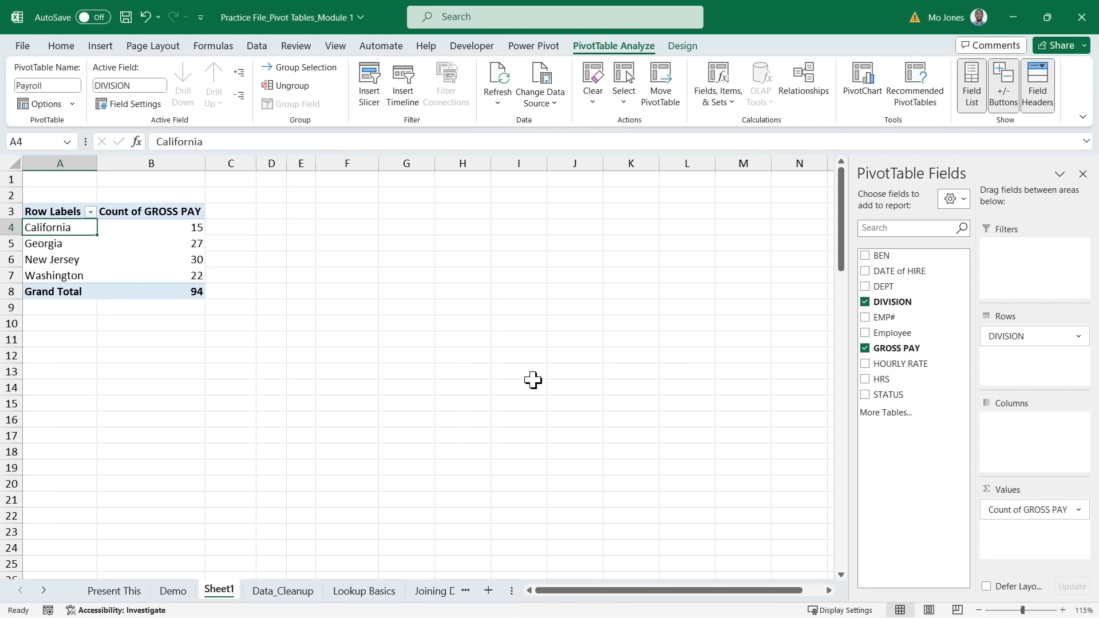
left_click_drag(1072, 508, 919, 317)
Step: Summarize GROSS PAY by Average and add DIVISION to the Rows area
left_click(1078, 509)
left_click(1050, 493)
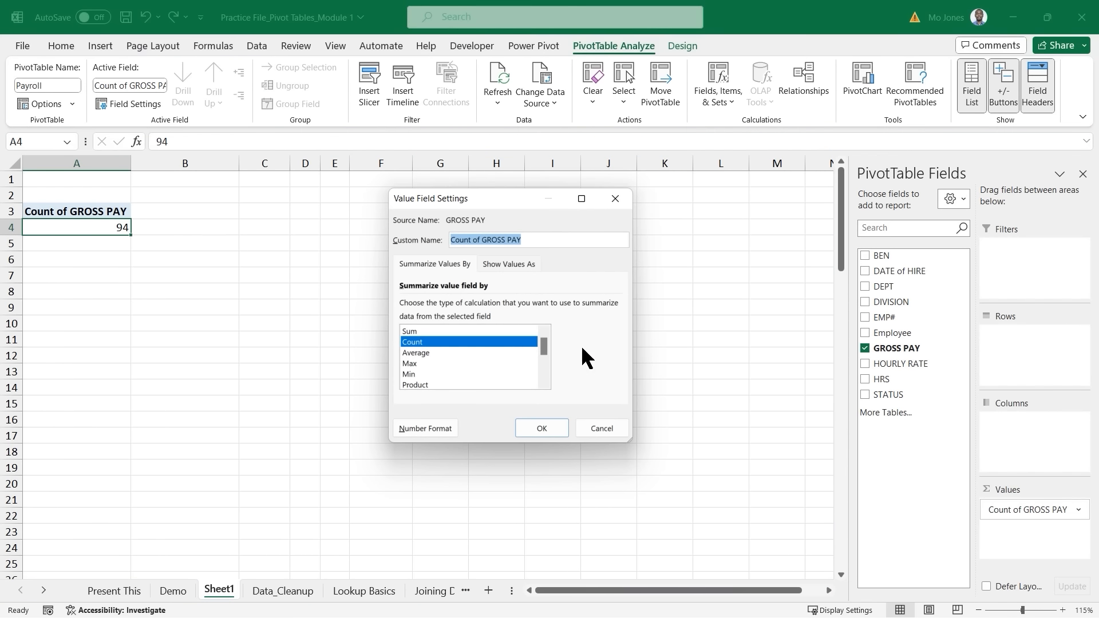
left_click(418, 352)
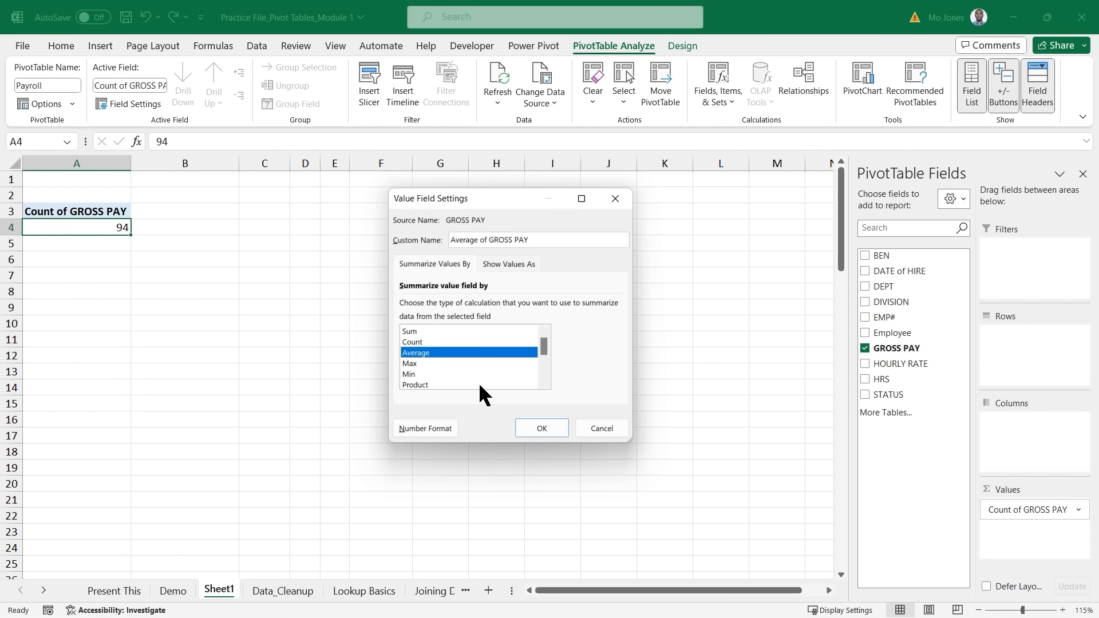
left_click(540, 428)
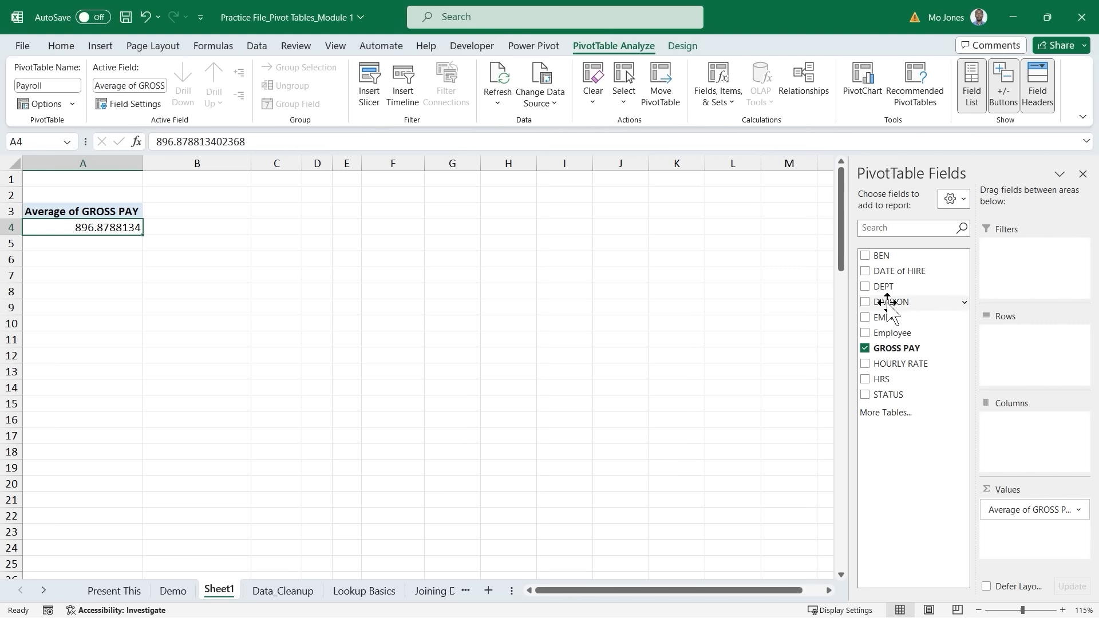
left_click_drag(887, 303, 1024, 343)
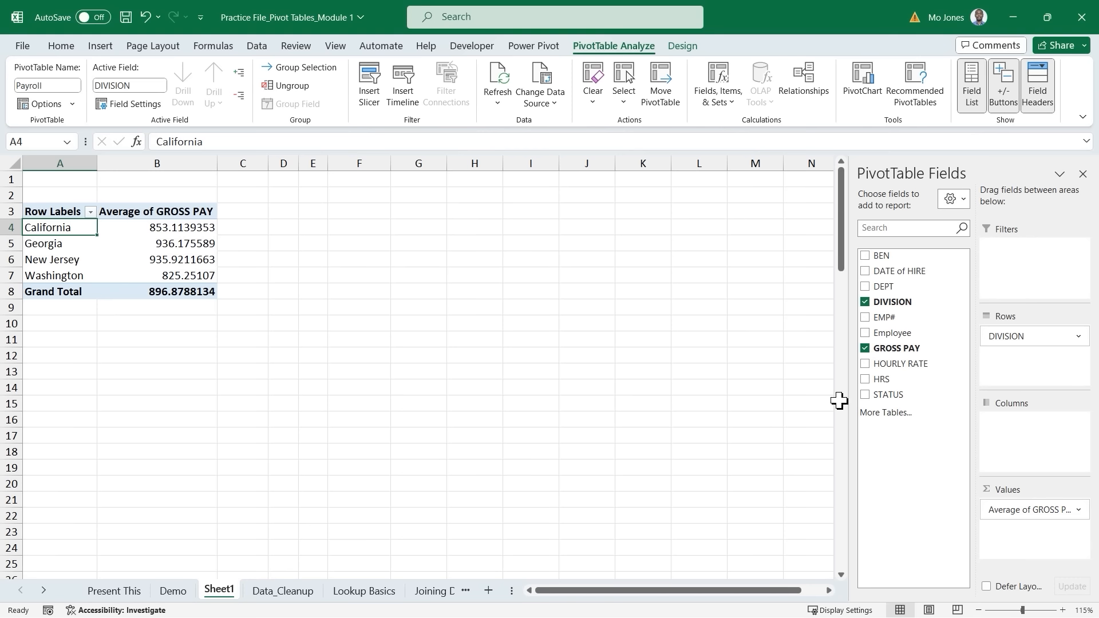
Step: Review the summary calculations available for GROSS PAY, such as Max, and leave the value field settings without applying a change
left_click(1077, 512)
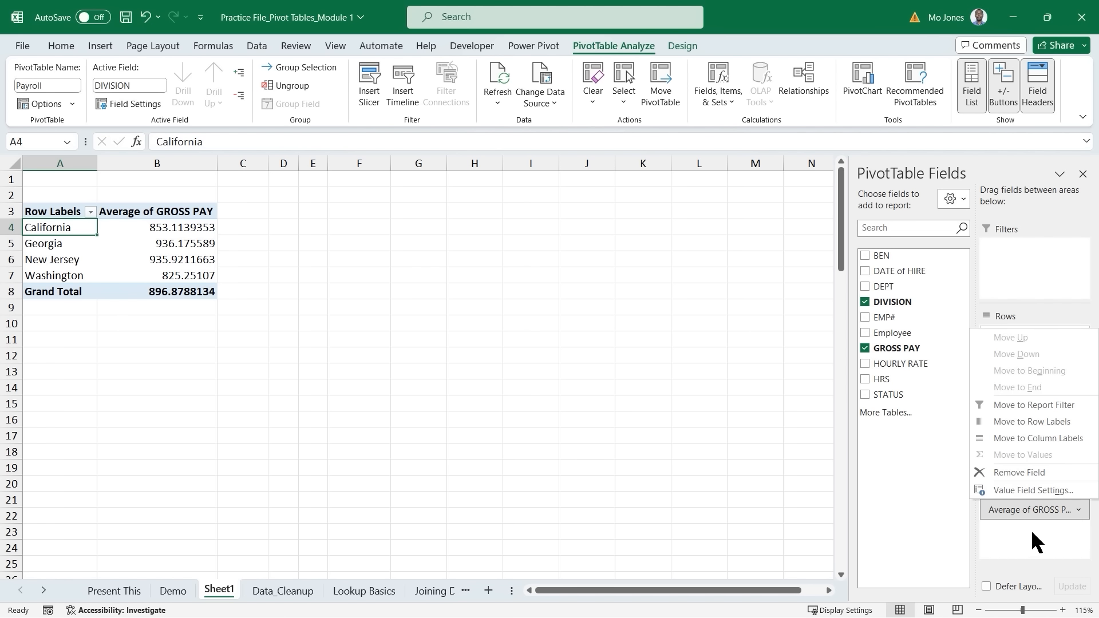
left_click(1037, 540)
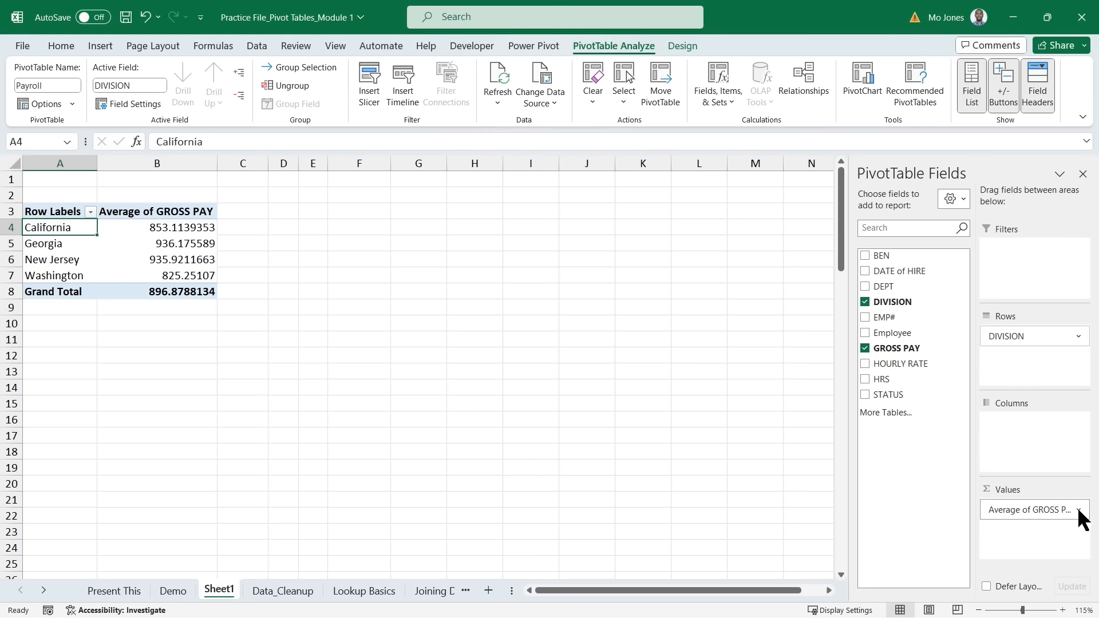
left_click(1079, 510)
left_click(1052, 489)
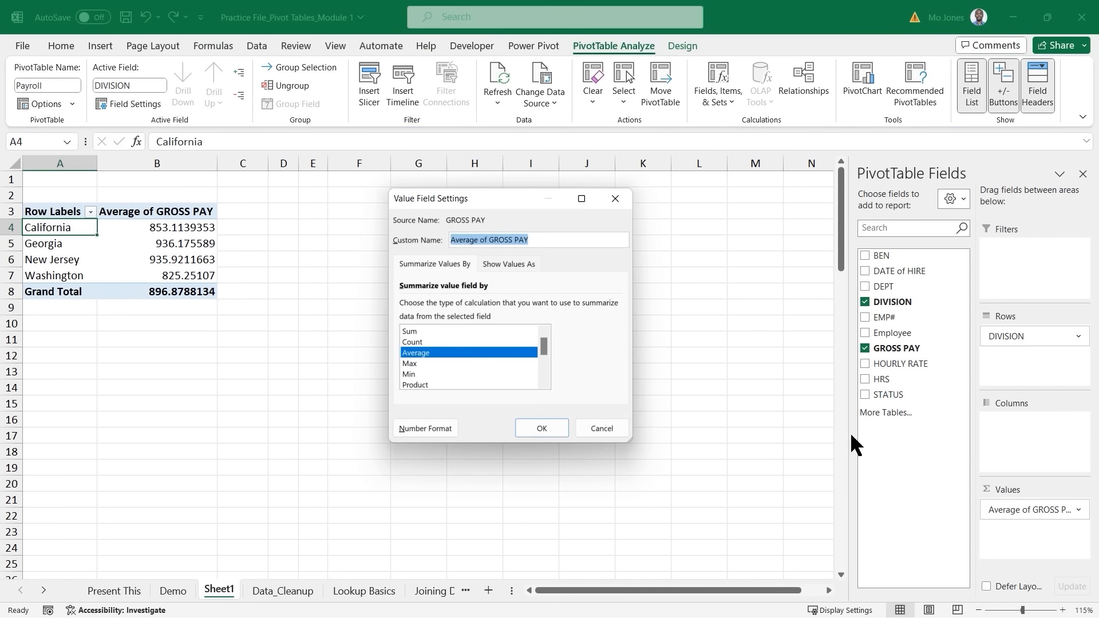
left_click(416, 364)
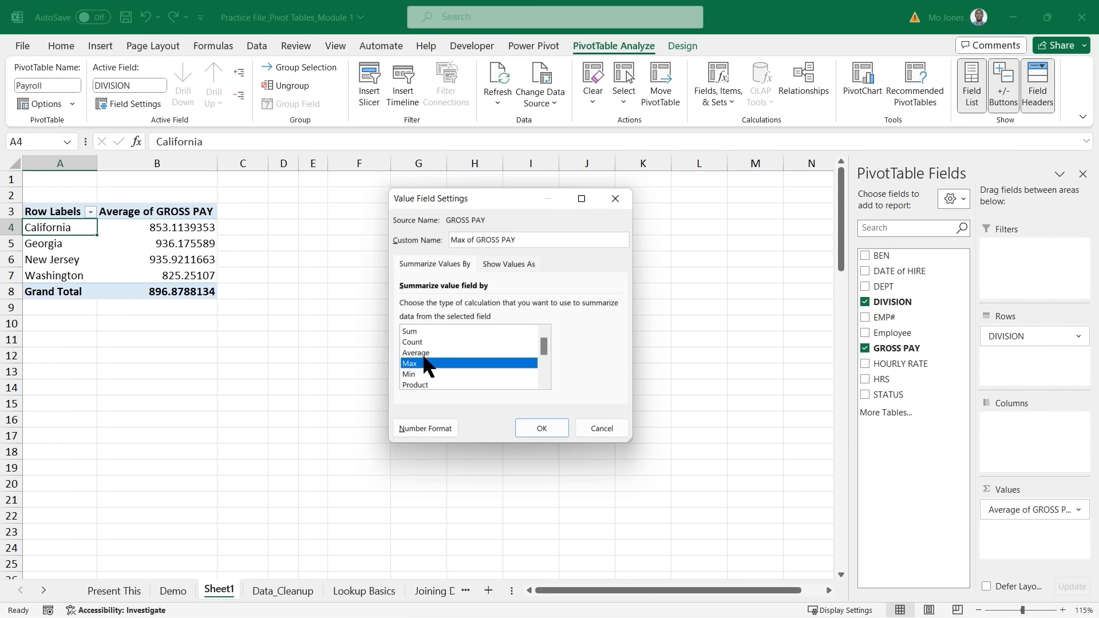
scroll(425, 352, "down", 2)
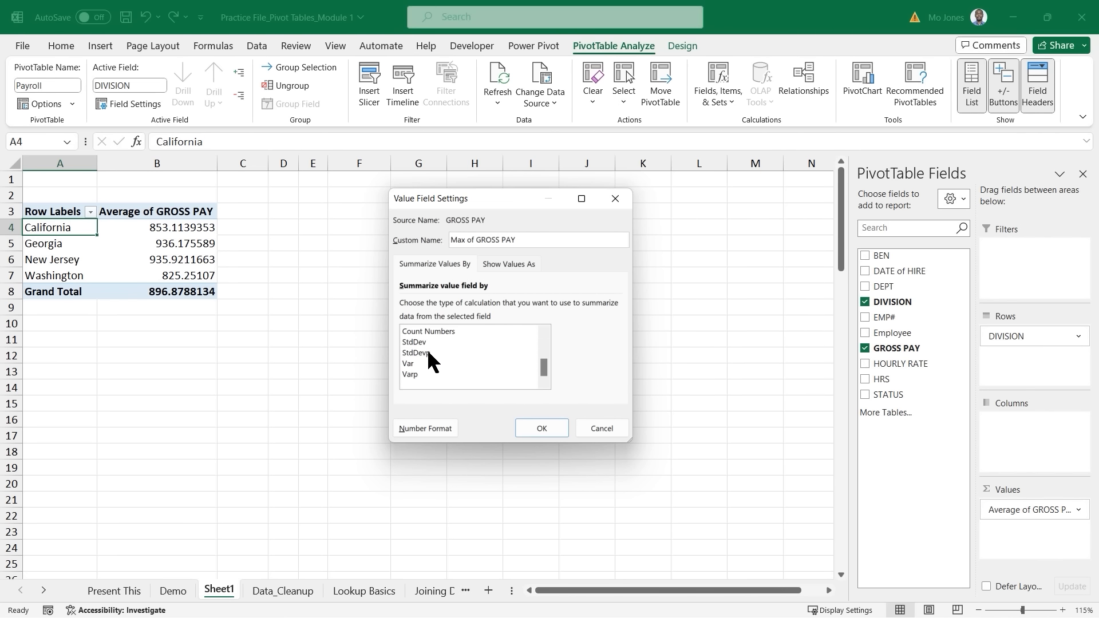
scroll(428, 354, "up", 2)
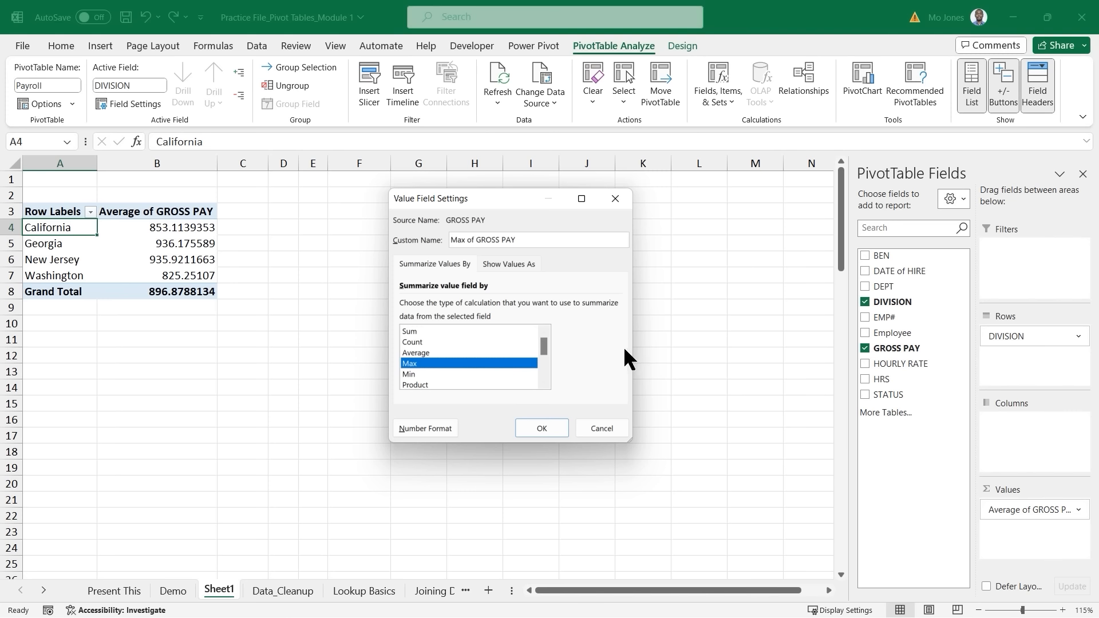
left_click(601, 428)
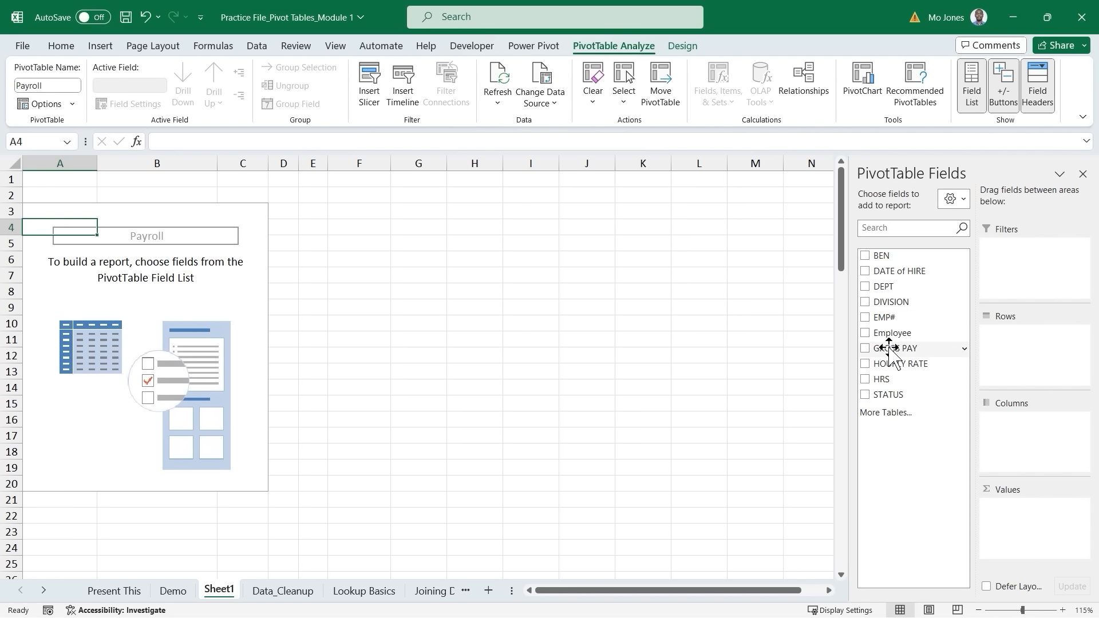
Step: Add GROSS PAY to the Values area of the empty pivot table and open its value field settings
left_click_drag(887, 350, 1033, 515)
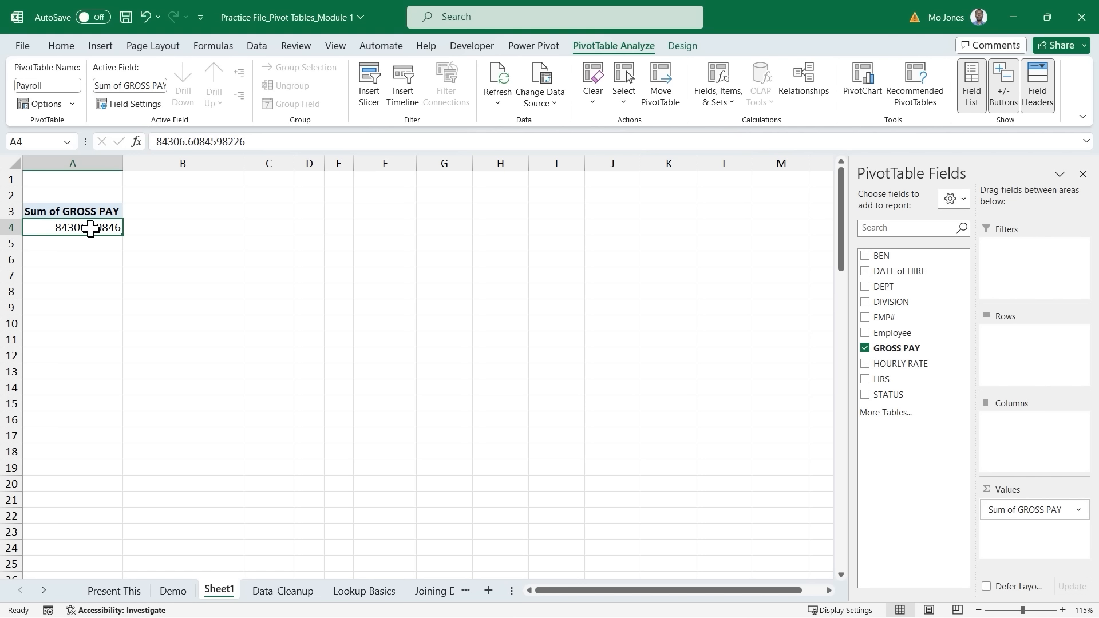
mouse_move(91, 229)
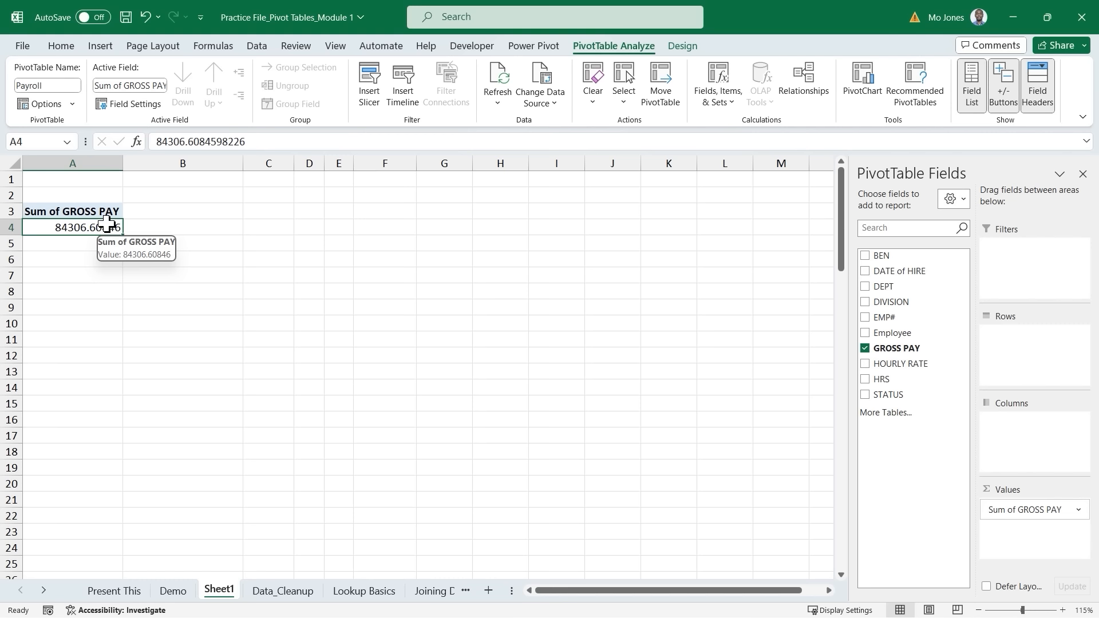
left_click(1078, 511)
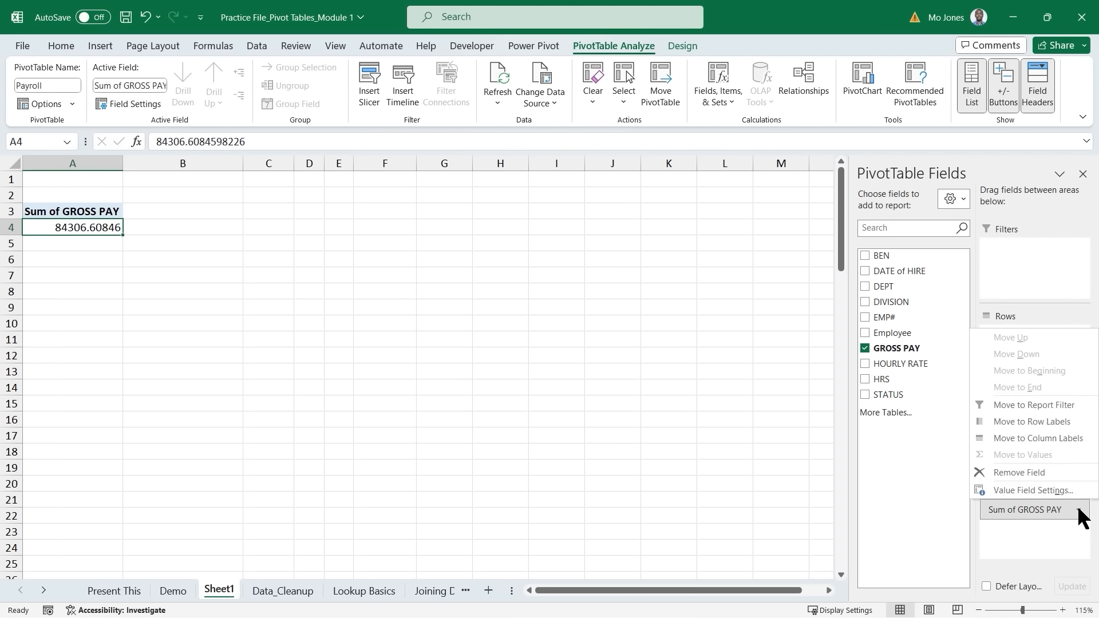
left_click(1019, 490)
left_click_drag(499, 198, 486, 140)
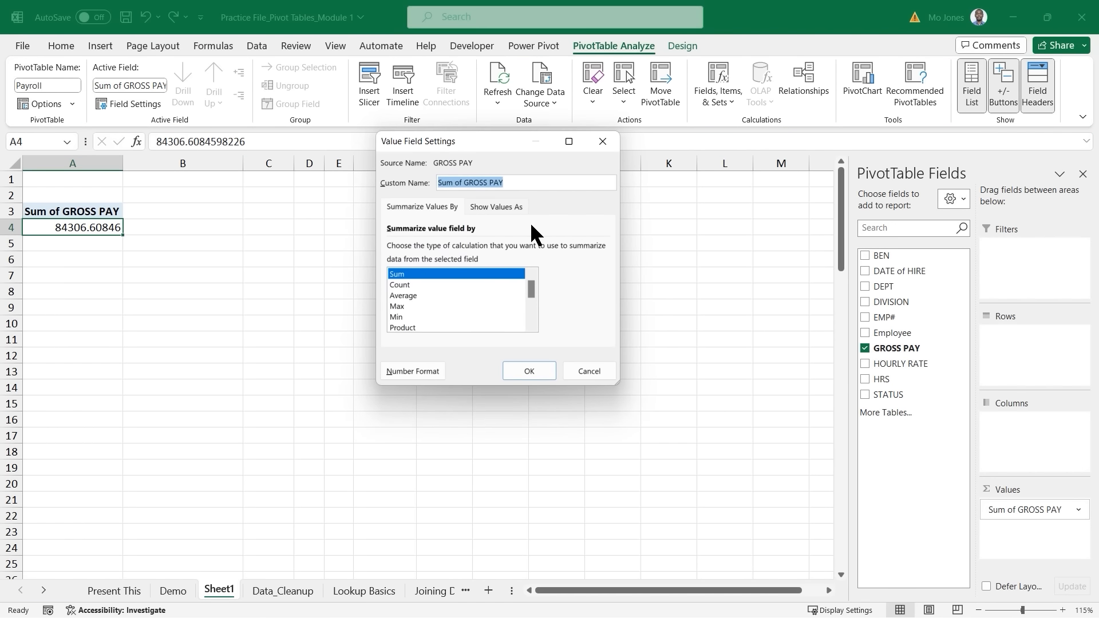
left_click_drag(359, 351, 466, 390)
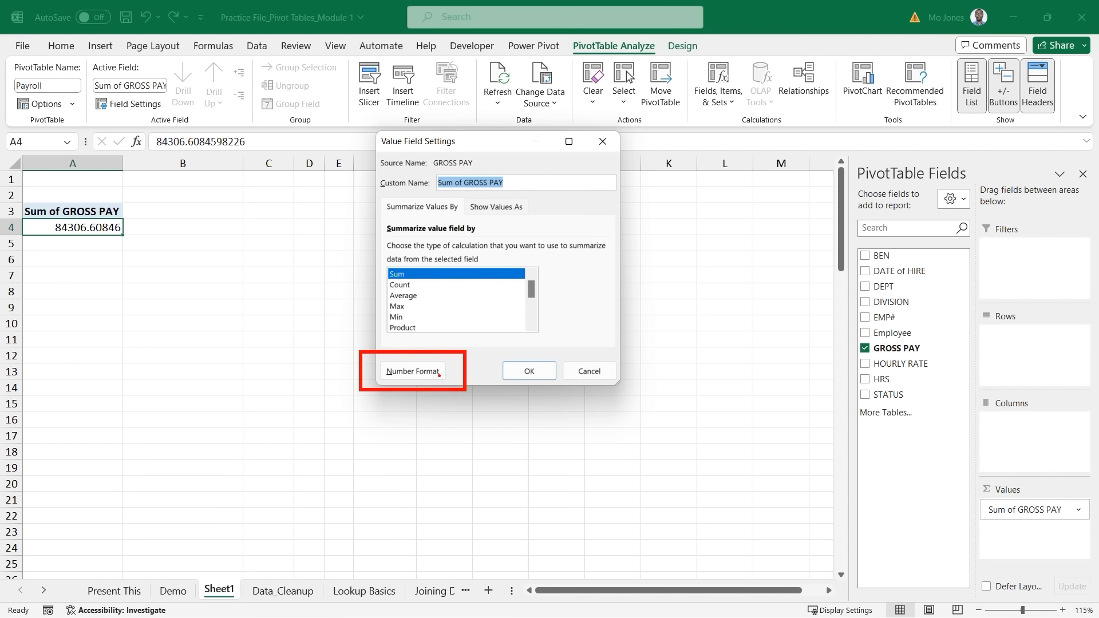
mouse_move(148, 183)
left_mouse_down()
mouse_move(225, 243)
mouse_move(351, 456)
left_mouse_up()
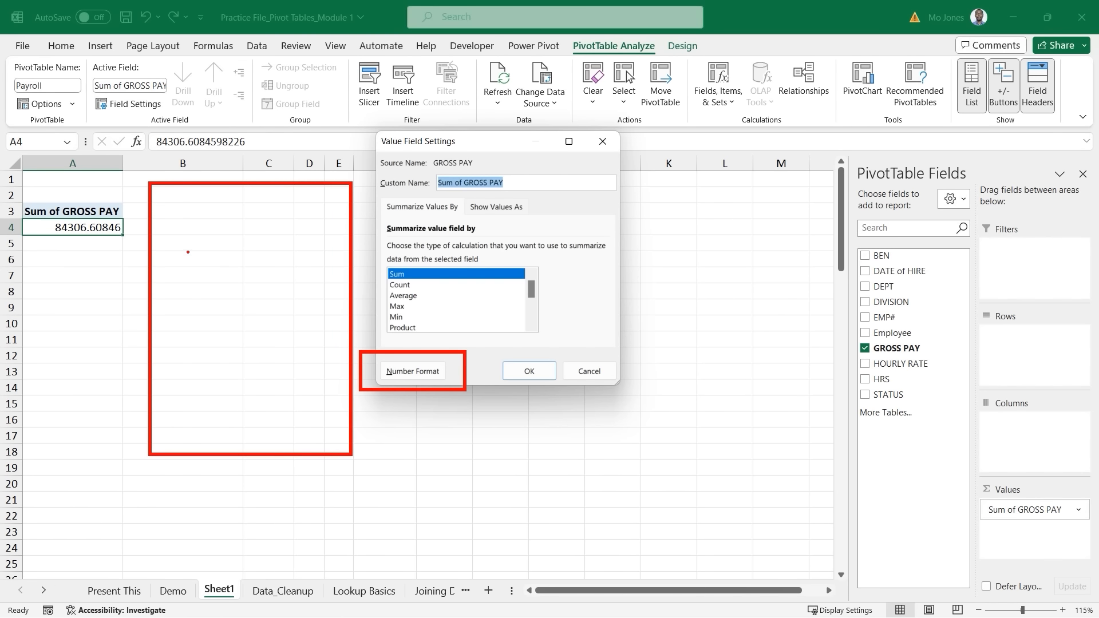
left_click_drag(172, 240, 231, 251)
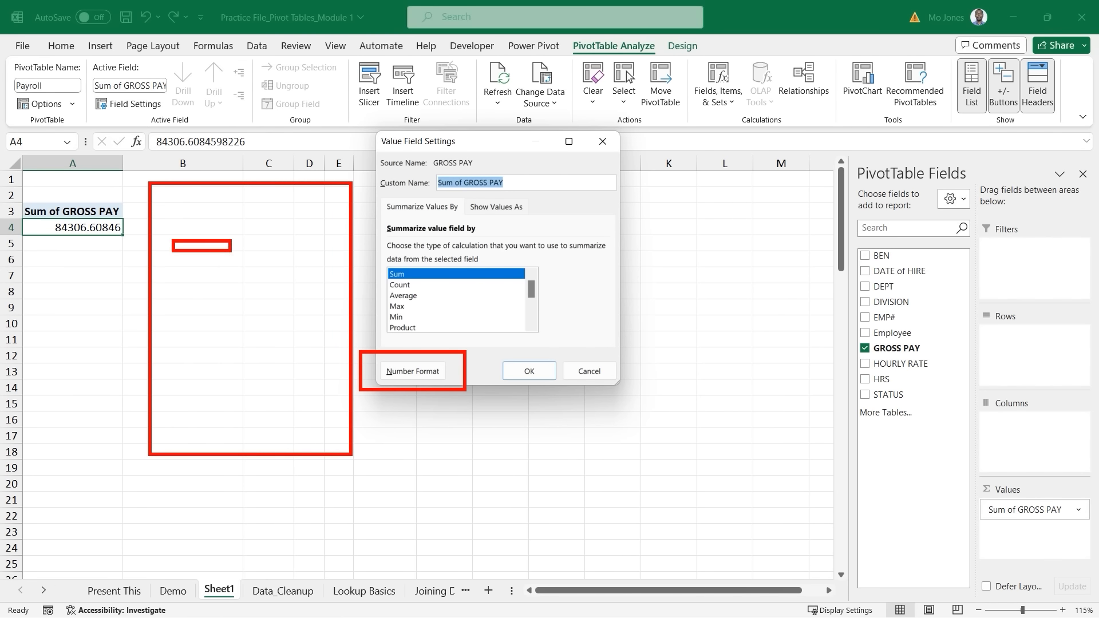
key("Escape")
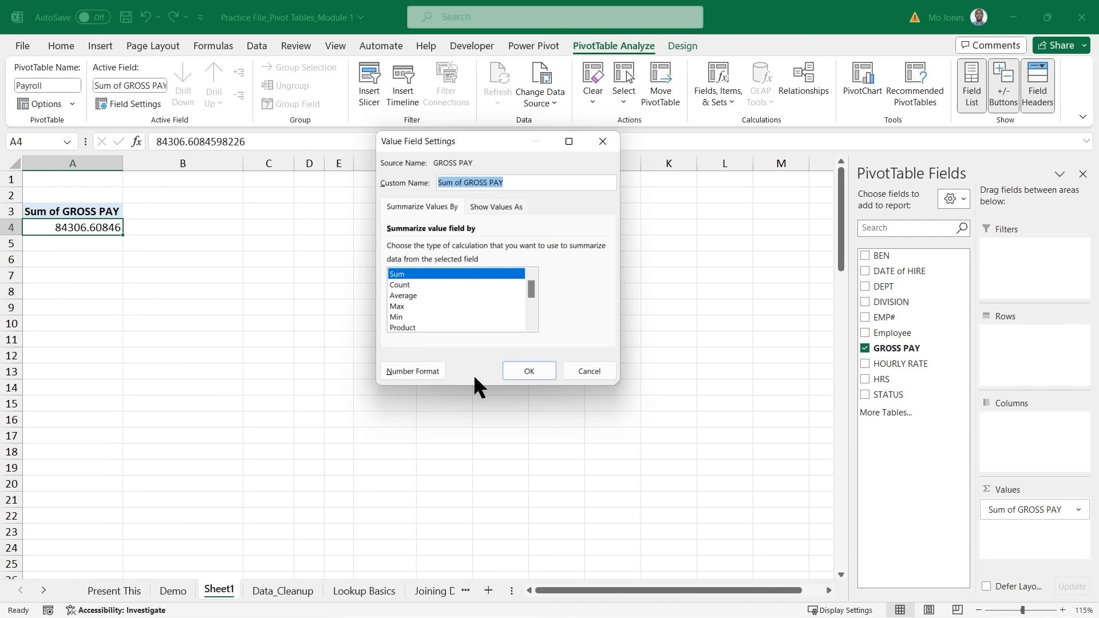
Step: Set the GROSS PAY value field's number format to Accounting with 2 decimal places and the $ symbol
left_click(422, 372)
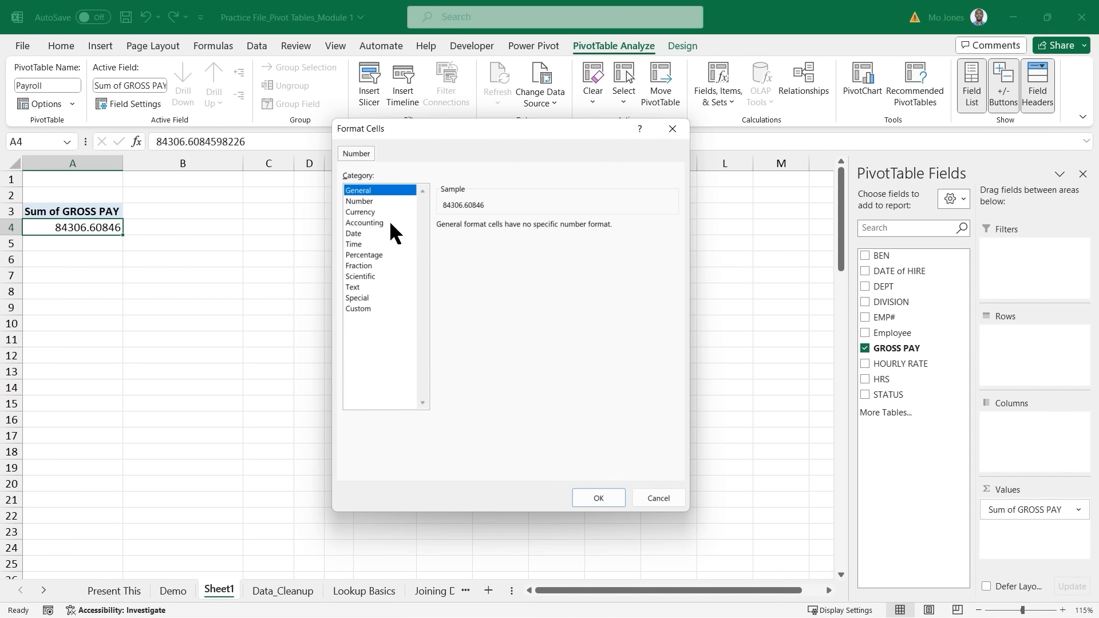
left_click(371, 224)
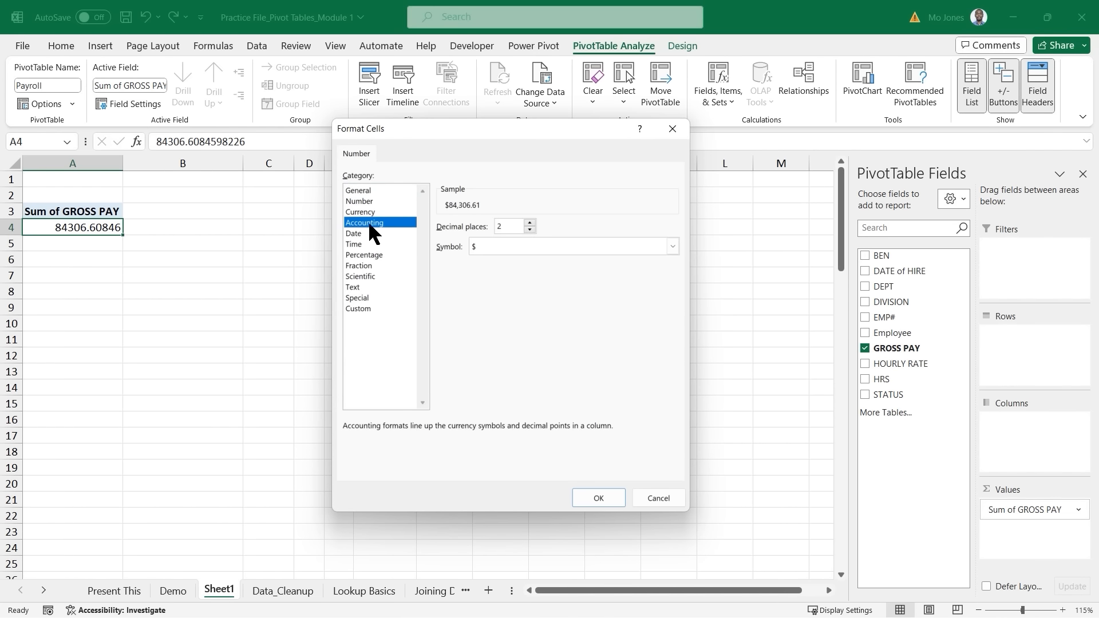
left_click(371, 213)
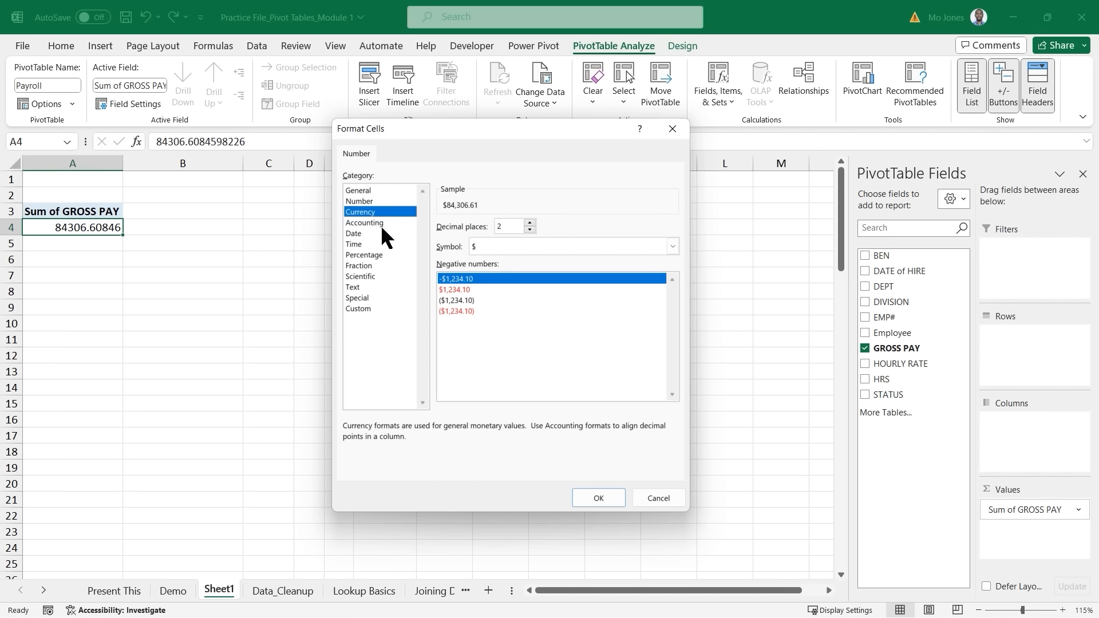
left_click(375, 221)
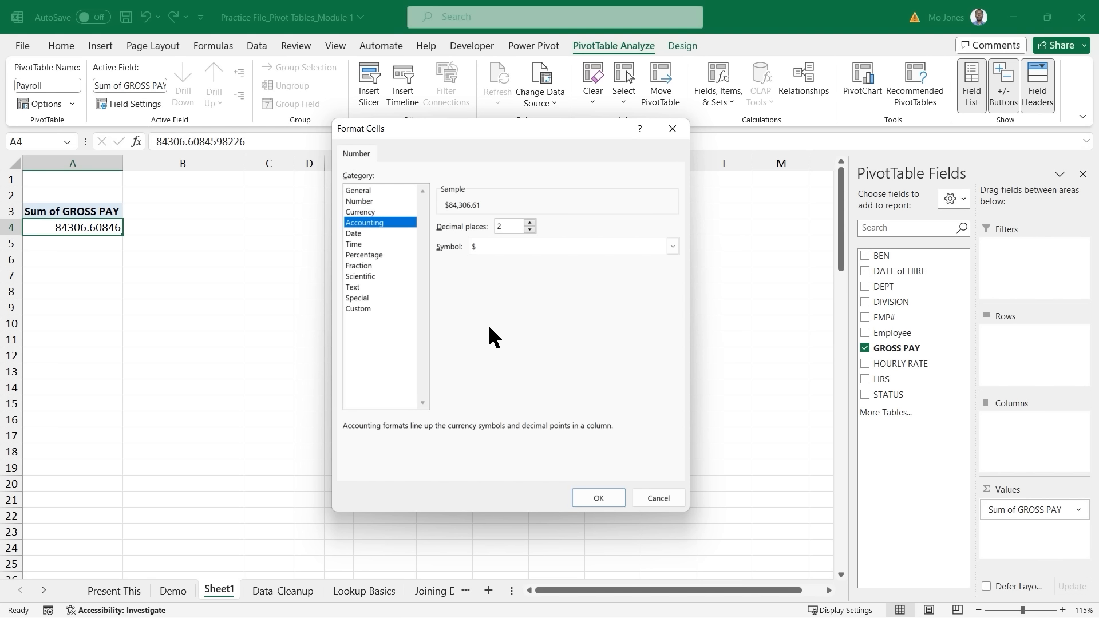
left_click(598, 498)
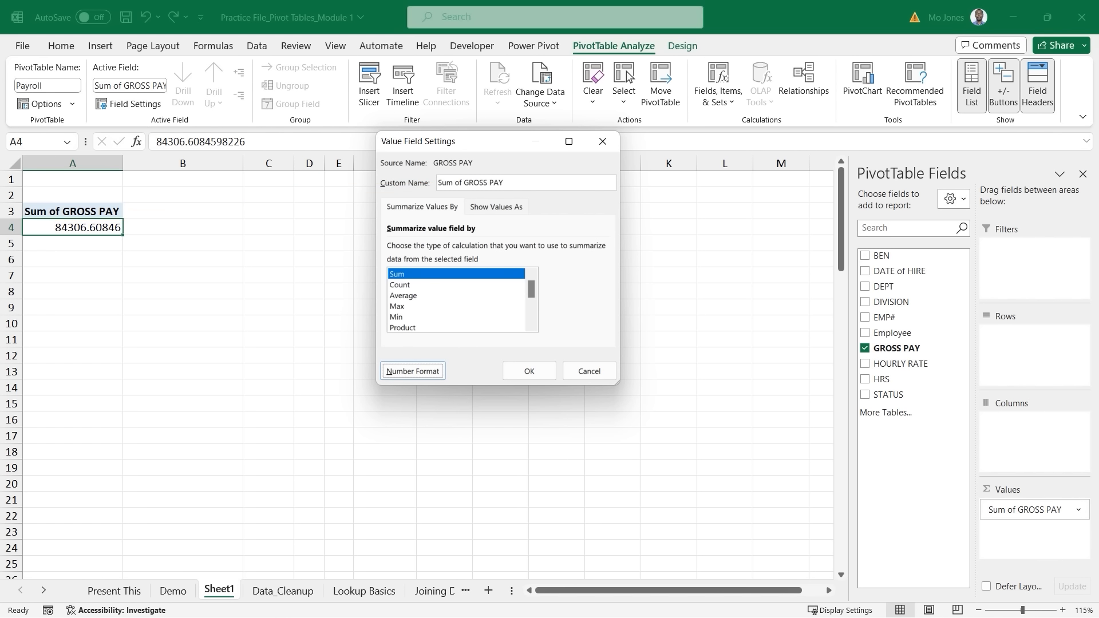
Step: Give the GROSS PAY value field the custom name "Pay Per Period" and apply its settings
left_click(513, 181)
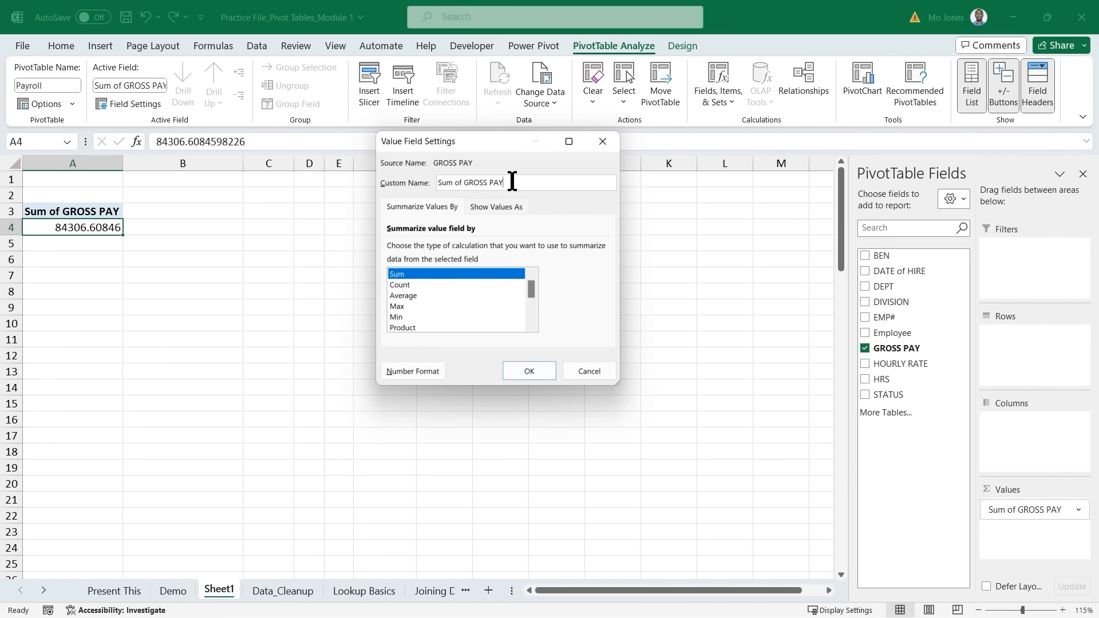
left_click_drag(512, 181, 411, 179)
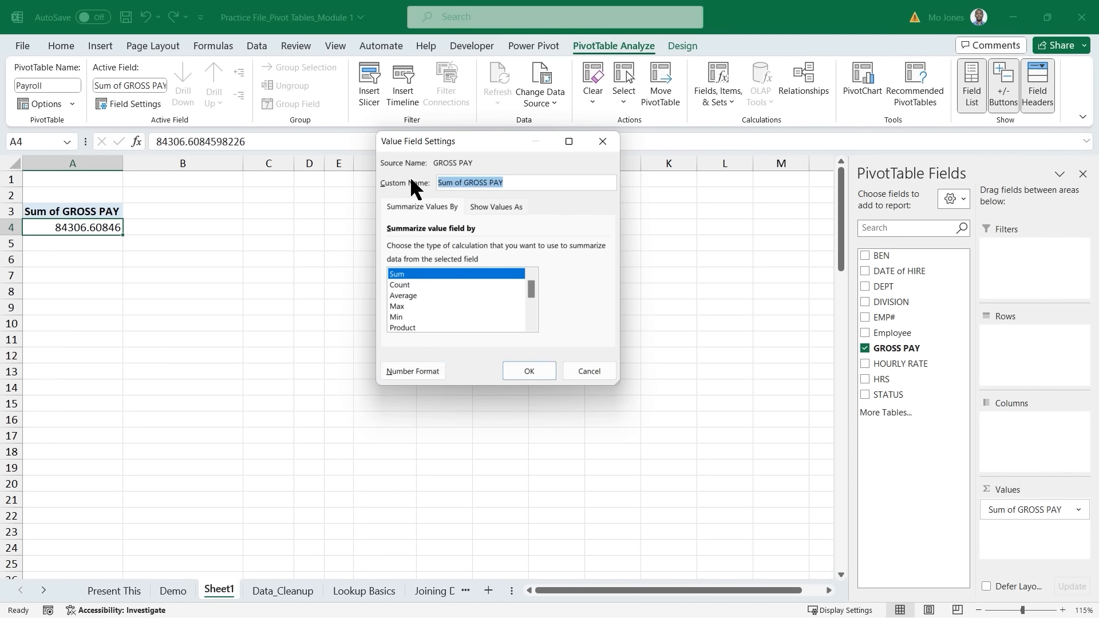
type("Pay")
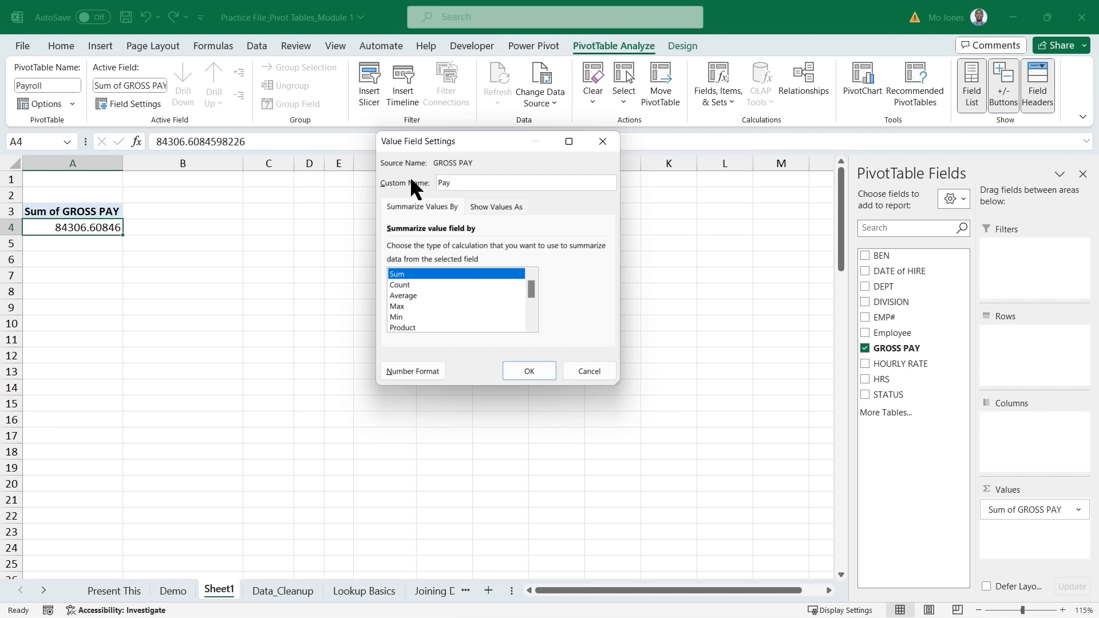
type(" Per Period")
left_click(530, 372)
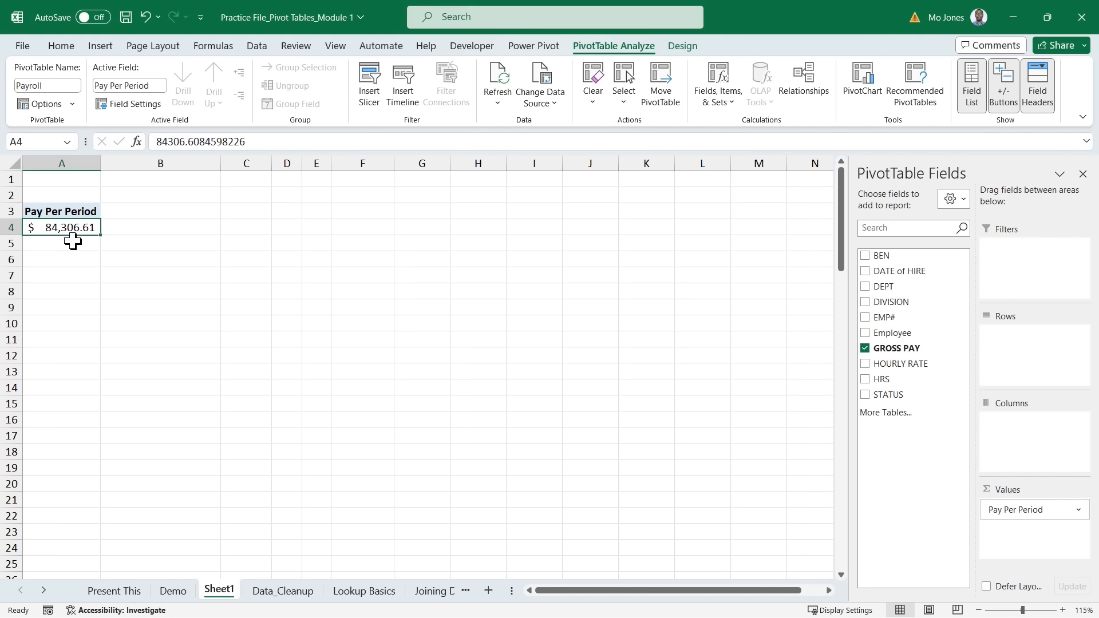
mouse_move(73, 229)
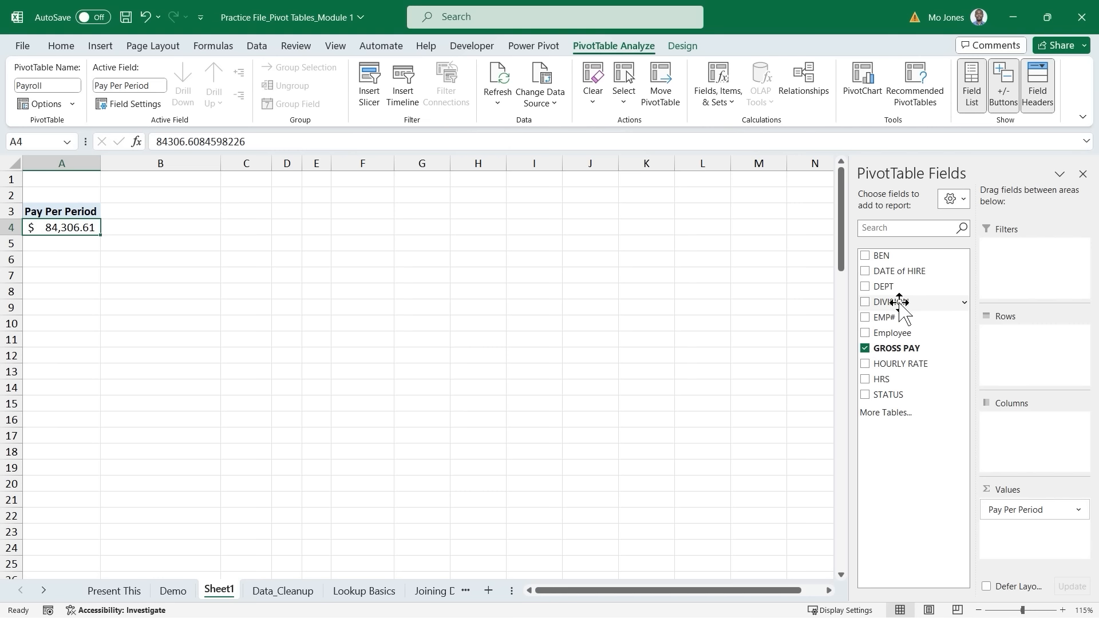
Step: Add DIVISION to the Rows area and check the pay per period for California, Georgia and New Jersey
left_click_drag(900, 304, 1011, 346)
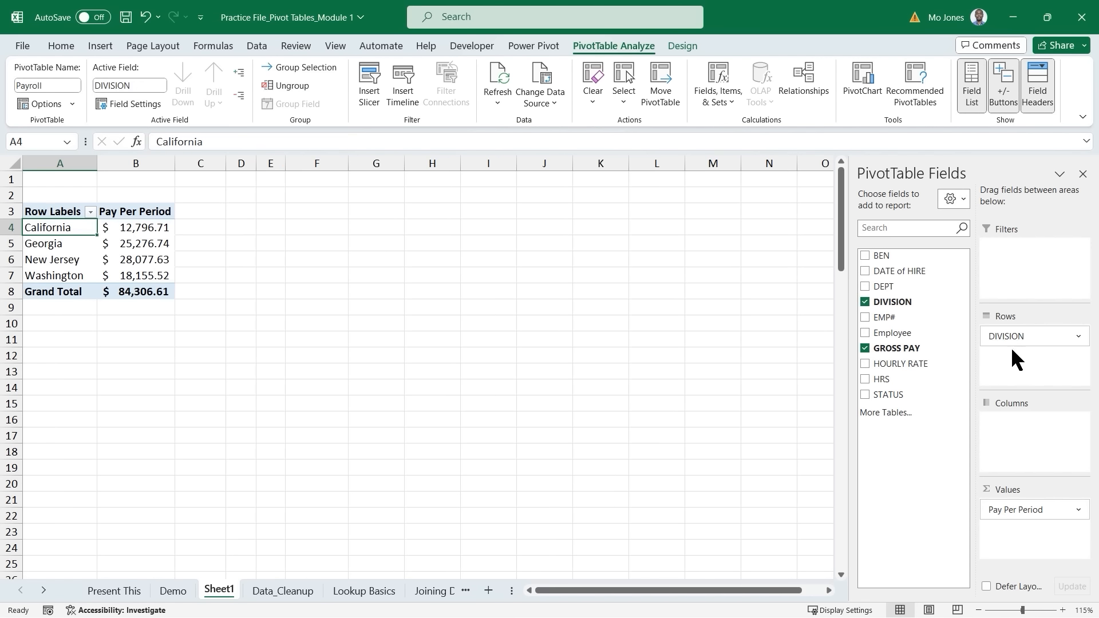
left_click(145, 232)
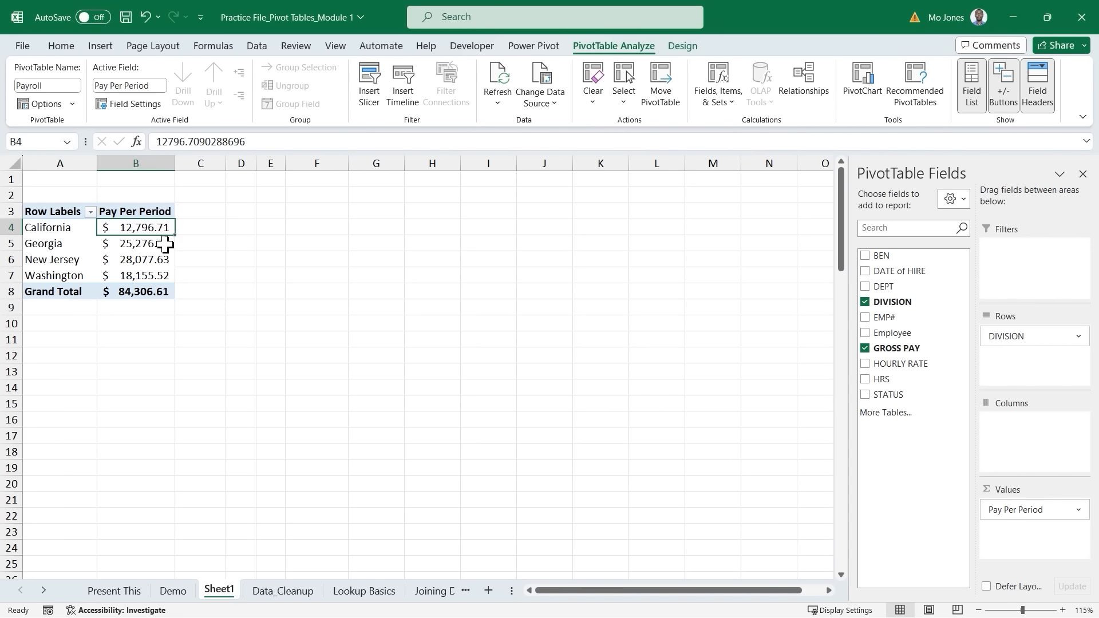
left_click(147, 244)
left_click(147, 259)
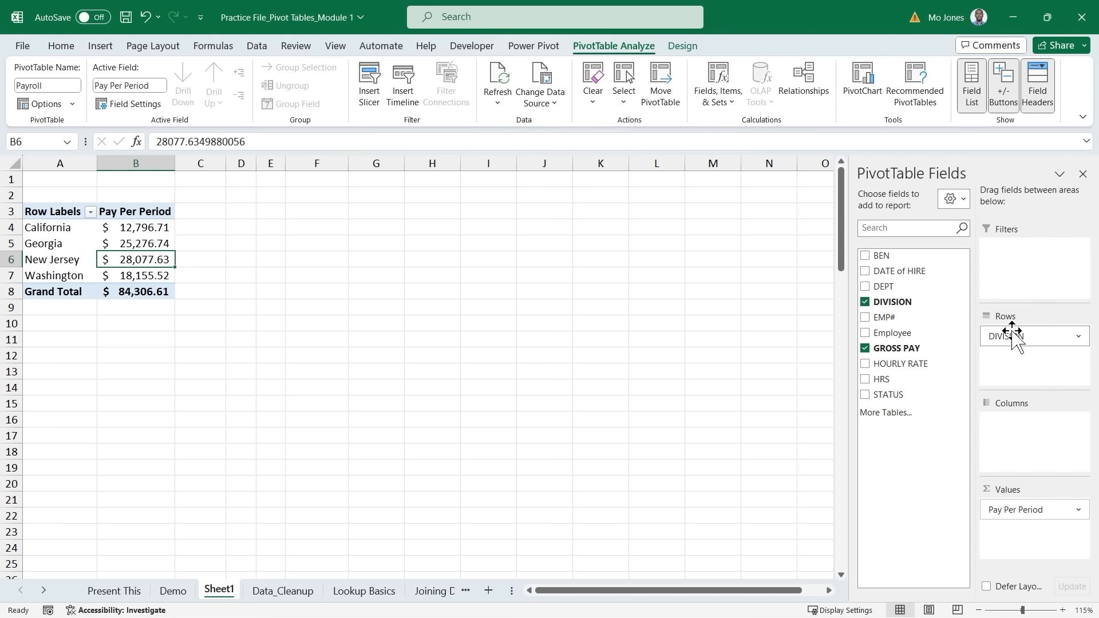
Step: Move DIVISION from Rows to Columns and add DEPT to the Rows area
left_click_drag(1014, 338, 1027, 435)
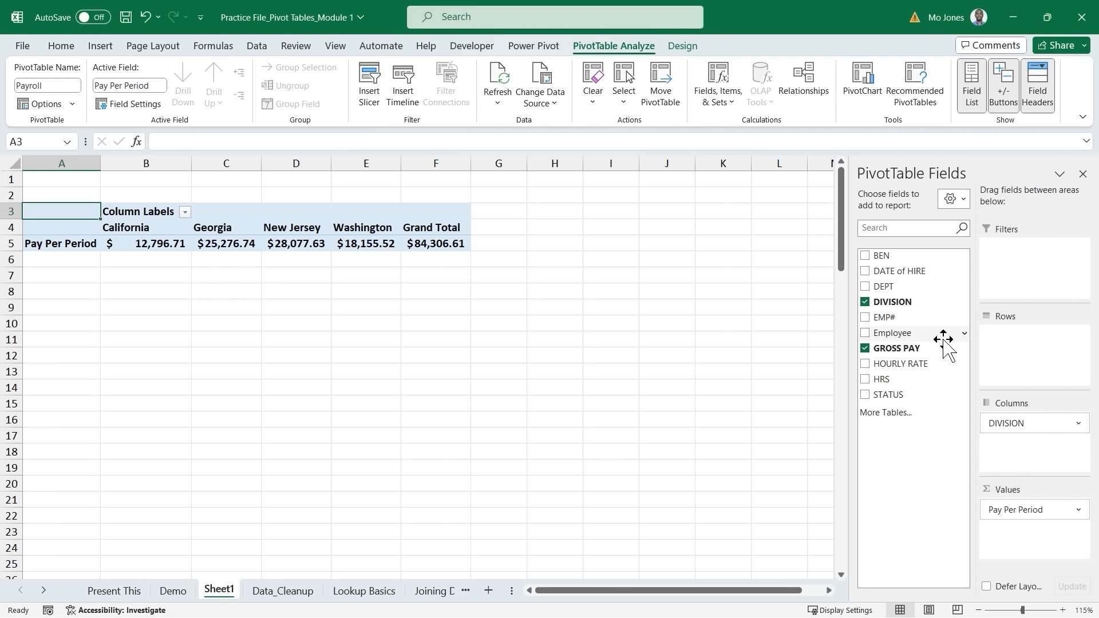
left_click_drag(885, 287, 1035, 362)
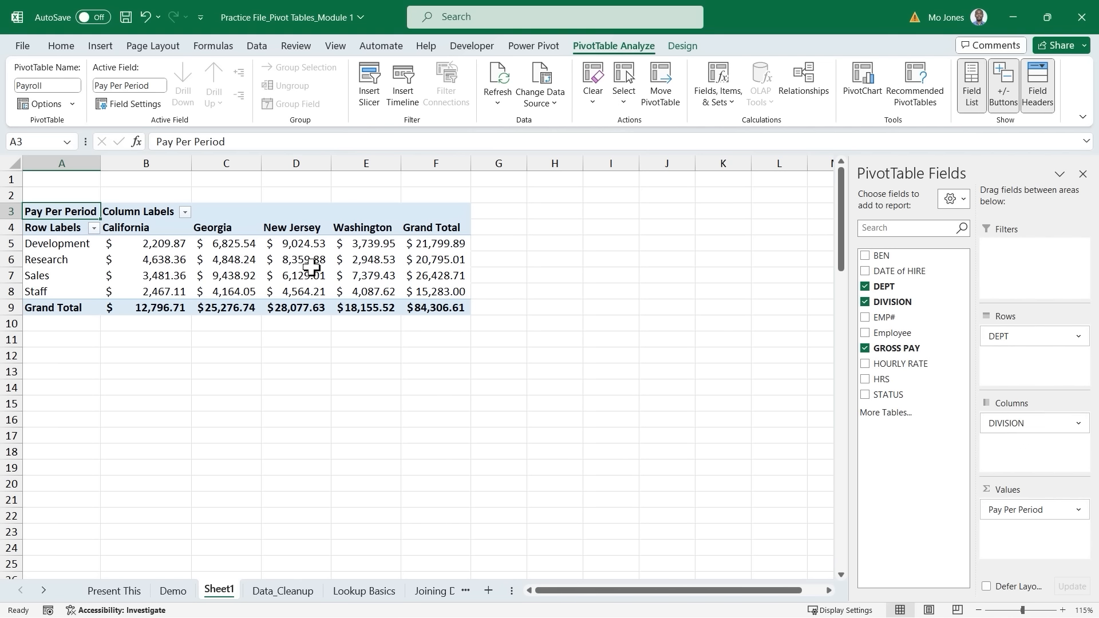
Step: Examine the pay per period grand totals for each division, each department and the overall total in the pivot table
mouse_move(308, 259)
left_click(606, 347)
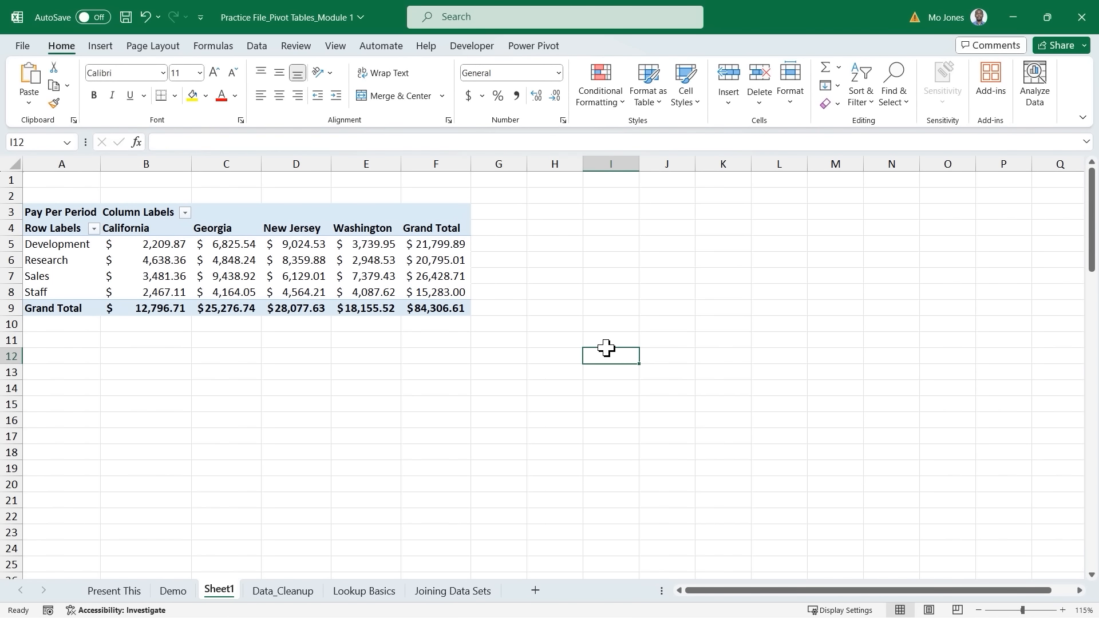
left_click_drag(399, 299, 470, 317)
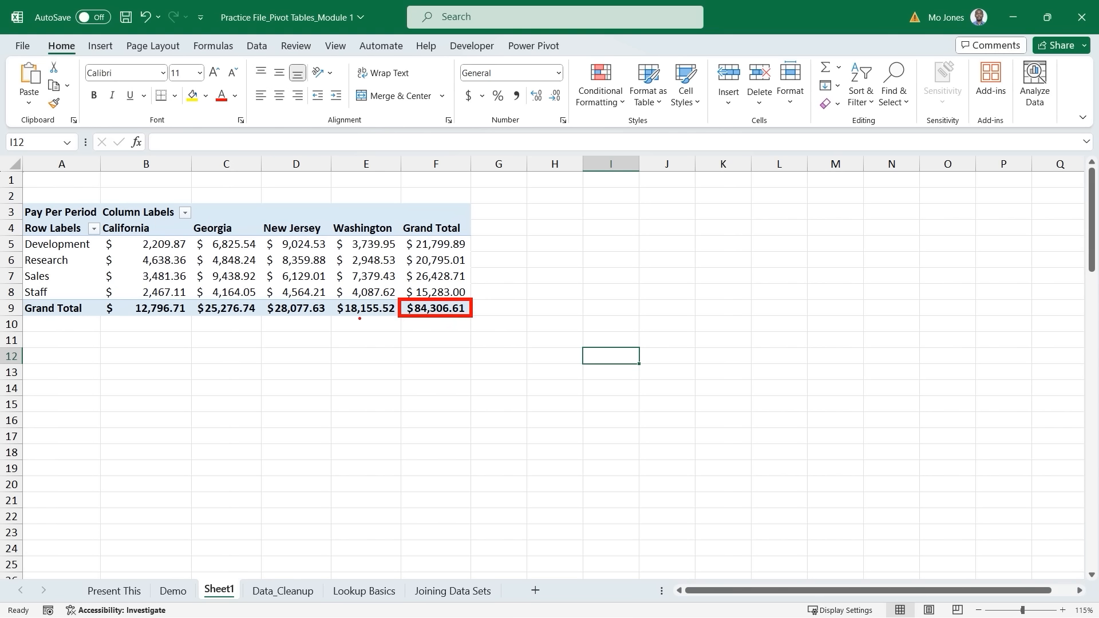
left_click_drag(358, 319, 364, 363)
left_click_drag(289, 328, 300, 378)
left_click_drag(215, 326, 235, 381)
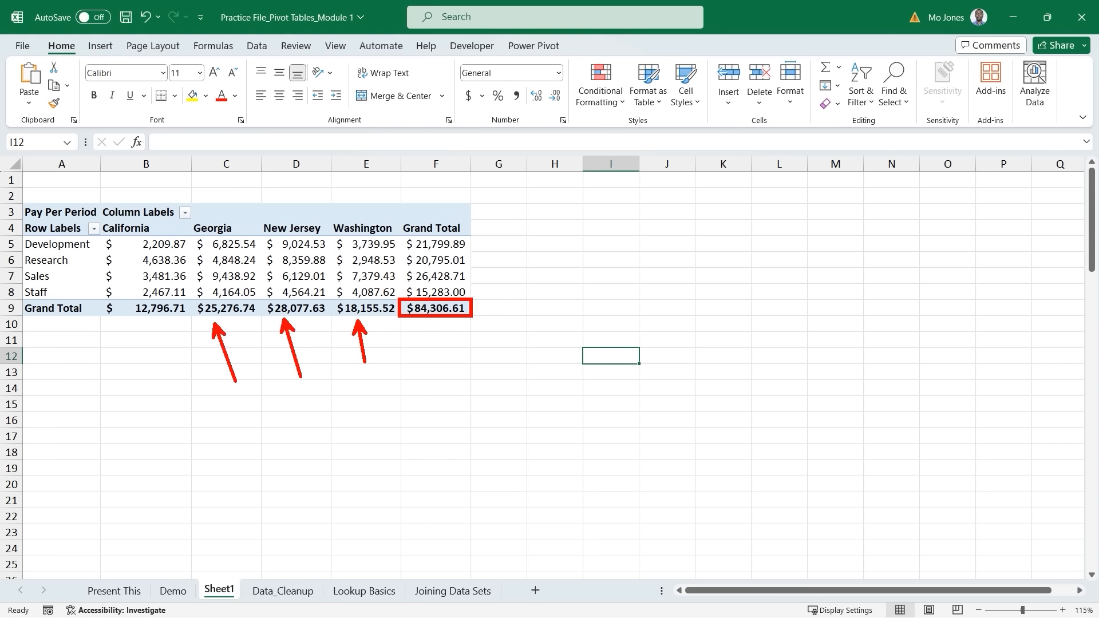
left_click_drag(149, 331, 174, 384)
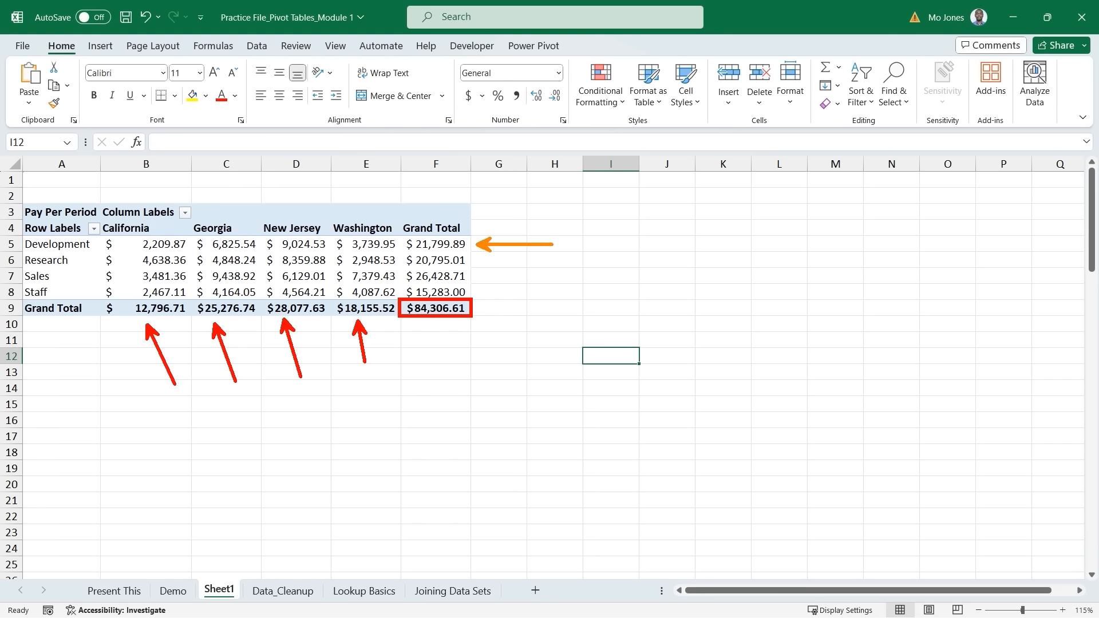
mouse_move(479, 263)
left_mouse_down()
mouse_move(545, 262)
mouse_move(494, 287)
mouse_move(542, 278)
mouse_move(550, 305)
left_mouse_up()
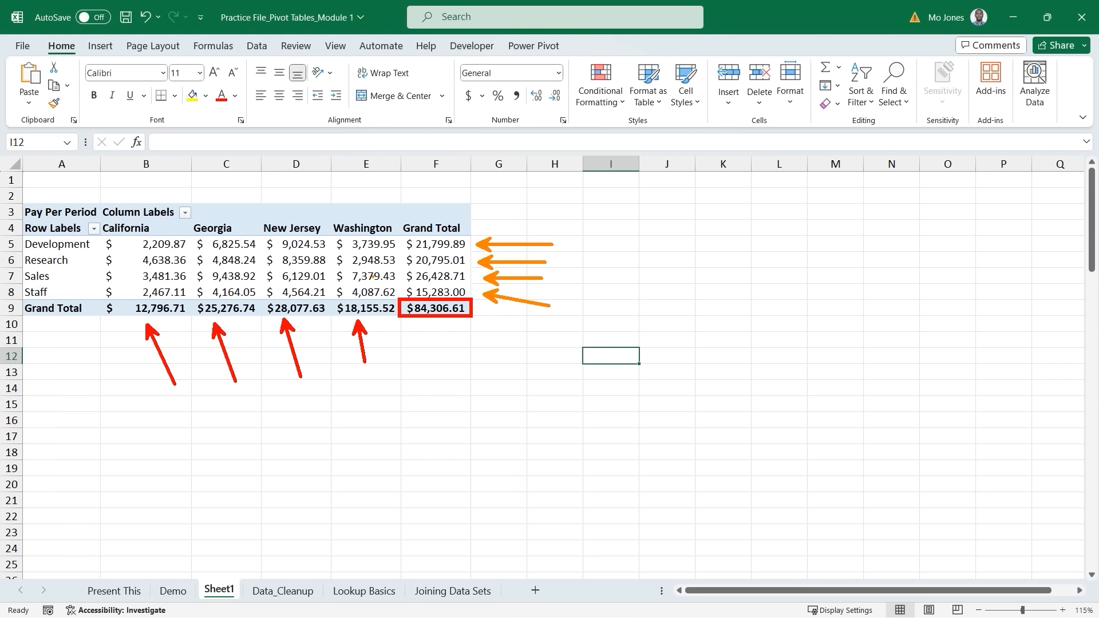
key("Escape")
Step: Swap the pivot fields so DIVISION is in Rows and DEPT in Columns, and check the department and division grand totals
left_click(436, 260)
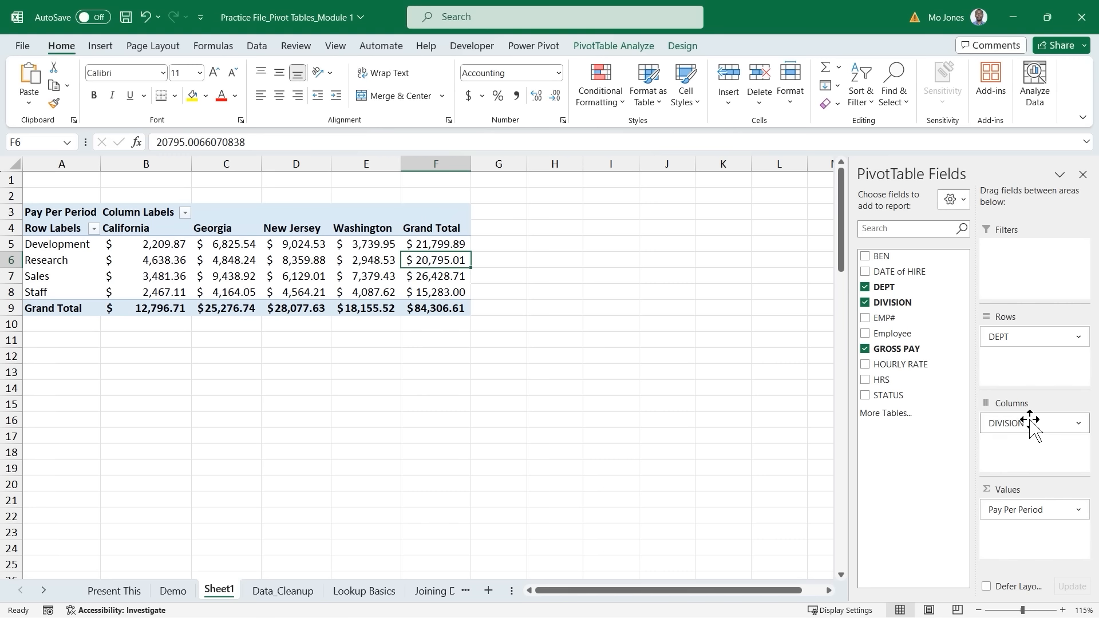
mouse_move(1034, 423)
left_mouse_down()
mouse_move(1028, 351)
mouse_move(1047, 429)
left_mouse_up()
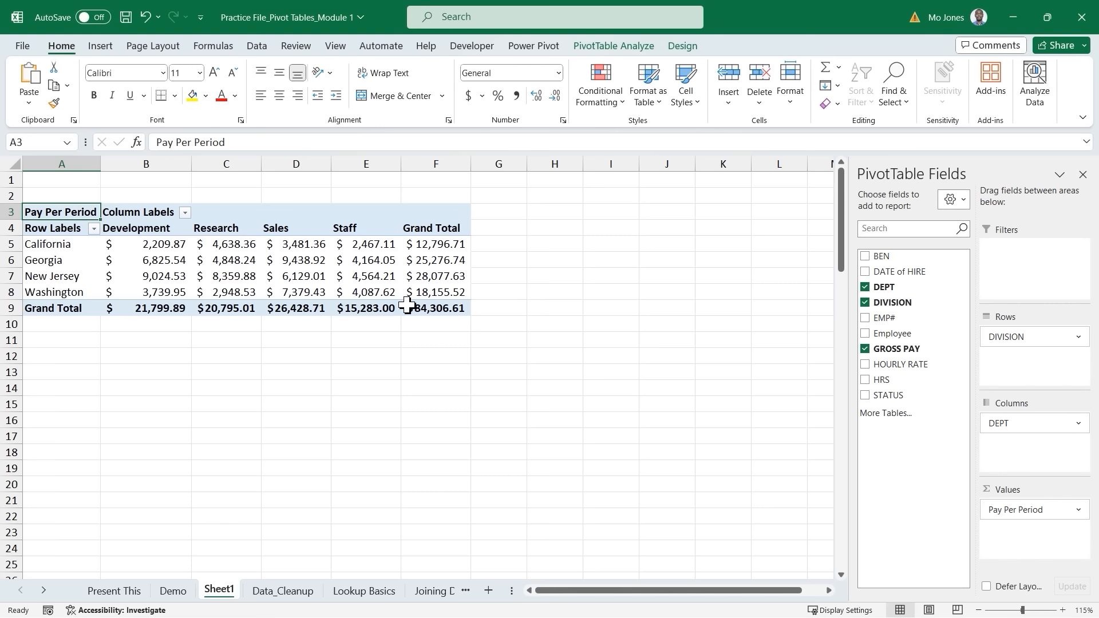
mouse_move(428, 308)
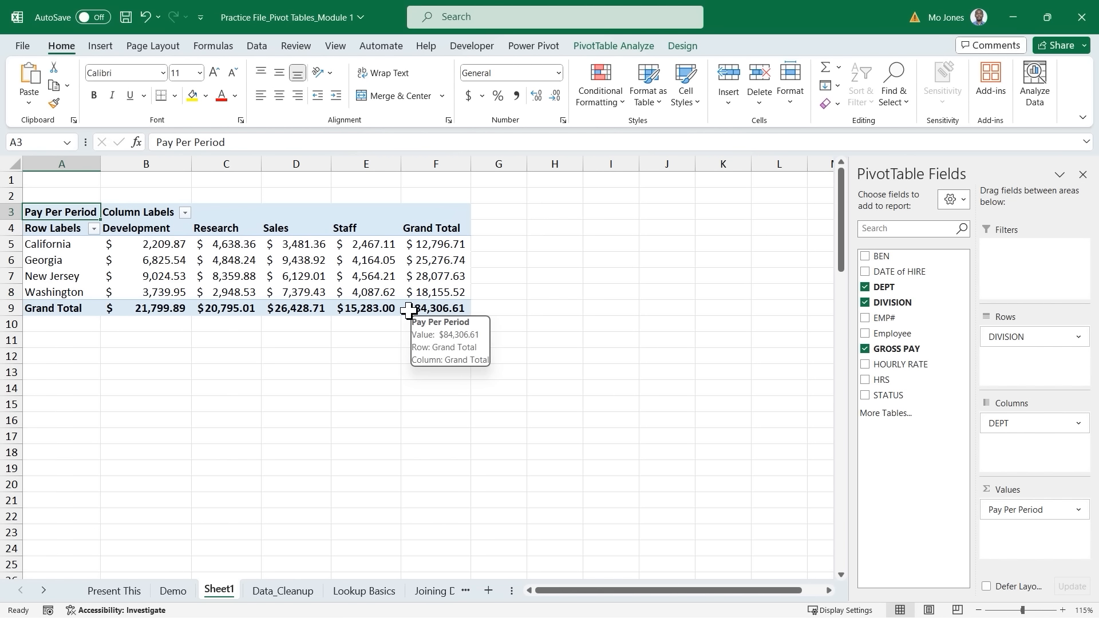
mouse_move(392, 308)
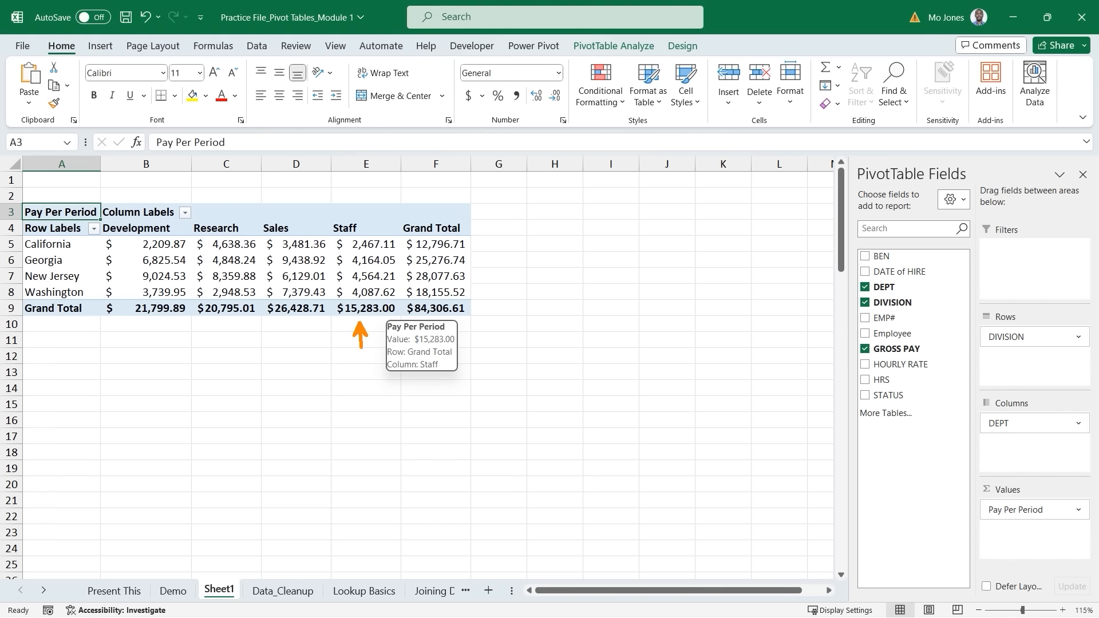
left_click_drag(294, 325, 301, 375)
left_click_drag(232, 324, 242, 367)
left_click_drag(144, 333, 158, 368)
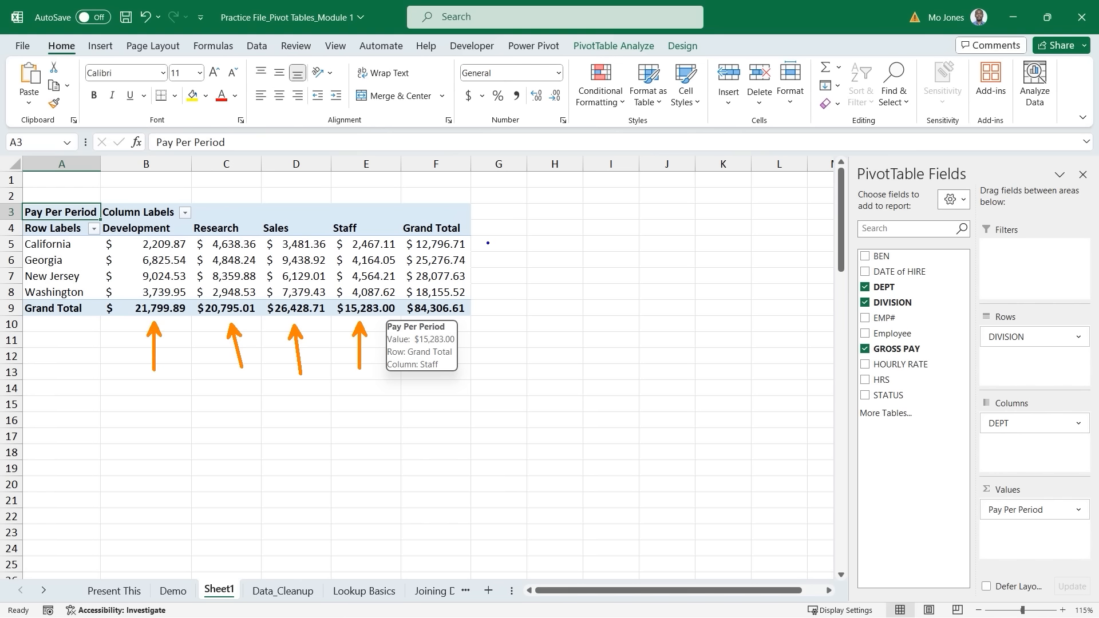
mouse_move(484, 241)
left_mouse_down()
mouse_move(541, 241)
mouse_move(546, 274)
left_mouse_up()
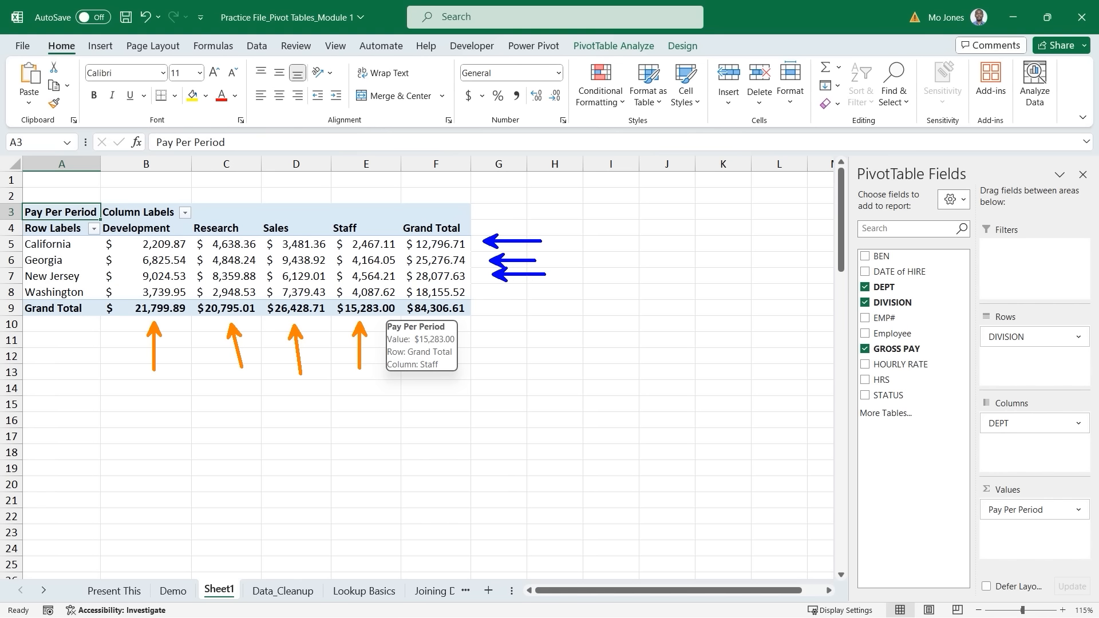
left_click_drag(487, 292, 543, 292)
key("Escape")
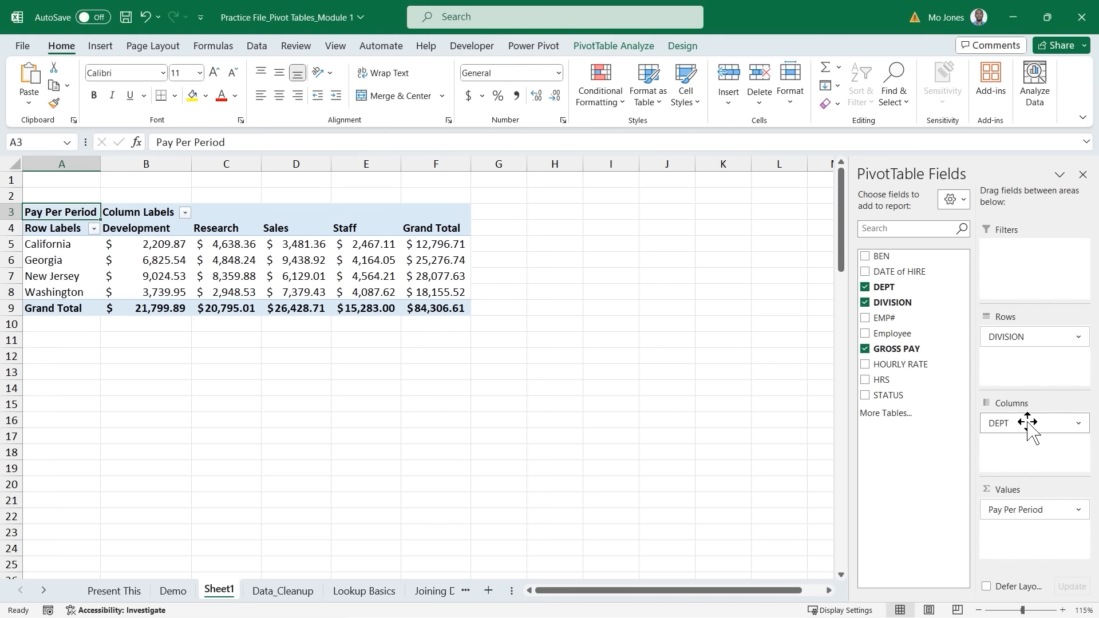
Step: Move DEPT from Columns to below DIVISION in Rows, and collapse California, Georgia, New Jersey and Washington
left_click_drag(1024, 422, 1041, 377)
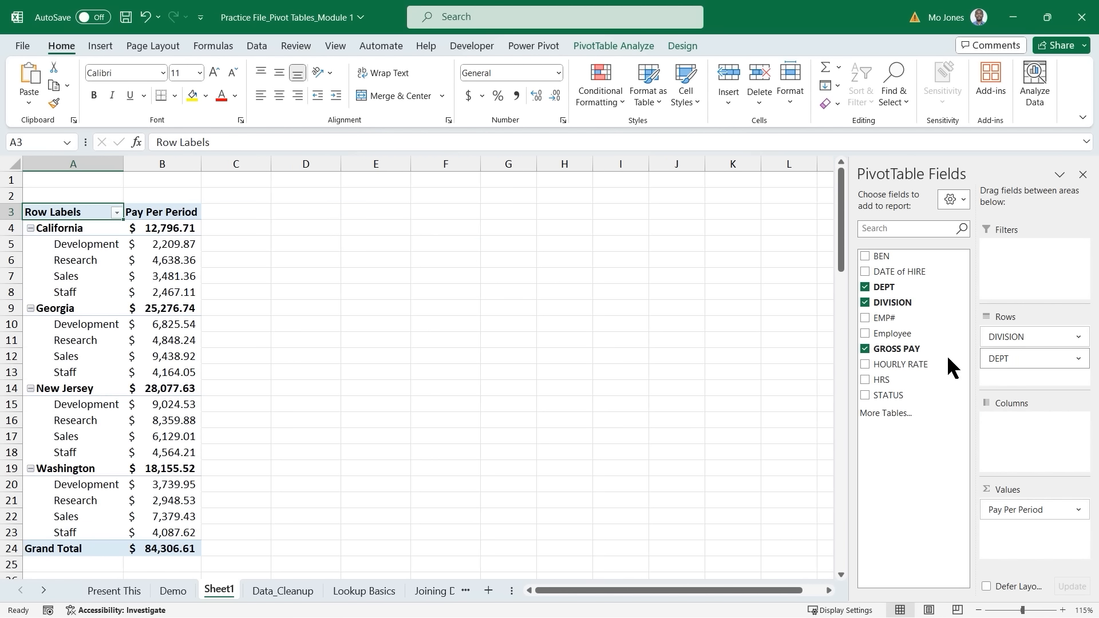
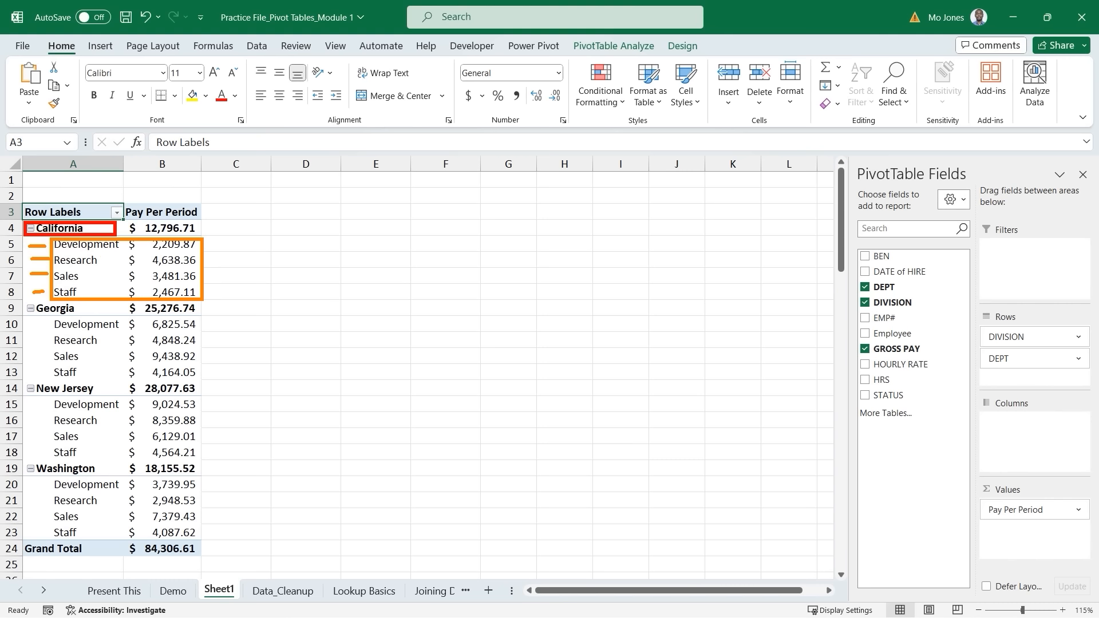
key("Escape")
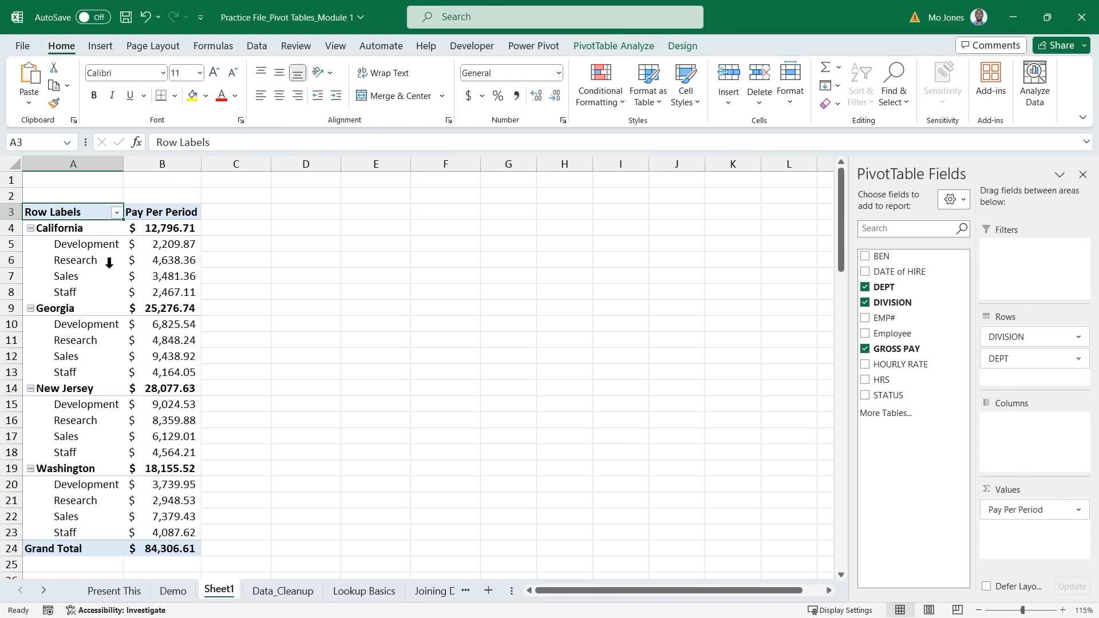
left_click(30, 227)
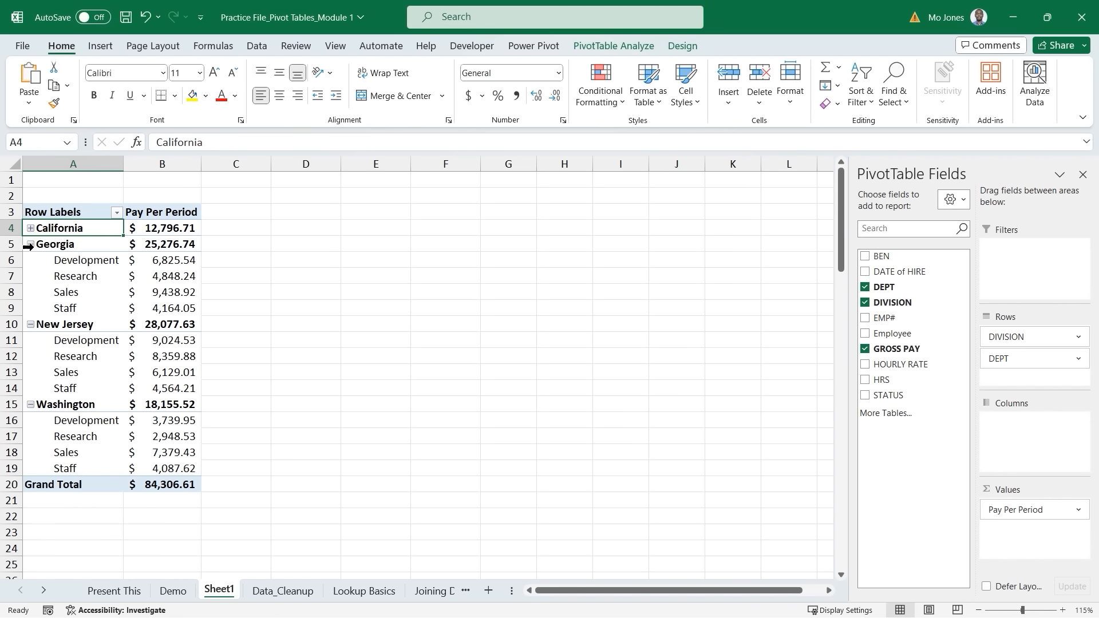
left_click(30, 244)
left_click(31, 260)
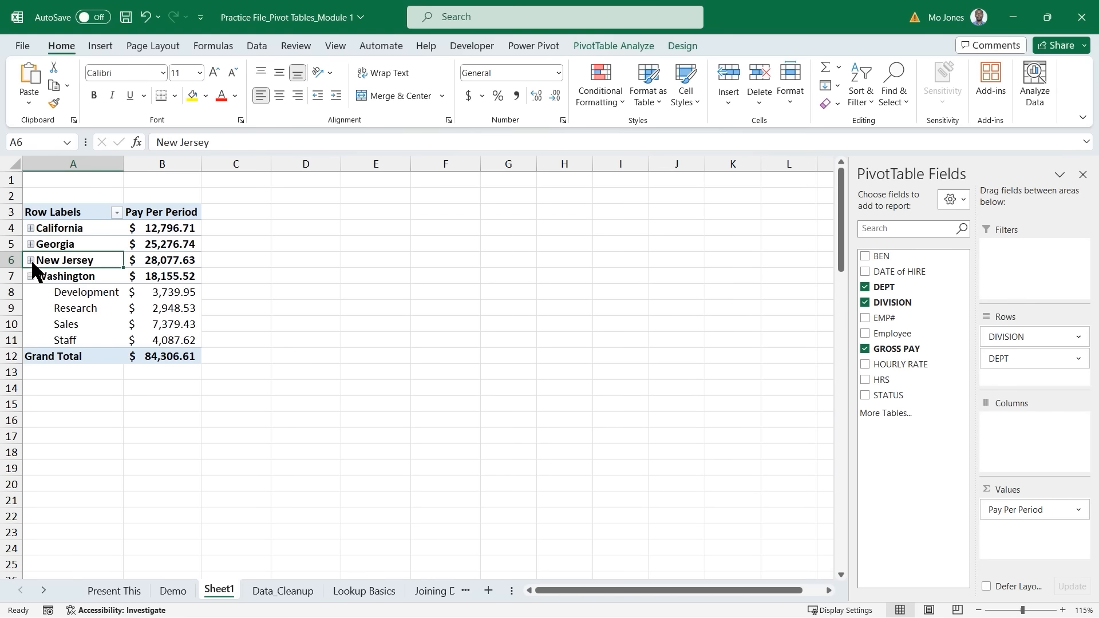
left_click(30, 276)
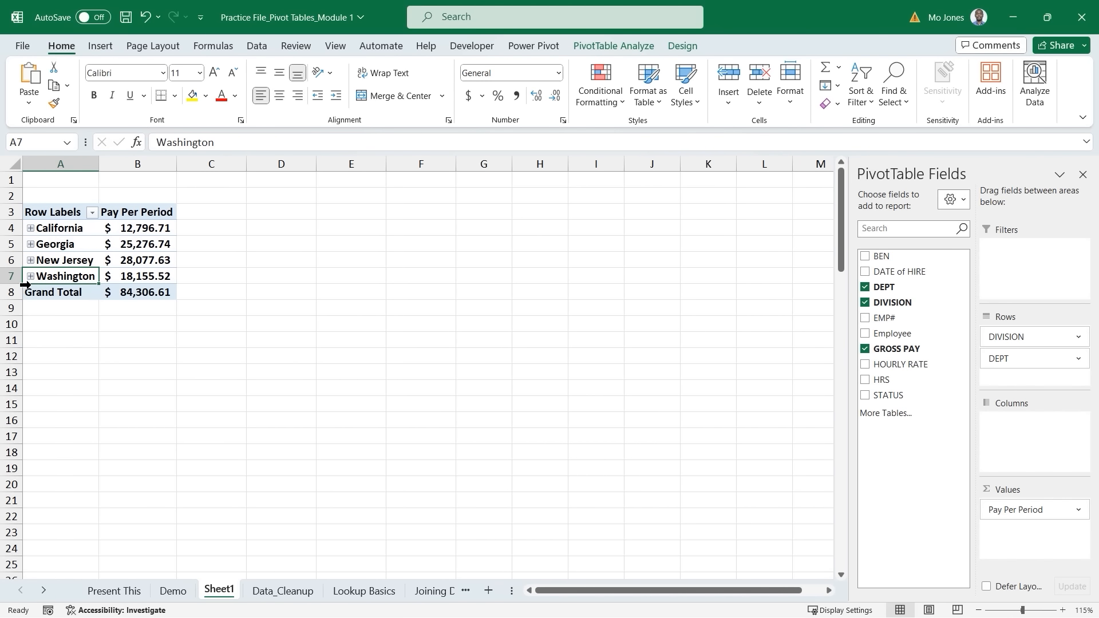
left_click(148, 232)
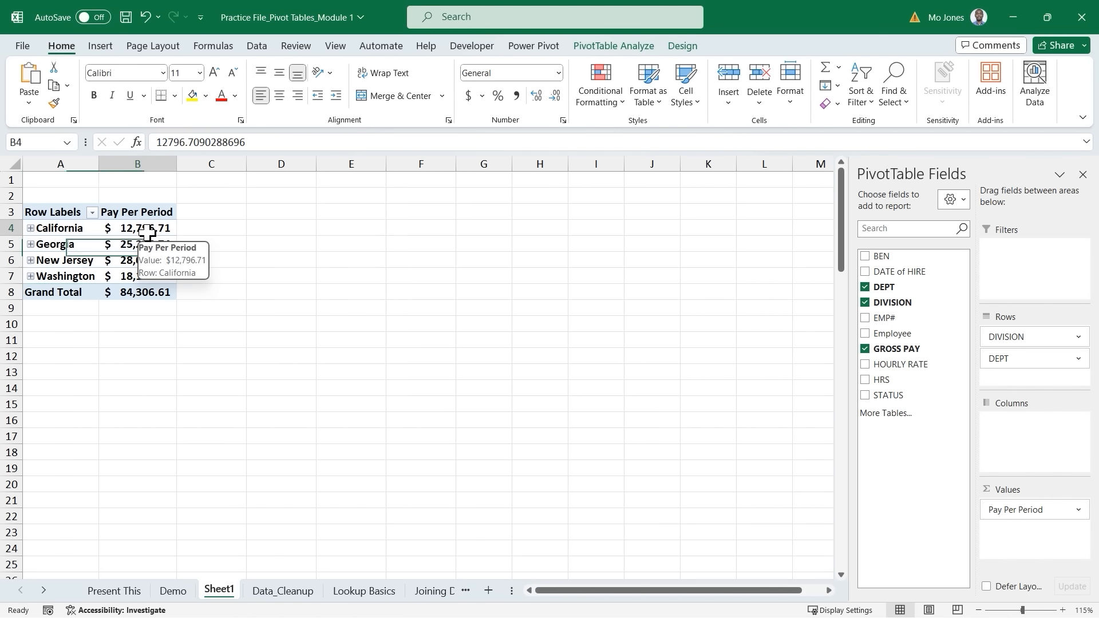
left_click(134, 263)
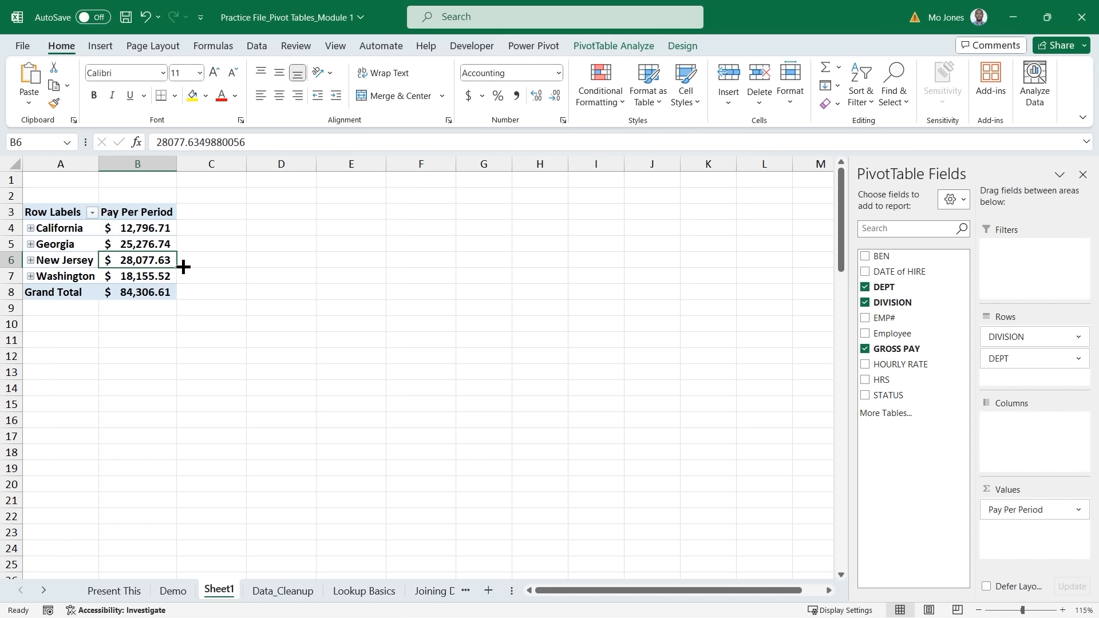
Step: Expand New Jersey and check the pay per period of its Development, Research, Sales and Staff departments
left_click(30, 261)
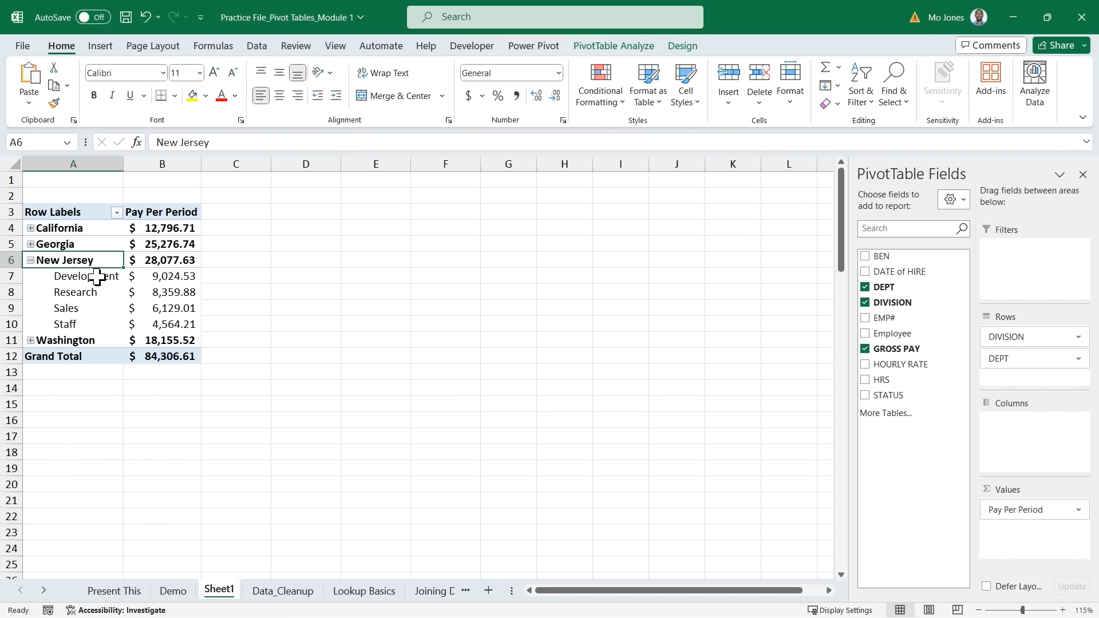
left_click(167, 277)
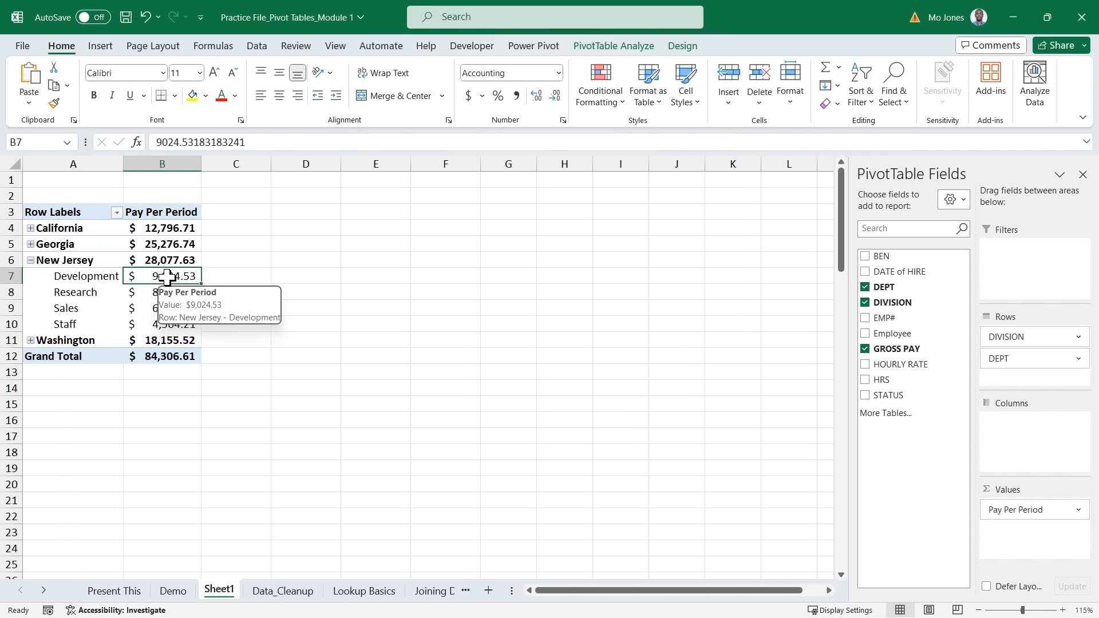
left_click(166, 293)
left_click(168, 309)
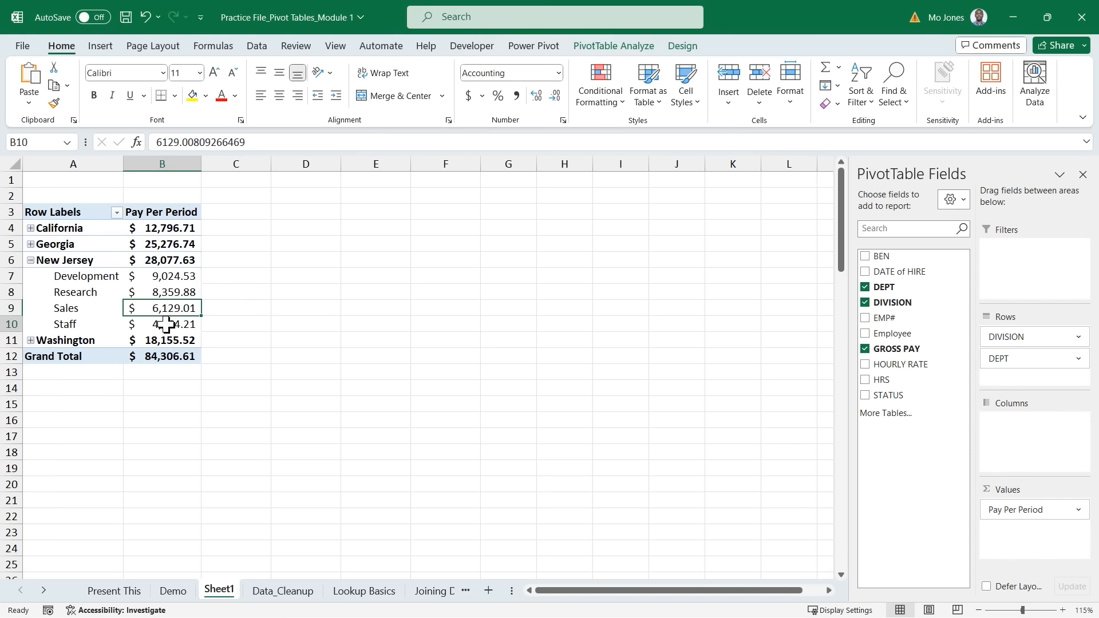
left_click(154, 324)
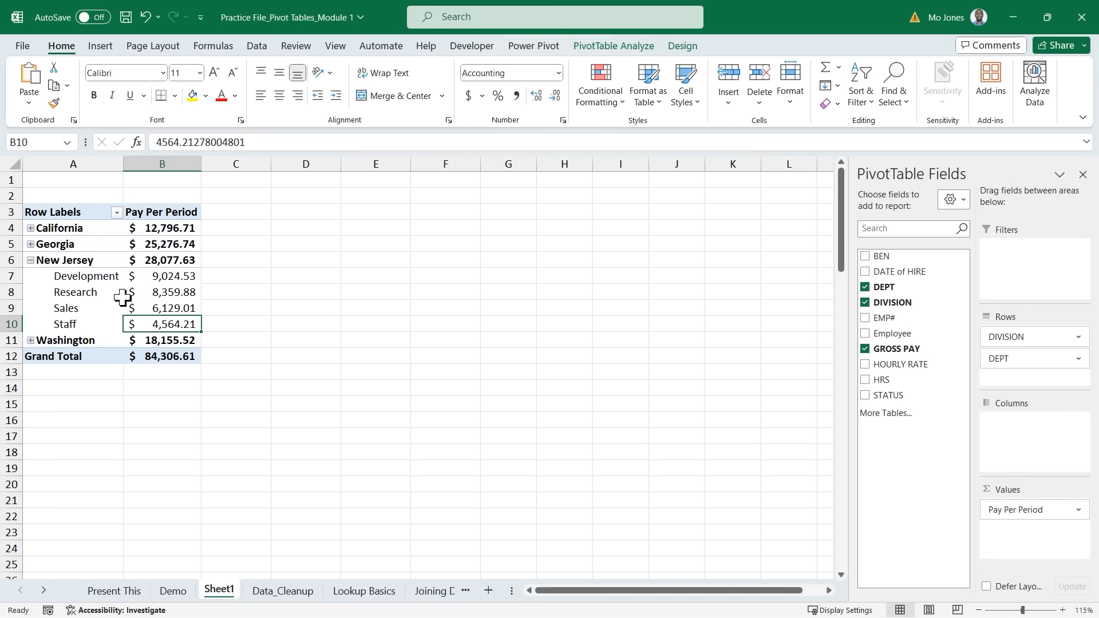
Step: Expand the entire DIVISION field so every division lists its departments
right_click(31, 266)
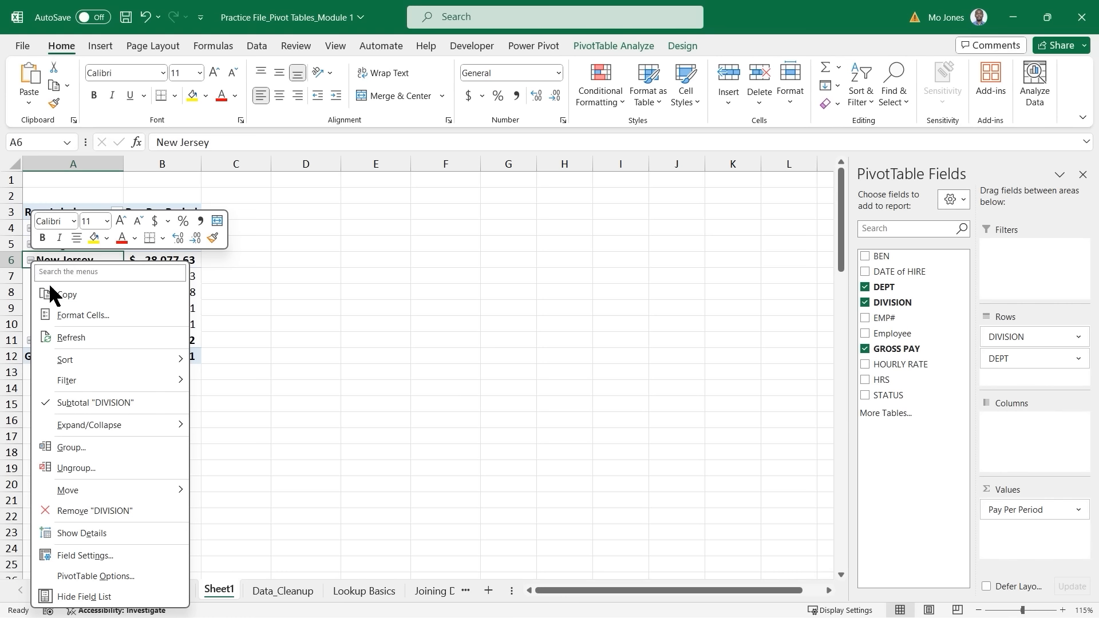
mouse_move(166, 425)
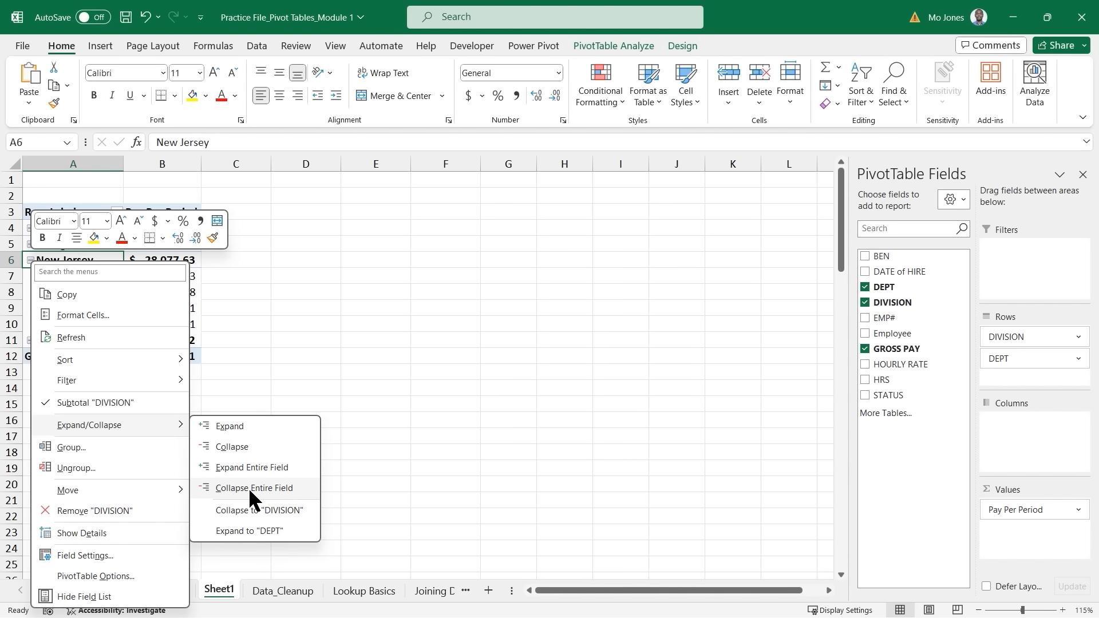
left_click(269, 467)
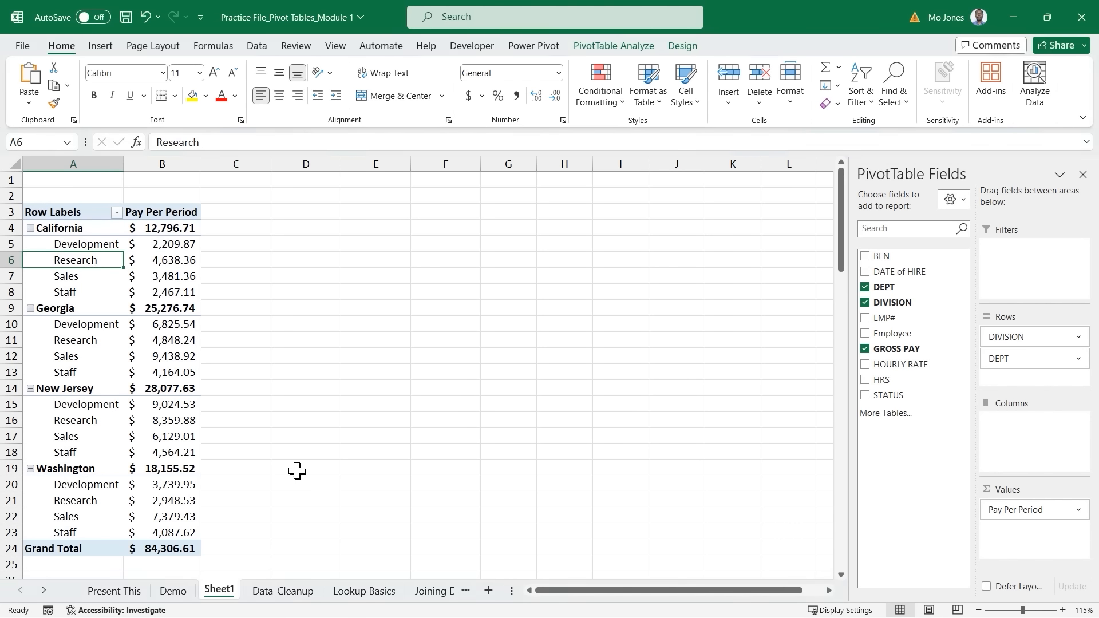
Step: Collapse the entire DIVISION field so that only the division totals are listed
right_click(35, 312)
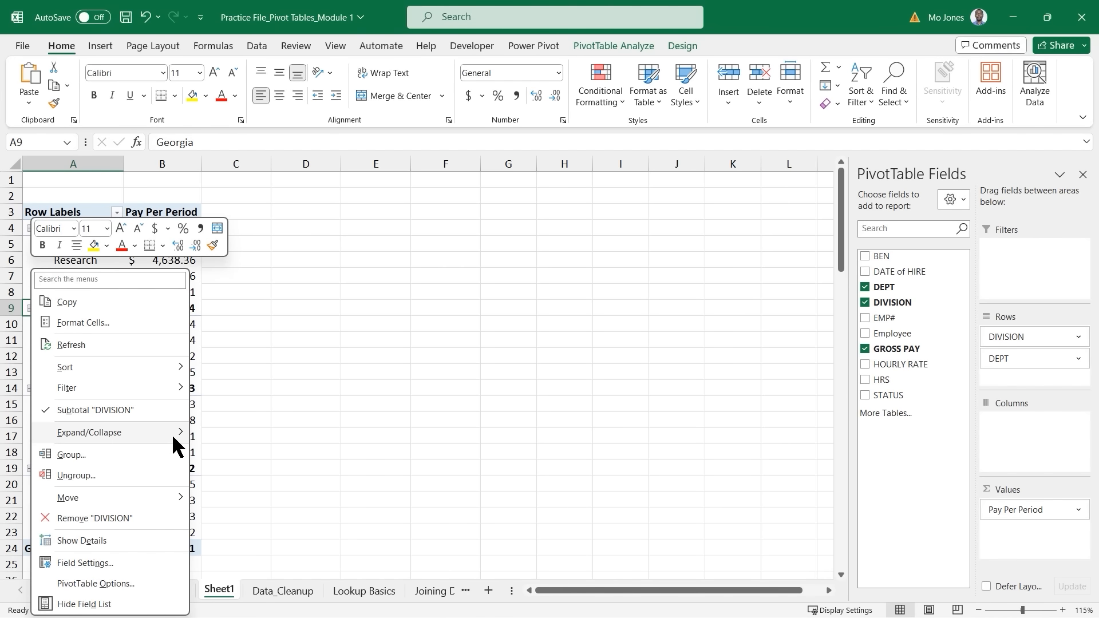
mouse_move(172, 445)
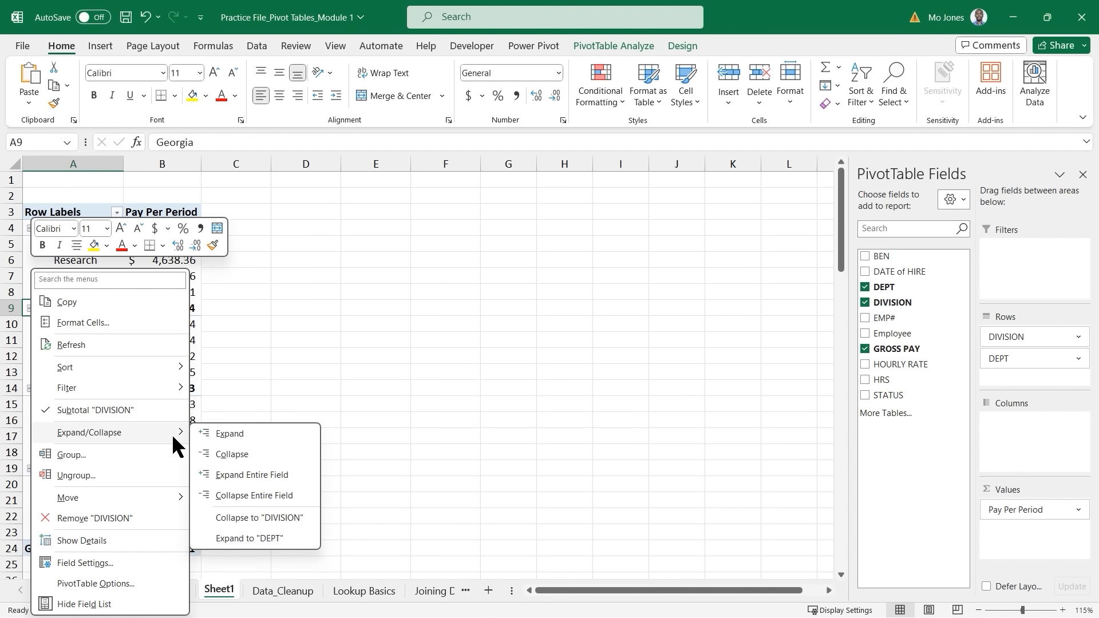
left_click(259, 494)
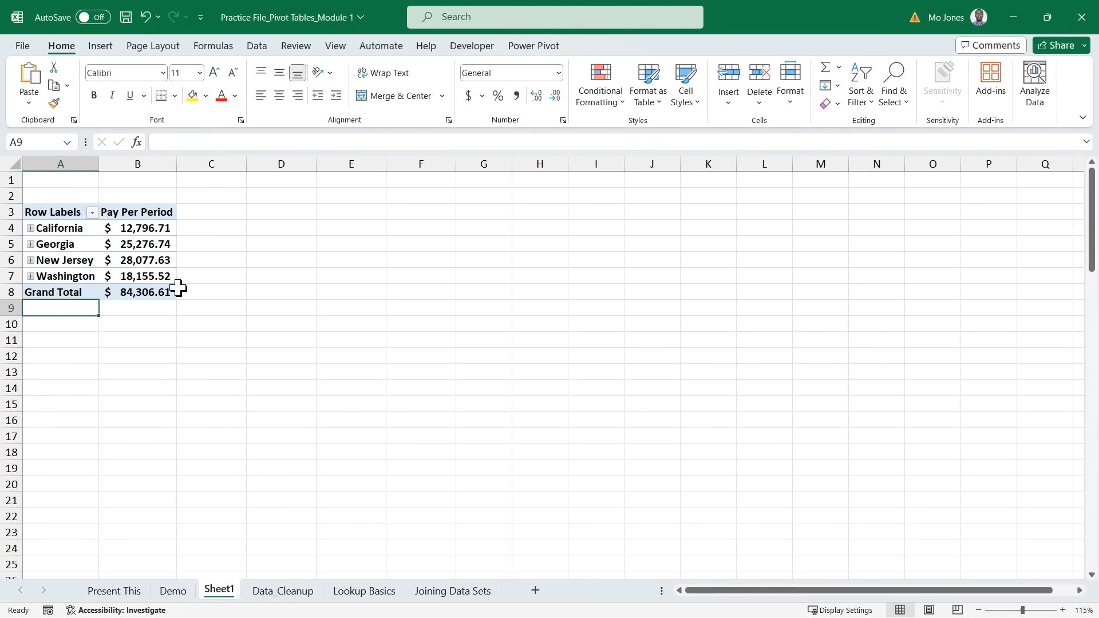
left_click(133, 240)
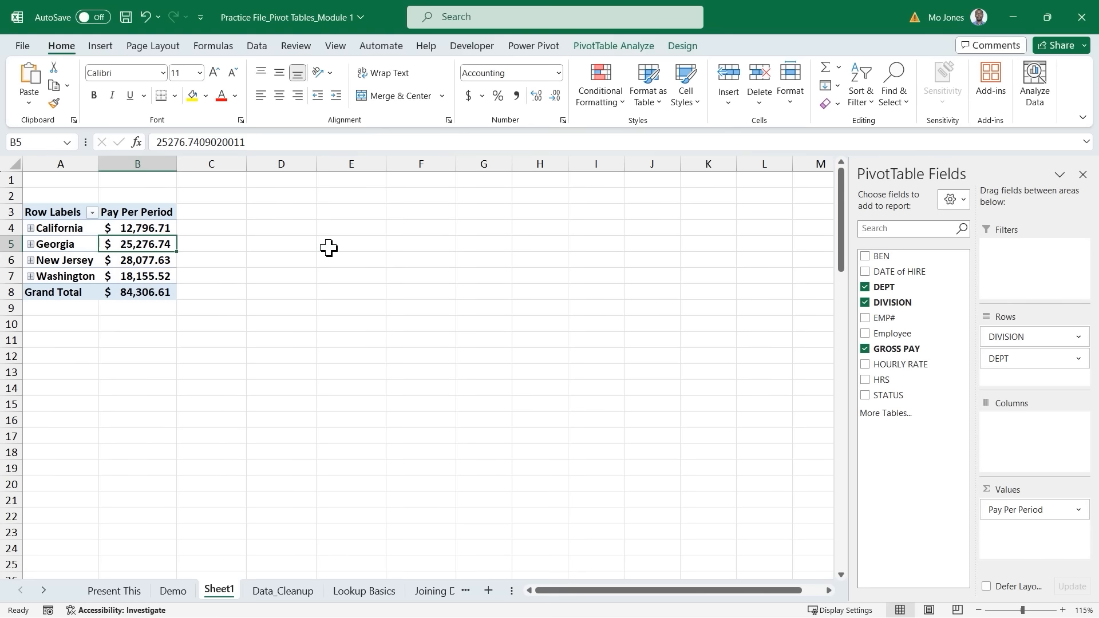
left_click(351, 244)
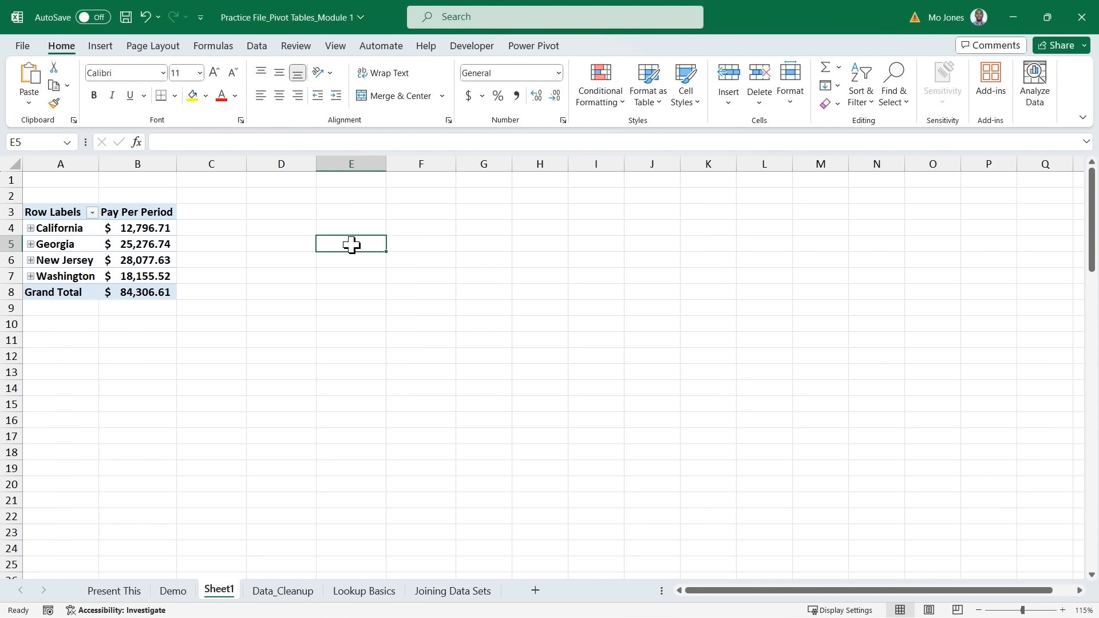
Step: Move DEPT from Rows back to Columns, leaving DIVISION alone in Rows
mouse_move(956, 228)
left_mouse_down()
mouse_move(1007, 239)
mouse_move(983, 341)
left_mouse_up()
left_click_drag(988, 381, 987, 385)
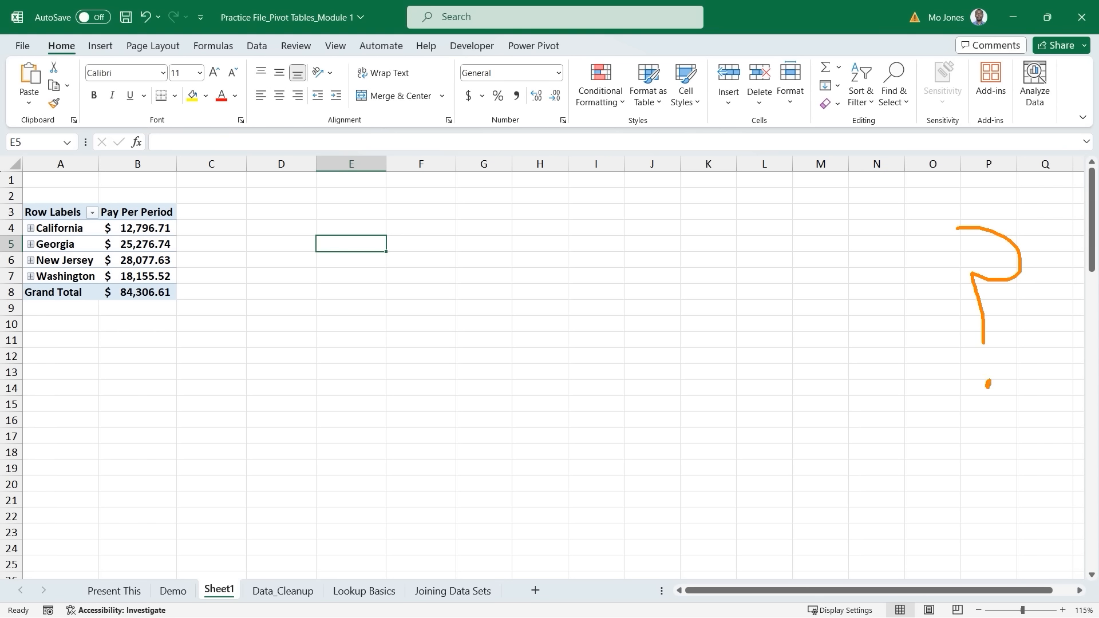
left_click_drag(581, 40, 619, 45)
key("Escape")
left_click(137, 229)
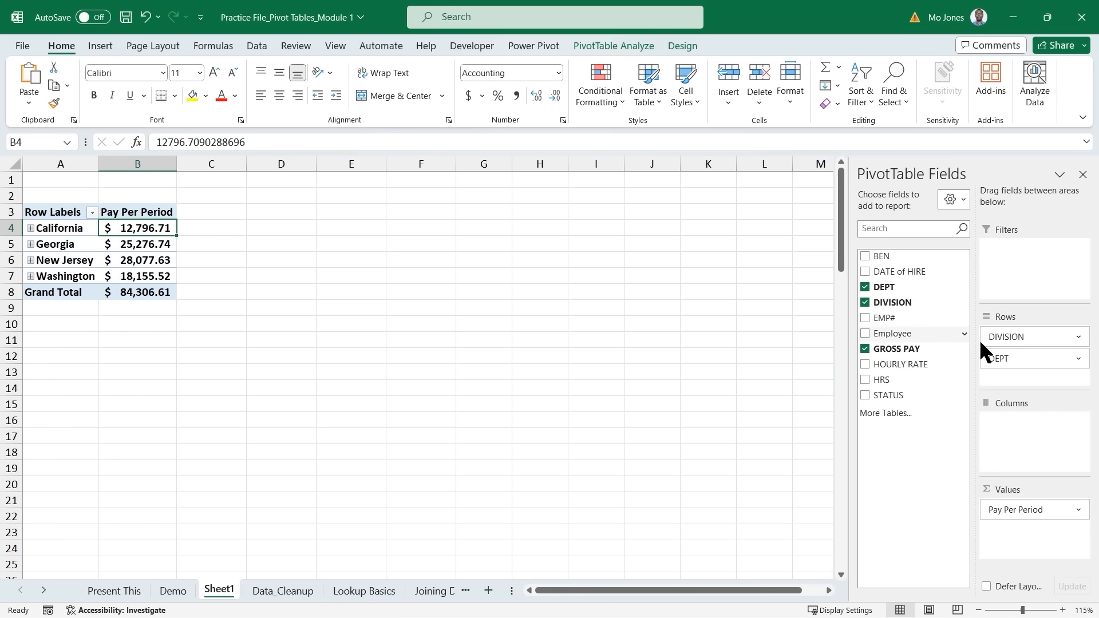
left_click_drag(985, 348, 1033, 424)
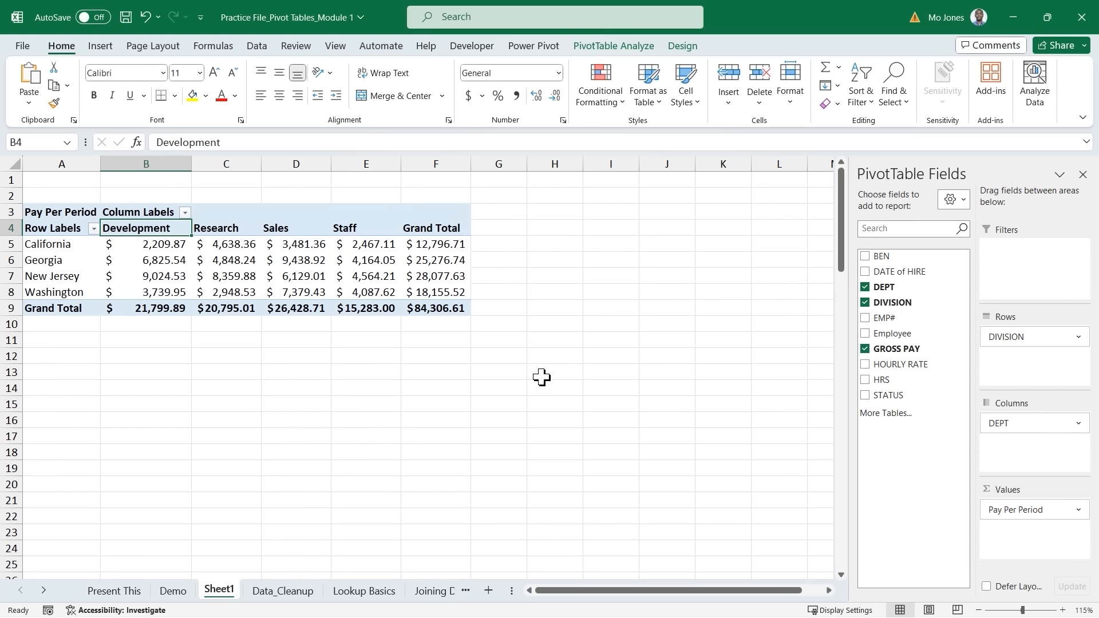
Step: Enter the heading Filter in cell I3, beside the pivot table
left_click(612, 213)
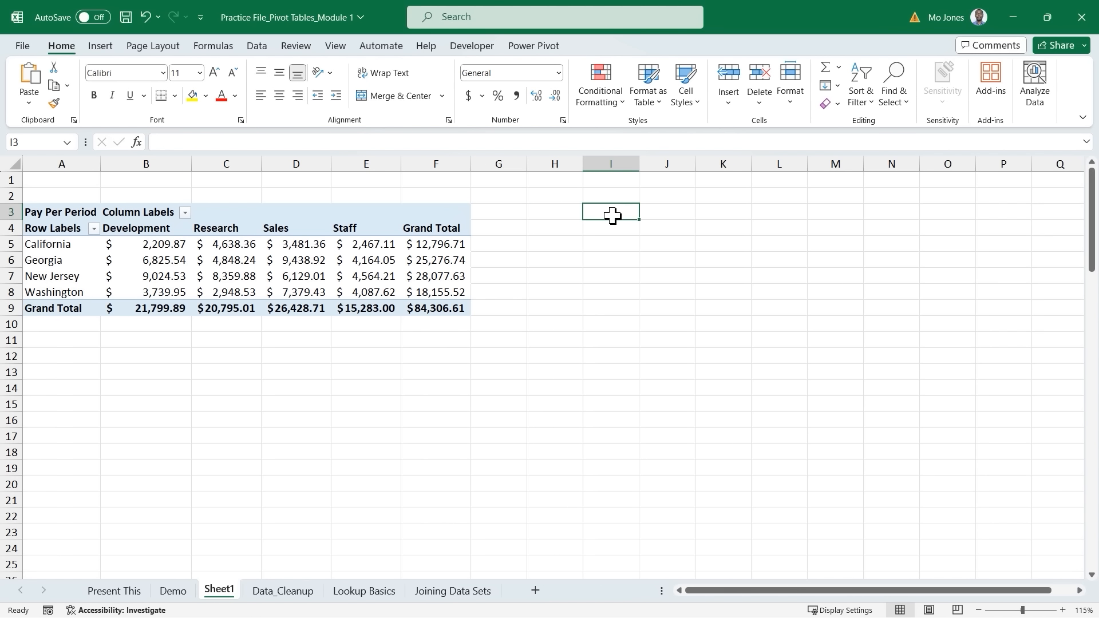
type("Fi")
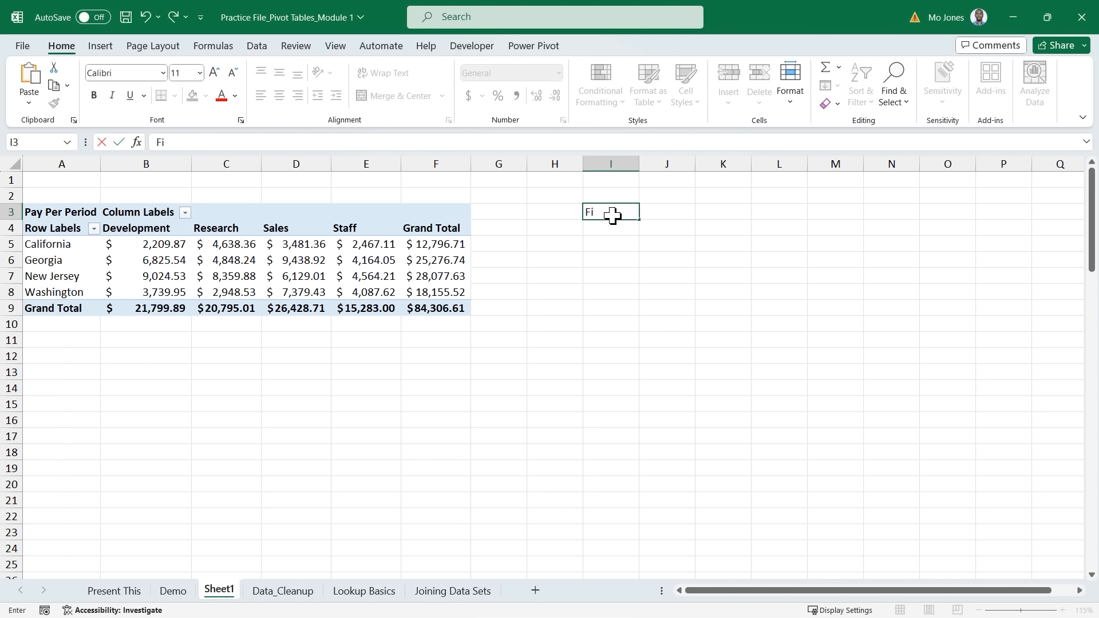
type("lter")
left_click(442, 260)
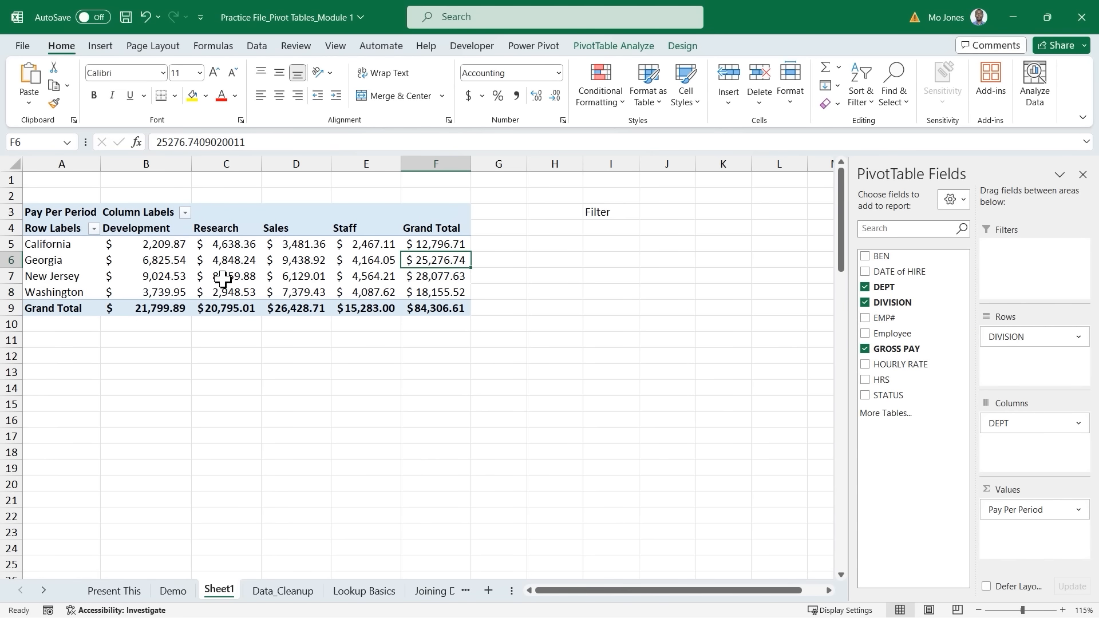
Step: Filter the DIVISION row labels to California and Washington by excluding Georgia and New Jersey
left_click(94, 228)
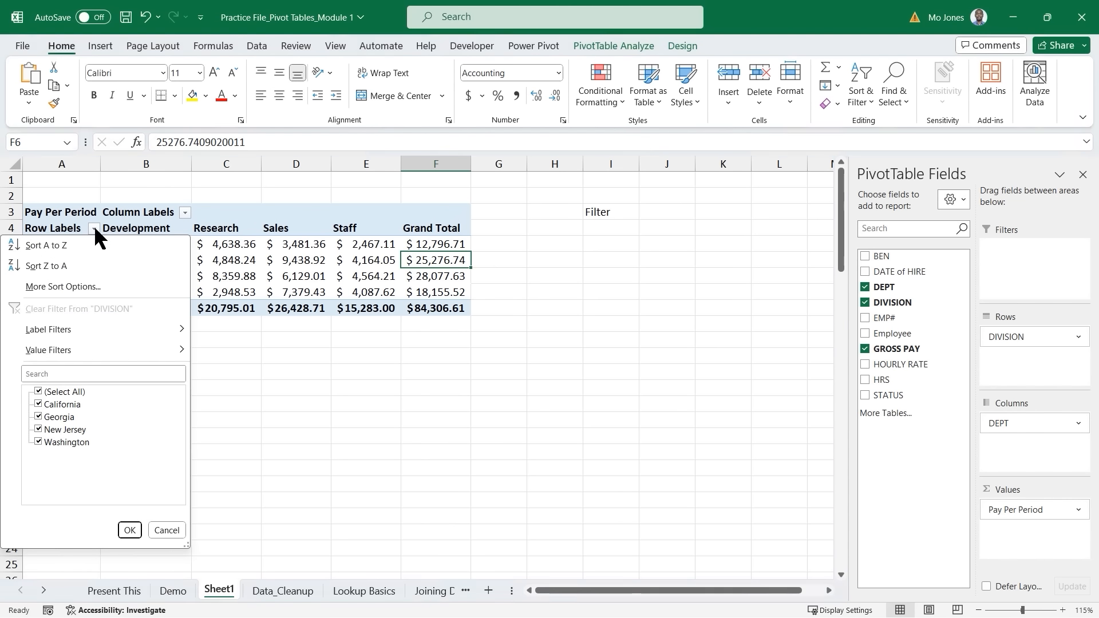
left_click(39, 417)
left_click(38, 429)
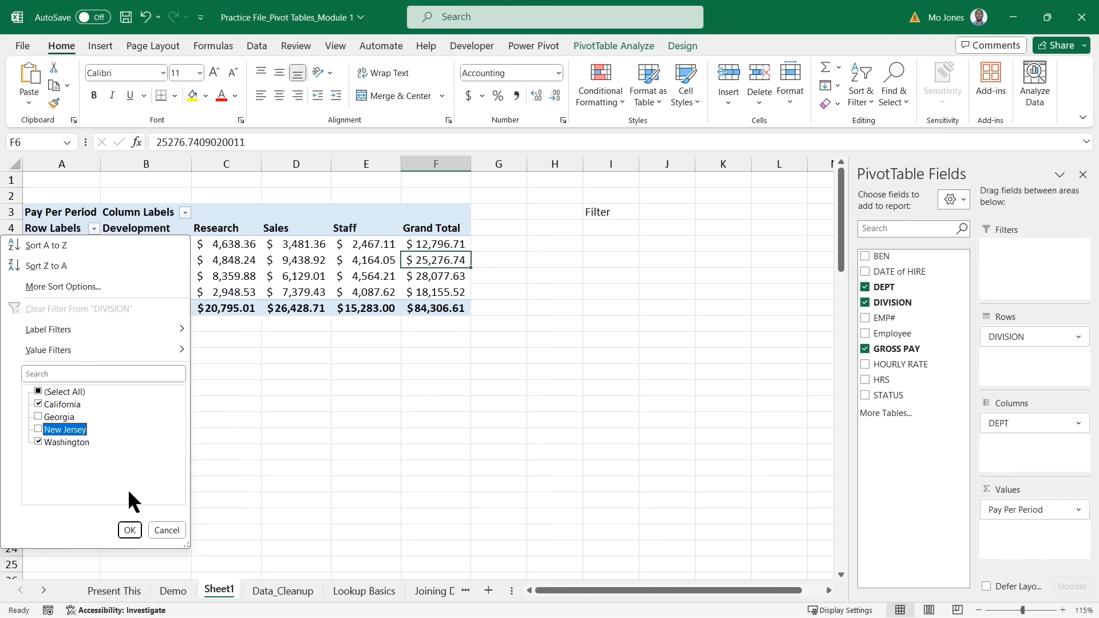
left_click(129, 530)
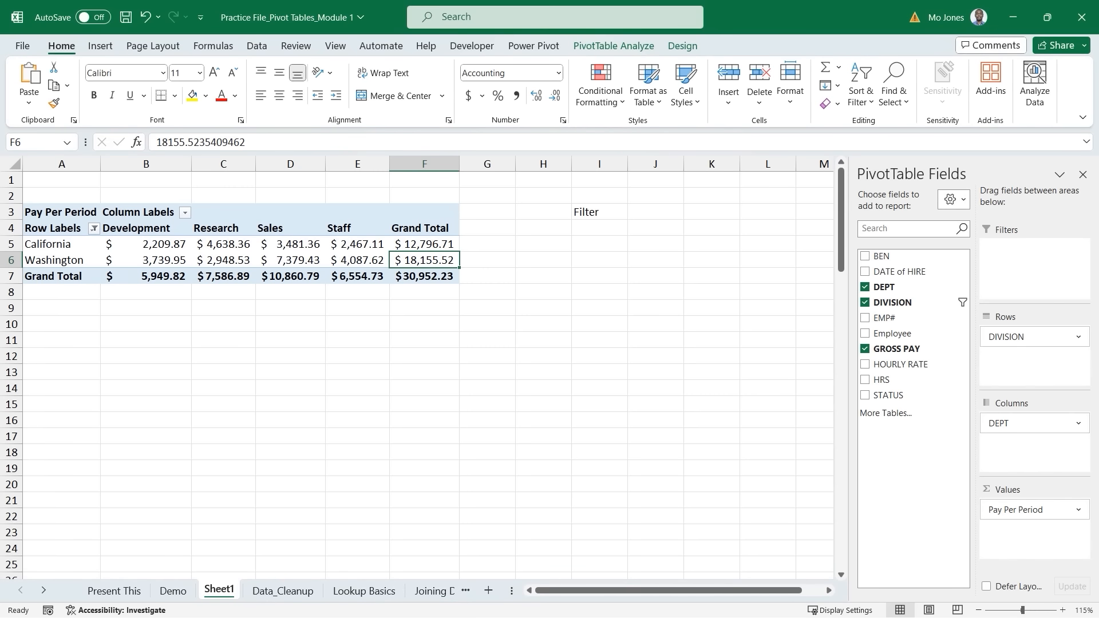
Step: Examine the pay per period of California and Washington across the Development, Research, Sales and Staff departments and the grand totals
left_click(430, 277)
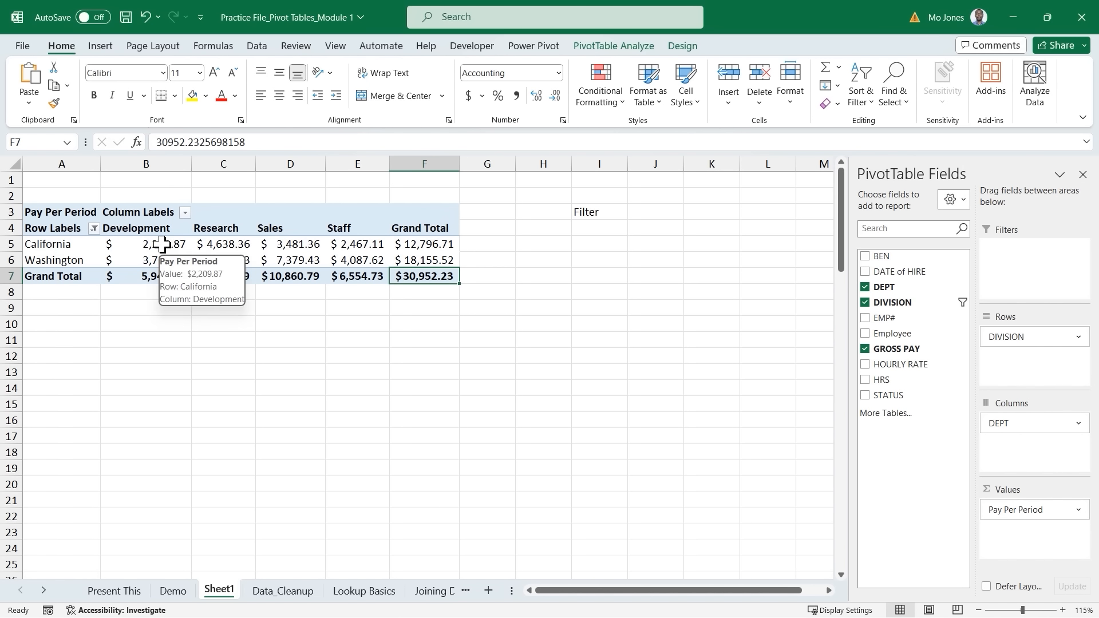
left_click_drag(153, 245, 420, 273)
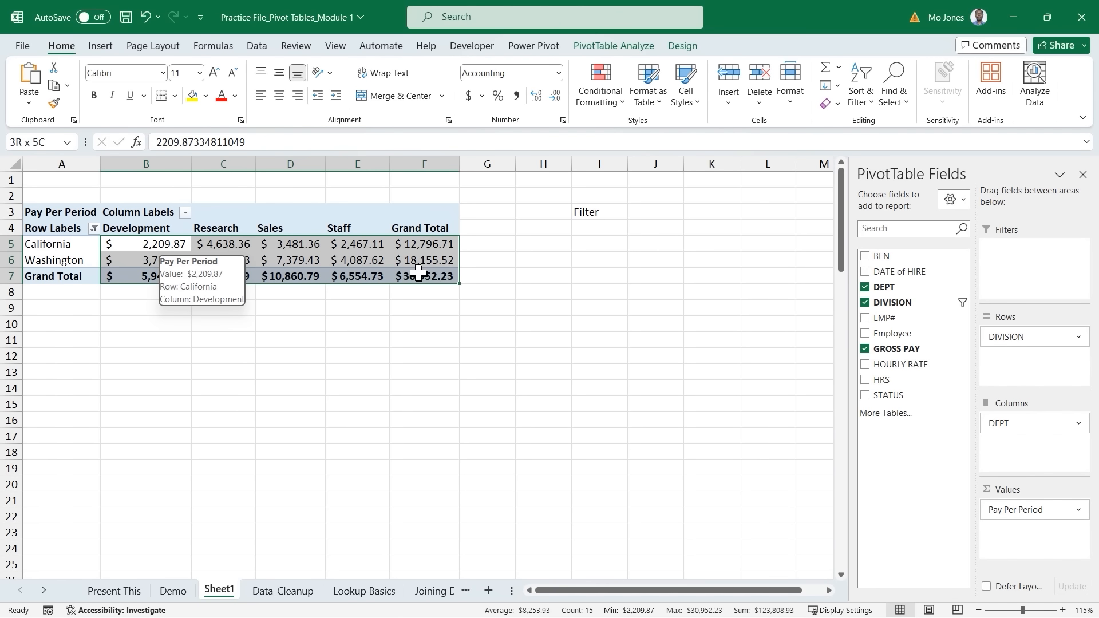
left_click_drag(418, 273, 419, 274)
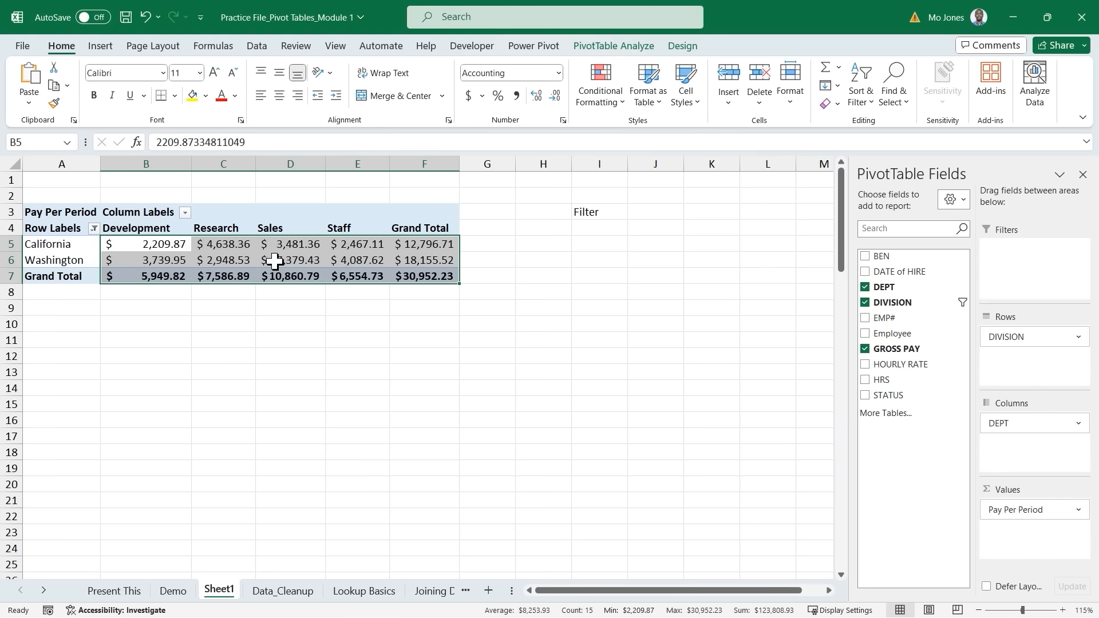
mouse_move(273, 259)
mouse_move(167, 250)
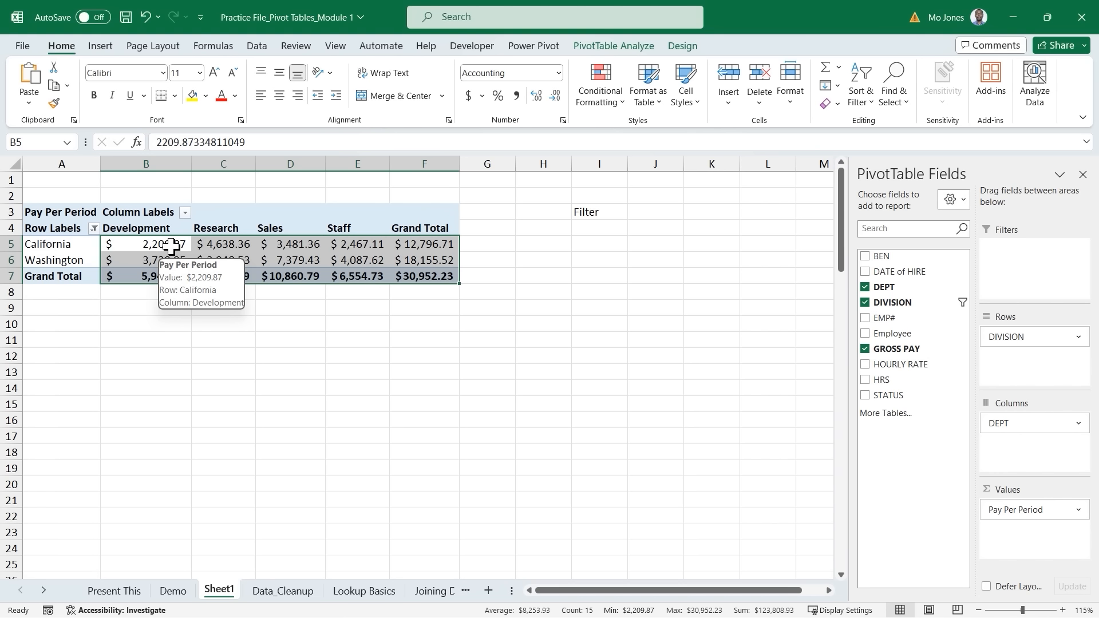
left_click(171, 246)
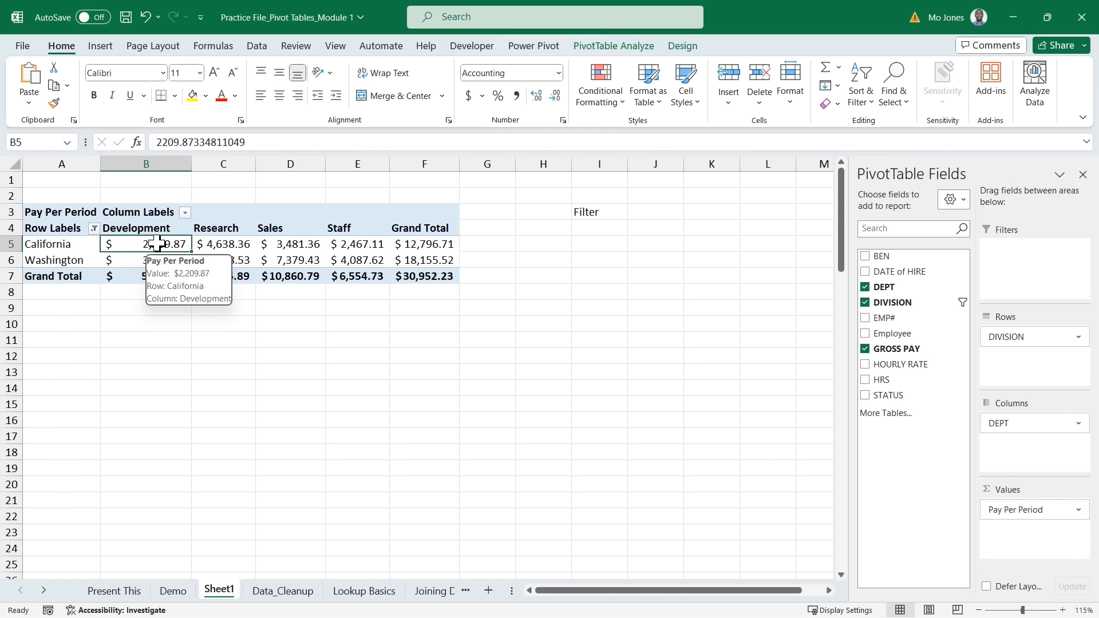
left_click(238, 247)
left_click(289, 245)
left_click(360, 262)
left_click(402, 246)
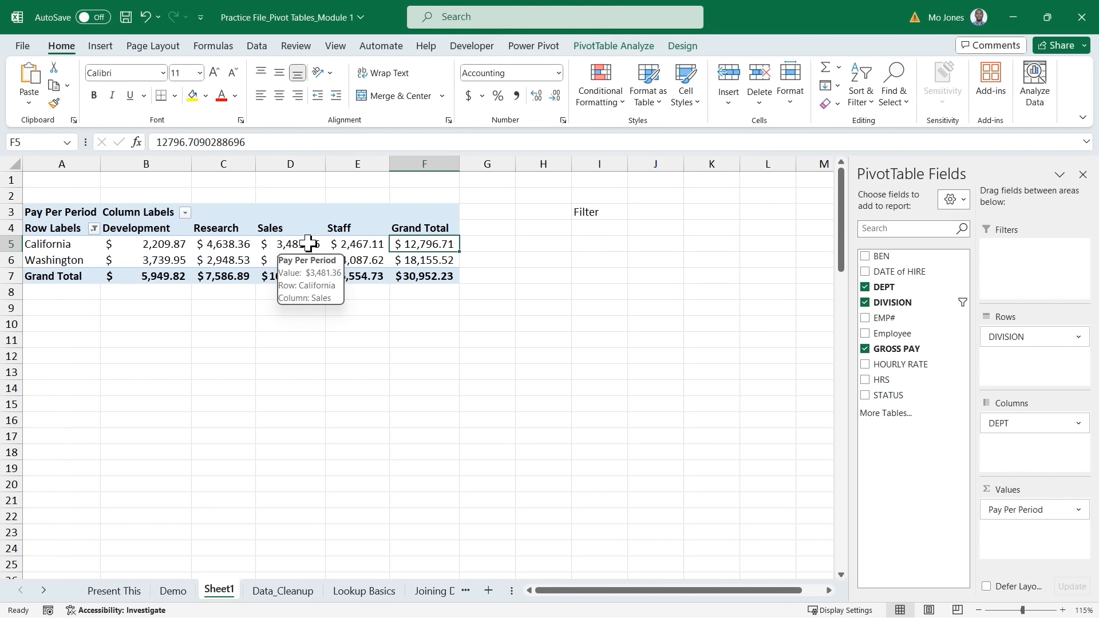
left_click_drag(150, 245, 419, 272)
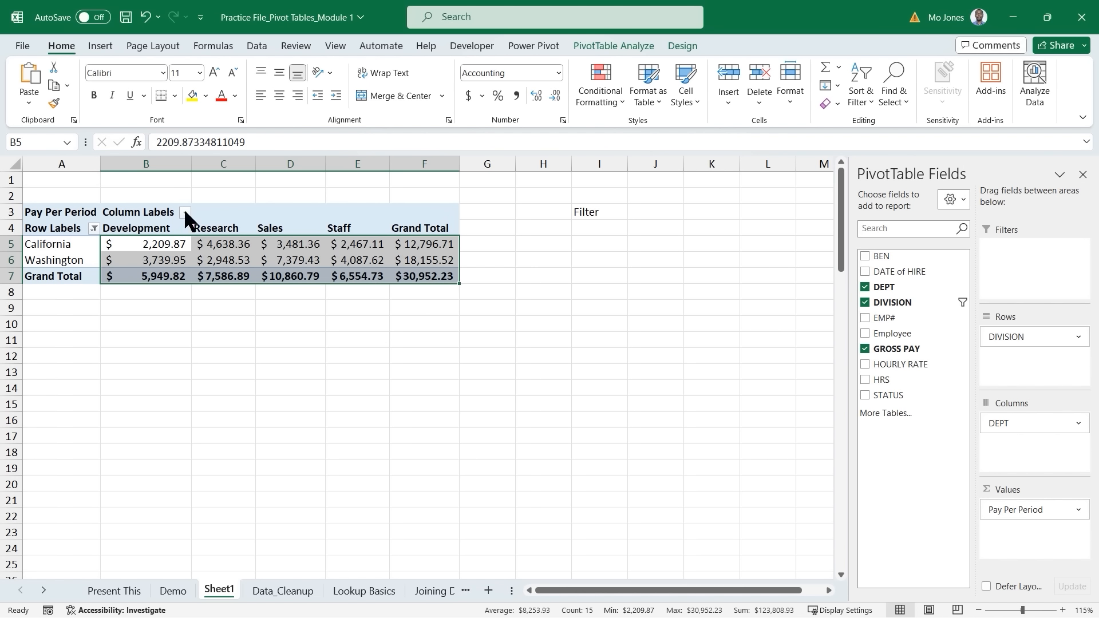
Step: Filter the DEPT column labels to Research and Sales, excluding Development and Staff, and check both divisions' pay
left_click(216, 221)
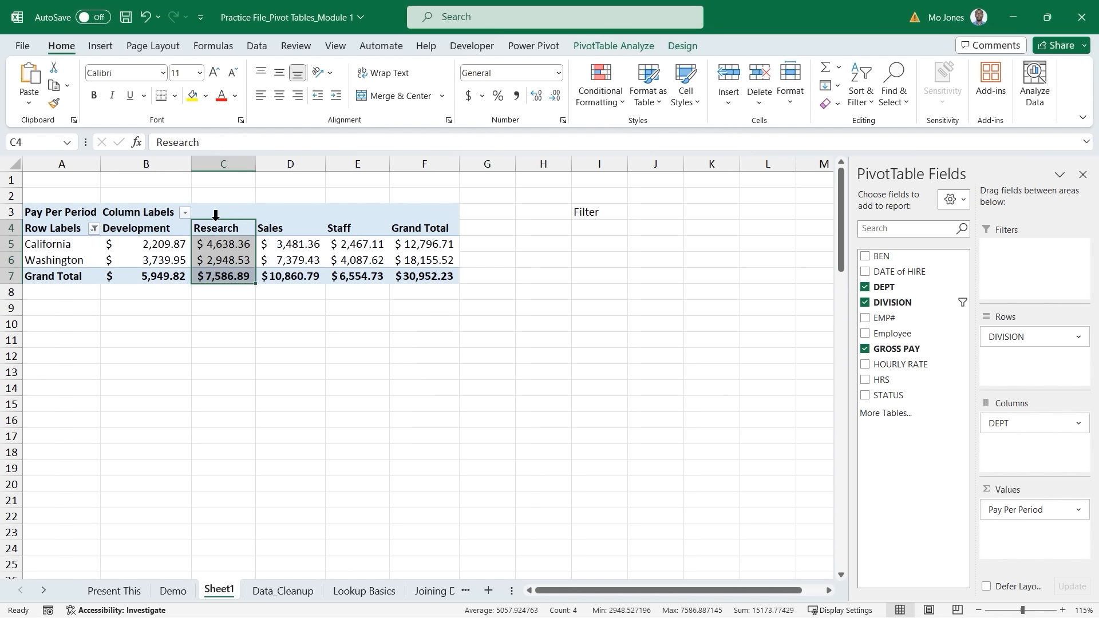
left_click(185, 213)
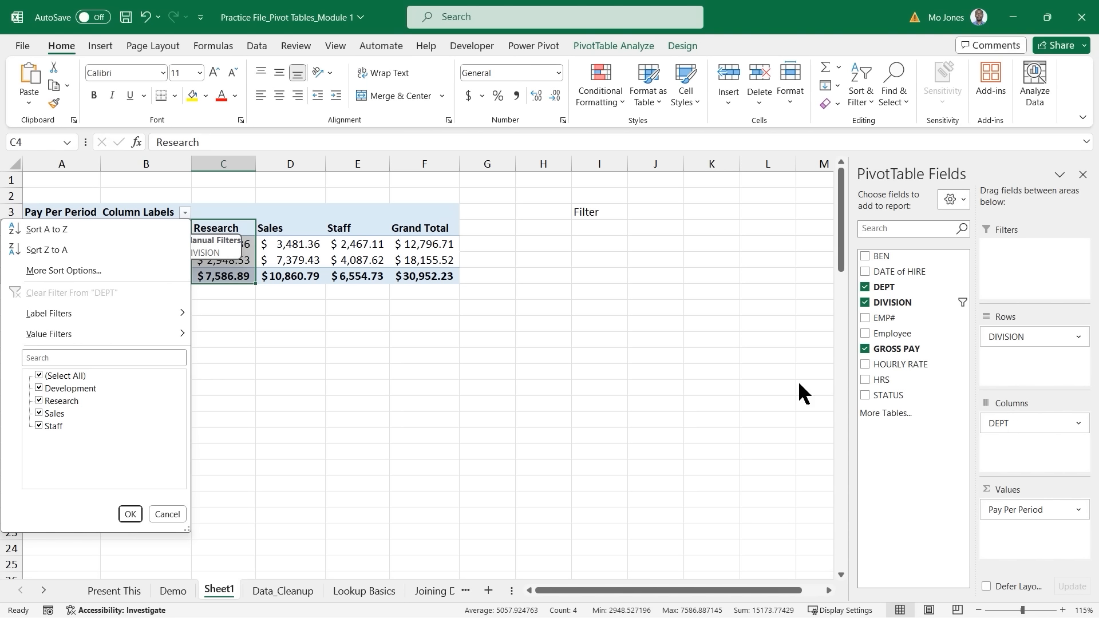
left_click(39, 389)
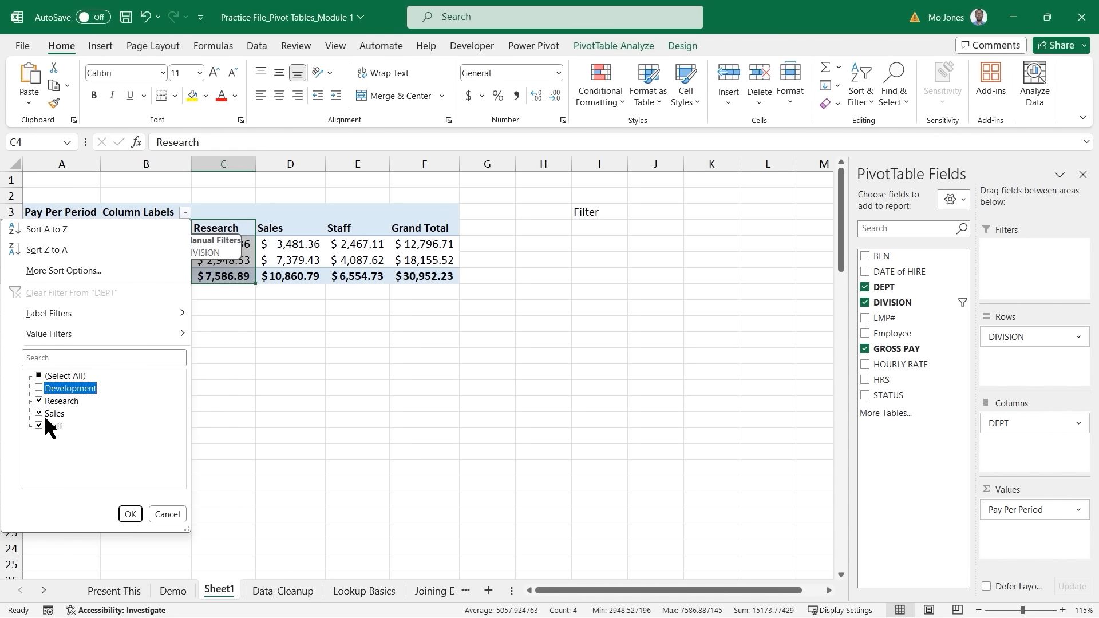
left_click(38, 425)
left_click(131, 514)
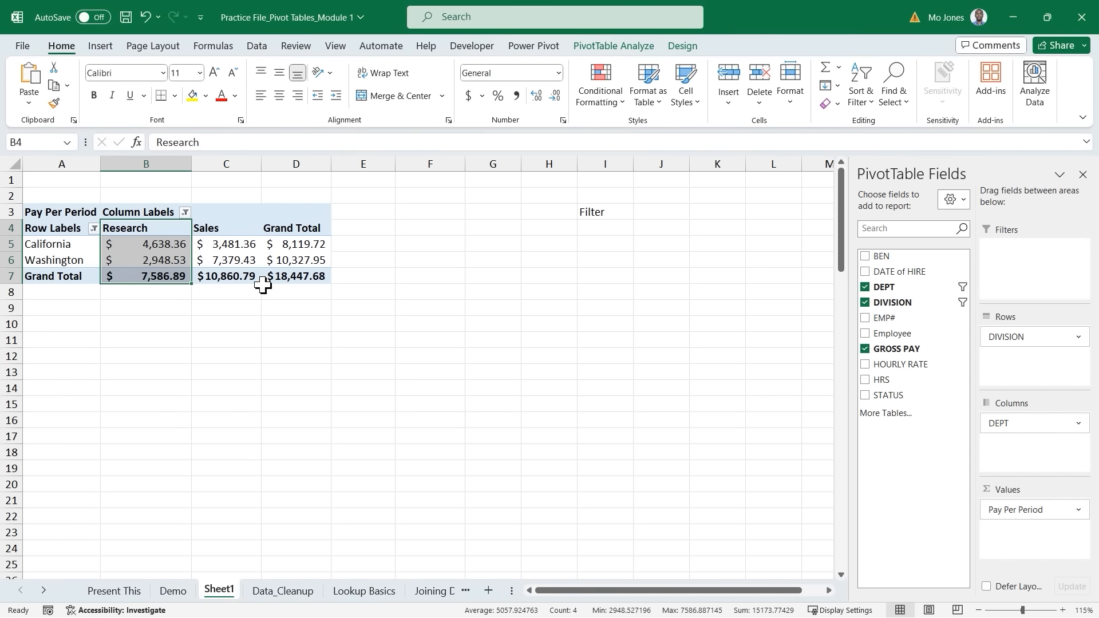
mouse_move(245, 260)
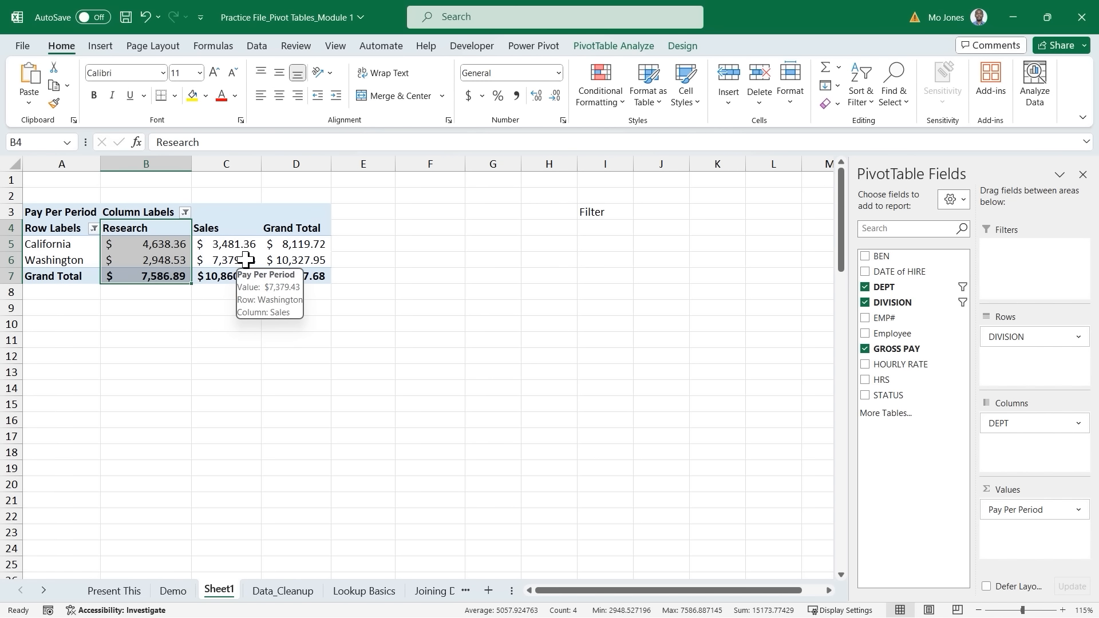
left_click(152, 234)
left_click(221, 231)
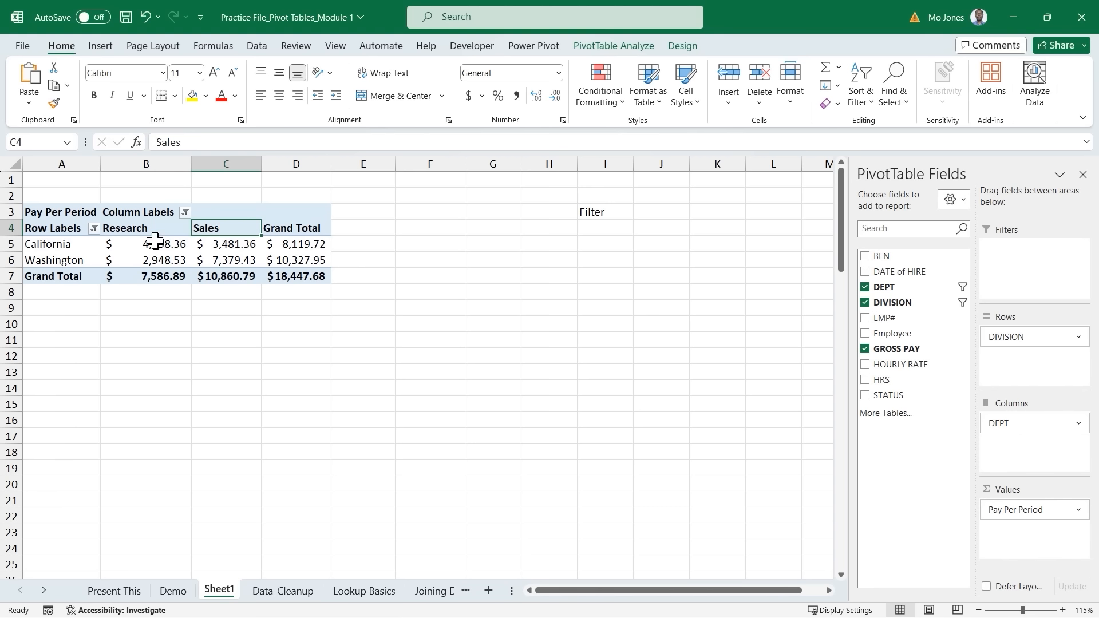
mouse_move(75, 252)
mouse_move(293, 260)
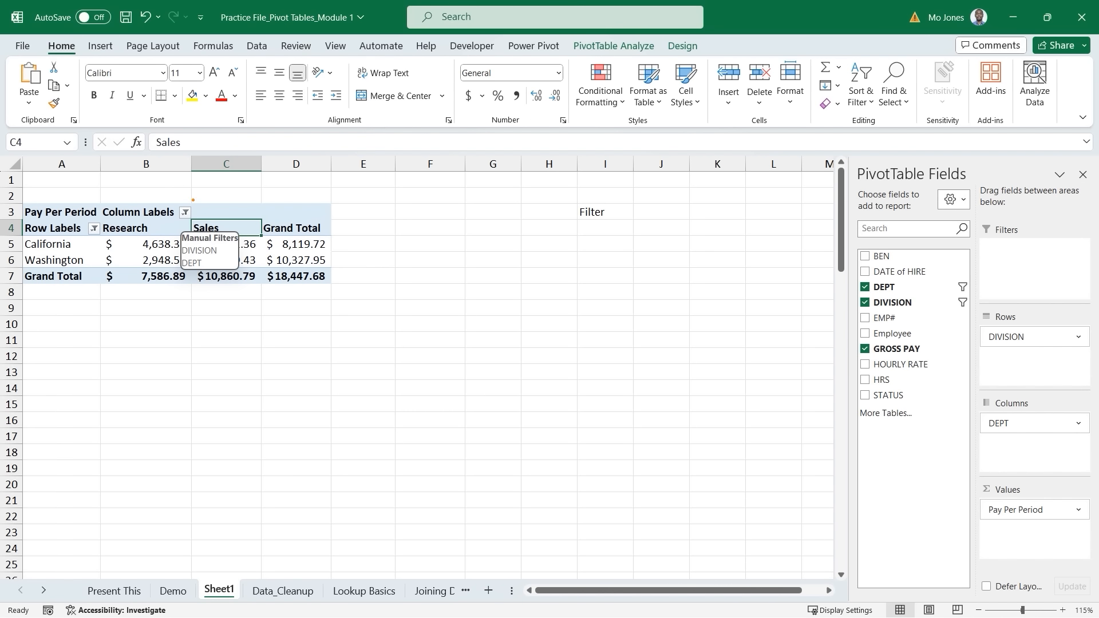
mouse_move(192, 200)
left_mouse_down()
mouse_move(177, 218)
mouse_move(190, 200)
left_mouse_up()
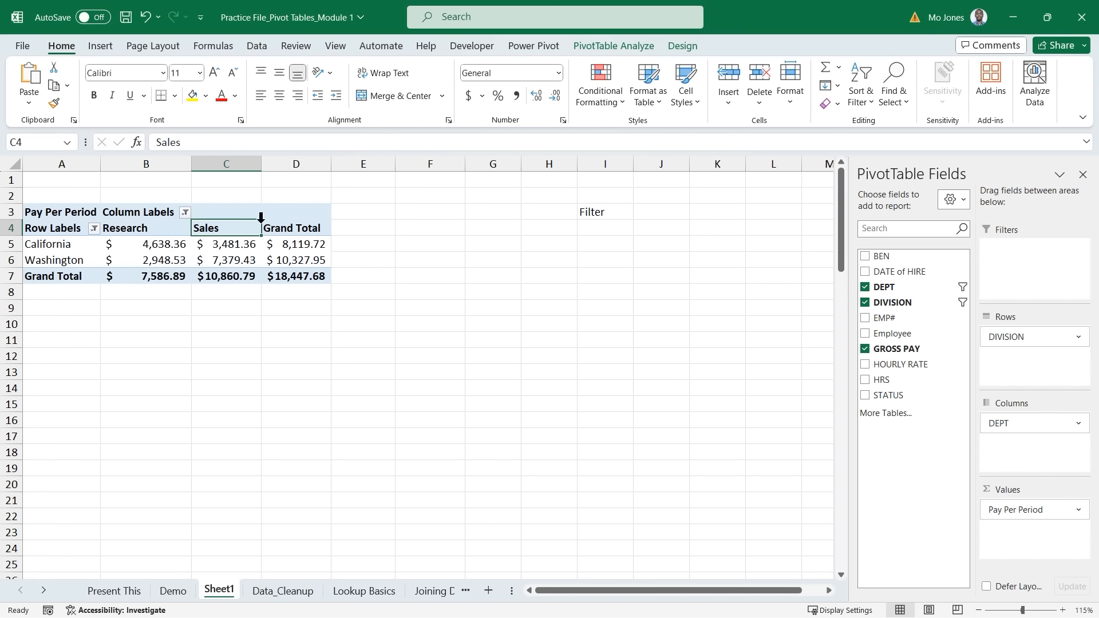
Step: Clear the filters from DEPT and DIVISION so every department and division is listed again
left_click(185, 212)
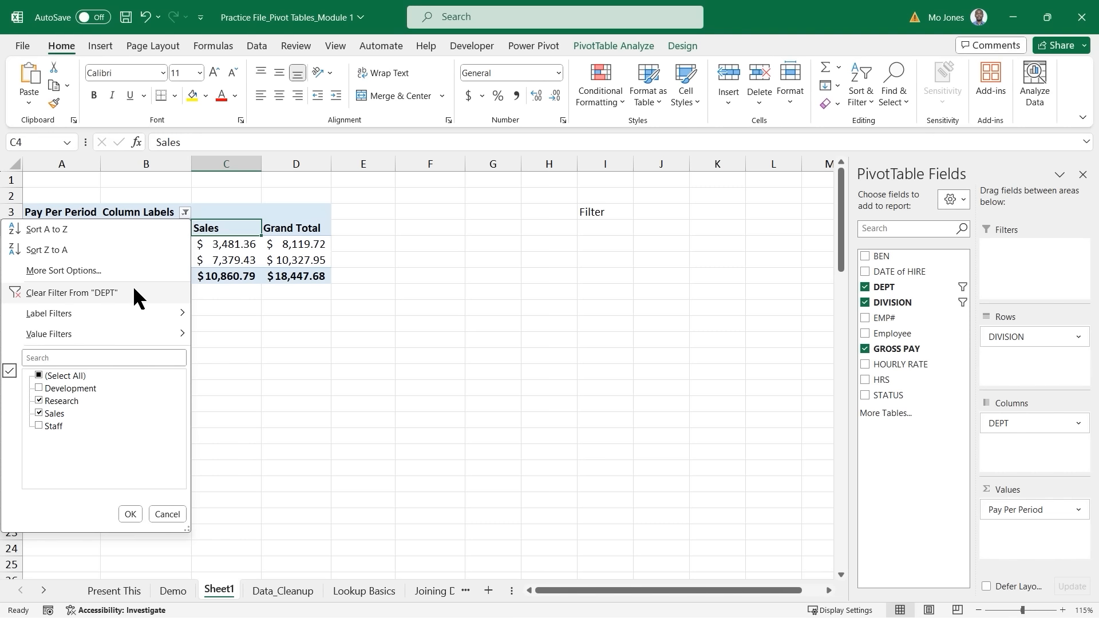
left_click(102, 292)
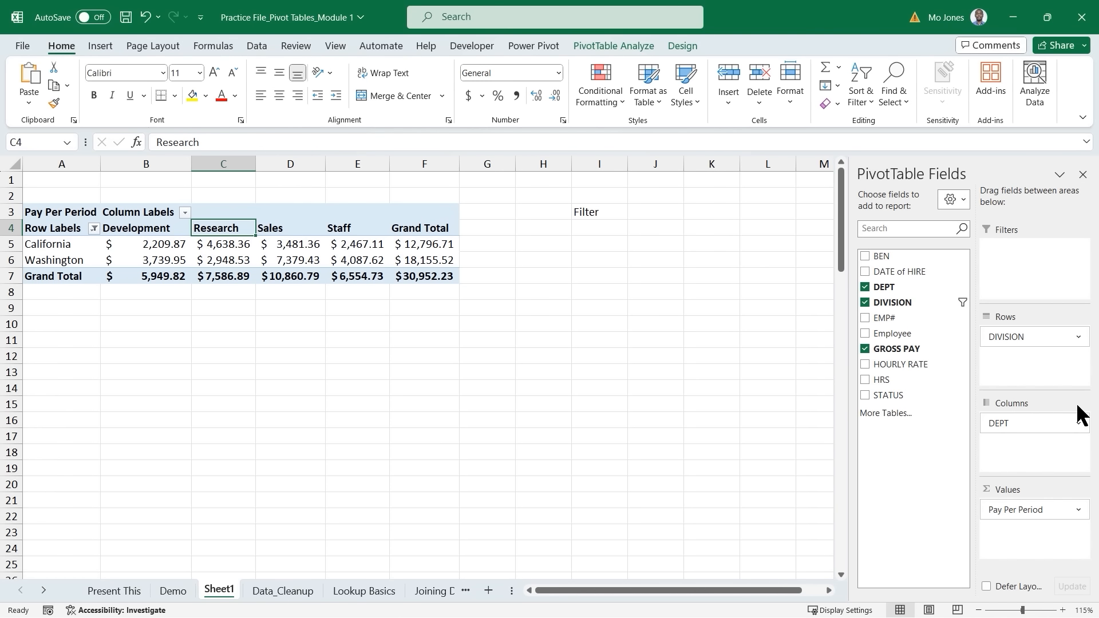
left_click(963, 301)
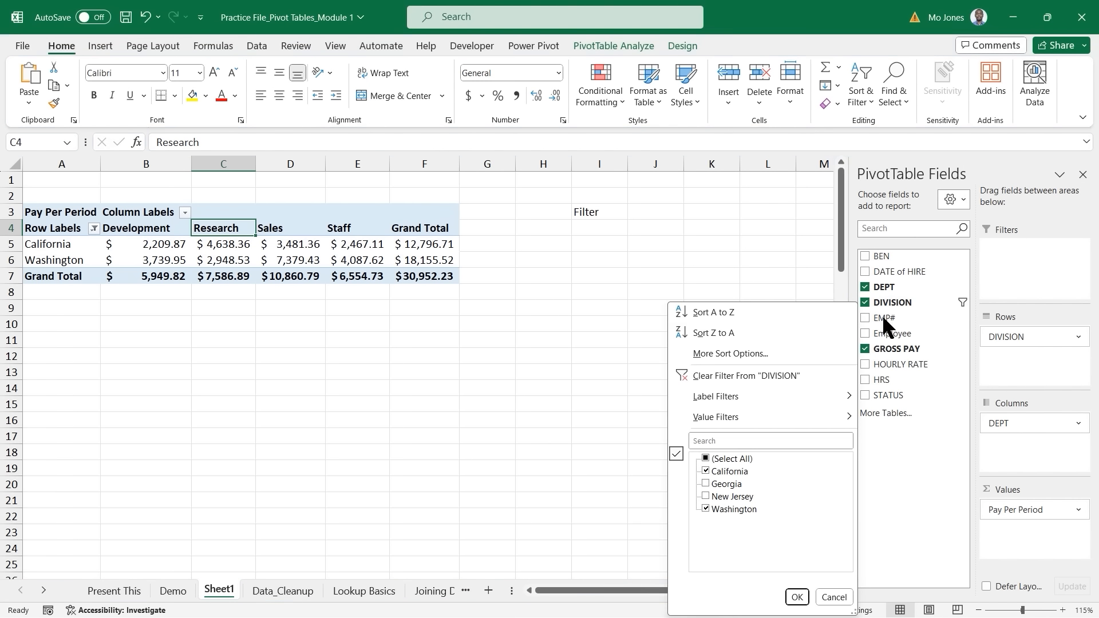
left_click(736, 375)
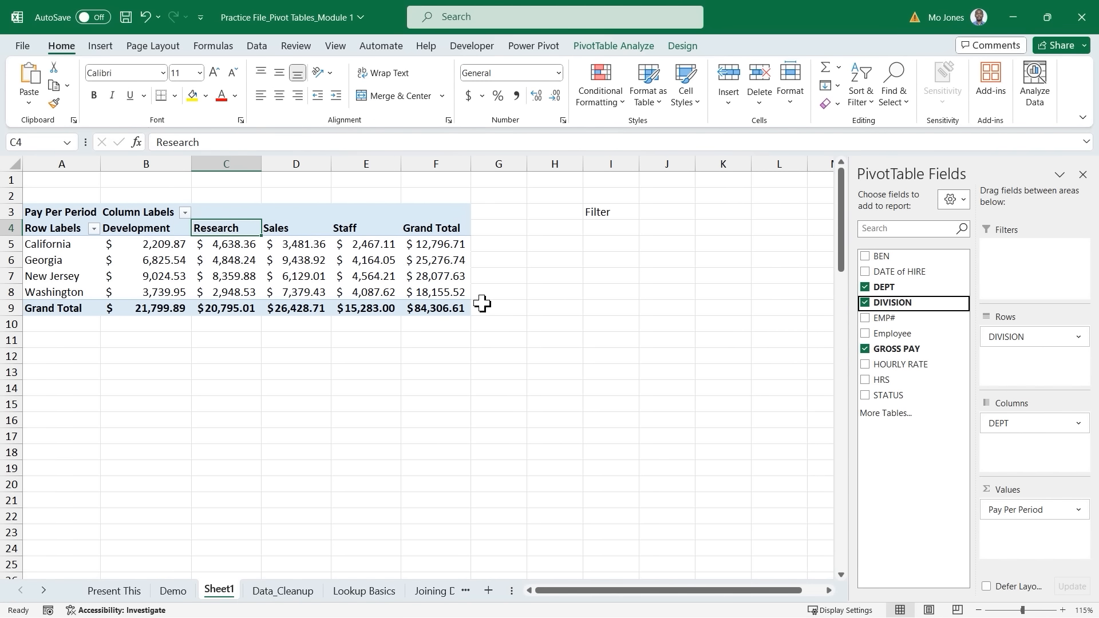
mouse_move(422, 290)
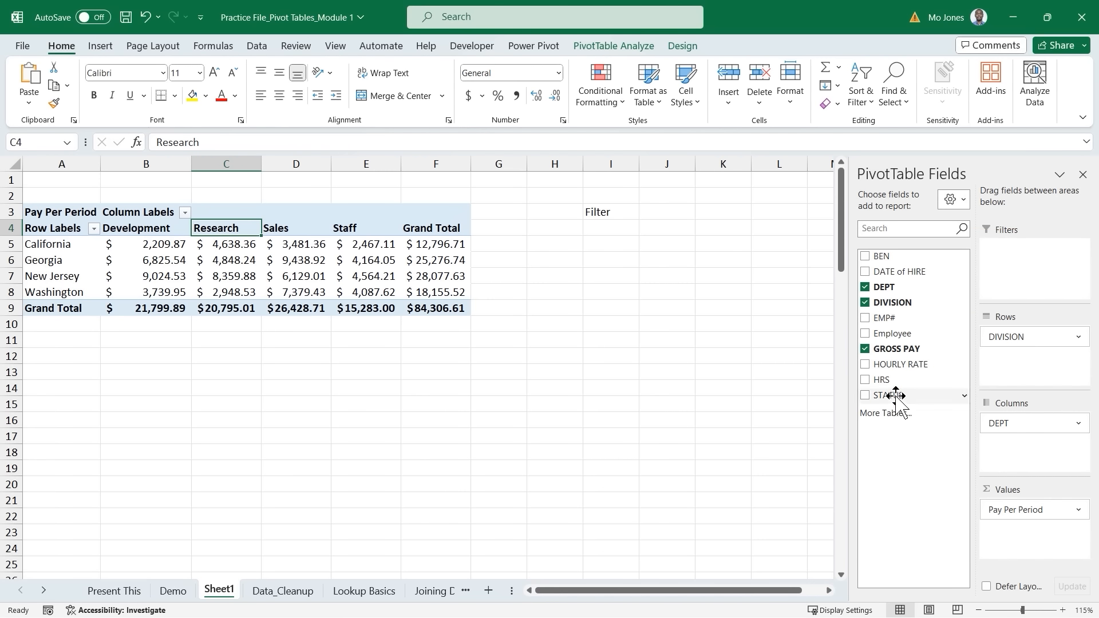
Step: Add the STATUS field as a report filter above the pivot table and view its available values
mouse_move(898, 394)
left_mouse_down()
mouse_move(941, 377)
mouse_move(1015, 265)
left_mouse_up()
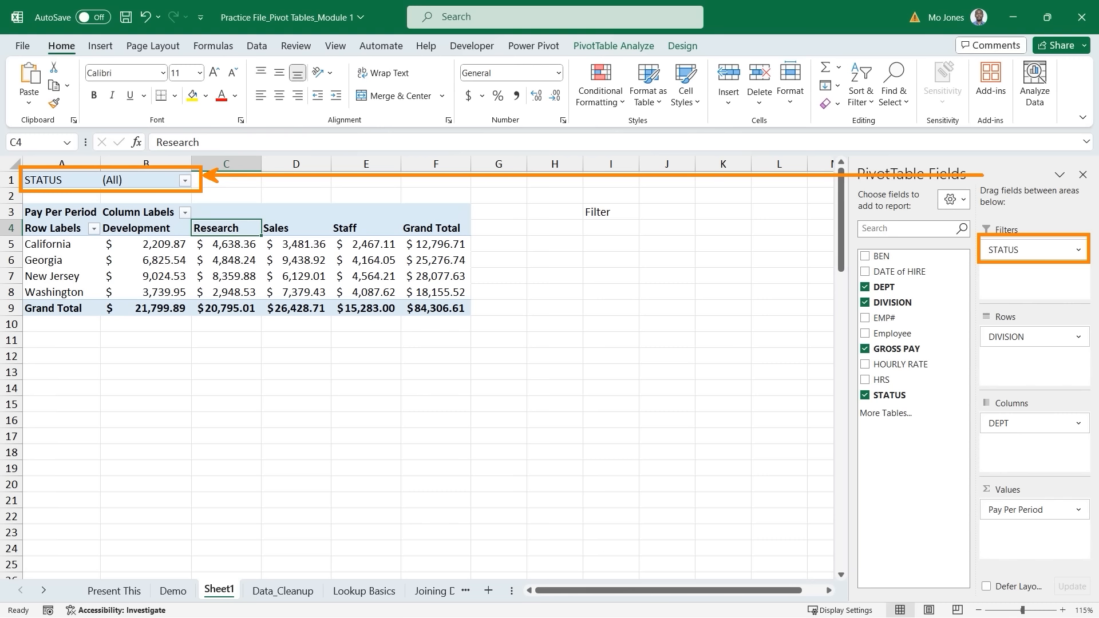
left_click(184, 180)
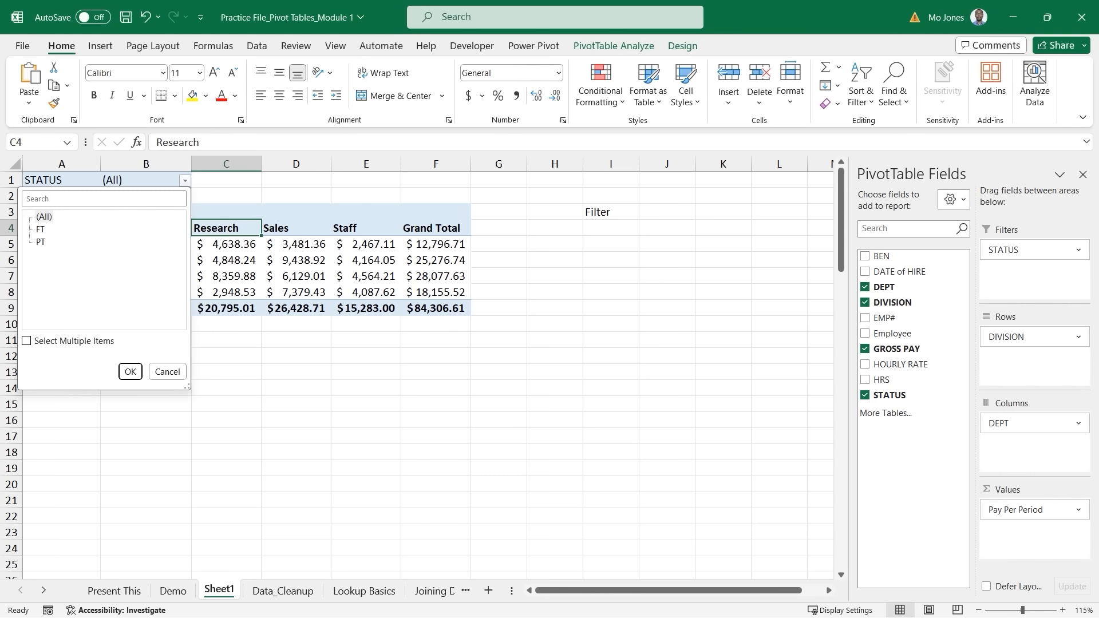
key("Escape")
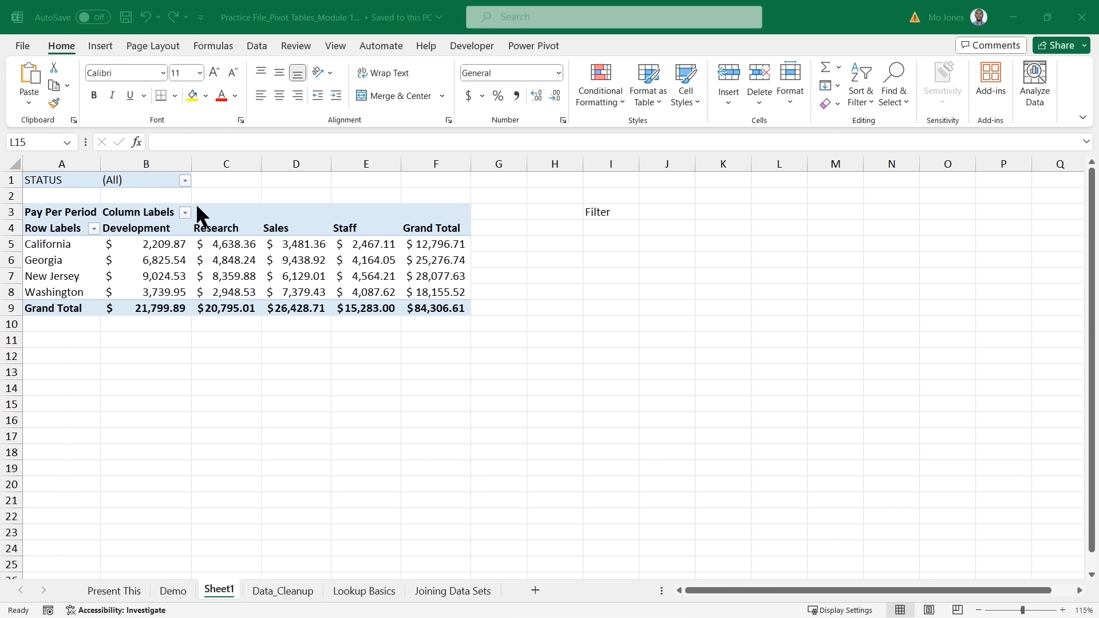
Step: Filter the pivot table by STATUS to show only PT pay
left_click(184, 183)
left_click(184, 181)
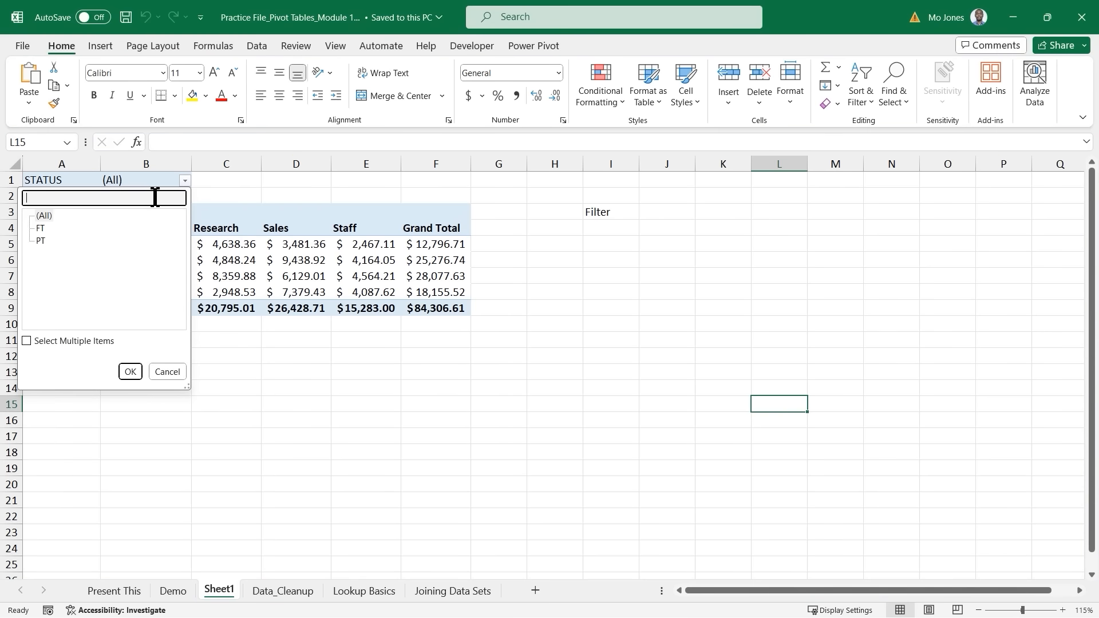
left_click(41, 242)
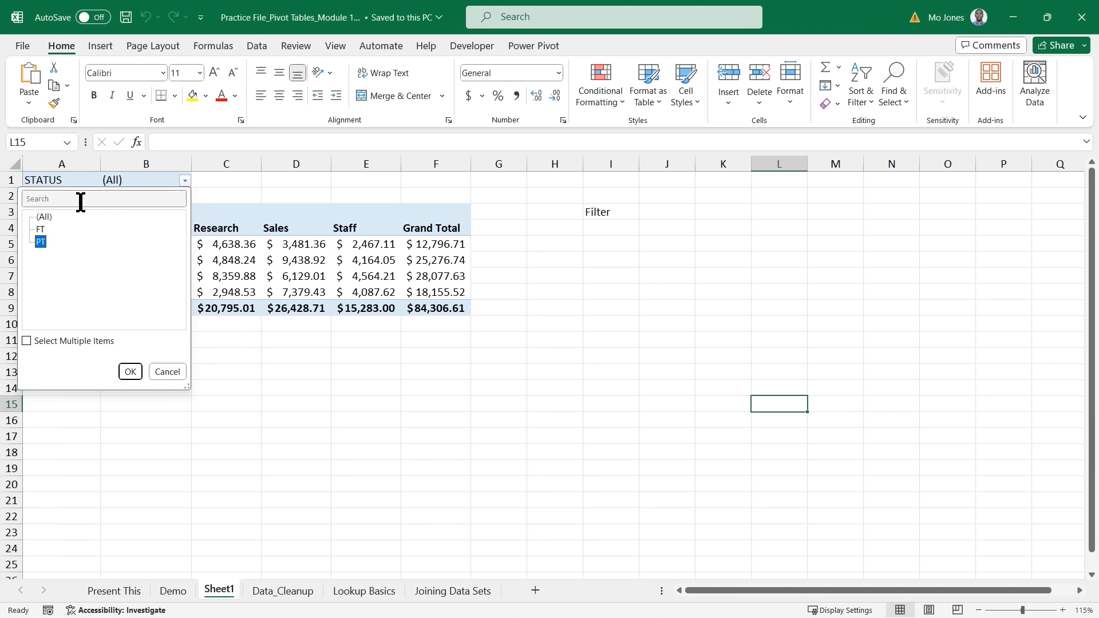
left_click(136, 372)
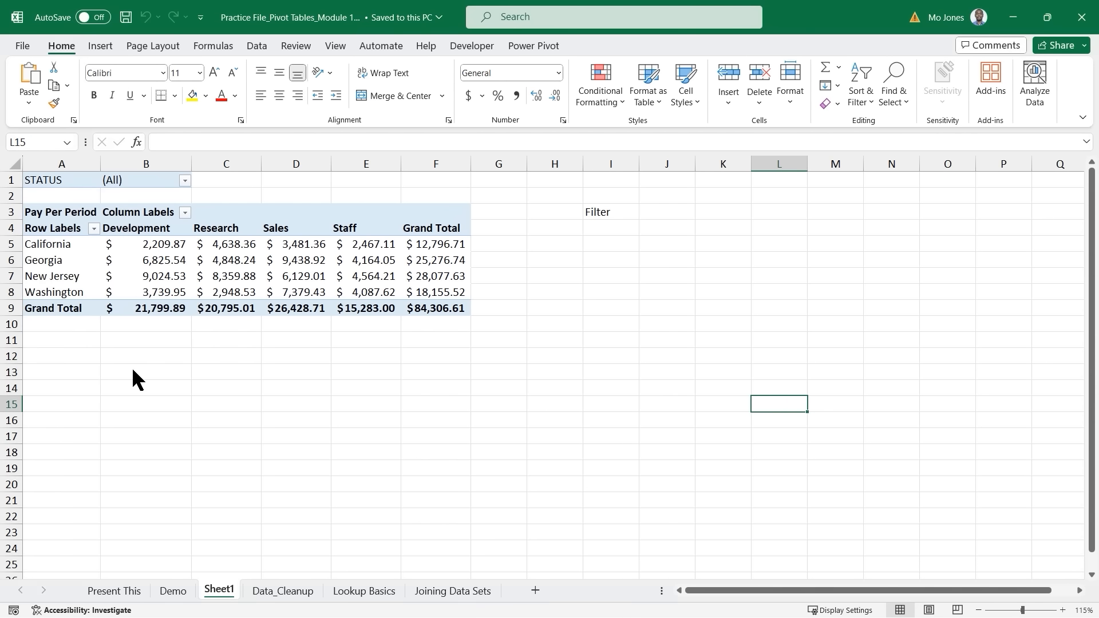
mouse_move(349, 277)
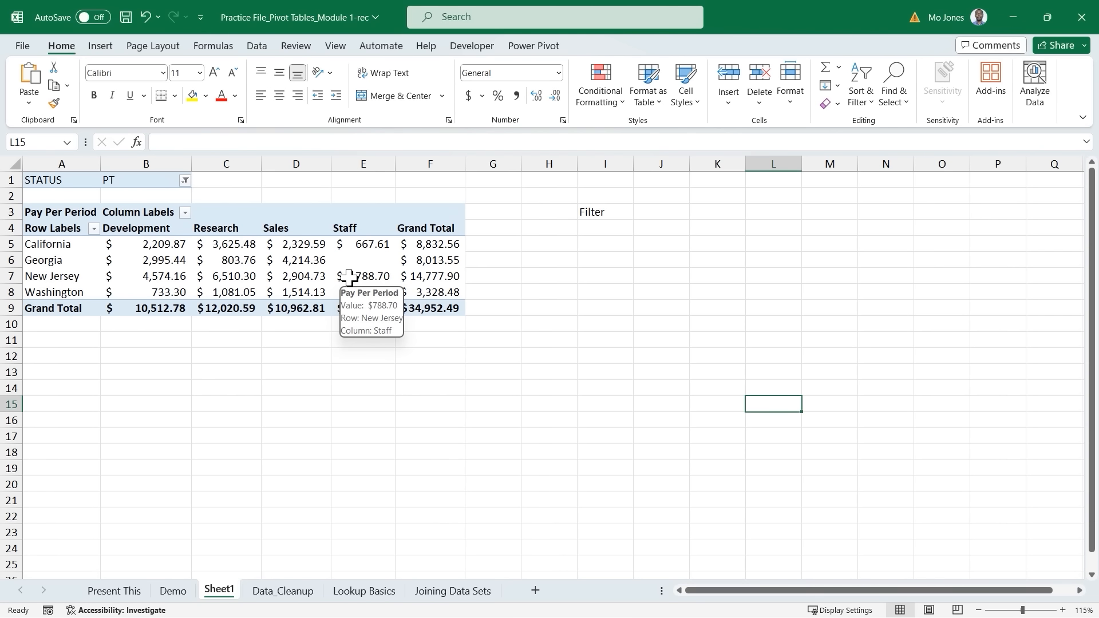
left_click(321, 193)
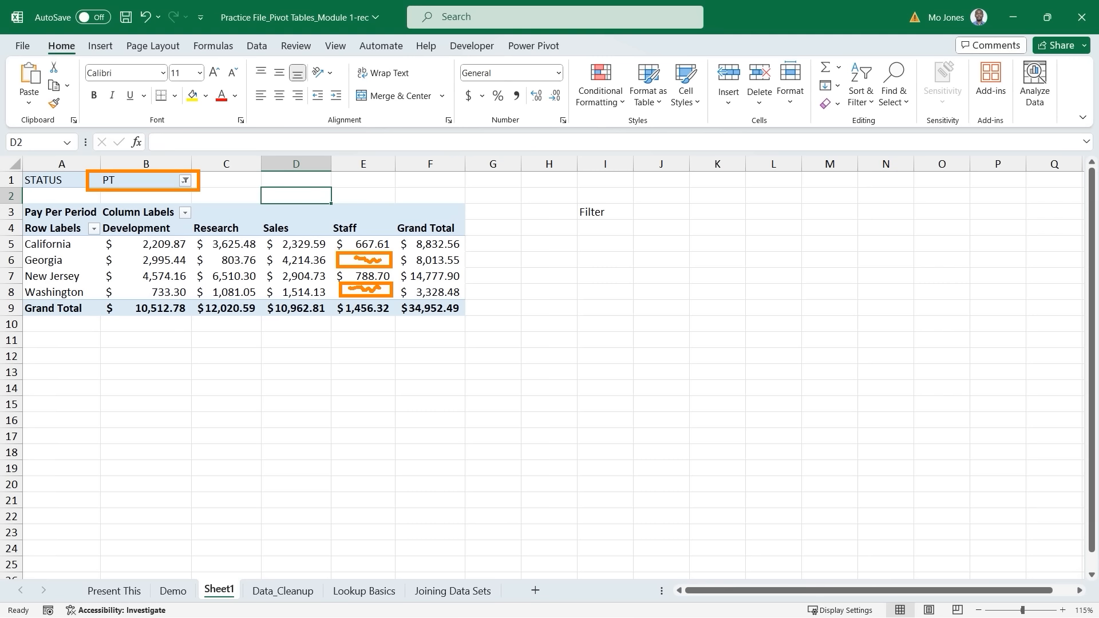
right_click(1069, 291)
left_click(392, 271)
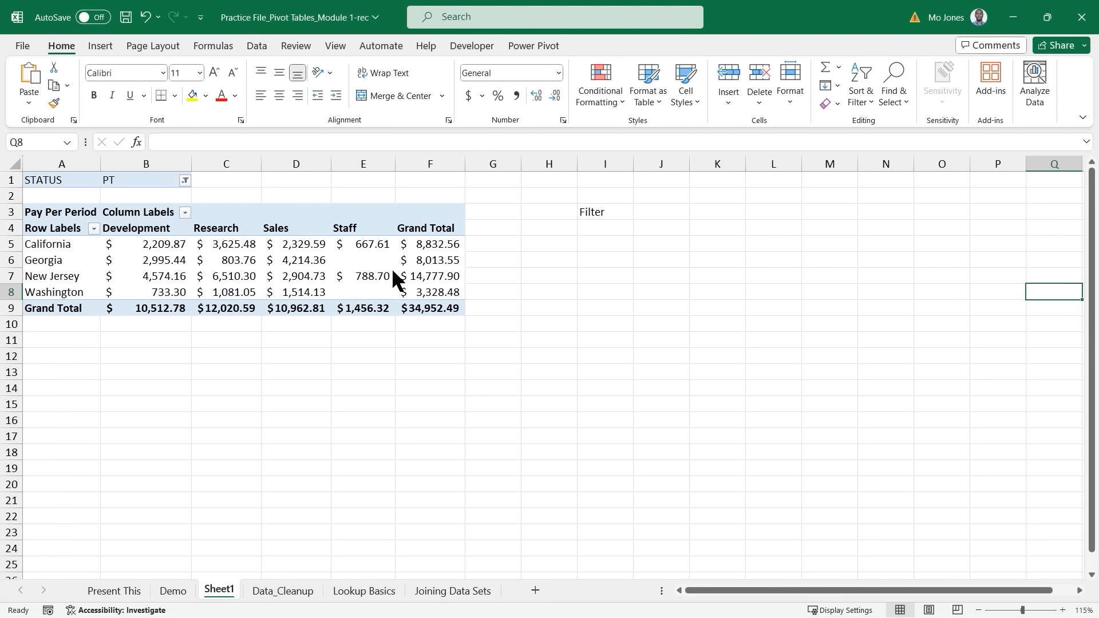
Step: Start inserting slicers for the Payroll pivot table and move the slicer field selection clear of the pivot data
left_click(392, 270)
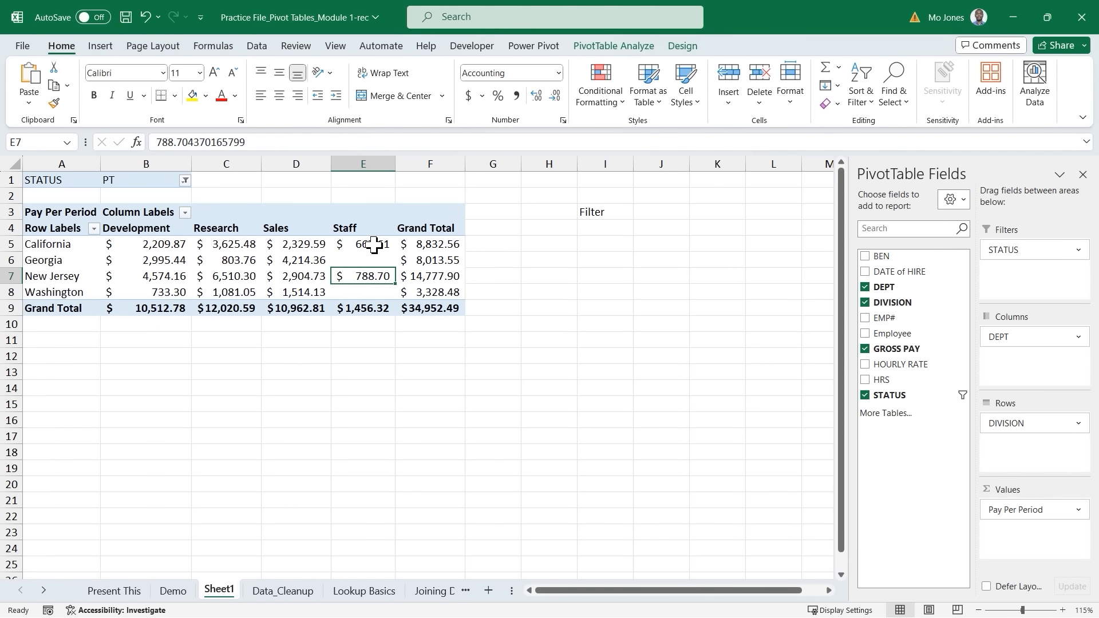
mouse_move(372, 247)
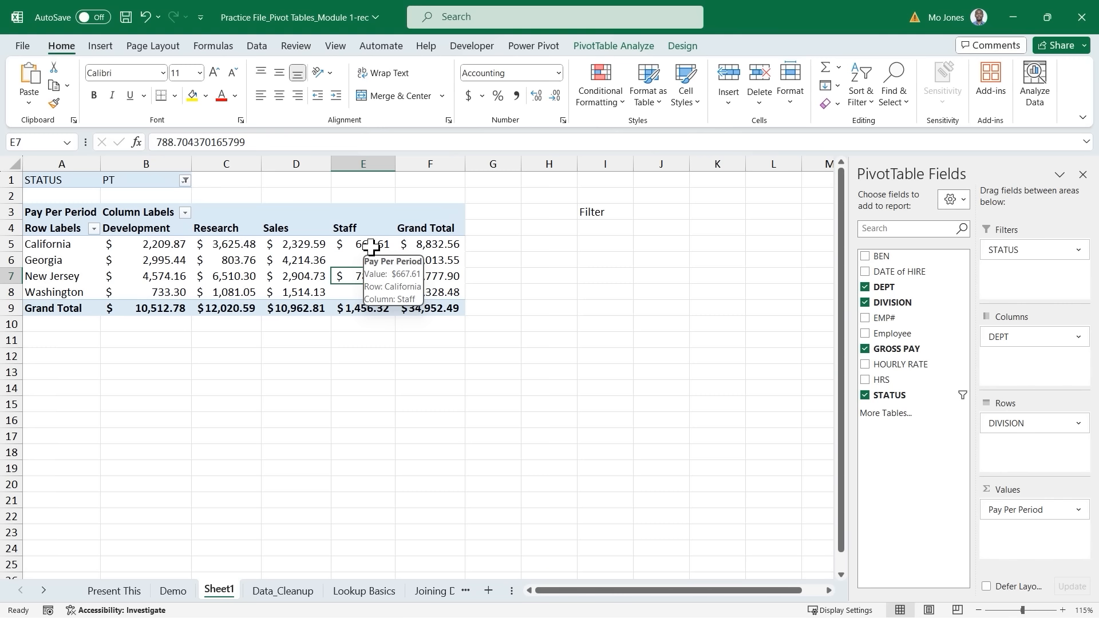
left_click(297, 241)
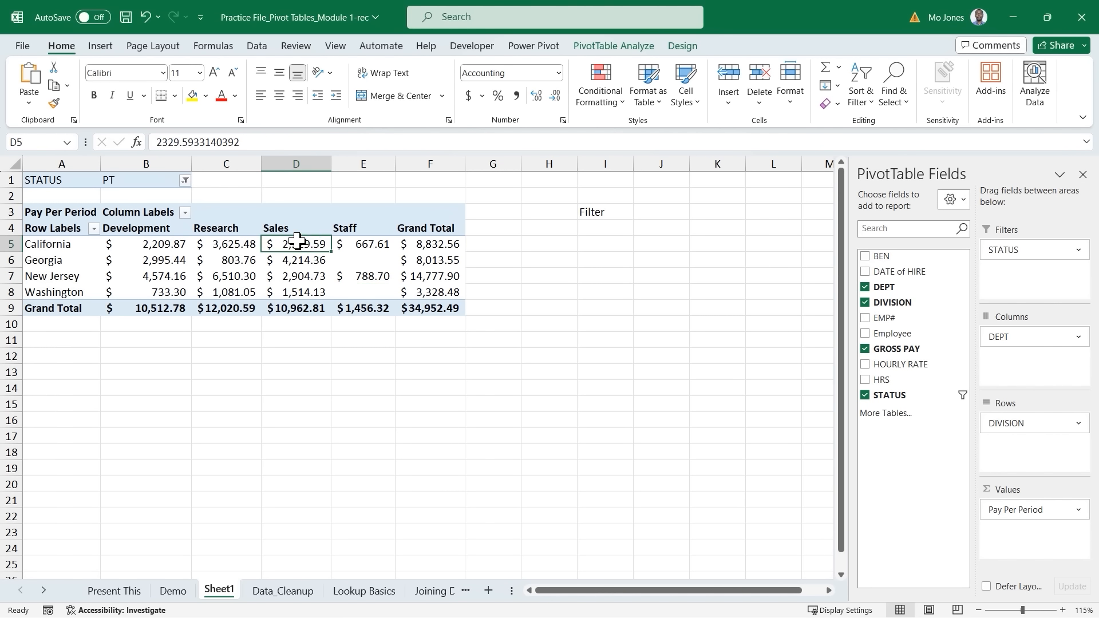
left_click(606, 47)
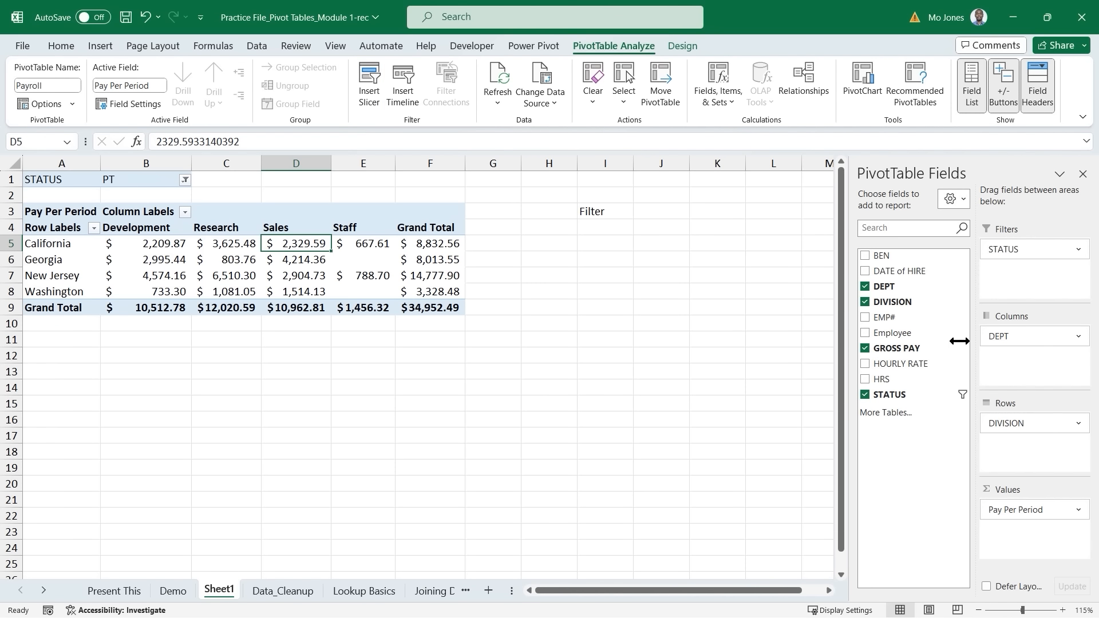
left_click(366, 95)
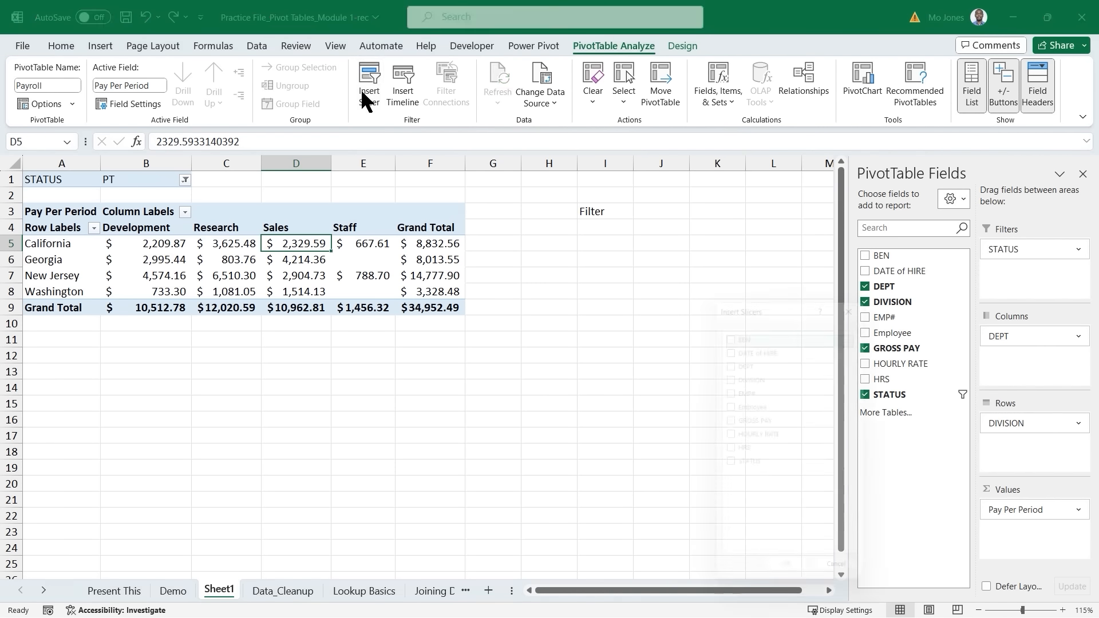
left_click_drag(779, 298, 726, 234)
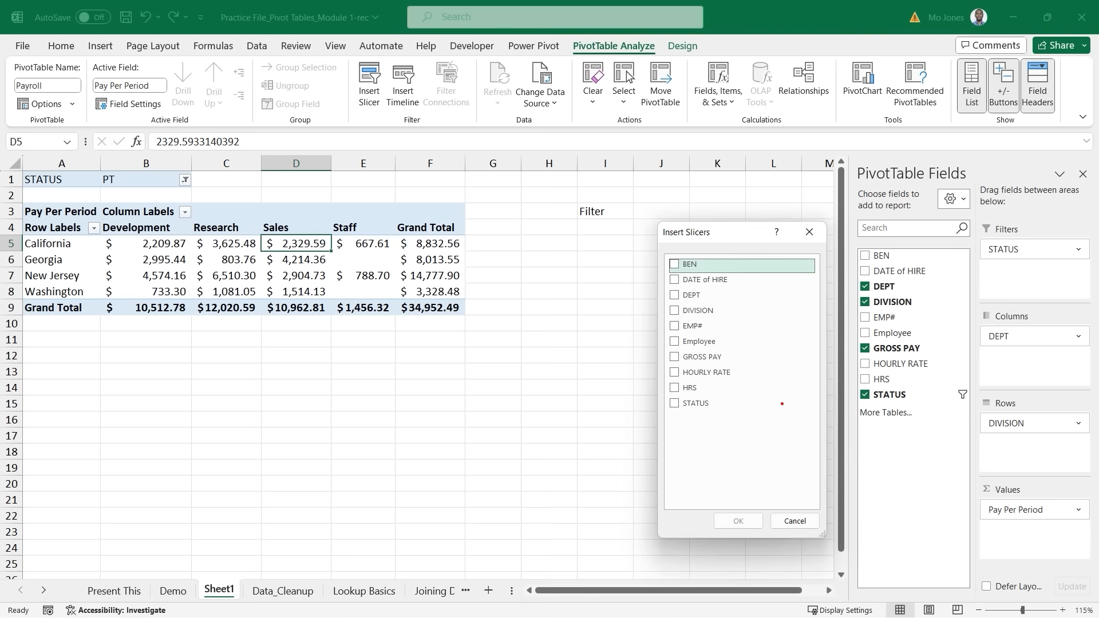
left_click_drag(711, 405, 854, 402)
left_click_drag(722, 356, 862, 352)
left_click_drag(699, 388, 863, 383)
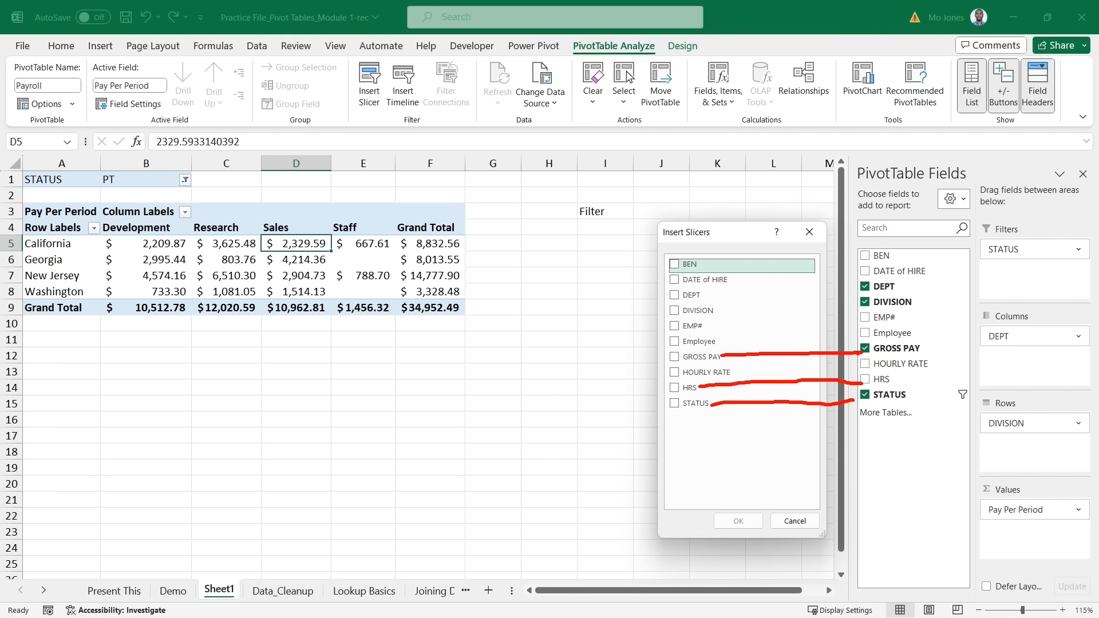
key("Escape")
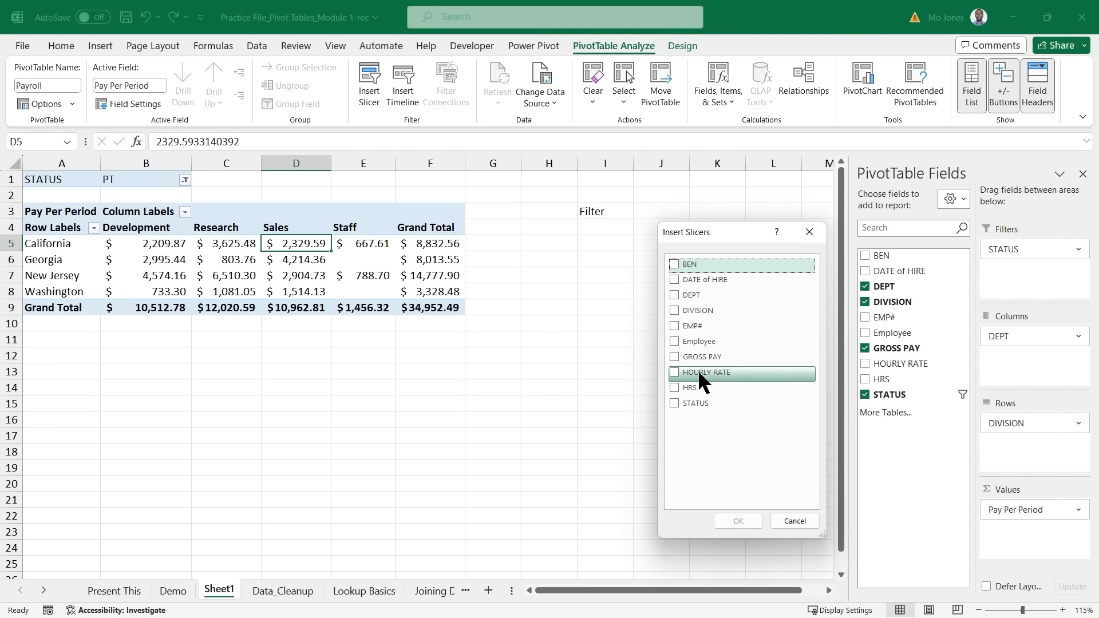
Step: Insert slicers for the DEPT, DIVISION, STATUS and GROSS PAY fields
left_click(674, 294)
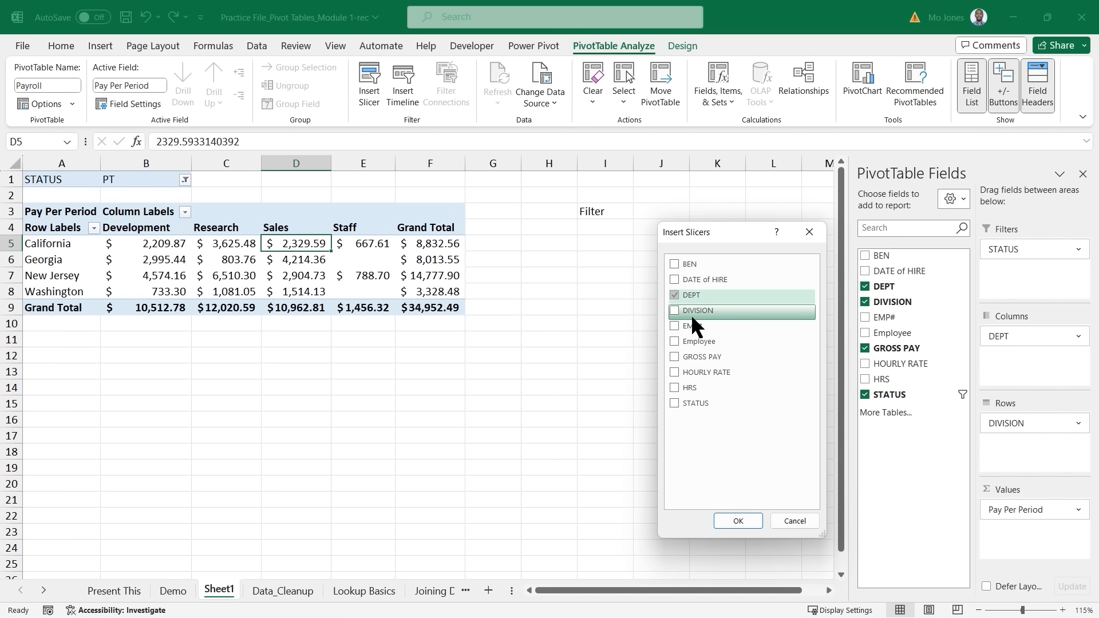
left_click(674, 310)
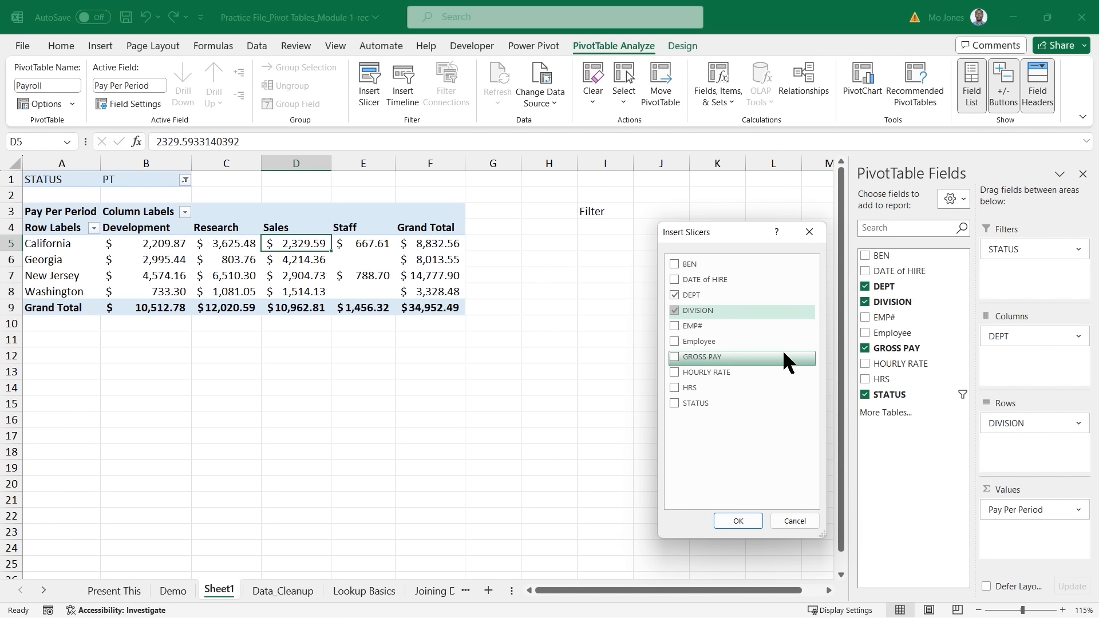
left_click(675, 403)
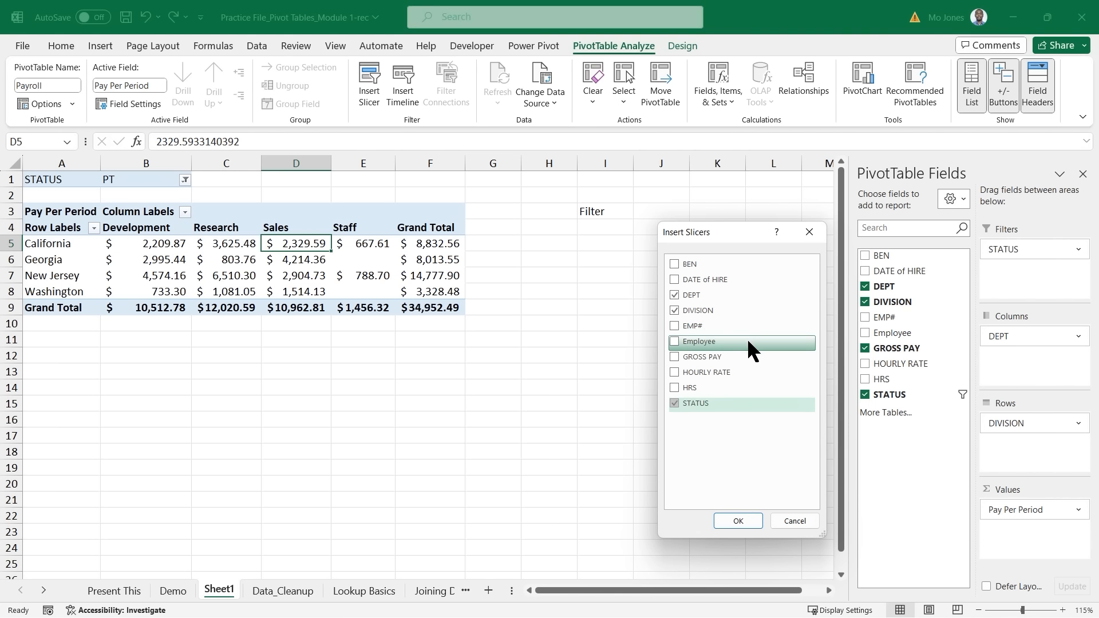
left_click(668, 354)
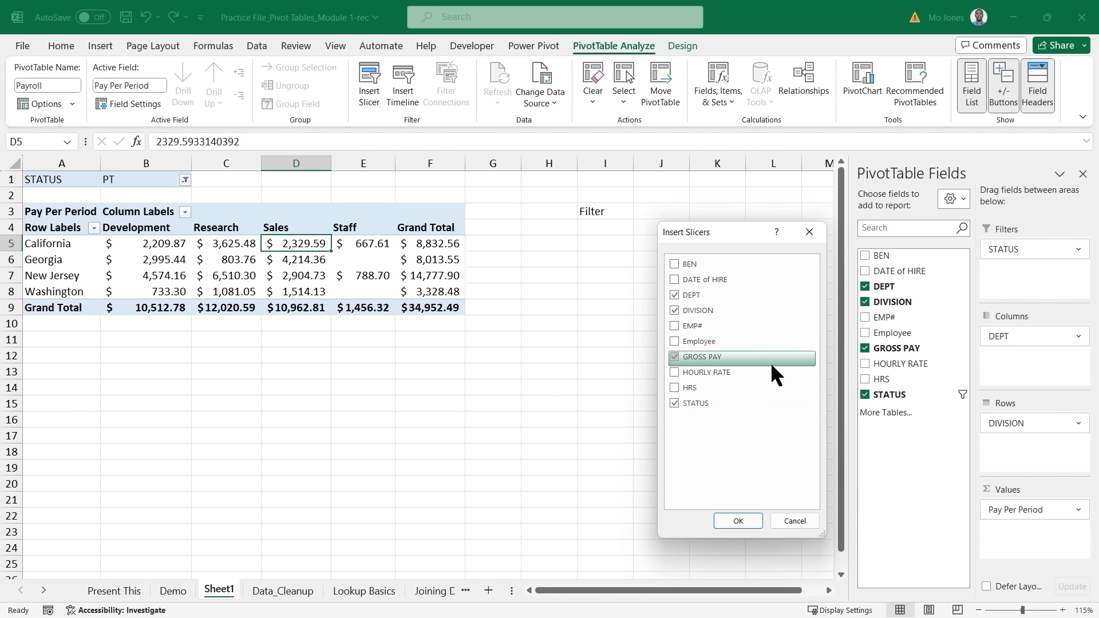
left_click(738, 520)
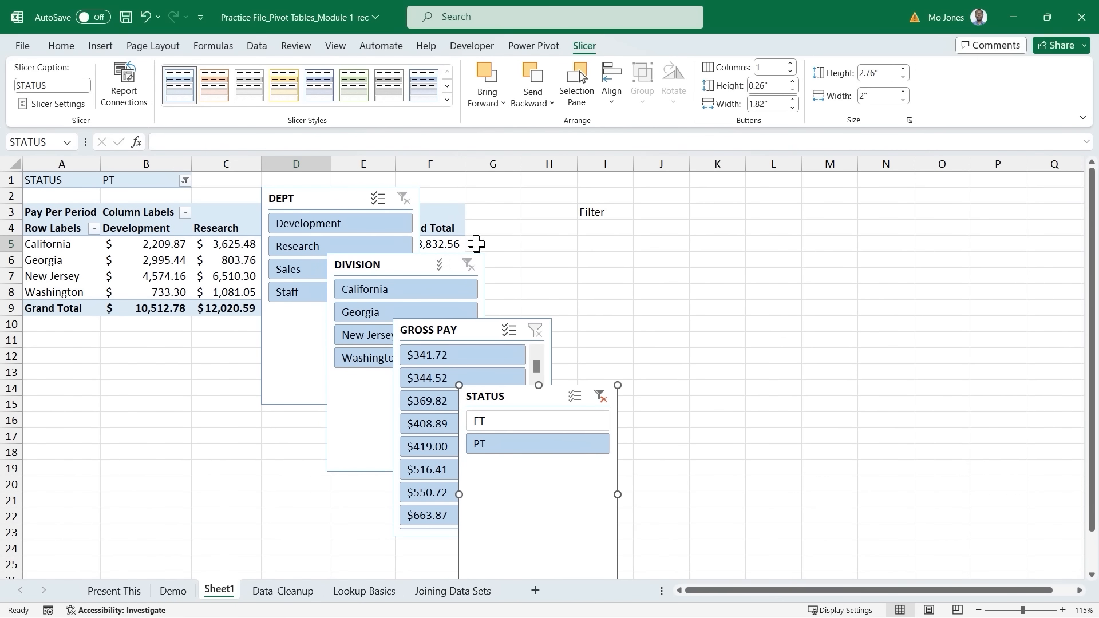
Step: Place the DEPT slicer beside the pivot table and the STATUS slicer next to it, shortening them to about 1.56 and 1.04 inches
left_click_drag(349, 198, 611, 215)
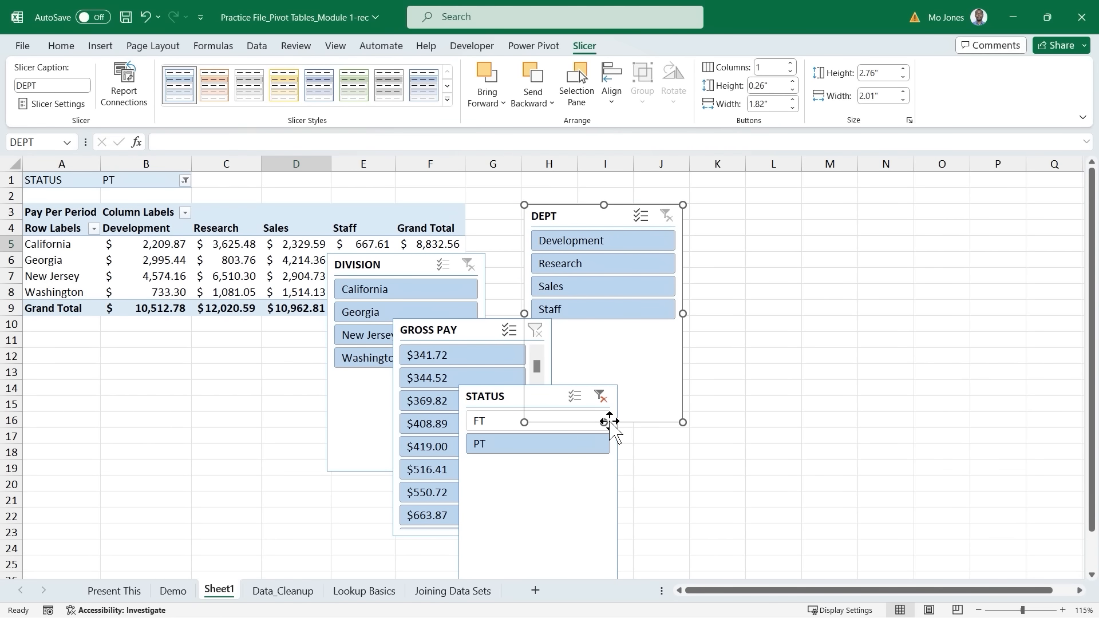
left_click_drag(604, 422, 609, 327)
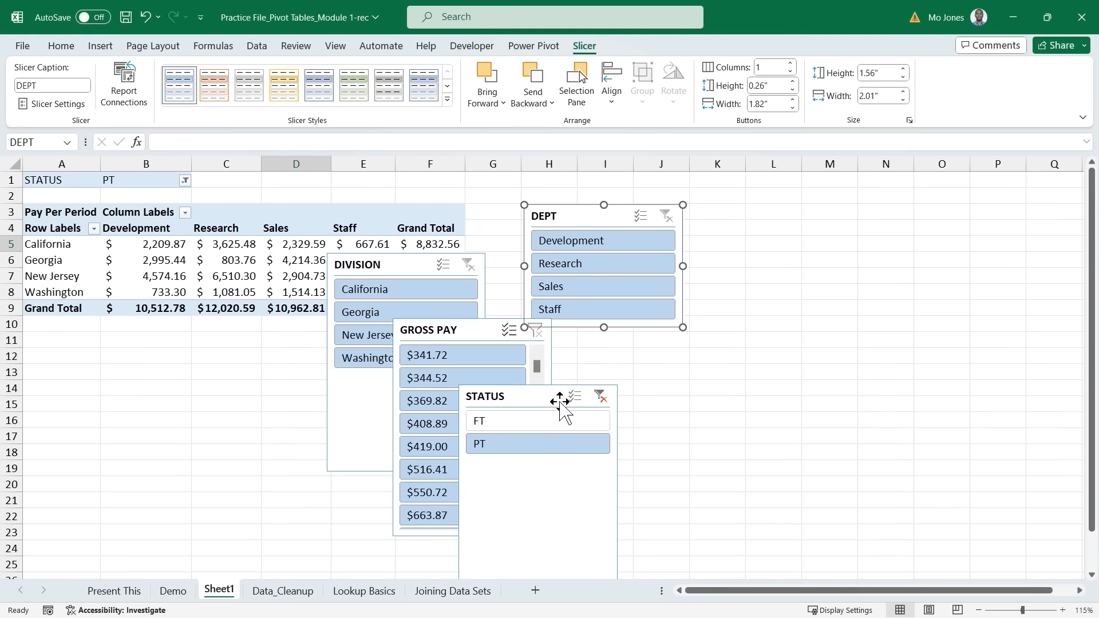
left_click_drag(525, 397, 763, 213)
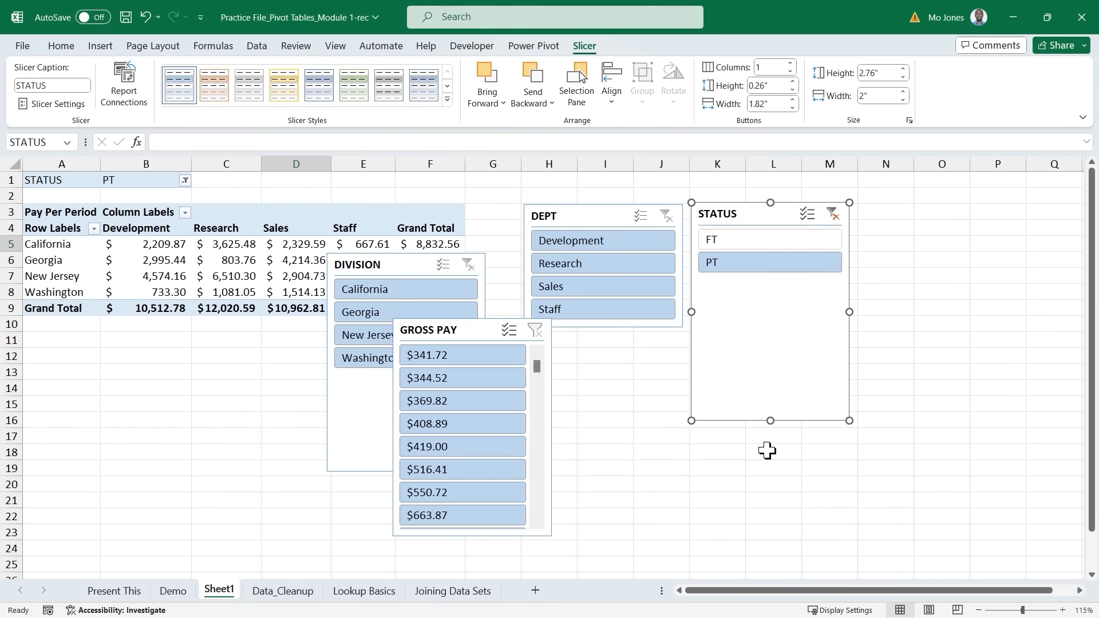
left_click_drag(771, 422, 768, 280)
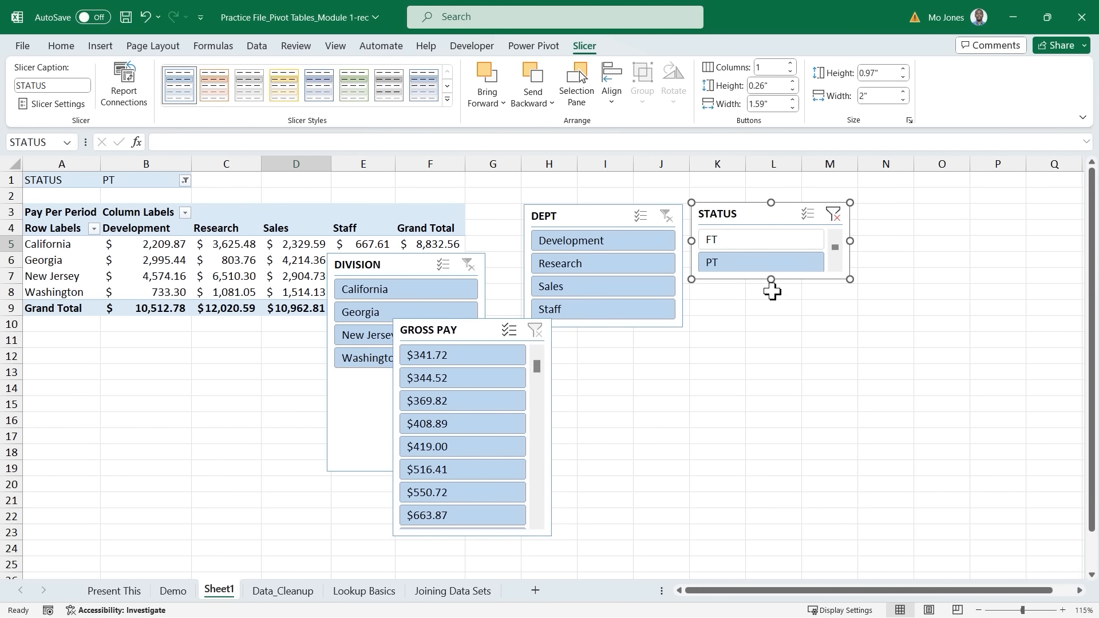
left_click_drag(772, 282, 772, 285)
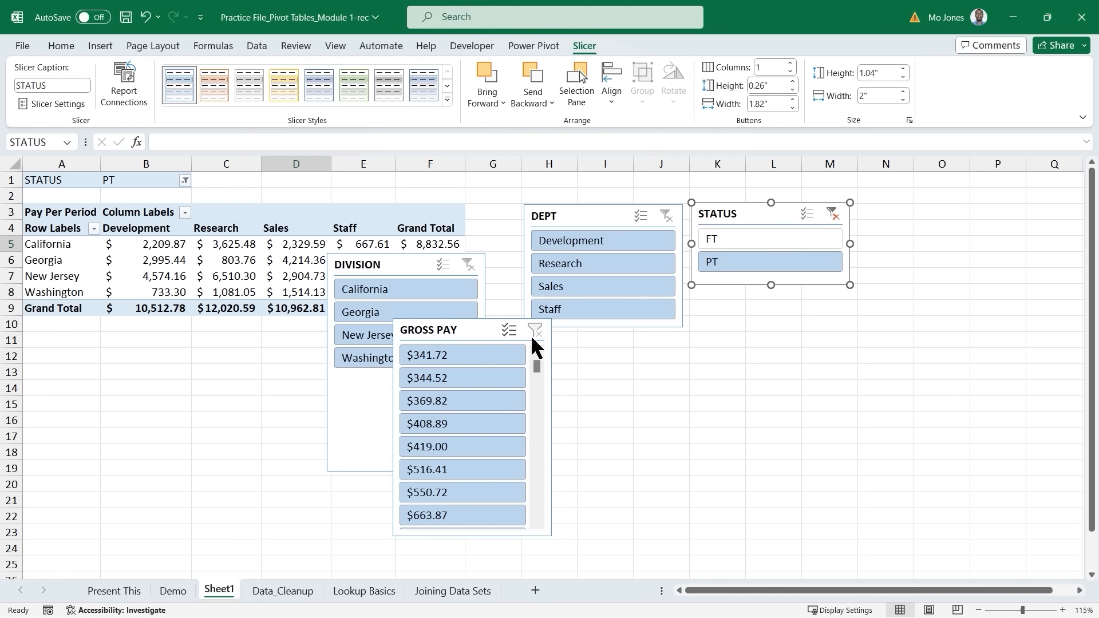
Step: Place the GROSS PAY slicer under STATUS and the DIVISION slicer under DEPT, shortening DIVISION to about 1.58 inches
left_click_drag(457, 332, 763, 315)
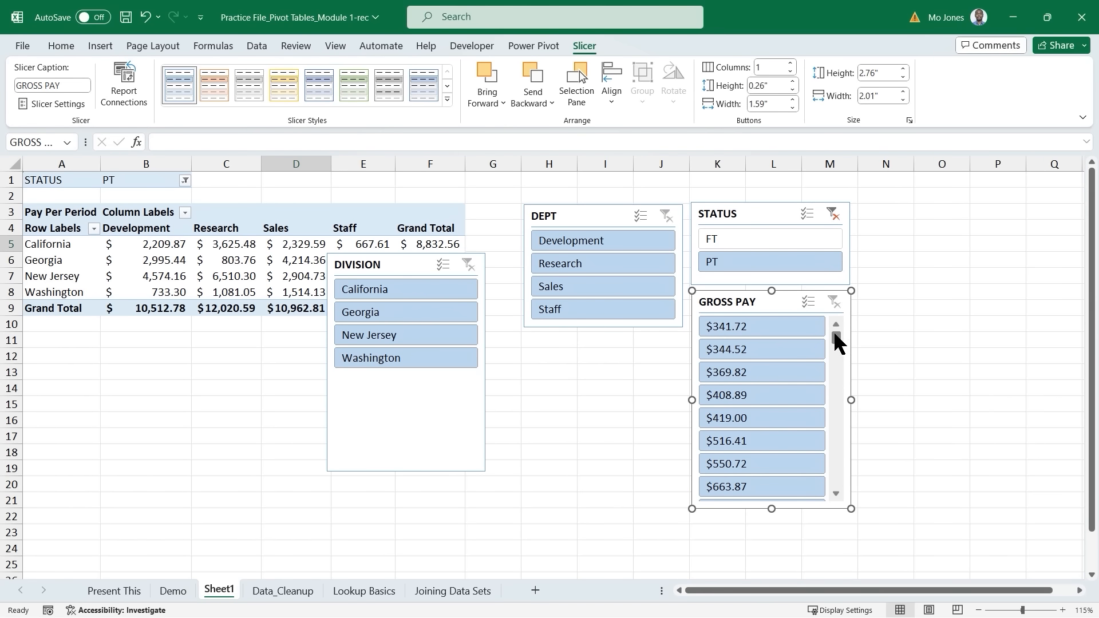
mouse_move(833, 333)
left_mouse_down()
mouse_move(839, 396)
mouse_move(836, 327)
left_mouse_up()
left_click_drag(422, 275, 598, 341)
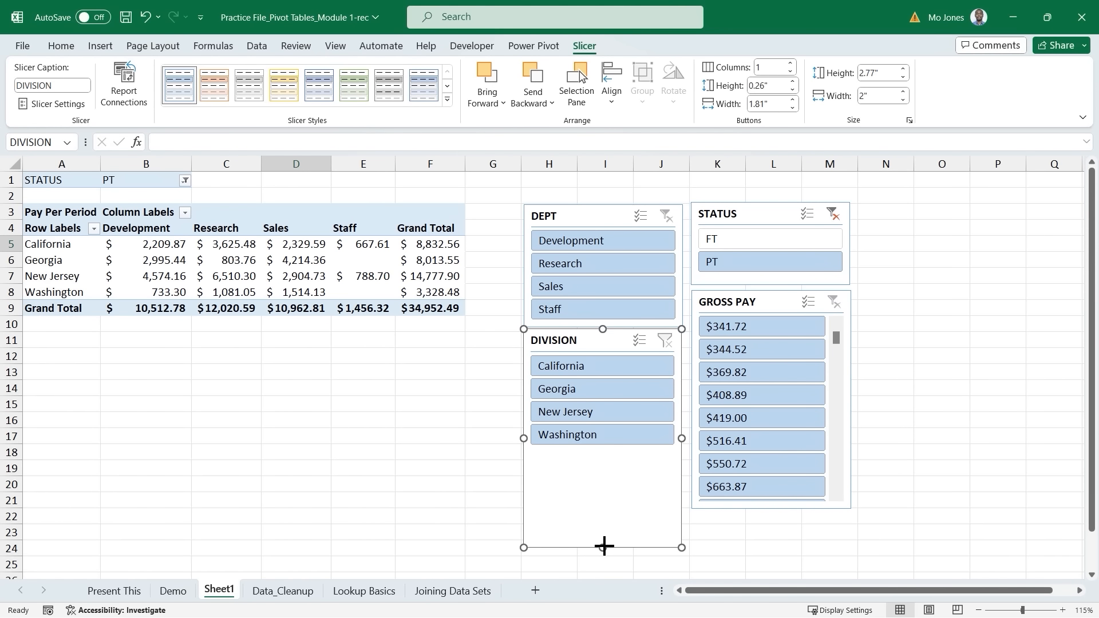
left_click_drag(604, 546, 606, 454)
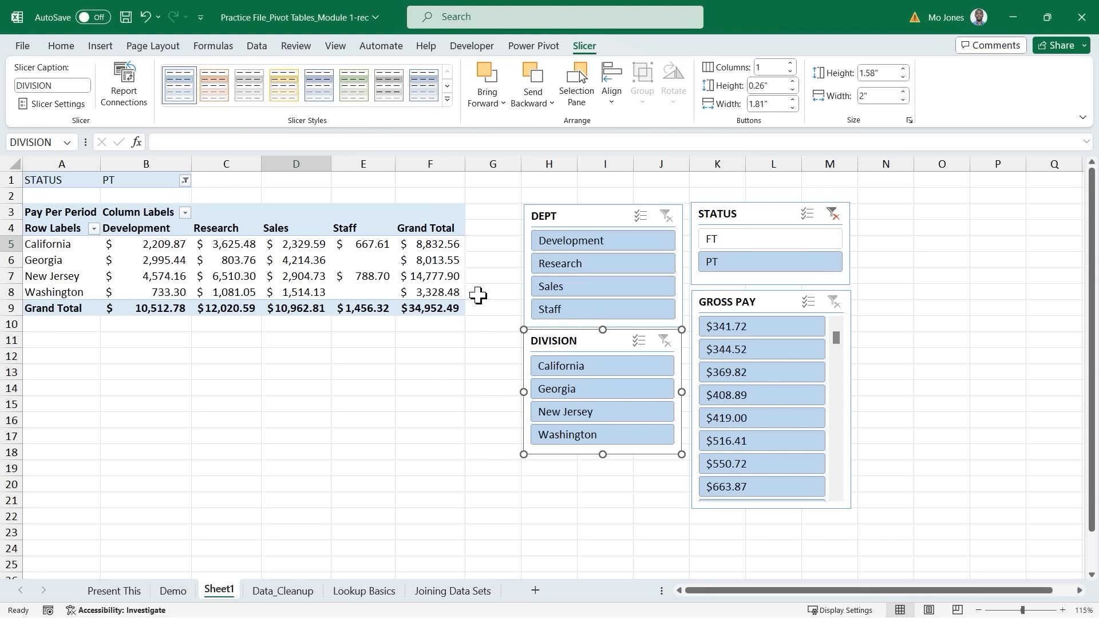
Step: Filter the pivot table with the slicers to the Development department and the California division
left_click(588, 218)
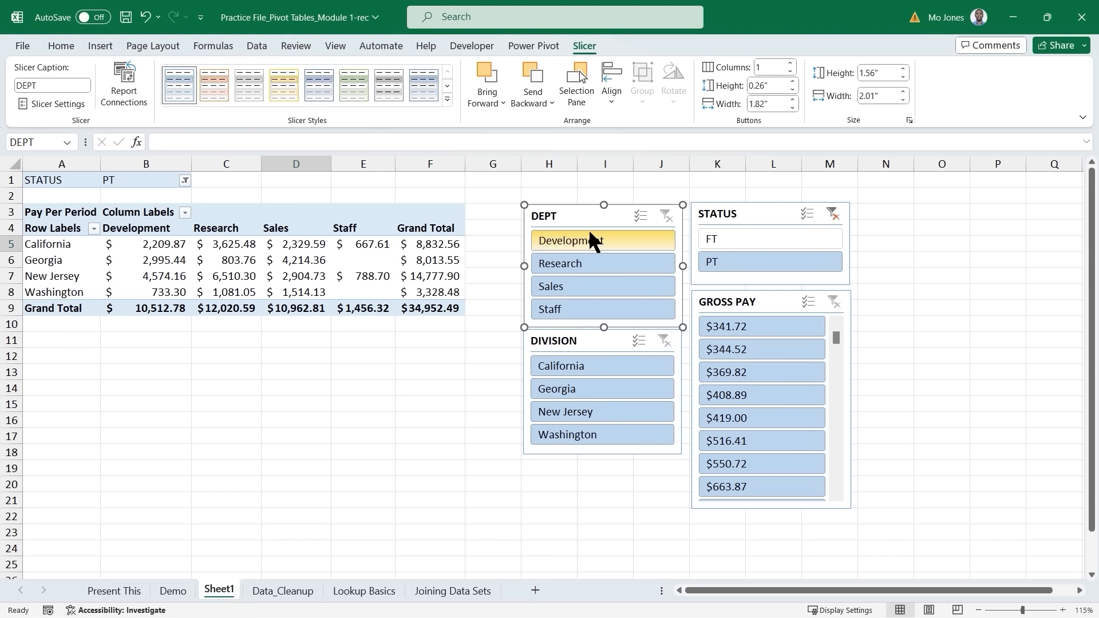
left_click(588, 236)
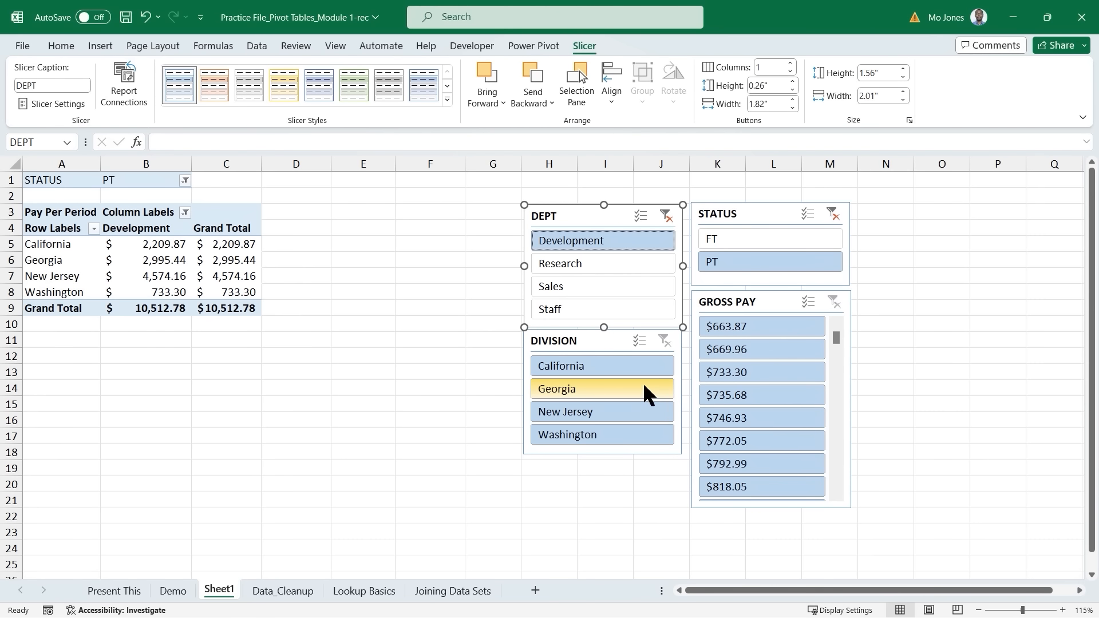
left_click(597, 361)
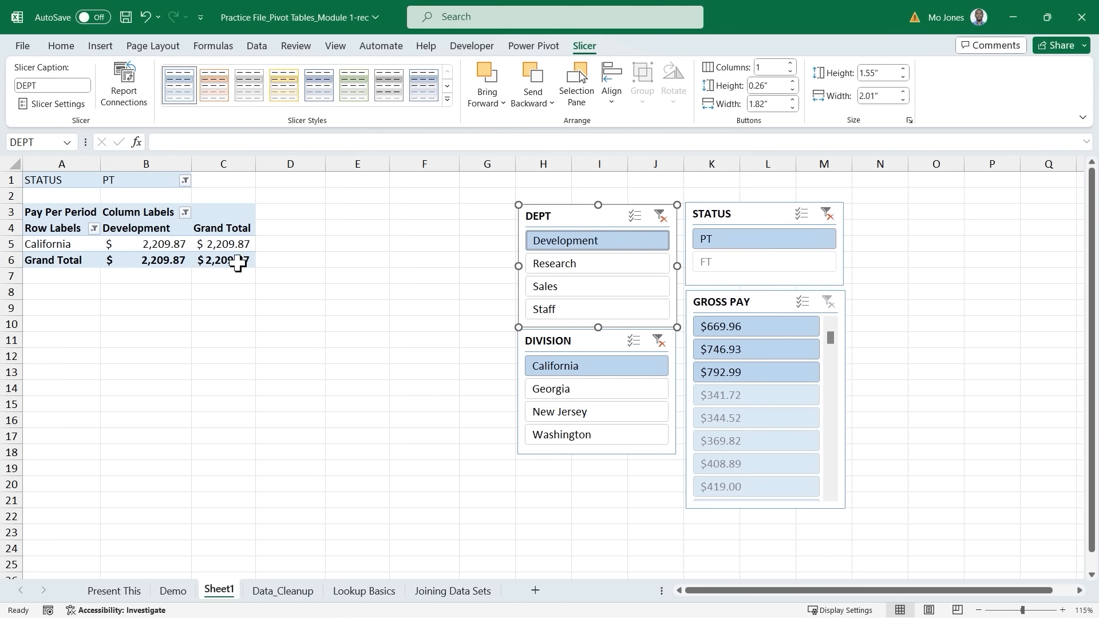
mouse_move(237, 262)
Step: Select the Grand Total column header in the pivot table to make the table active again
left_click(254, 47)
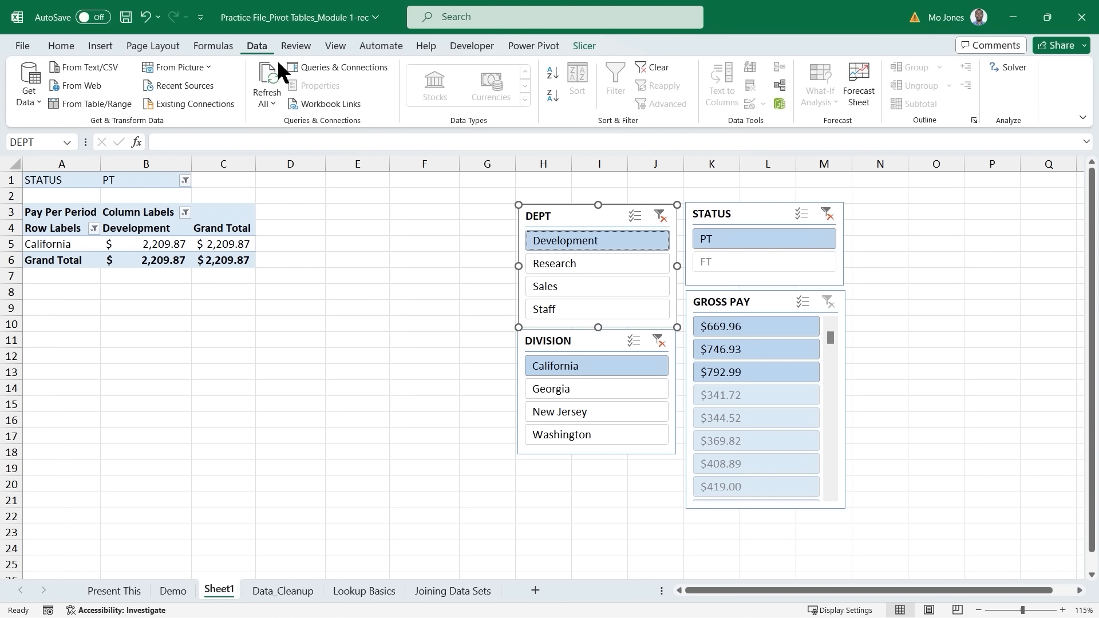
left_click(221, 229)
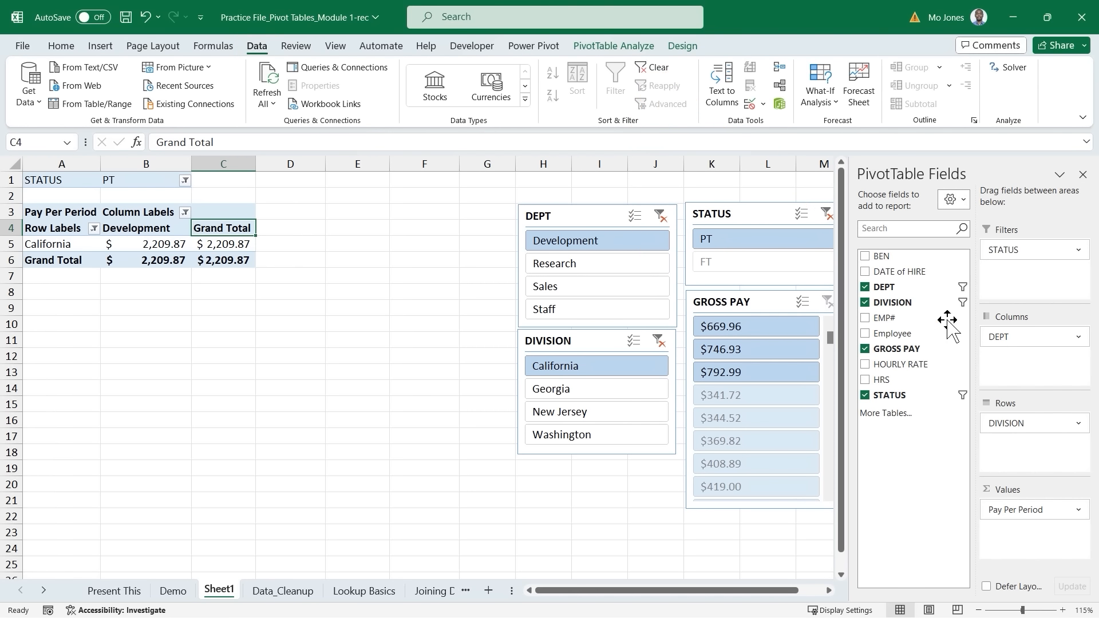
Step: Clear all filters from the PivotTable and select its overall grand total cell
left_click(651, 65)
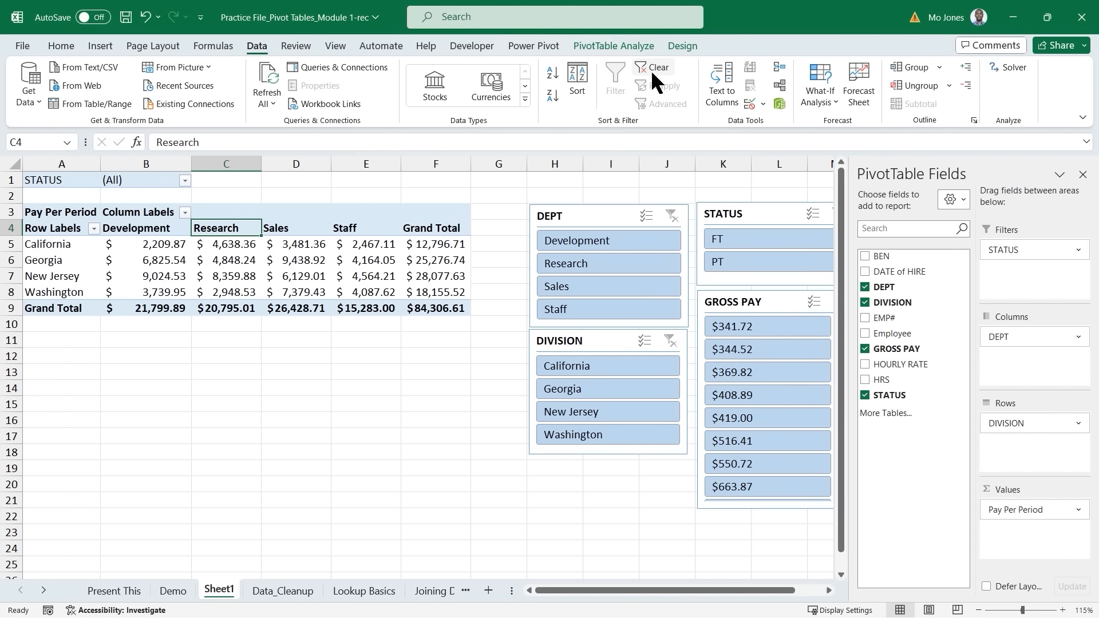
left_click(435, 307)
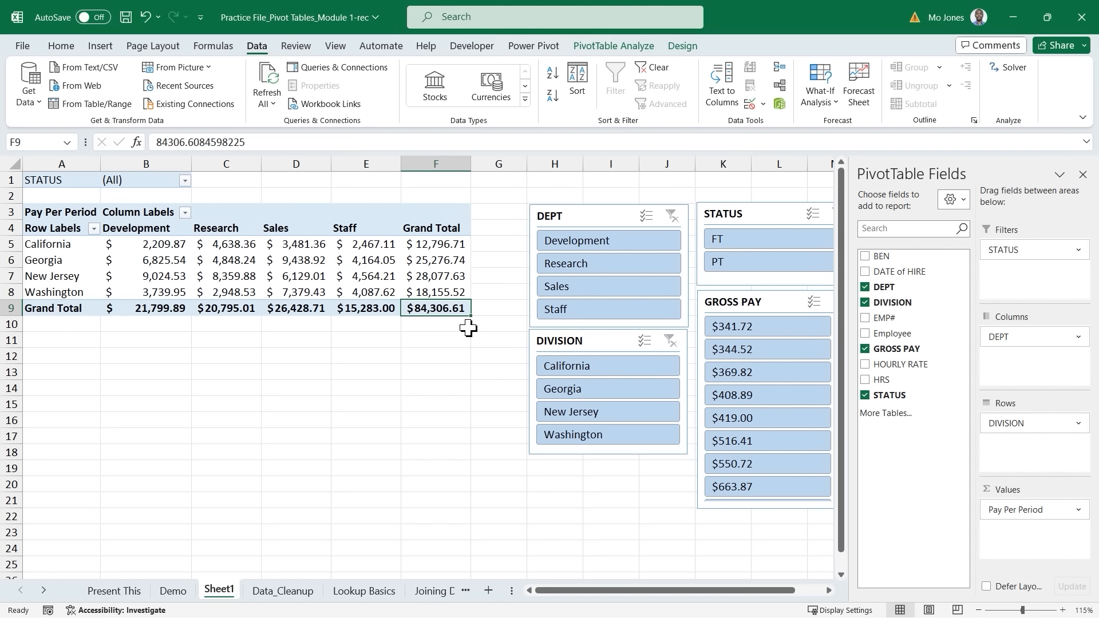
Step: Filter the PivotTable to $341.72 with the GROSS PAY slicer and clear that slicer's filter again
left_click(590, 218)
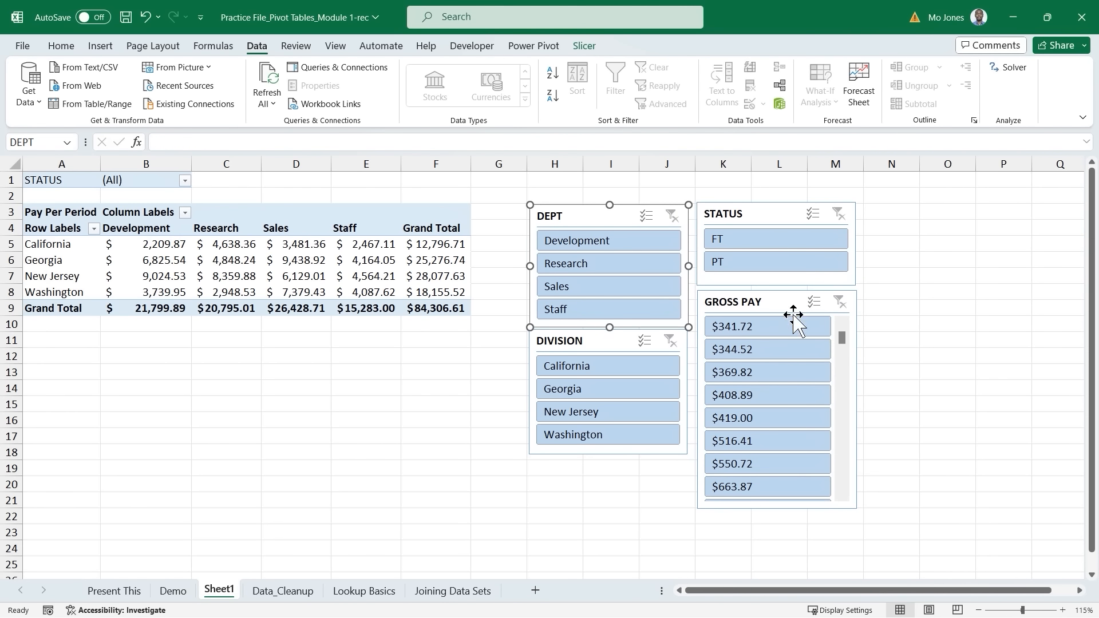
mouse_move(845, 337)
left_mouse_down()
mouse_move(845, 486)
mouse_move(841, 338)
left_mouse_up()
left_click(758, 325)
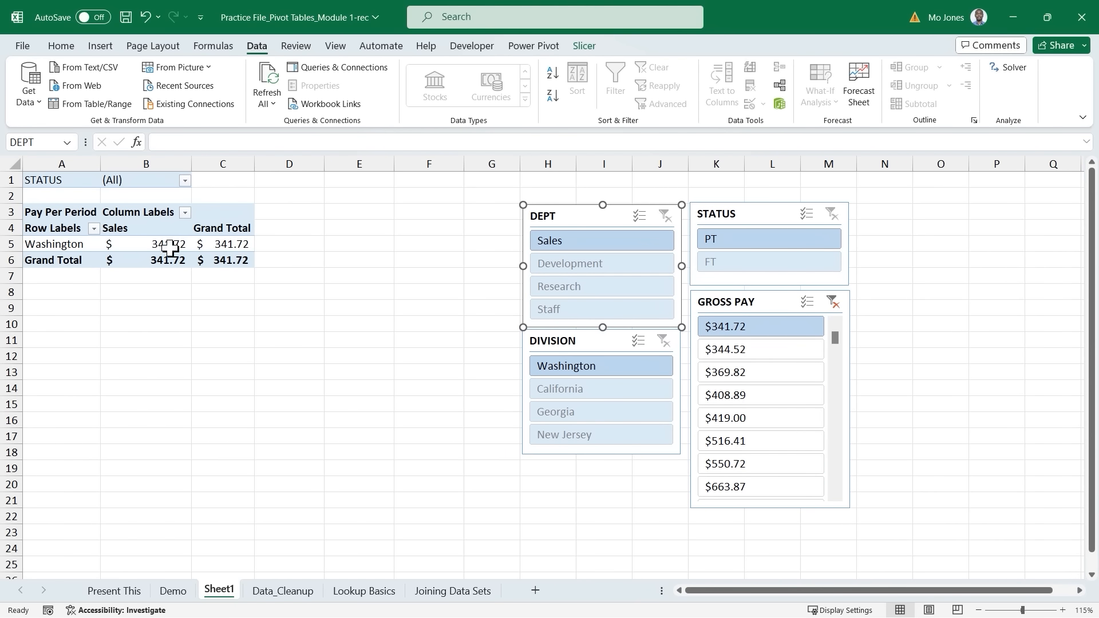
left_click(832, 298)
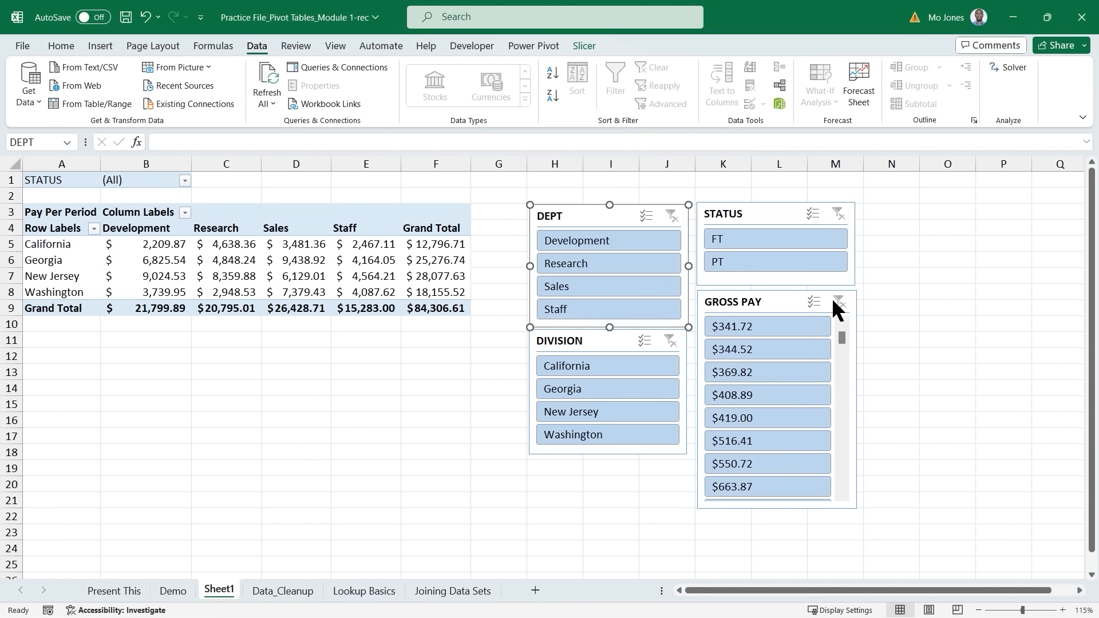
Step: Delete the GROSS PAY slicer from the sheet
left_click(770, 301)
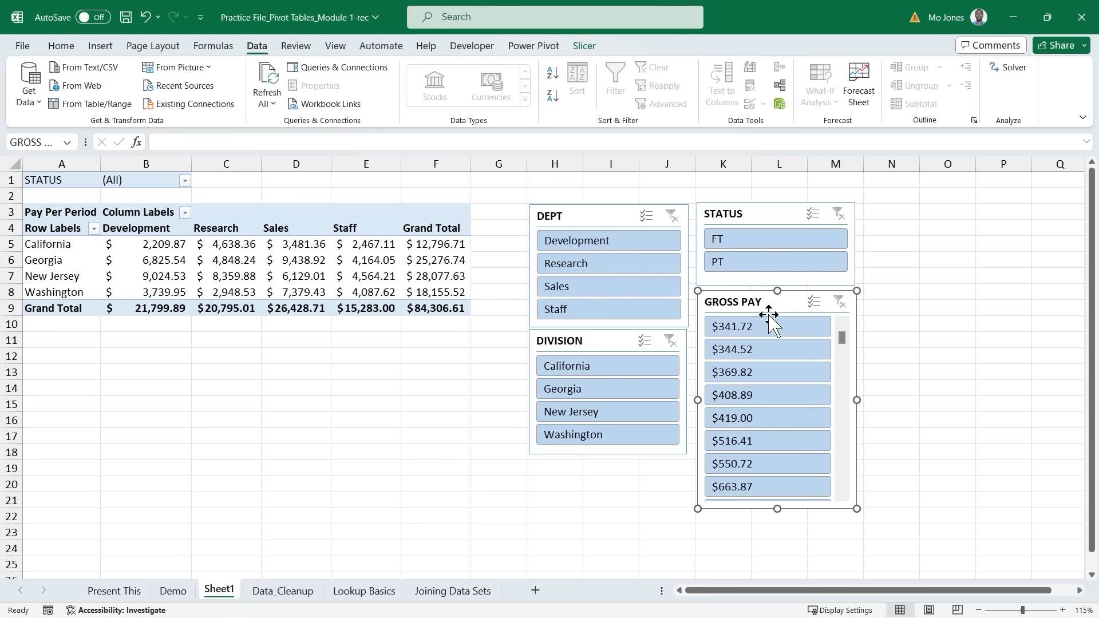
key("Delete")
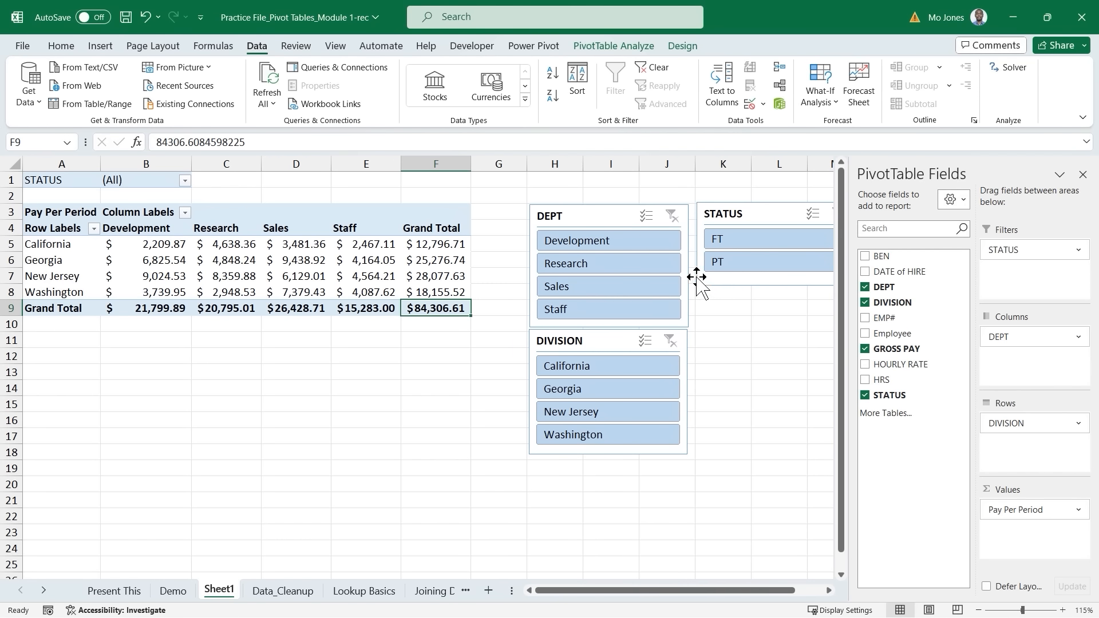
Step: Arrange the DEPT slicer's buttons in 2 columns and resize the slicer to about 2.28" wide by 1.07" high
left_click(614, 218)
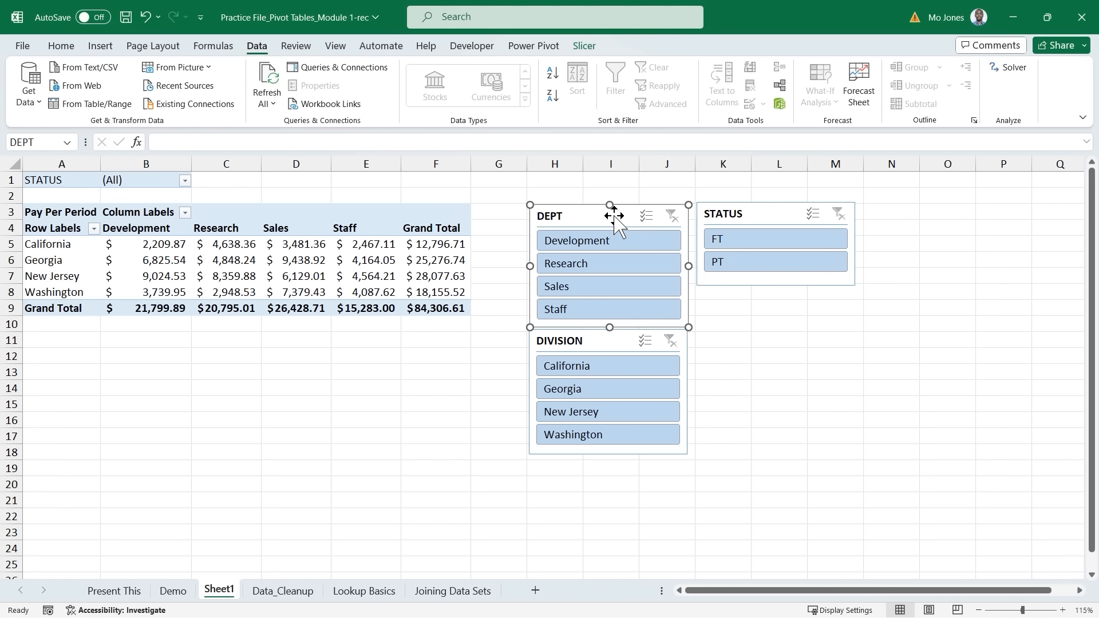
left_click(584, 46)
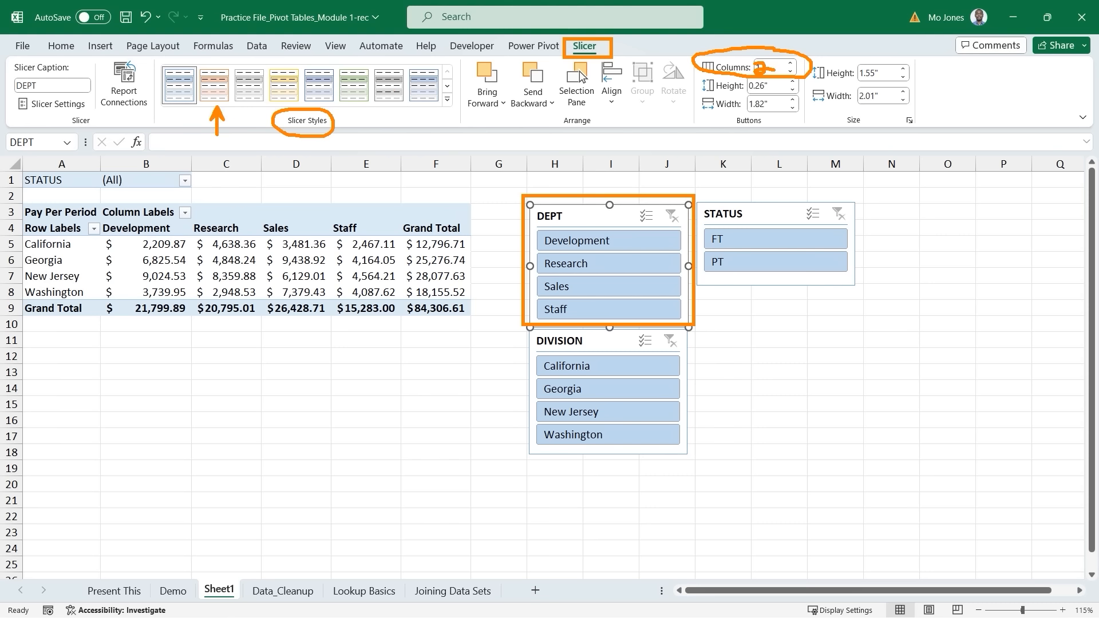
left_click(791, 64)
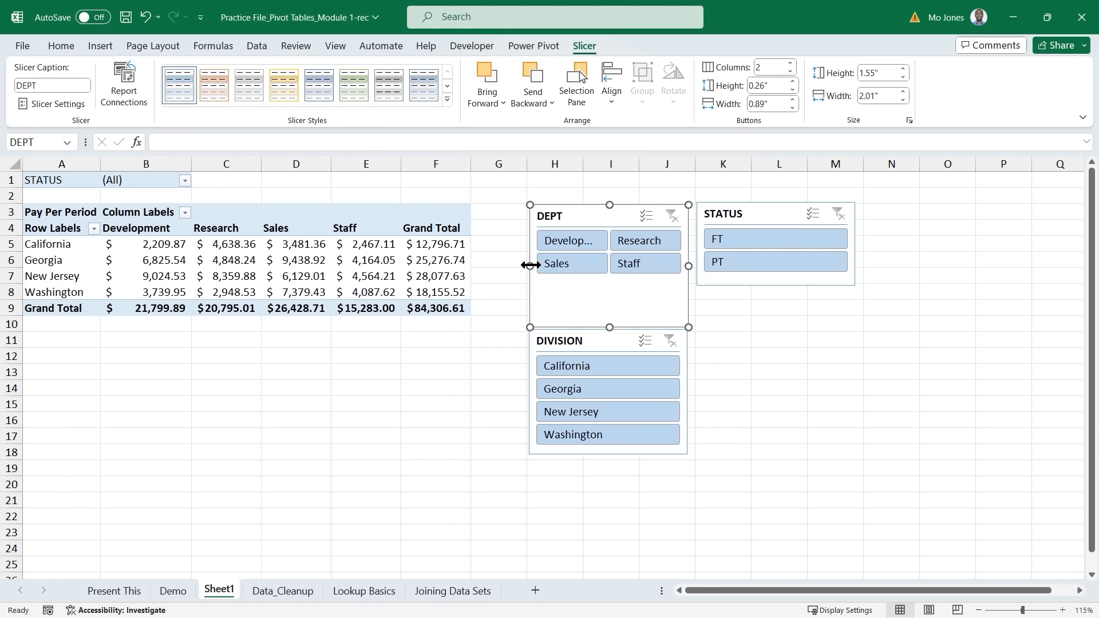
left_click_drag(528, 265, 507, 269)
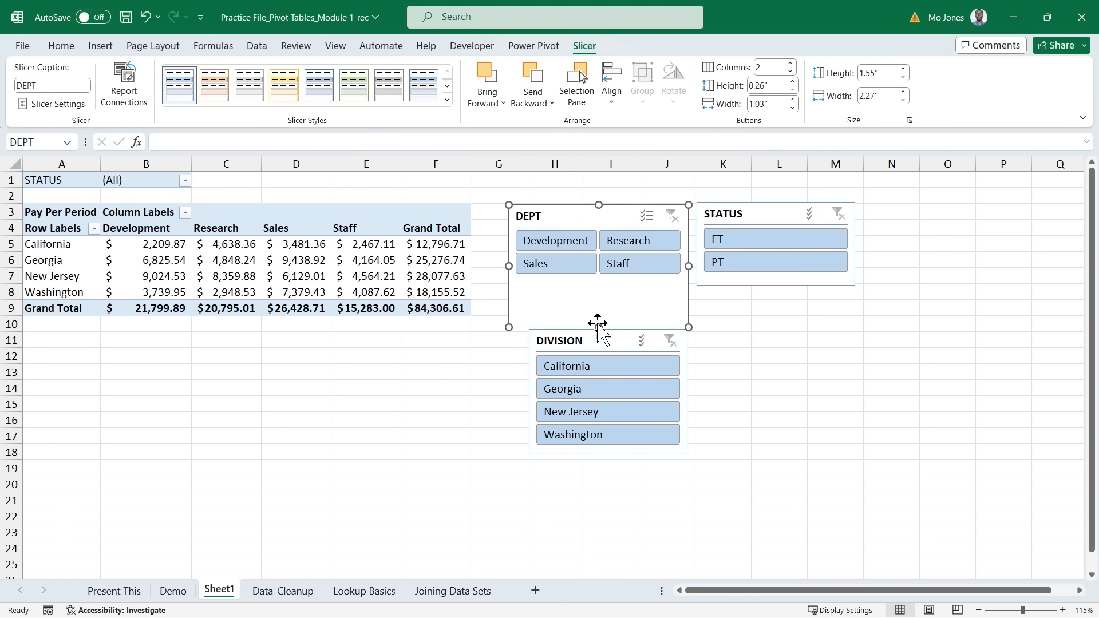
left_click_drag(599, 327, 599, 288)
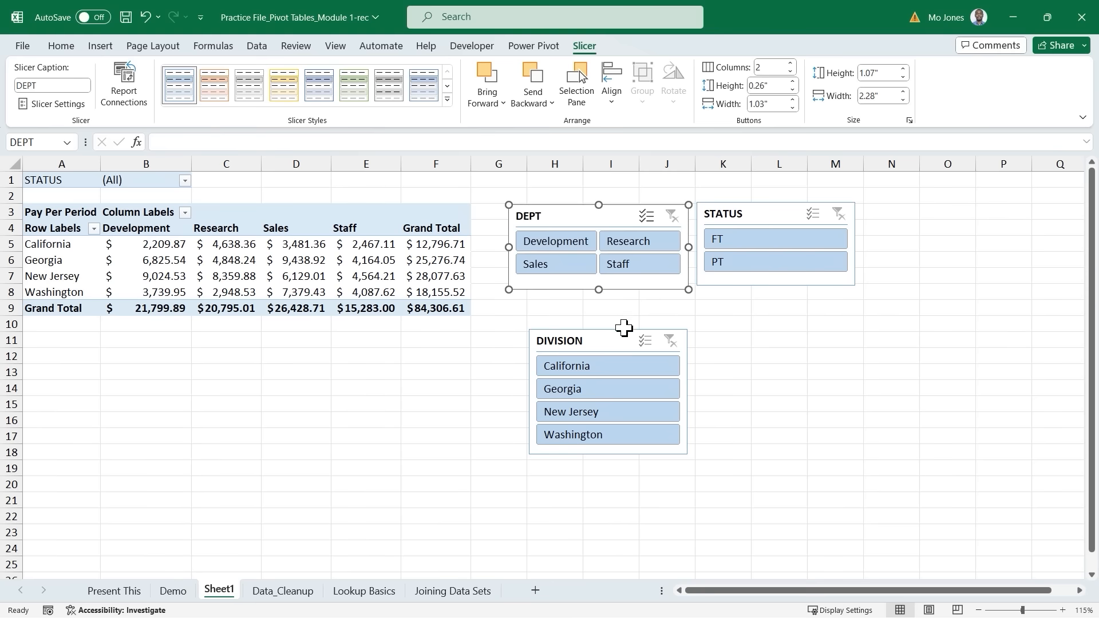
Step: Move the DIVISION slicer directly beneath the DEPT slicer and apply the light orange slicer style to DEPT
left_click_drag(611, 341, 592, 306)
left_click(599, 217)
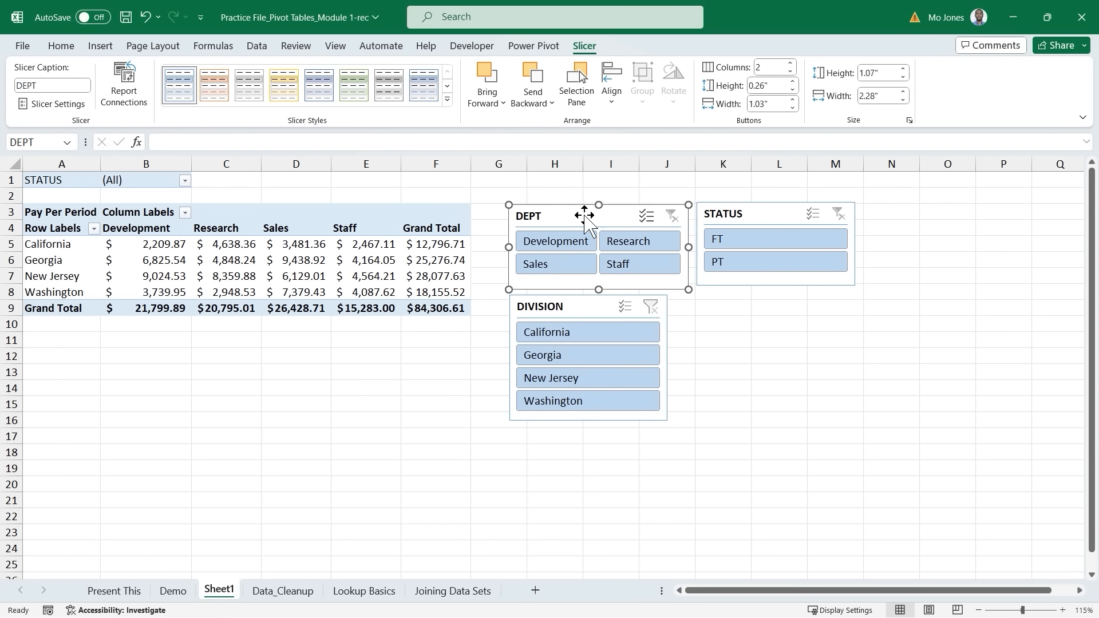
left_click(215, 86)
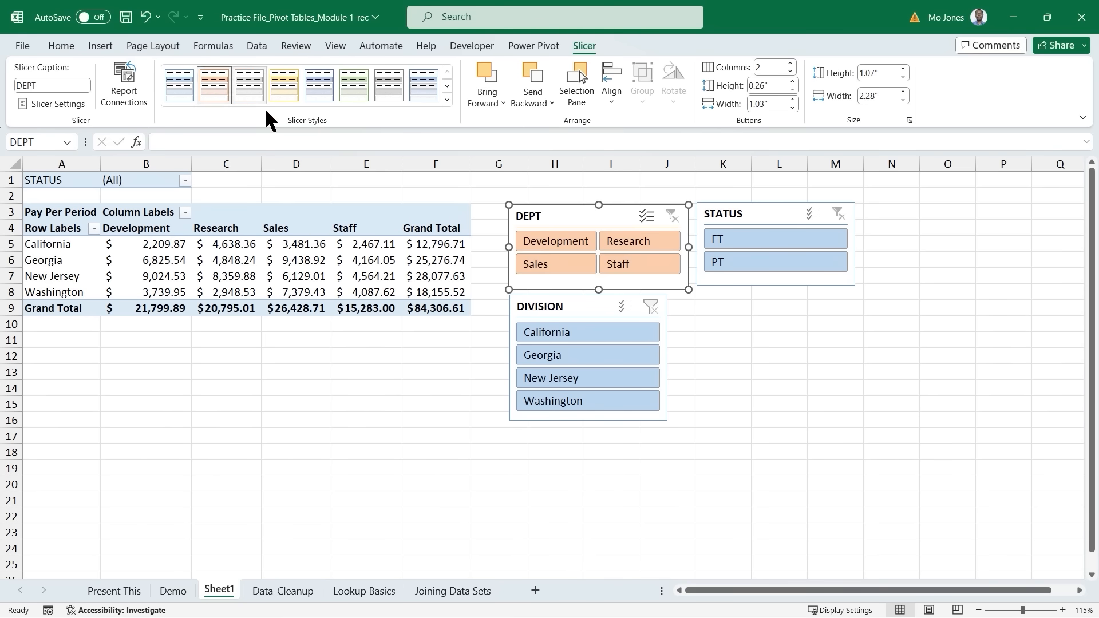
Step: Arrange the DIVISION slicer's buttons in 2 columns and resize the slicer to about 2.29" wide by 1.08" high
left_click(589, 306)
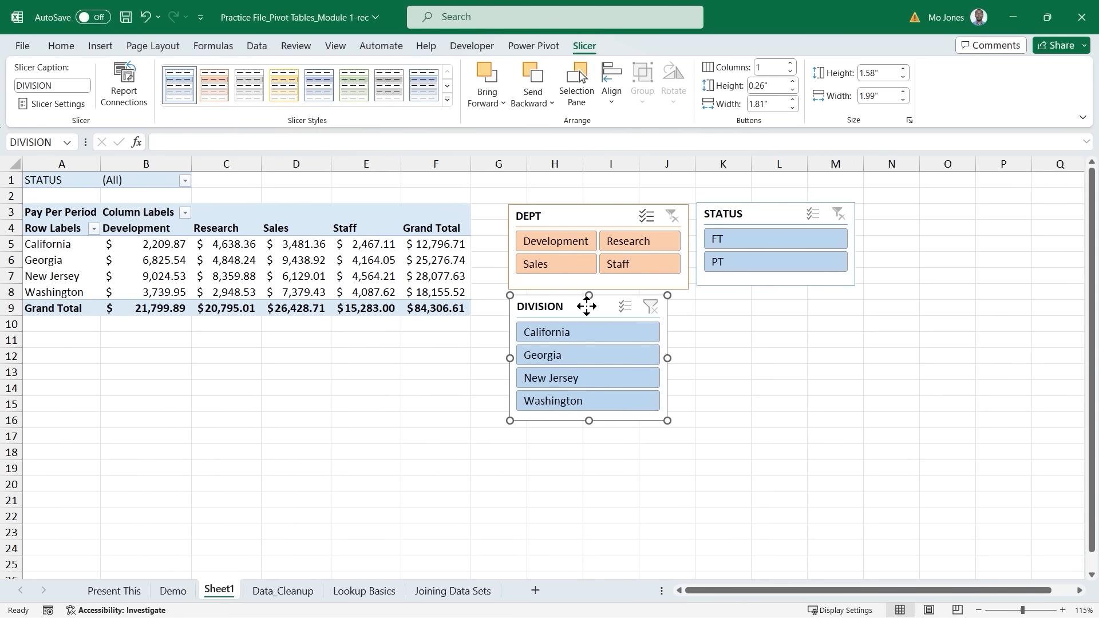
left_click(790, 63)
left_click_drag(668, 357, 690, 355)
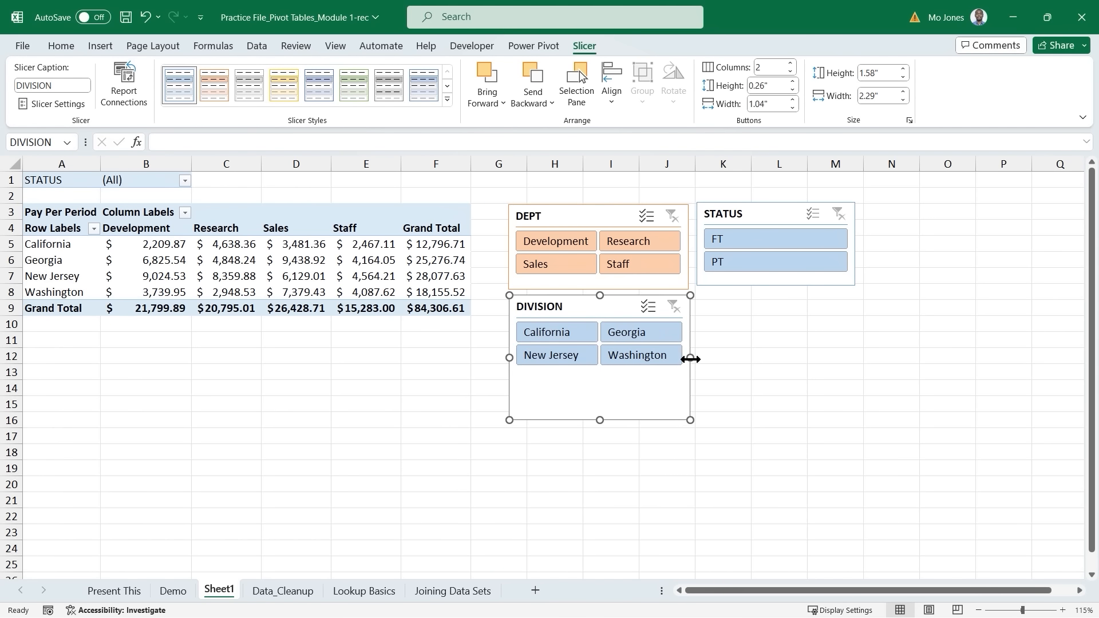
left_click_drag(600, 421, 601, 381)
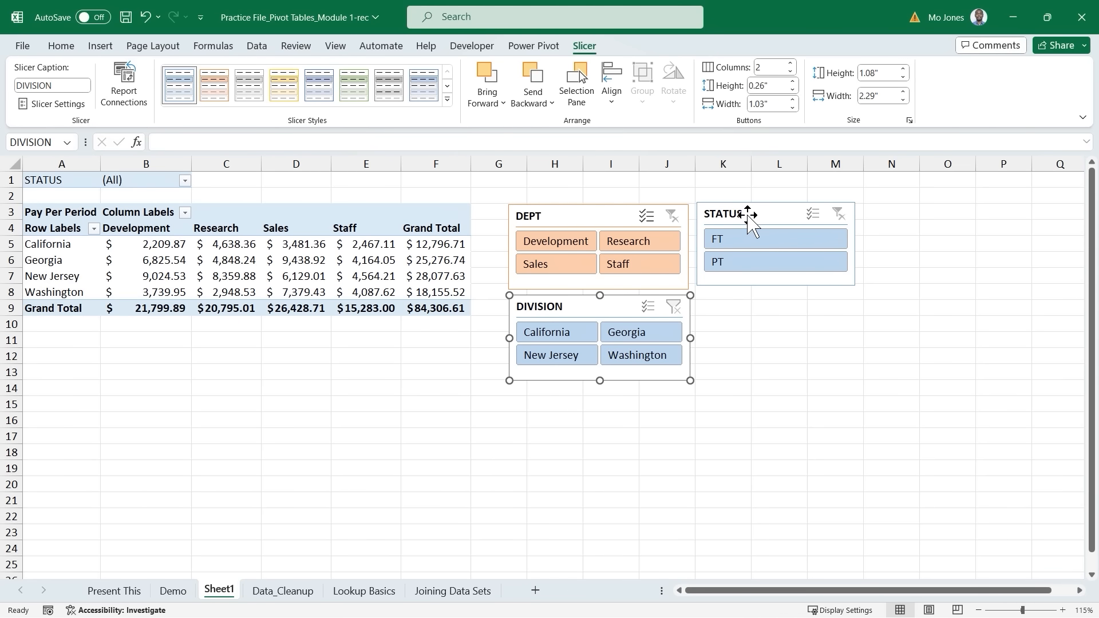
Step: Move the STATUS slicer directly beneath the DIVISION slicer and widen it to about 2.26" to match the others
left_click_drag(719, 241, 560, 396)
left_click_drag(669, 428, 691, 427)
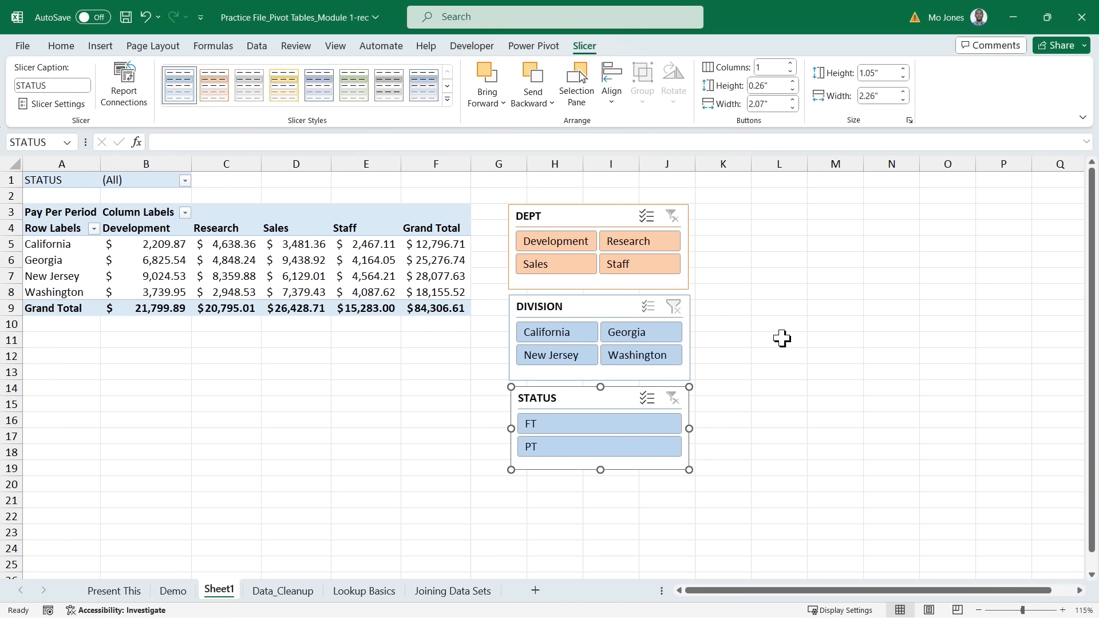
left_click(813, 289)
Step: Apply the light yellow slicer style to the DIVISION slicer and the light green style to the STATUS slicer
left_click(600, 306)
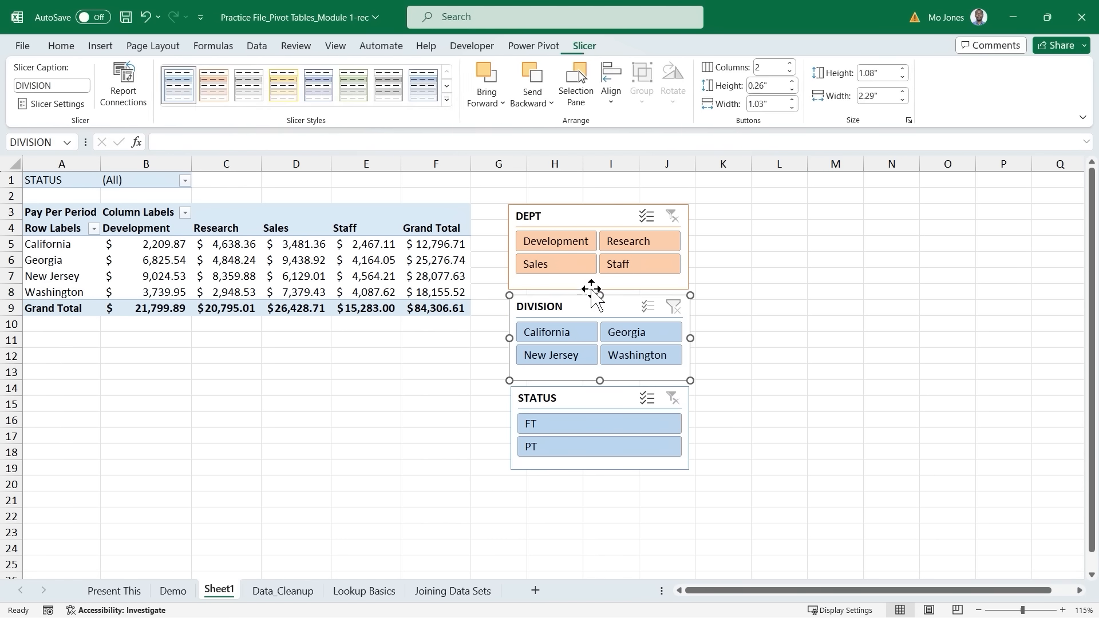
left_click(288, 88)
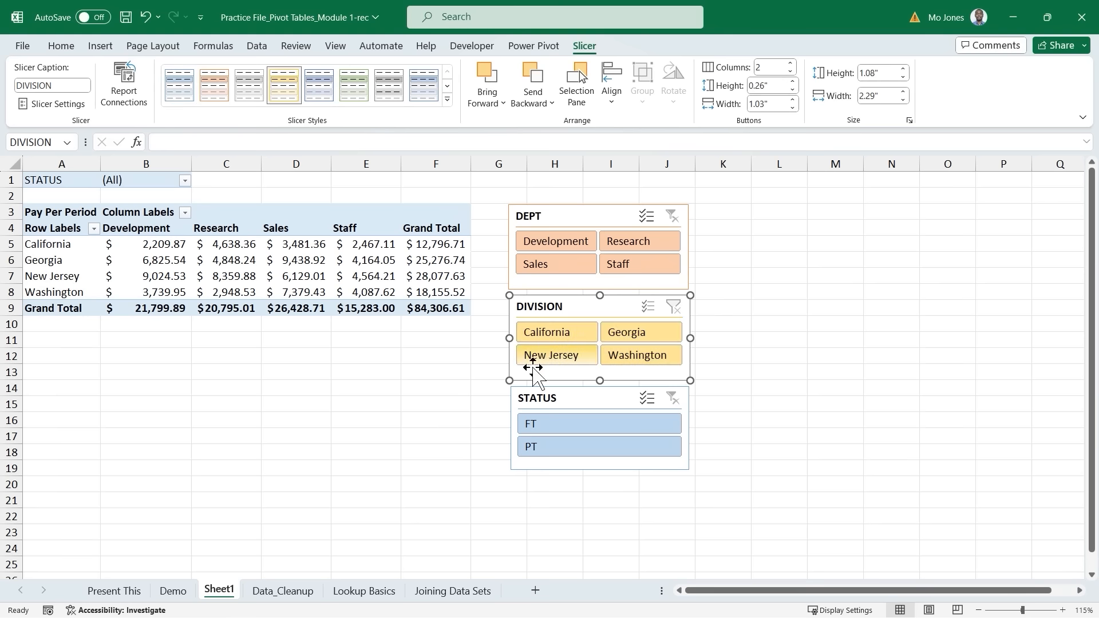
left_click(558, 396)
left_click(363, 90)
left_click(767, 323)
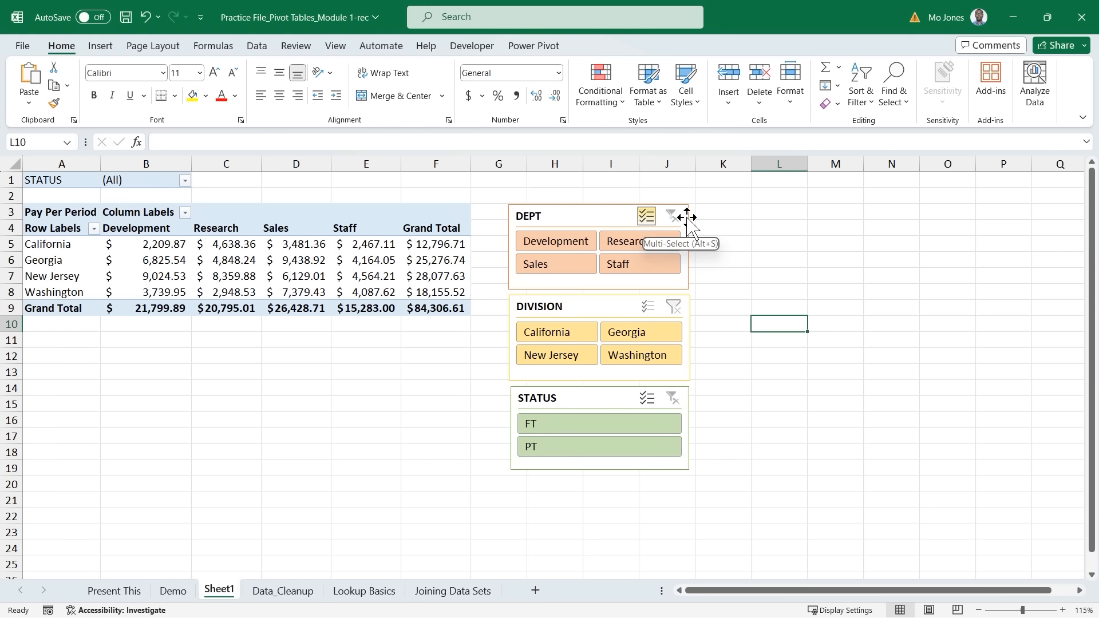
Step: Filter the PivotTable by one department at a time with the DEPT slicer: Development, Staff, Sales and Research
left_click(548, 238)
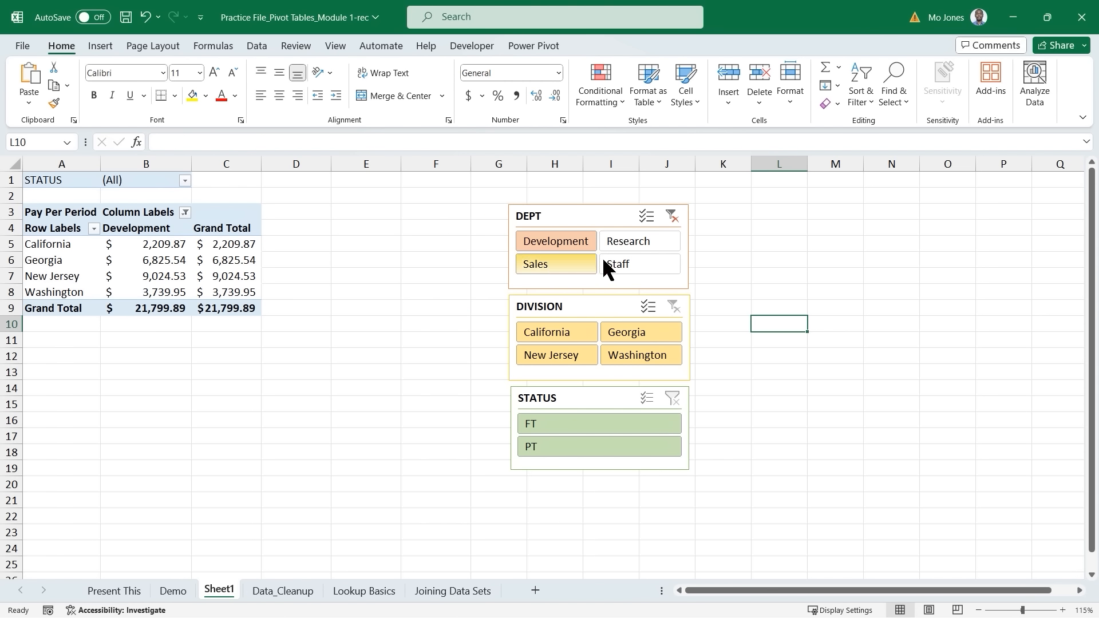
left_click(635, 260)
left_click(578, 264)
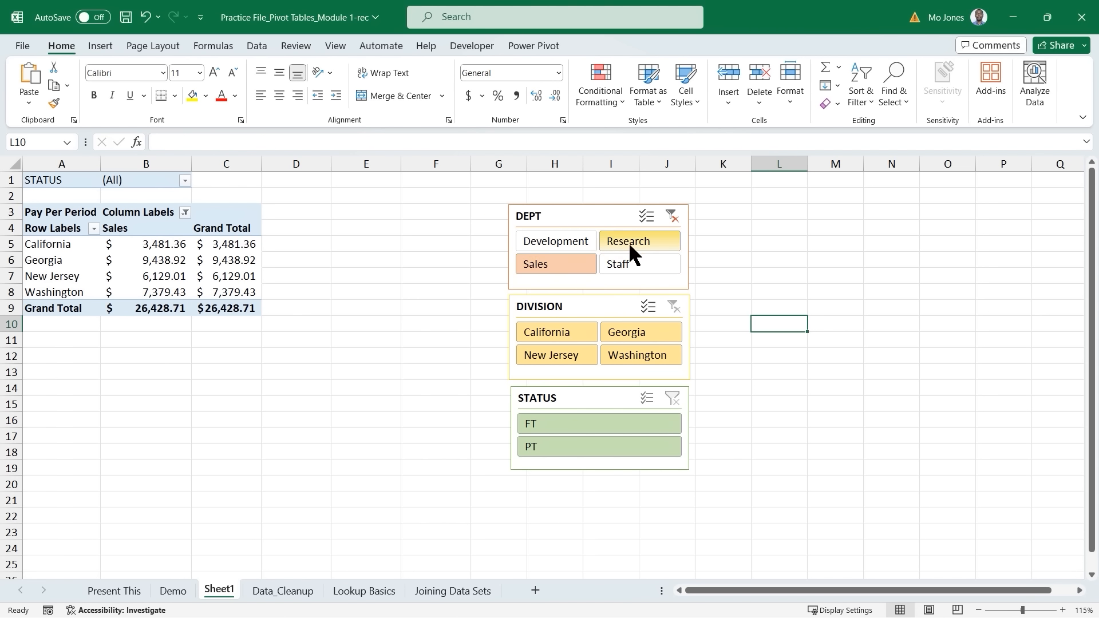
left_click(629, 242)
Step: Filter the DEPT slicer to Development and add Staff, Sales and Research to the selection one by one
left_click(575, 238)
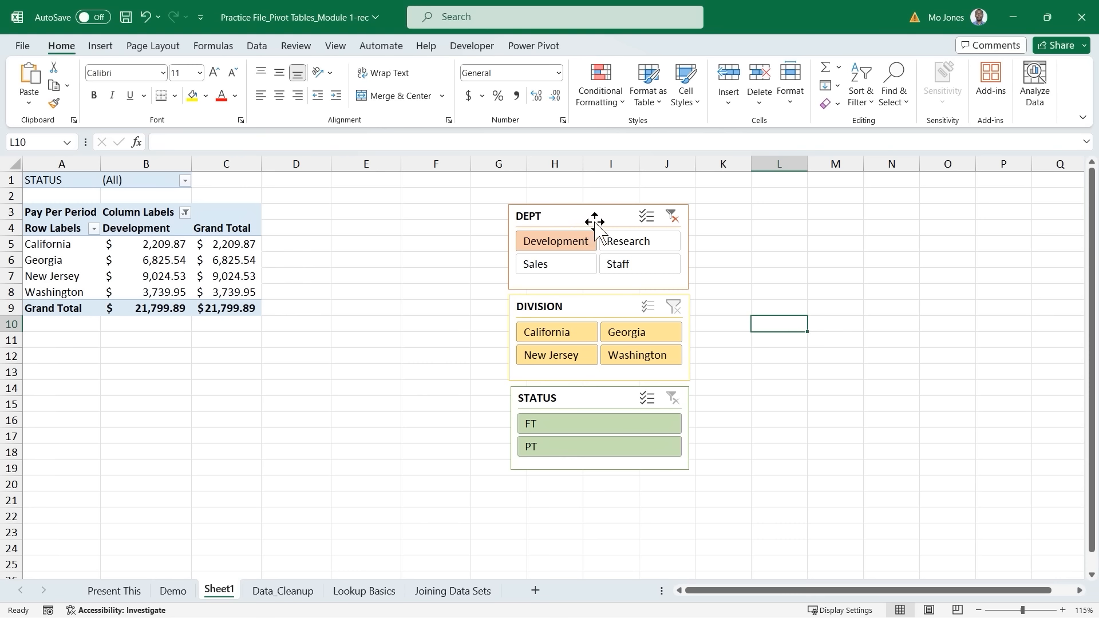
left_click(634, 262, "ctrl")
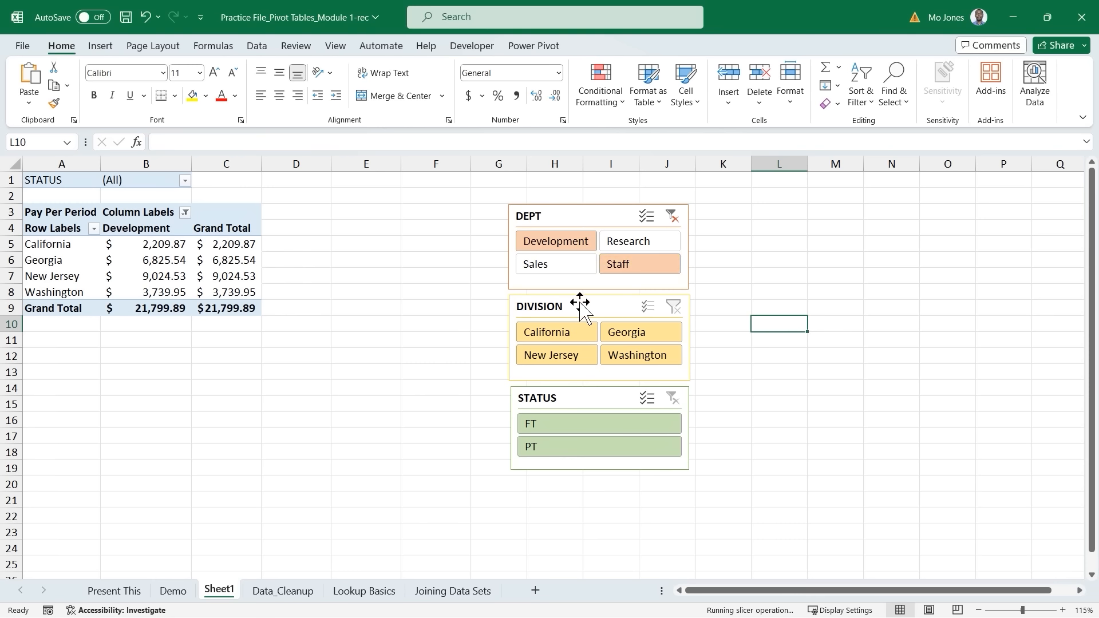
left_click(560, 262, "ctrl")
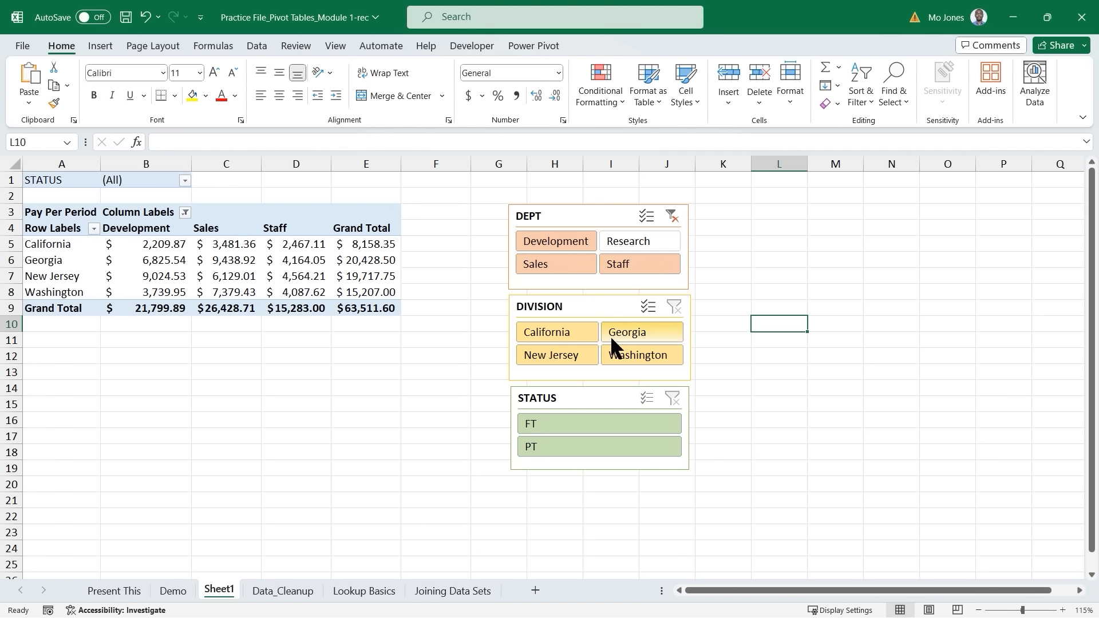
left_click(617, 238, "ctrl")
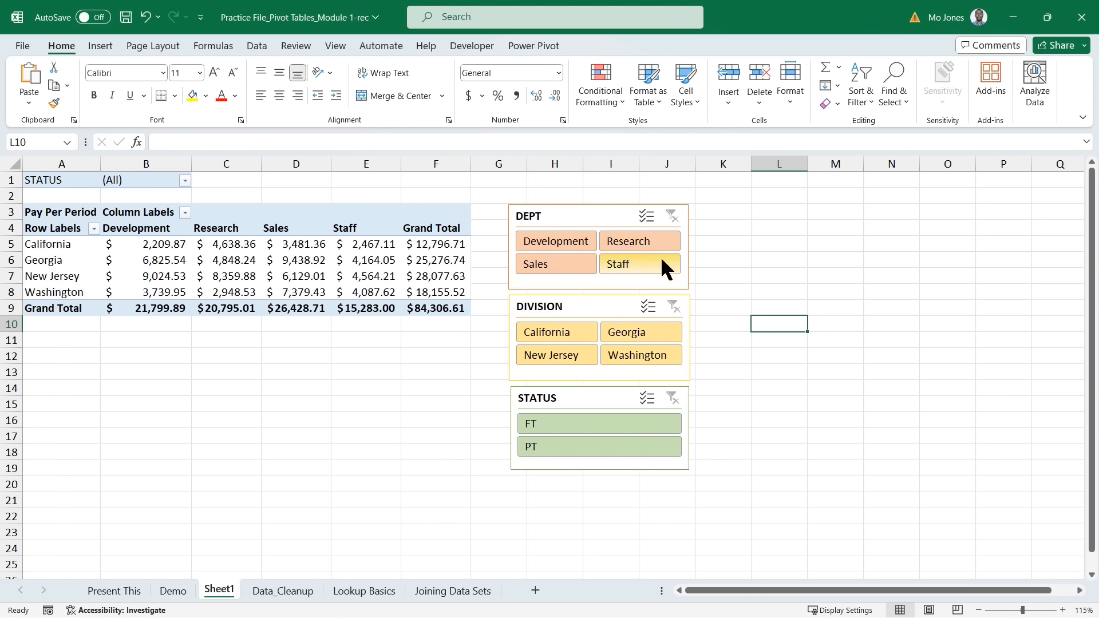
Step: Turn on multi-select in the DEPT and DIVISION slicers and keep only Research and Sales, and California and Washington
left_click(645, 220)
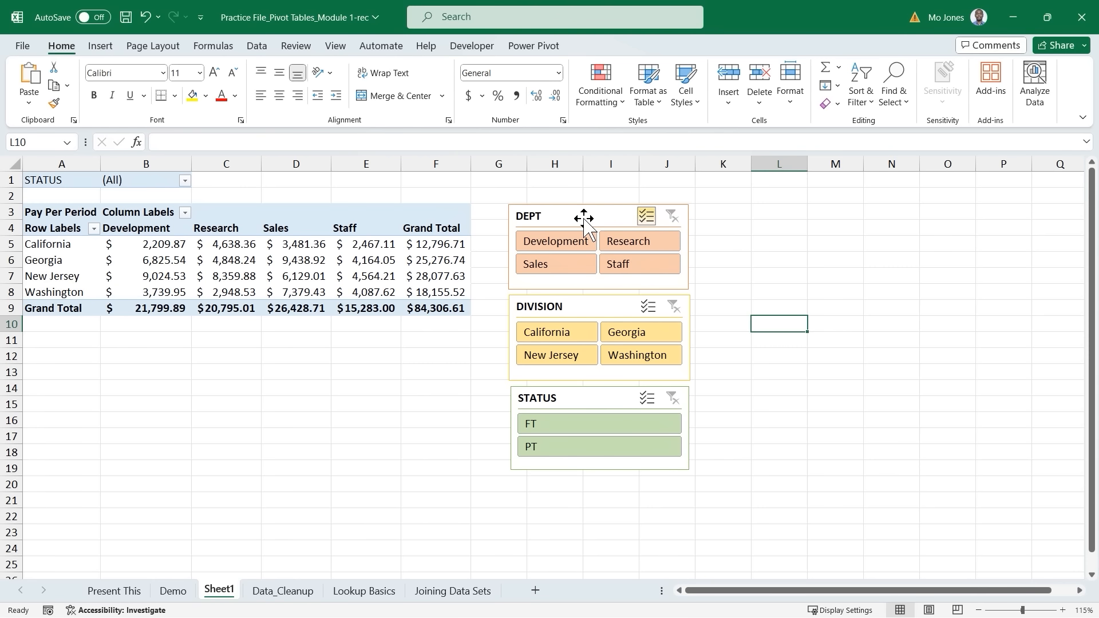
left_click(646, 306)
left_click(618, 260)
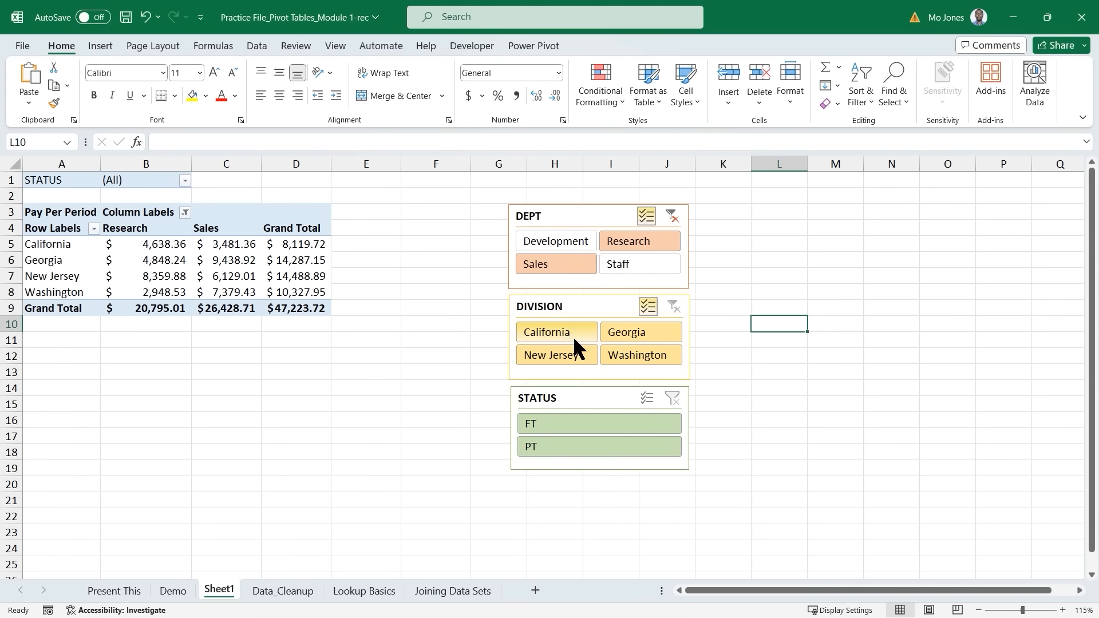
left_click(572, 351)
left_click(612, 331)
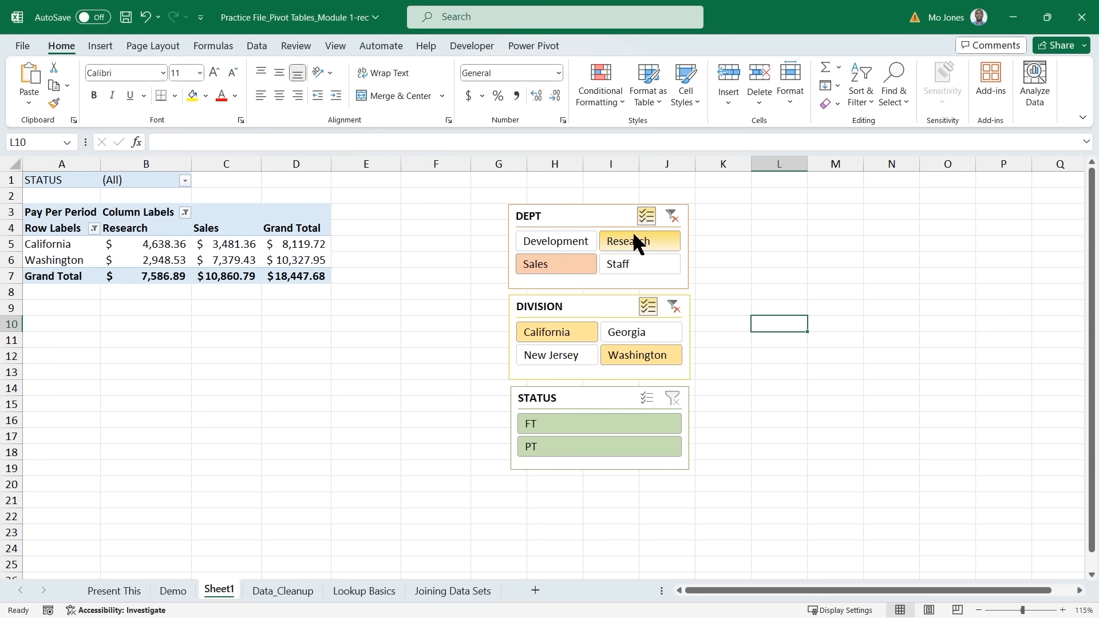
Step: Clear the filters of the DEPT and DIVISION slicers
left_click(671, 216)
left_click(664, 304)
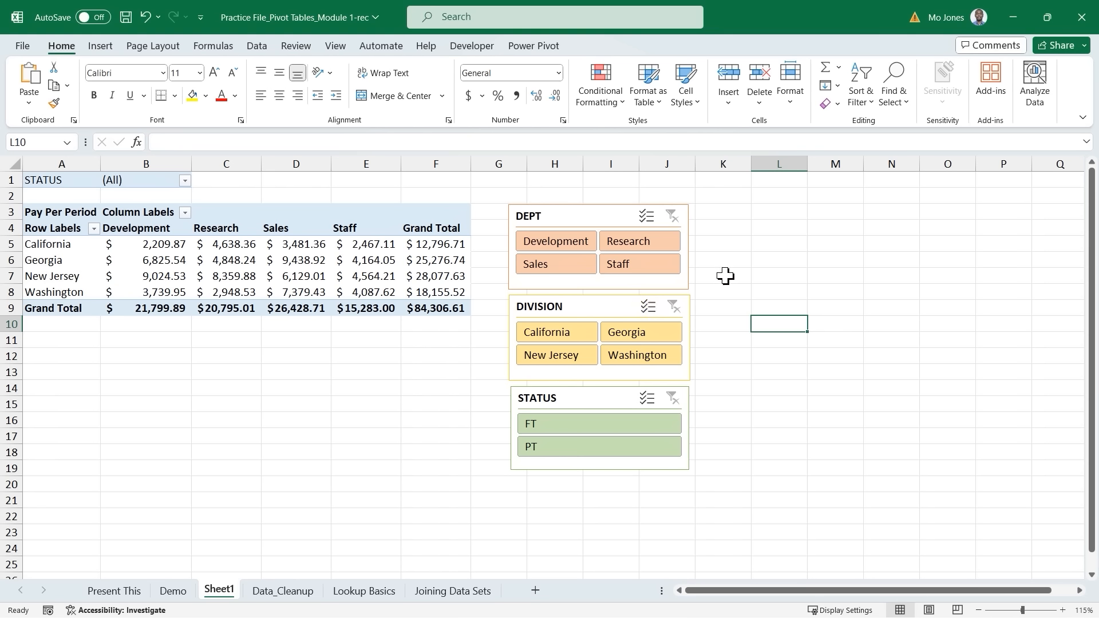
Step: Filter the PivotTable with the slicers to status PT, division New Jersey and department Development
left_click(576, 441)
left_click(558, 353)
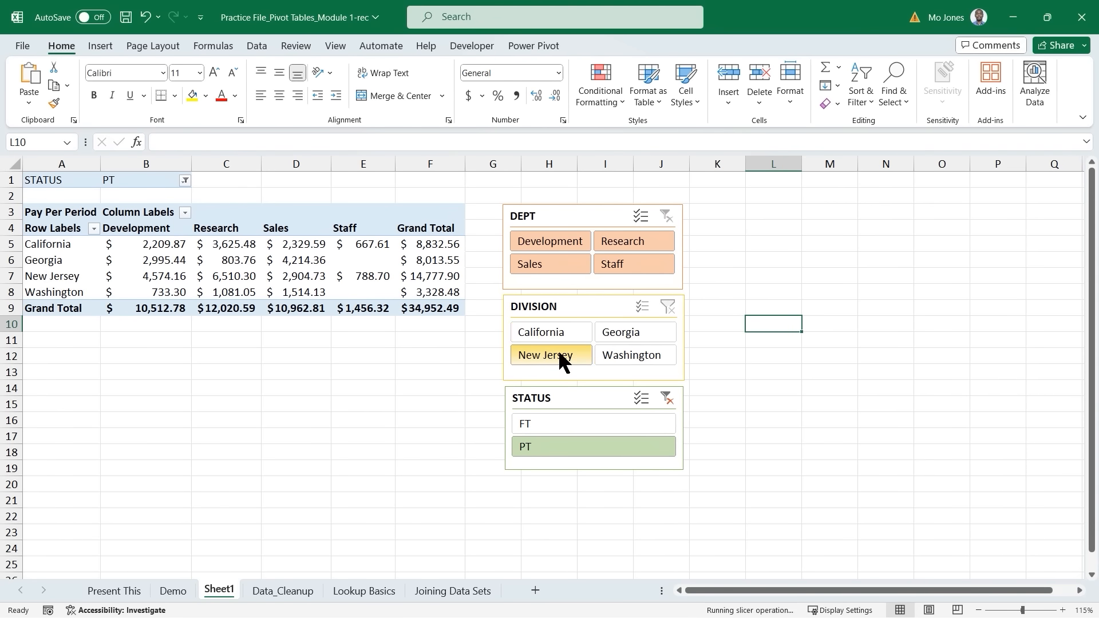
left_click(533, 239)
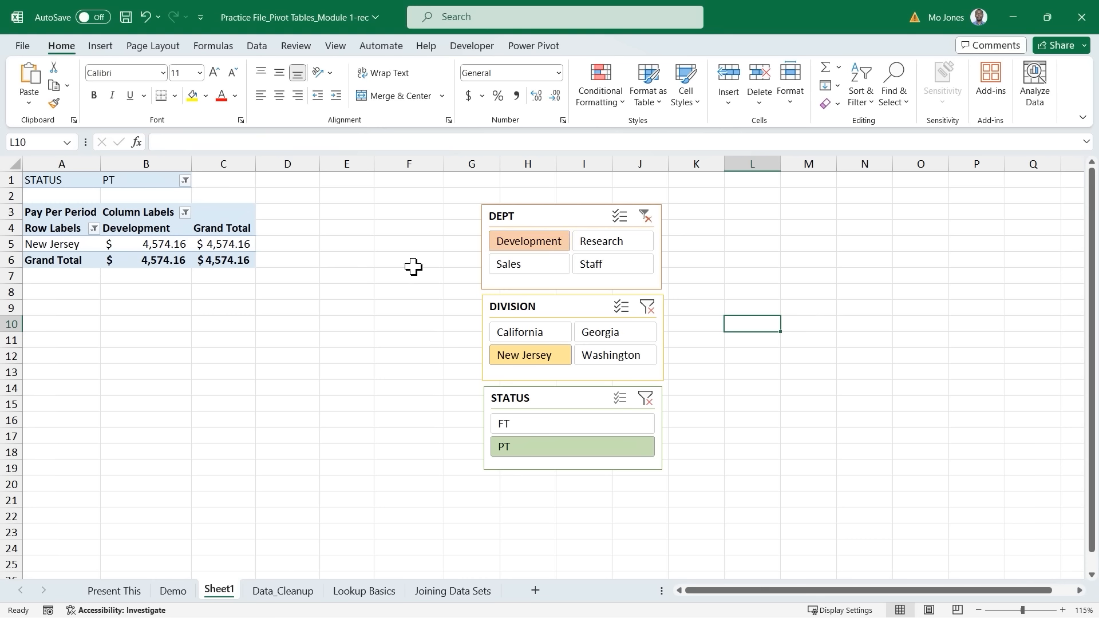
Step: Clear the filters of the DEPT, DIVISION and STATUS slicers
left_click(643, 217)
left_click(646, 307)
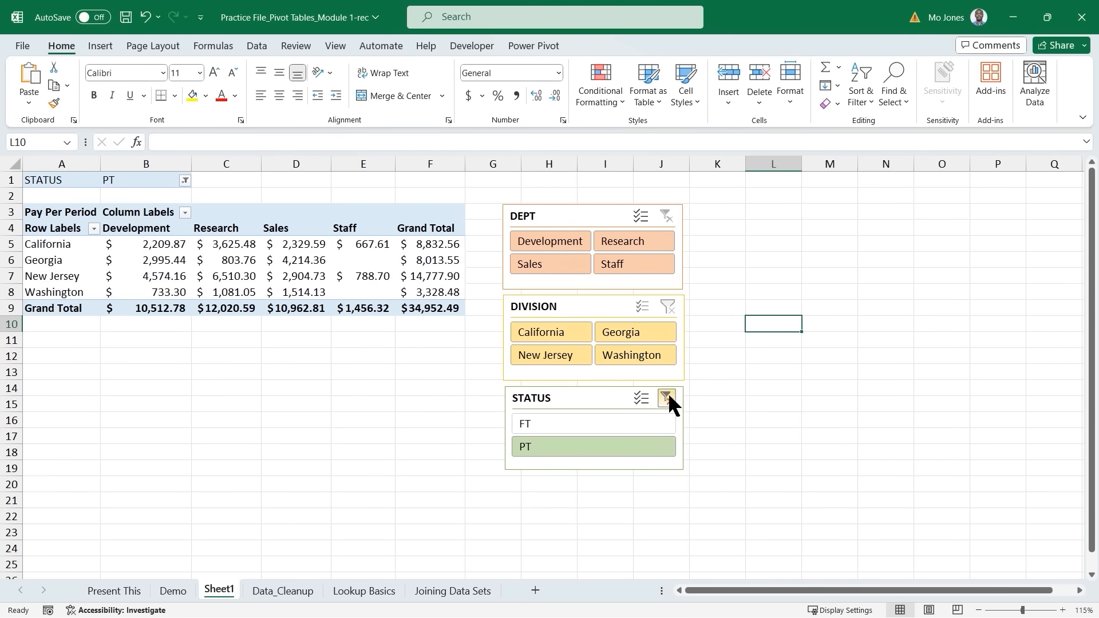
left_click(666, 396)
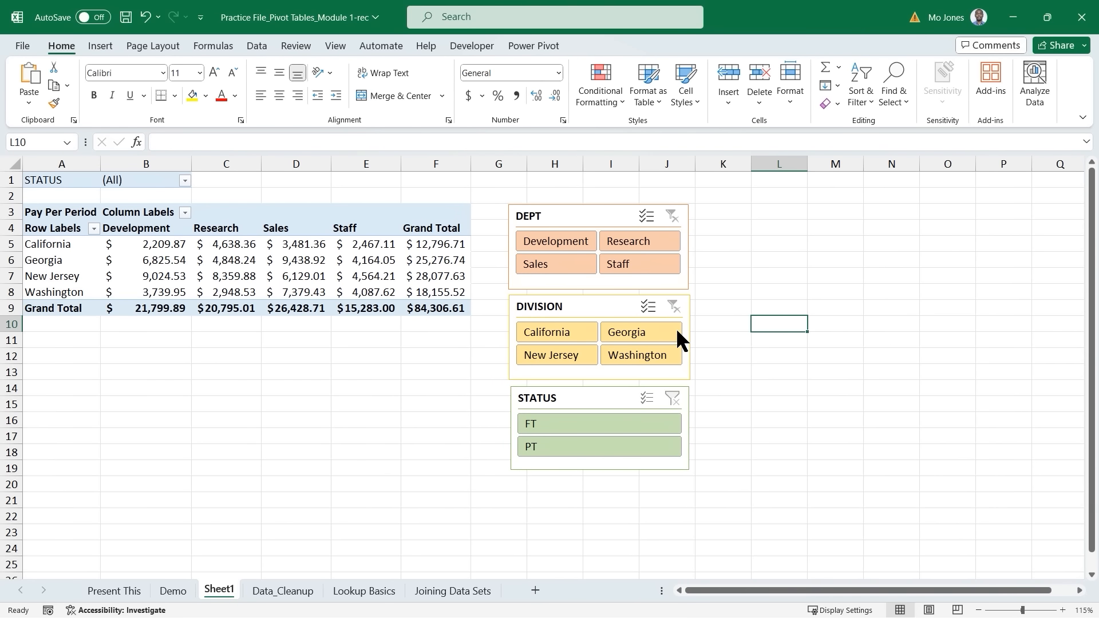
Step: Delete the DEPT slicer and move the DIVISION and STATUS slicers up into the freed space beside the PivotTable
left_click(579, 220)
key("Delete")
left_click(572, 306)
left_click_drag(572, 306, 591, 215)
left_click_drag(597, 392, 615, 300)
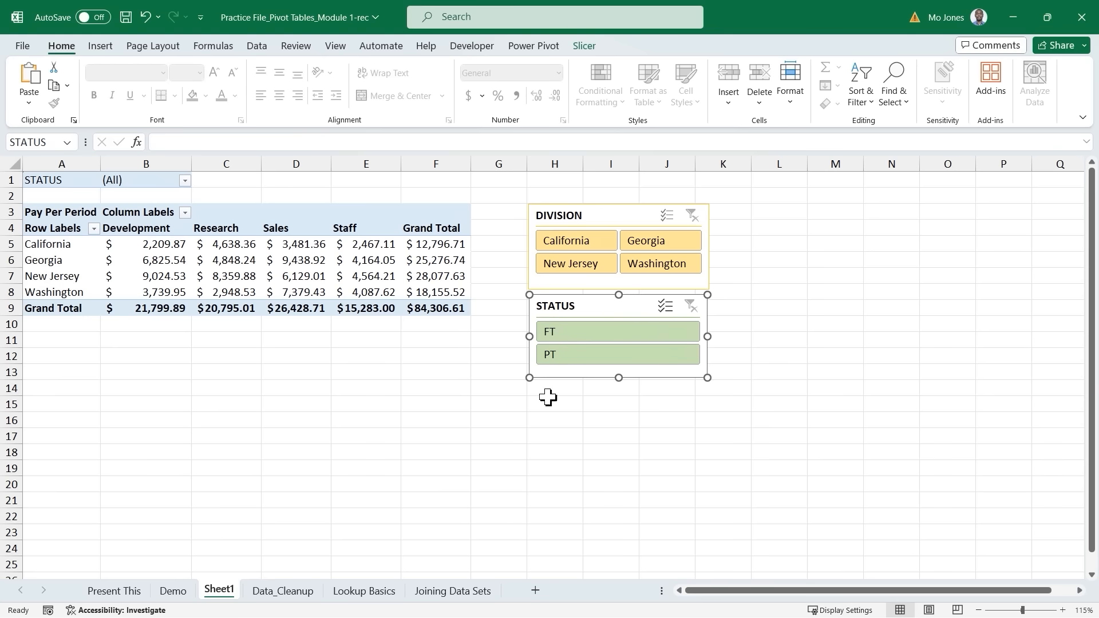
Step: Enter the notes "Add Data" in cell H15 and "Insert Pivot Chart" in cell H16 below the slicers
left_click(361, 266)
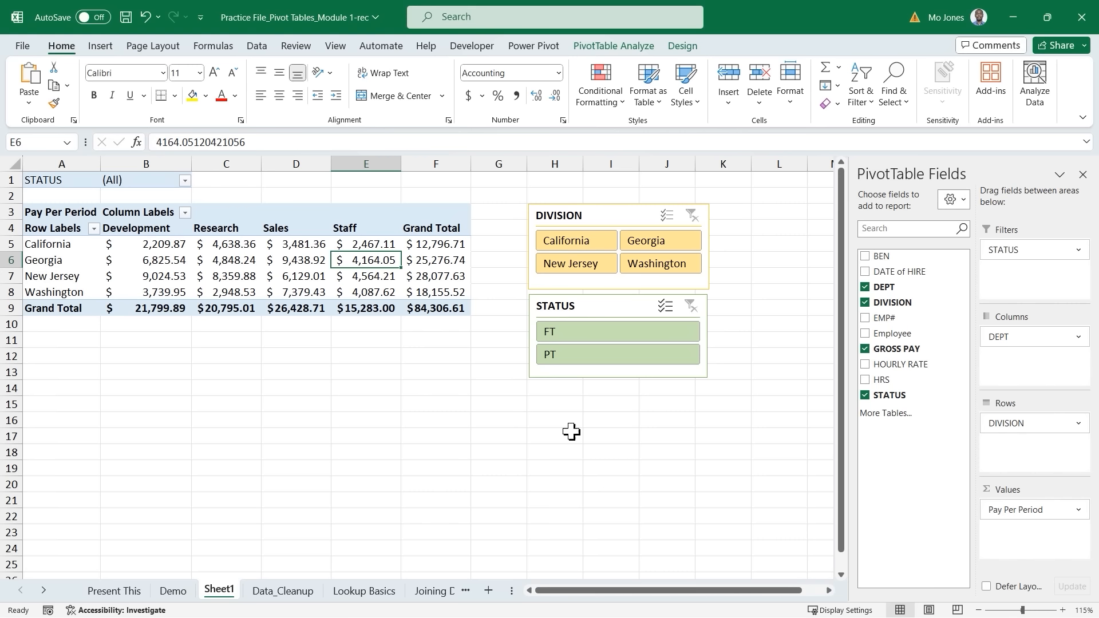
left_click(558, 406)
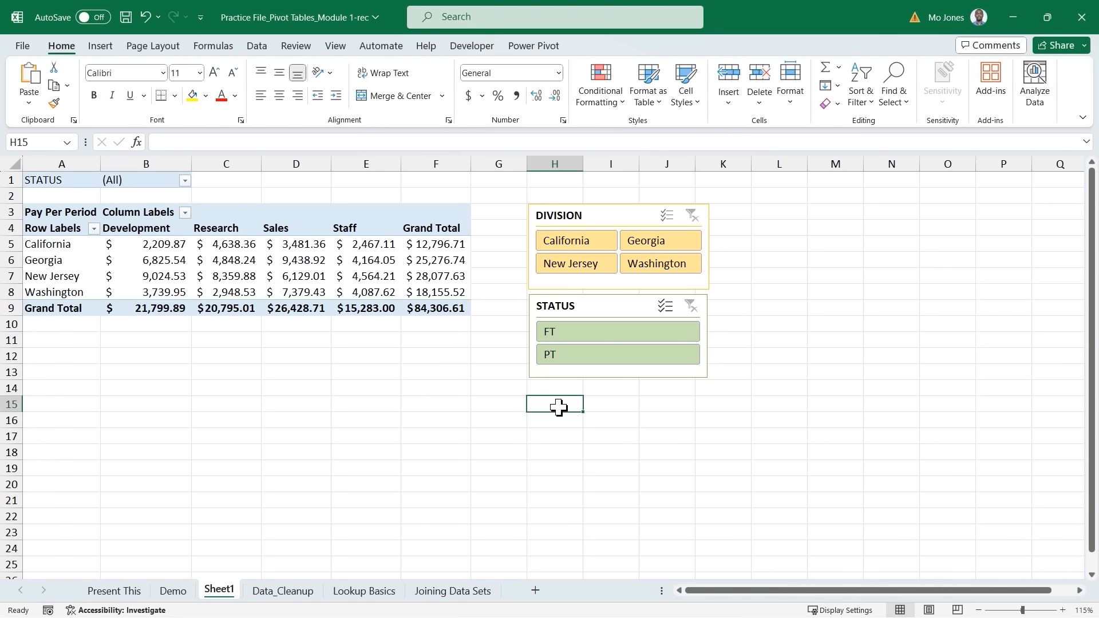
type("Add Data")
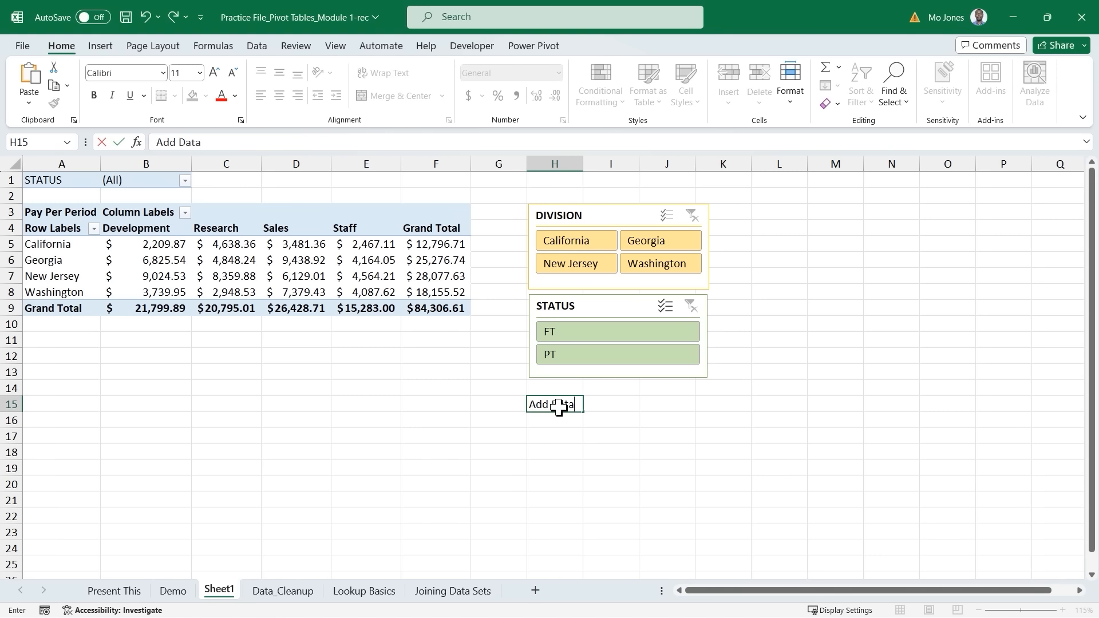
key("Return")
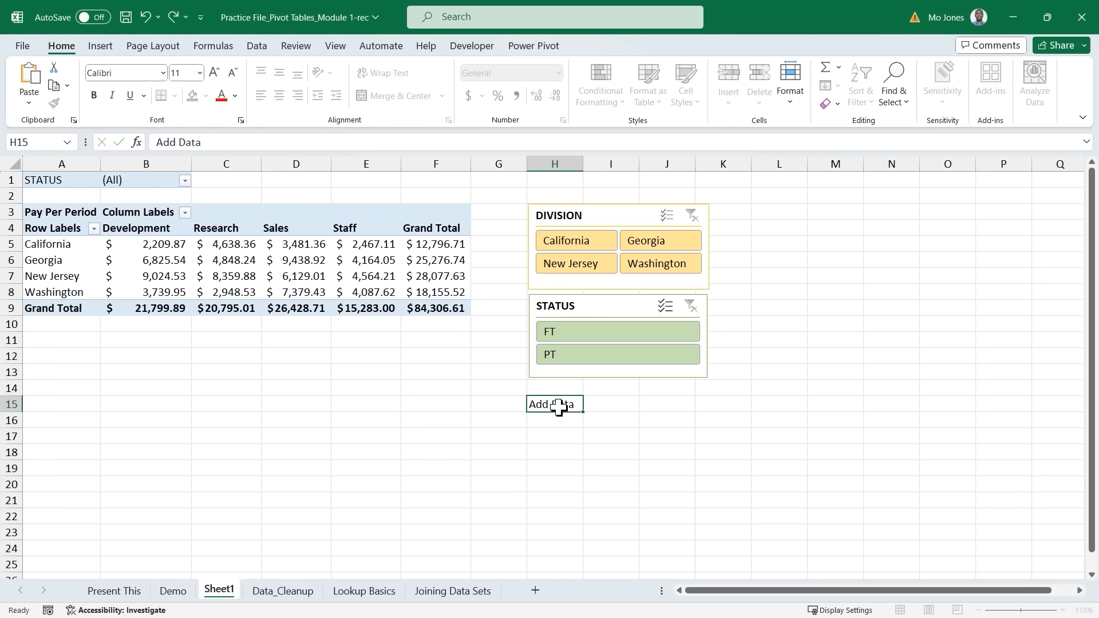
type("I")
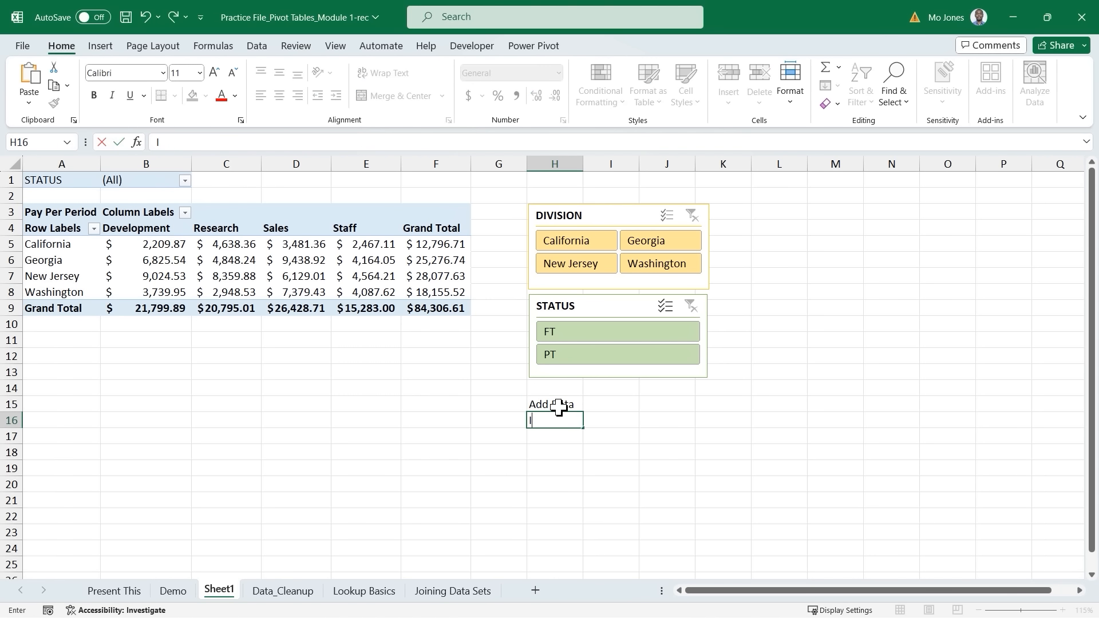
type("nsert Pivot Chart")
key("Return")
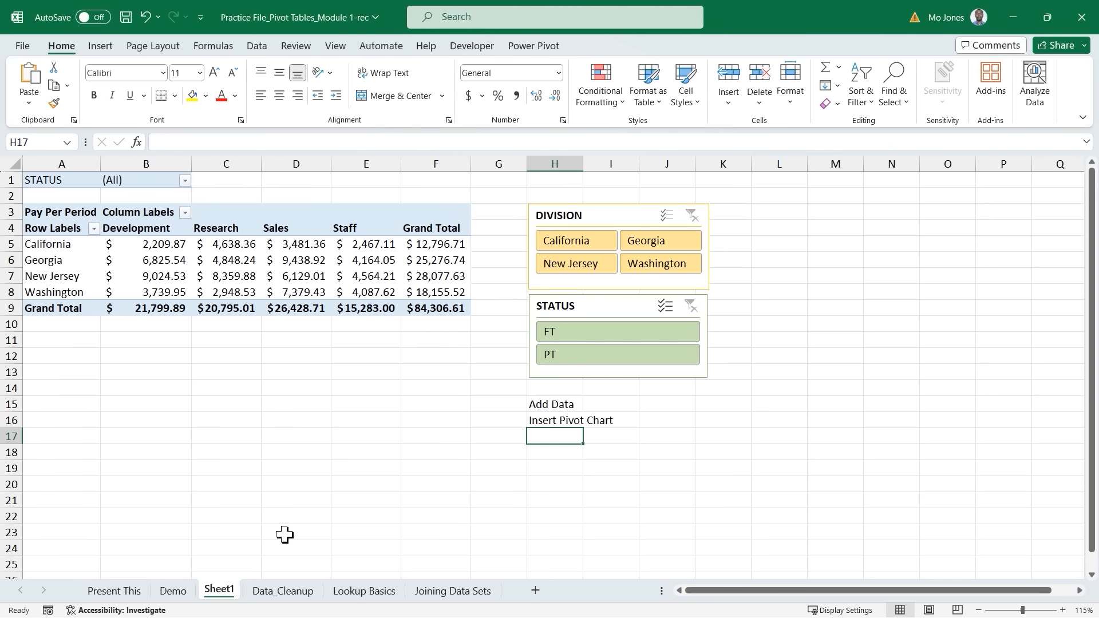
Step: Start a new record in row 99 of the Data_Cleanup sheet with the employee number and the employee's name
left_click(285, 591)
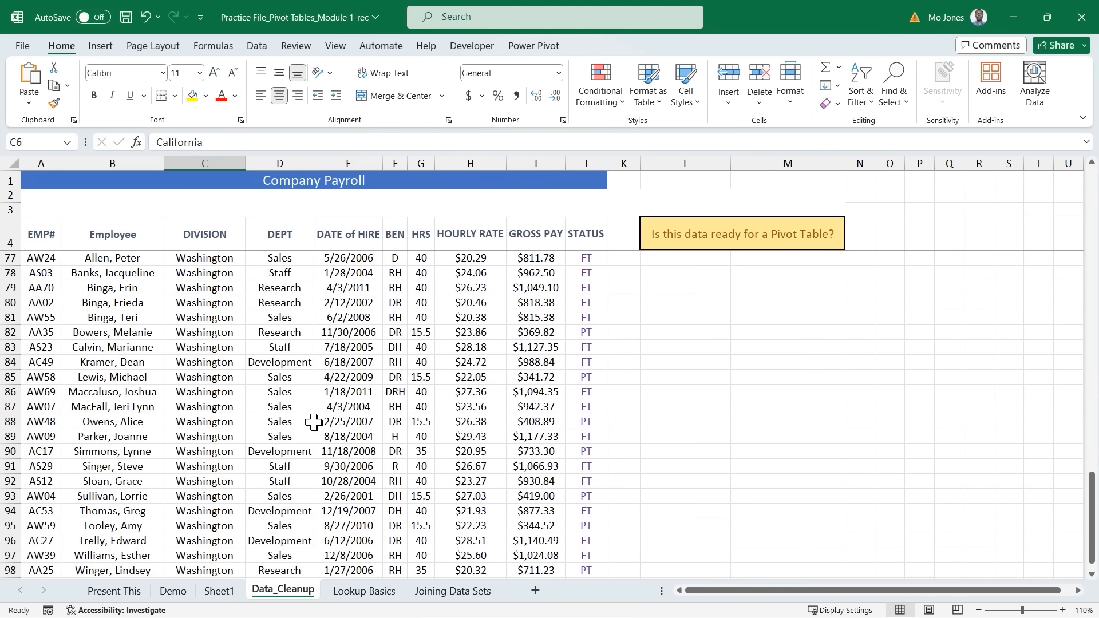
left_click(286, 355)
scroll(288, 356, "down", 4)
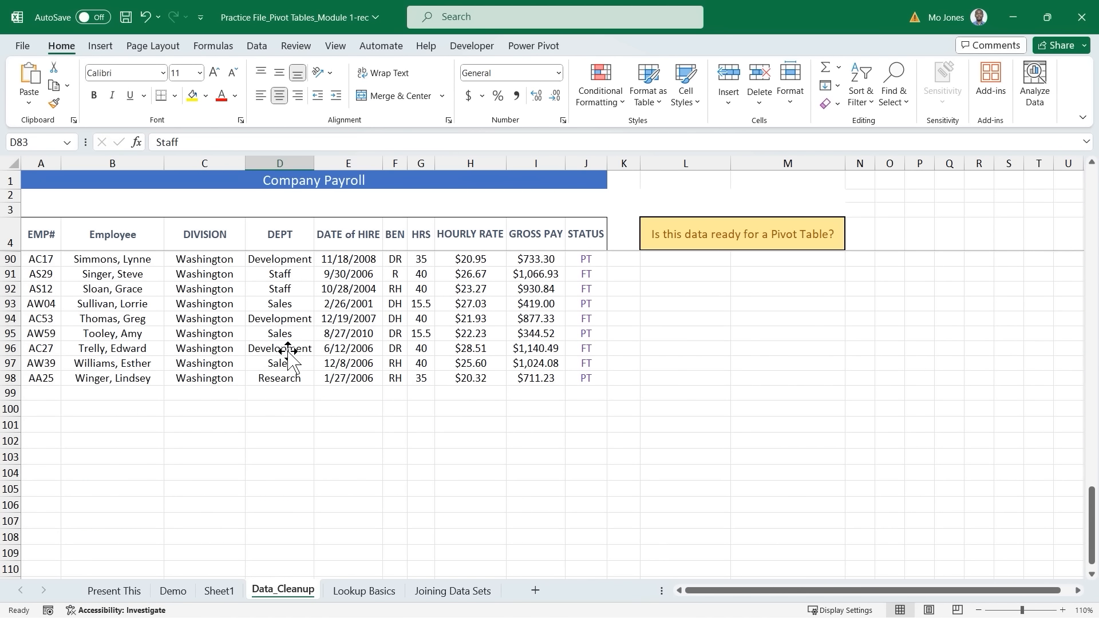
left_click(55, 393)
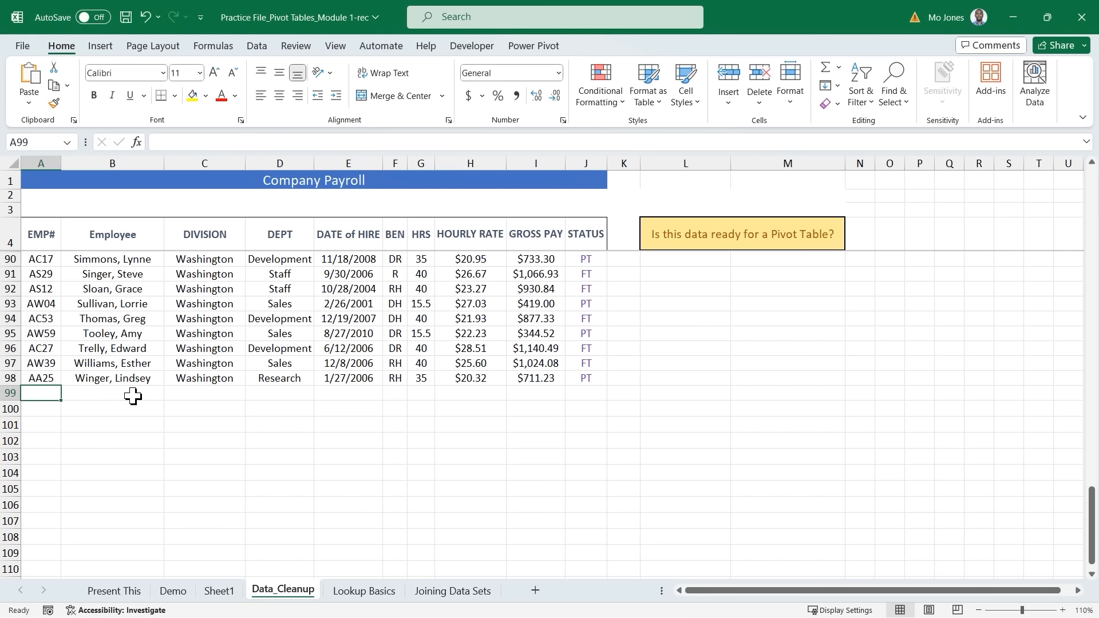
type("AA")
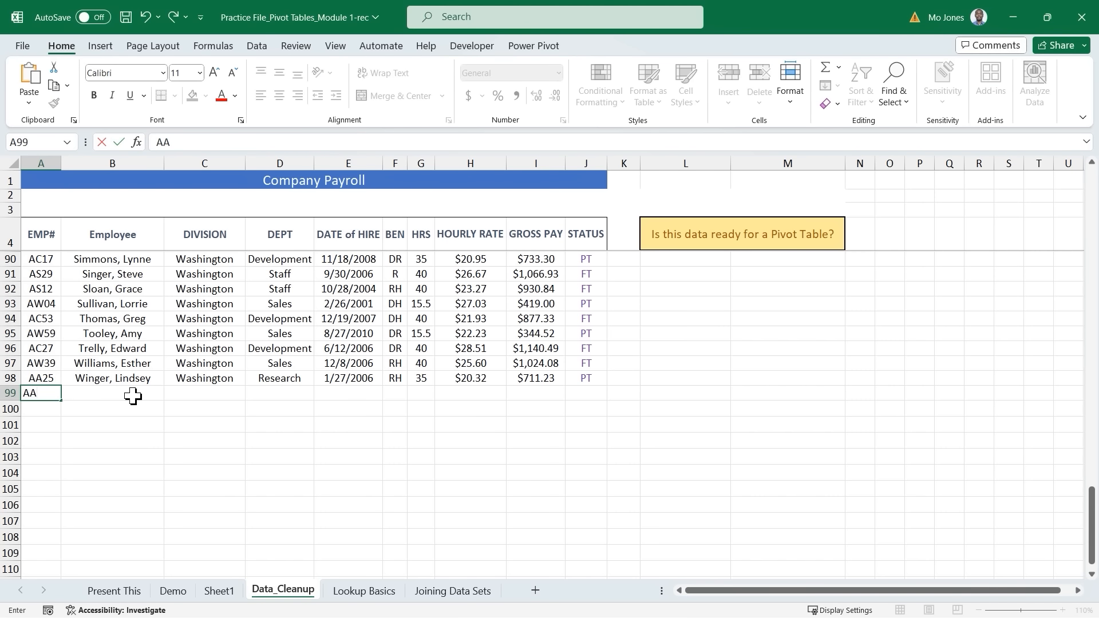
type("40")
left_click(133, 396)
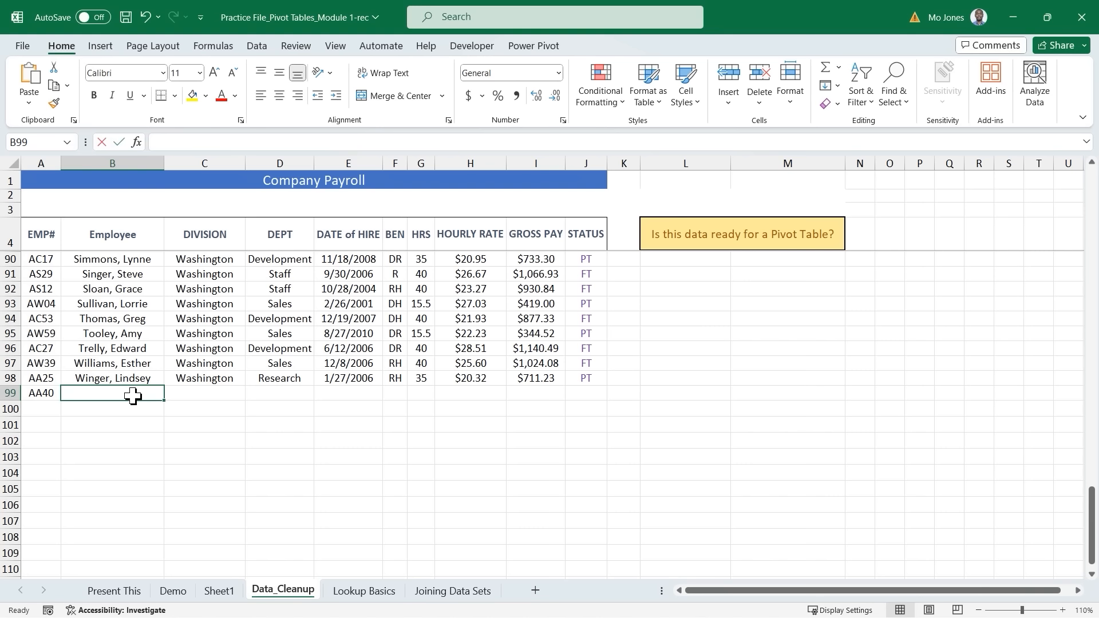
type("Jones, ")
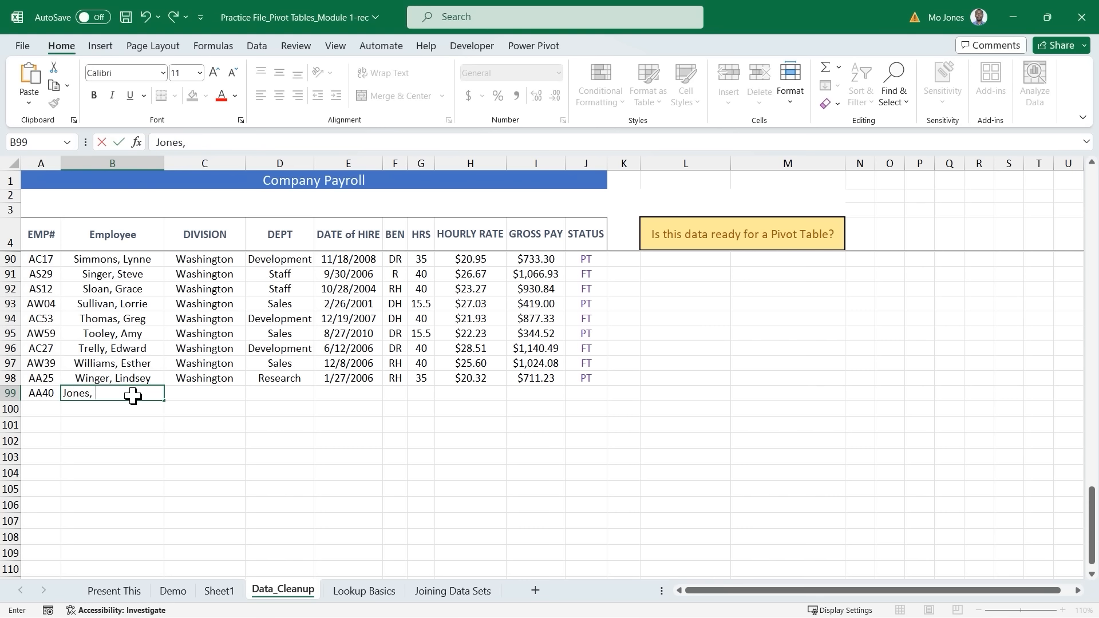
type("Moe")
key("Tab")
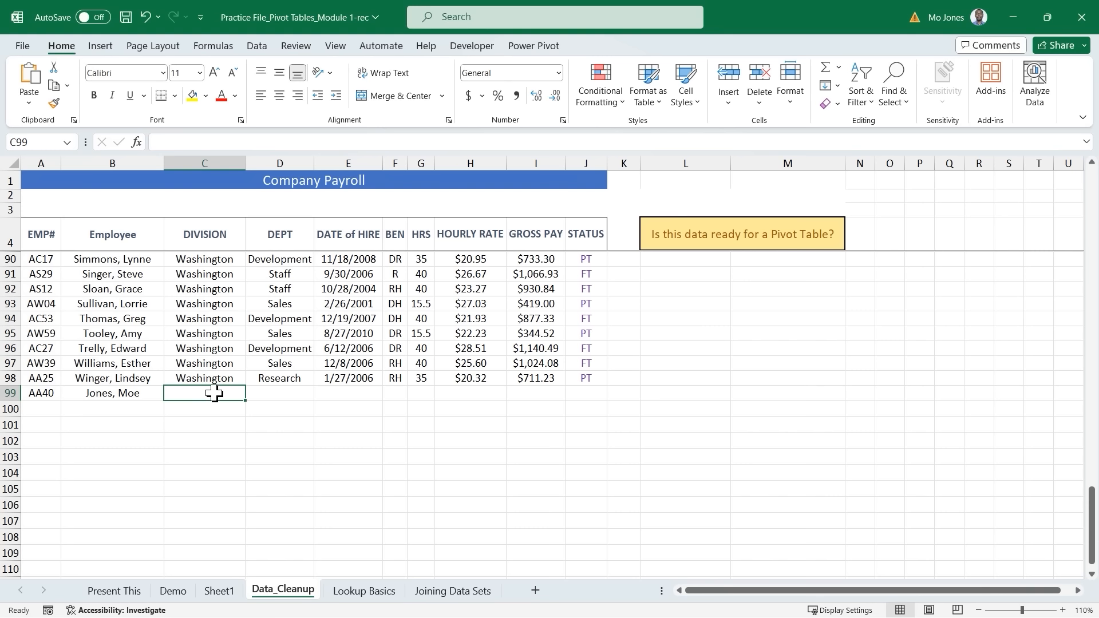
Step: Set the new record's division to Texas and its department to Tech in row 99
type("G")
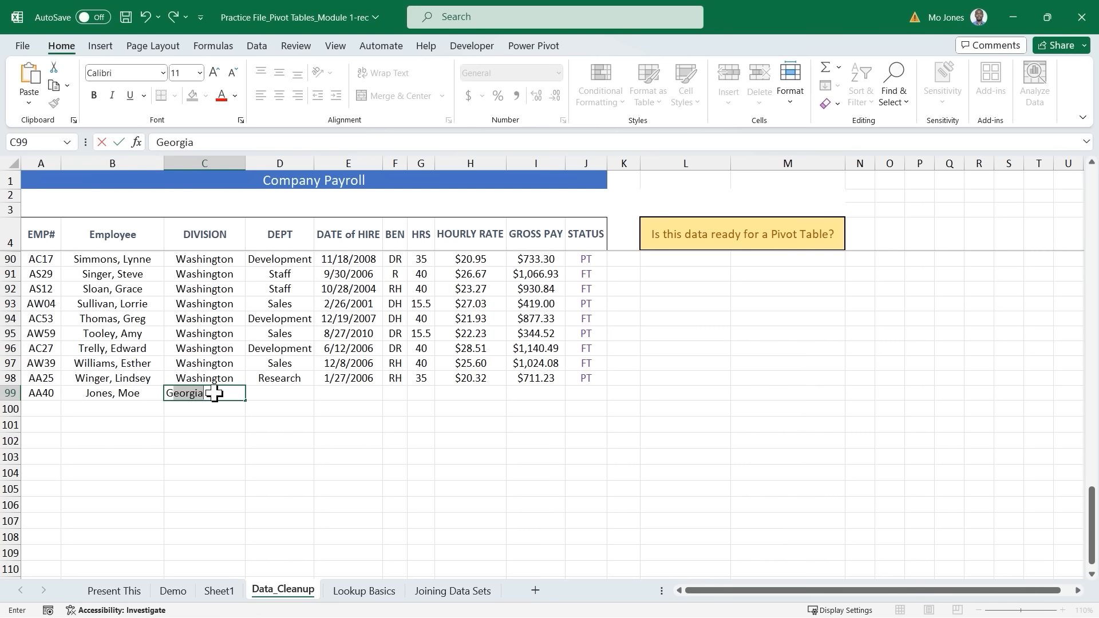
key("BackSpace")
key("BackSpace")
type("Texas")
key("Tab")
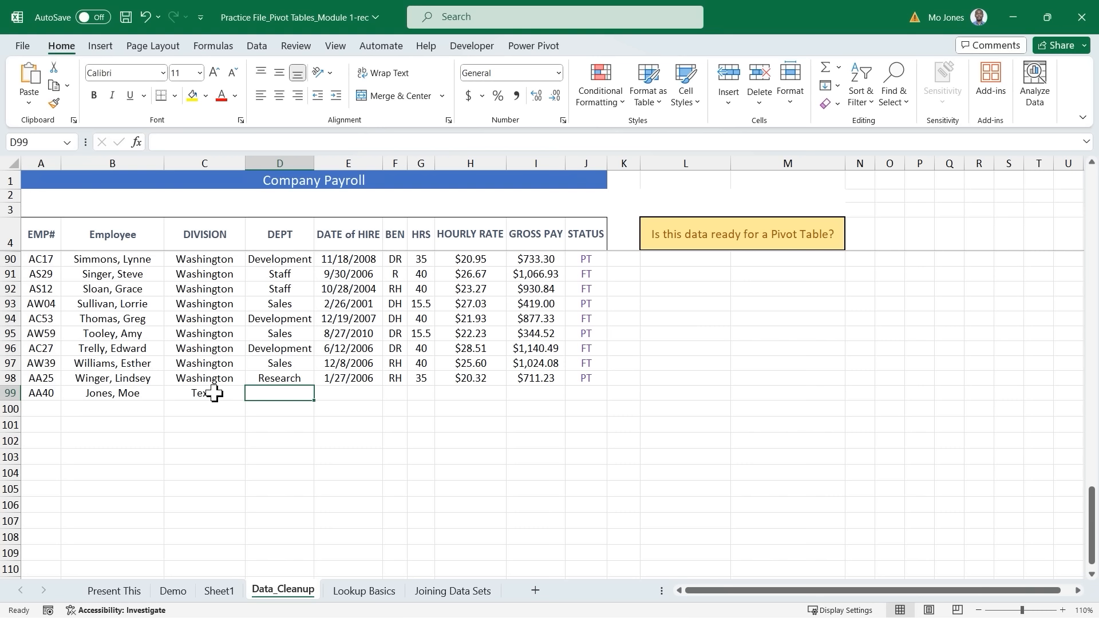
type("Tech")
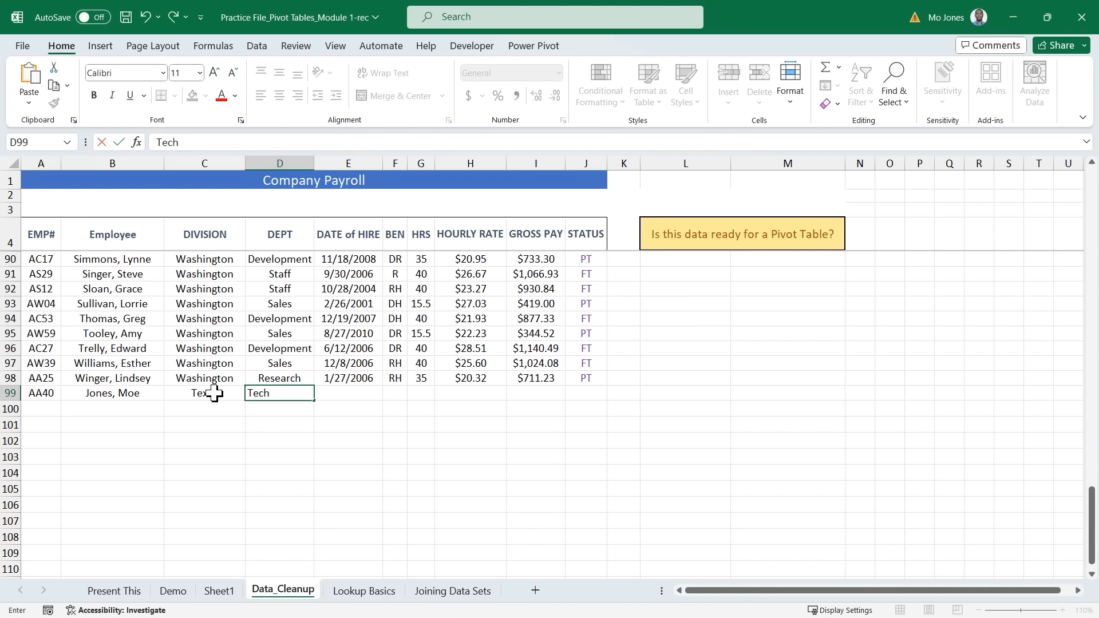
key("Tab")
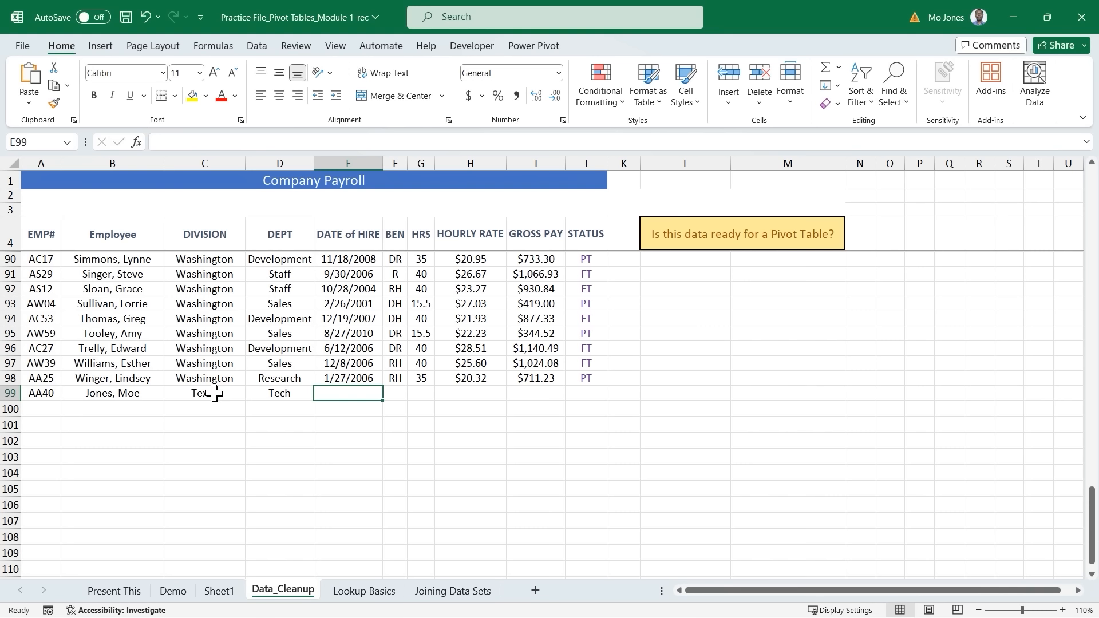
Step: Complete row 99 with hire date 1/1/2024, benefit code RH, 20 hours and an hourly rate of 30
type("1/1/2024")
key("Tab")
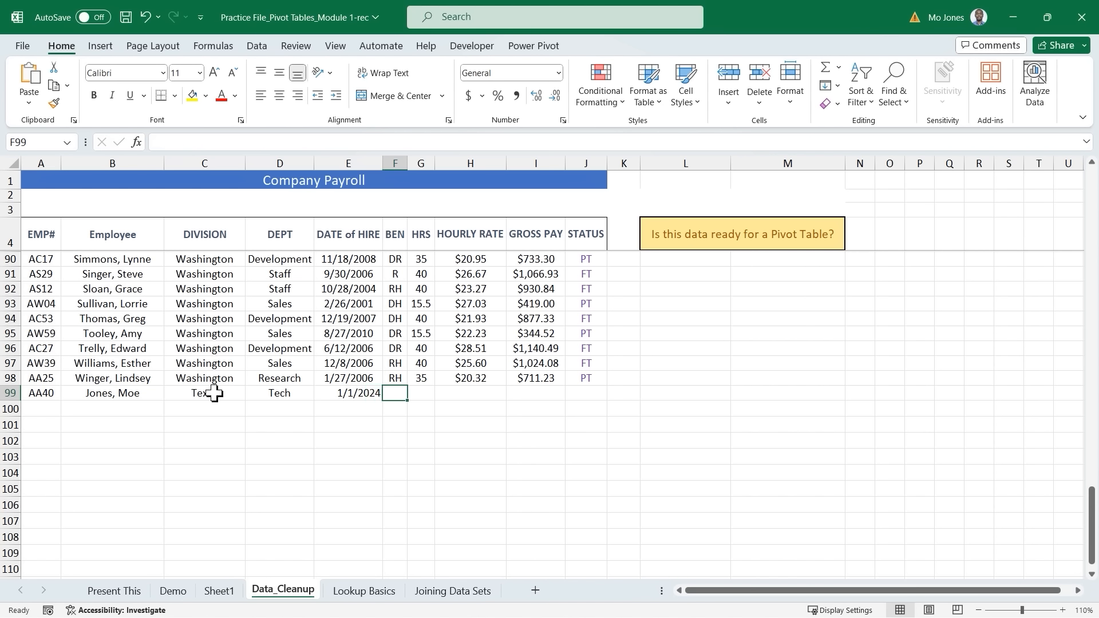
type("RH")
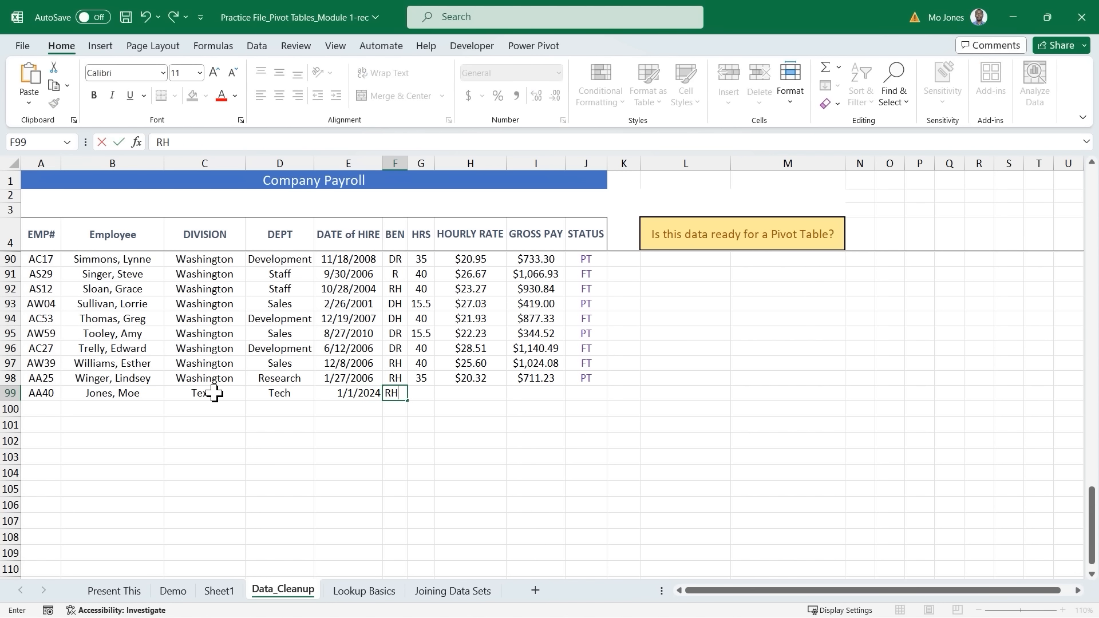
key("Tab")
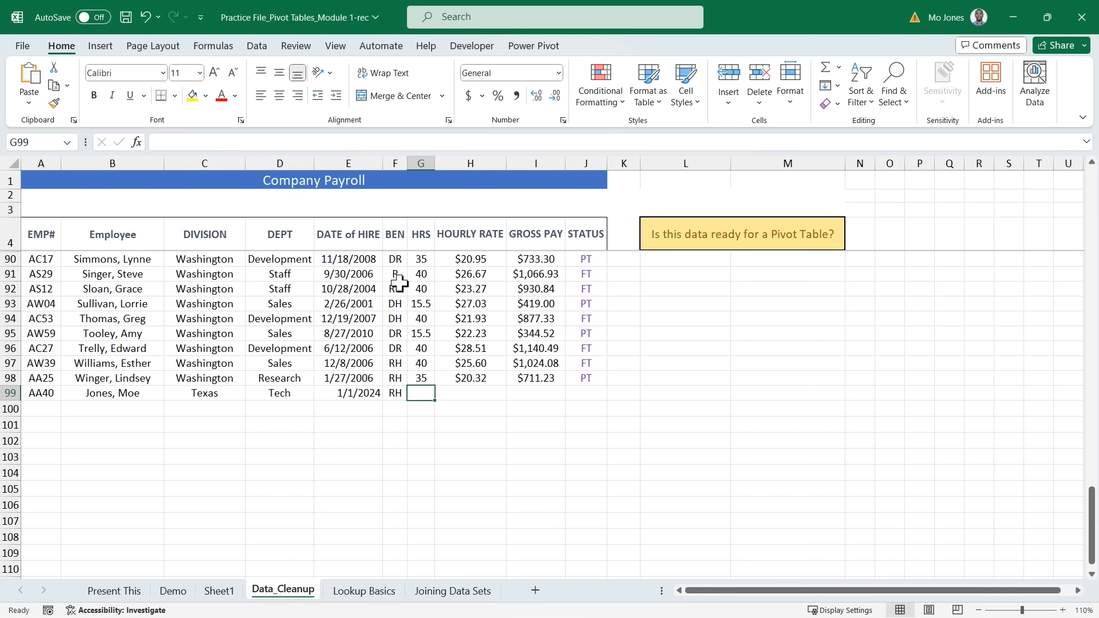
type("20")
key("Tab")
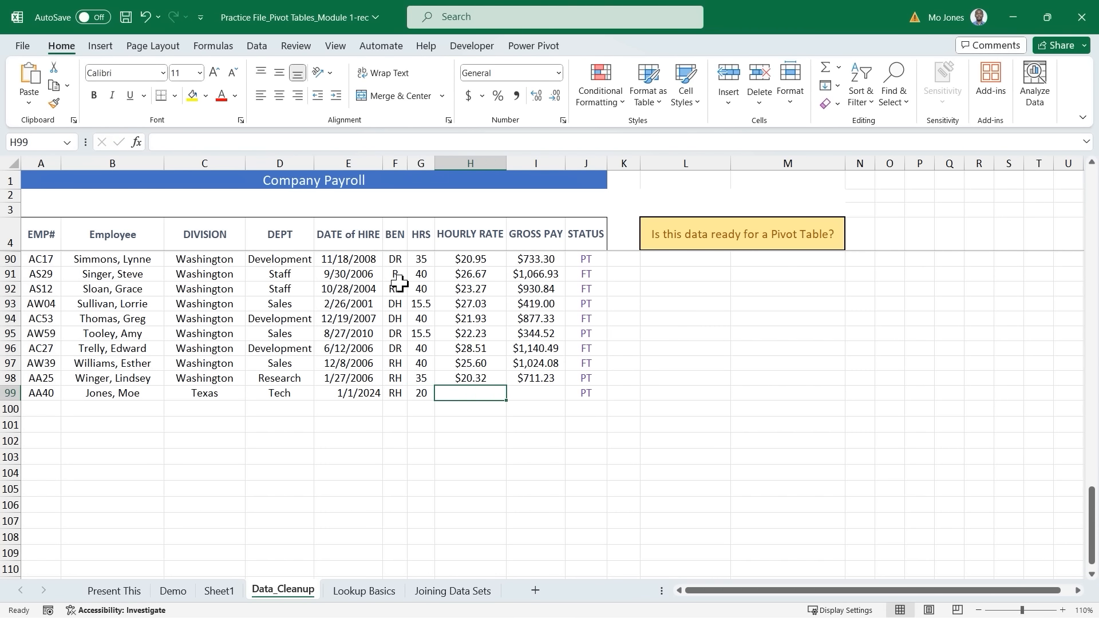
type("30")
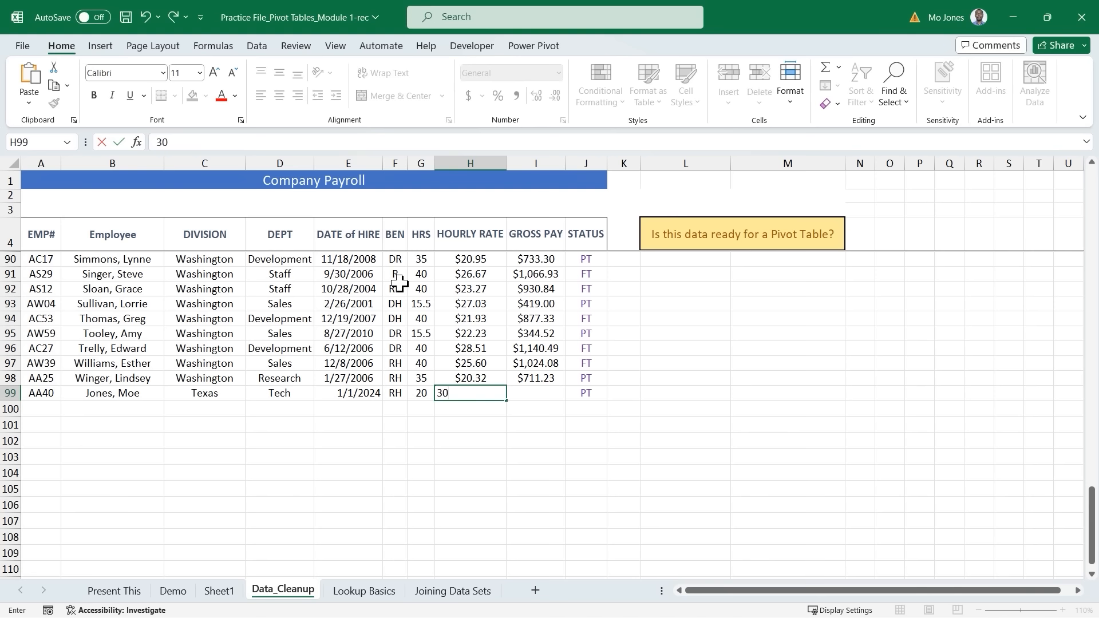
key("Tab")
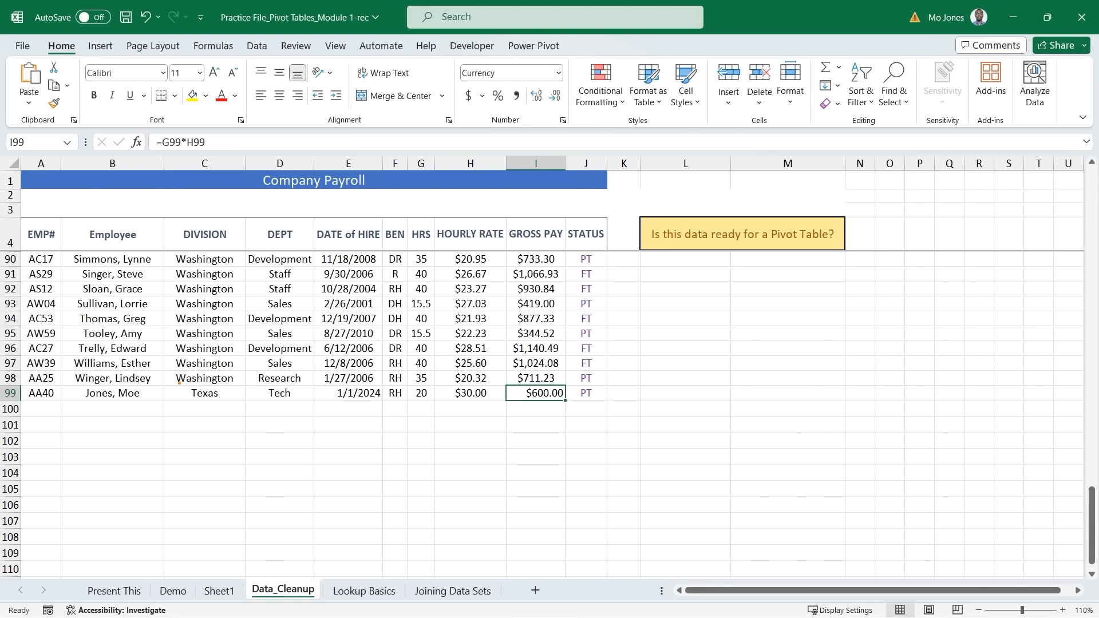
mouse_move(179, 381)
left_mouse_down()
mouse_move(234, 412)
mouse_move(288, 398)
mouse_move(304, 408)
left_mouse_up()
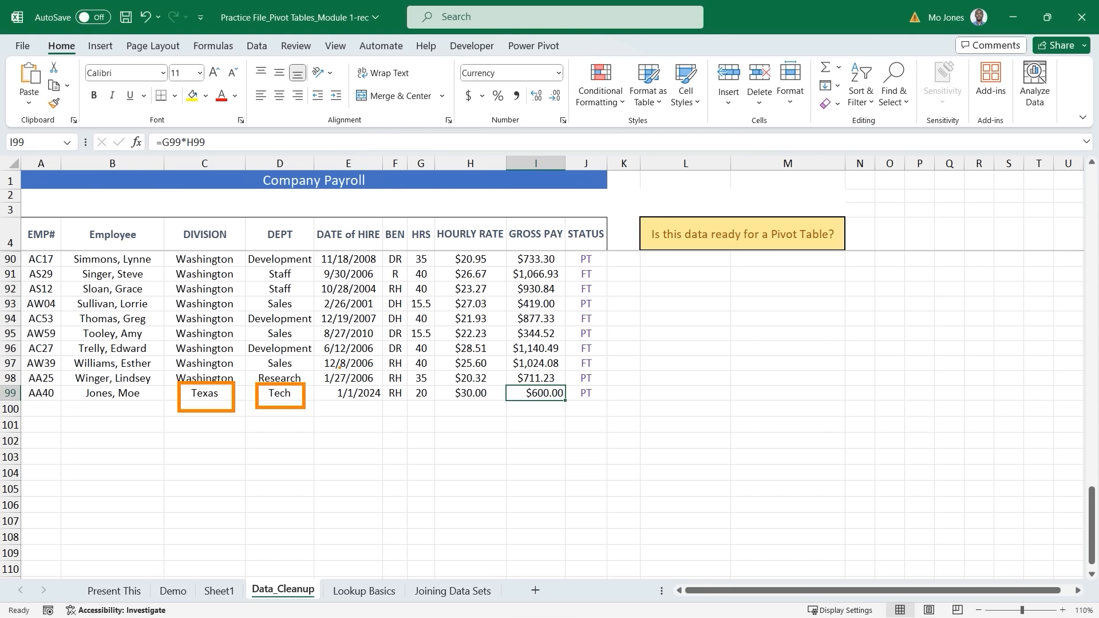
key("Escape")
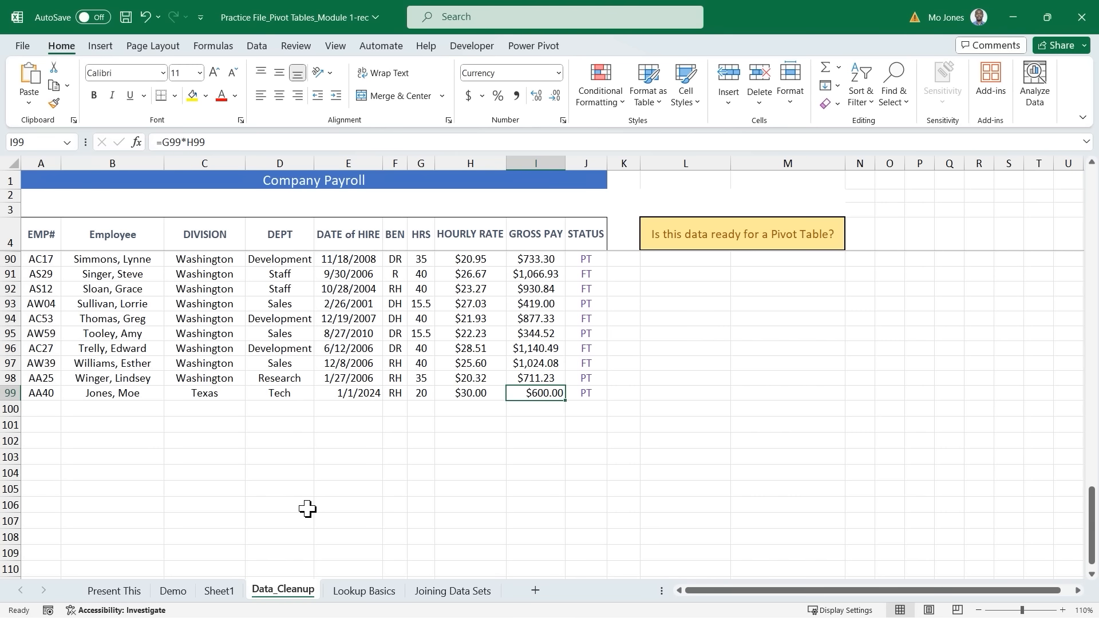
Step: Rename the PivotTable's worksheet Sheet1 as Payroll
left_click(220, 591)
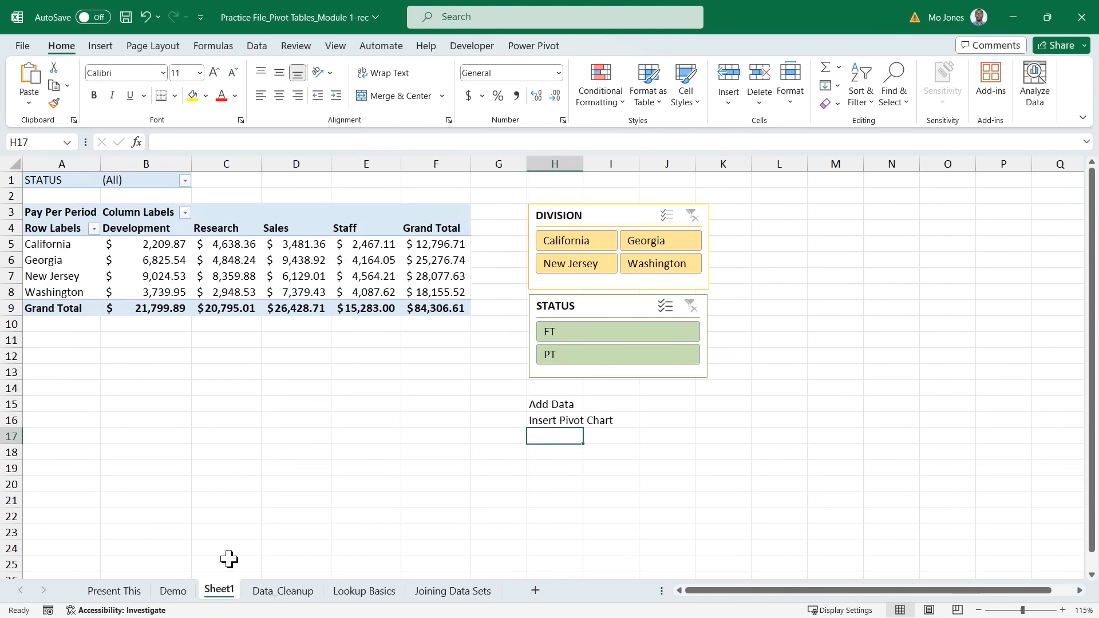
right_click(216, 587)
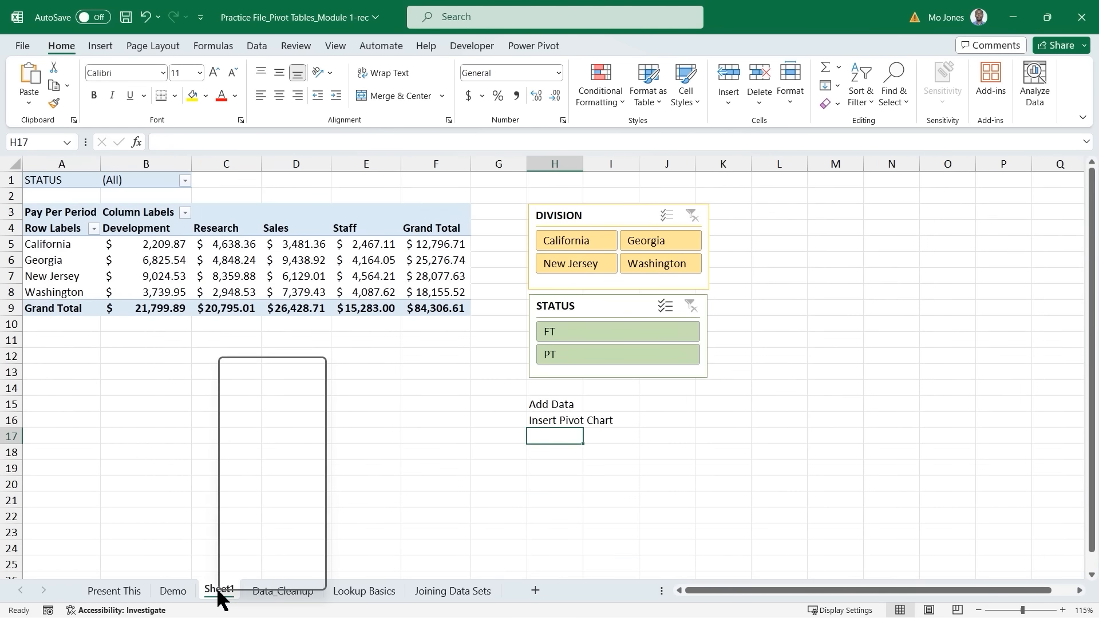
left_click(265, 410)
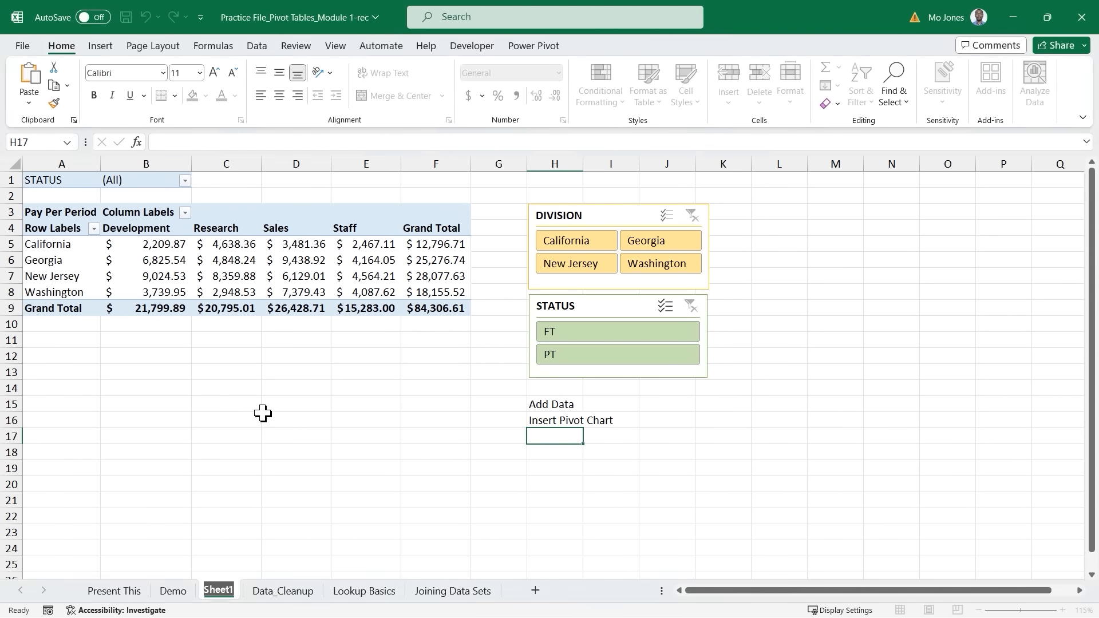
type("Payroll")
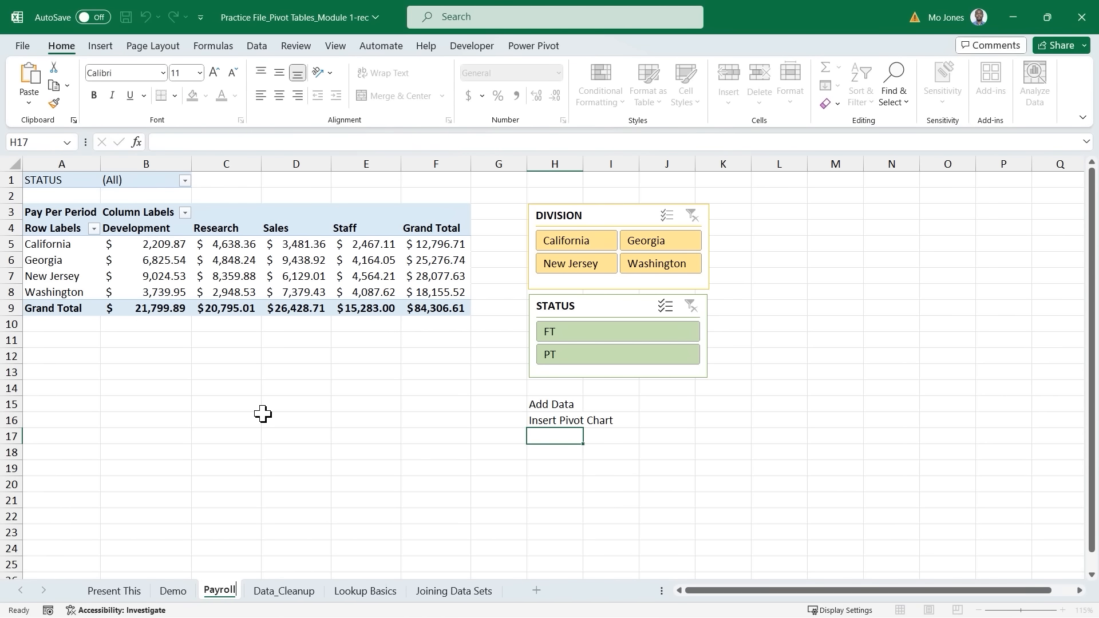
key("Return")
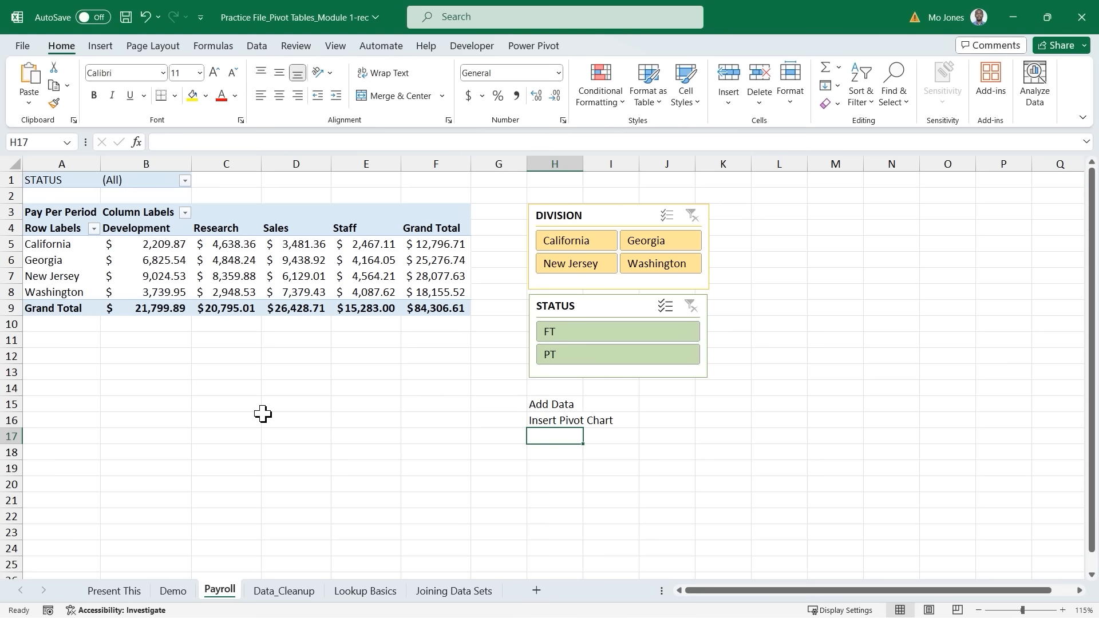
Step: Review the data settings in the payroll PivotTable's options and close them without changing anything
left_click(279, 278)
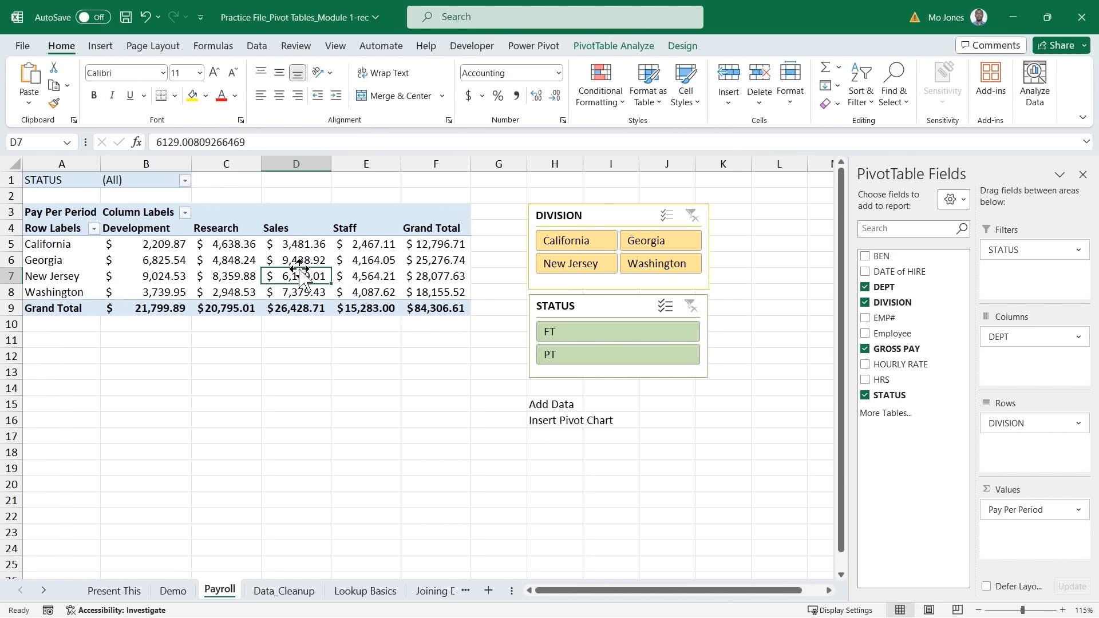
mouse_move(281, 274)
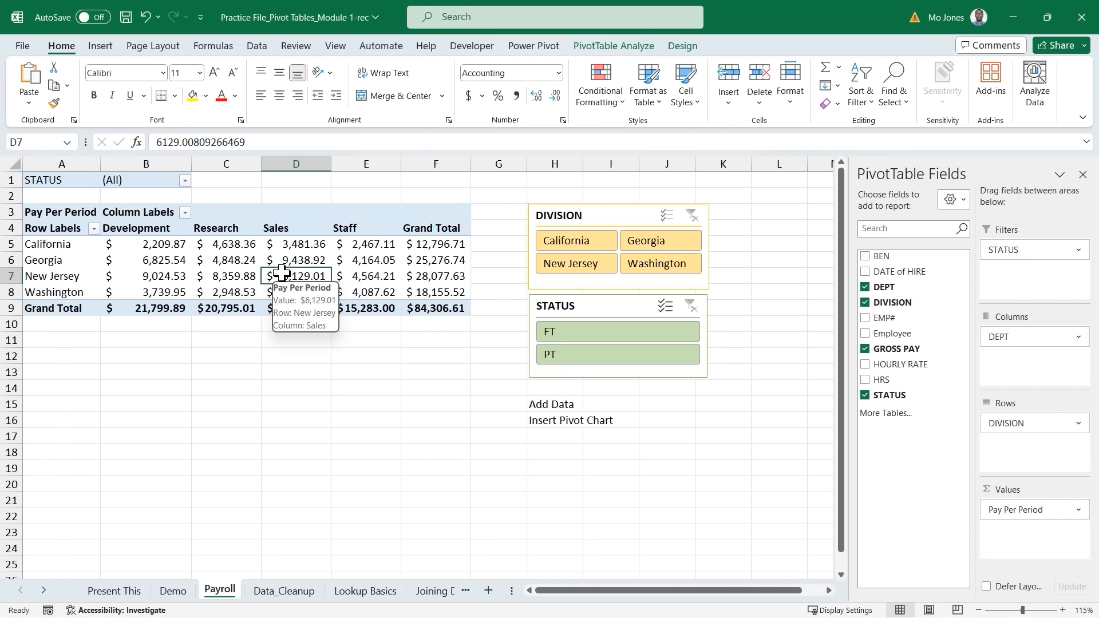
mouse_move(235, 263)
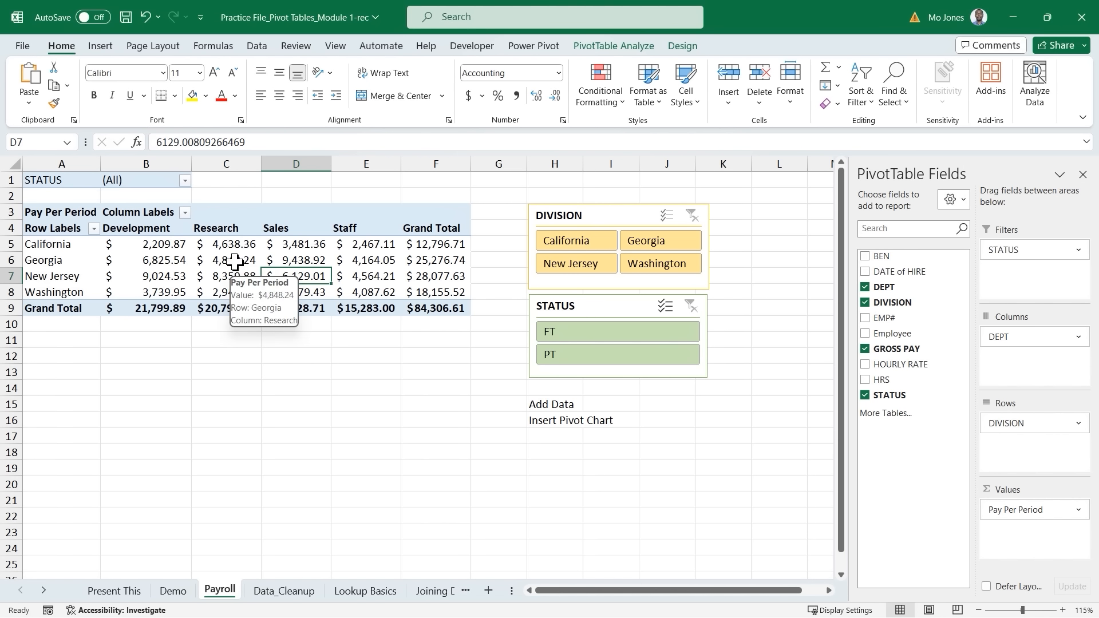
right_click(234, 262)
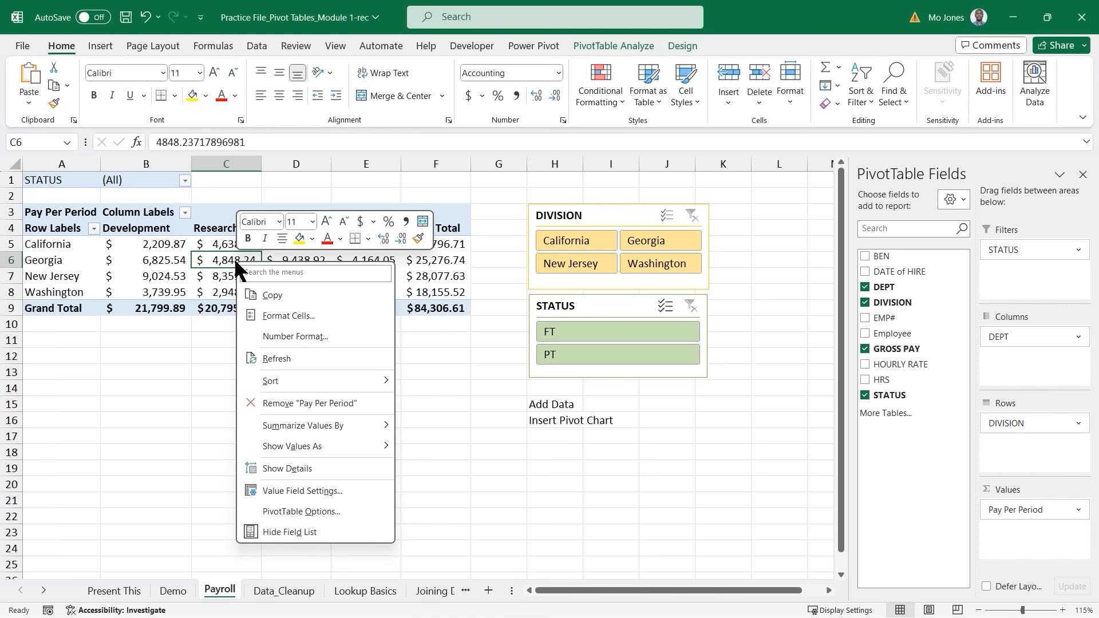
left_click(311, 511)
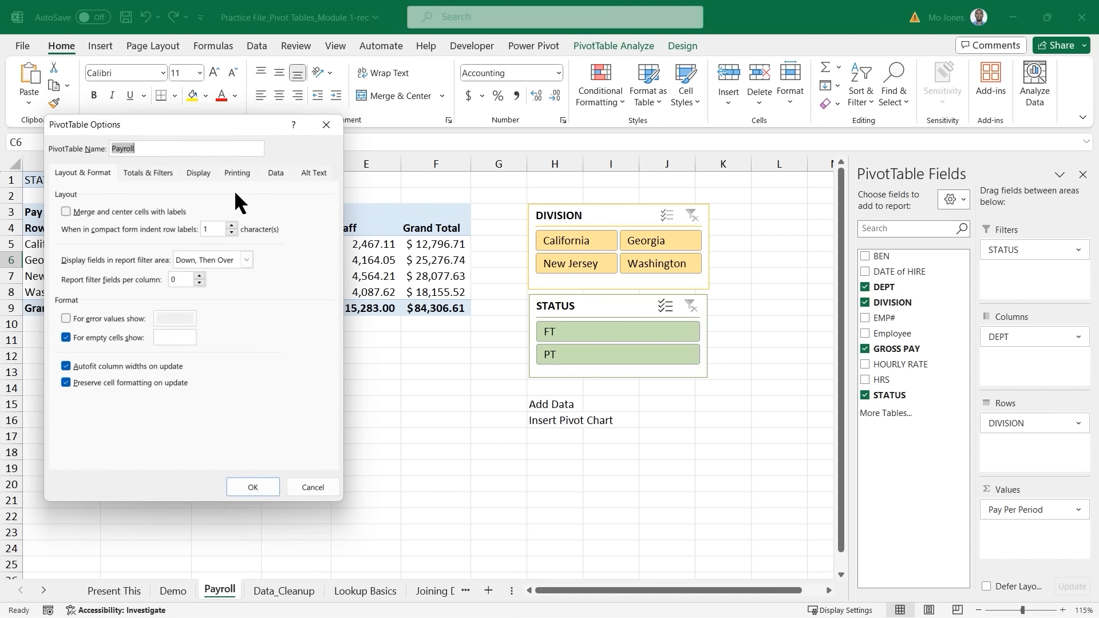
left_click_drag(213, 122, 385, 136)
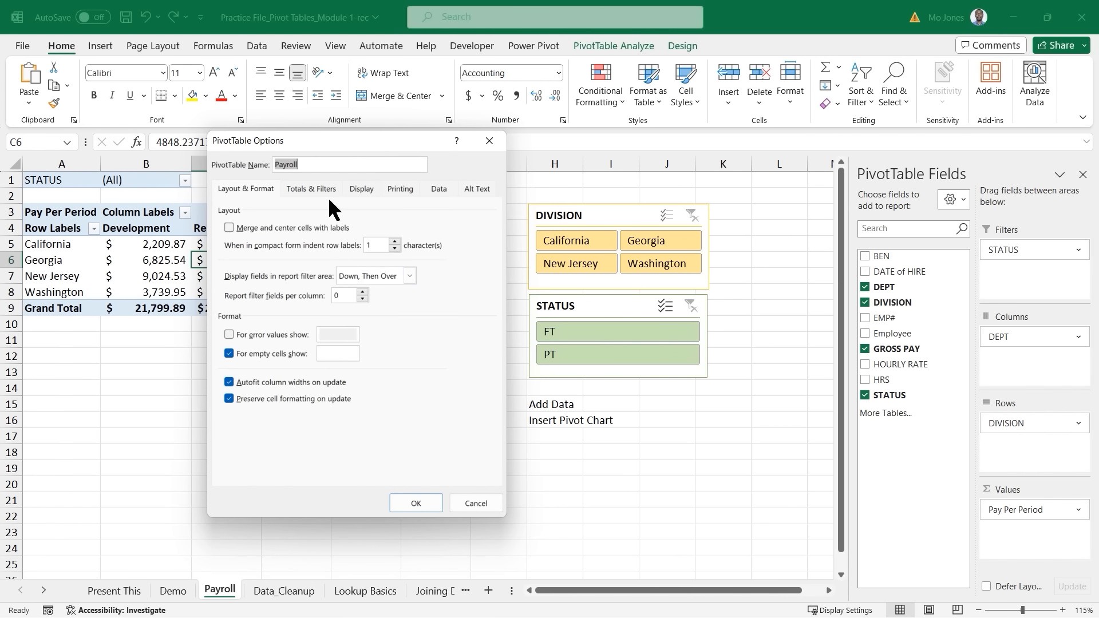
left_click(439, 191)
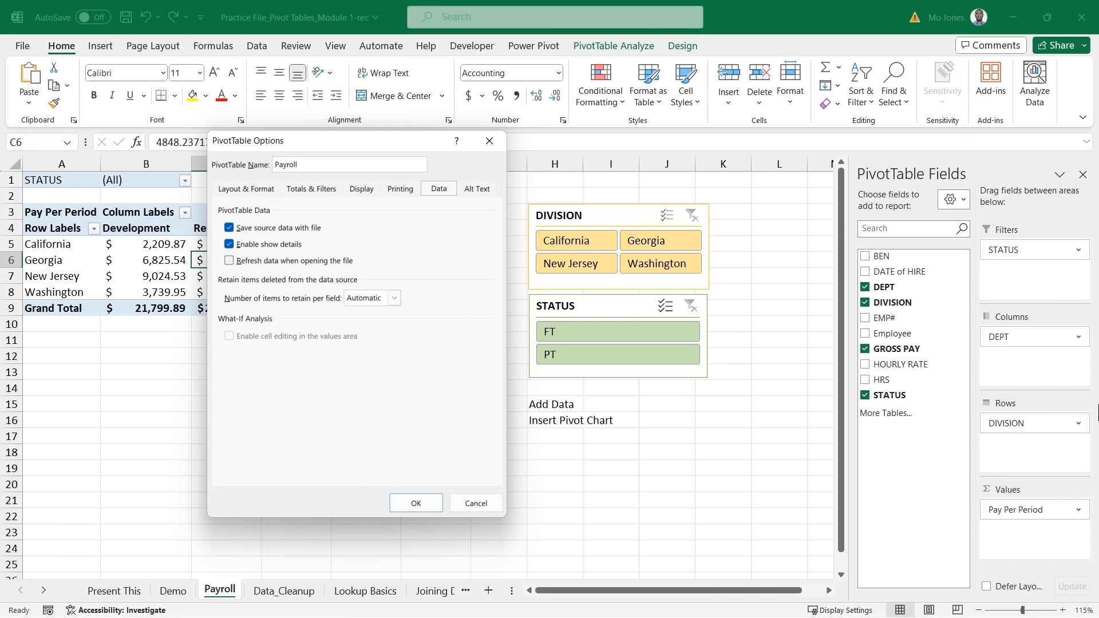
left_click(476, 501)
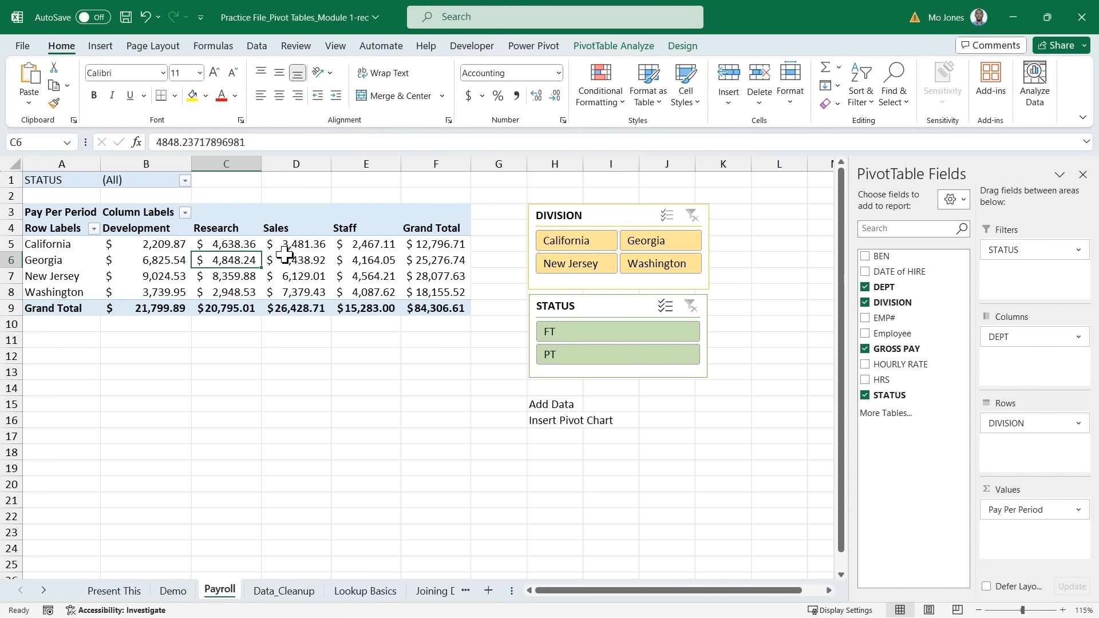
Step: Refresh the PivotTable and extend its data source range to Data_Cleanup!$A$4:$J$99 to include the new record
left_click(613, 45)
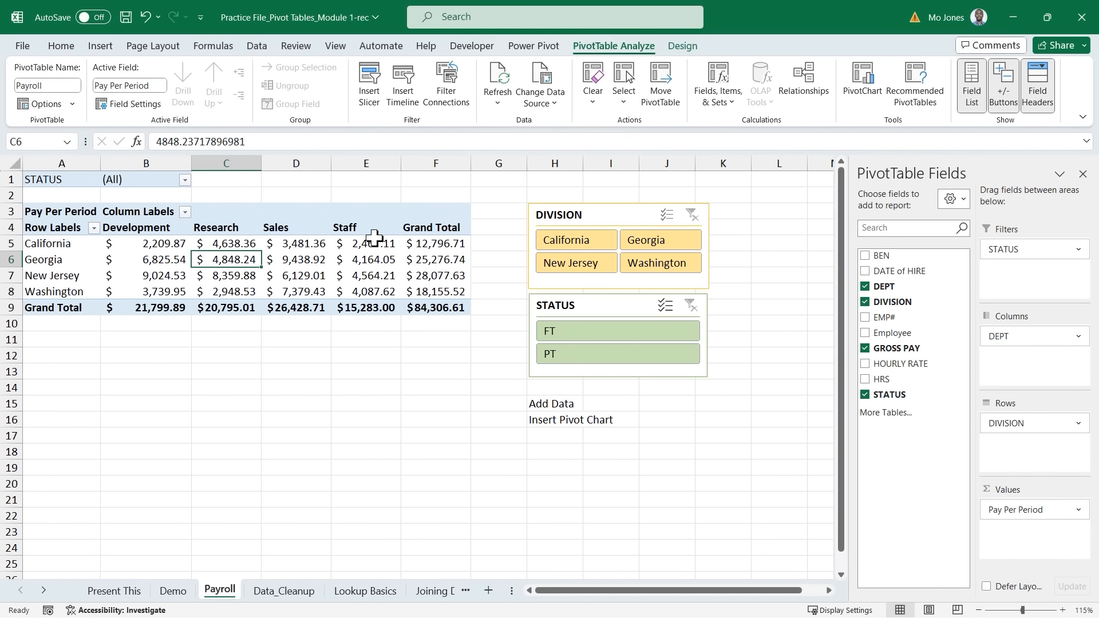
left_click(499, 74)
left_click(544, 72)
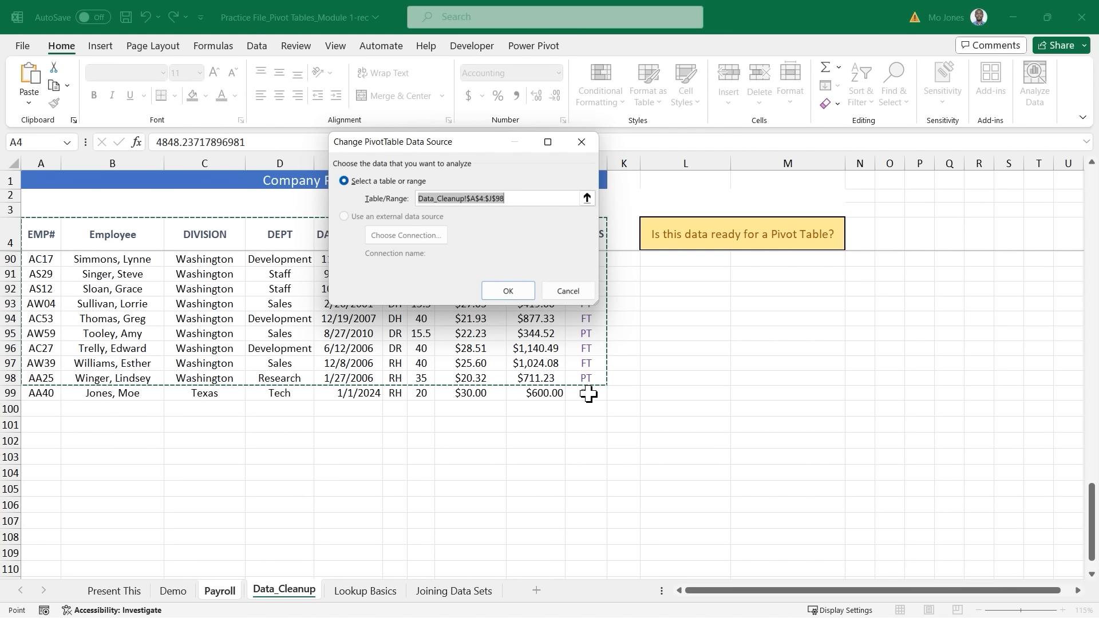
left_click(508, 198)
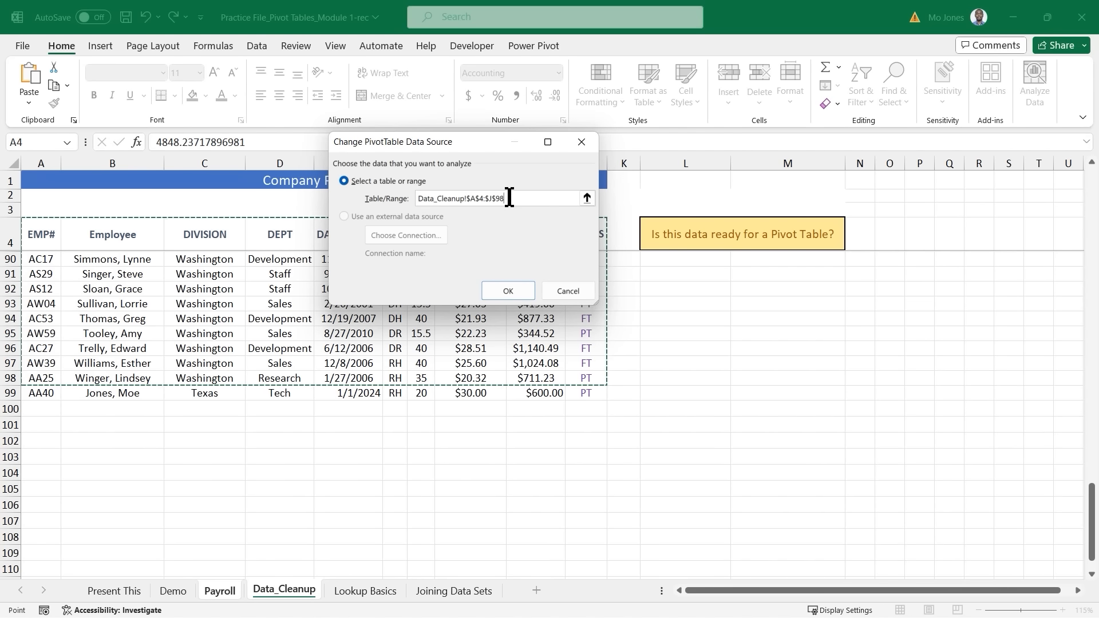
key("BackSpace")
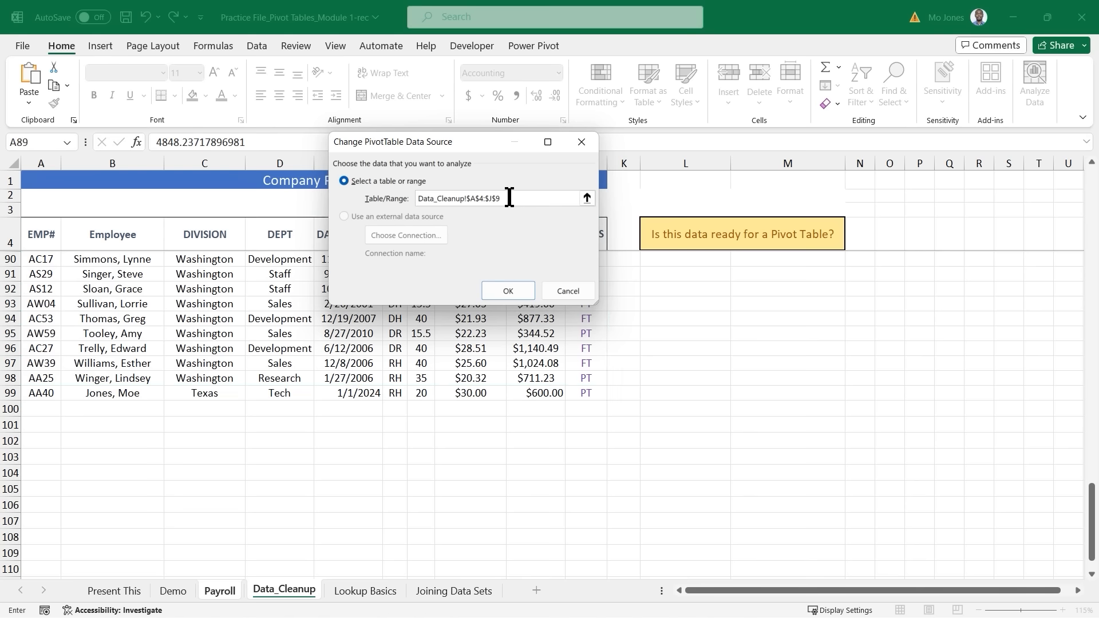
type("9")
scroll(251, 360, "up", 8)
scroll(251, 360, "up", 20)
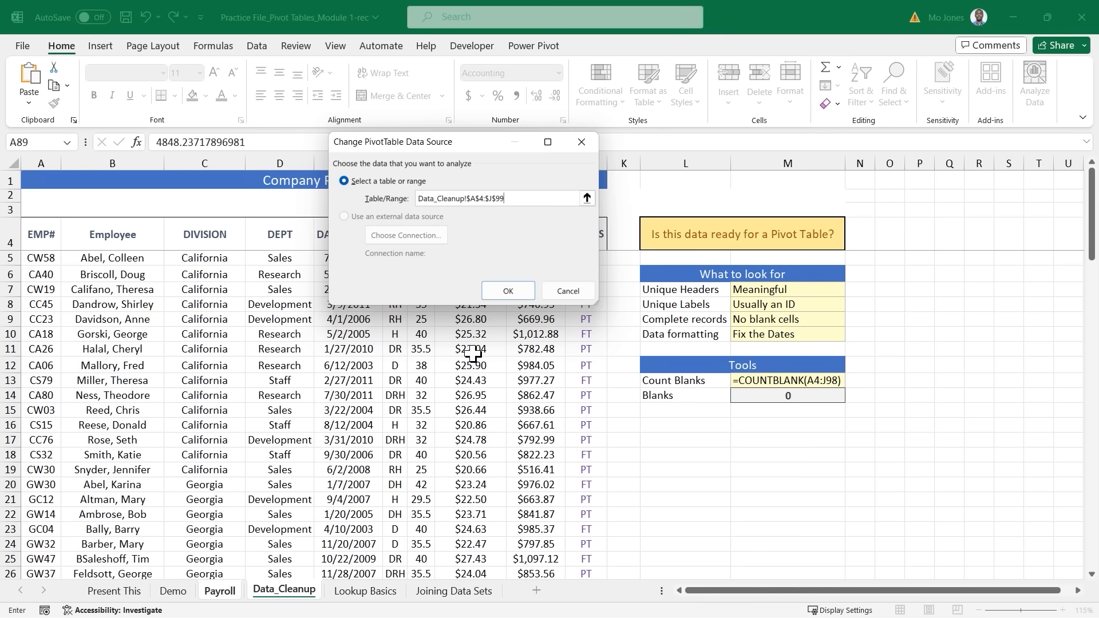
scroll(452, 394, "down", 18)
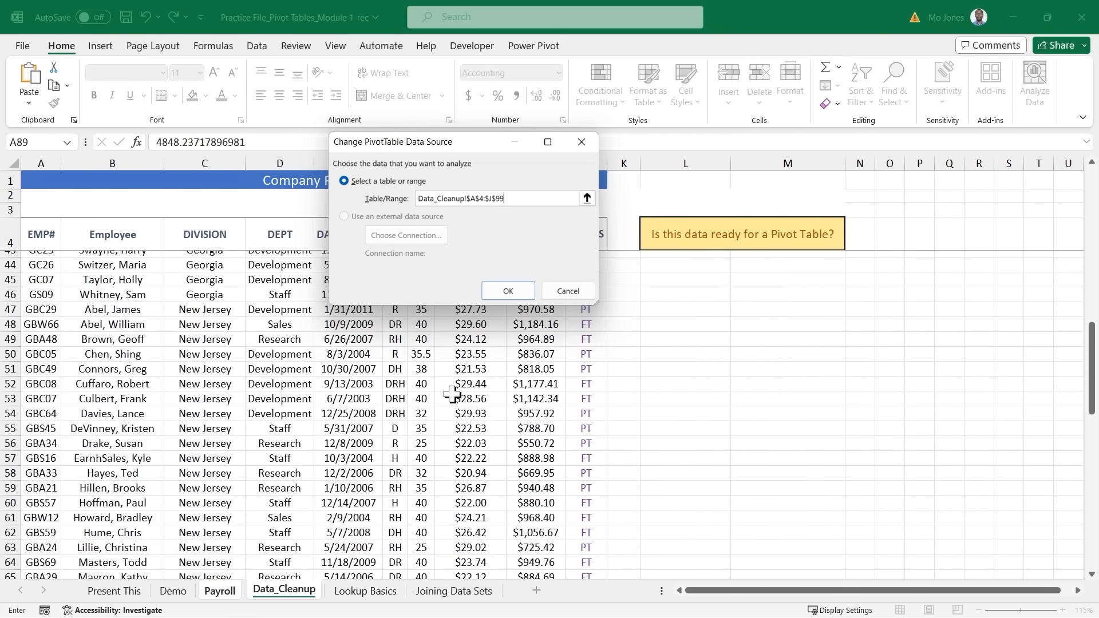
scroll(452, 394, "down", 8)
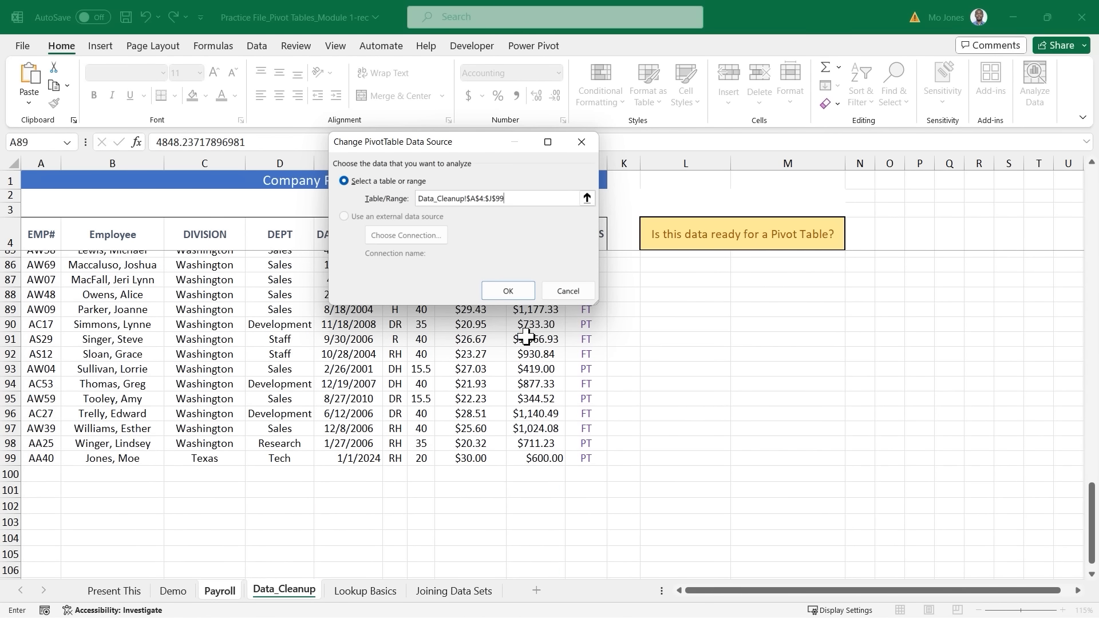
left_click(508, 292)
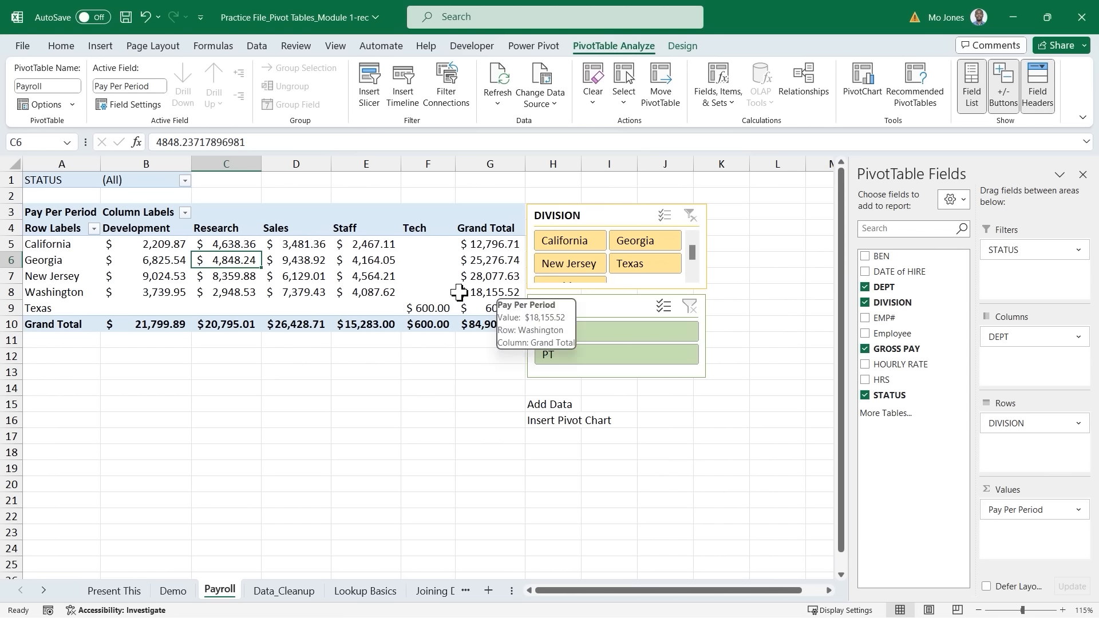
left_click_drag(398, 218, 456, 326)
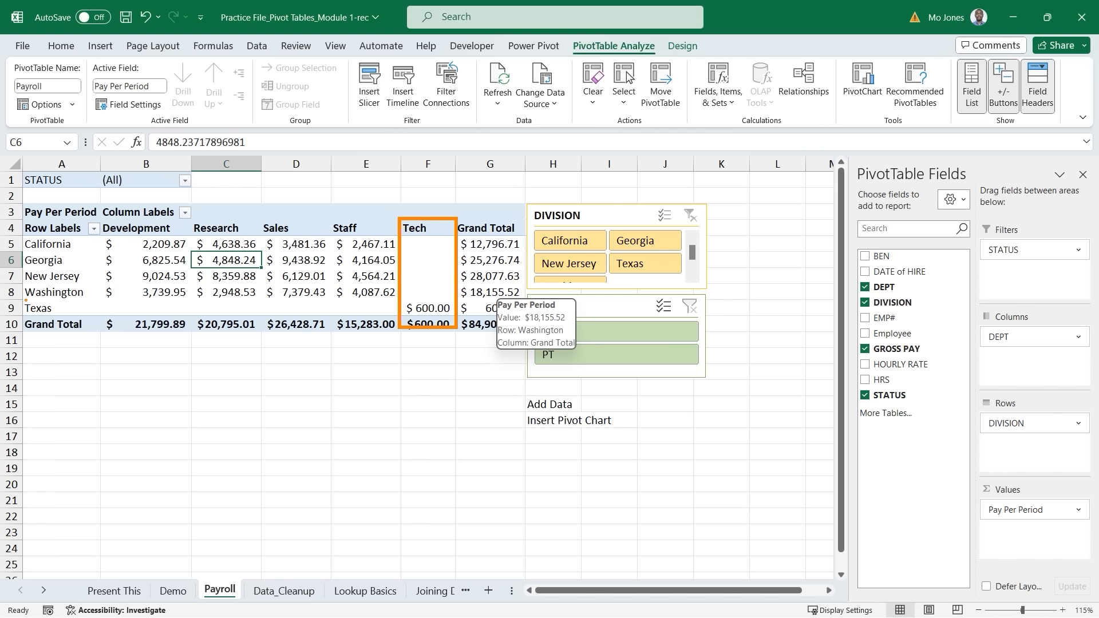
mouse_move(25, 300)
left_mouse_down()
mouse_move(134, 321)
mouse_move(457, 319)
mouse_move(453, 373)
left_mouse_up()
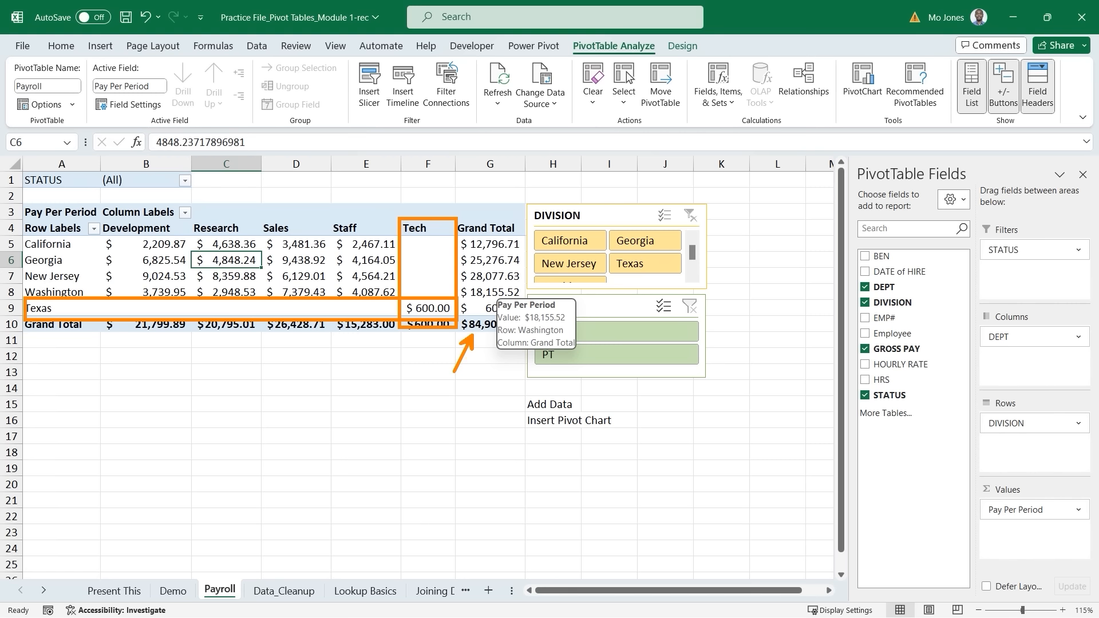
key("Escape")
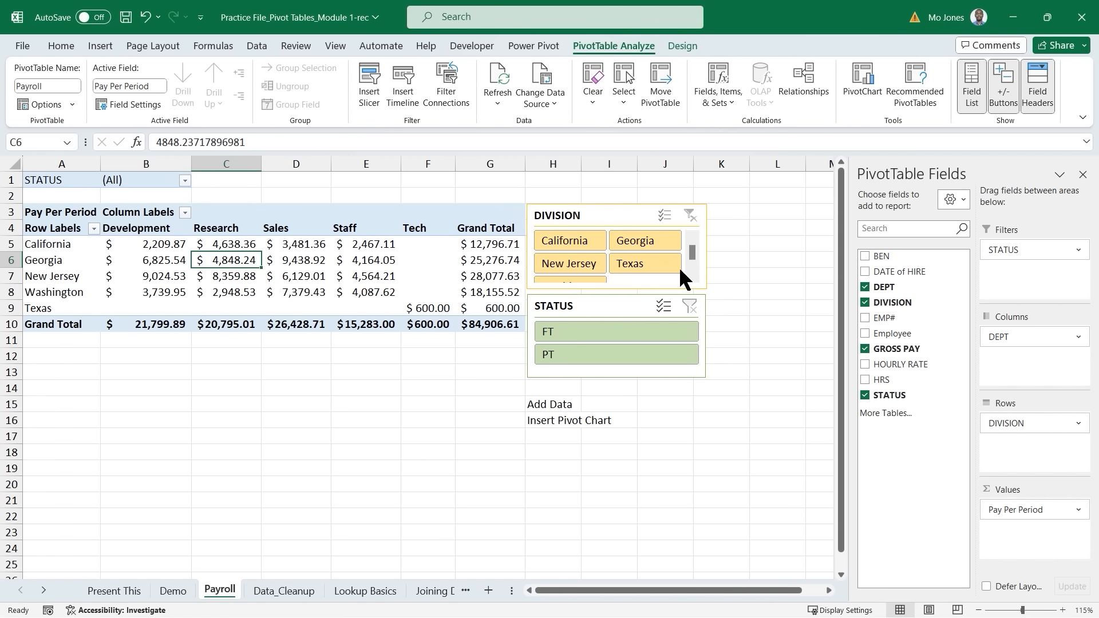
Step: Move the STATUS slicer lower, heighten the DIVISION slicer to fit all five divisions, and shift it away from the PivotTable
left_click_drag(625, 311, 660, 382)
left_click(624, 282)
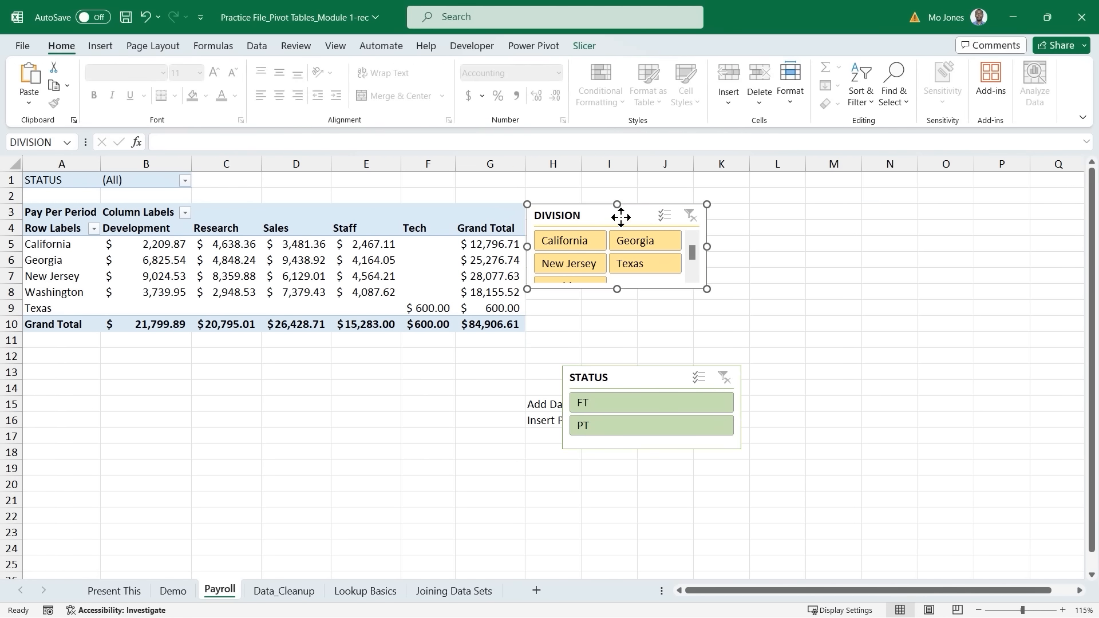
left_click_drag(617, 288, 619, 314)
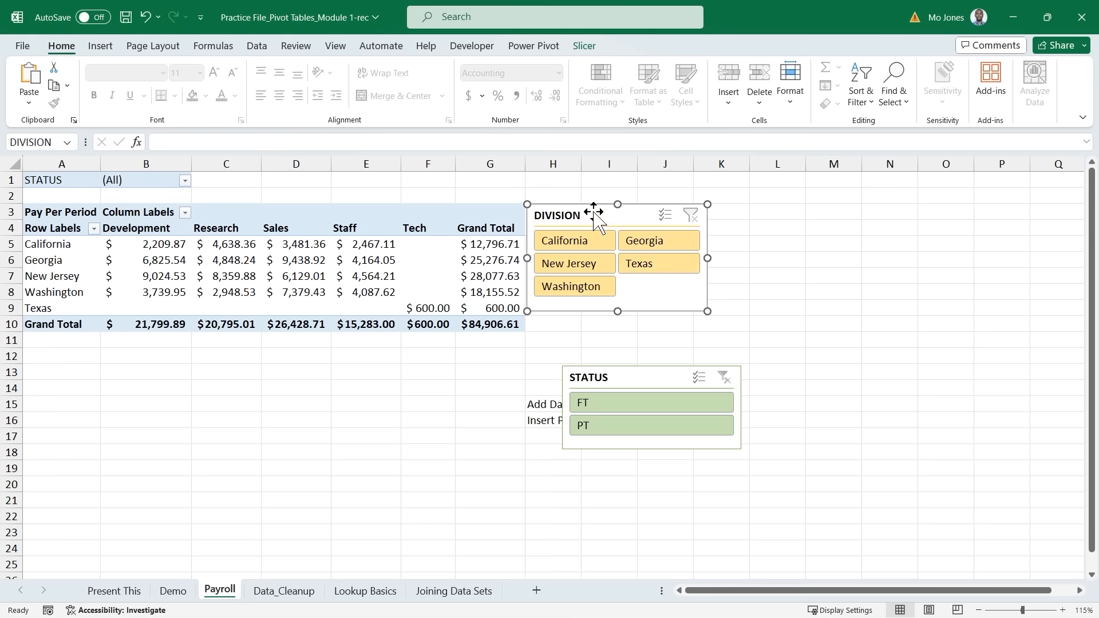
left_click_drag(596, 215, 635, 218)
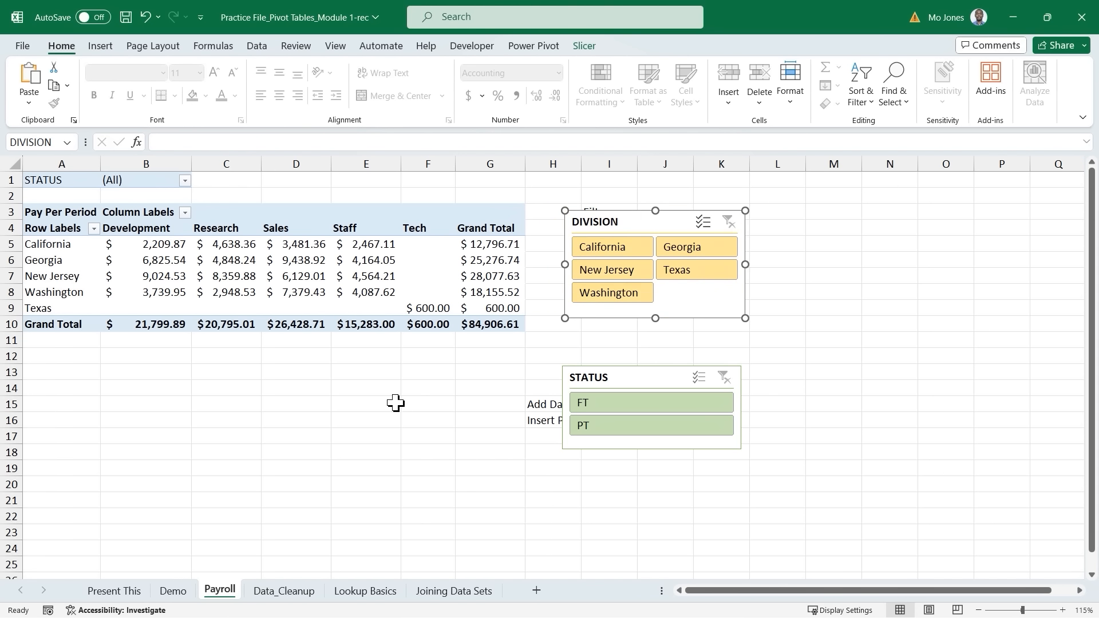
Step: Insert a blank row above row 89 within the payroll records on the Data_Cleanup sheet
left_click(291, 593)
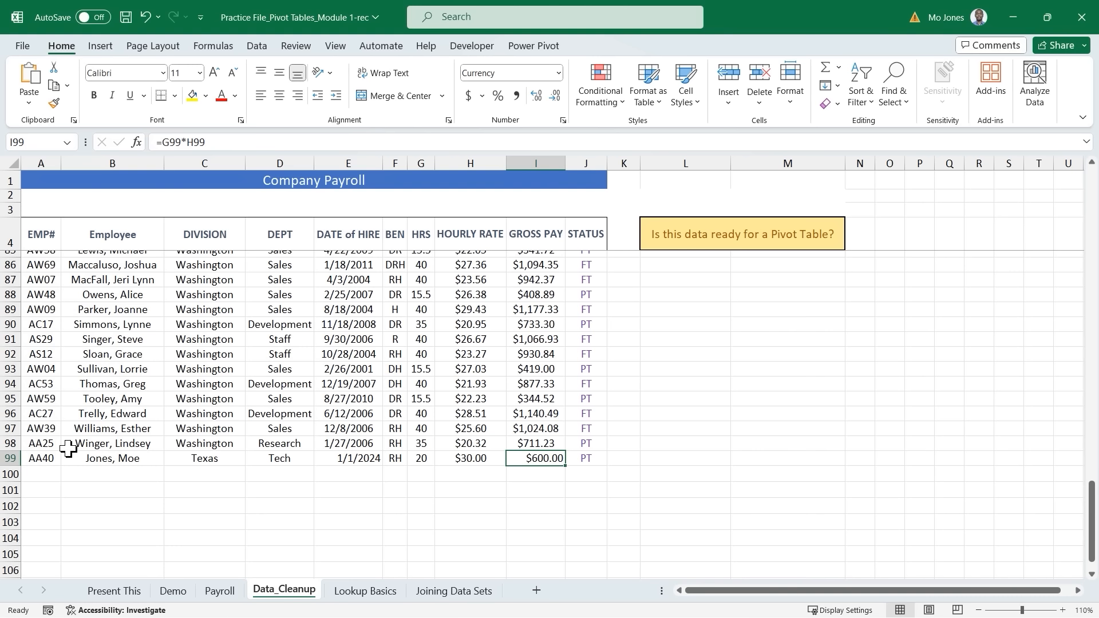
left_click(8, 310)
right_click(8, 309)
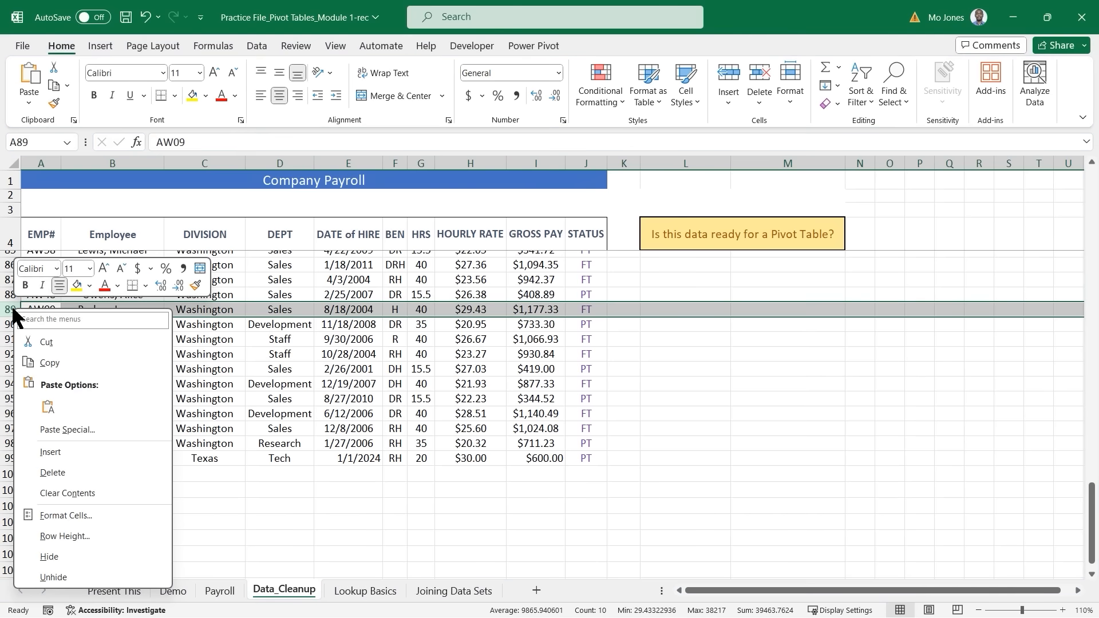
left_click(66, 453)
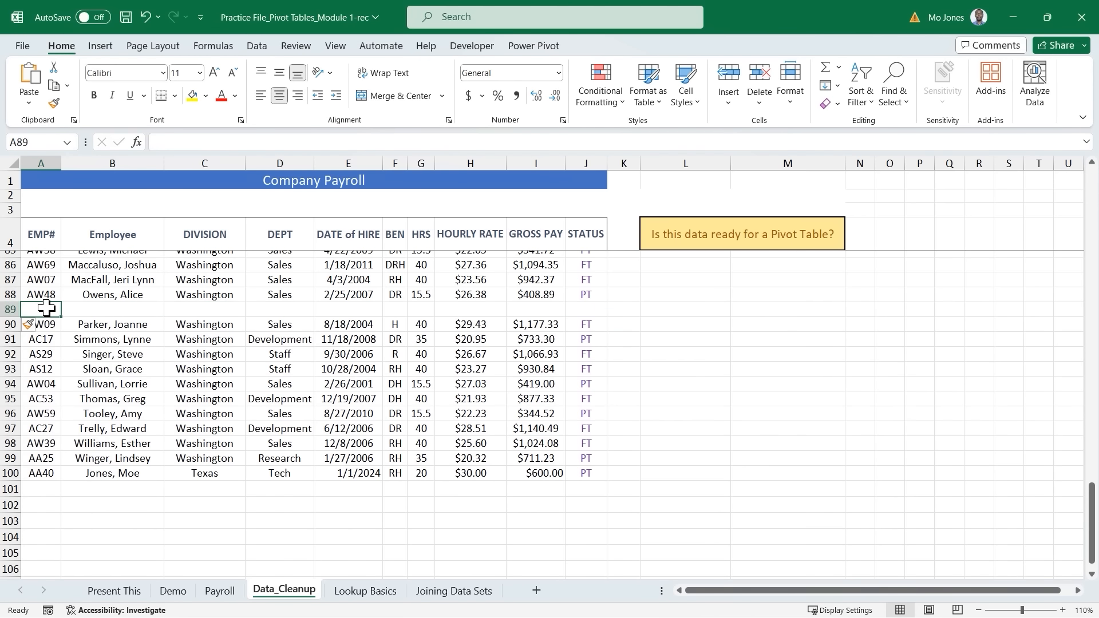
Step: Fill row 89 with the employee number, the employee's full name, division Florida and department Tech
type("IT55")
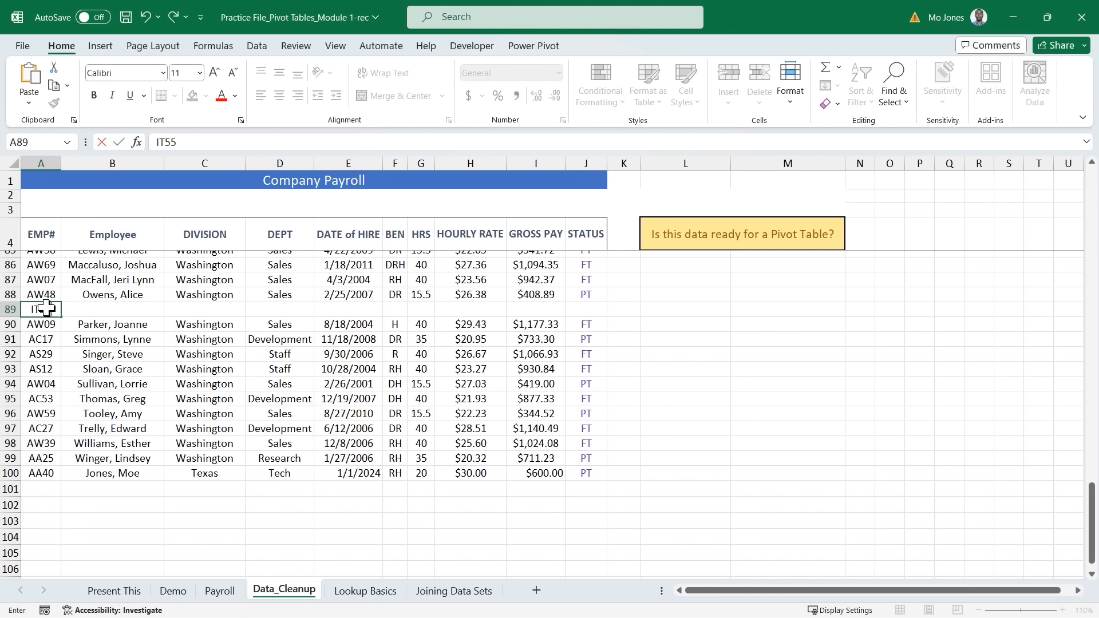
key("Tab")
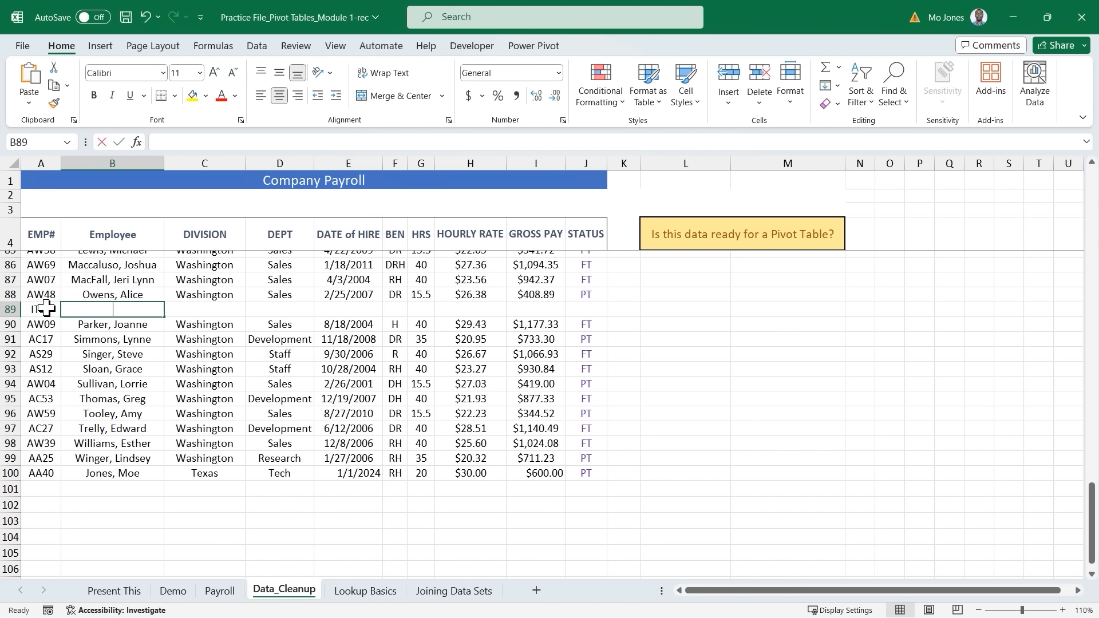
type("Alarcon,")
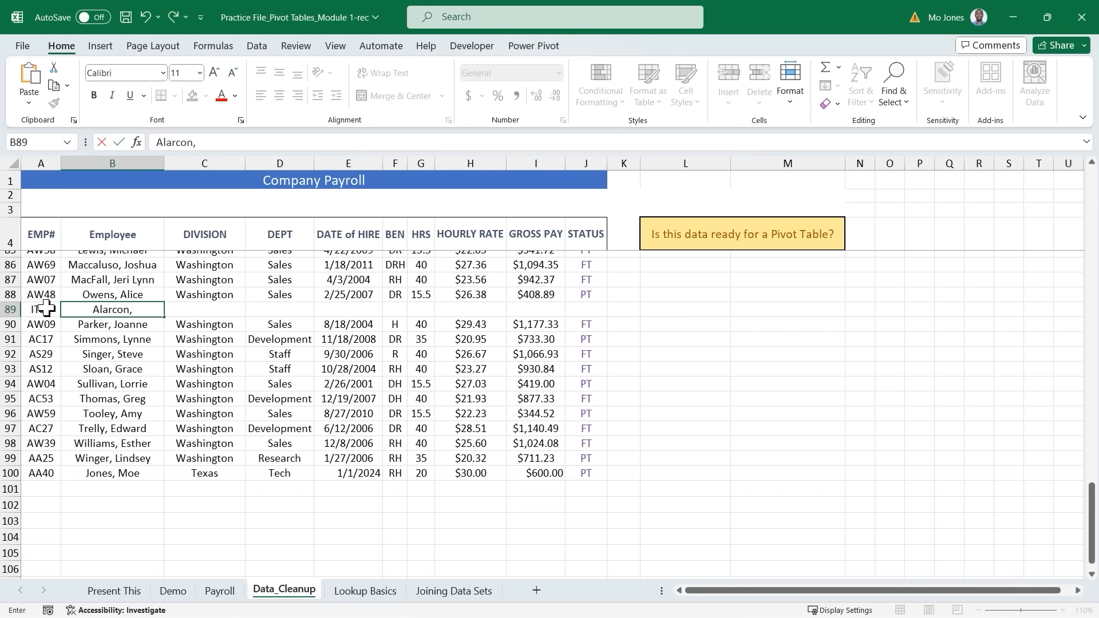
type(" Fred")
key("Tab")
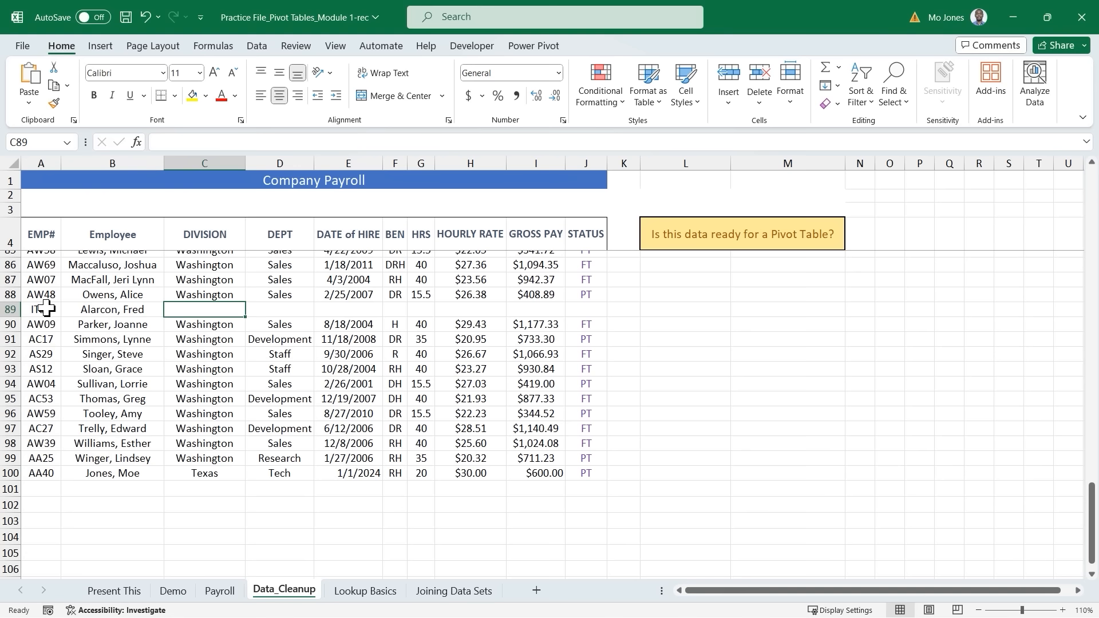
type("Florida")
key("Tab")
type("Tech")
key("Tab")
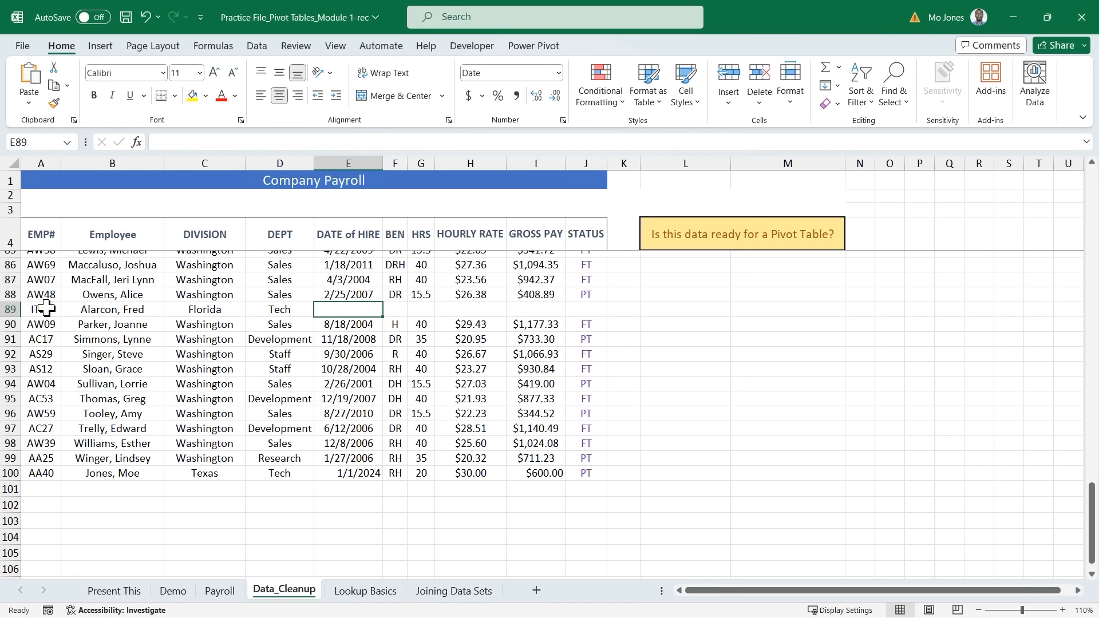
Step: Complete row 89 with hire date 1/1/2024, benefit code DR, 20 hours and an hourly rate of 30, and return to the Payroll sheet
type("1/1")
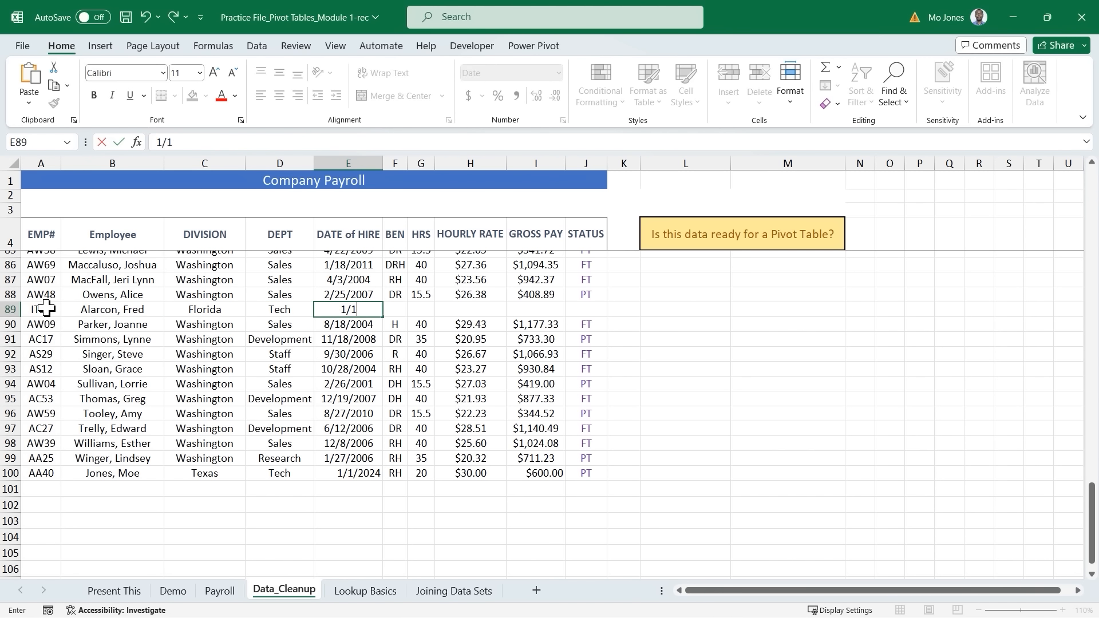
type("/2024")
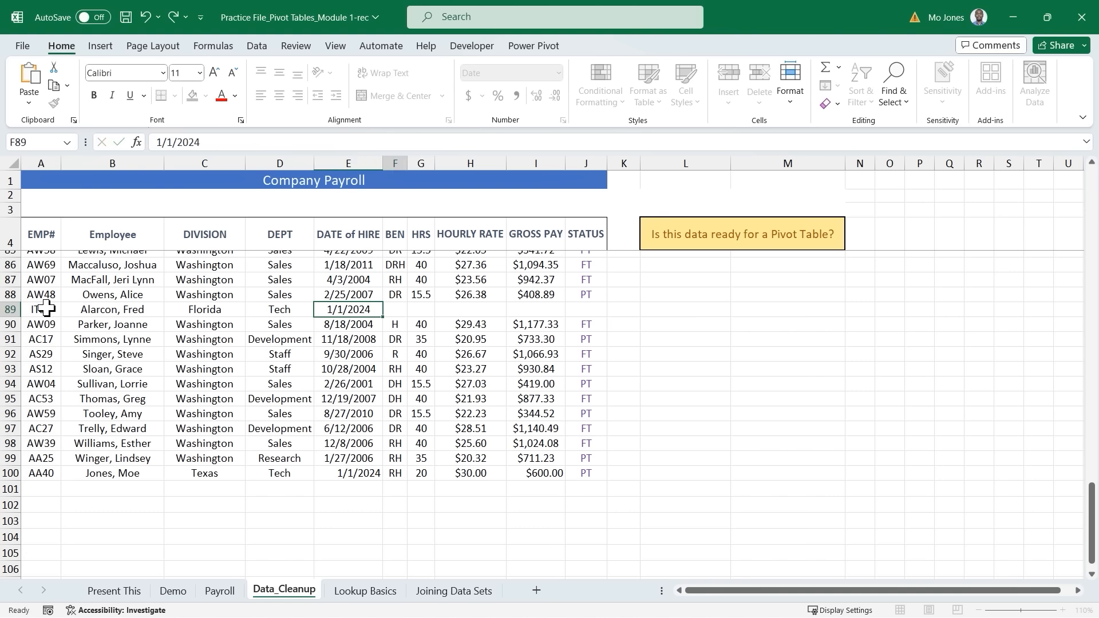
key("Tab")
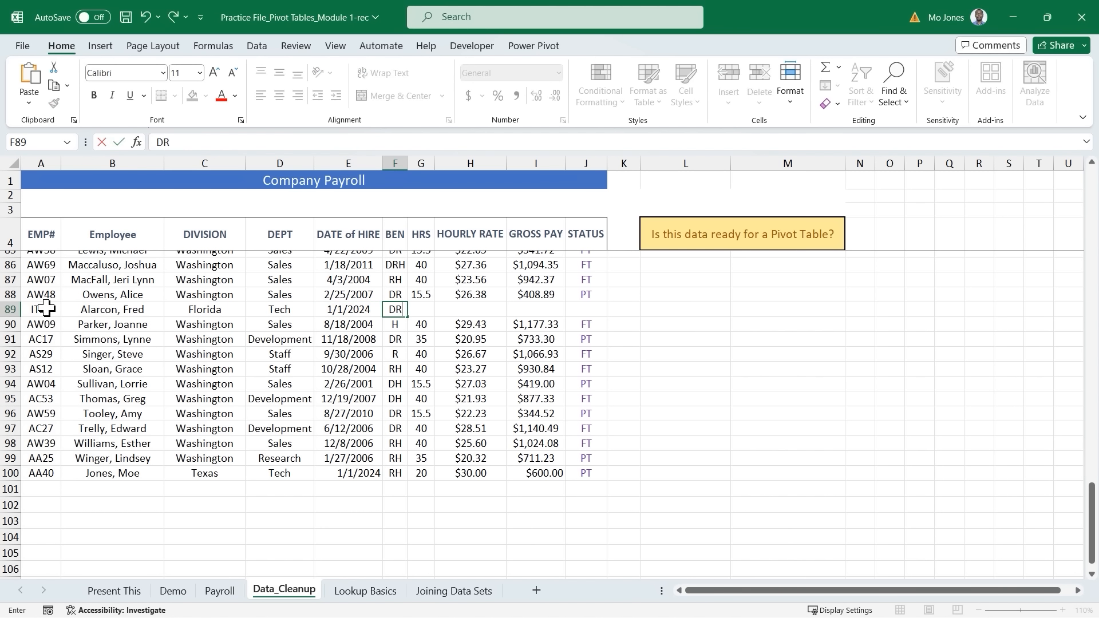
type("DR")
key("Tab")
type("20")
key("Tab")
type("30")
key("Return")
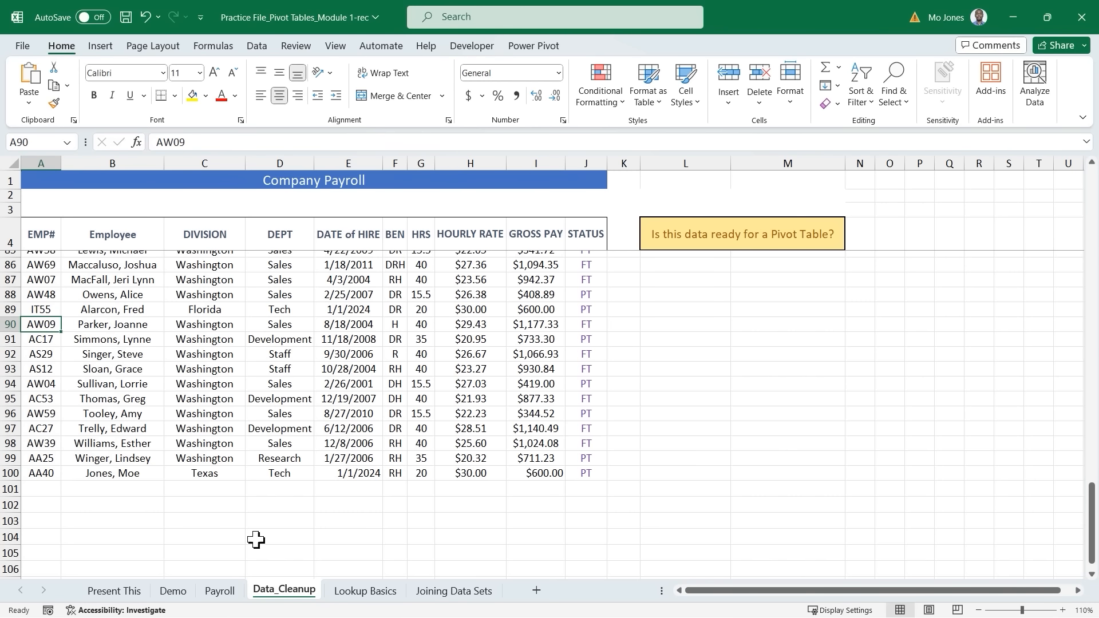
left_click(219, 591)
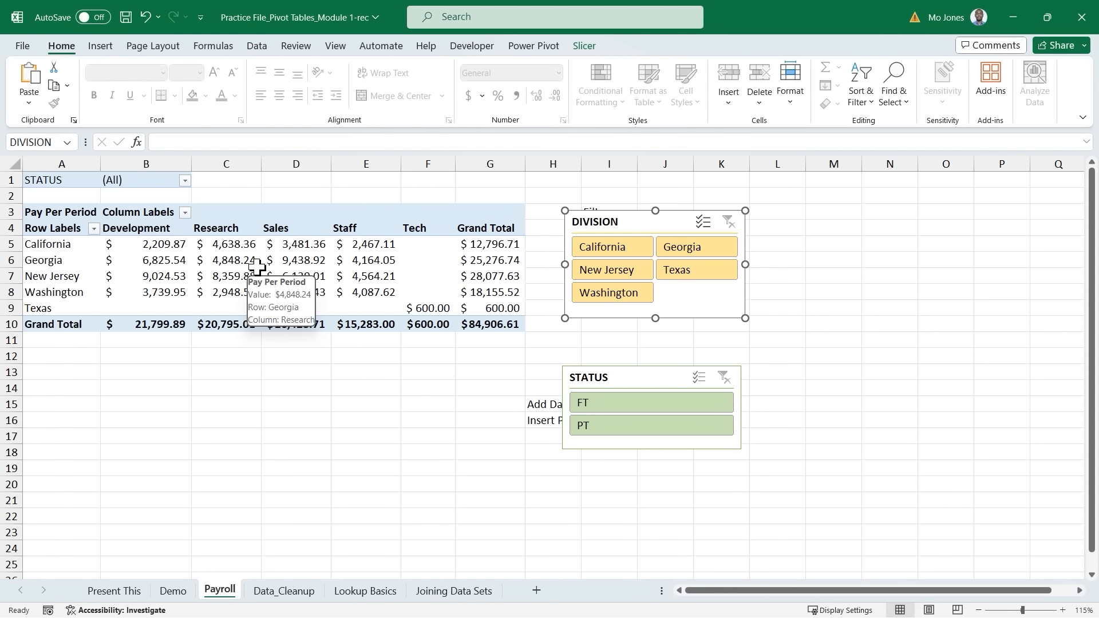
Step: Refresh the payroll PivotTable to include the new Florida record, and check its grand total and the Florida row
left_click(276, 275)
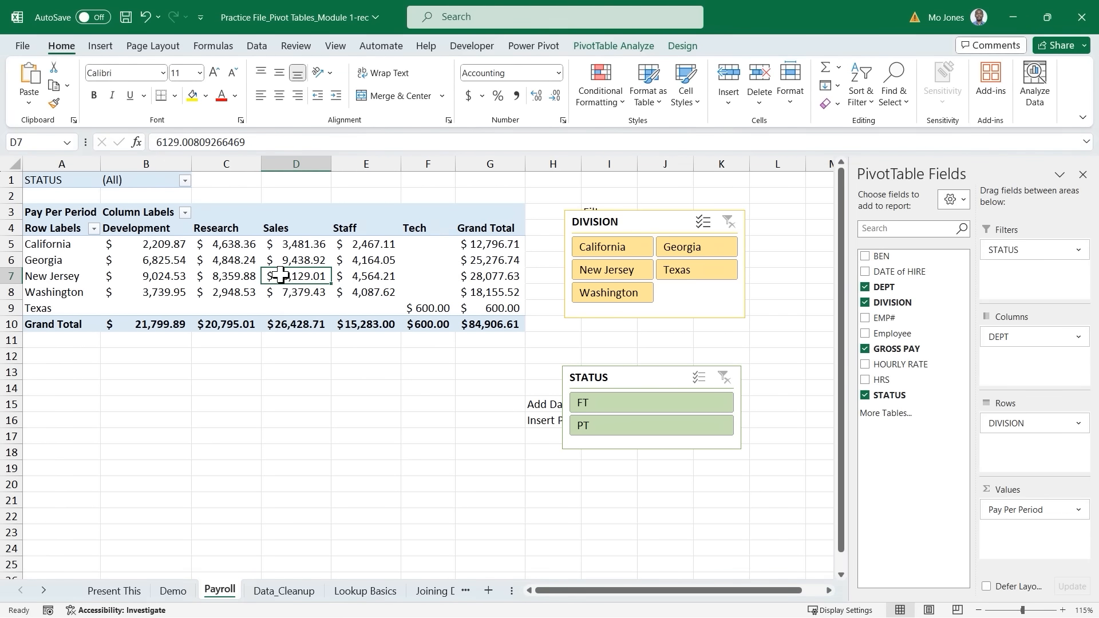
right_click(280, 275)
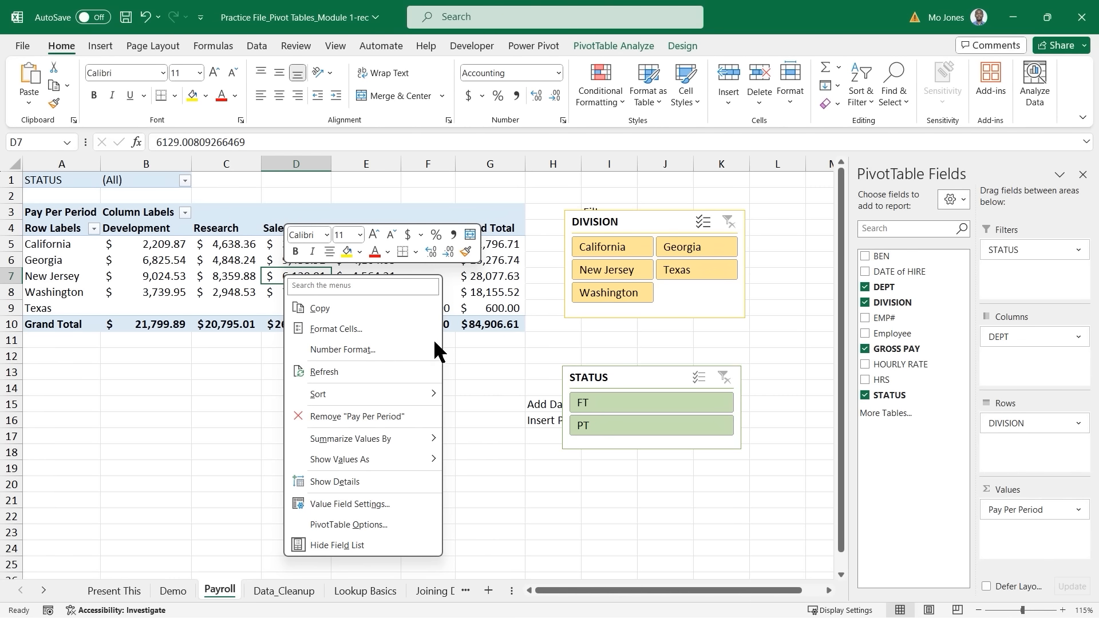
left_click(324, 373)
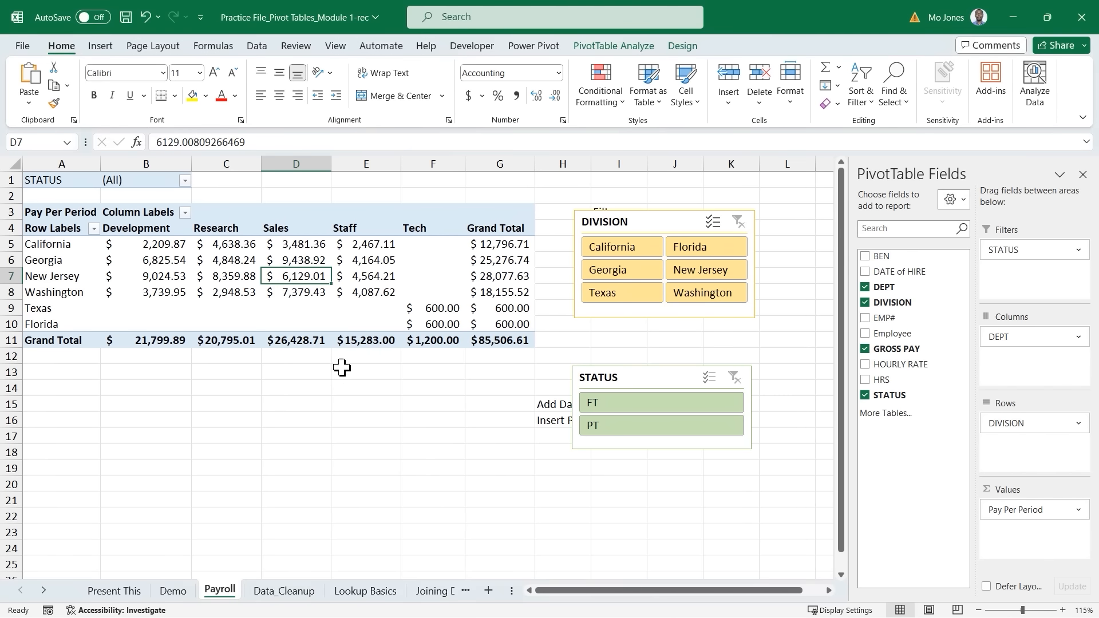
left_click(501, 343)
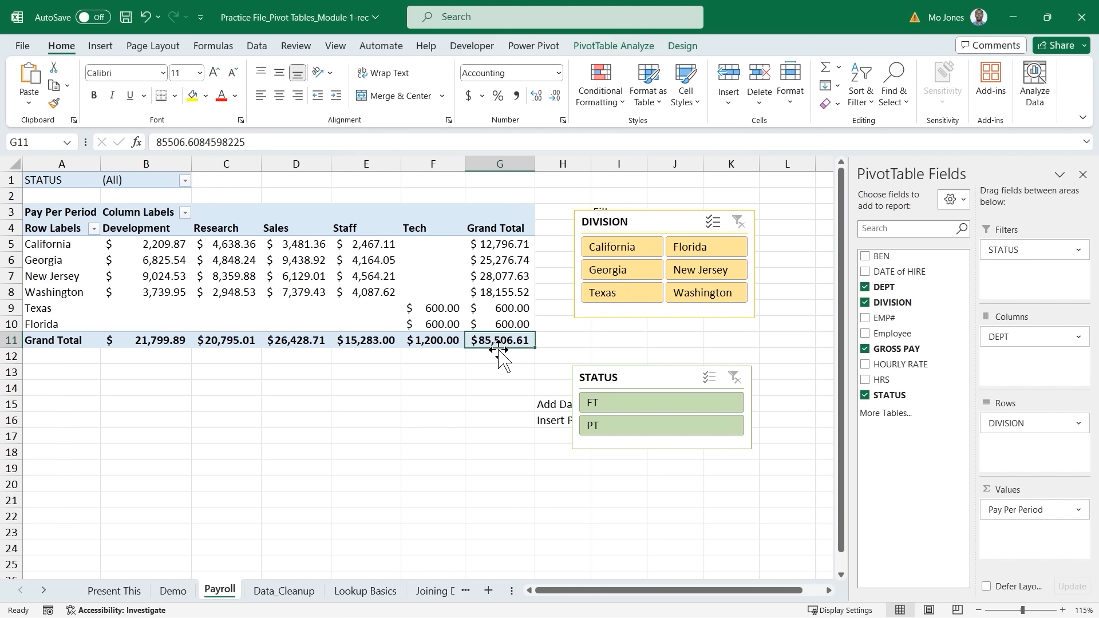
left_click(51, 324)
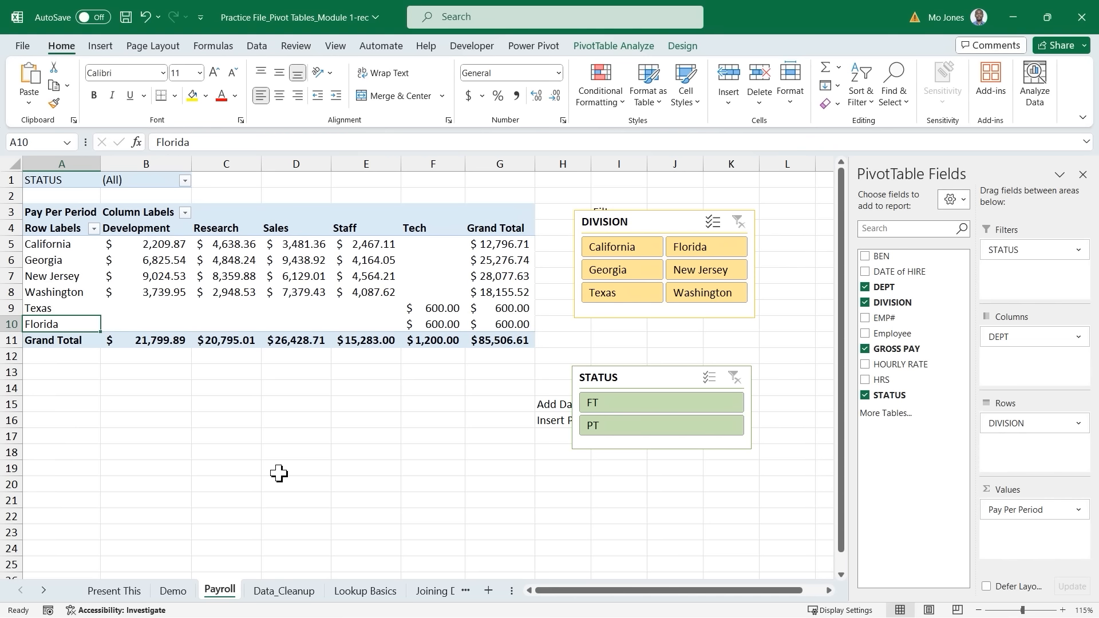
Step: Examine the payroll records and the COUNTBLANK formula in M14 on Data_Cleanup, and locate the Change Data Source command on the Payroll sheet
left_click(282, 592)
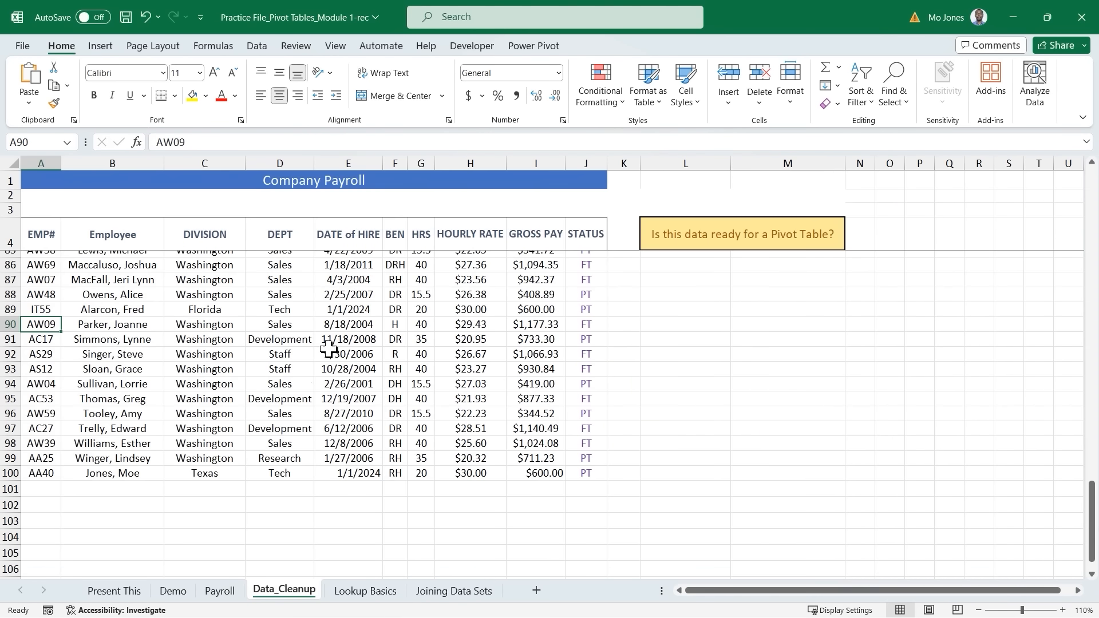
left_click(325, 325)
scroll(325, 326, "up", 20)
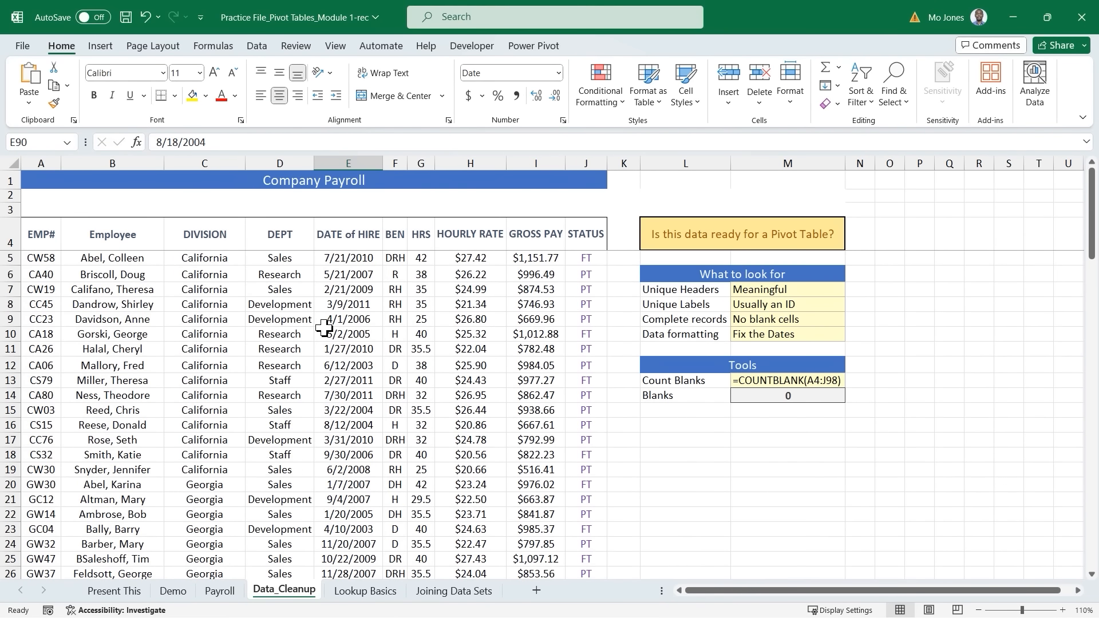
right_click(11, 409)
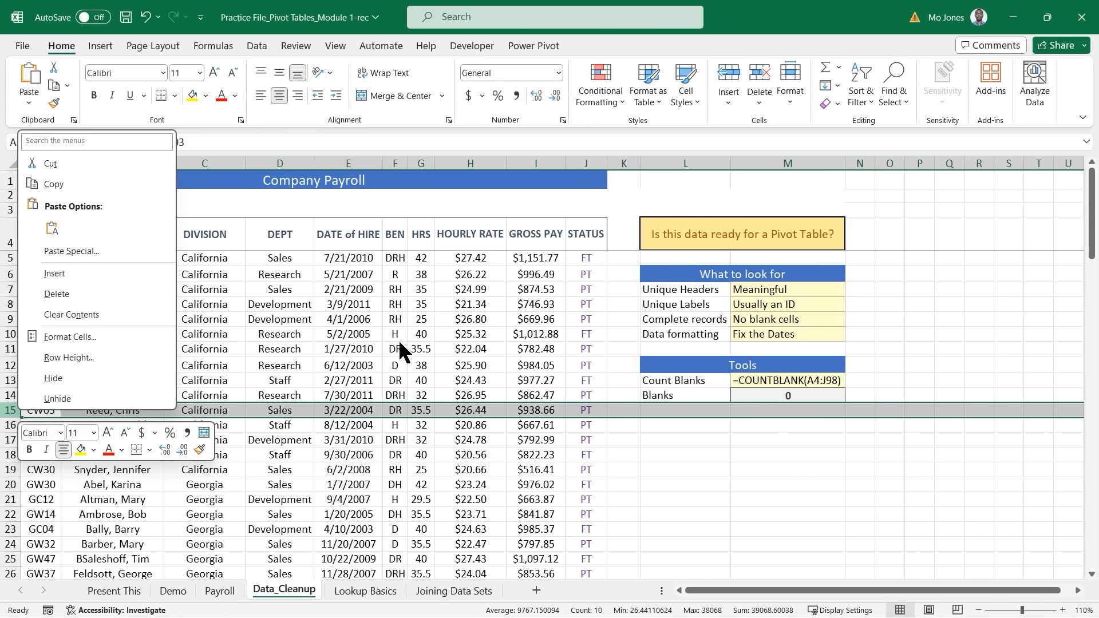
key("Escape")
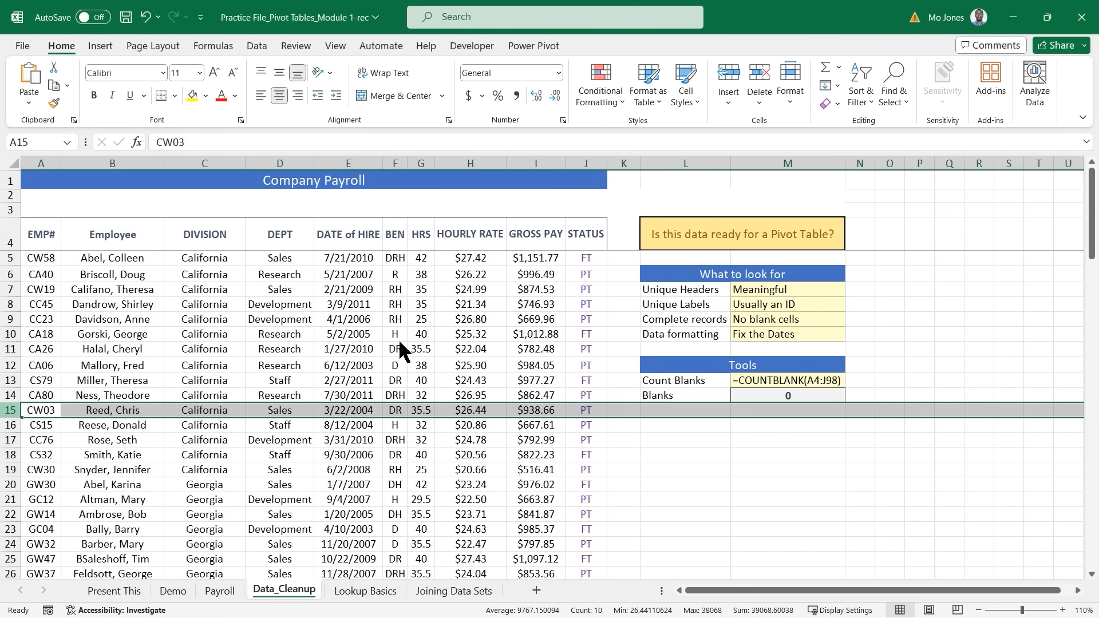
left_click(350, 367)
left_click(793, 397)
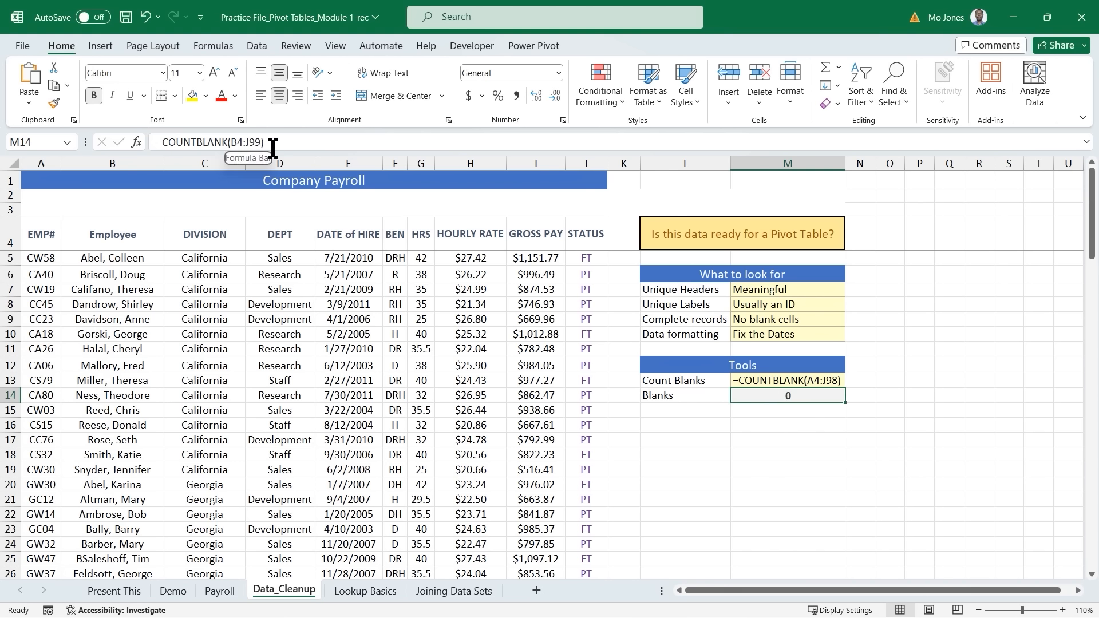
left_click(275, 322)
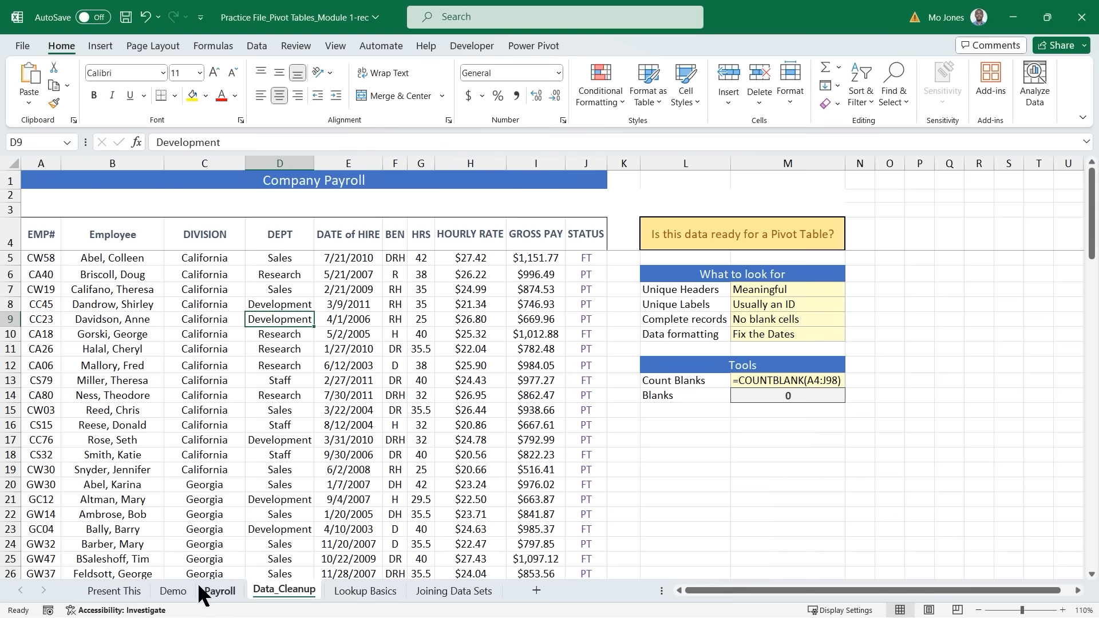
left_click(222, 590)
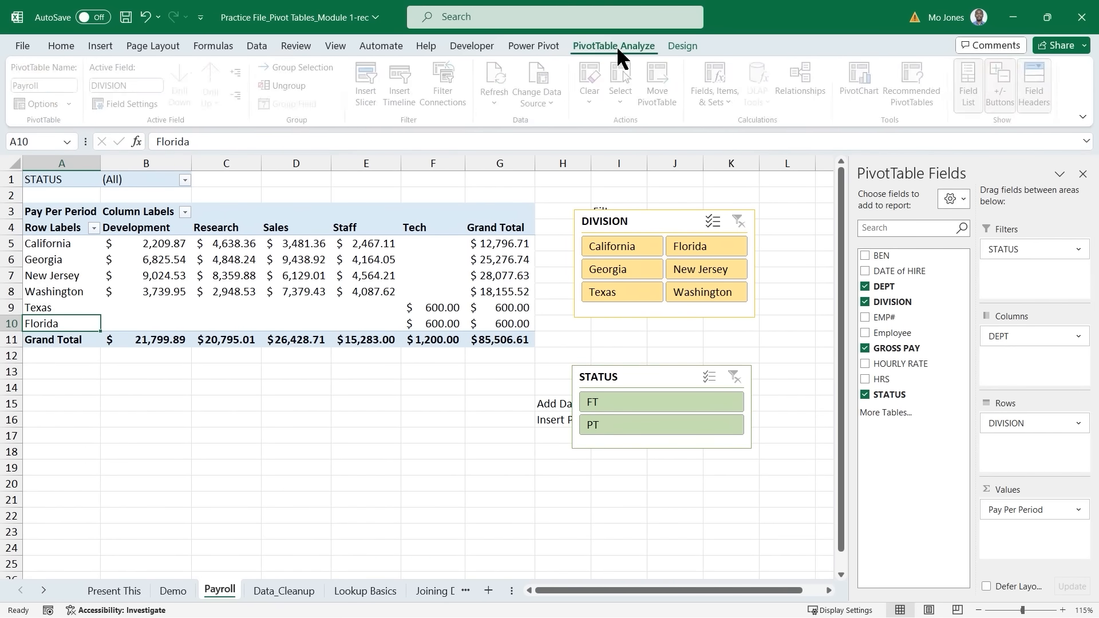
left_click(616, 46)
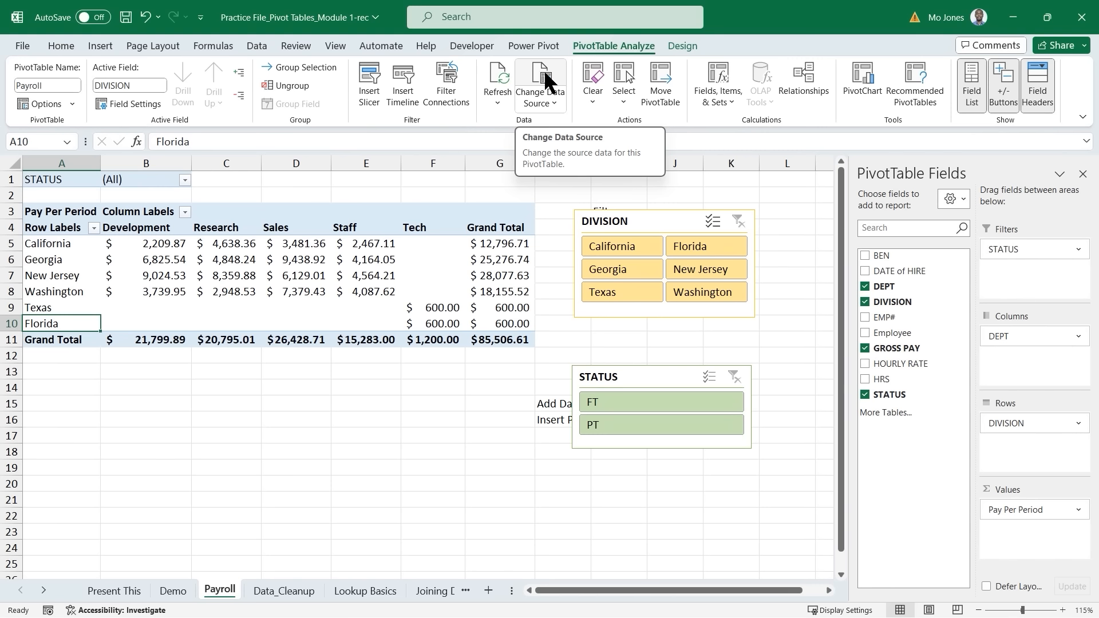
Step: Move the STATUS slicer up to sit directly beneath the DIVISION slicer
left_click(647, 376)
left_click_drag(648, 376, 651, 334)
left_click(427, 245)
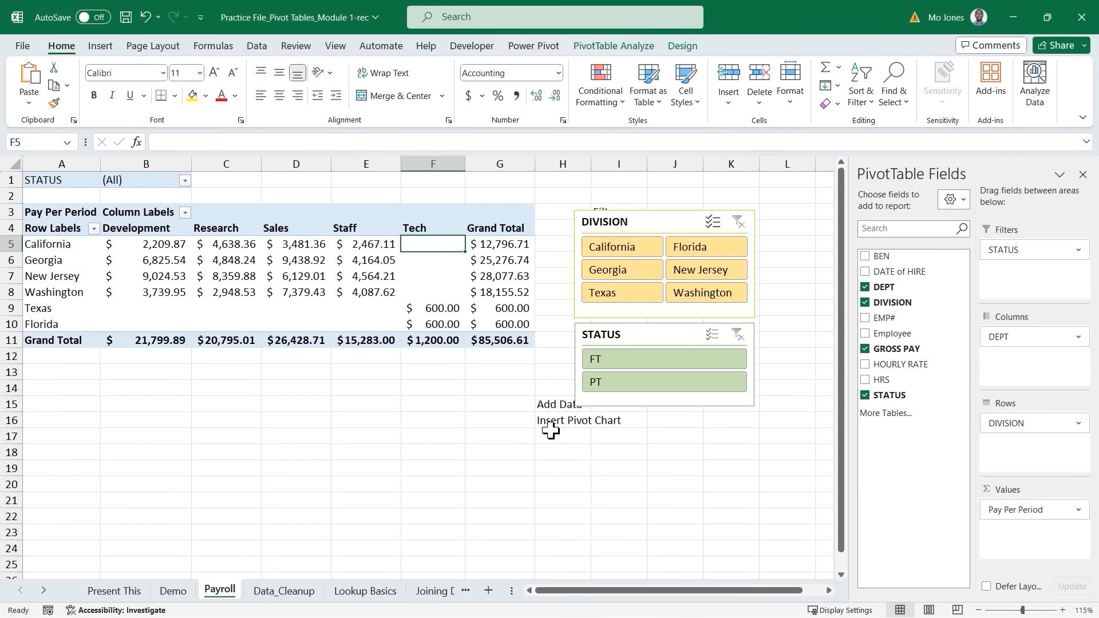
Step: Clear the "Add Data" note in H15 and the "Insert Pivot Chart" note in H16
left_click(555, 405)
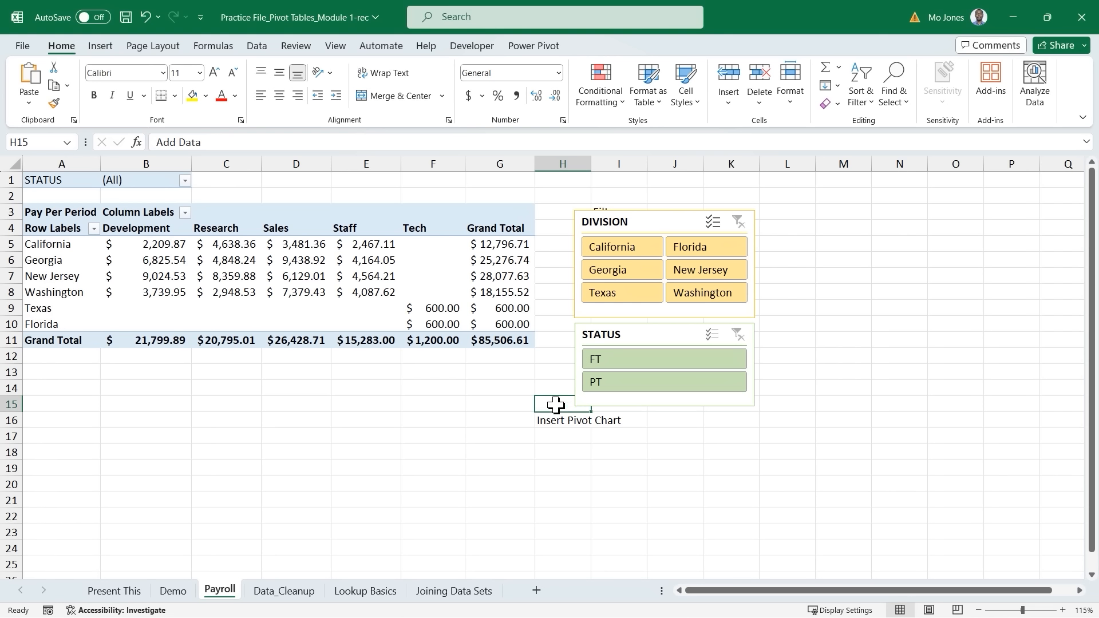
left_click(551, 420)
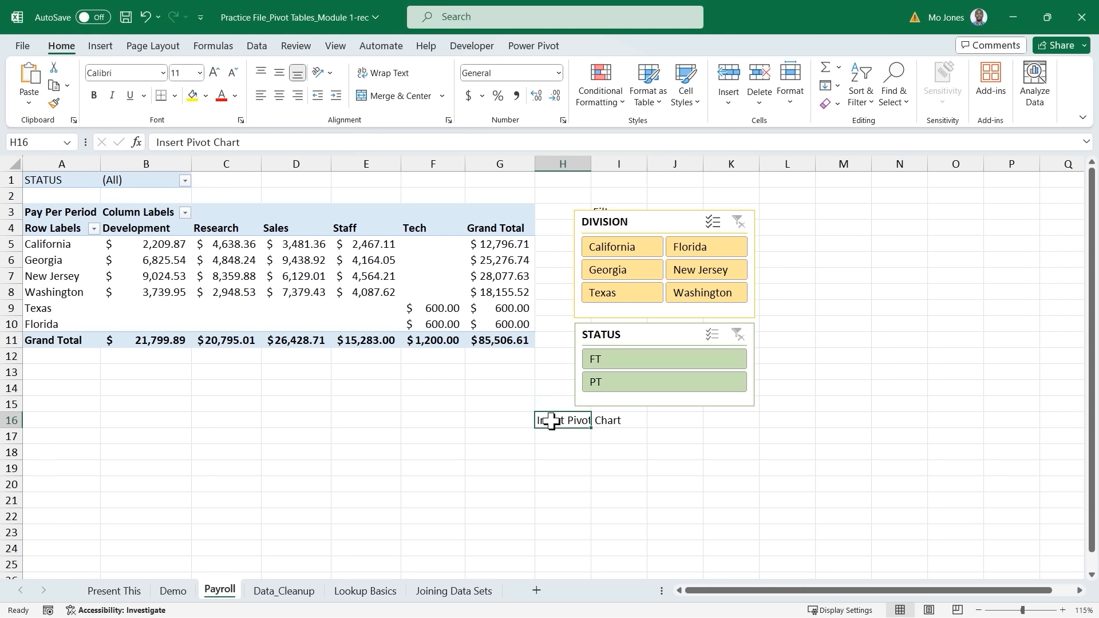
key("Delete")
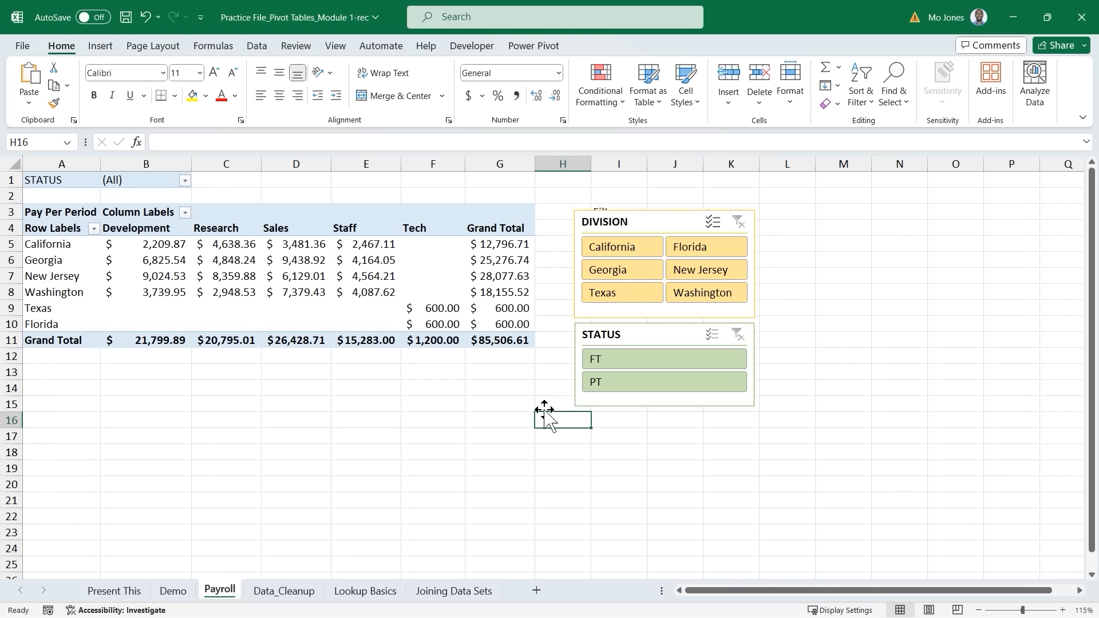
Step: Start inserting a PivotChart from the payroll PivotTable and preview the Line, Pie, Bar, Area and Stock chart types
left_click(314, 266)
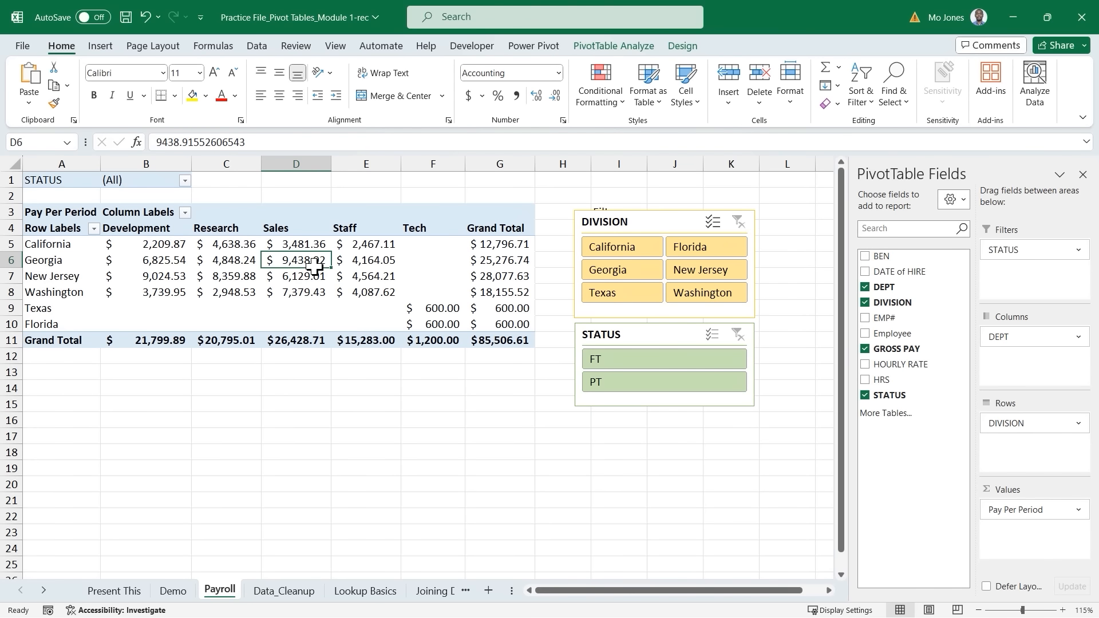
left_click(600, 48)
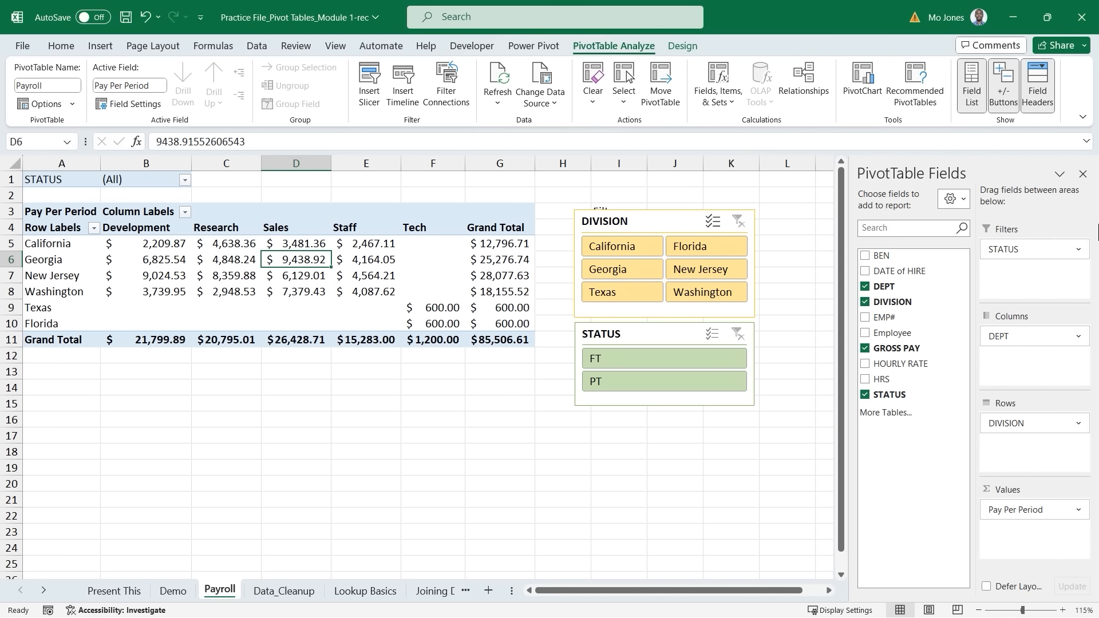
left_click(863, 80)
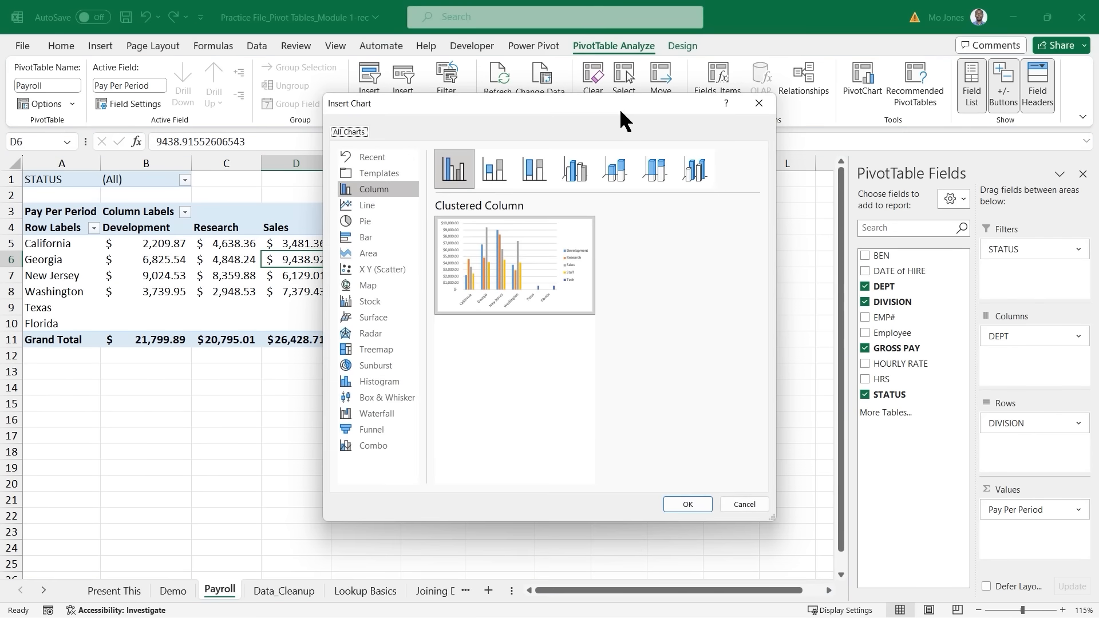
left_click_drag(596, 108, 658, 123)
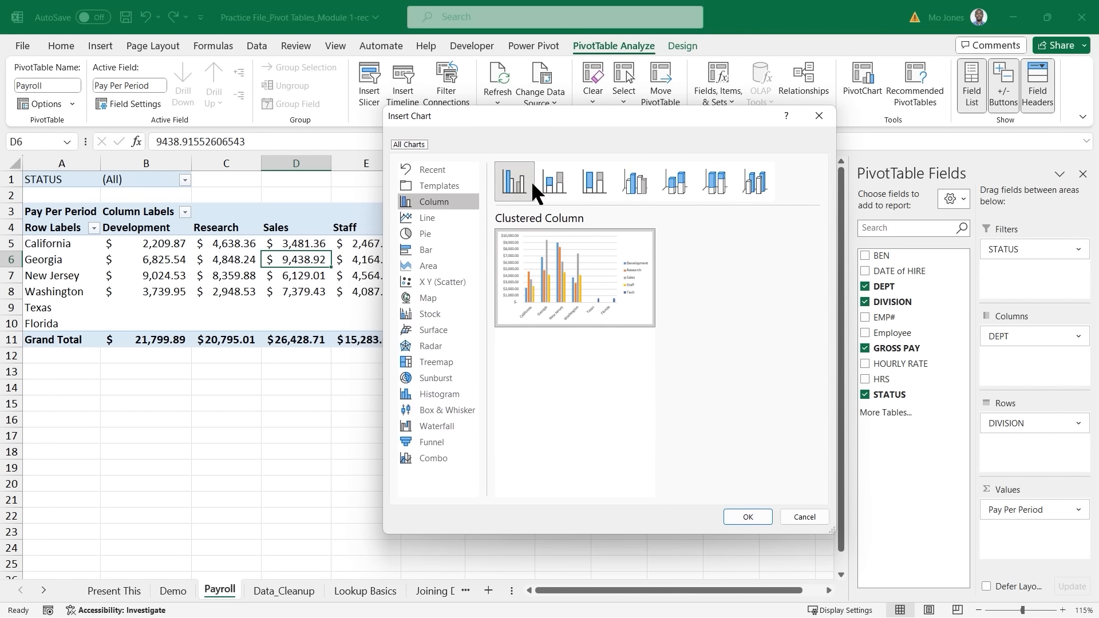
left_click(428, 219)
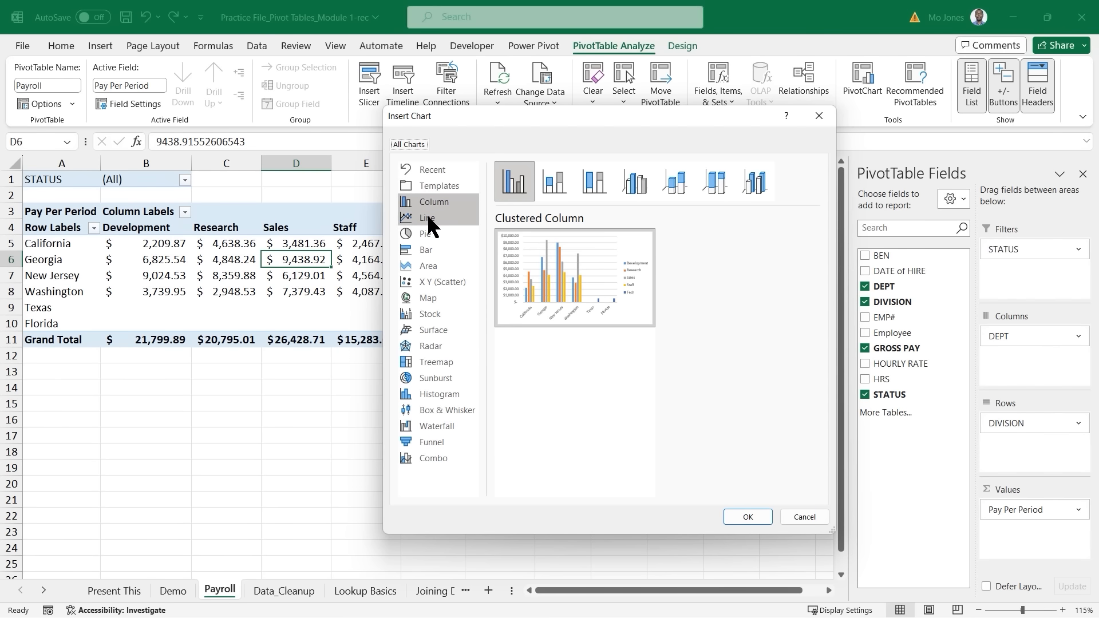
left_click(425, 234)
left_click(427, 250)
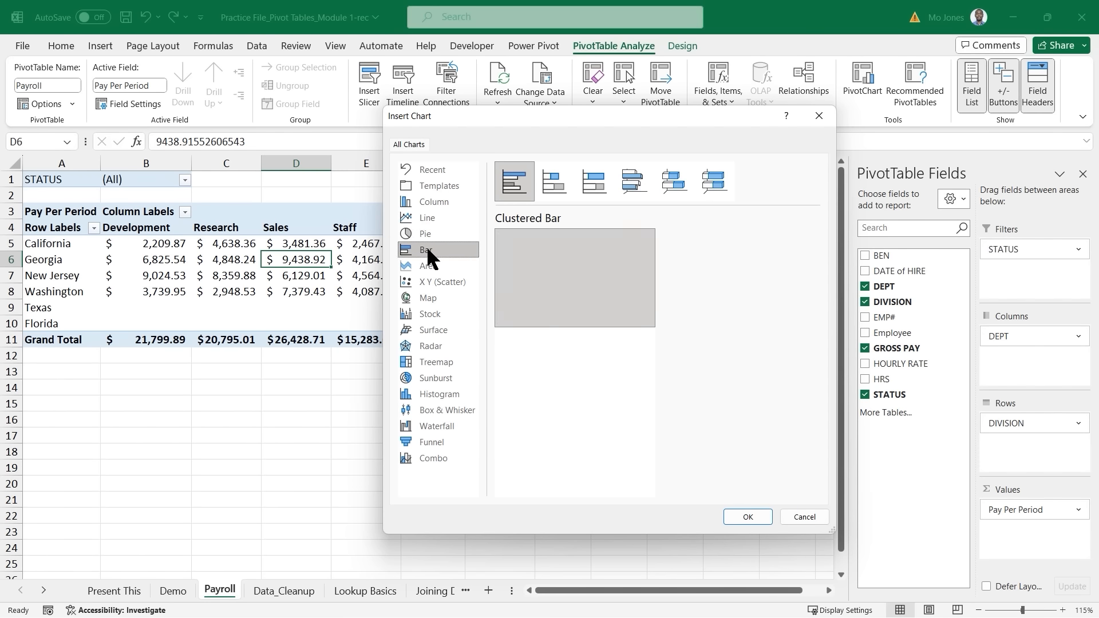
left_click(427, 264)
left_click(427, 314)
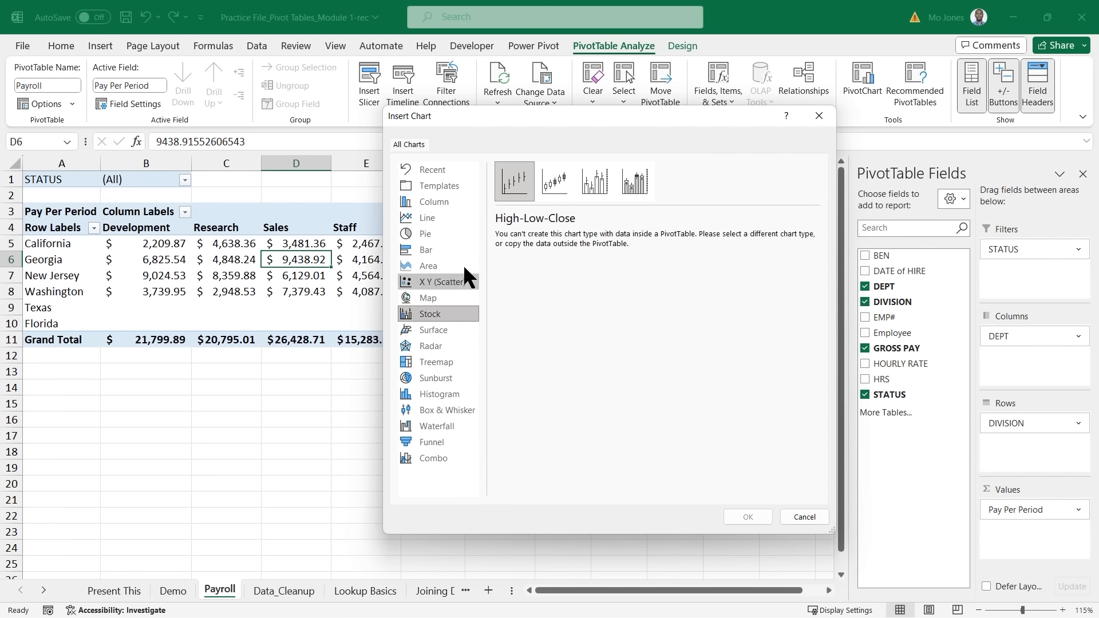
Step: Compare the 3-D column chart variants and insert the PivotChart as a 3-D Clustered Column
left_click(430, 203)
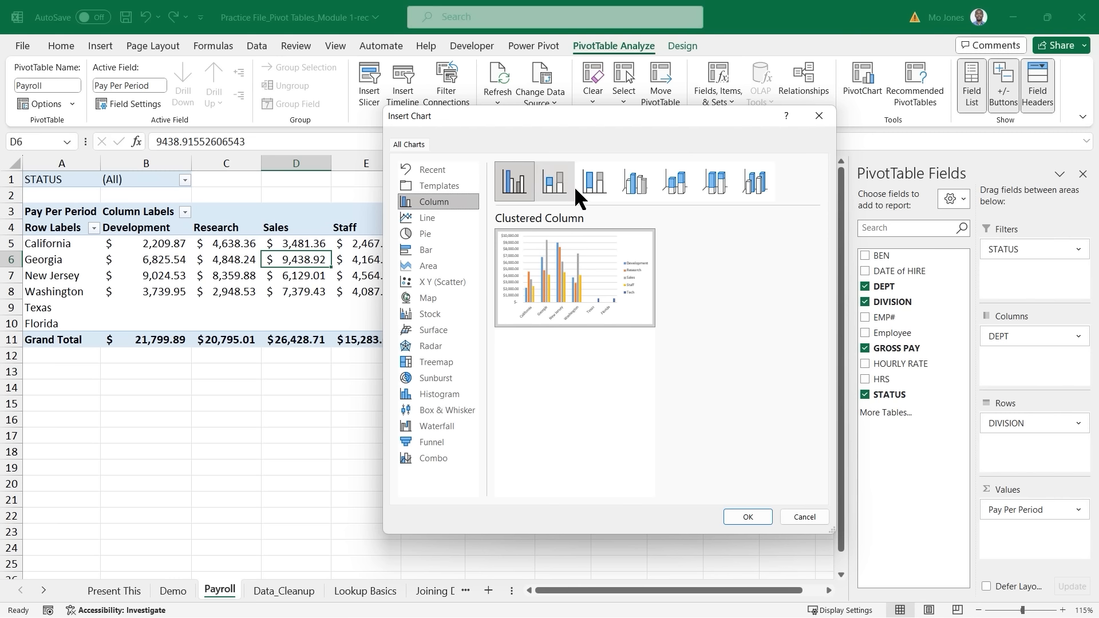
left_click(640, 184)
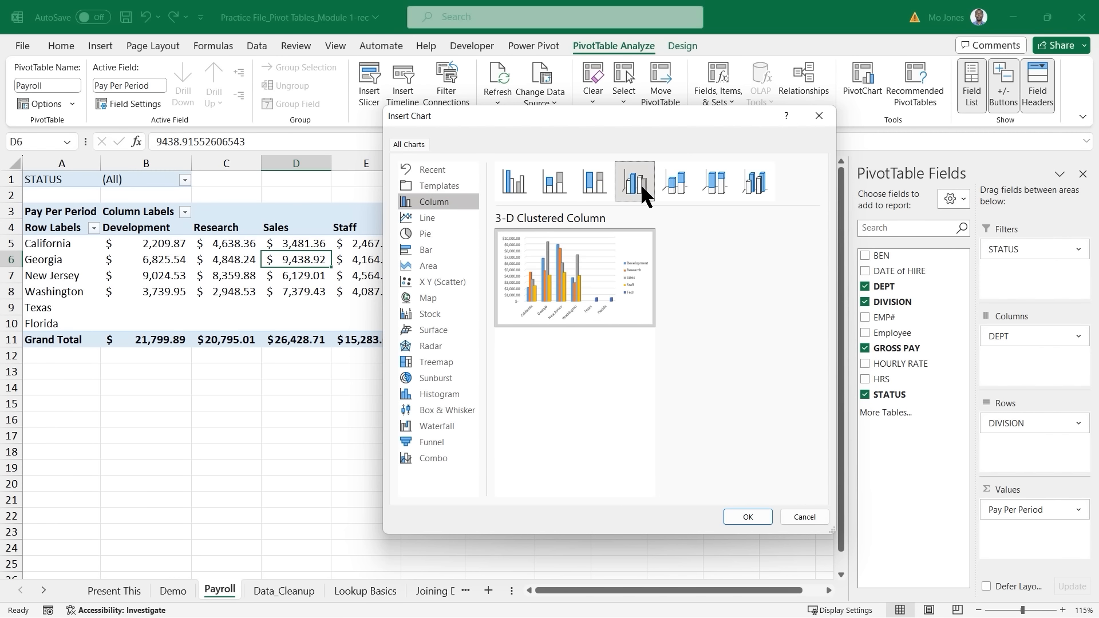
left_click(674, 184)
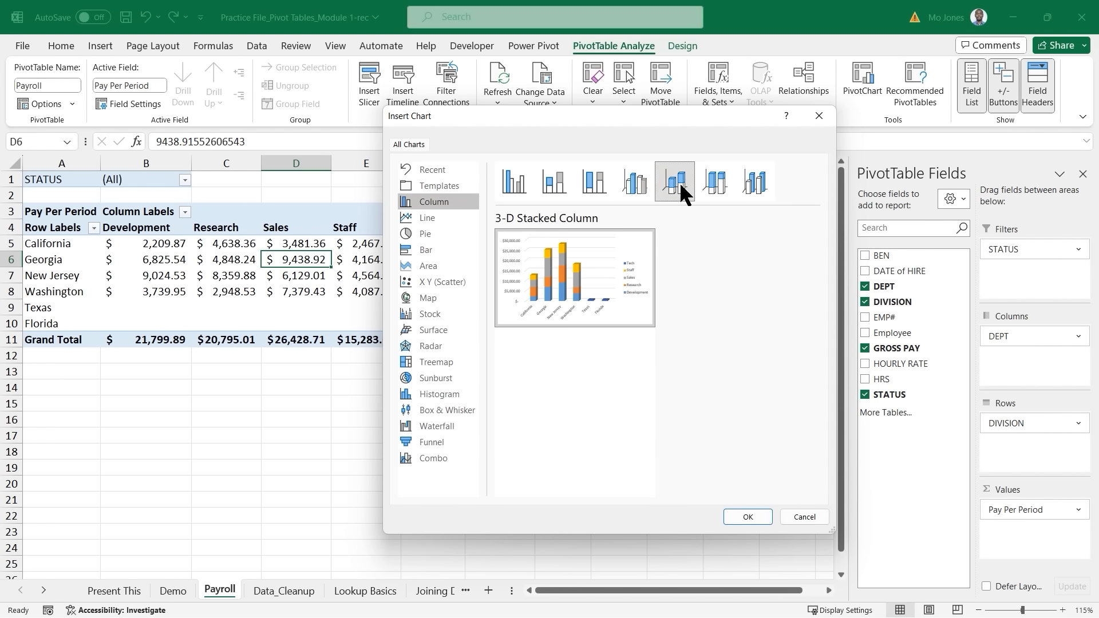
left_click(715, 184)
left_click(751, 186)
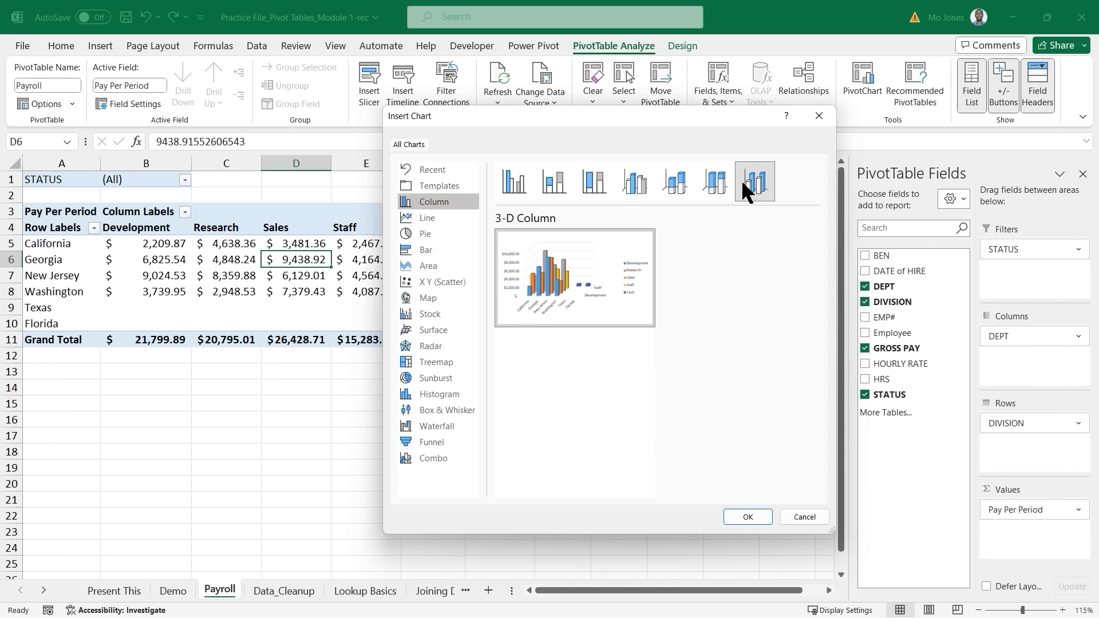
left_click(637, 189)
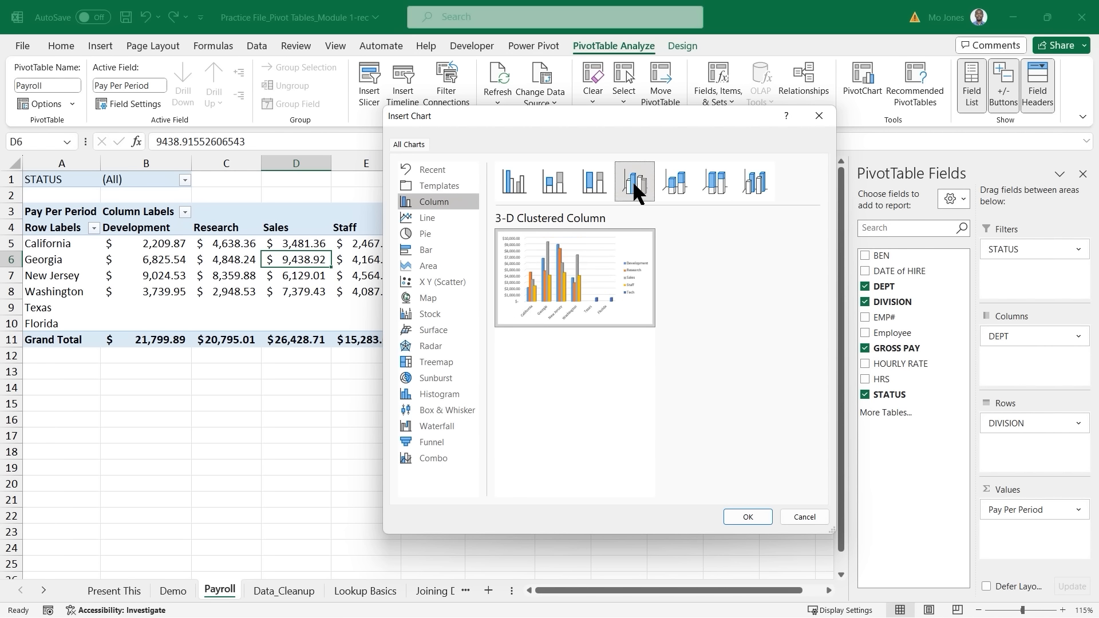
left_click(747, 515)
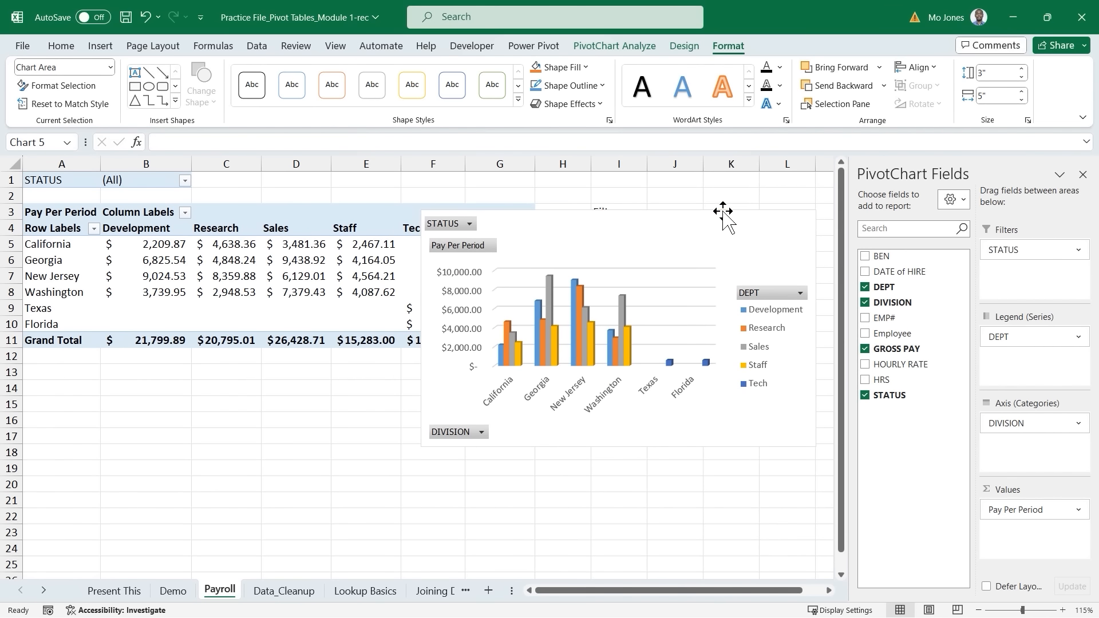
Step: Close the PivotChart field list and move the chart clear of the PivotTable, uncovering the slicers
left_click(1083, 175)
left_click_drag(753, 221, 879, 197)
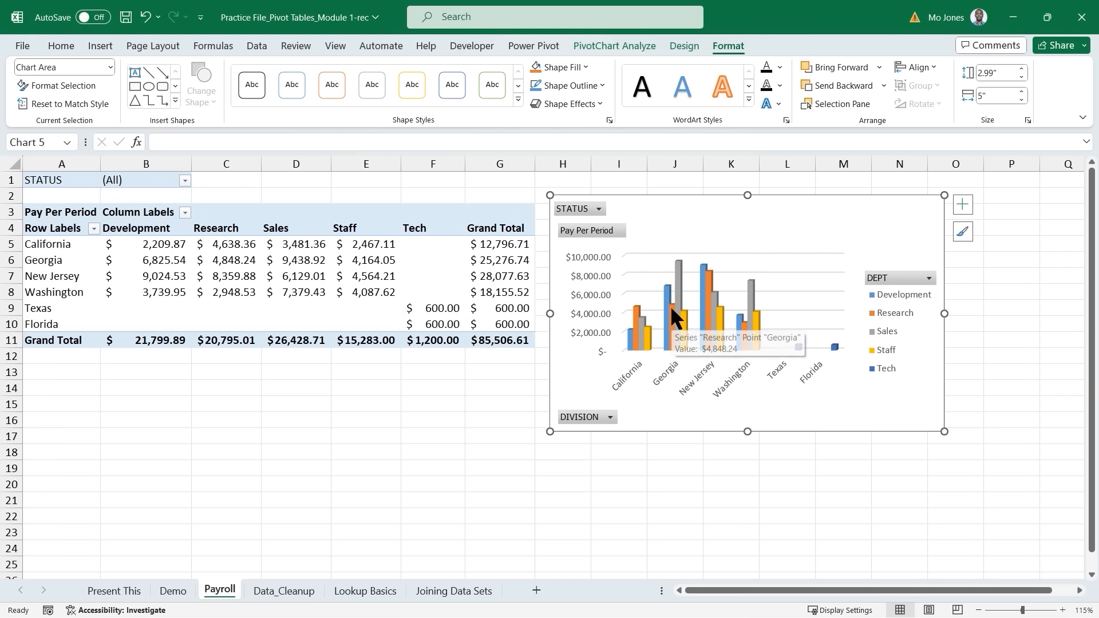
mouse_move(375, 282)
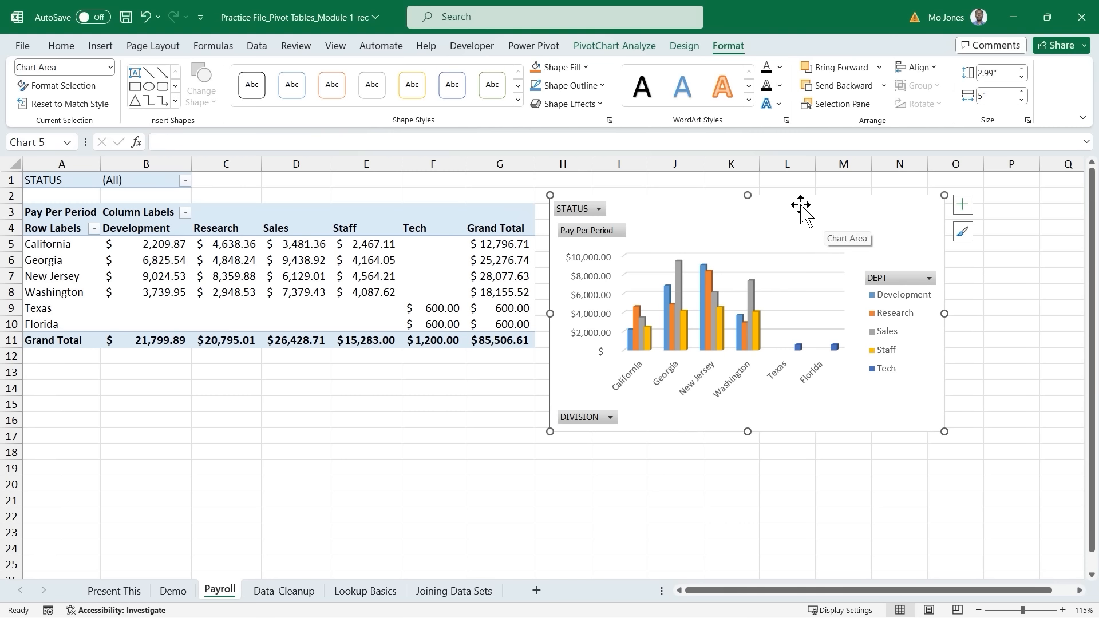
left_click_drag(799, 210, 827, 251)
Step: Place the DIVISION and STATUS slicers side by side below the PivotTable and move the PivotChart up beside the table
left_click_drag(680, 221, 143, 374)
left_click_drag(596, 333, 253, 378)
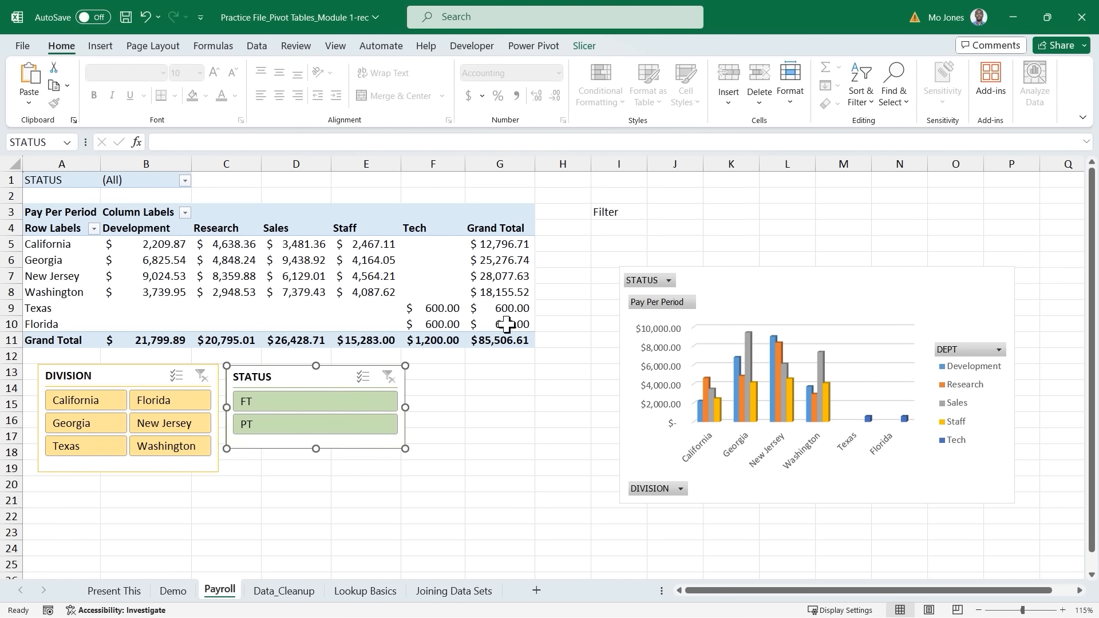
left_click_drag(740, 271, 730, 214)
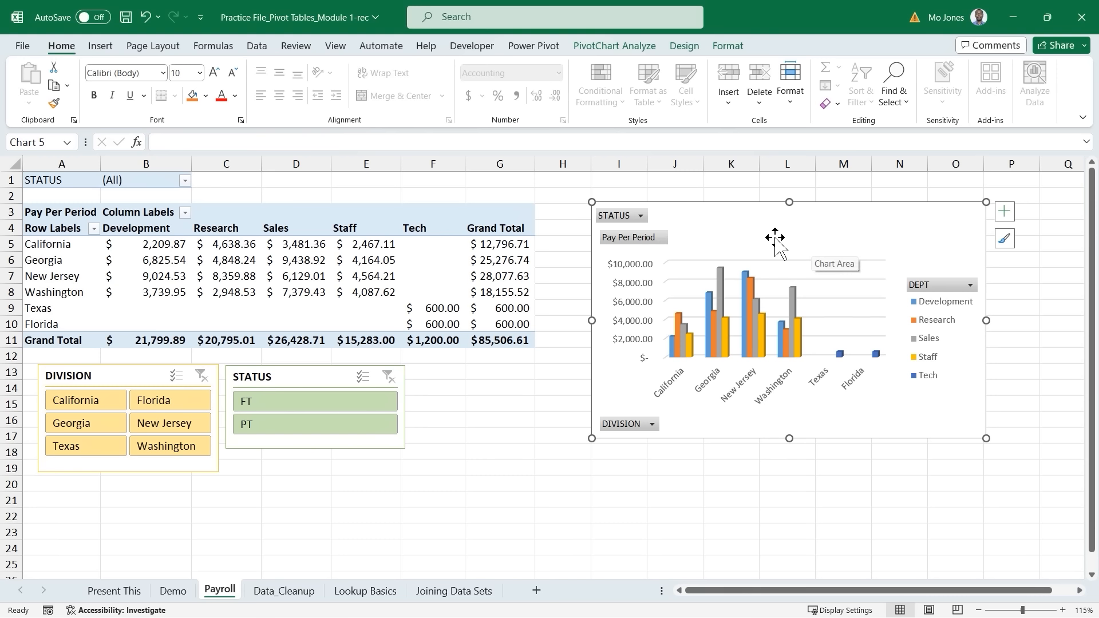
Step: Filter the PivotChart's DIVISION field to California, Georgia, New Jersey and Washington, leaving out Texas and Florida
left_click(640, 215)
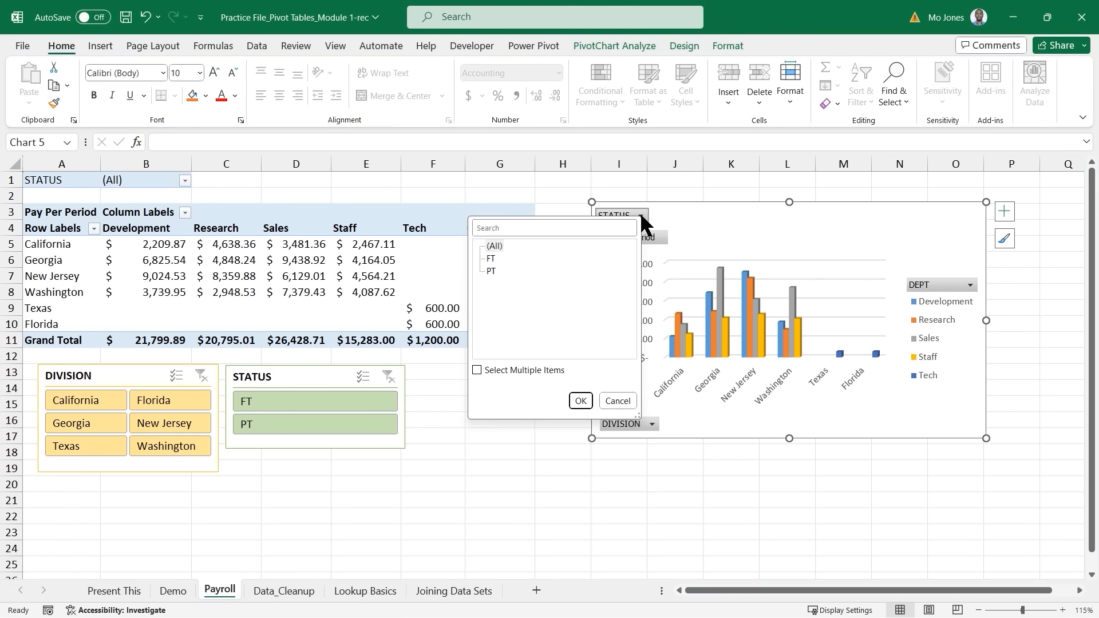
left_click(844, 222)
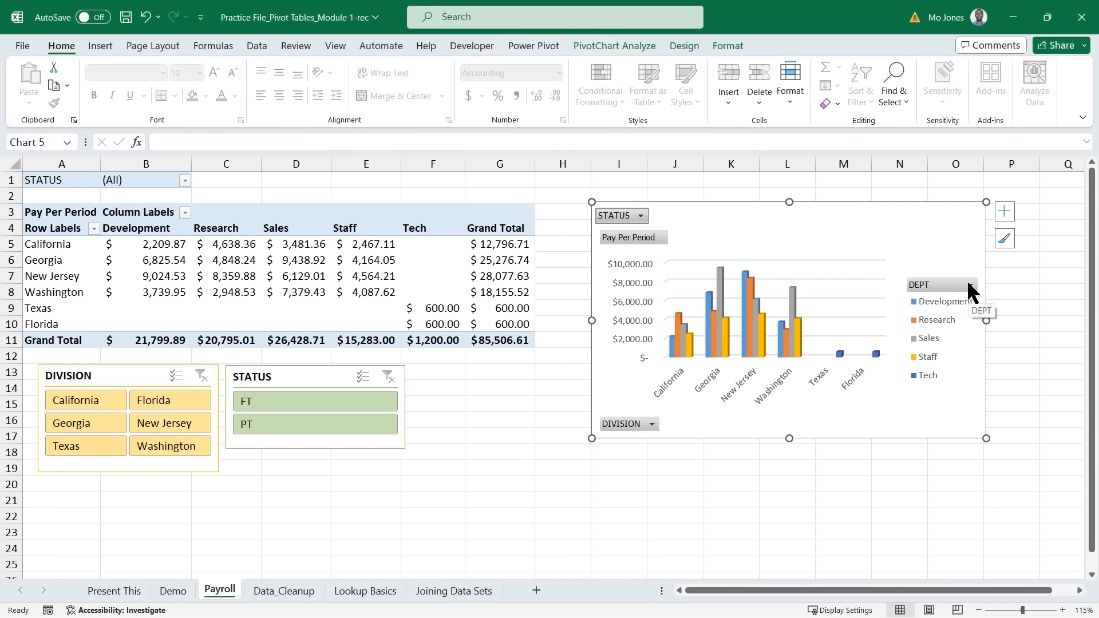
left_click(652, 425)
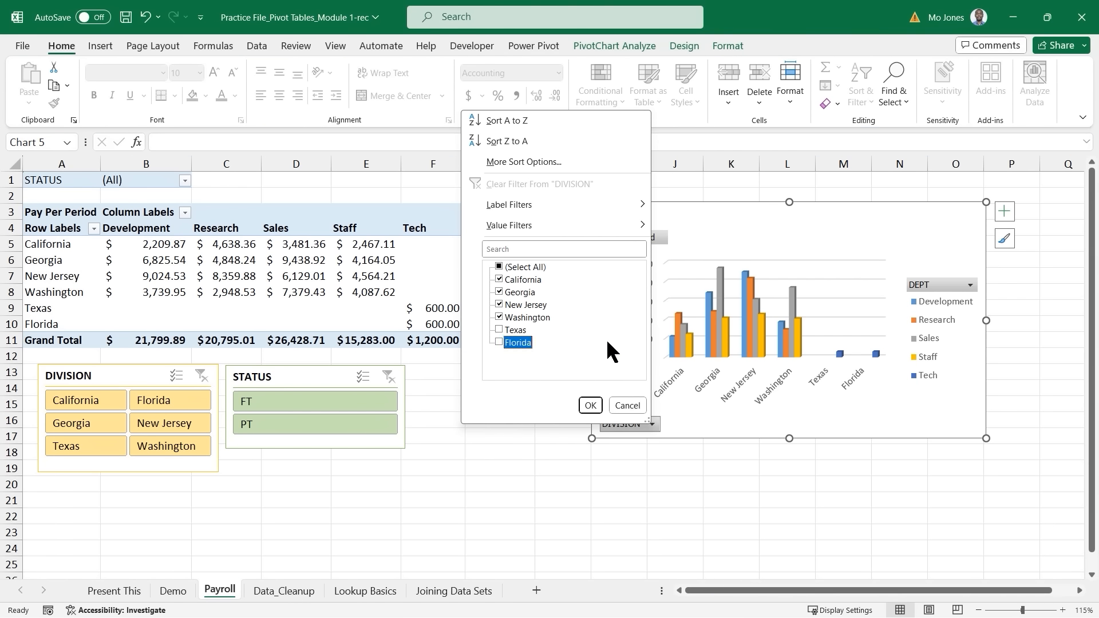
left_click(590, 405)
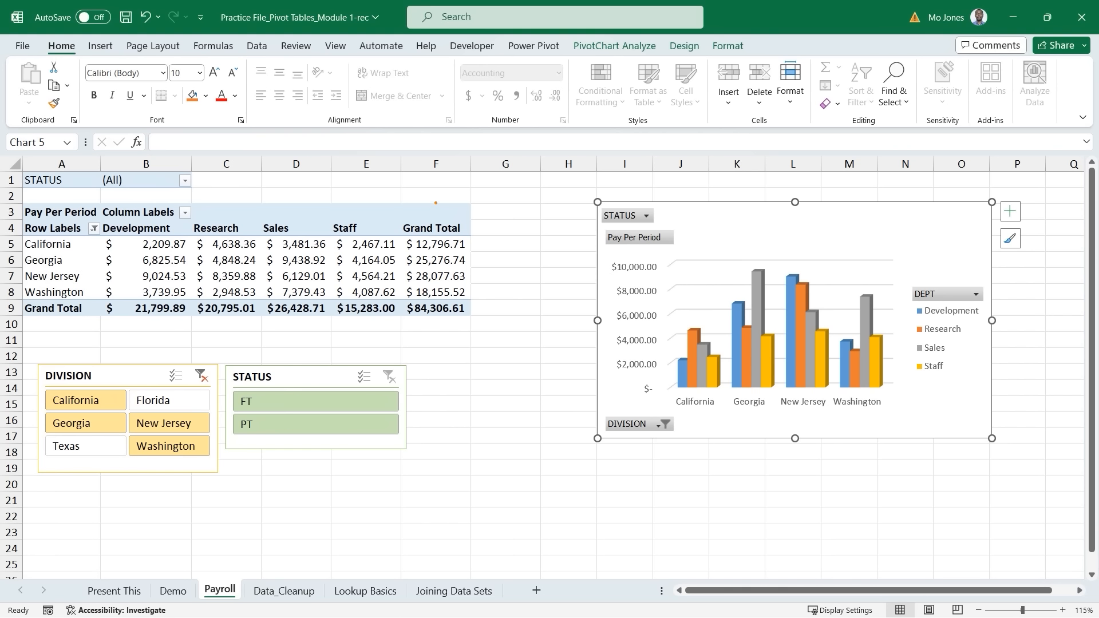
mouse_move(430, 201)
left_mouse_down()
mouse_move(506, 185)
mouse_move(595, 202)
mouse_move(576, 216)
left_mouse_up()
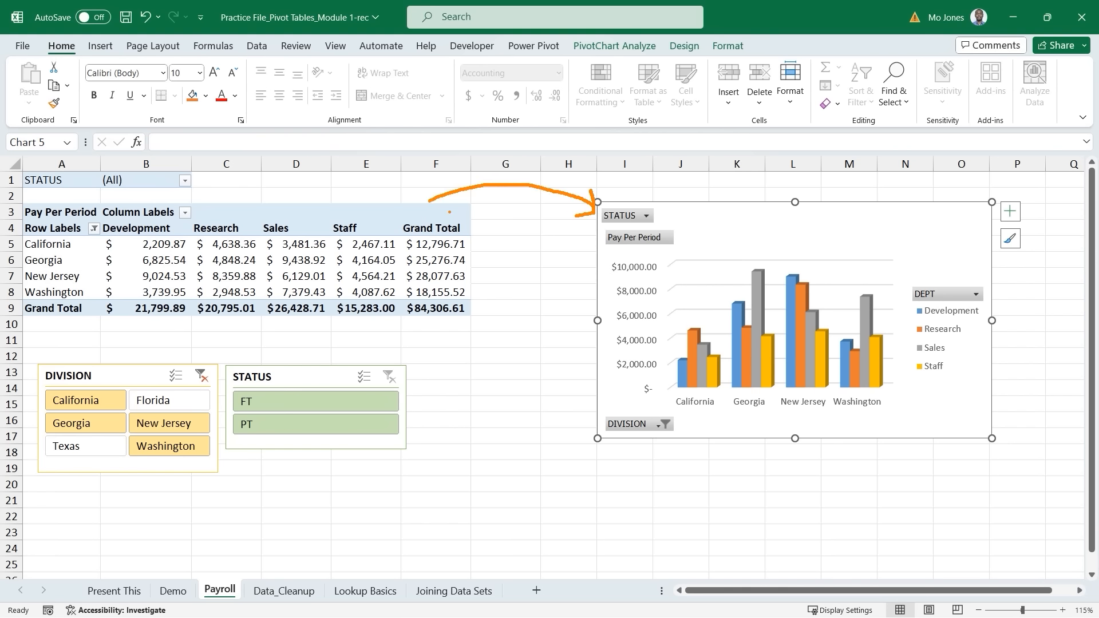
left_click_drag(429, 193, 451, 208)
mouse_move(594, 392)
left_mouse_down()
mouse_move(472, 459)
mouse_move(406, 428)
mouse_move(425, 425)
left_mouse_up()
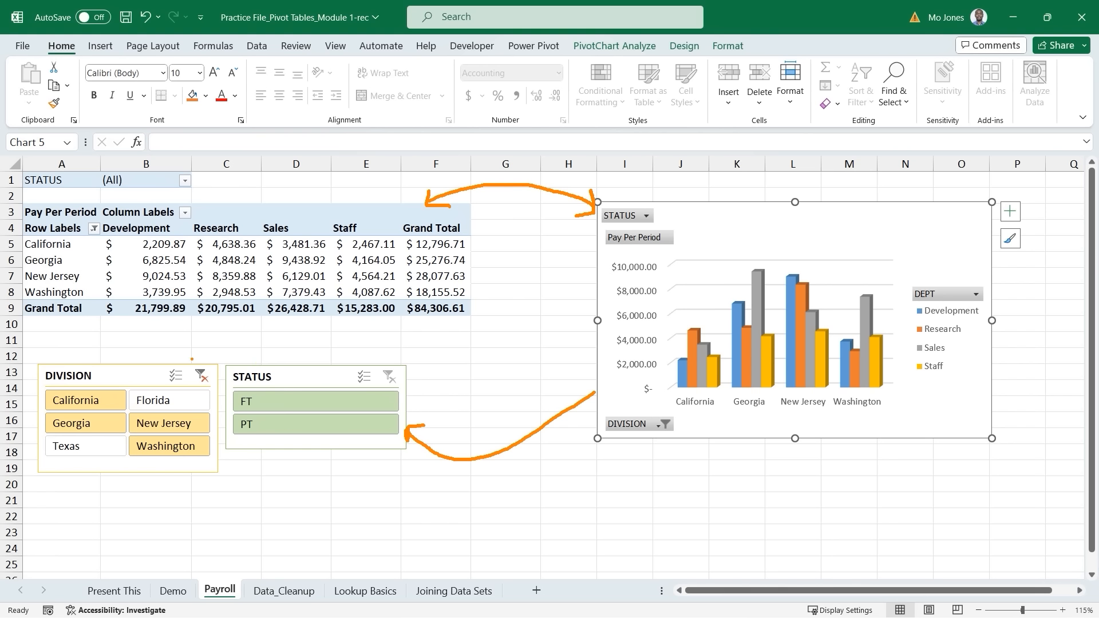
mouse_move(169, 363)
left_mouse_down()
mouse_move(166, 329)
mouse_move(194, 313)
mouse_move(197, 329)
mouse_move(168, 363)
mouse_move(177, 352)
left_mouse_up()
key("Escape")
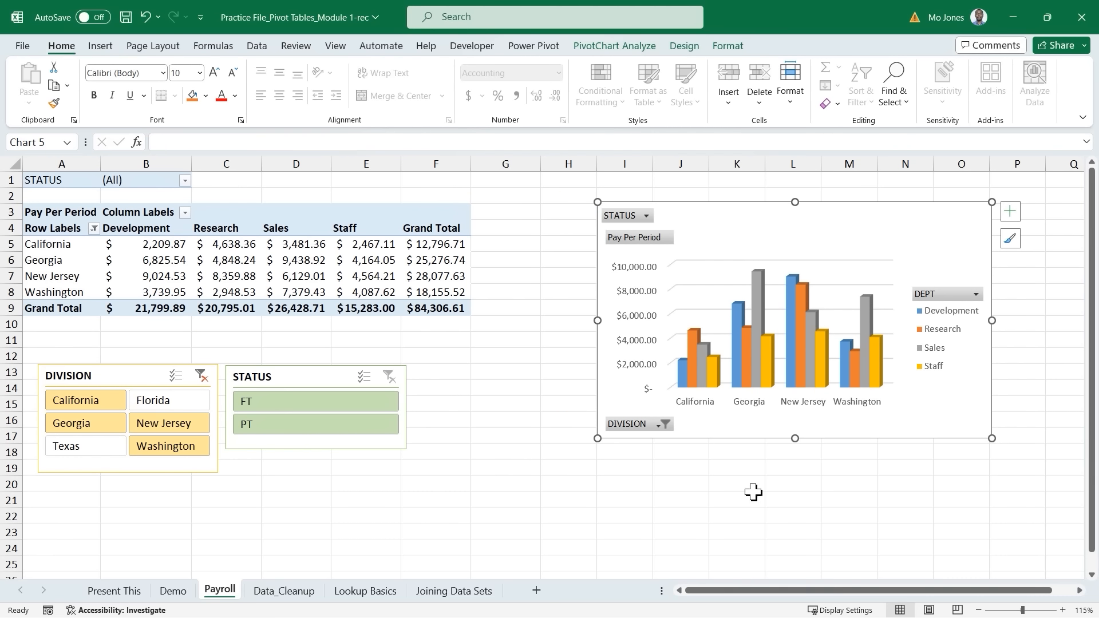
Step: Filter the STATUS slicer to FT and move the PivotChart closer to the PivotTable
left_click(307, 396)
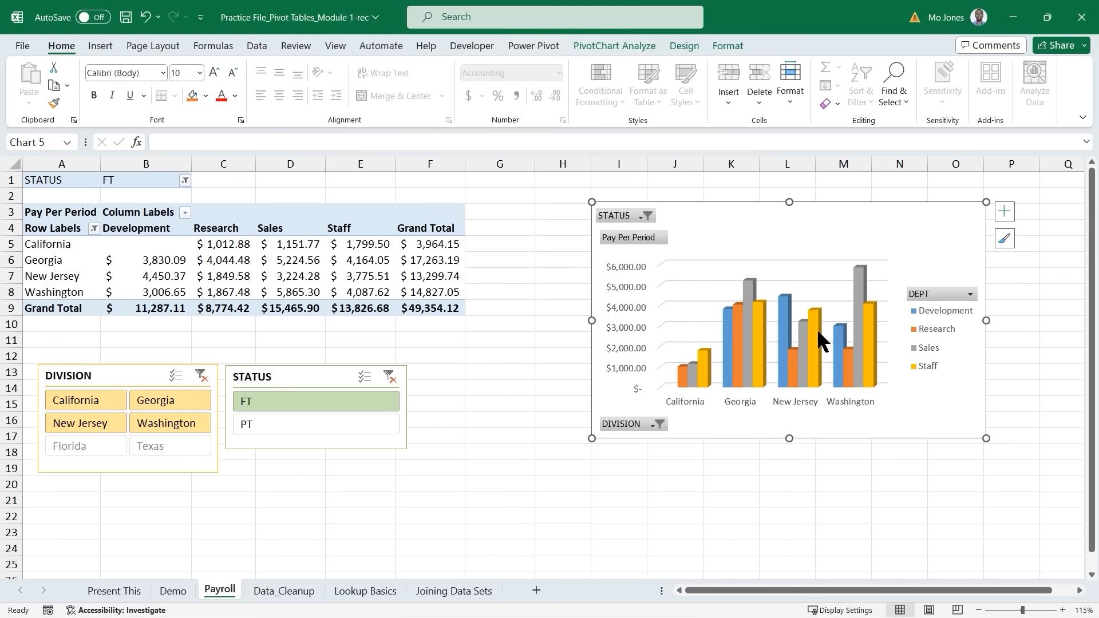
left_click(166, 245)
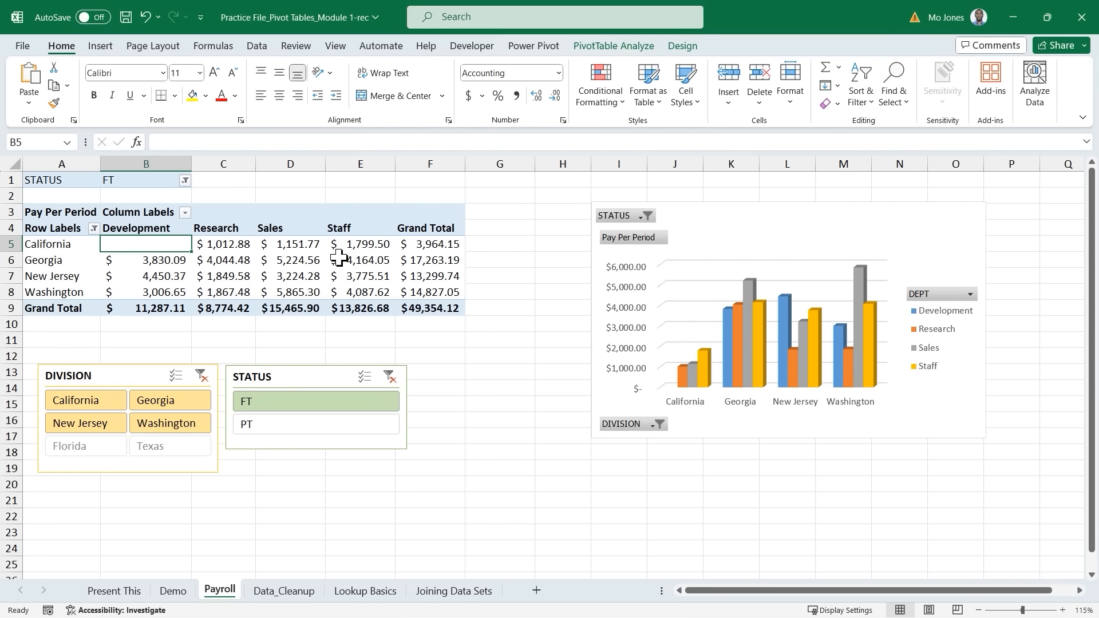
left_click(759, 217)
left_click_drag(829, 206, 721, 200)
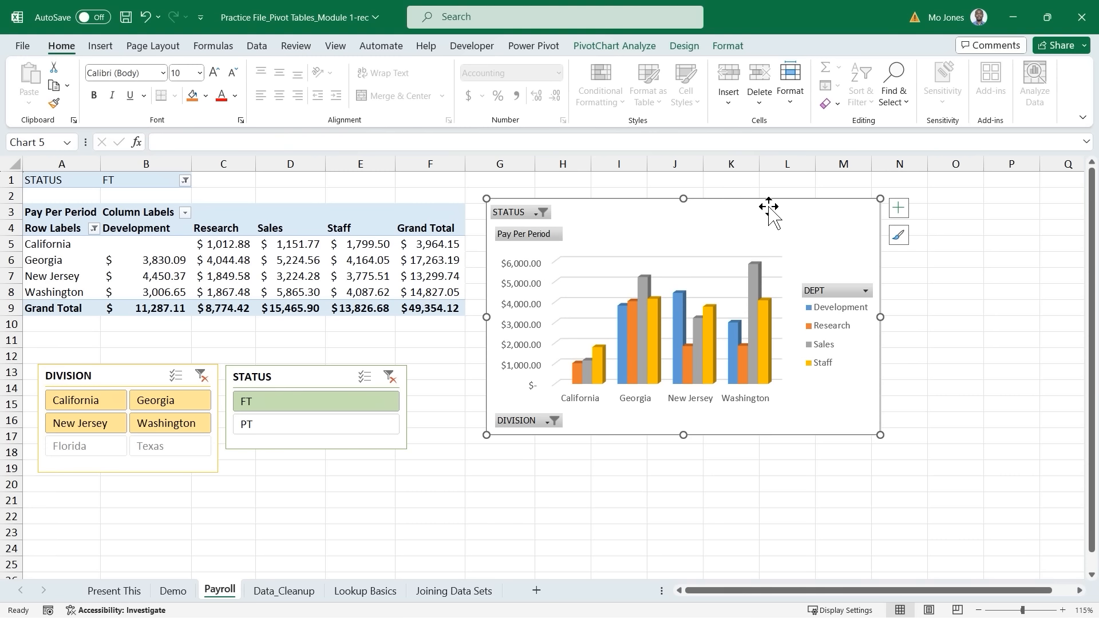
Step: Preview a data table and several chart styles on the PivotChart and apply the dark gradient style
left_click(897, 217)
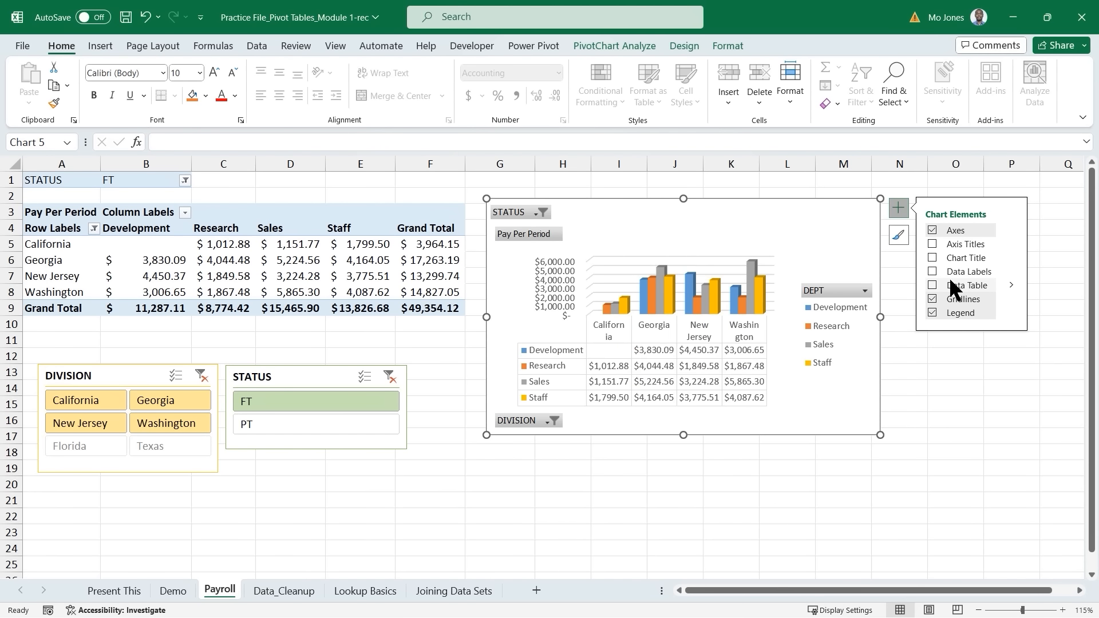
left_click(898, 235)
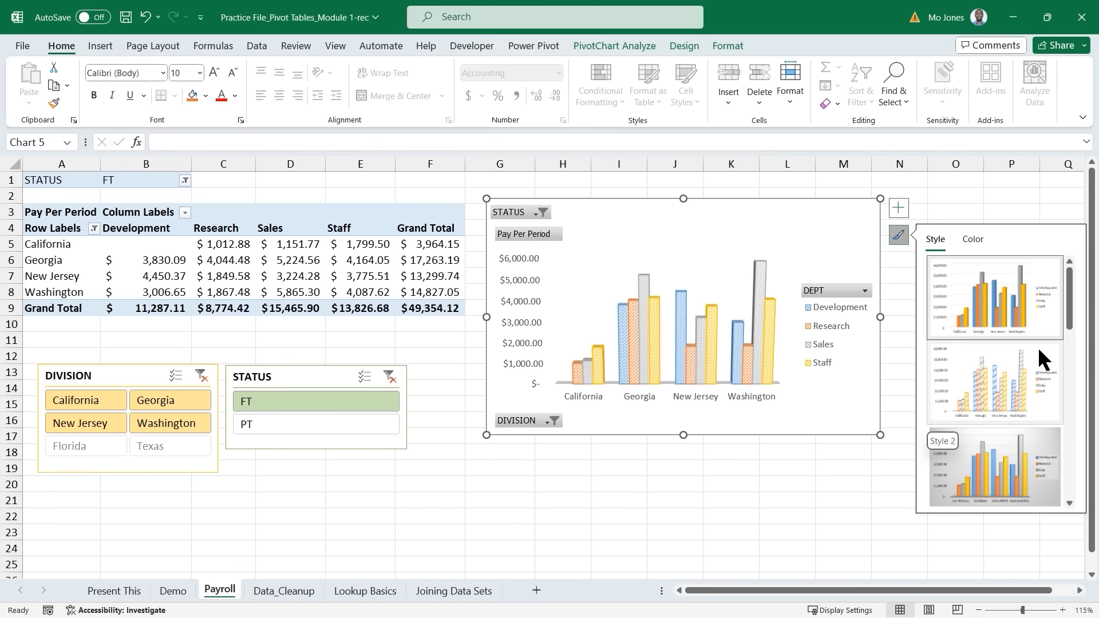
left_click_drag(1068, 292, 1069, 327)
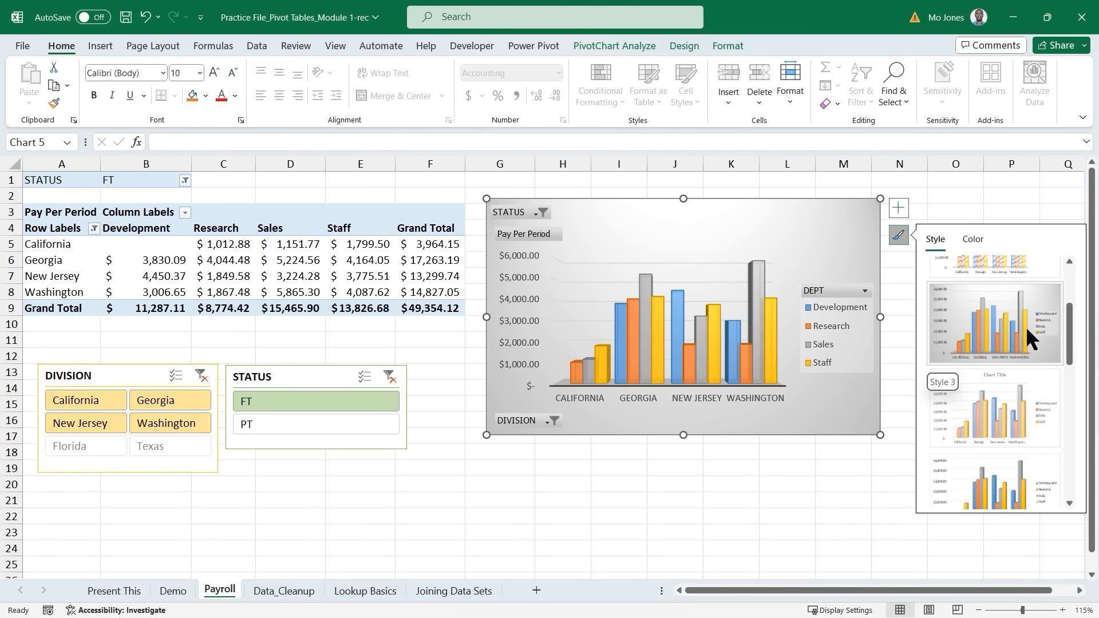
left_click_drag(1072, 330, 1075, 378)
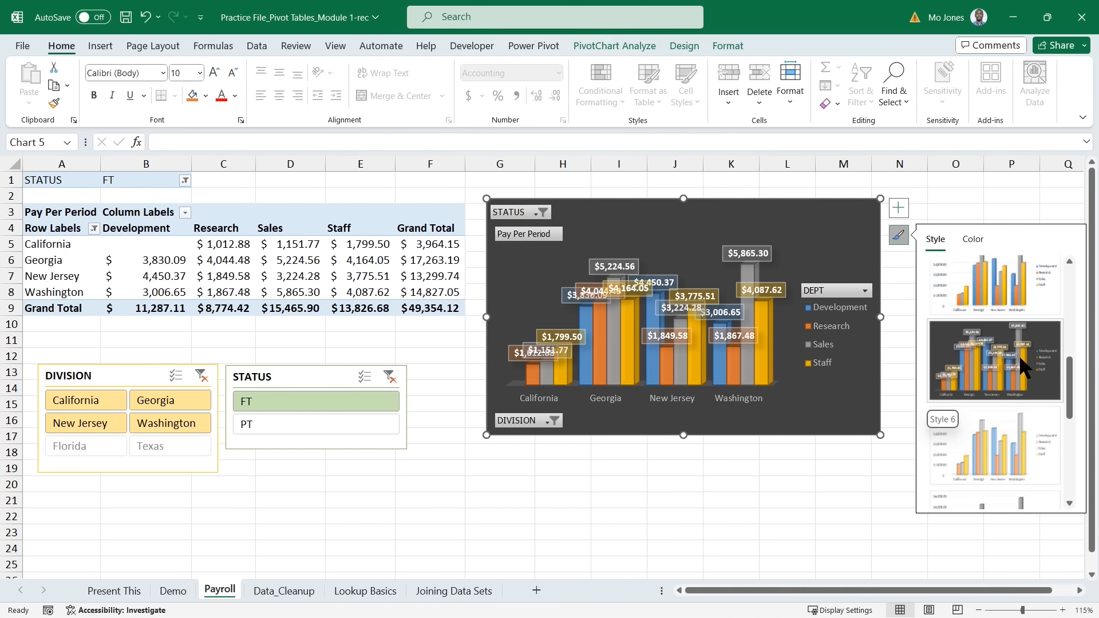
left_click_drag(1071, 391, 1074, 438)
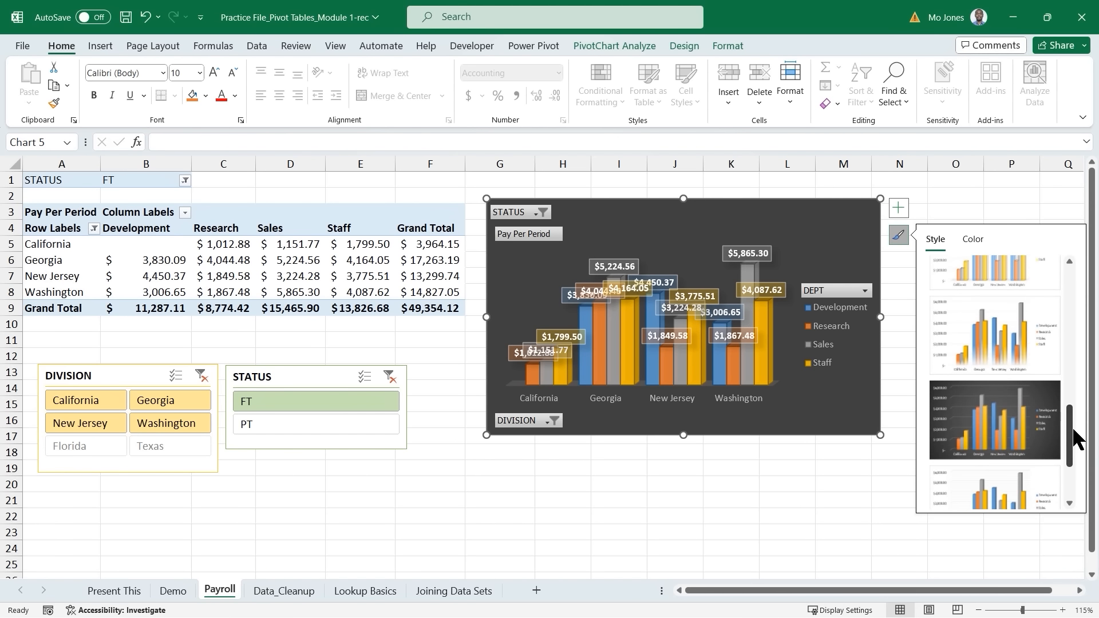
left_click(1002, 416)
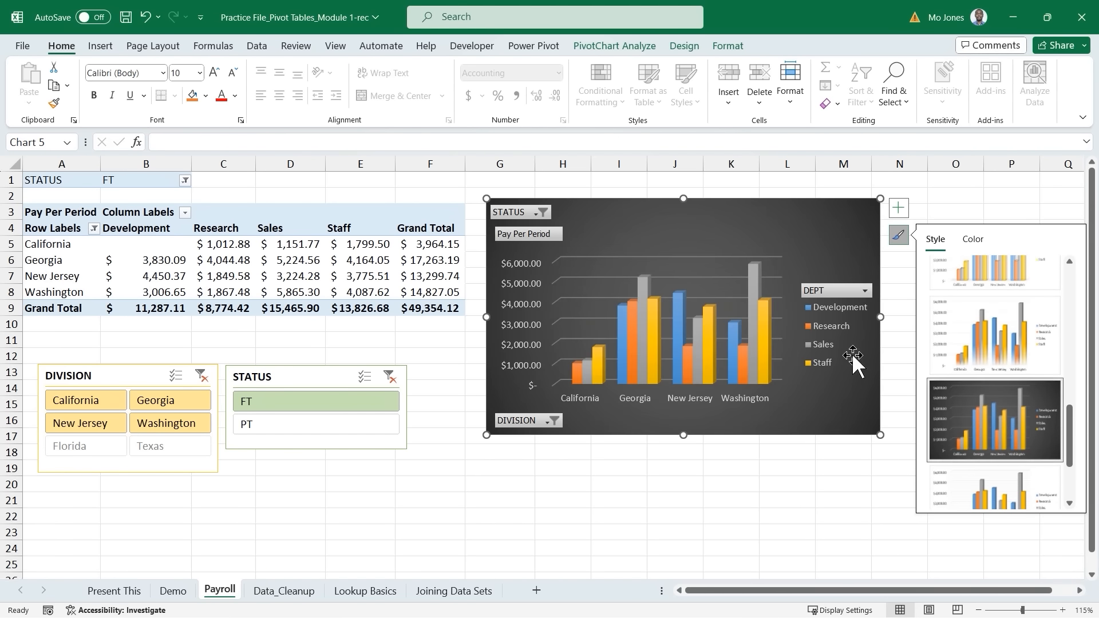
Step: Apply Style 11, the light chart style at the end of the gallery, to the PivotChart
left_click_drag(1069, 426, 1069, 456)
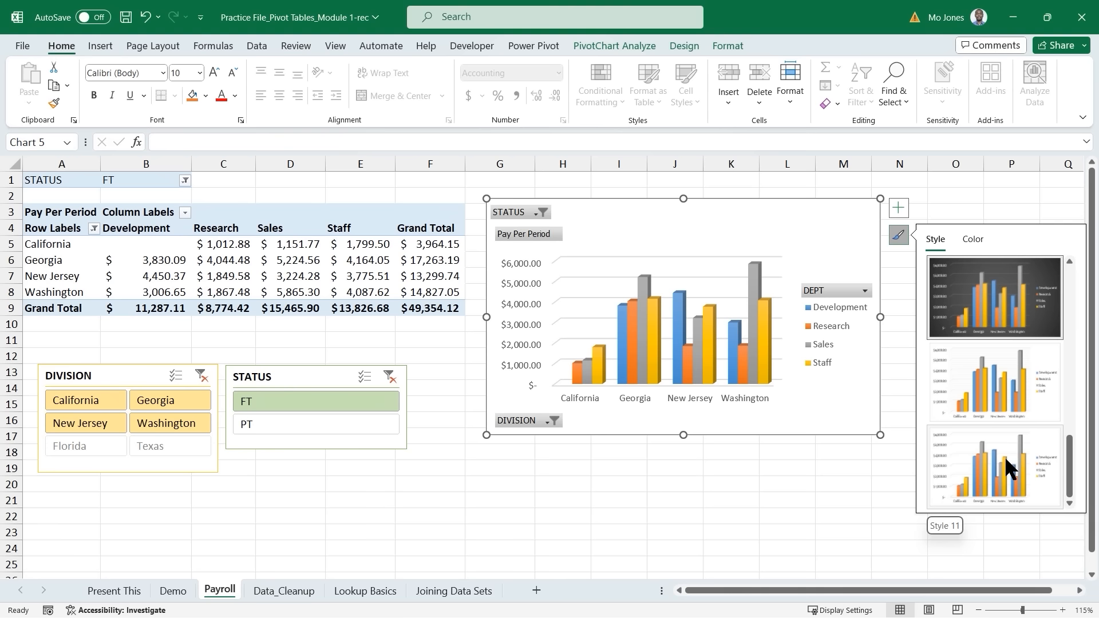
left_click(1005, 459)
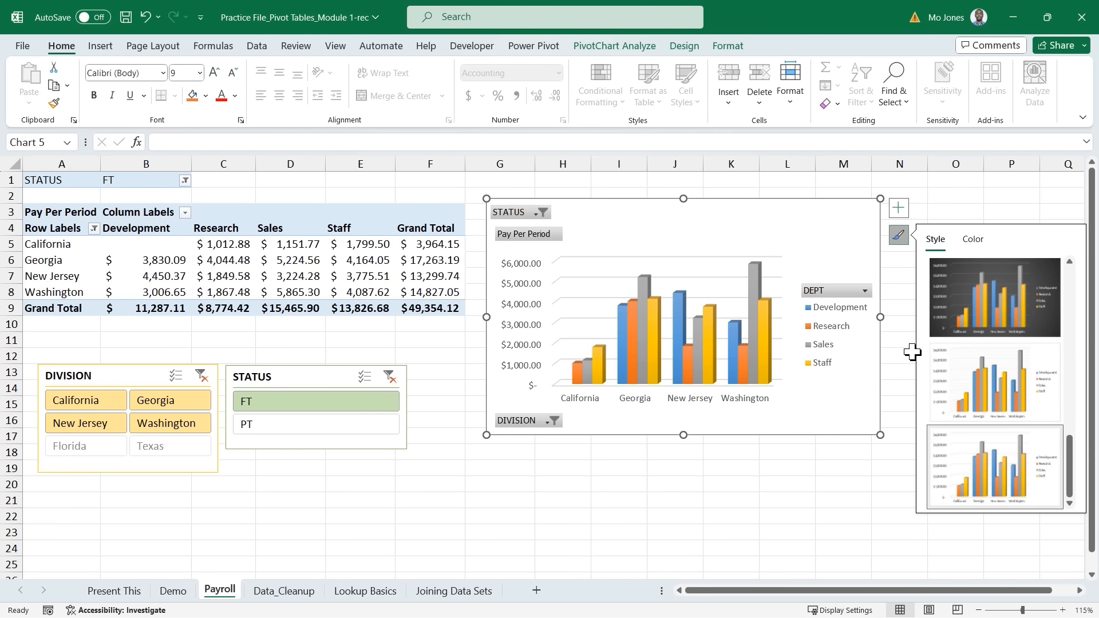
left_click(696, 480)
left_click(656, 209)
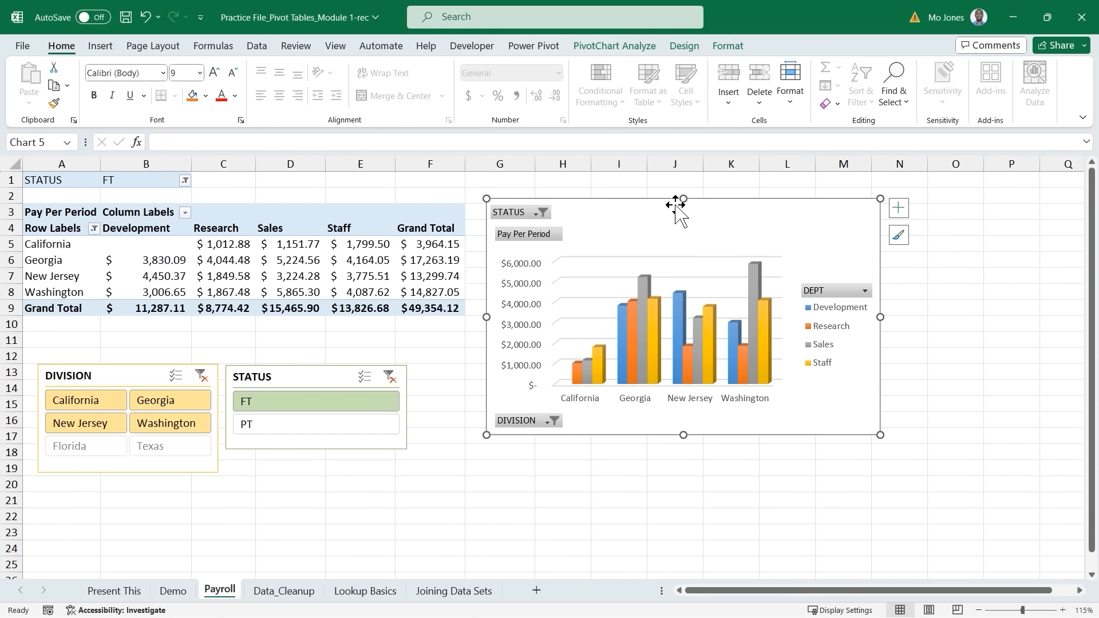
Step: Show the field list for the PivotTable and move the PivotChart fully into view beside it
left_click(347, 260)
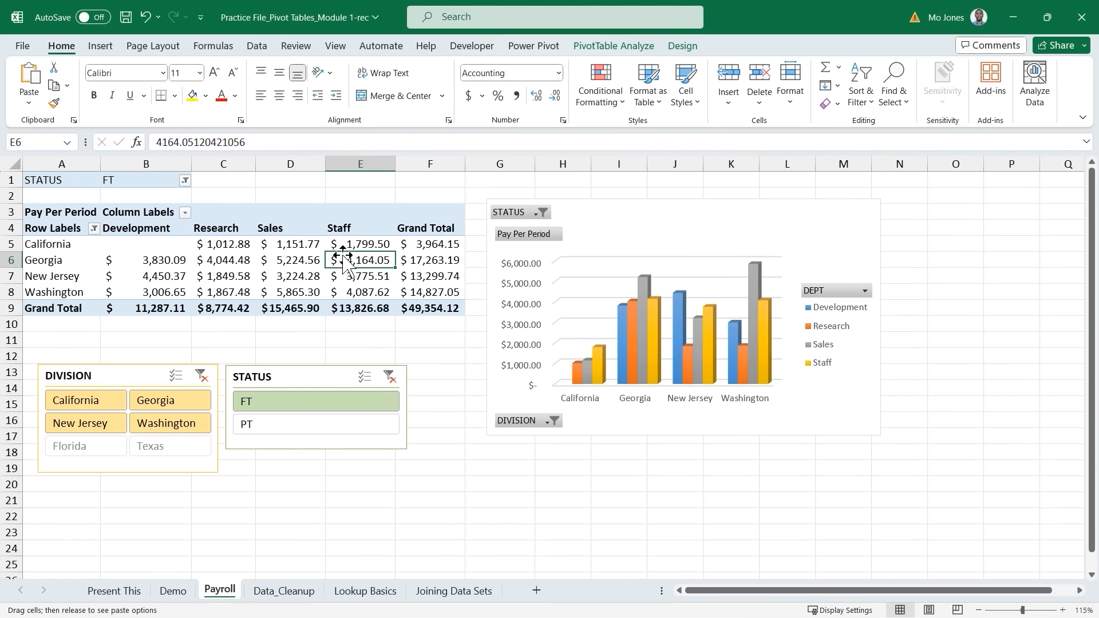
right_click(358, 262)
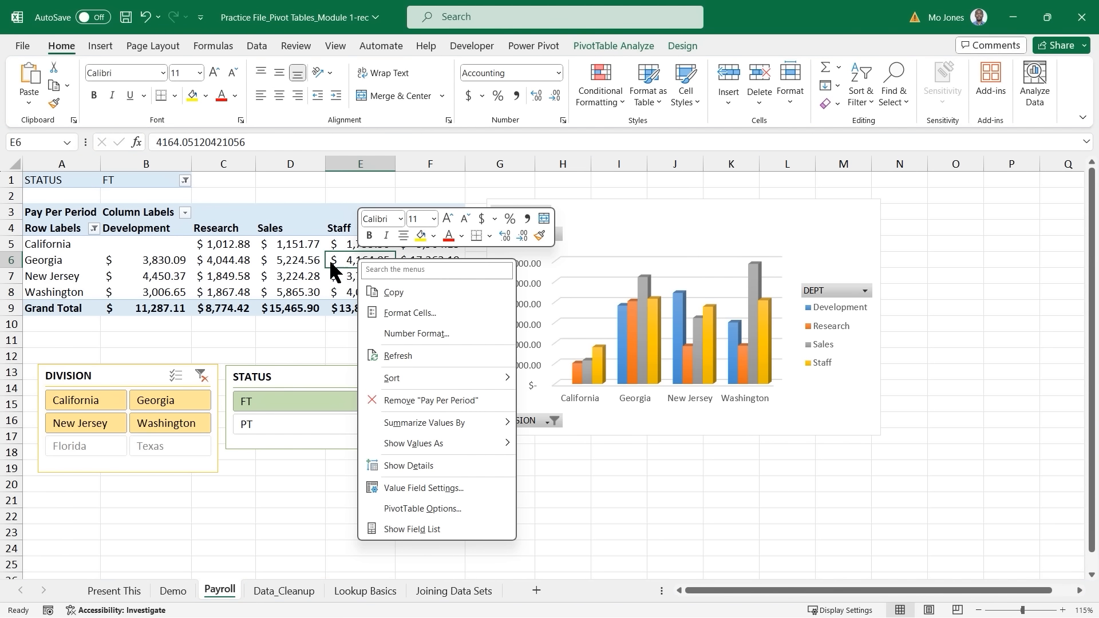
left_click(414, 527)
left_click(701, 216)
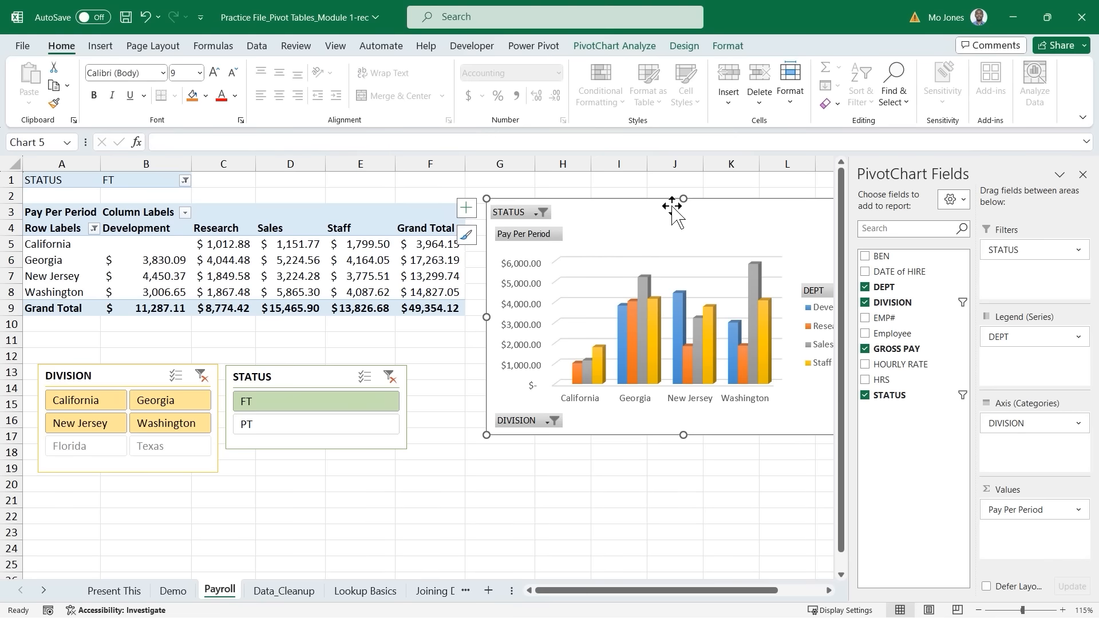
left_click_drag(672, 203, 529, 236)
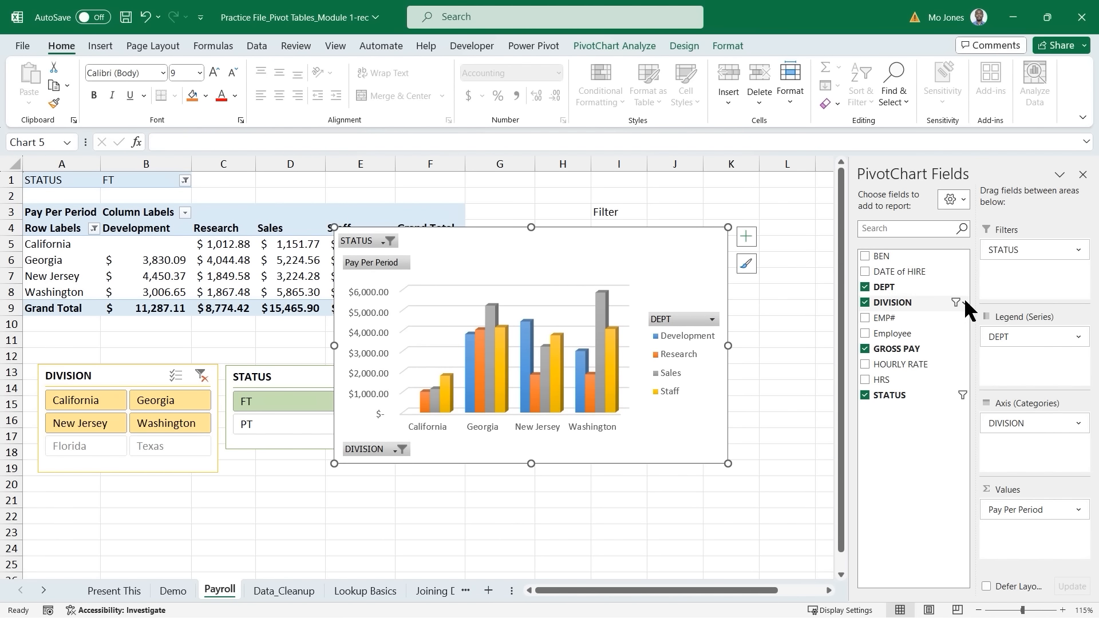
Step: Clear the DIVISION filter and set the STATUS filter to include both FT and PT
left_click(963, 302)
key("Escape")
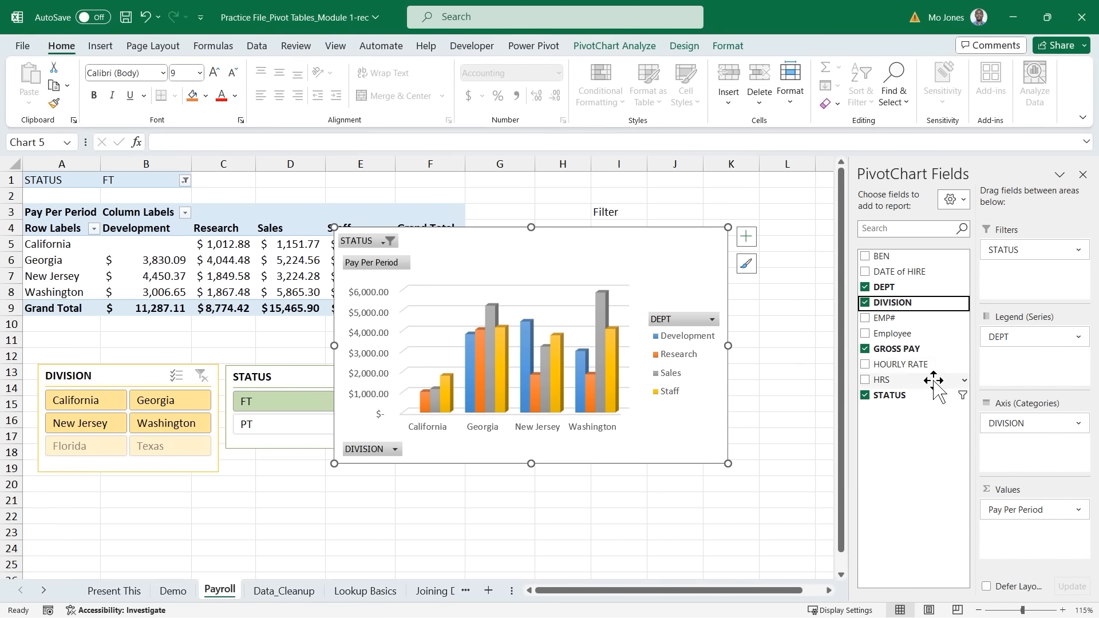
left_click(963, 396)
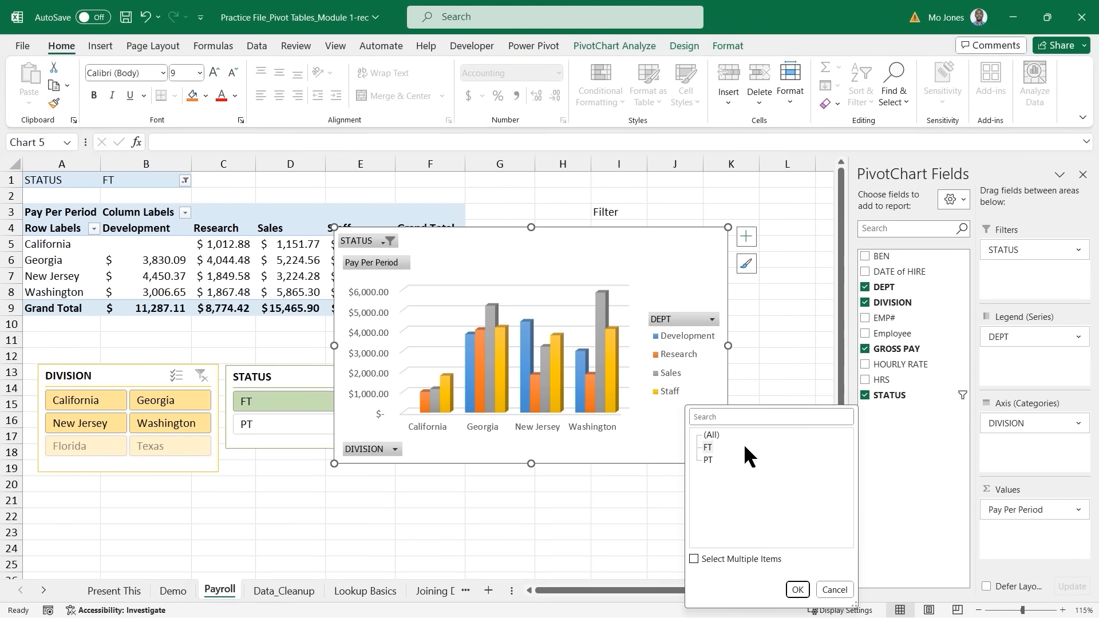
left_click(694, 559)
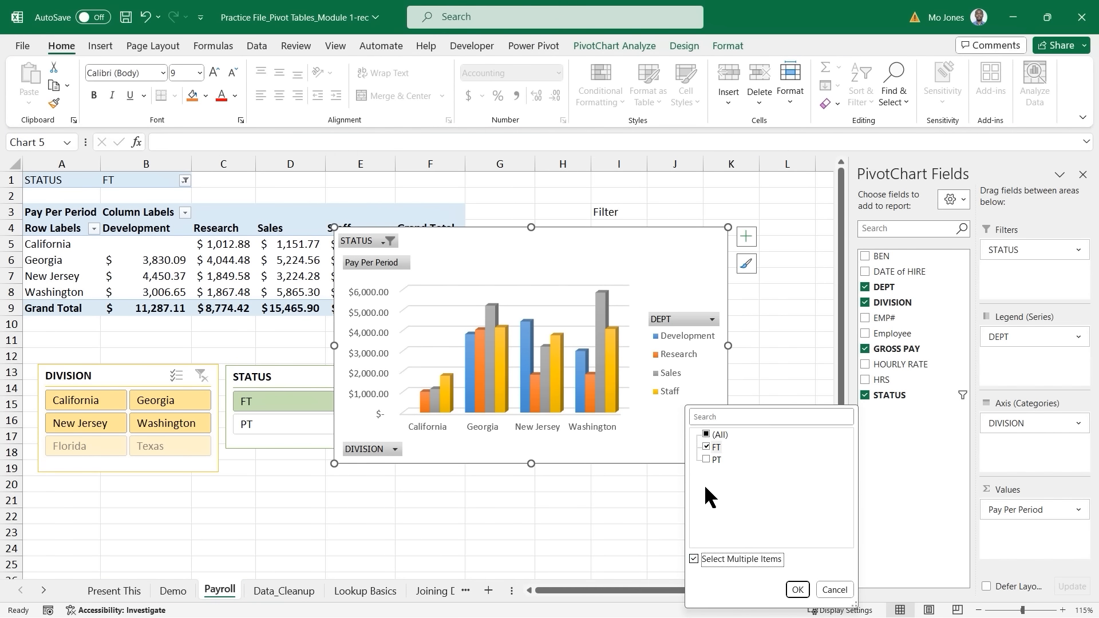
left_click(706, 459)
left_click(797, 590)
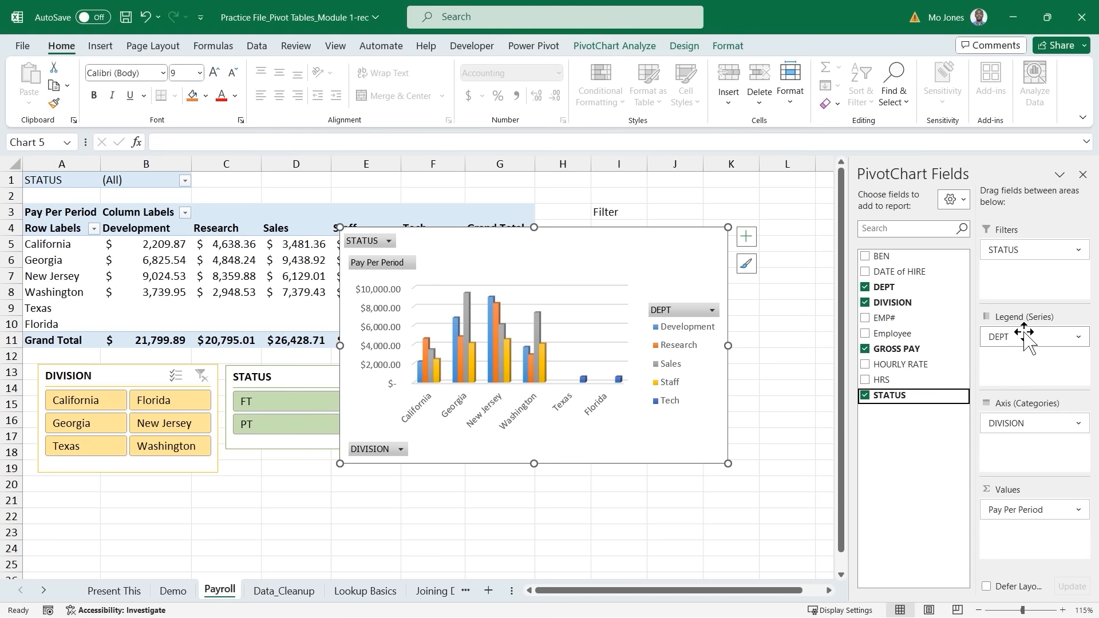
Step: Remove DEPT from the PivotTable's columns and move the PivotChart slightly up
left_click(256, 260)
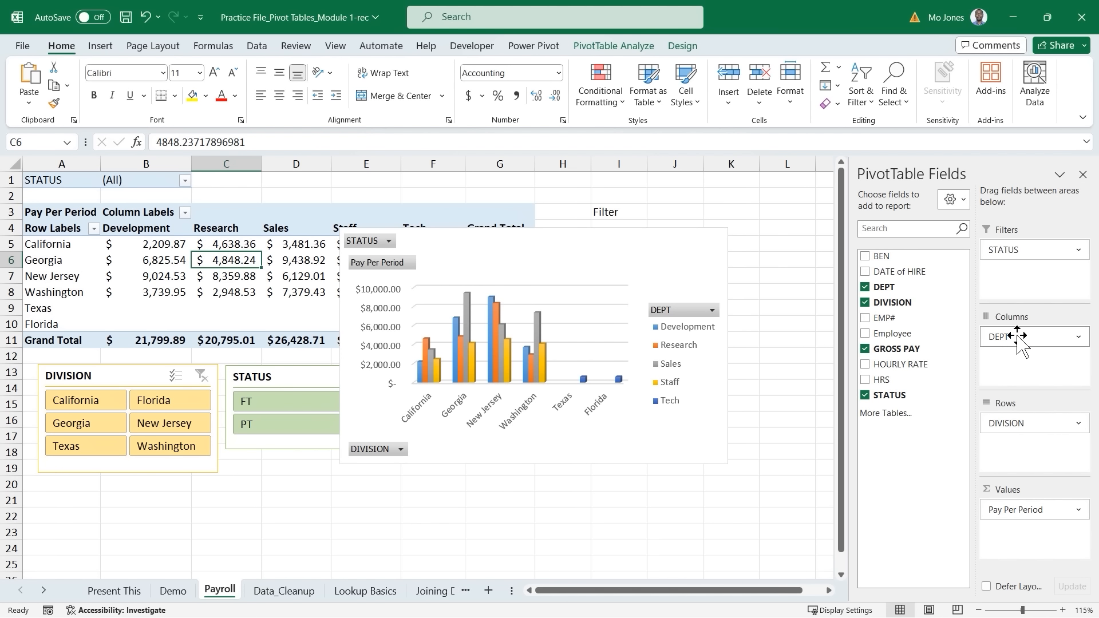
left_click_drag(1021, 338, 901, 302)
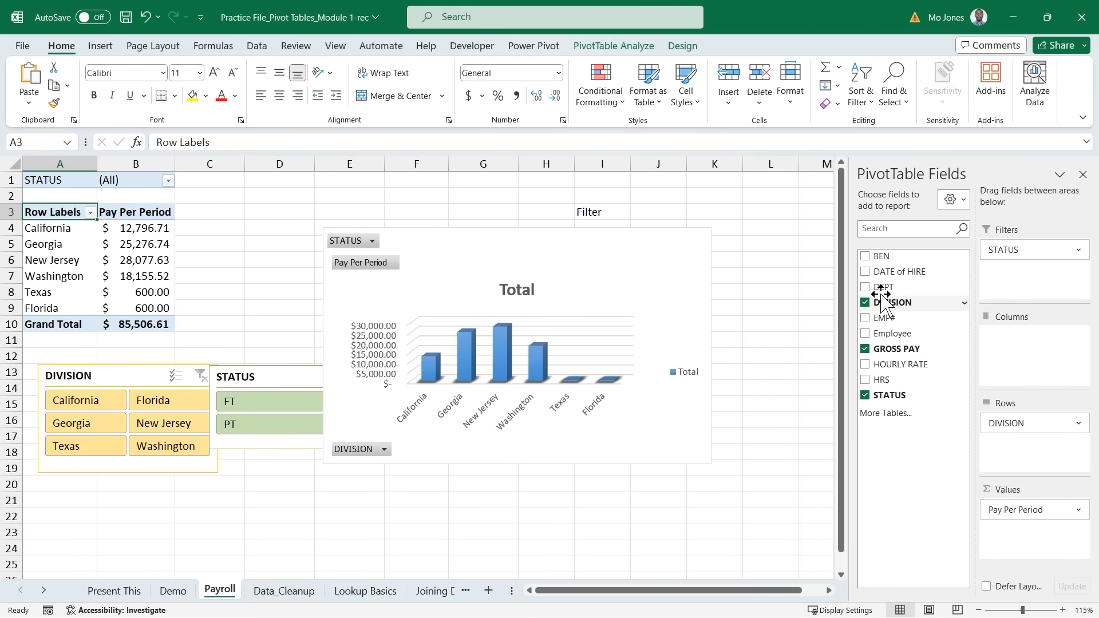
left_click_drag(522, 229, 508, 209)
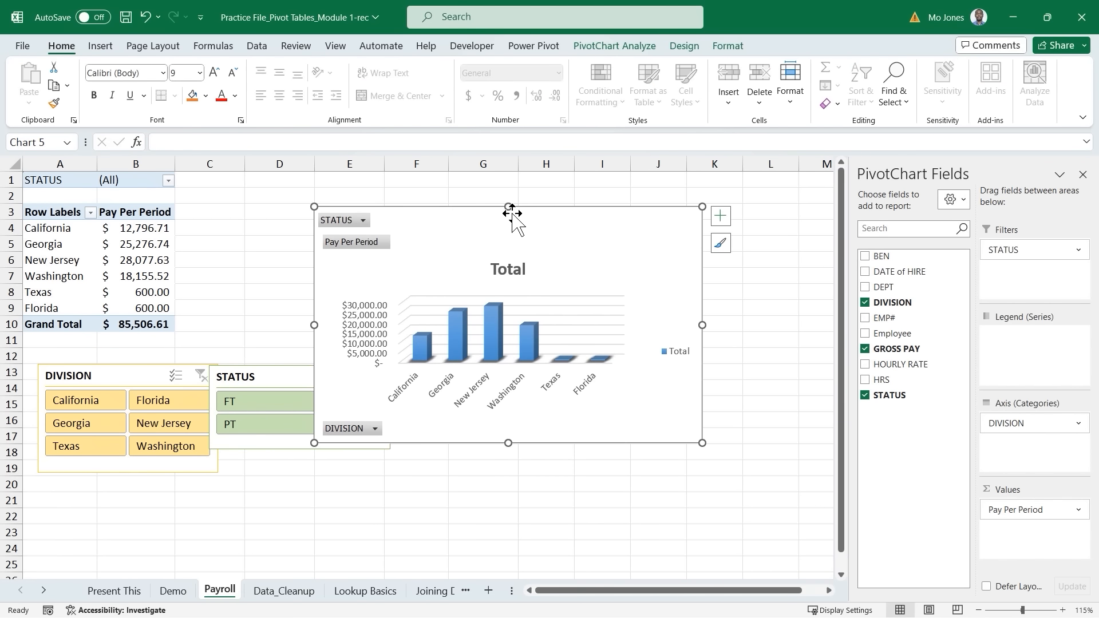
Step: Replace DIVISION with DEPT in the PivotTable's rows and Pay Per Period with HRS in its values
left_click(150, 240)
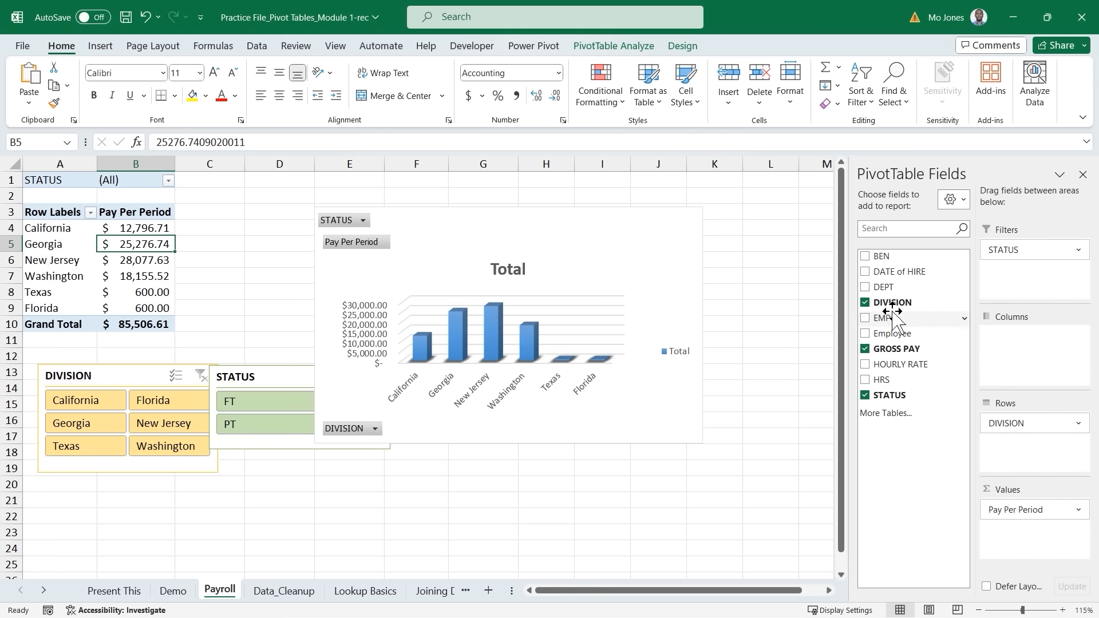
left_click_drag(894, 303, 1014, 426)
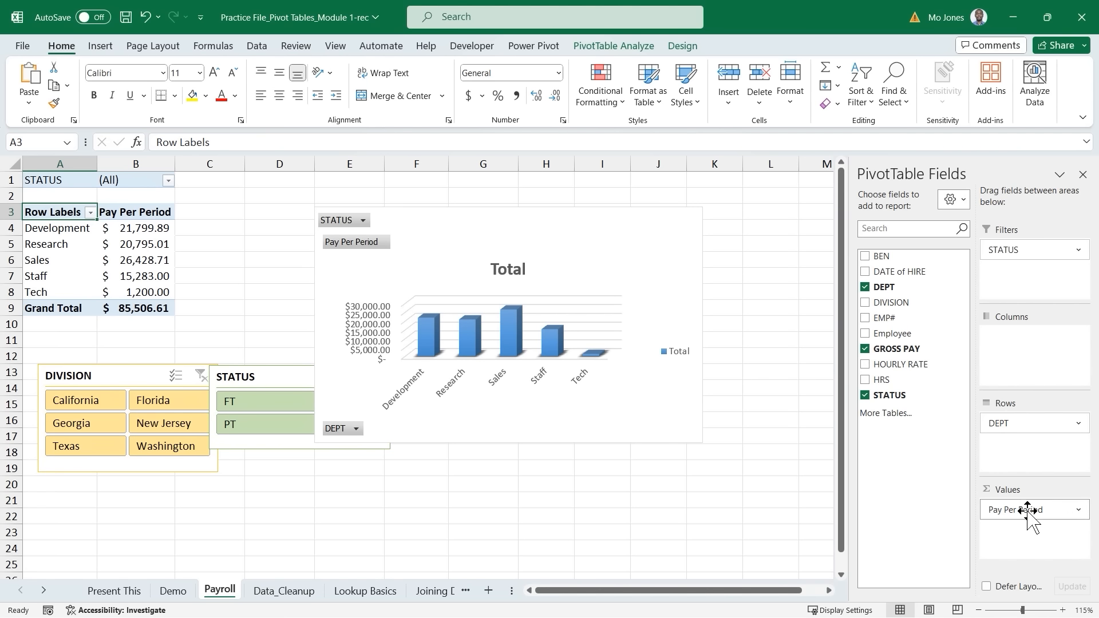
mouse_move(1024, 510)
left_mouse_down()
mouse_move(909, 361)
mouse_move(875, 380)
mouse_move(971, 441)
mouse_move(1037, 520)
left_mouse_up()
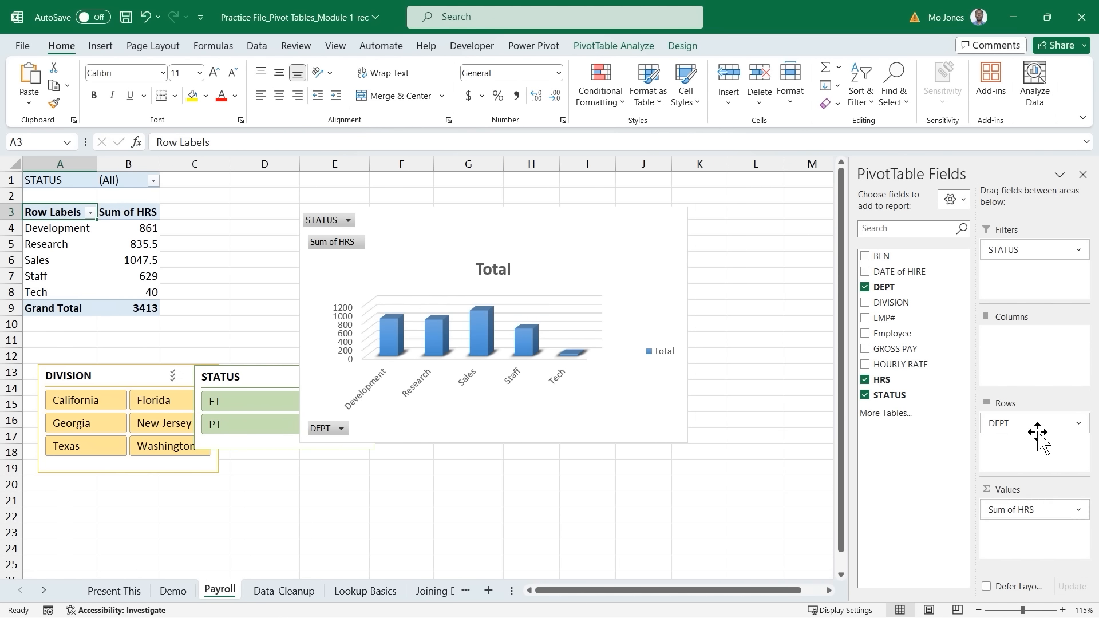
Step: Add DIVISION to the PivotTable's columns and move the PivotChart to the far side of the widened table, uncovering the STATUS slicer
left_click_drag(893, 302, 1017, 360)
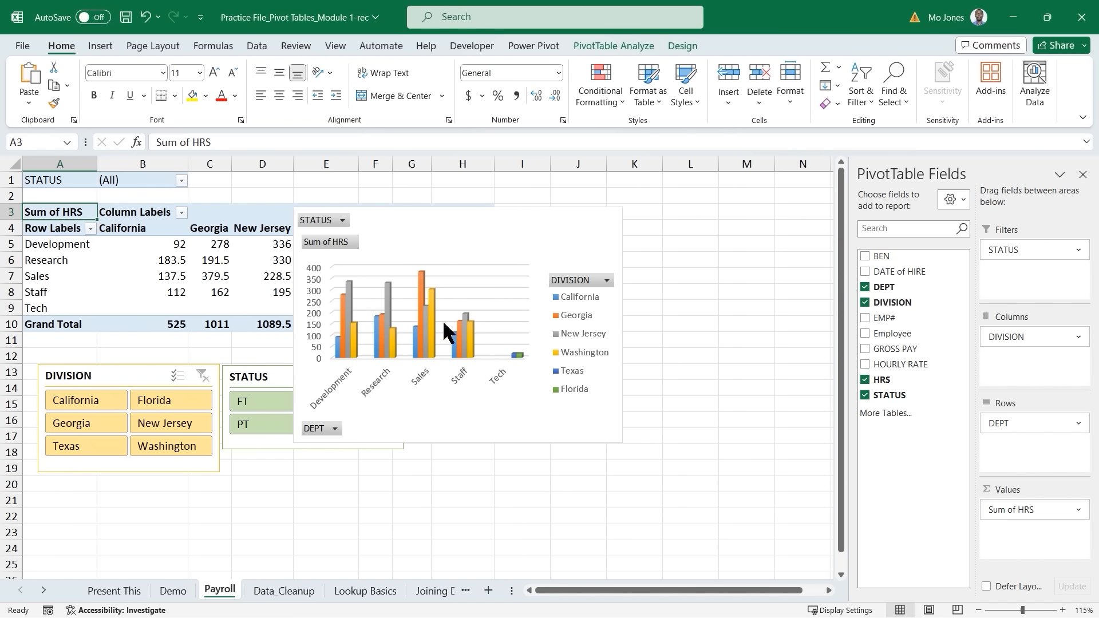
left_click_drag(479, 221, 668, 208)
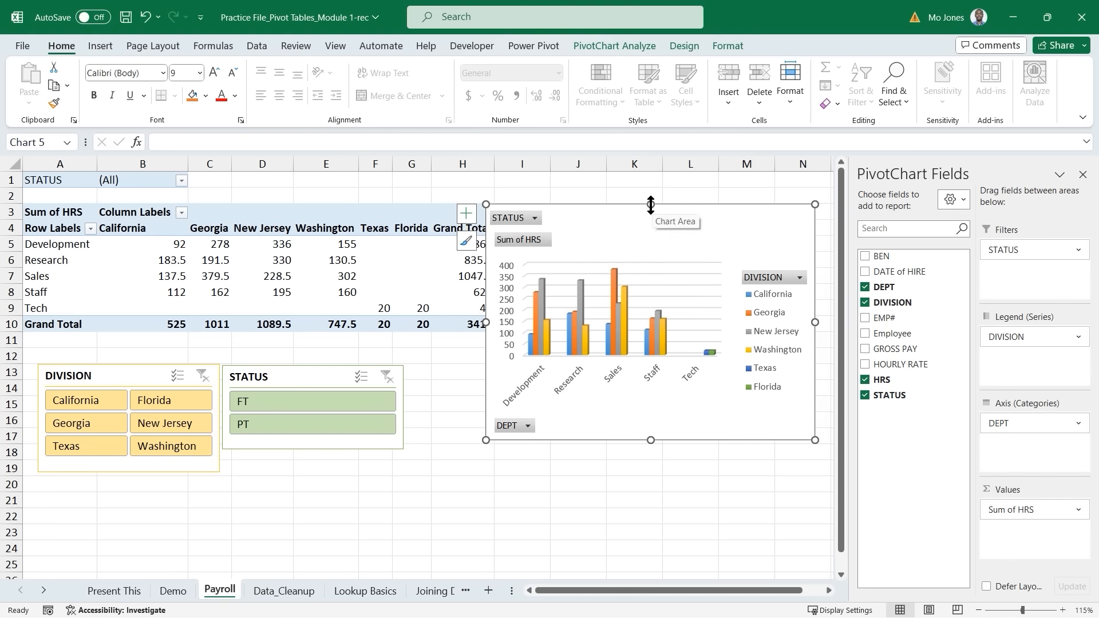
Step: Move the PivotChart off the Payroll sheet onto its own new sheet, Chart1
left_click(601, 45)
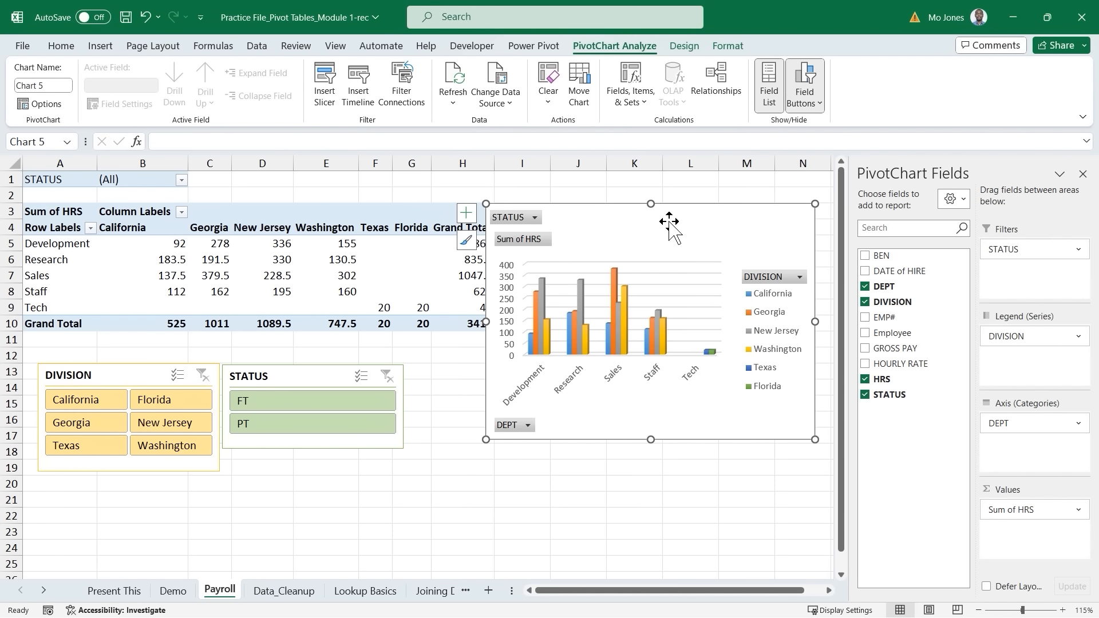
right_click(649, 204)
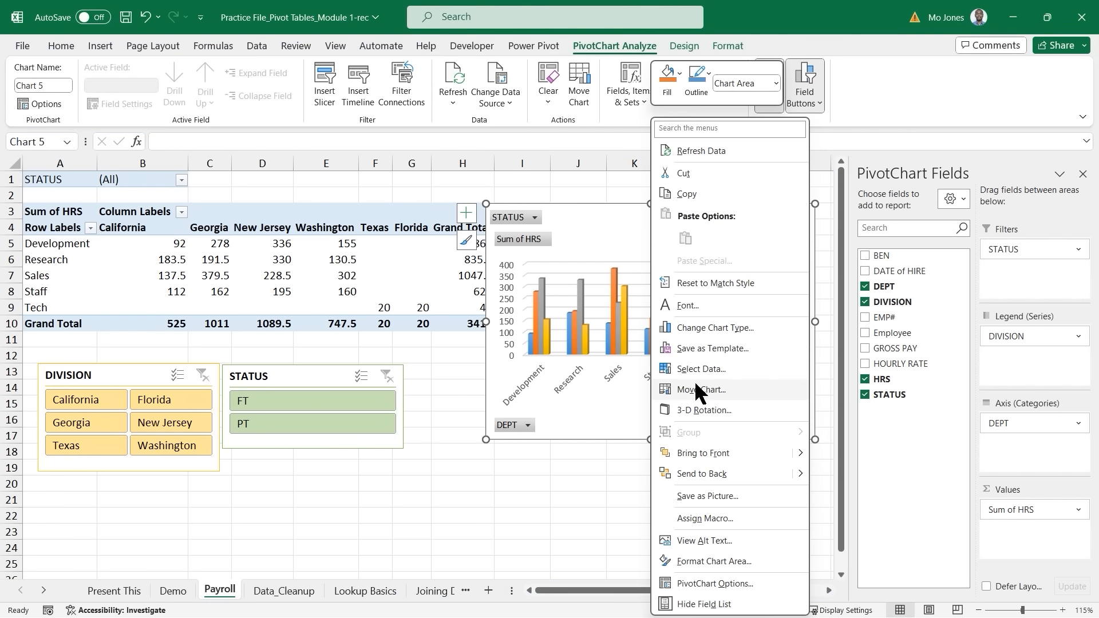
left_click(617, 204)
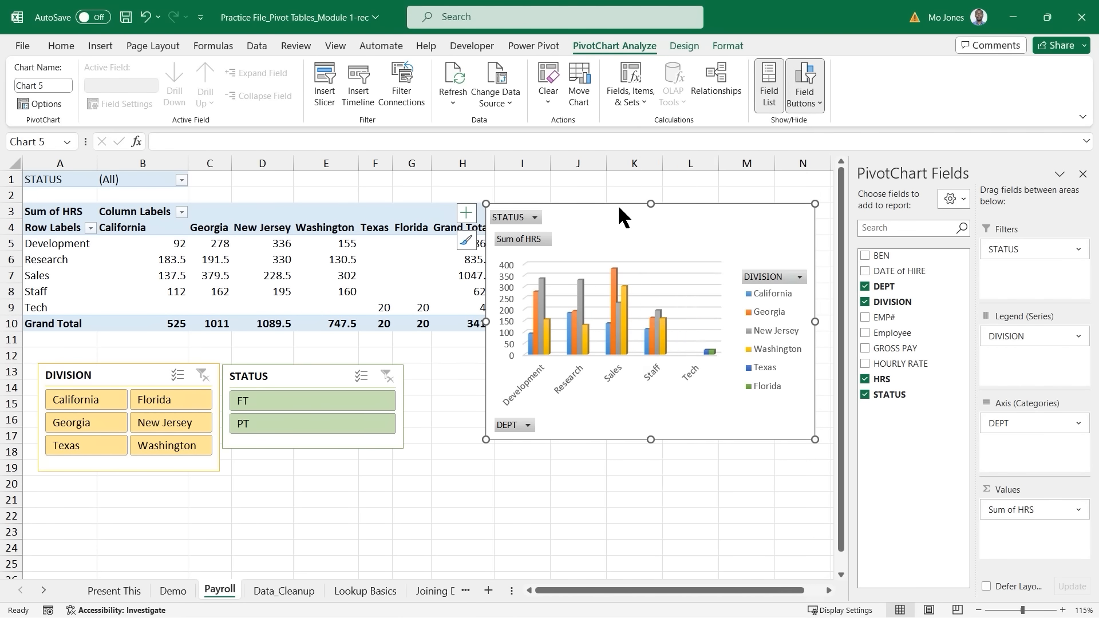
left_click(581, 92)
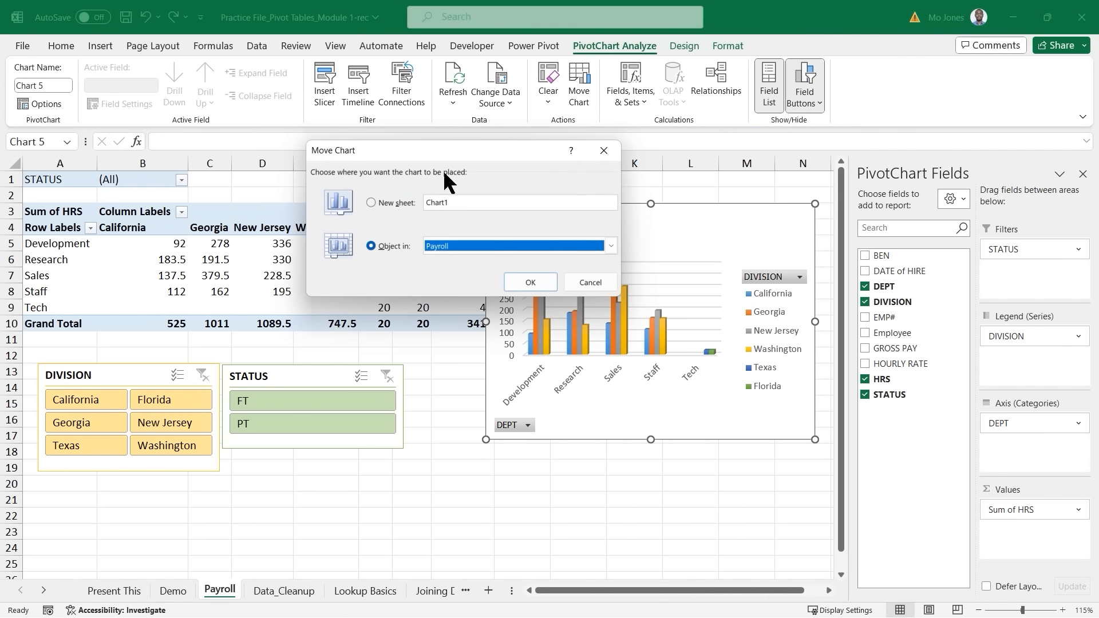
left_click(372, 202)
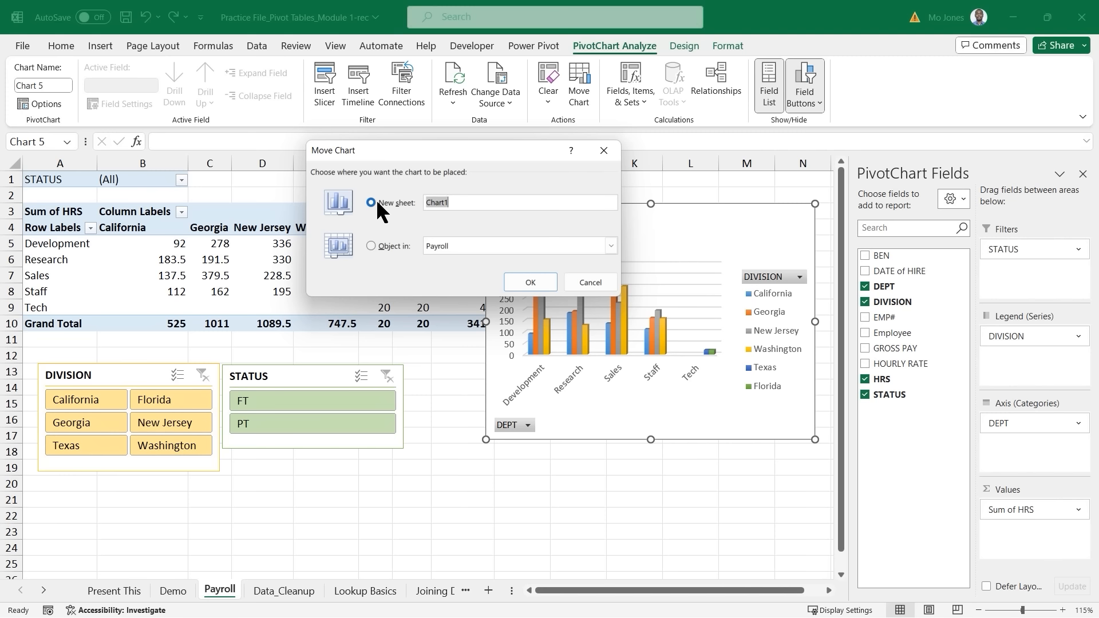
left_click(527, 283)
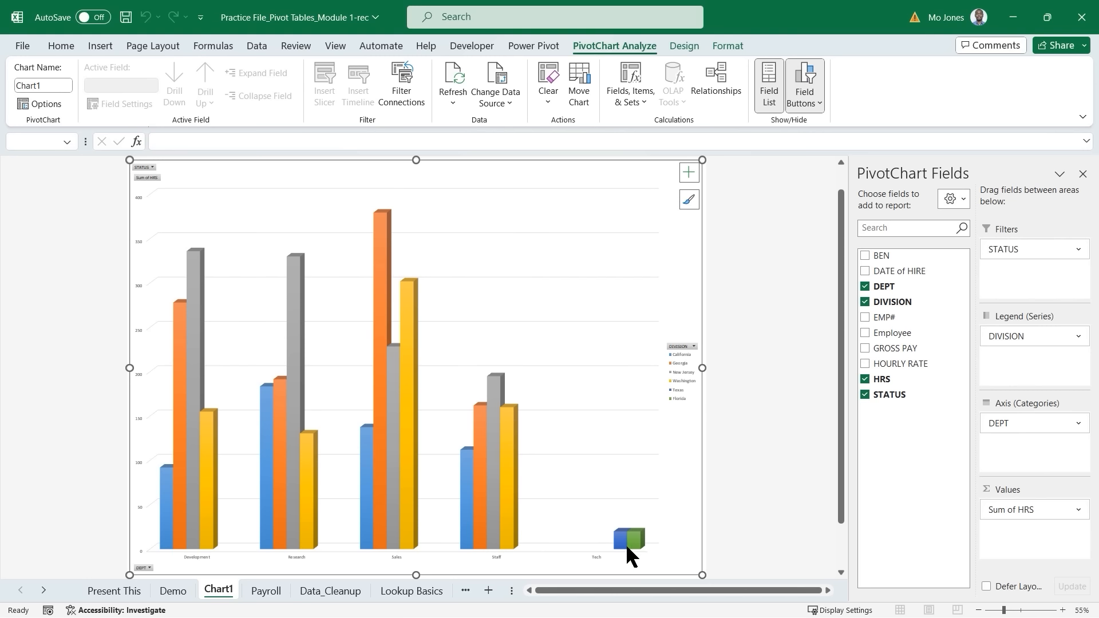
Step: Filter the PivotChart's DEPT field to exclude the Tech department
left_click(151, 568)
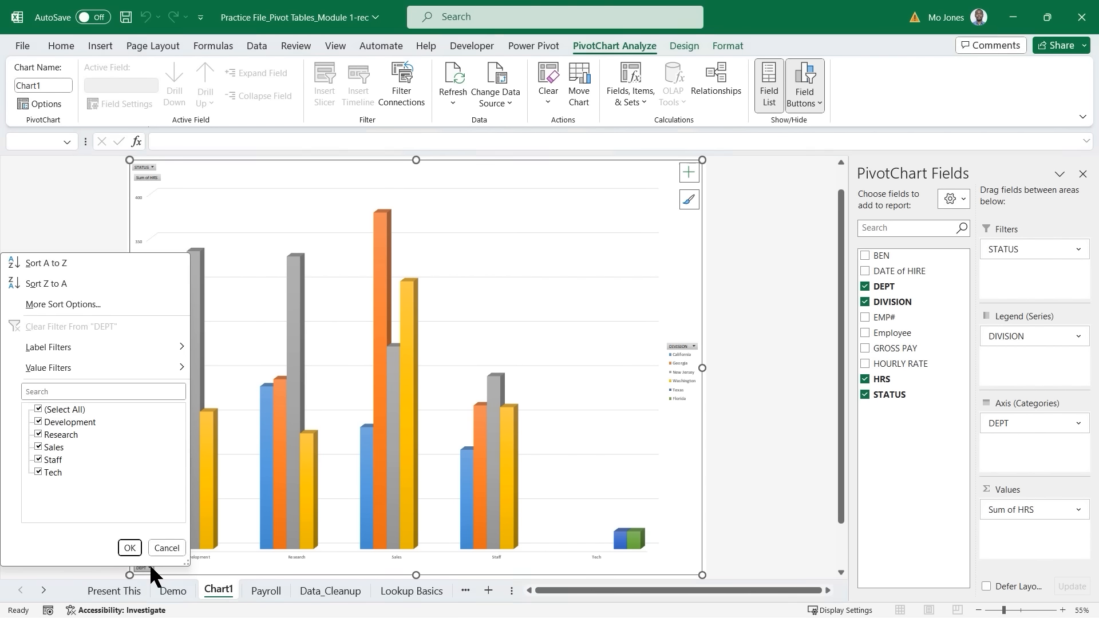
left_click(39, 473)
left_click(130, 548)
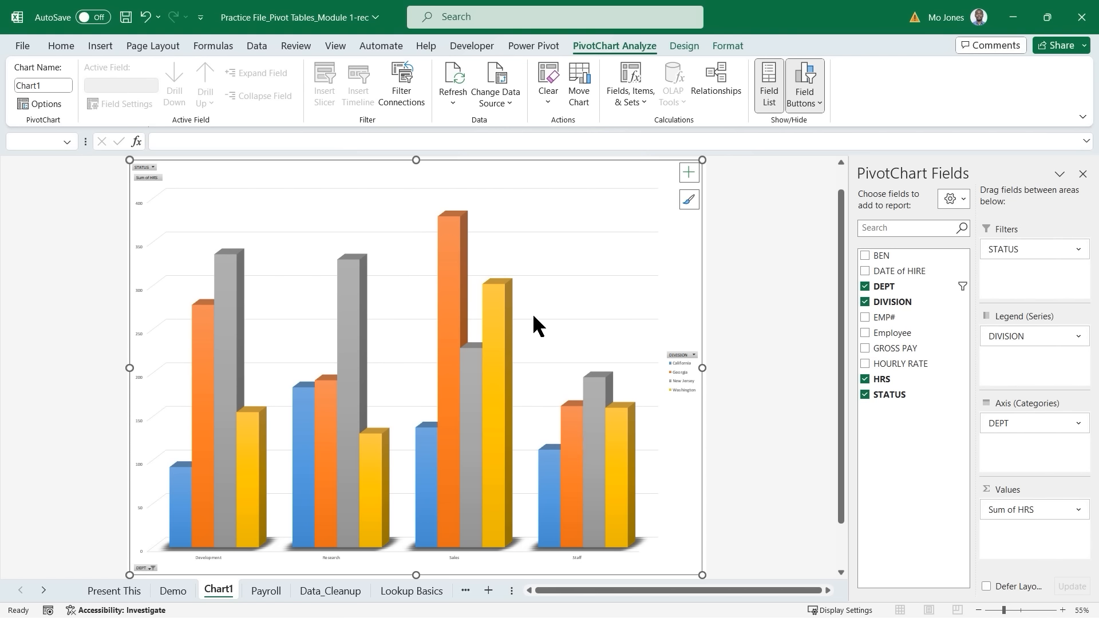
Step: Check the linked PivotTable and its DEPT filter on the Payroll sheet, and return to the Chart1 sheet
left_click(265, 595)
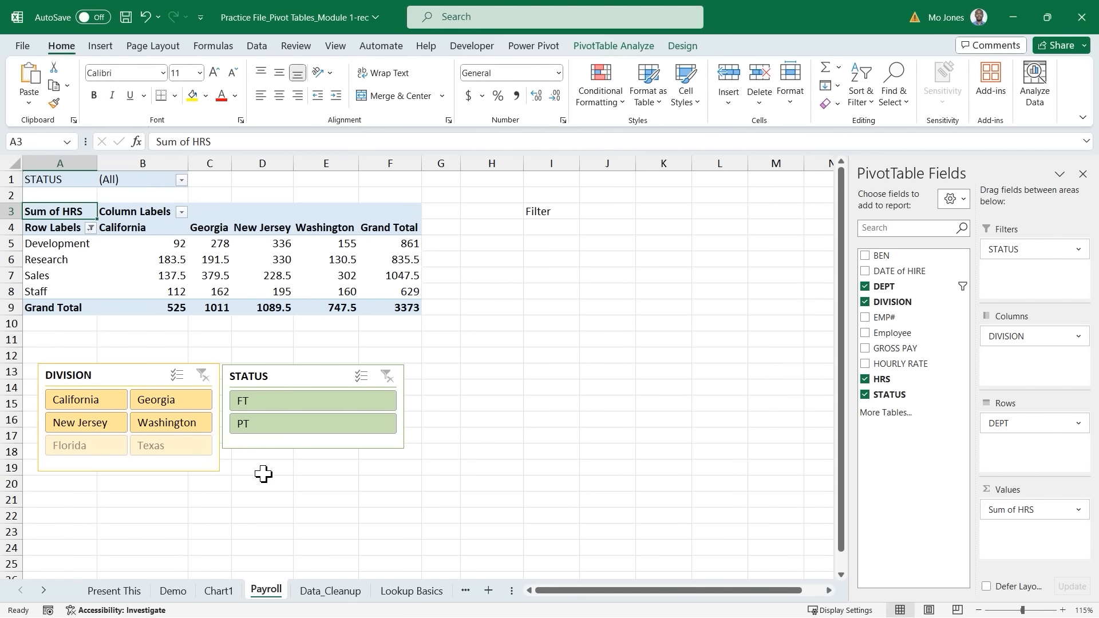
left_click(962, 287)
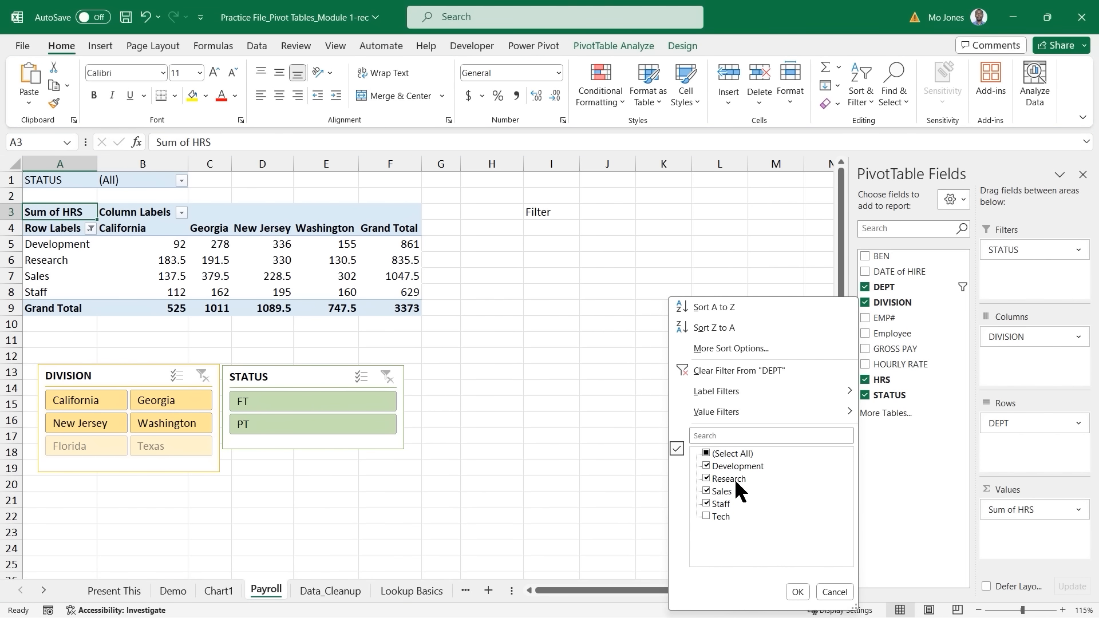
left_click(536, 330)
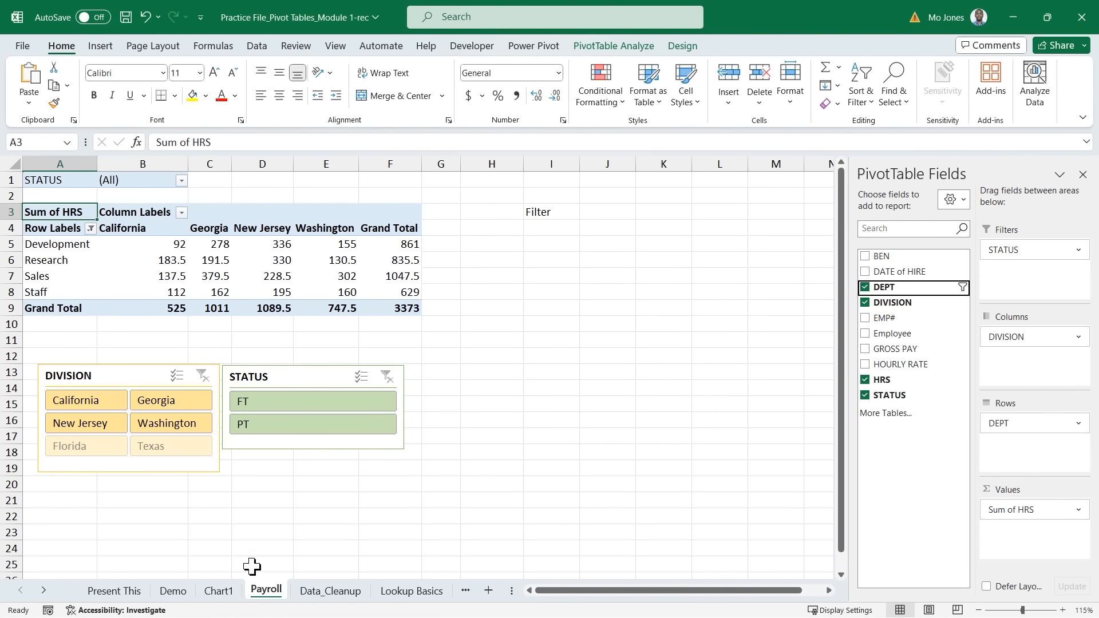
left_click(219, 591)
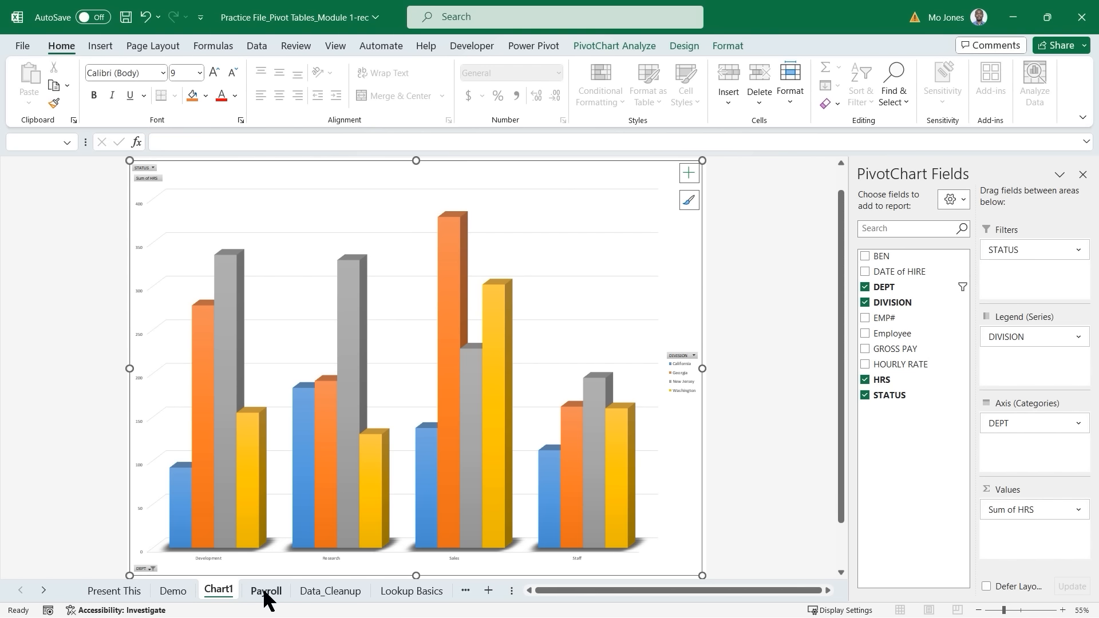
Step: Examine the chart elements and chart styles available for the PivotChart
left_click(693, 176)
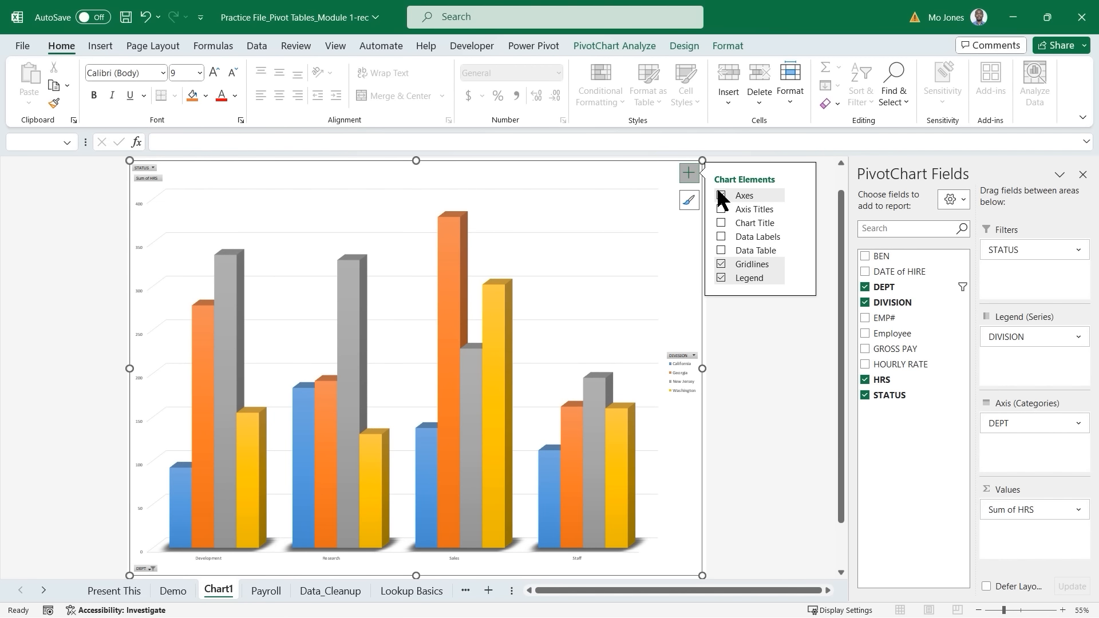
left_click(690, 202)
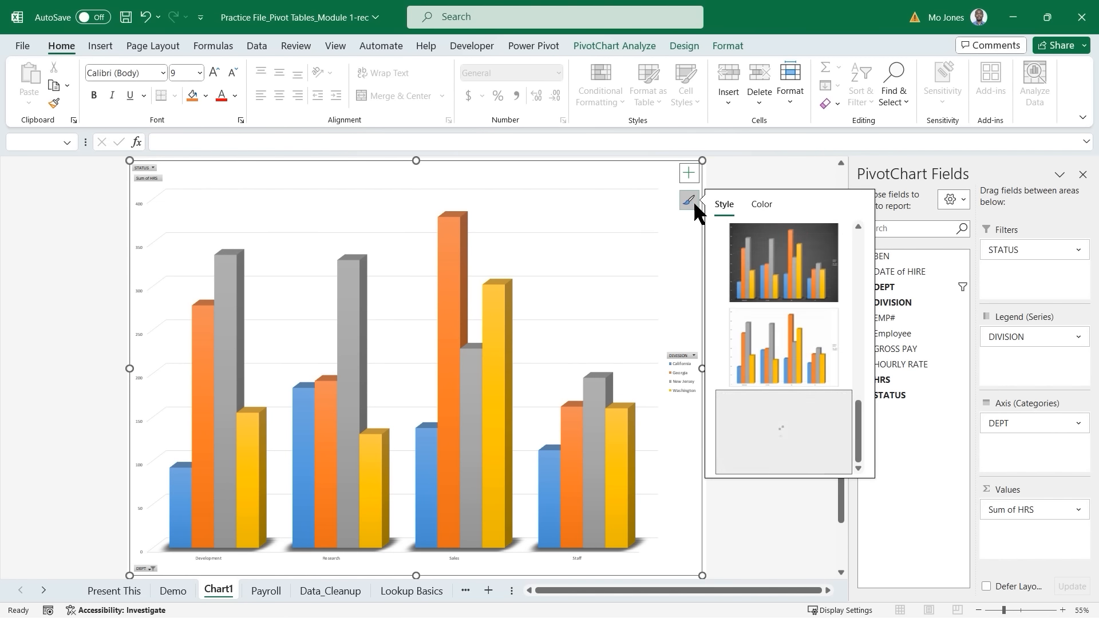
left_click(776, 276)
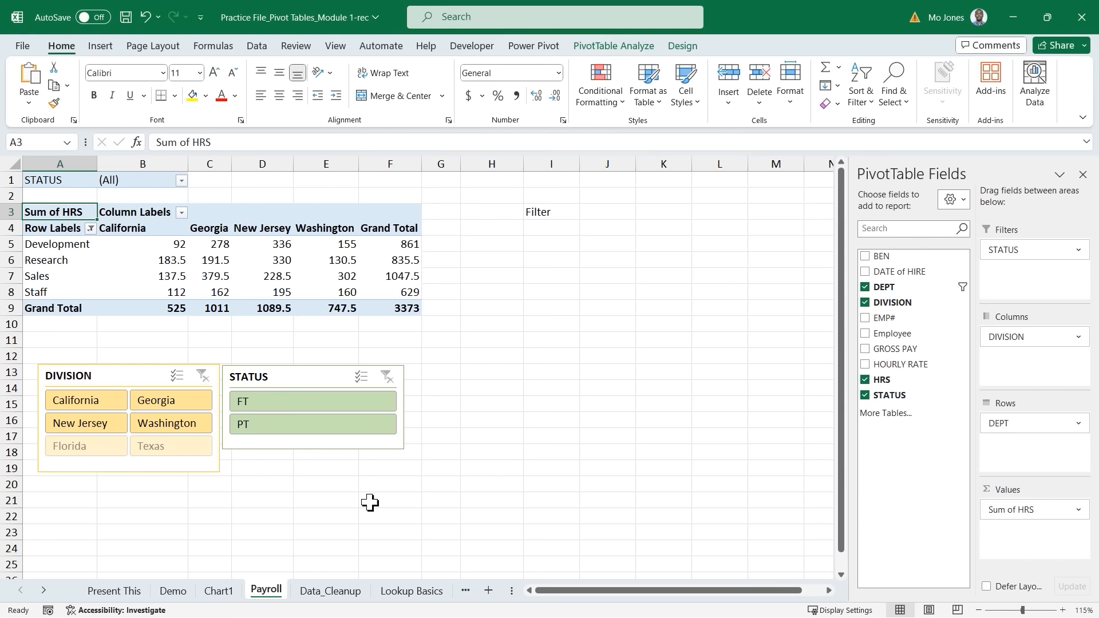
Step: View the Lookup Basics sheet and examine the Products, Region and Order Form tables on the Joining Data Sets sheet
left_click(45, 589)
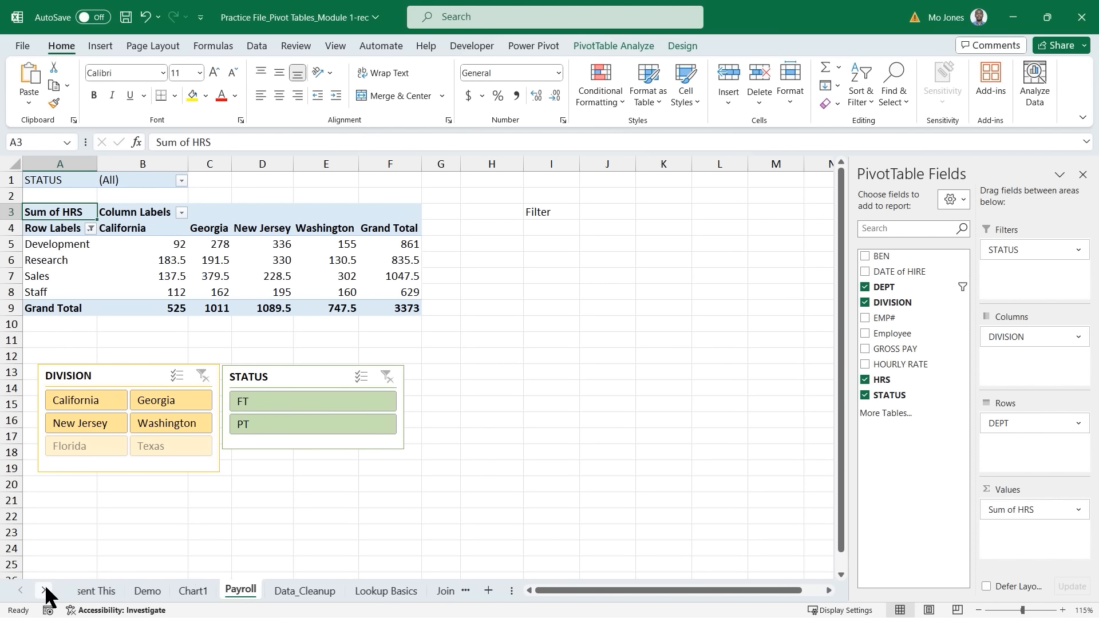
left_click(45, 590)
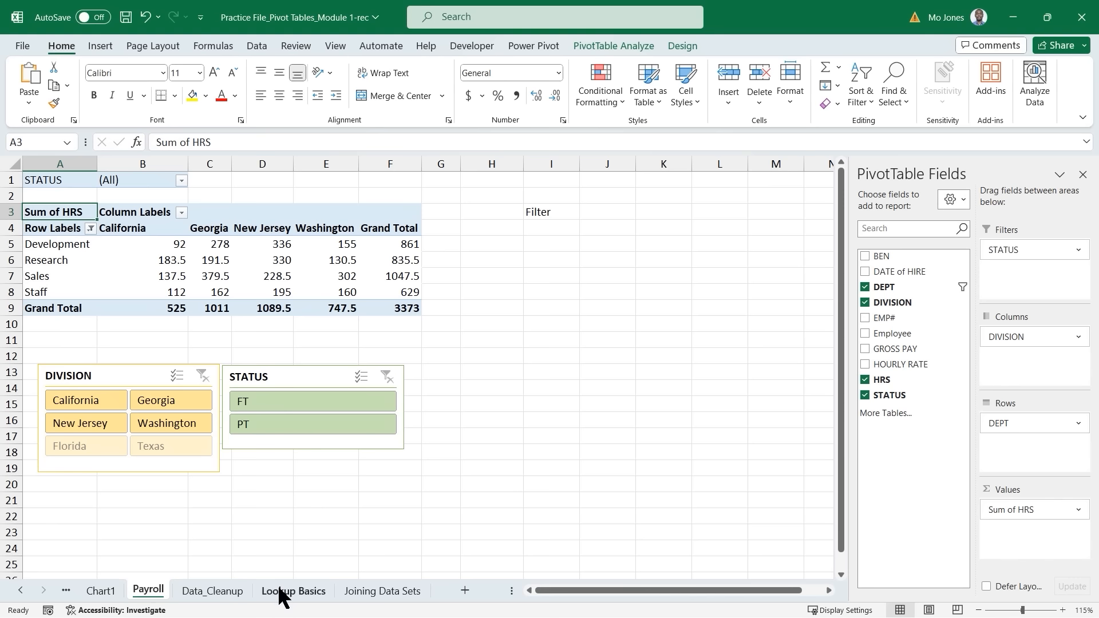
left_click(293, 591)
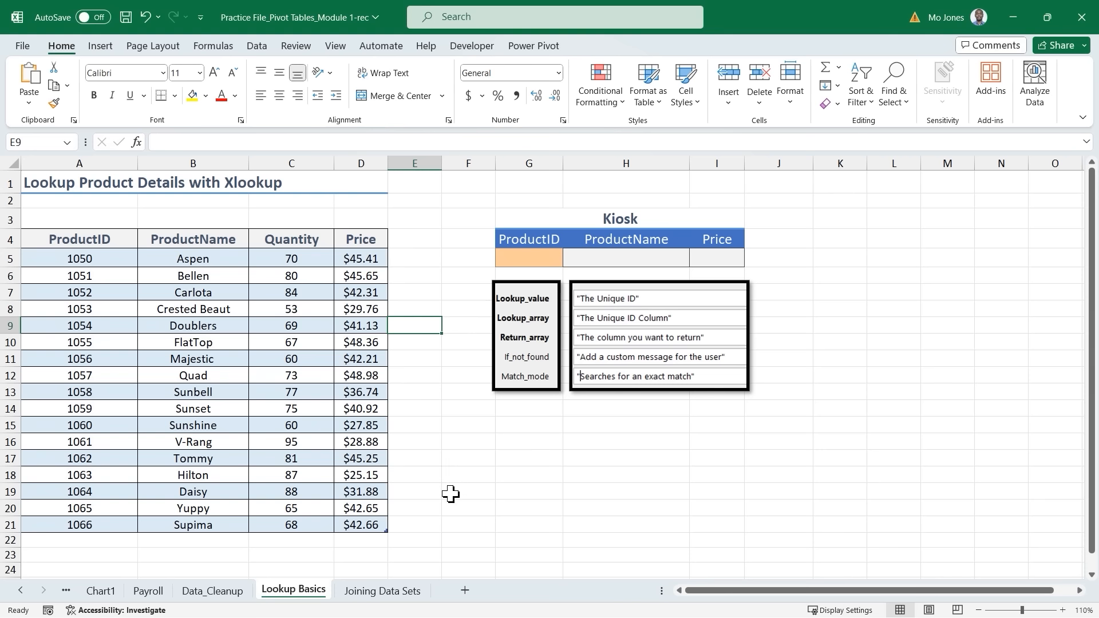
left_click(379, 593)
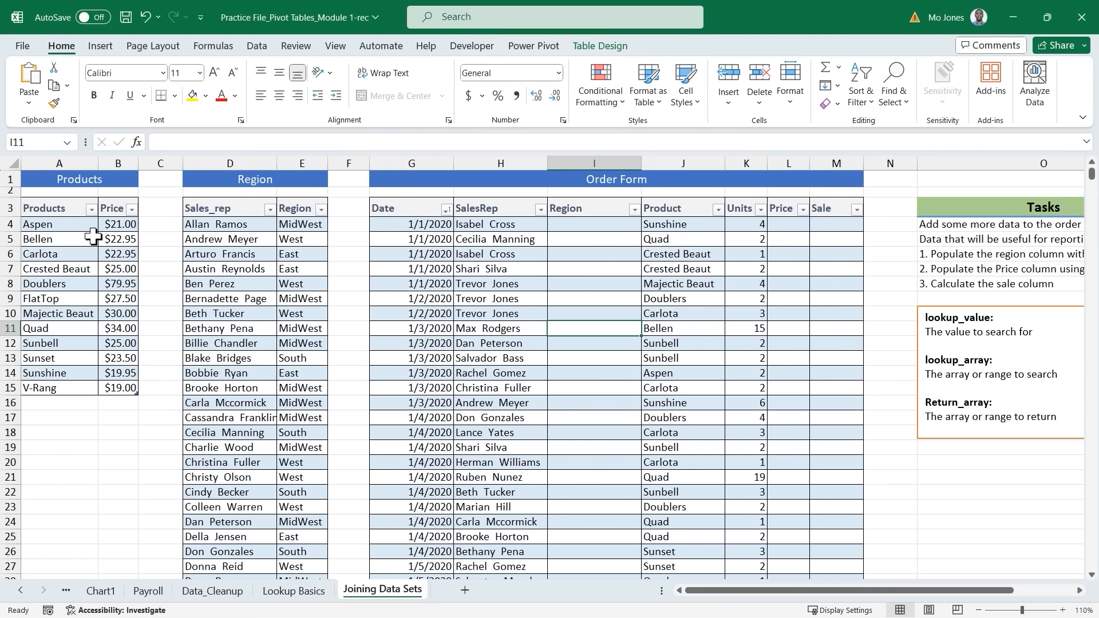
left_click_drag(52, 209, 120, 382)
left_click_drag(199, 209, 320, 569)
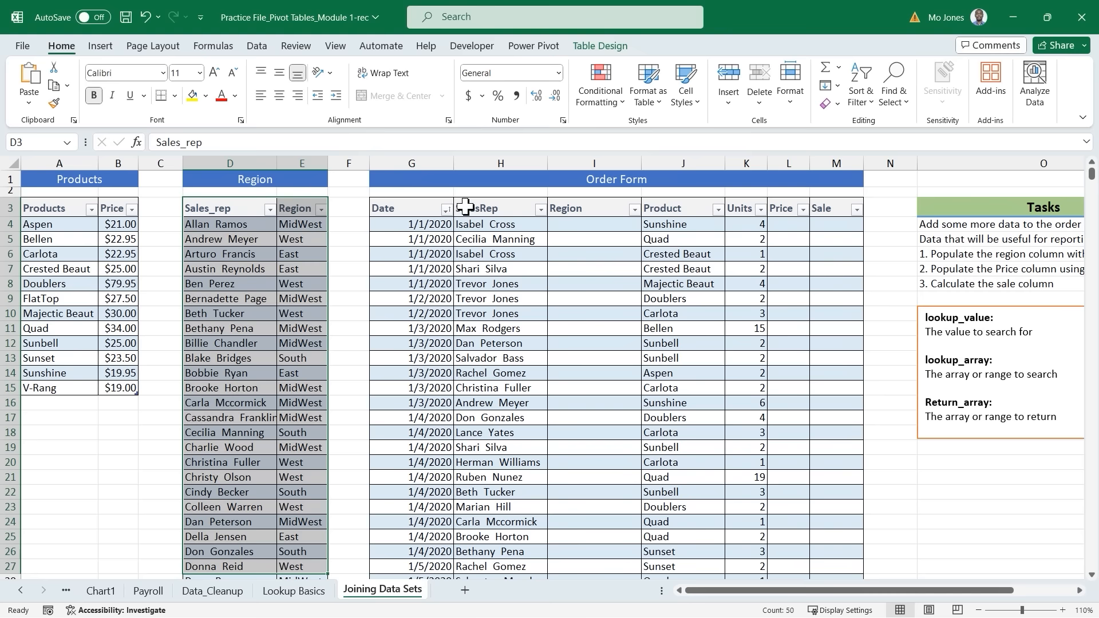
left_click_drag(419, 196, 840, 359)
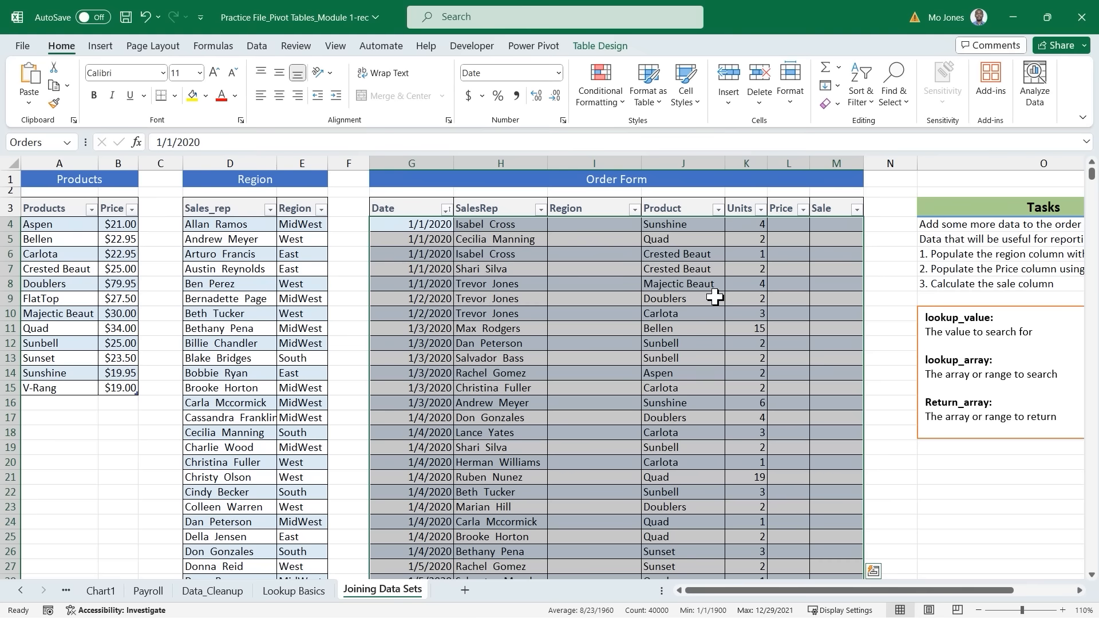
left_click(625, 270)
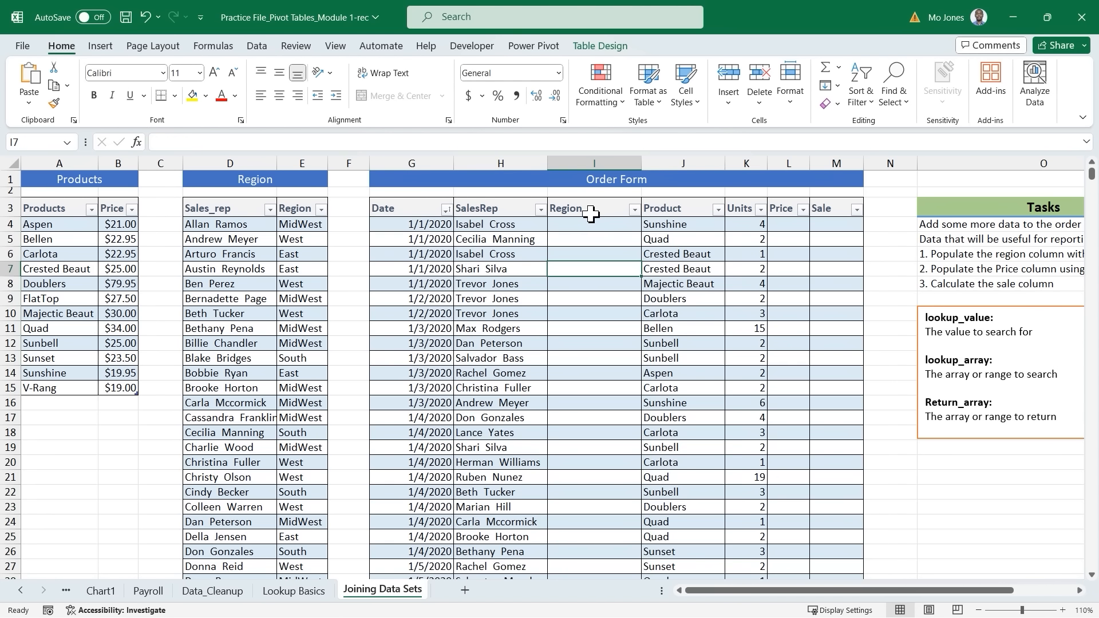
Step: Examine the empty Region and Price columns in the Order Form table, along with its first Product entry
left_click(592, 162)
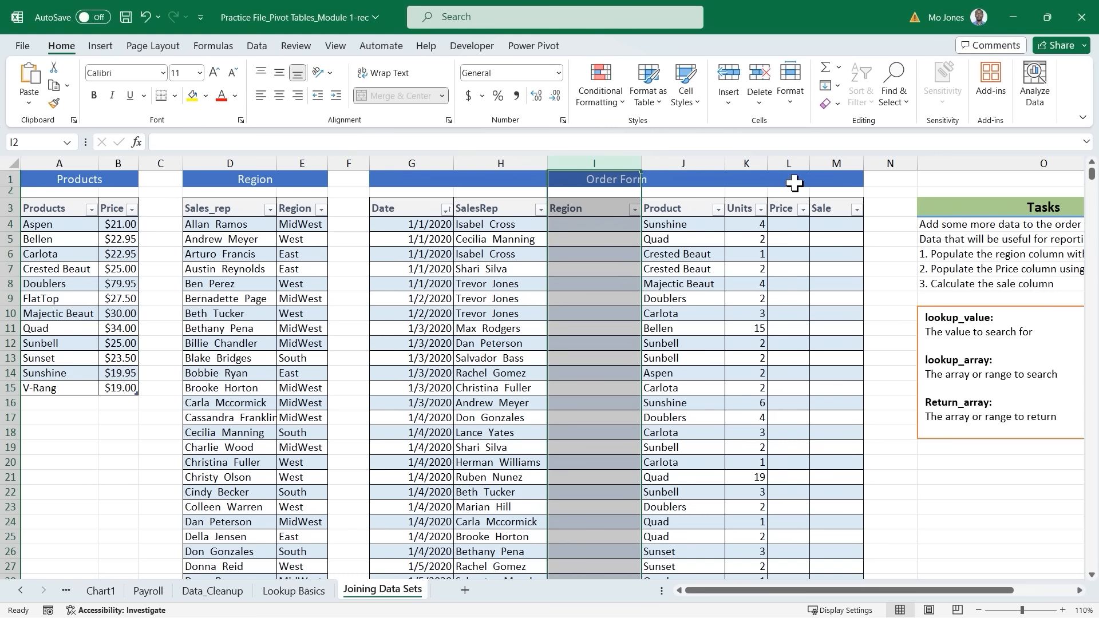
left_click(791, 162)
left_click(693, 225)
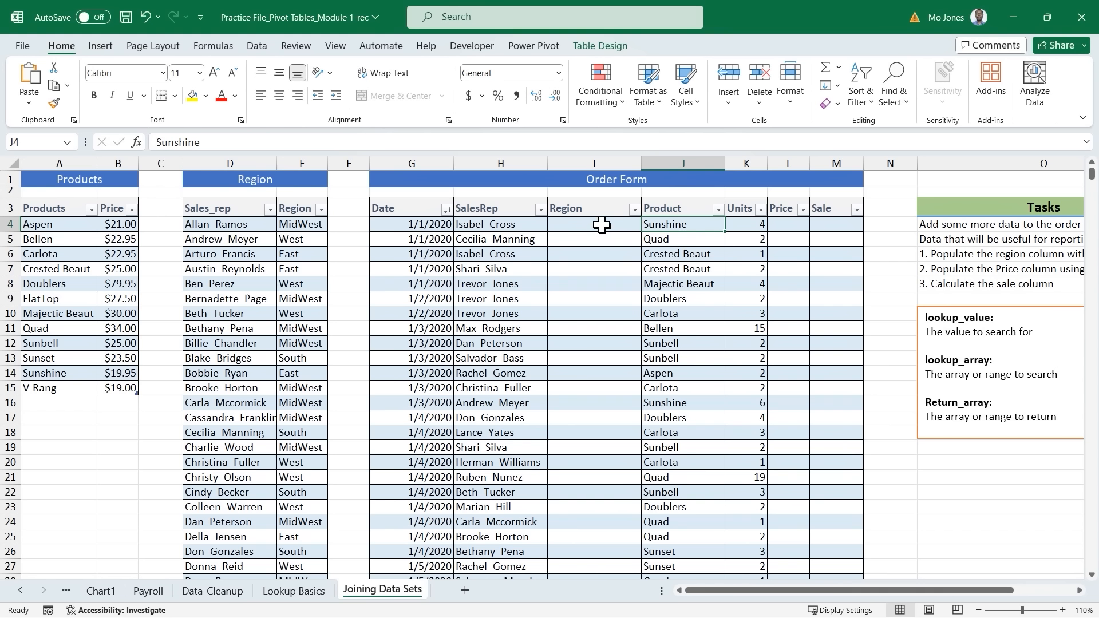
left_click(589, 239)
left_click(588, 255)
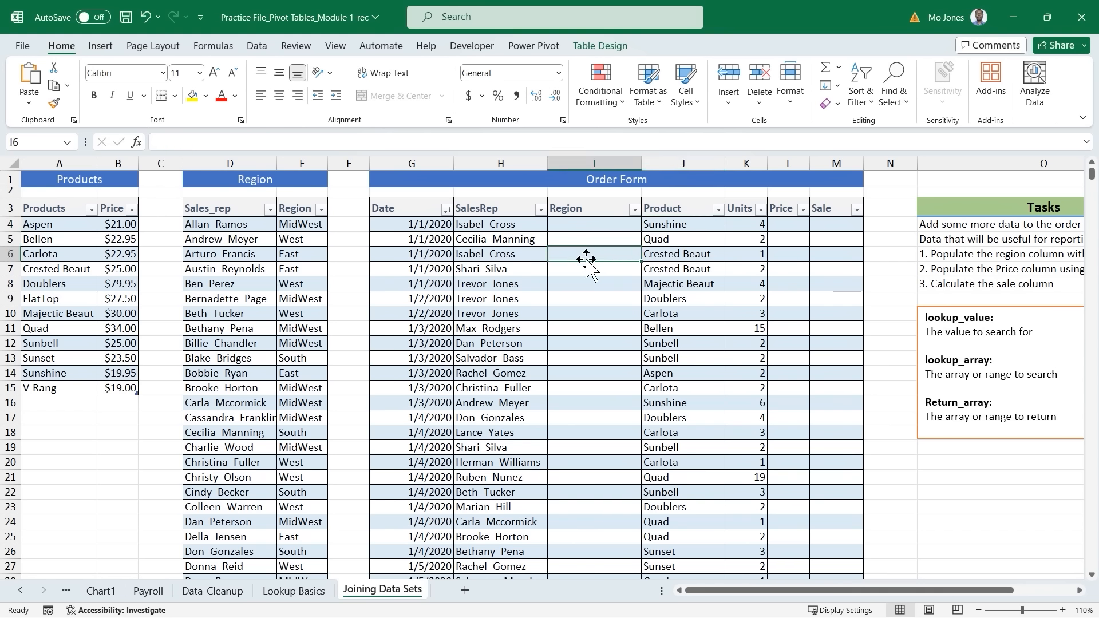
left_click(592, 223)
left_click_drag(593, 227, 589, 548)
Step: Trace a sales rep's region and Sunshine's price from the Region and Products tables to their matching Order Form columns
left_click(499, 230)
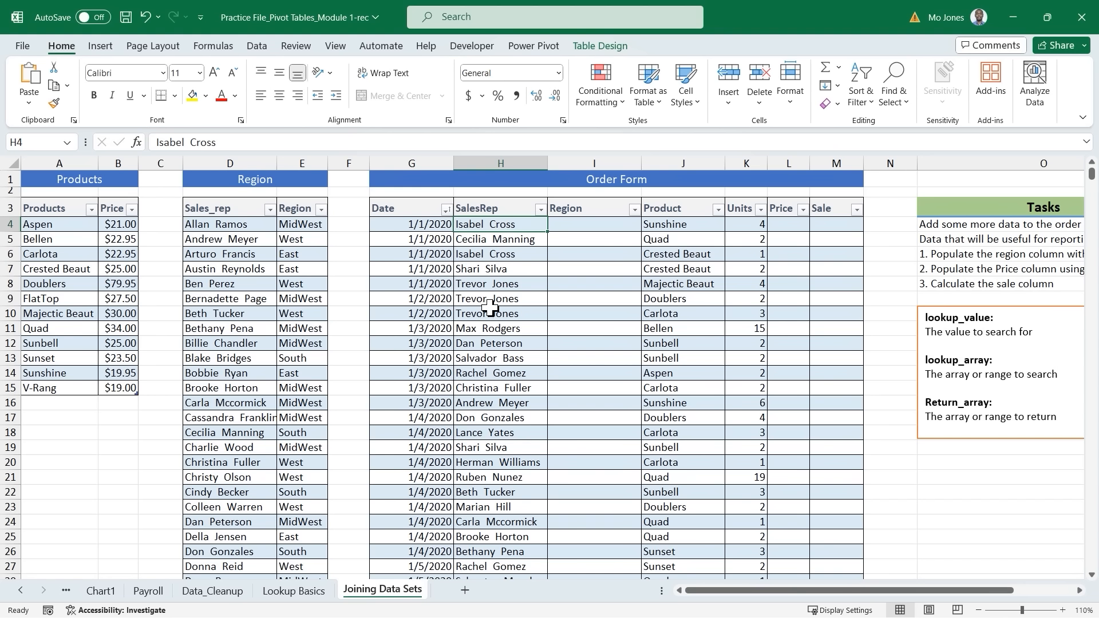
left_click(487, 344)
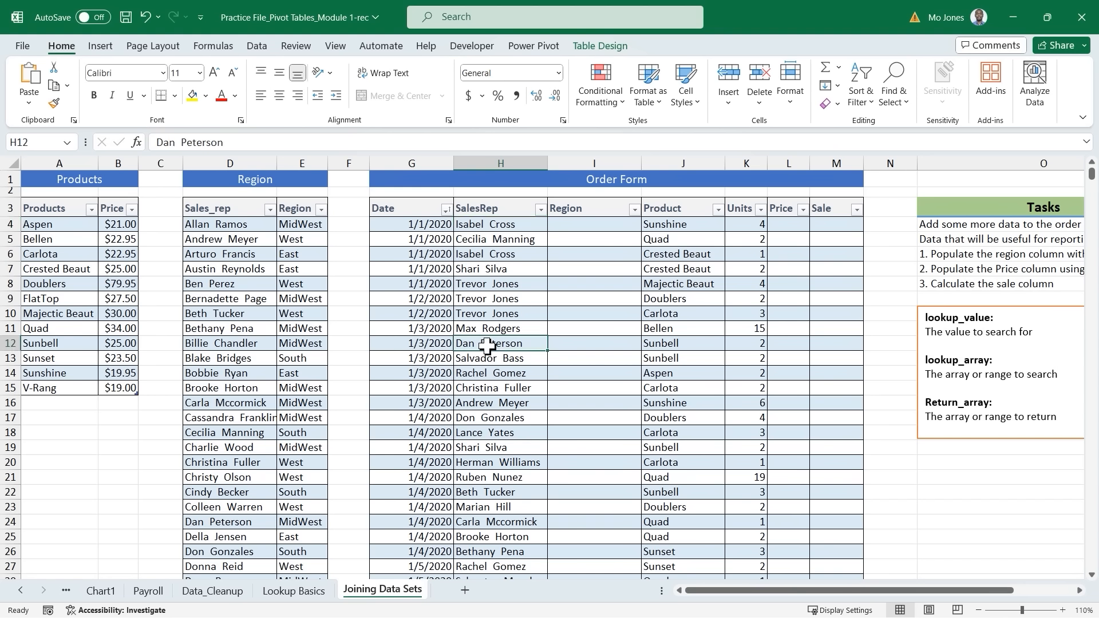
left_click(296, 521)
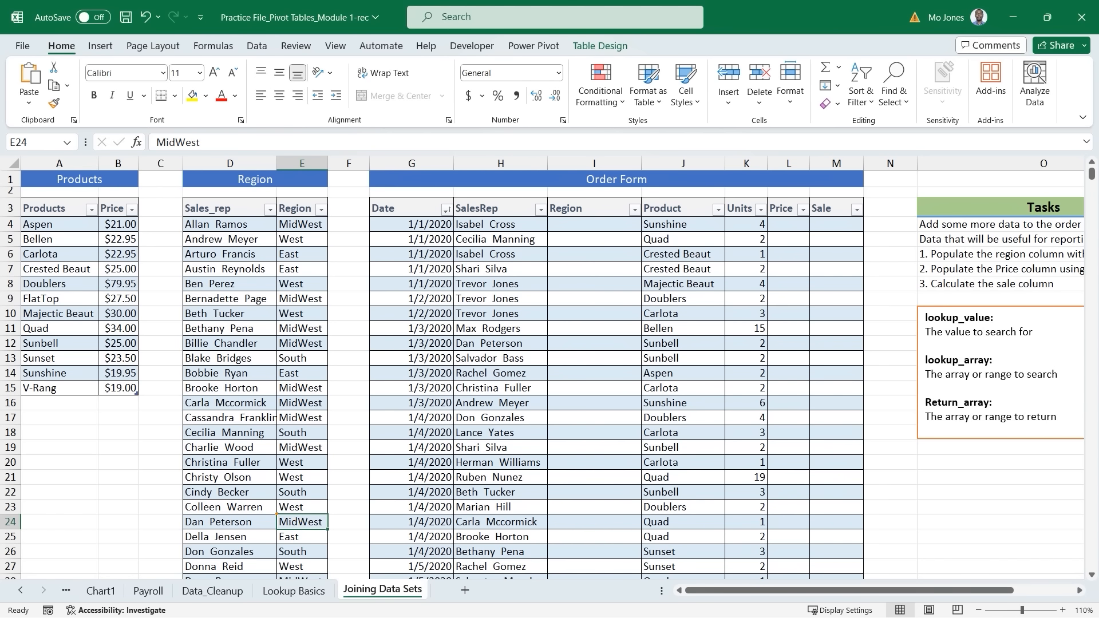
mouse_move(276, 514)
left_mouse_down()
mouse_move(327, 529)
mouse_move(441, 495)
mouse_move(503, 427)
mouse_move(521, 370)
mouse_move(559, 344)
left_mouse_up()
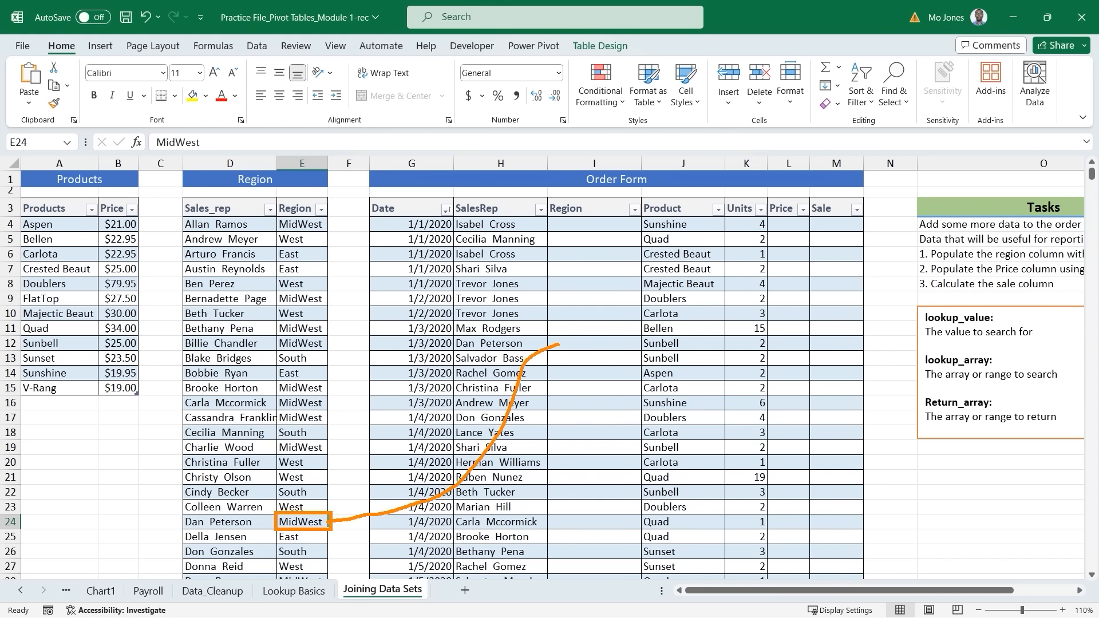
mouse_move(98, 361)
left_mouse_down()
mouse_move(140, 383)
mouse_move(376, 362)
mouse_move(718, 228)
mouse_move(775, 224)
mouse_move(799, 458)
mouse_move(787, 554)
left_mouse_up()
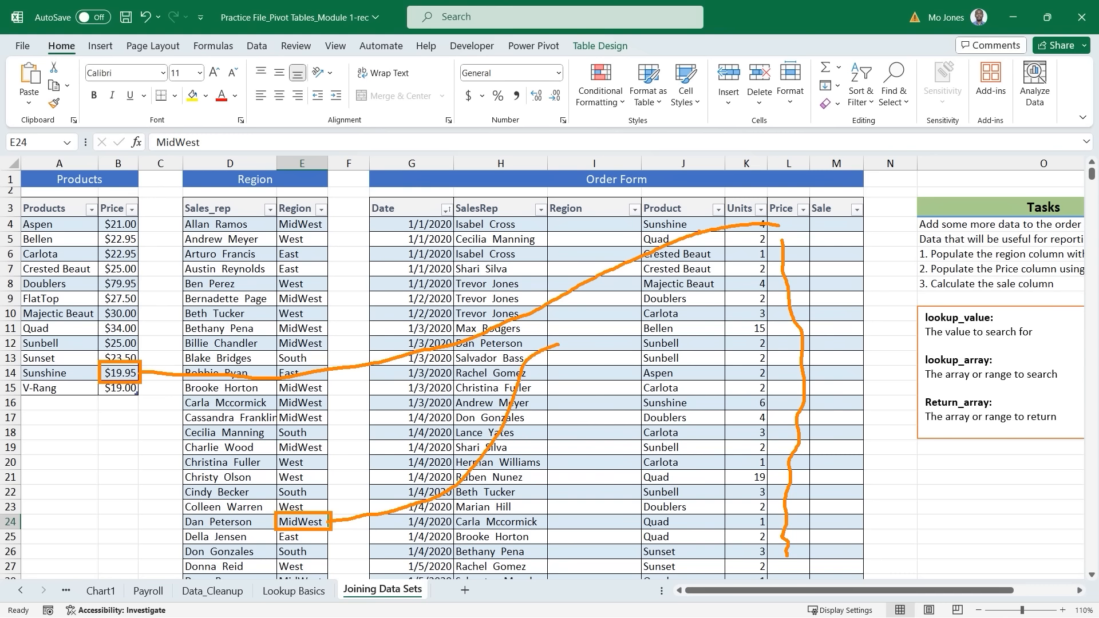
key("Escape")
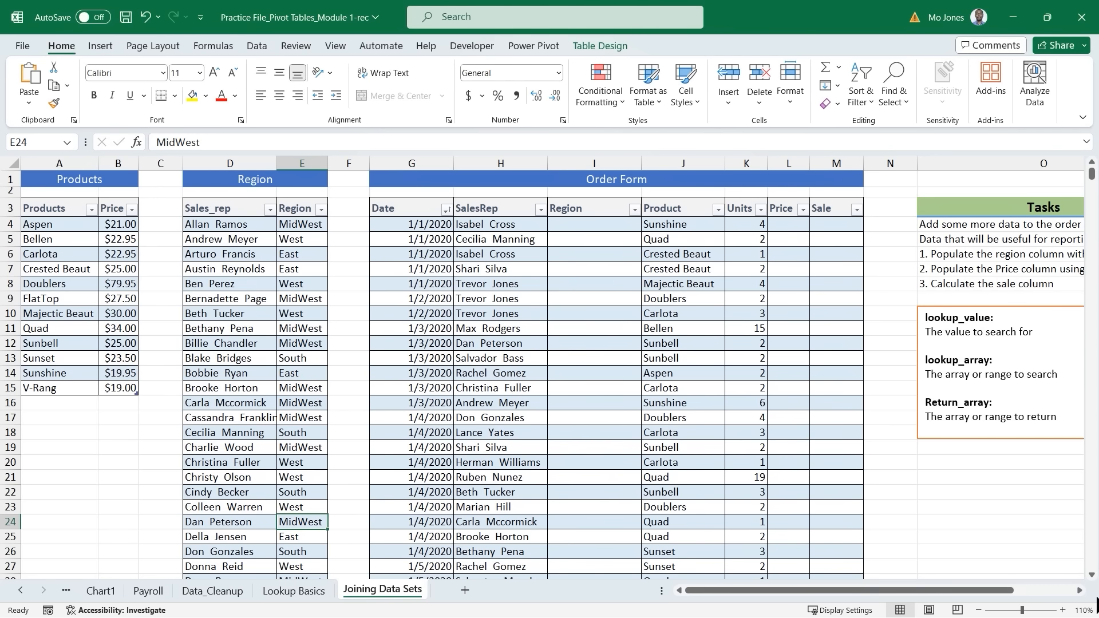
Step: Return to the Lookup Basics sheet, review the product table and select the Kiosk's ProductName cell H5
left_click(290, 590)
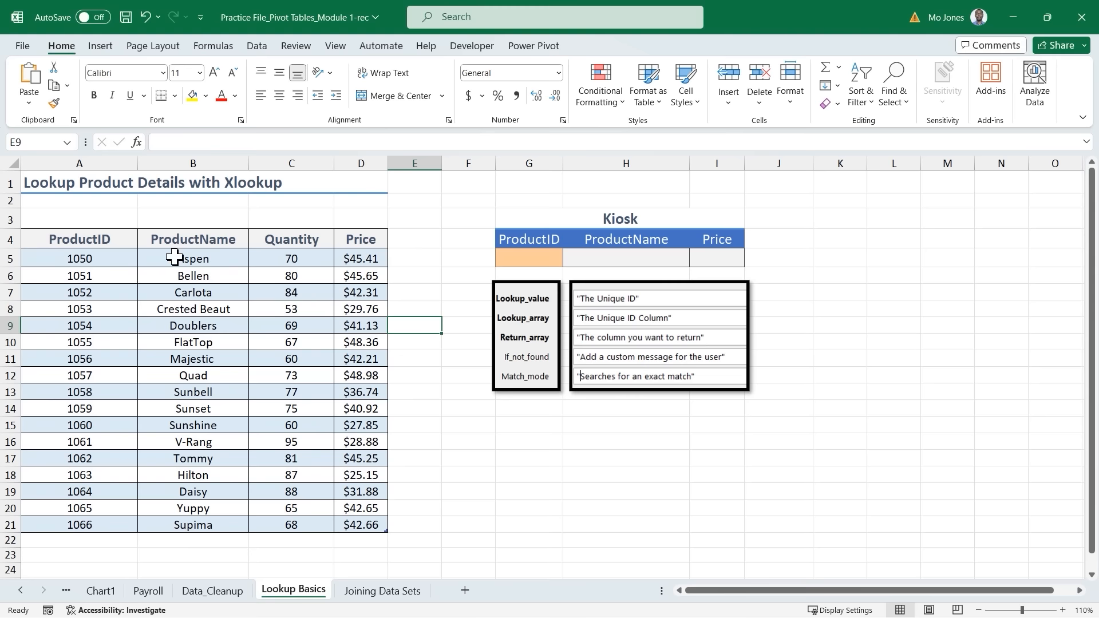
left_click_drag(96, 243, 353, 519)
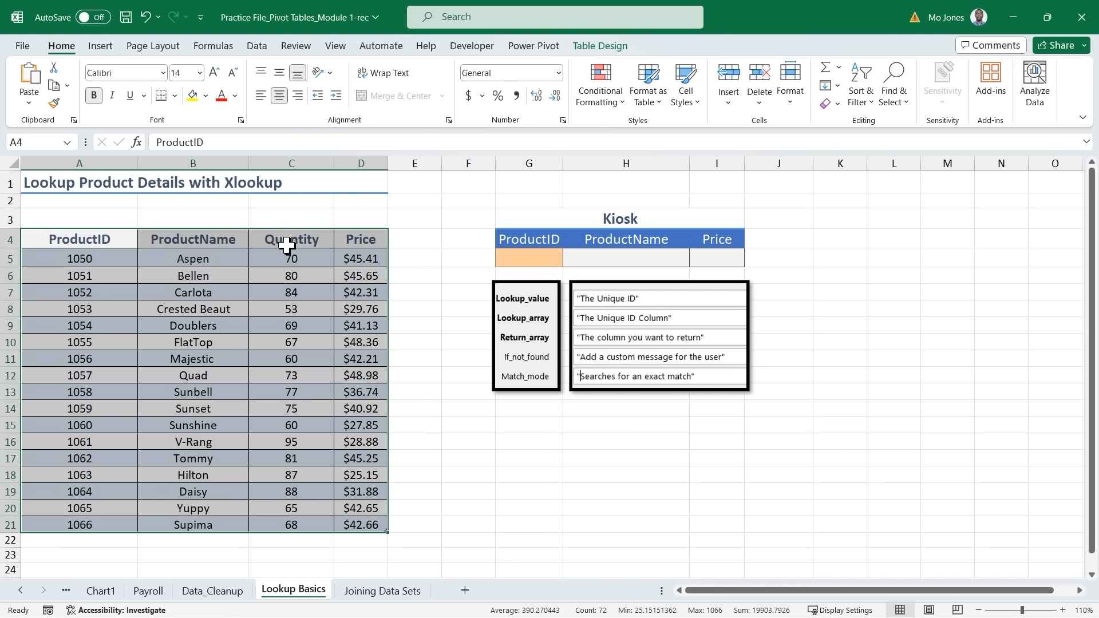
left_click(362, 258)
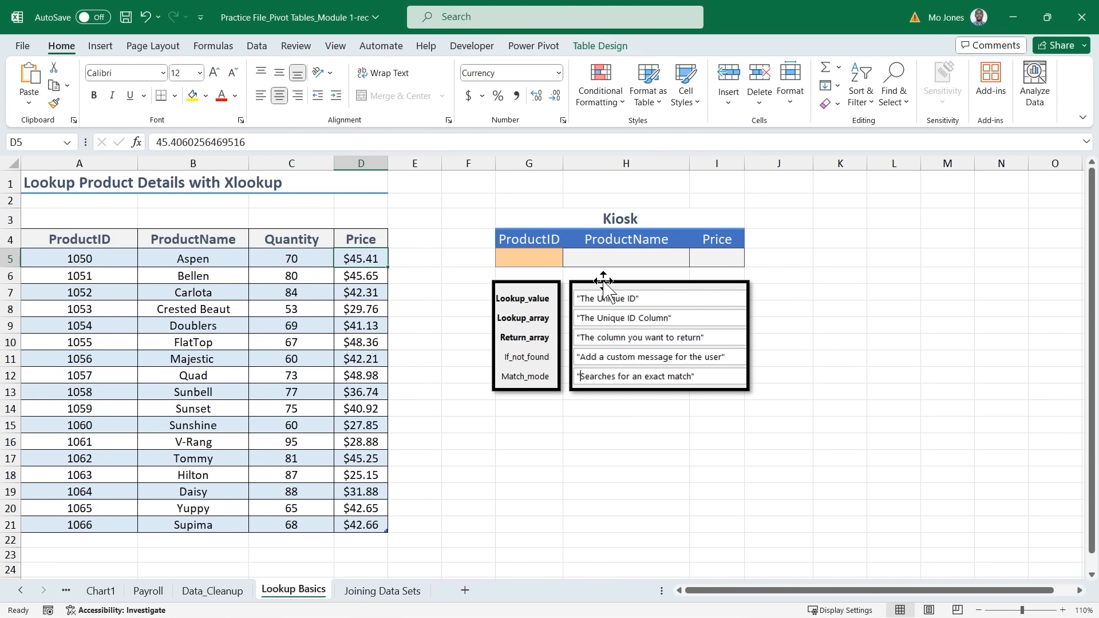
left_click(630, 259)
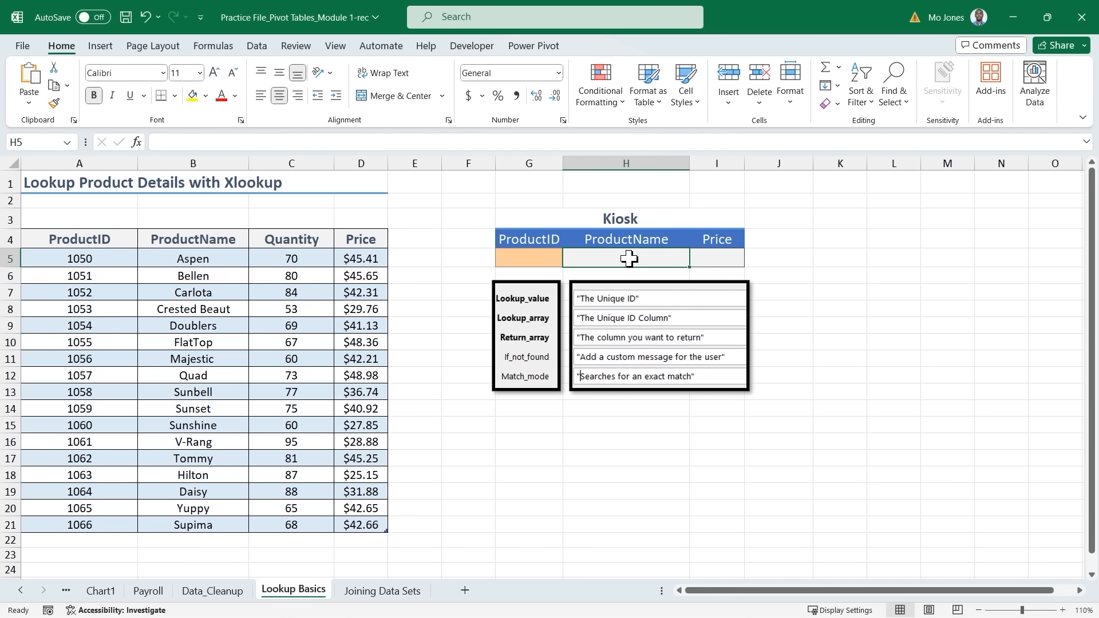
Step: Enter 1050 as the ProductID in the Kiosk's cell G5
left_click(531, 258)
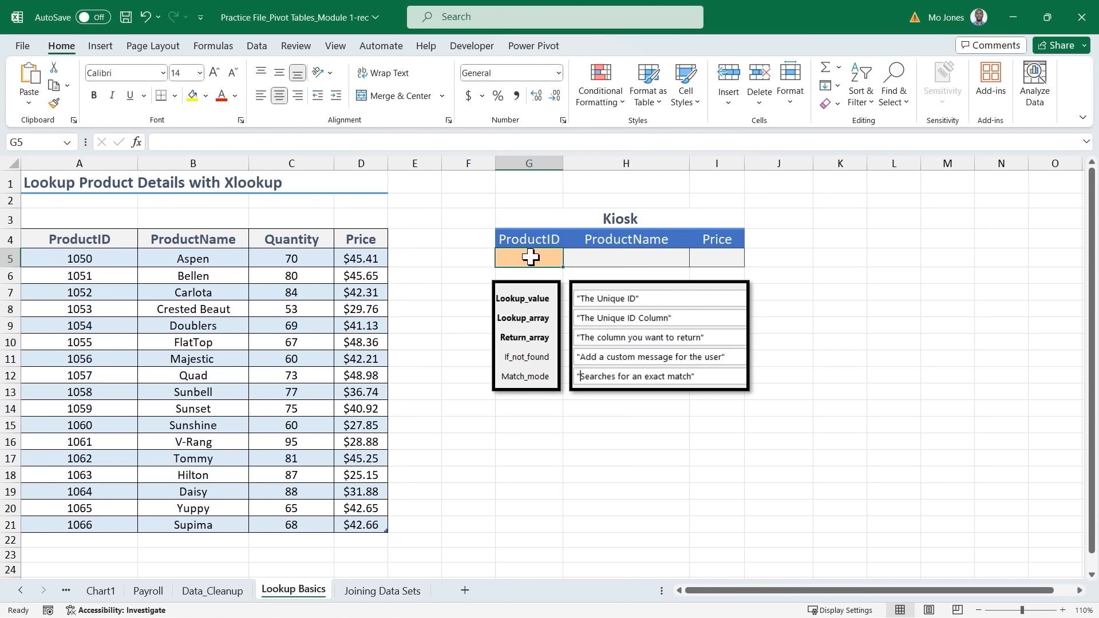
type("1050")
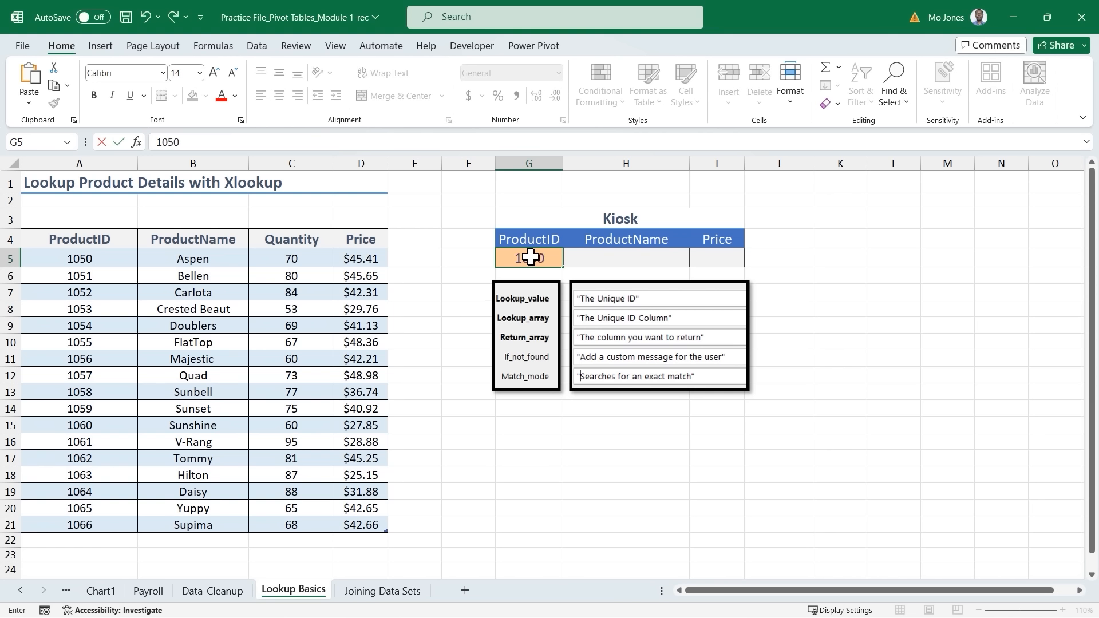
left_click(478, 259)
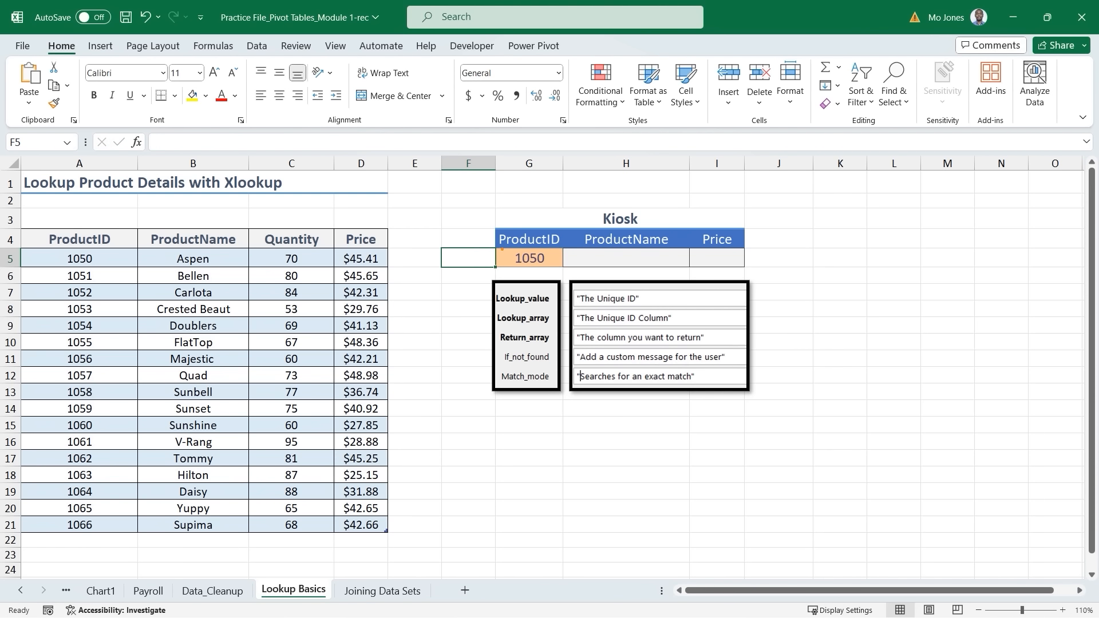
Step: Trace ProductID 1050 from the Kiosk to its product table row, and its name and price back to the Kiosk's empty cells
mouse_move(526, 249)
left_mouse_down()
mouse_move(499, 252)
mouse_move(556, 274)
mouse_move(525, 252)
mouse_move(267, 198)
mouse_move(139, 207)
mouse_move(119, 219)
mouse_move(117, 238)
left_mouse_up()
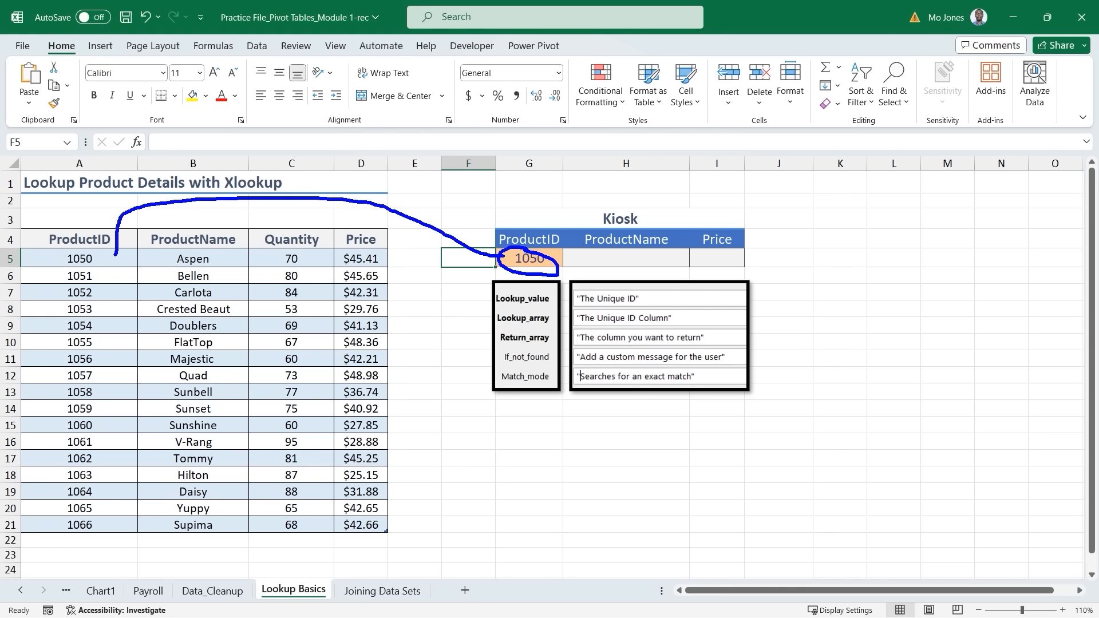
mouse_move(95, 256)
left_mouse_down()
mouse_move(115, 239)
mouse_move(196, 273)
mouse_move(228, 252)
mouse_move(206, 250)
left_mouse_up()
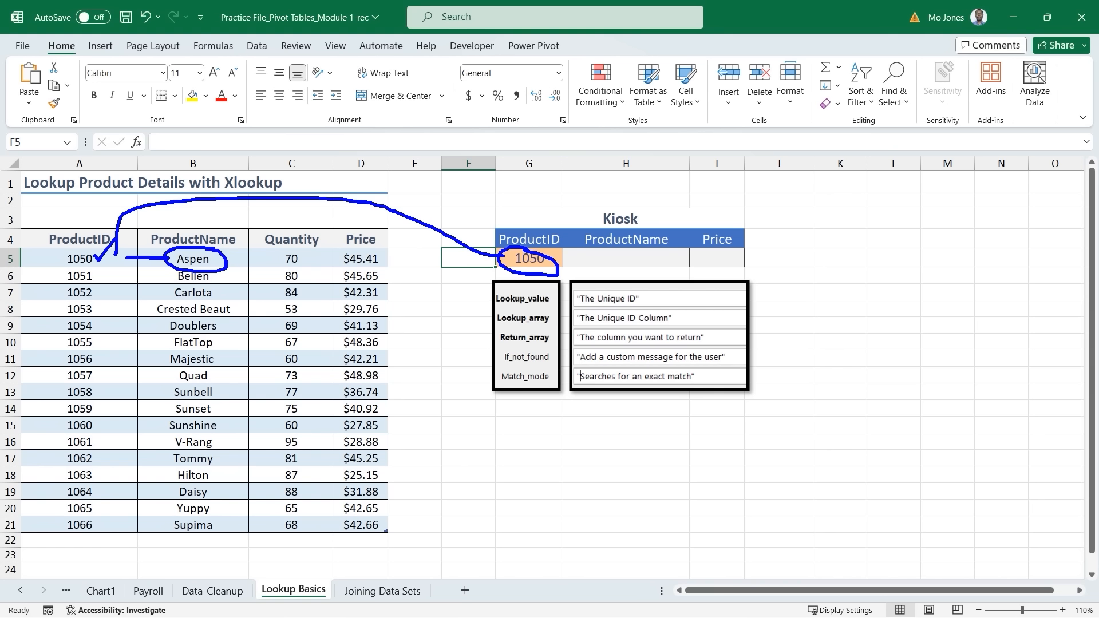
mouse_move(227, 260)
left_mouse_down()
mouse_move(359, 212)
mouse_move(540, 233)
mouse_move(577, 256)
left_mouse_up()
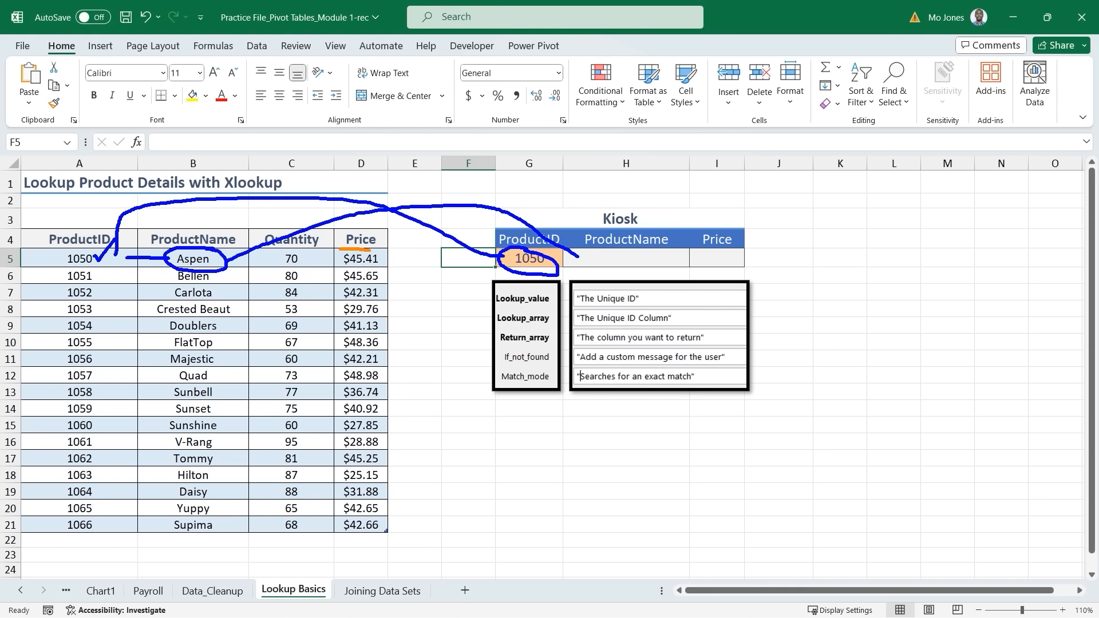
mouse_move(366, 251)
left_mouse_down()
mouse_move(342, 266)
mouse_move(580, 221)
mouse_move(698, 258)
left_mouse_up()
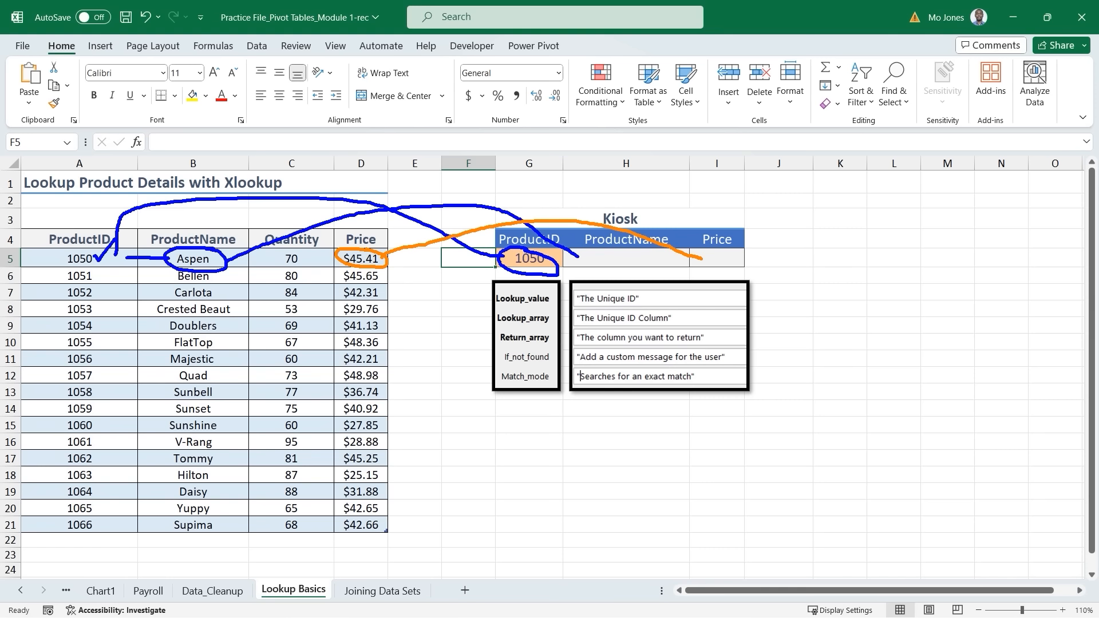
key("Escape")
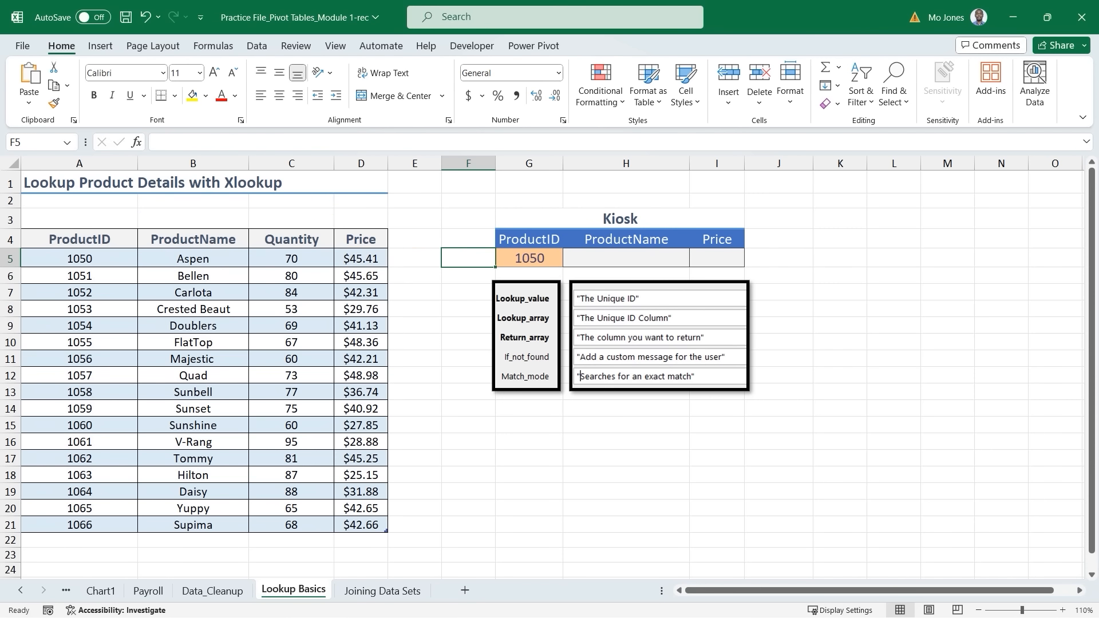
Step: Search for the XLOOKUP function and insert it in the Kiosk's ProductName cell H5
left_click(619, 259)
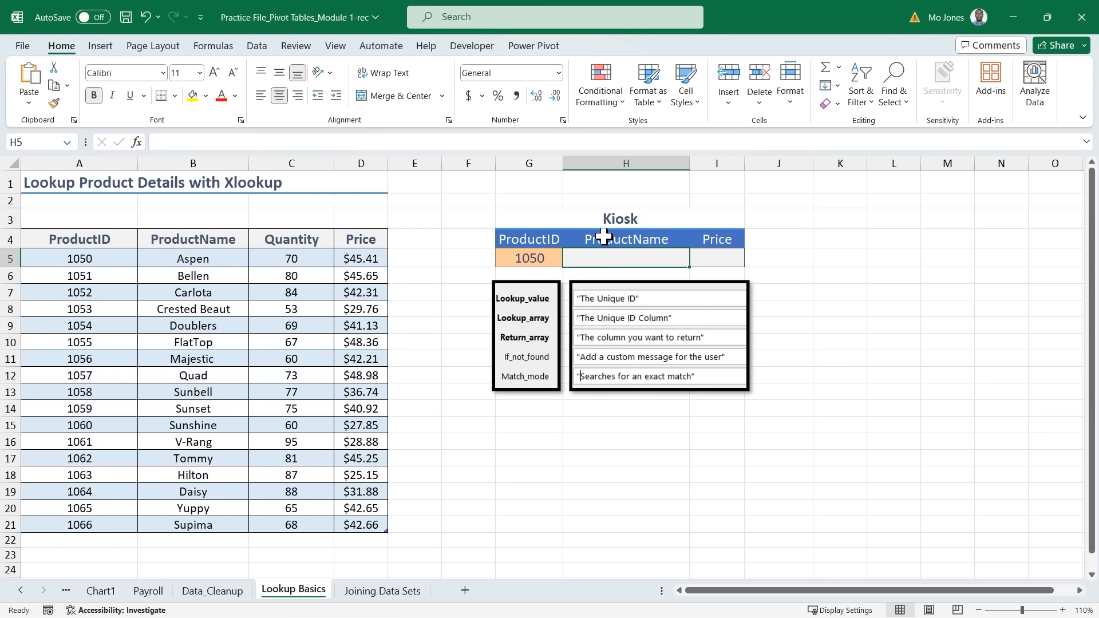
left_click(212, 46)
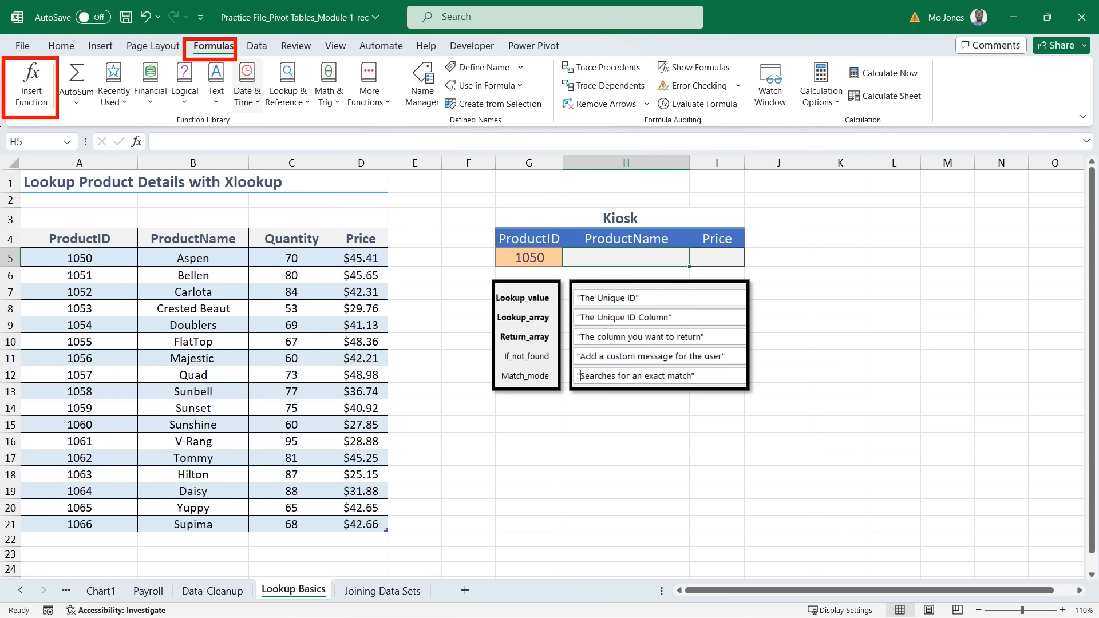
left_click(33, 81)
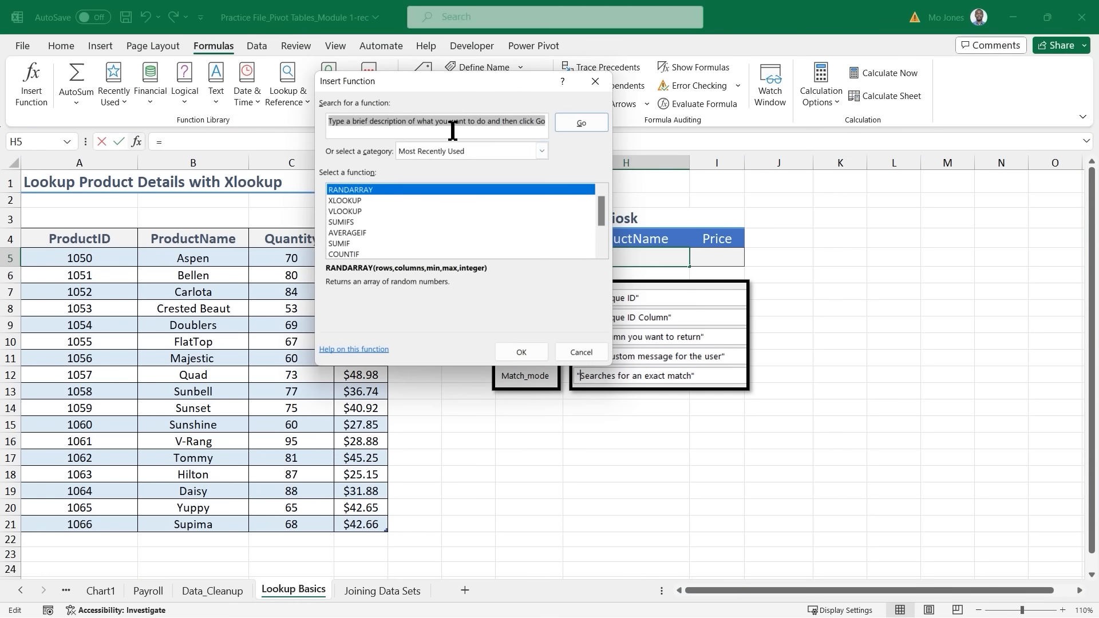
type("xloo")
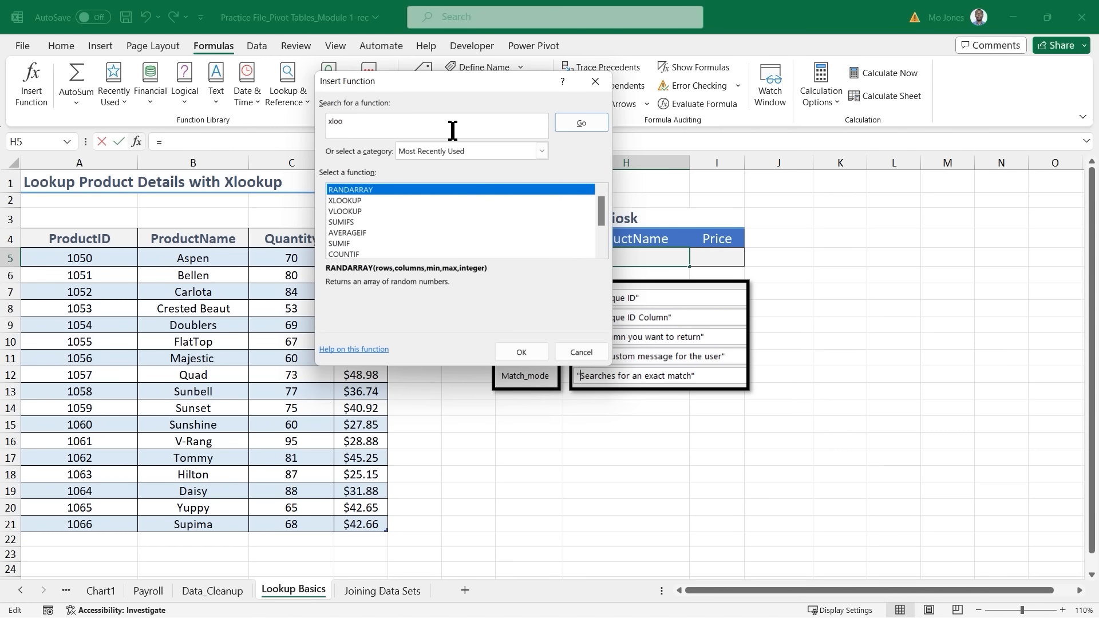
type("kup")
left_click(589, 121)
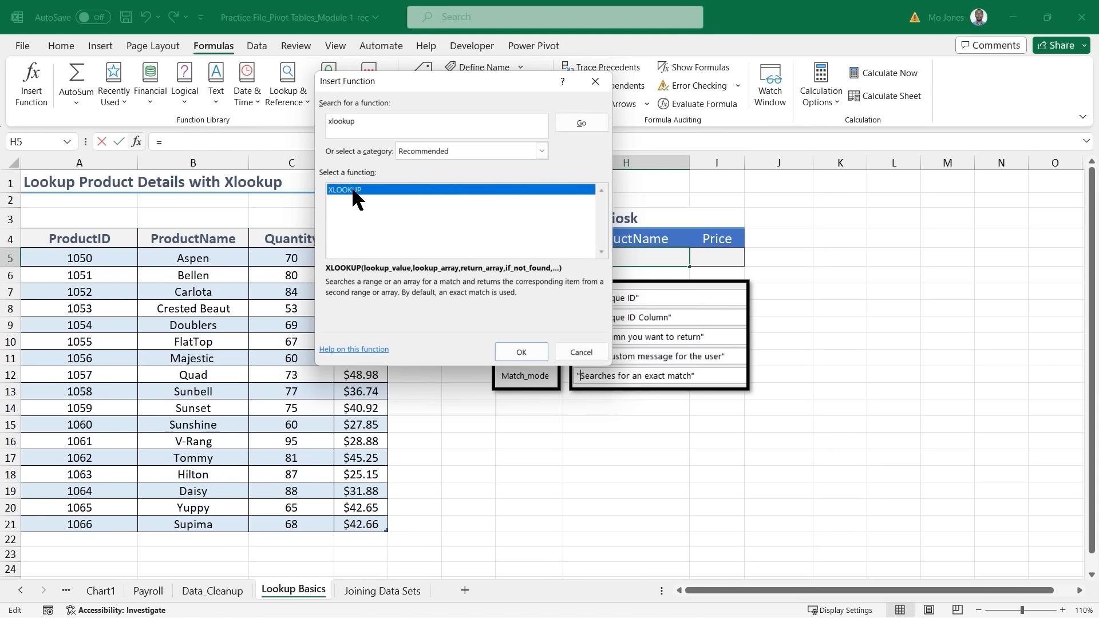
left_click(525, 349)
Step: Examine the XLOOKUP arguments and compare them with the argument notes below the Kiosk
left_click_drag(491, 91, 693, 217)
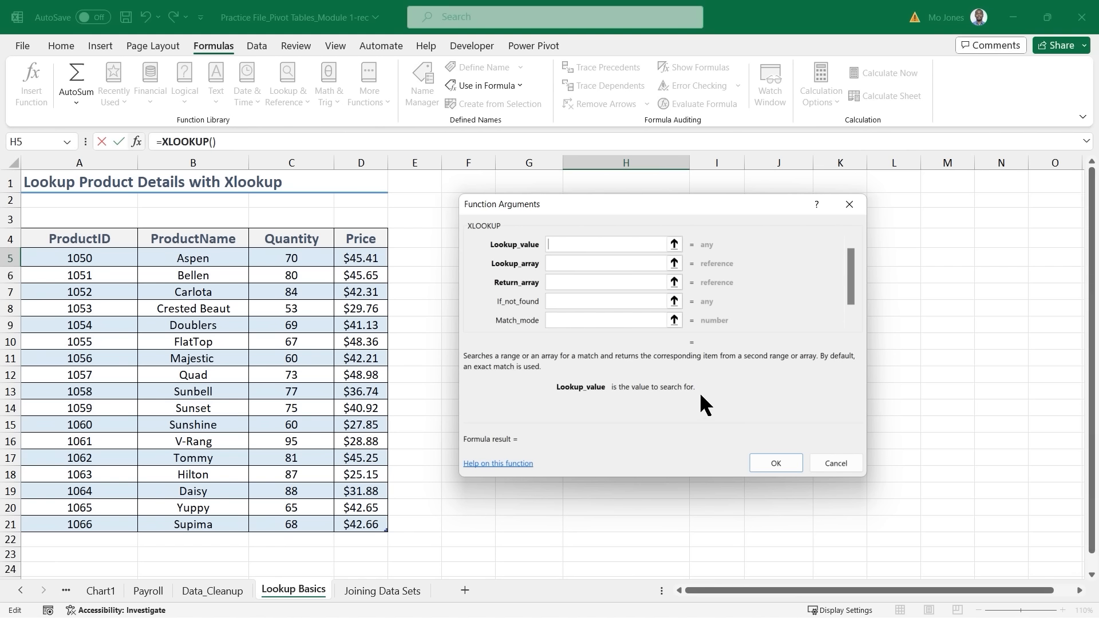
left_click(565, 264)
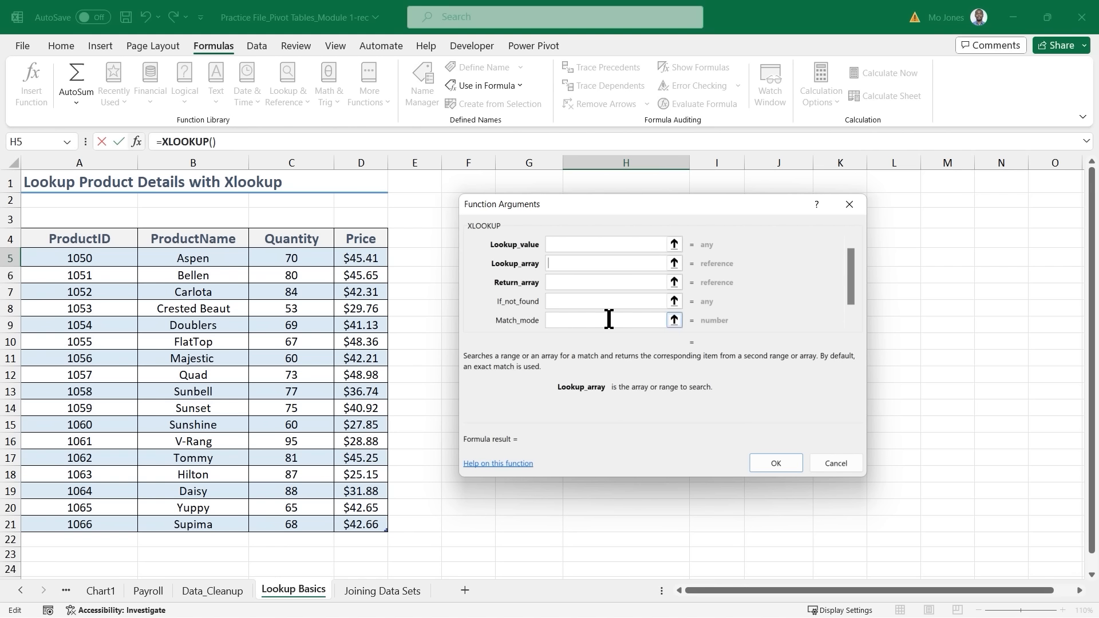
left_click(557, 281)
left_click_drag(639, 200, 238, 189)
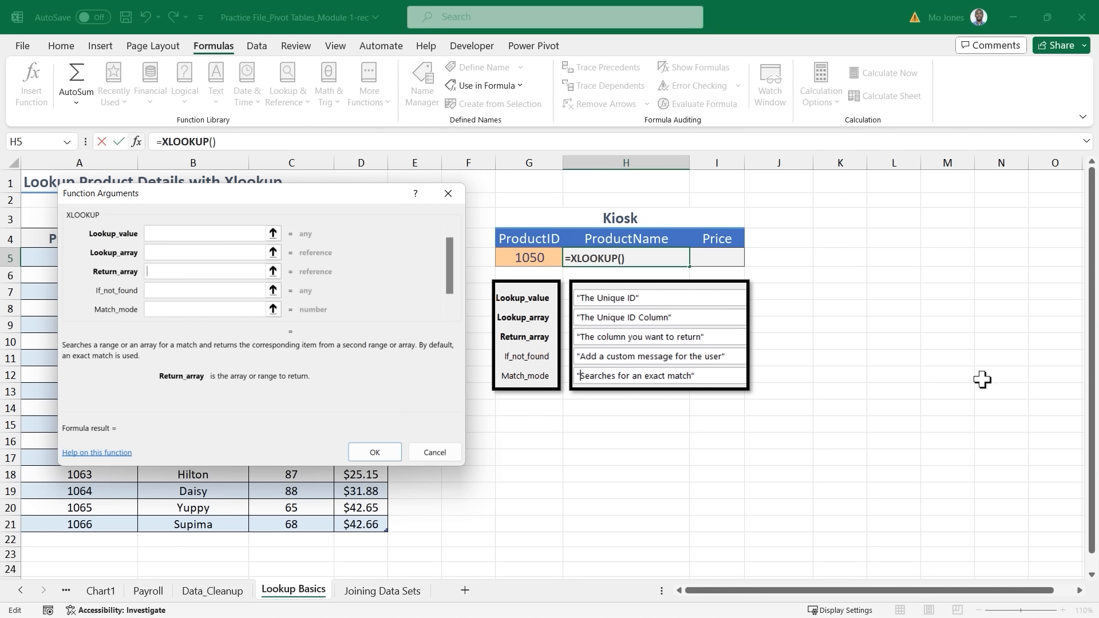
mouse_move(342, 196)
left_mouse_down()
mouse_move(723, 293)
mouse_move(739, 287)
left_mouse_up()
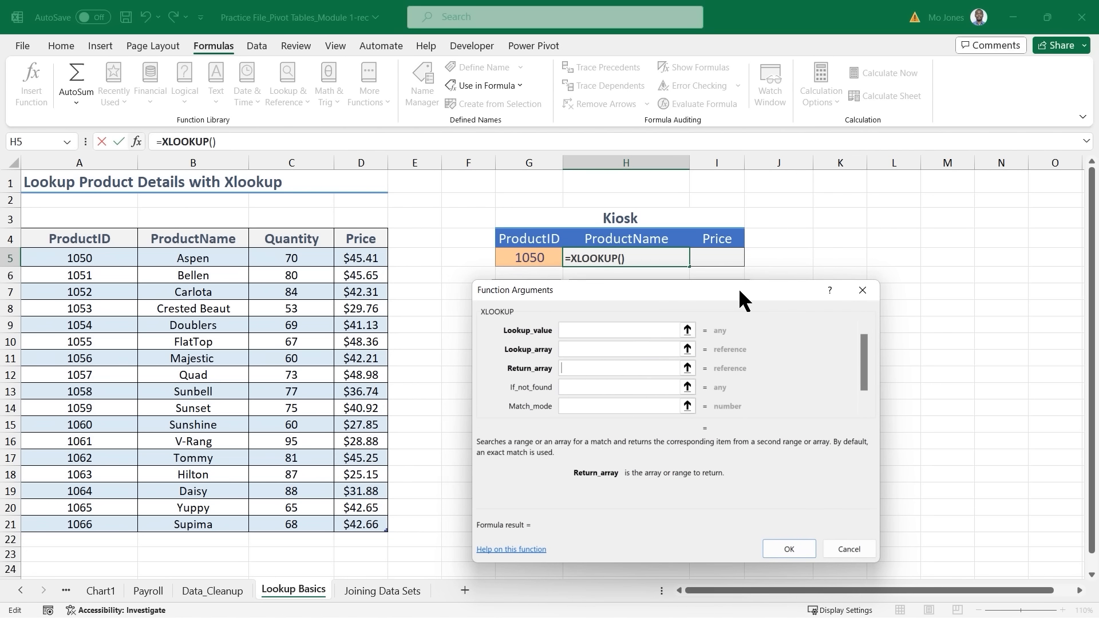
Step: Set the XLOOKUP lookup value to the Kiosk's ProductID cell G5 and check the value it resolves to
left_click(591, 331)
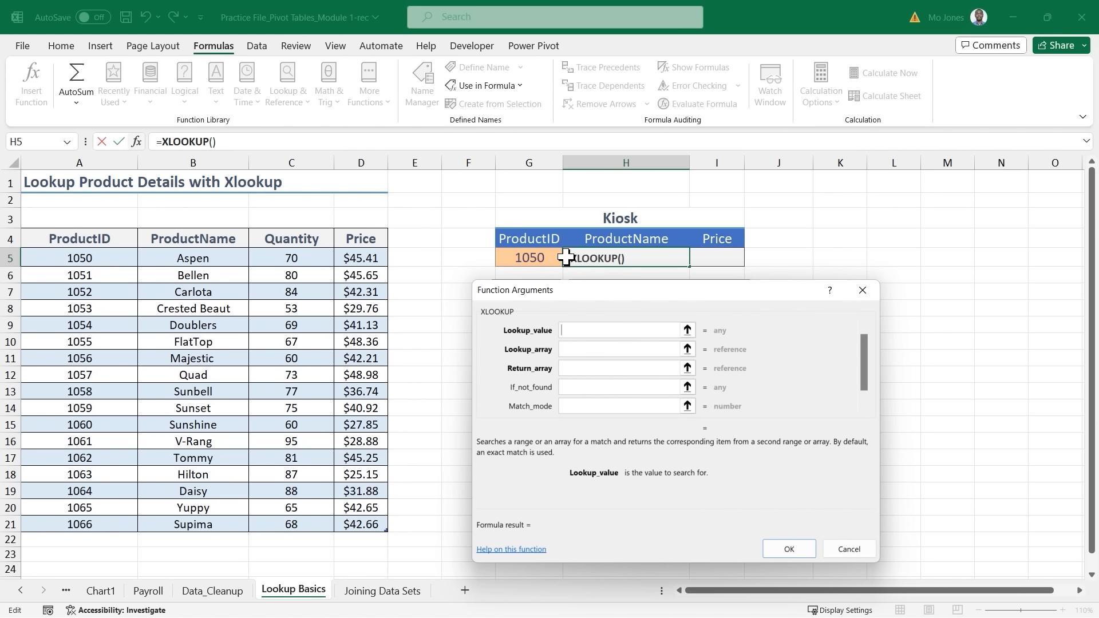
left_click(531, 258)
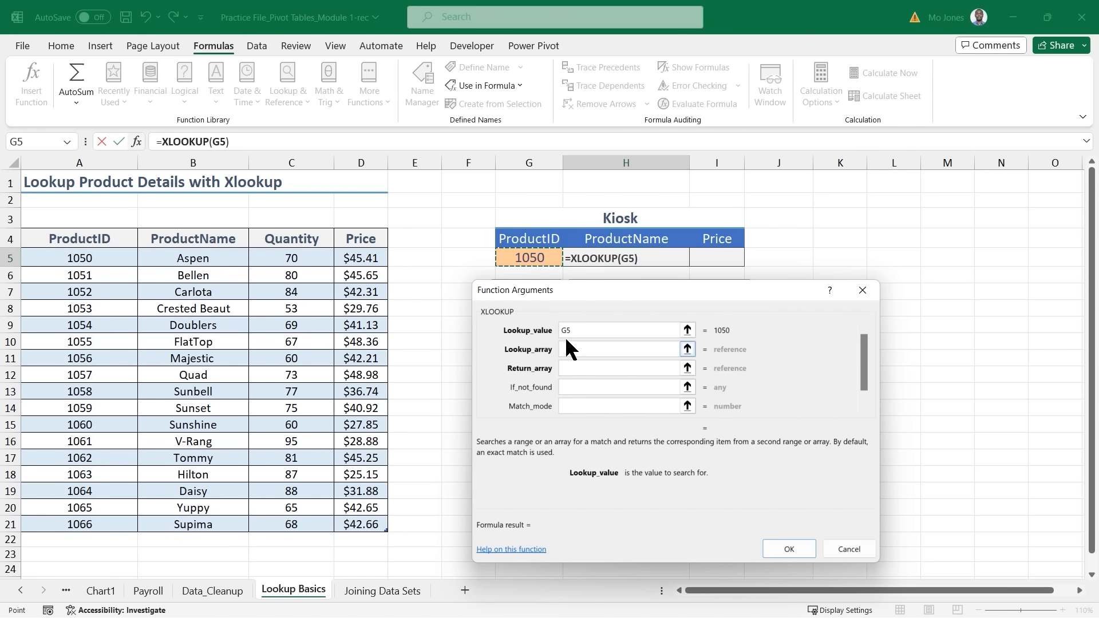
left_click_drag(708, 339, 736, 338)
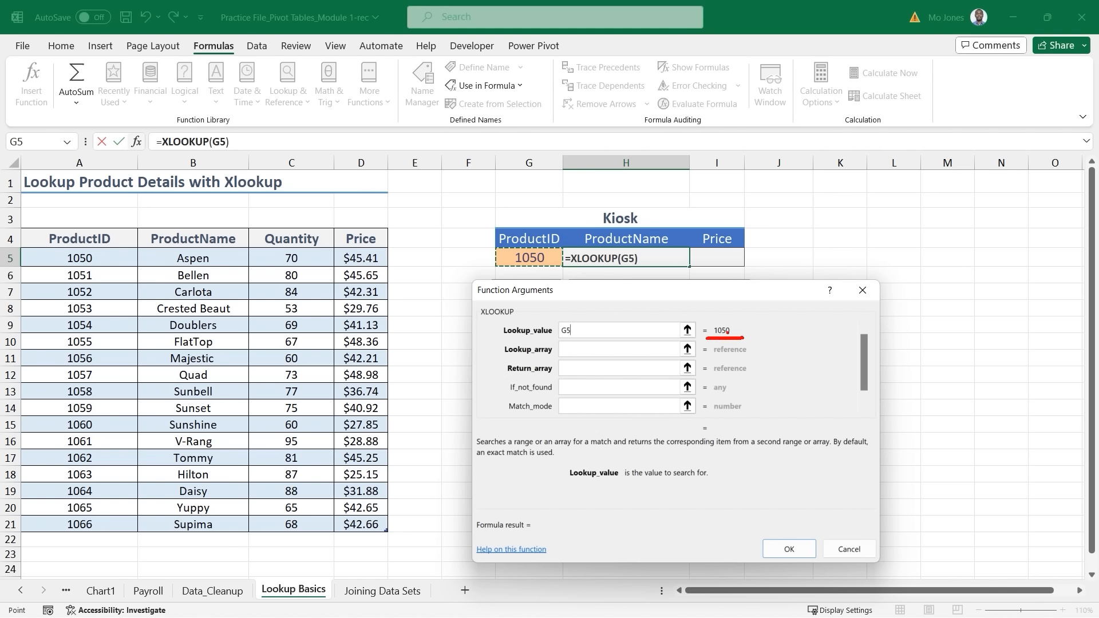
key("Escape")
Step: Complete the H5 formula with the table's ProductID column as lookup array and its ProductName column as return array
left_click(589, 348)
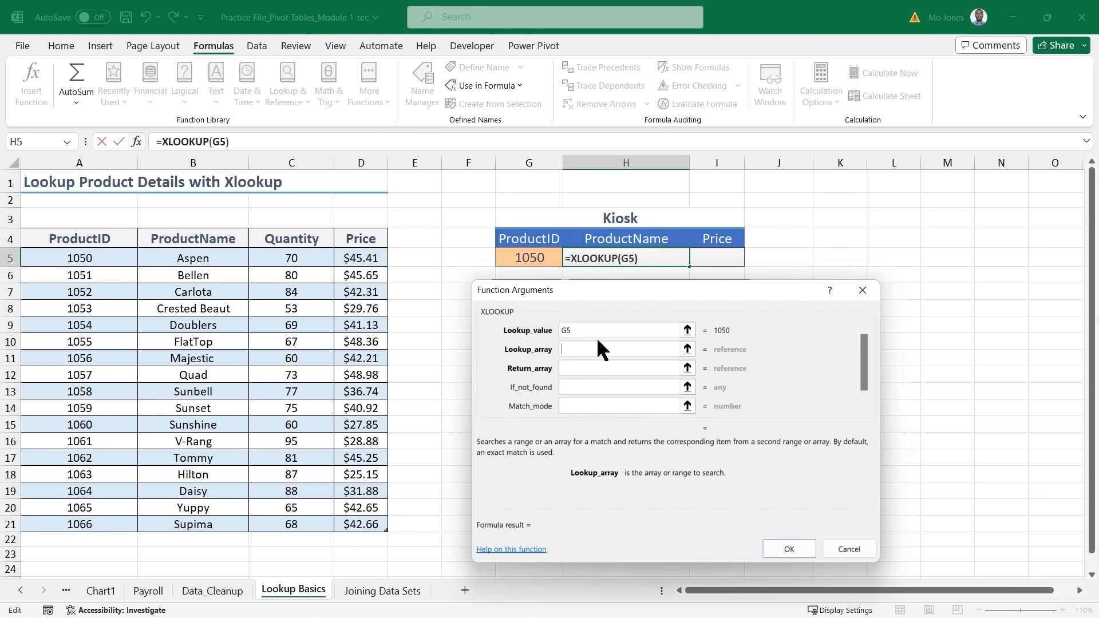
left_click_drag(596, 291, 599, 340)
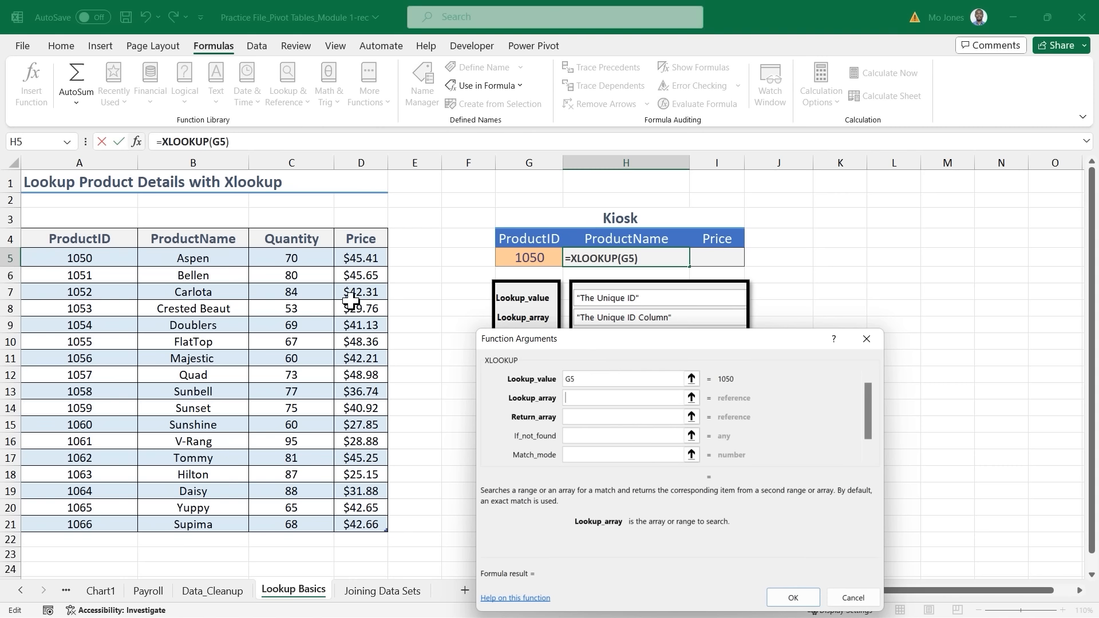
left_click_drag(92, 255, 93, 515)
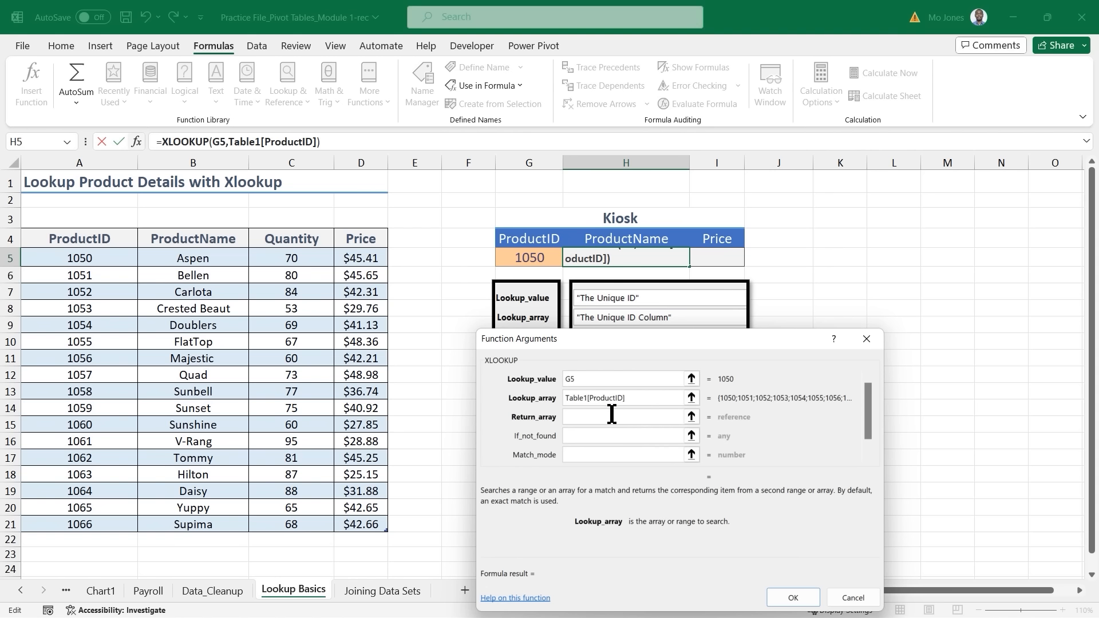
left_click(575, 418)
left_click_drag(217, 257, 192, 525)
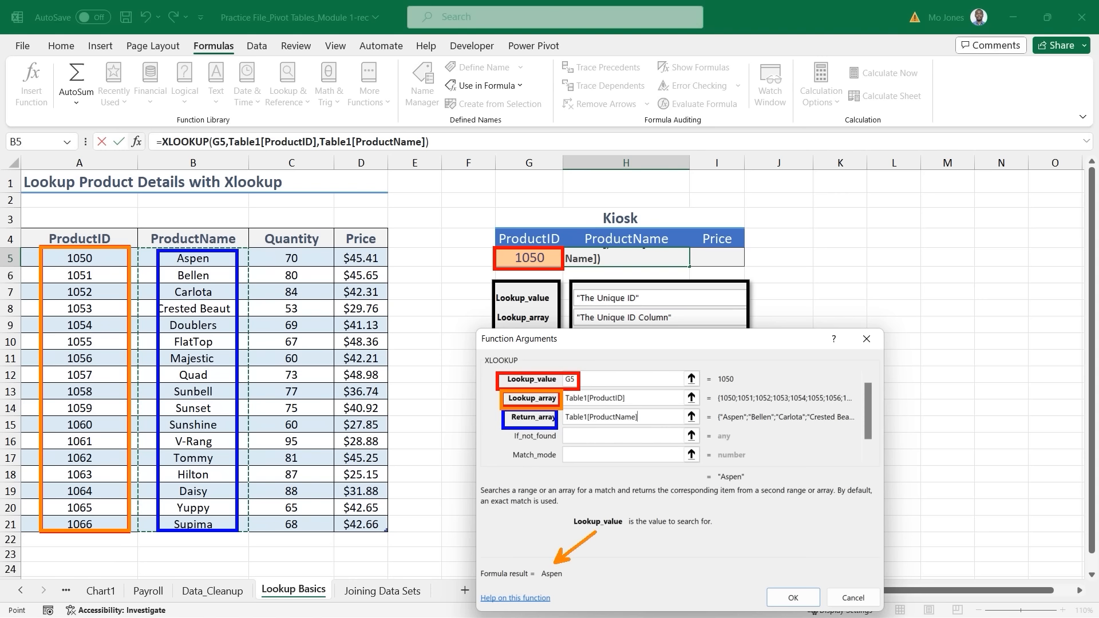
left_click(793, 598)
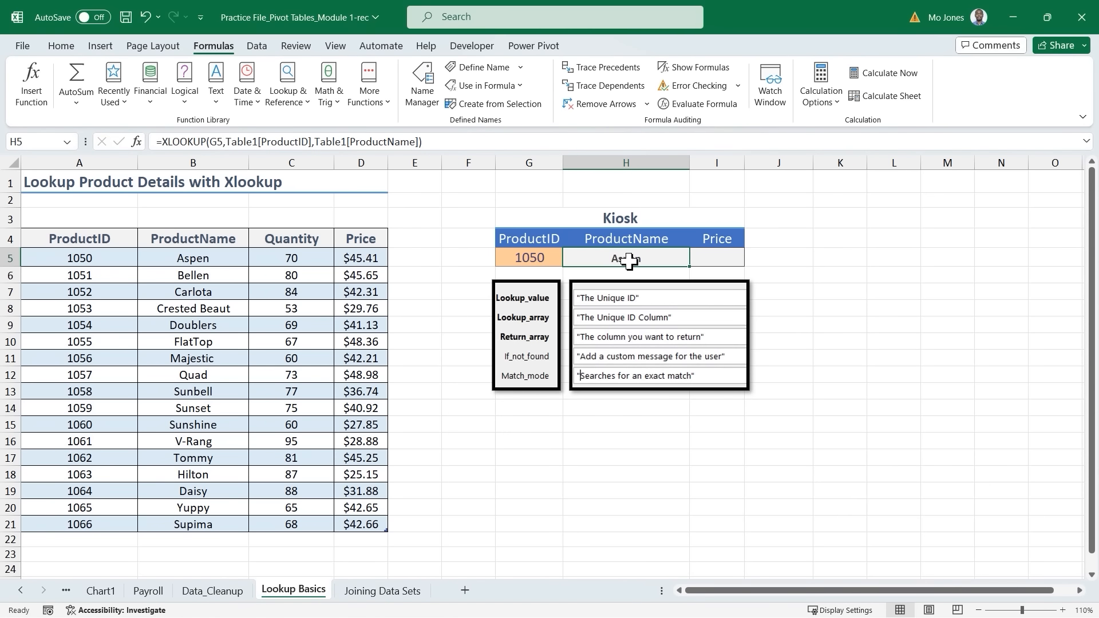
Step: Change the Kiosk's ProductID to 1054 and check the returned name against the matching row in the product table
left_click(527, 258)
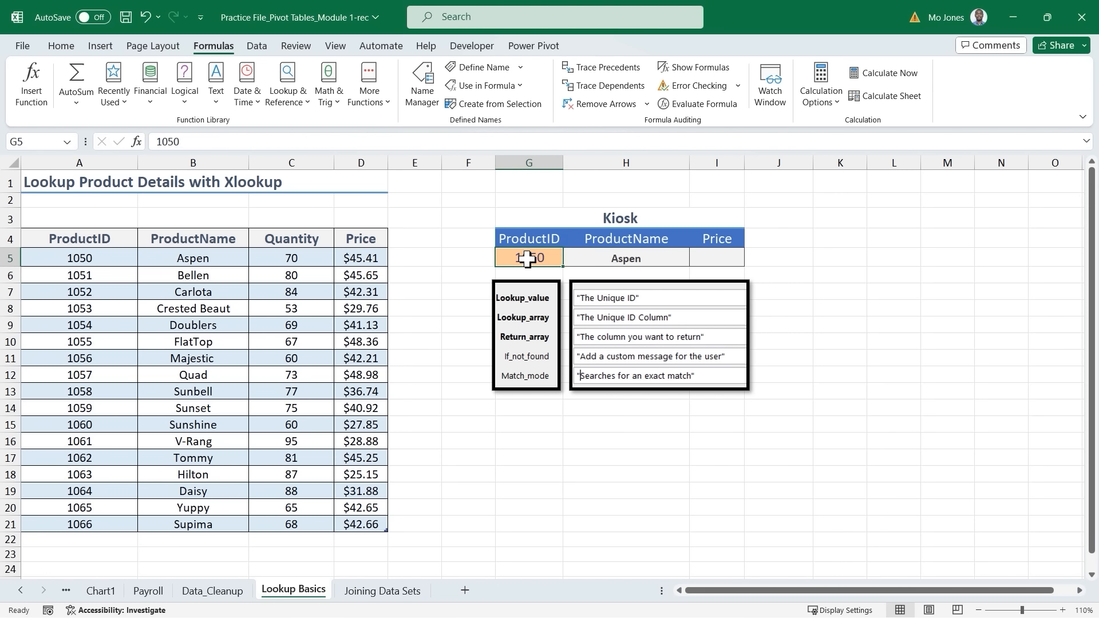
type("1054")
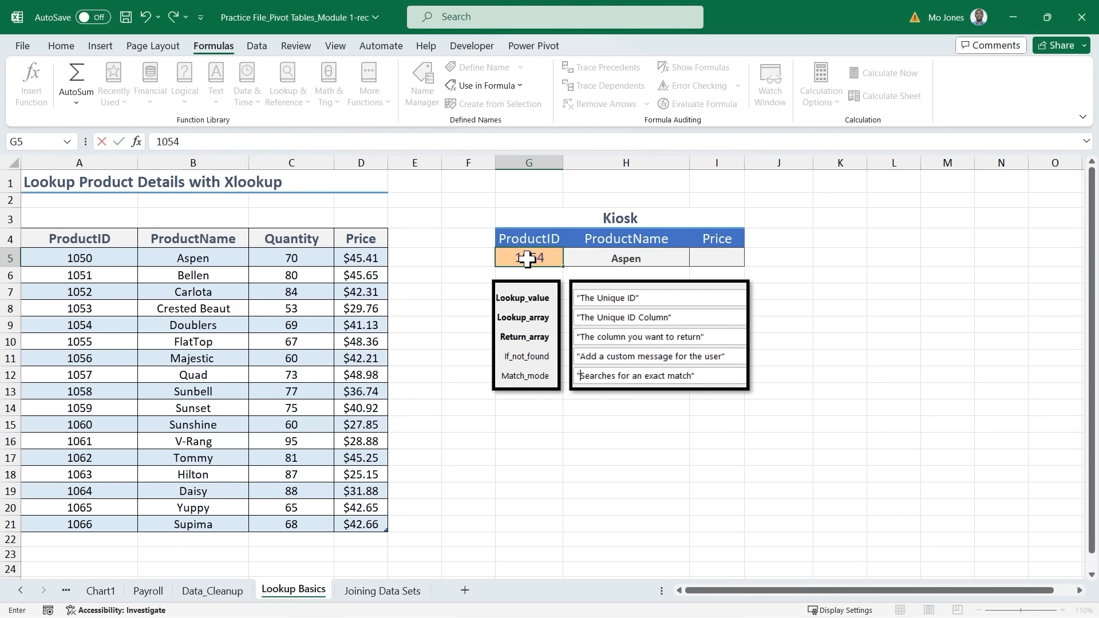
key("Return")
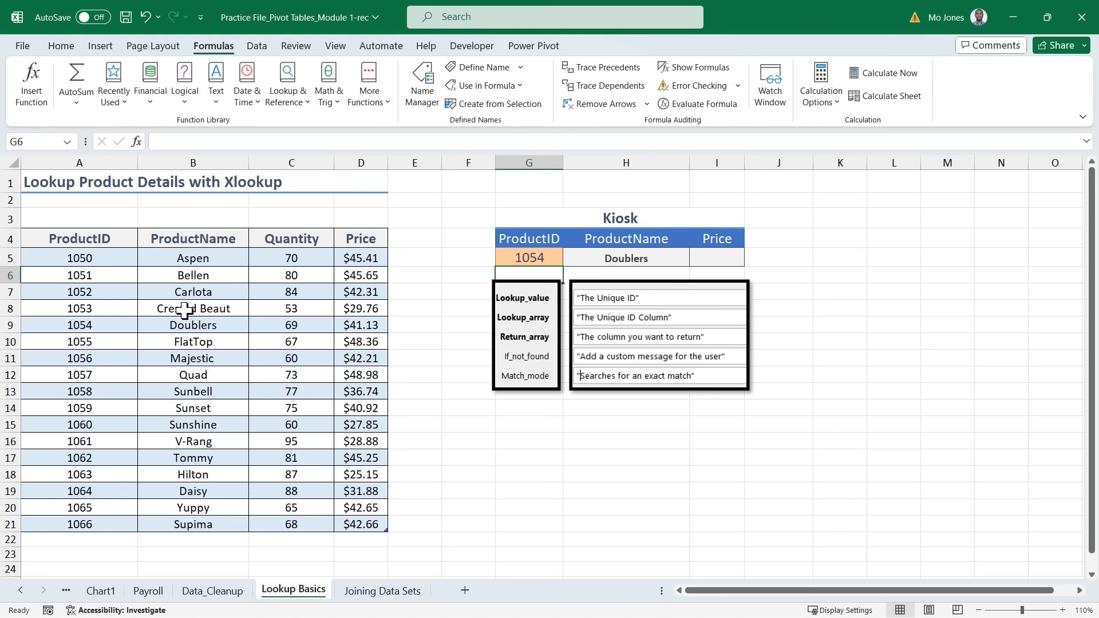
left_click(162, 327)
left_click_drag(97, 323, 344, 326)
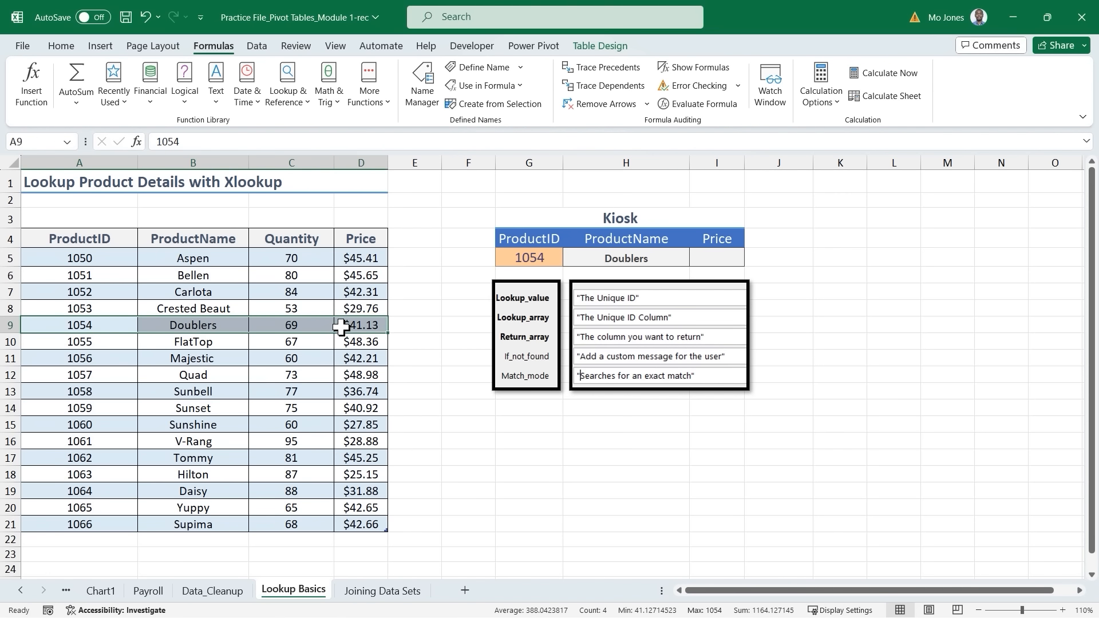
Step: Start an XLOOKUP in the Kiosk's Price cell I5 with the ProductID cell G5 as lookup value
left_click(712, 258)
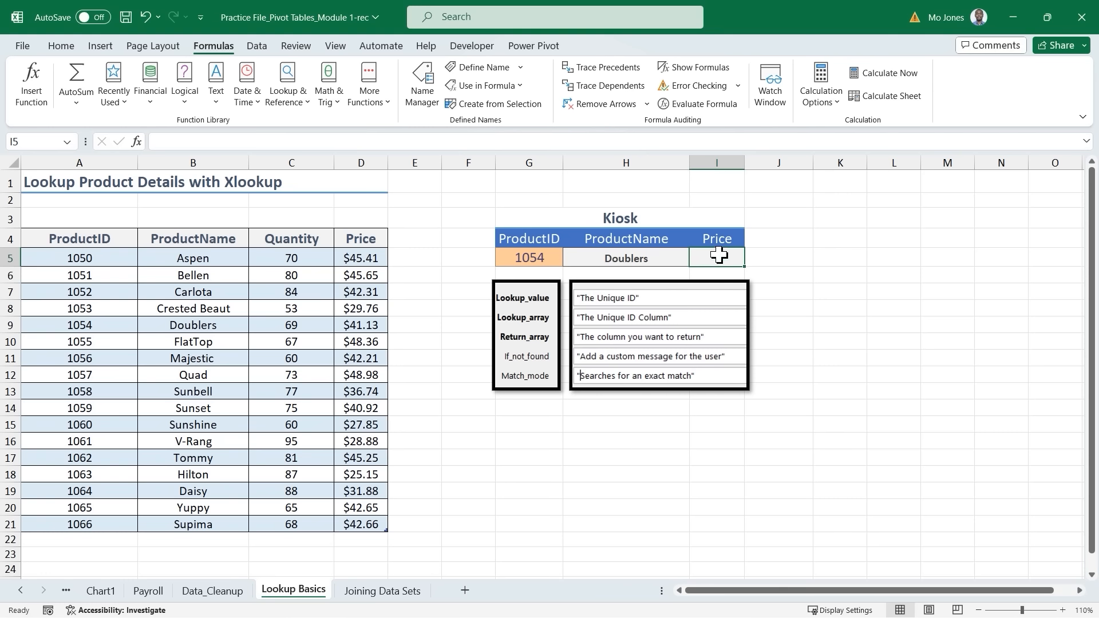
left_click(33, 87)
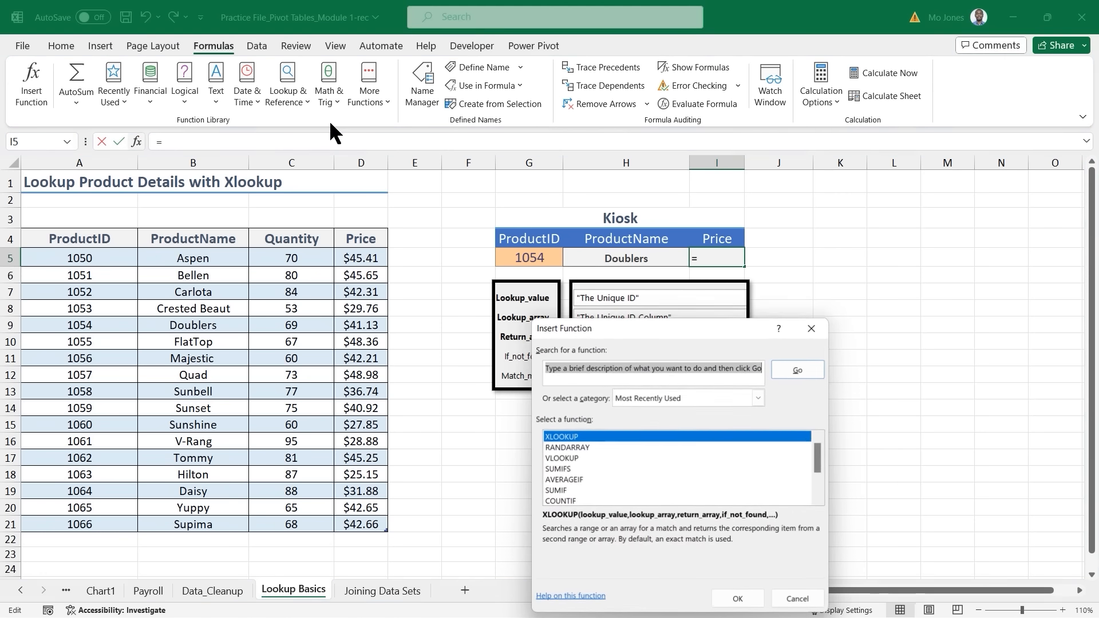
left_click(744, 598)
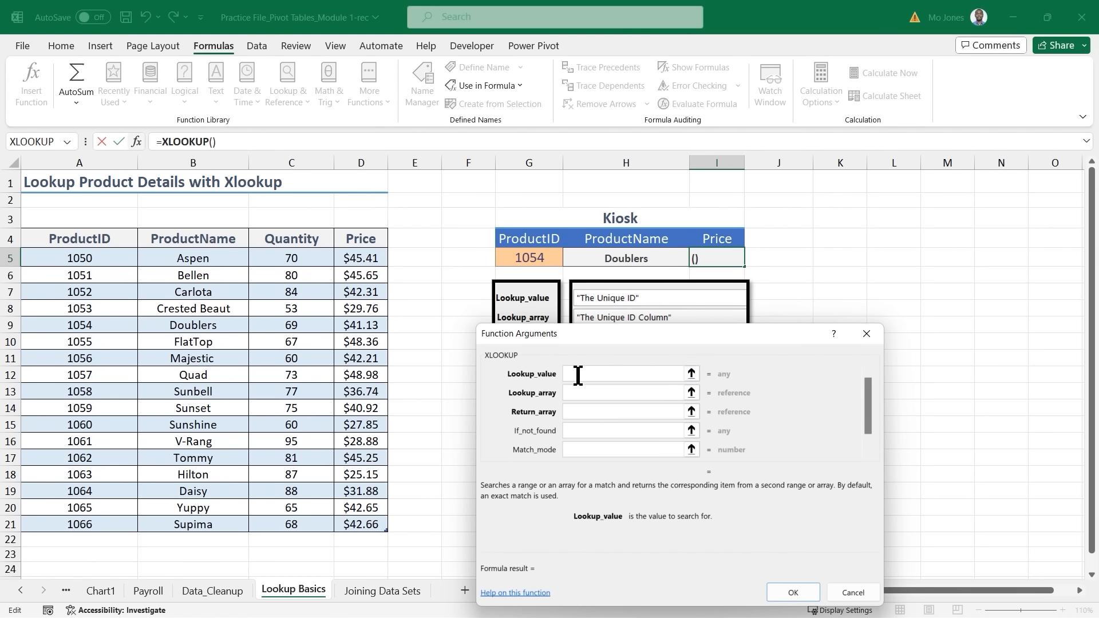
left_click(531, 258)
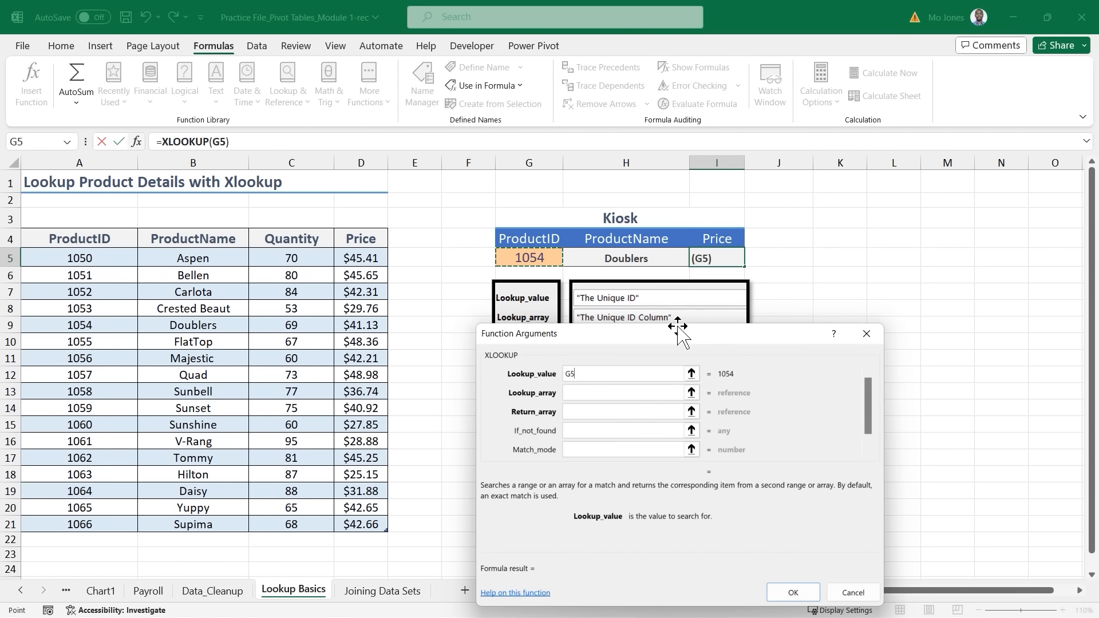
Step: Complete the I5 formula with the table's ProductID column as lookup array and its Price column as return array
left_click(590, 394)
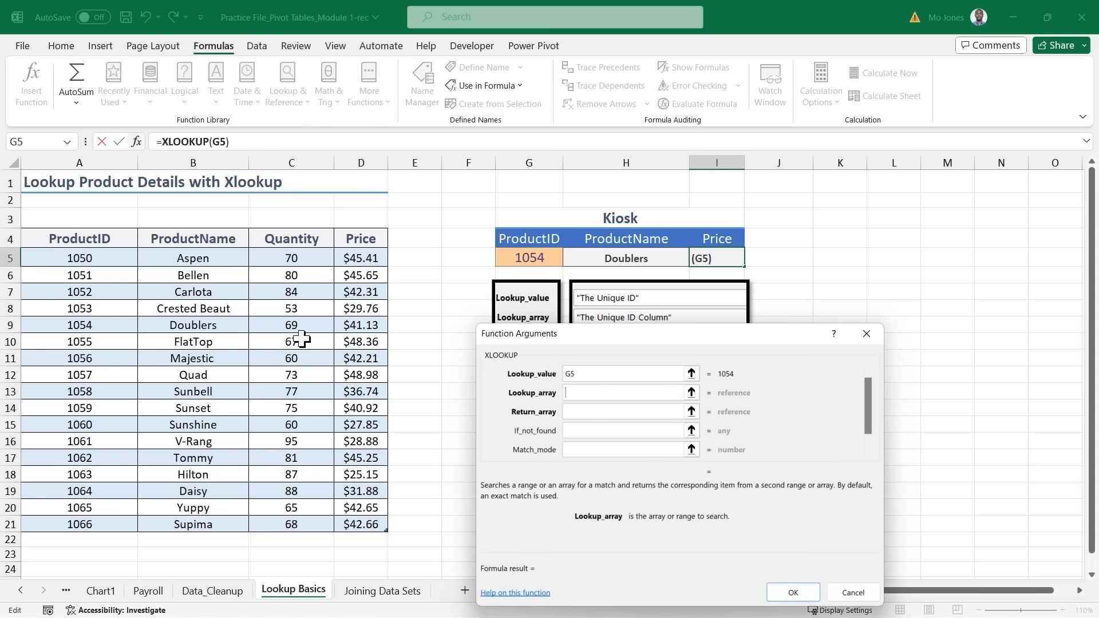
left_click_drag(106, 258, 96, 518)
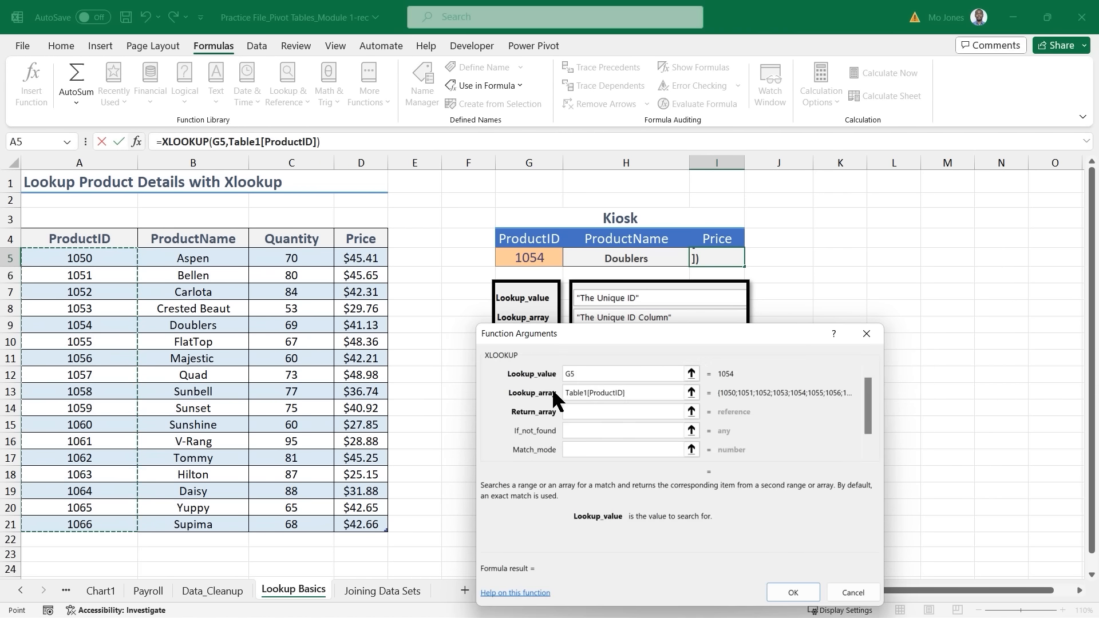
left_click(580, 412)
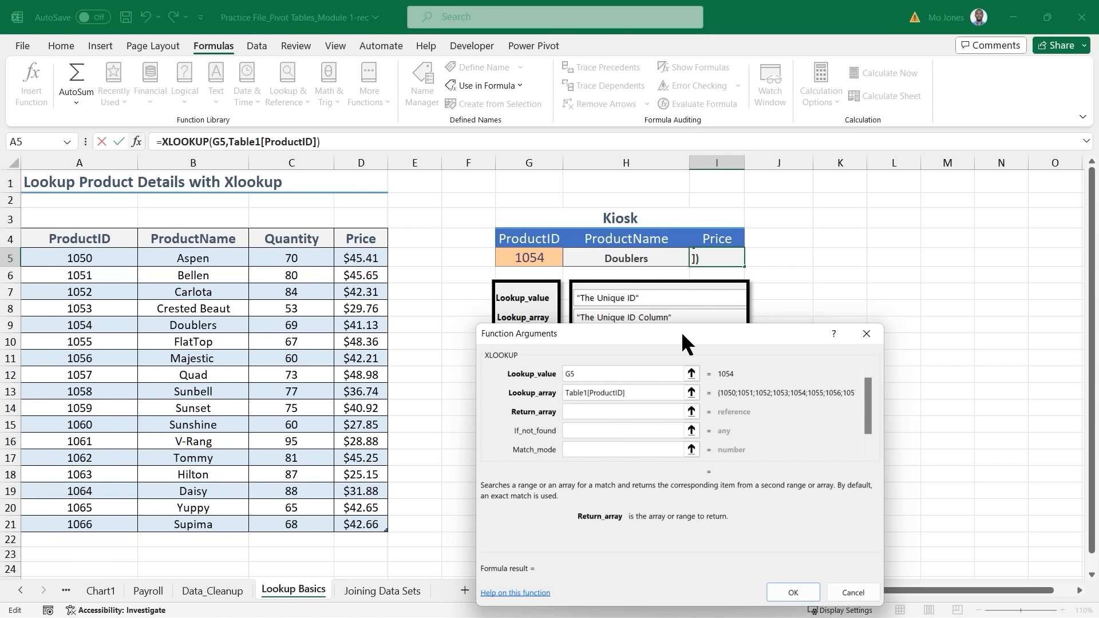
left_click_drag(366, 257, 364, 519)
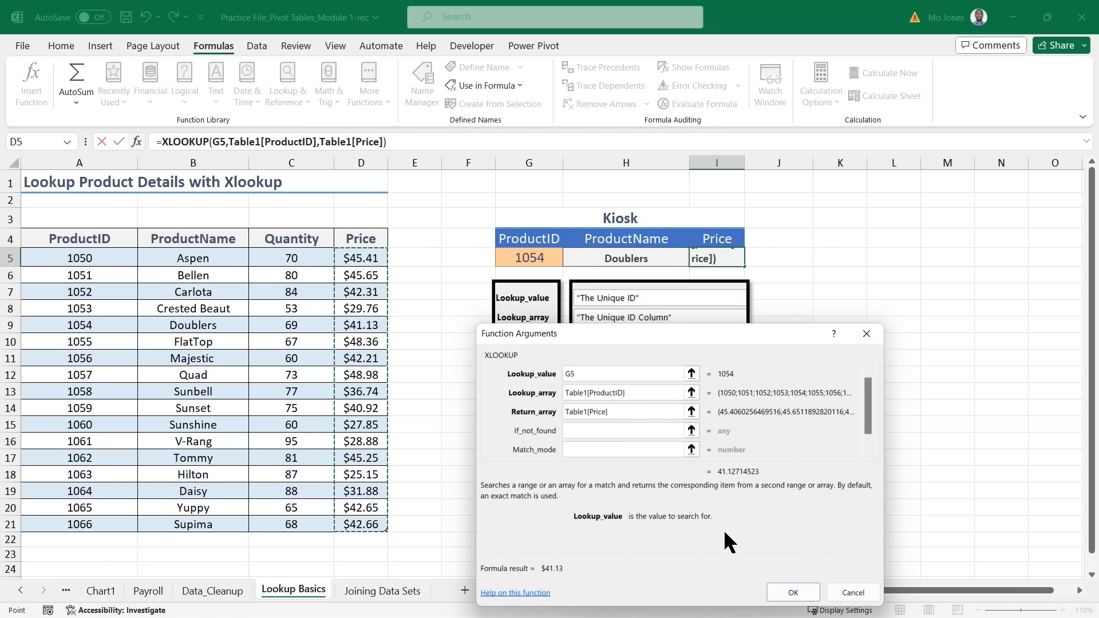
left_click(799, 595)
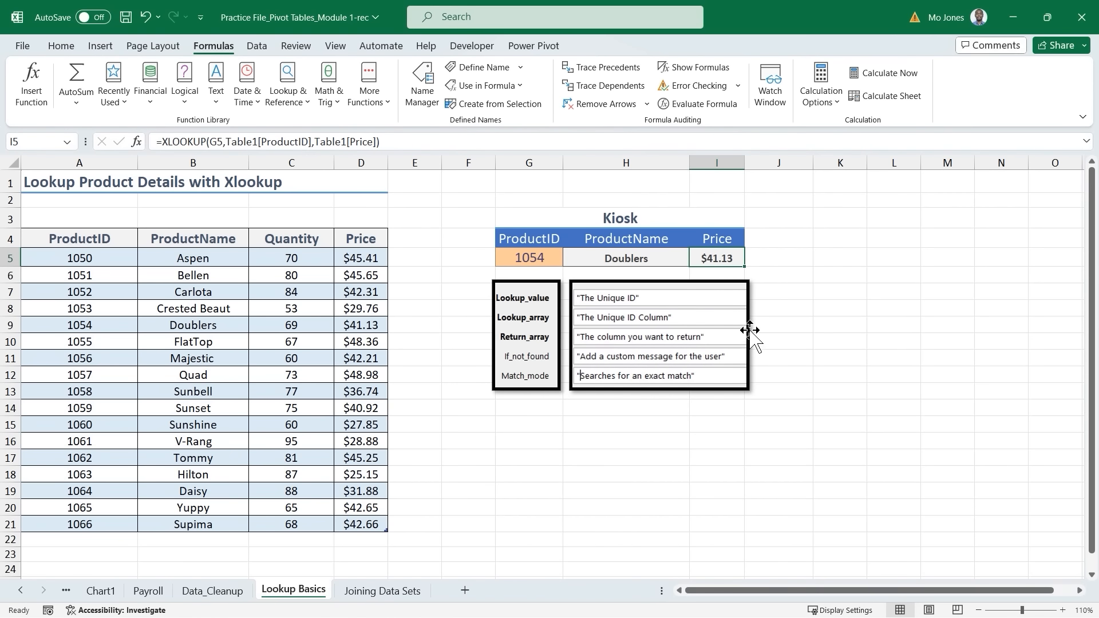
Step: Change the Kiosk's ProductID in G5 to 1066
left_click(535, 258)
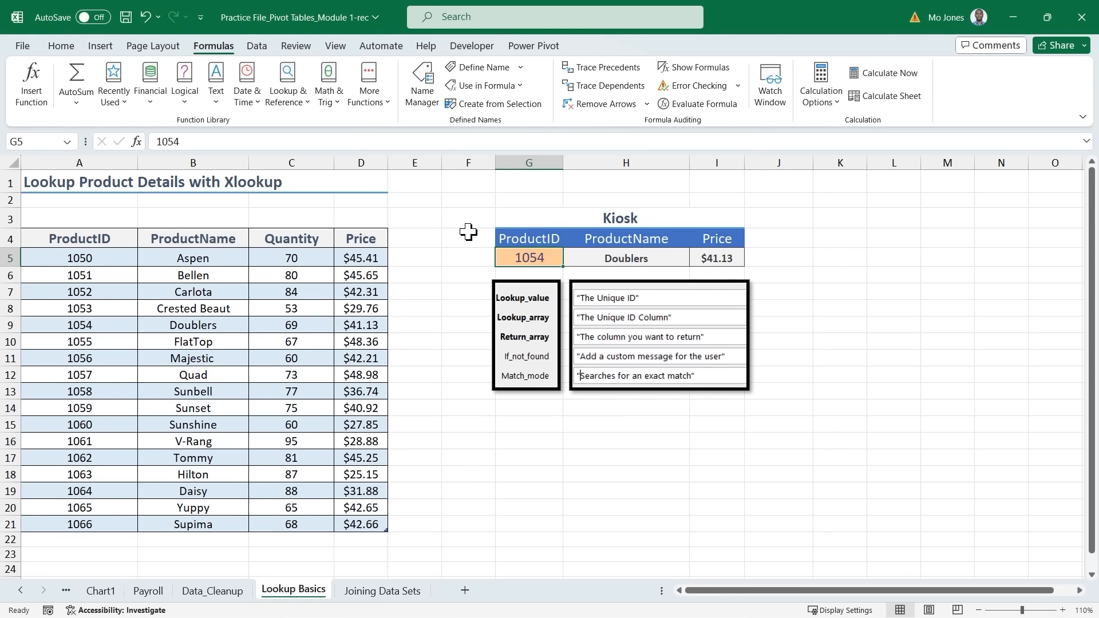
type("1066")
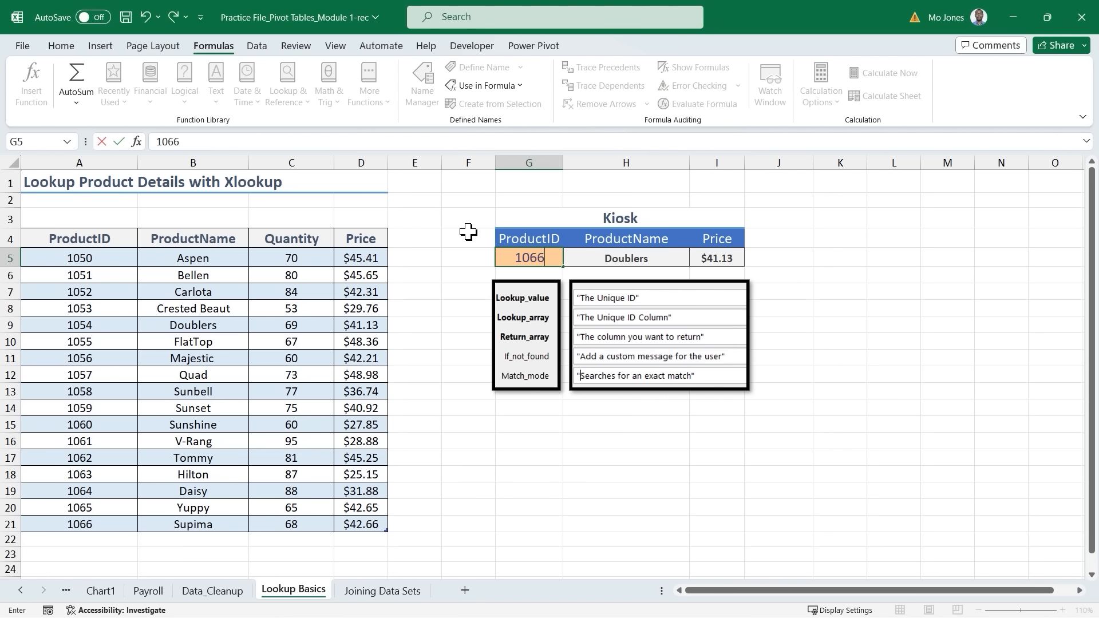
key("Return")
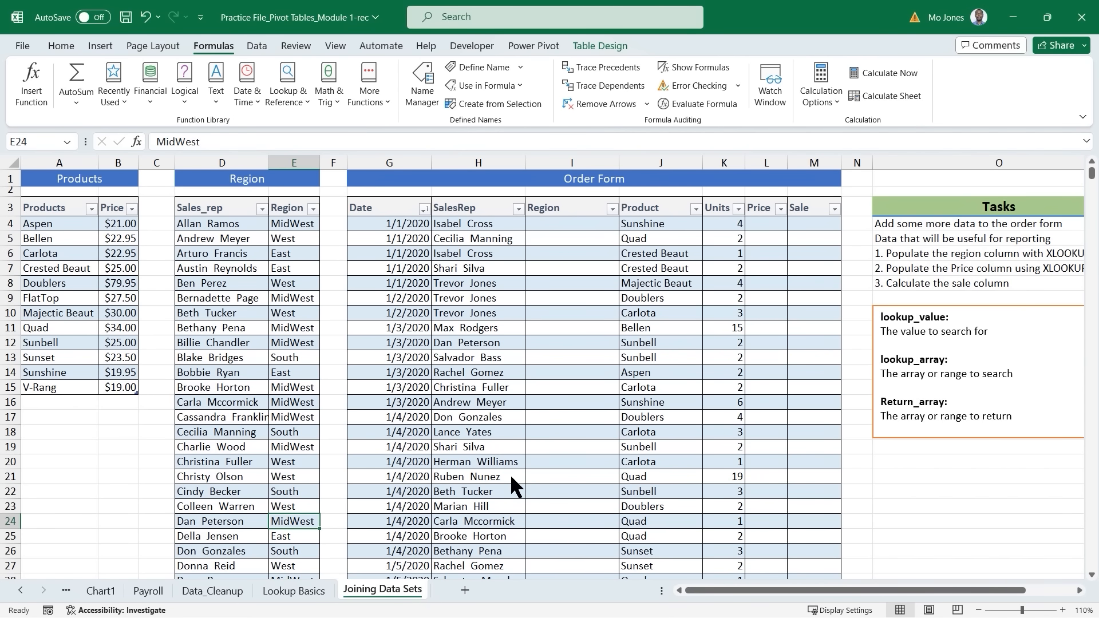
Step: Examine the Products, Region and Order Form tables on the Joining Data Sets sheet
left_click(567, 289)
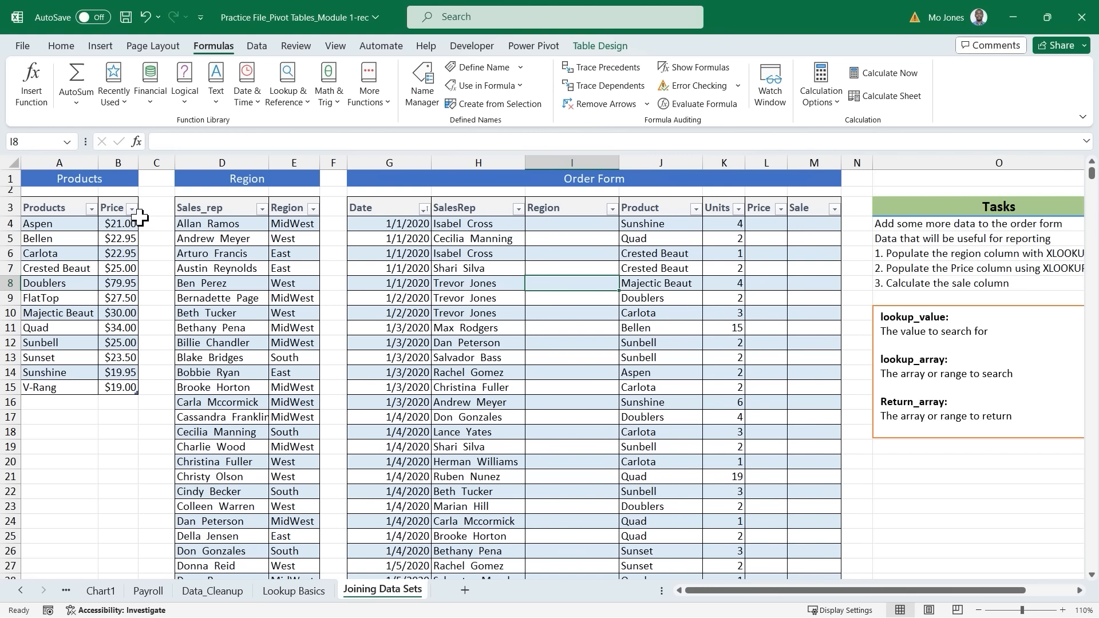
left_click_drag(39, 208, 118, 387)
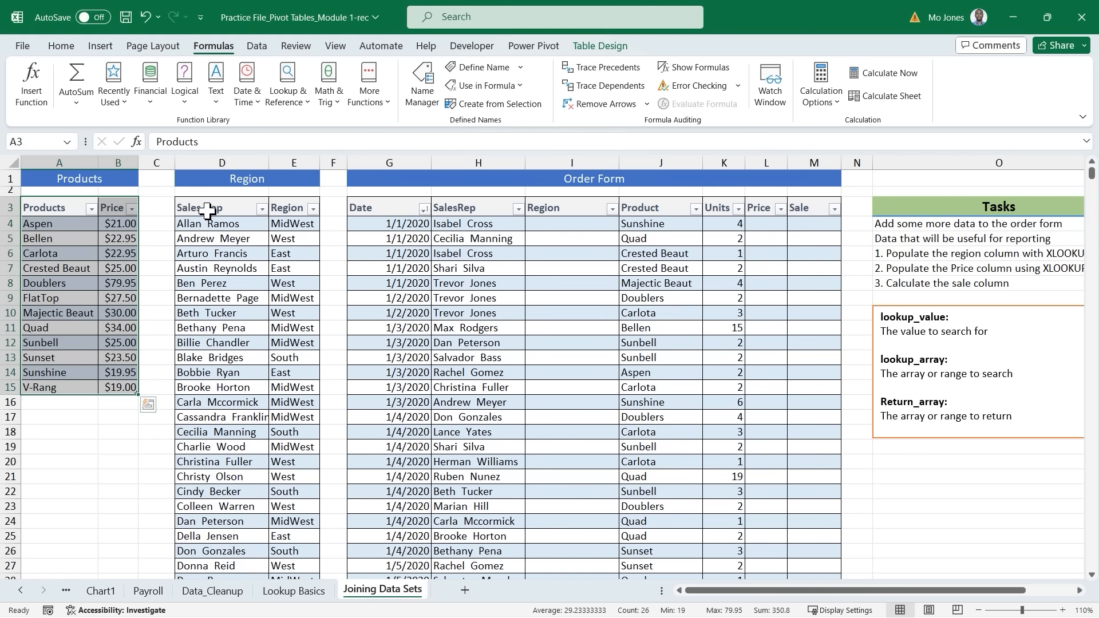
left_click_drag(205, 210, 309, 524)
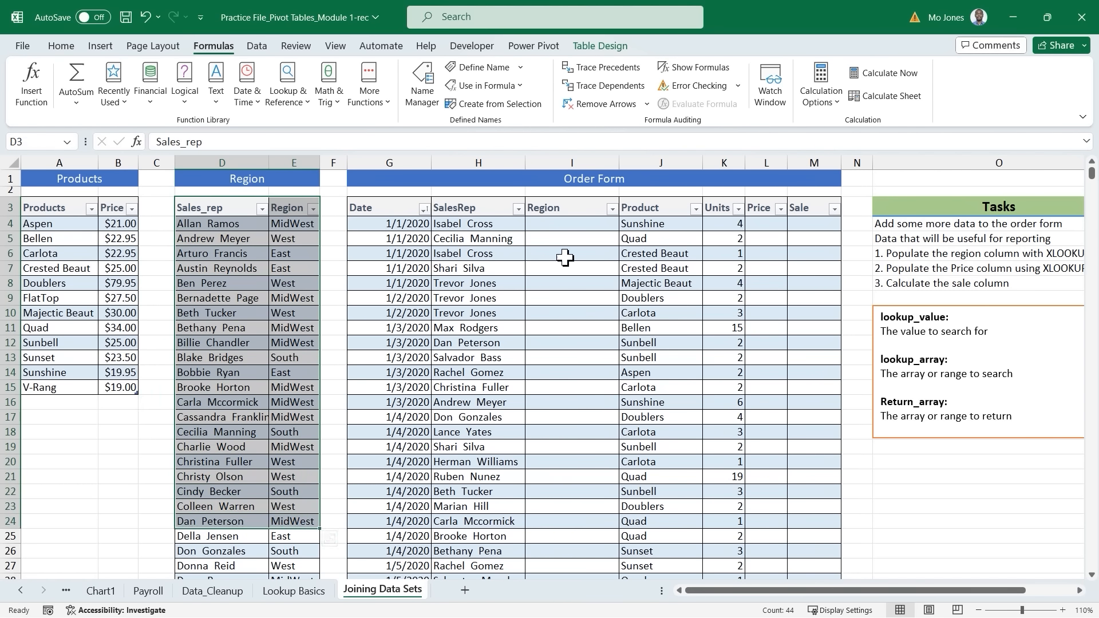
left_click_drag(395, 205, 817, 540)
left_click(594, 253)
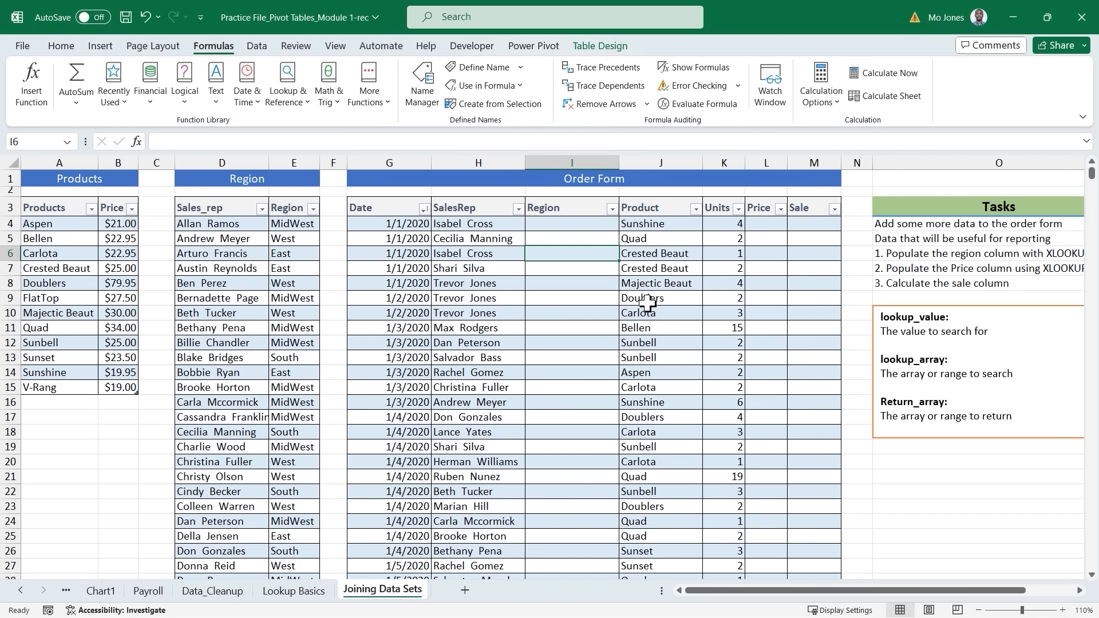
Step: Check how far down the Order Form data extends, and return to the beginning of the sheet
left_click(703, 274)
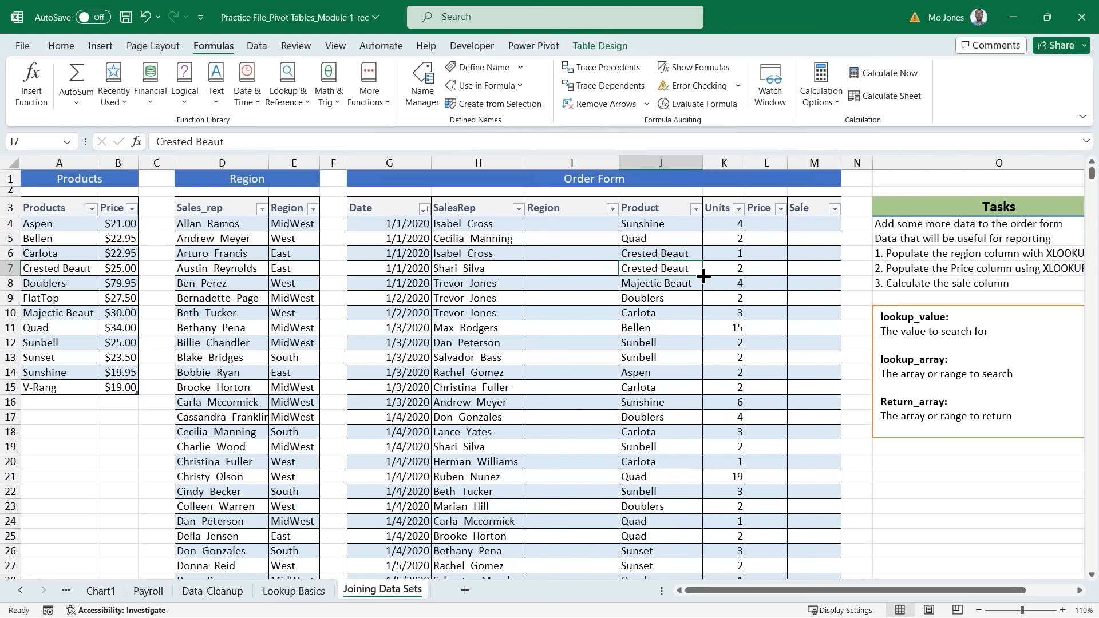
key("ctrl+End")
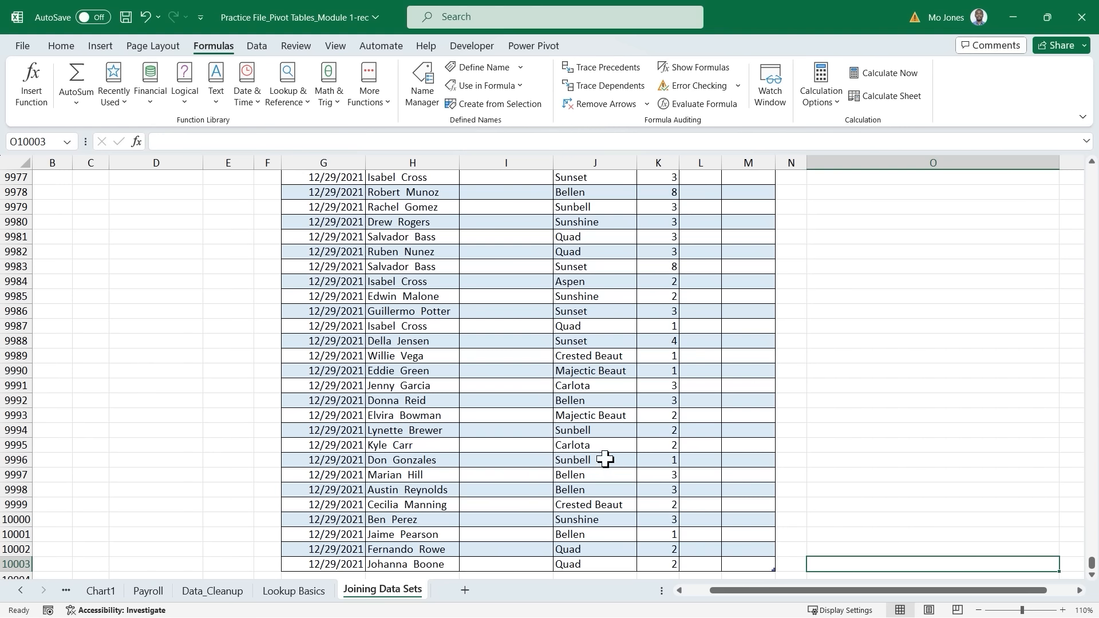
left_click(524, 404)
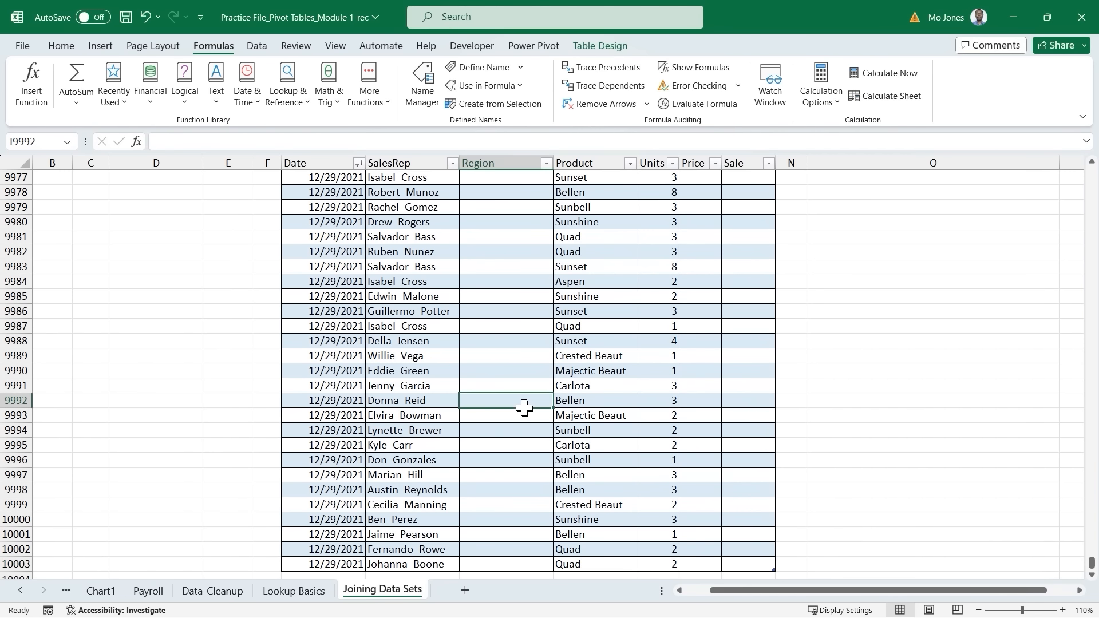
key("ctrl+Home")
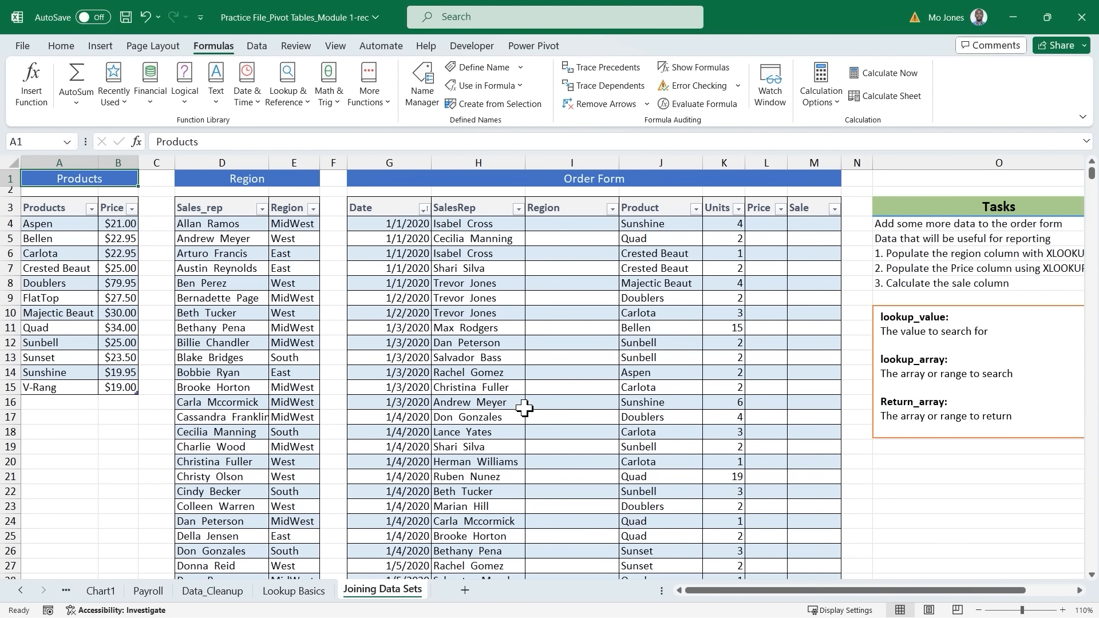
Step: Review the XLOOKUP argument notes and match them to the Order Form's SalesRep column and the Region table's columns
left_click(567, 223)
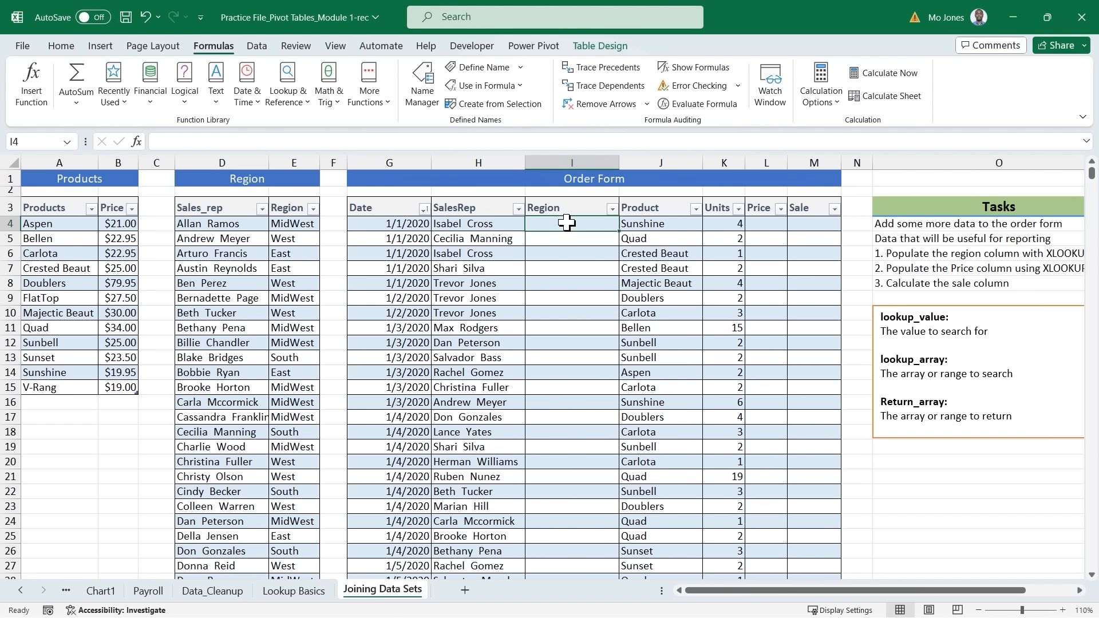
left_click(933, 323)
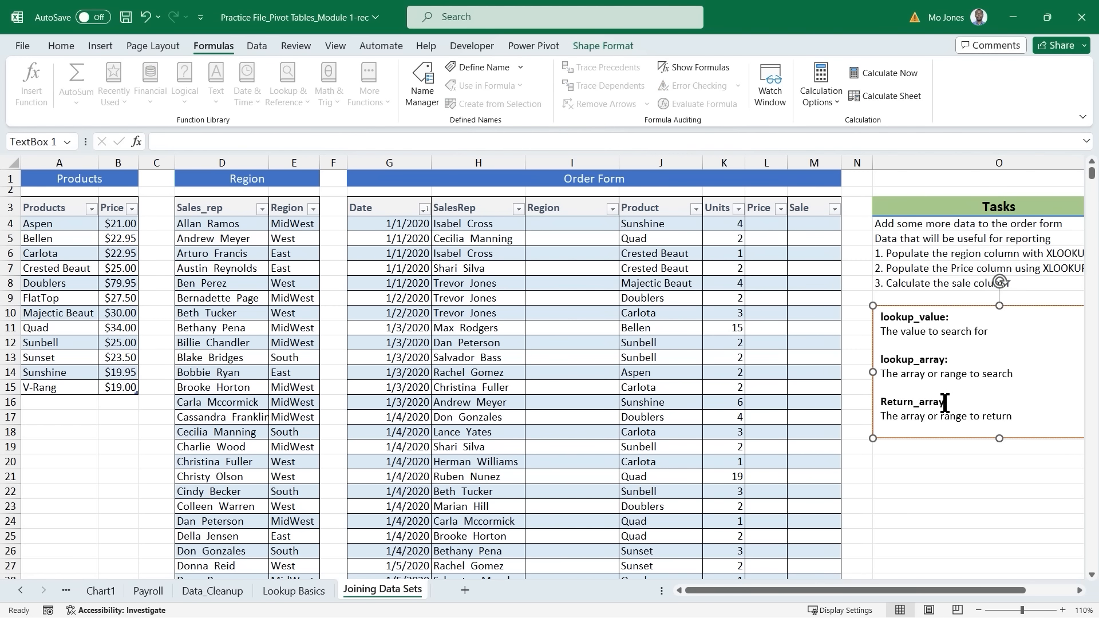
left_click(549, 225)
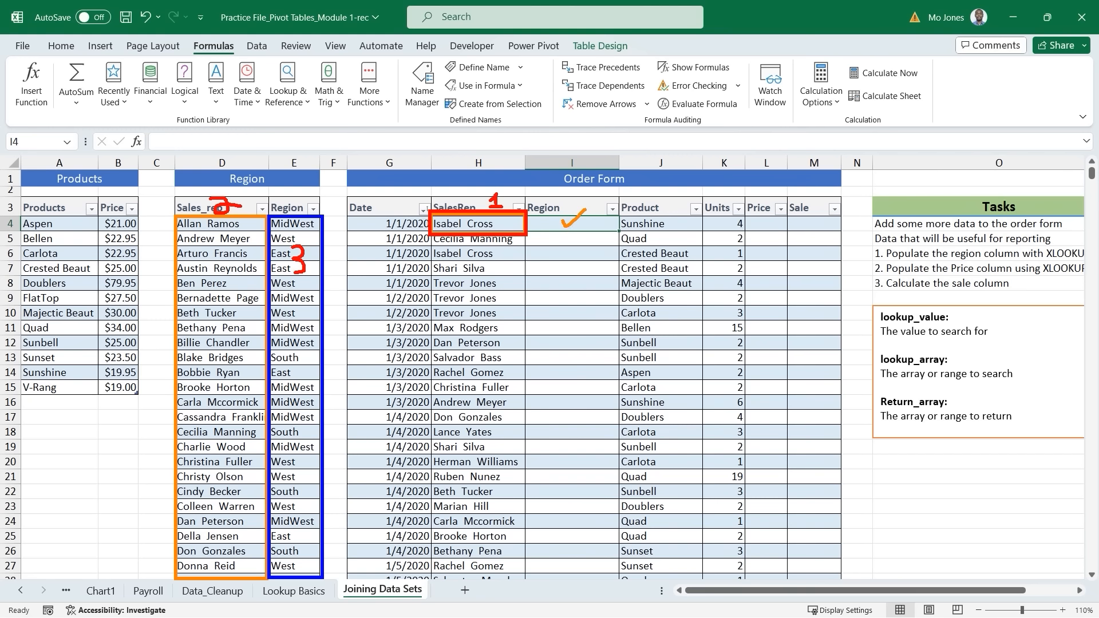
left_click(503, 253)
left_click(280, 239)
left_click(109, 237)
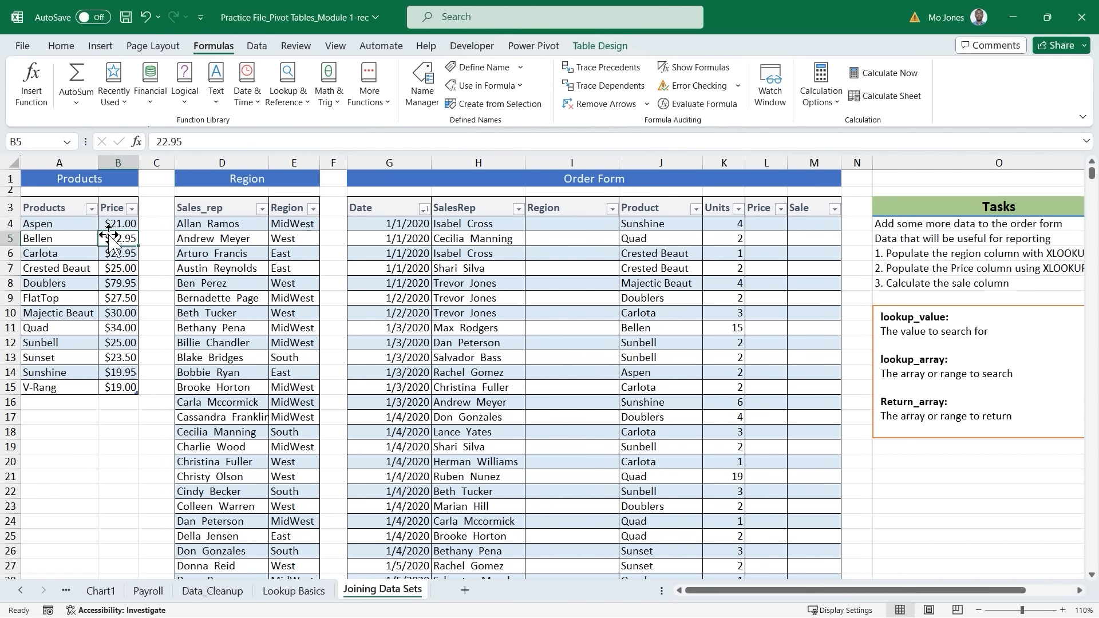
left_click(245, 252)
left_click(570, 245)
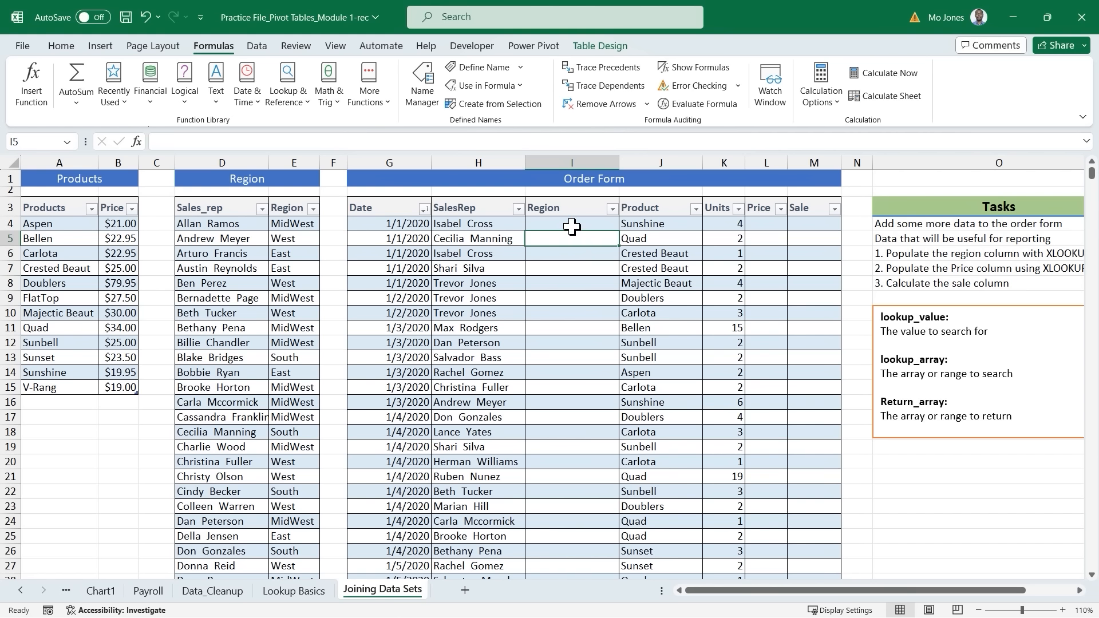
Step: Start an XLOOKUP in the Order Form's first Region cell I4 with the same row's SalesRep as lookup value
left_click(572, 227)
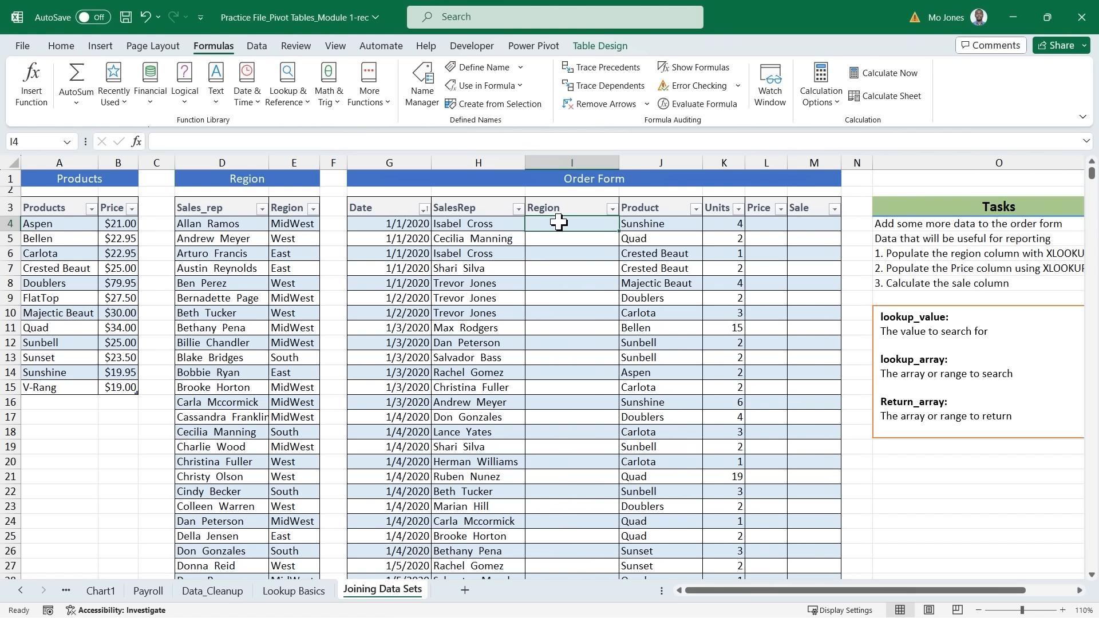
left_click(37, 80)
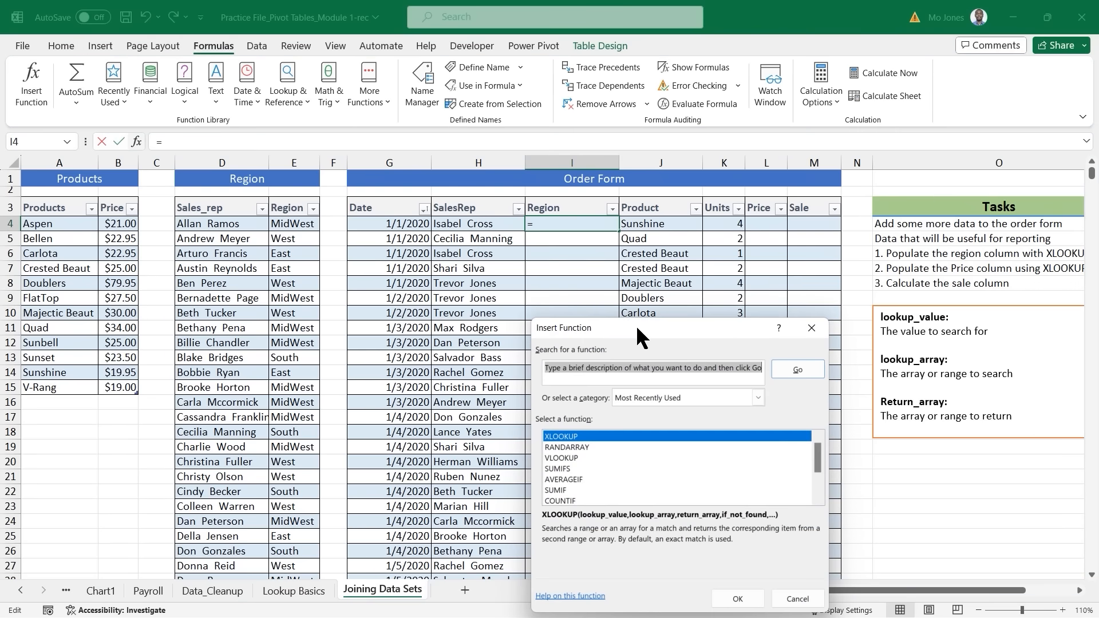
left_click(741, 595)
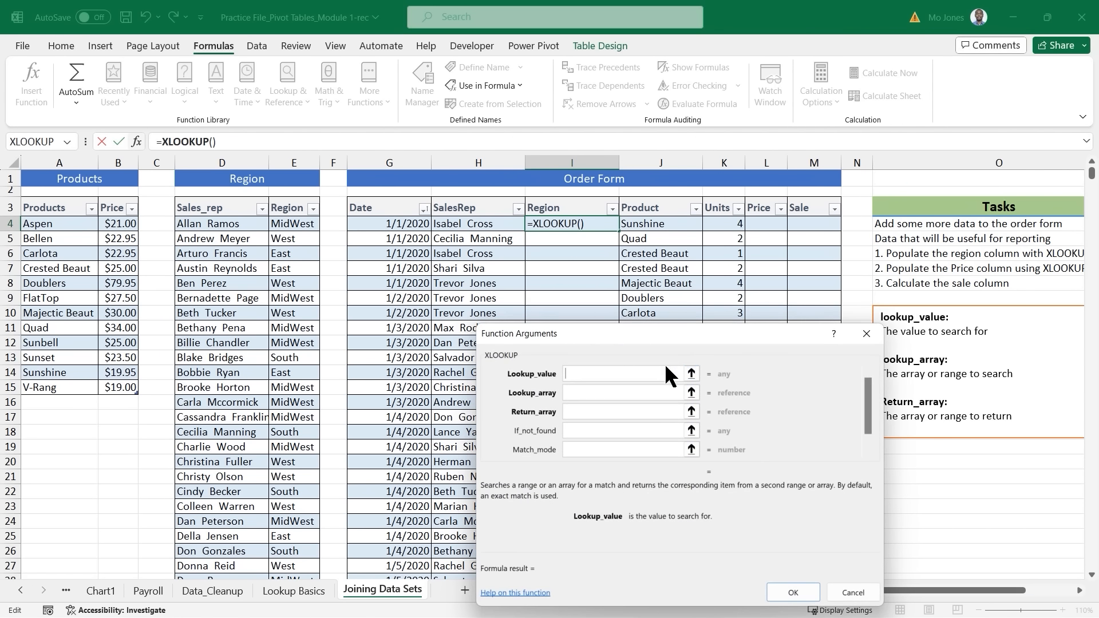
left_click_drag(639, 332, 615, 279)
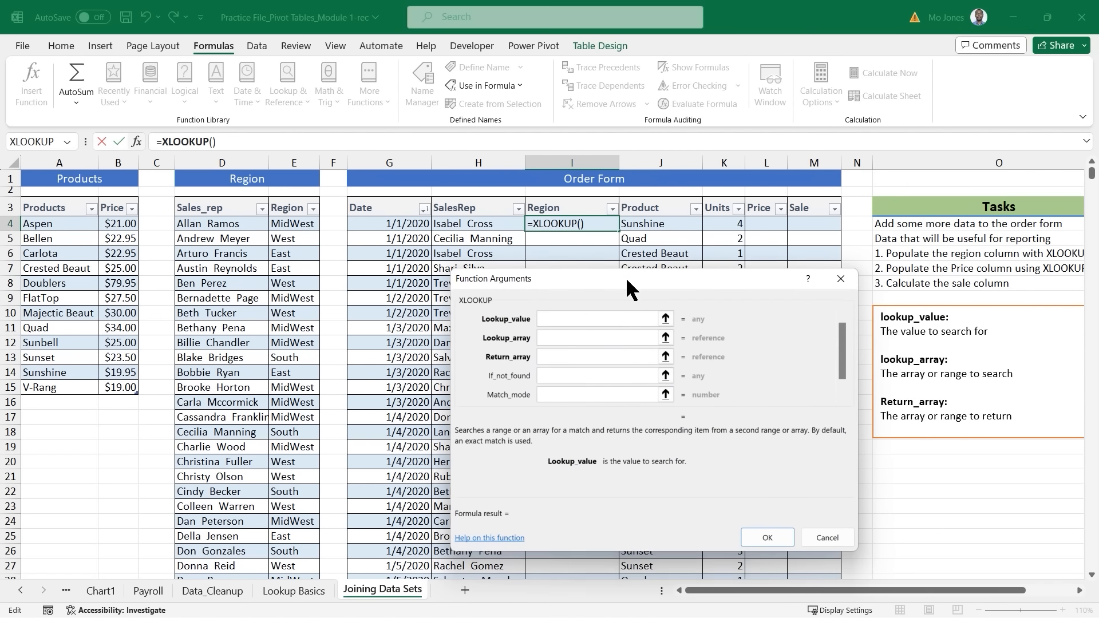
left_click(468, 223)
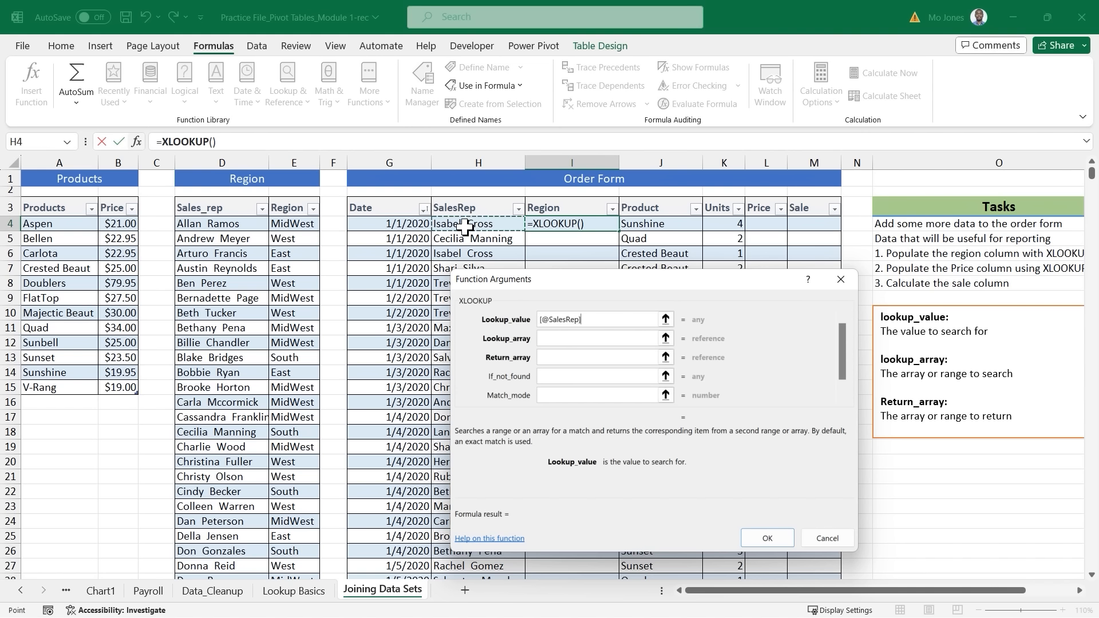
Step: Set the lookup array to the Region table's Sales_rep column and the return array to its Region column
left_click(572, 339)
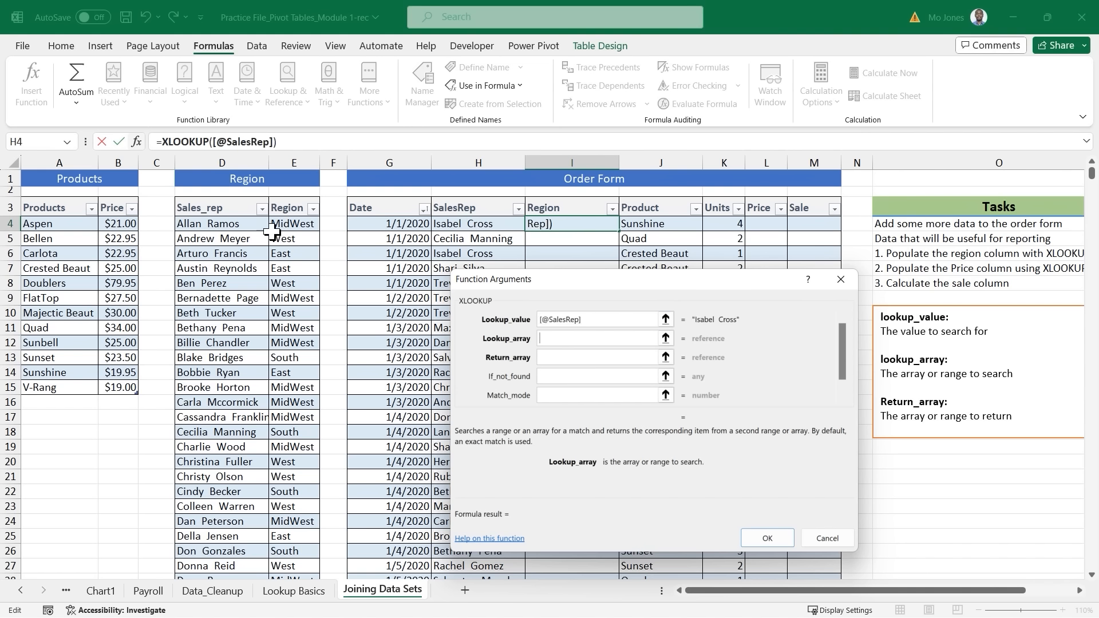
left_click_drag(228, 228, 223, 556)
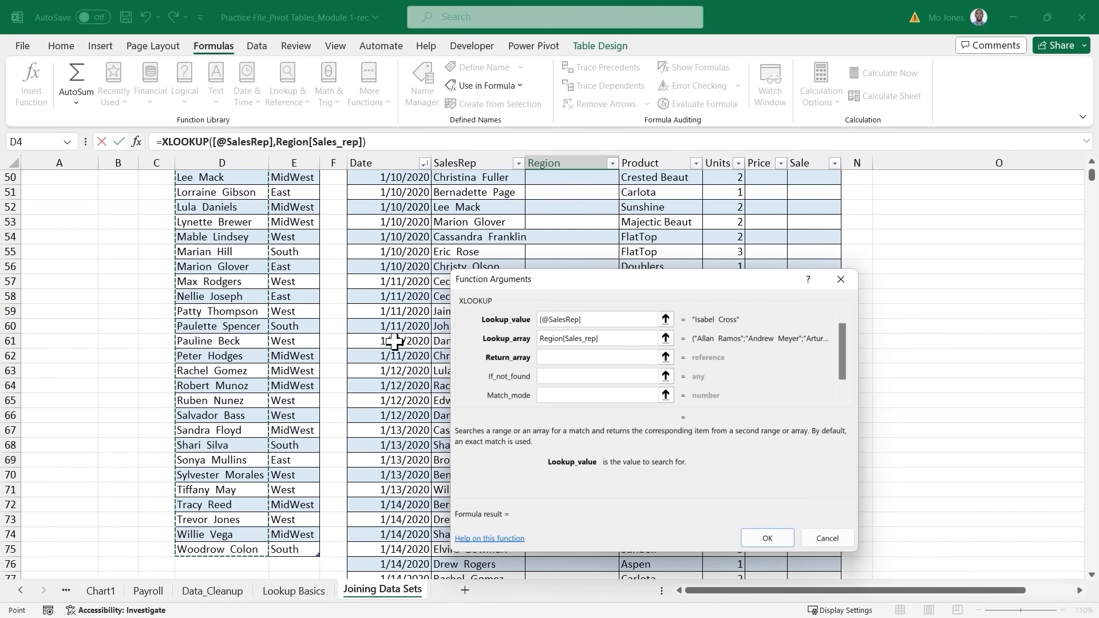
scroll(392, 338, "up", 9)
scroll(393, 338, "up", 7)
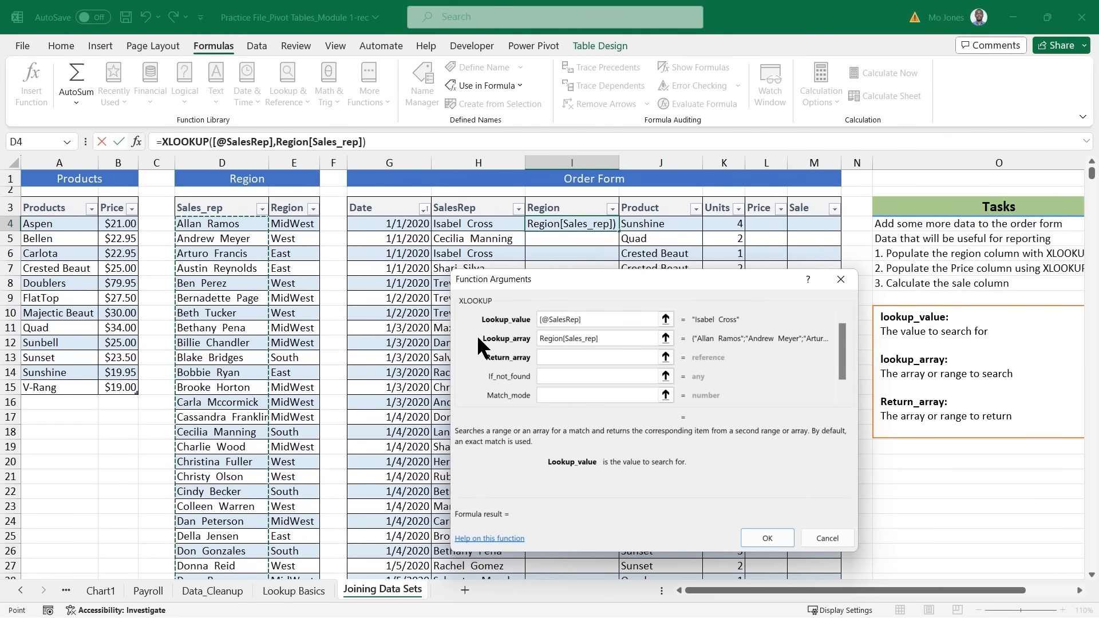
left_click(559, 358)
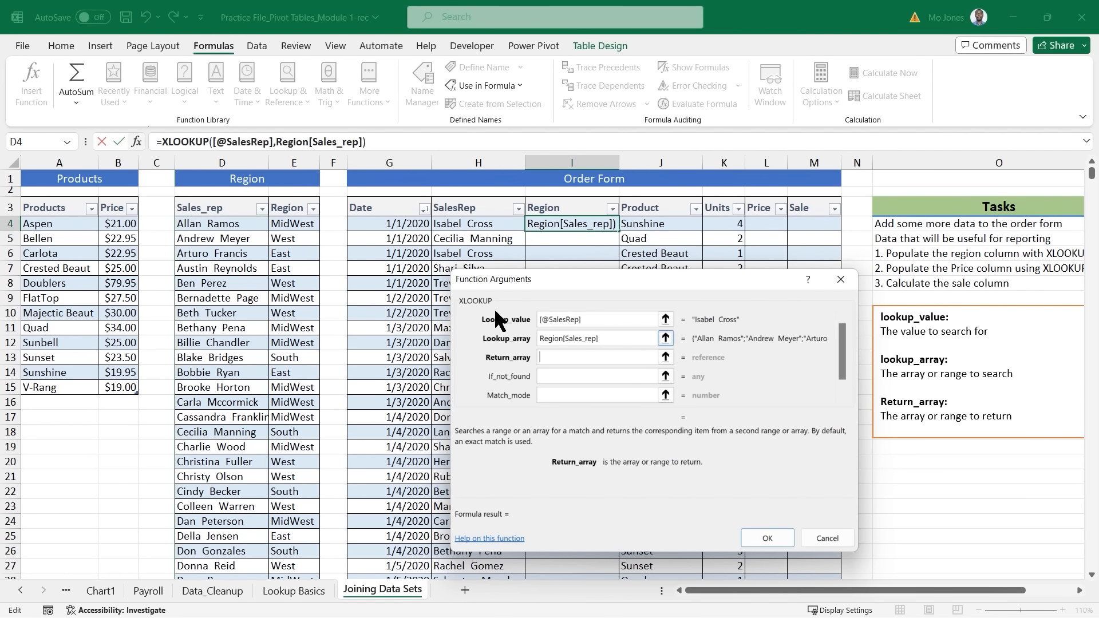
left_click_drag(301, 225, 289, 549)
scroll(383, 364, "up", 16)
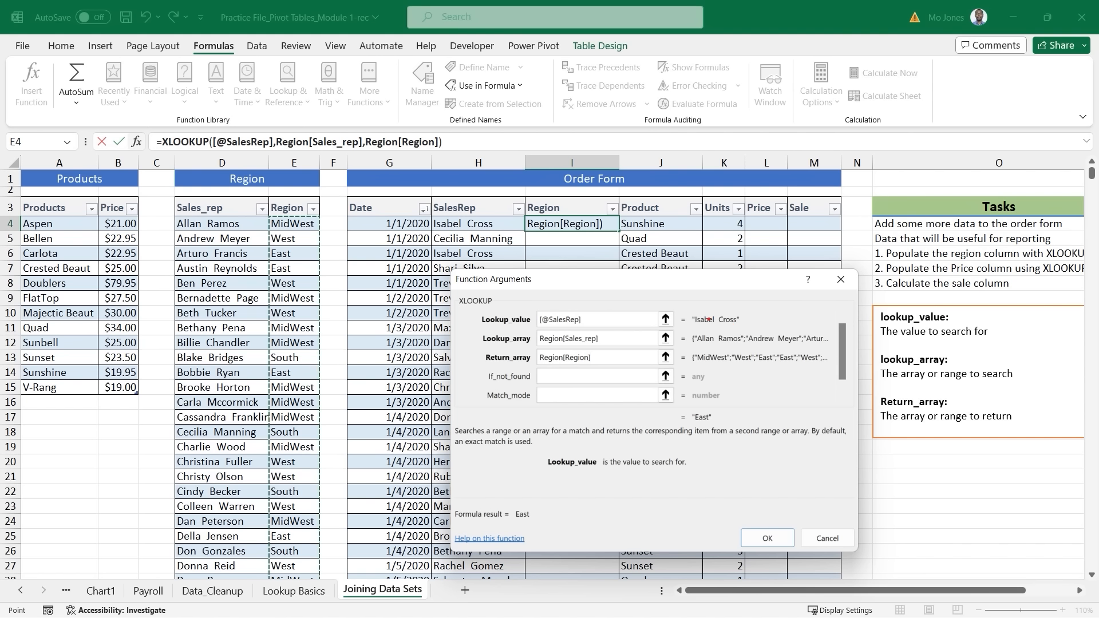
Step: Confirm the Region XLOOKUP so it fills the Order Form's Region column, and check the returned regions
left_click_drag(693, 325, 744, 324)
left_click_drag(519, 522, 536, 519)
left_click_drag(602, 245, 594, 555)
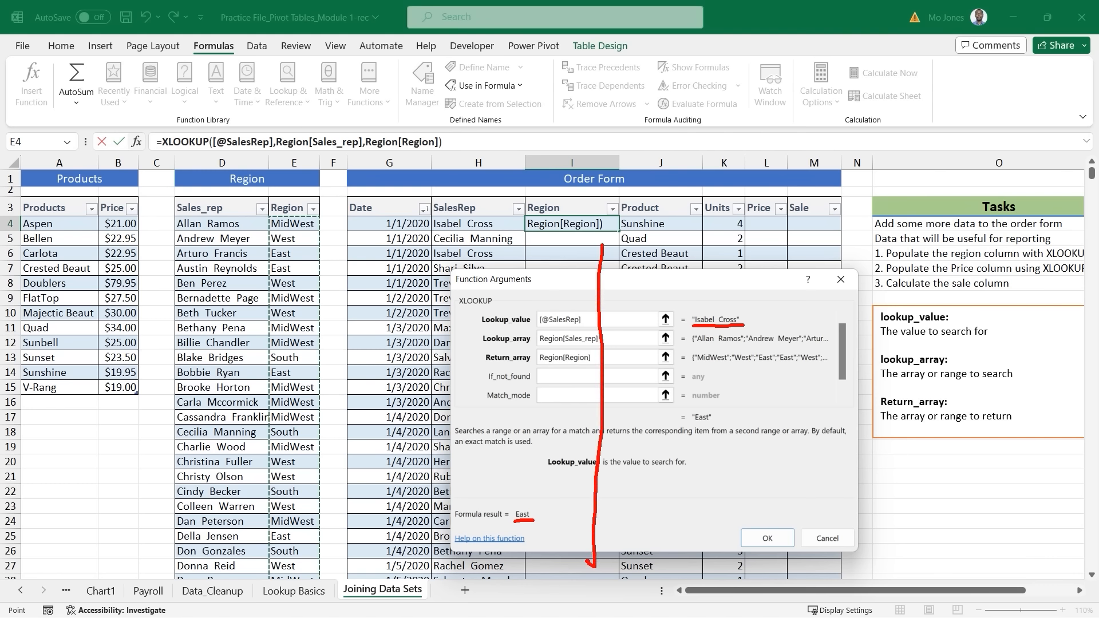
key("Escape")
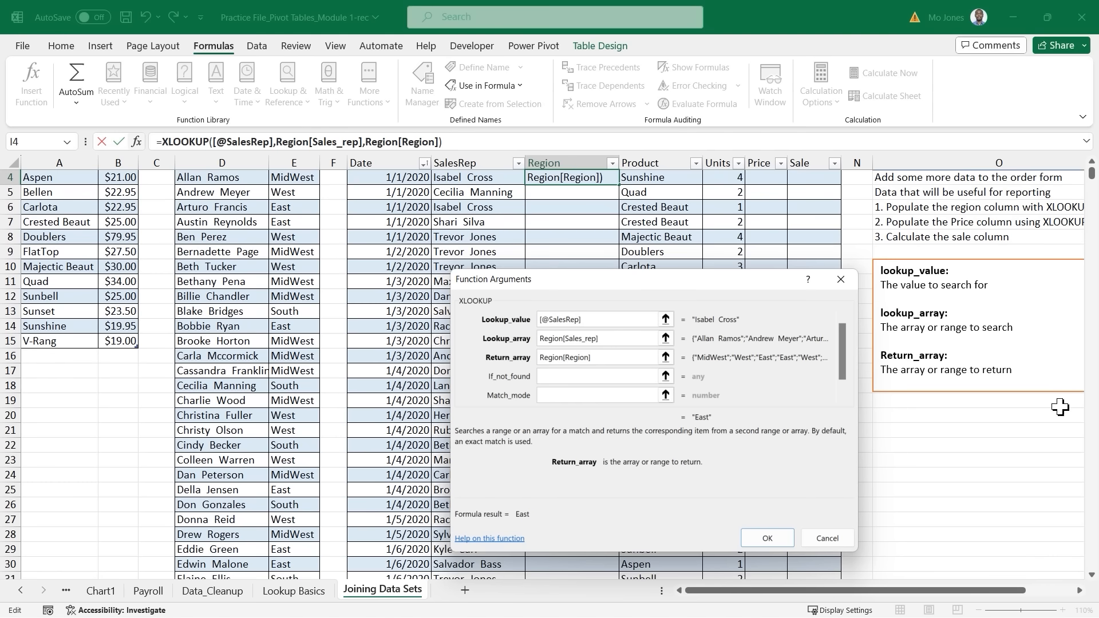
left_click(775, 534)
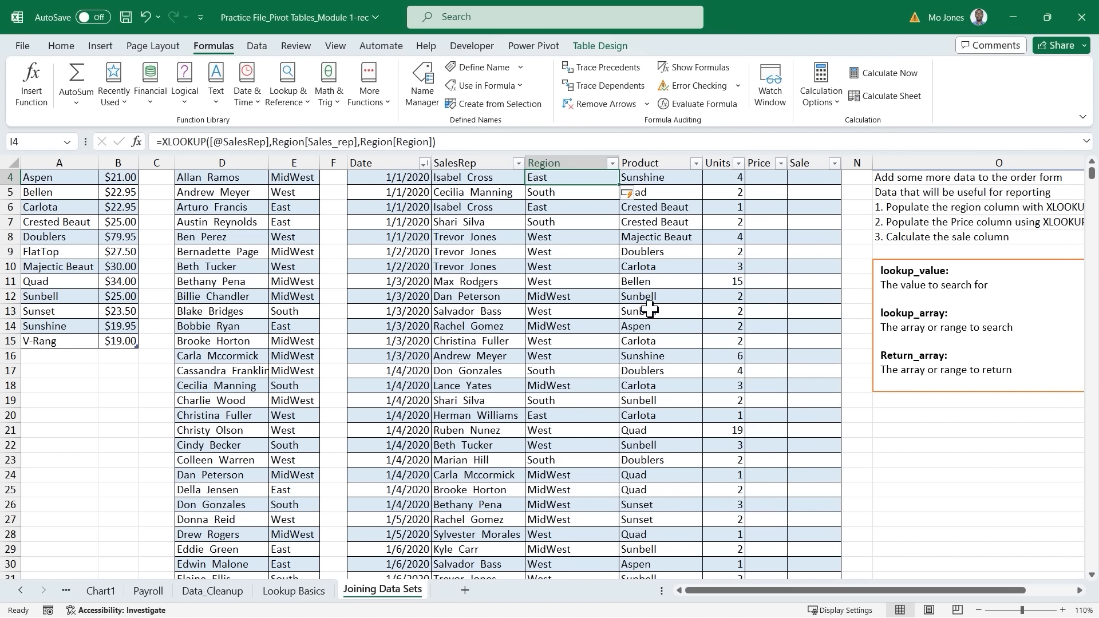
scroll(581, 279, "up", 1)
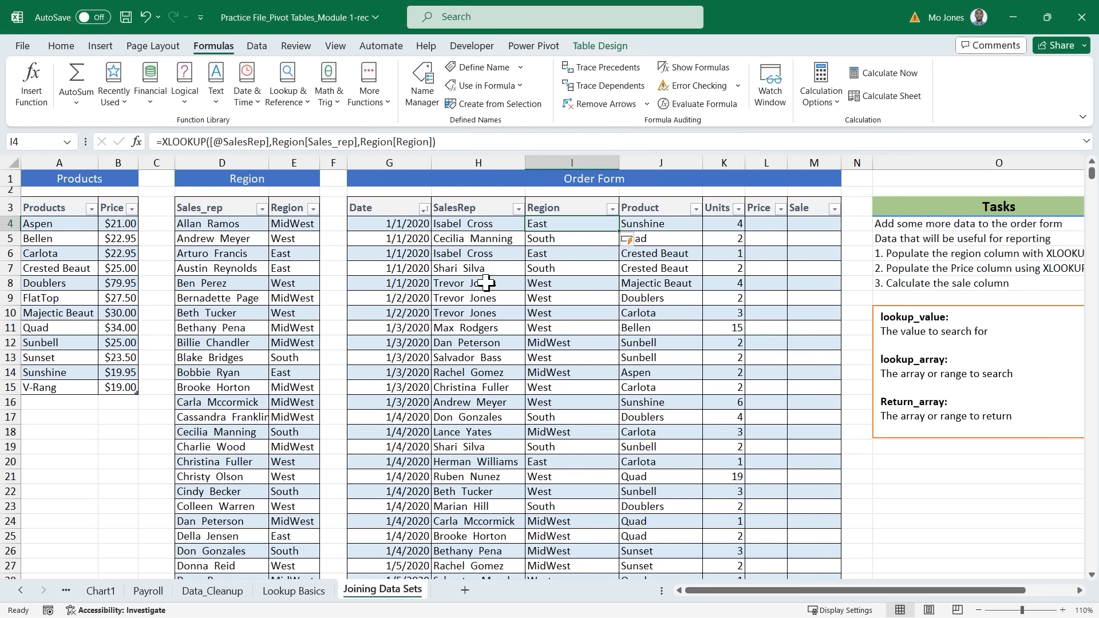
left_click(492, 239)
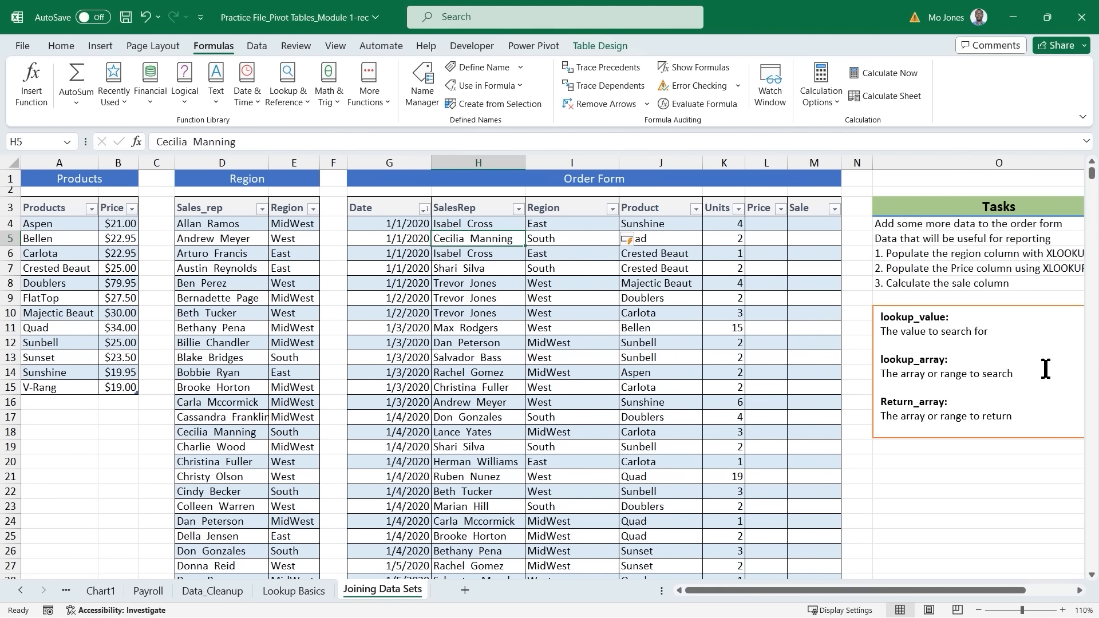
Step: Start an XLOOKUP in the Order Form's first Price cell L4 with the same row's Product as lookup value
left_click(760, 224)
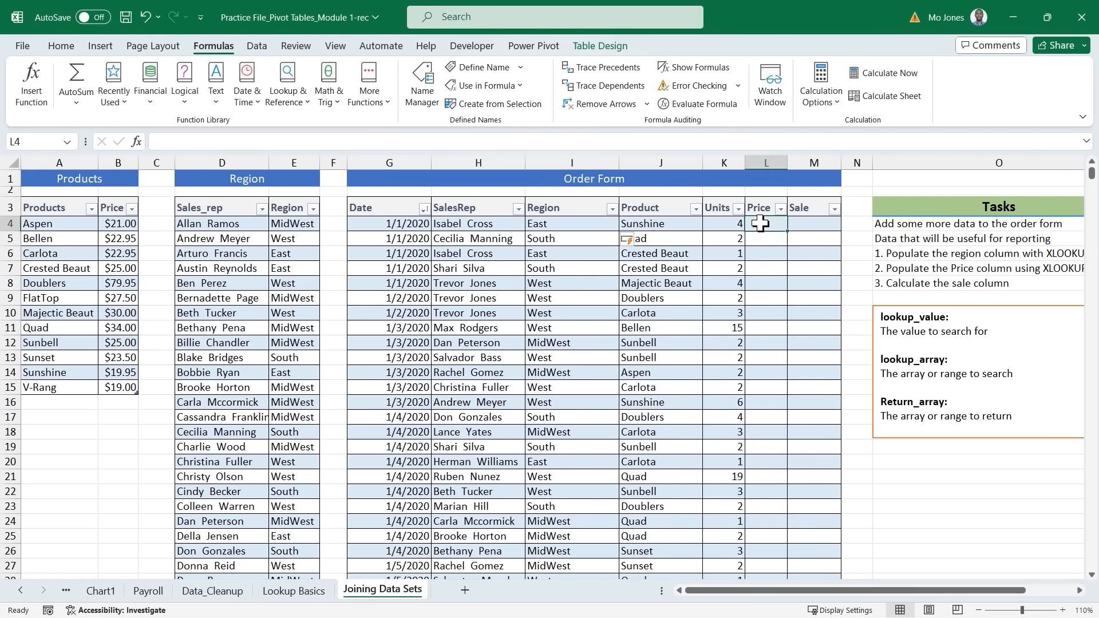
left_click(29, 86)
left_click(719, 540)
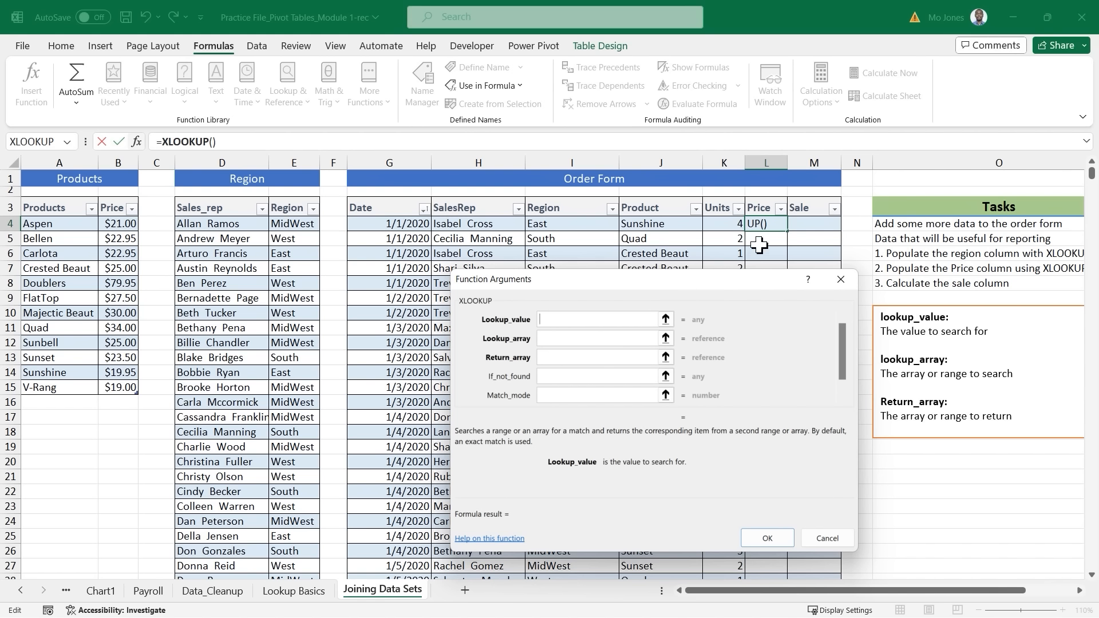
left_click(651, 224)
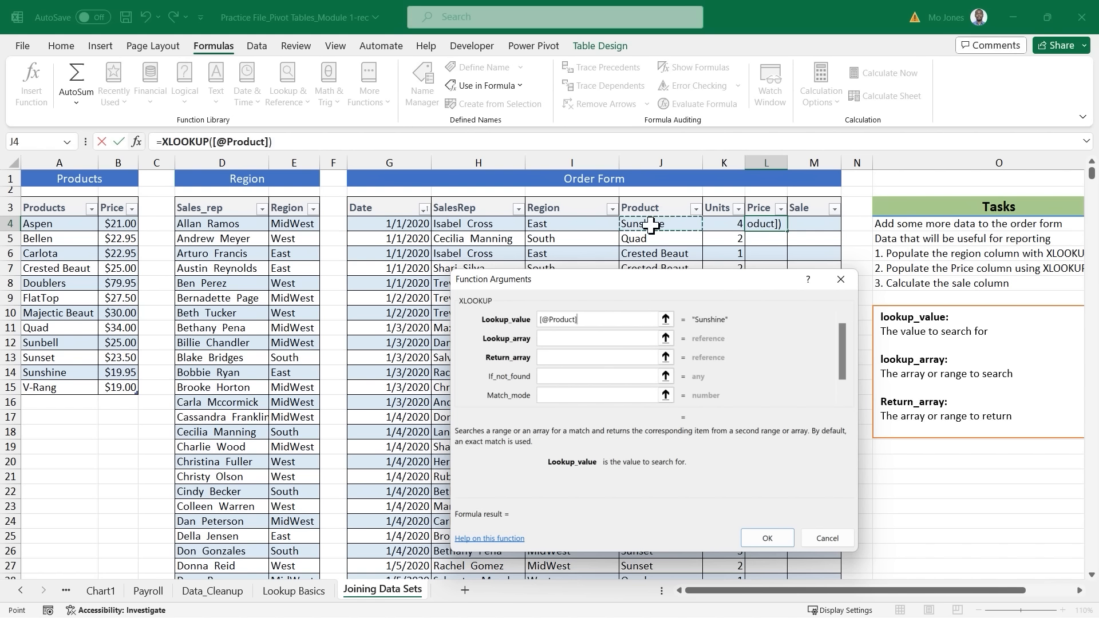
Step: Set the lookup array to Products[Products] and the return array to Products[Price], and apply the XLOOKUP to the Price column
left_click(577, 341)
left_click_drag(76, 225, 56, 385)
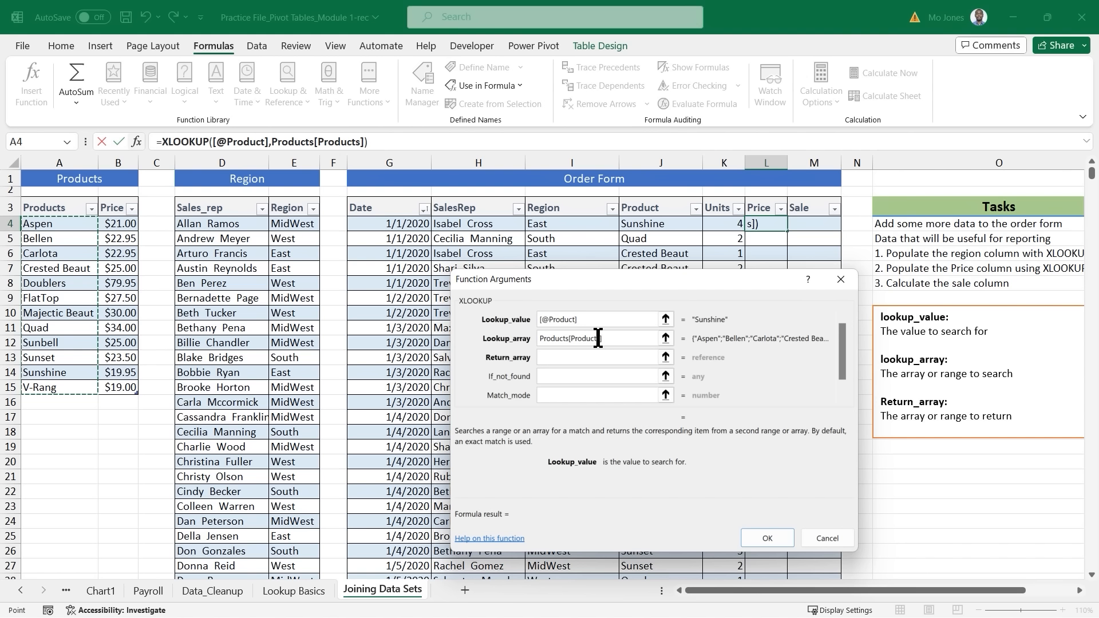
left_click(558, 356)
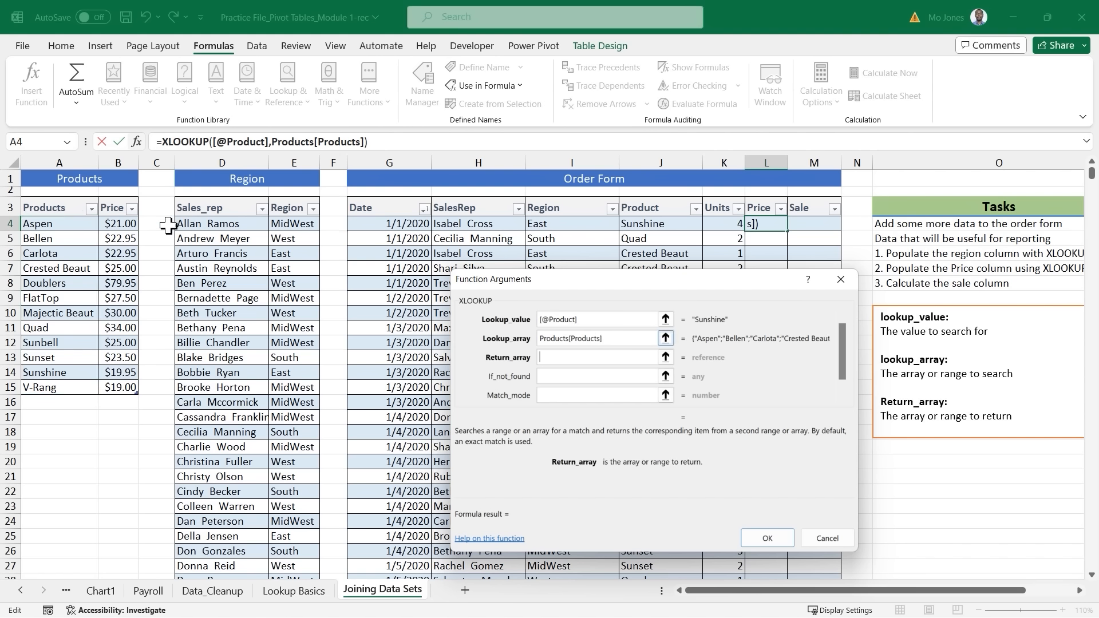
left_click_drag(121, 223, 120, 385)
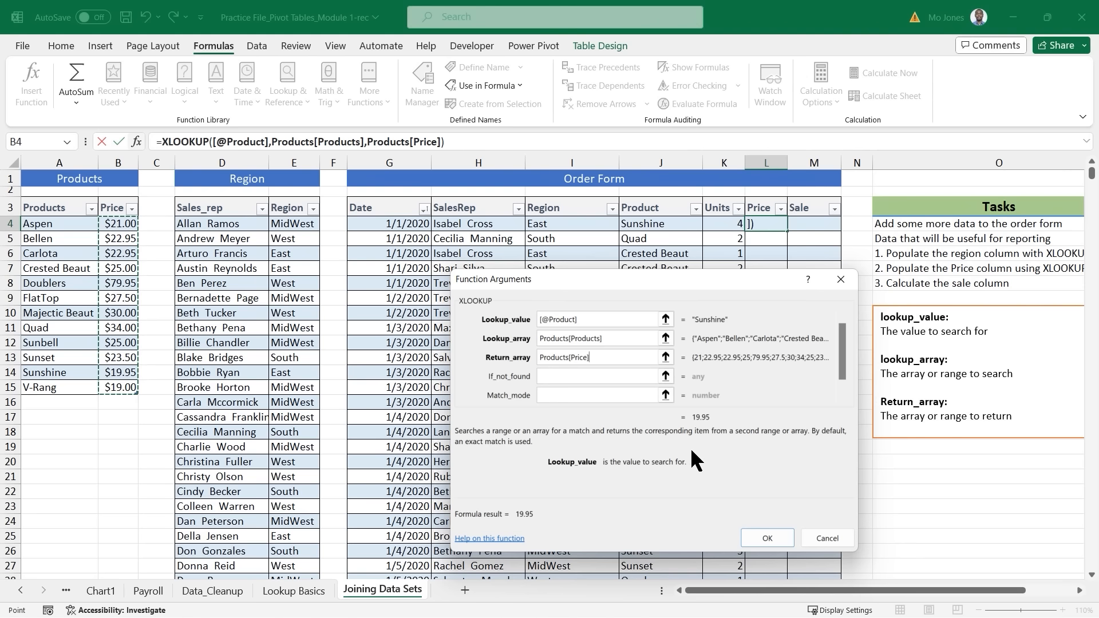
left_click(771, 532)
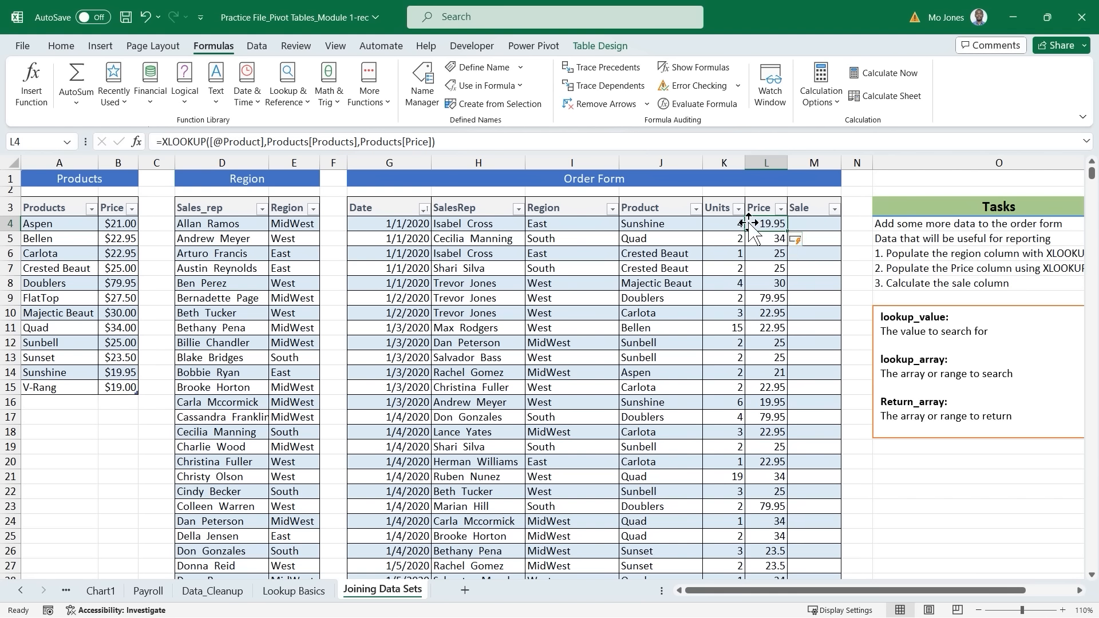
left_click(579, 224)
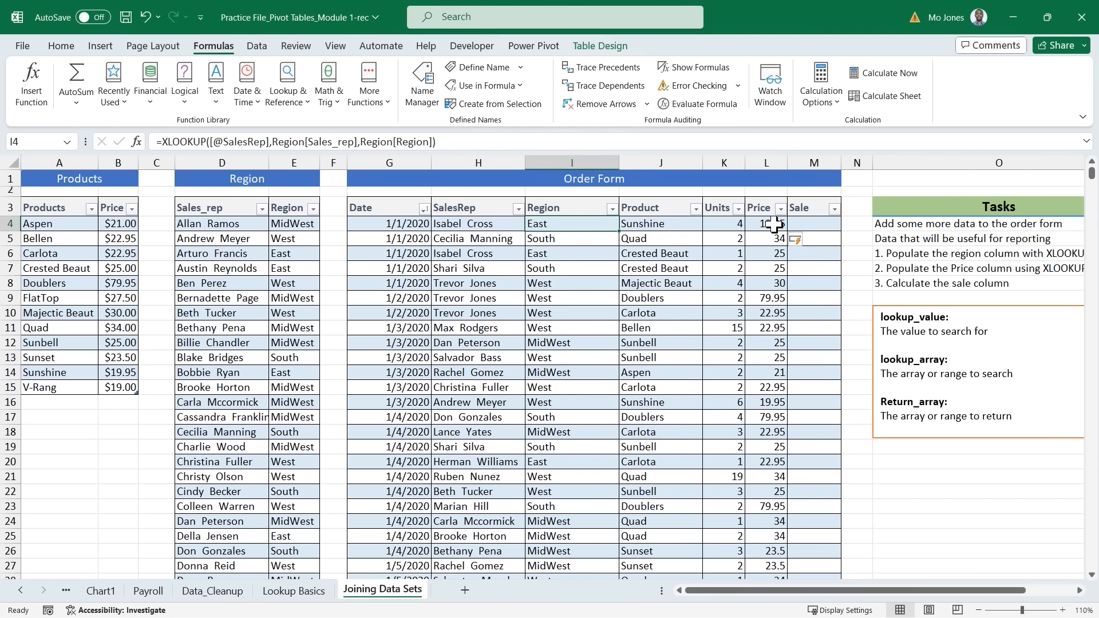
left_click(773, 225)
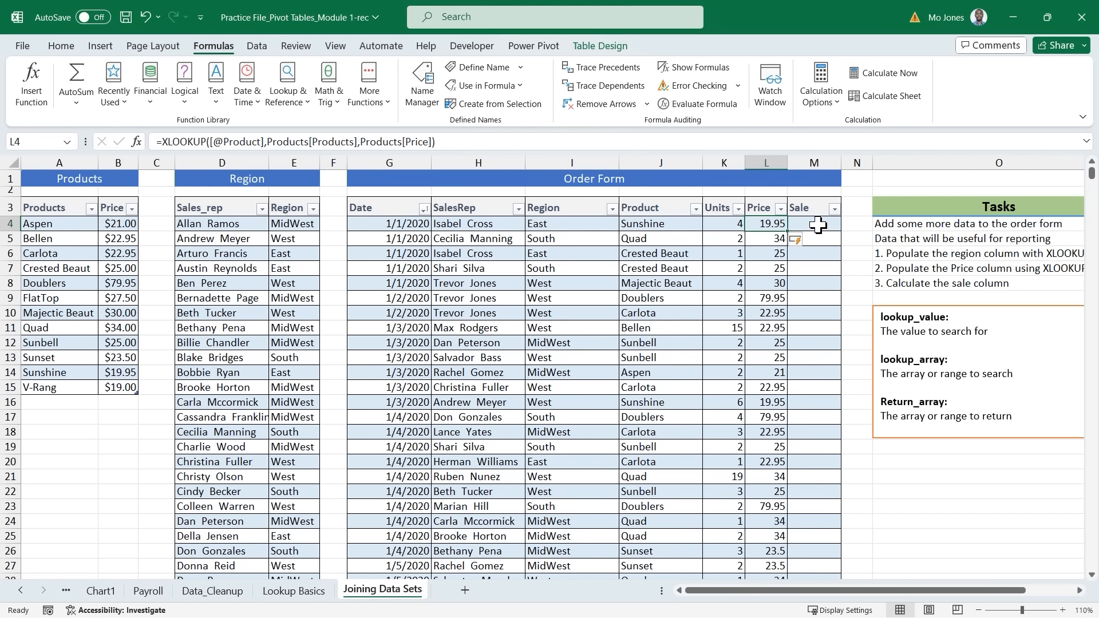
Step: Write the sale calculation =K4*M4 as a text note in cell O20 below the argument notes
left_click(817, 224)
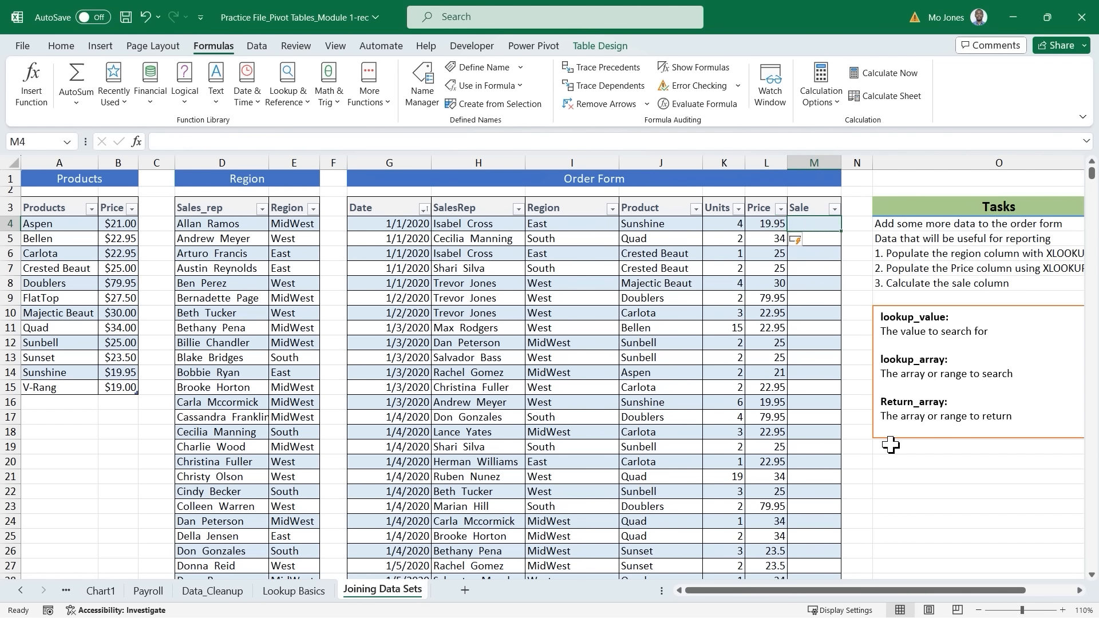
left_click(902, 463)
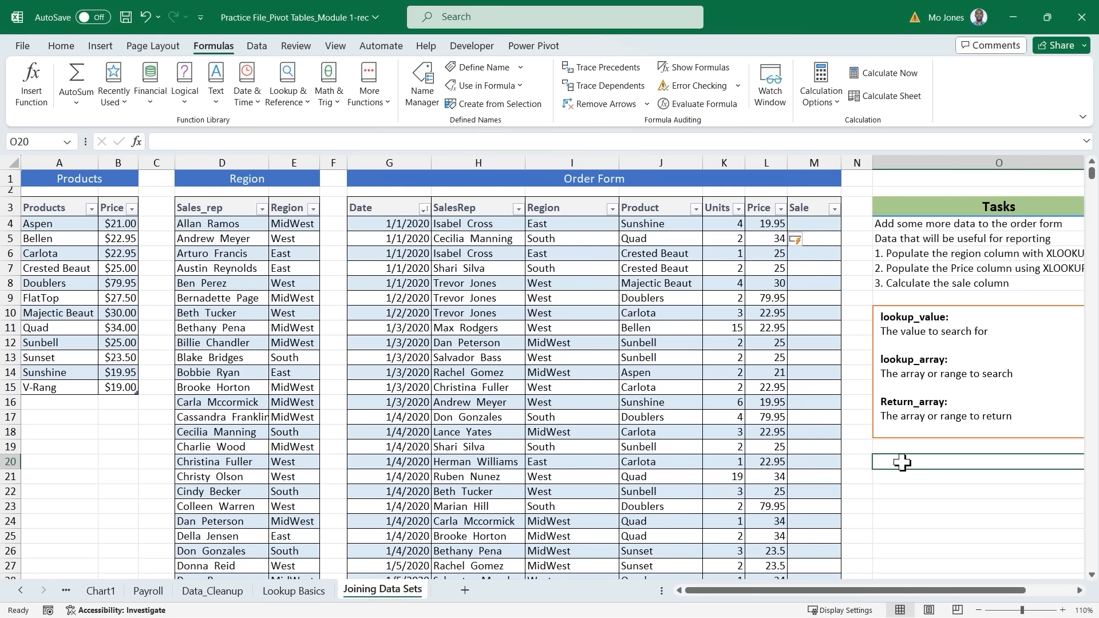
type("'=K4*")
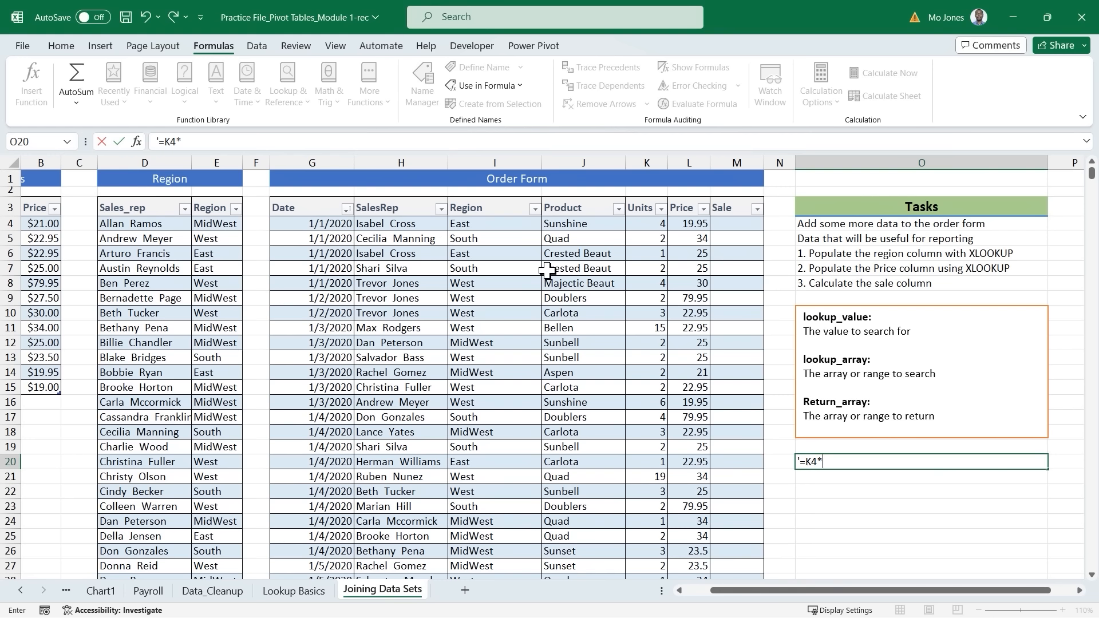
type("M4")
key("Return")
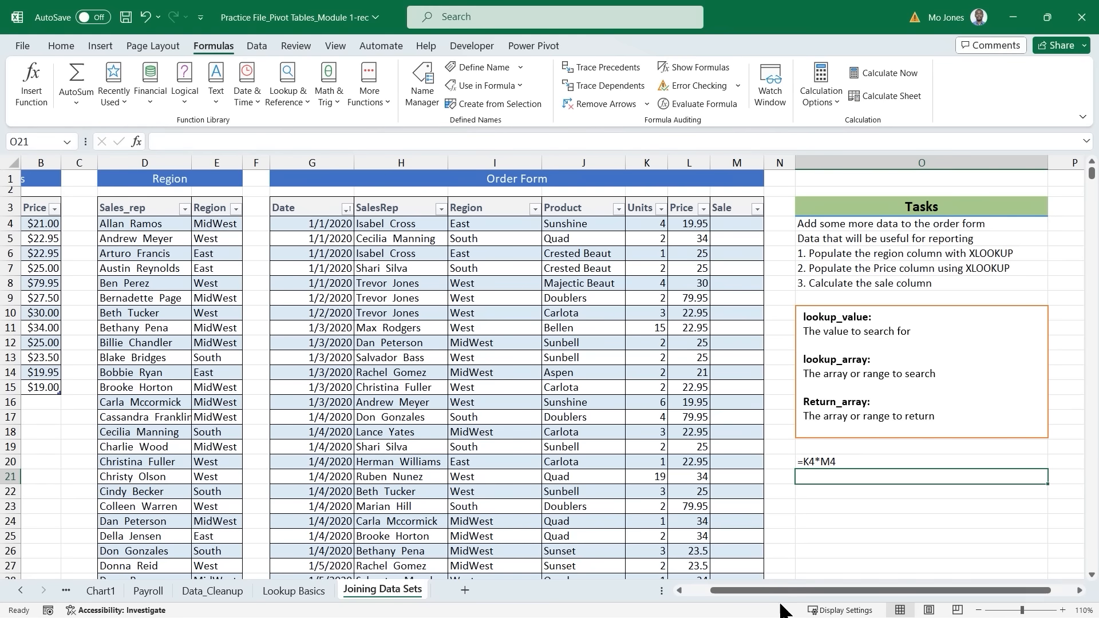
Step: Compare the note in O20 with the Units and Price cells, and correct it to =K4*L4
left_click(693, 590)
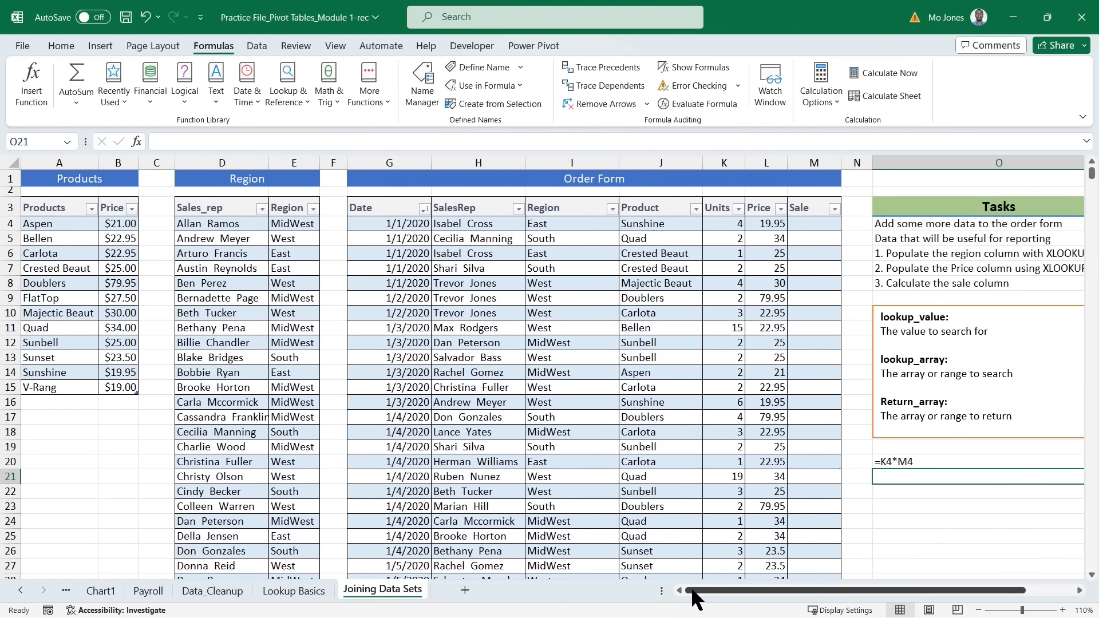
left_click(916, 460)
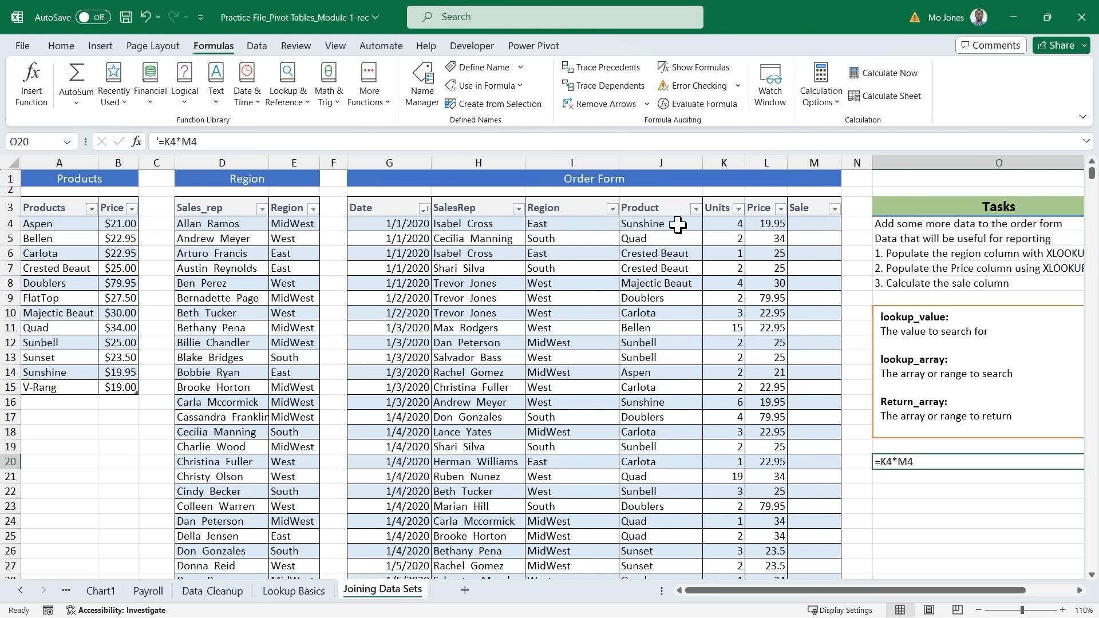
left_click(728, 223)
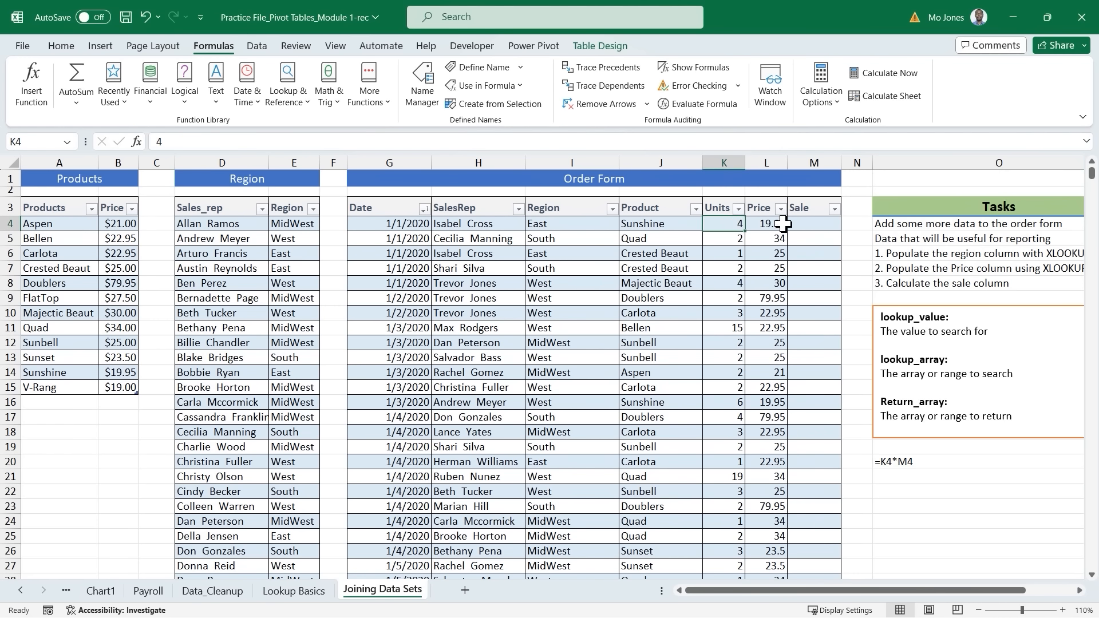
left_click(767, 223)
left_click(899, 460)
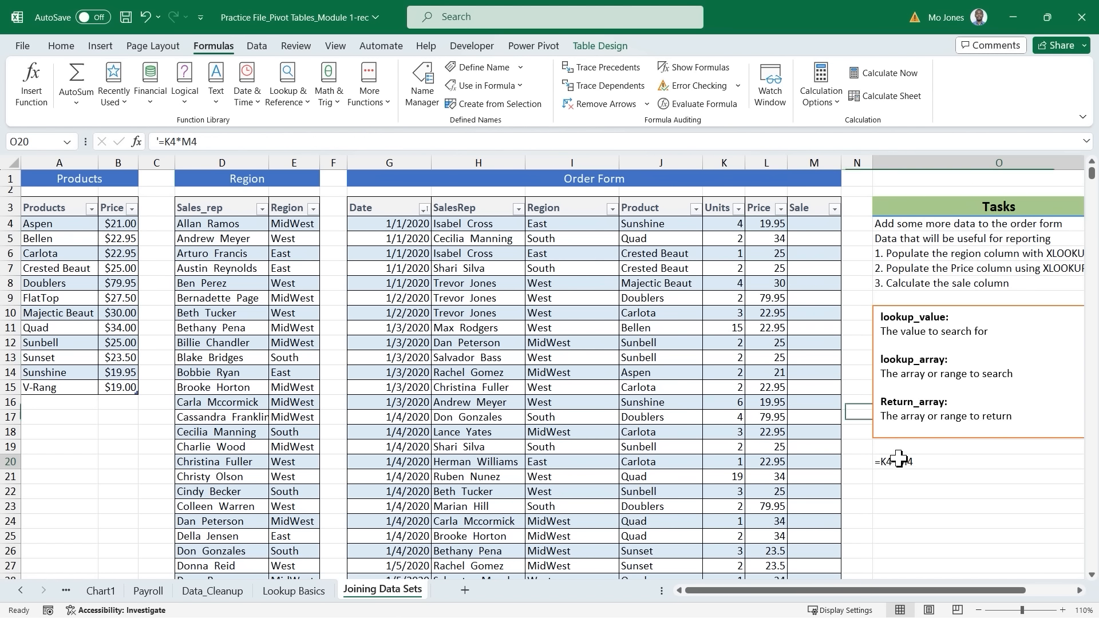
left_click(193, 141)
key("BackSpace")
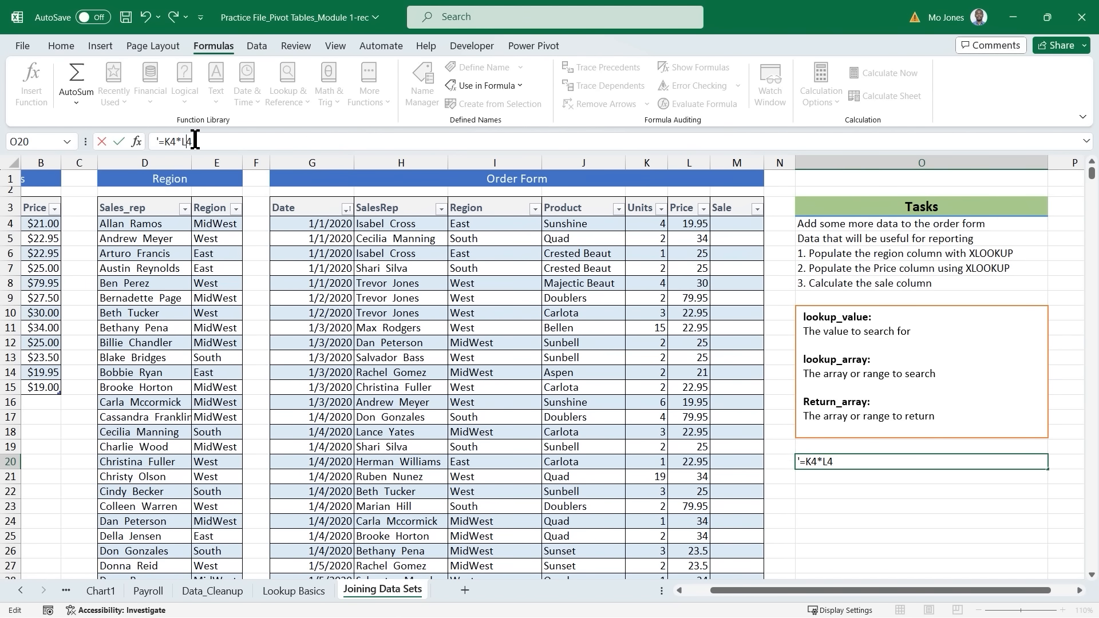
key("Return")
left_click(679, 590)
left_click(813, 225)
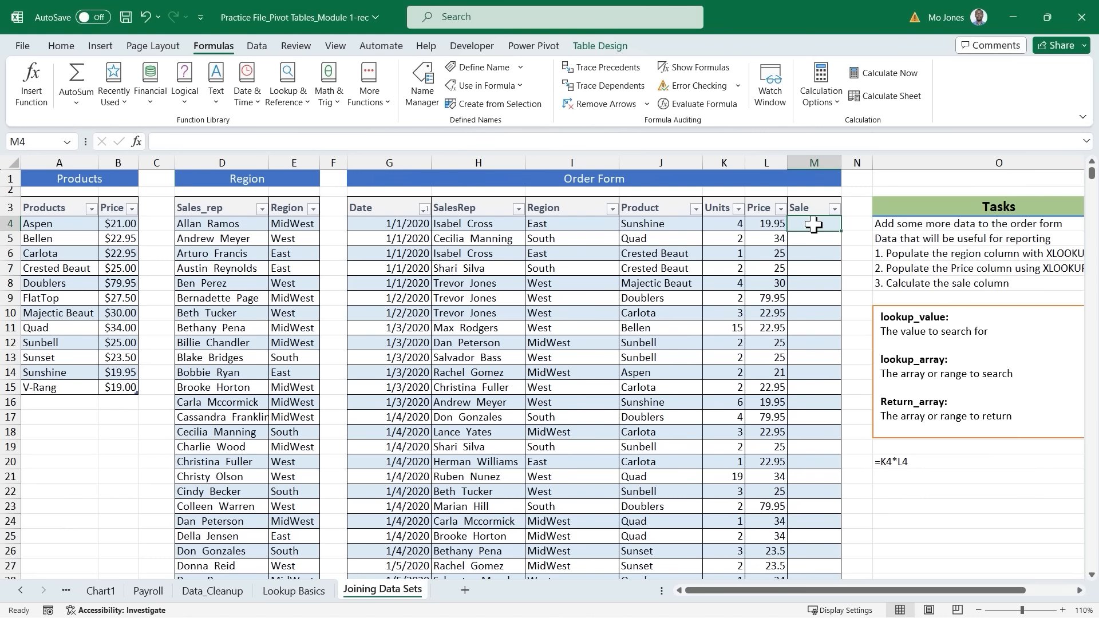
type("=")
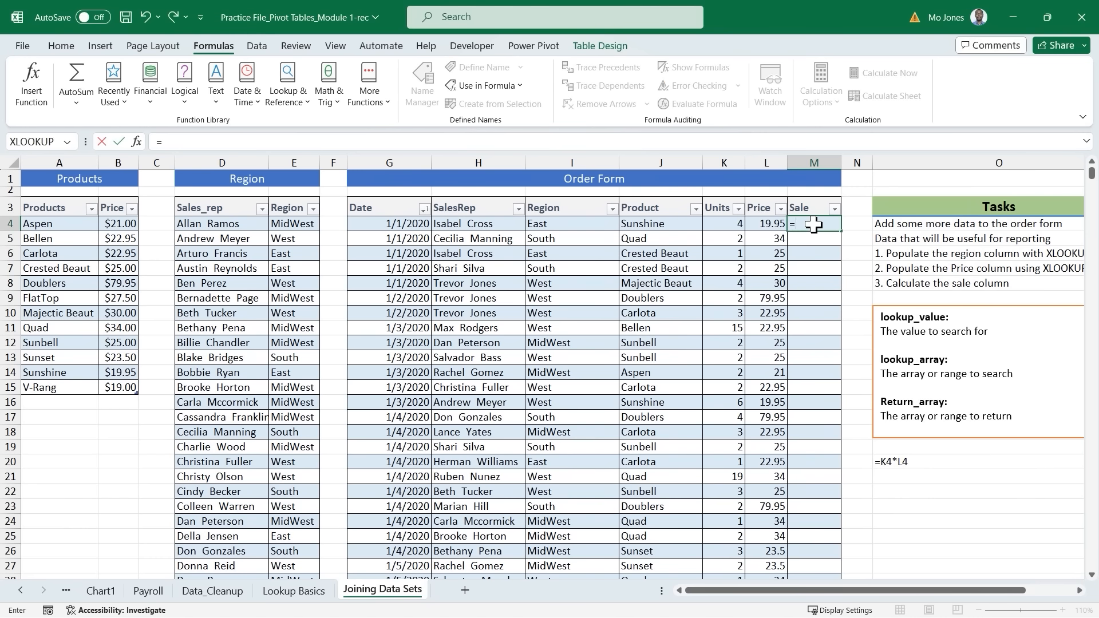
left_click(726, 222)
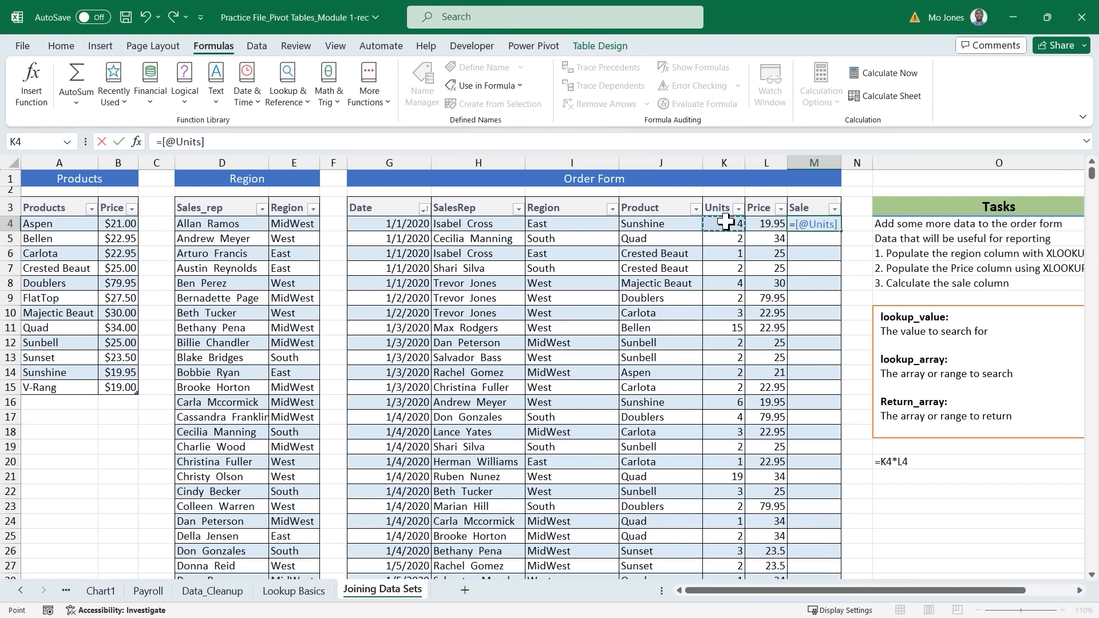
type("*")
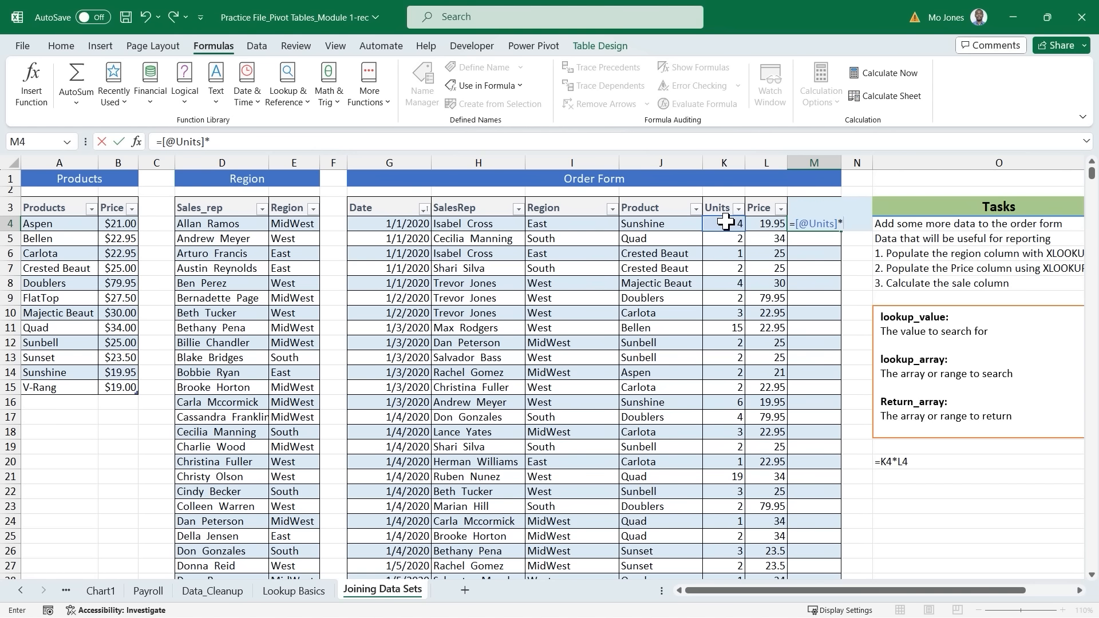
left_click(771, 223)
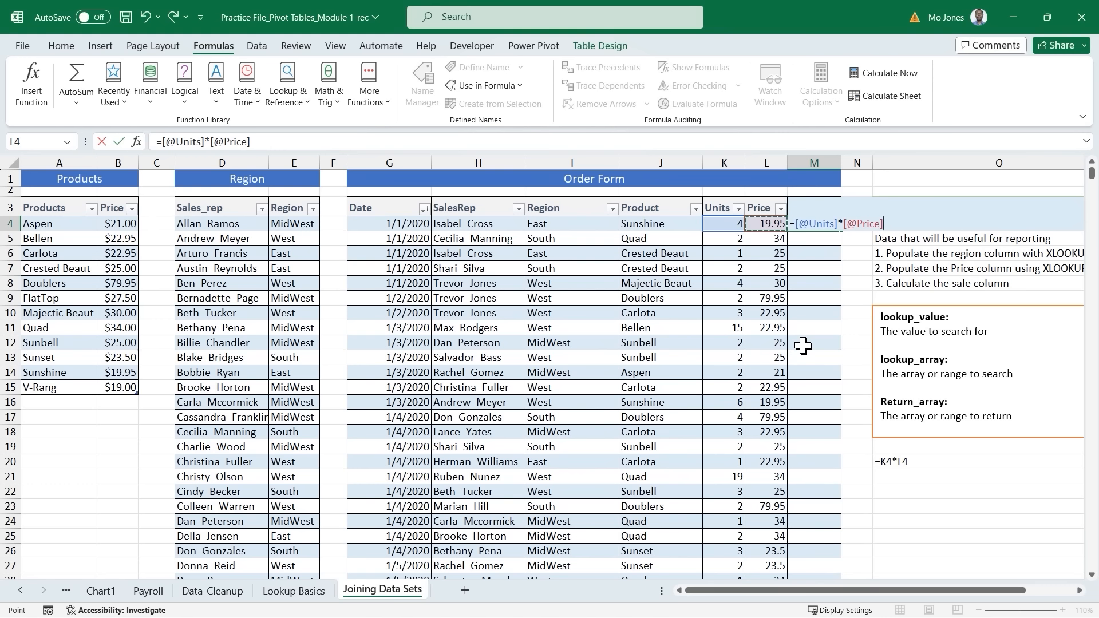
key("Return")
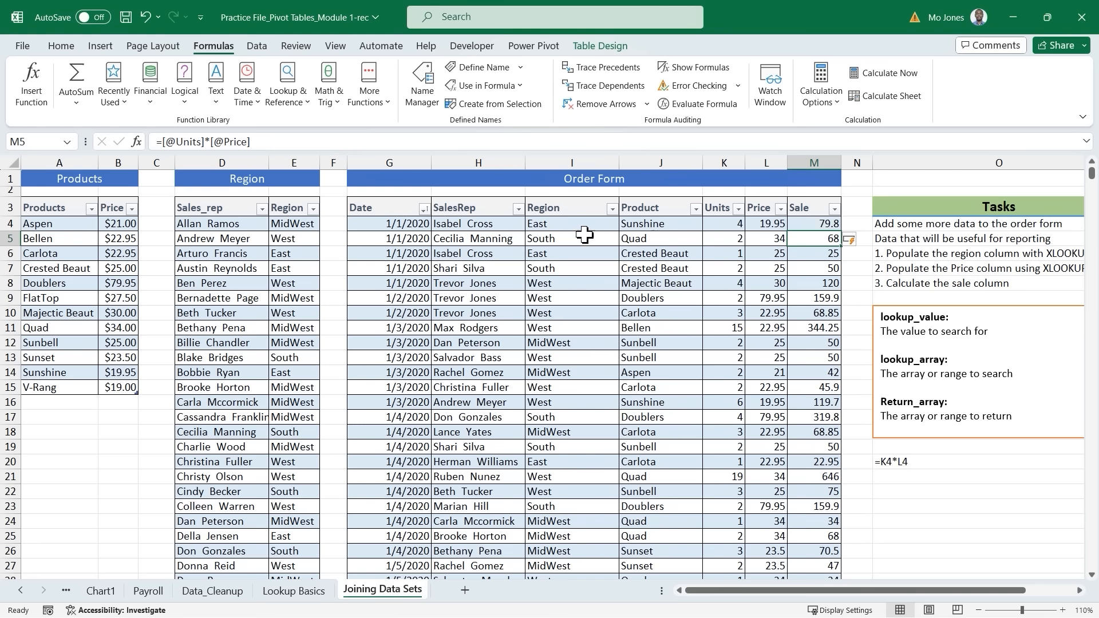
Step: Insert the recommended PivotTable Sum of Sale by Region from the Order Form table
left_click_drag(400, 211, 807, 423)
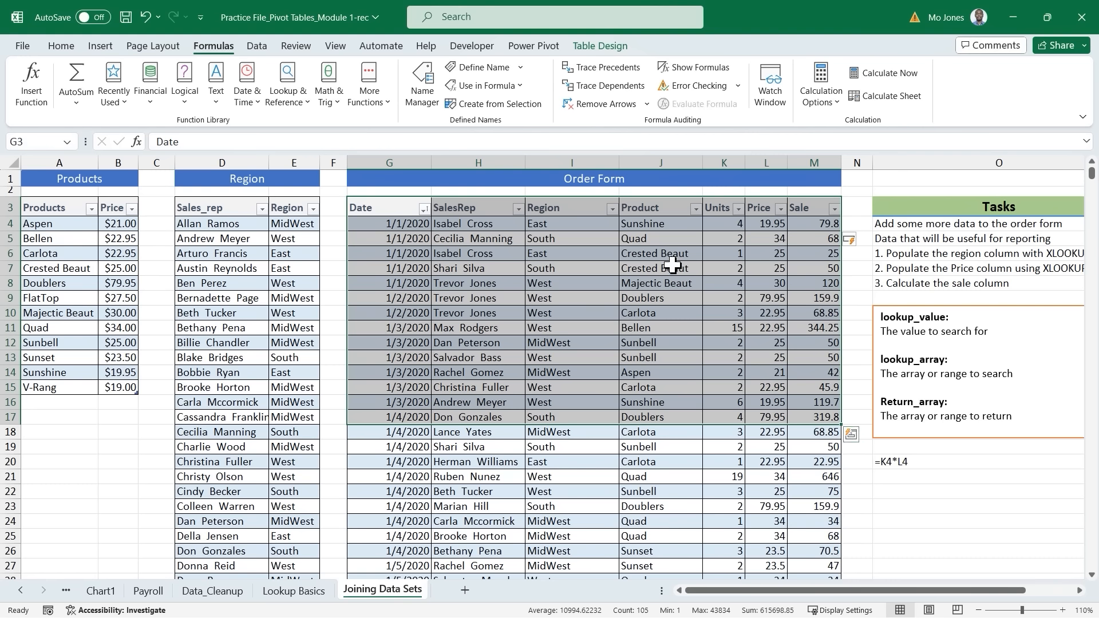
left_click(583, 238)
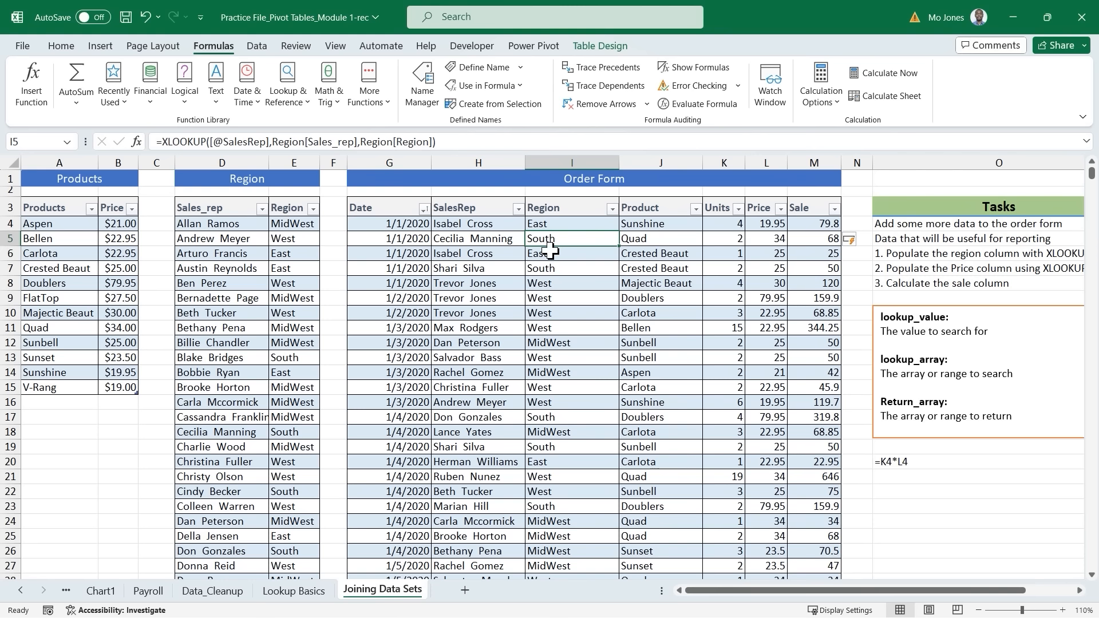
left_click(99, 47)
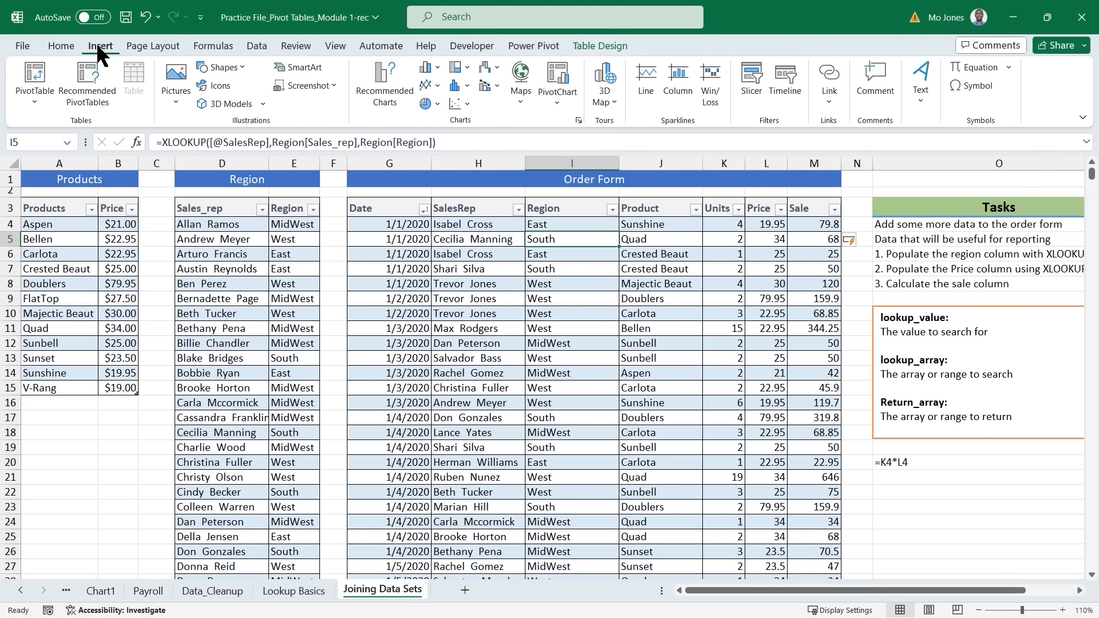
left_click(87, 77)
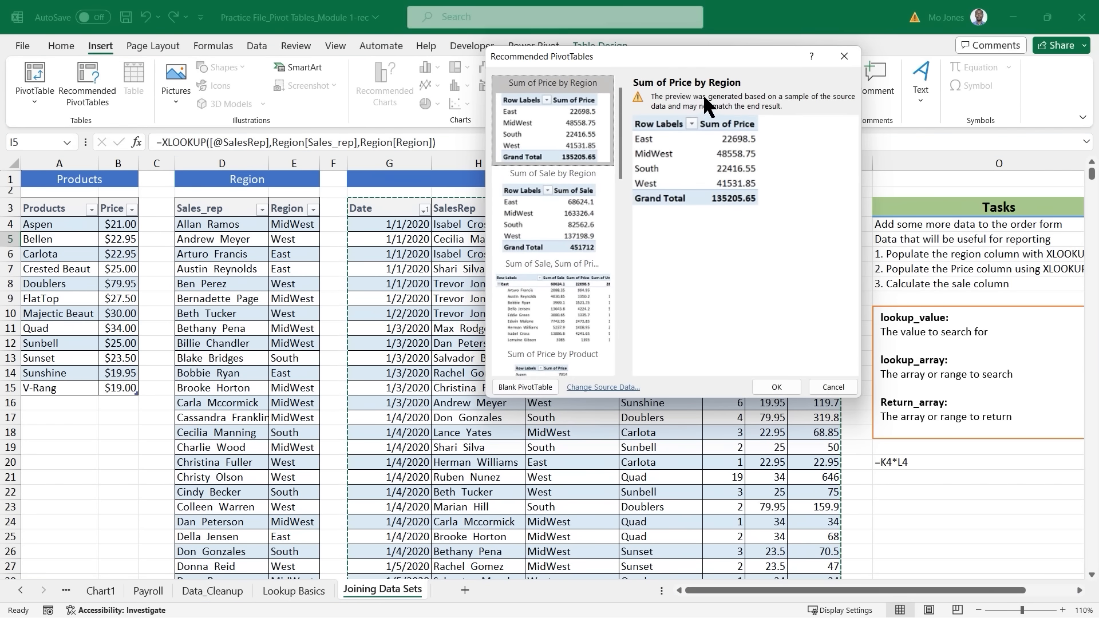
left_click(563, 207)
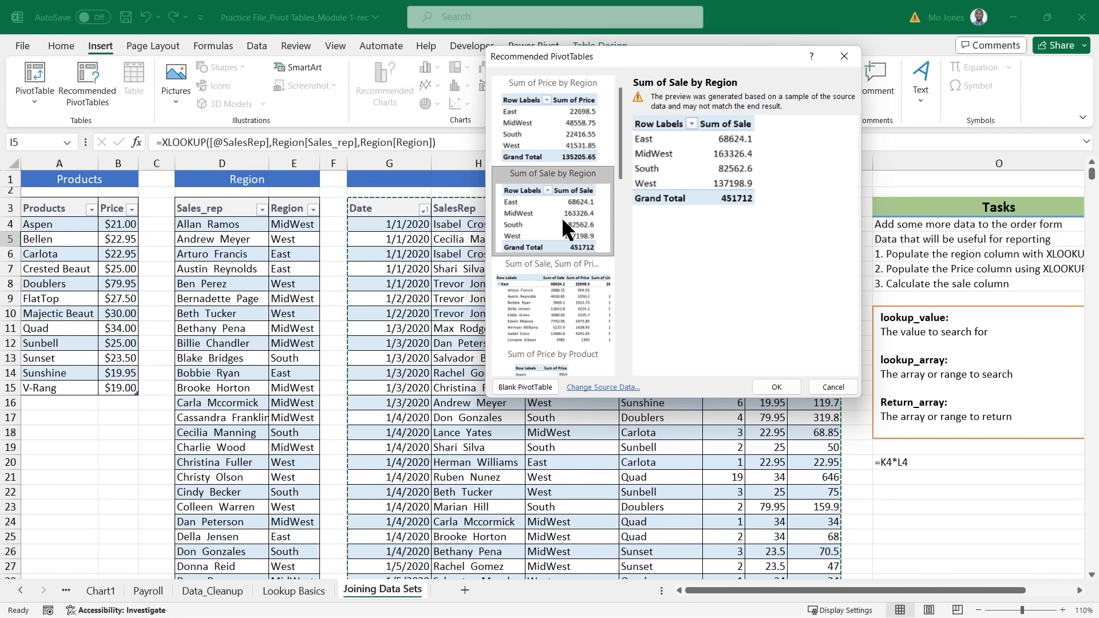
left_click(778, 385)
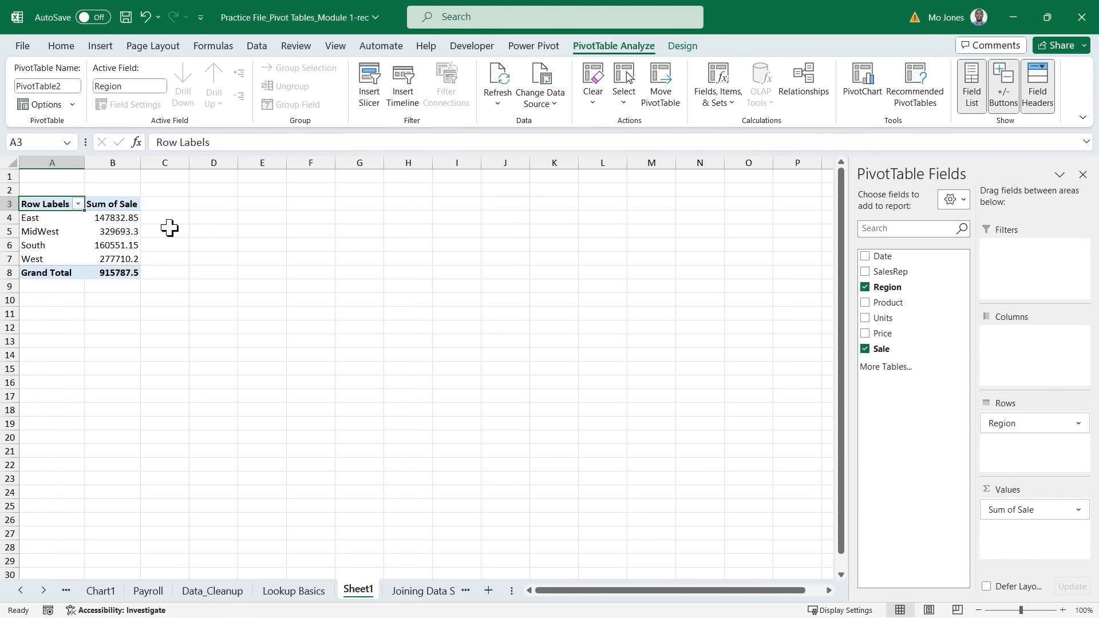
Step: Open the options for the PivotTable's Sum of Sale value field
left_click(1079, 510)
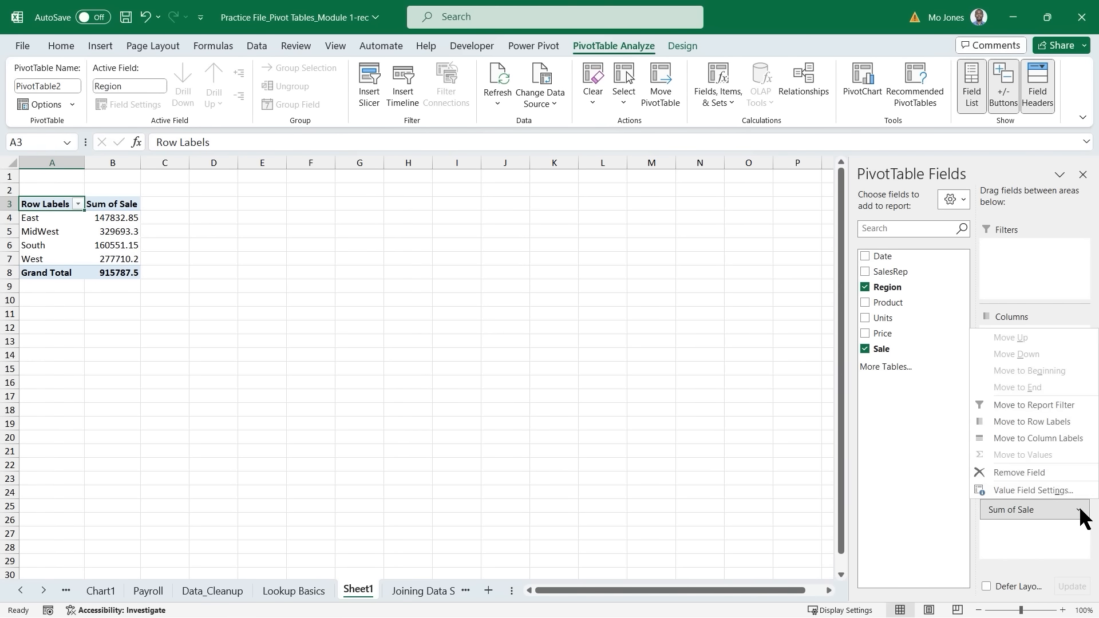
Step: Apply the Accounting number format to the Sum of Sale values in the PivotTable and autofit column B
left_click(1042, 492)
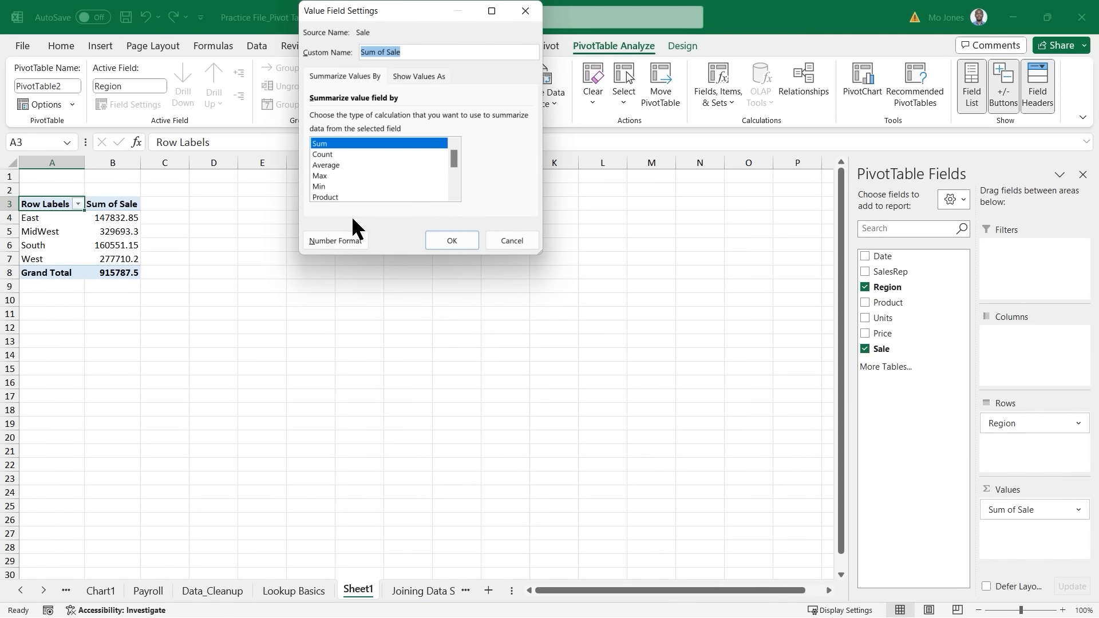
left_click(339, 238)
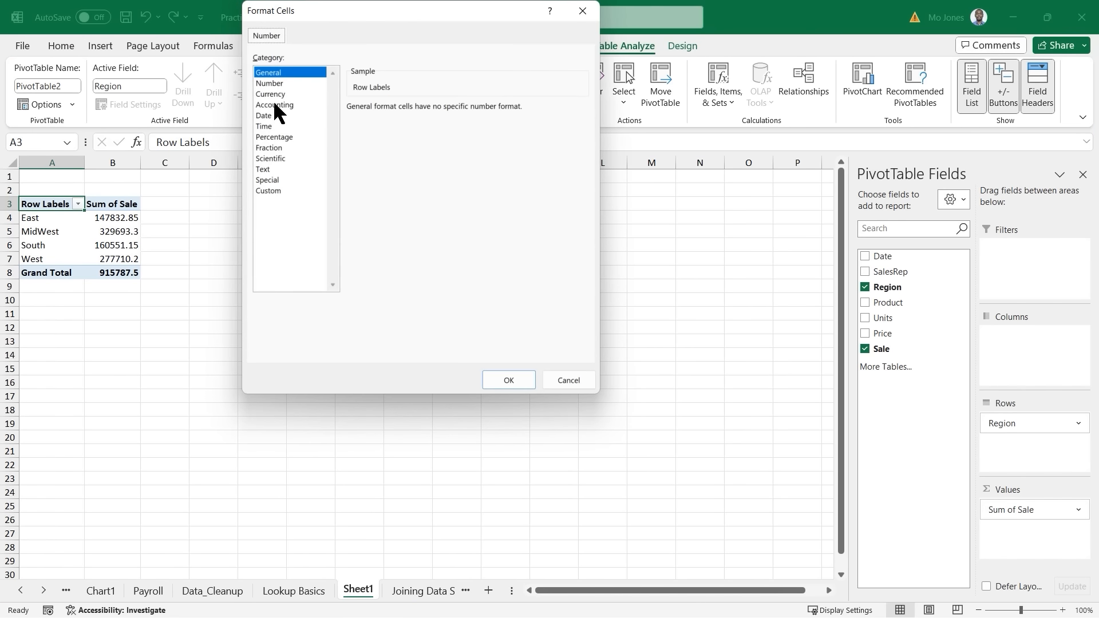
left_click(275, 105)
left_click(497, 378)
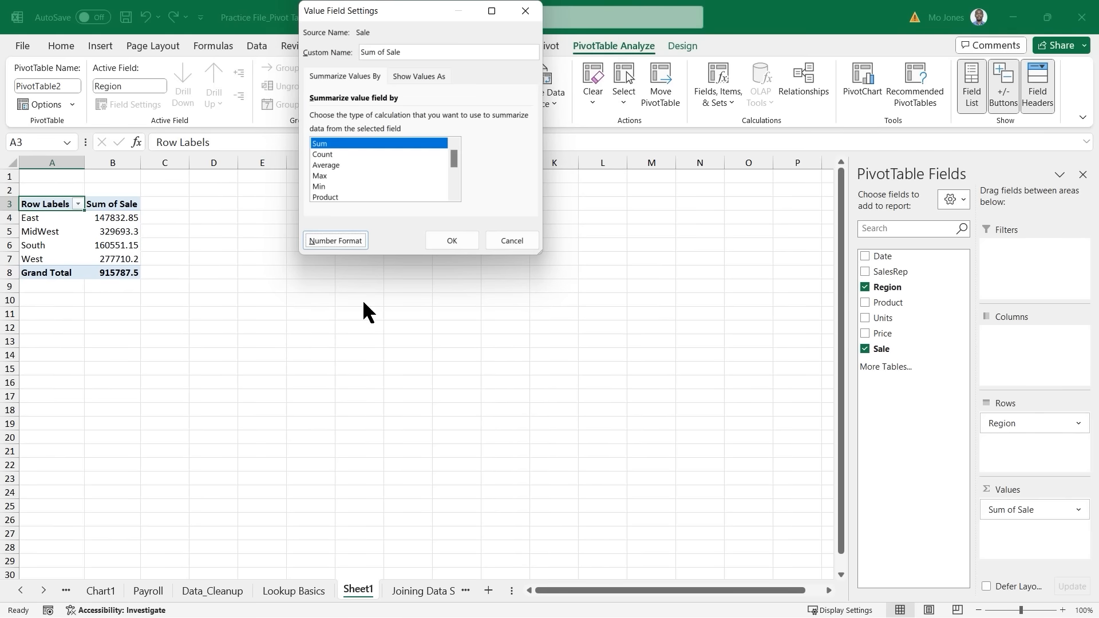
left_click(449, 246)
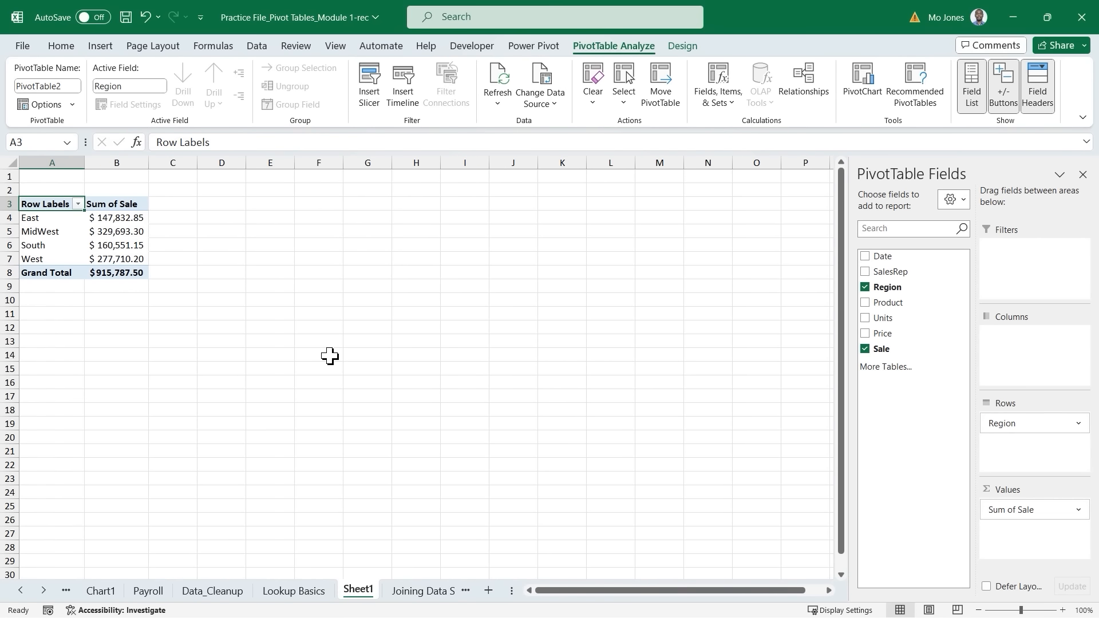
scroll(329, 356, "up", 1)
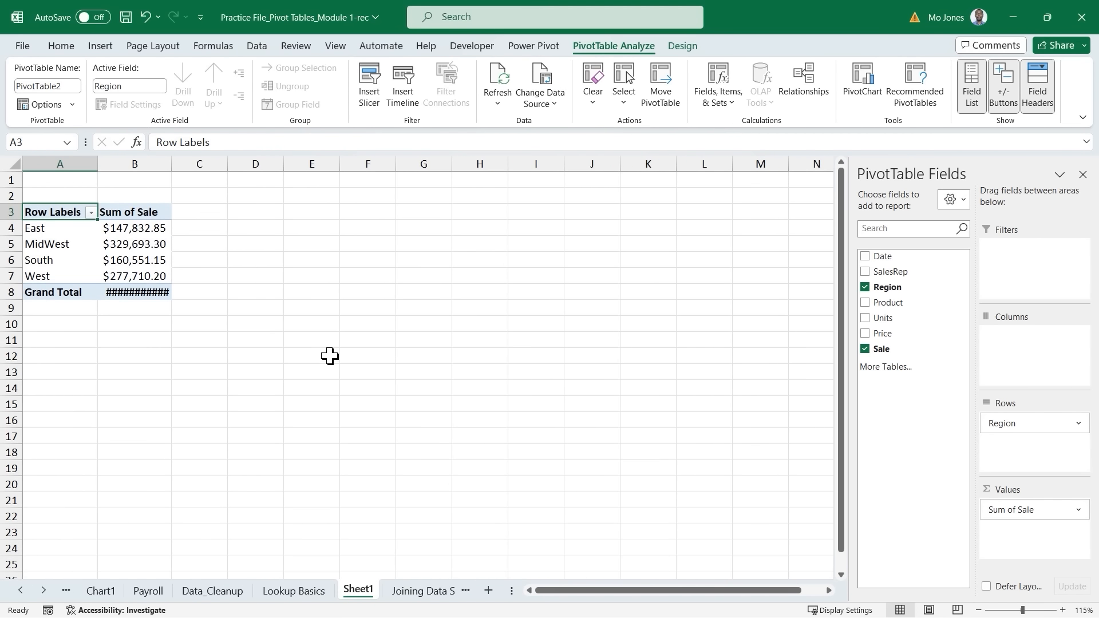
double_click(167, 163)
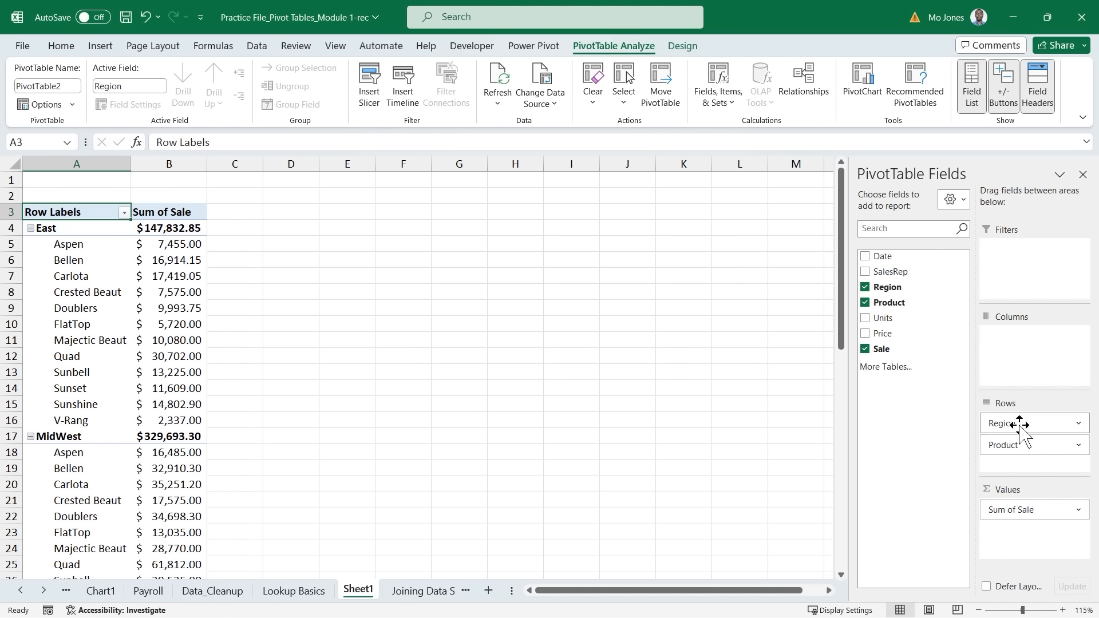
Step: Move the Region field from the rows to the columns of the PivotTable, keeping Product in the rows
left_click_drag(1008, 423, 1025, 367)
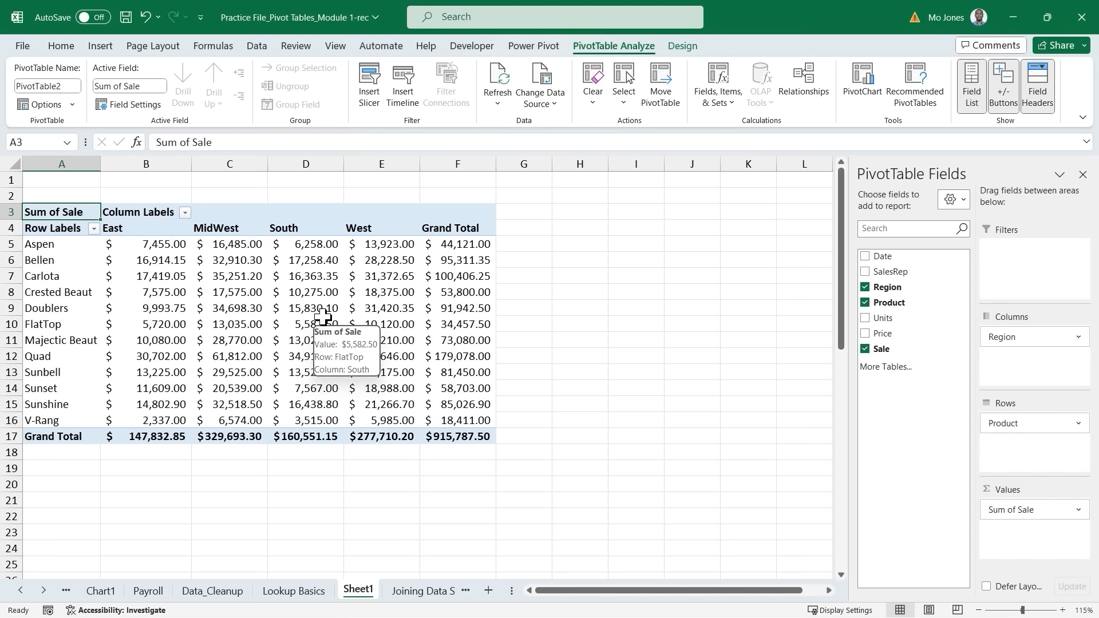
left_click(45, 590)
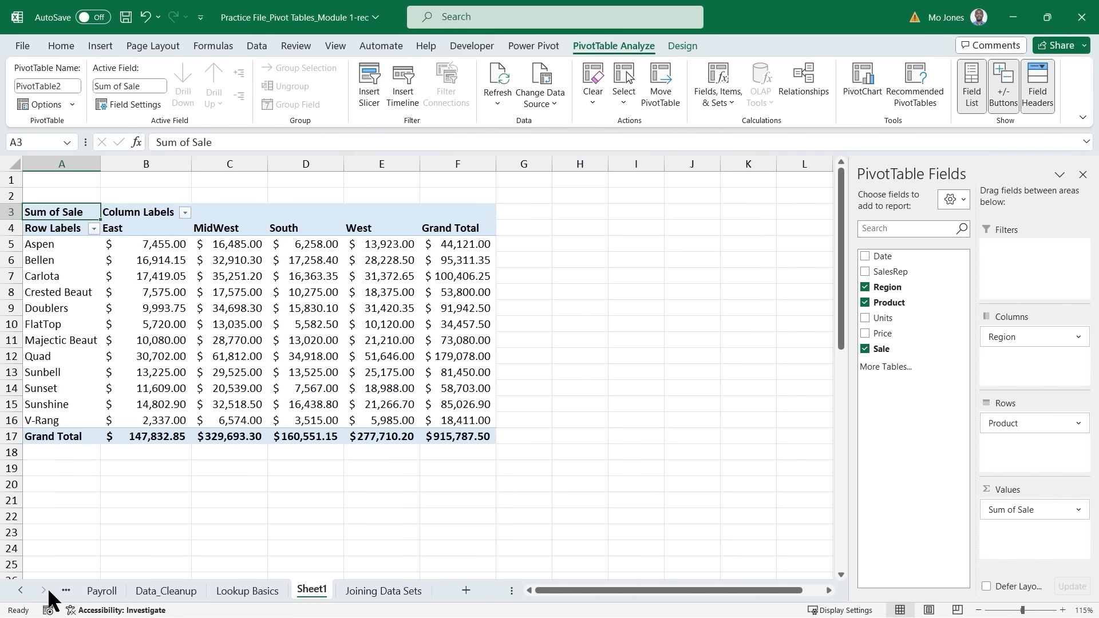
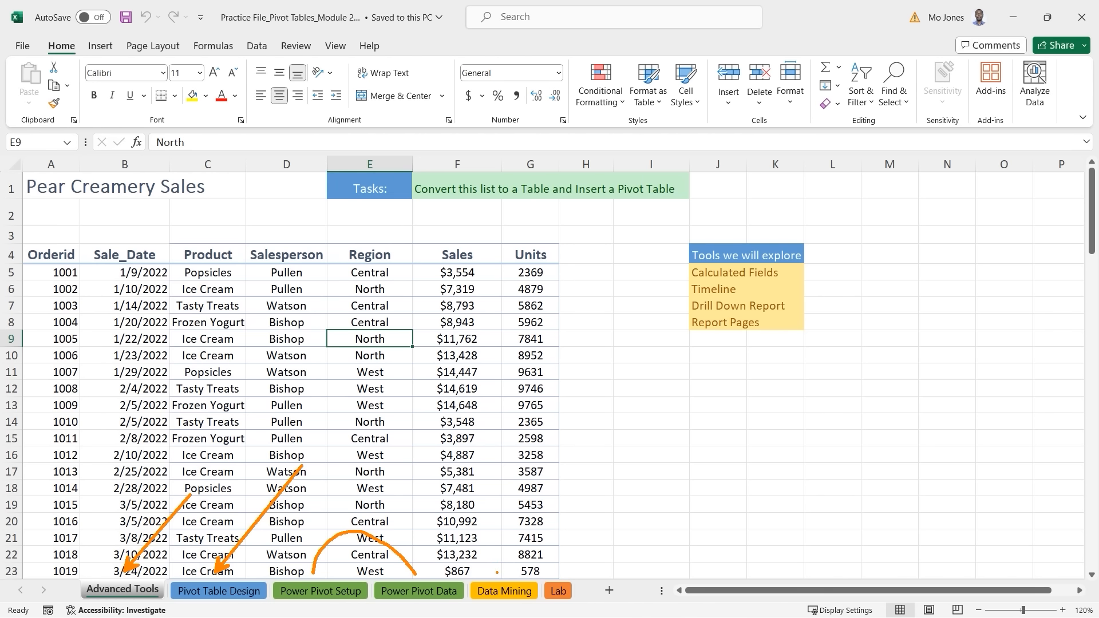
left_click_drag(497, 572, 566, 483)
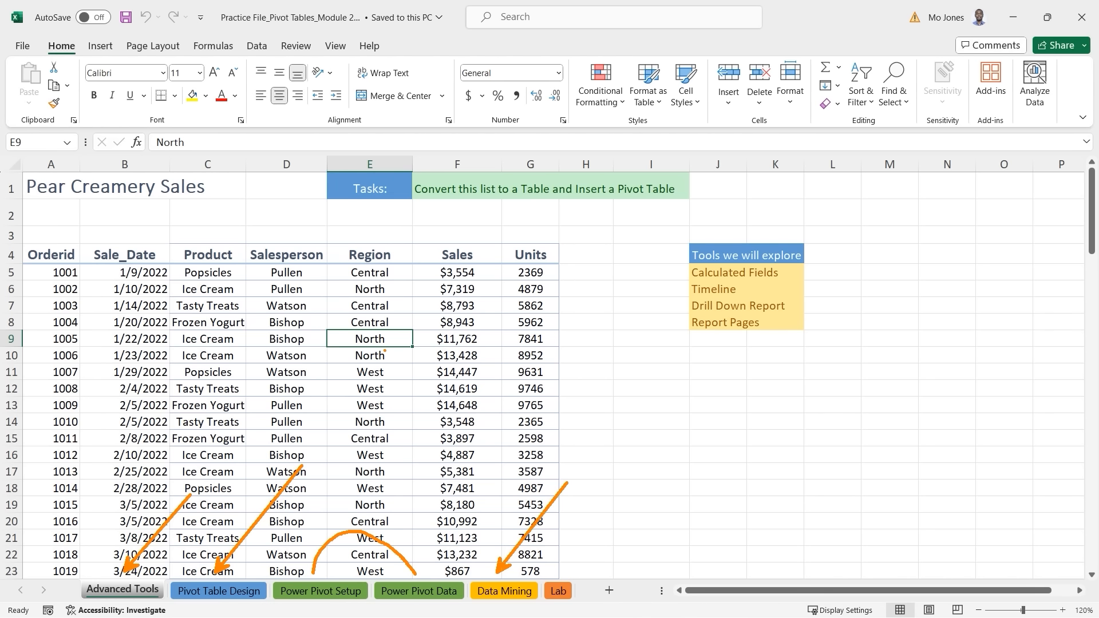
key("Escape")
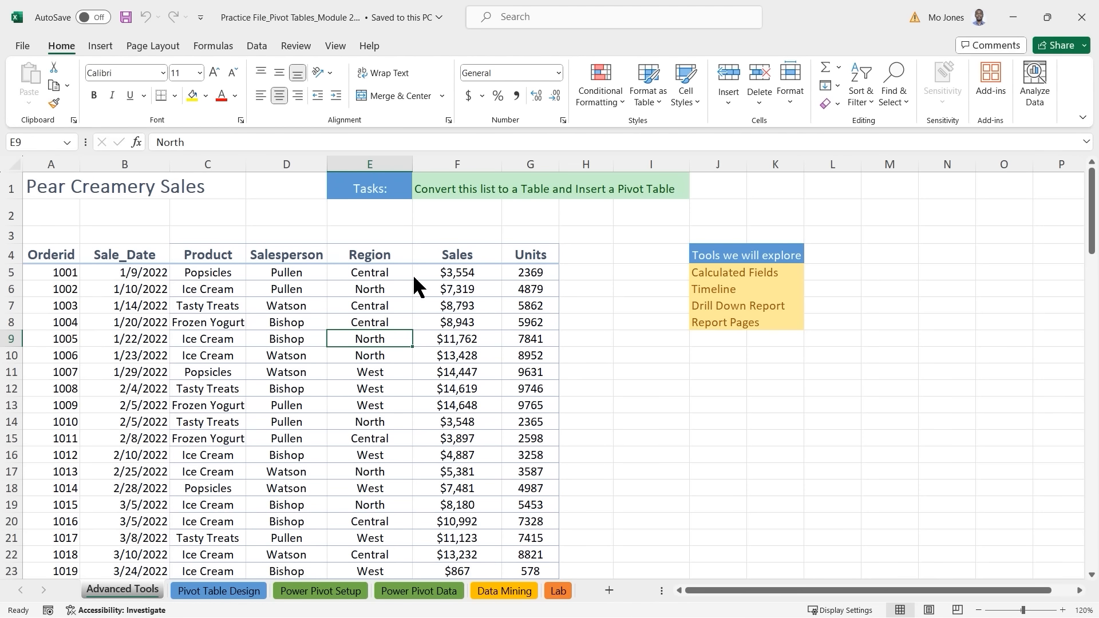
Step: Examine the column headings of the Pear Creamery Sales list, from Orderid across to Region
left_click(215, 288)
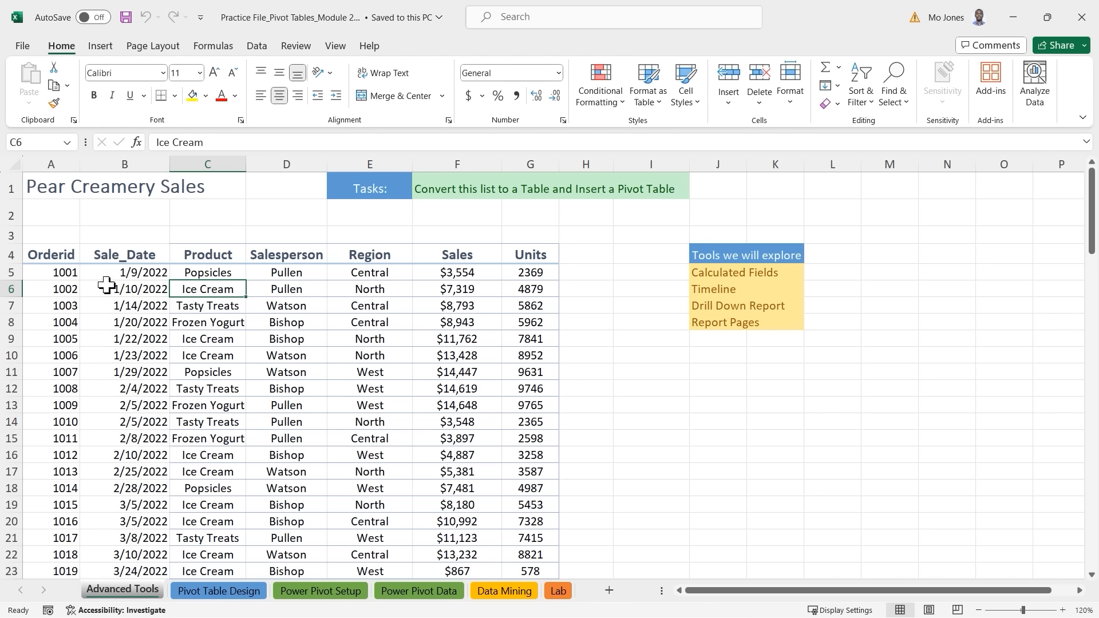
left_click(52, 256)
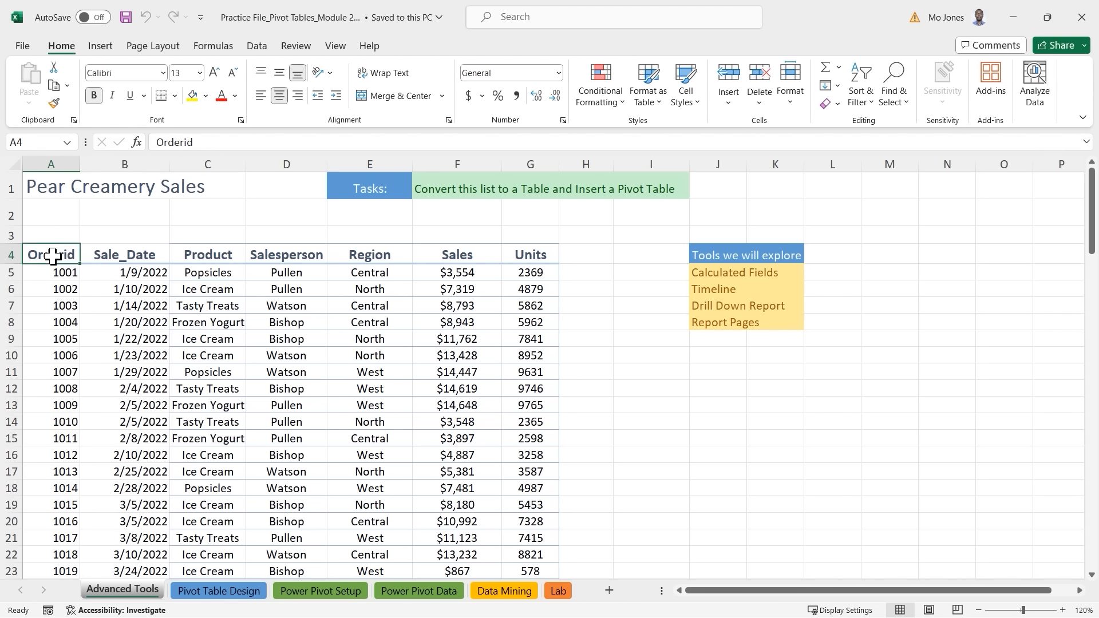
left_click(153, 256)
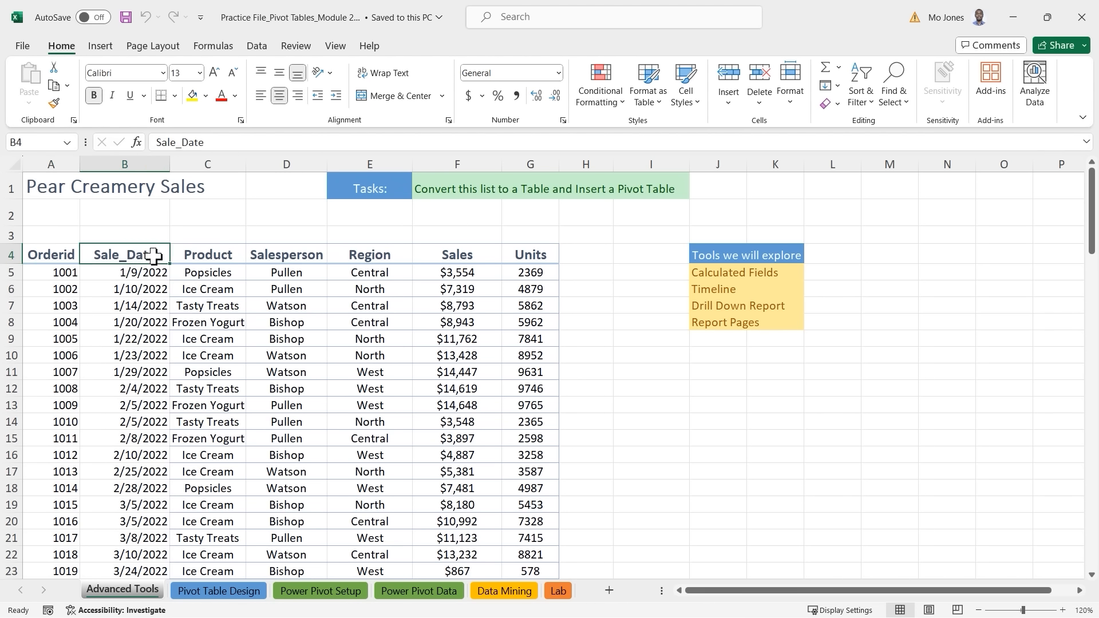
left_click(213, 256)
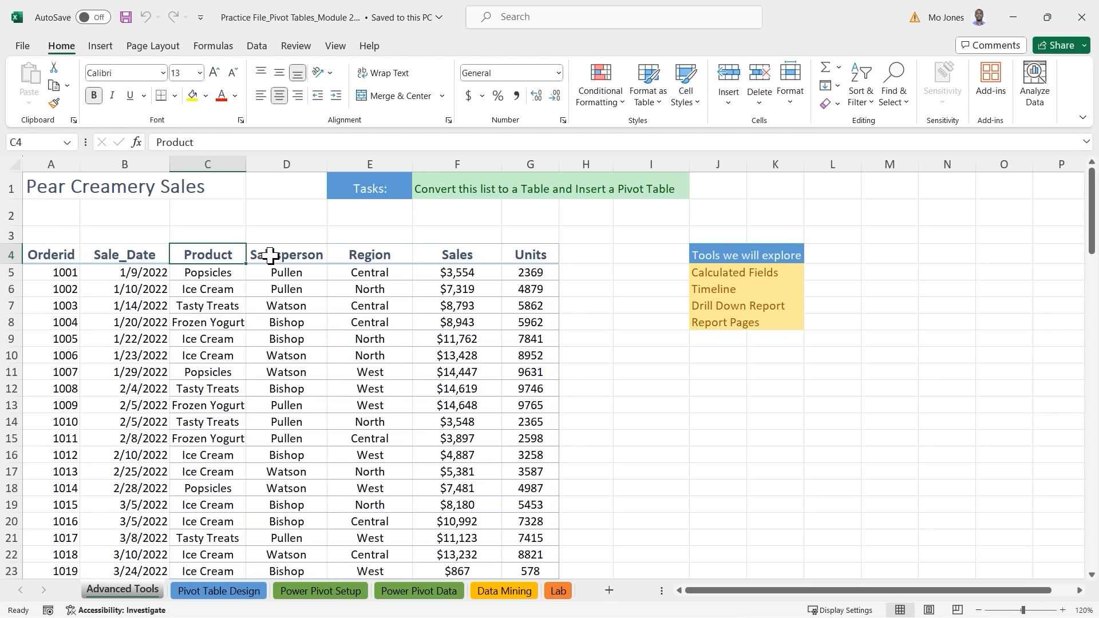
left_click(303, 256)
left_click(390, 257)
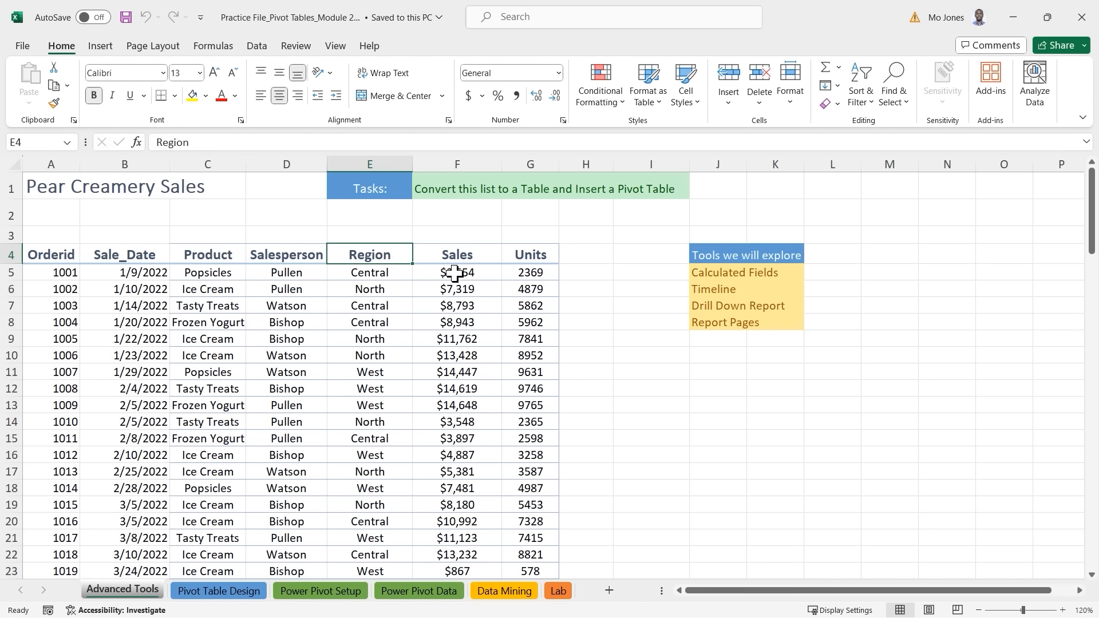
Step: Examine the entries in the Salesperson, Region and Product columns of the sales list
left_click(307, 274)
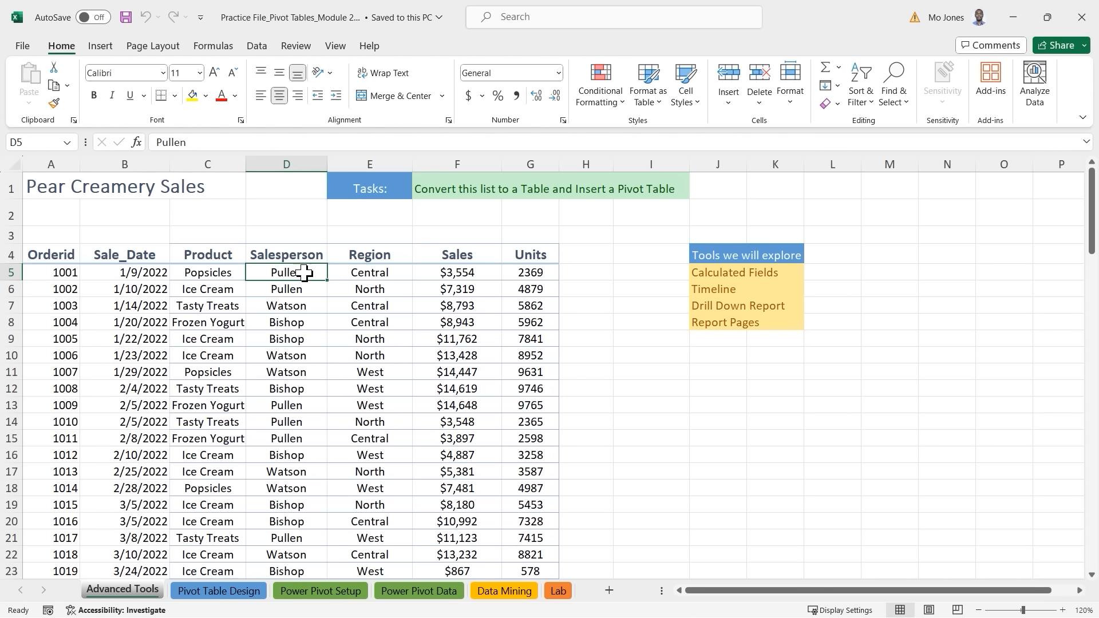
left_click(306, 303)
left_click(306, 326)
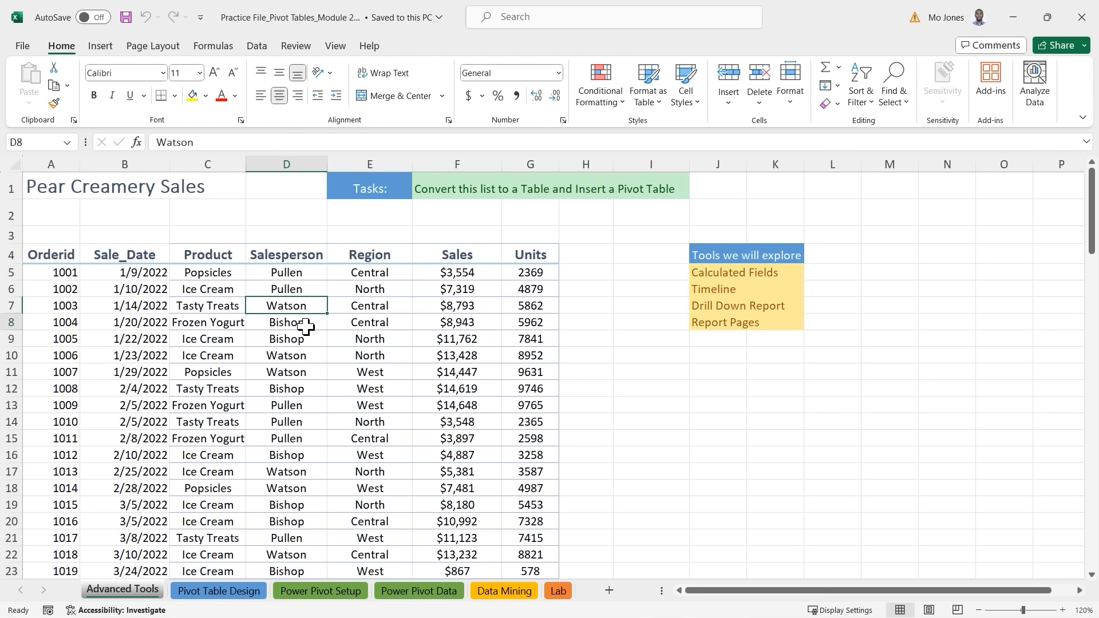
left_click(389, 275)
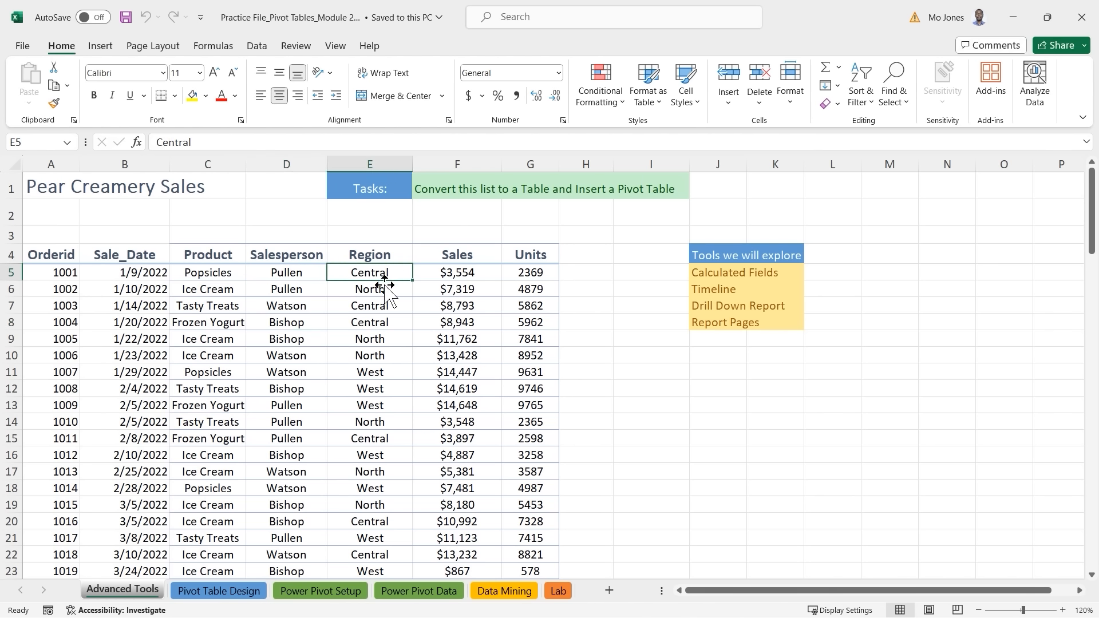
left_click(378, 290)
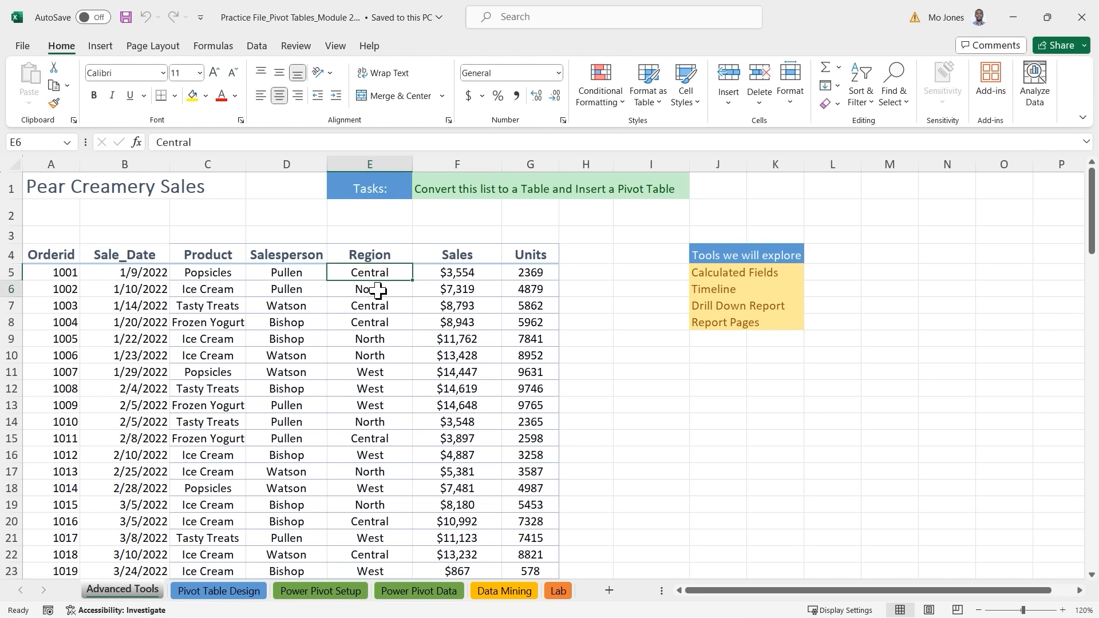
left_click(397, 366)
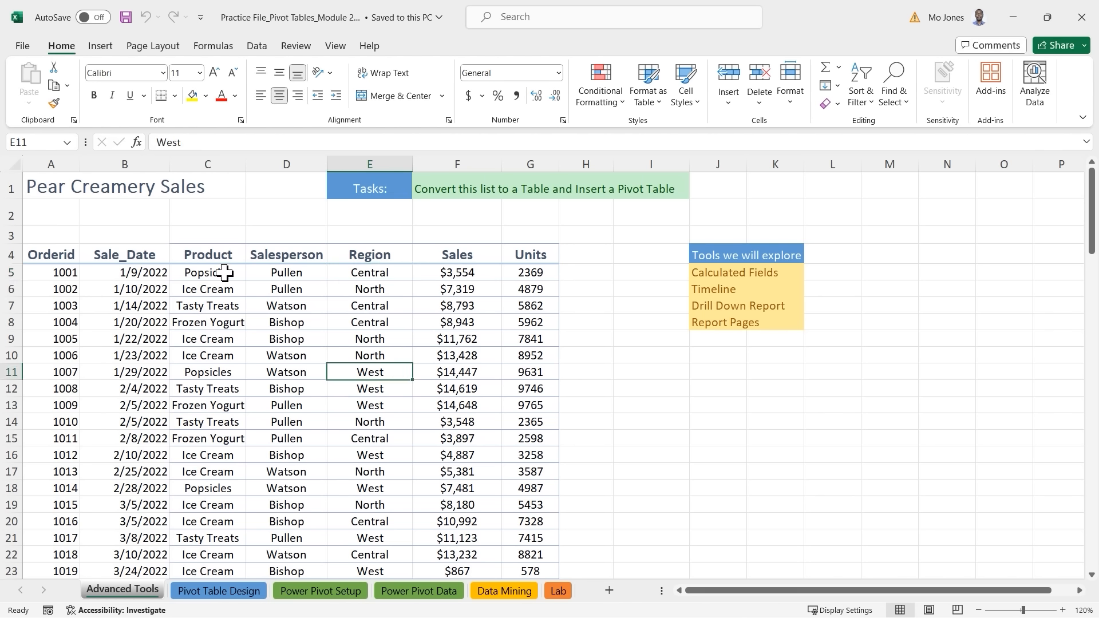
left_click(224, 273)
left_click(224, 289)
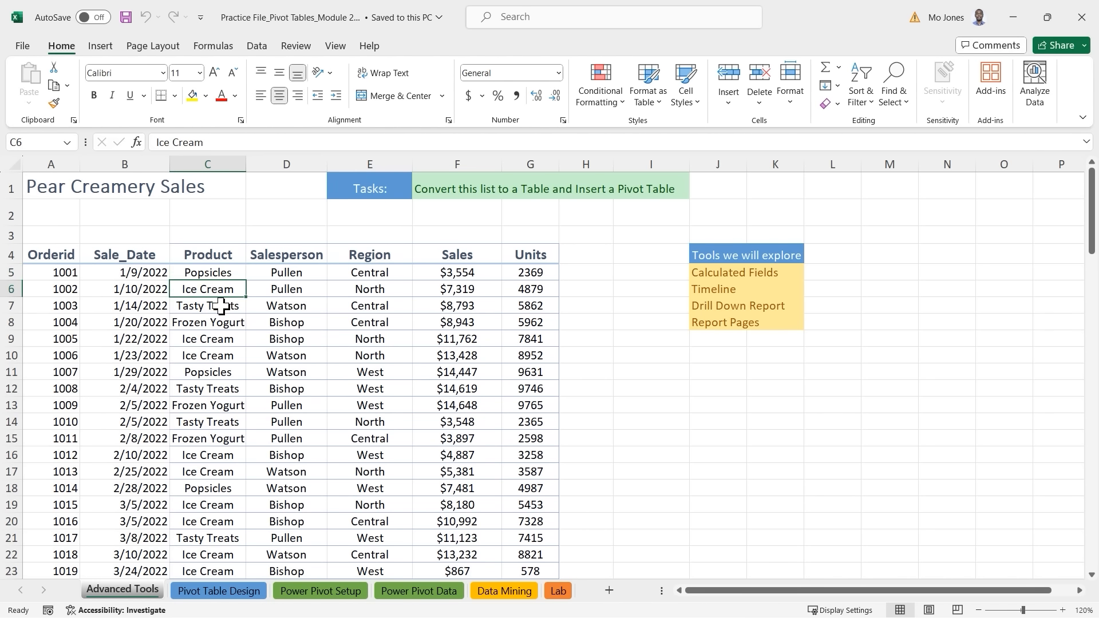
left_click(221, 306)
left_click(216, 321)
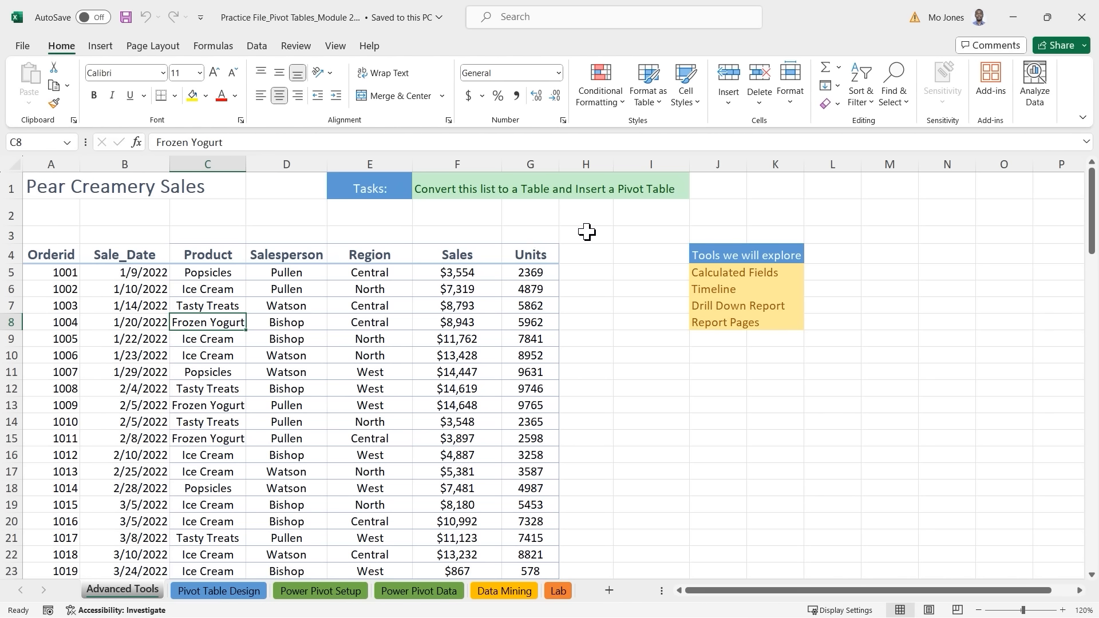
Step: Enter the shortcut note "CTRL+T" in cell J10 and its description "Table" in cell K10
left_click(717, 359)
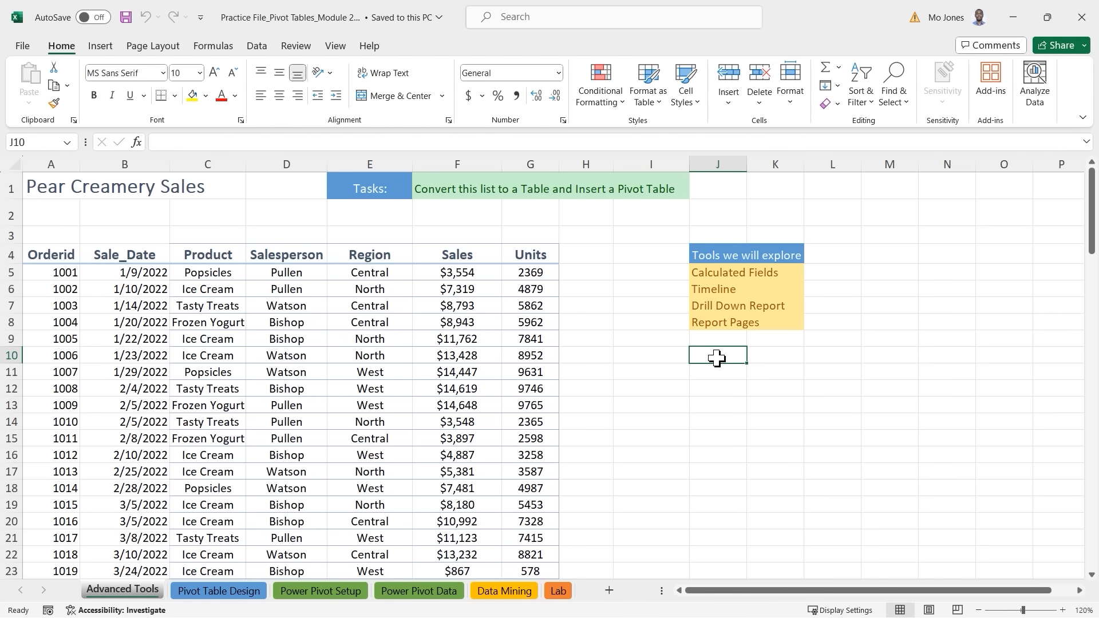
type("CT")
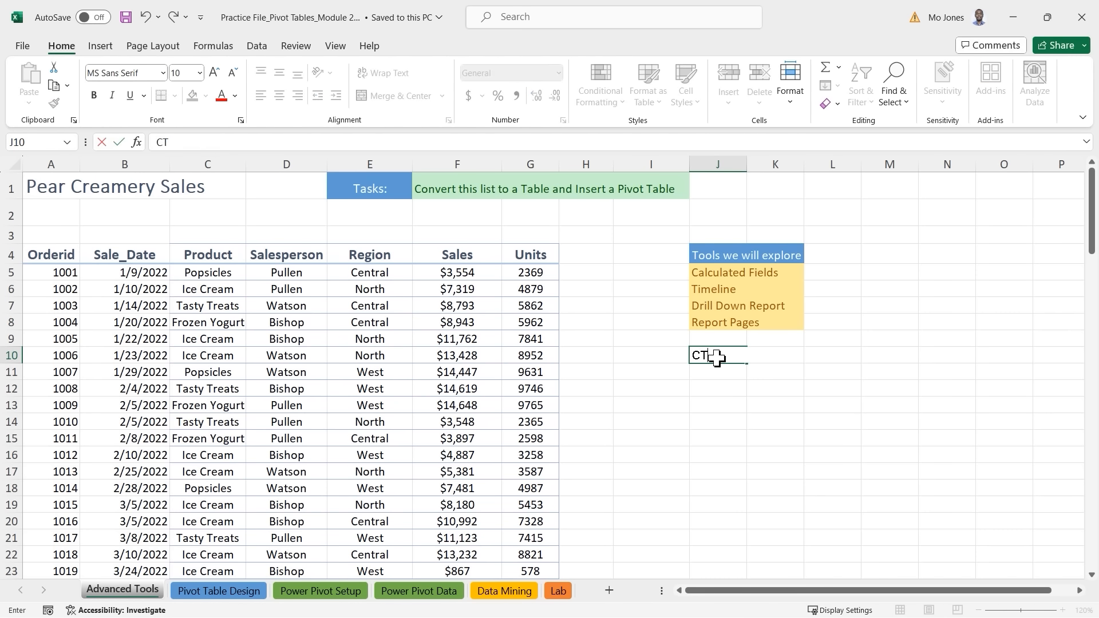
type("RL+T")
key("Tab")
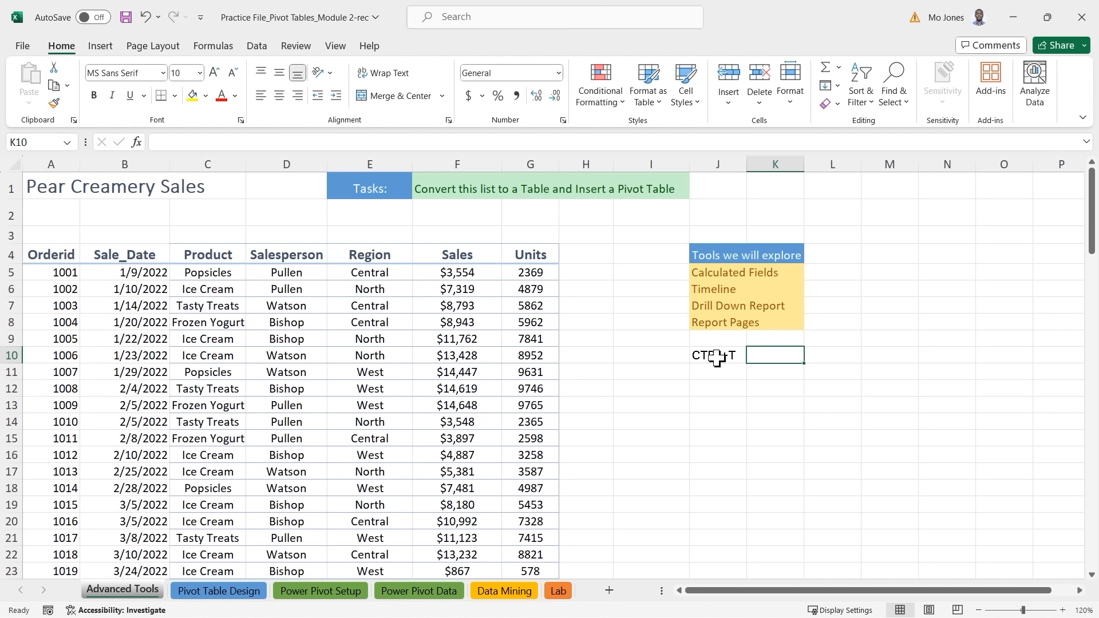
type("Table")
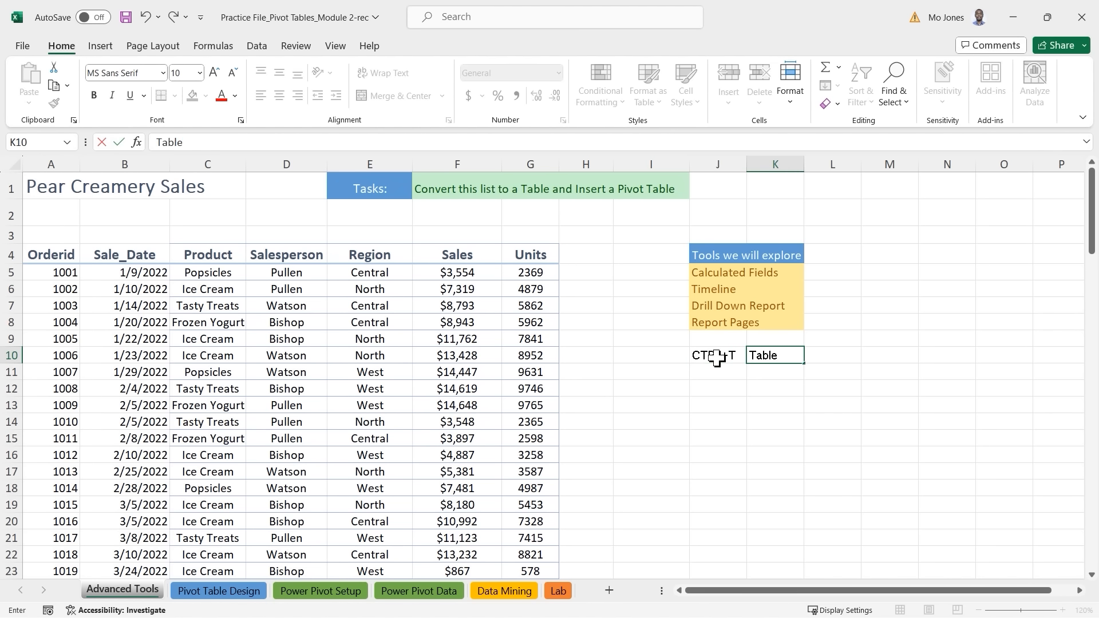
left_click(264, 342)
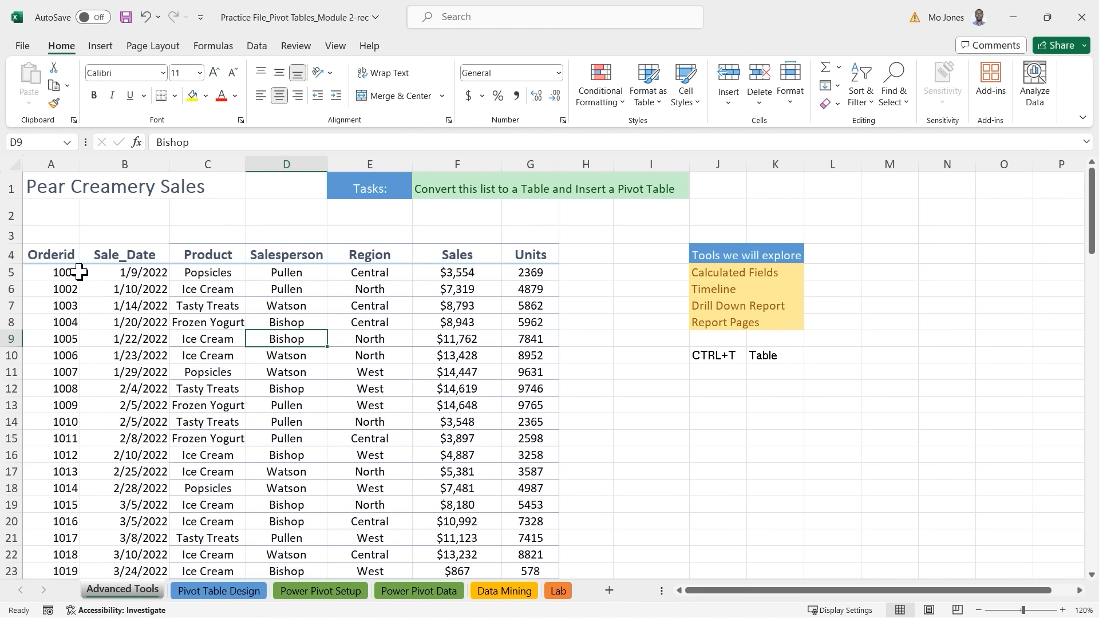
Step: Check how far the sales list extends down to its last record, and return to a data cell near its start
left_click_drag(57, 254, 445, 404)
left_click(318, 322)
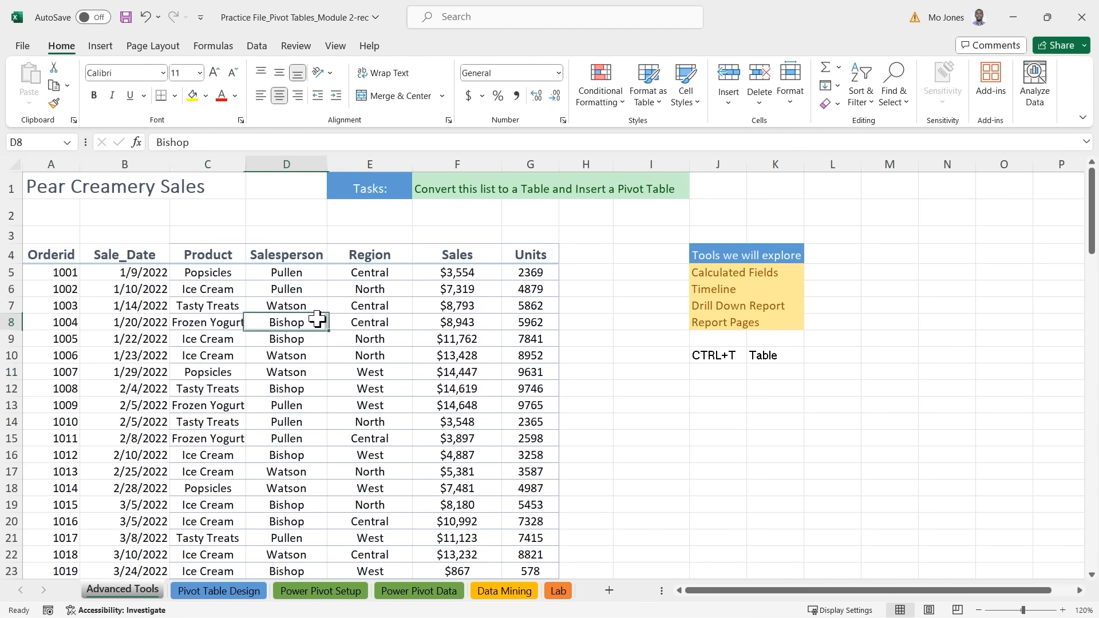
scroll(317, 320, "down", 4)
scroll(318, 319, "down", 5)
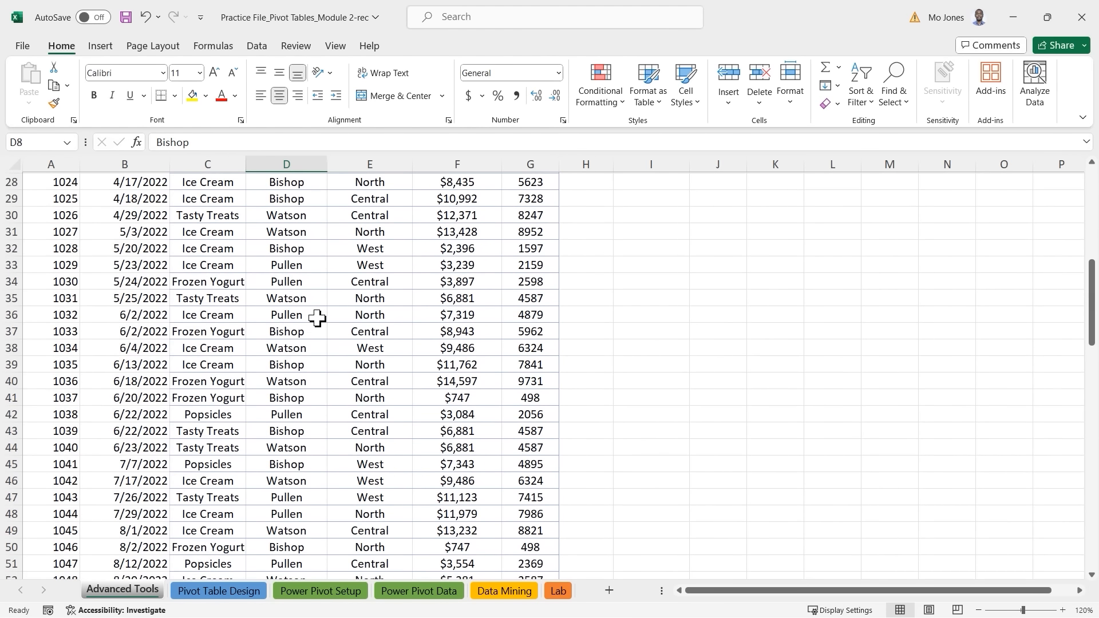
key("ctrl+End")
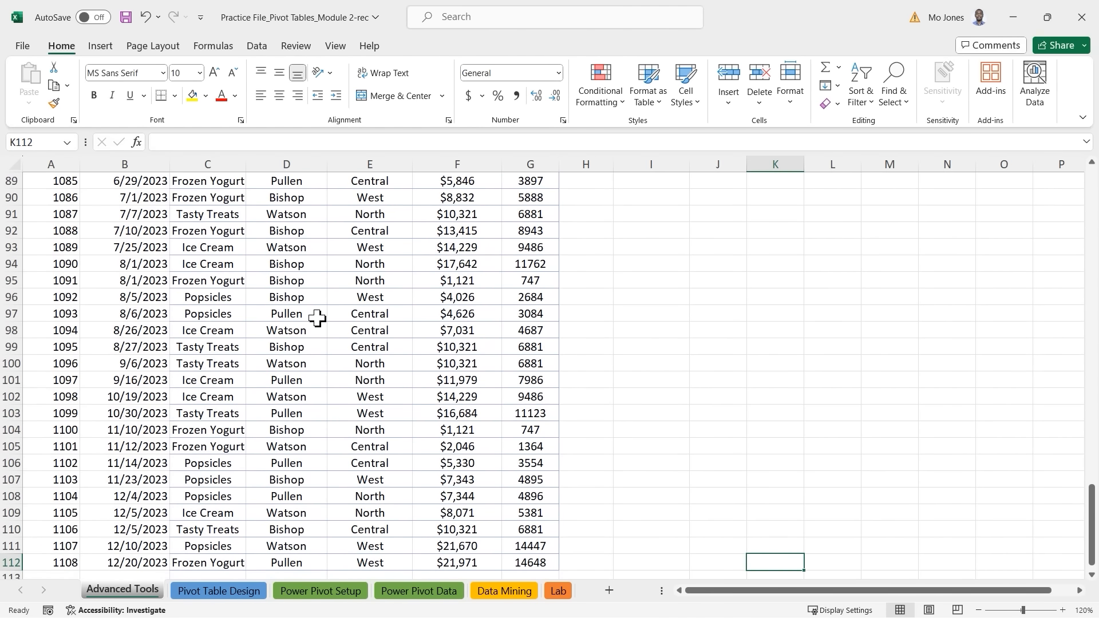
scroll(292, 412, "down", 1)
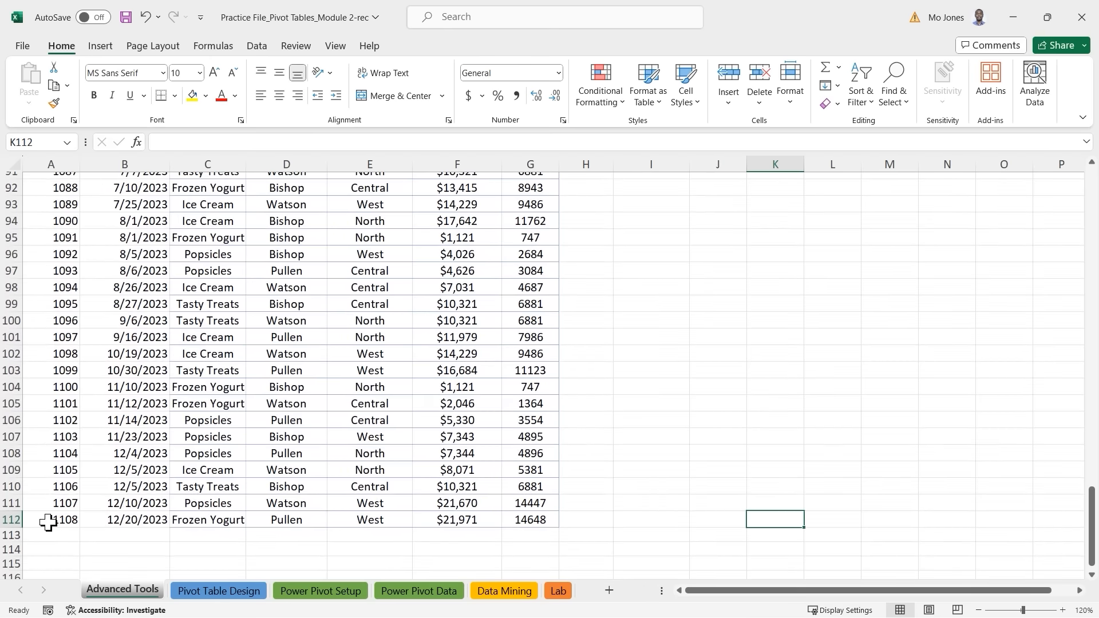
left_click(273, 355)
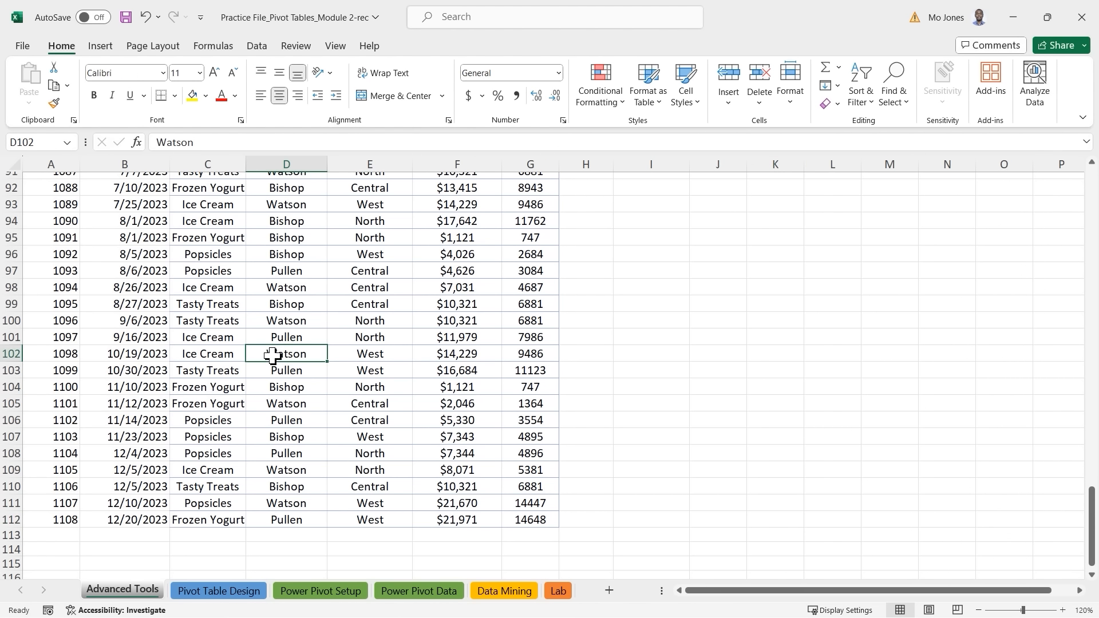
key("ctrl+Home")
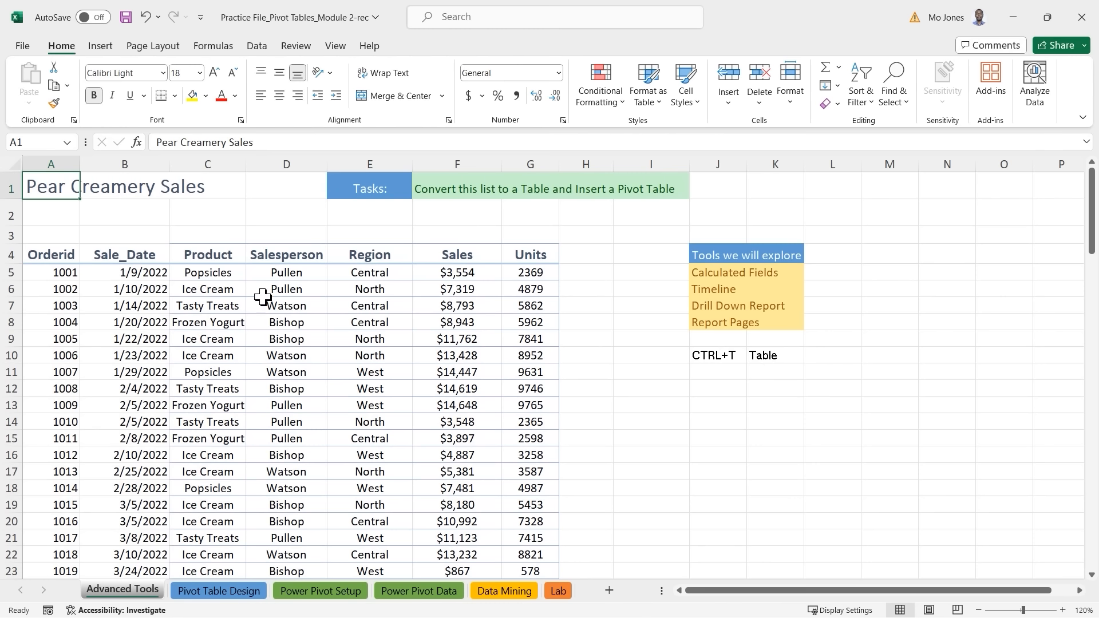
left_click(203, 292)
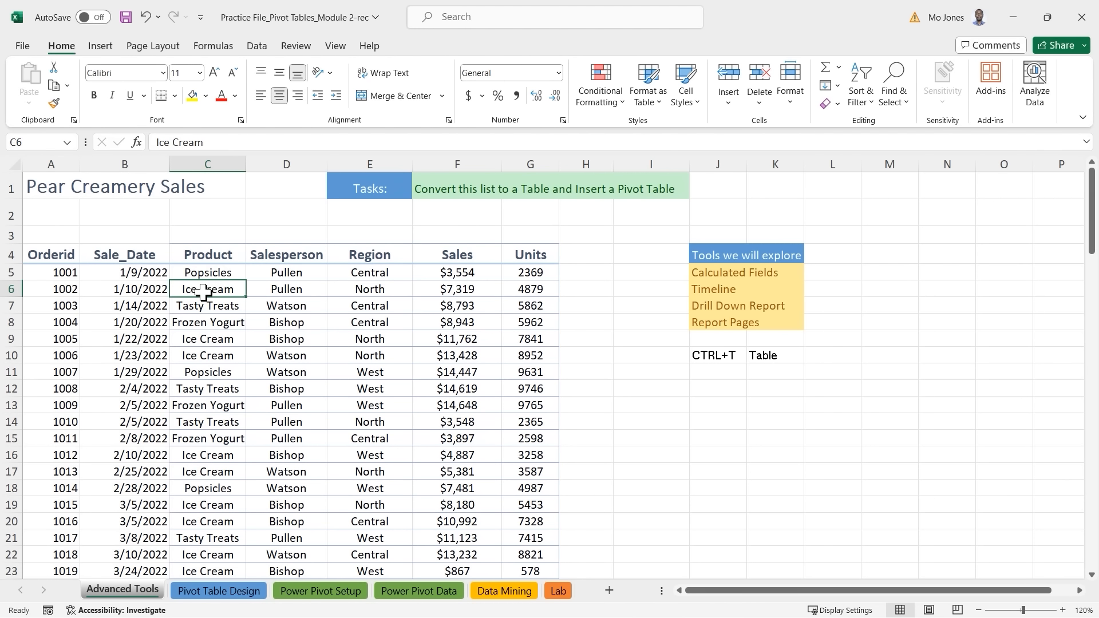
Step: Convert the Pear Creamery Sales list, range A4:G112 with headers, to a table and select a single cell inside it
key("ctrl+t")
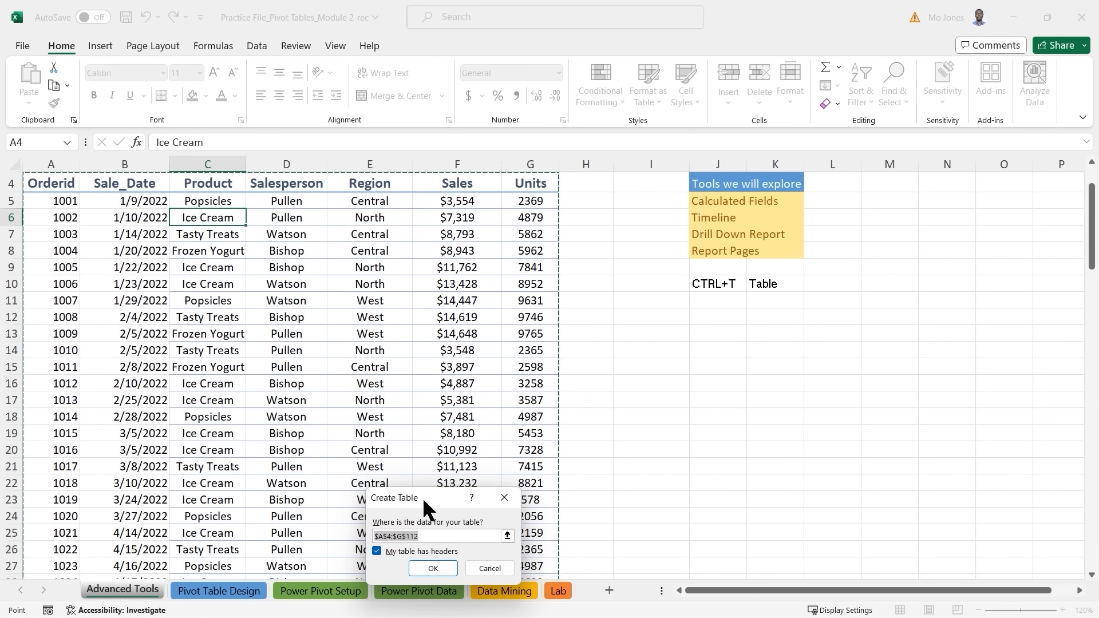
left_click_drag(417, 486, 524, 225)
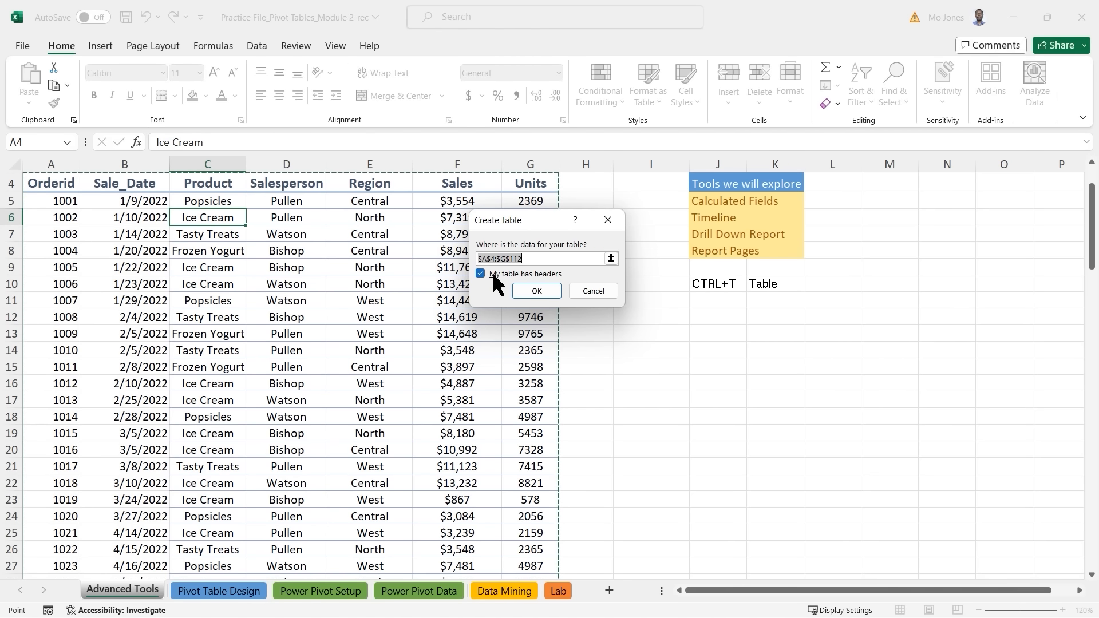
left_click(535, 292)
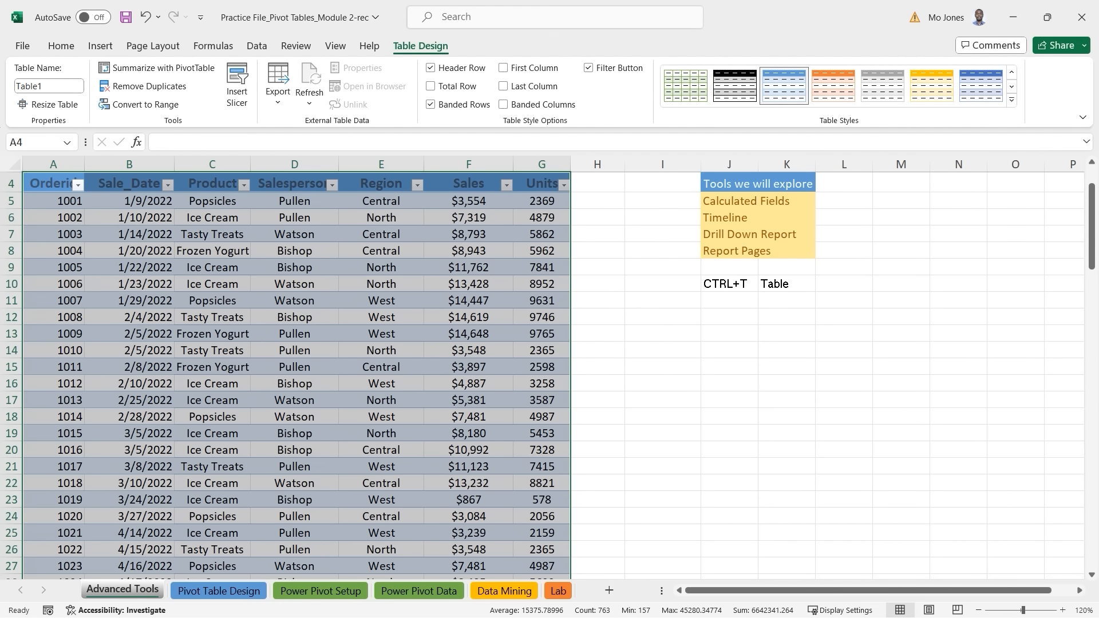
left_click(381, 284)
scroll(379, 284, "up", 1)
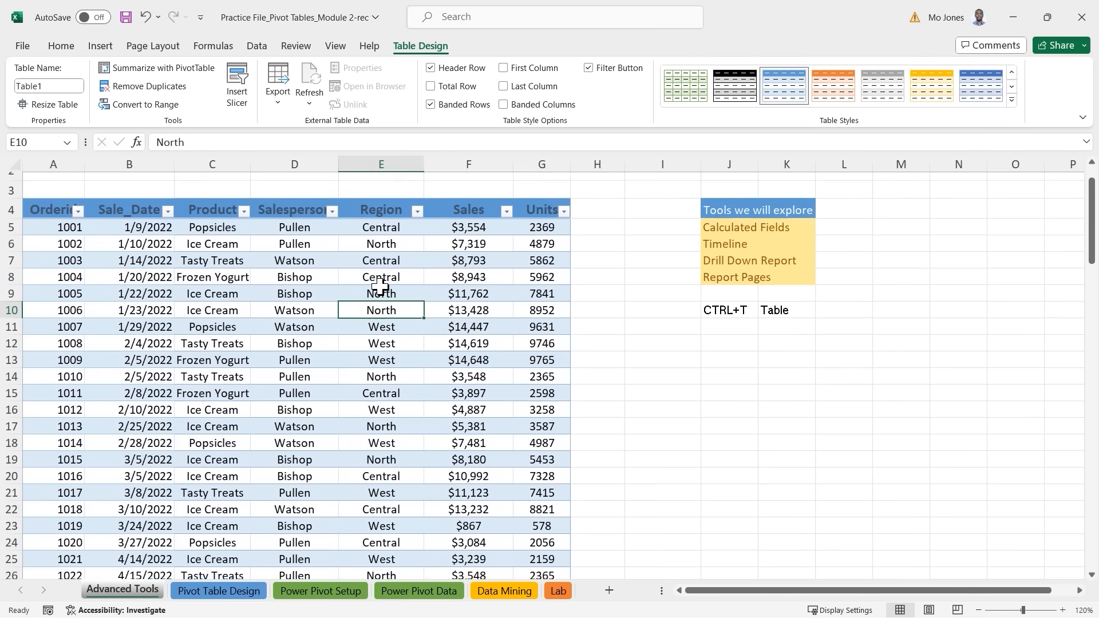
scroll(381, 284, "up", 1)
left_click(334, 325)
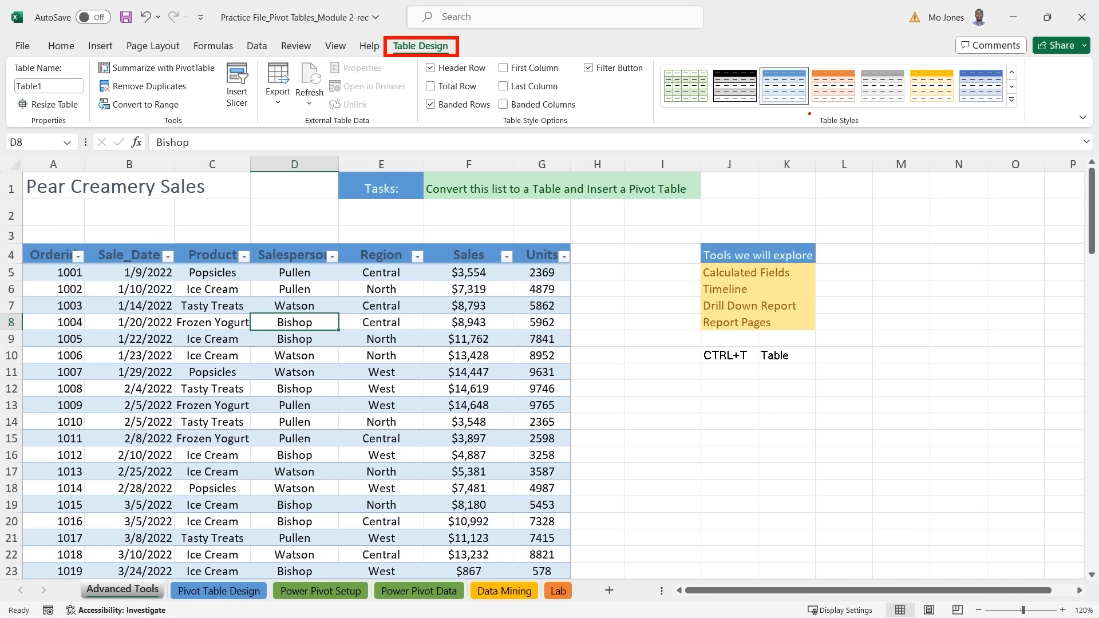
left_click_drag(809, 111, 858, 134)
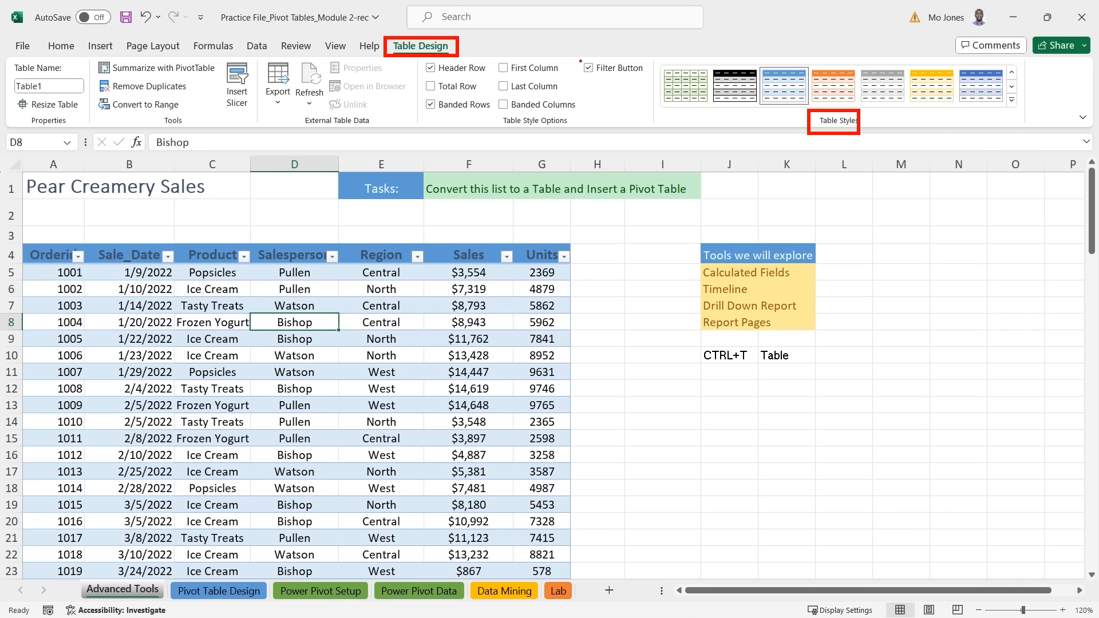
left_click_drag(581, 61, 647, 81)
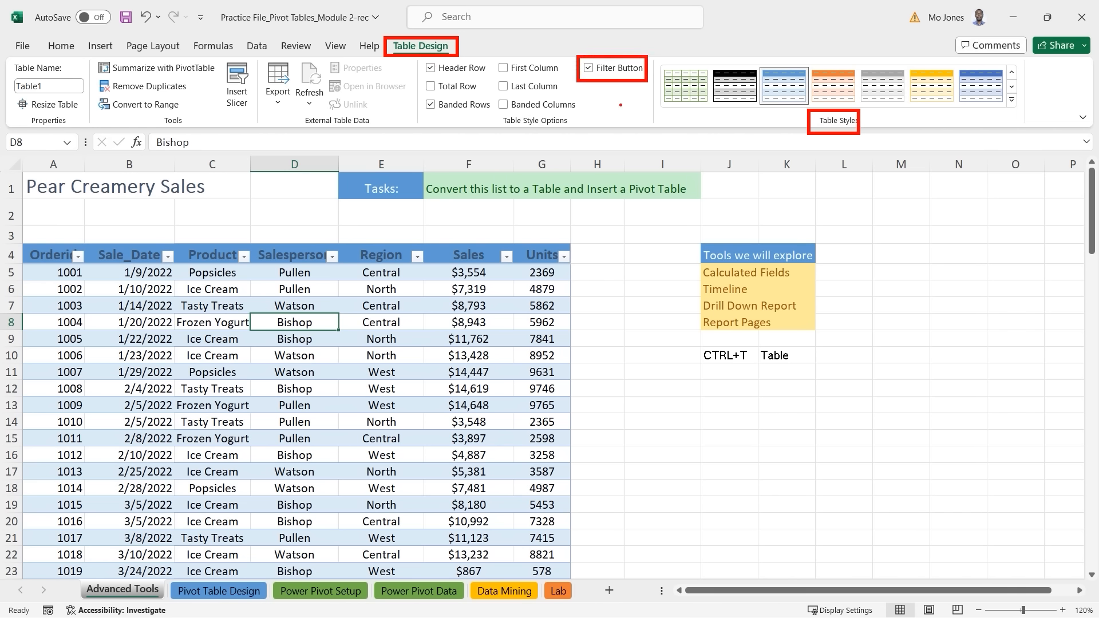
left_click_drag(421, 78, 481, 95)
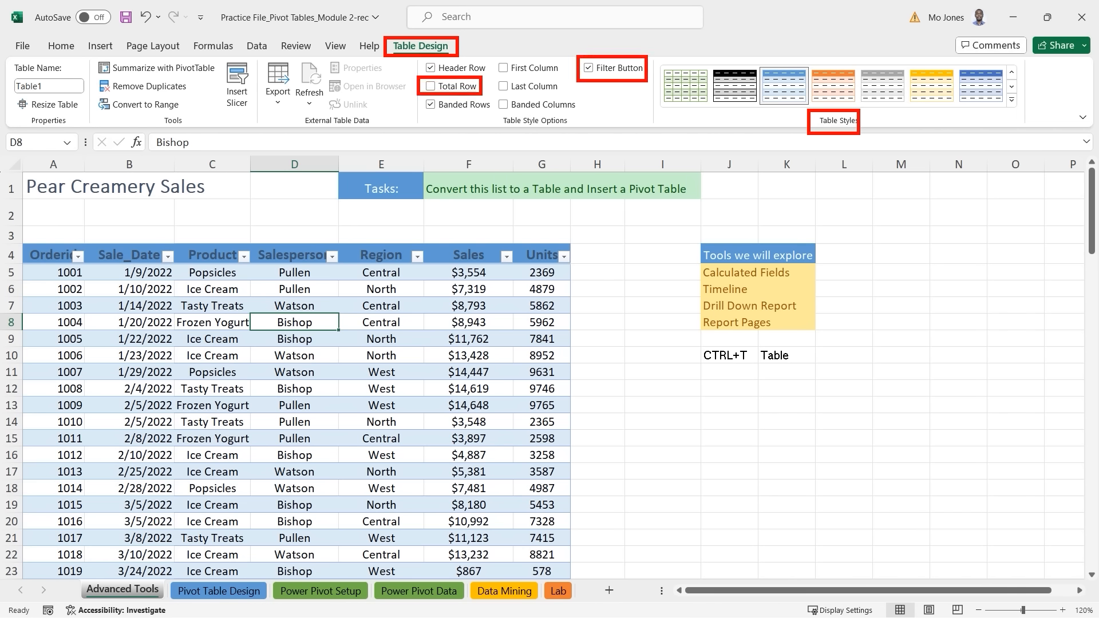
left_click_drag(217, 60, 255, 119)
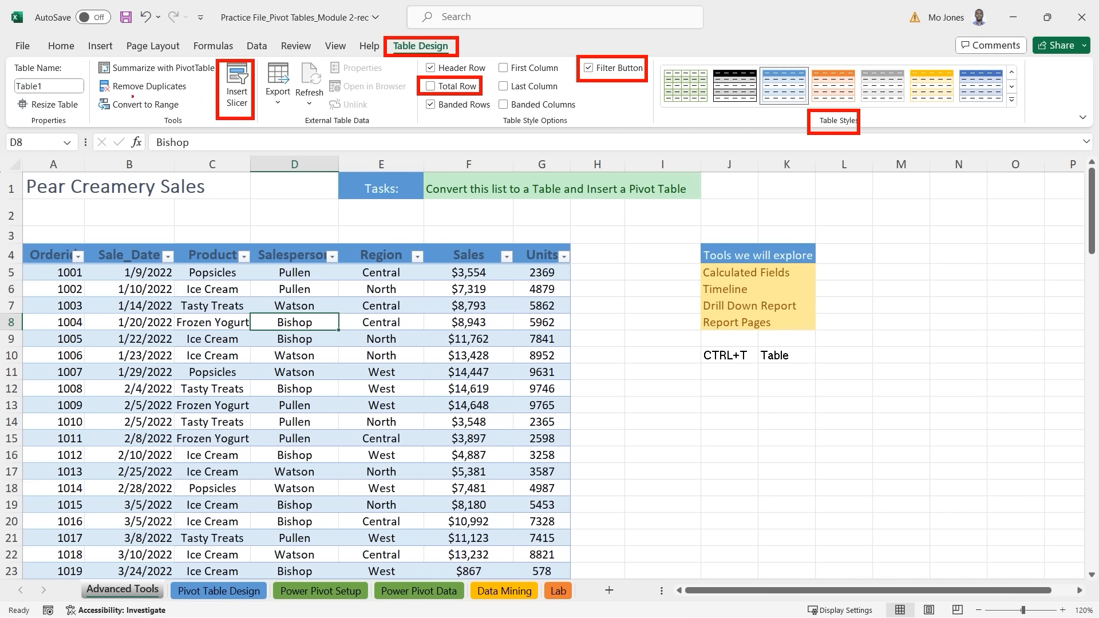
left_click_drag(94, 77, 191, 96)
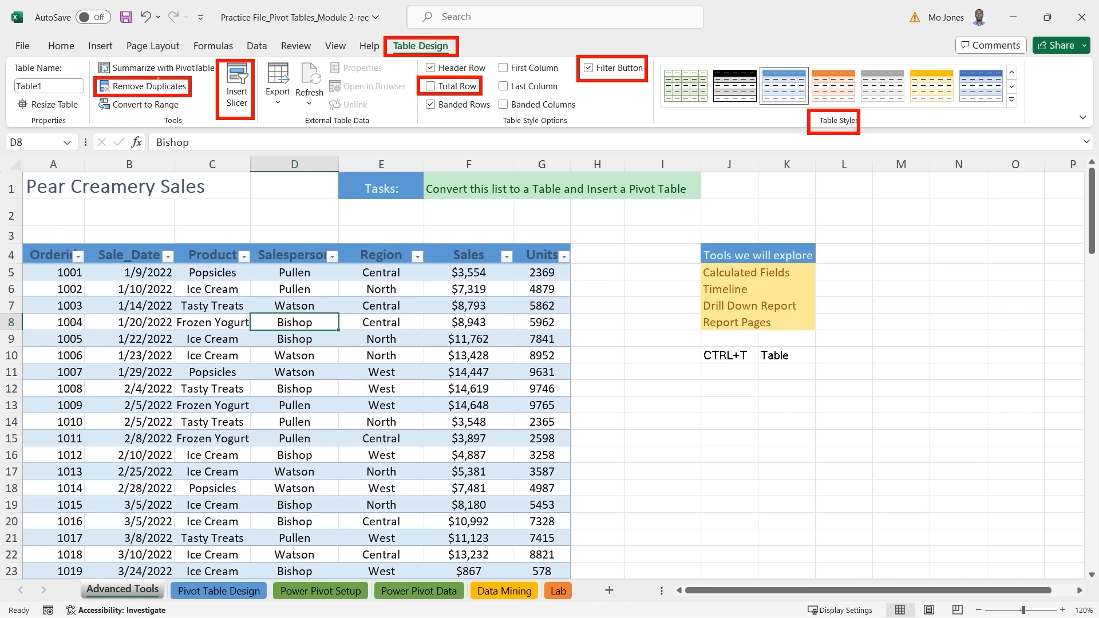
mouse_move(106, 55)
left_mouse_down()
mouse_move(91, 56)
mouse_move(119, 71)
mouse_move(221, 75)
mouse_move(104, 57)
left_mouse_up()
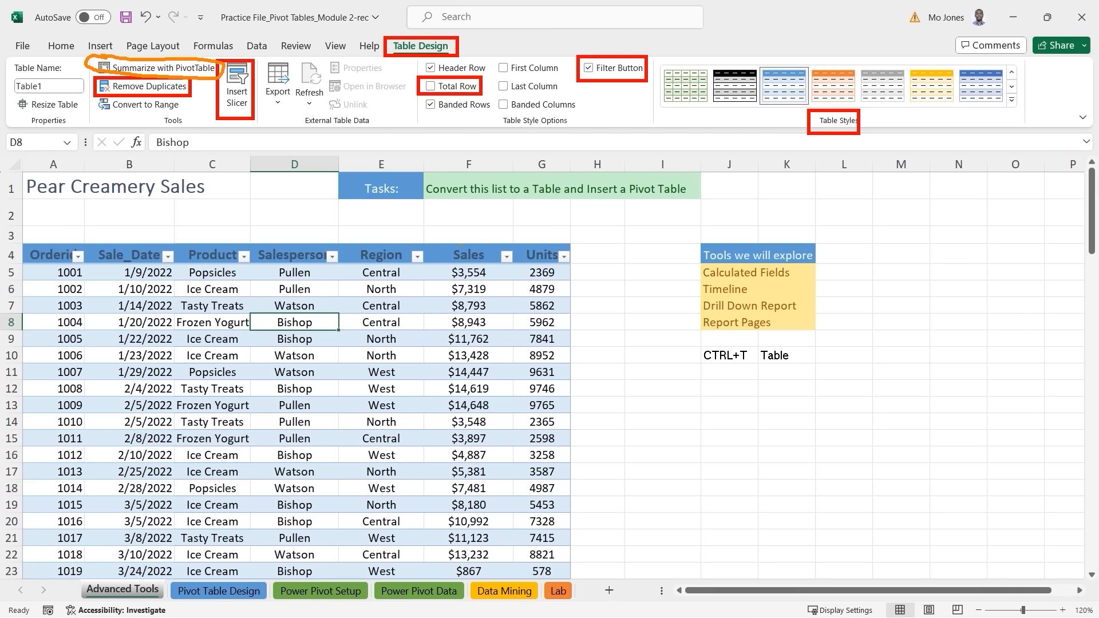
key("Escape")
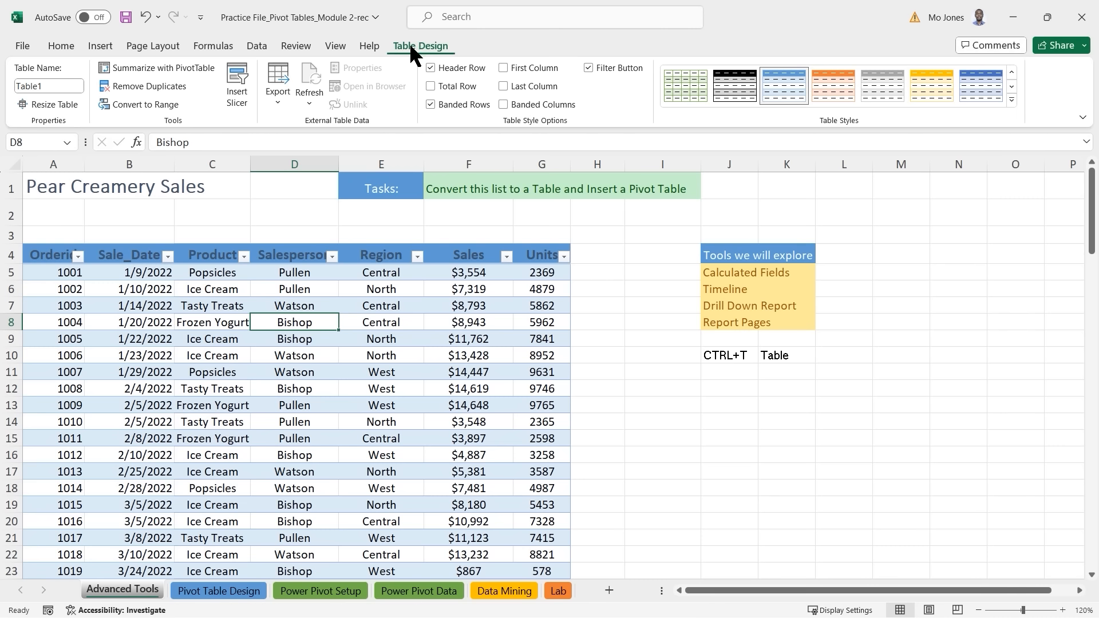
Step: Summarize the sales table with a PivotTable placed on a new worksheet
left_click(177, 66)
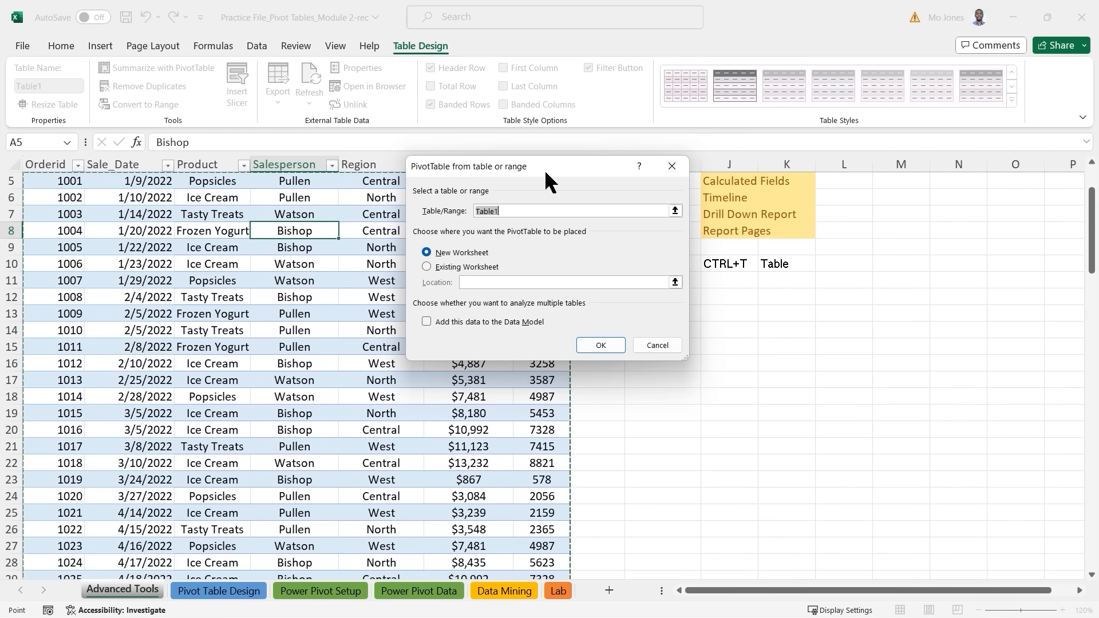
left_click_drag(544, 170, 379, 170)
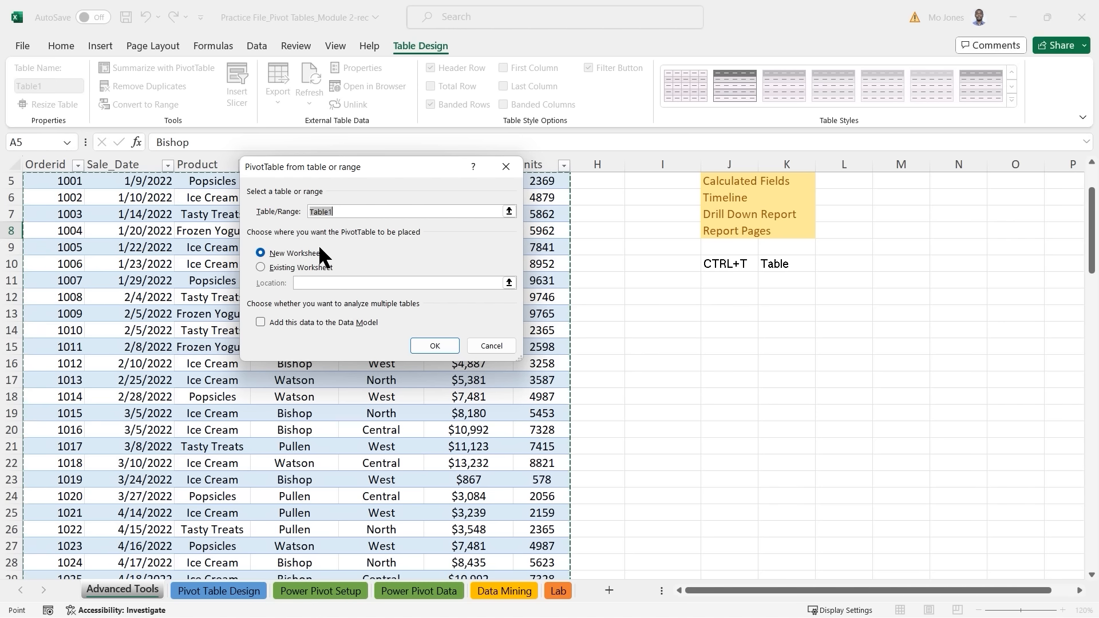
left_click(437, 343)
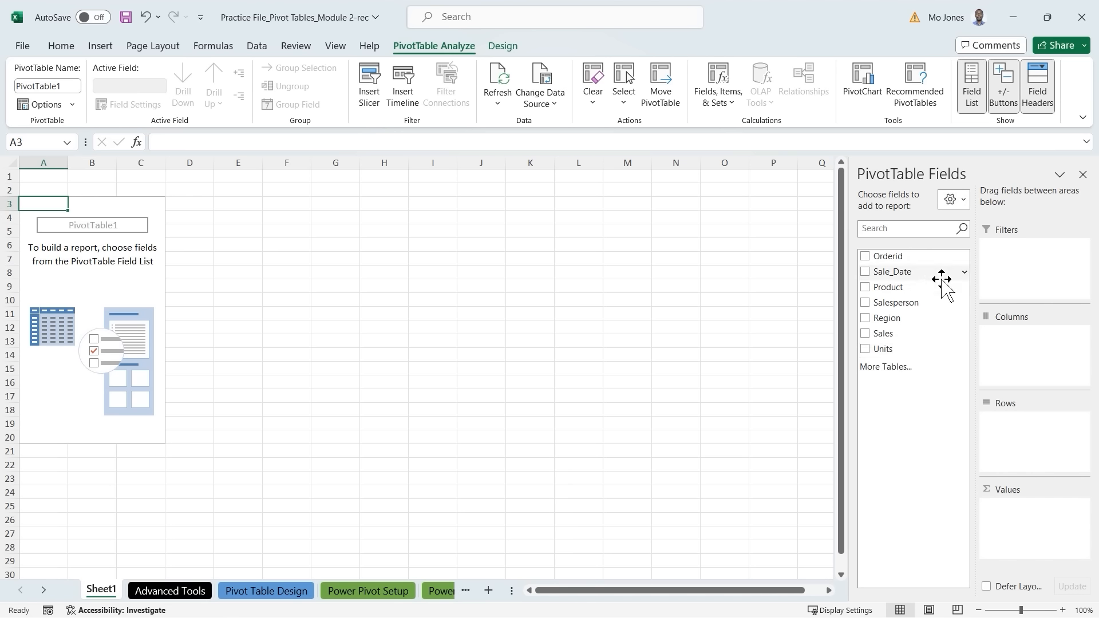
Step: Copy the "Tools we will explore" list from the Advanced Tools sheet to cell O3 of Sheet1 and autofit column O
left_click(171, 595)
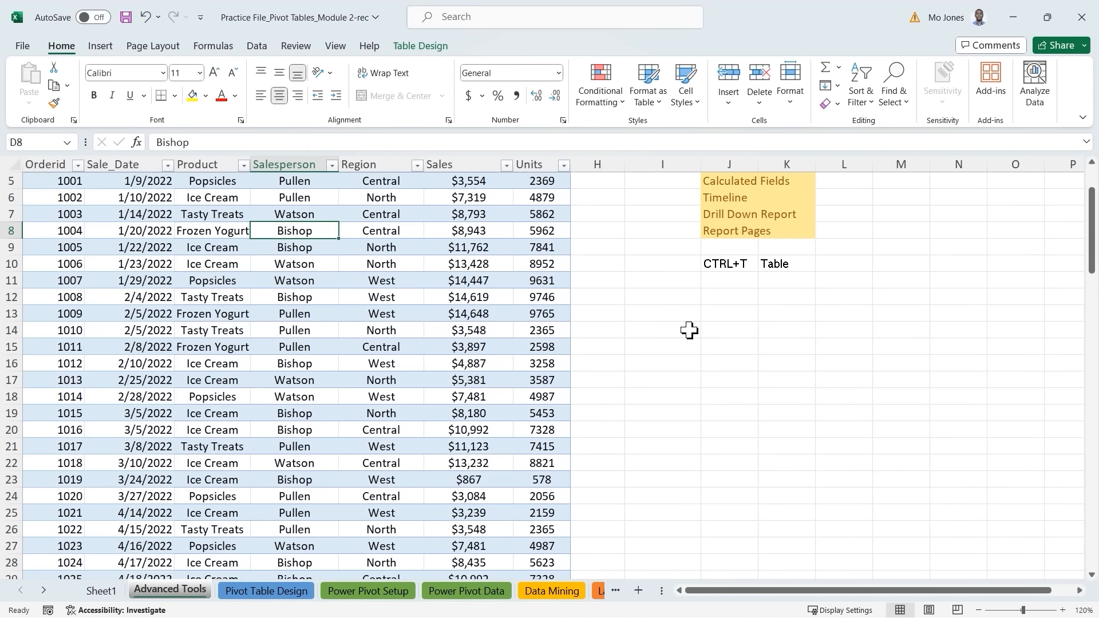
scroll(690, 329, "up", 2)
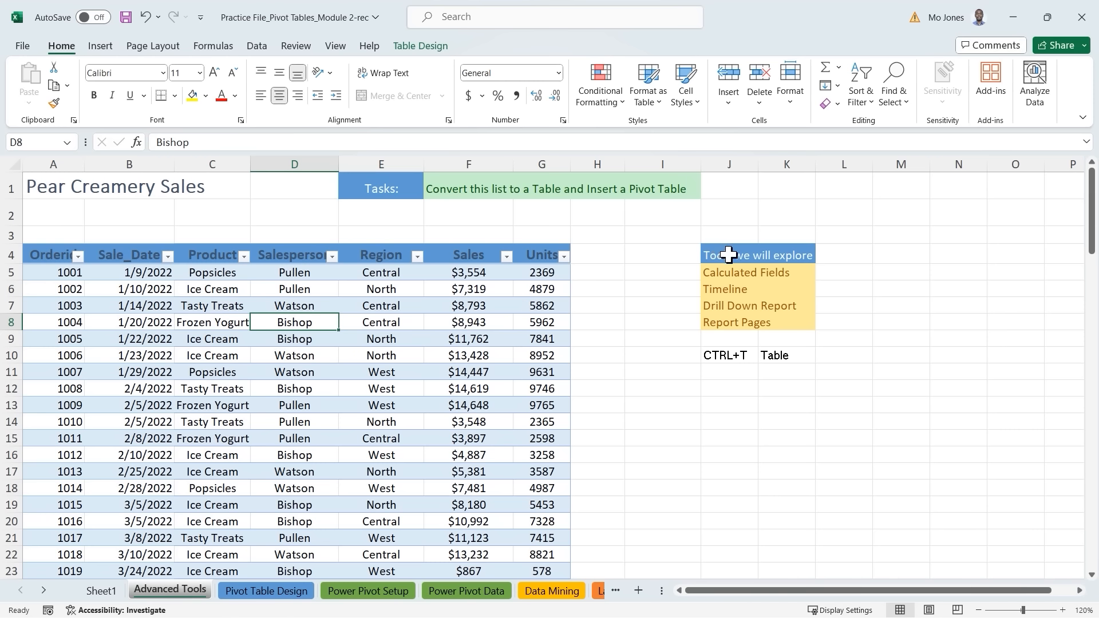
left_click_drag(729, 255, 744, 323)
right_click(746, 291)
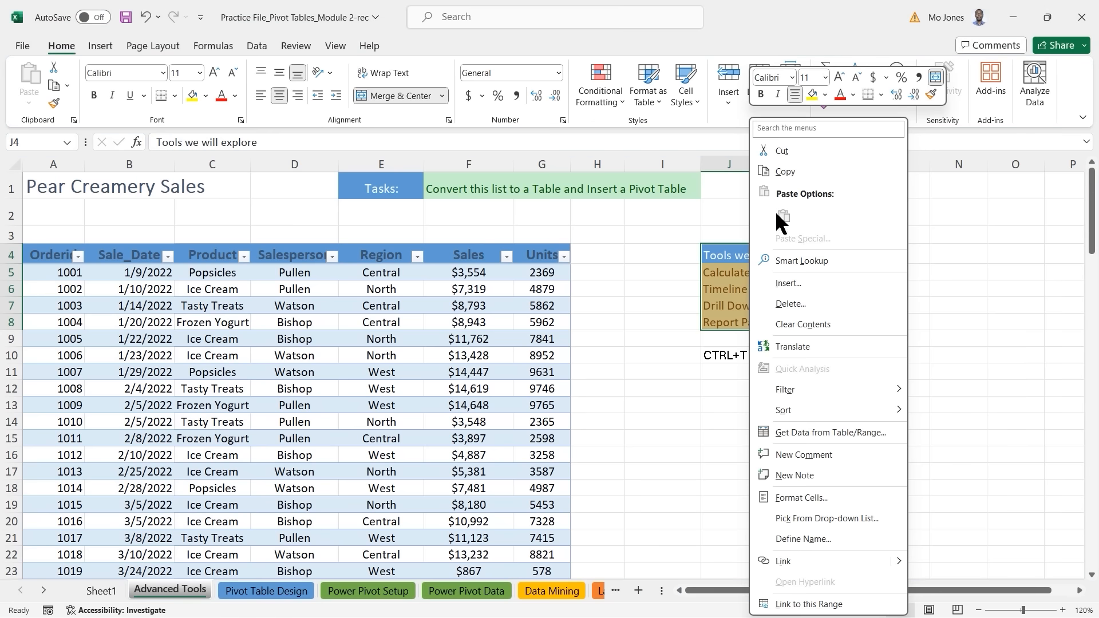
left_click(787, 171)
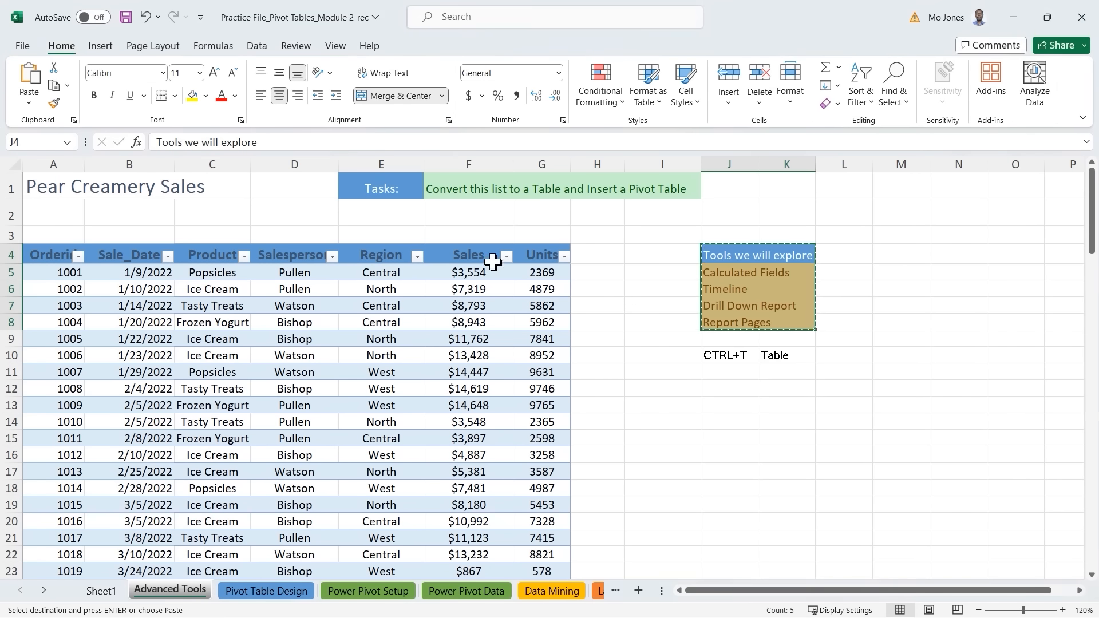
left_click(101, 591)
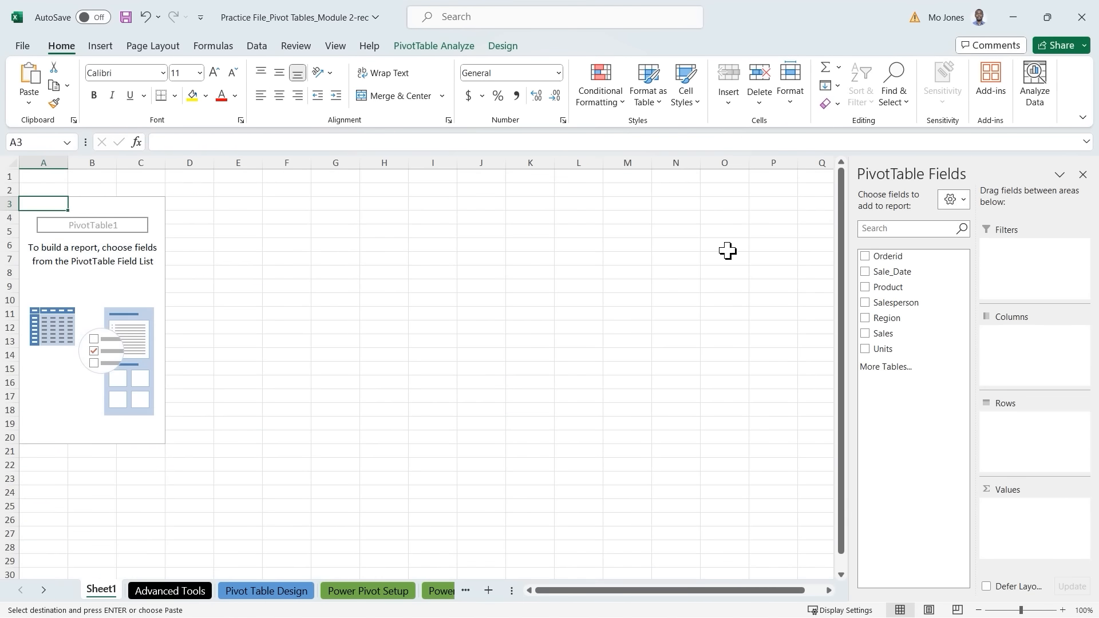
left_click(711, 205)
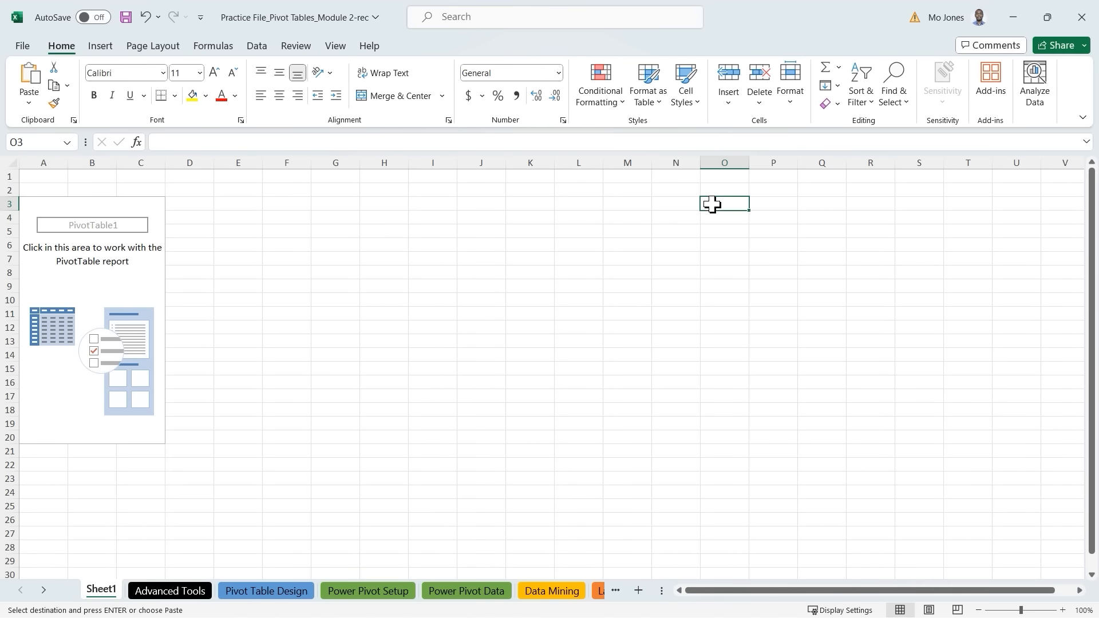
key("ctrl+v")
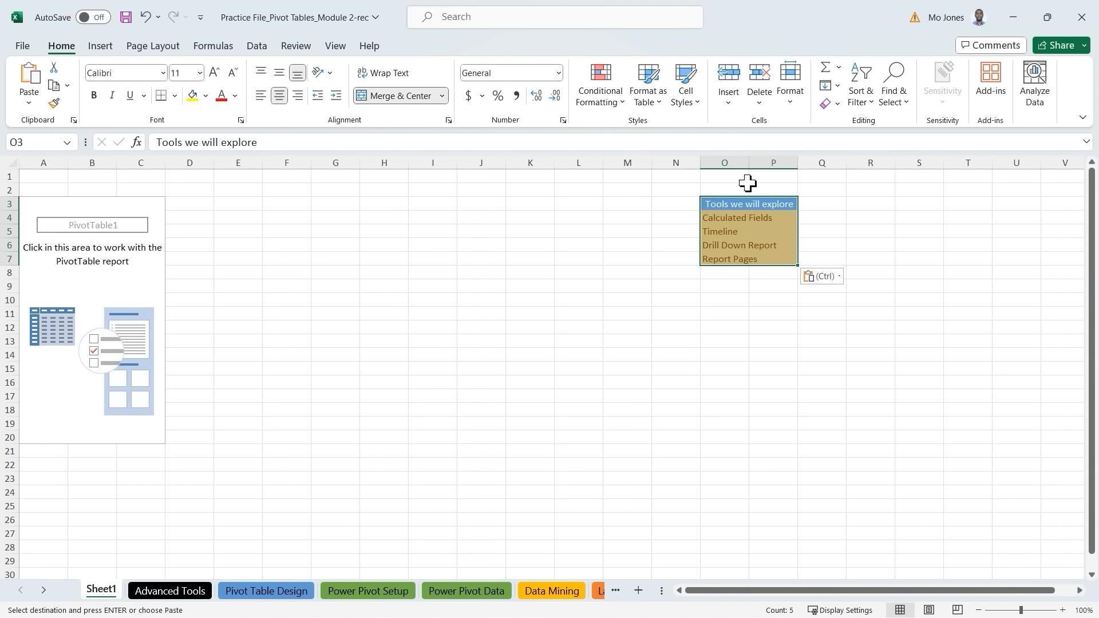
double_click(748, 163)
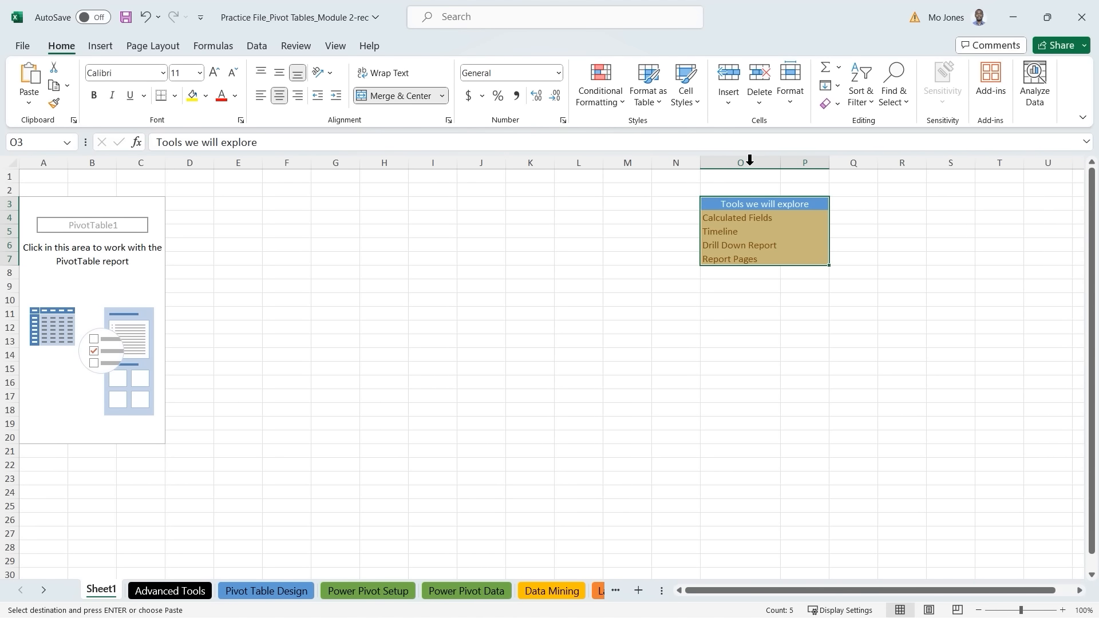
Step: Name the PivotTable "Creamery Sales" and set its field list to sort A to Z
left_click(113, 273)
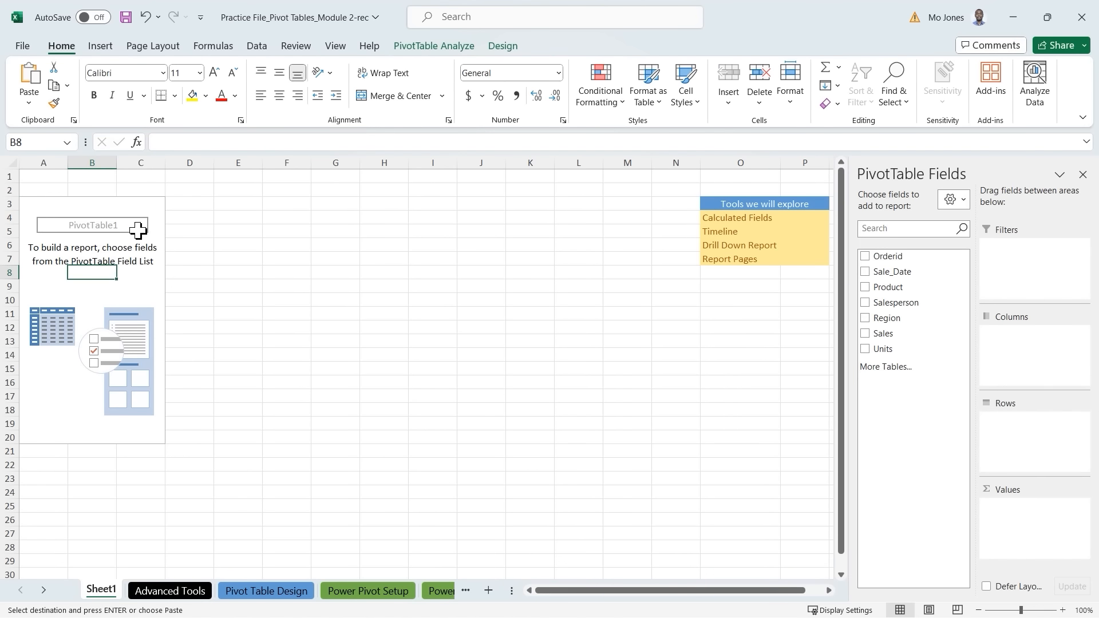
left_click(113, 254)
right_click(114, 259)
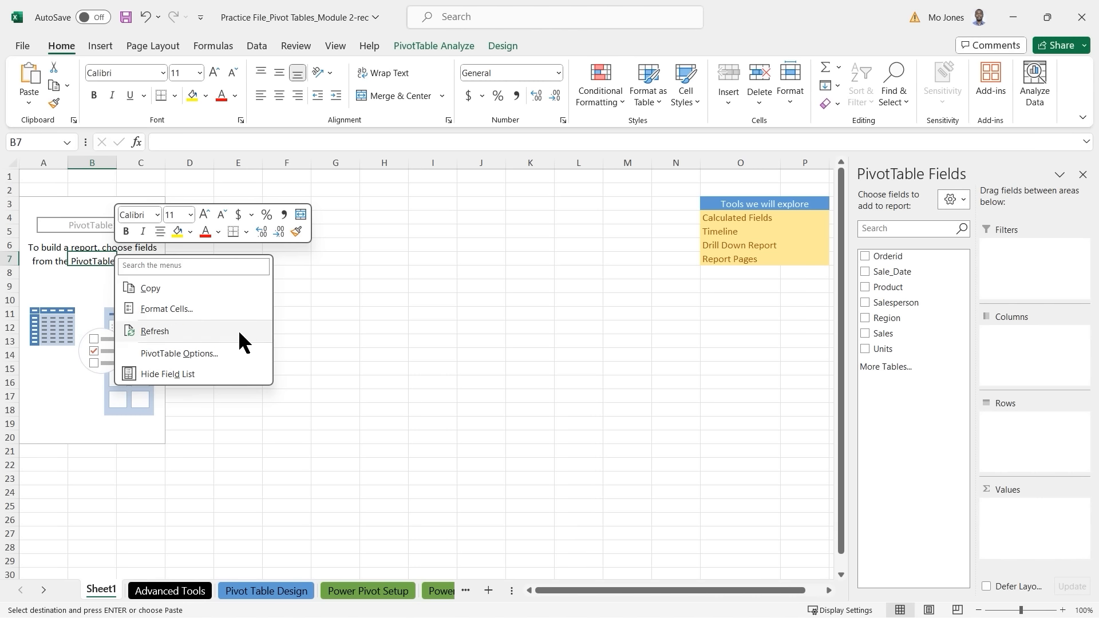
left_click(200, 352)
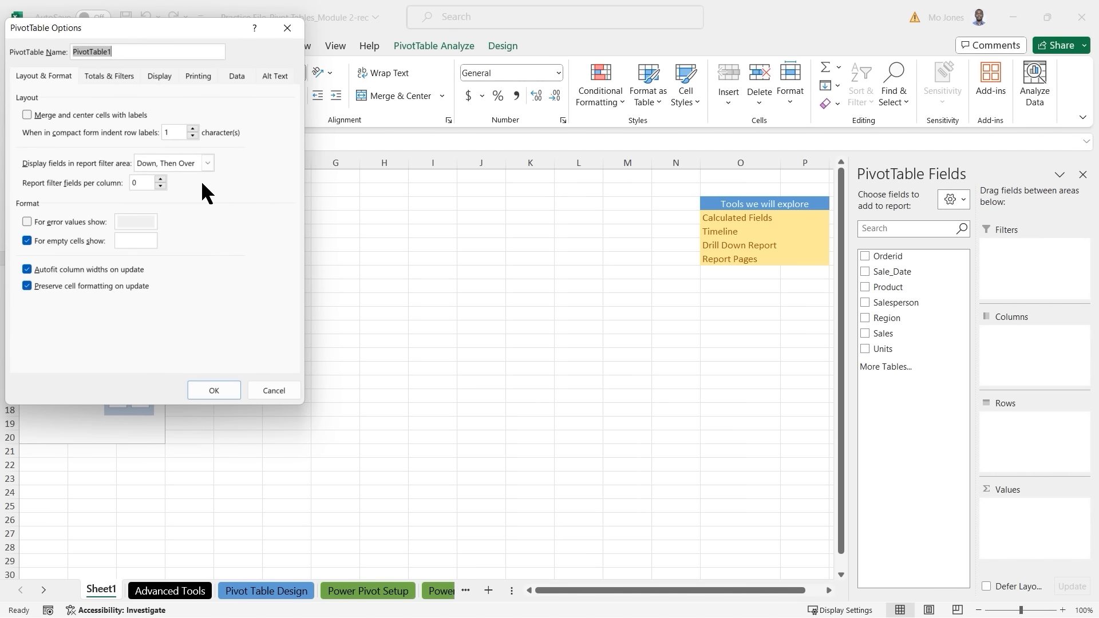
type("Creamery Sales")
left_click(167, 76)
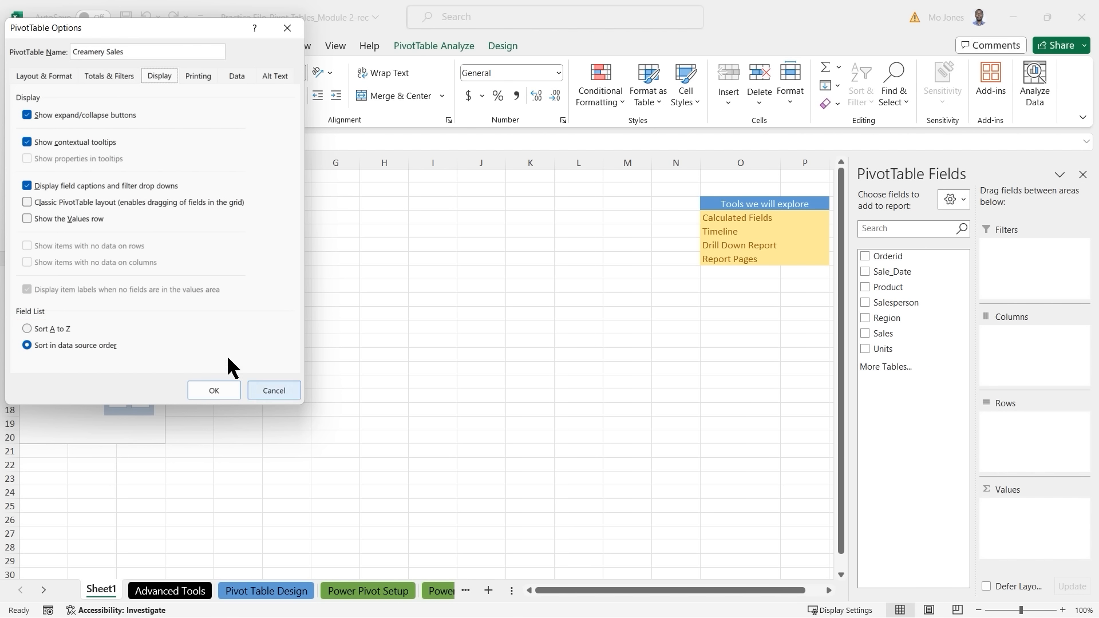
left_click(30, 329)
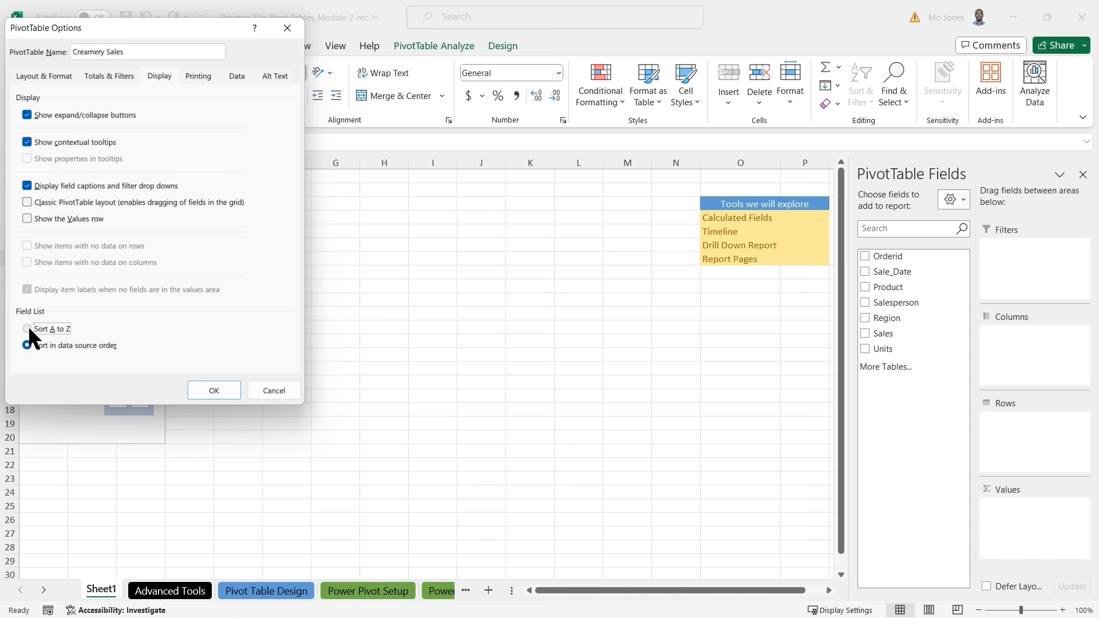
left_click(214, 390)
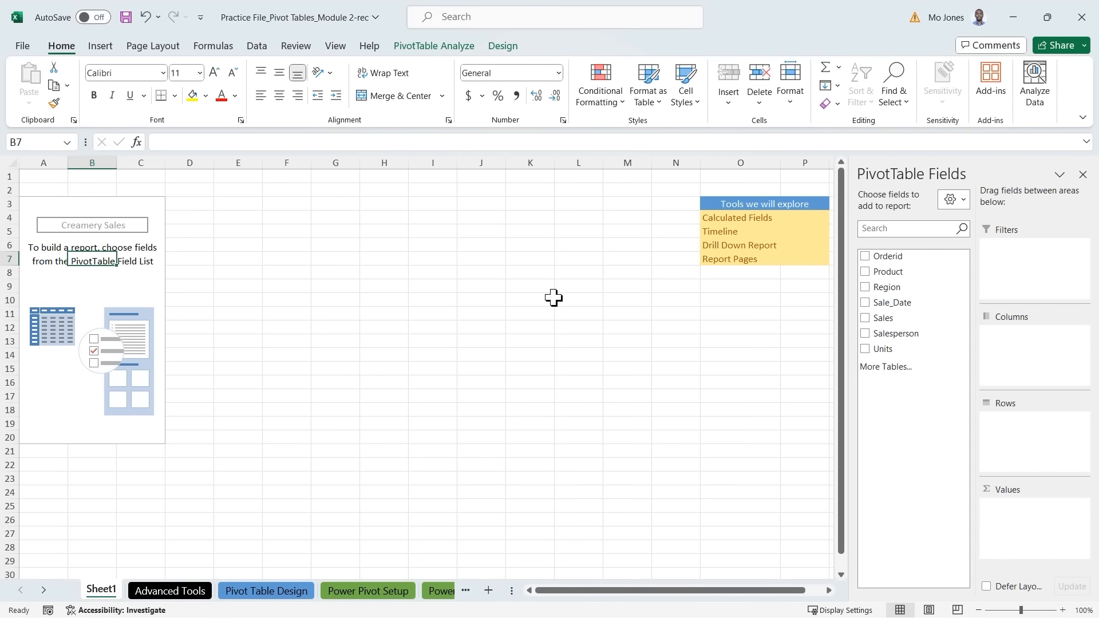
Step: Switch the PivotTable field list to the stacked fields and areas layout, and return it to side-by-side
left_click(963, 196)
left_click(952, 224)
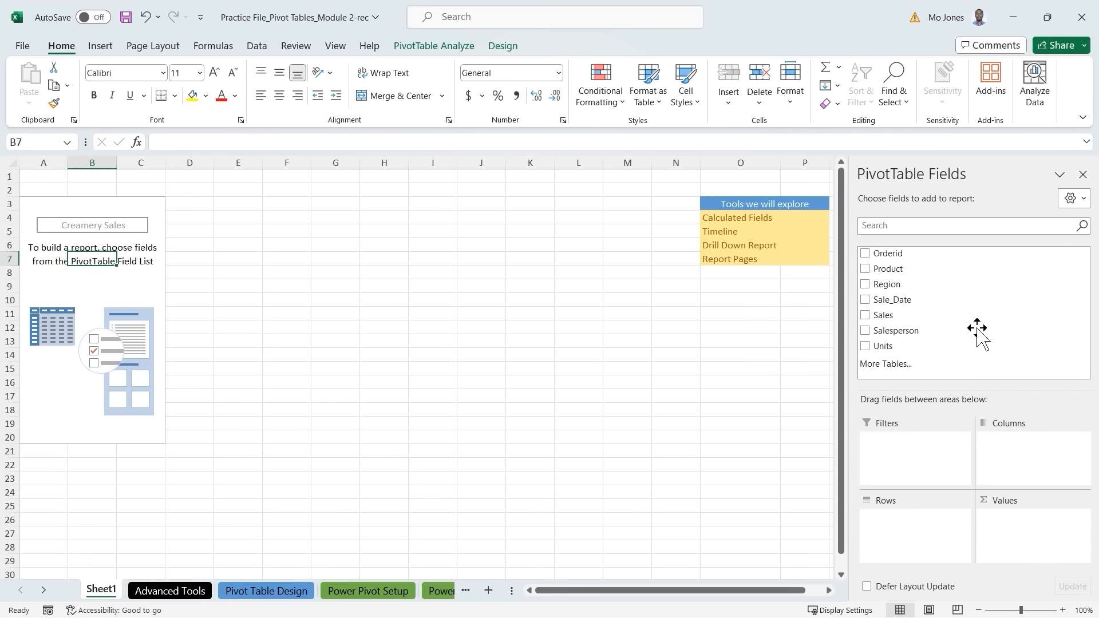
left_click(1084, 199)
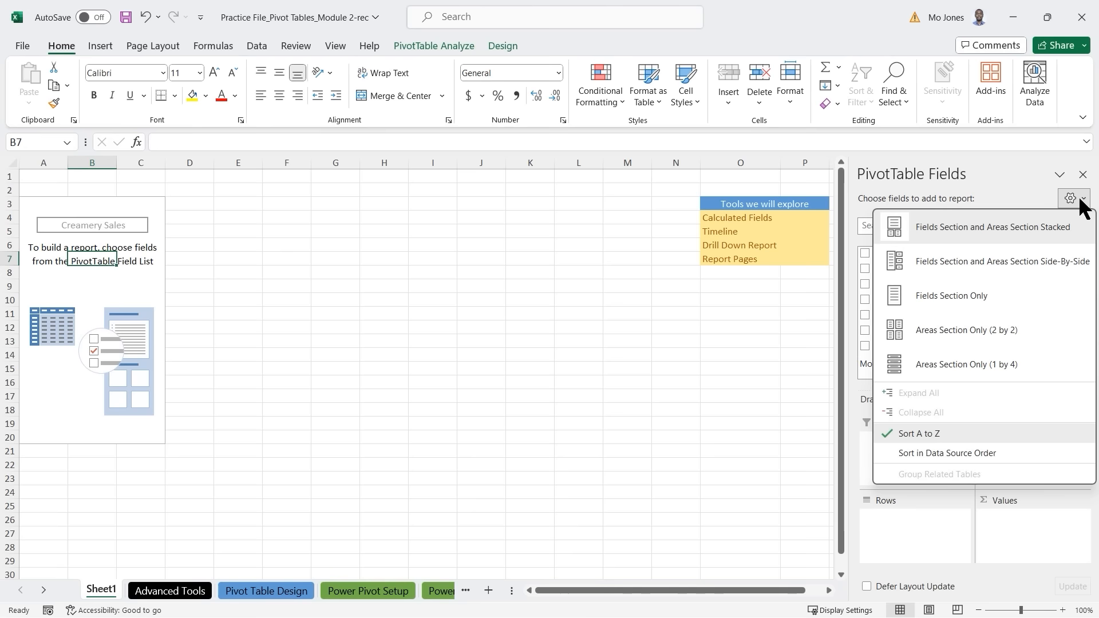
left_click(994, 261)
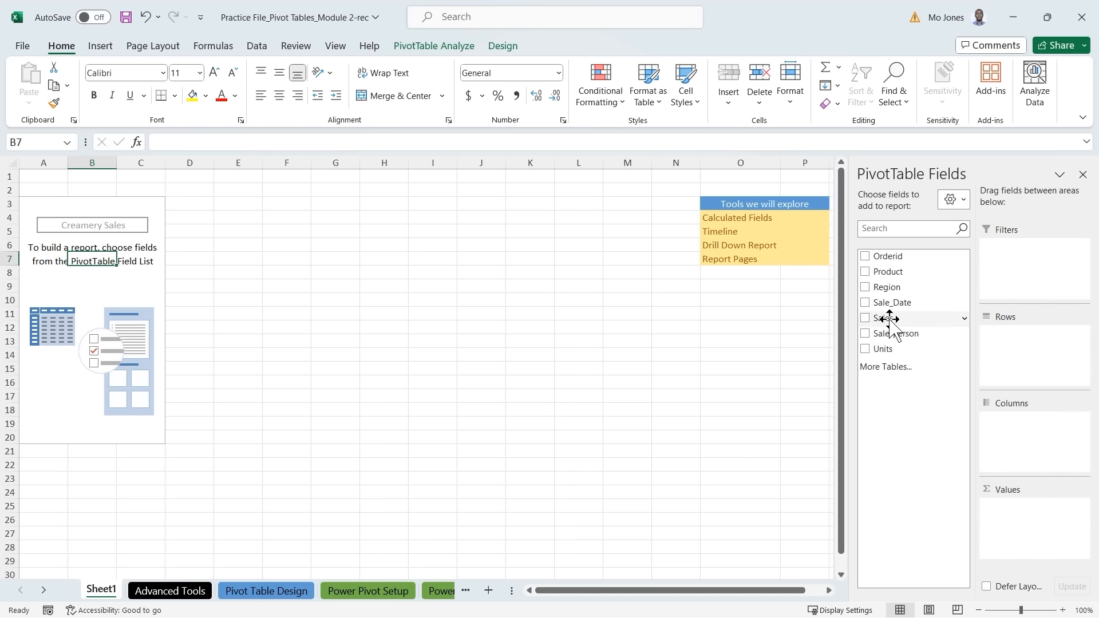
Step: Add the Sales field to the PivotTable as a summed value and format its numbers as Accounting
left_click(865, 319)
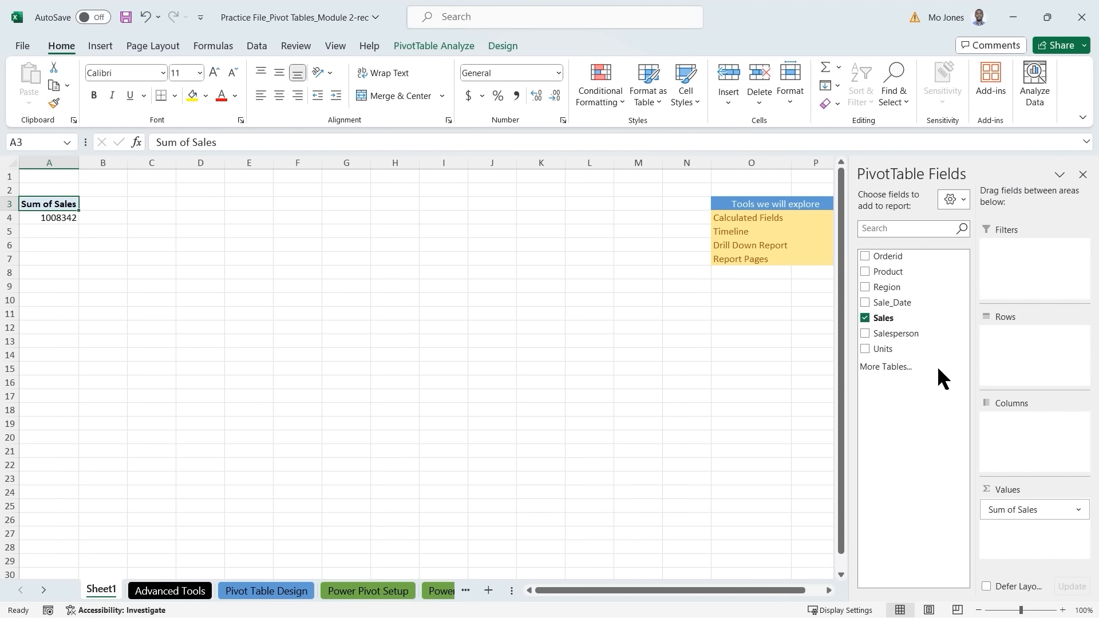
left_click(1079, 511)
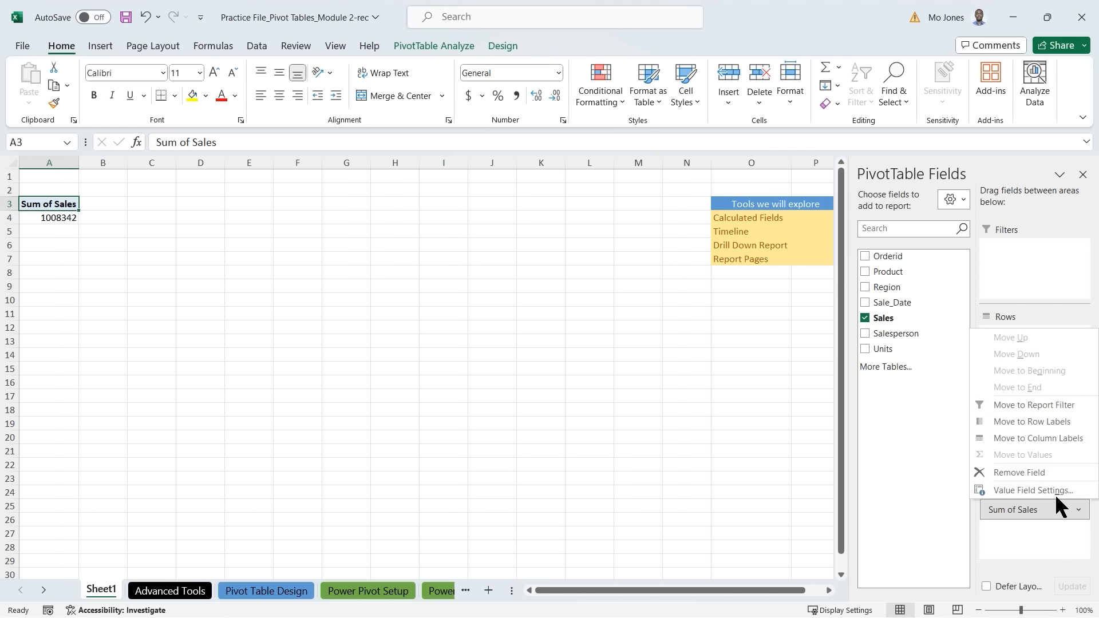
left_click(1048, 492)
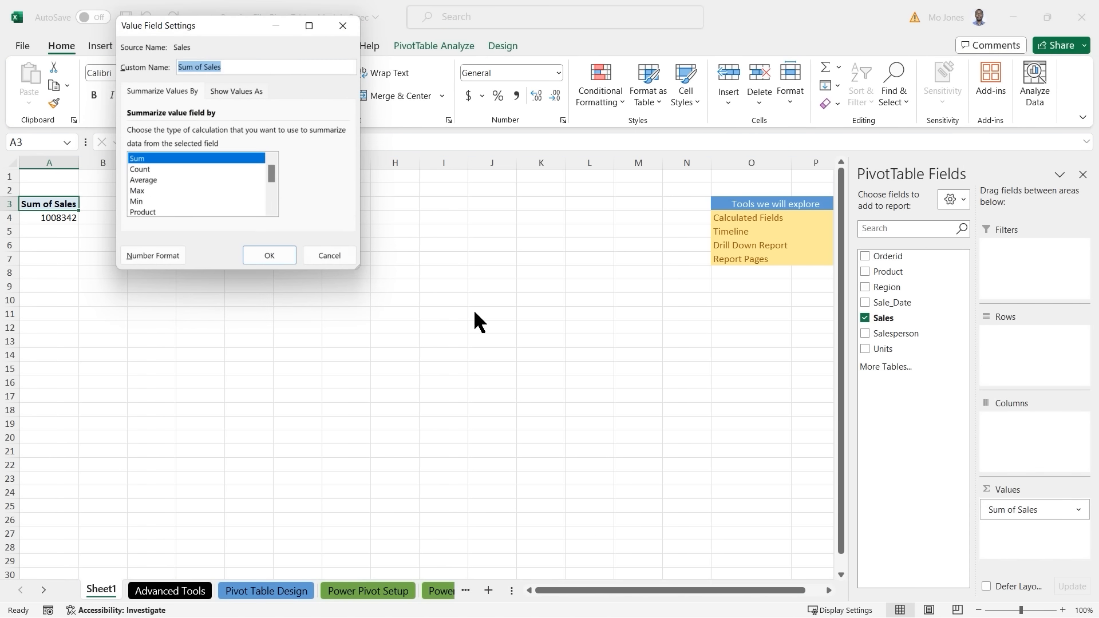
left_click(151, 255)
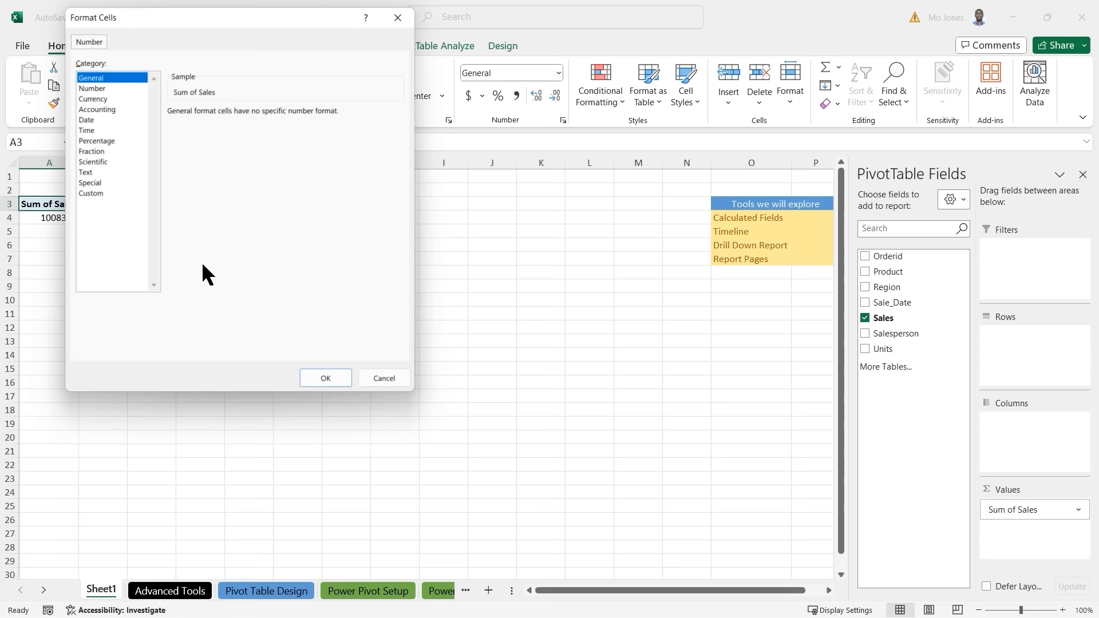
left_click(98, 104)
left_click(327, 381)
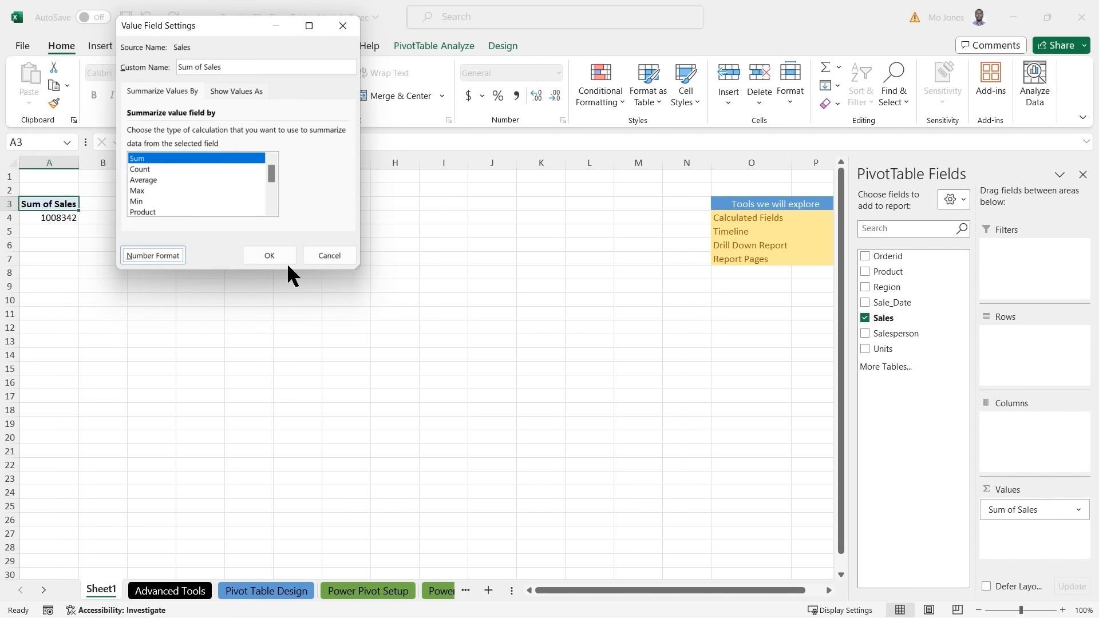
left_click(280, 253)
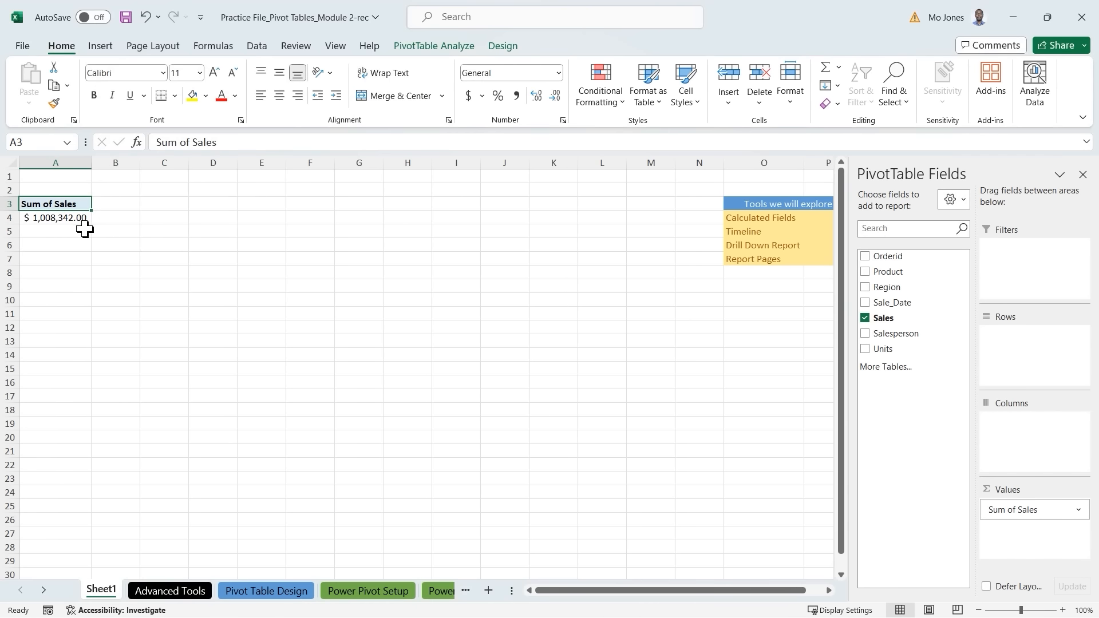
Step: Lay out the PivotTable with Product as rows and Region as columns
scroll(400, 350, "up", 1)
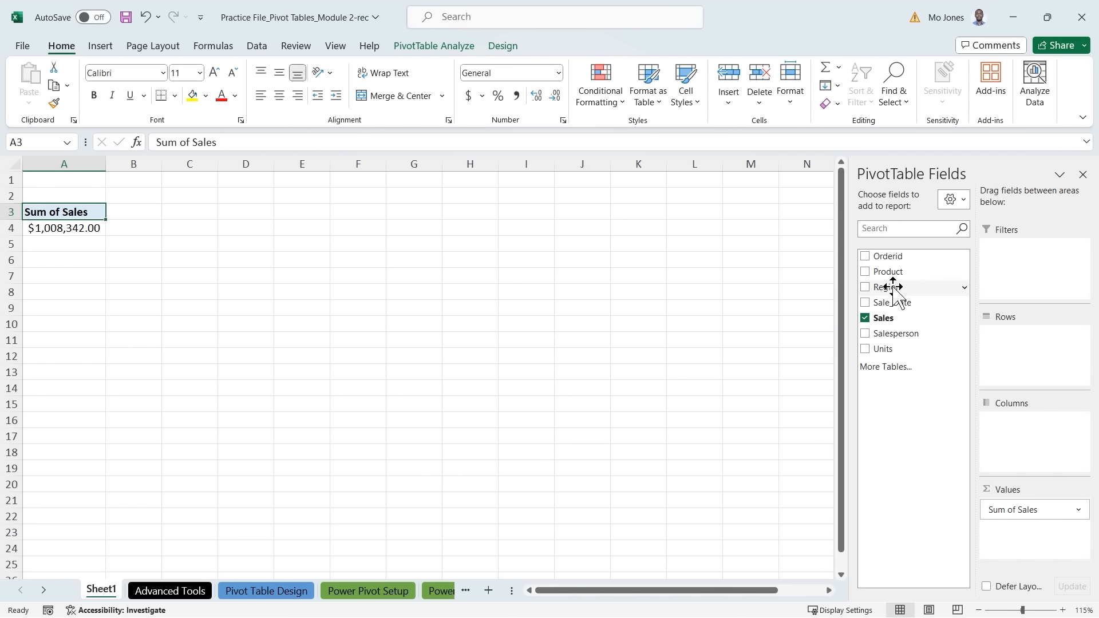
left_click_drag(889, 273, 997, 338)
left_click_drag(887, 287, 1024, 428)
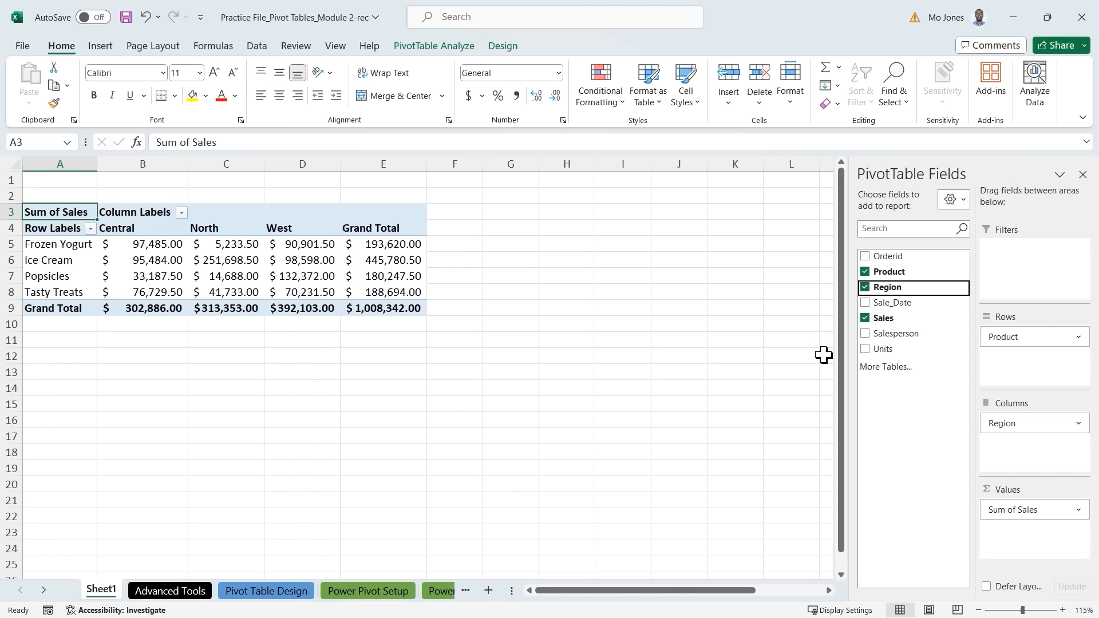
mouse_move(382, 267)
Step: Rename the PivotTable's worksheet from Sheet1 to "Creamery Sales"
right_click(100, 592)
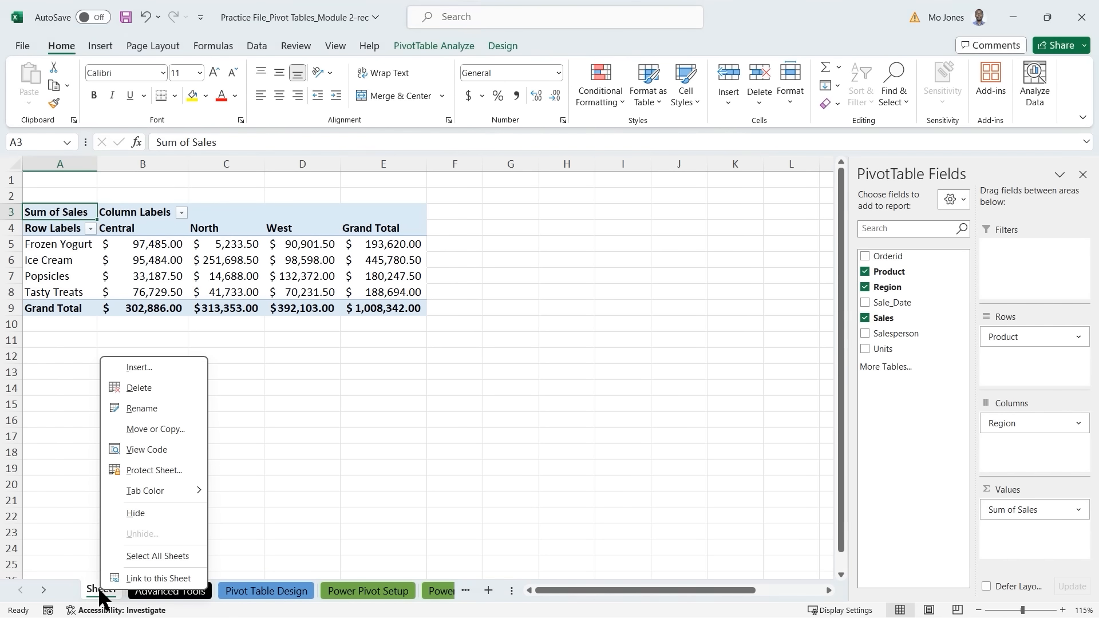
left_click(153, 408)
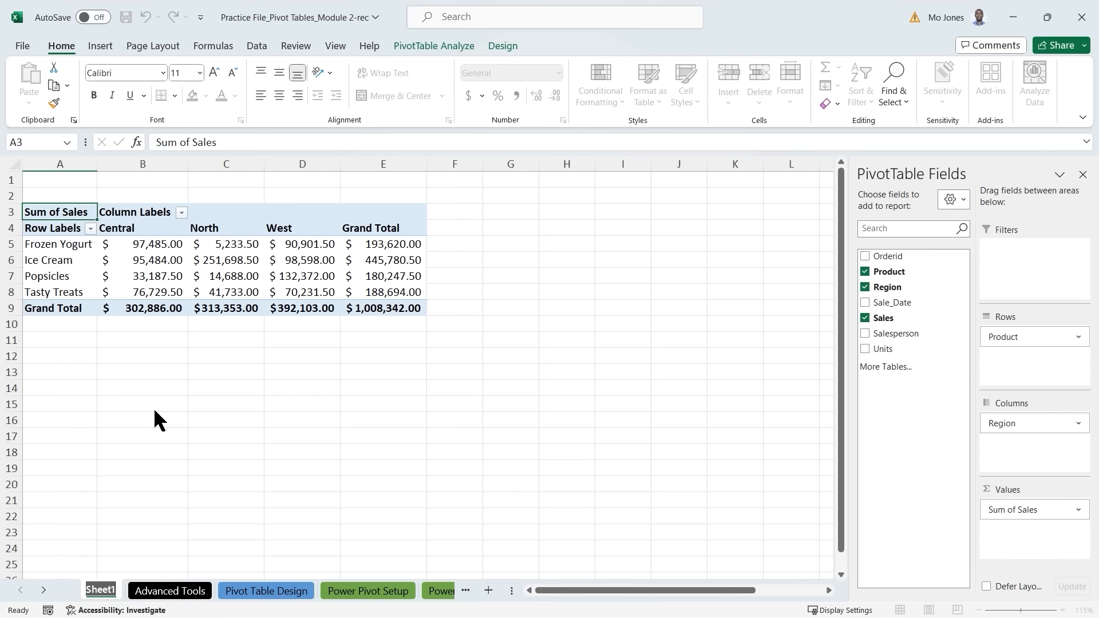
type("Creamery")
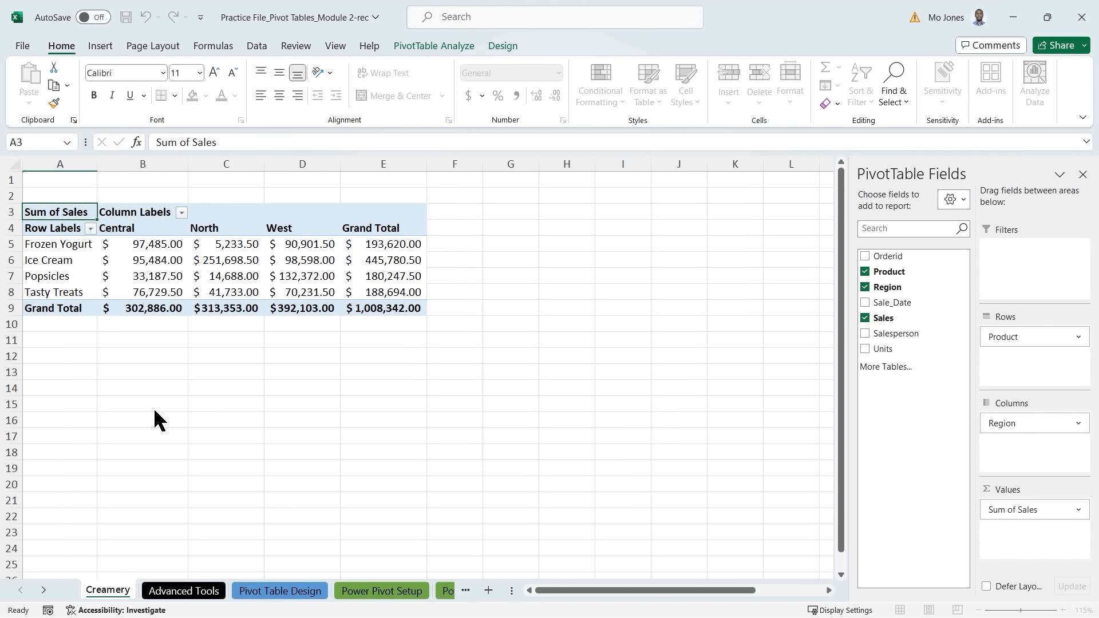
type(" Sales")
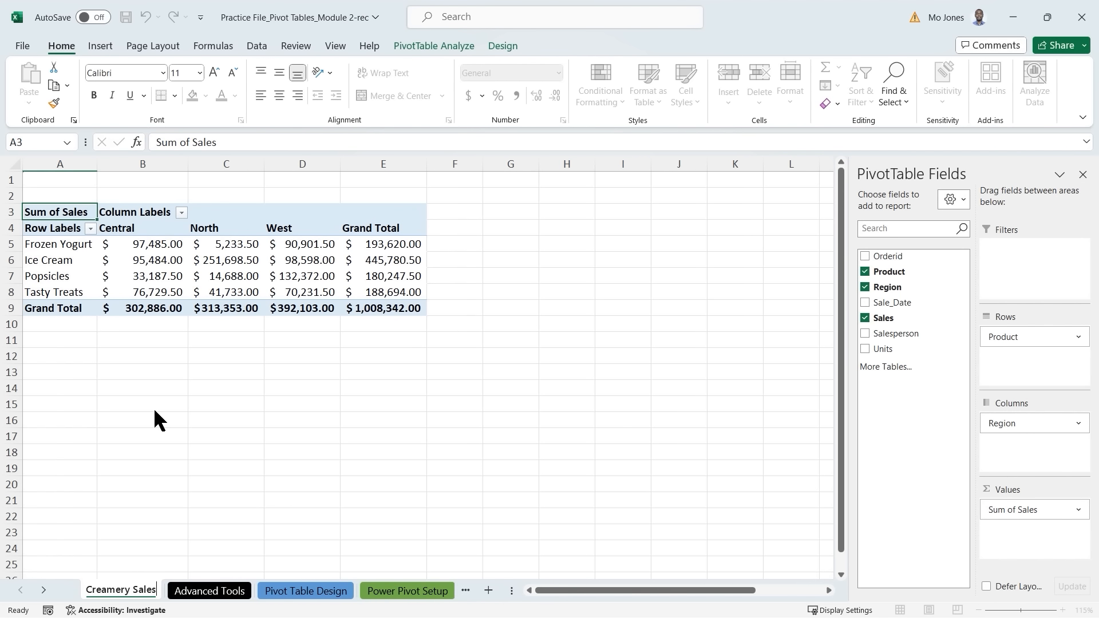
left_click(154, 409)
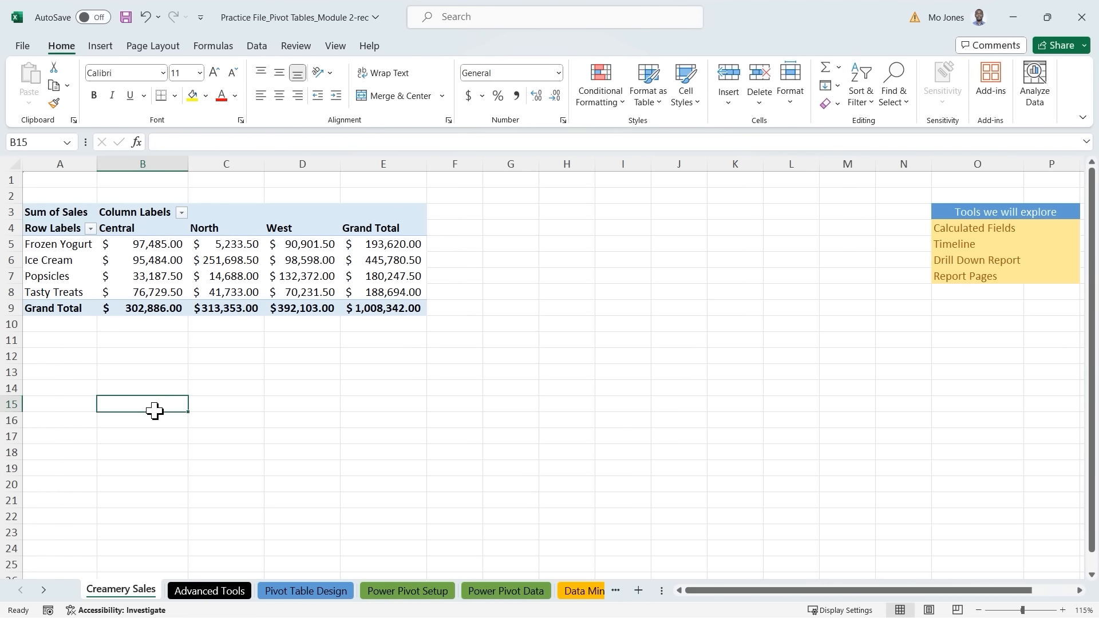
Step: Start a new record in row 113 below the Advanced Tools sales table with the next order ID and sale date 12/20/2023
left_click(221, 595)
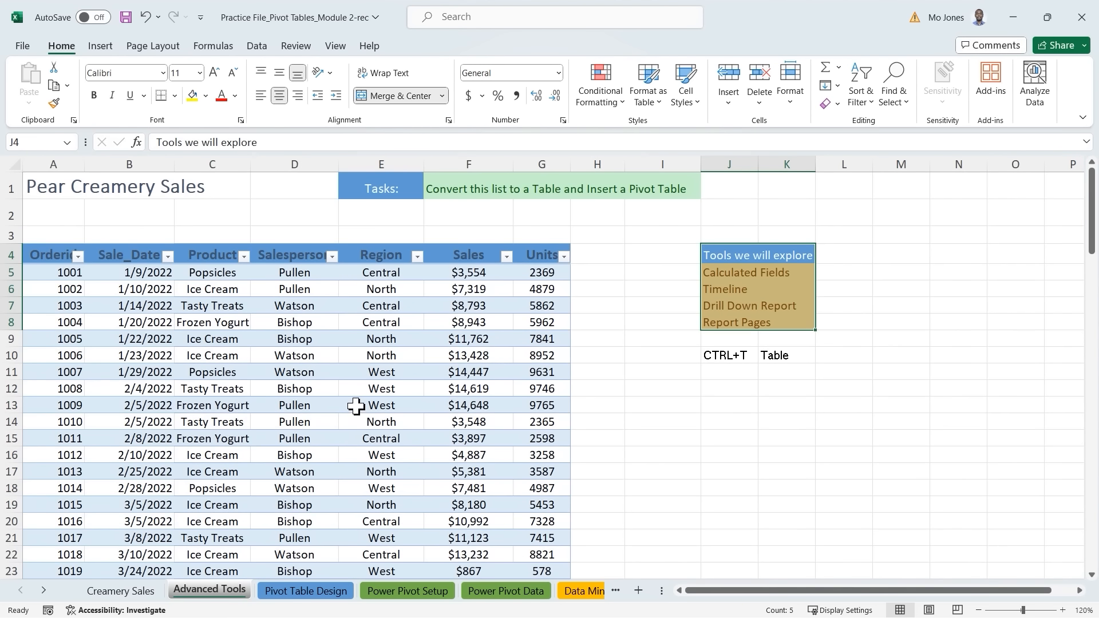
scroll(356, 406, "down", 6)
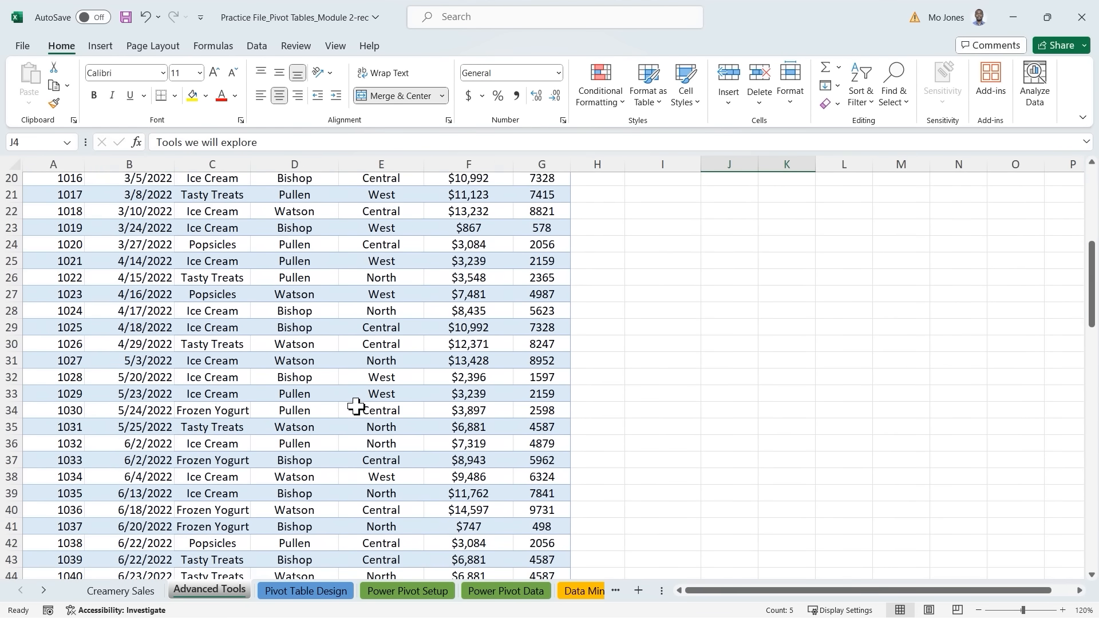
scroll(356, 407, "down", 7)
left_click(313, 382)
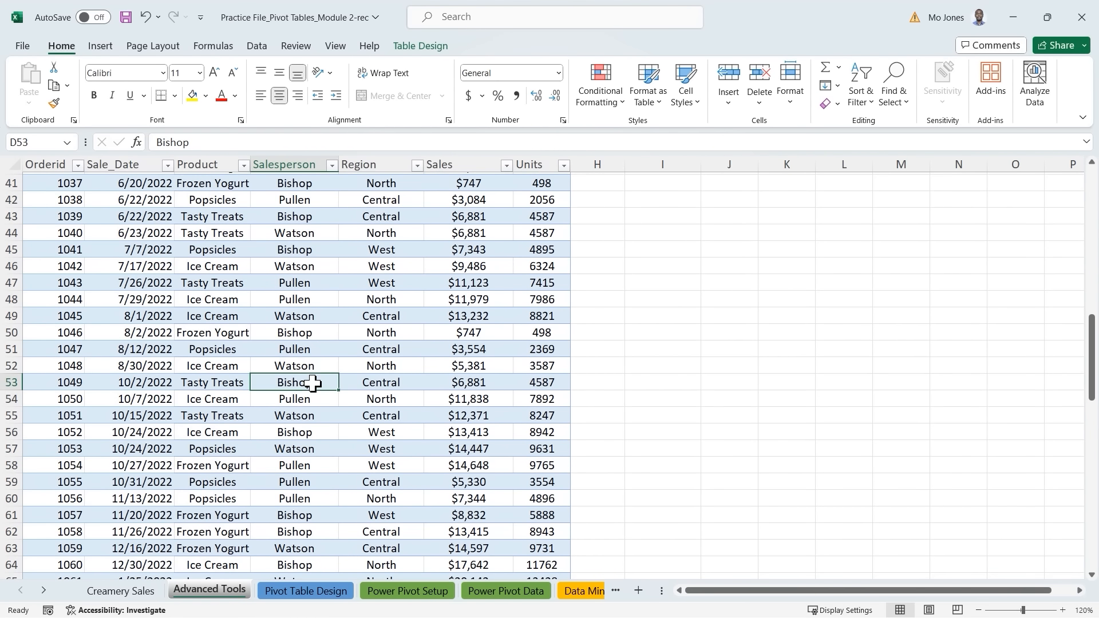
key("ctrl+End")
scroll(313, 382, "down", 4)
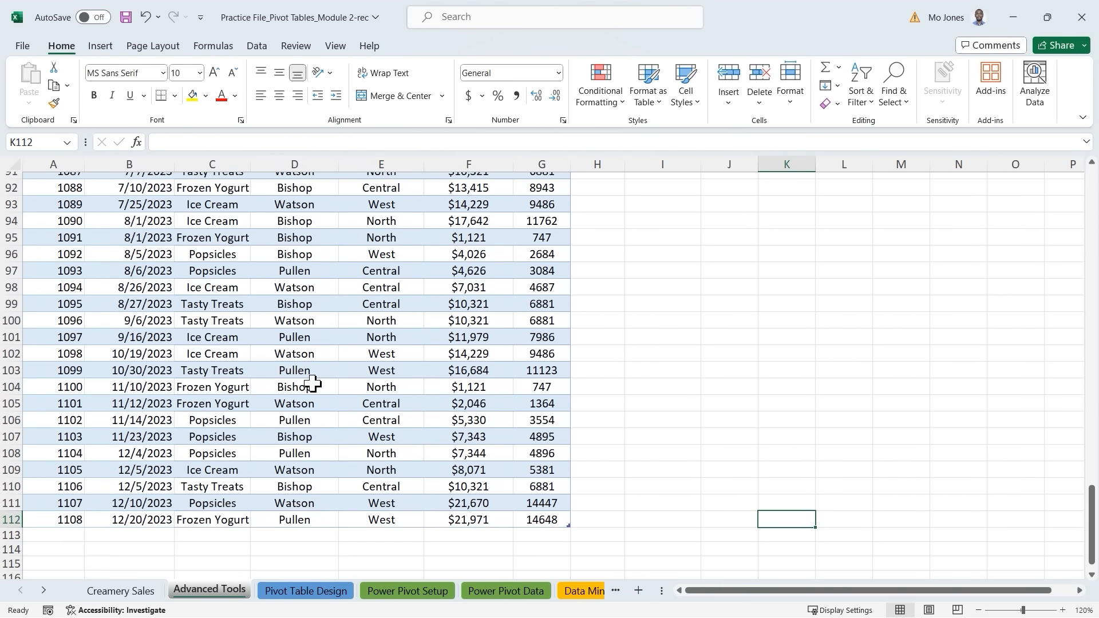
left_click(67, 449)
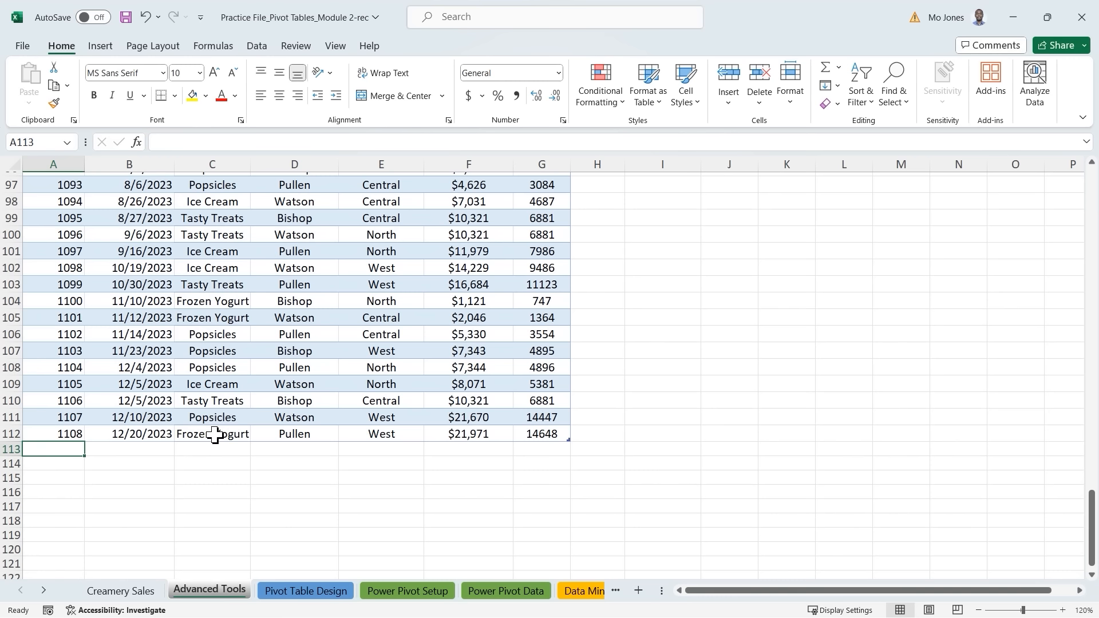
type("110")
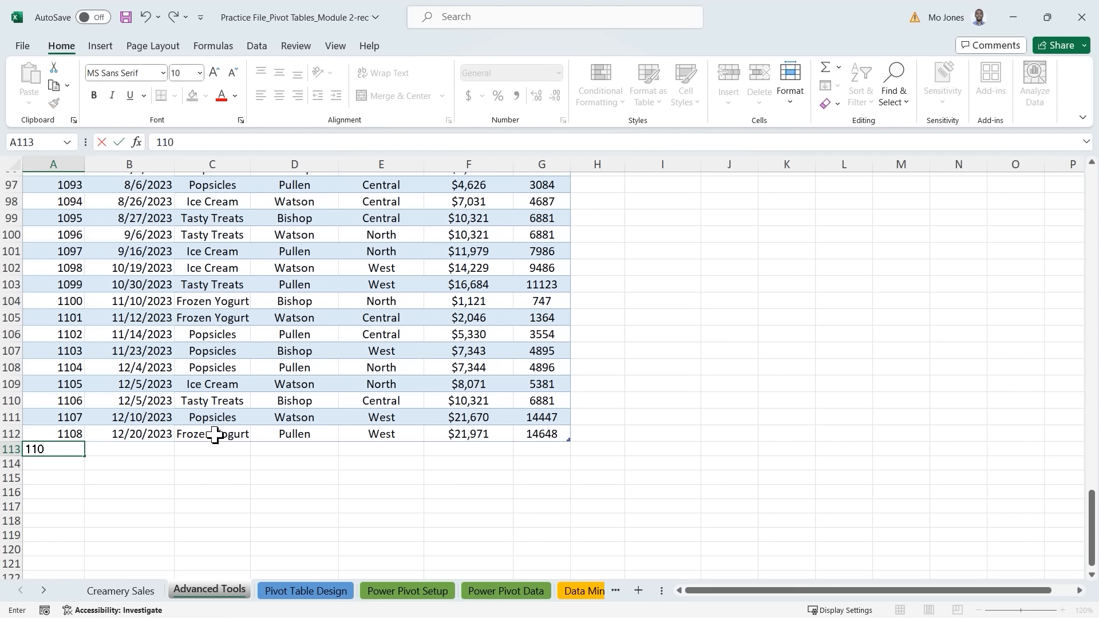
type("9")
key("Tab")
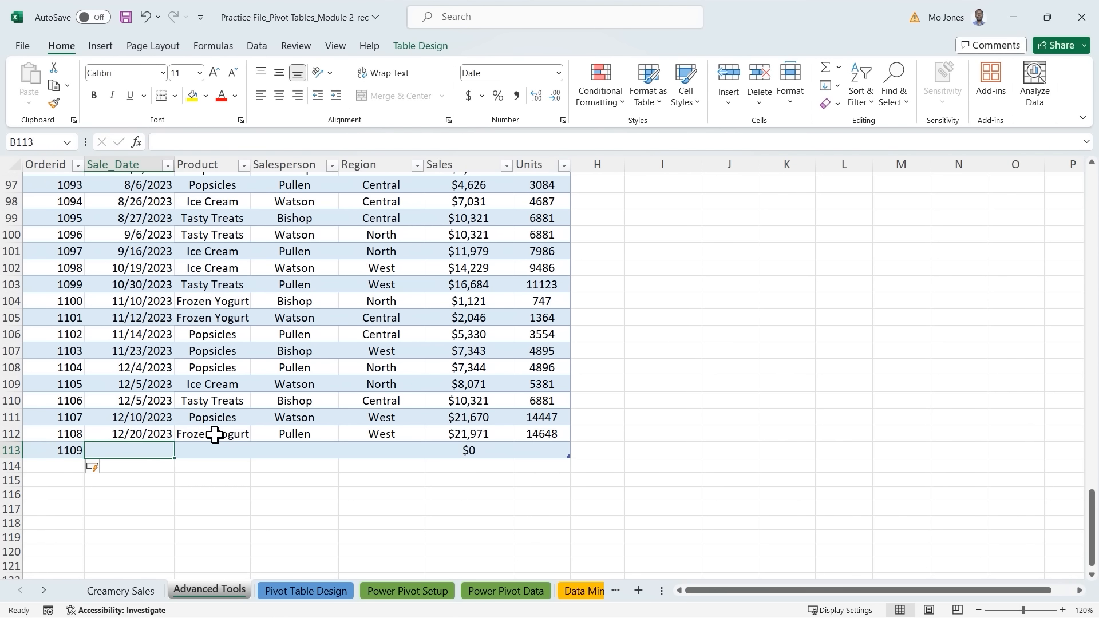
key("ctrl+apostrophe")
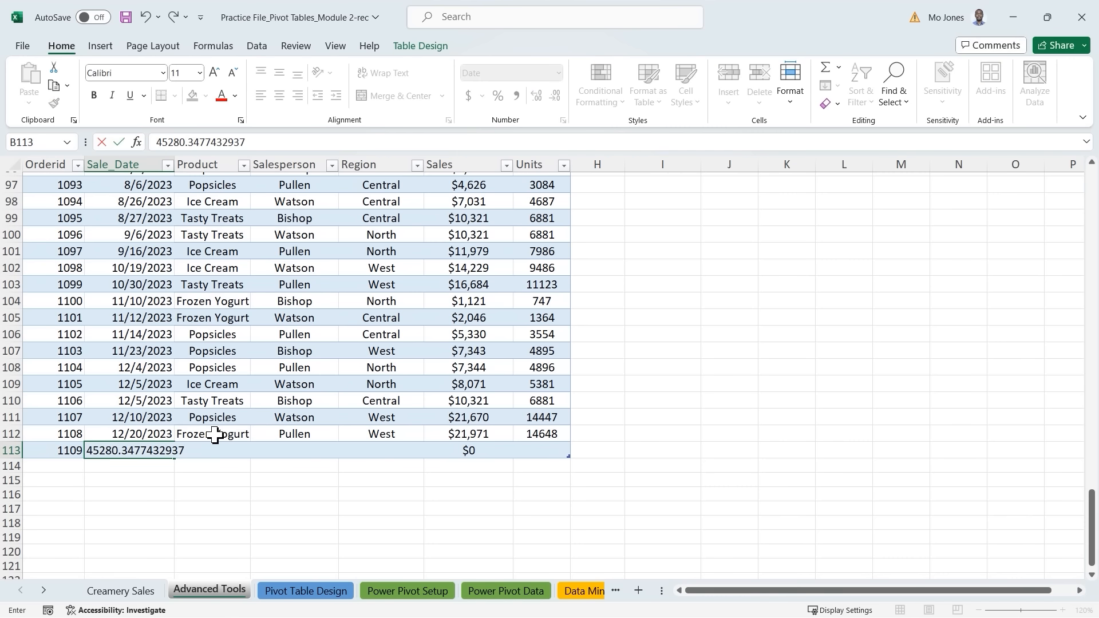
key("Tab")
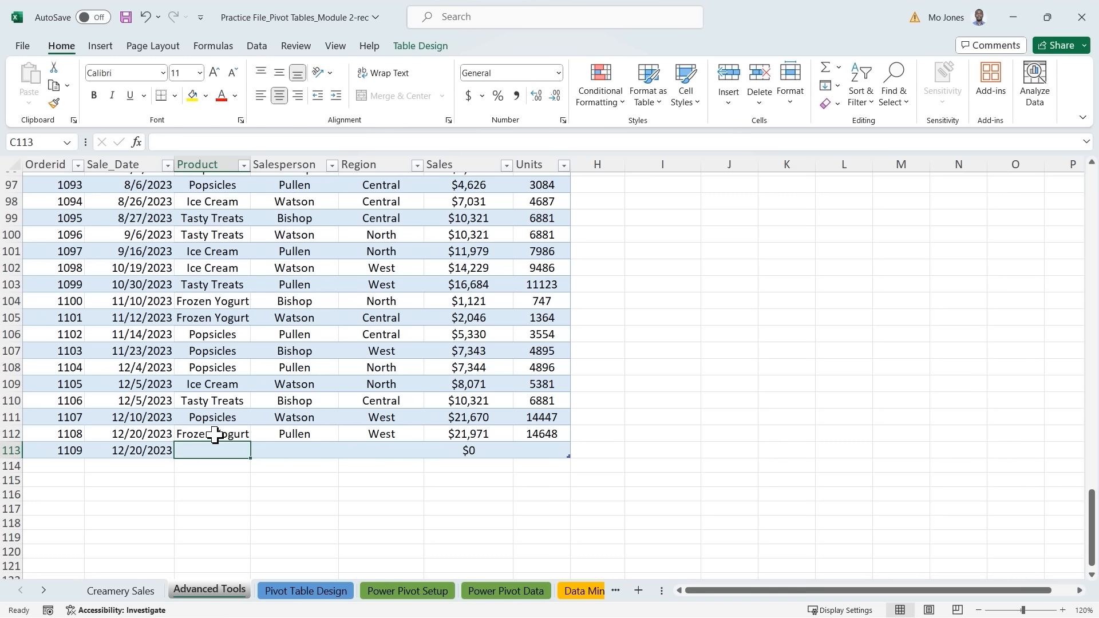
Step: Complete the row 113 record with product Organic Yogurt, the salesperson's name, region East and 25000 units
type("Org")
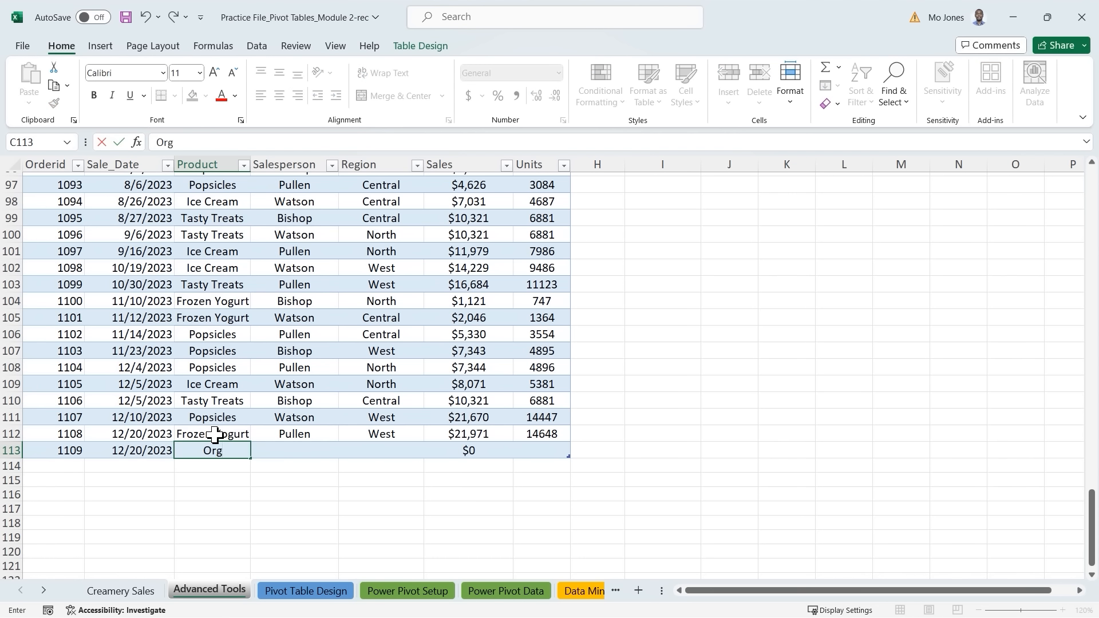
type("anic Yogurt")
key("Tab")
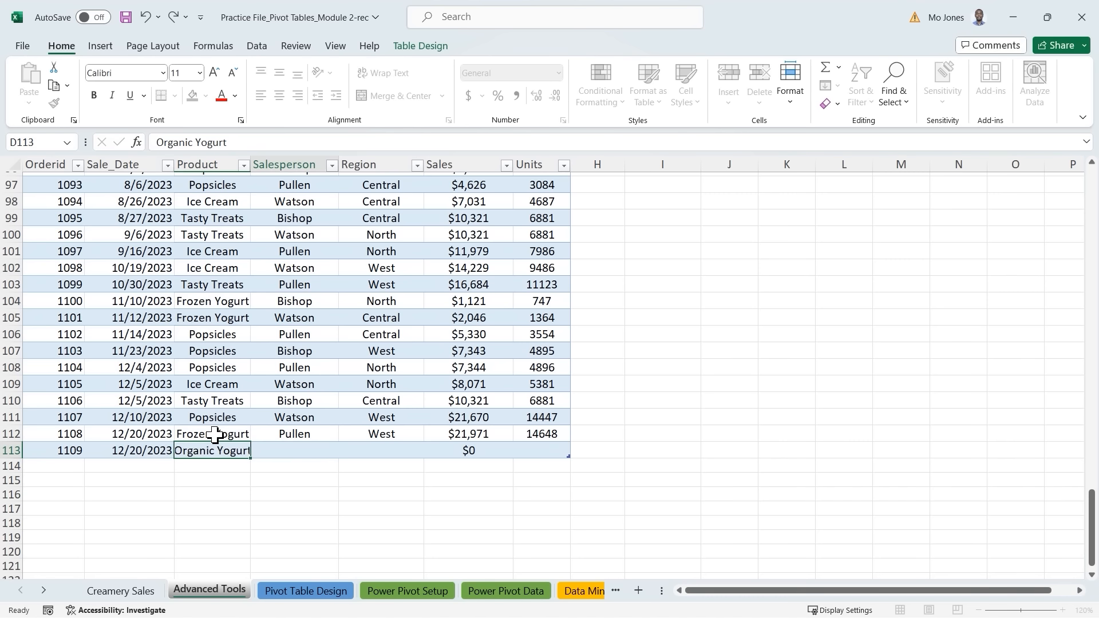
type("Jones")
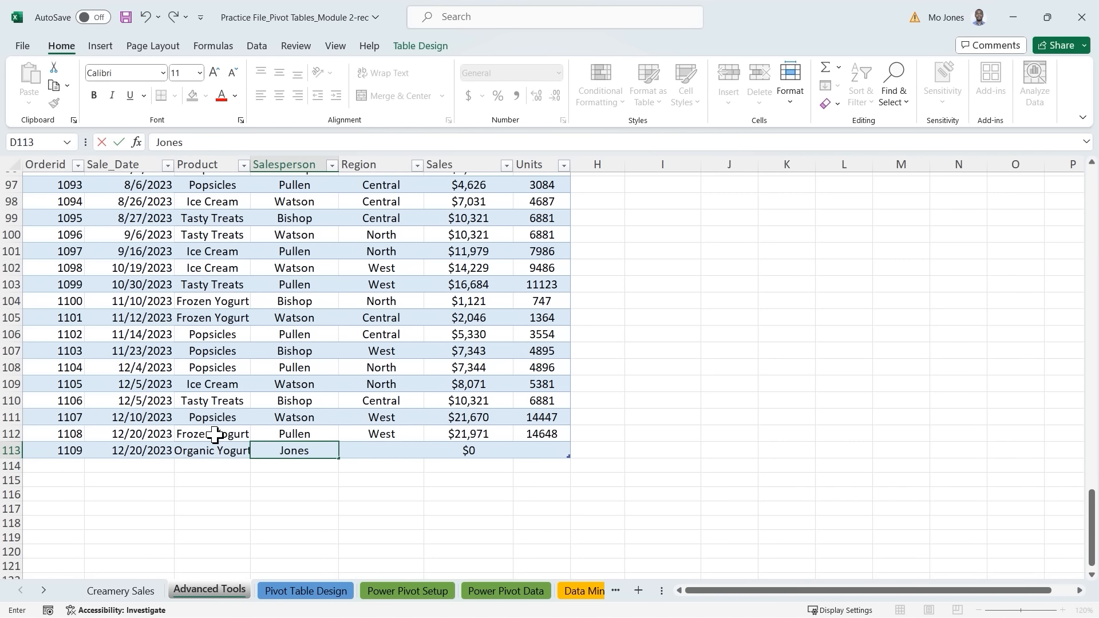
key("Tab")
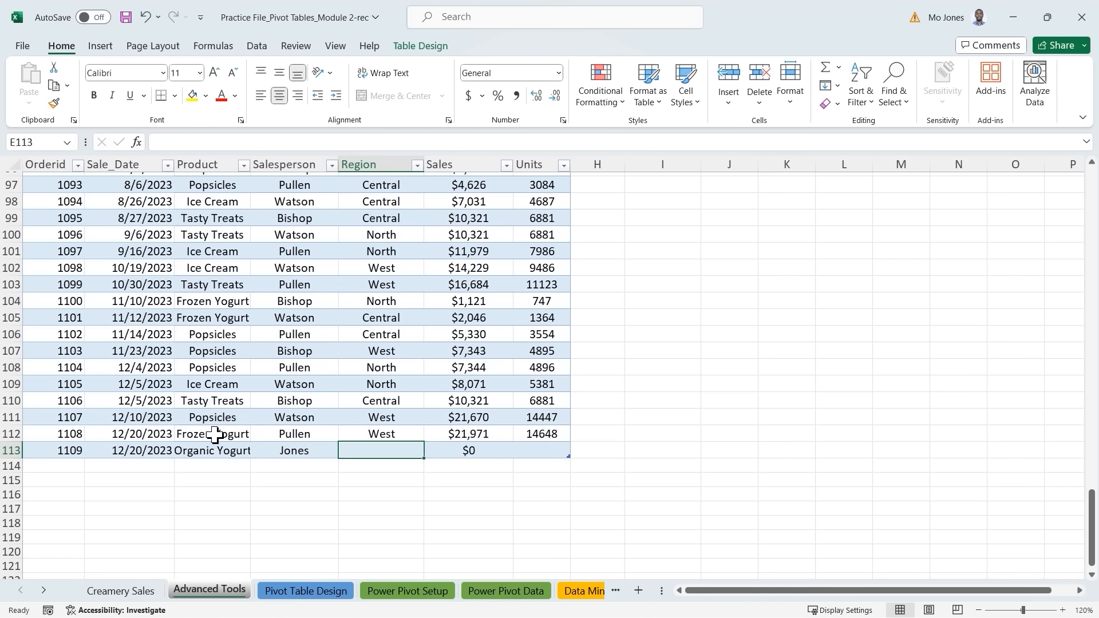
type("East")
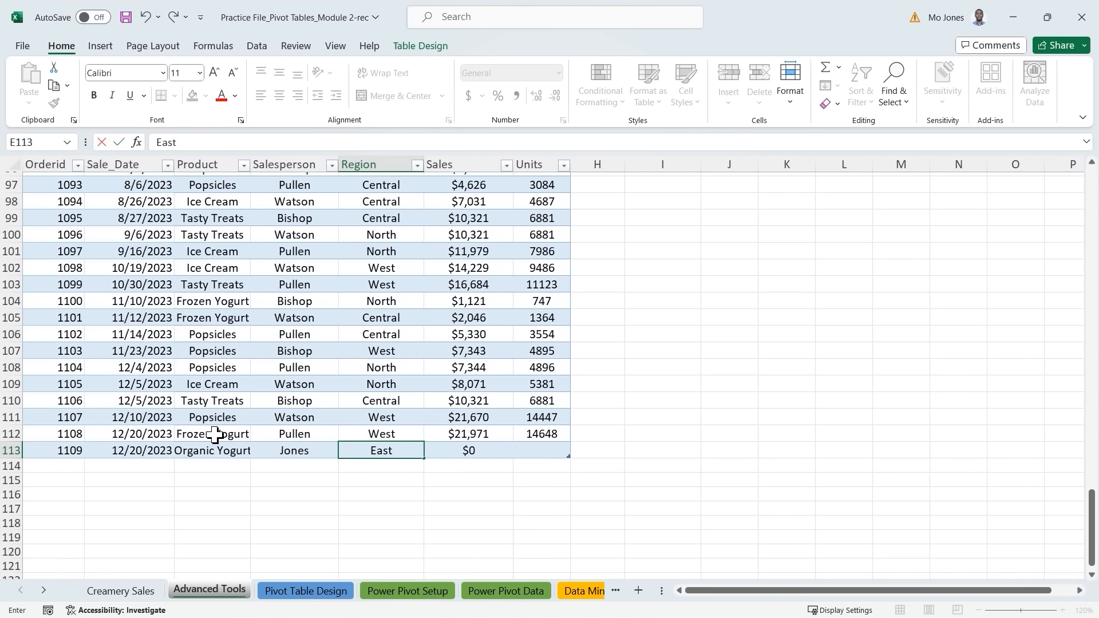
key("Tab")
key("Tab")
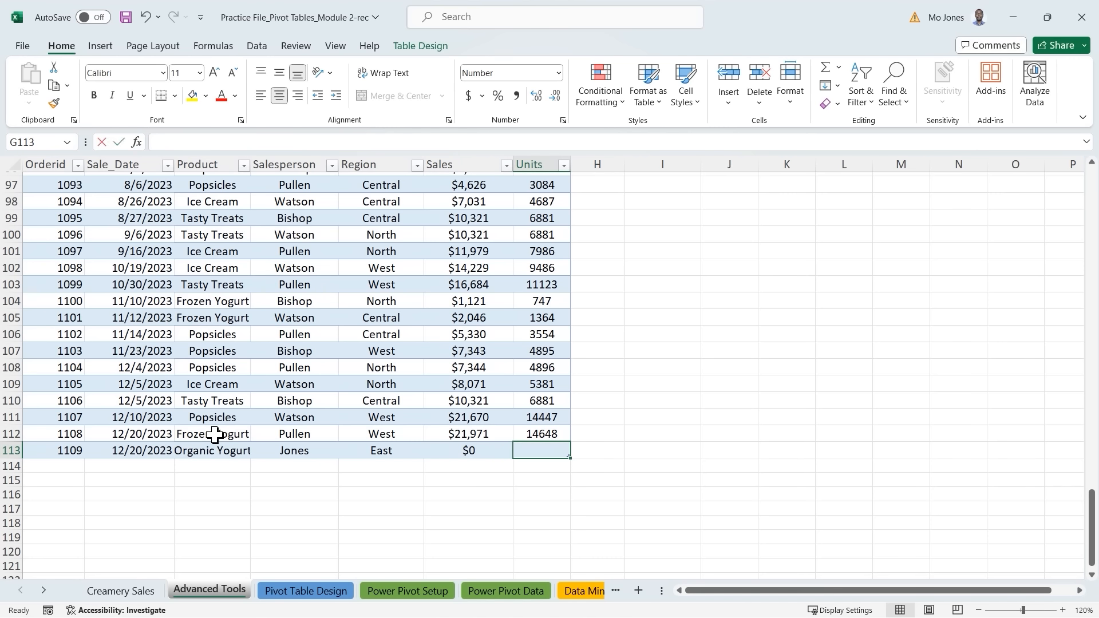
type("25000")
key("Return")
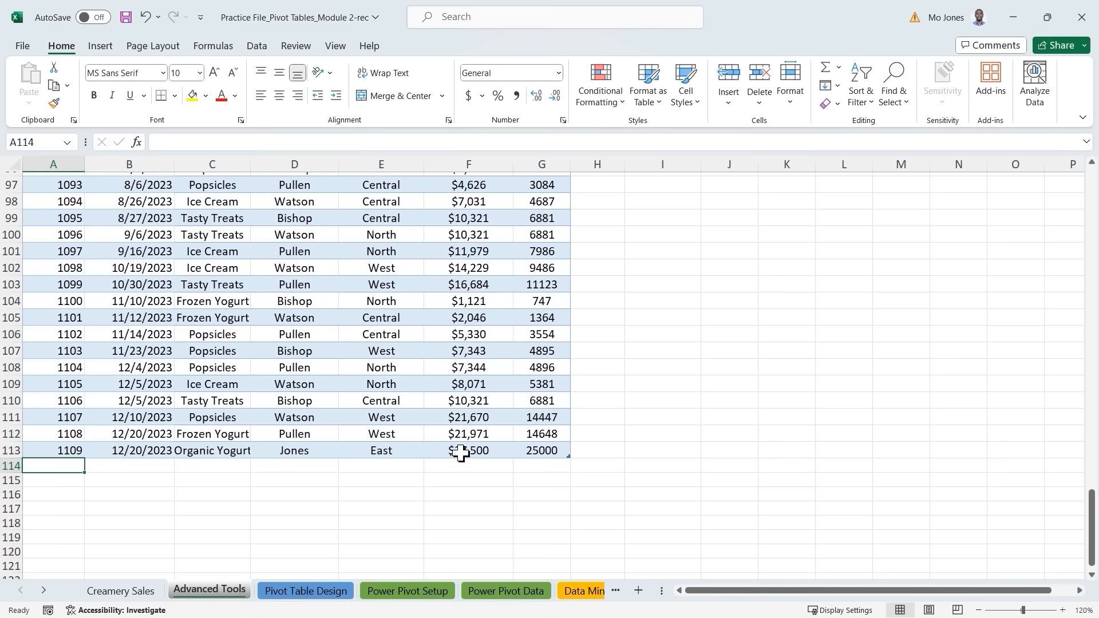
left_click_drag(71, 450, 541, 450)
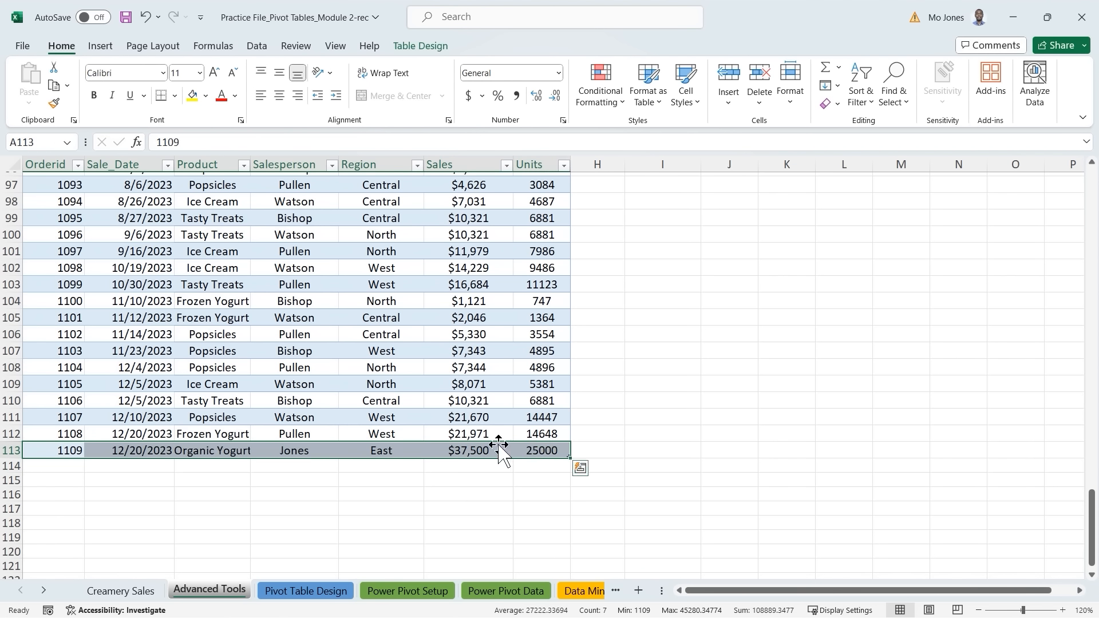
left_click(355, 395)
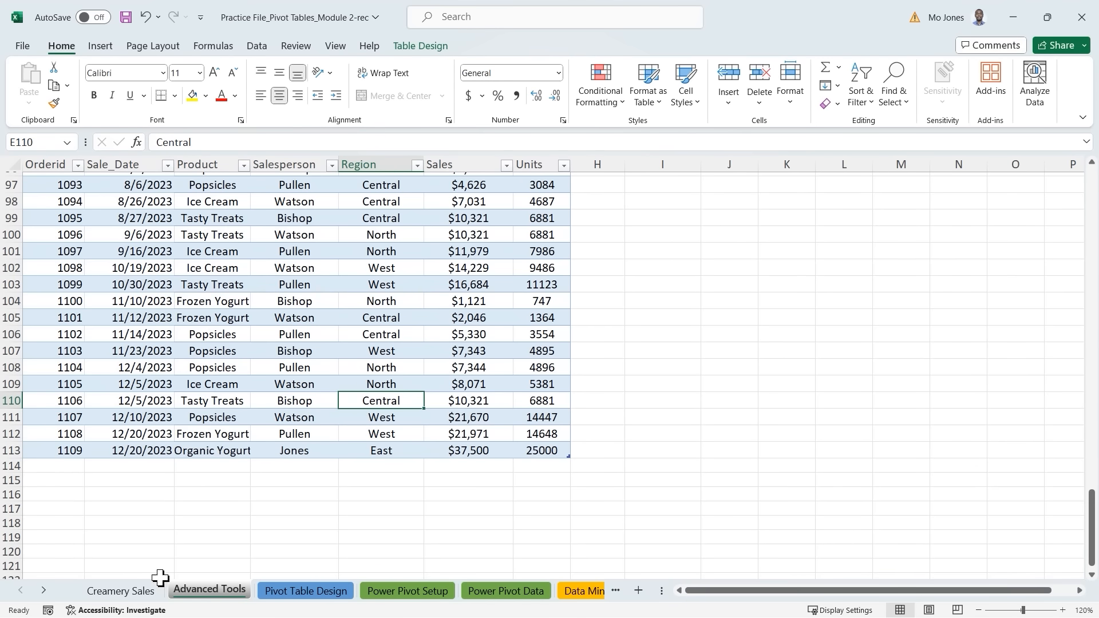
Step: Check the source range of the Creamery Sales PivotTable and refresh the PivotTable to bring in the new record
left_click(122, 589)
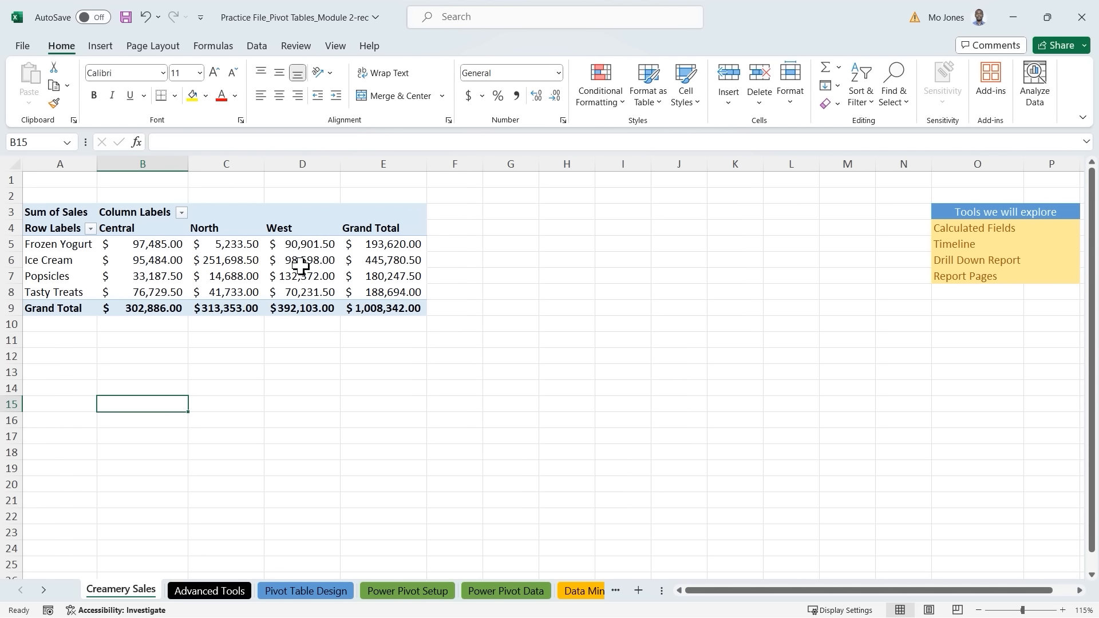
mouse_move(302, 263)
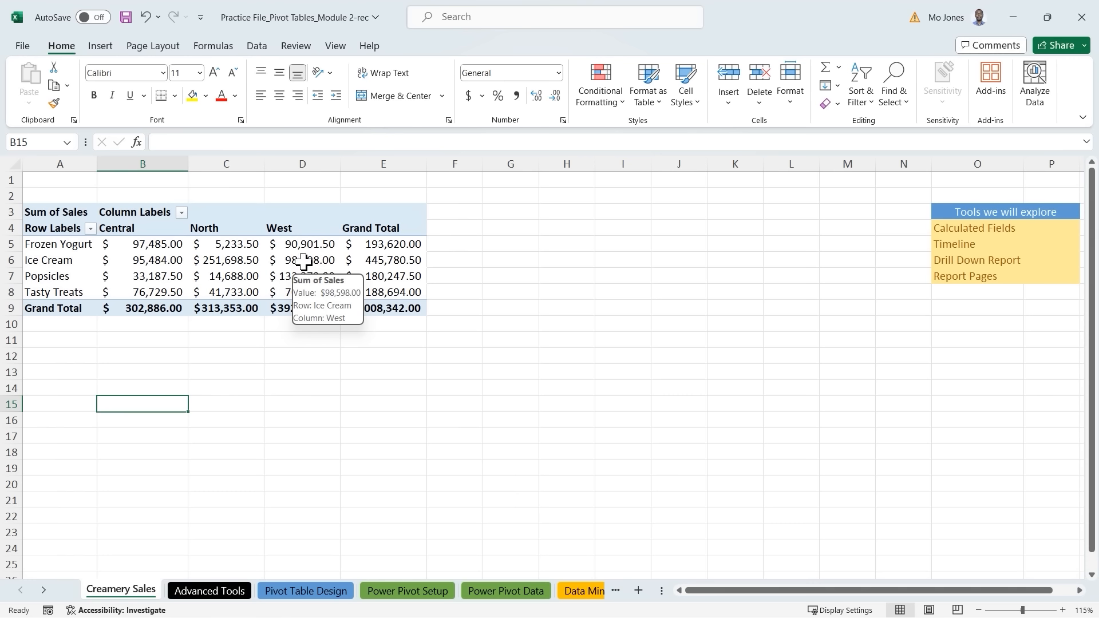
left_click(238, 262)
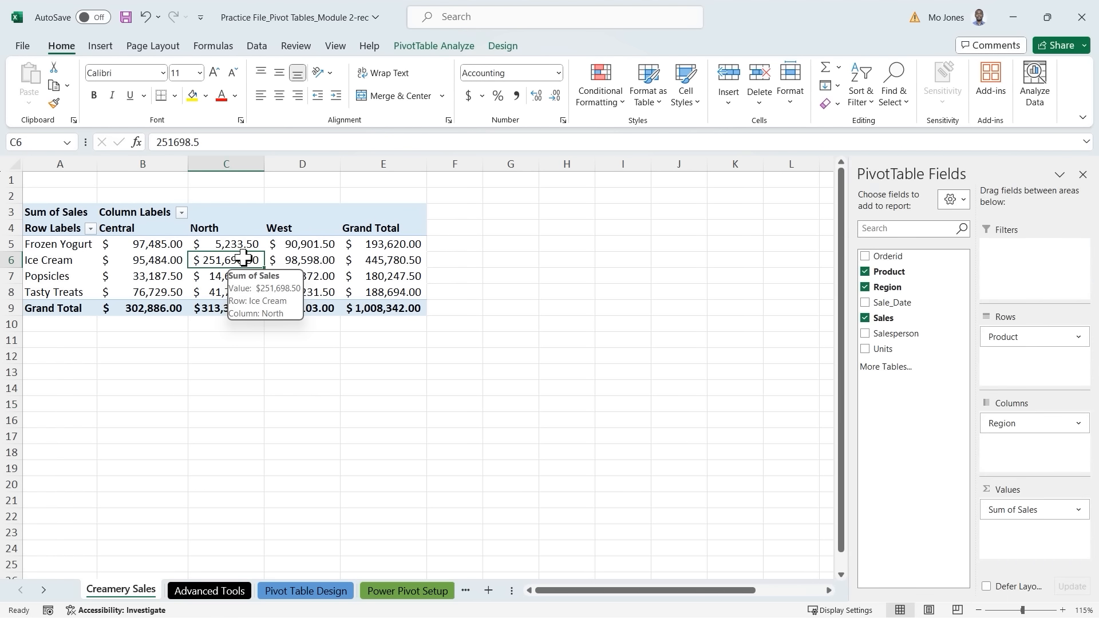
left_click(438, 46)
left_click(546, 71)
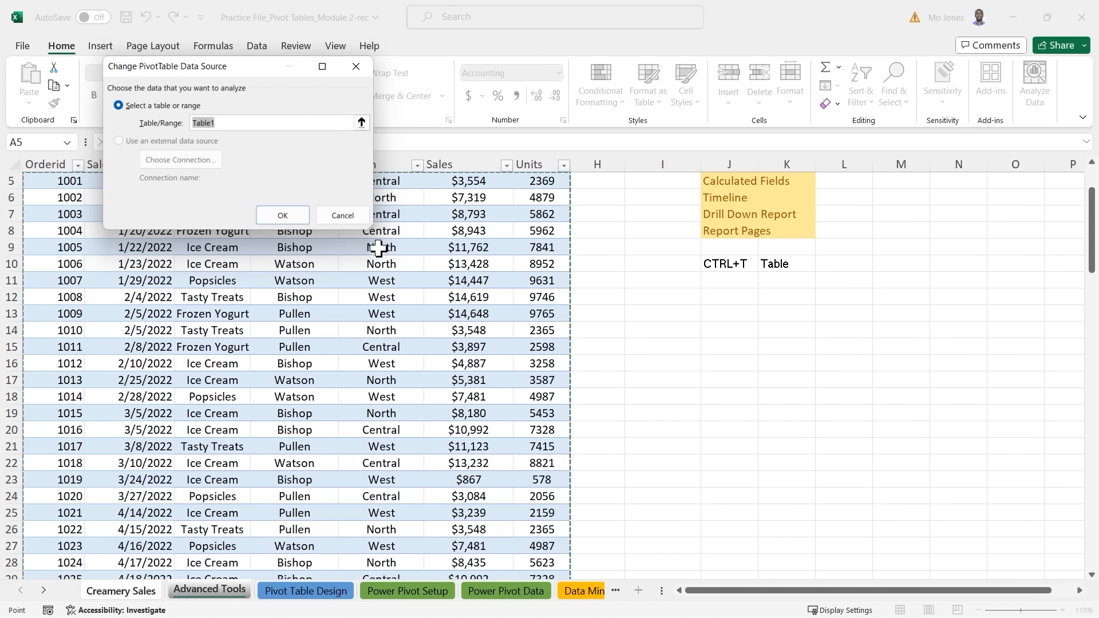
left_click(341, 214)
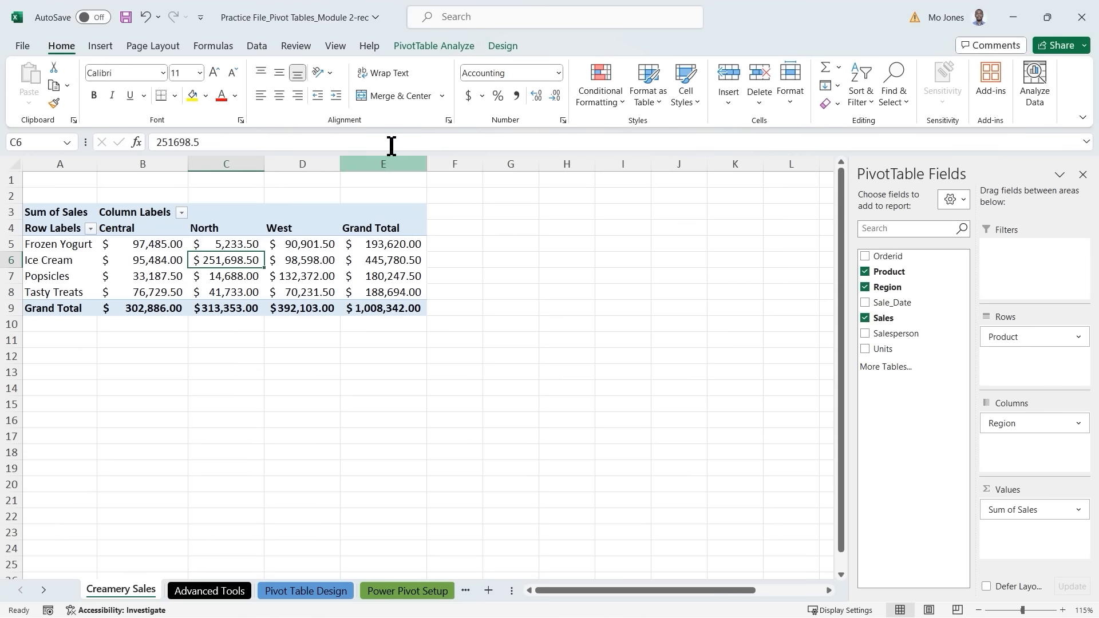
right_click(236, 262)
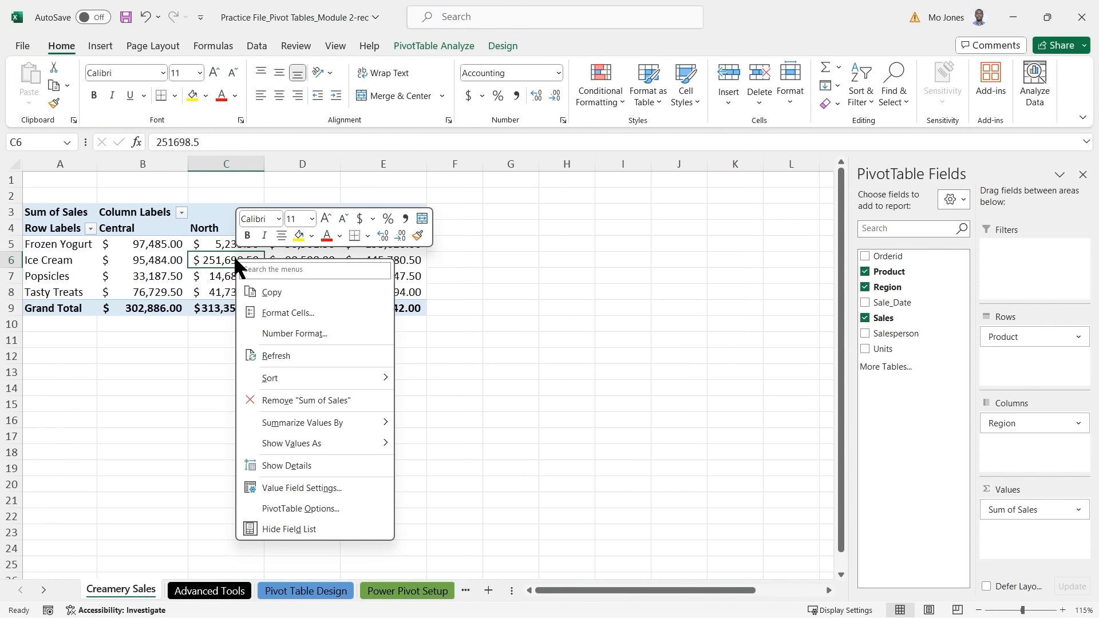
left_click(277, 356)
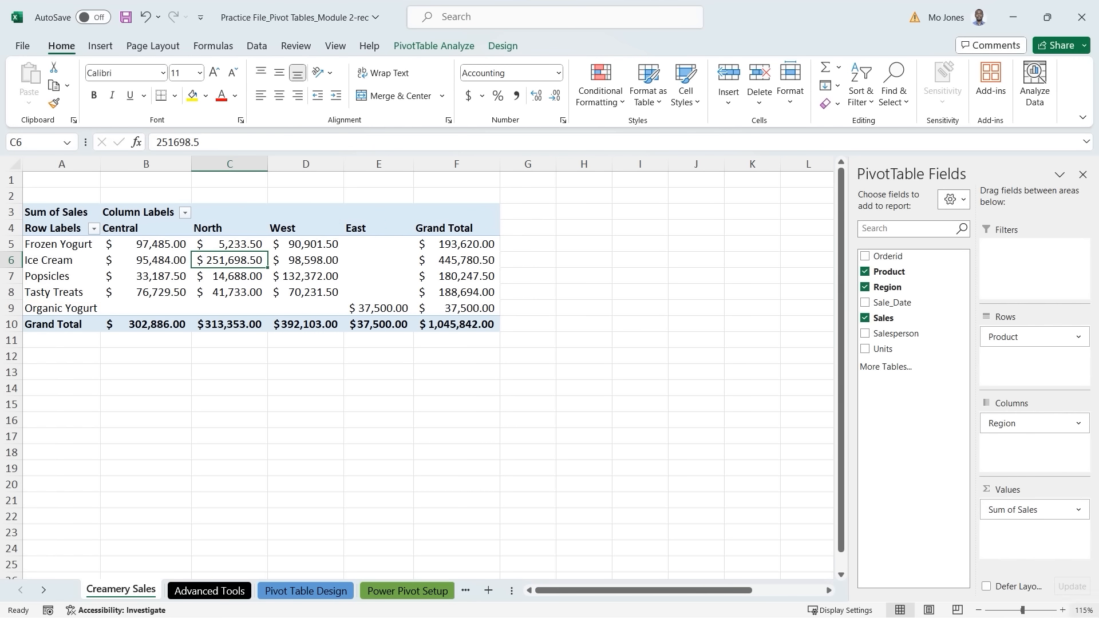
Step: Review the last records of the Advanced Tools table and the list of tools to explore on the Creamery Sales sheet
left_click(209, 590)
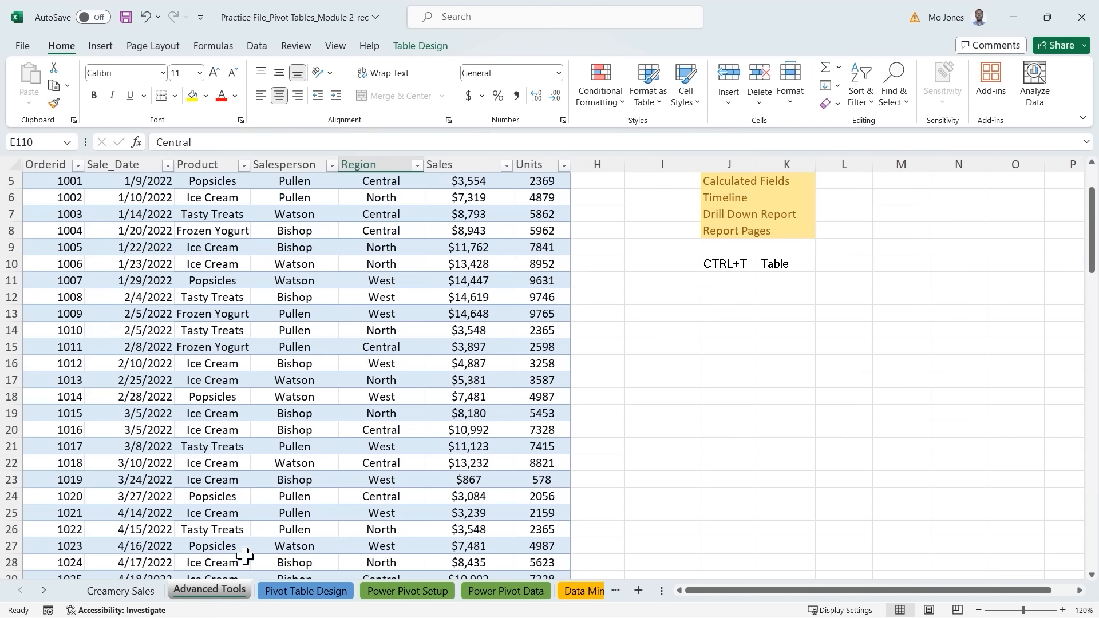
scroll(376, 393, "down", 1)
scroll(376, 393, "down", 11)
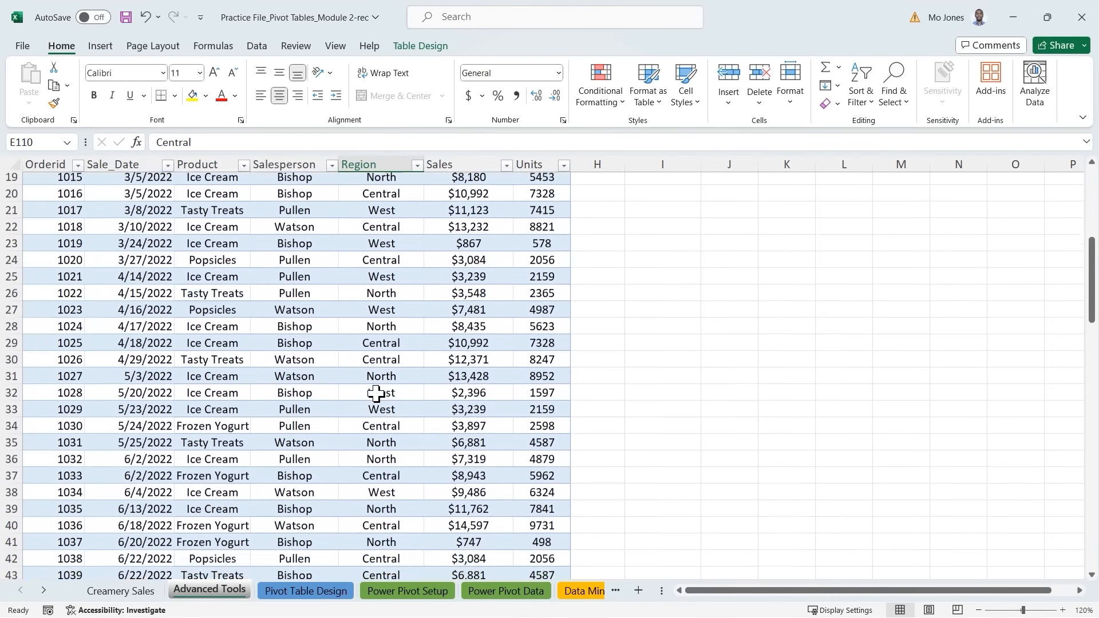
scroll(376, 392, "down", 17)
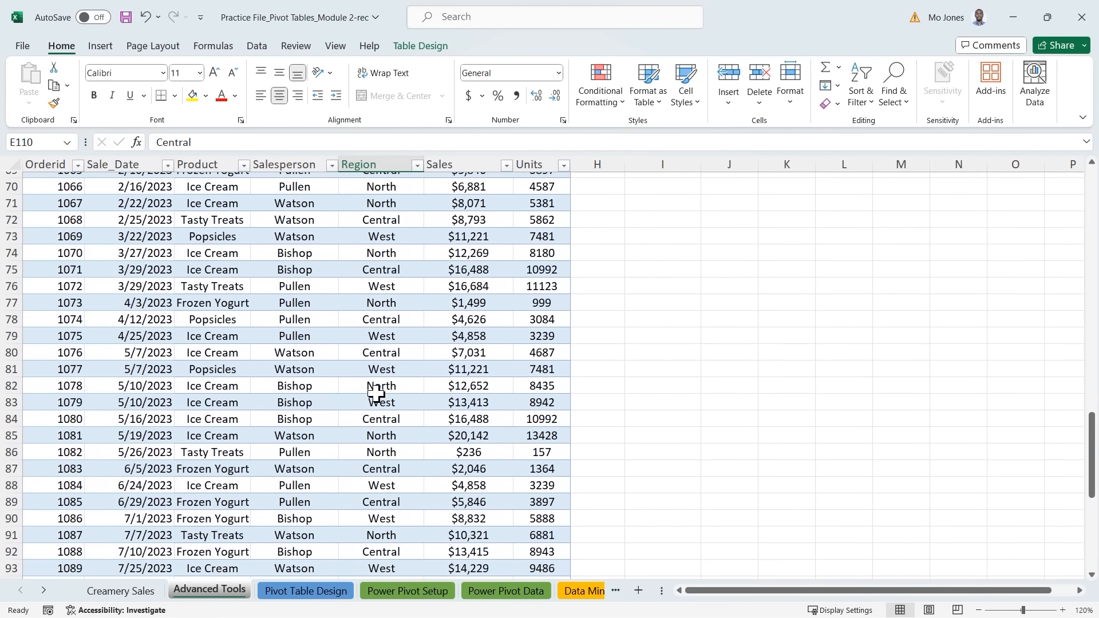
scroll(376, 393, "down", 2)
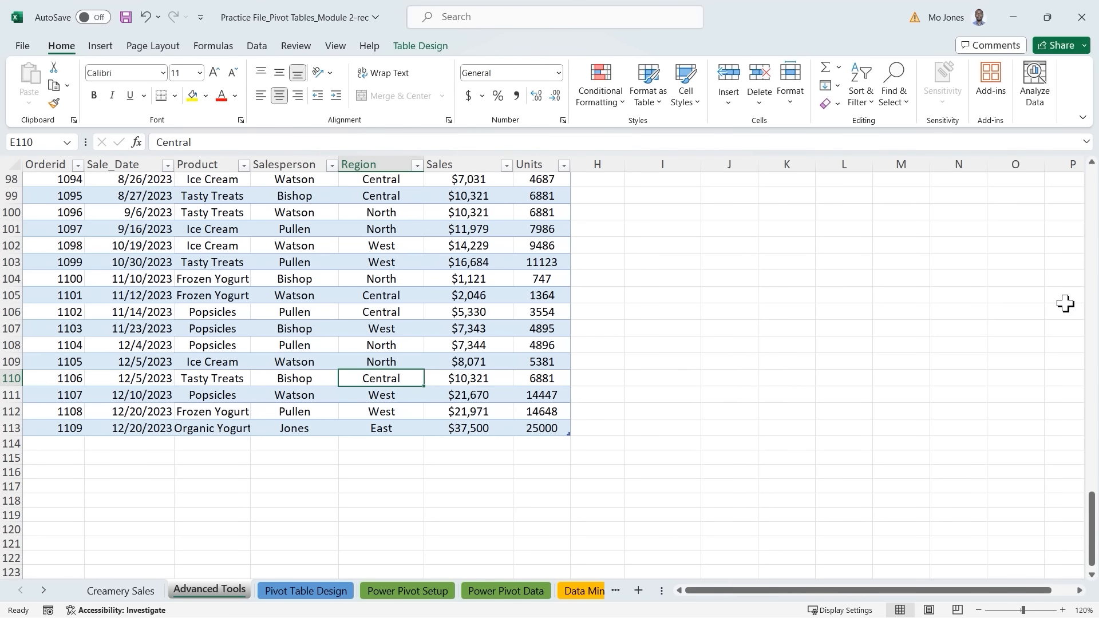
left_click(117, 592)
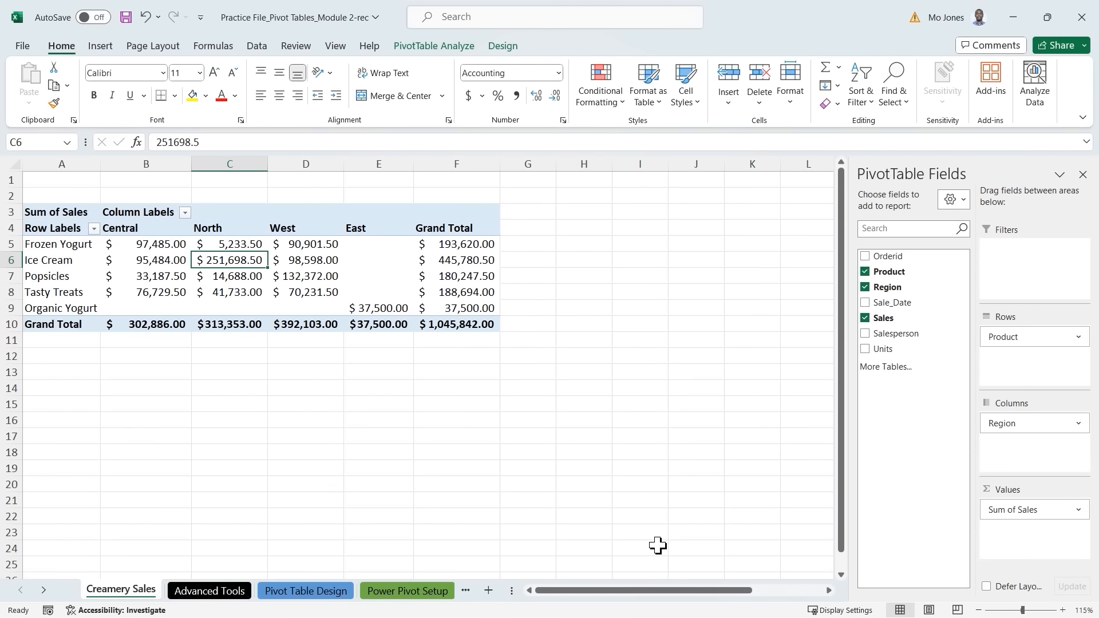
left_click_drag(687, 591, 761, 592)
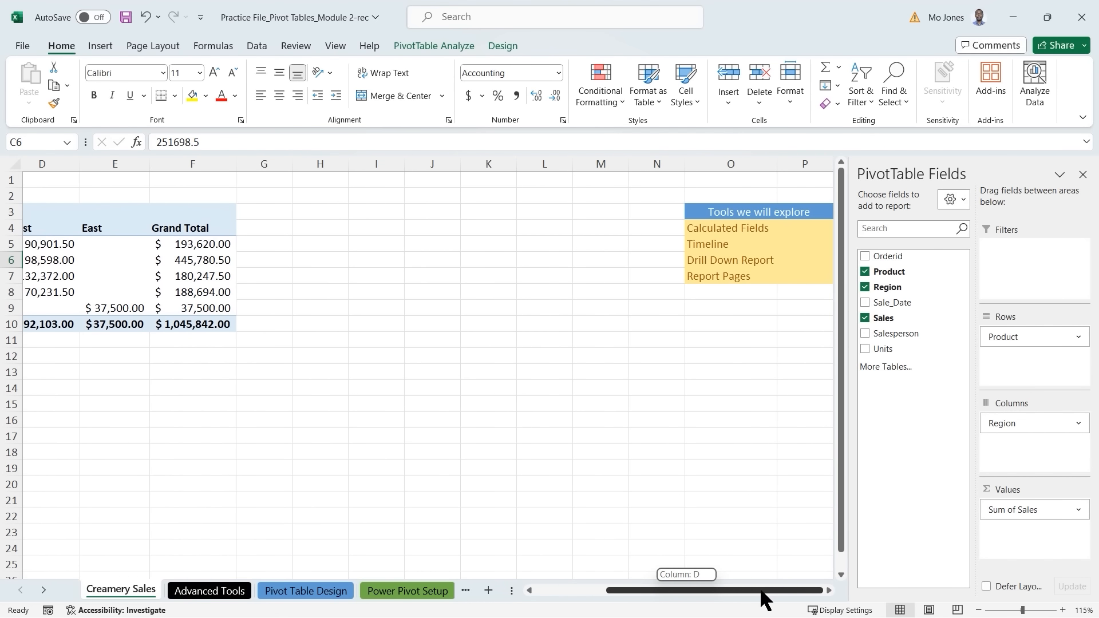
left_click_drag(659, 589, 559, 595)
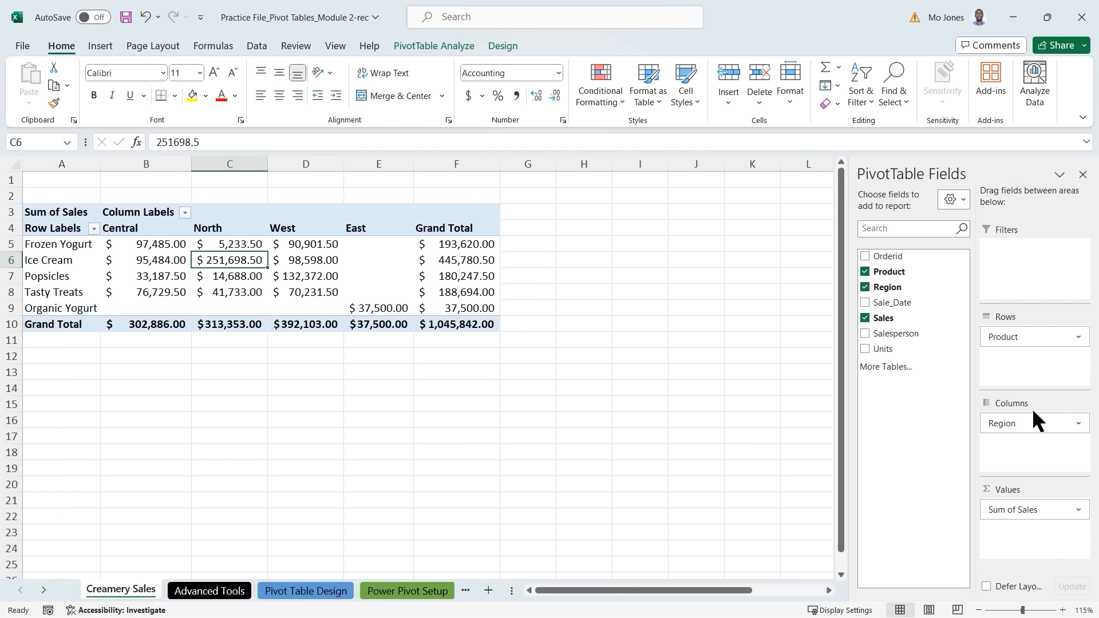
Step: Remove Region and Product from the PivotTable and use Salesperson as the row field for Sum of Sales
left_click_drag(1030, 424, 931, 293)
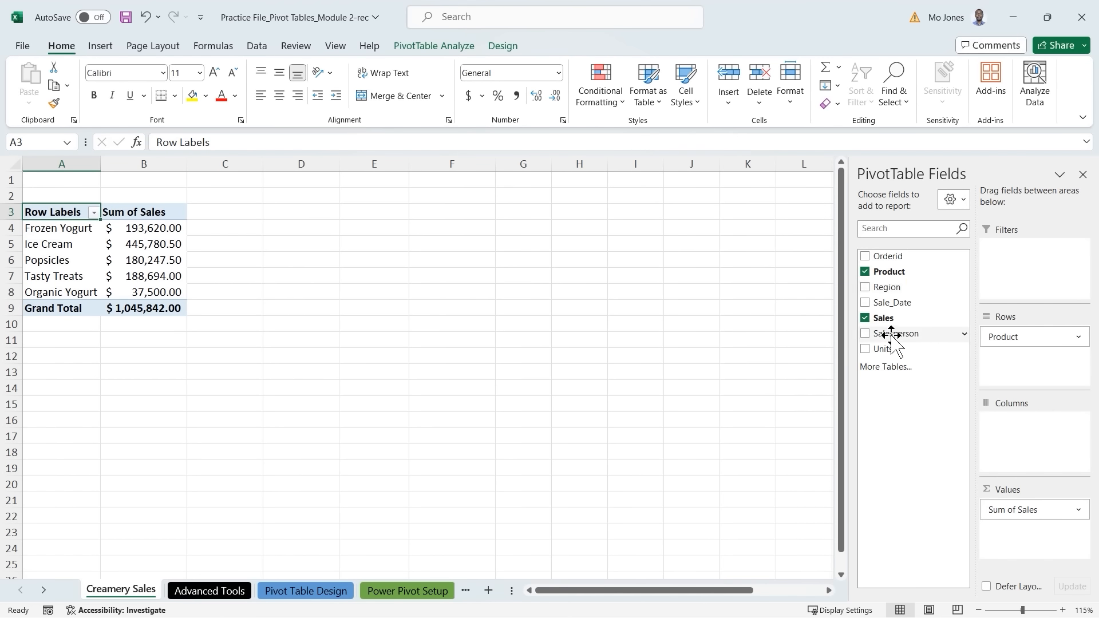
left_click_drag(891, 334, 919, 334)
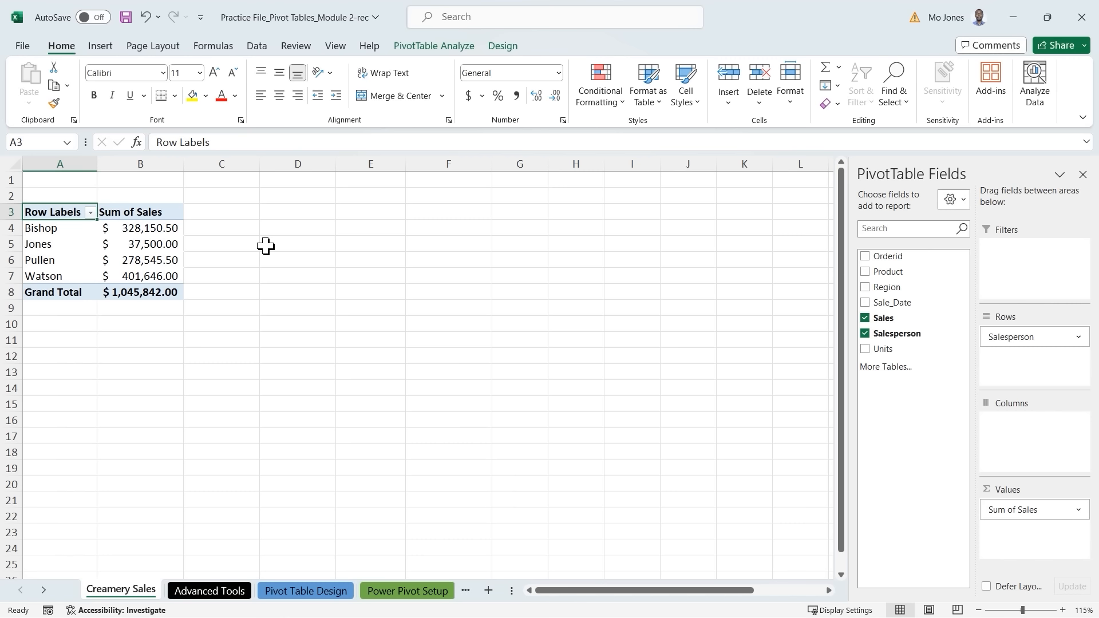
Step: Enter the label Commission in cell E1 and the rate 25% in cell F1
left_click(383, 181)
type("Comm")
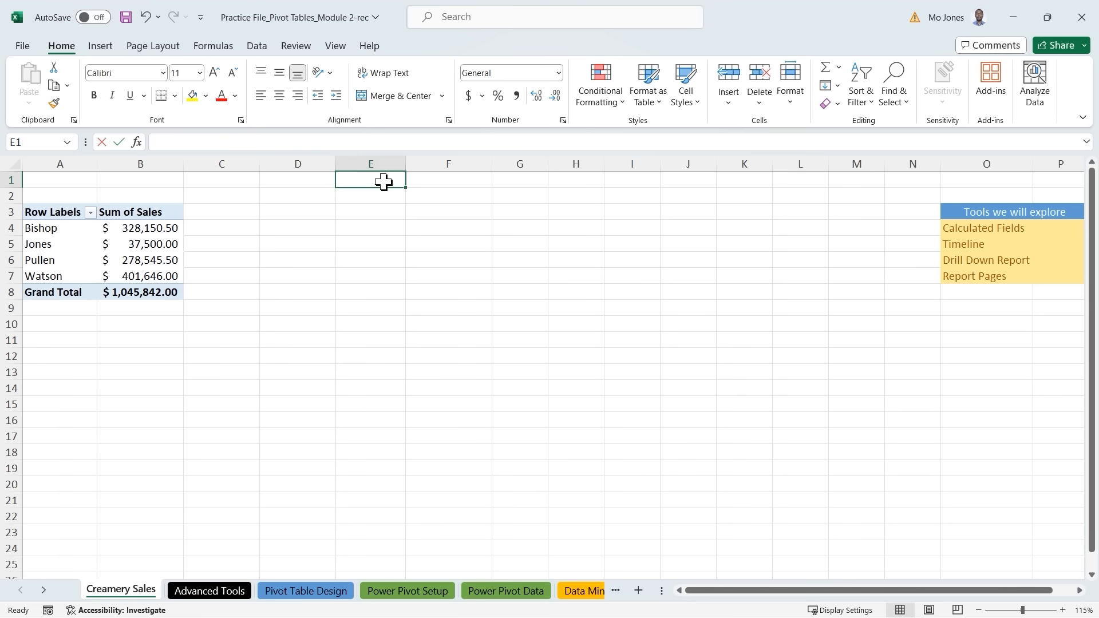
type("ission")
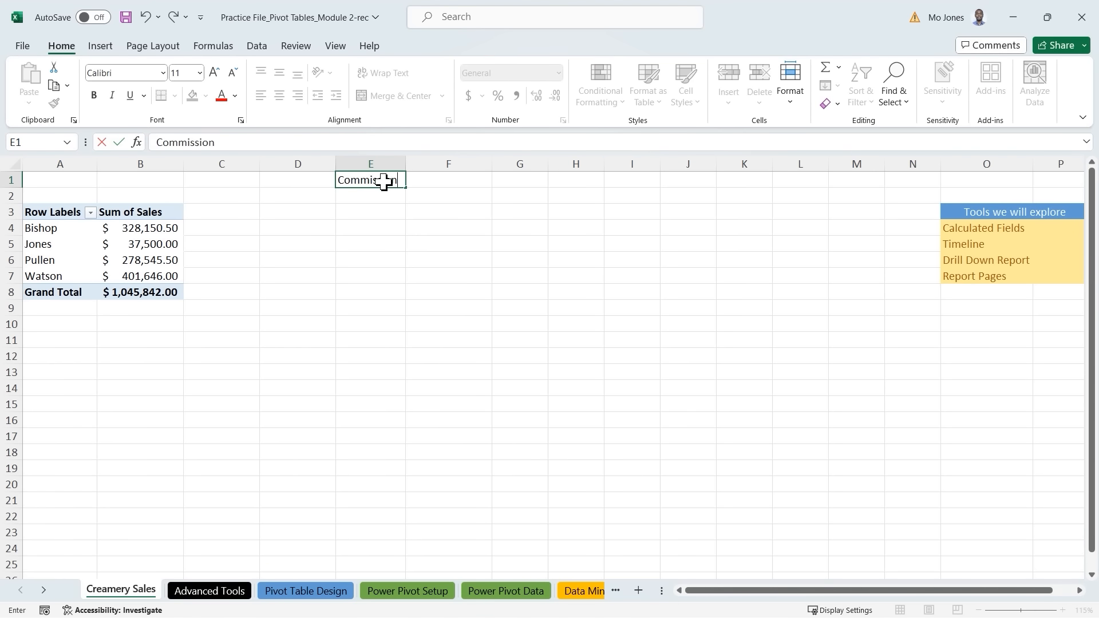
key("Tab")
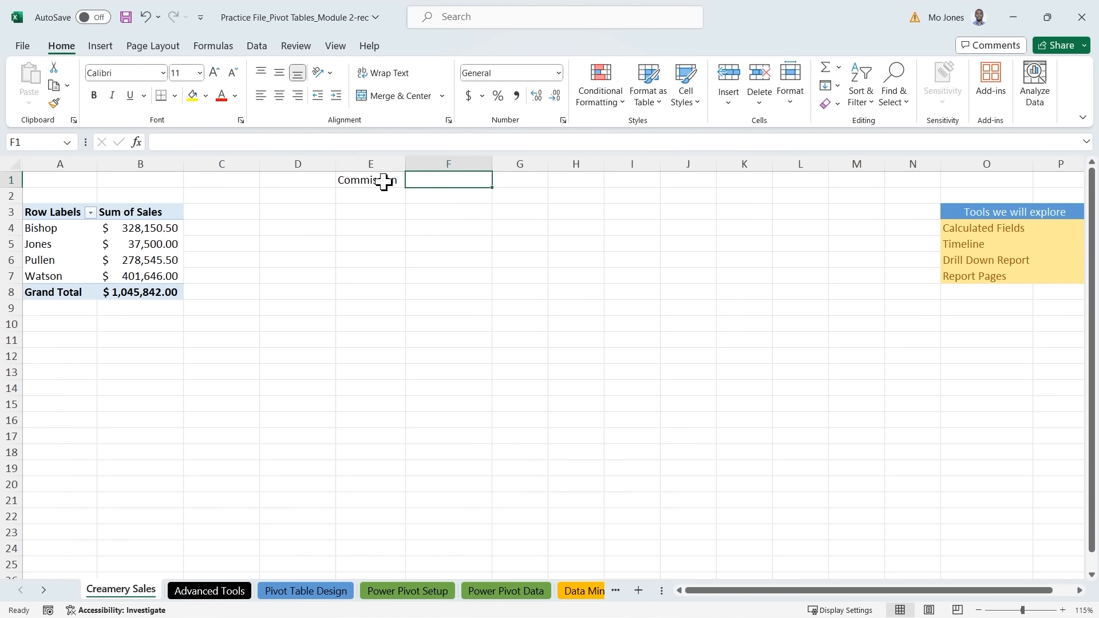
type("25")
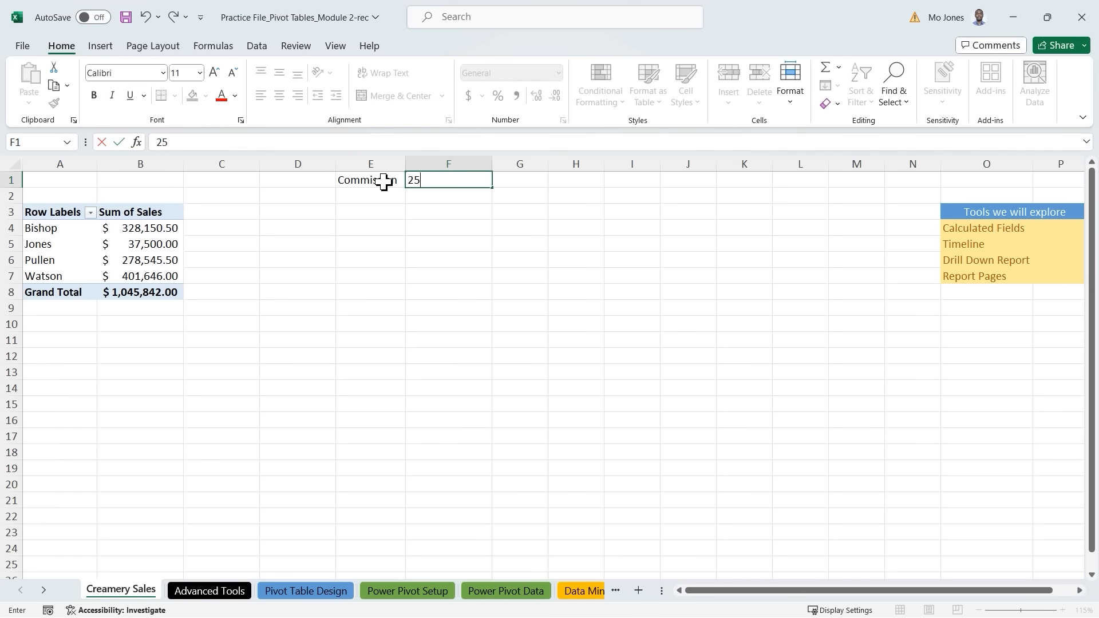
type("%")
key("Return")
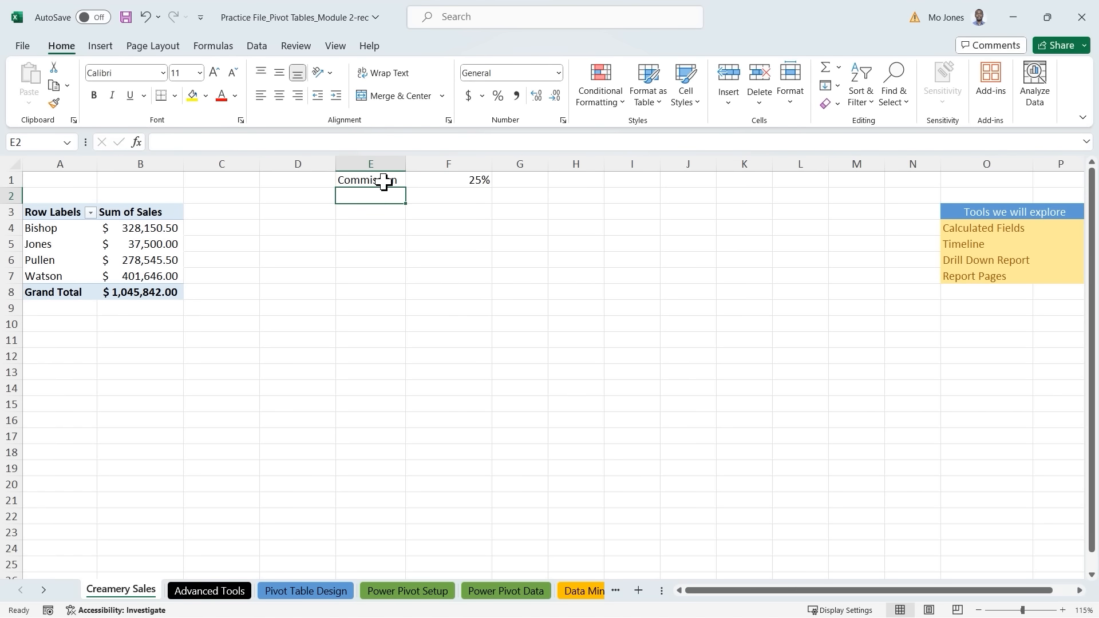
Step: Check the PivotTable's field list and the Advanced Tools table's column headings for a commission field
left_click(208, 216)
left_click(161, 238)
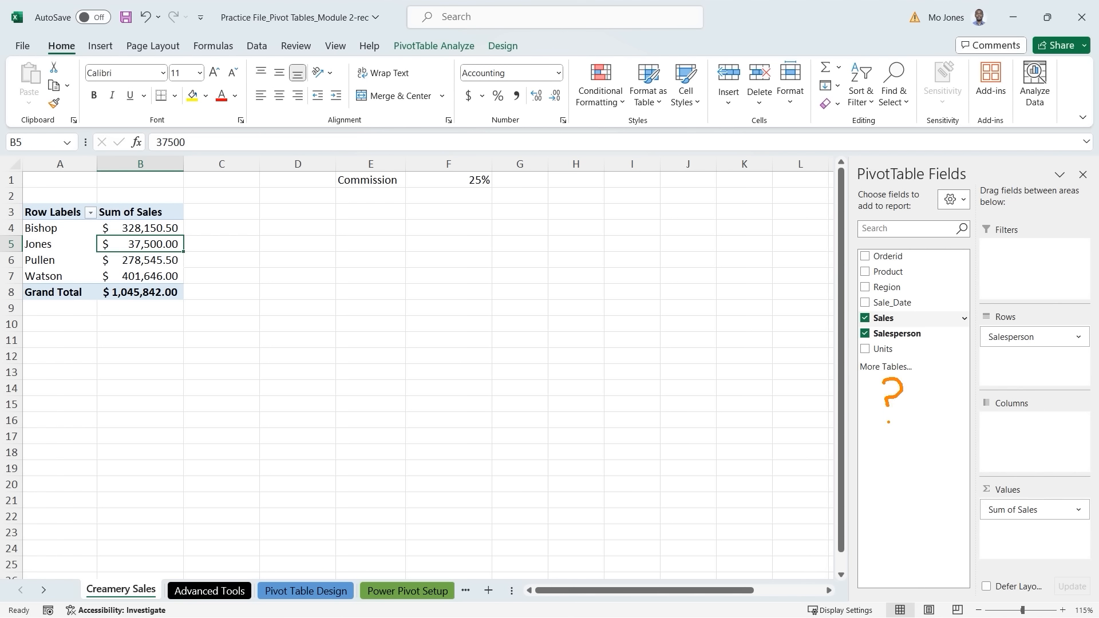
left_click(199, 595)
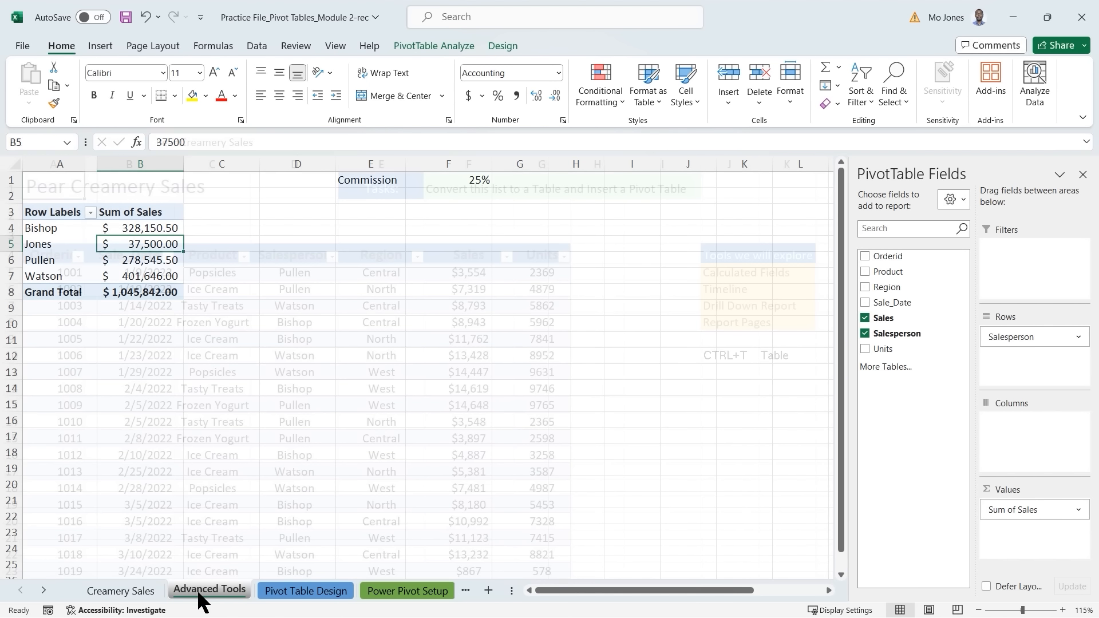
left_click(606, 261)
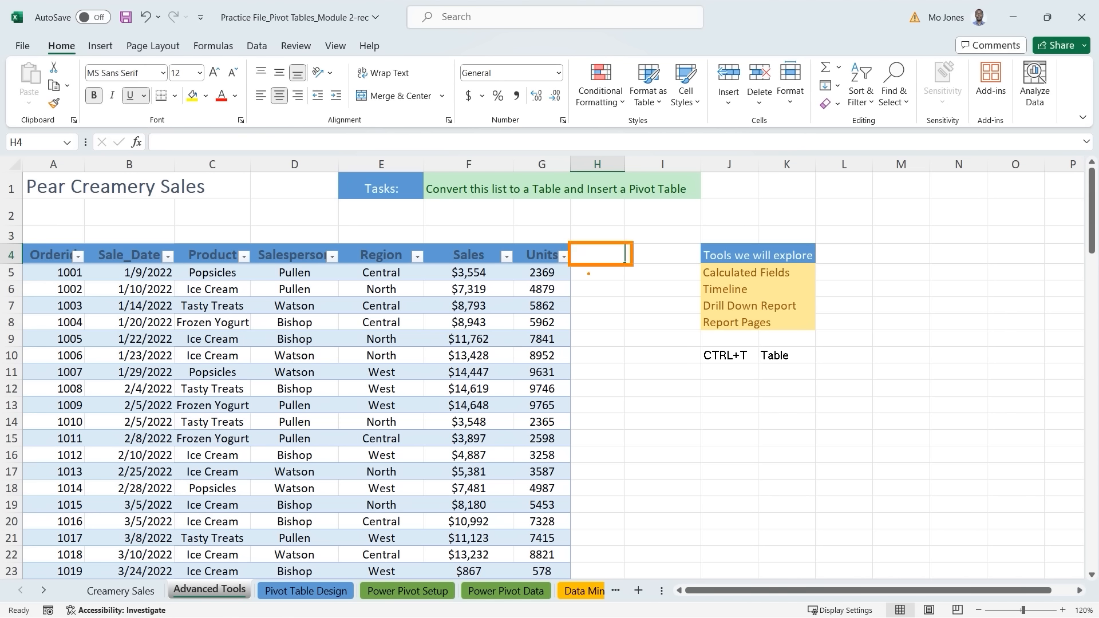
left_click_drag(593, 274, 603, 271)
mouse_move(612, 312)
left_mouse_down()
mouse_move(617, 541)
mouse_move(605, 535)
mouse_move(631, 532)
left_mouse_up()
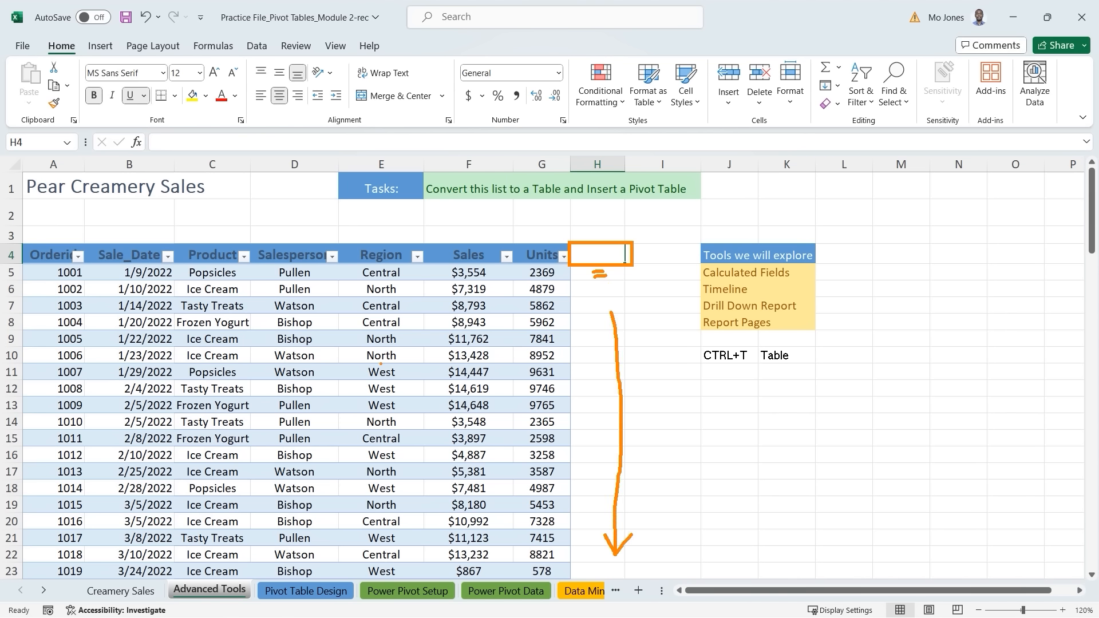
key("Escape")
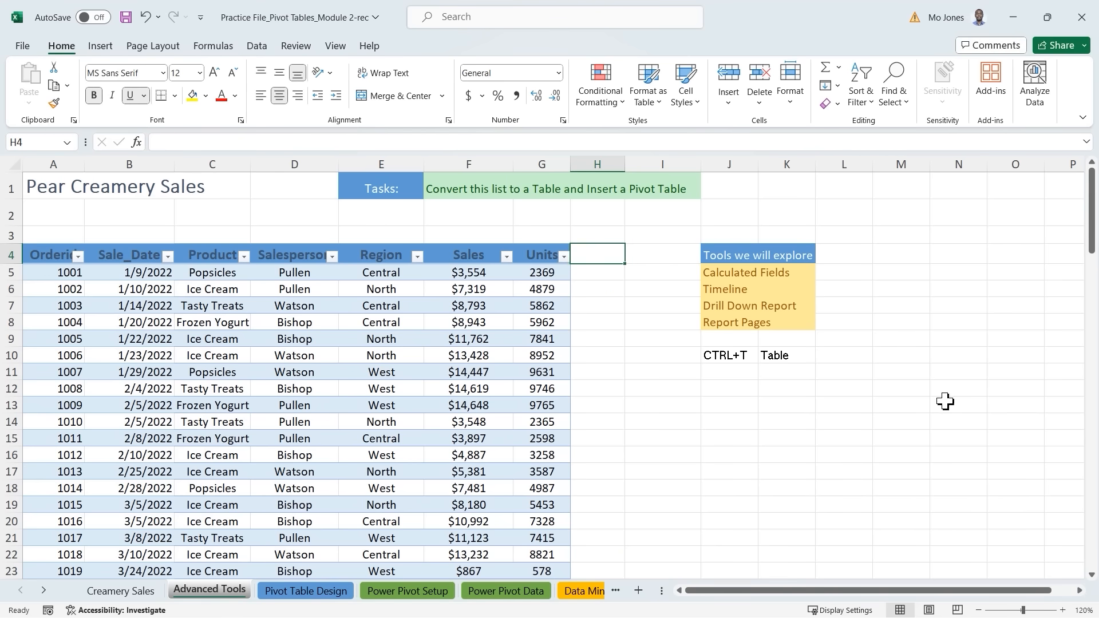
left_click(122, 590)
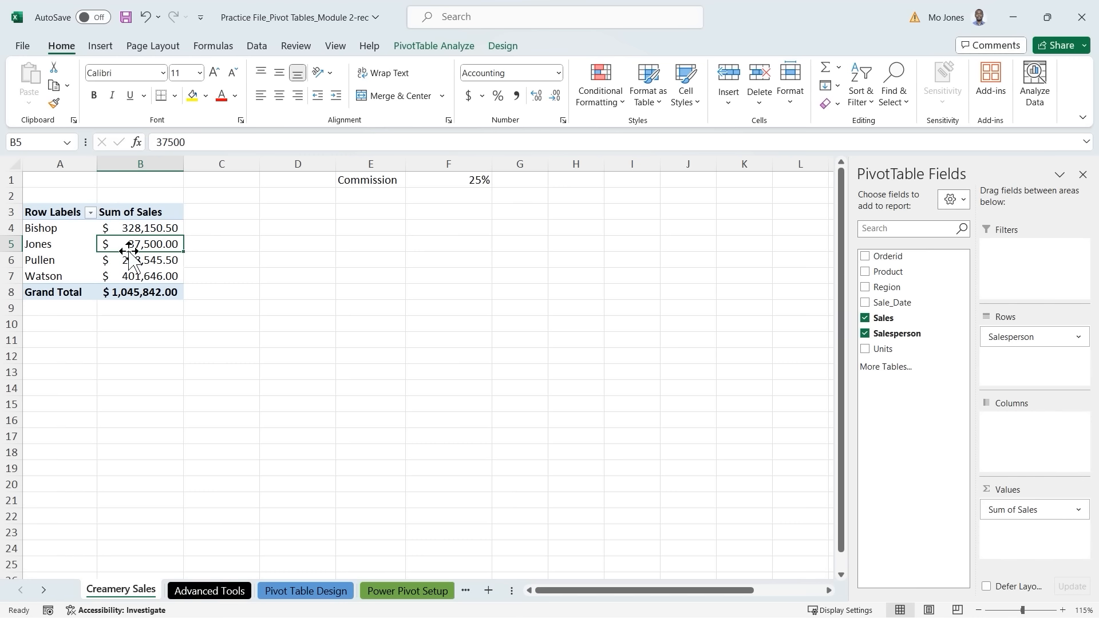
left_click(210, 592)
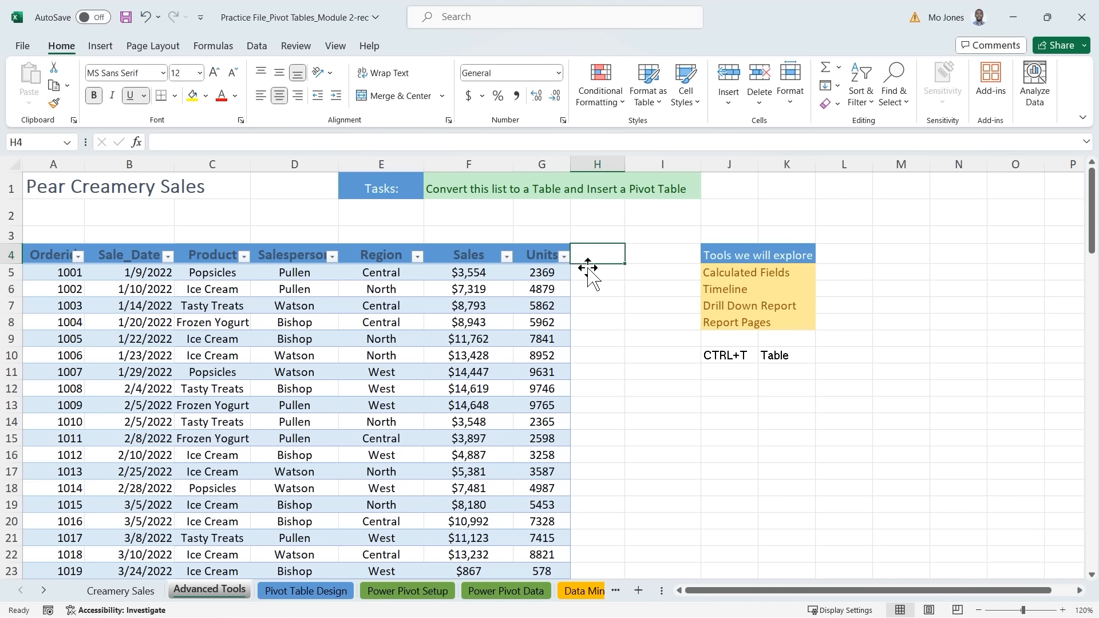
left_click(131, 591)
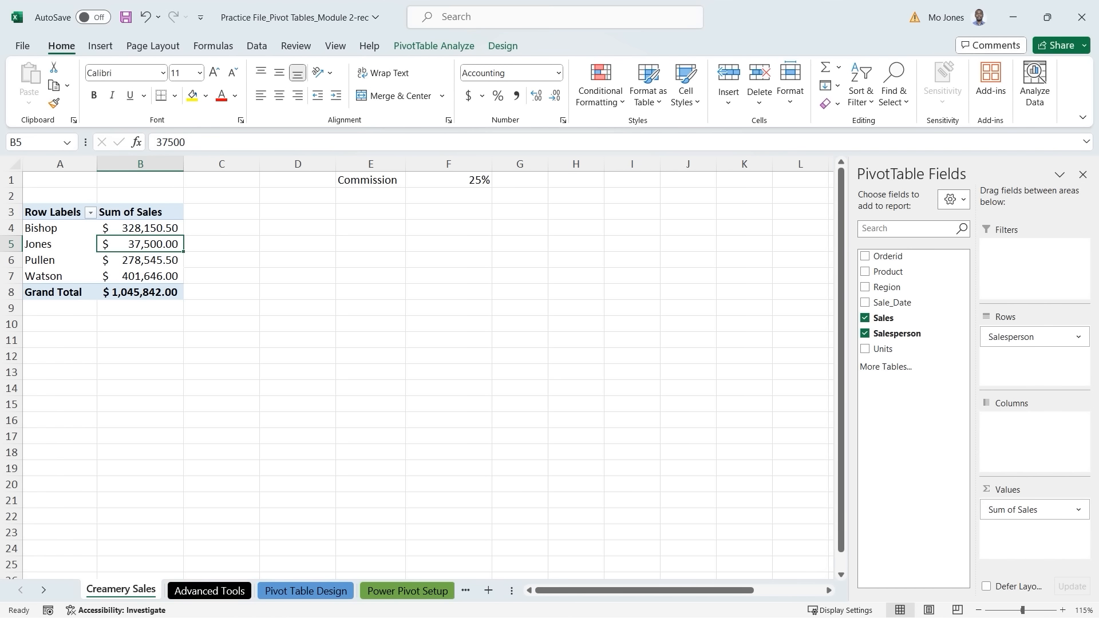
Step: Look through the PivotTable's calculation options for the Calculated Field command
left_click(455, 49)
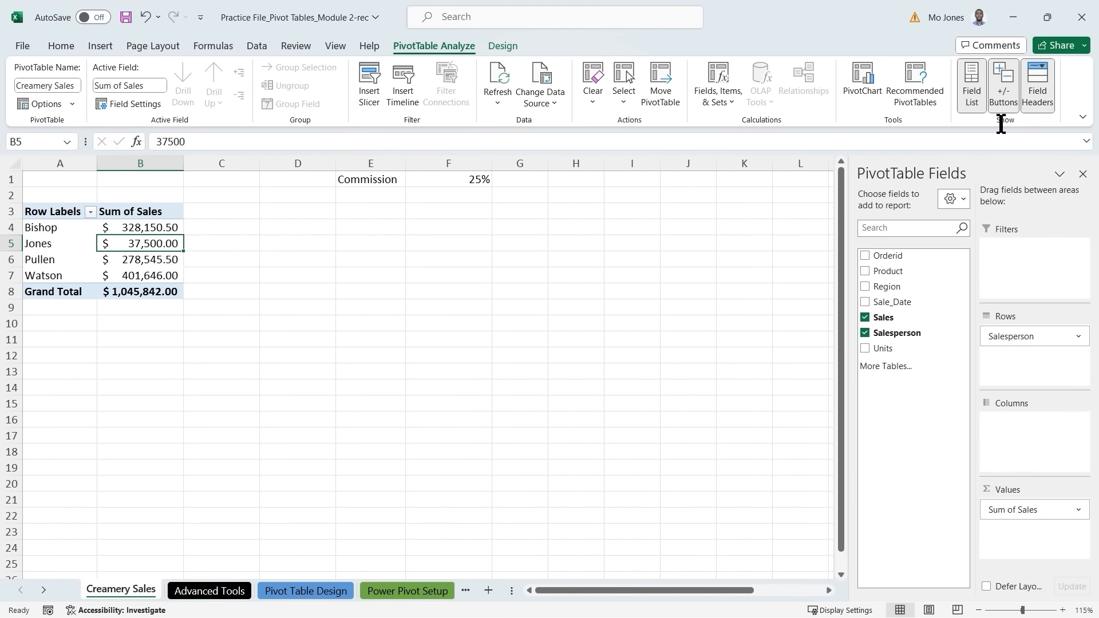
left_click(733, 101)
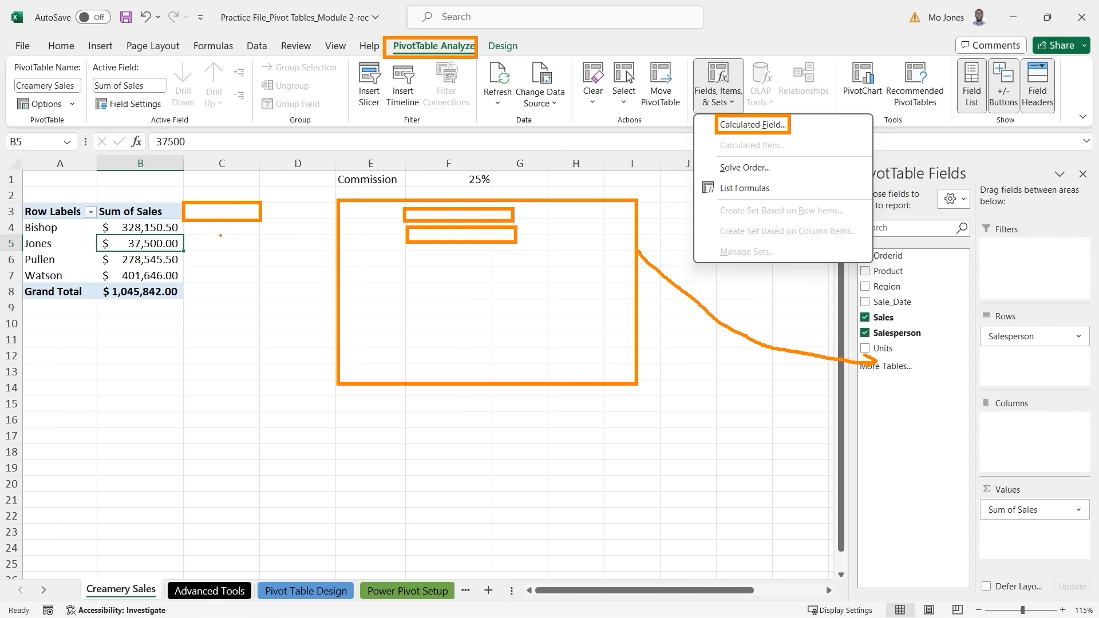
left_click_drag(235, 244, 218, 271)
left_click_drag(222, 248, 222, 281)
left_click_drag(231, 242, 230, 284)
key("Escape")
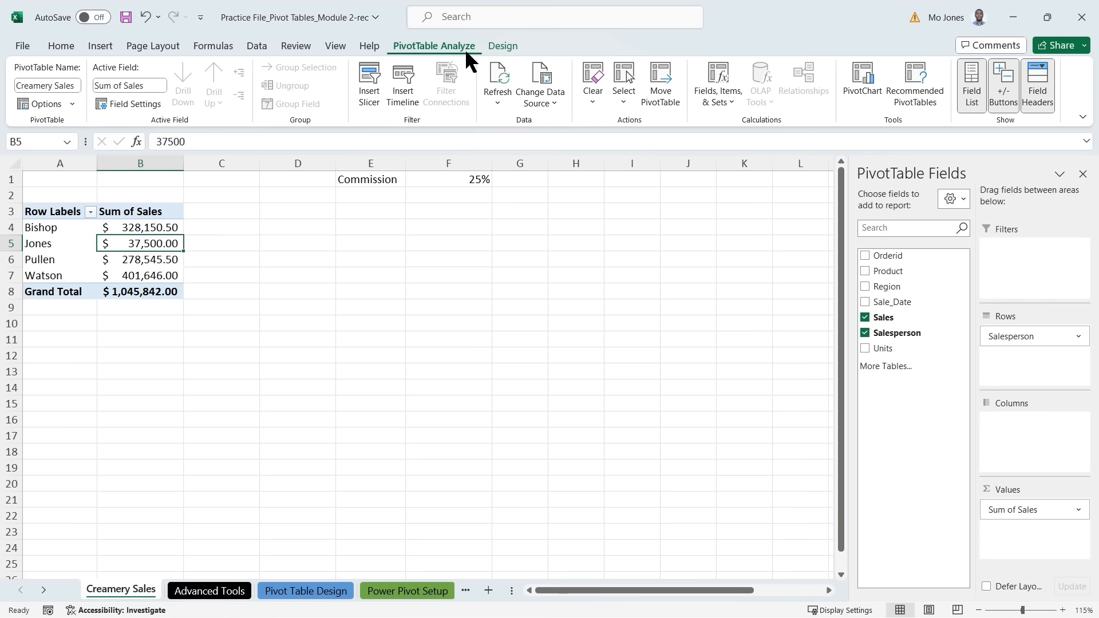
Step: Start a new calculated field for the PivotTable and name it Commission
left_click(731, 98)
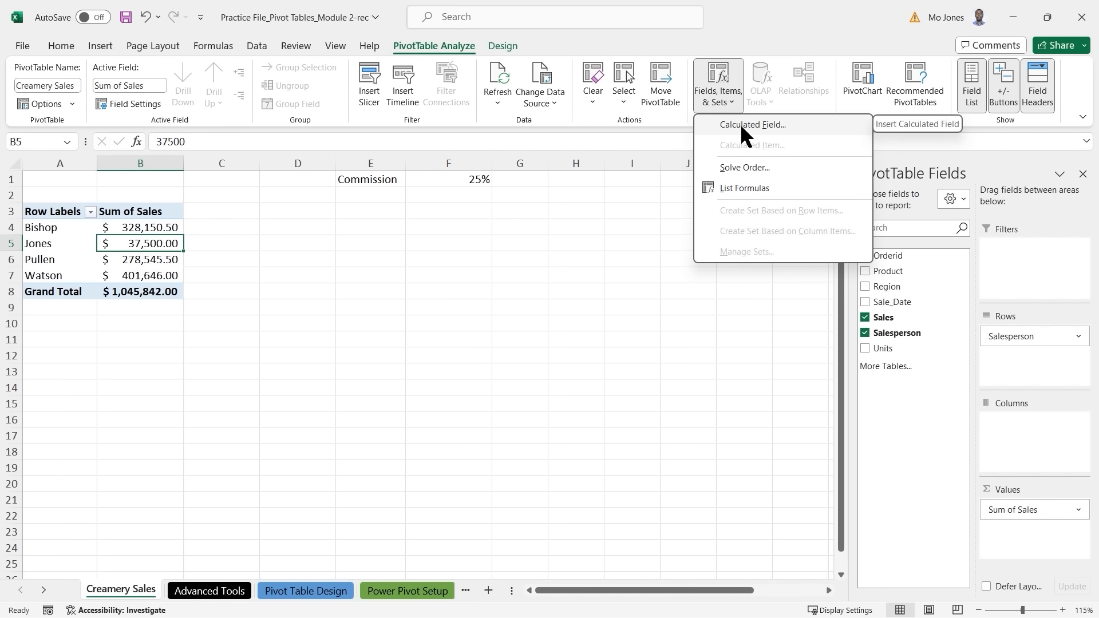
left_click(740, 124)
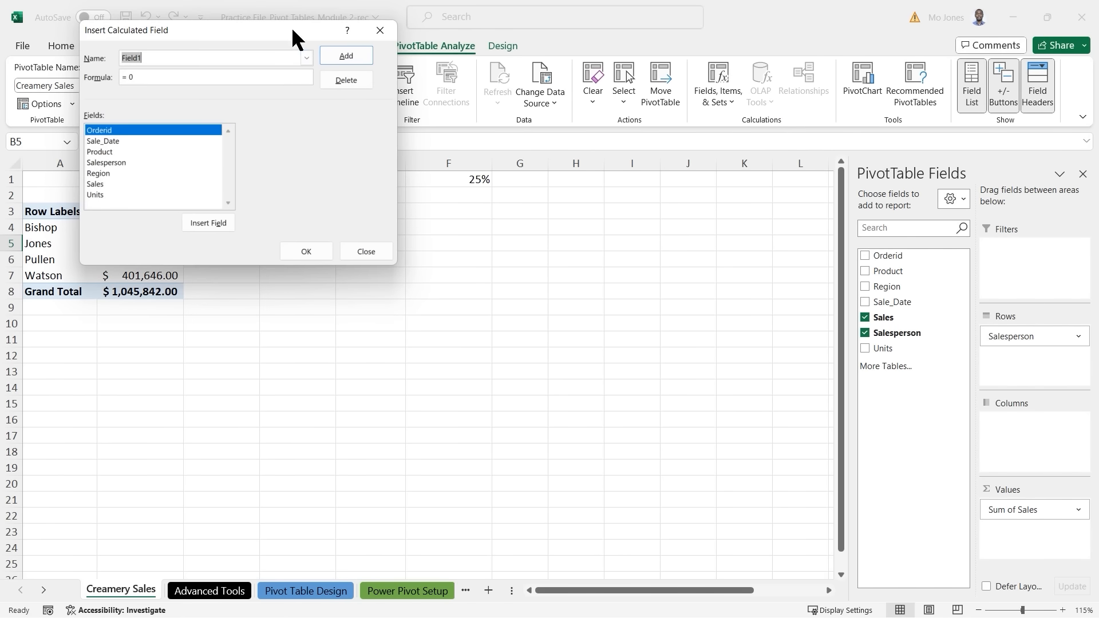
left_click_drag(295, 31, 503, 218)
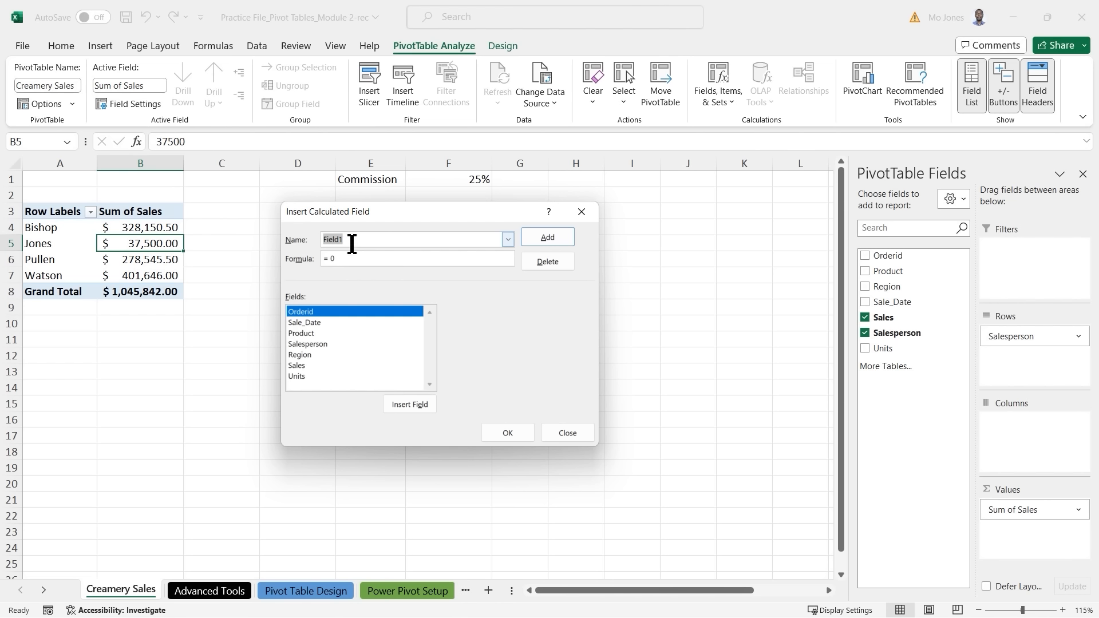
type("Commission")
Step: Define the Commission field's formula as = Sales*25% and add the field to the PivotTable
left_click_drag(329, 258, 343, 261)
key("BackSpace")
left_click(304, 368)
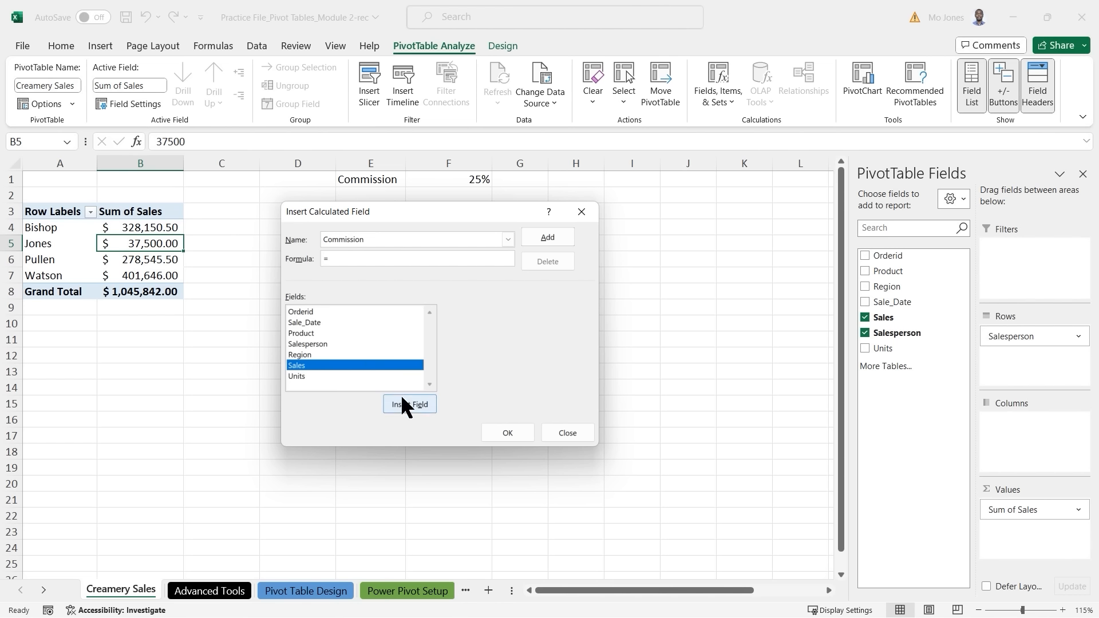
left_click(417, 407)
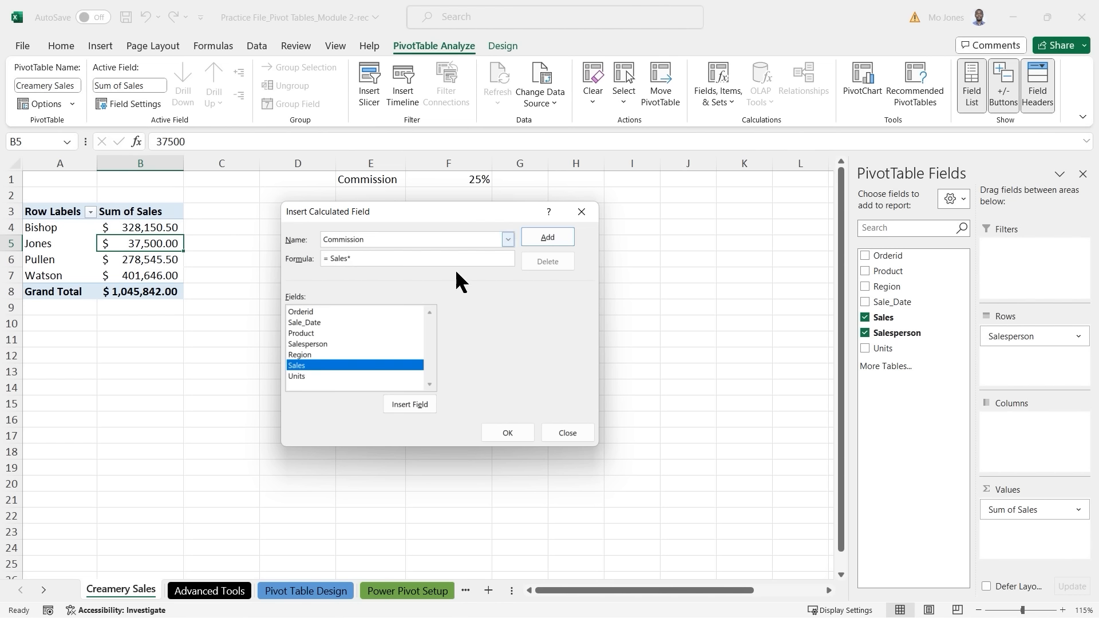
type("*25%")
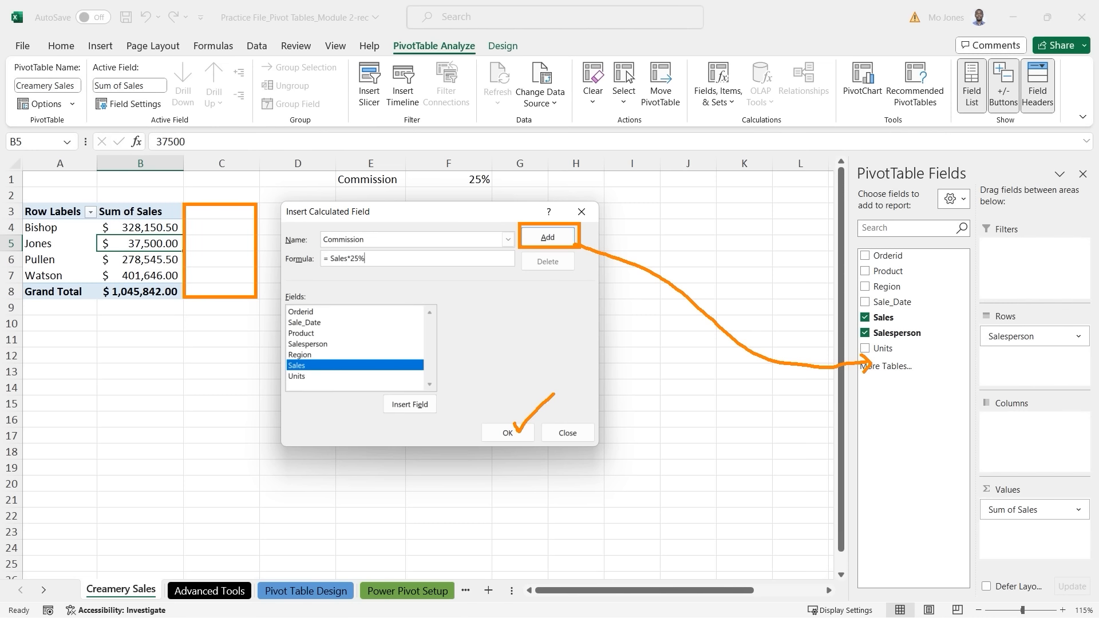
left_click(549, 238)
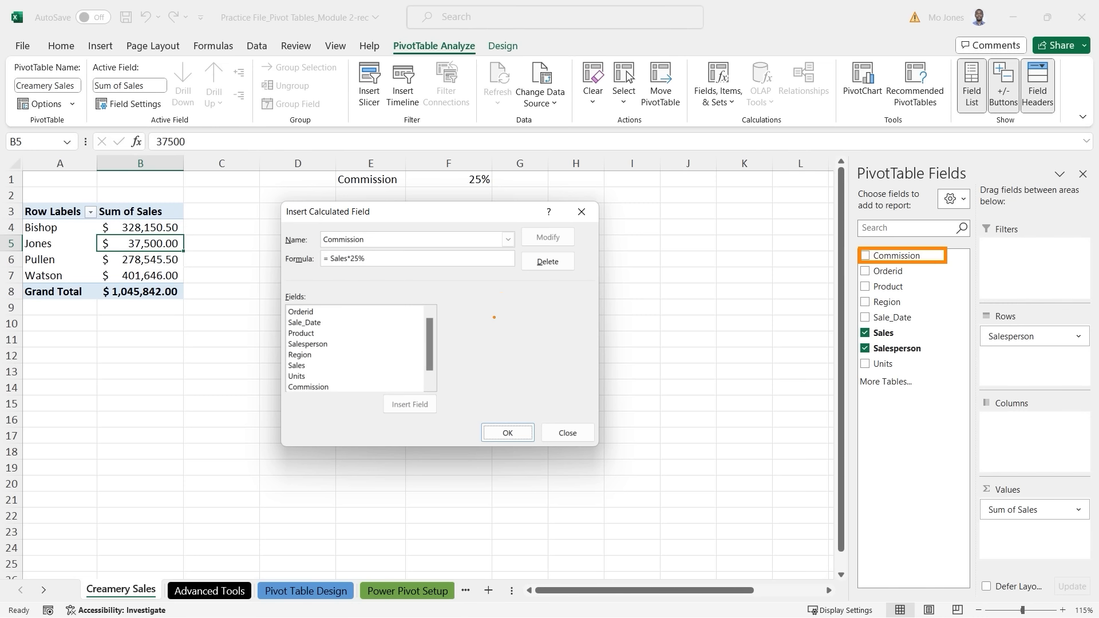
left_click(521, 436)
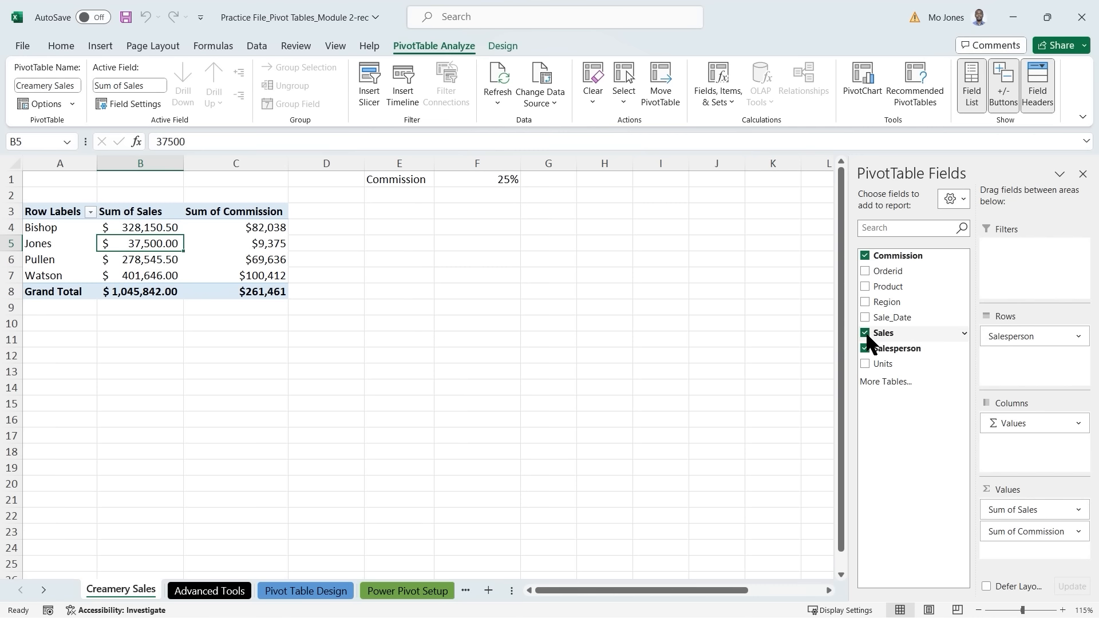
Step: Replace Salesperson in the rows with Product, and Product with Region, to break down sales and commission by each
left_click(863, 286)
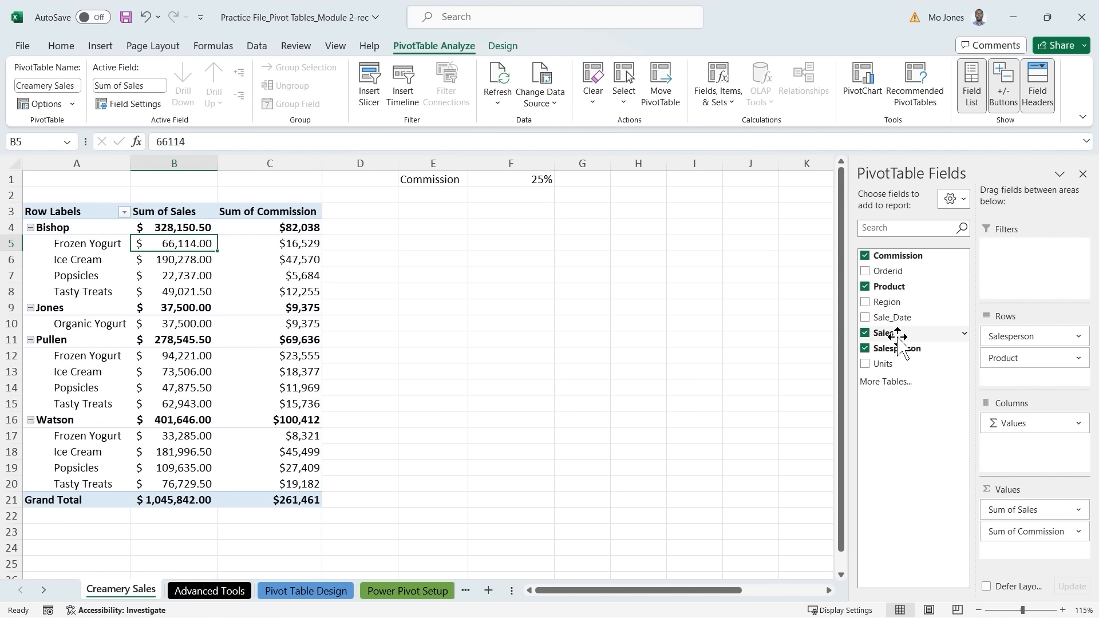
left_click(864, 348)
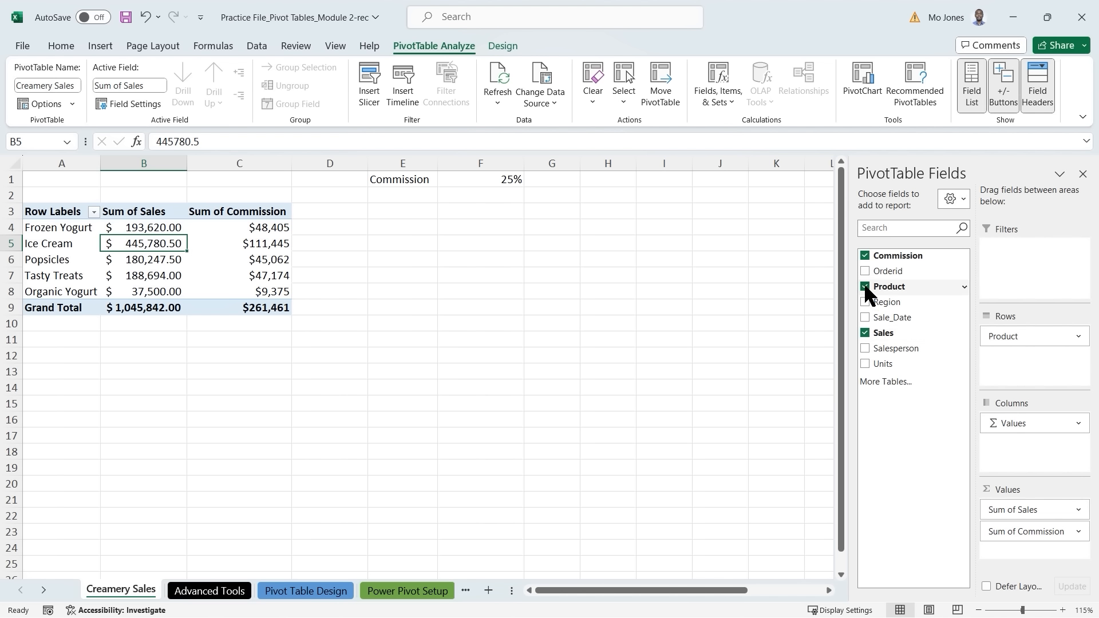
left_click(866, 301)
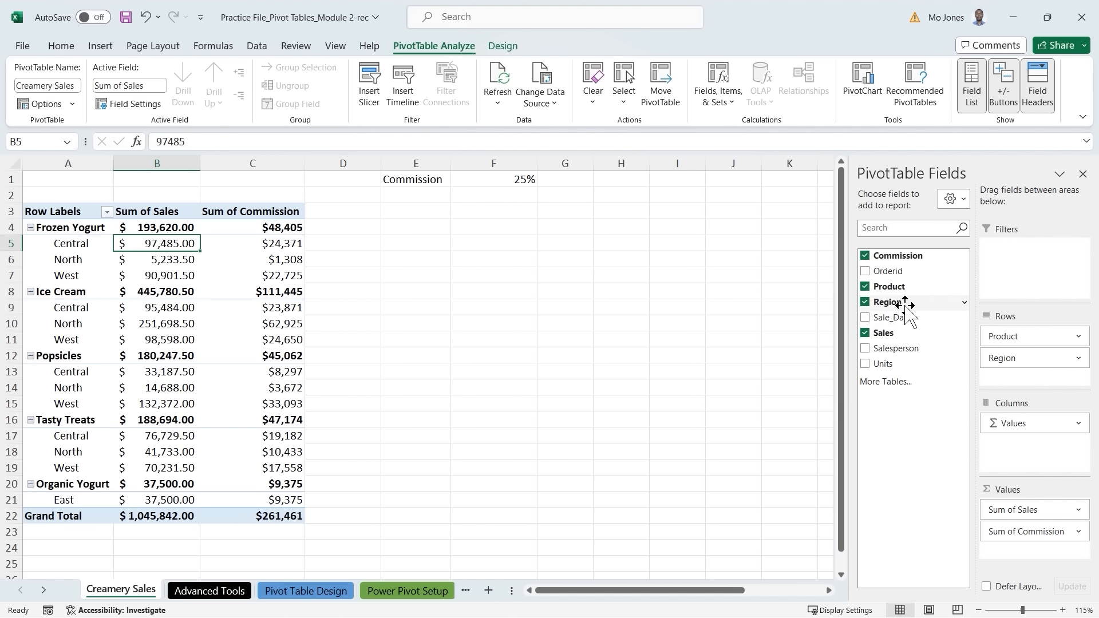
left_click(865, 286)
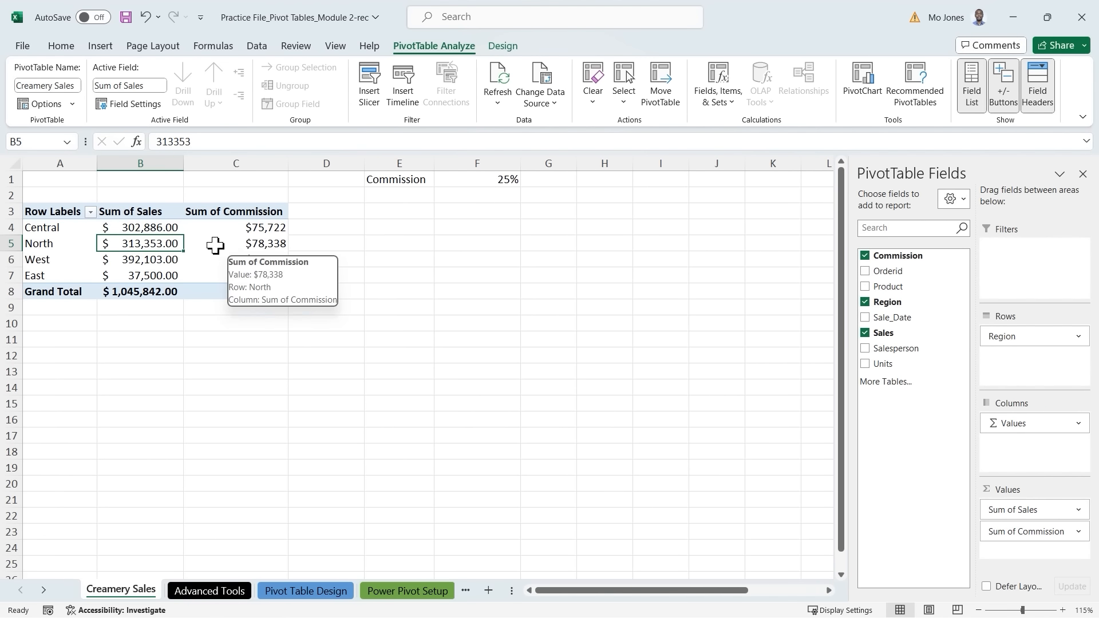
left_click(256, 226)
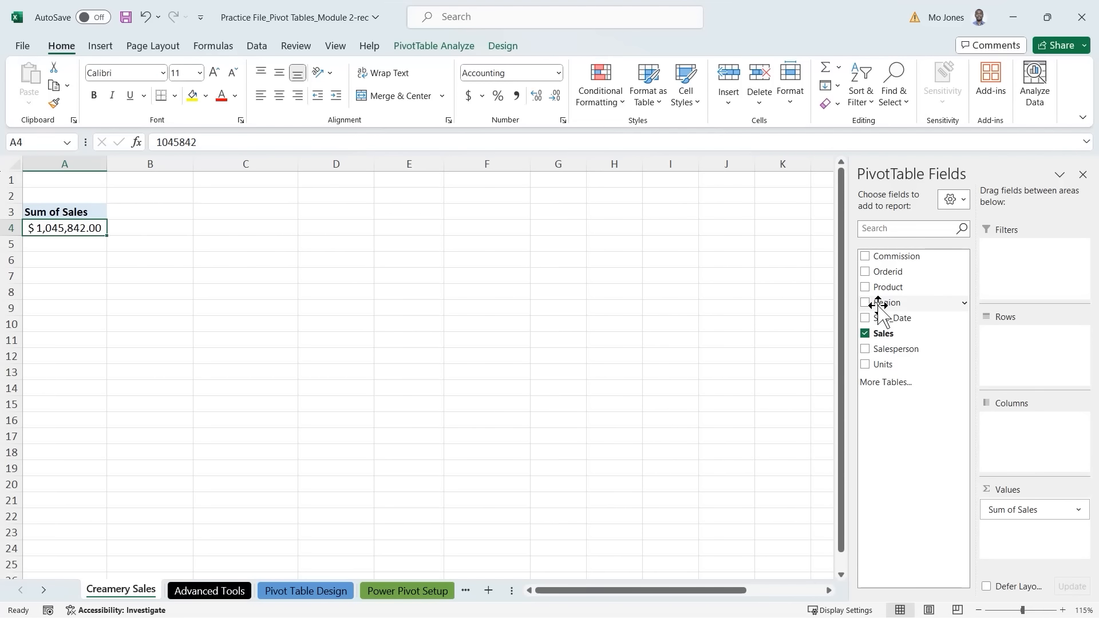
Step: Lay out the Sum of Sales PivotTable with Region in the columns and Product in the rows
left_click_drag(878, 306, 1030, 441)
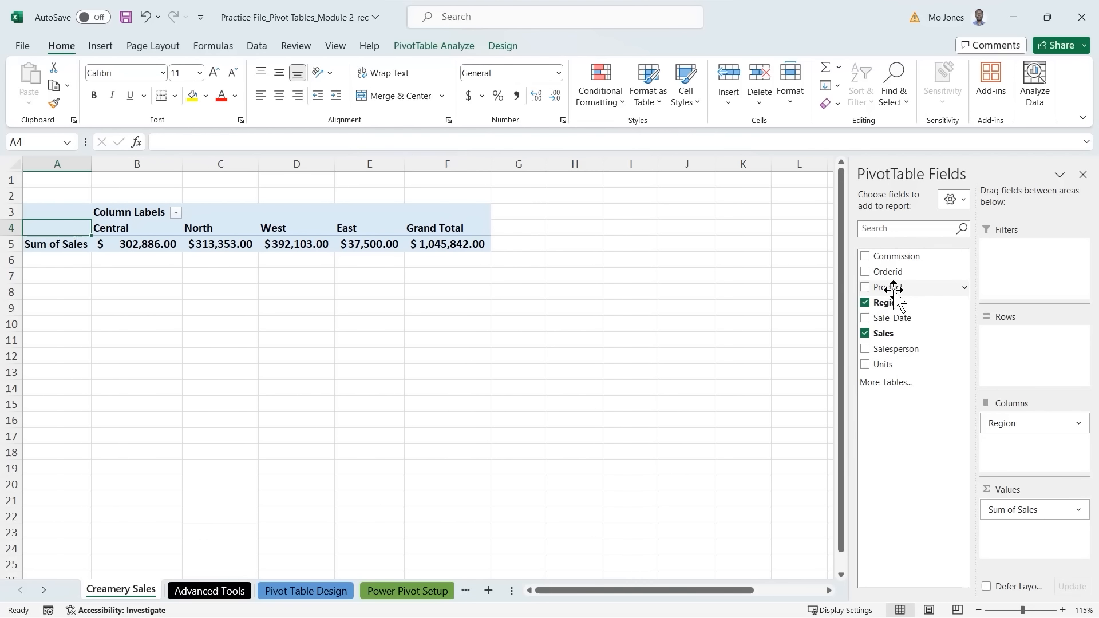
left_click_drag(894, 292, 1005, 350)
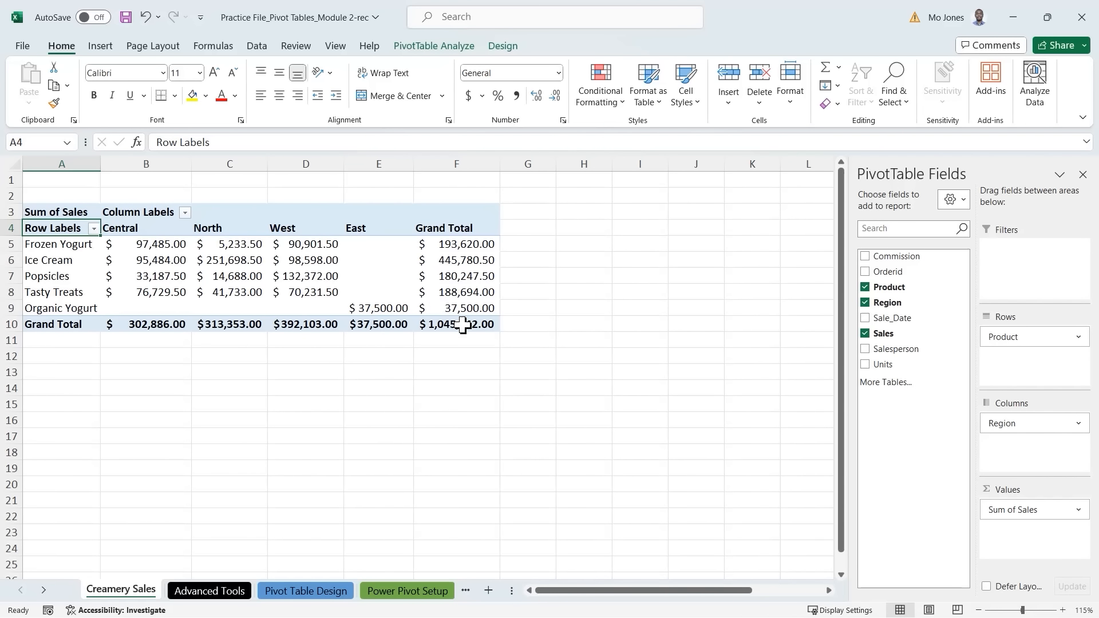
mouse_move(466, 321)
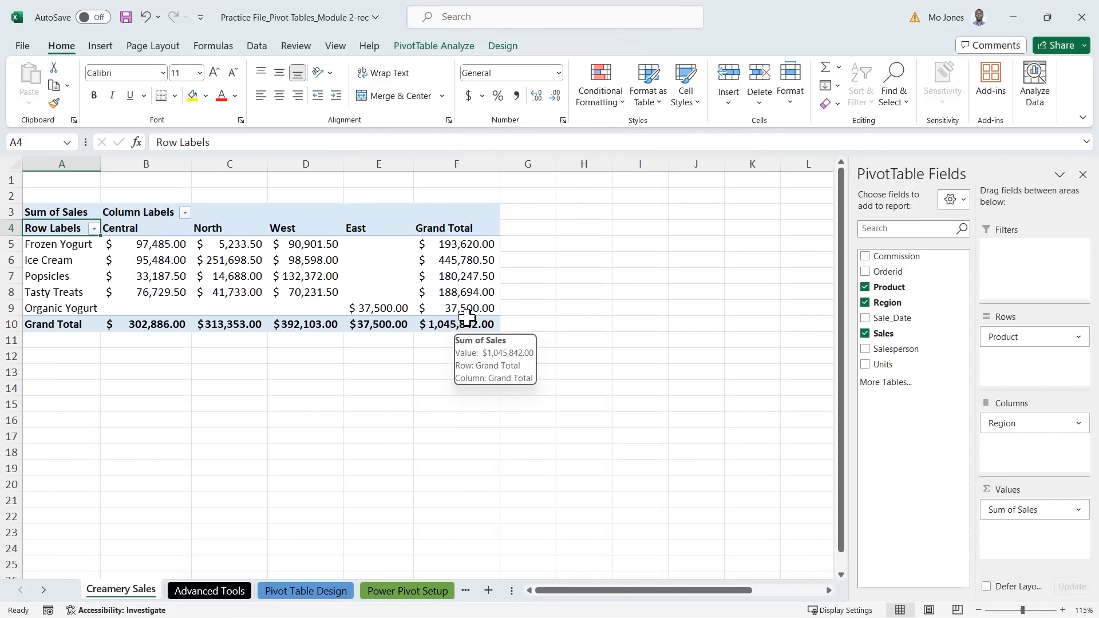
Step: Insert a timeline for Sale_Date and place it beside the PivotTable, level with its header rows
left_click(308, 275)
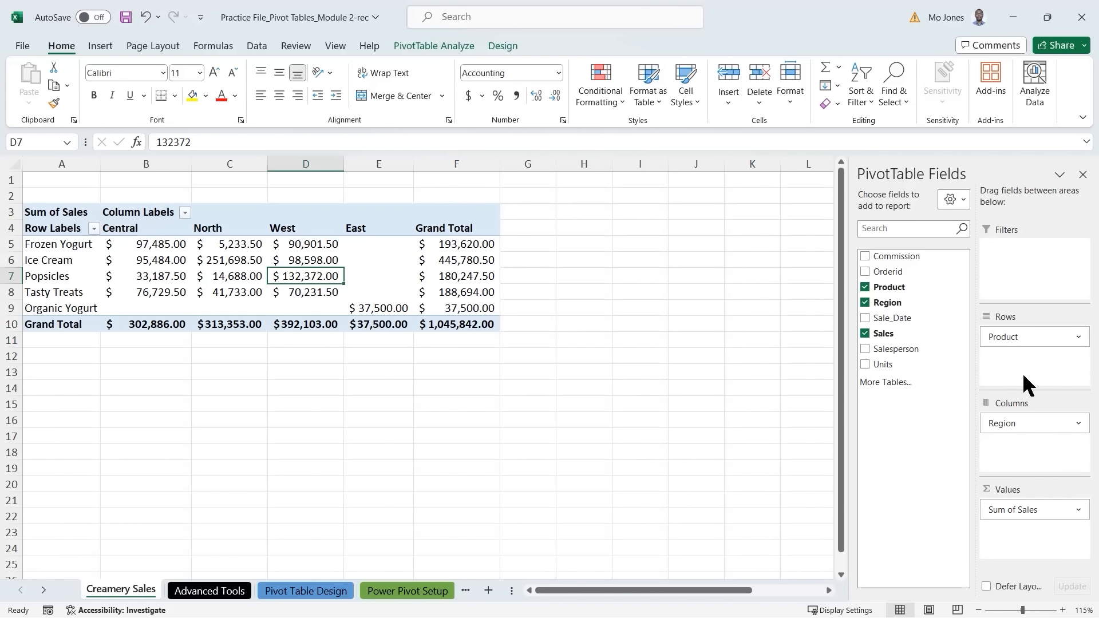
left_click(300, 260)
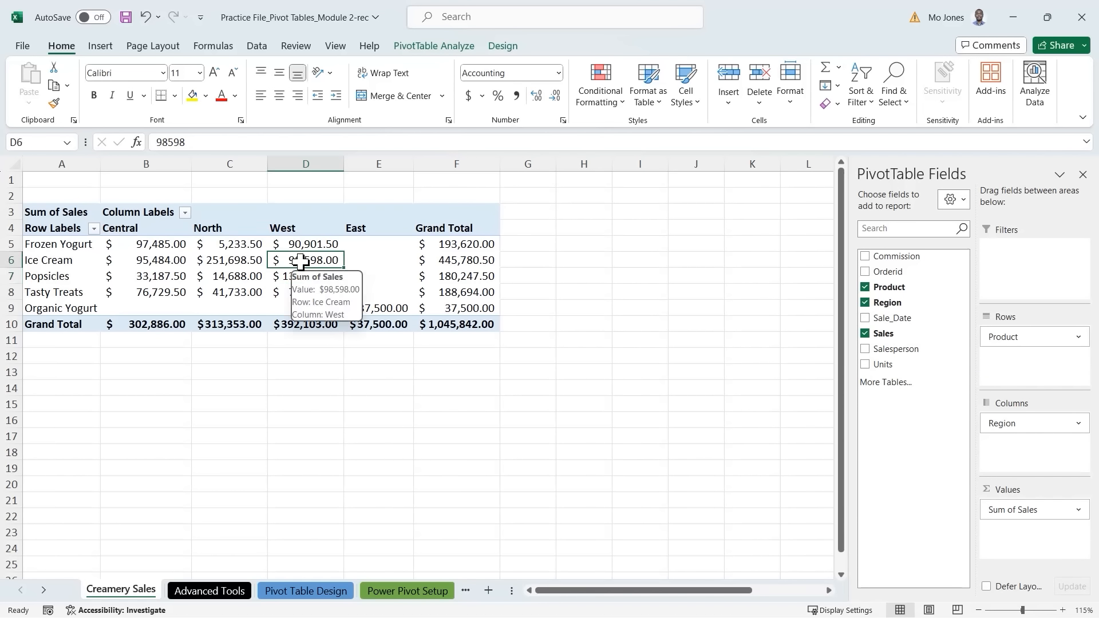
left_click(436, 45)
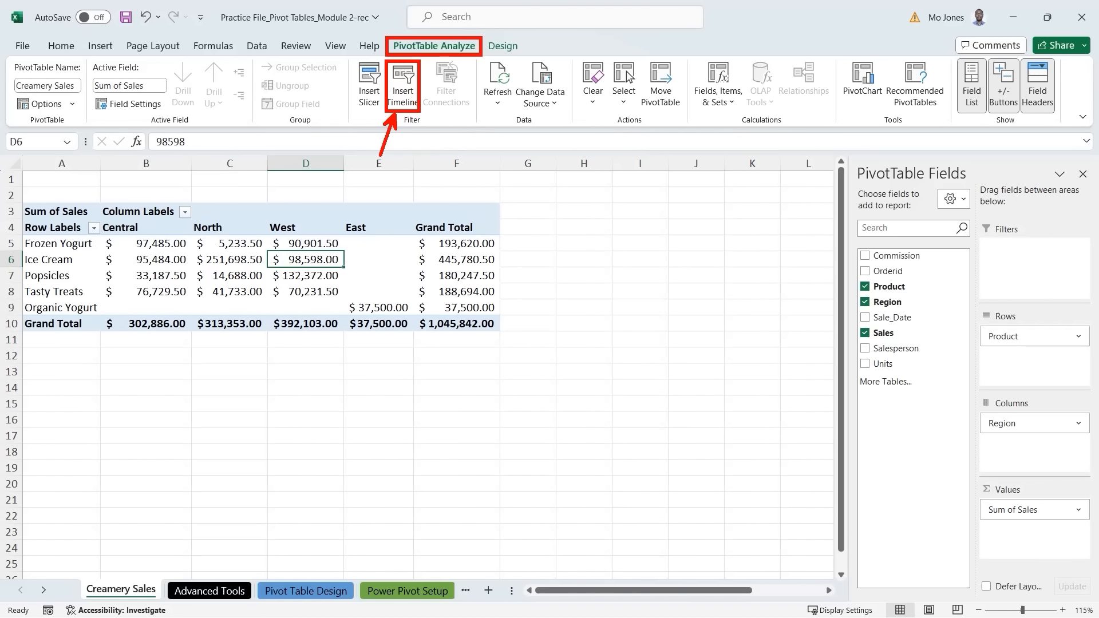
left_click(405, 83)
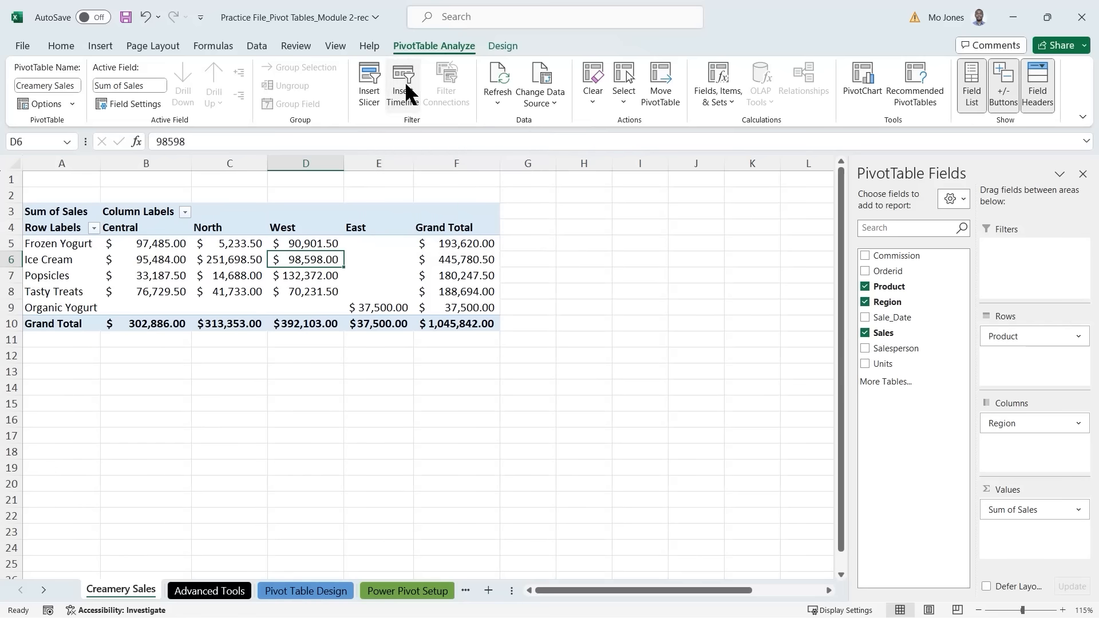
left_click_drag(710, 416, 749, 287)
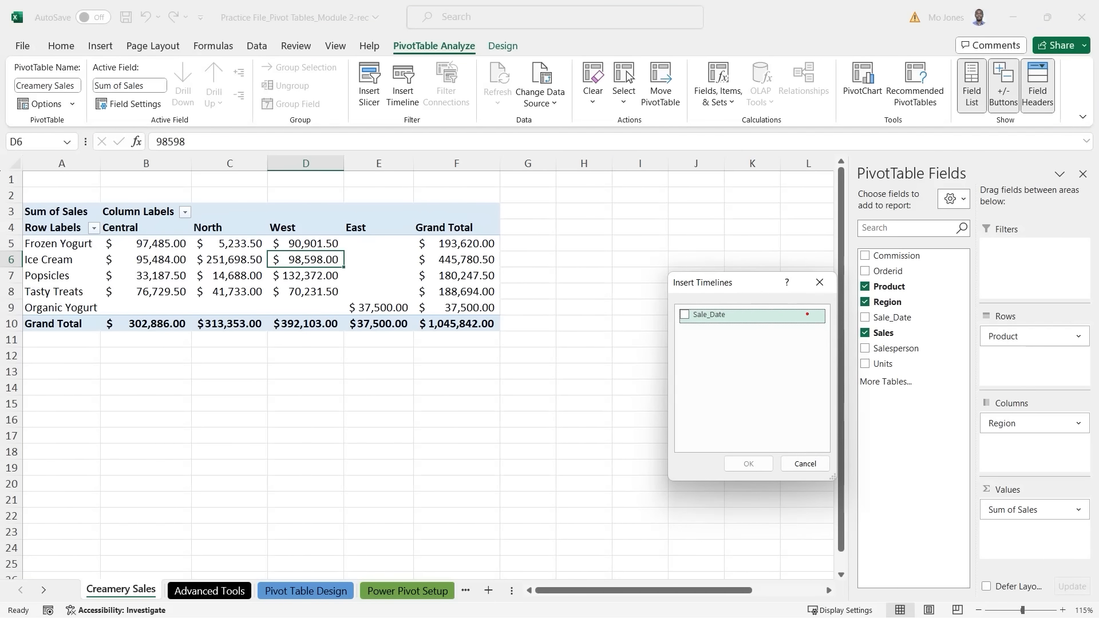
left_click_drag(812, 317, 862, 314)
left_click_drag(861, 314, 852, 320)
key("Escape")
left_click(685, 314)
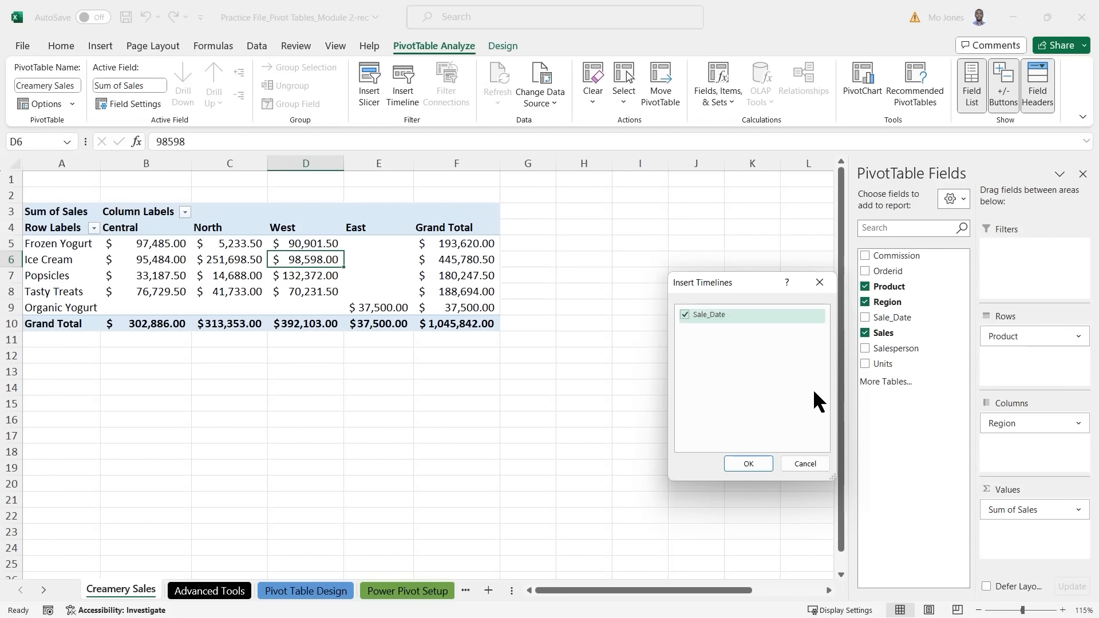
left_click(750, 463)
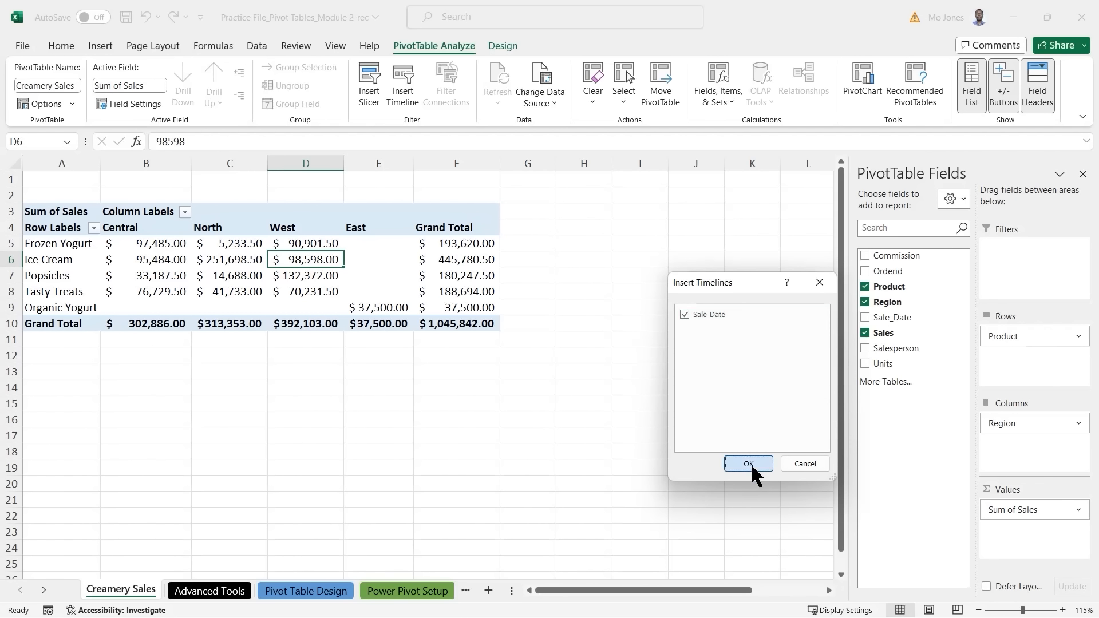
left_click_drag(510, 333, 728, 217)
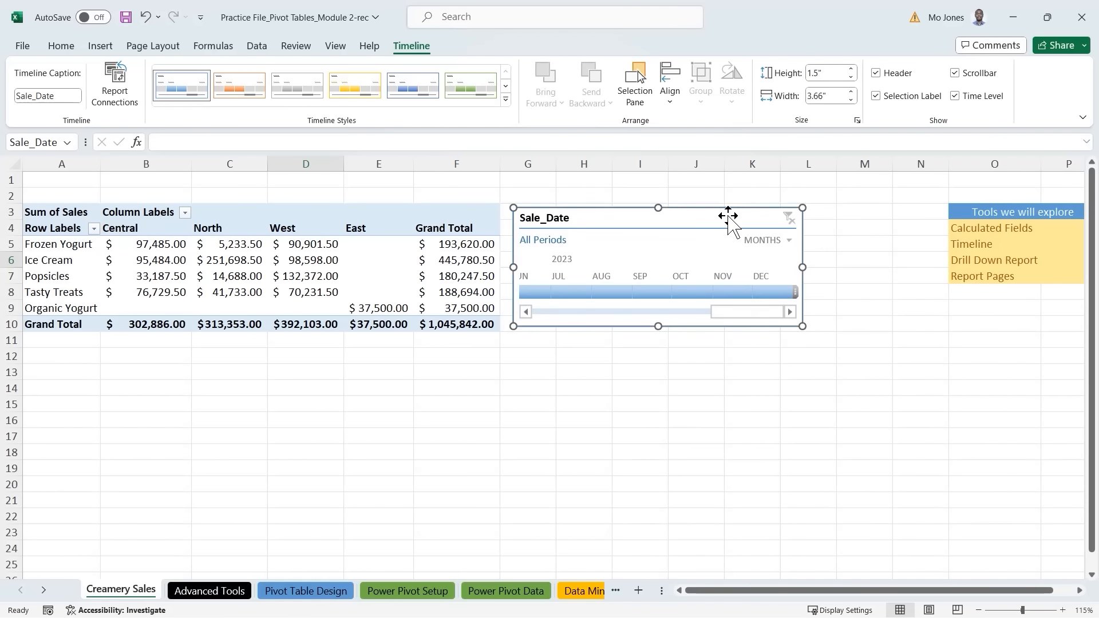
Step: Apply the orange light style to the Sale_Date timeline
left_click_drag(387, 36, 437, 54)
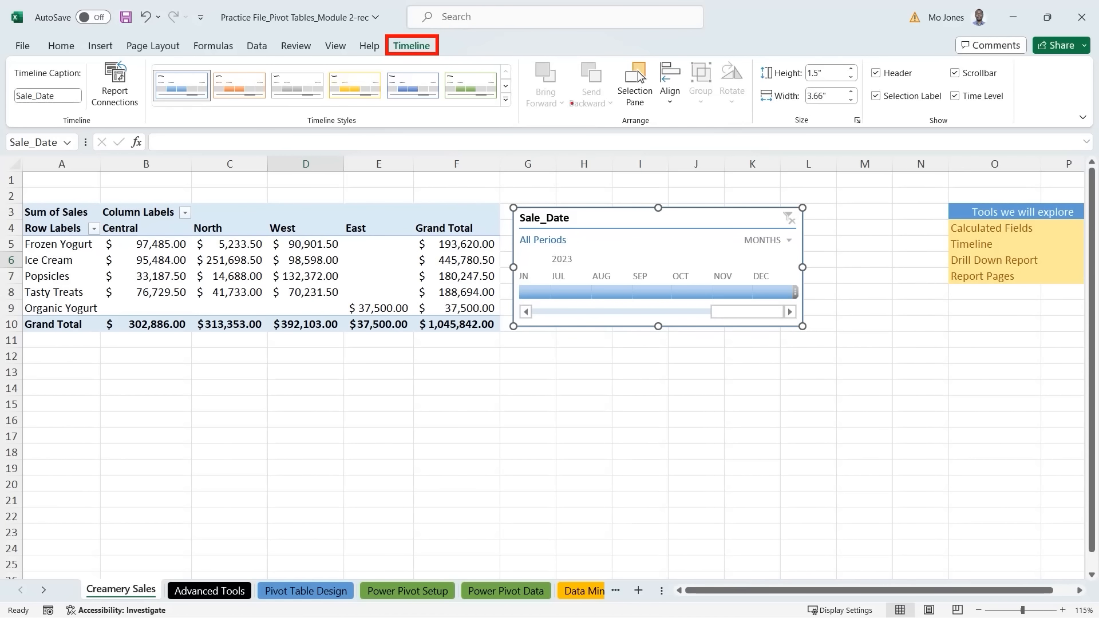
left_click_drag(239, 109, 230, 138)
left_click(235, 85)
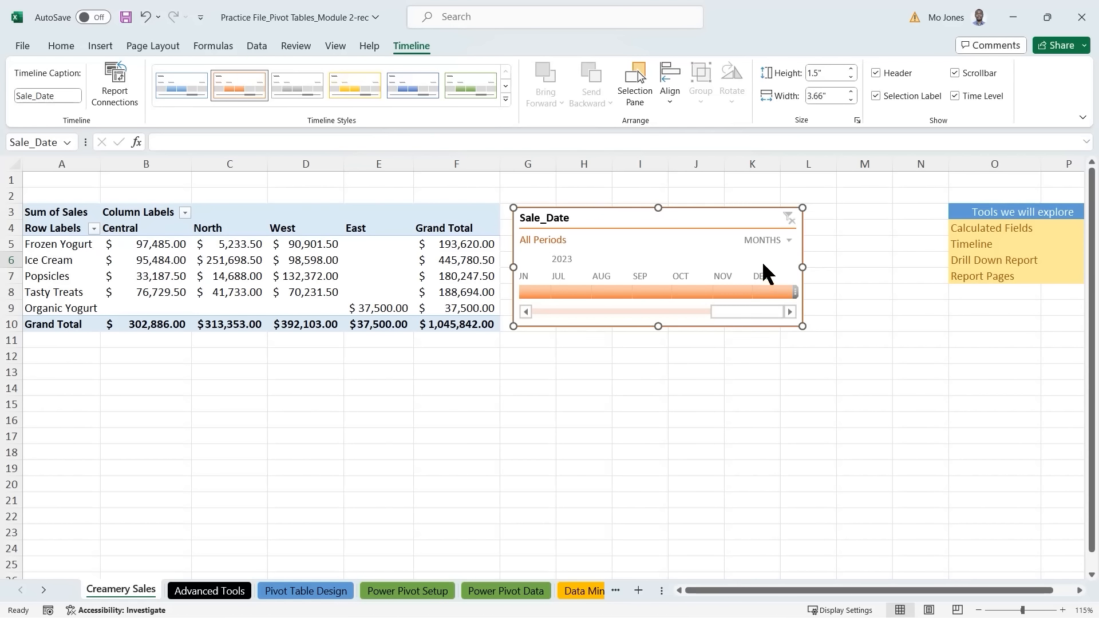
Step: Set the Sale_Date timeline's time level to years and filter the PivotTable to 2022 and 2023 in turn
left_click(789, 241)
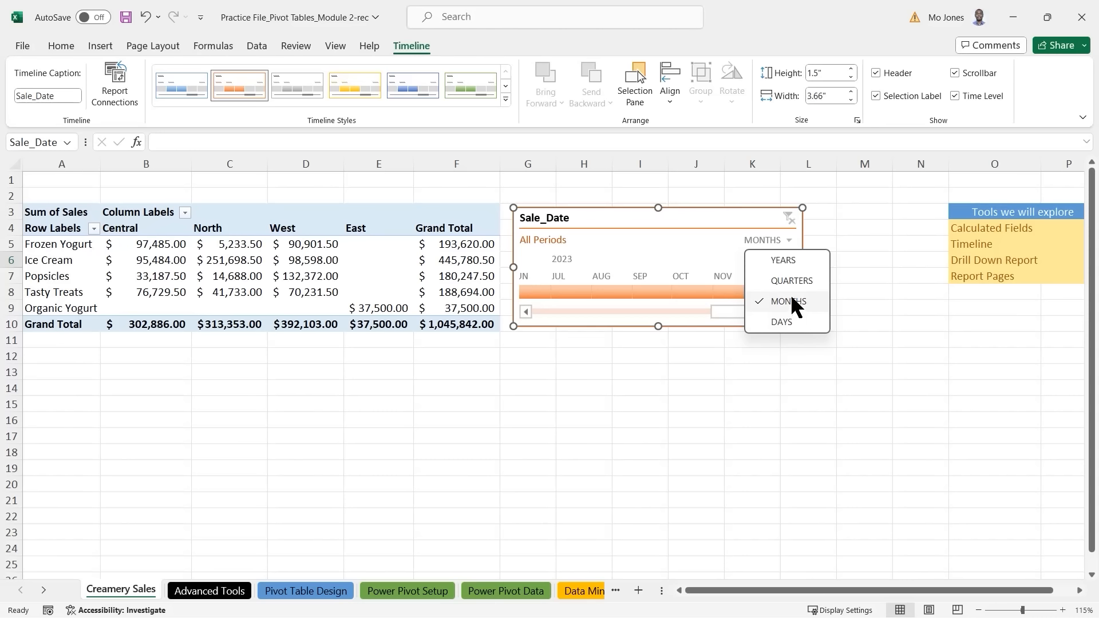
left_click(788, 259)
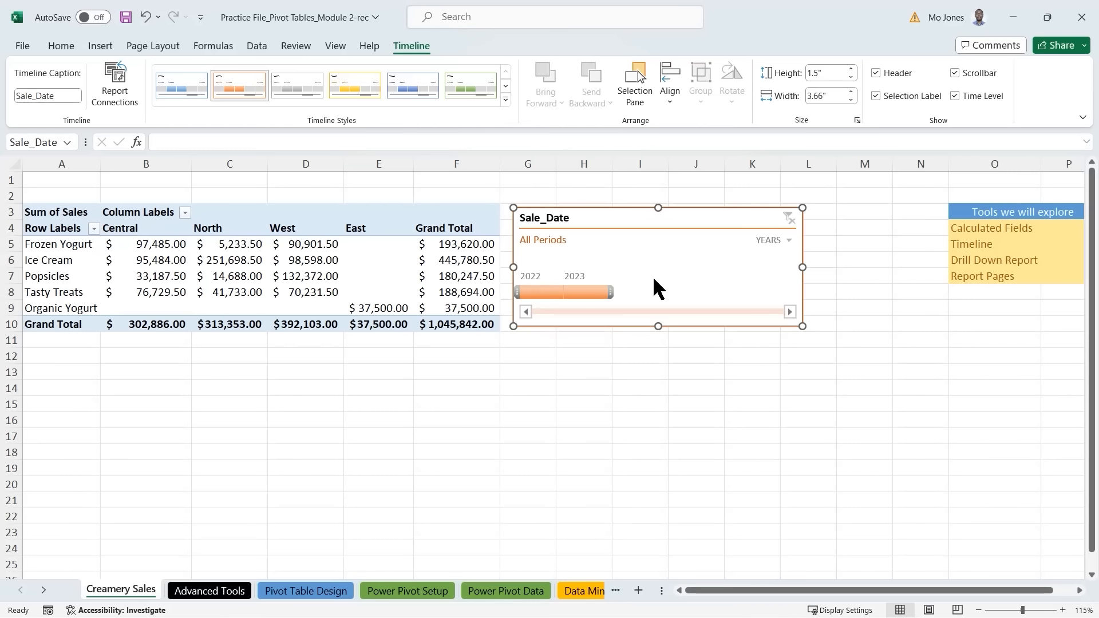
left_click(537, 288)
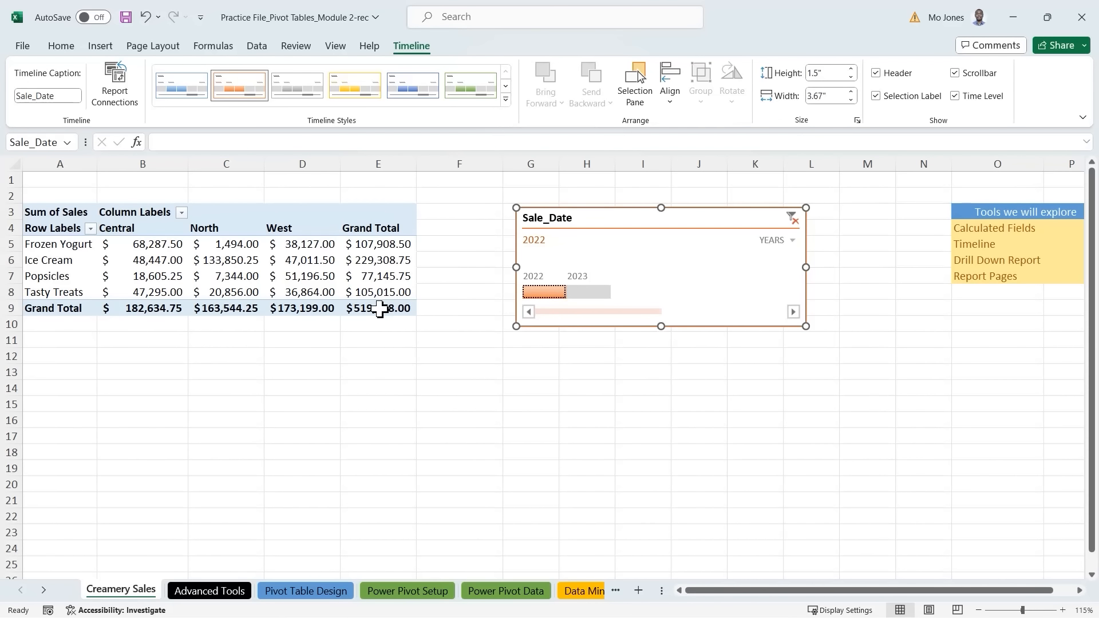
mouse_move(375, 308)
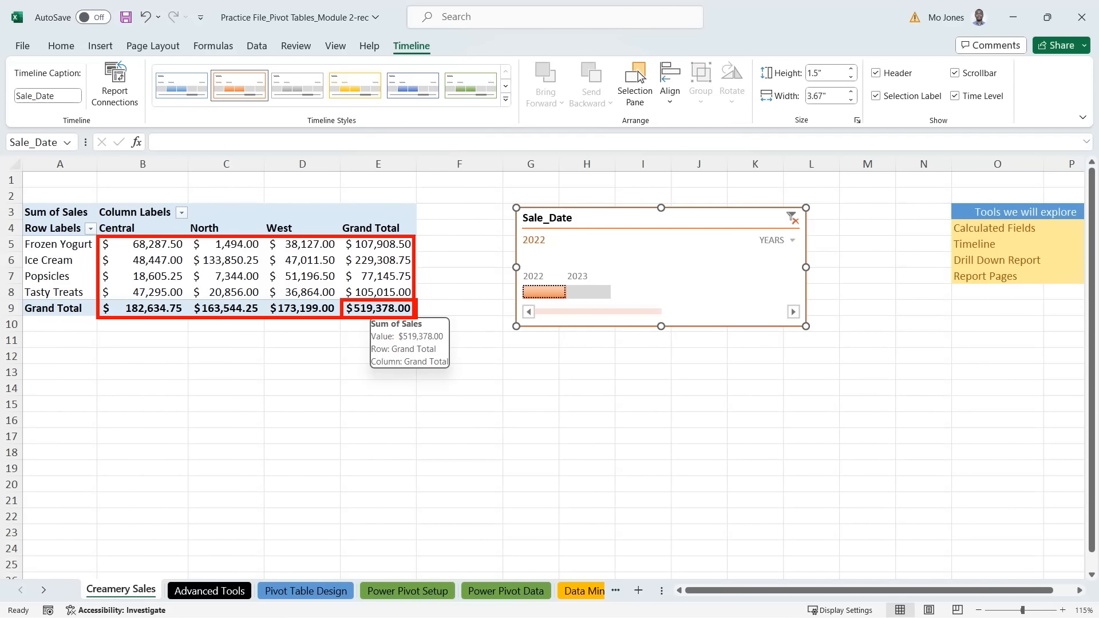
left_click(588, 291)
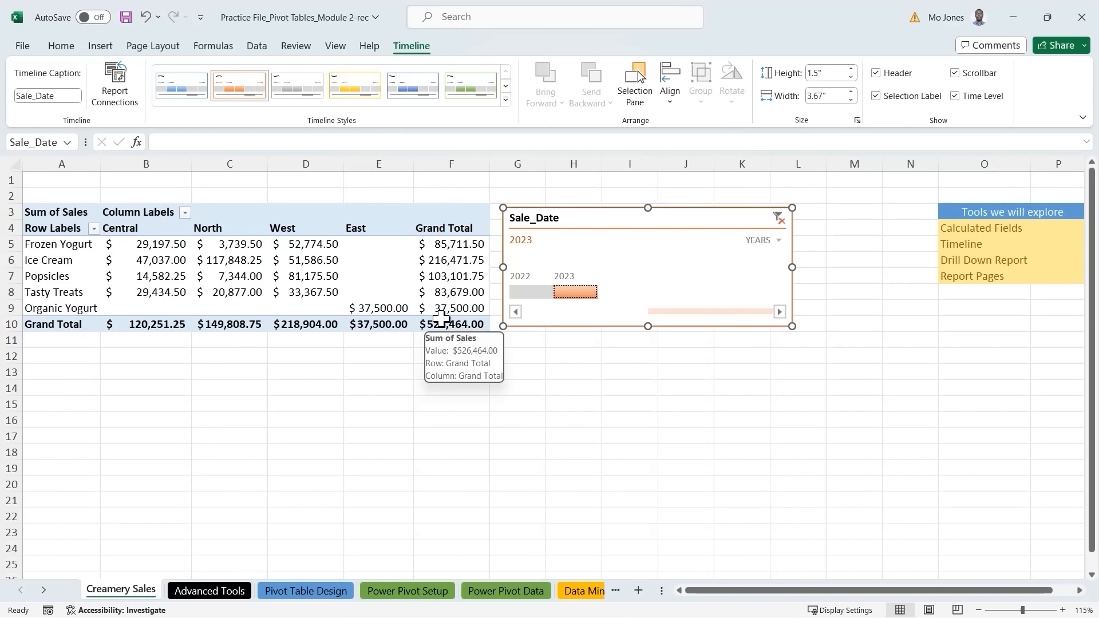
Step: Set the timeline's time level to quarters, filter to Q1 2023 and extend the selected period to Q1 - Q2 2023
left_click(779, 240)
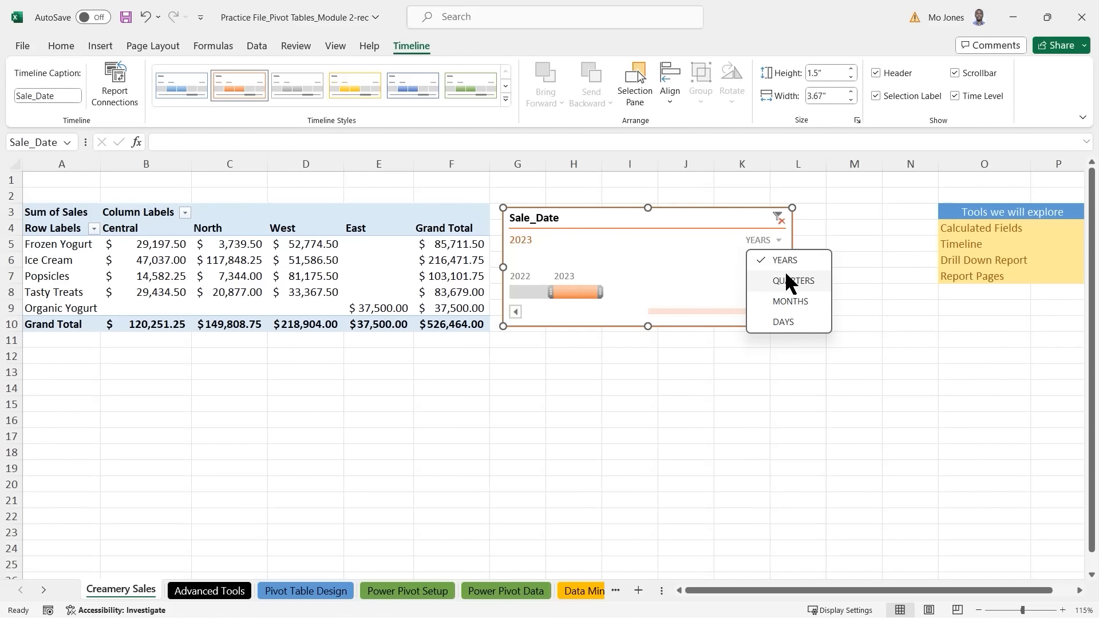
left_click(781, 281)
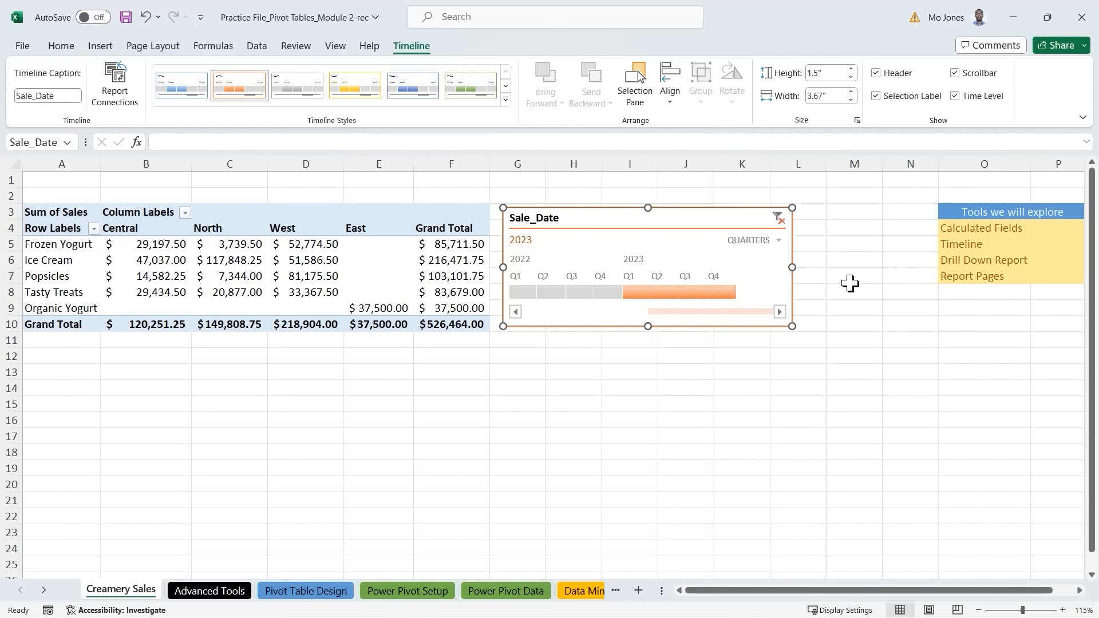
left_click(634, 290)
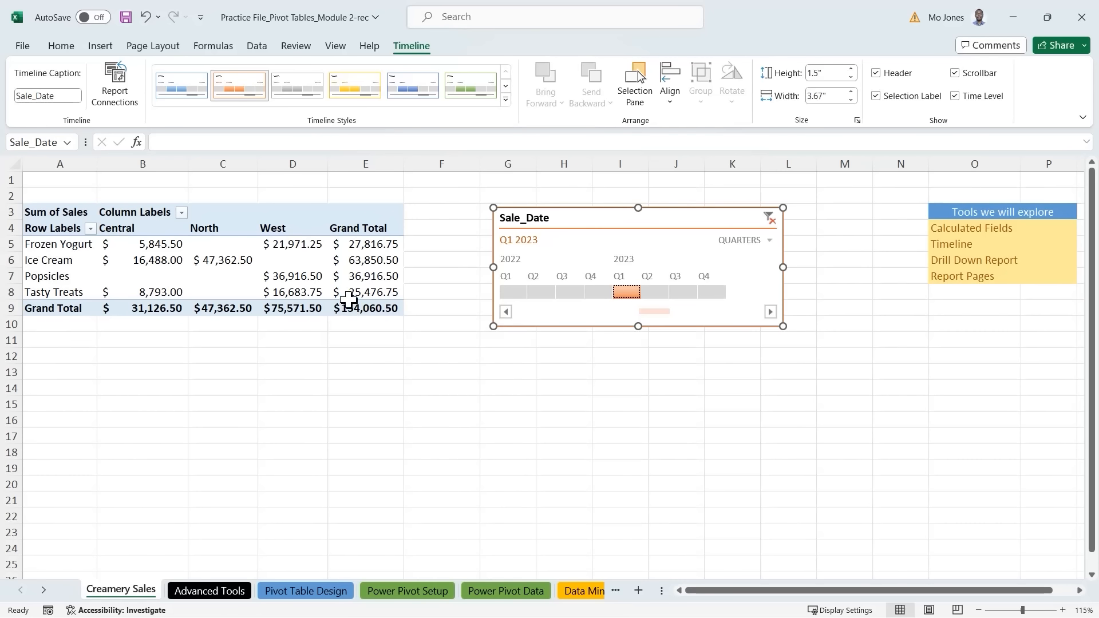
mouse_move(315, 281)
left_click_drag(644, 293, 660, 291)
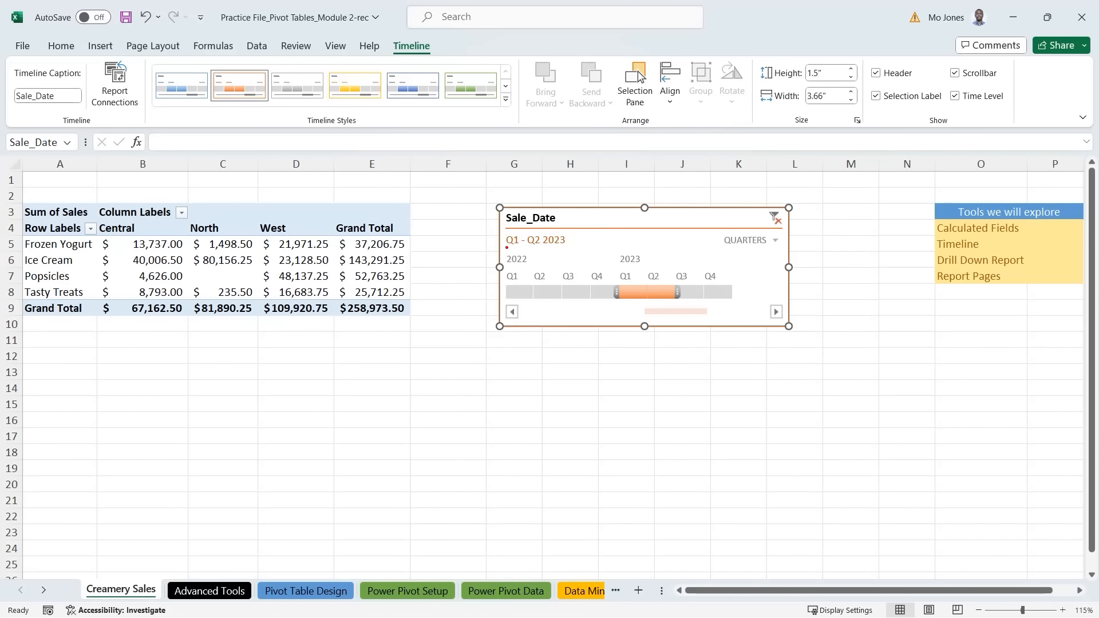
left_click_drag(506, 248, 561, 246)
mouse_move(349, 300)
left_mouse_down()
mouse_move(335, 303)
mouse_move(376, 326)
mouse_move(419, 305)
mouse_move(349, 300)
left_mouse_up()
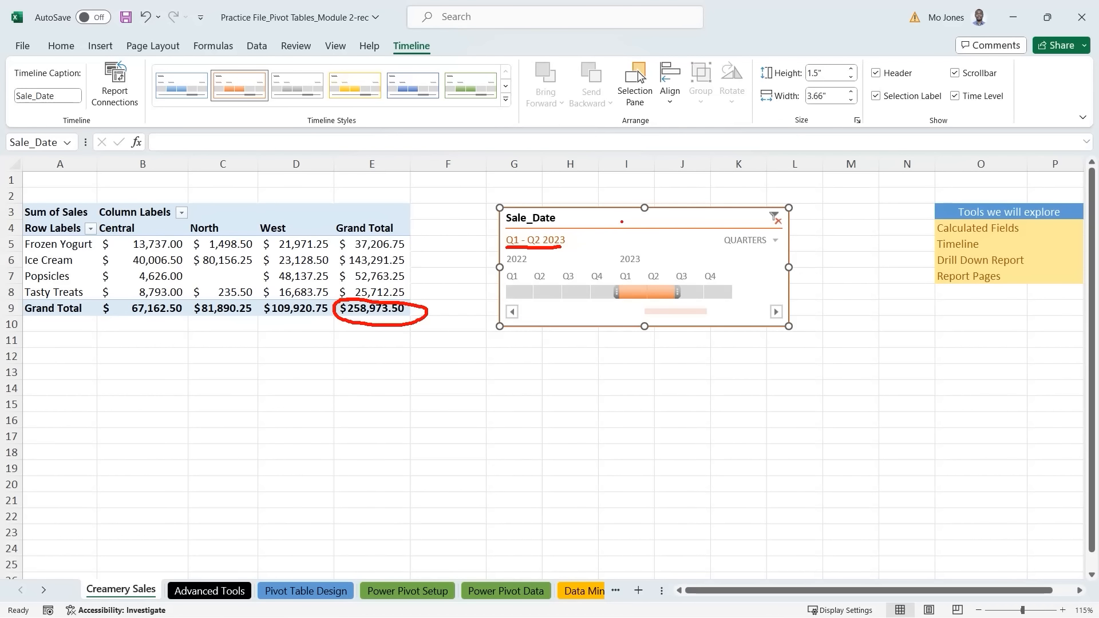
key("Escape")
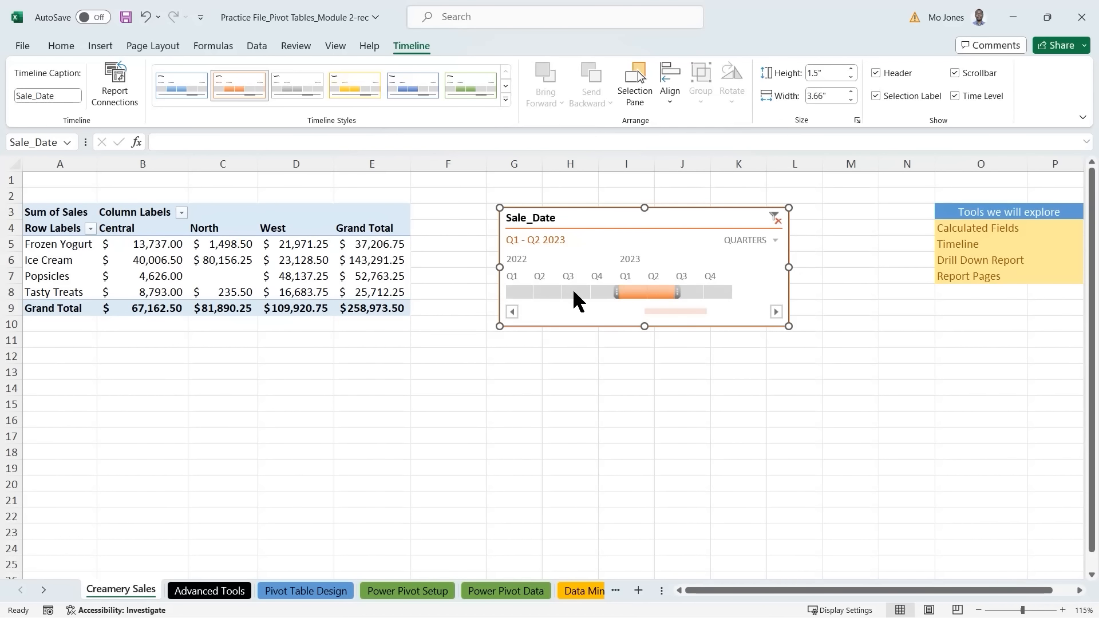
Step: Filter the PivotTable to Q4 2022 with the Sale_Date timeline and switch the timeline's time level to months
left_click(598, 293)
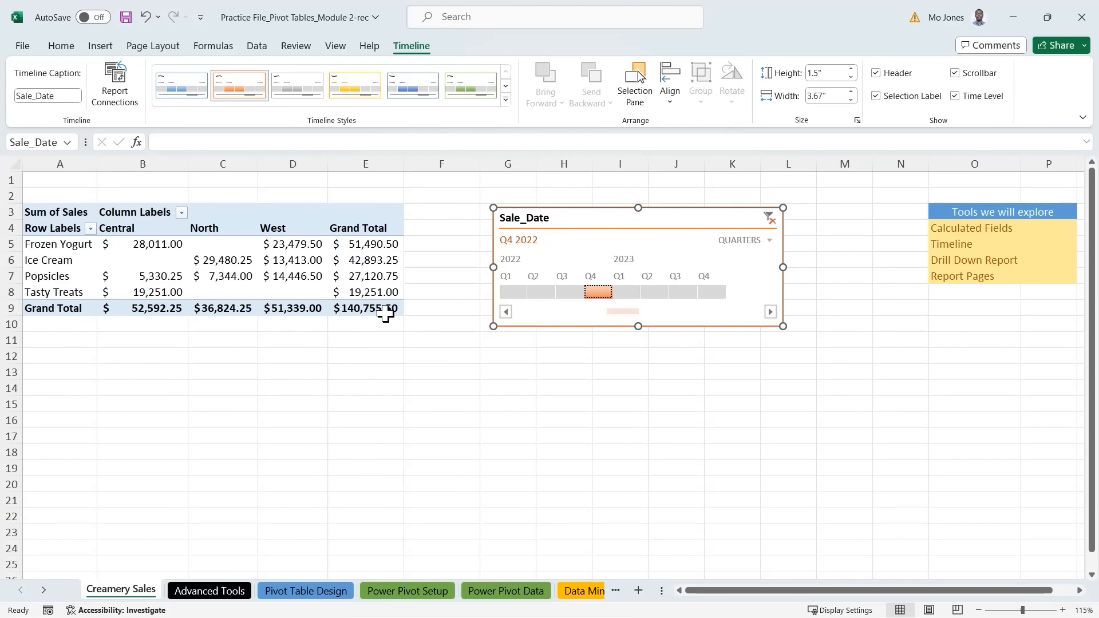
left_click(767, 238)
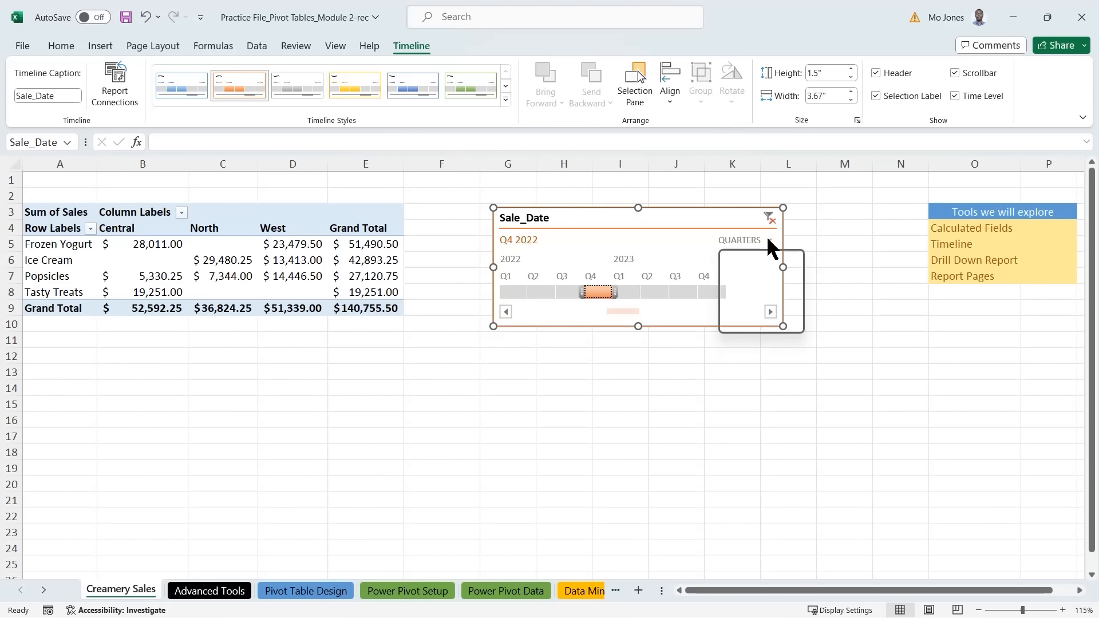
left_click(756, 297)
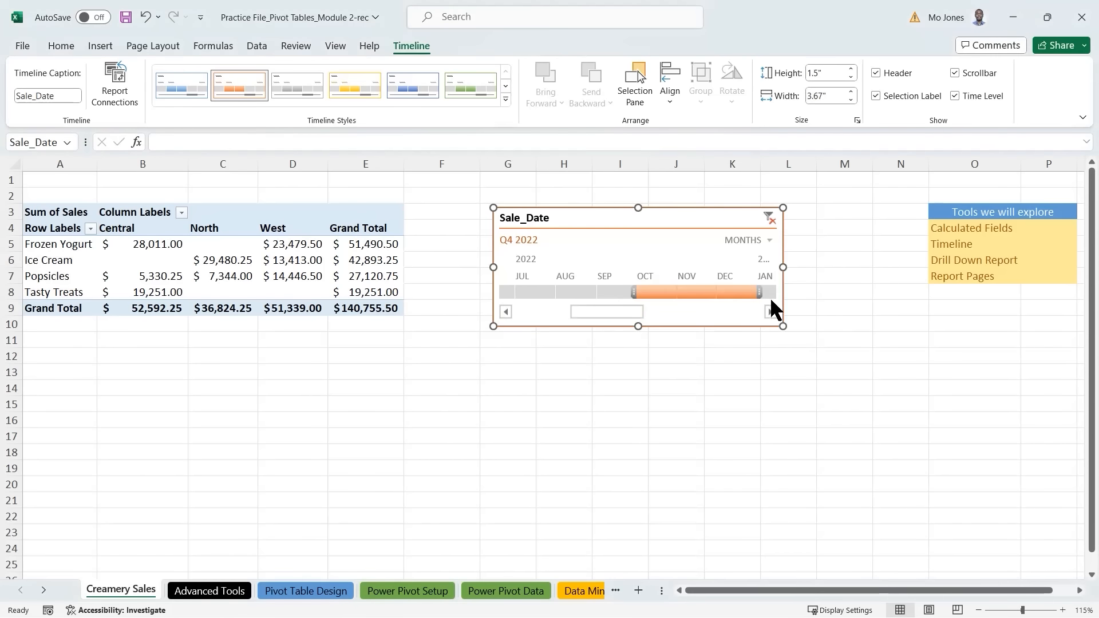
Step: Widen the Sale_Date timeline on both sides to about 6.41 inches, filling the space between the PivotTable and the tools list
left_click_drag(785, 266, 922, 266)
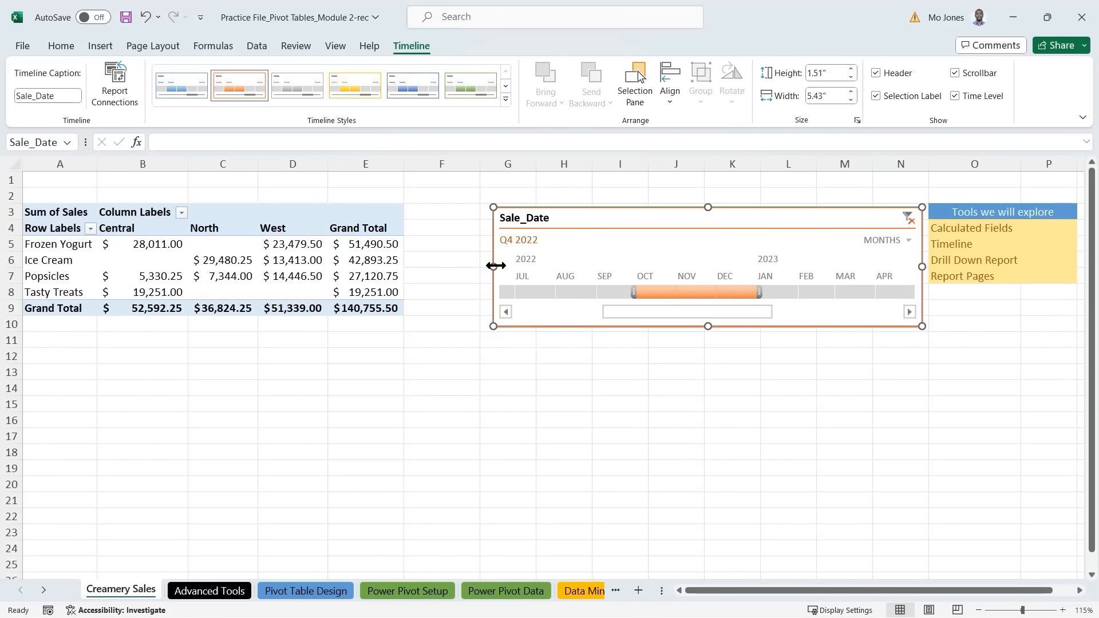
left_click_drag(494, 266, 416, 265)
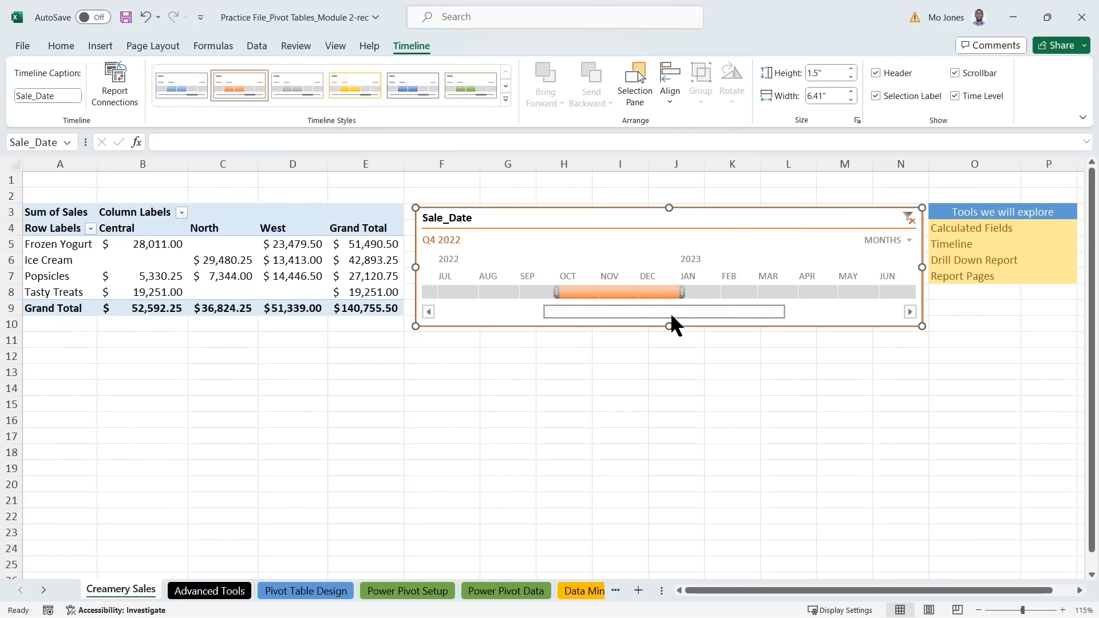
Step: Filter the PivotTable with the timeline to each single month from January to July 2022 in turn
left_click_drag(671, 312, 589, 314)
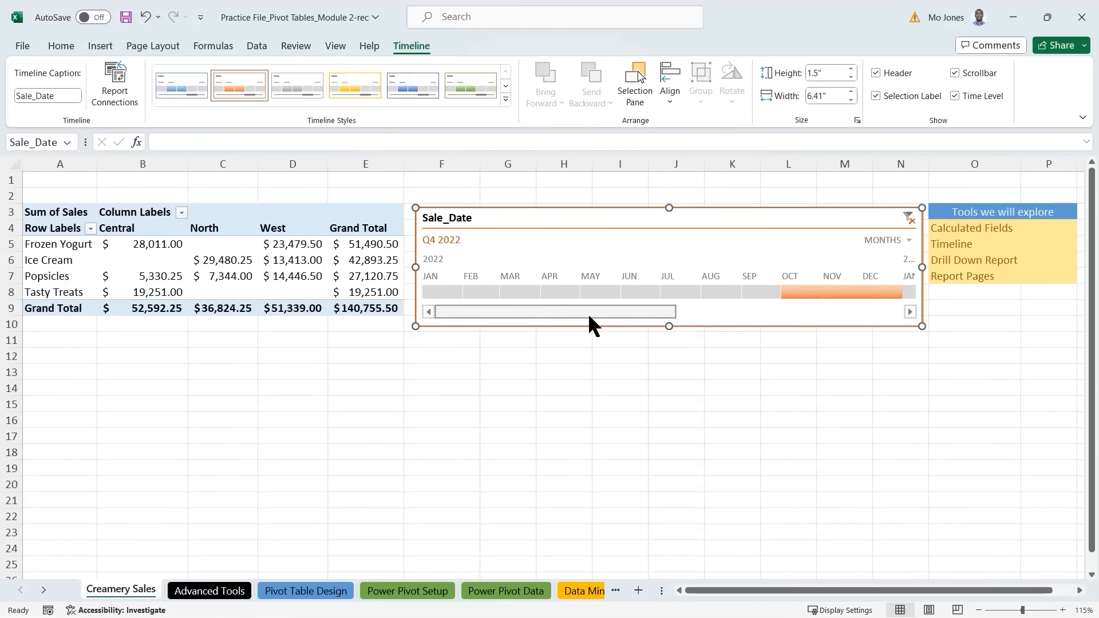
left_click(449, 290)
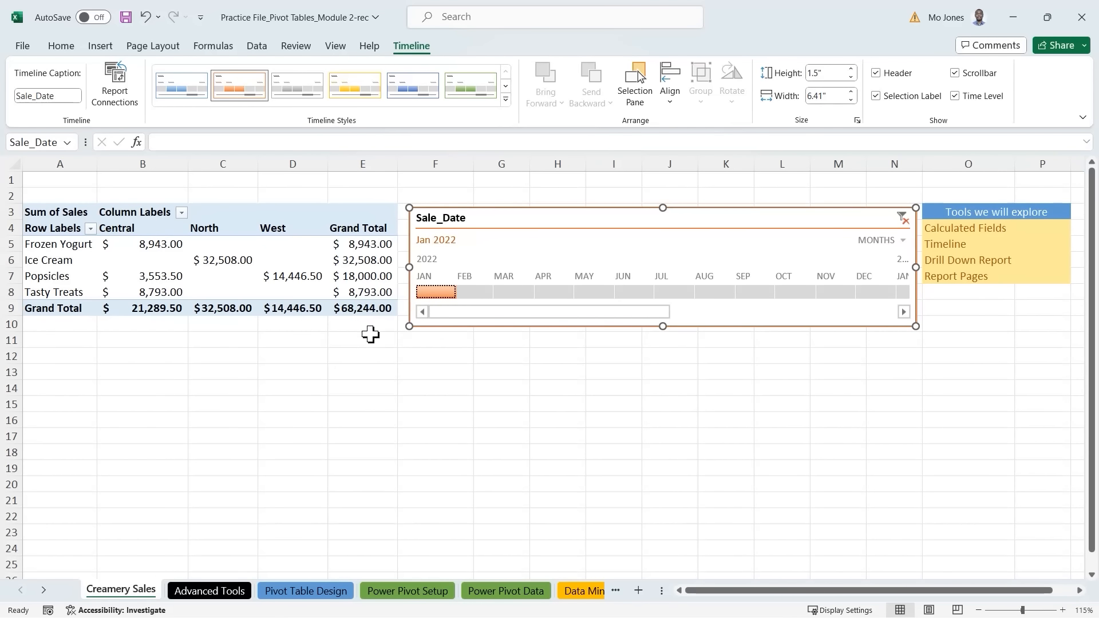
left_click(471, 293)
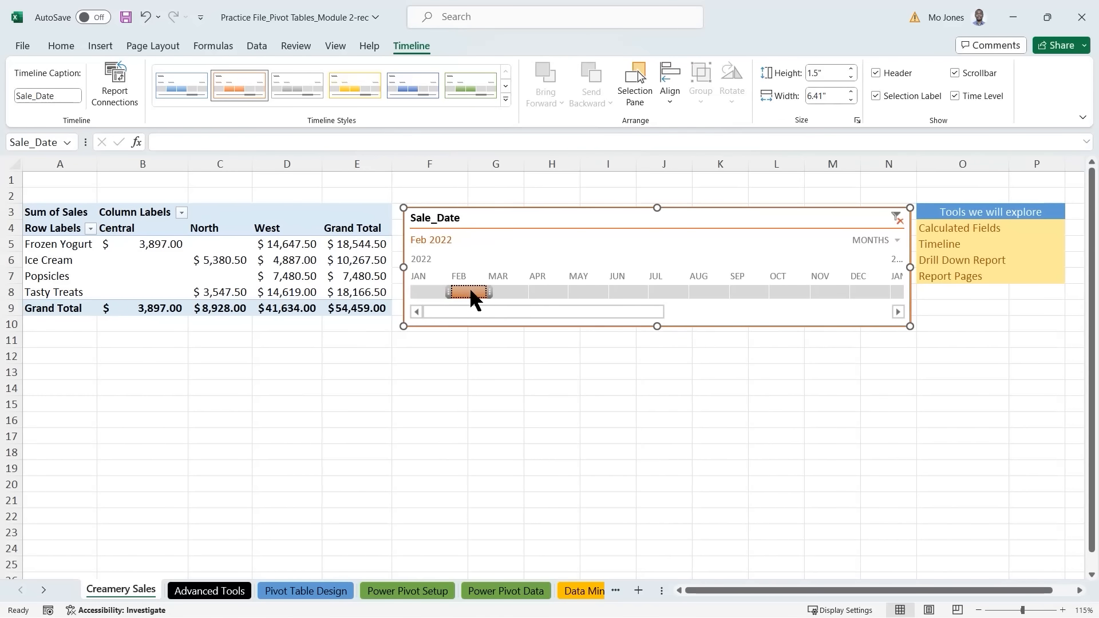
left_click(505, 290)
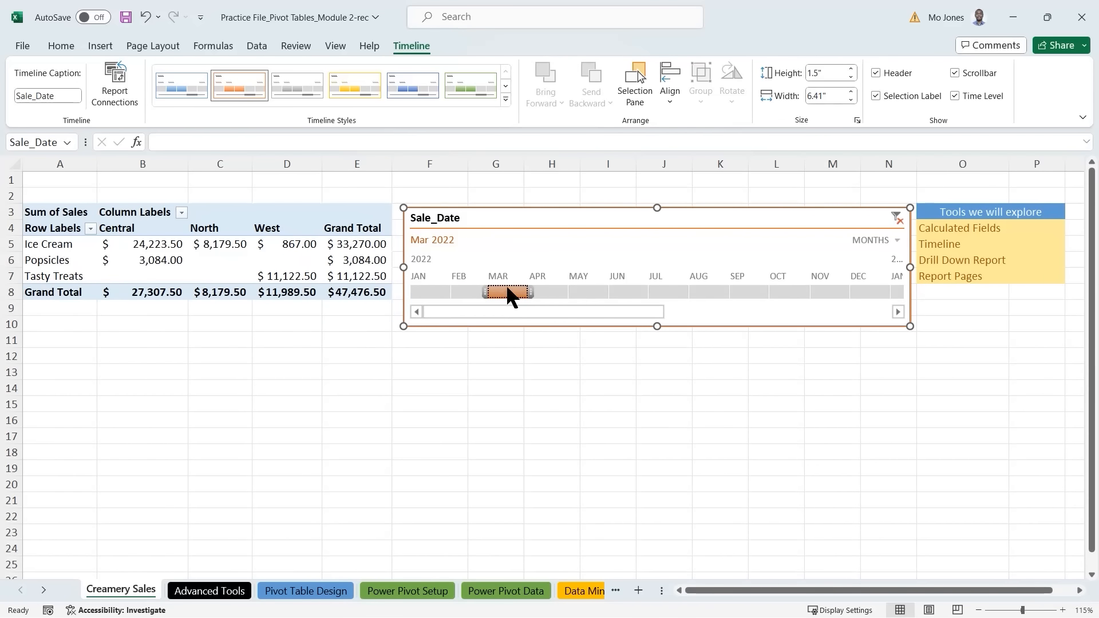
left_click(548, 284)
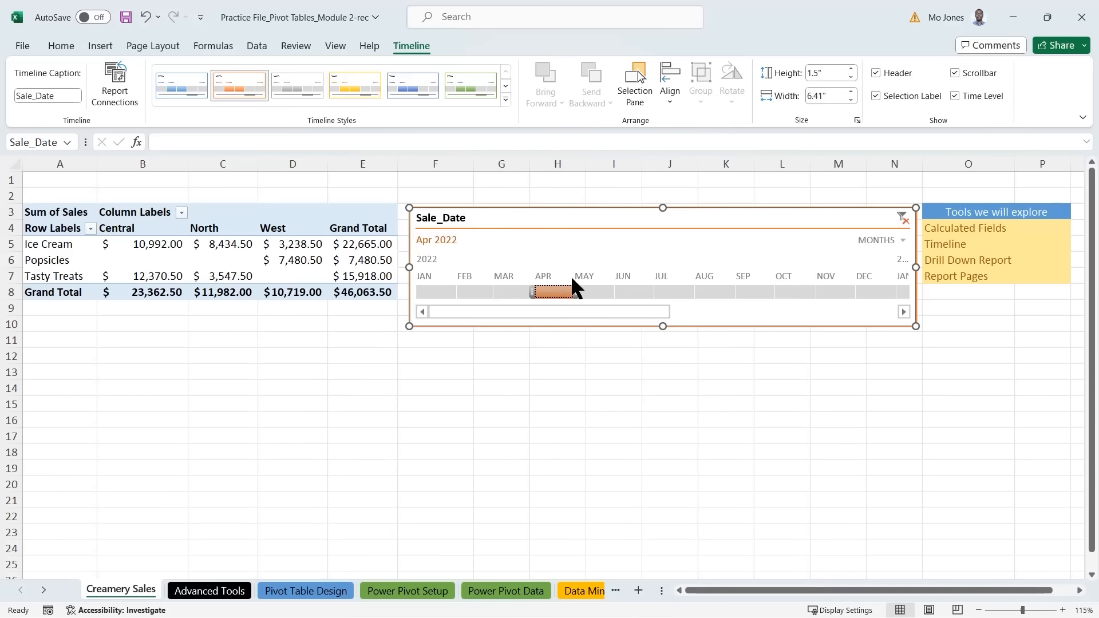
left_click(594, 291)
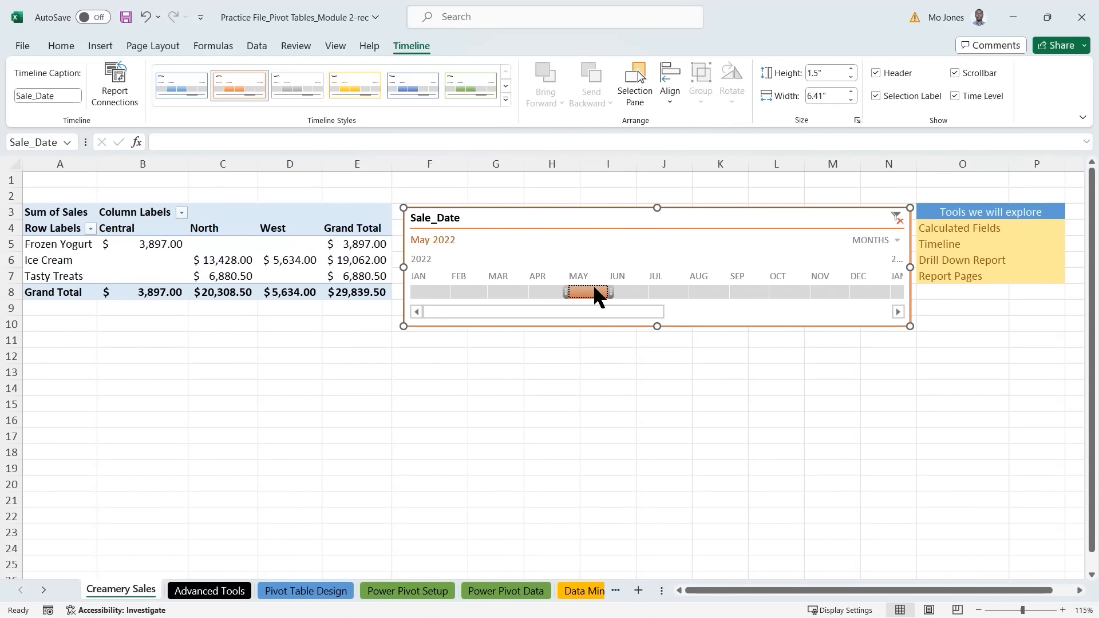
left_click(623, 287)
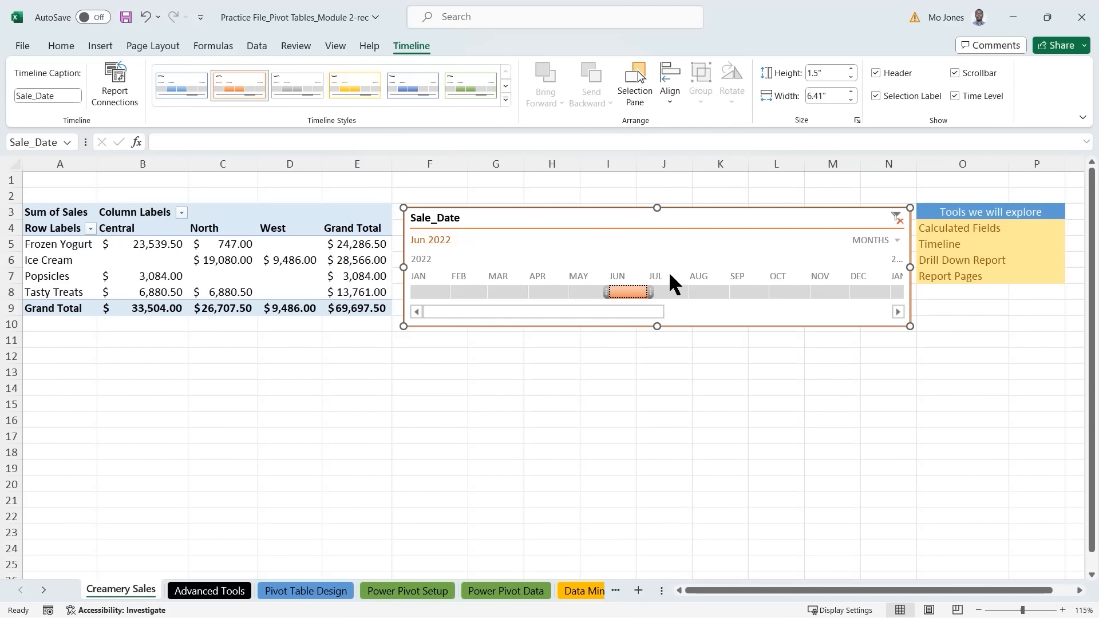
left_click(672, 289)
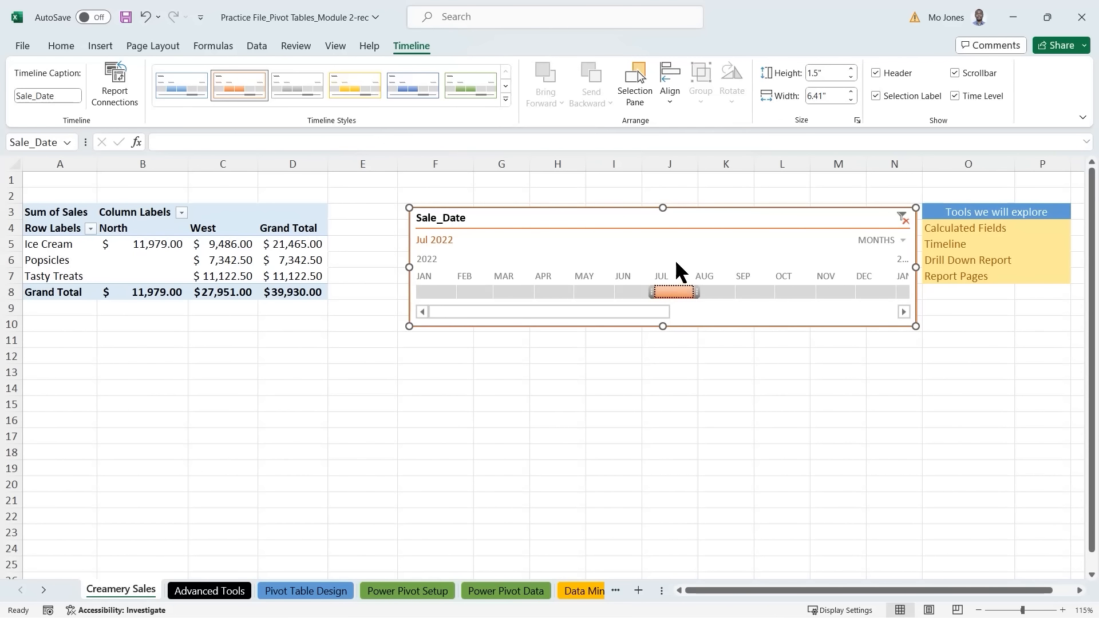
Step: Set the timeline's time level to days and filter to Jun 23, 2022, followed by Jun 25, 2022
left_click(903, 241)
left_click(895, 319)
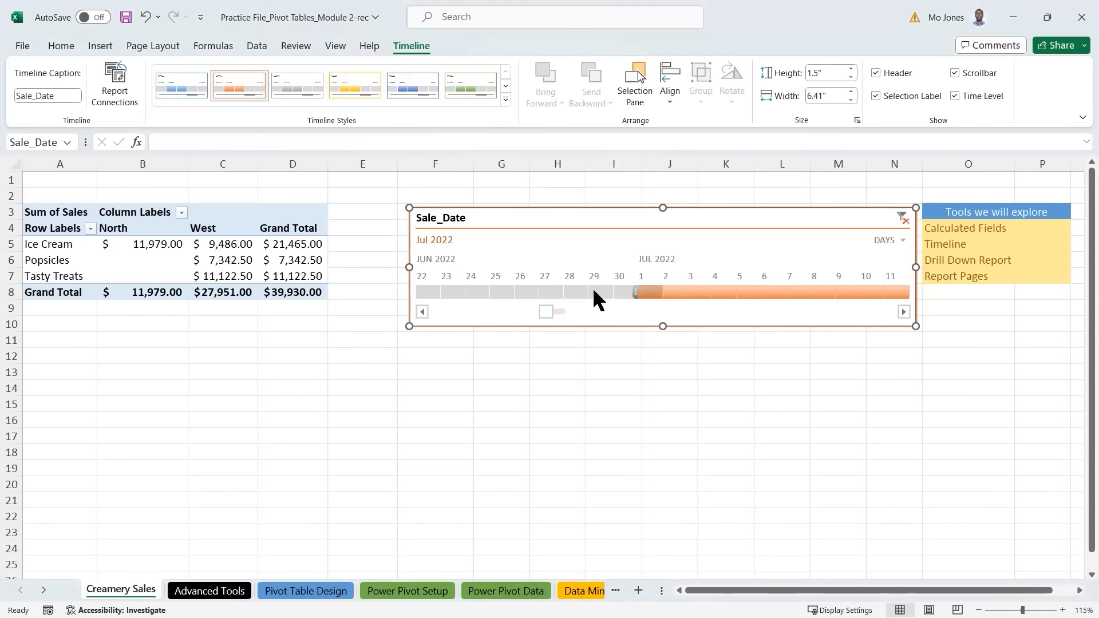
left_click(455, 294)
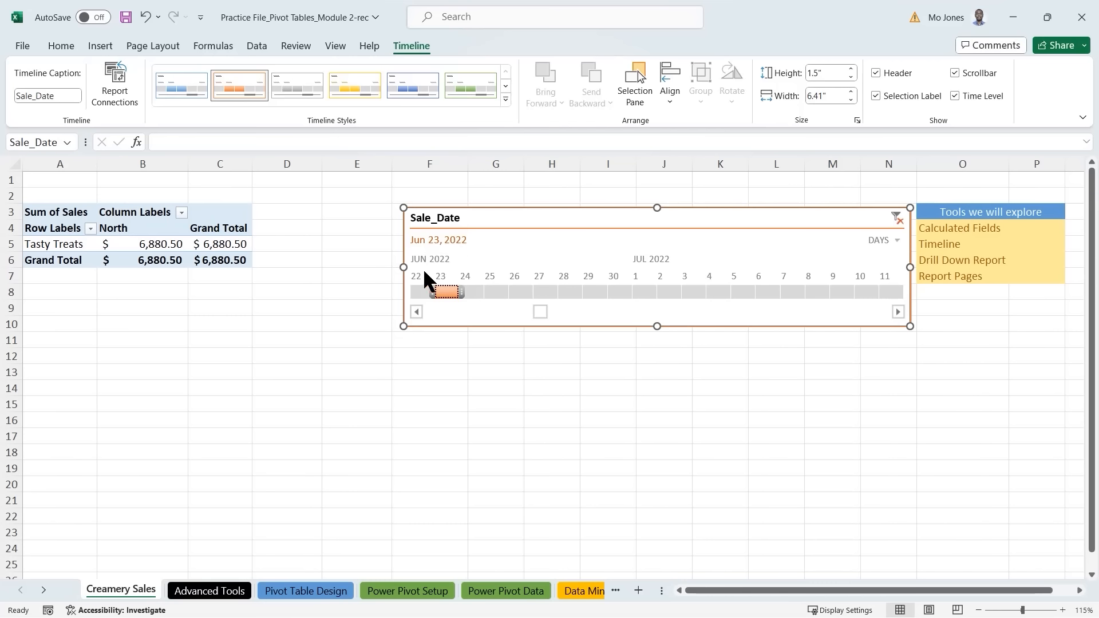
left_click_drag(464, 293, 505, 299)
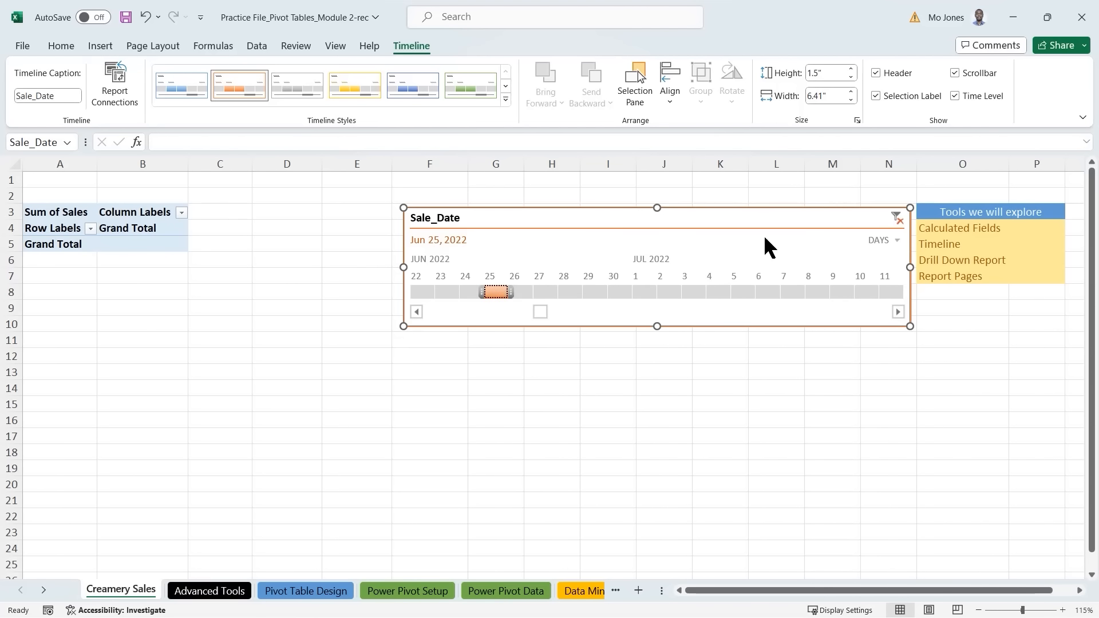
Step: Clear the Sale_Date timeline's filter and move the timeline off the PivotTable
left_click(897, 218)
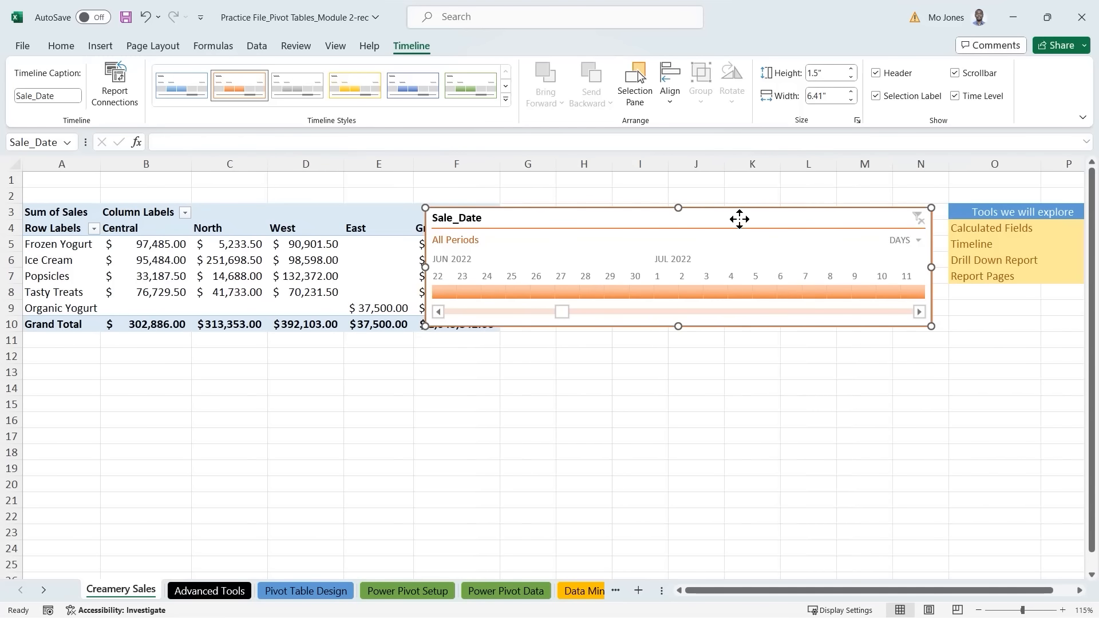
left_click_drag(739, 218, 728, 362)
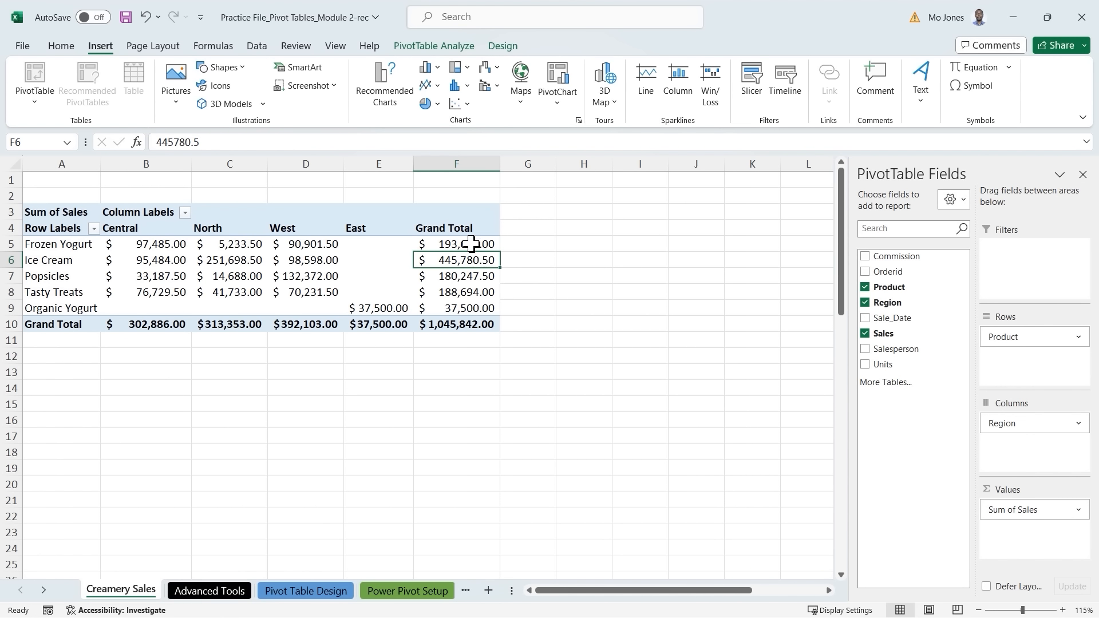
Step: Drill down into the Ice Cream row's Grand Total value to extract its underlying records onto a new sheet
mouse_move(470, 244)
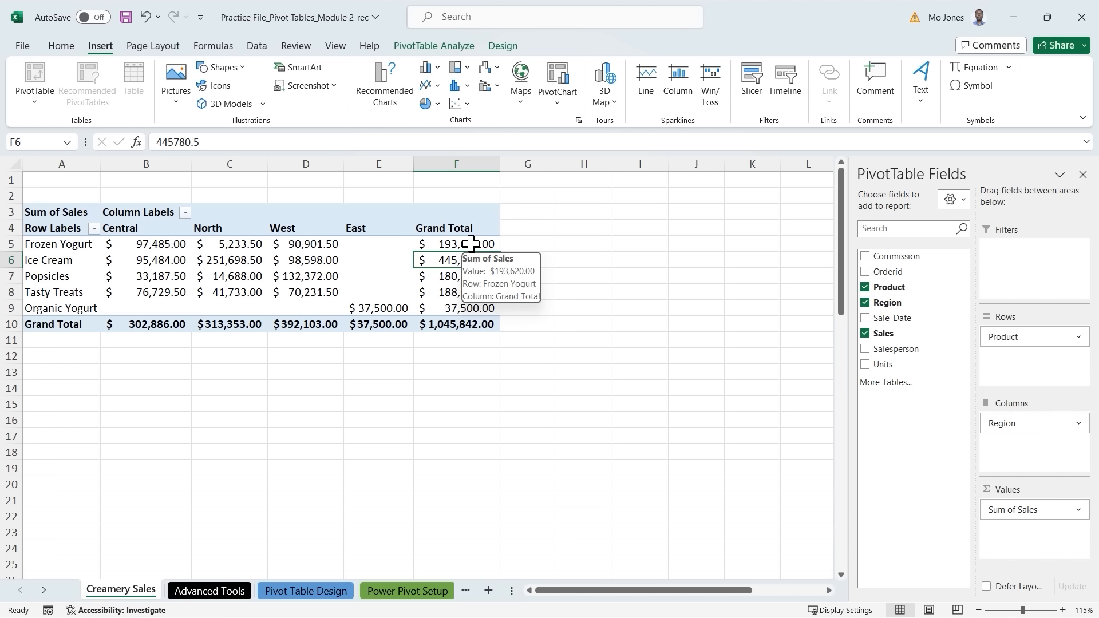
left_click(471, 244)
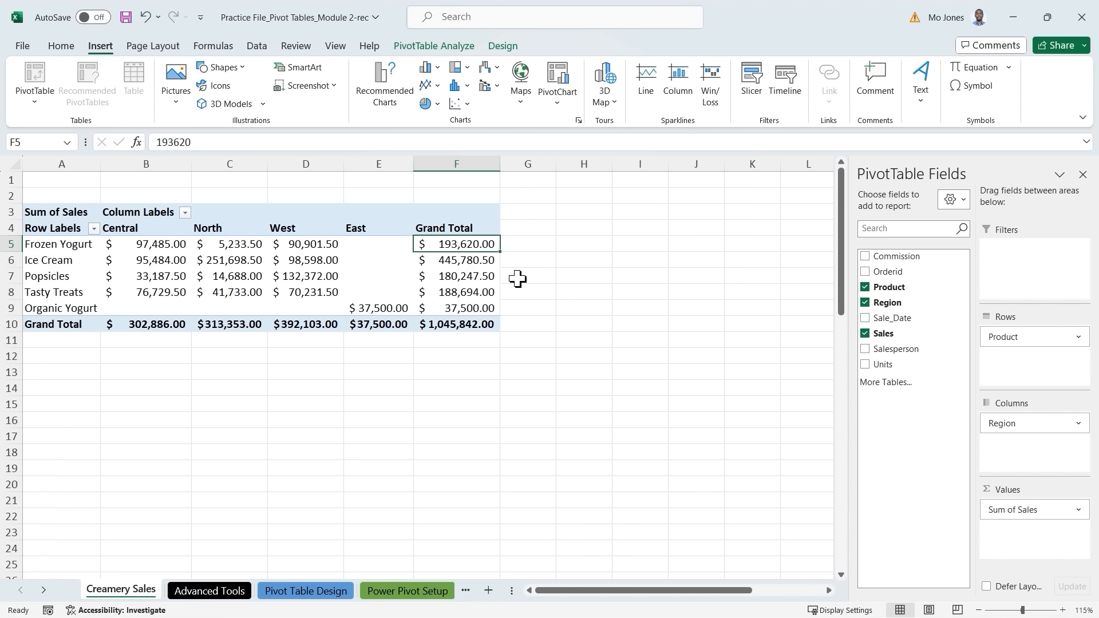
left_click(471, 260)
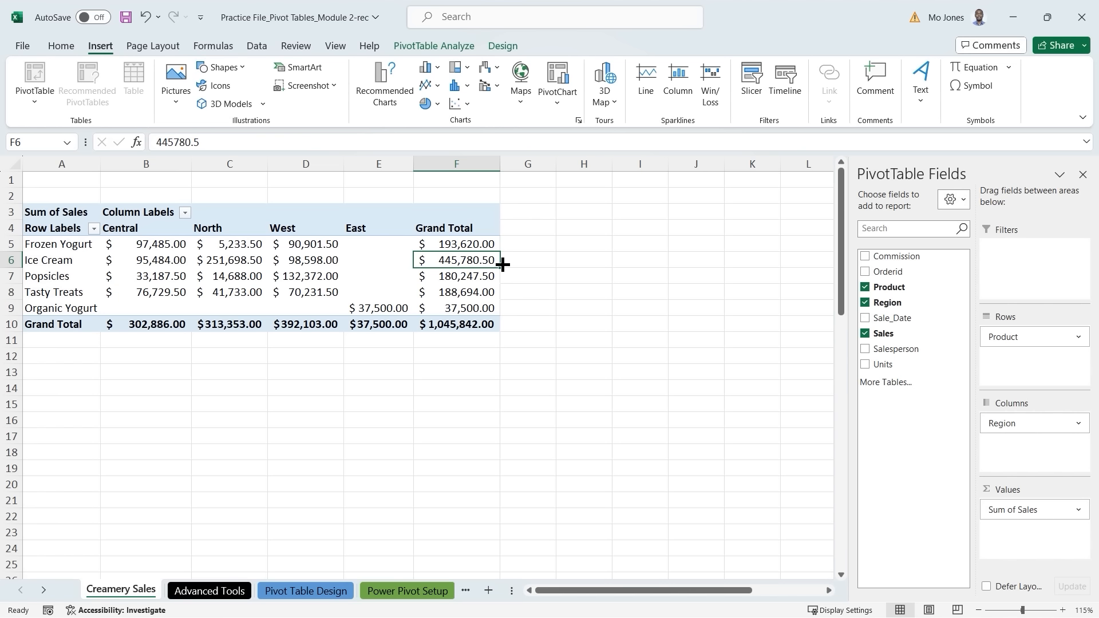
left_click_drag(61, 261, 428, 259)
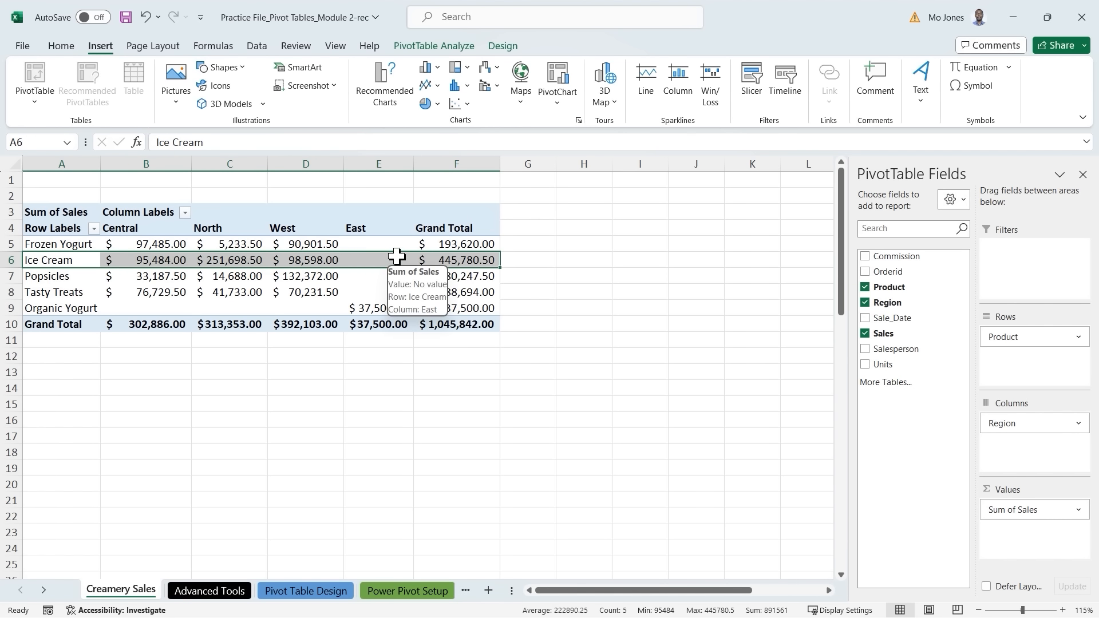
left_click(462, 261)
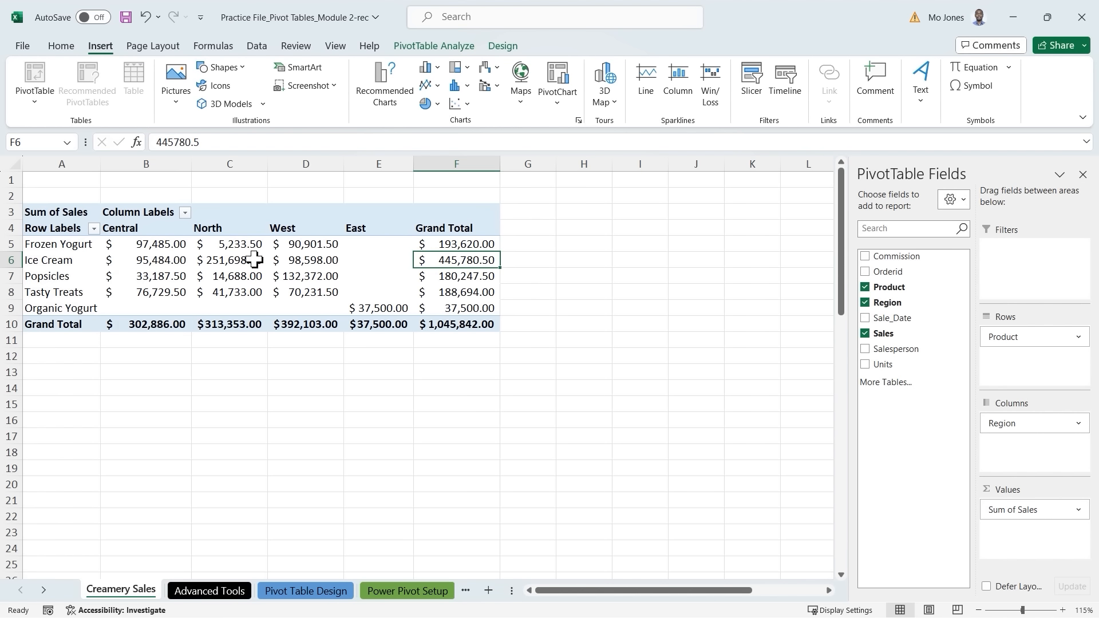
mouse_move(460, 261)
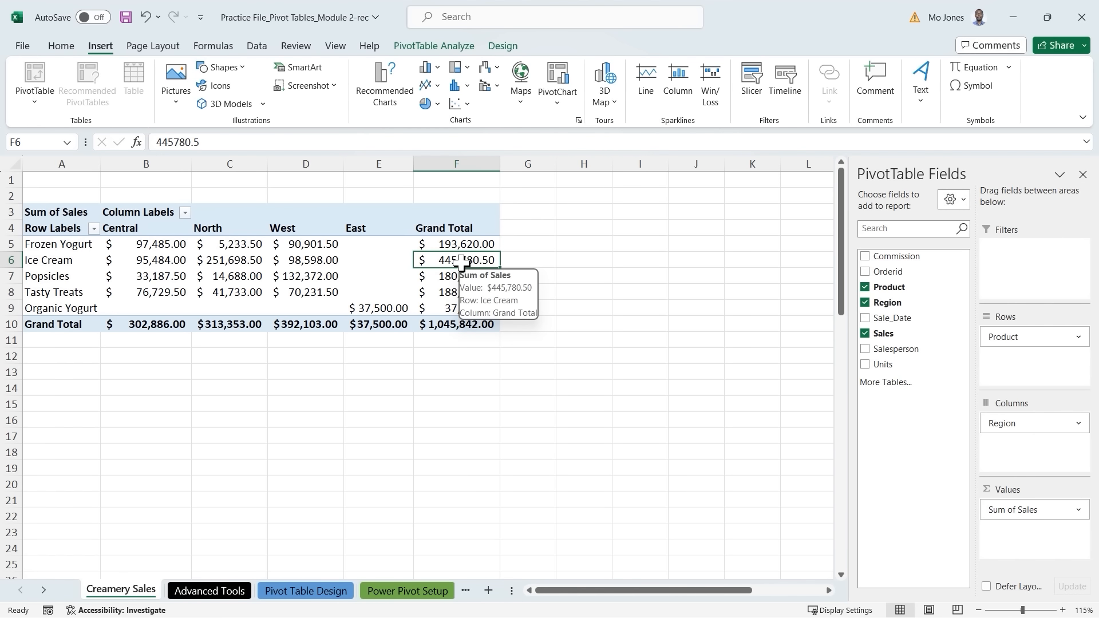
double_click(460, 261)
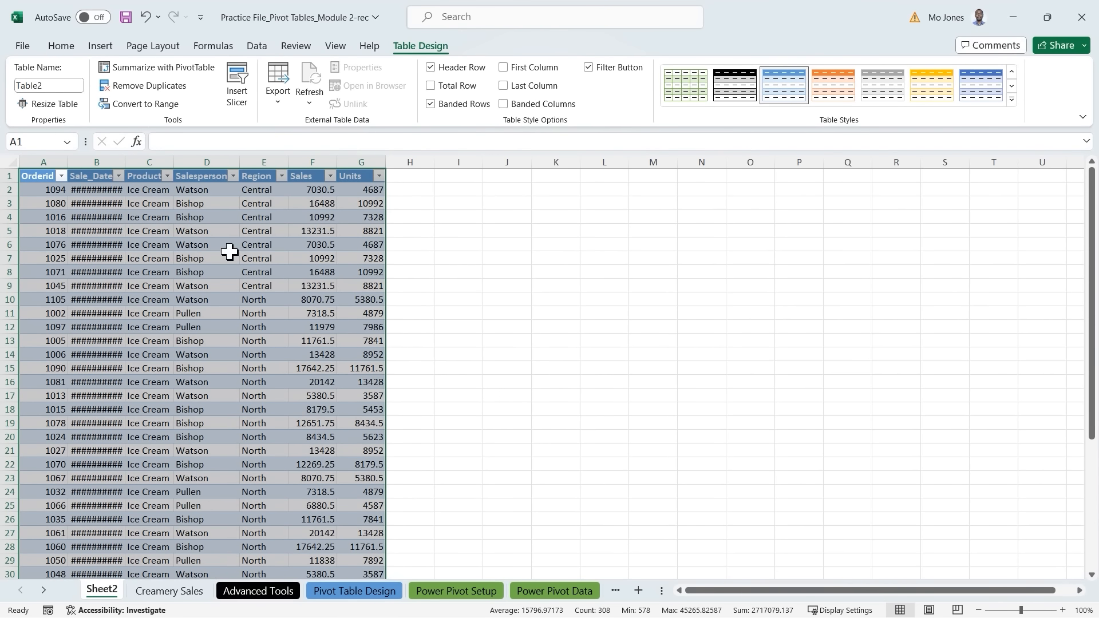
Step: Look through the extracted Ice Cream records and fit the Sale_Date column's width to its contents
left_click(260, 230)
left_click(151, 190)
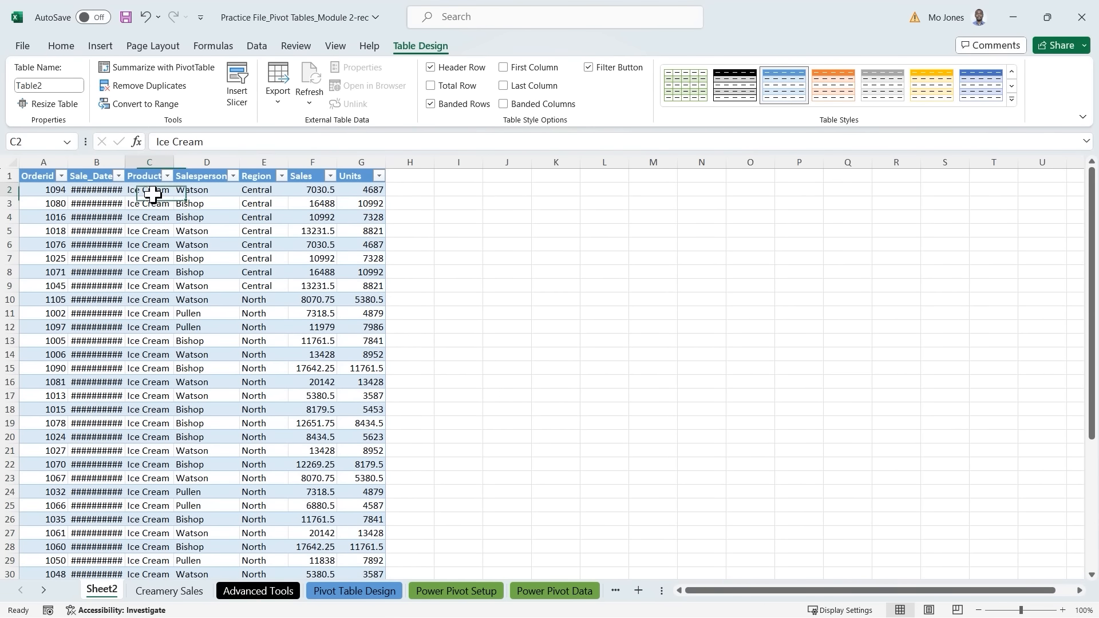
scroll(148, 228, "down", 1)
scroll(148, 230, "down", 5)
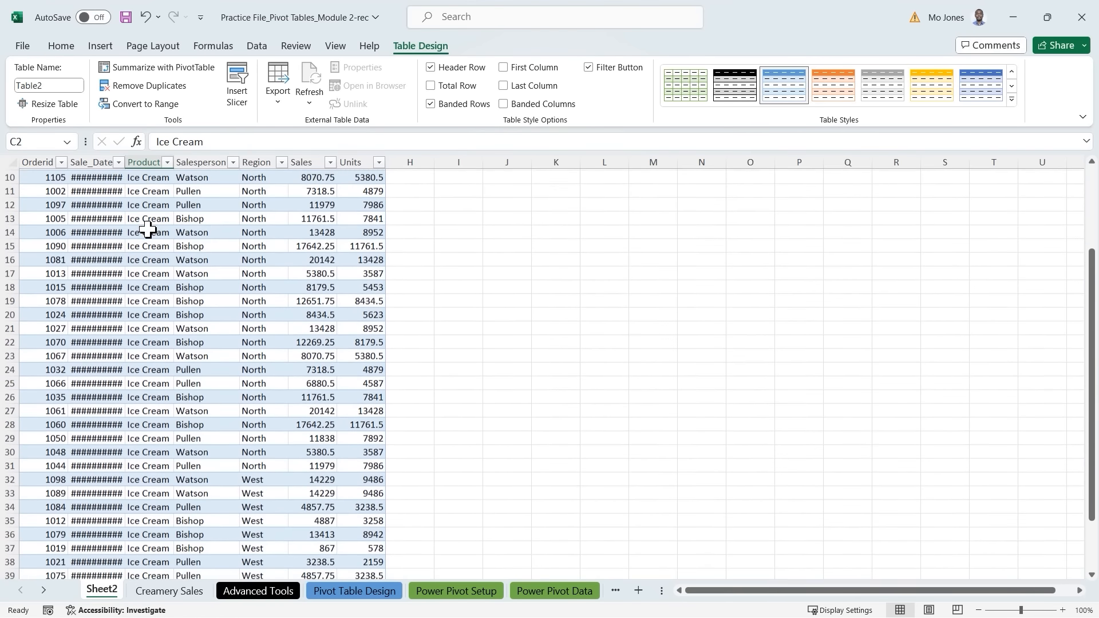
scroll(149, 229, "up", 6)
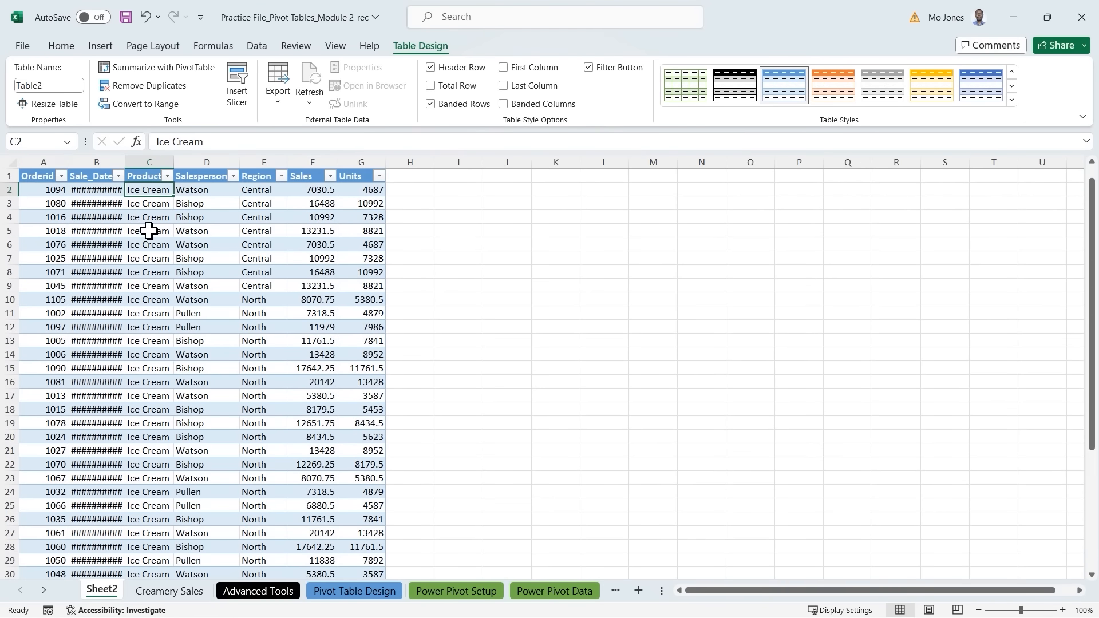
double_click(125, 160)
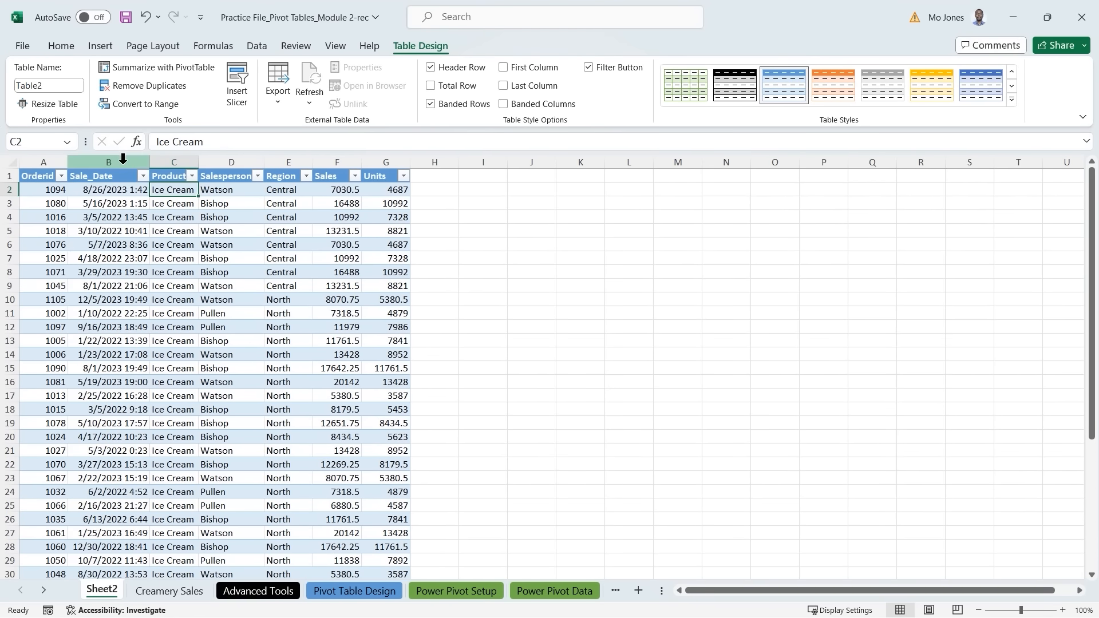
Step: Examine the order IDs and individual sales on the drill-down sheet against the Ice Cream grand total on the Creamery Sales sheet
left_click(61, 193)
left_click(60, 205)
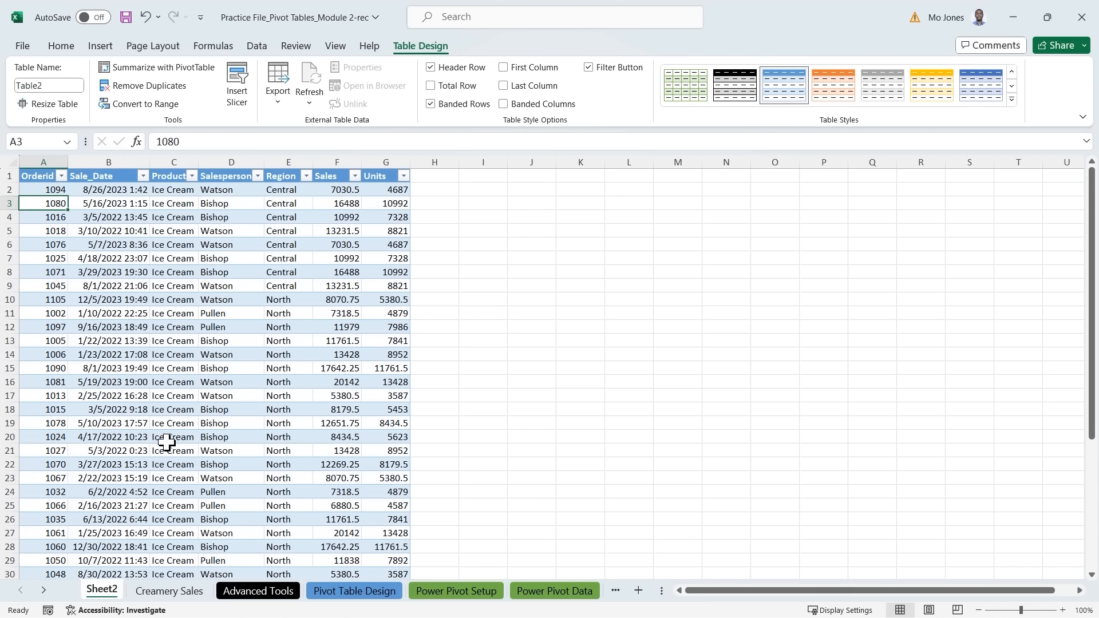
left_click(184, 596)
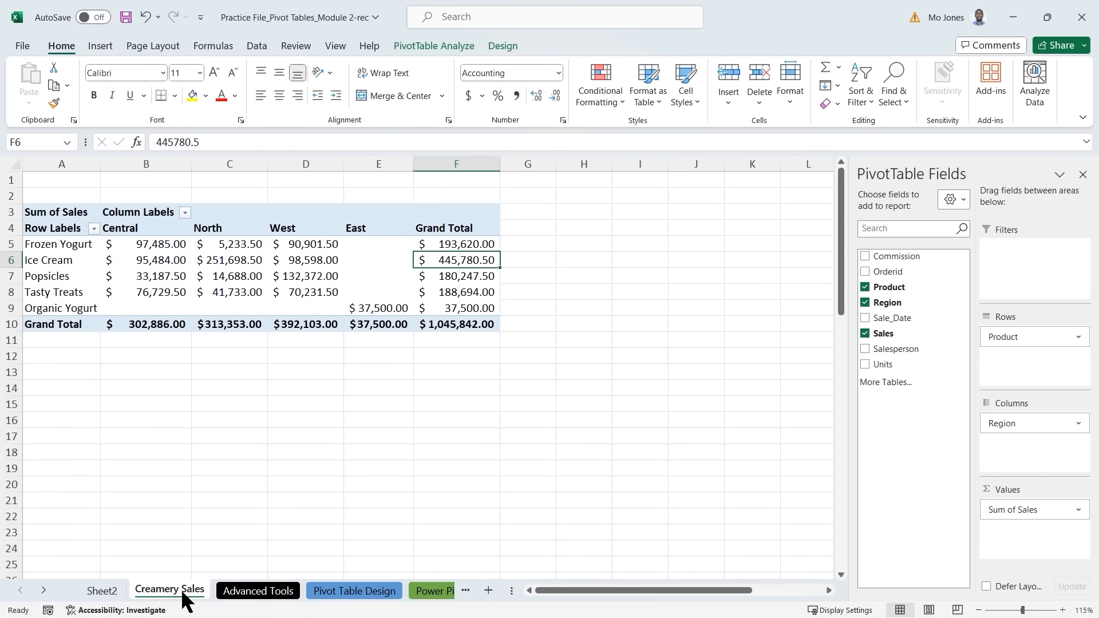
left_click(110, 593)
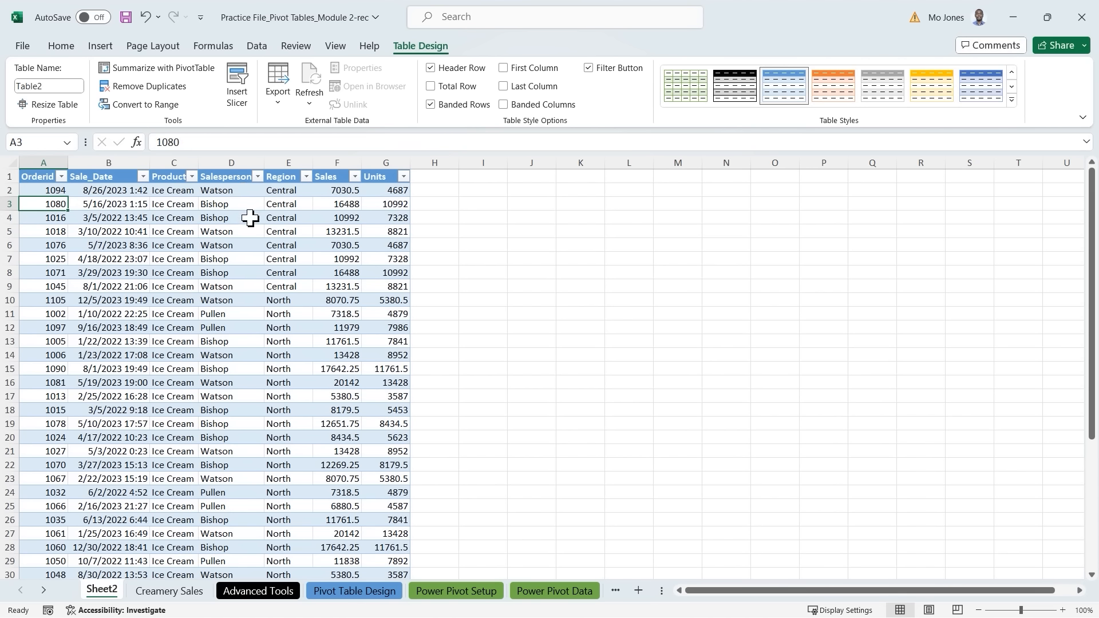
left_click(338, 190)
left_click(340, 245)
left_click(348, 338)
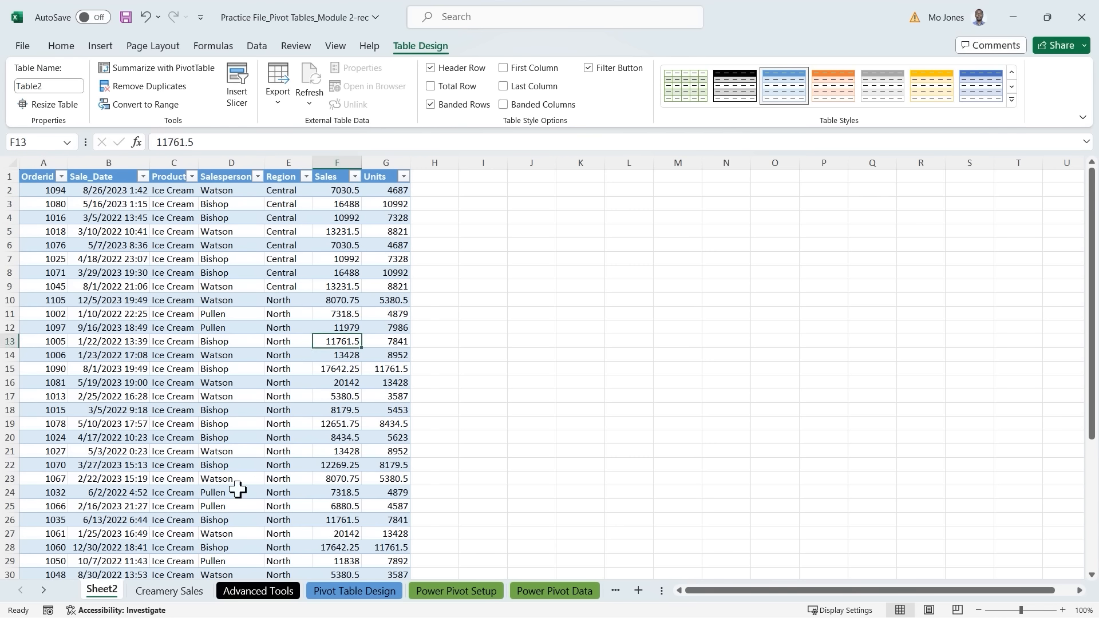
Step: Check the Ice Cream grand total on Creamery Sales and scan through all of its underlying records on Sheet2
left_click(169, 591)
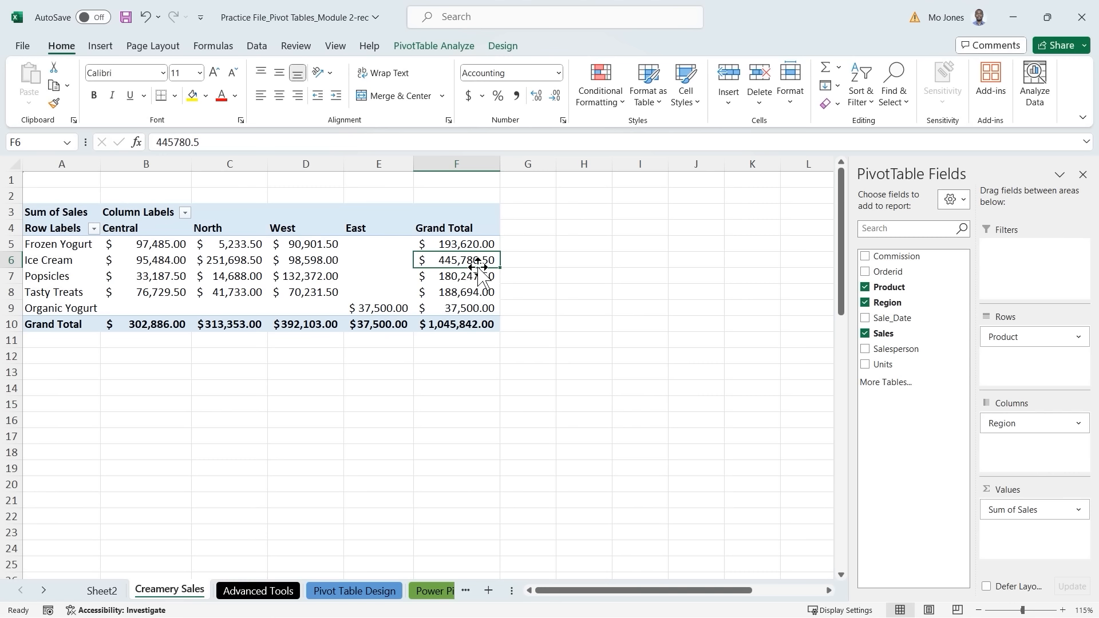
mouse_move(484, 262)
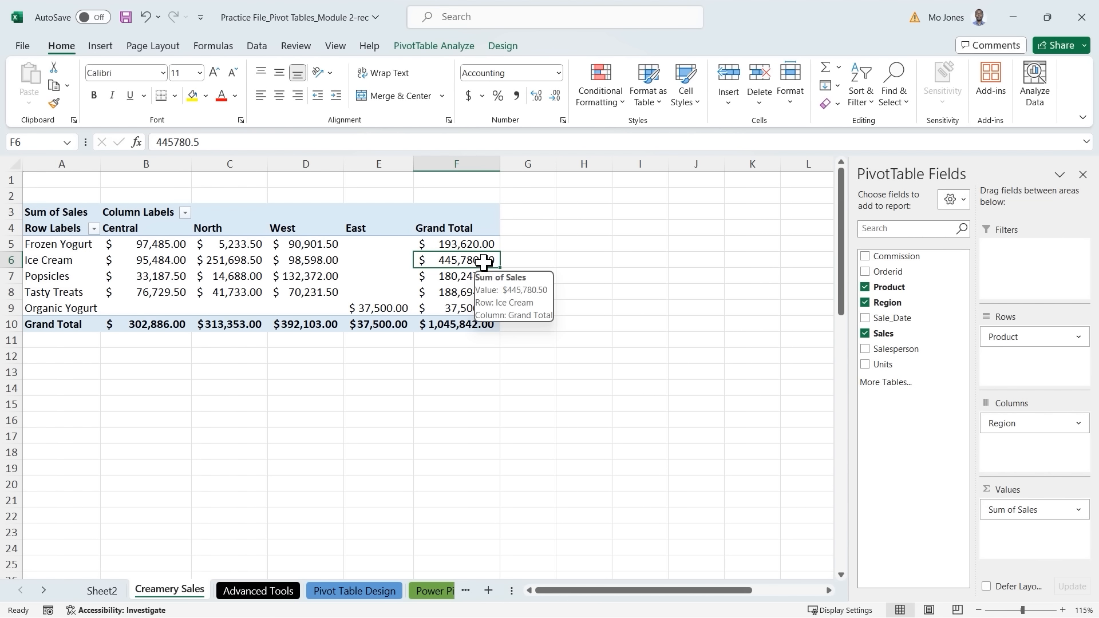
left_click(108, 591)
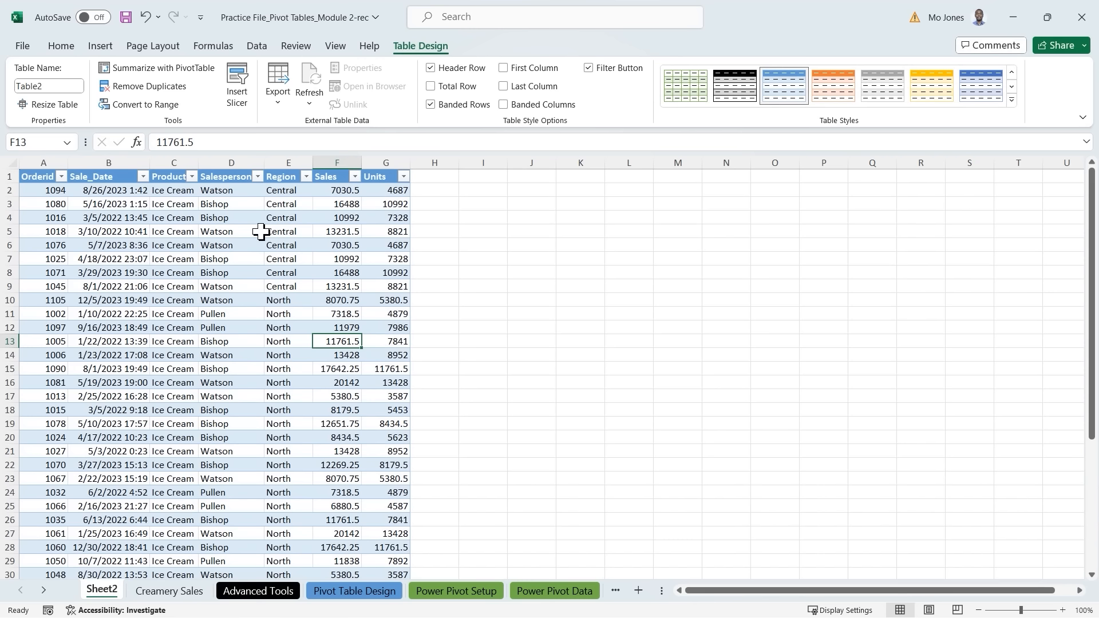
scroll(262, 235, "down", 4)
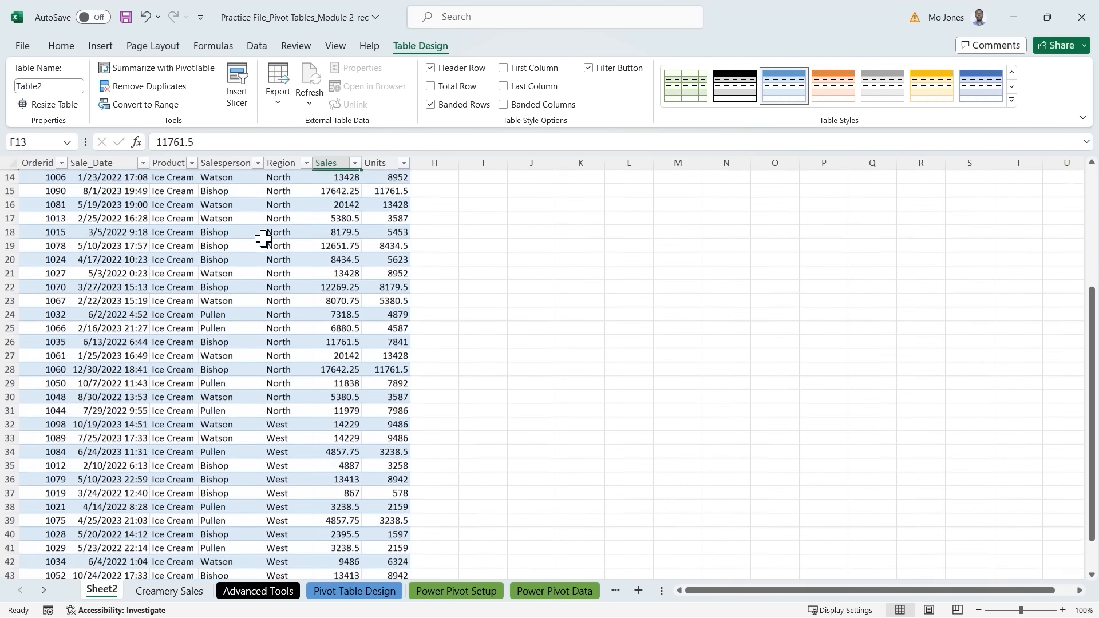
scroll(263, 237, "down", 3)
scroll(309, 285, "up", 7)
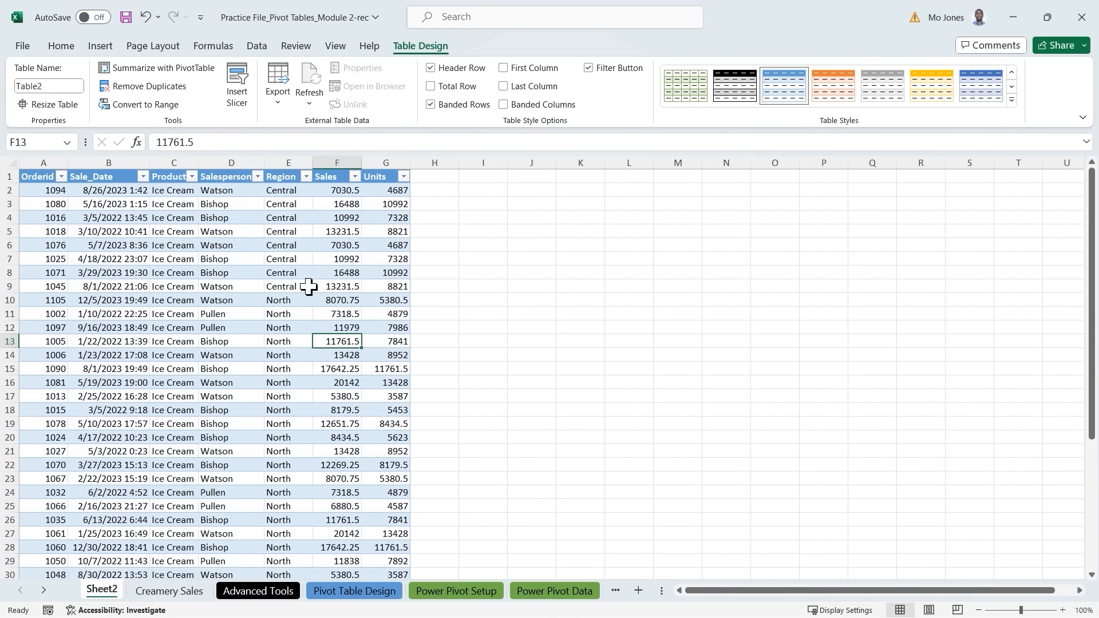
Step: Sort the extracted Ice Cream records by Units from largest to smallest
left_click(144, 177)
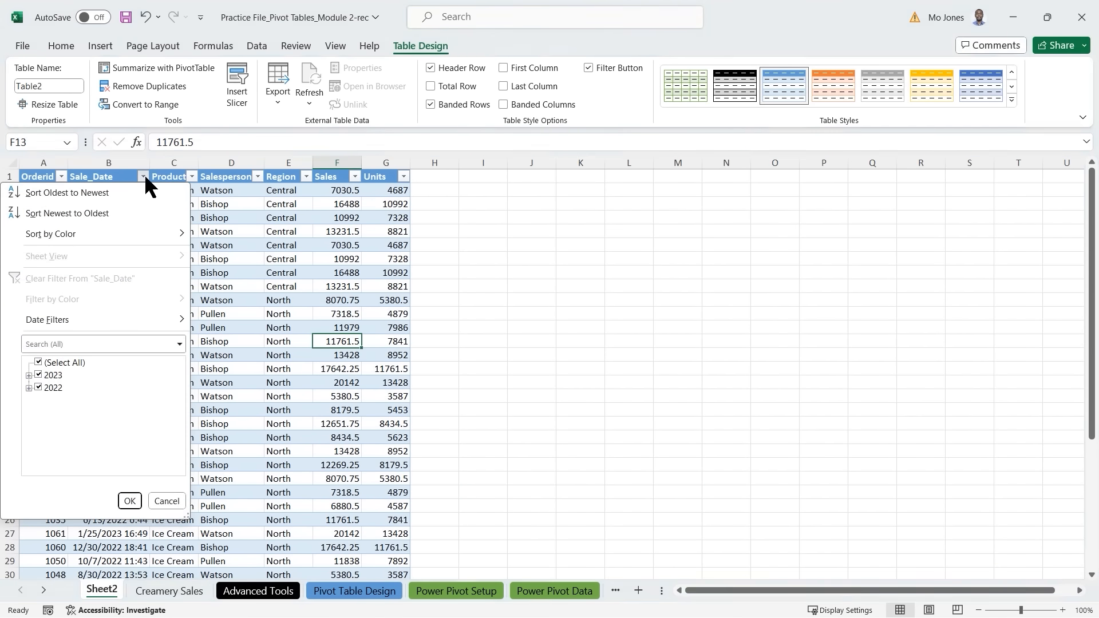
left_click(289, 241)
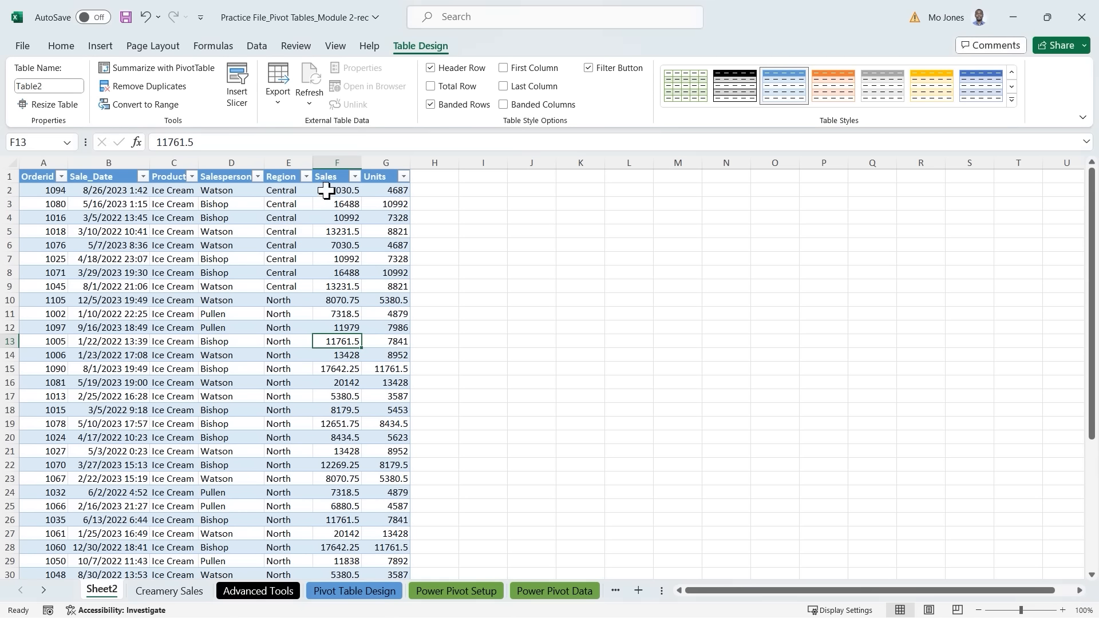
left_click(403, 177)
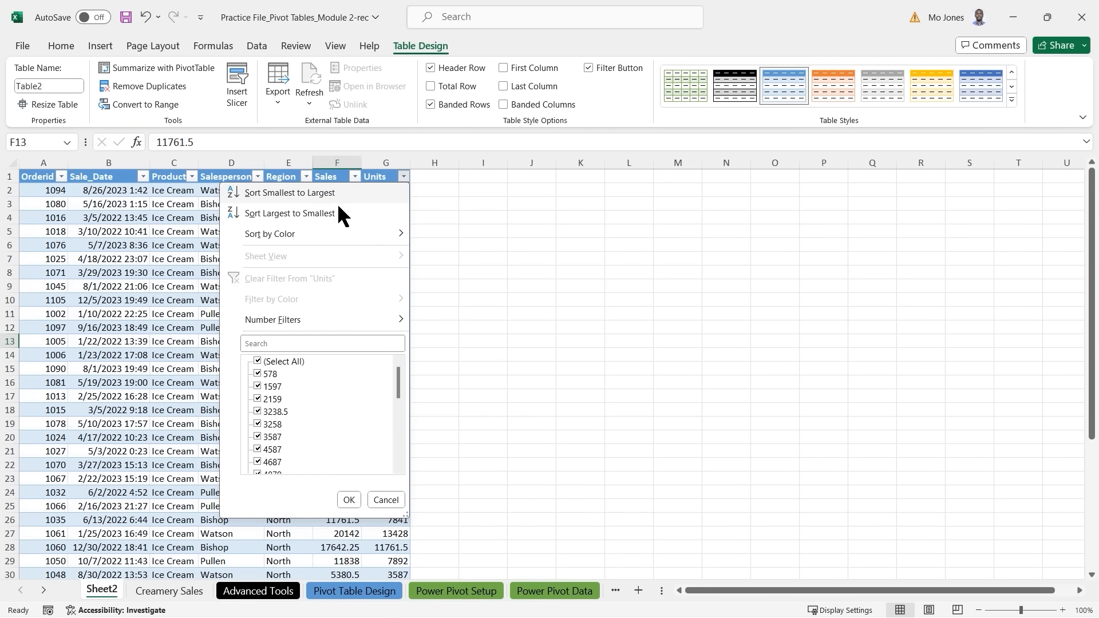
left_click(308, 213)
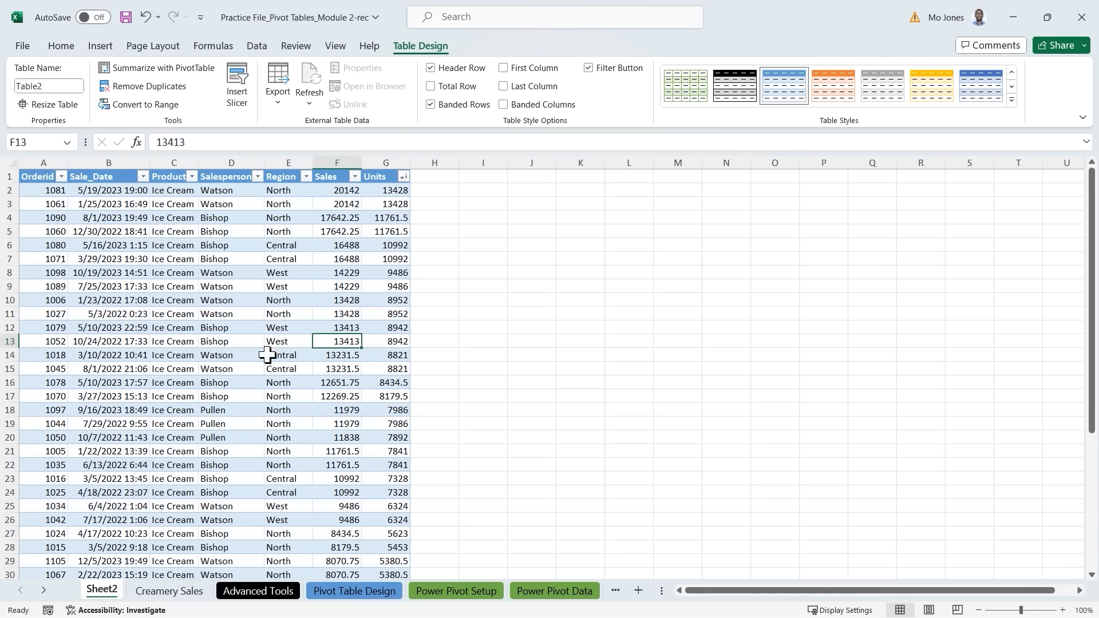
Step: Drill down into the Frozen Yogurt sales value for the Central region on Creamery Sales and fit the extracted Sale_Date column to its contents
left_click(171, 590)
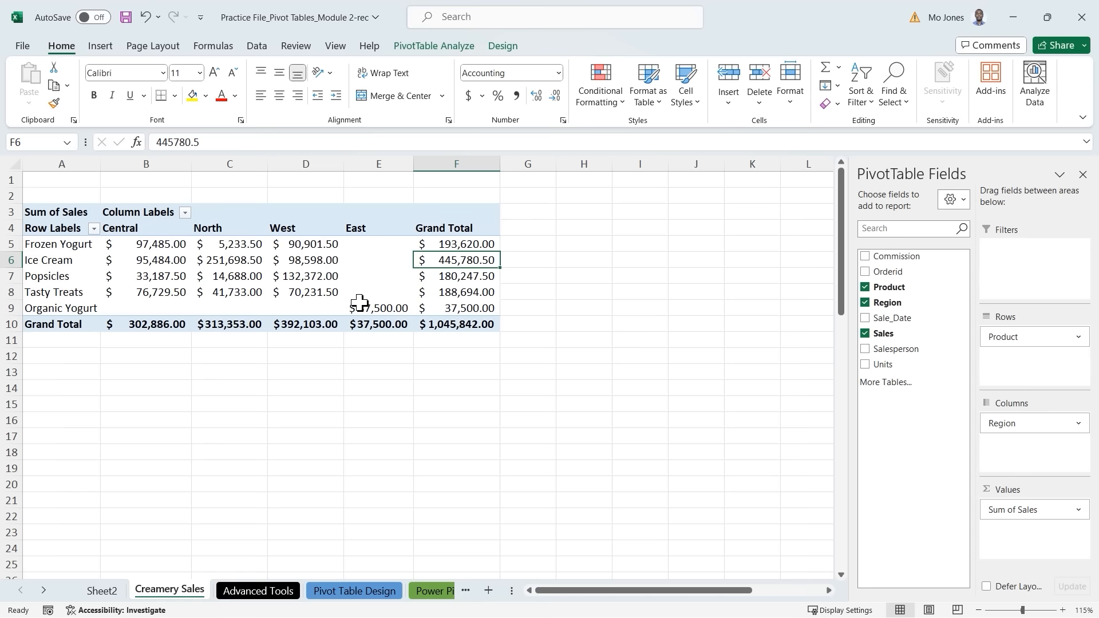
mouse_move(378, 302)
mouse_move(150, 245)
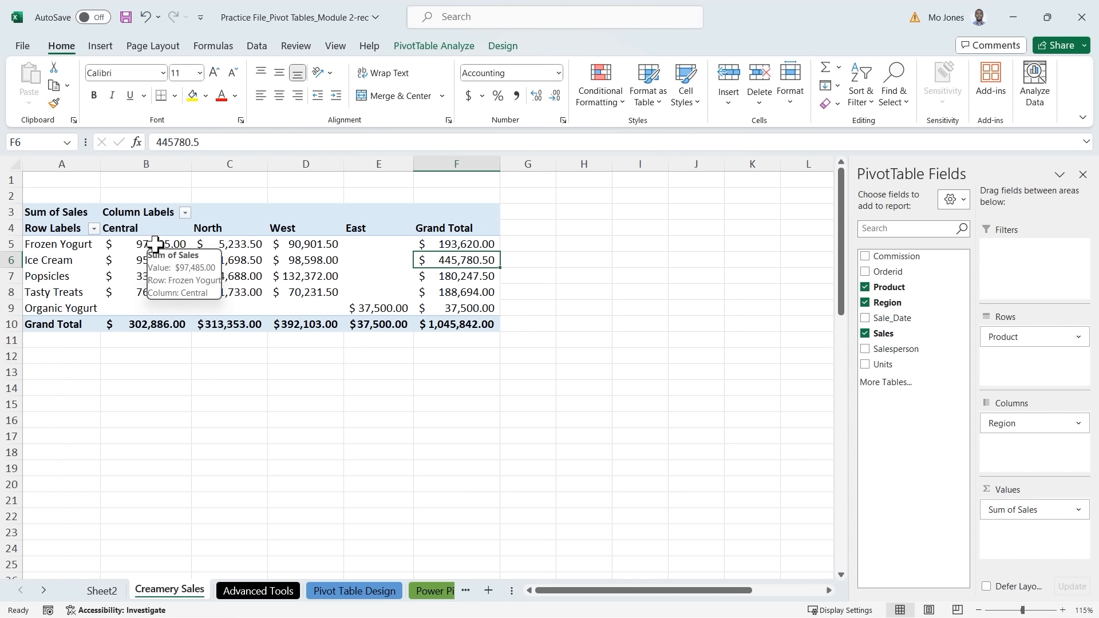
double_click(146, 245)
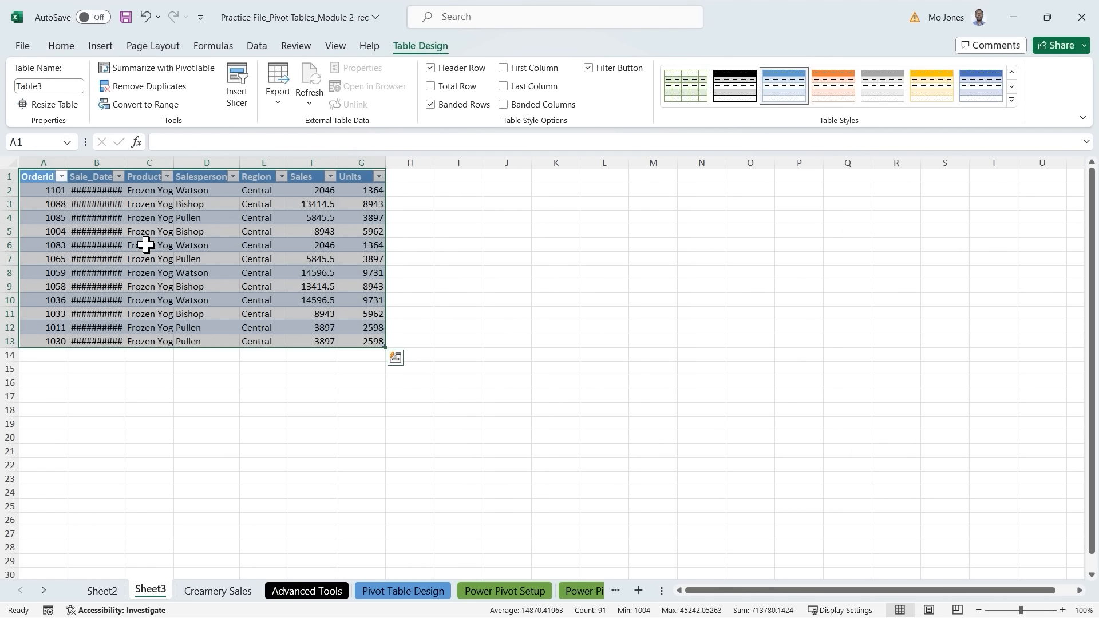
double_click(122, 155)
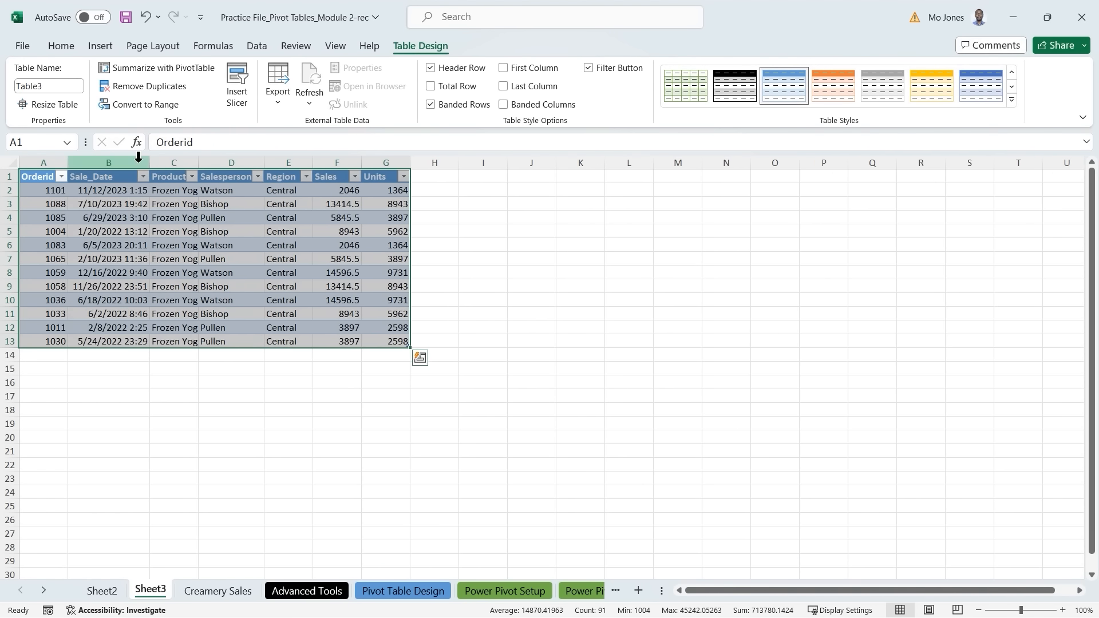
Step: Review the Product and Region entries of the extracted Frozen Yogurt records
left_click(182, 193)
left_click_drag(184, 192, 172, 343)
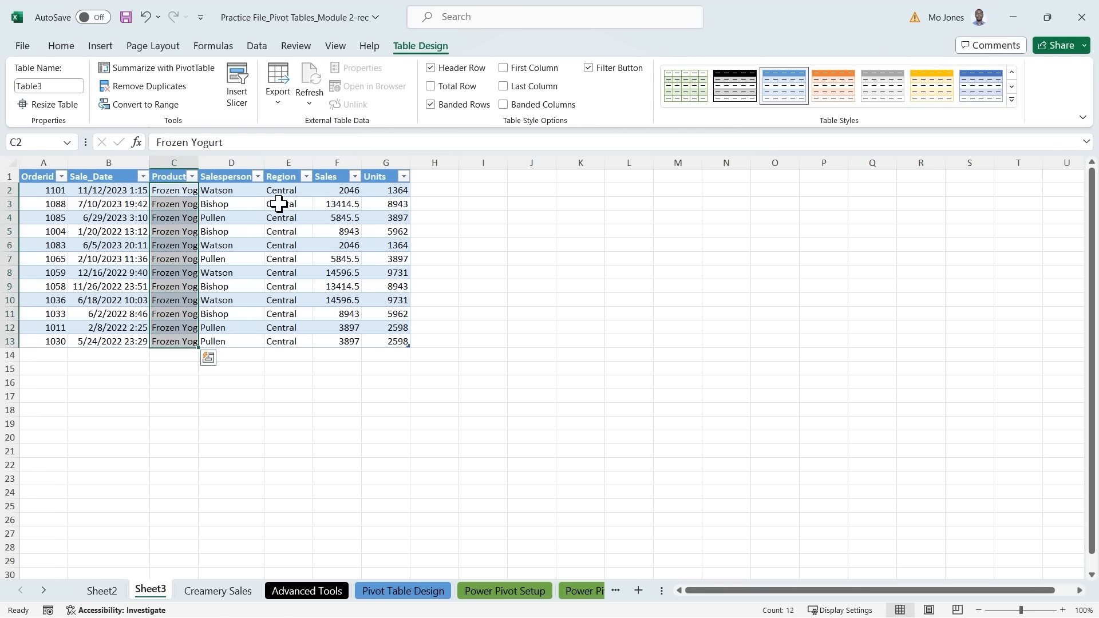
left_click_drag(282, 190, 283, 341)
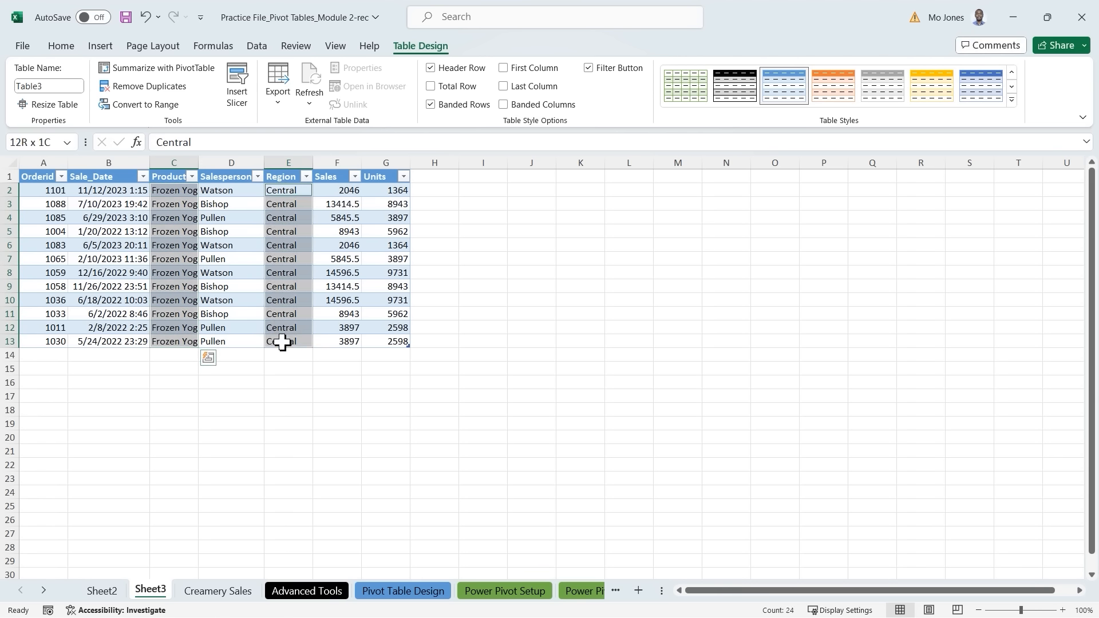
left_click(302, 405)
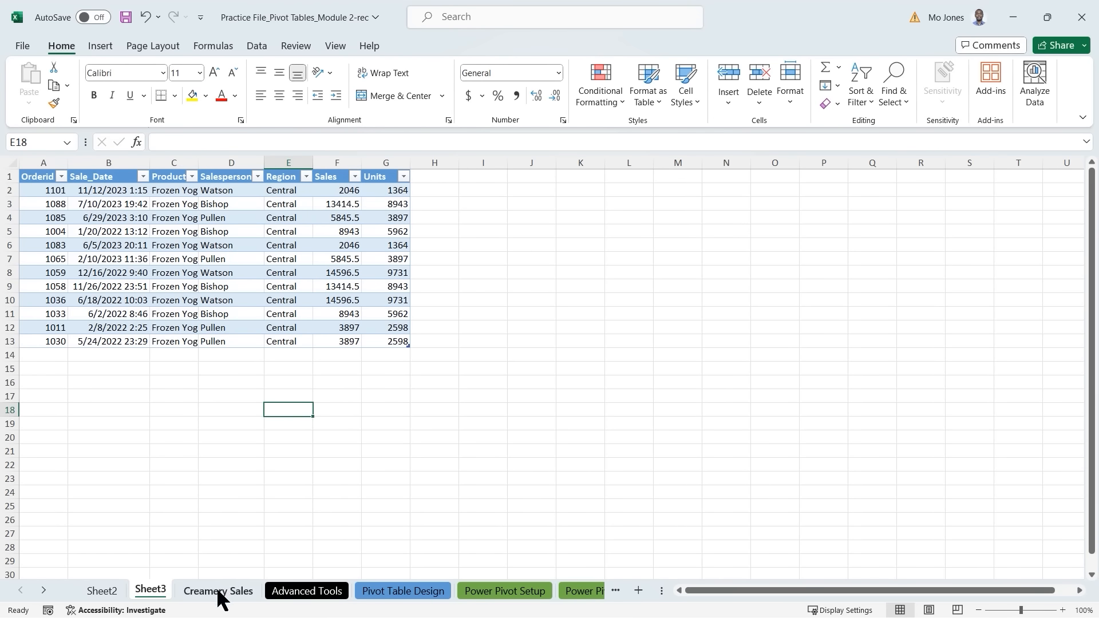
Step: Return to the Creamery Sales sheet and examine the PivotTable's sales by region
left_click(217, 589)
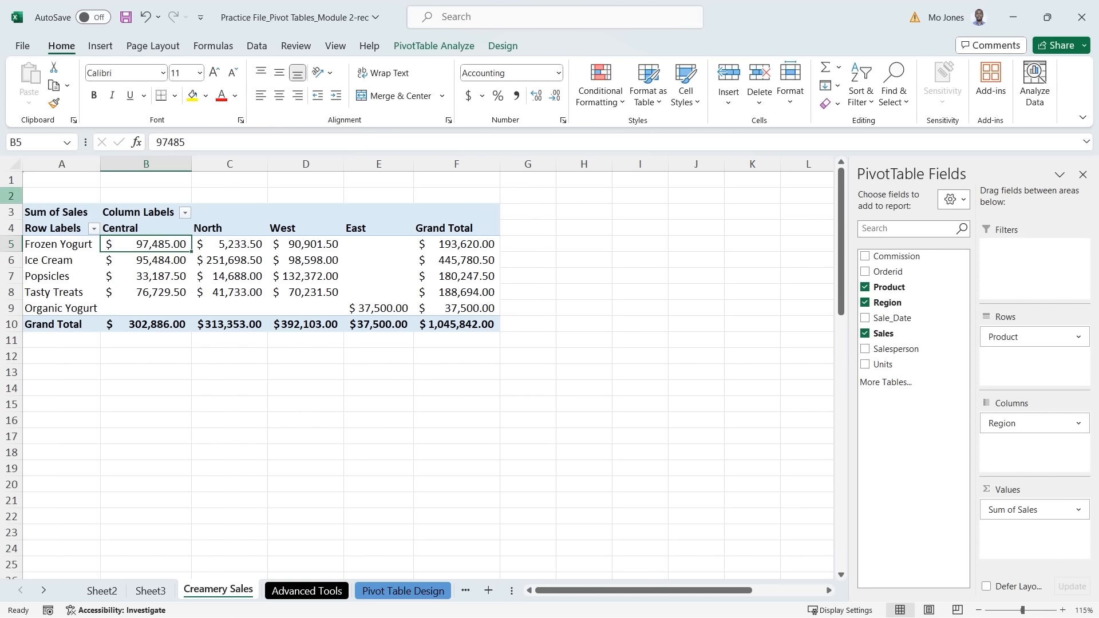
left_click(434, 46)
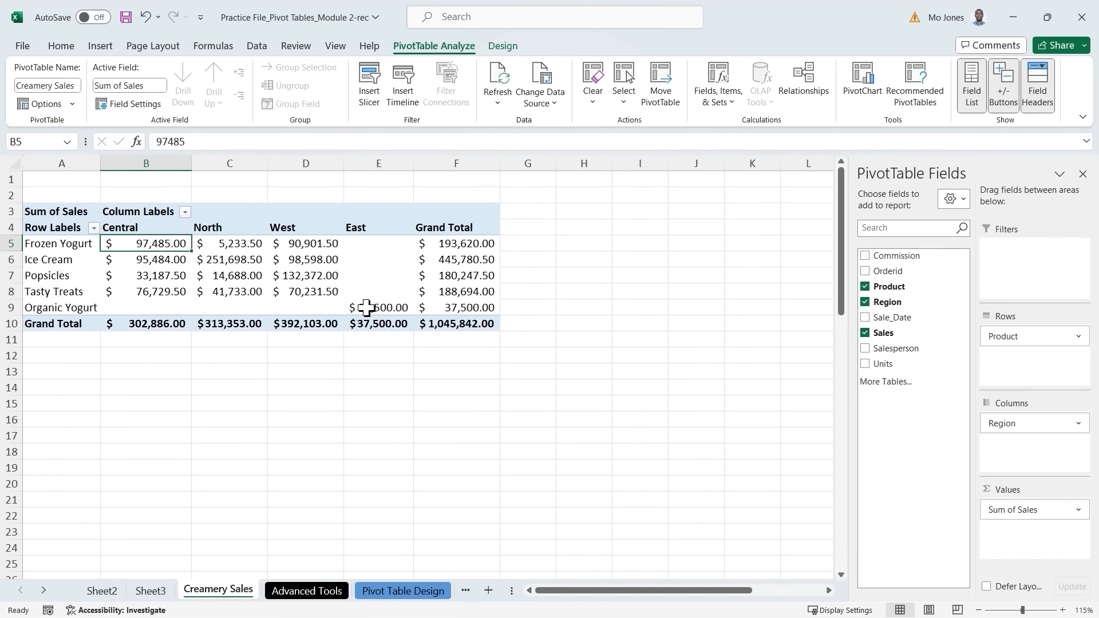
mouse_move(362, 312)
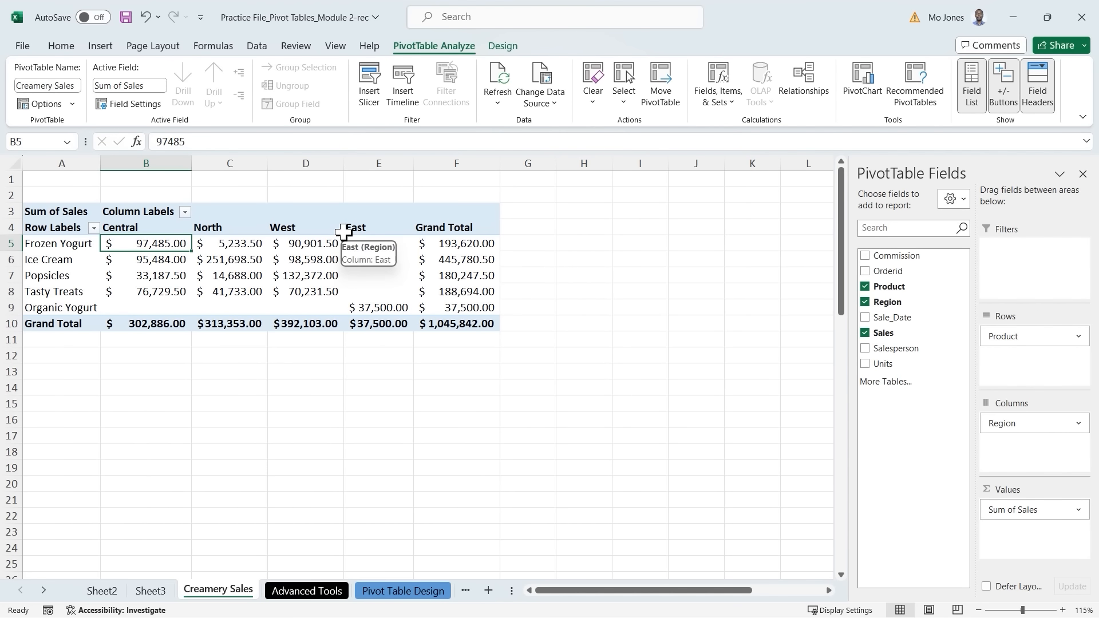
mouse_move(314, 268)
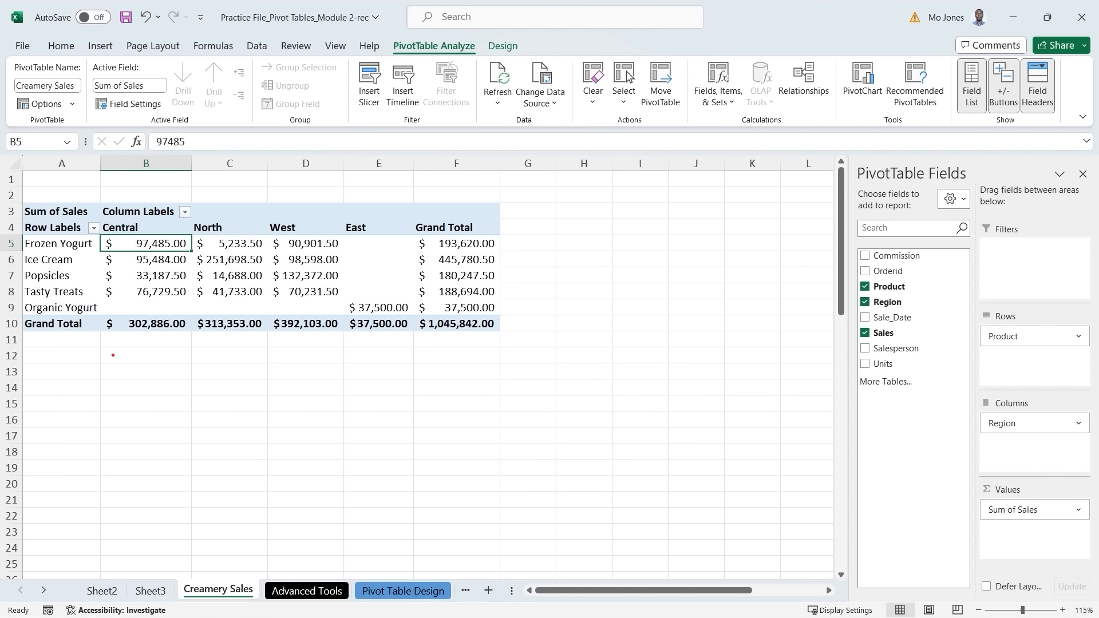
mouse_move(85, 354)
left_mouse_down()
mouse_move(233, 450)
mouse_move(328, 477)
left_mouse_up()
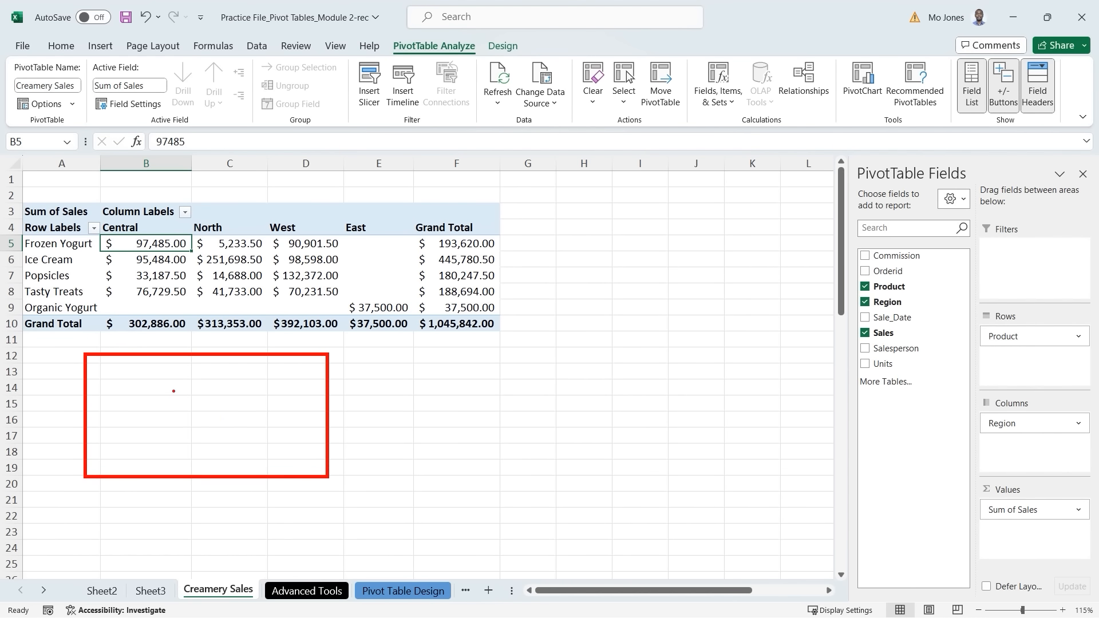
mouse_move(154, 379)
left_mouse_down()
mouse_move(126, 397)
mouse_move(158, 405)
left_mouse_up()
mouse_move(348, 359)
left_mouse_down()
mouse_move(498, 460)
mouse_move(565, 475)
left_mouse_up()
mouse_move(437, 404)
left_mouse_down()
mouse_move(437, 428)
mouse_move(473, 399)
left_mouse_up()
mouse_move(84, 492)
left_mouse_down()
mouse_move(118, 520)
mouse_move(201, 552)
mouse_move(328, 568)
left_mouse_up()
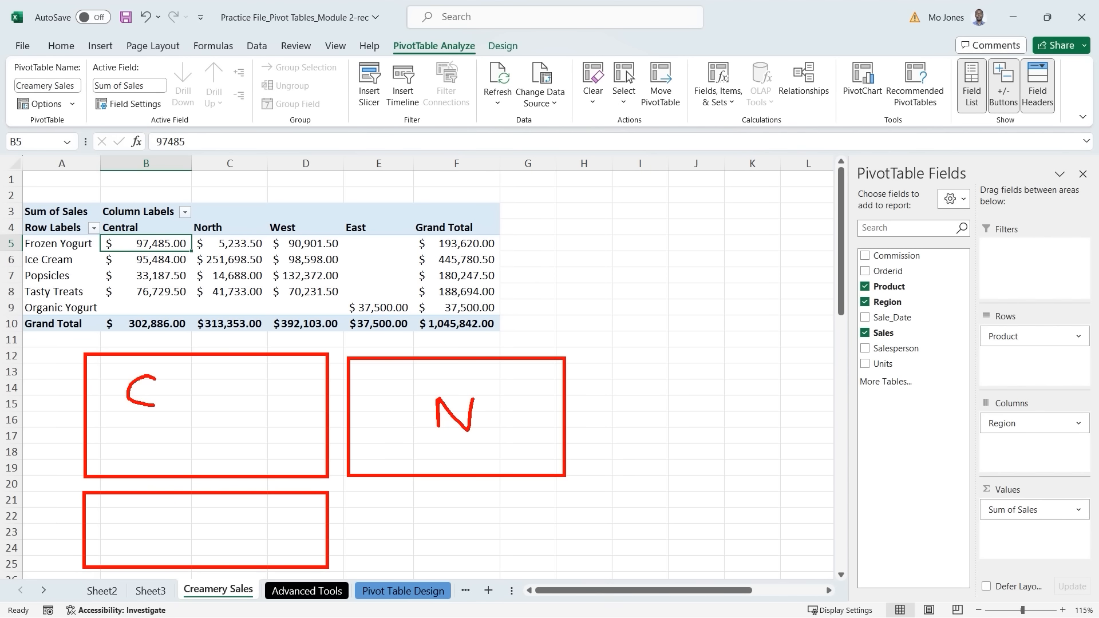
left_click_drag(351, 491, 563, 567)
left_click_drag(184, 521, 234, 527)
mouse_move(433, 520)
left_mouse_down()
mouse_move(439, 541)
mouse_move(452, 517)
mouse_move(457, 540)
left_mouse_up()
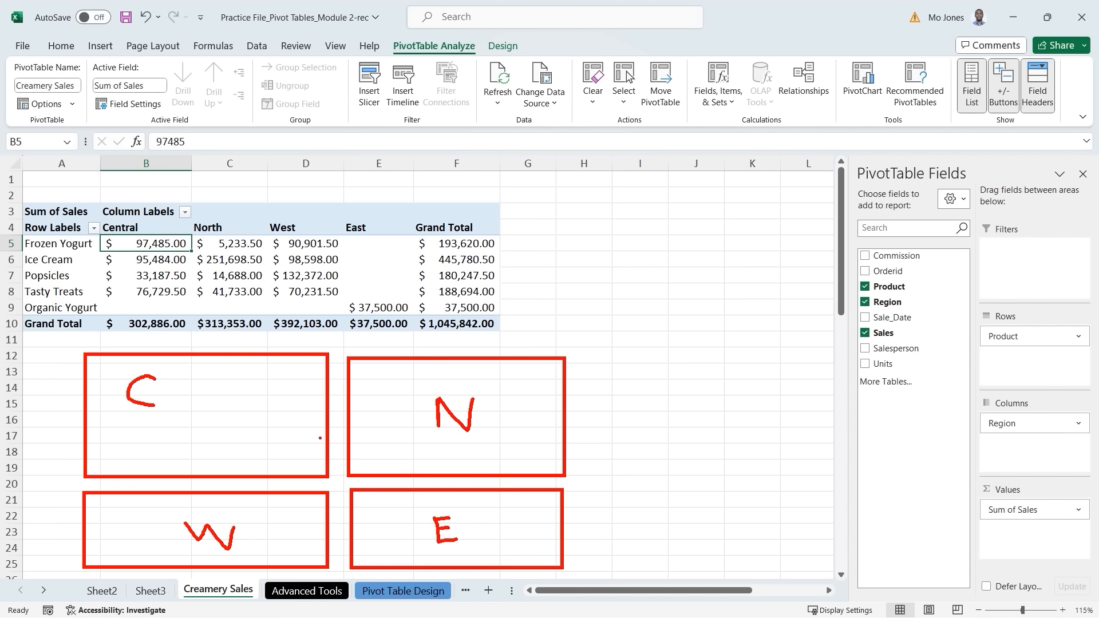
left_click_drag(307, 434, 377, 420)
left_click_drag(313, 529, 375, 525)
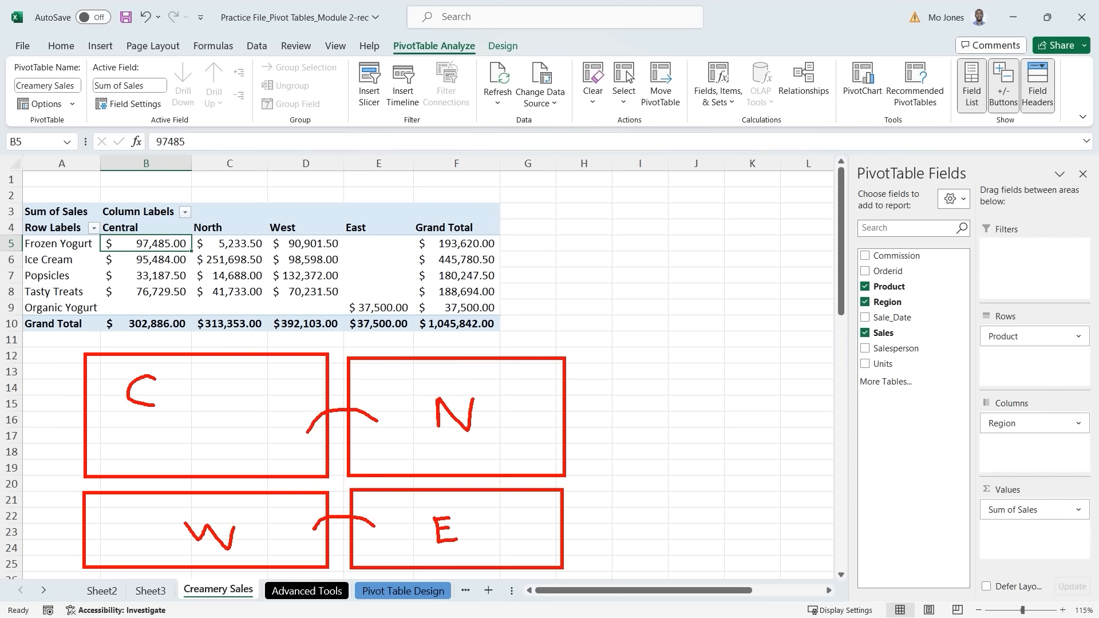
key("Escape")
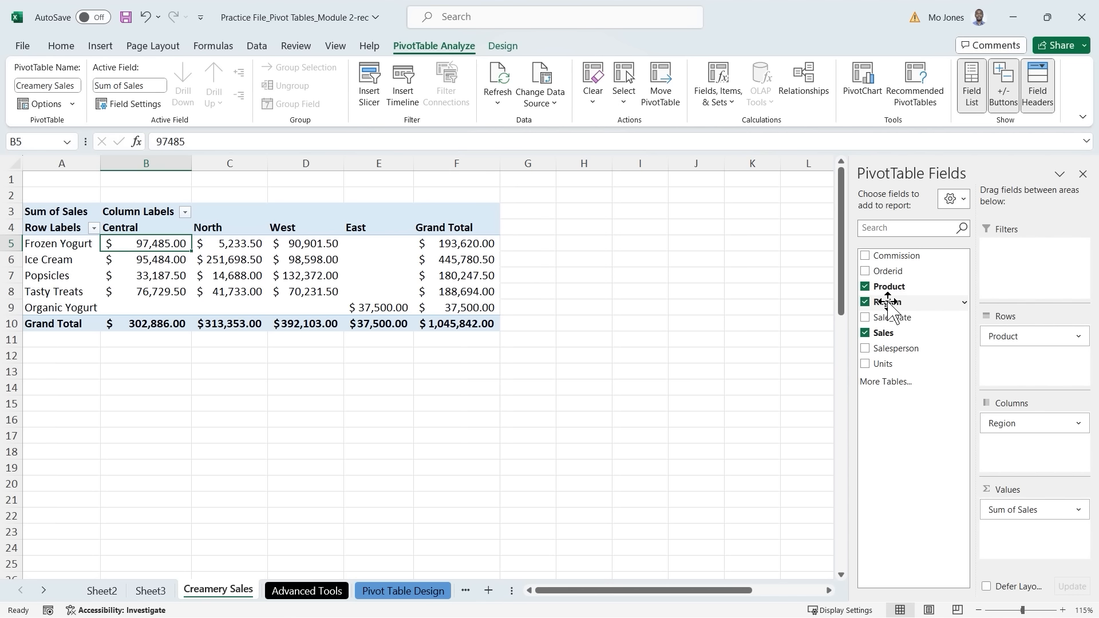
Step: Move the Region field from the columns to the PivotTable's filters and generate a separate report filter page for every region
left_click_drag(889, 302, 1023, 272)
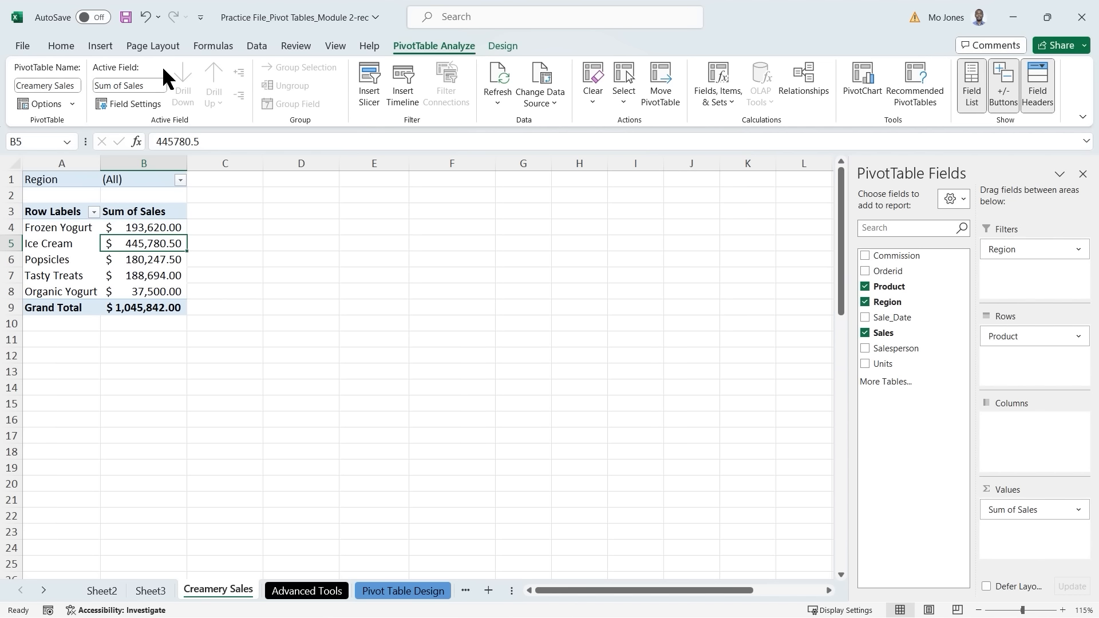
left_click(72, 104)
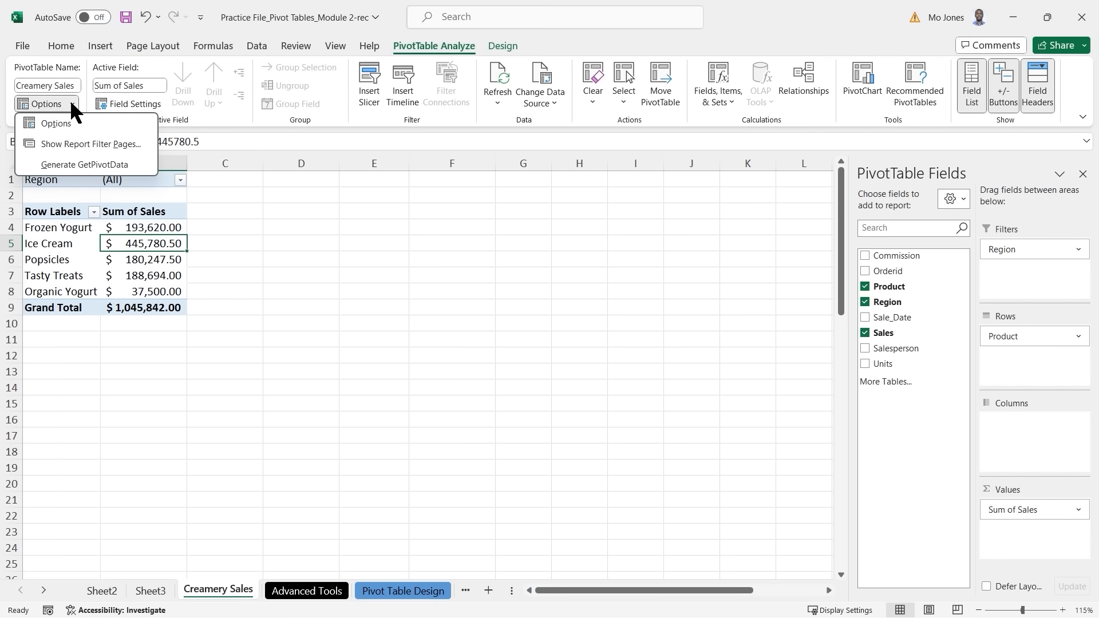
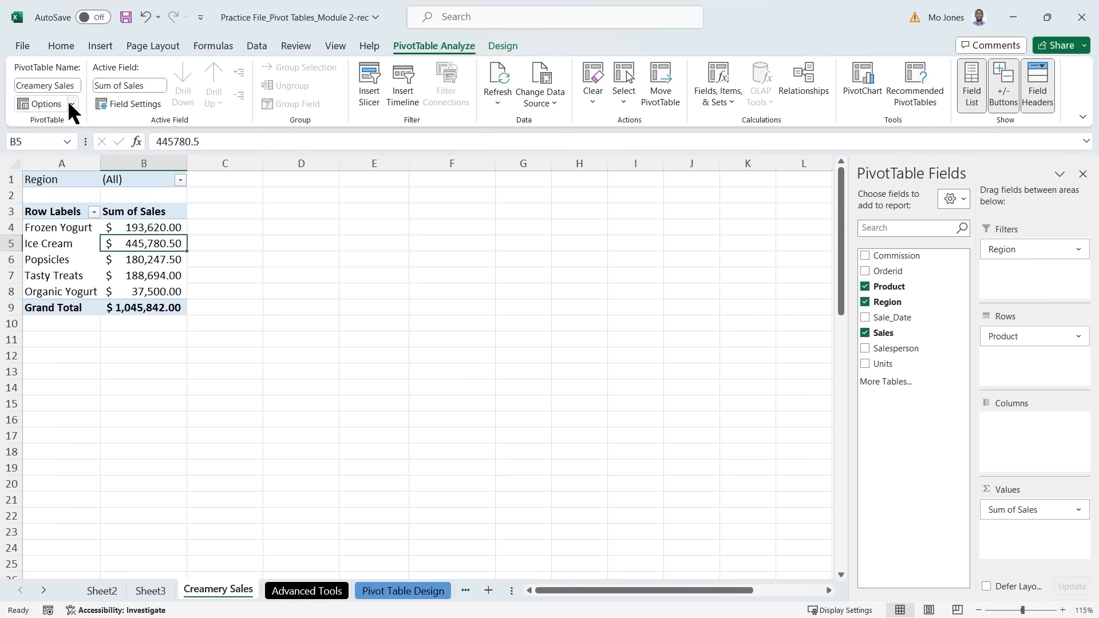
left_click(71, 103)
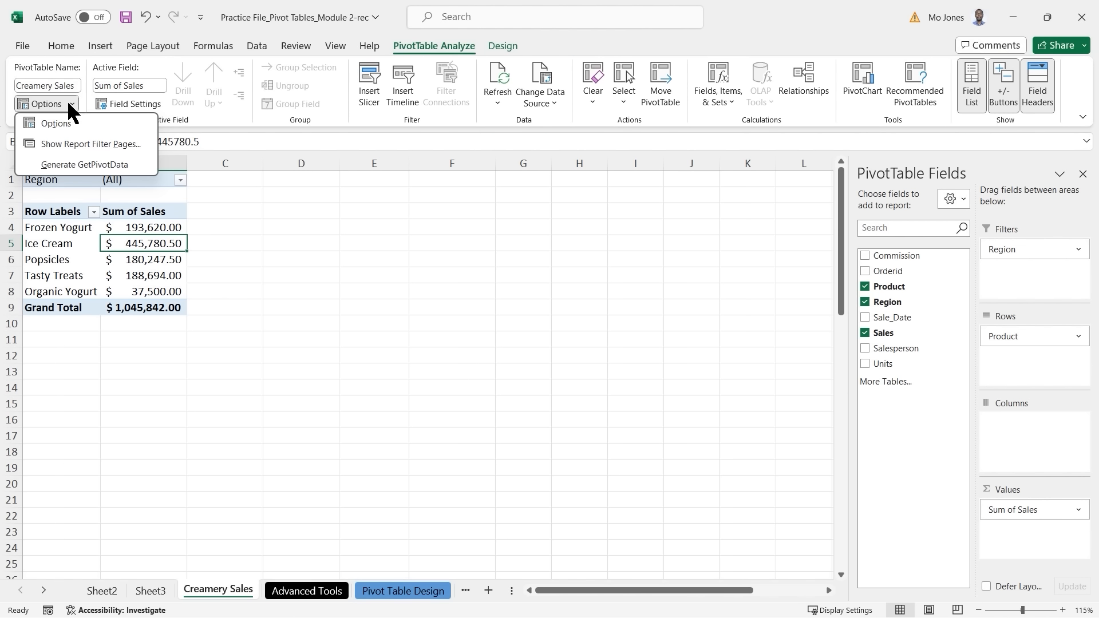
left_click(84, 143)
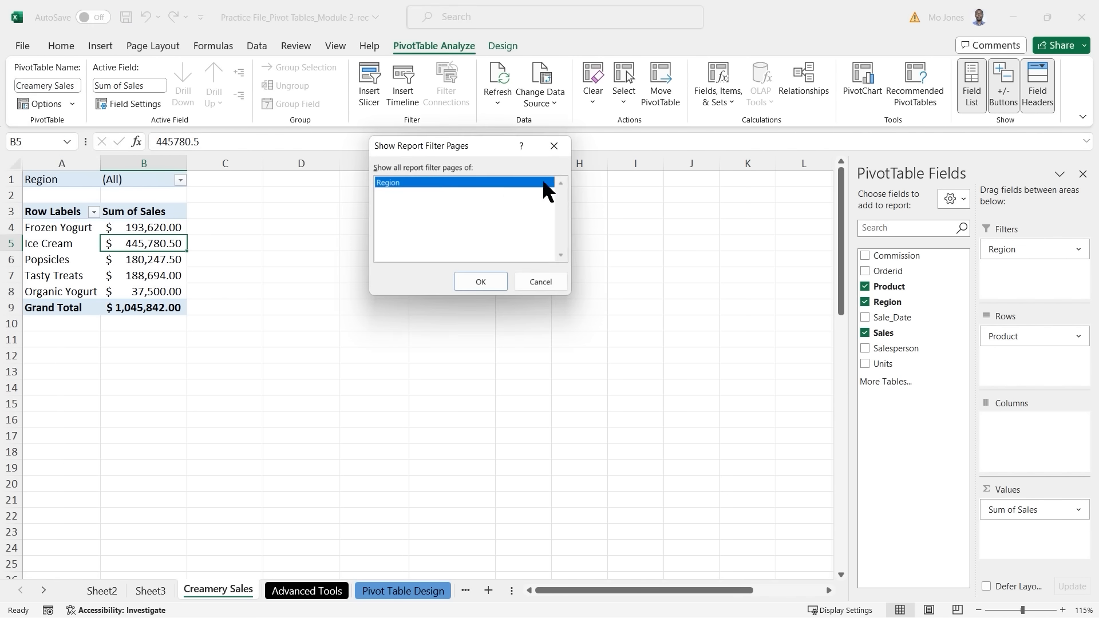
left_click_drag(483, 148, 745, 228)
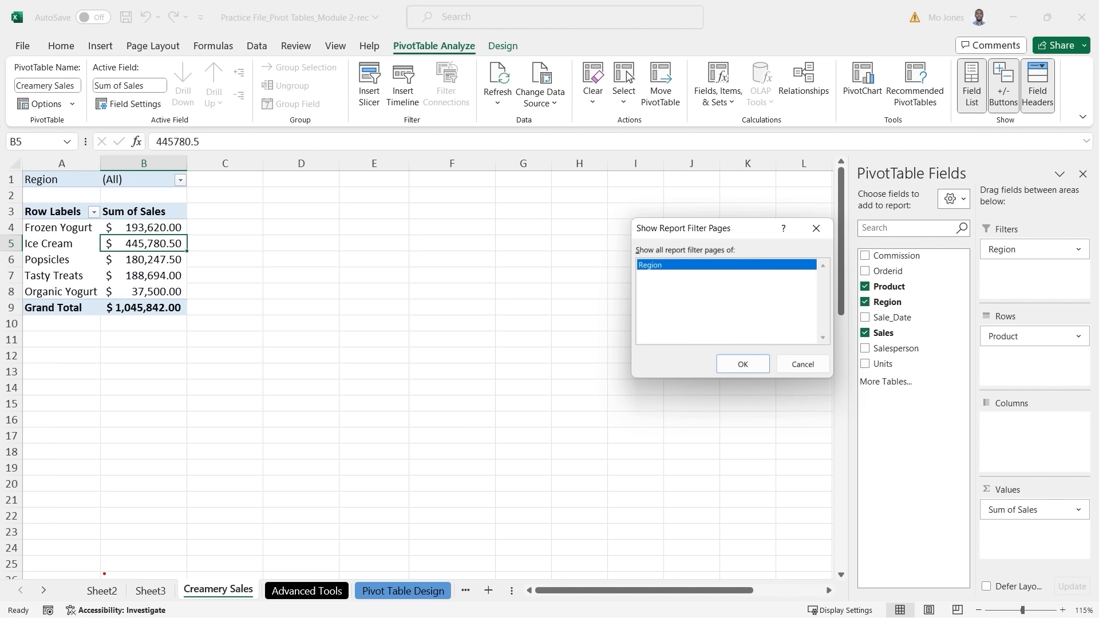
mouse_move(104, 574)
left_mouse_down()
mouse_move(169, 556)
mouse_move(254, 569)
left_mouse_up()
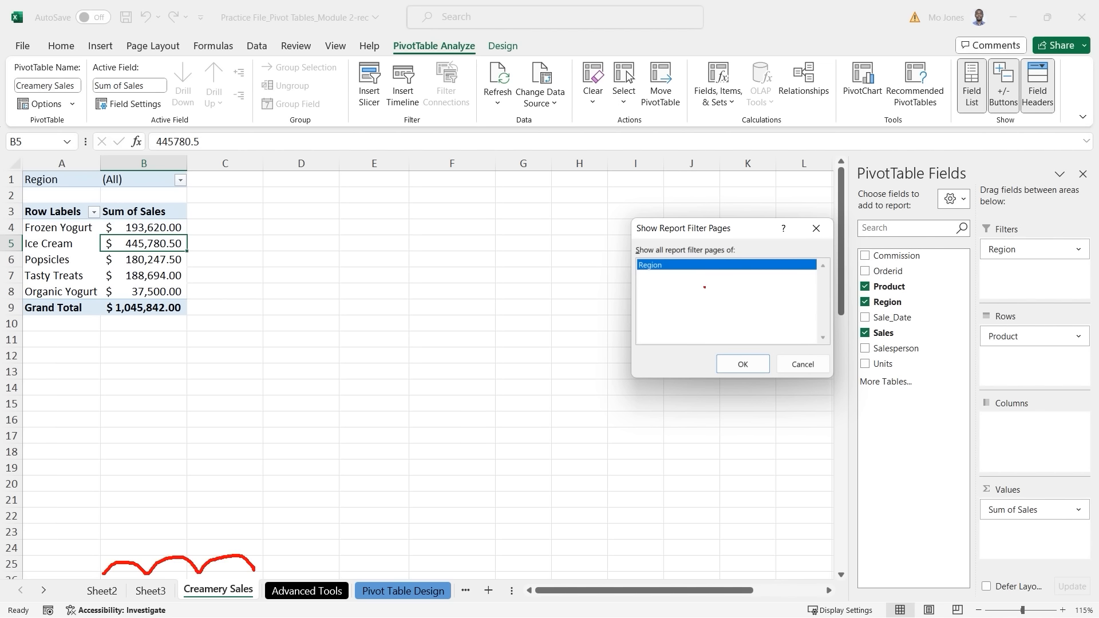
left_click(743, 364)
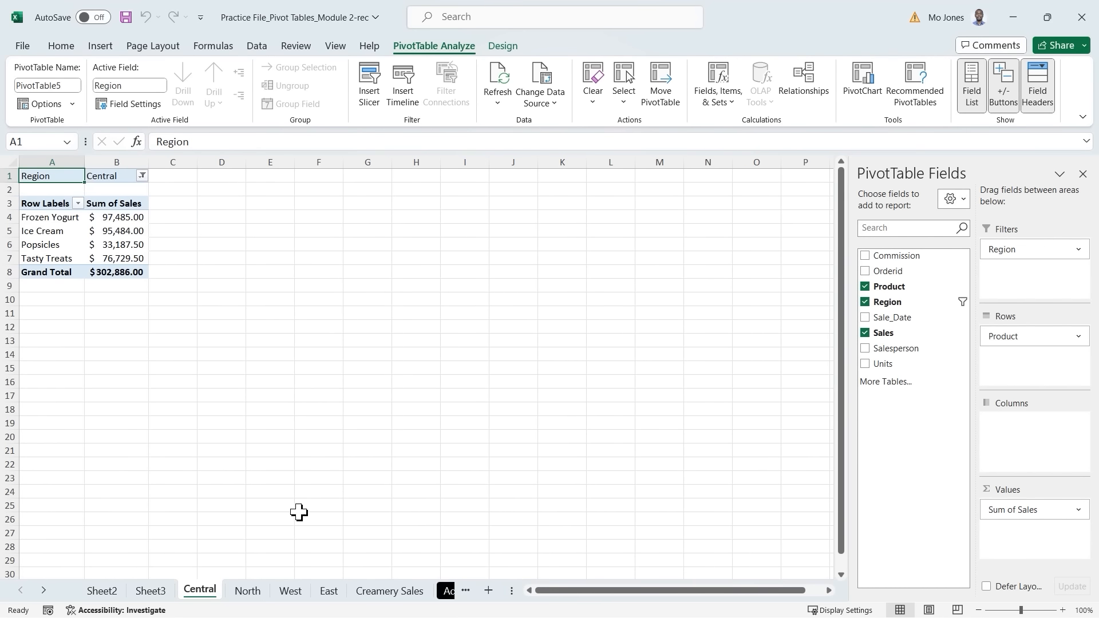
Step: Review the product sales on the generated Central, North, West and East report filter pages
left_click(253, 588)
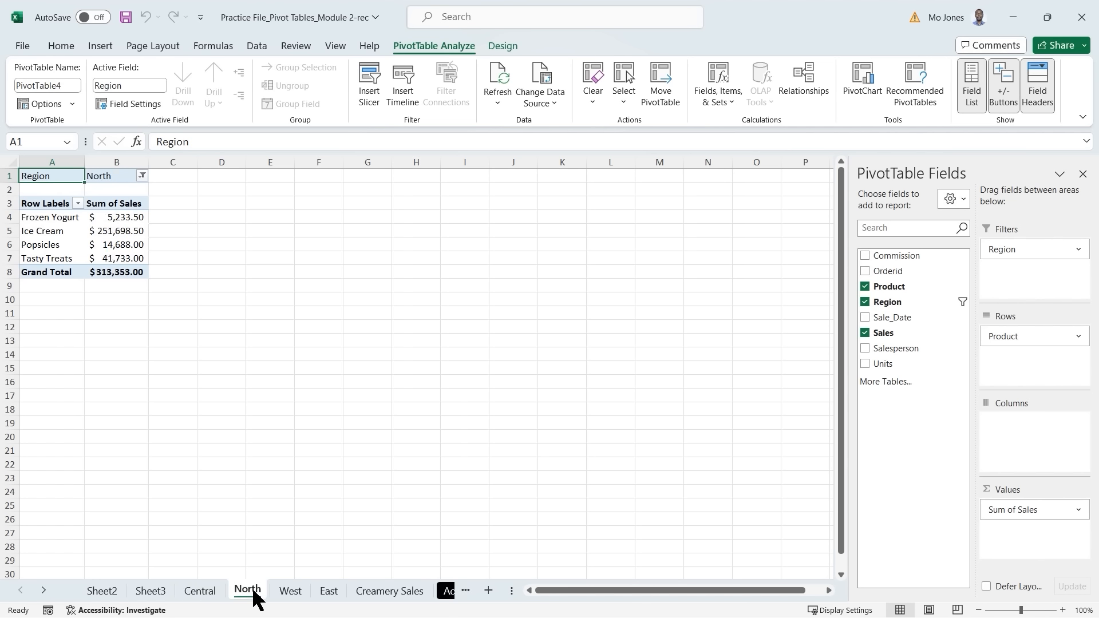
left_click(201, 590)
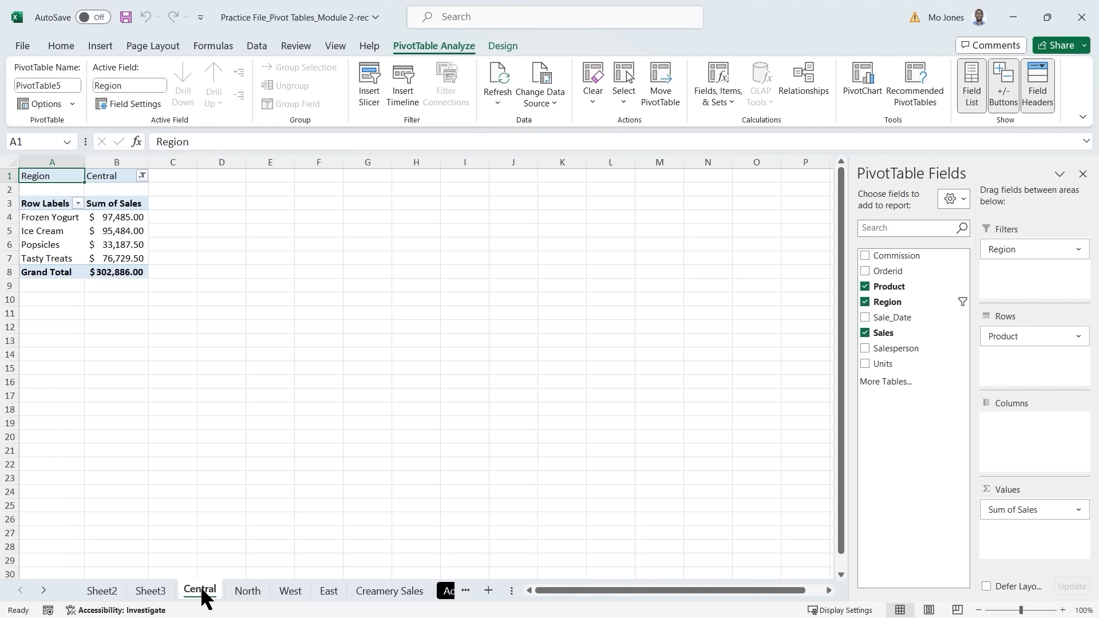
left_click(251, 590)
left_click(288, 590)
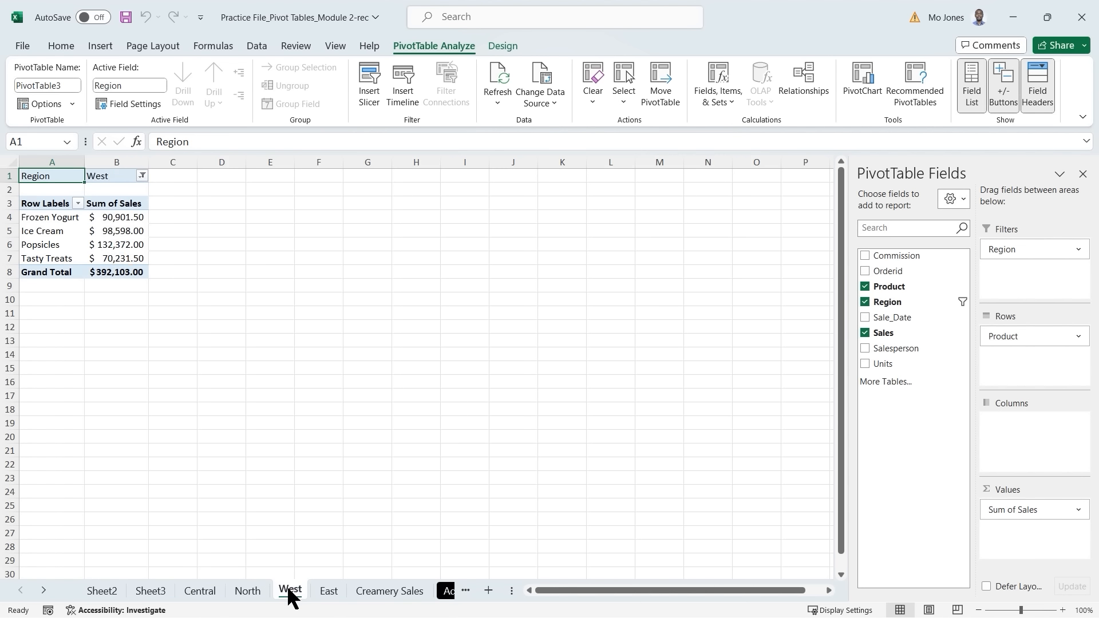
left_click(331, 591)
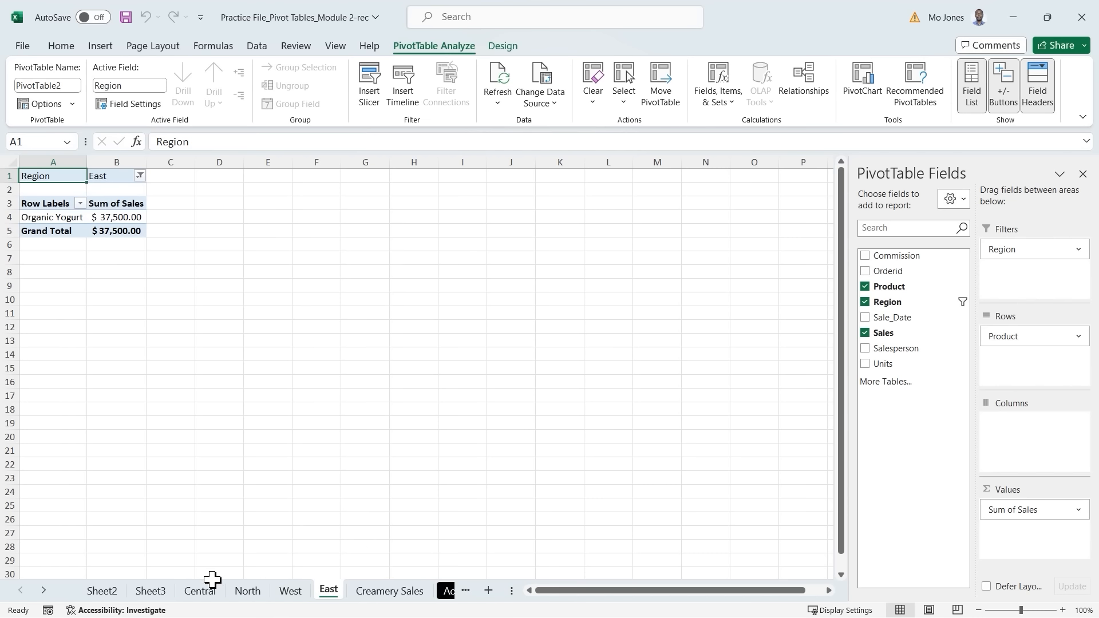
Step: Insert a Sale_Date timeline for the PivotTable on the Central sheet
left_click(198, 590)
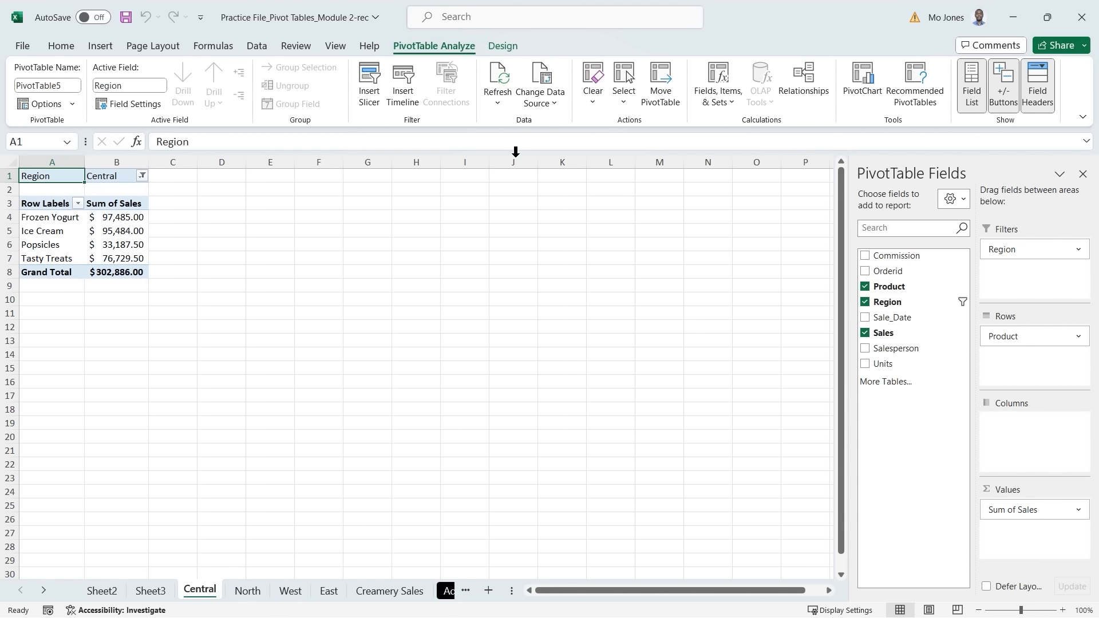
left_click(402, 91)
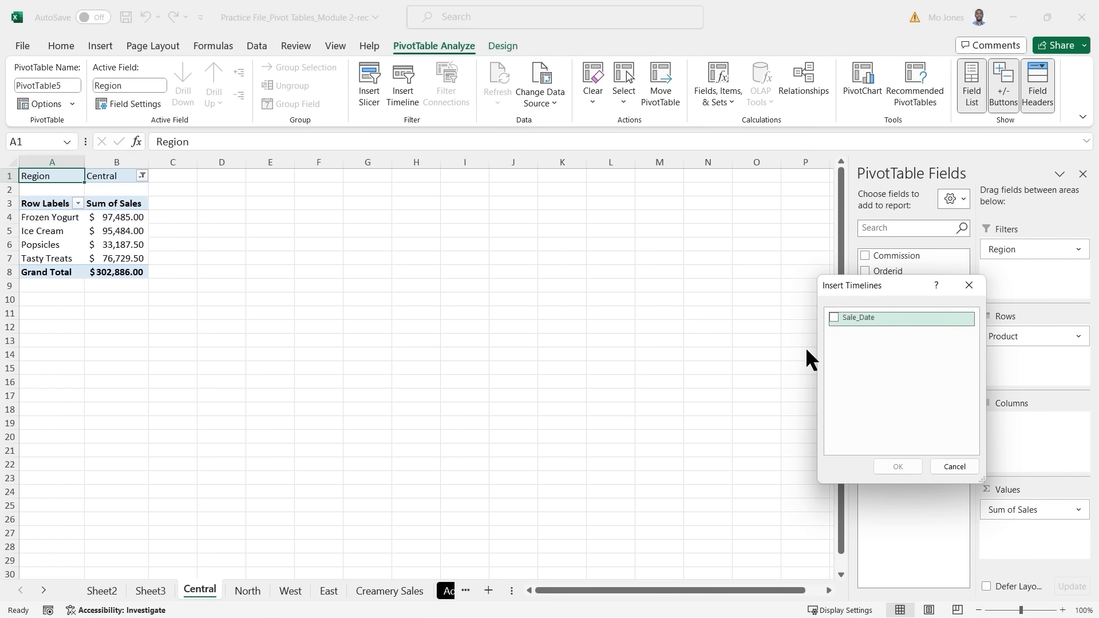
left_click(835, 318)
left_click(898, 466)
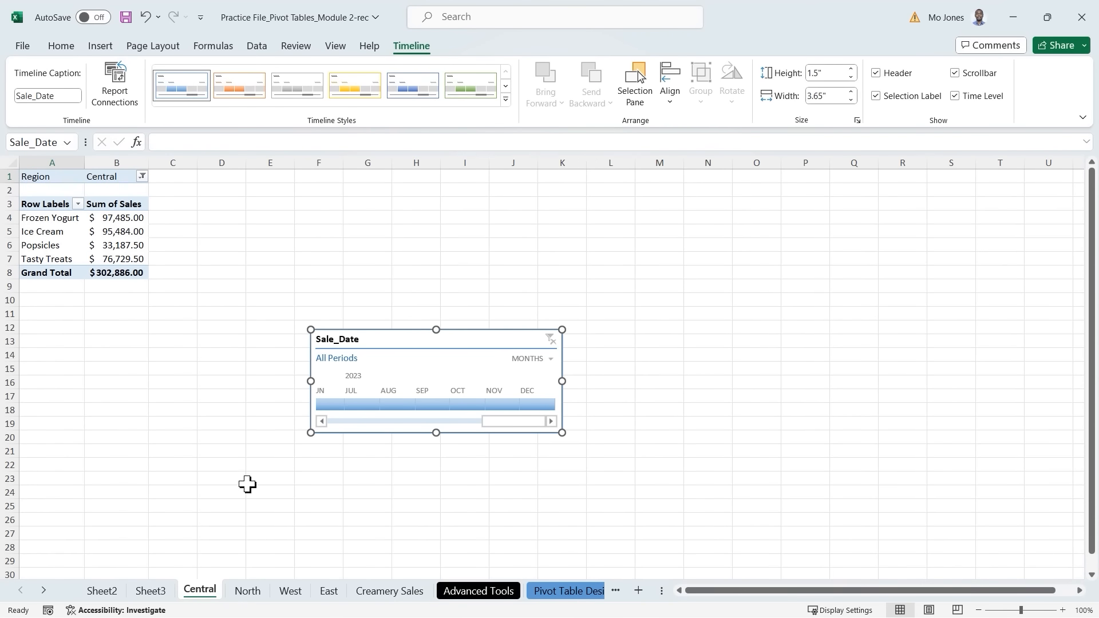
Step: Add the Salesperson field to the columns of the PivotTable on the West sheet
left_click(295, 592)
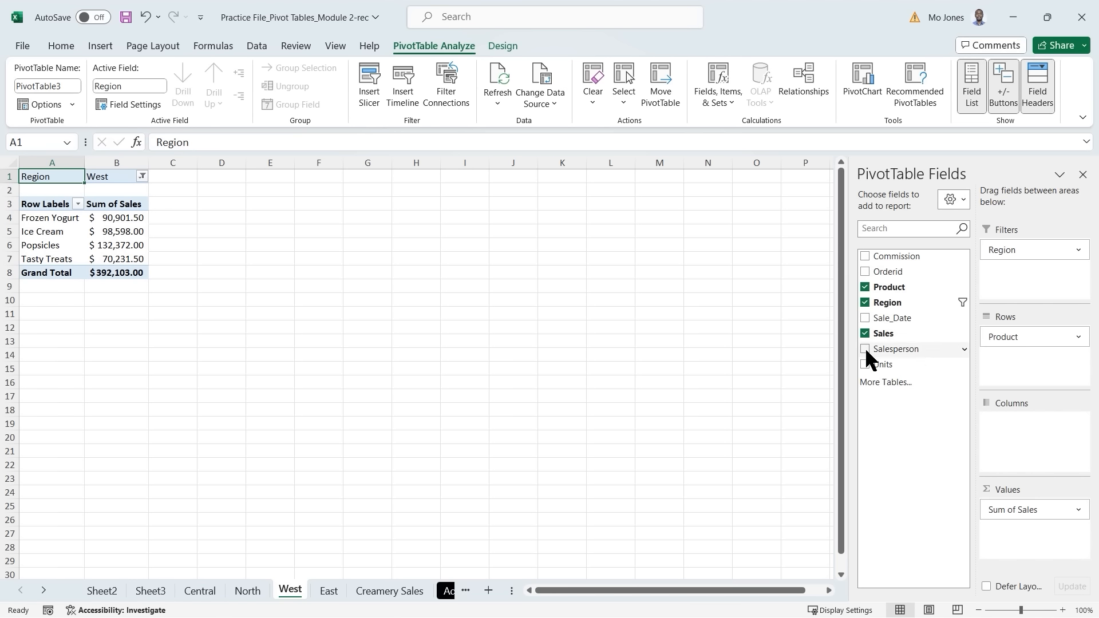
left_click_drag(868, 356, 1019, 435)
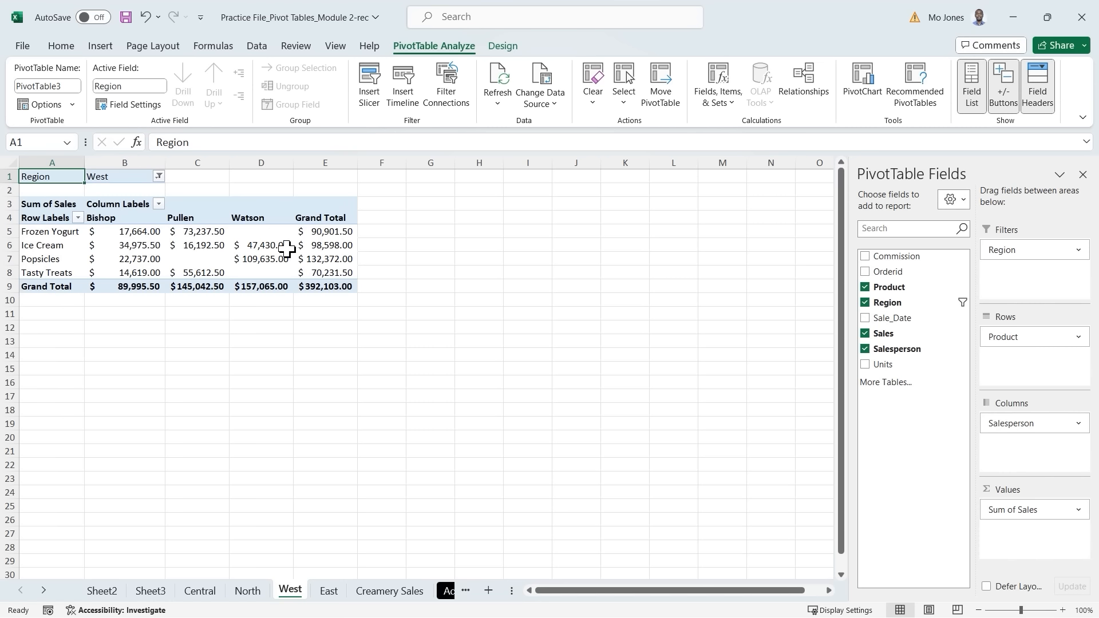
mouse_move(287, 247)
left_click_drag(209, 572, 260, 534)
left_click_drag(256, 573, 316, 532)
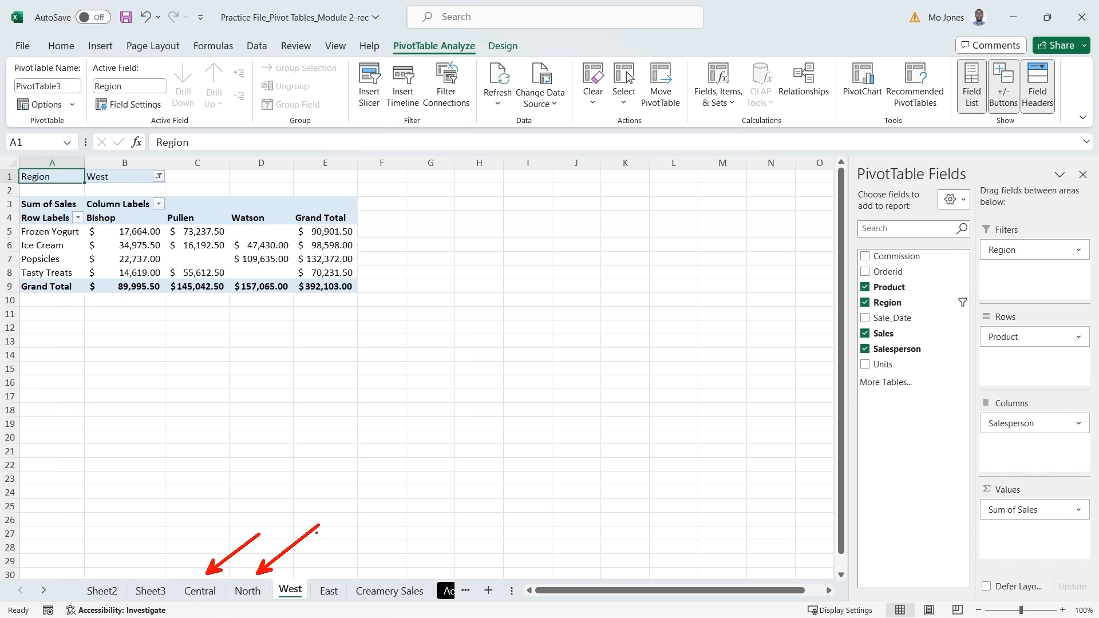
left_click_drag(300, 575, 364, 522)
left_click_drag(336, 571, 407, 523)
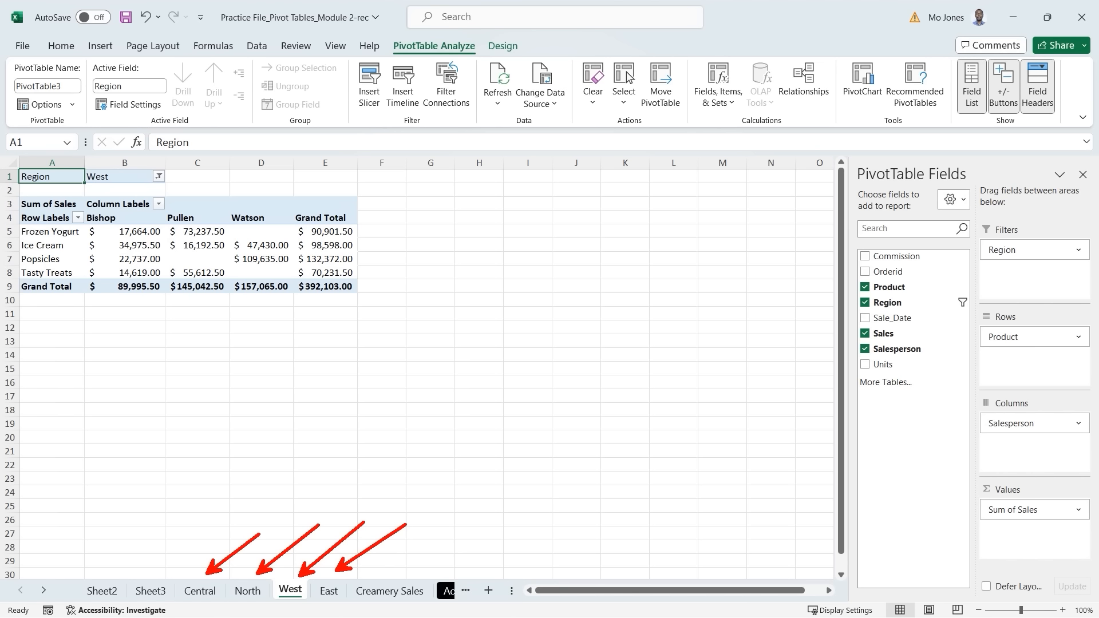
key("Escape")
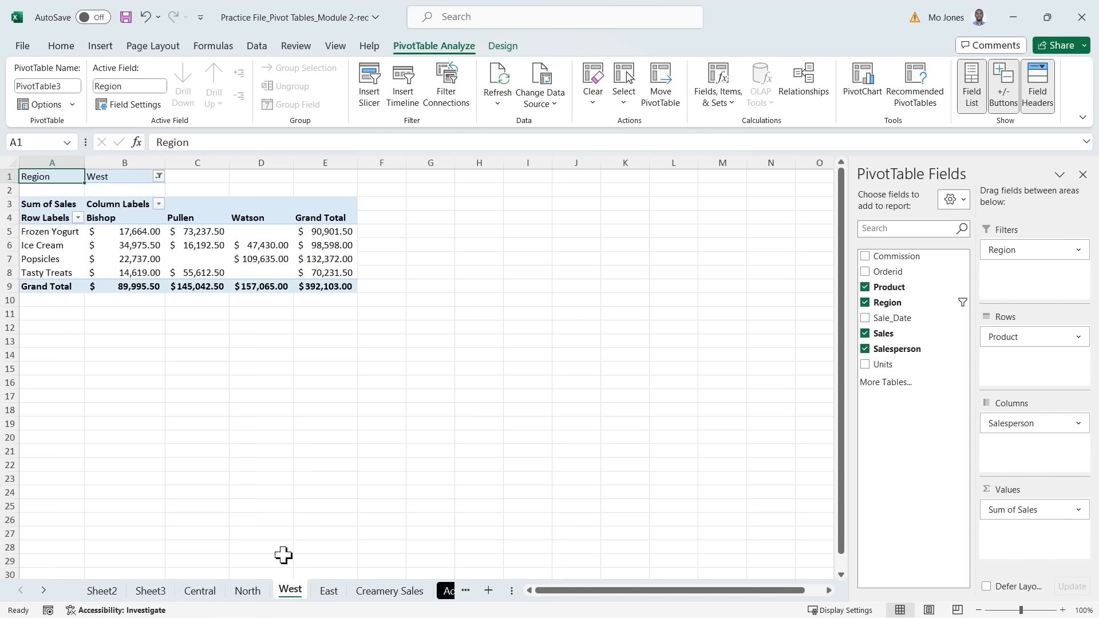
mouse_move(200, 572)
left_mouse_down()
mouse_move(336, 575)
mouse_move(383, 550)
left_mouse_up()
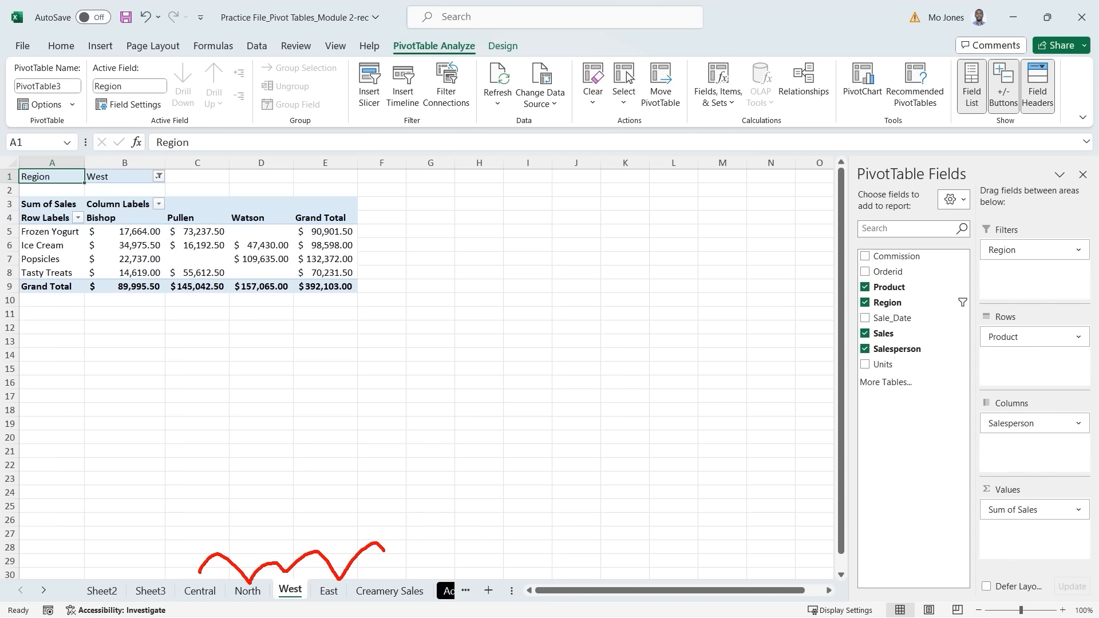
key("Escape")
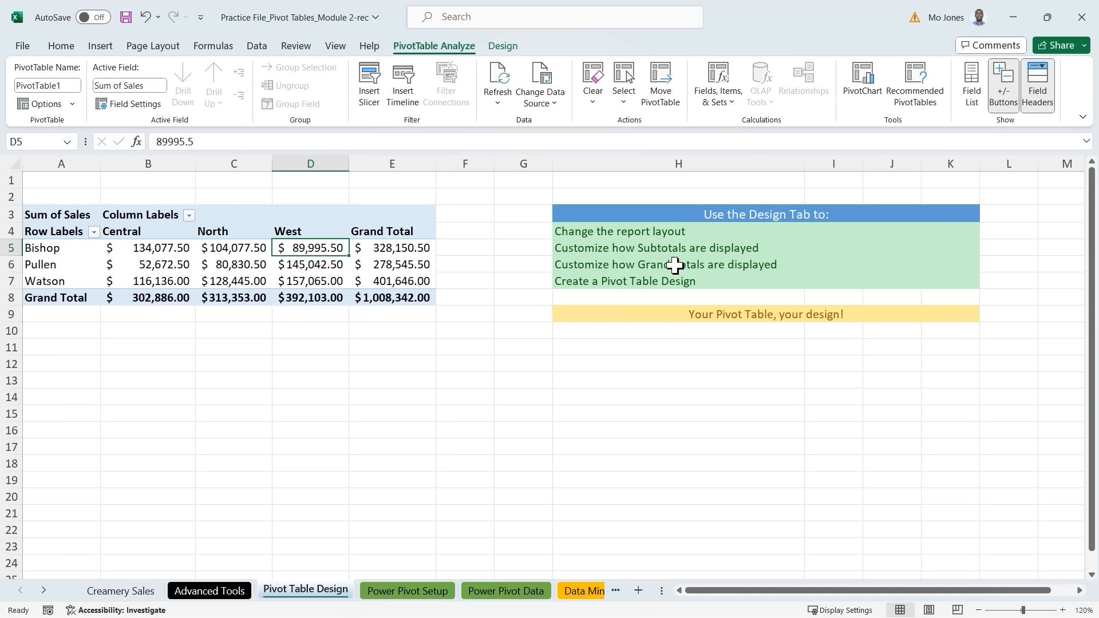
Step: Review the design task list on the Pivot Table Design sheet and preview the light, medium and dark PivotTable styles
left_click(662, 231)
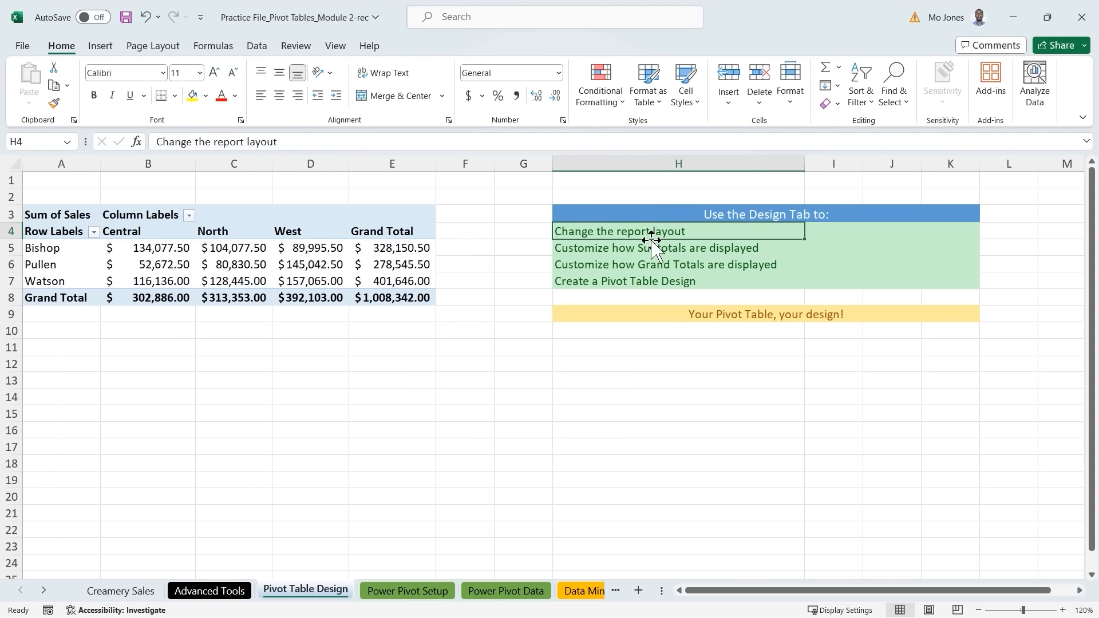
left_click(600, 281)
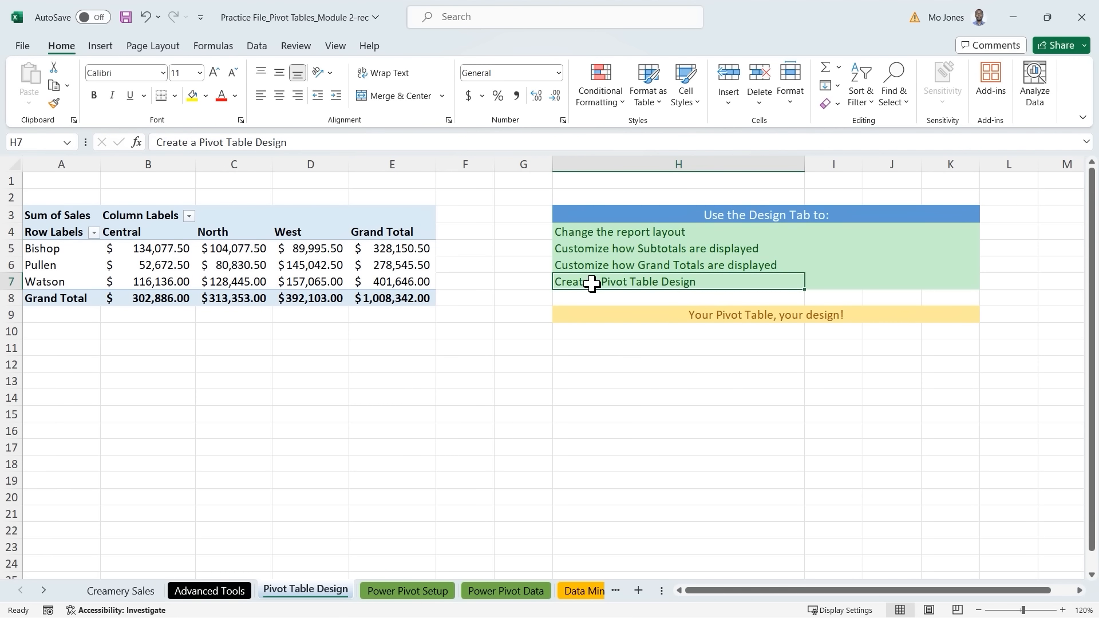
left_click(228, 260)
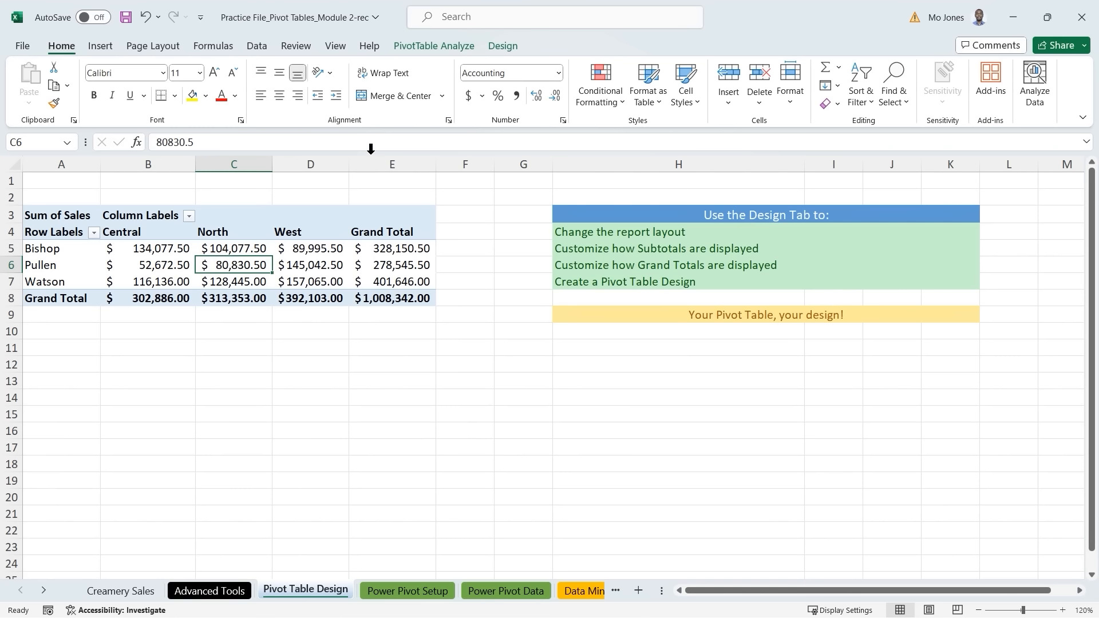
left_click(504, 46)
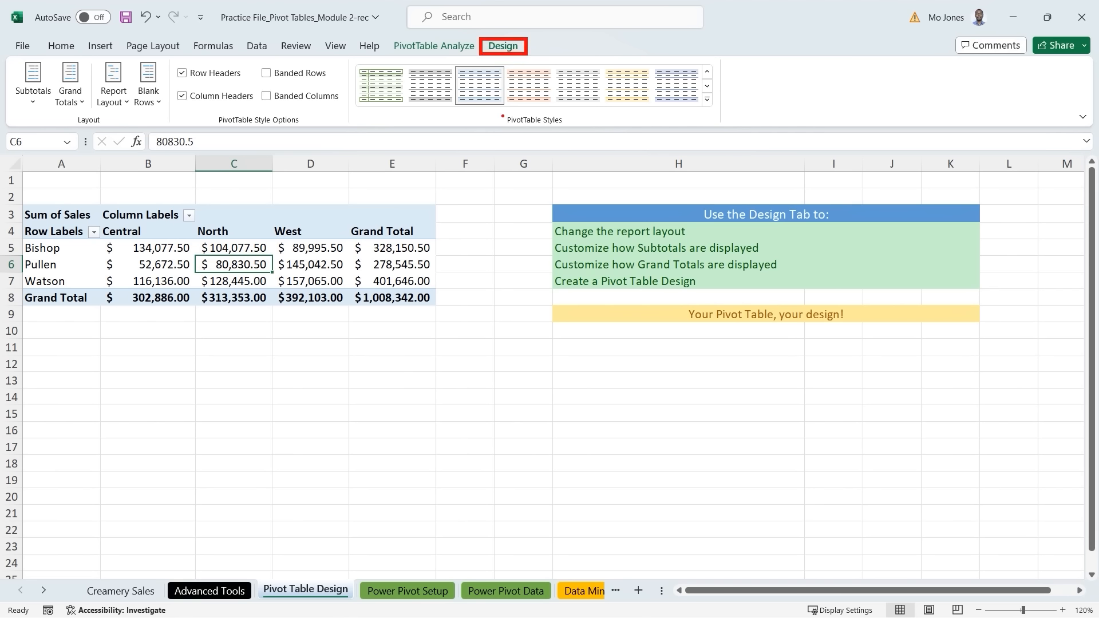
left_click_drag(498, 112, 573, 130)
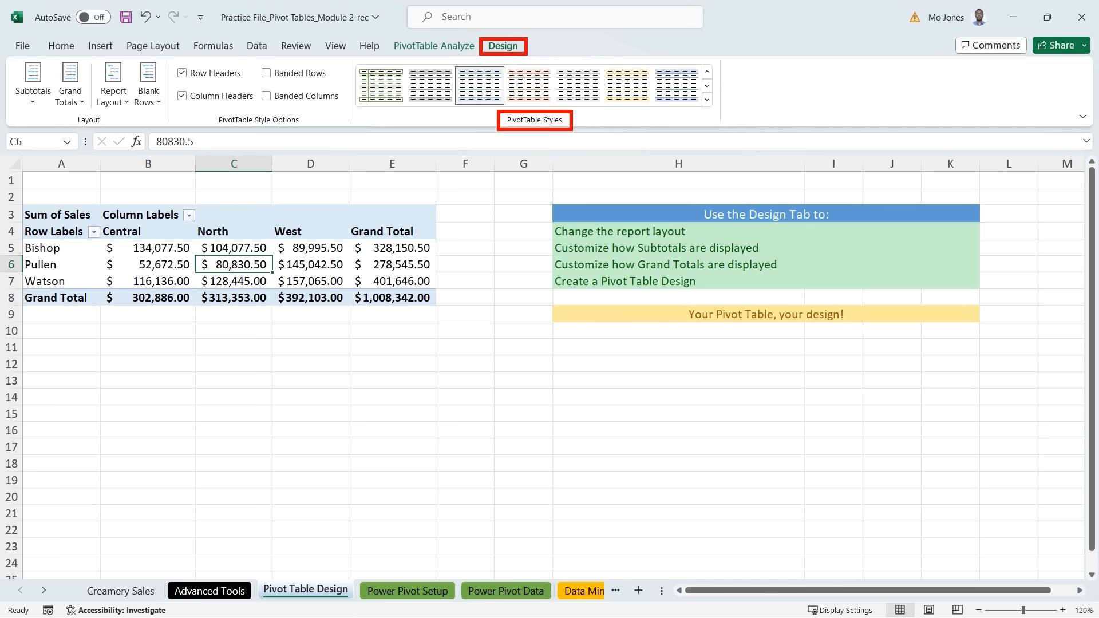
left_click(707, 98)
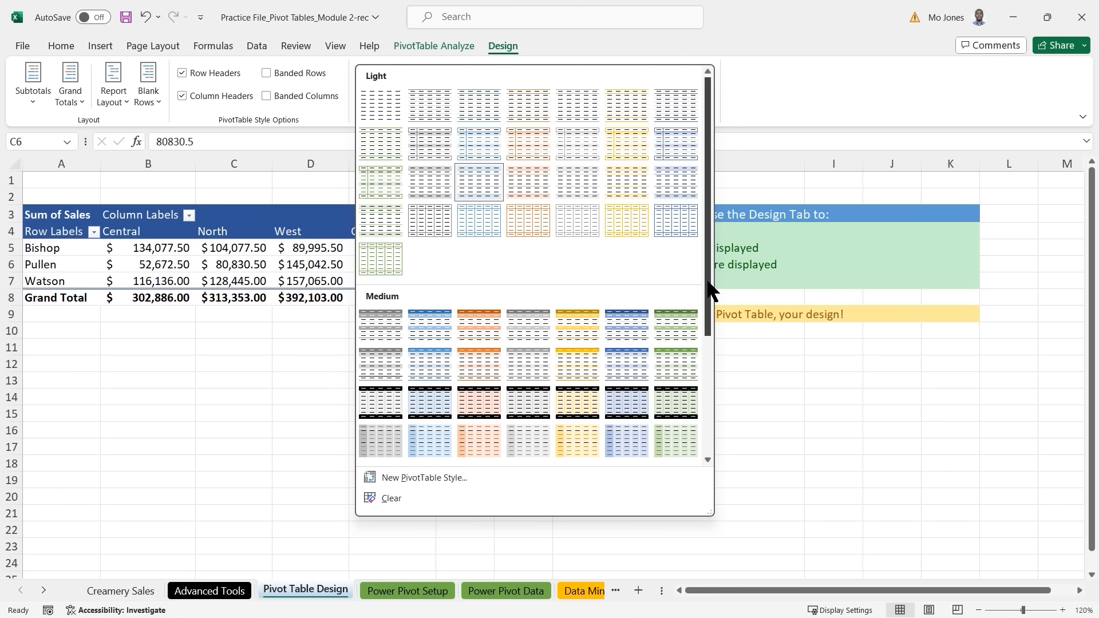
left_click_drag(708, 280, 713, 383)
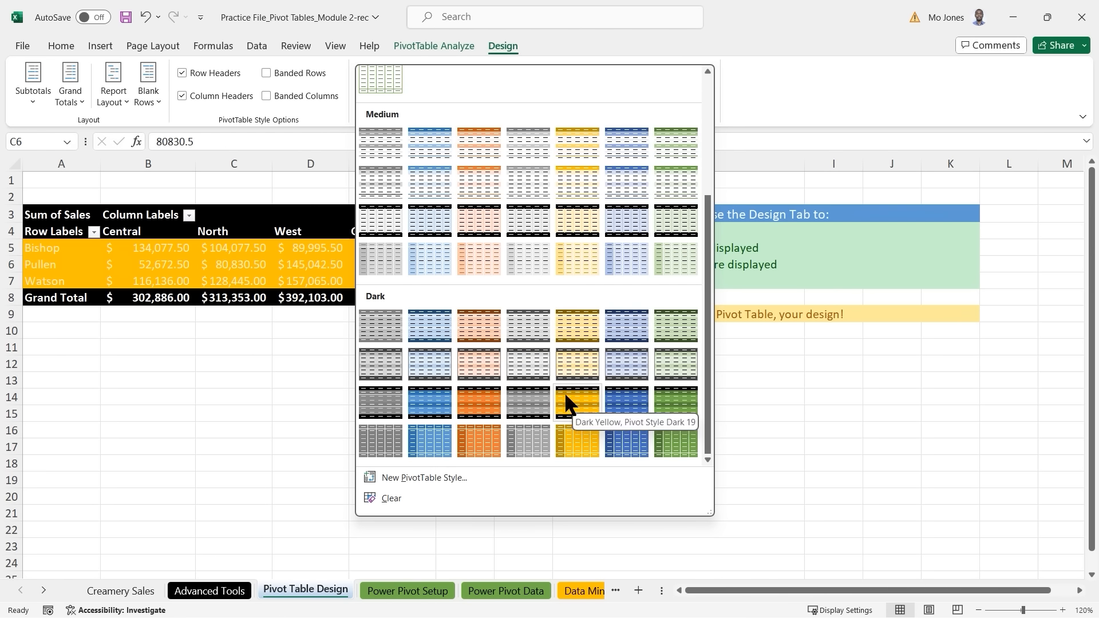
left_click_drag(710, 225, 704, 81)
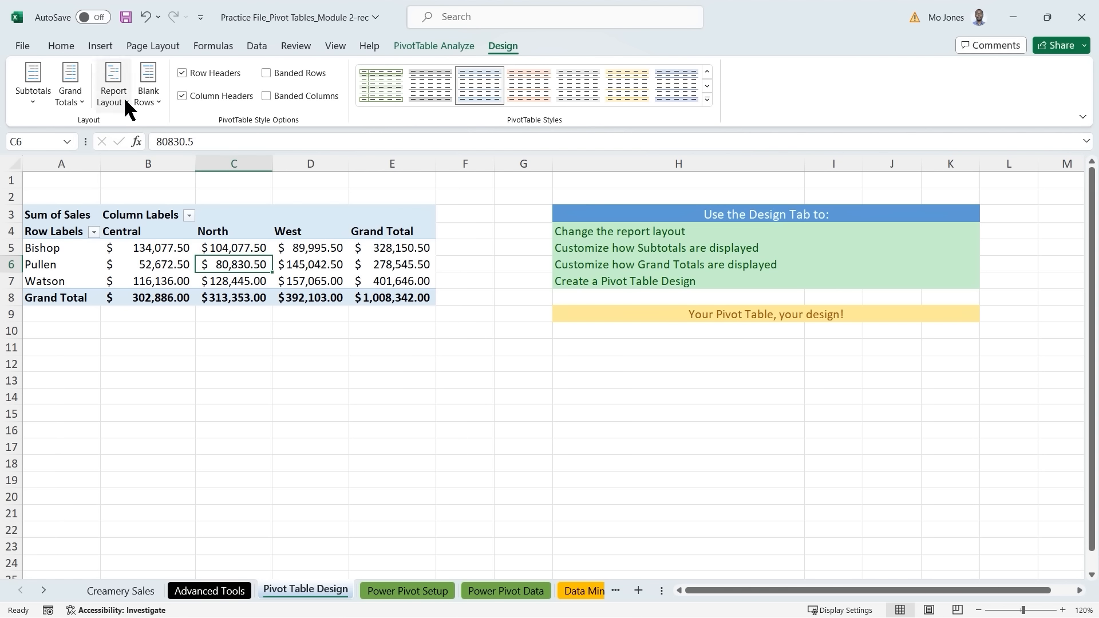
Step: Show the Pivot Table Design PivotTable in compact form and add the Product field below Salesperson in its rows
left_click(124, 98)
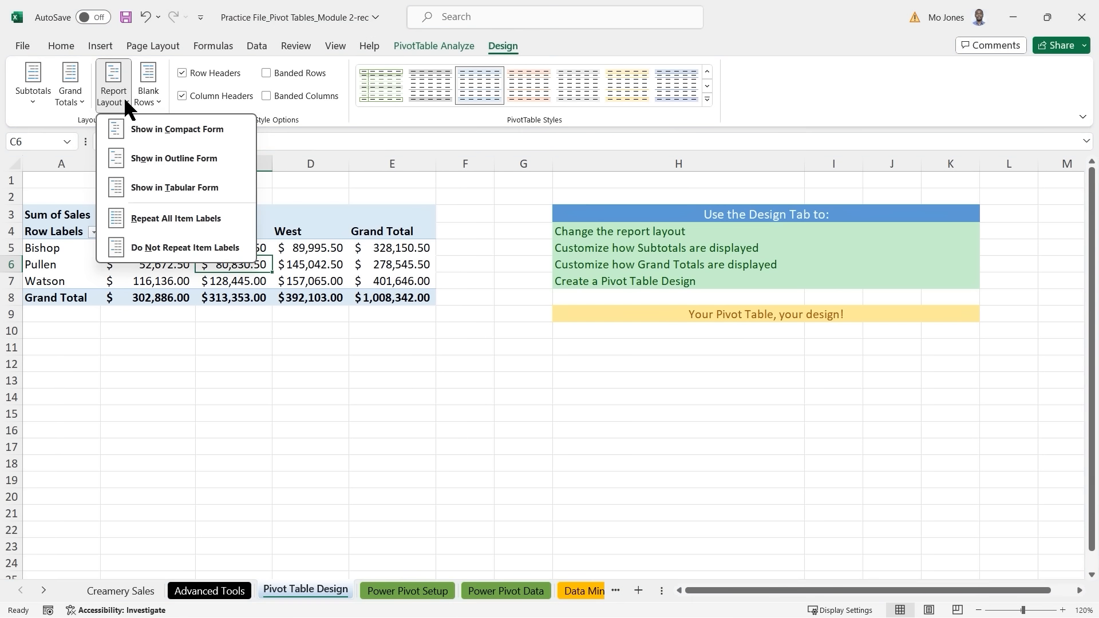
left_click(163, 130)
left_click(288, 262)
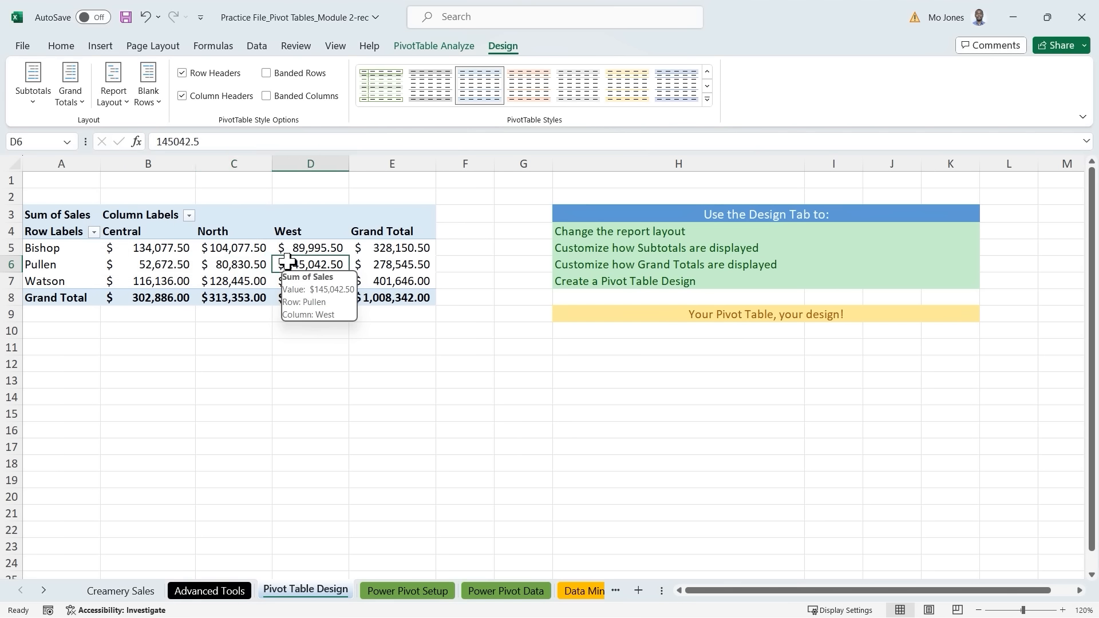
right_click(268, 262)
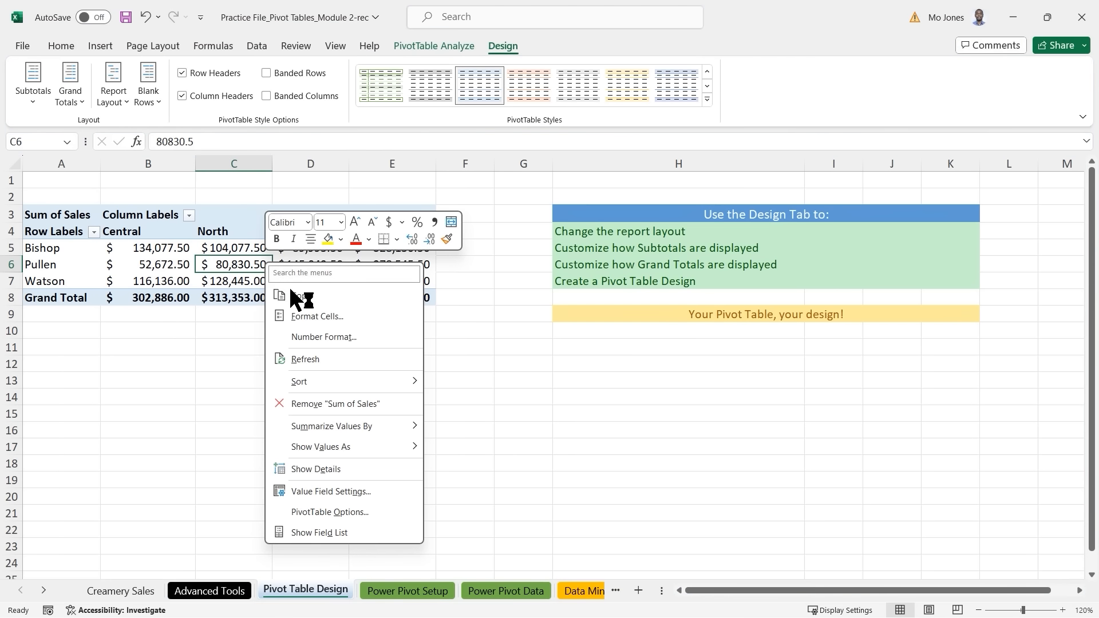
left_click(318, 533)
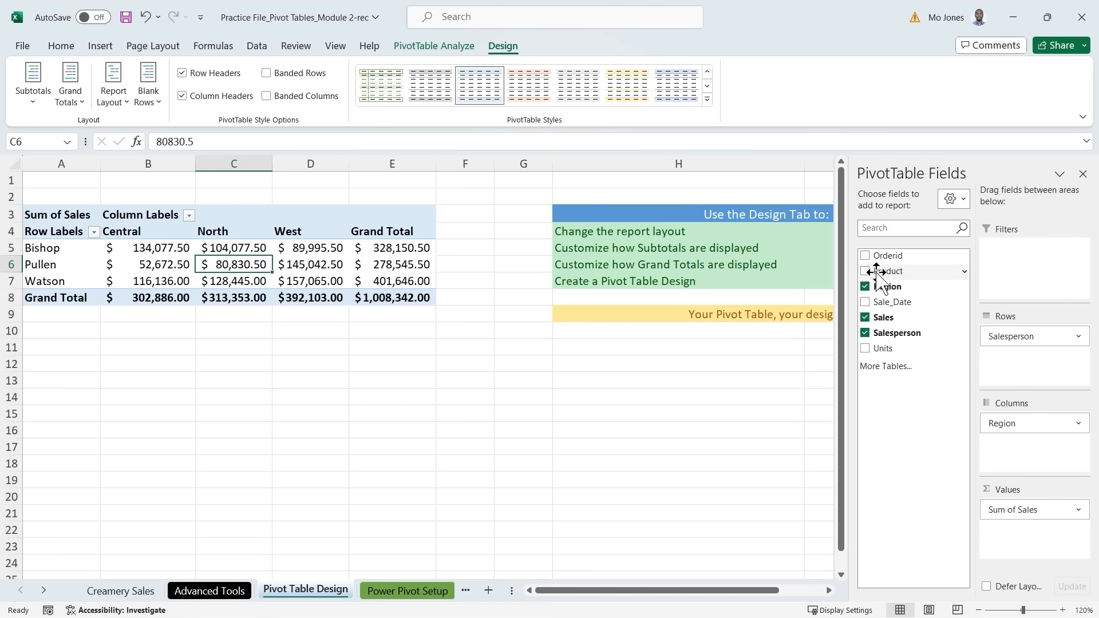
left_click_drag(889, 271, 1028, 367)
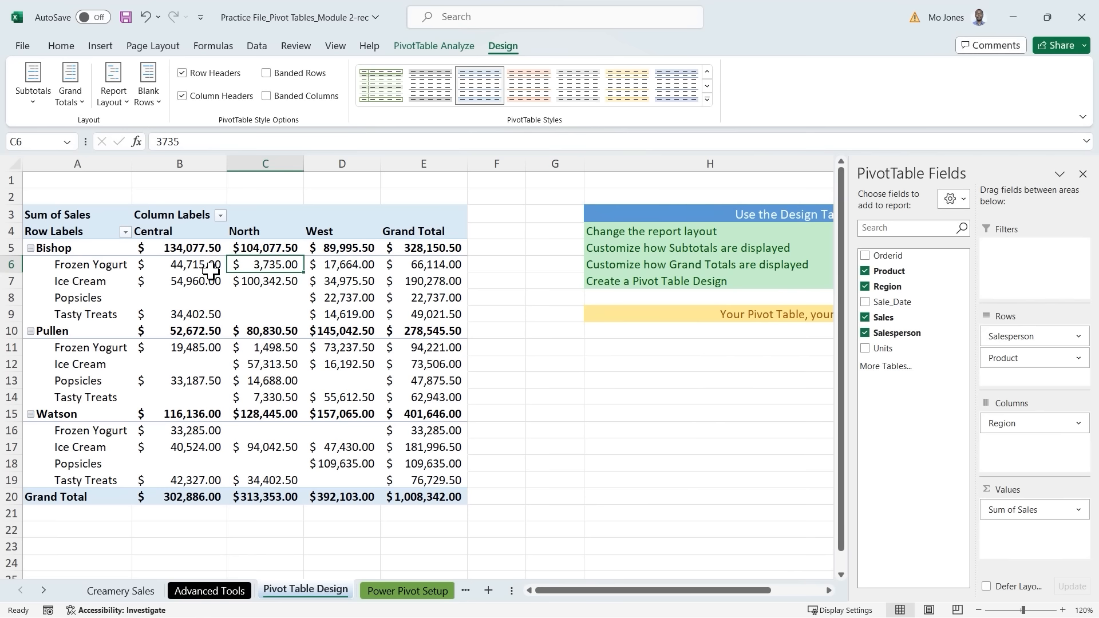
Step: Compare the PivotTable's outline and compact report layouts by switching between them, finishing in outline form
mouse_move(209, 272)
left_click(125, 97)
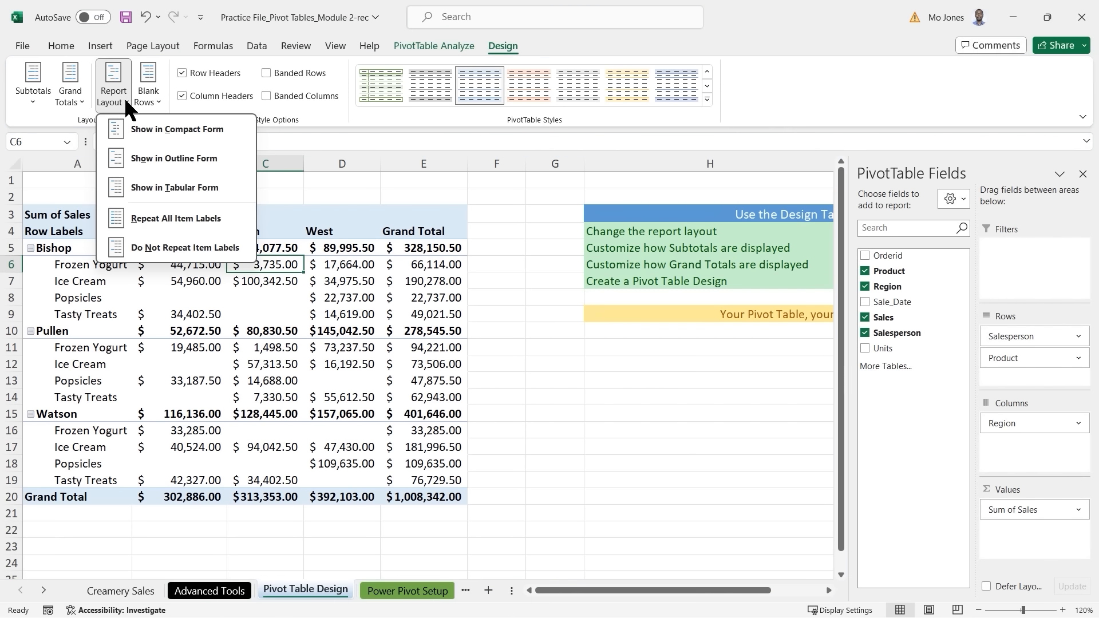
left_click(169, 158)
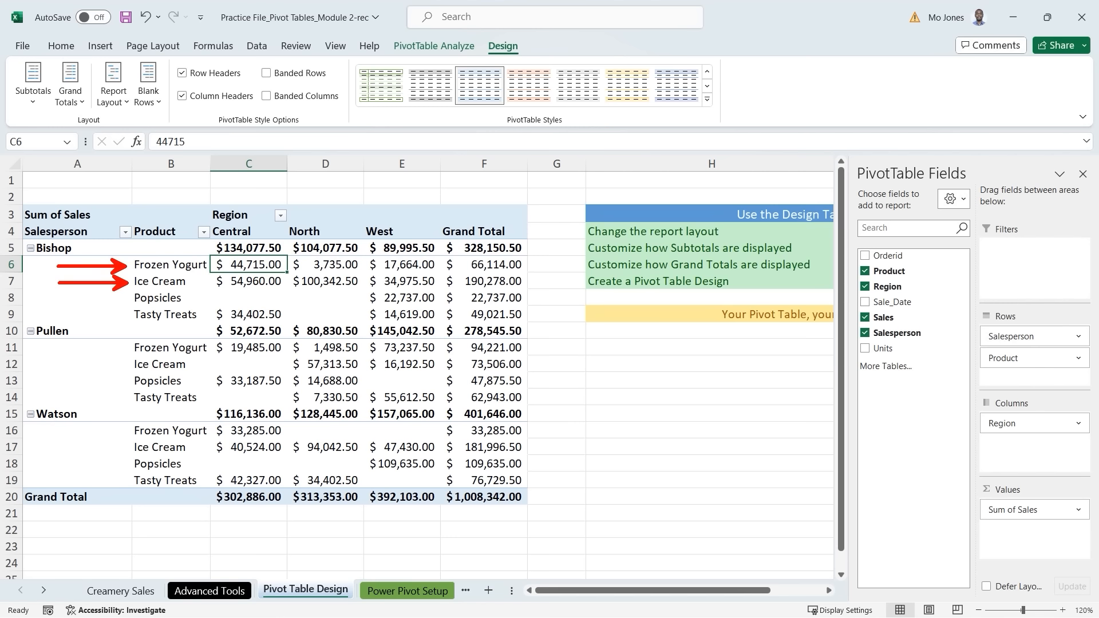
left_click(127, 103)
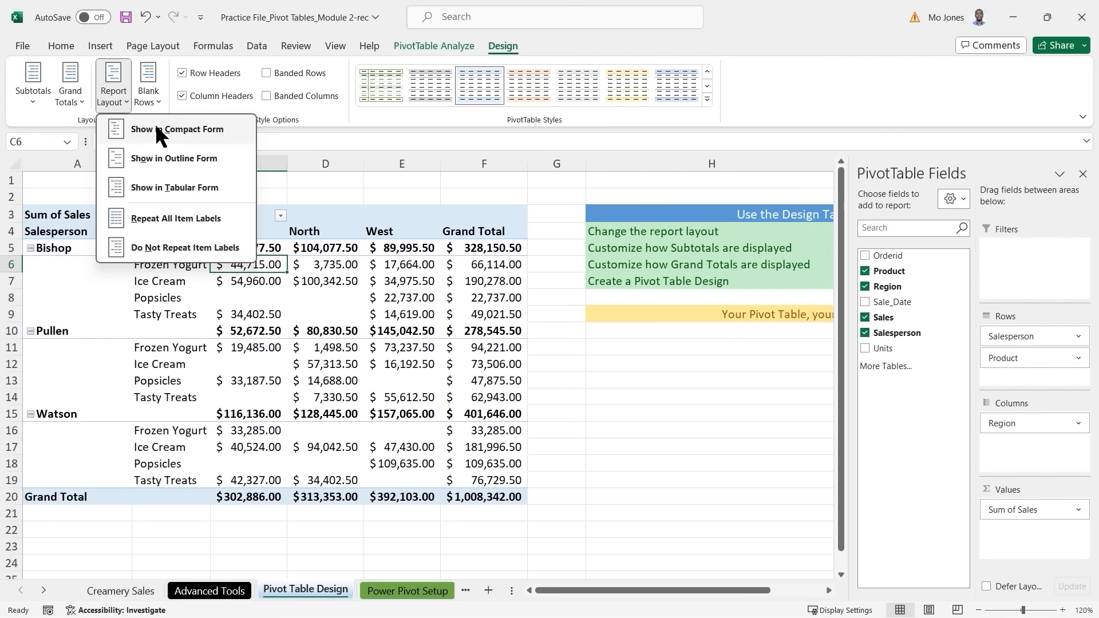
left_click(159, 126)
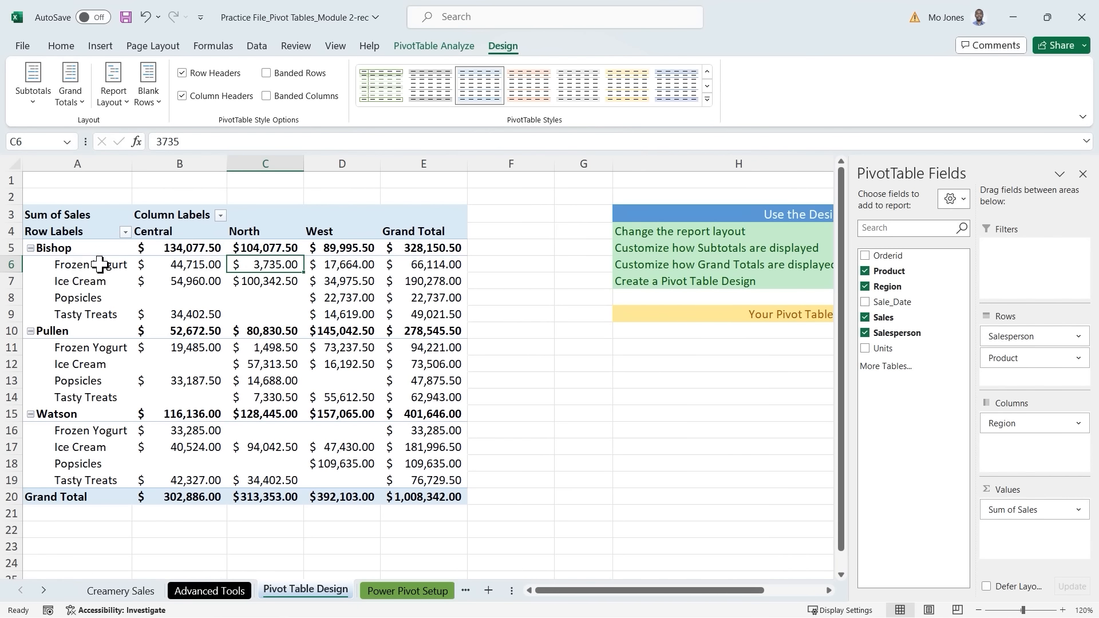
left_click(125, 98)
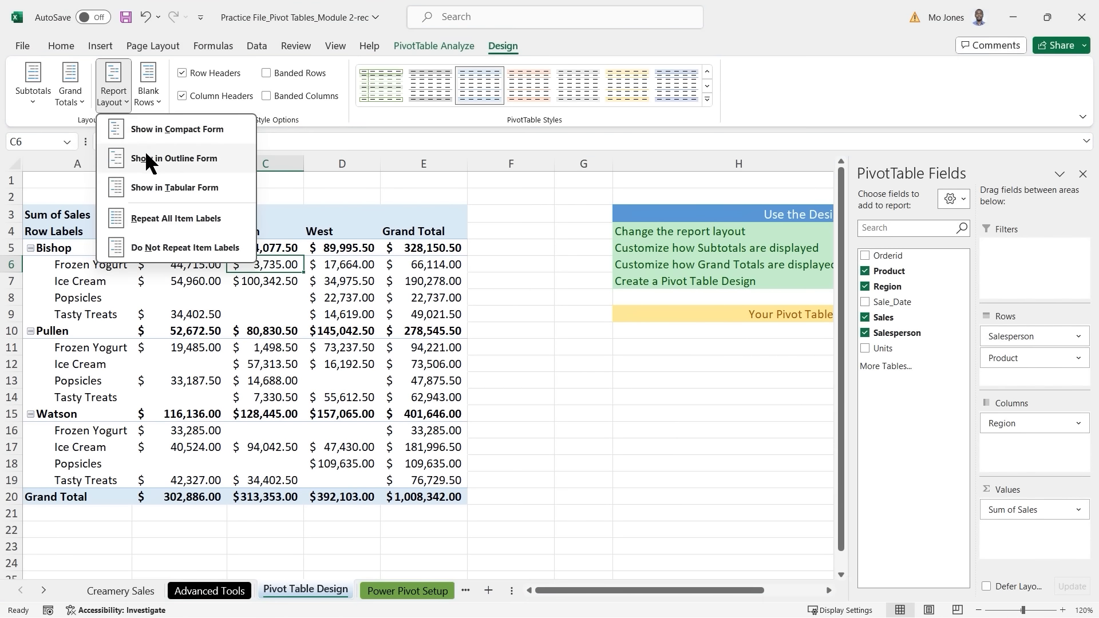
left_click(146, 153)
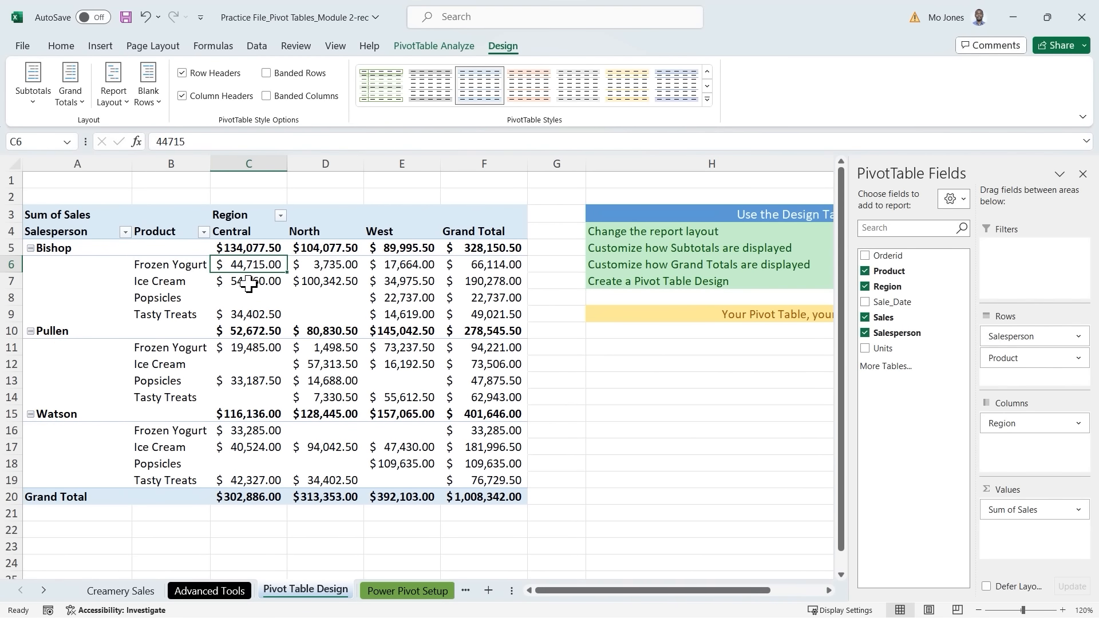
Step: Show the Salesperson and Product PivotTable in tabular form
left_click(125, 97)
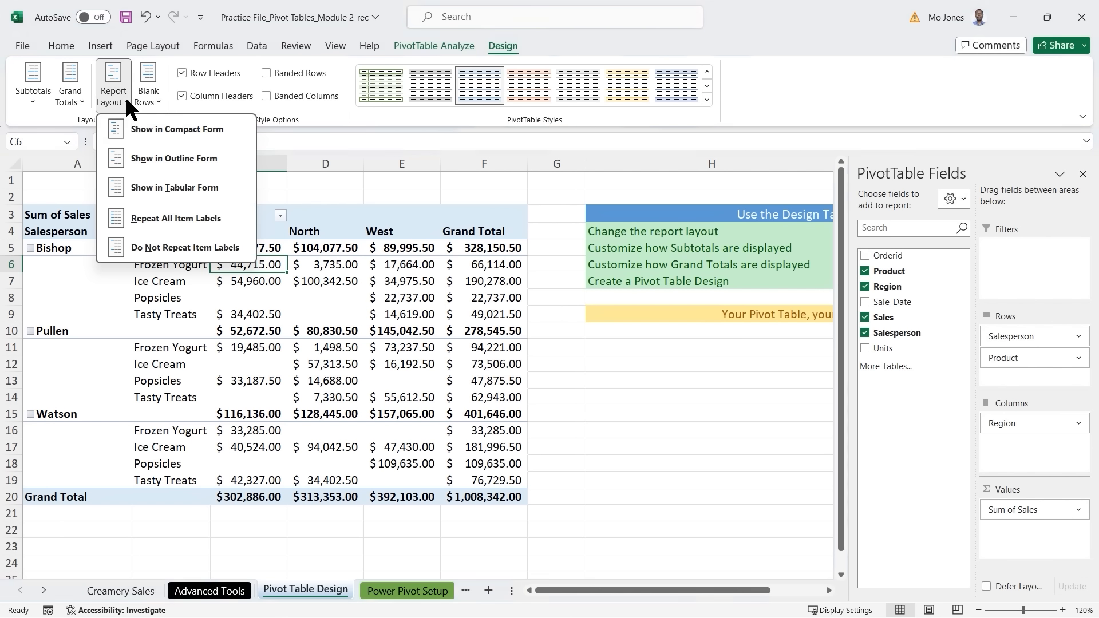
left_click(155, 187)
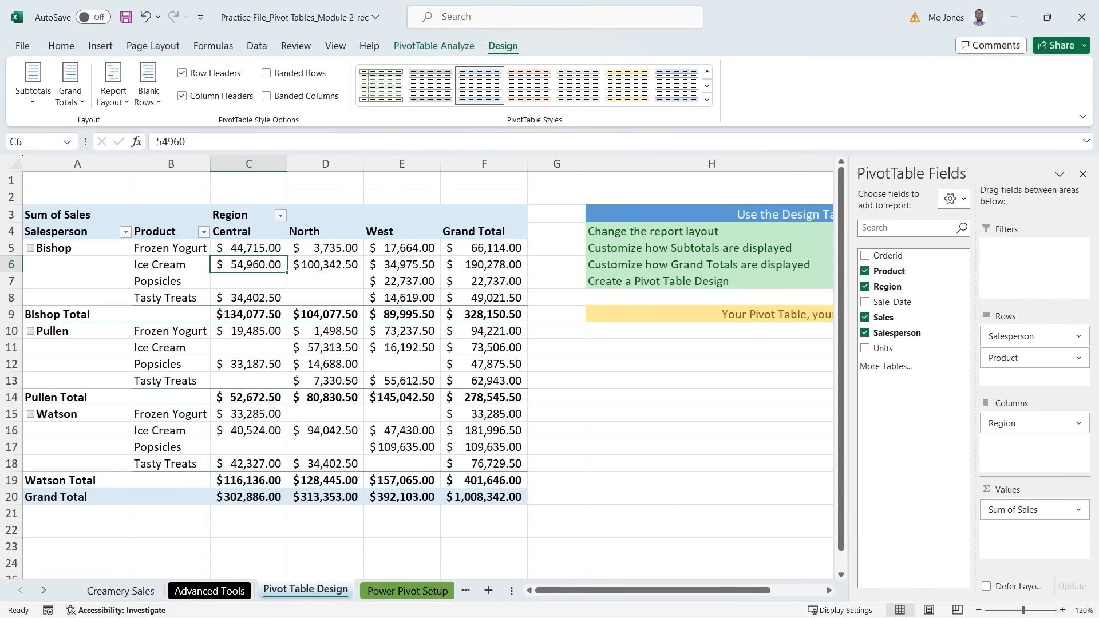
Step: Compare the PivotTable's report layouts by switching it to compact form, to outline form and back to tabular form
left_click(312, 285)
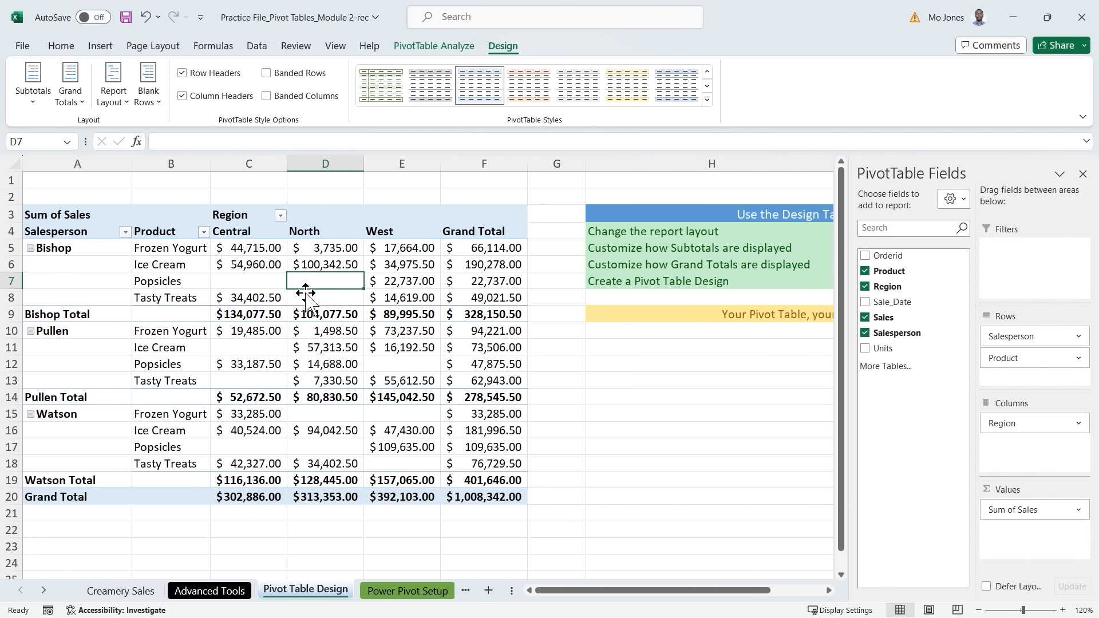
left_click(307, 331)
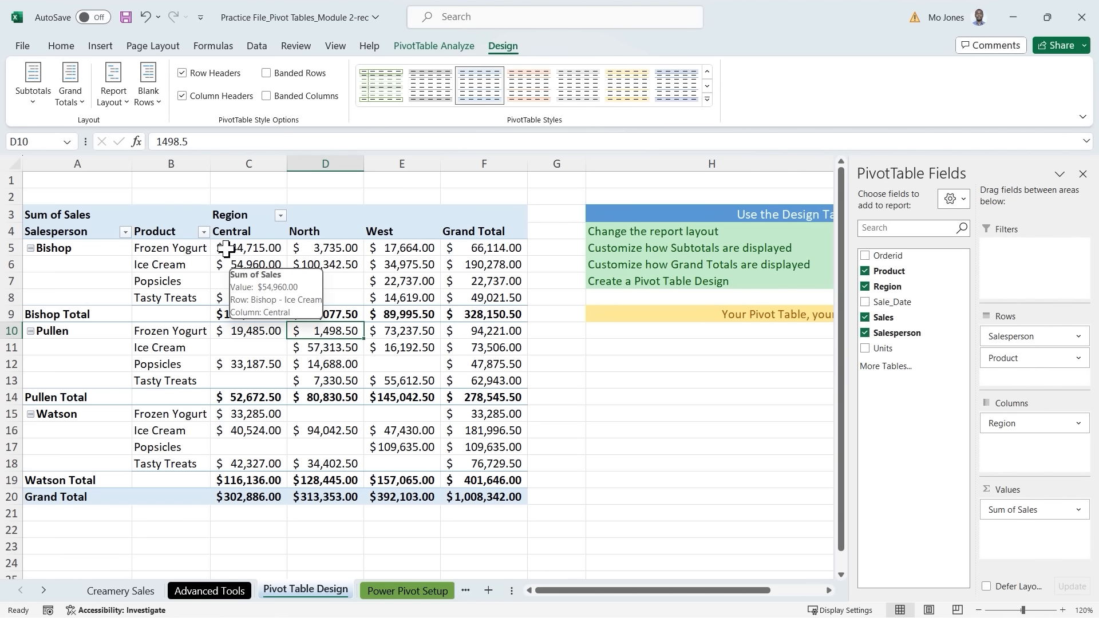
left_click(126, 103)
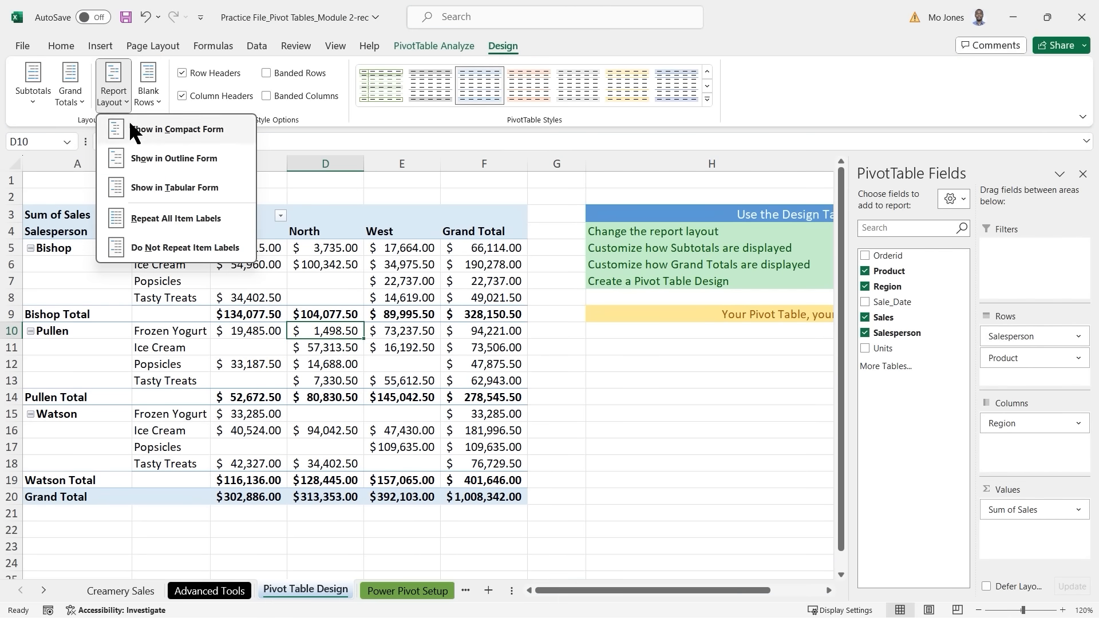
left_click(132, 130)
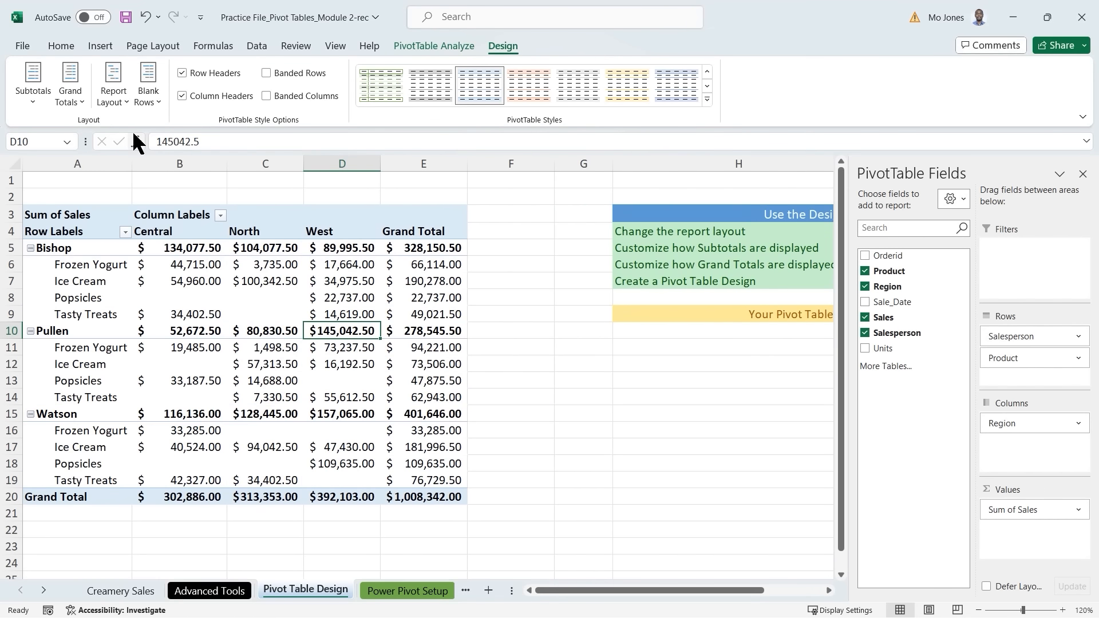
left_click(126, 103)
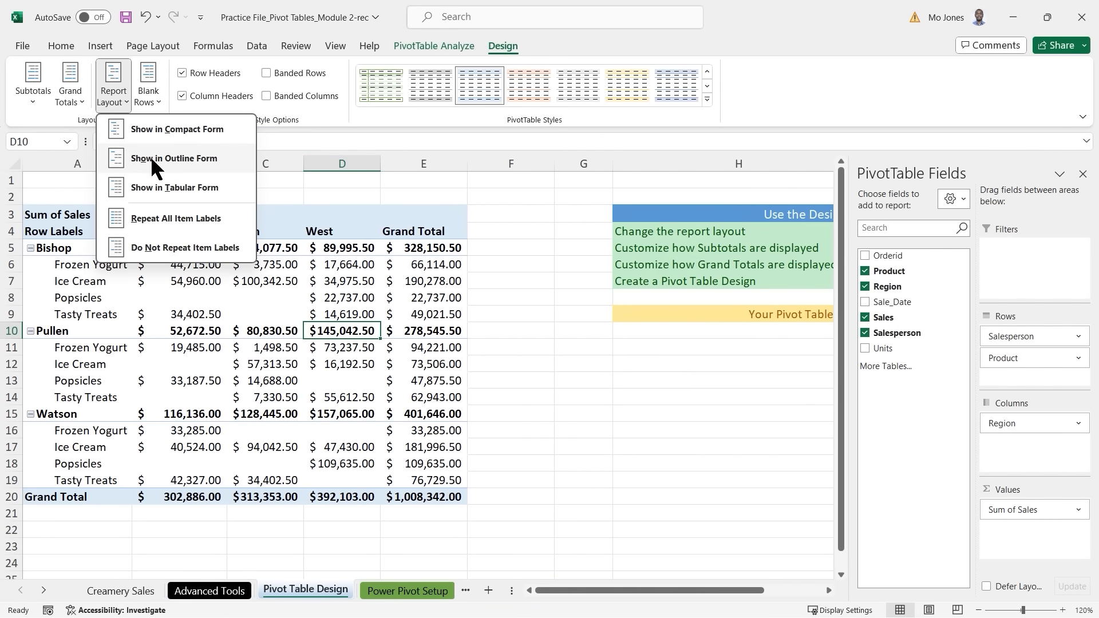
left_click(150, 156)
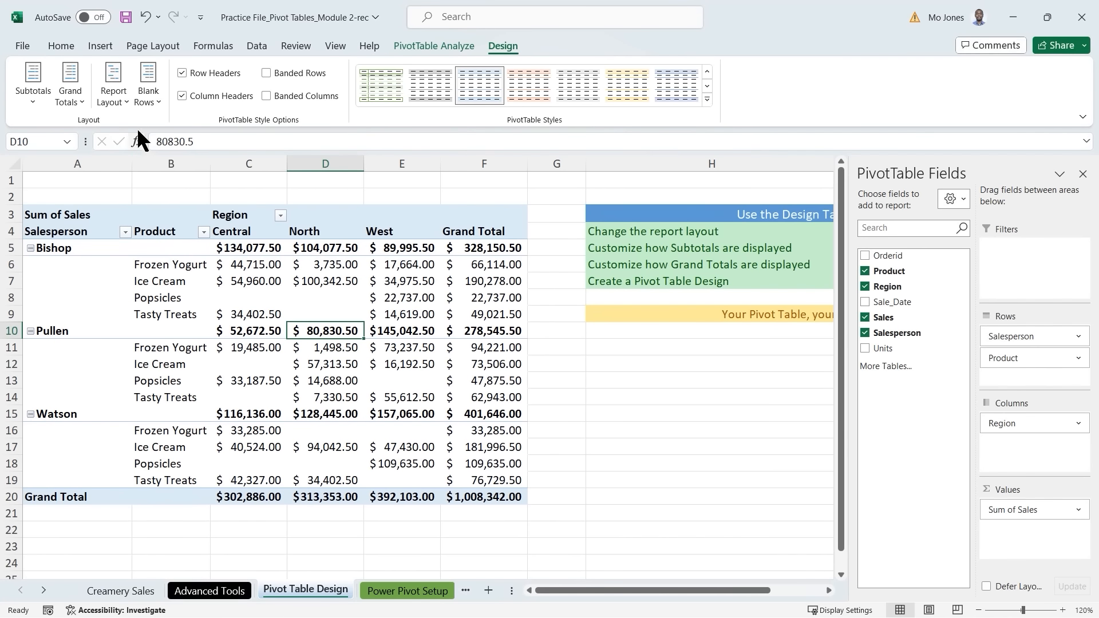
left_click(126, 99)
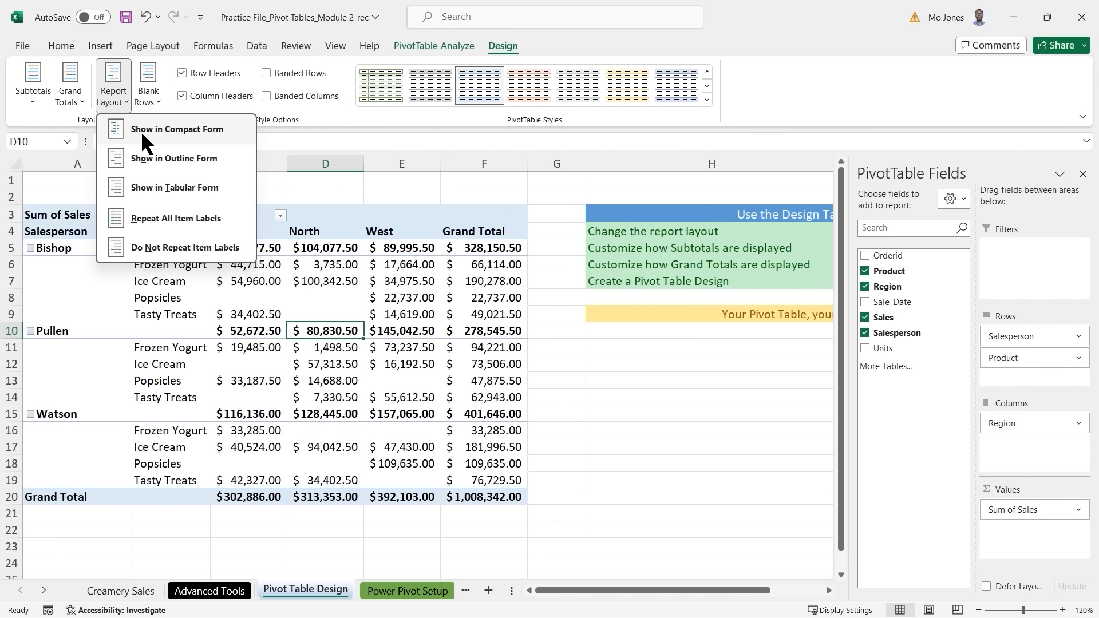
left_click(150, 184)
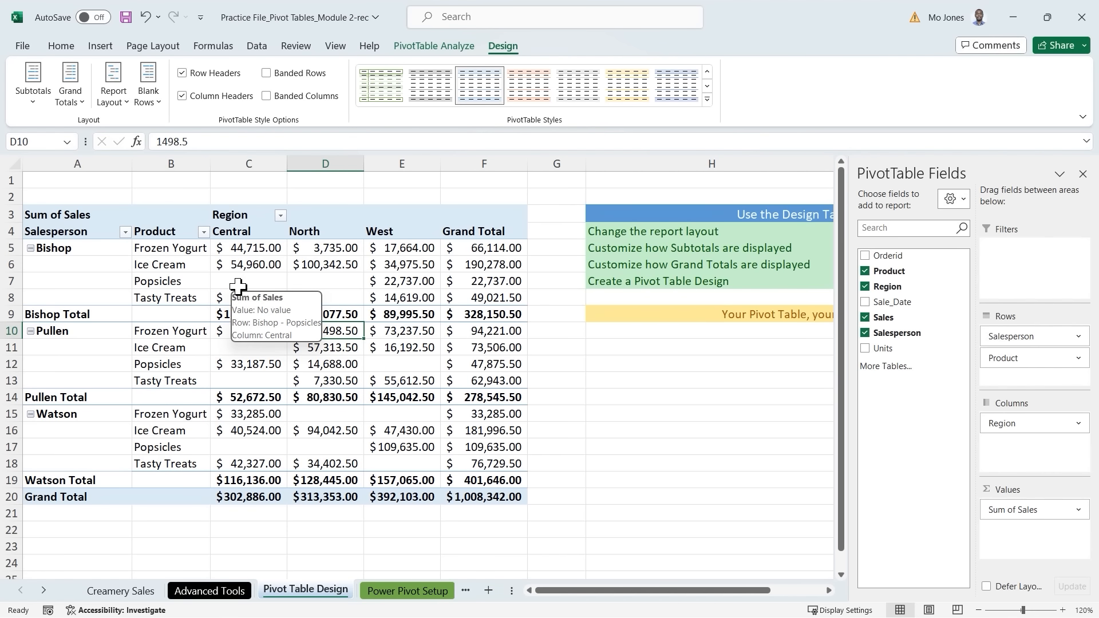
Step: Repeat all item labels in the tabular PivotTable, inspect the repeated Salesperson labels, and turn the repetition off again
left_click(125, 98)
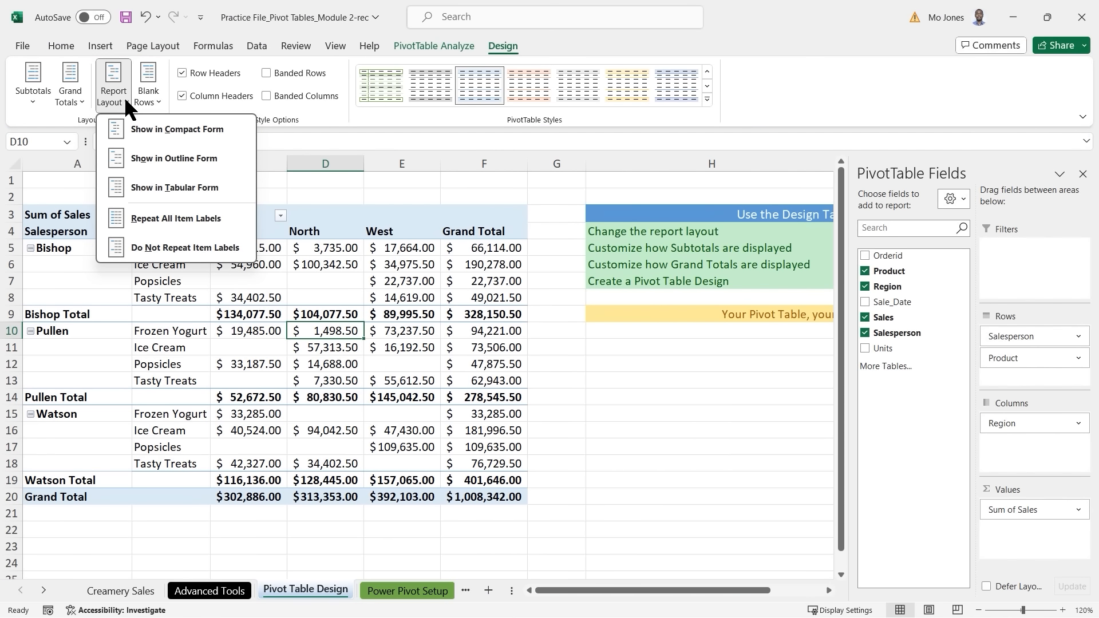
left_click(162, 223)
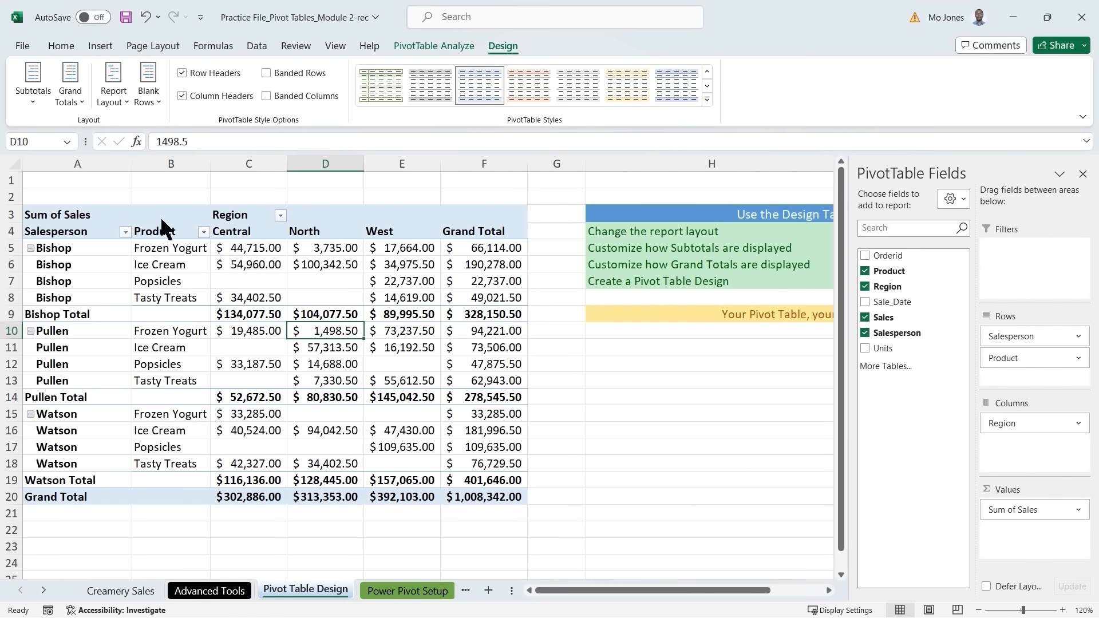
left_click(81, 264)
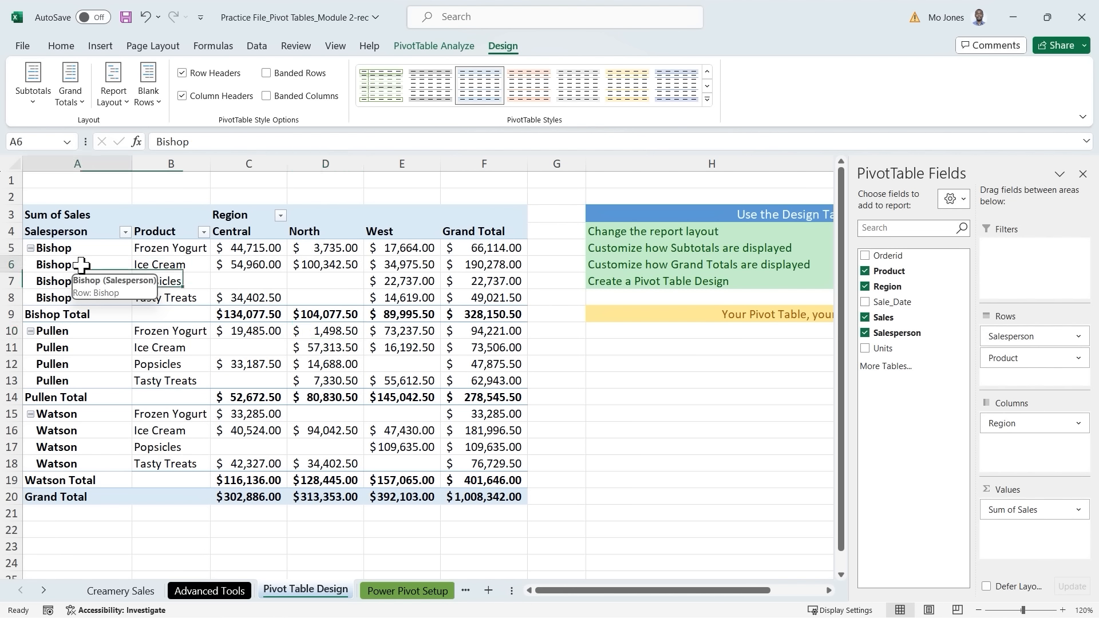
left_click_drag(80, 265, 81, 296)
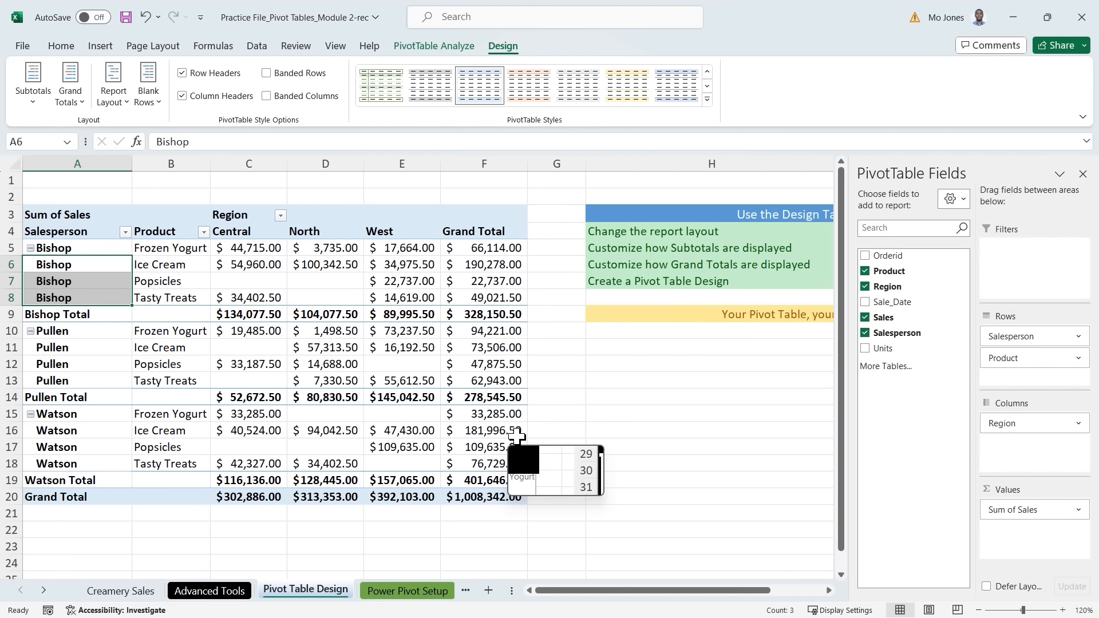
left_click(89, 264)
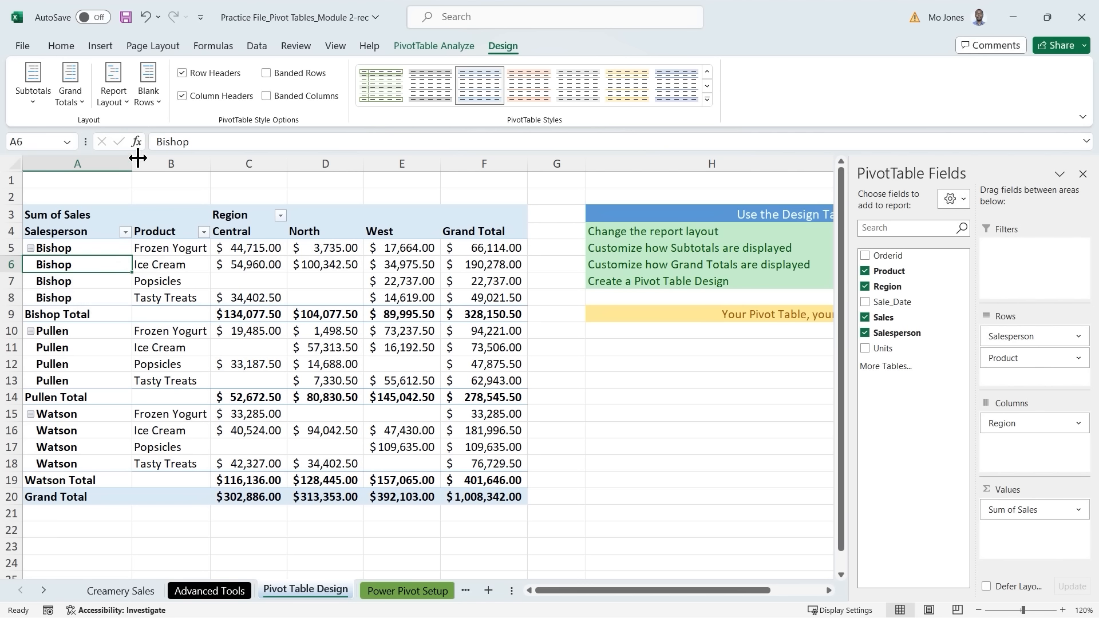
left_click(126, 97)
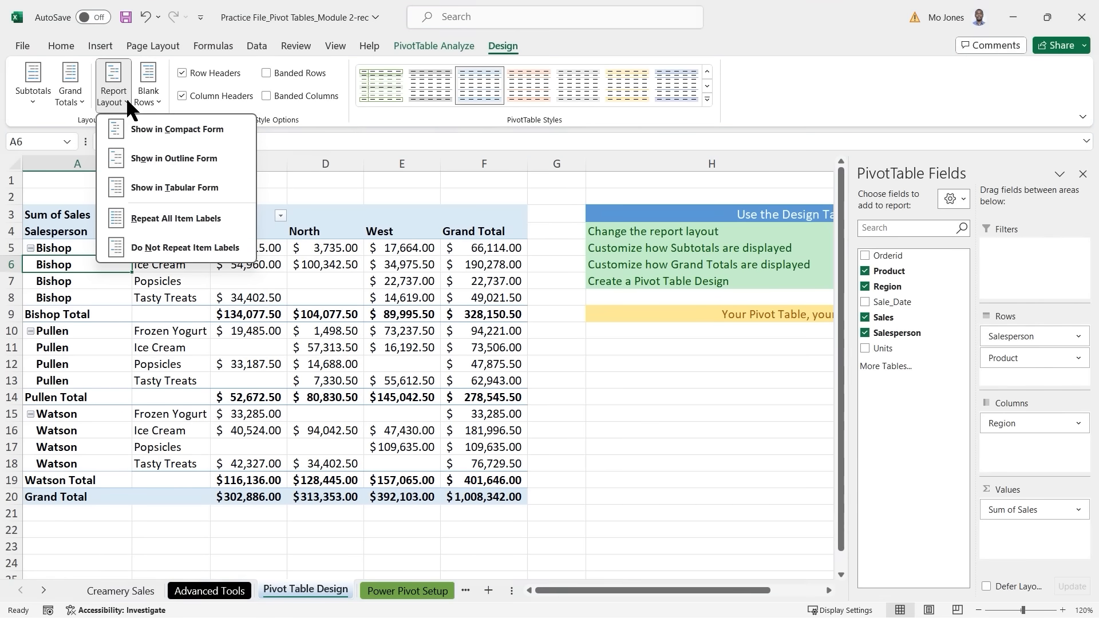
left_click(157, 246)
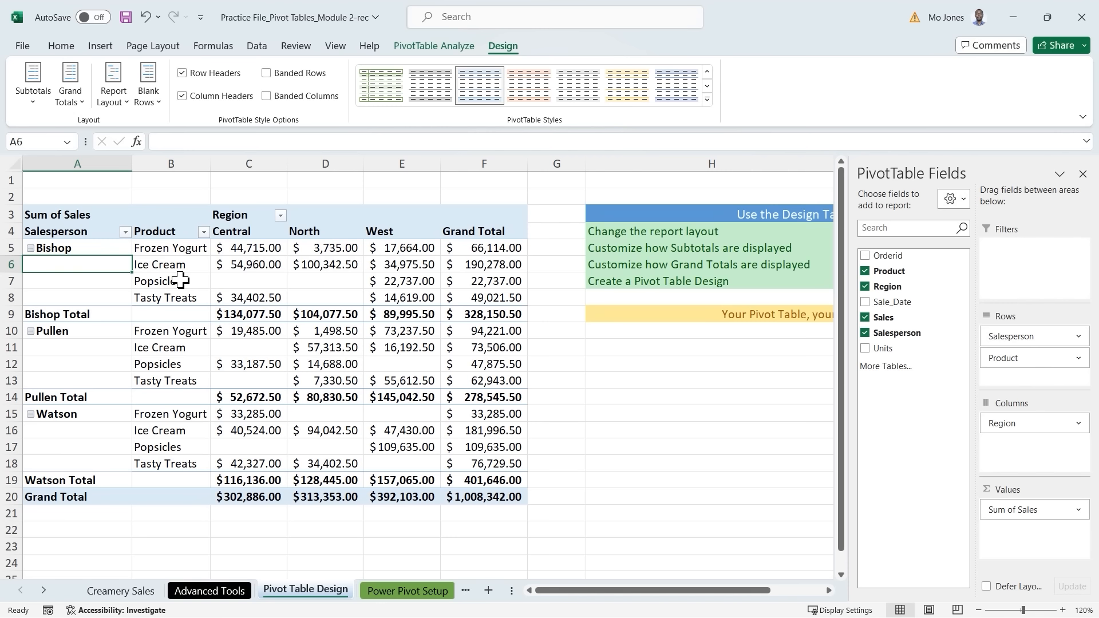
Step: Highlight the Grand Total column, the Grand Total row and the first two salesperson subtotal rows to examine the PivotTable's totals
mouse_move(381, 342)
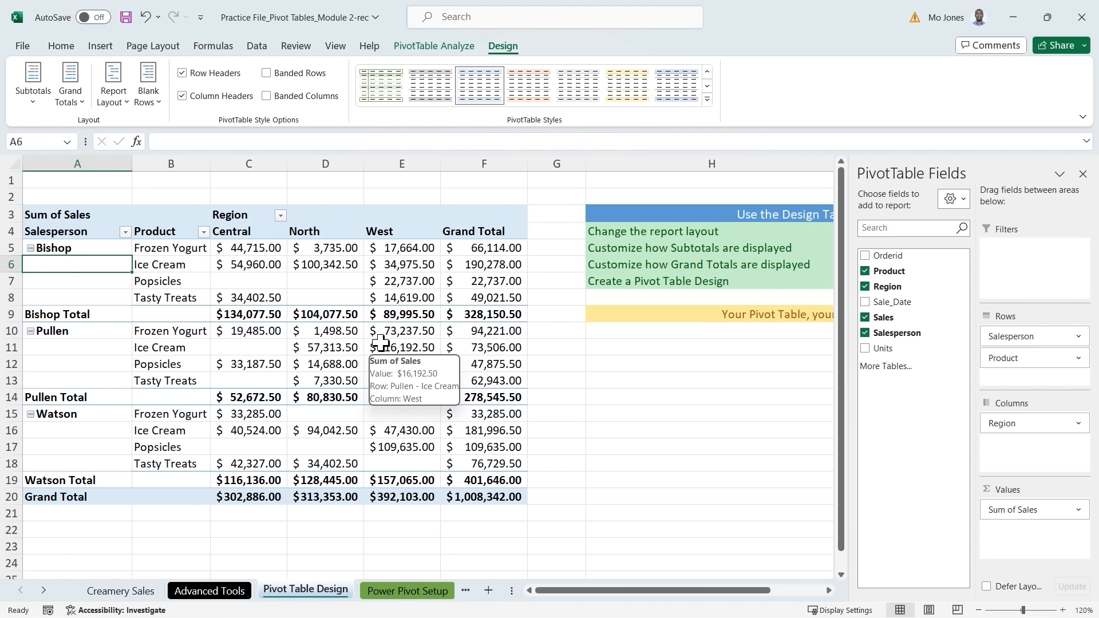
left_click_drag(497, 247, 504, 497)
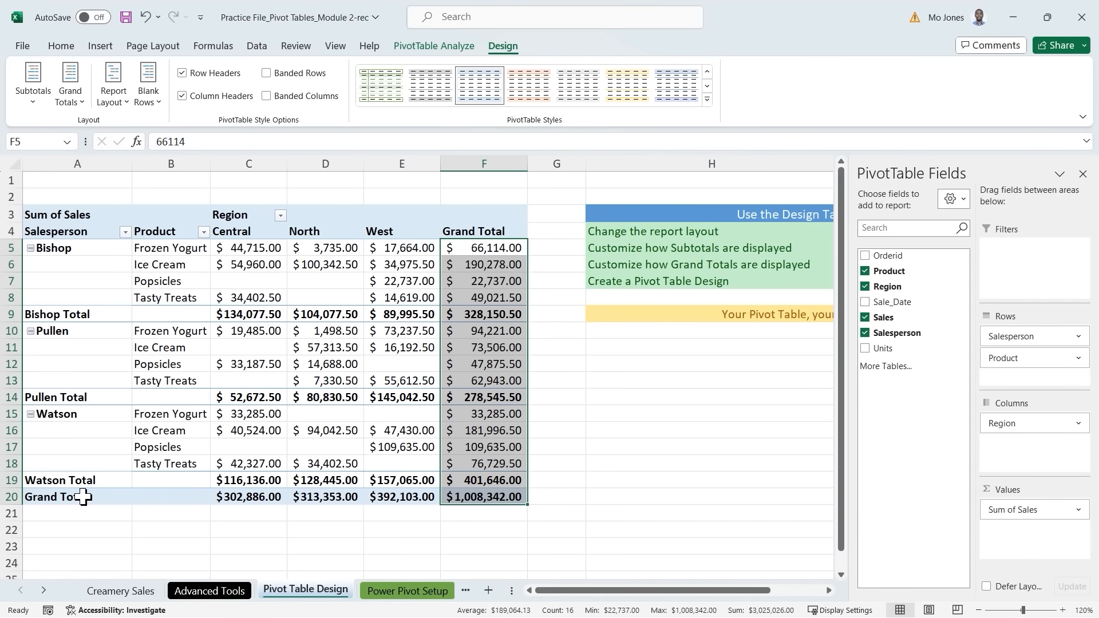
left_click_drag(81, 495, 481, 495, "ctrl")
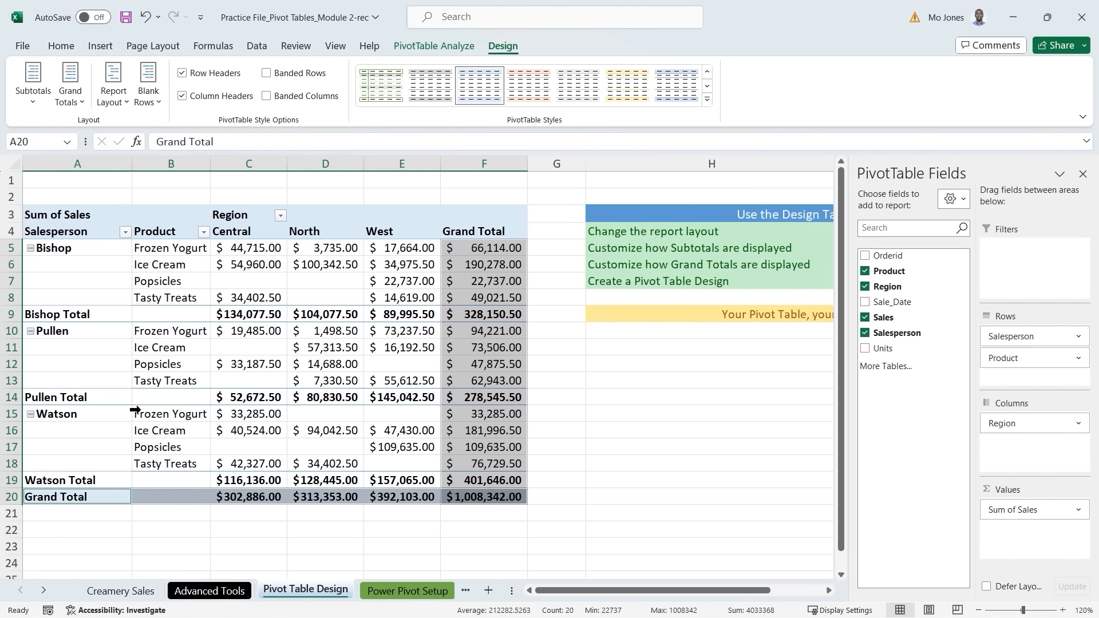
left_click_drag(244, 400, 400, 401, "ctrl")
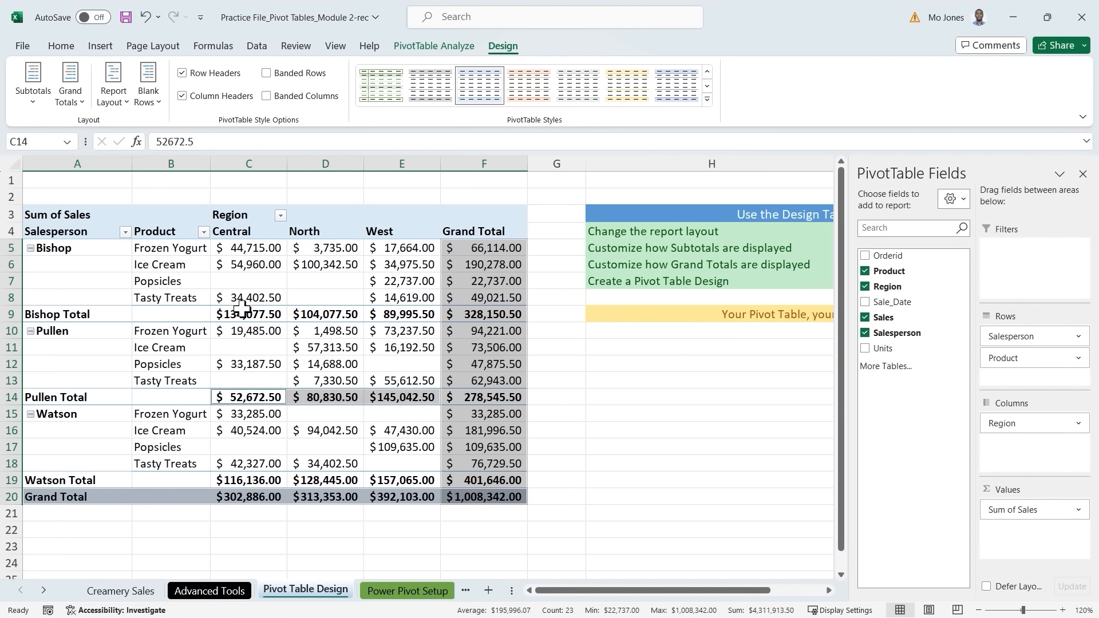
left_click_drag(236, 310, 401, 314, "ctrl")
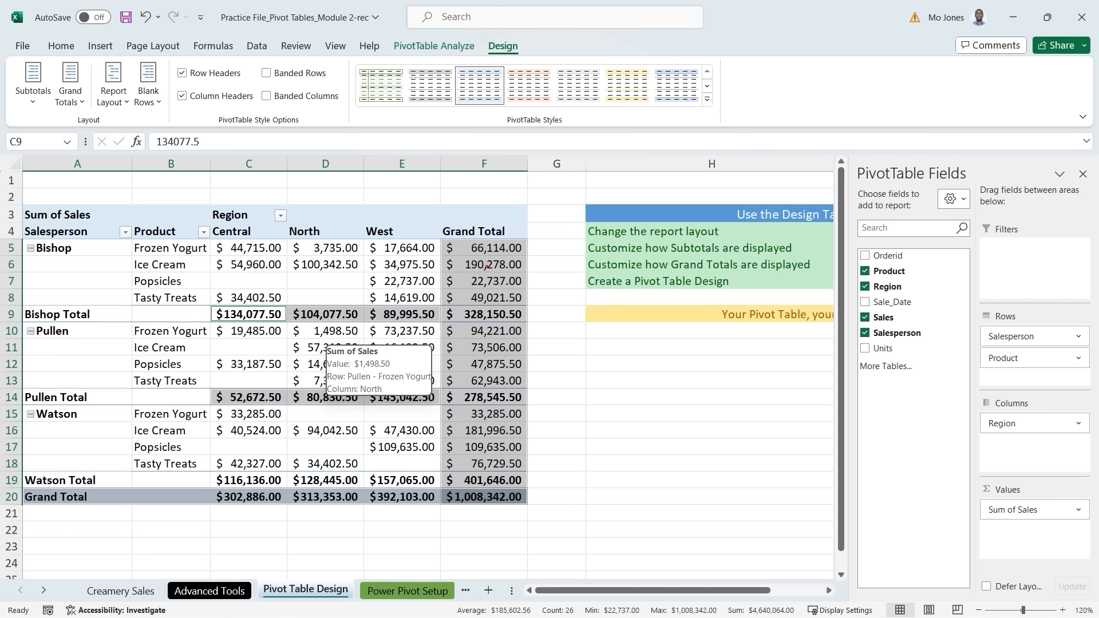
left_click_drag(471, 280, 518, 379)
left_click_drag(503, 306, 471, 384)
left_click_drag(335, 306, 300, 334)
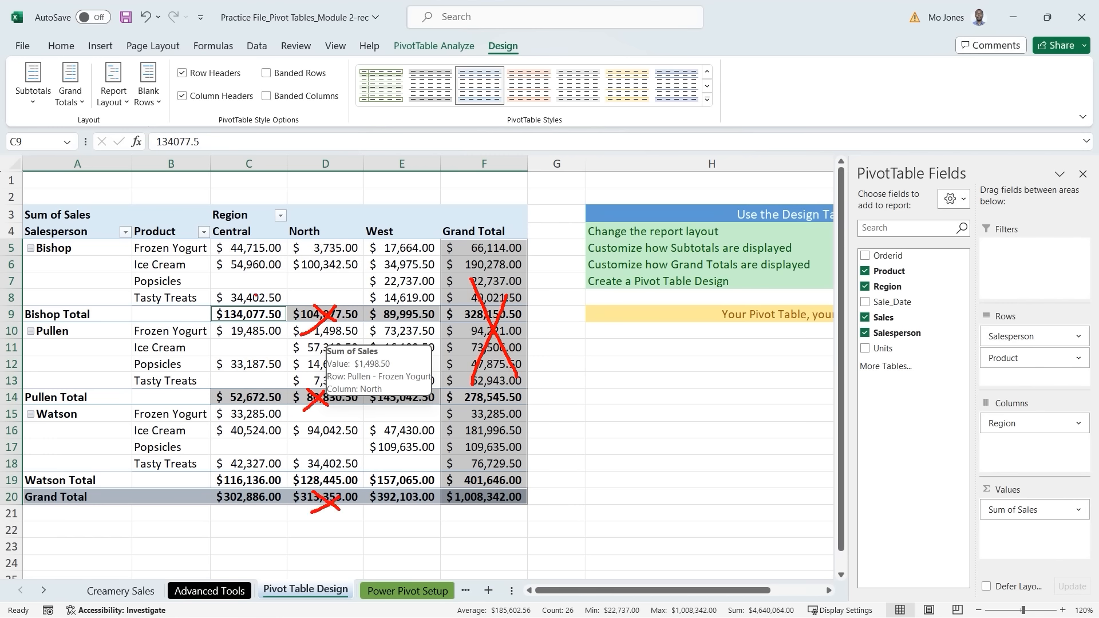
key("Escape")
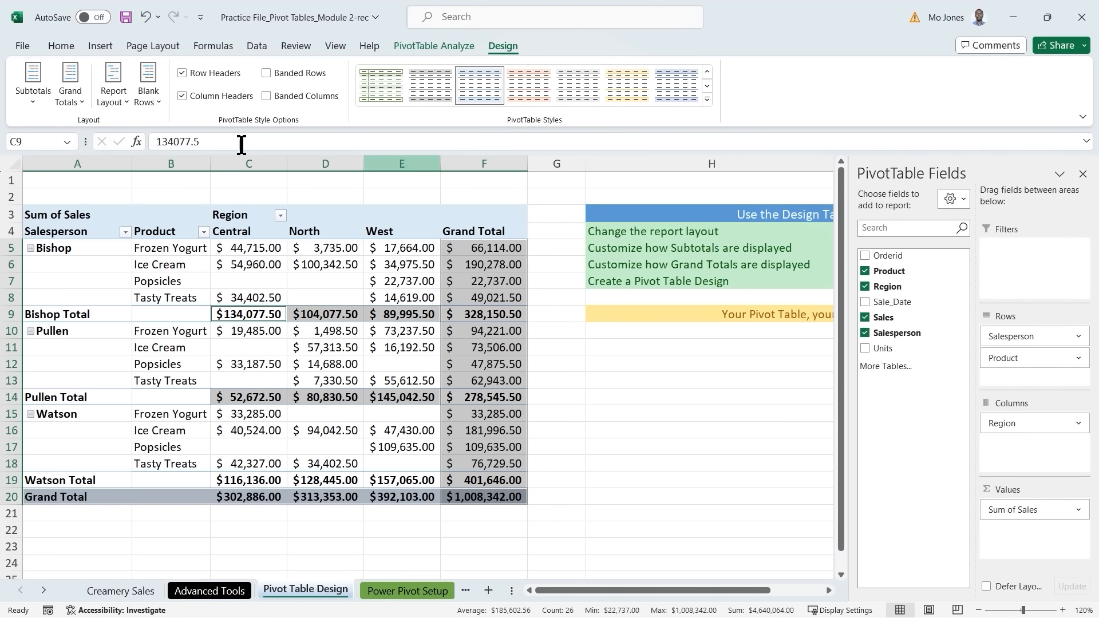
Step: Hide the PivotTable's subtotals, and show all subtotals again at the bottom of each group
left_click(34, 100)
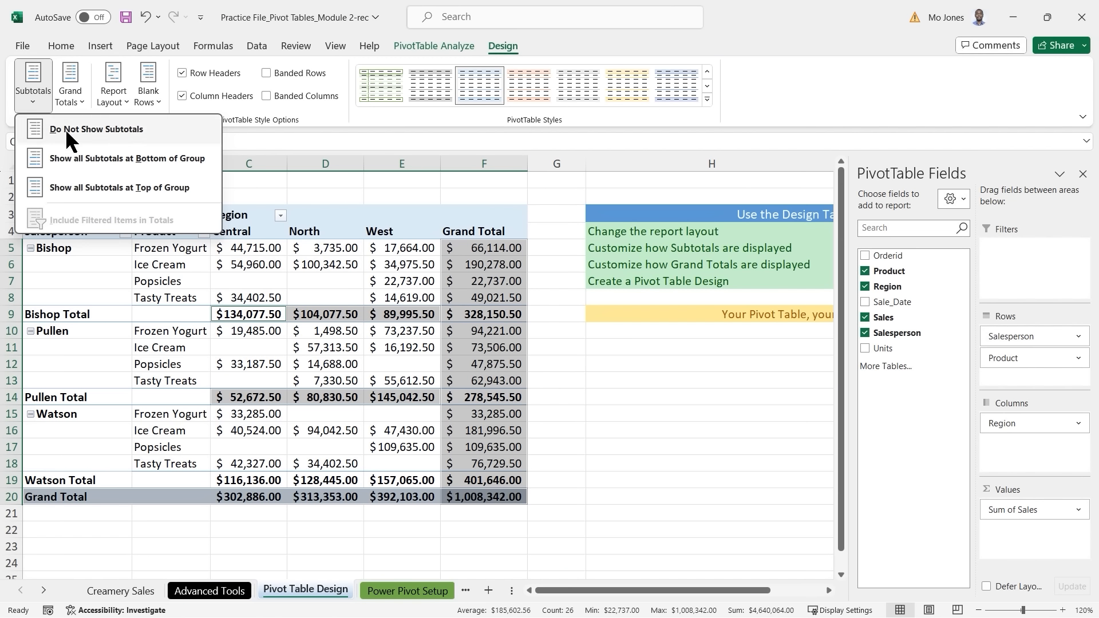
left_click(109, 129)
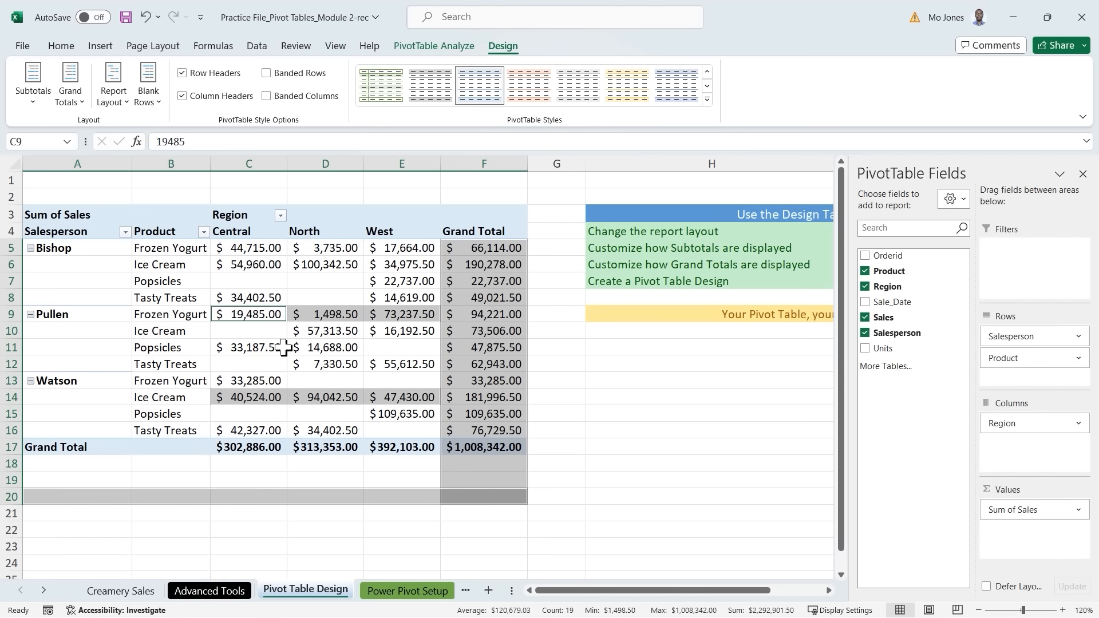
left_click(29, 101)
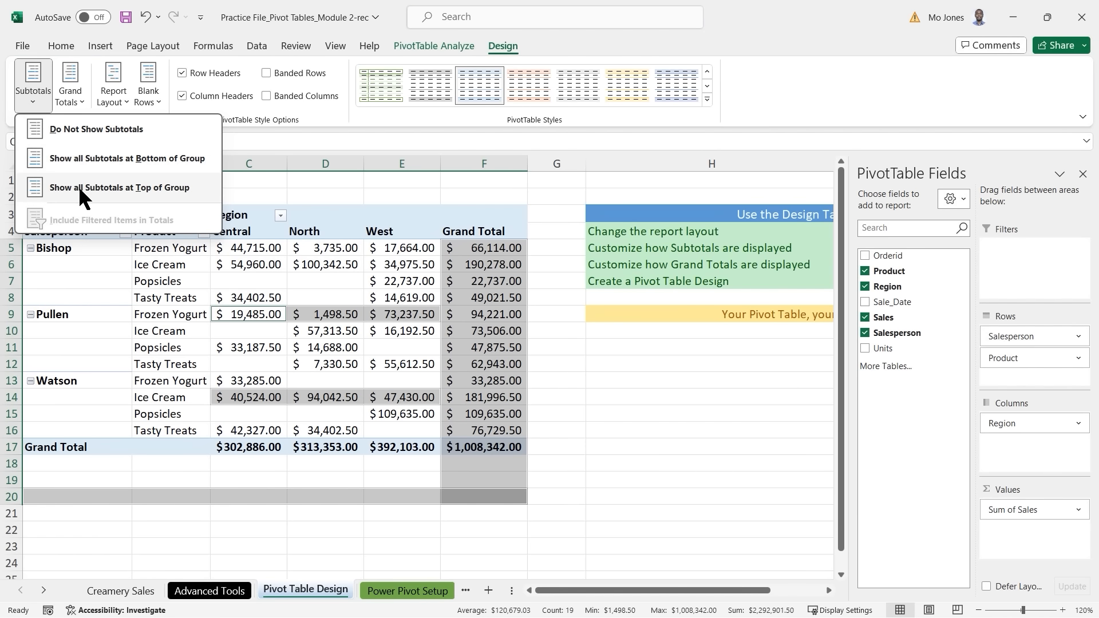
left_click(94, 160)
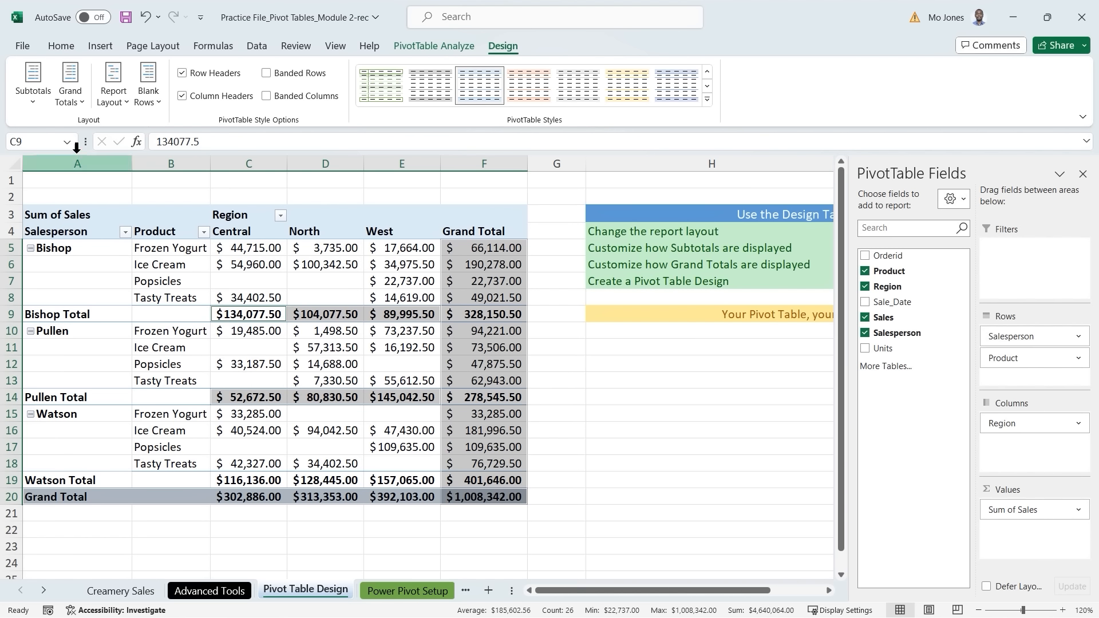
Step: Show all subtotals at the top of each group and switch the PivotTable to compact form
left_click(32, 100)
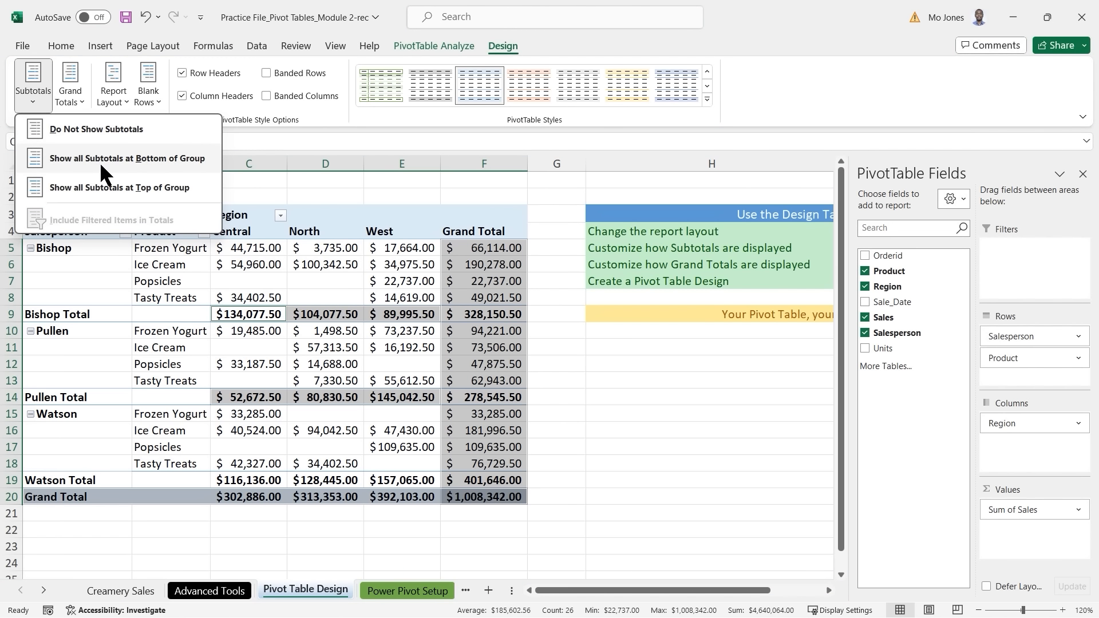
left_click(109, 188)
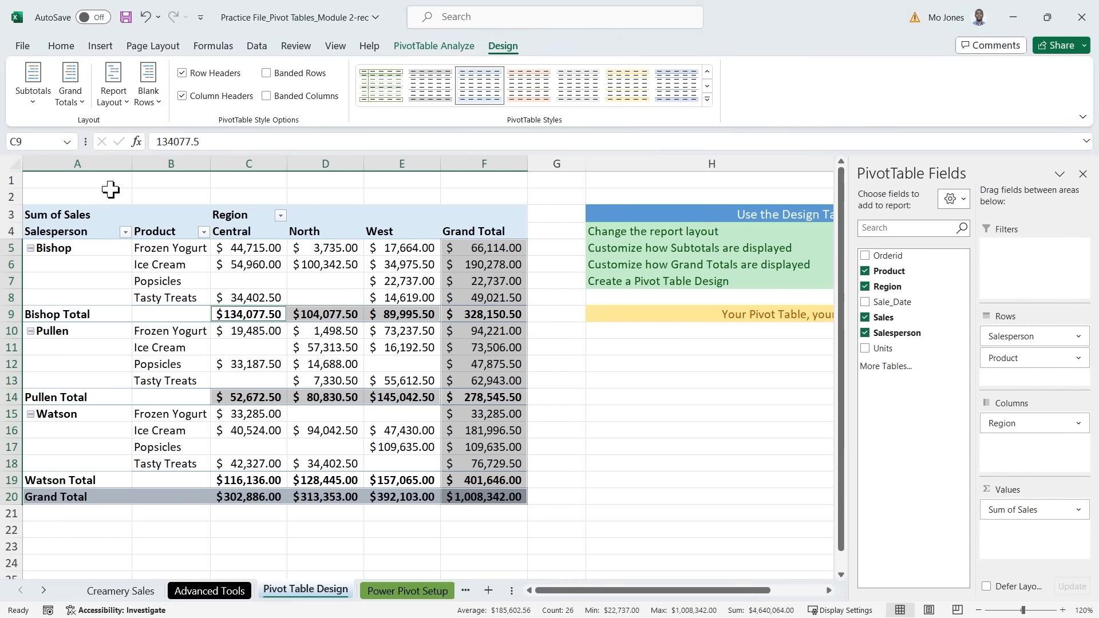
left_click(122, 100)
left_click(146, 129)
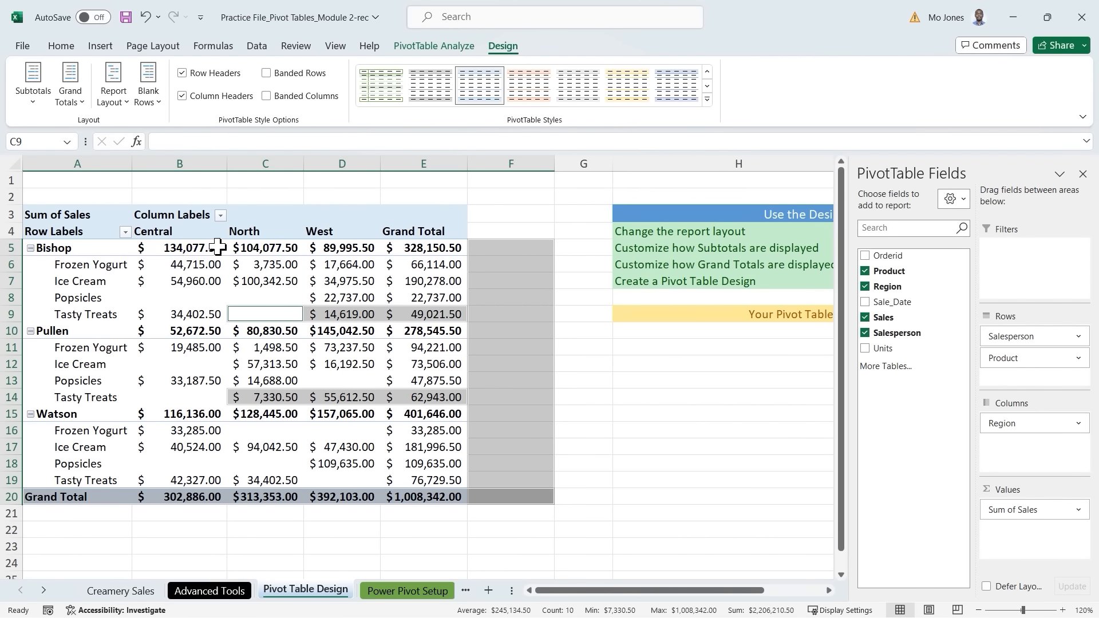
Step: Show all subtotals at the bottom of each salesperson group in the compact PivotTable
left_click(122, 98)
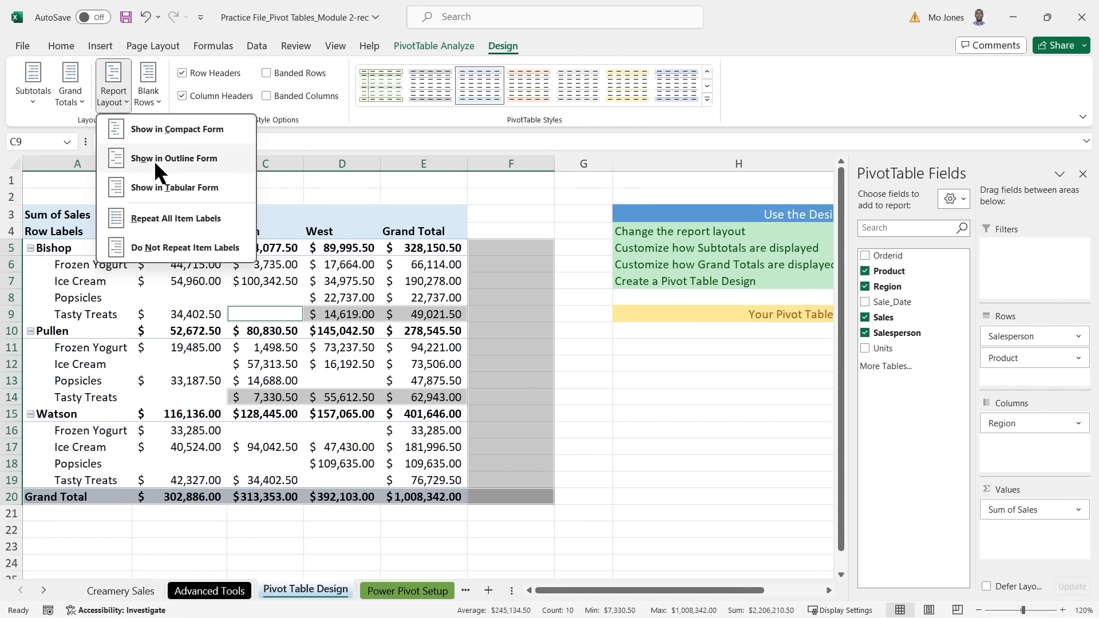
left_click(158, 188)
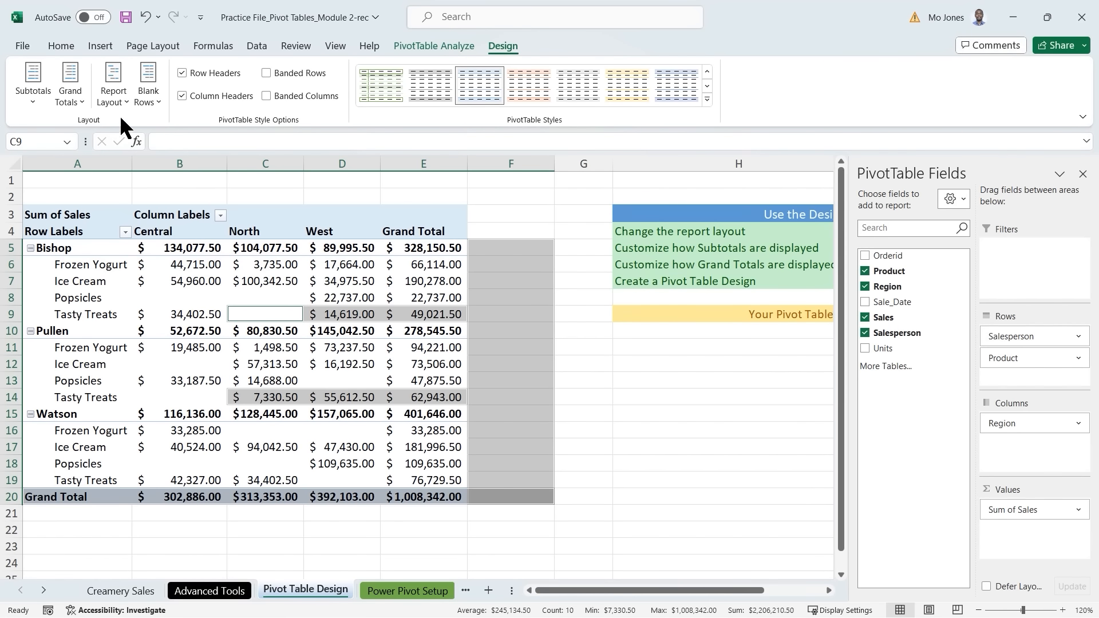
left_click(117, 97)
left_click(152, 180)
left_click(30, 98)
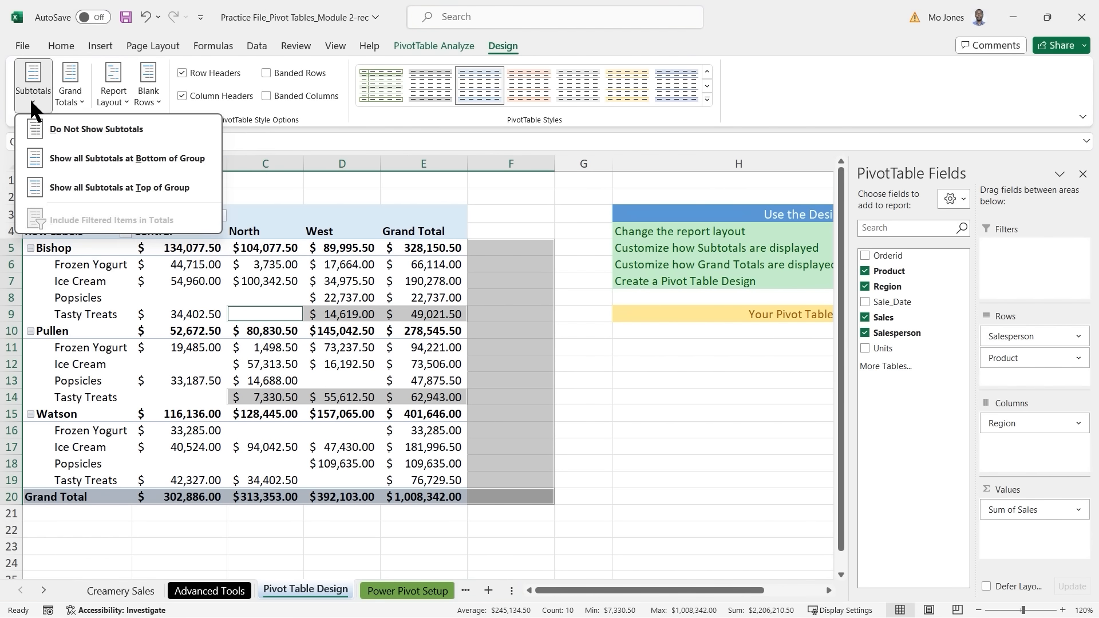
left_click(86, 158)
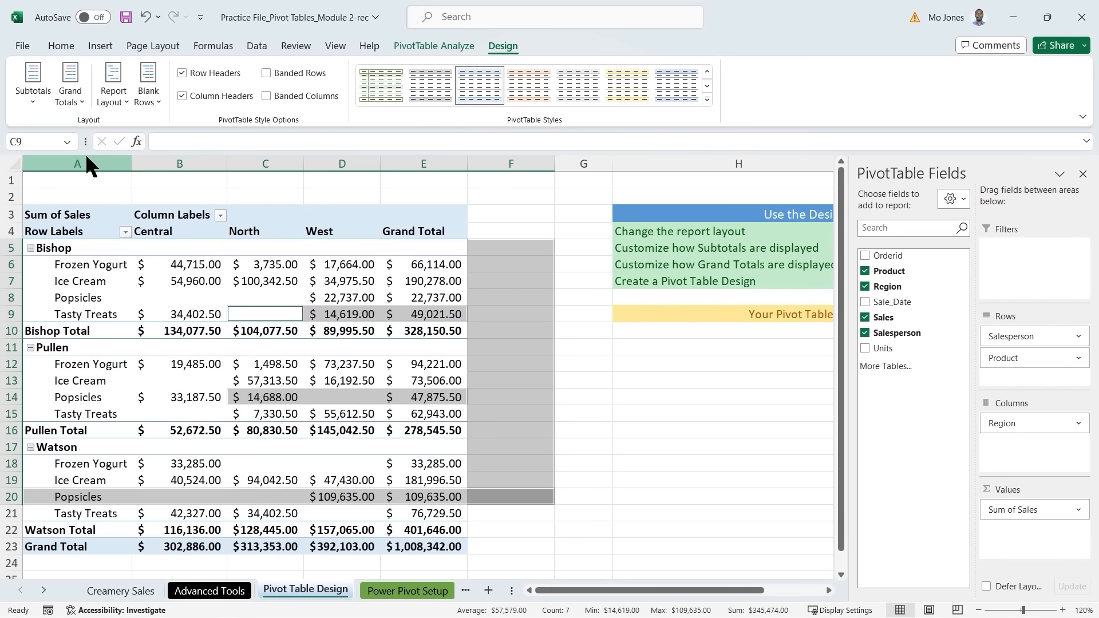
Step: Turn grand totals off for rows and columns, and turn them back on for rows only
left_click(78, 97)
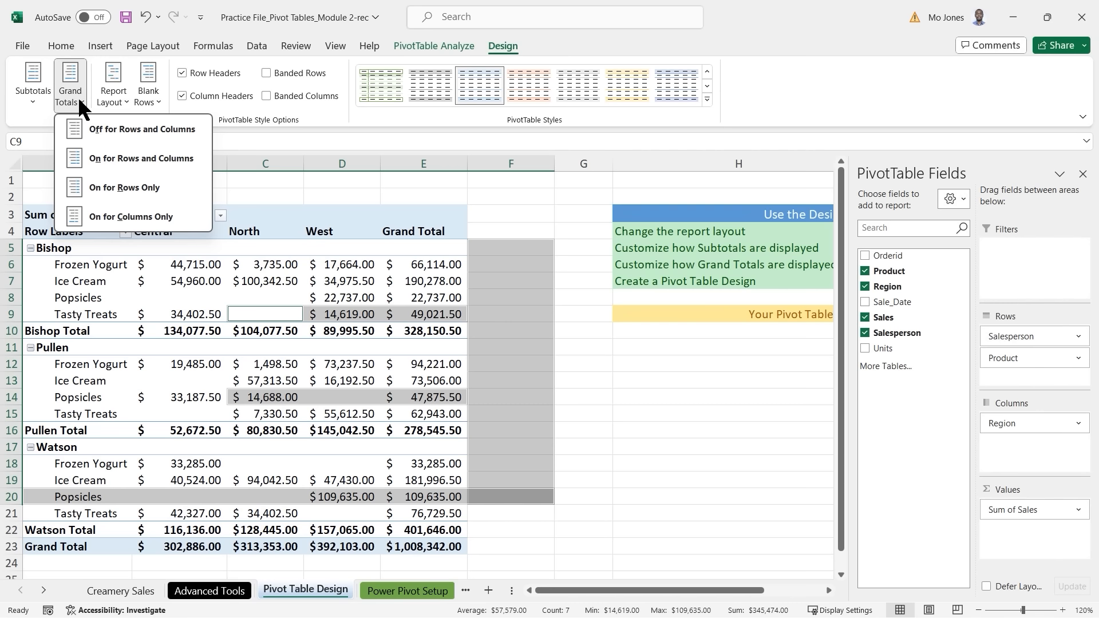
left_click(121, 129)
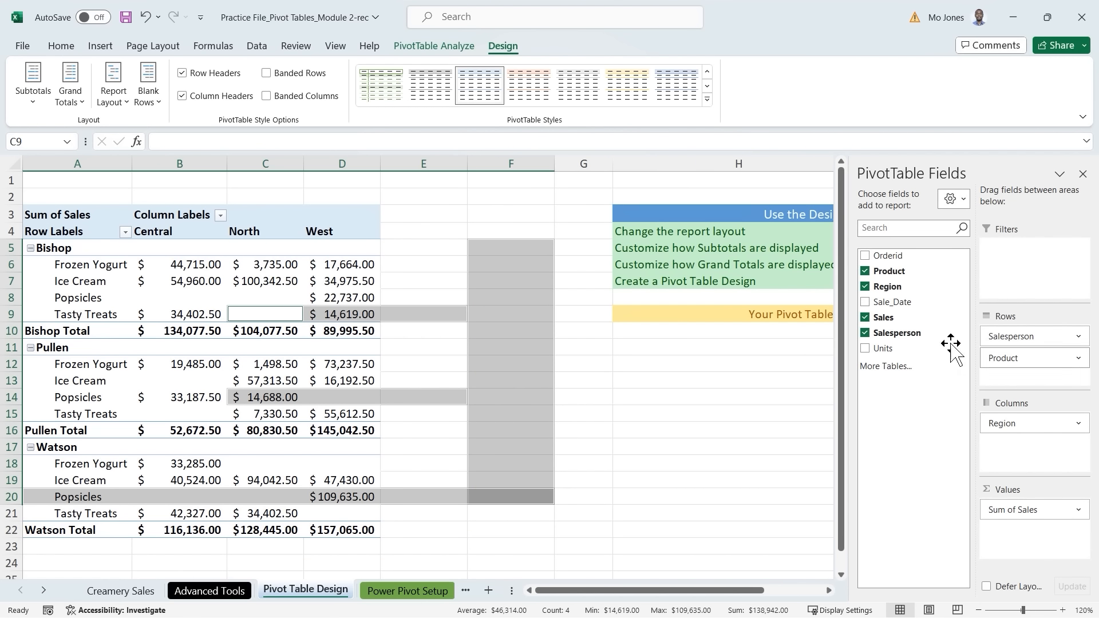
left_click(80, 100)
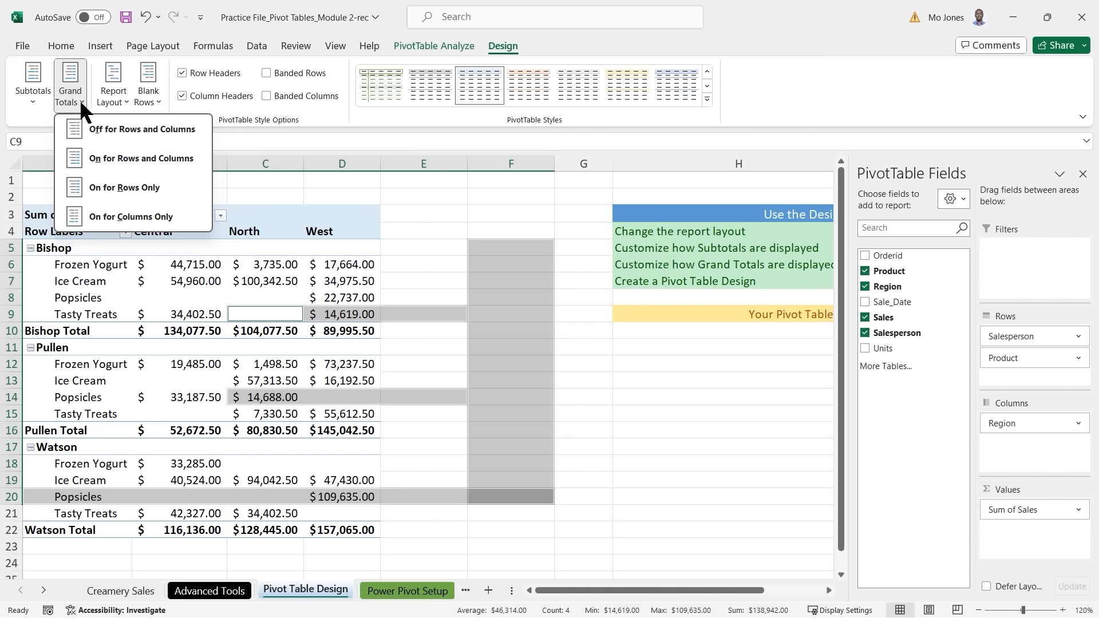
left_click(139, 187)
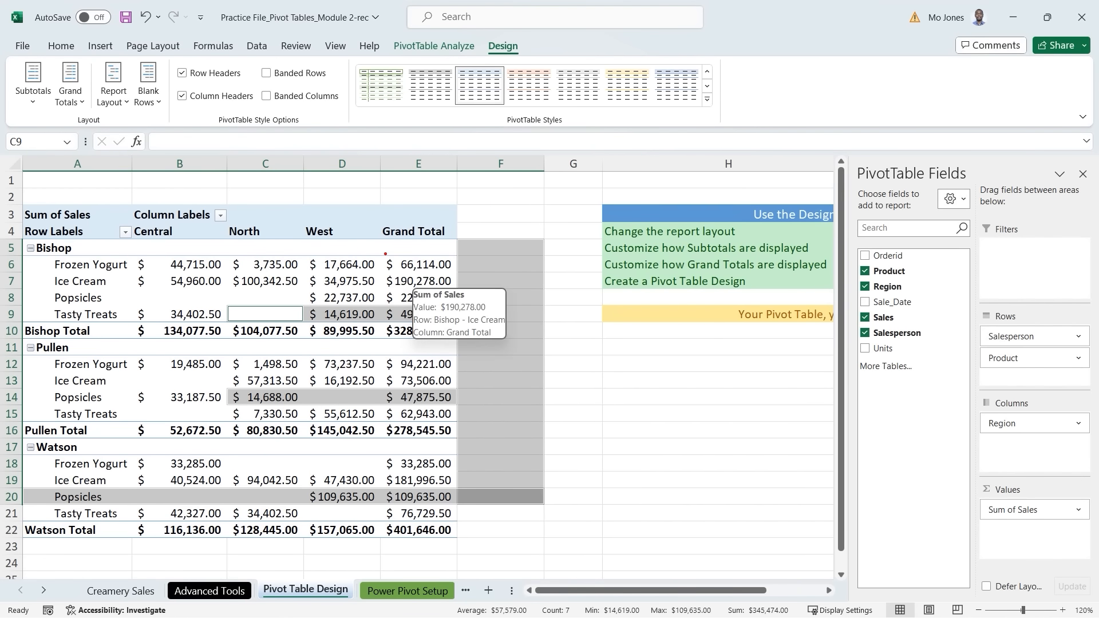
Step: Turn on the pivot table's grand totals for columns only
mouse_move(385, 254)
left_mouse_down()
mouse_move(409, 279)
mouse_move(459, 443)
mouse_move(461, 531)
left_mouse_up()
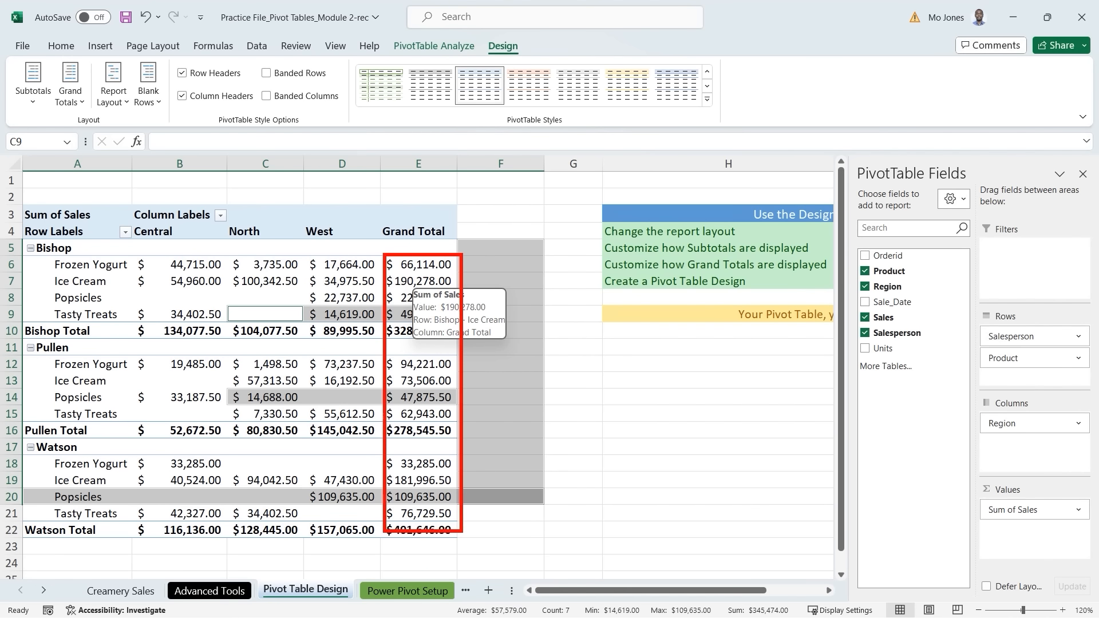
left_click(83, 99)
left_click(120, 216)
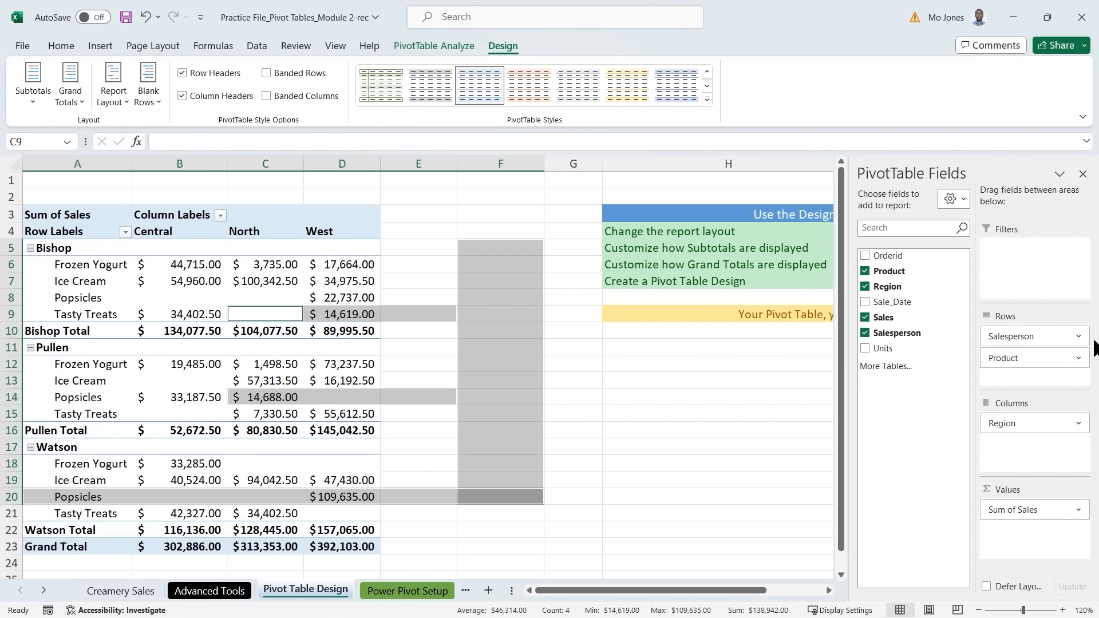
left_click(292, 266)
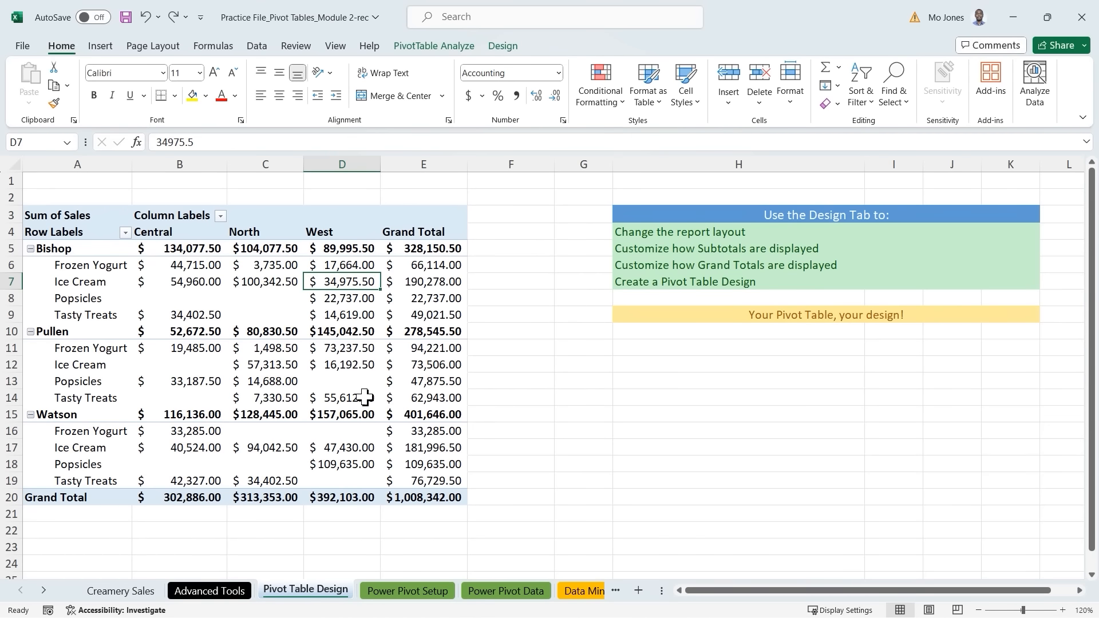
Step: Preview the built-in Medium and Dark PivotTable styles on the sales pivot table without applying one
left_click(661, 282)
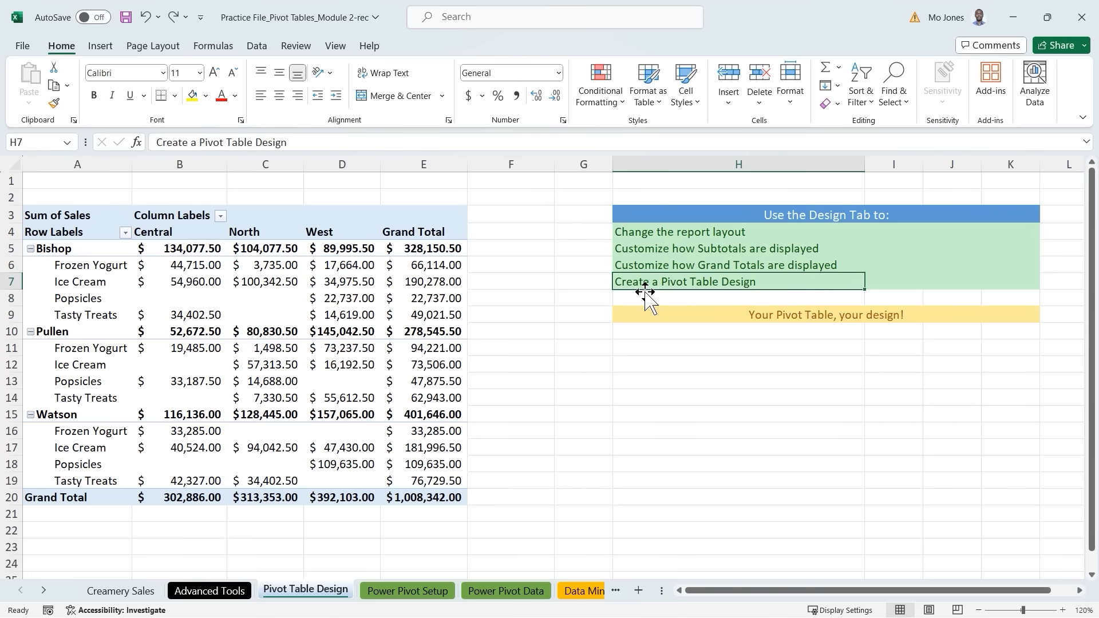
left_click(324, 282)
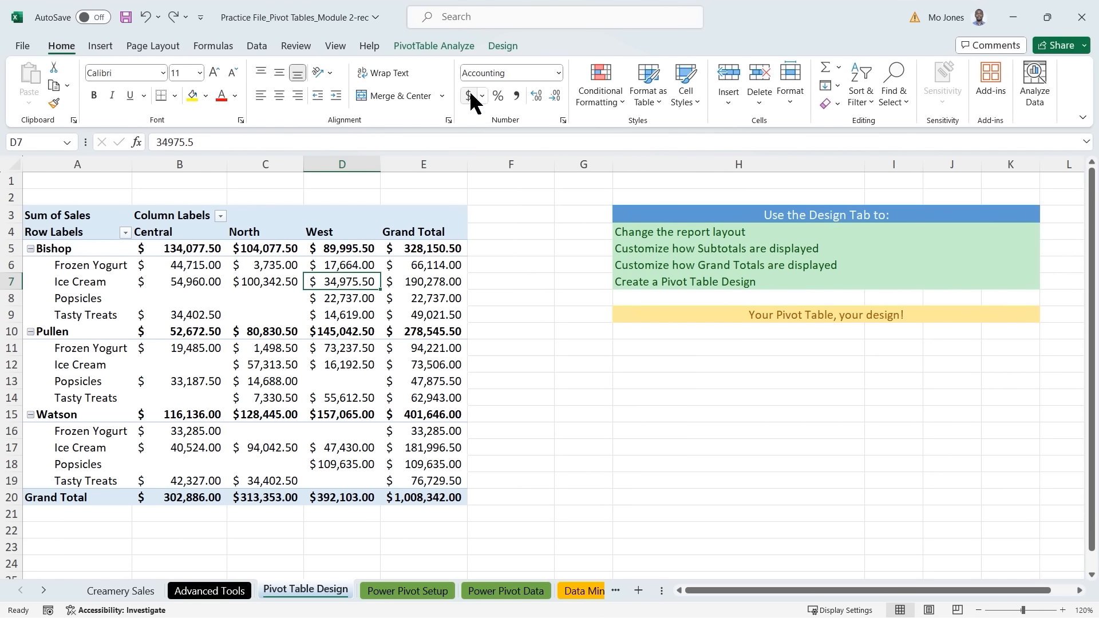
left_click(501, 47)
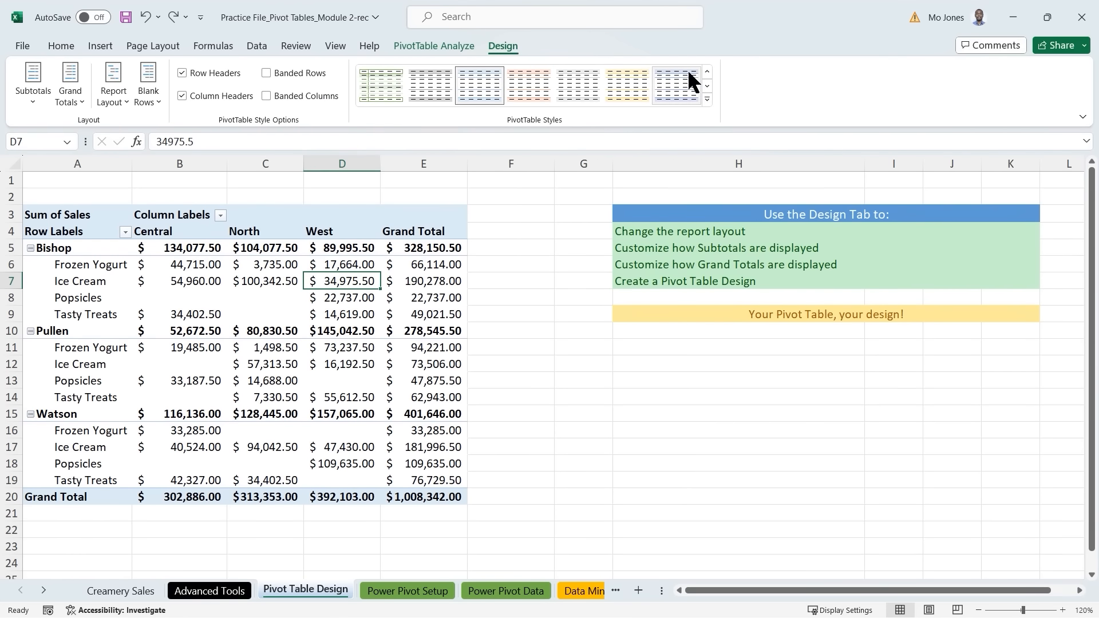
left_click(707, 99)
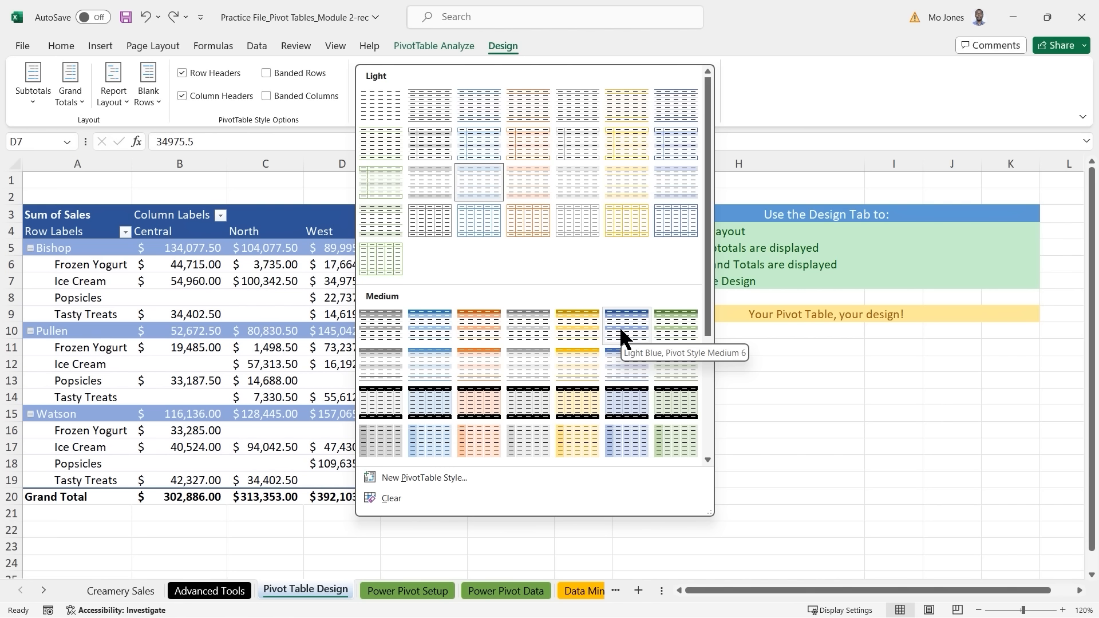
scroll(619, 327, "down", 5)
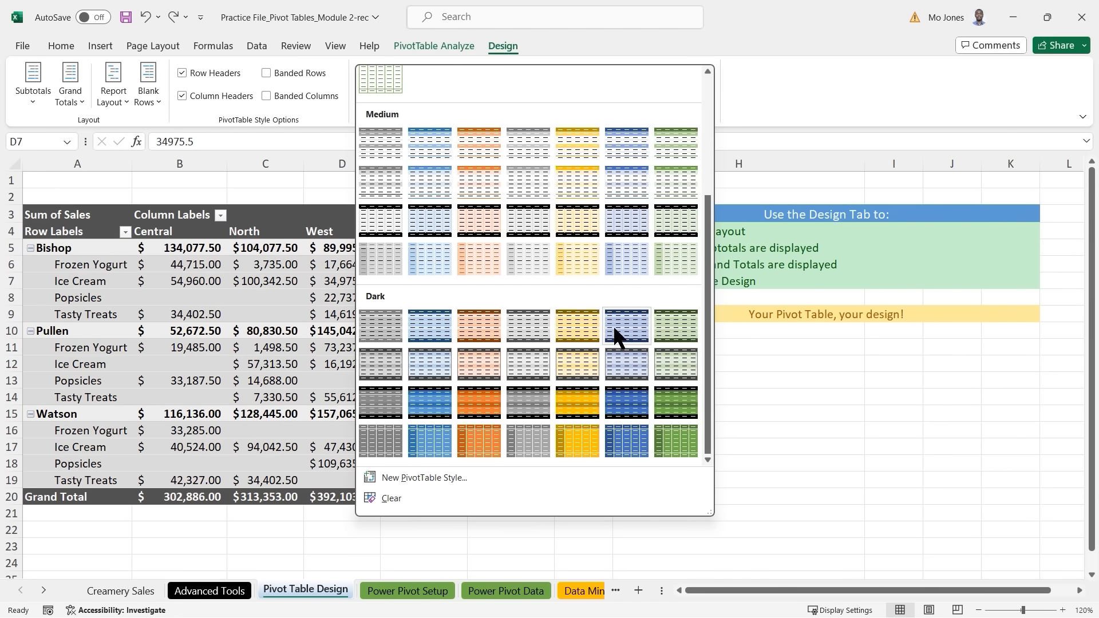
scroll(609, 335, "up", 5)
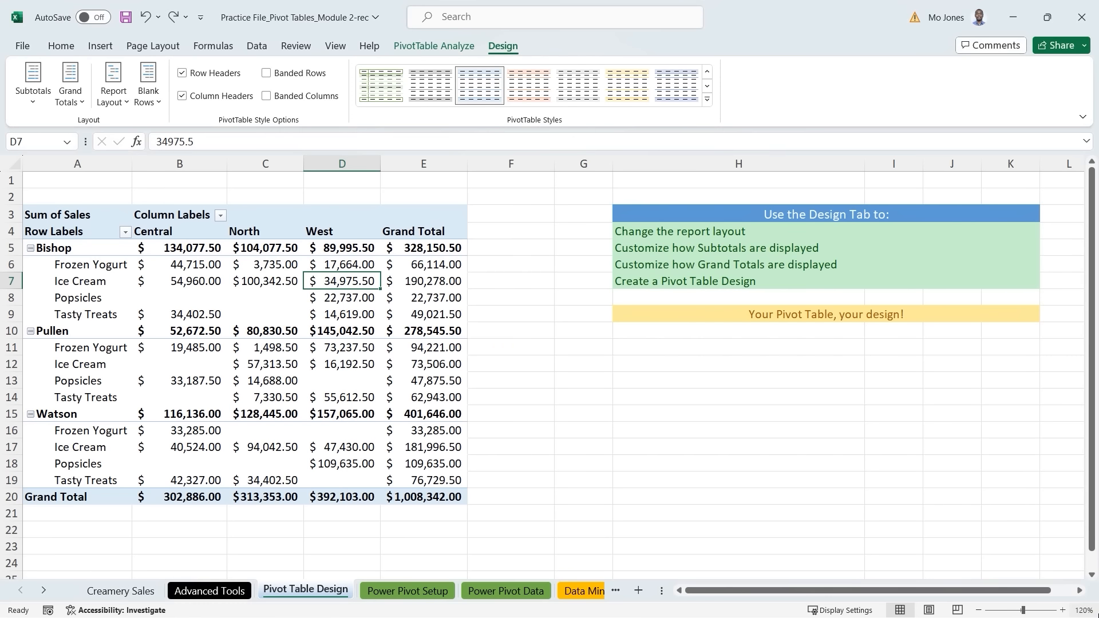
Step: Browse the workbook themes to preview their colours on the pivot table, and leave without applying one
left_click(154, 46)
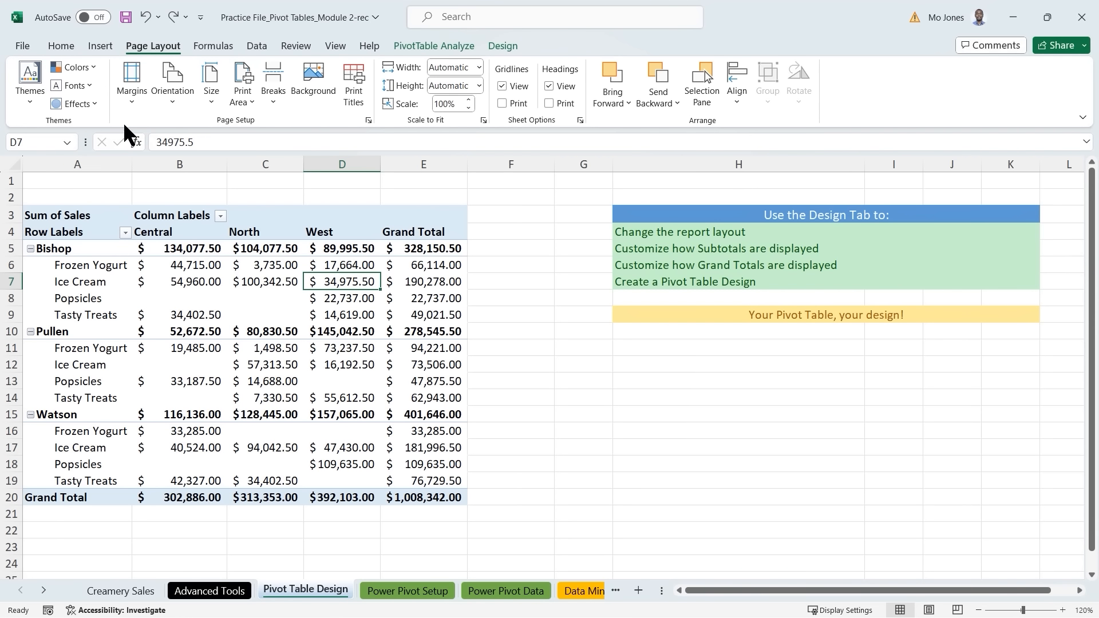
left_click(29, 106)
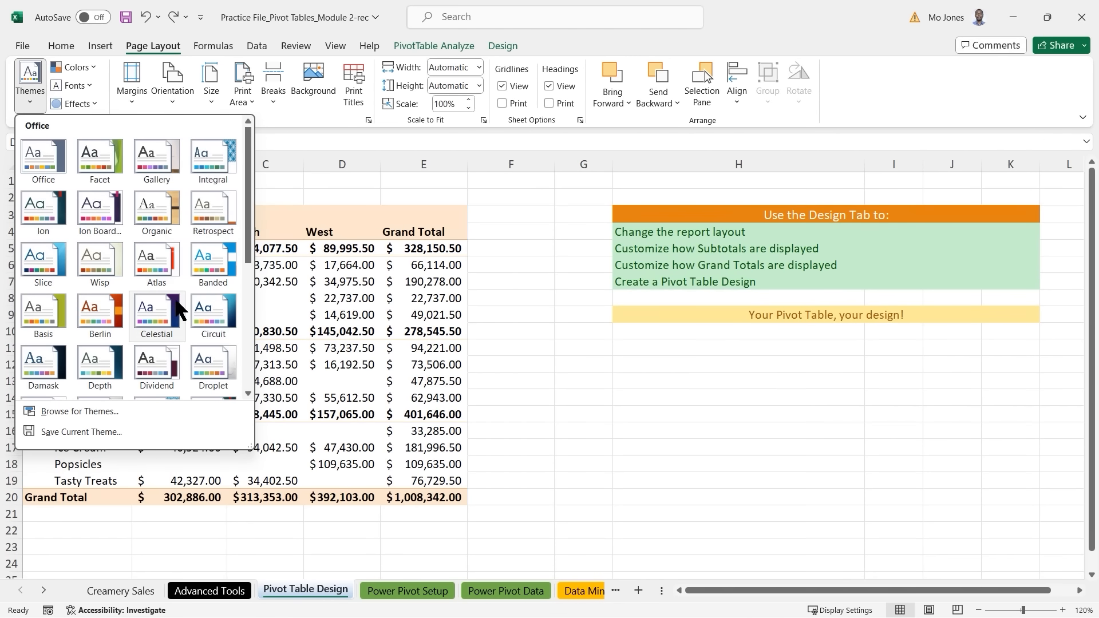
scroll(183, 295, "down", 3)
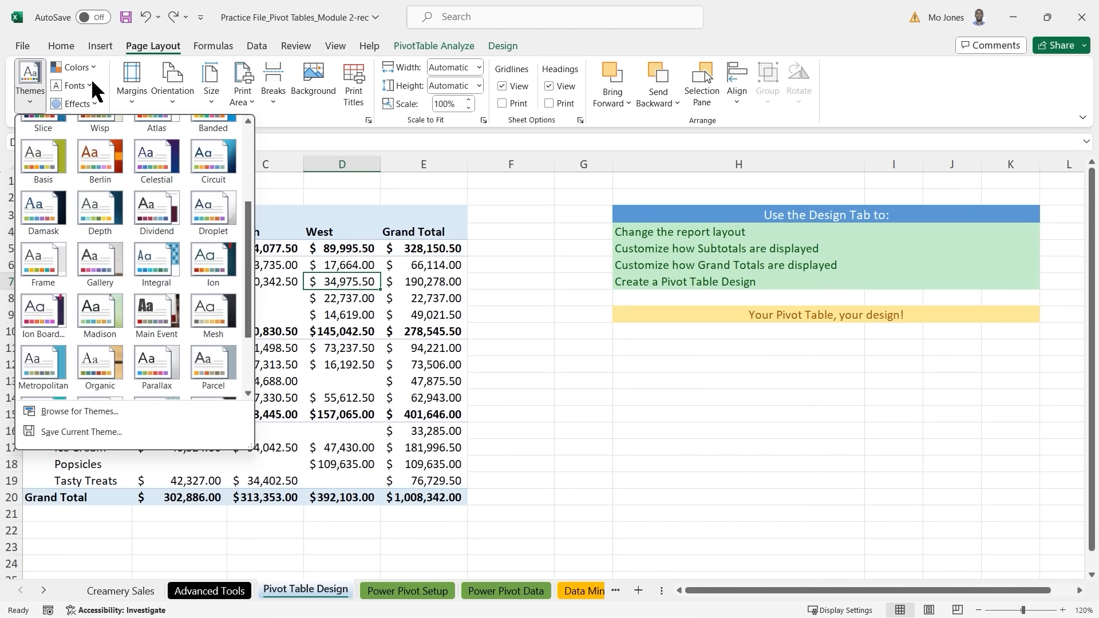
left_click(329, 266)
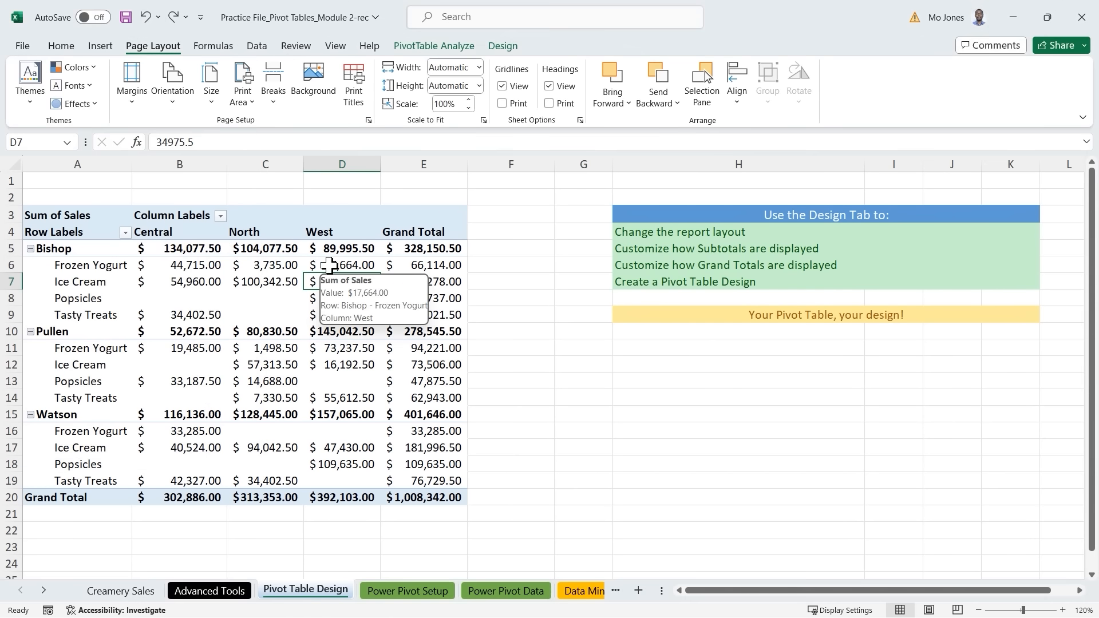
Step: Start a new PivotTable style for the sales pivot table and name it PivotTable Custom 1
left_click(497, 50)
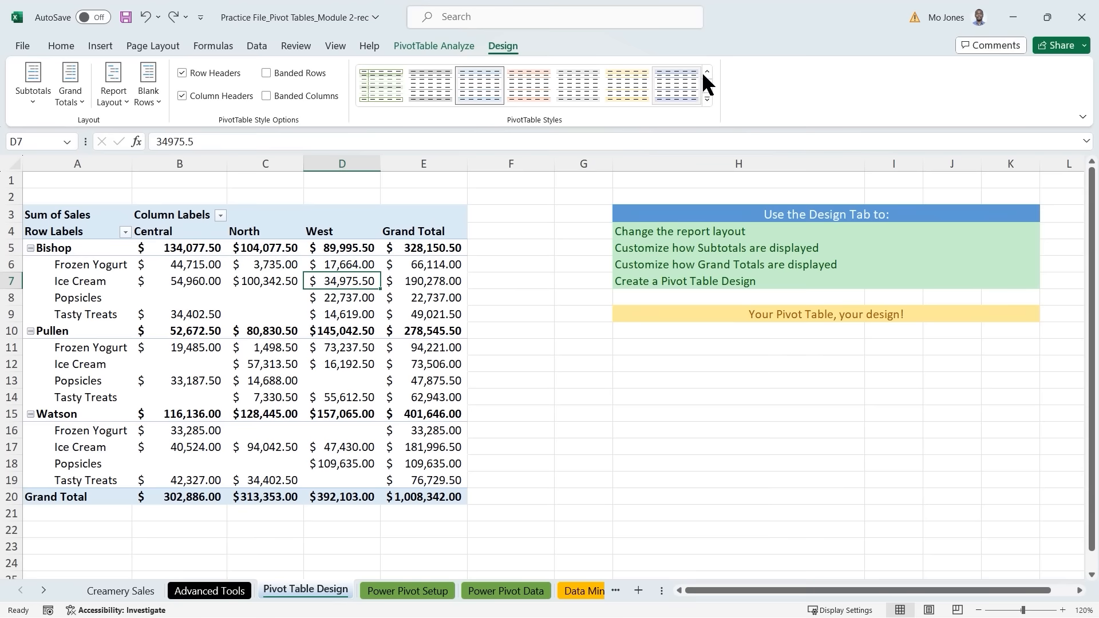
left_click(707, 99)
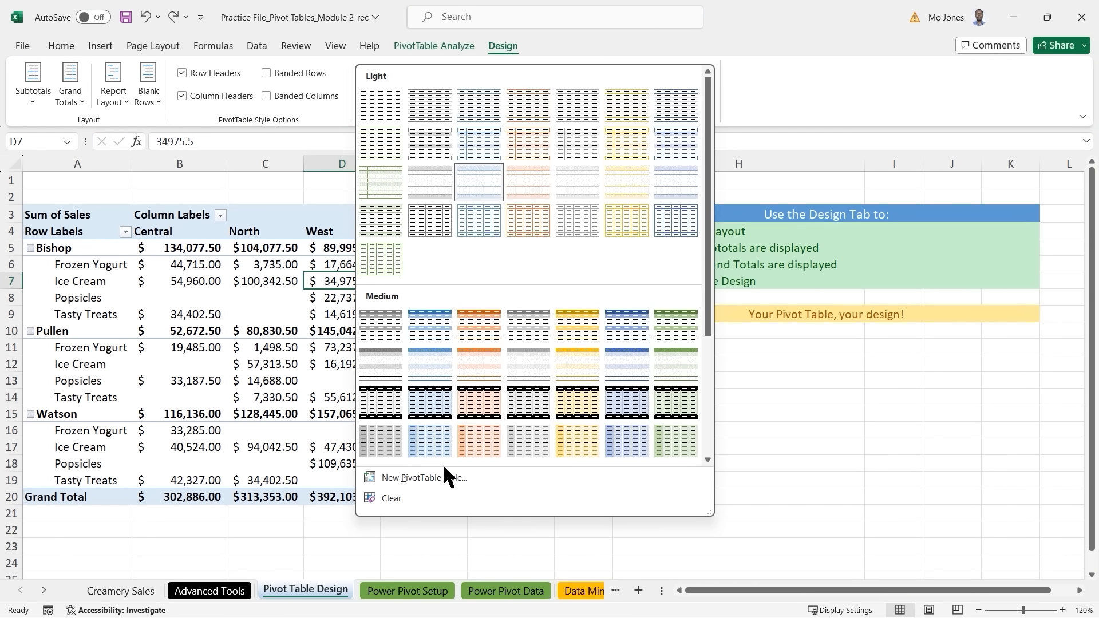
left_click(412, 477)
left_click_drag(774, 217, 408, 118)
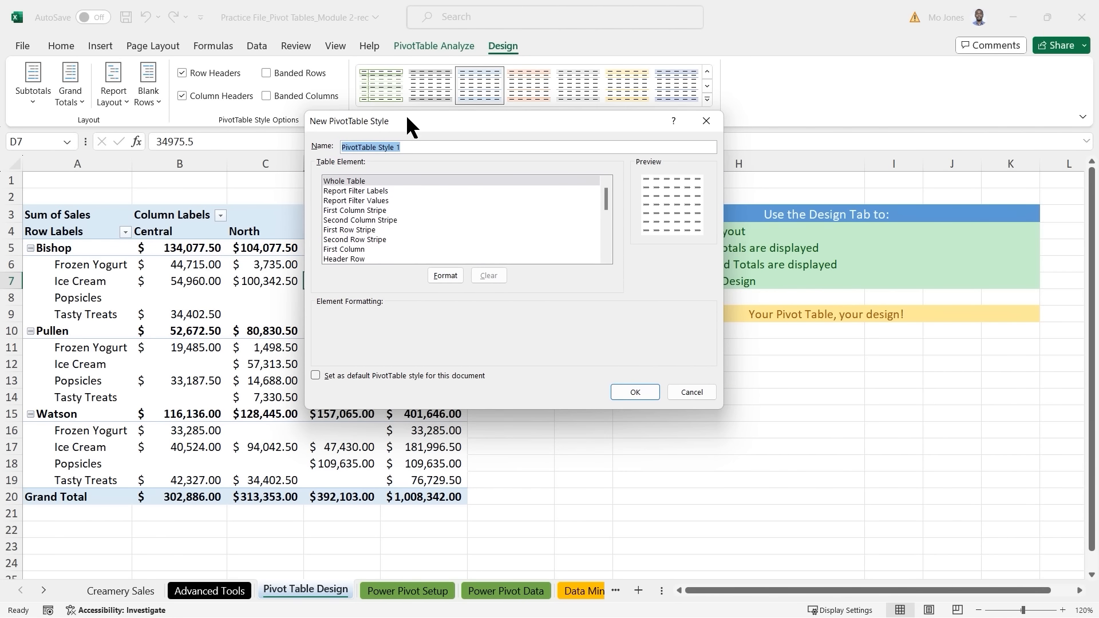
left_click(410, 147)
key("BackSpace")
key("BackSpace")
key("BackSpace")
key("BackSpace")
key("BackSpace")
key("BackSpace")
key("BackSpace")
type("Custom 1")
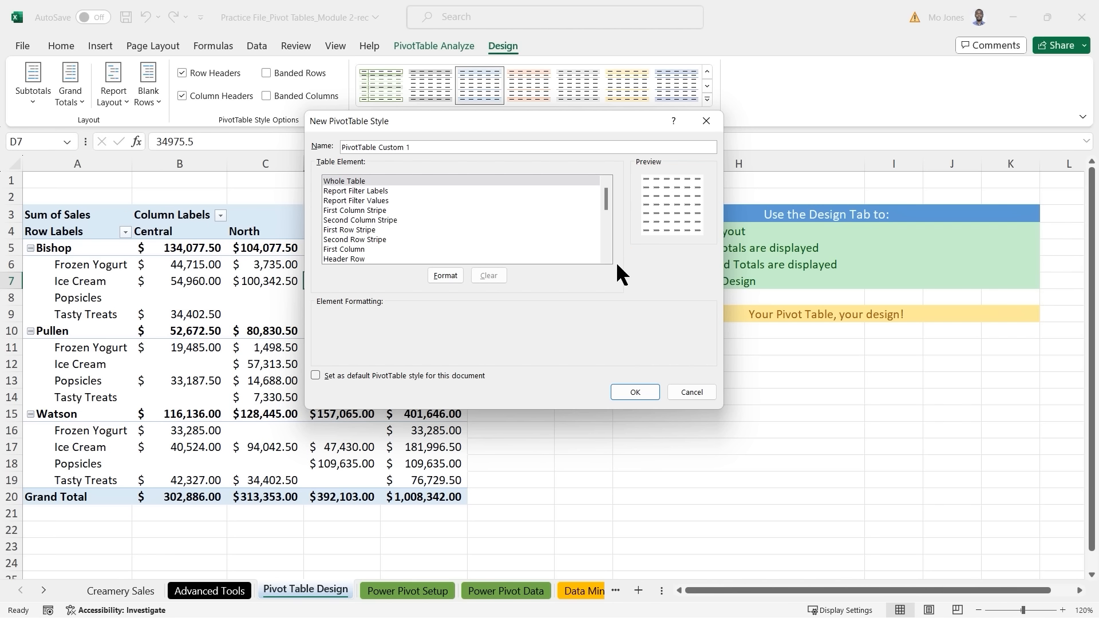
Step: Look through the new style's table elements, from Whole Table and Header Row down to Grand Total Row
left_click(355, 181)
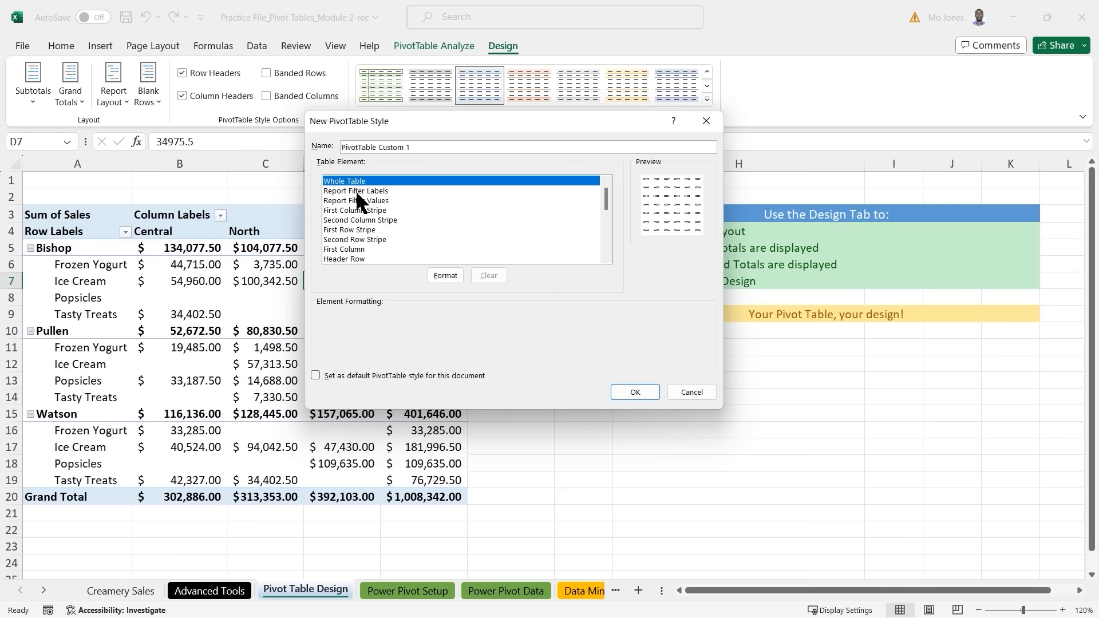
left_click(355, 190)
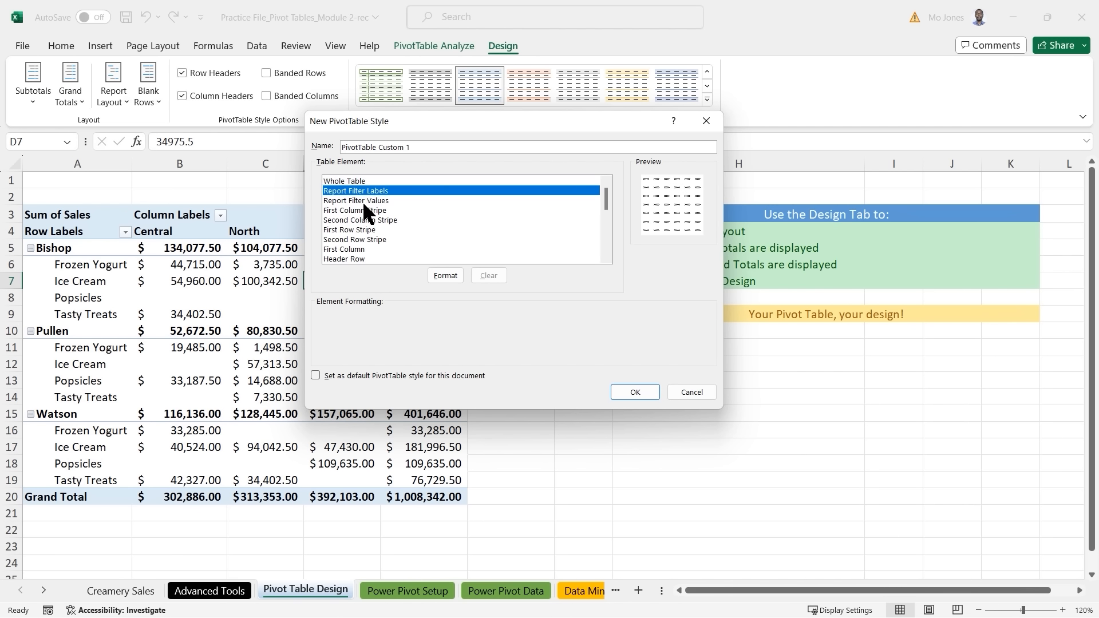
left_click(357, 210)
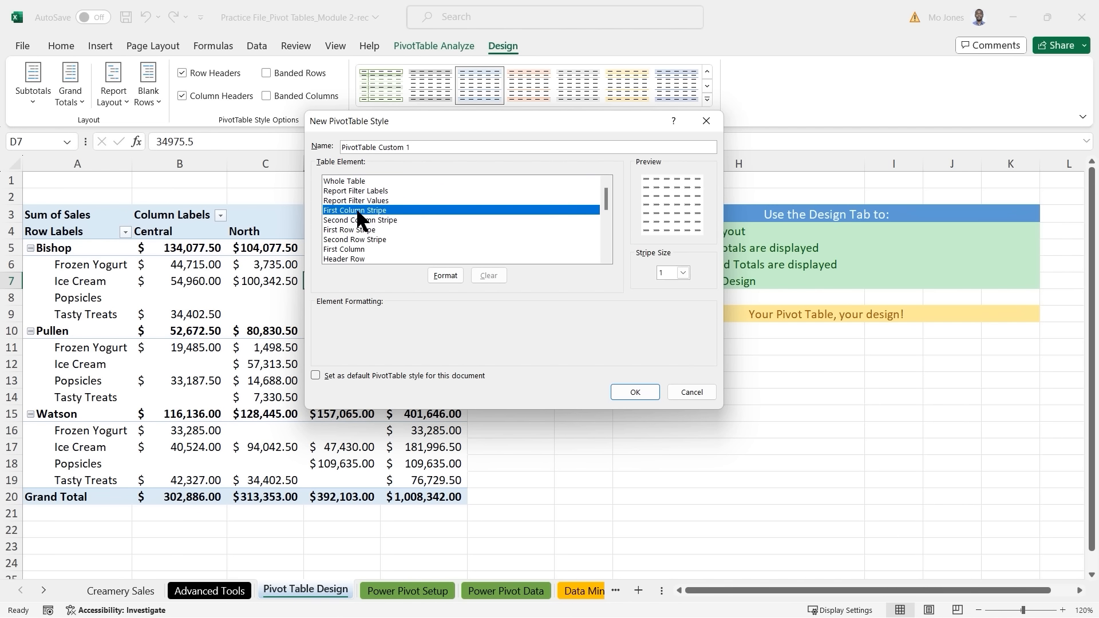
left_click(348, 258)
left_click(358, 249)
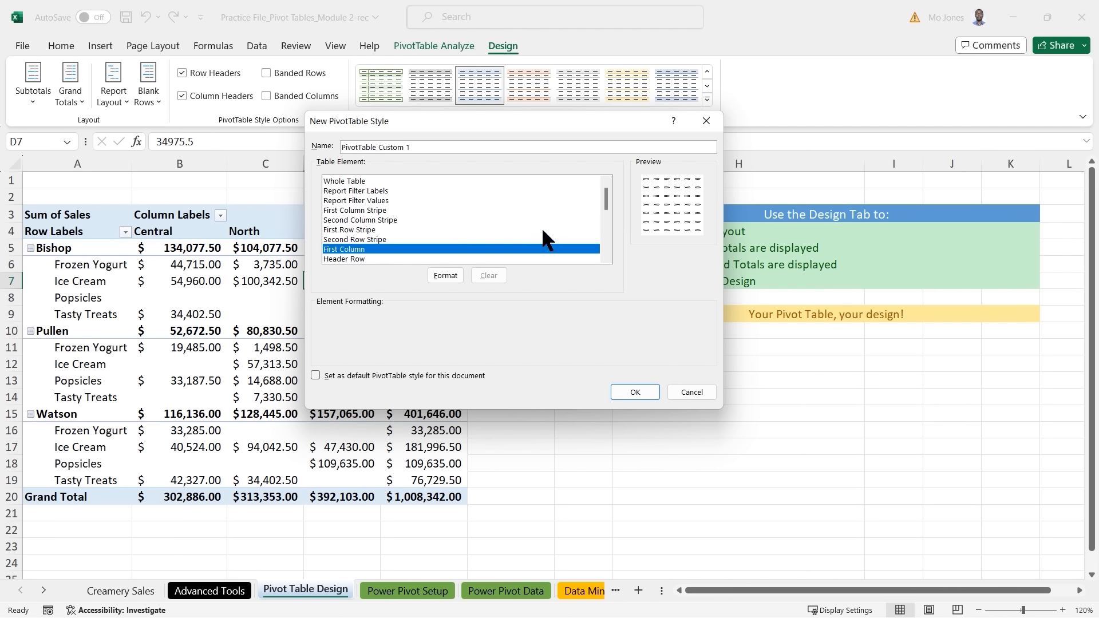
left_click_drag(606, 196, 622, 244)
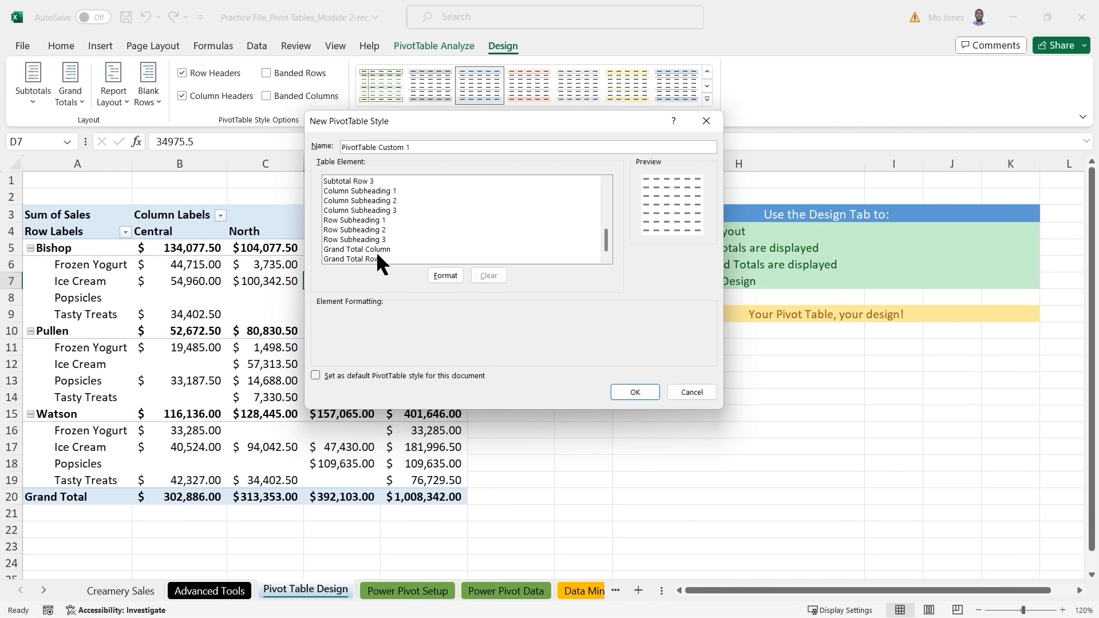
left_click_drag(605, 237, 612, 176)
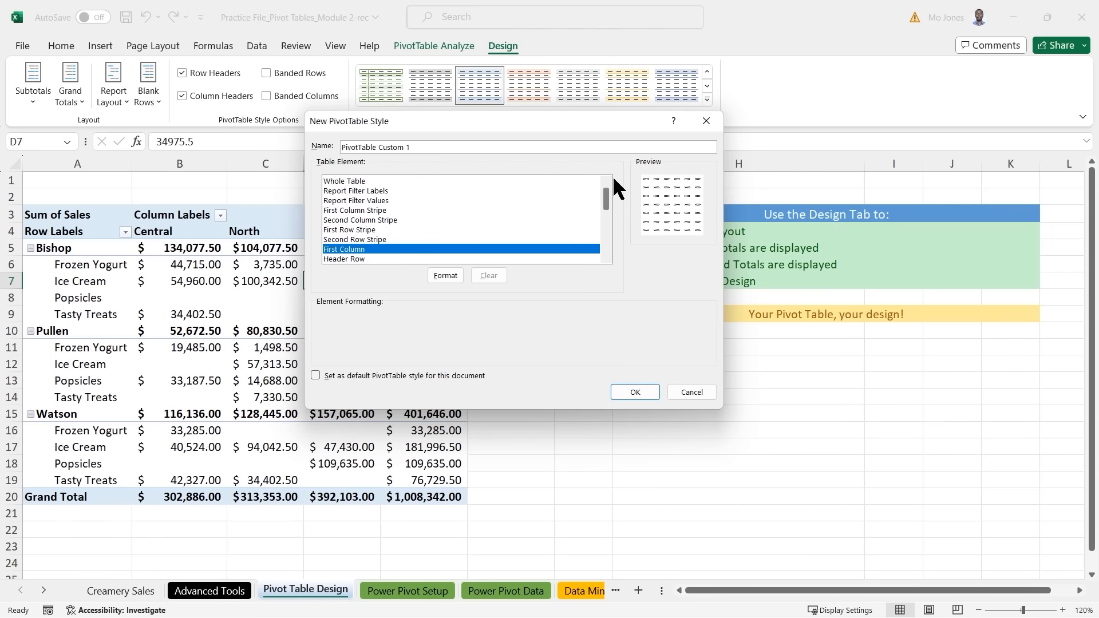
left_click(351, 181)
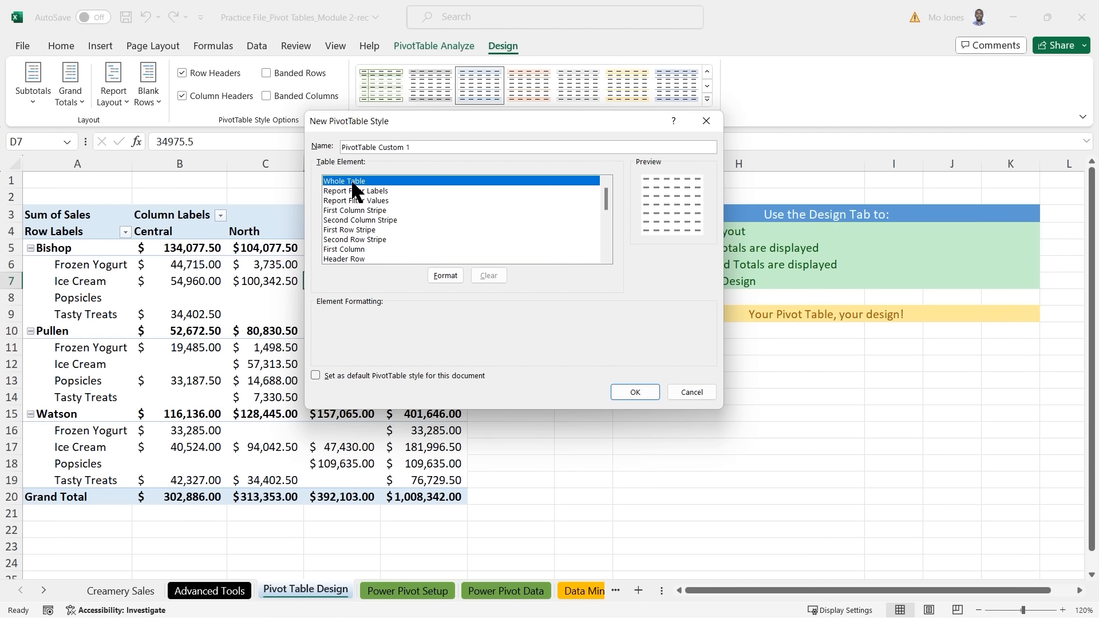
left_click(358, 249)
left_click(352, 258)
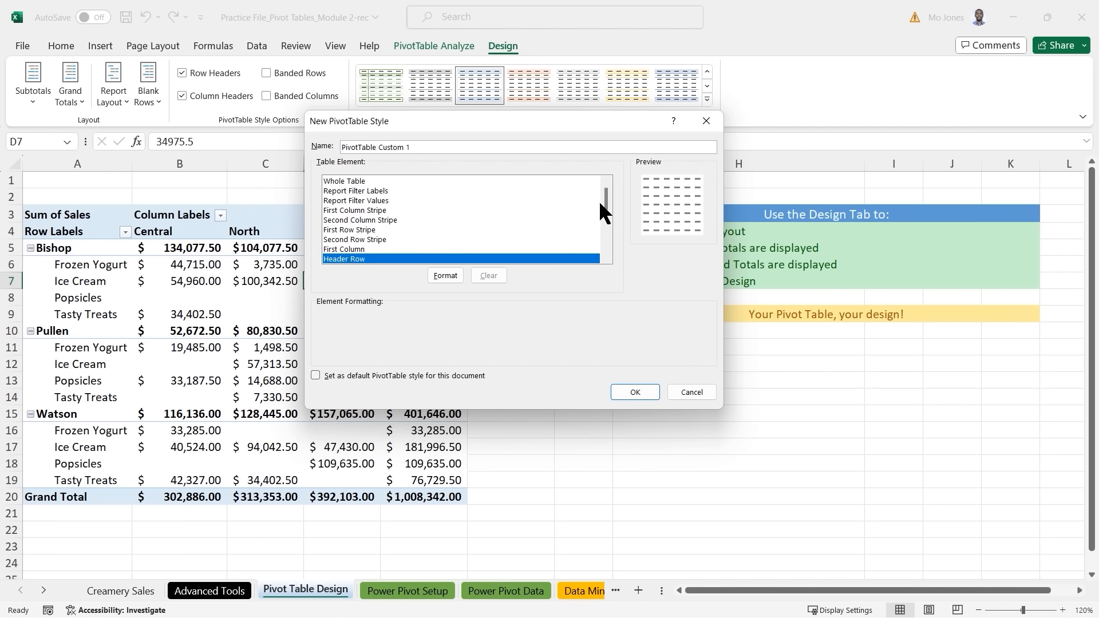
left_click_drag(603, 197, 608, 244)
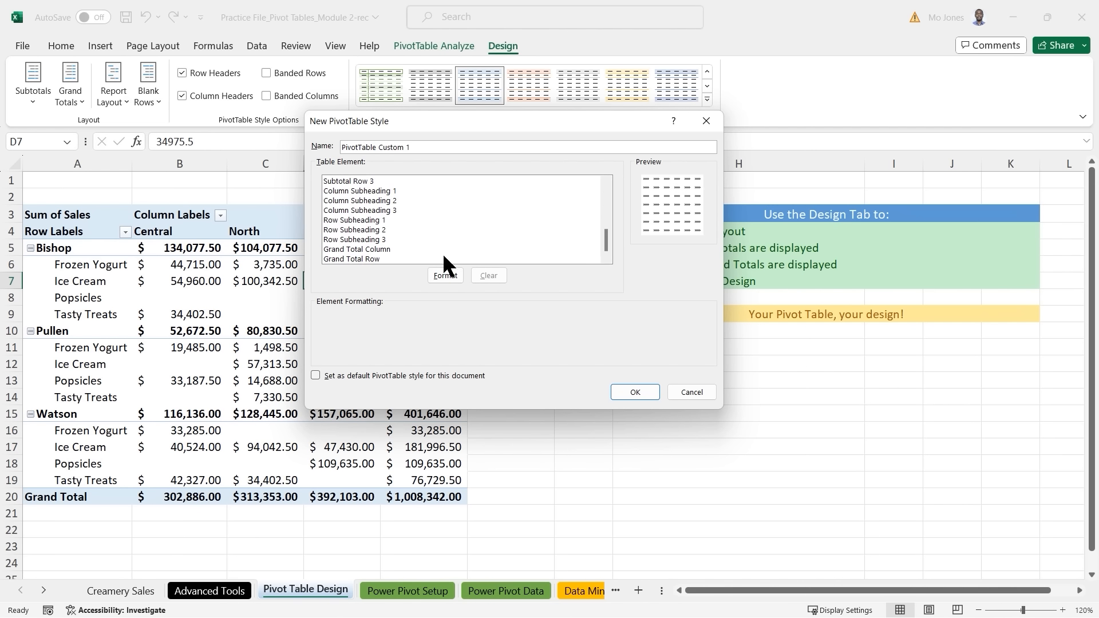
left_click(366, 256)
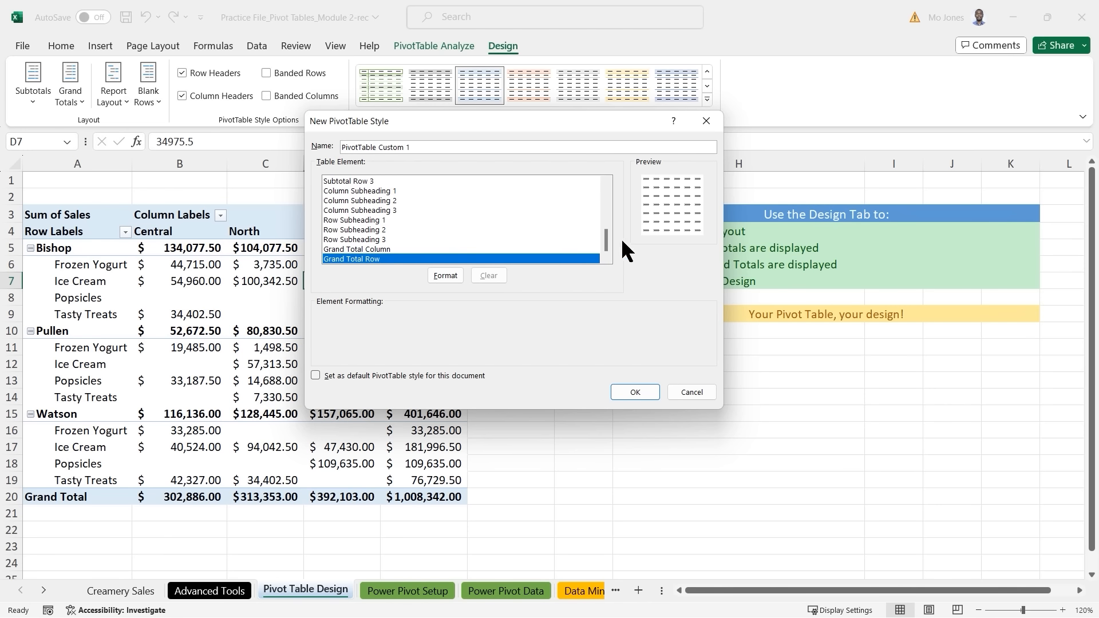
left_click_drag(606, 235, 610, 176)
Step: Format the Whole Table element of the new style with the lightest grey background fill
left_click(359, 179)
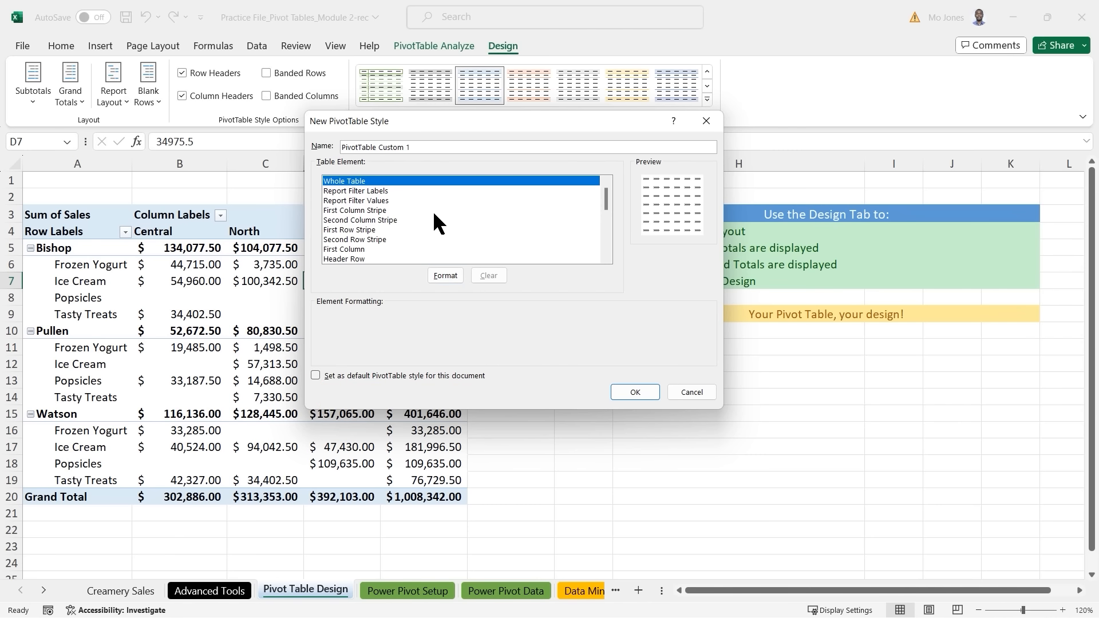
left_click(445, 276)
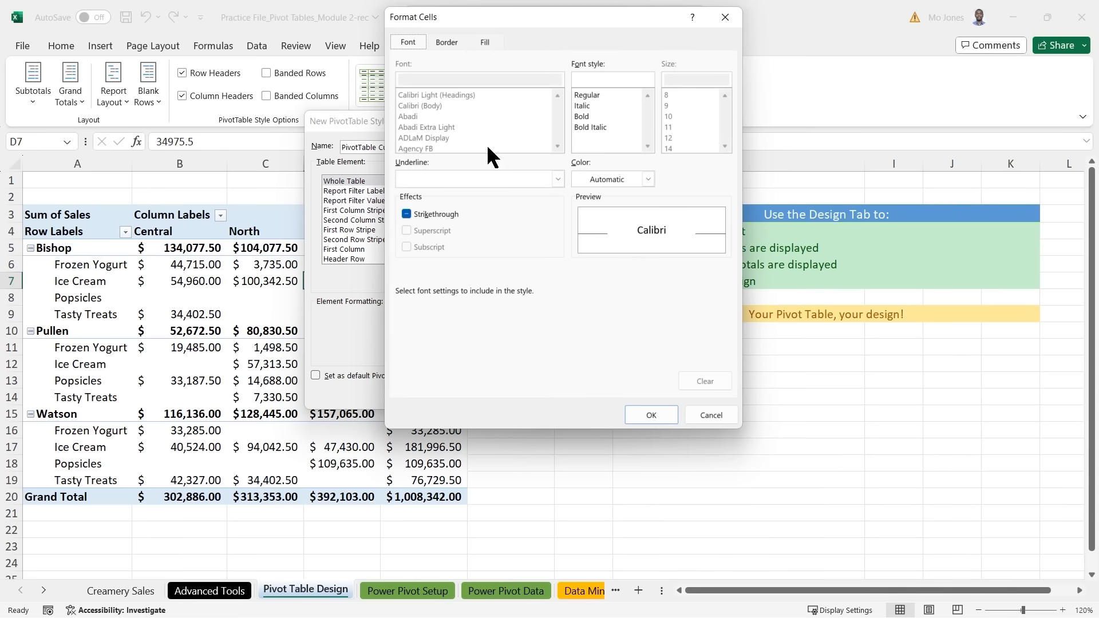
left_click_drag(541, 15, 459, 87)
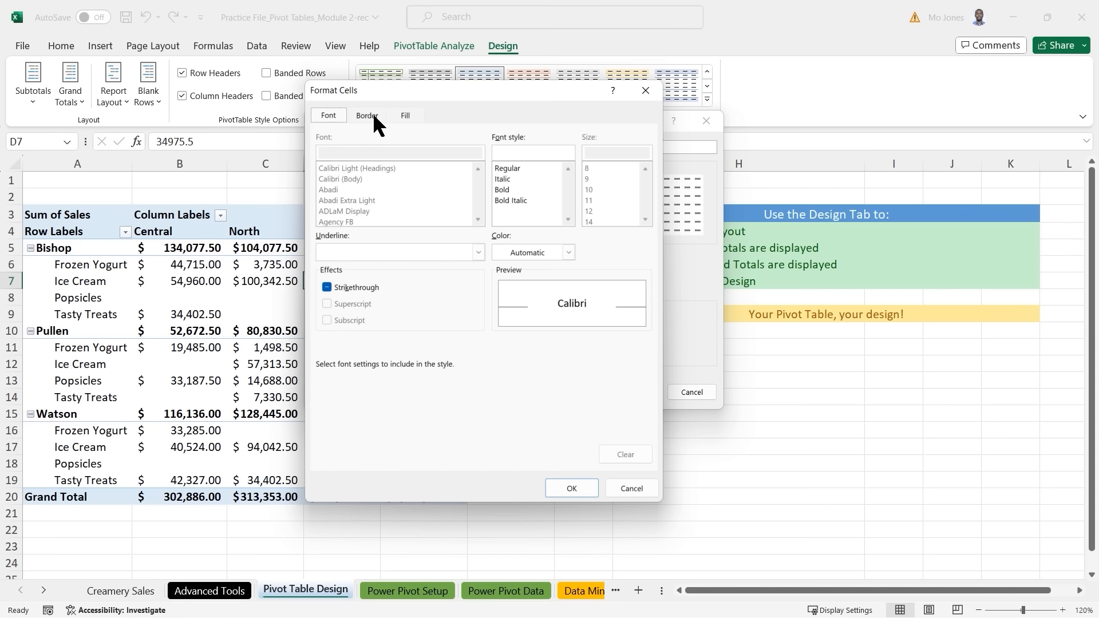
left_click(404, 116)
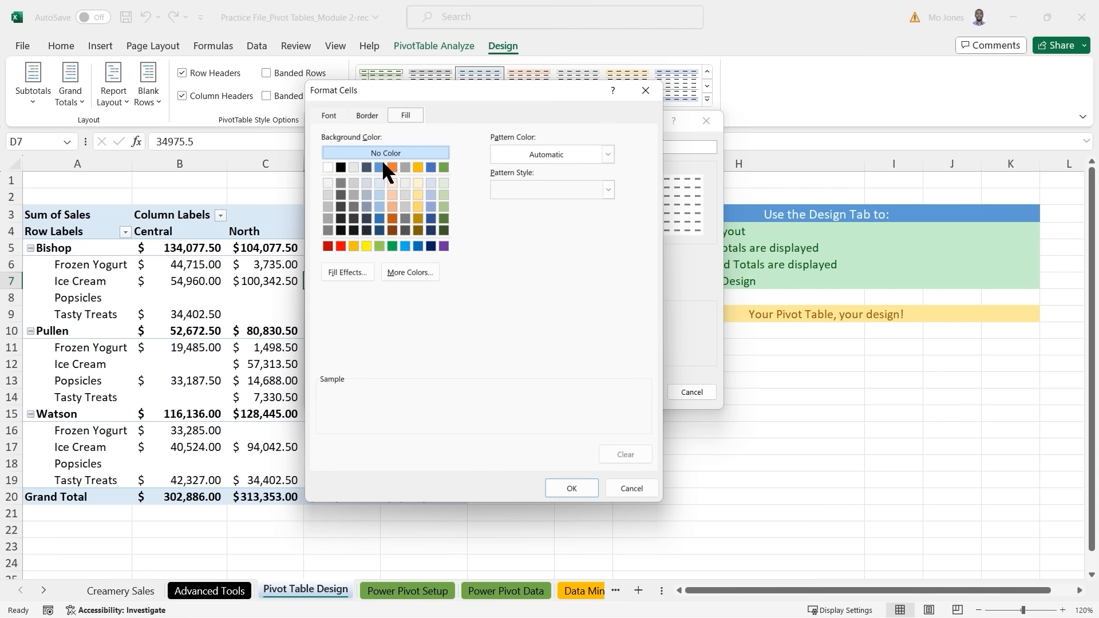
left_click(328, 182)
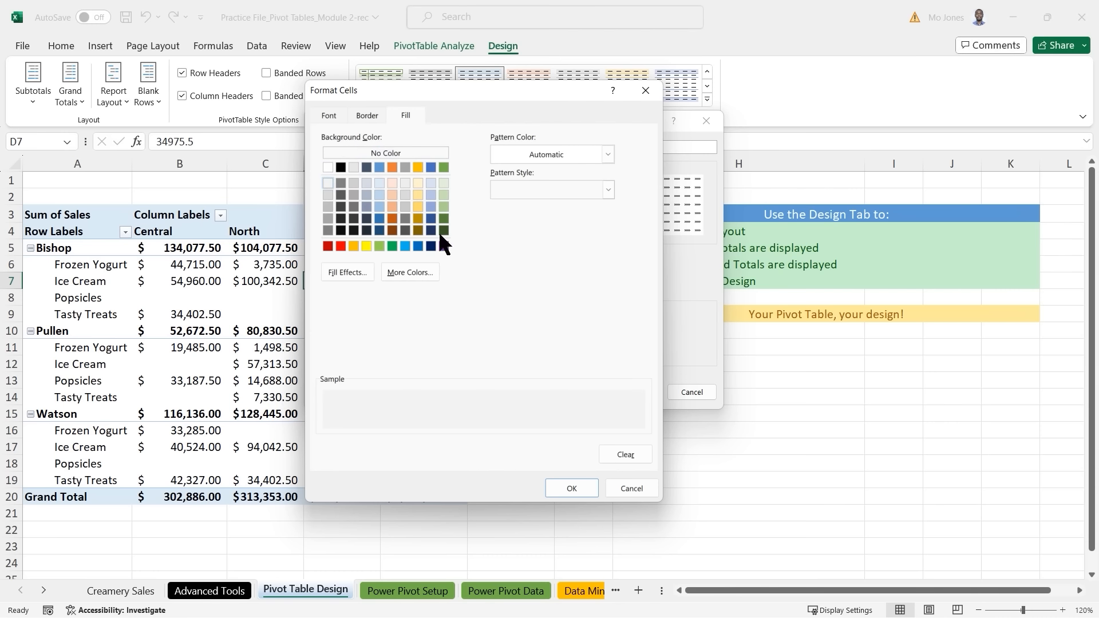
left_click(572, 487)
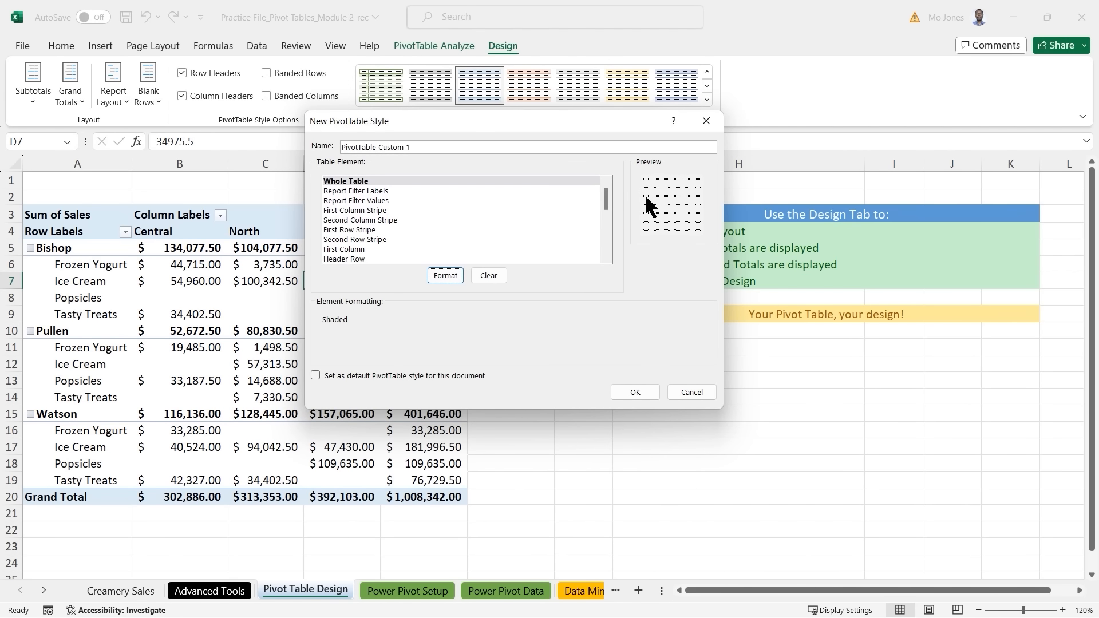
Step: Set the font colour of the new style's Whole Table element to the standard dark blue
left_click(445, 275)
left_click(328, 115)
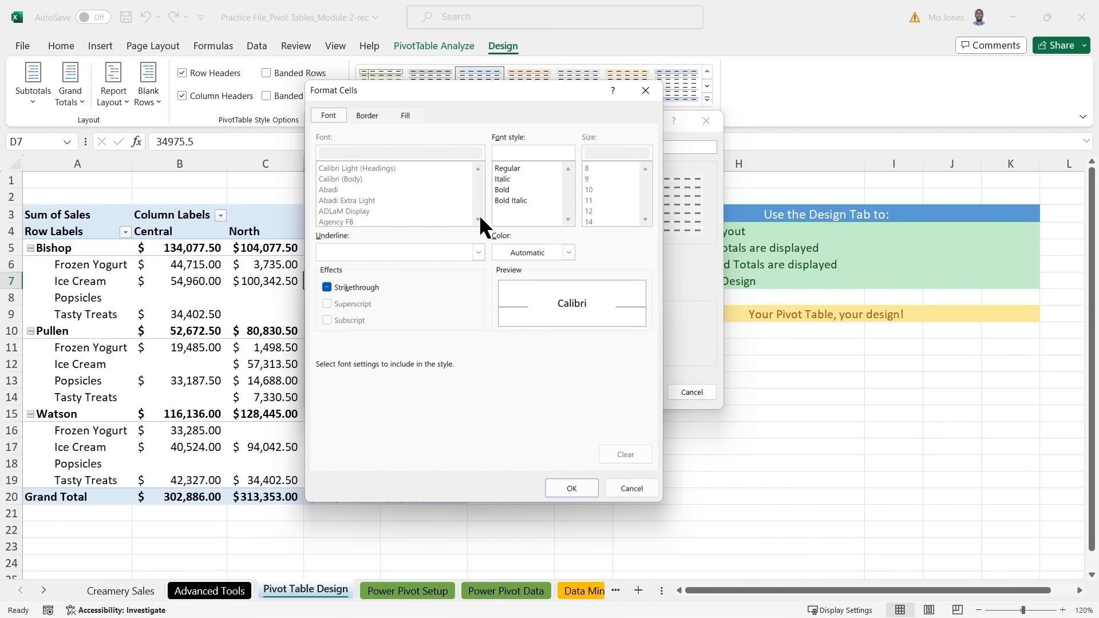
left_click(569, 253)
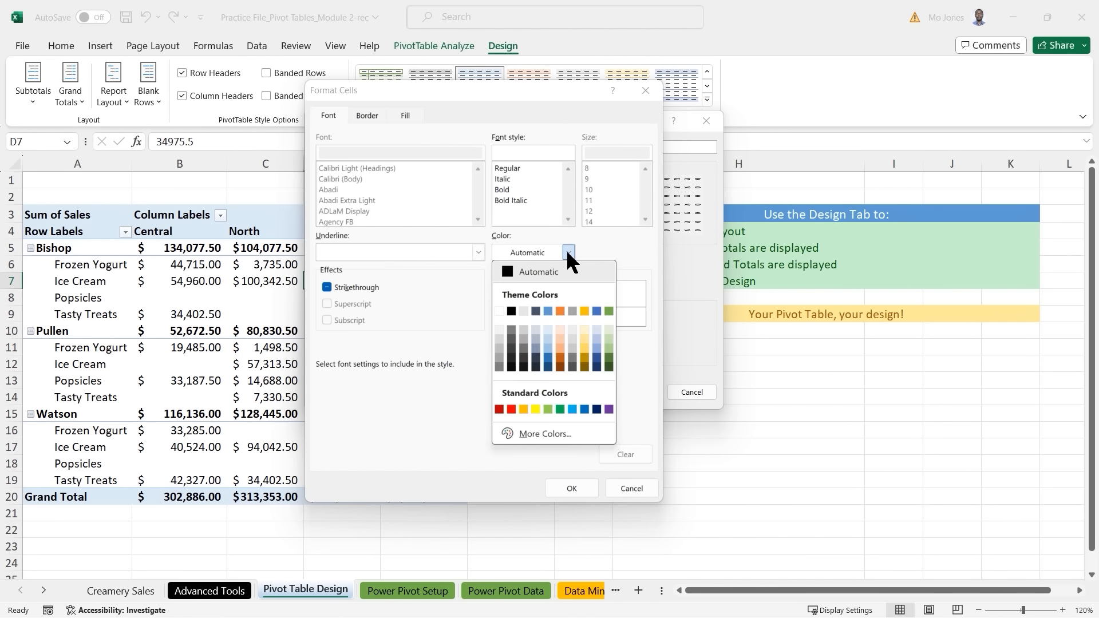
left_click(596, 409)
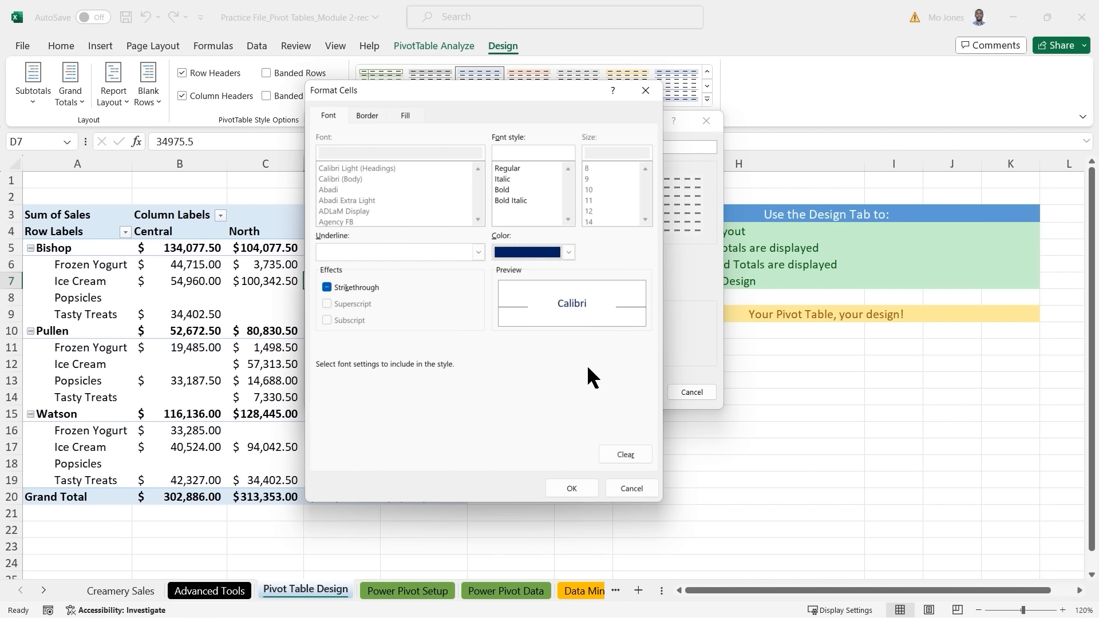
left_click(578, 485)
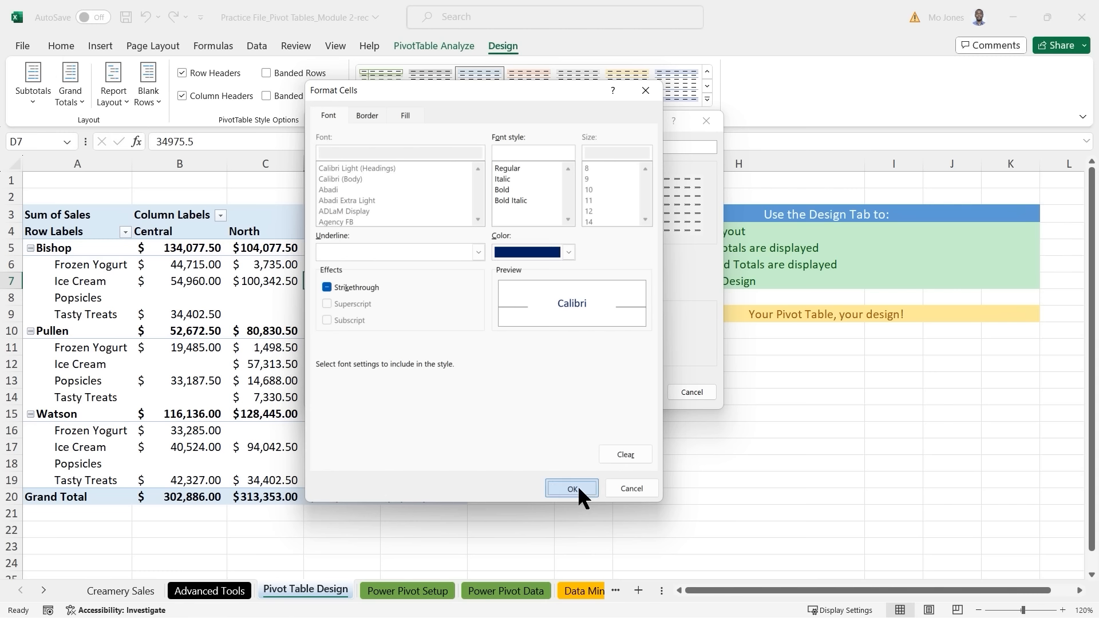
Step: Add an outline border to the Whole Table element, choose dark blue as the border line colour, and accept the element's formatting
left_click(369, 116)
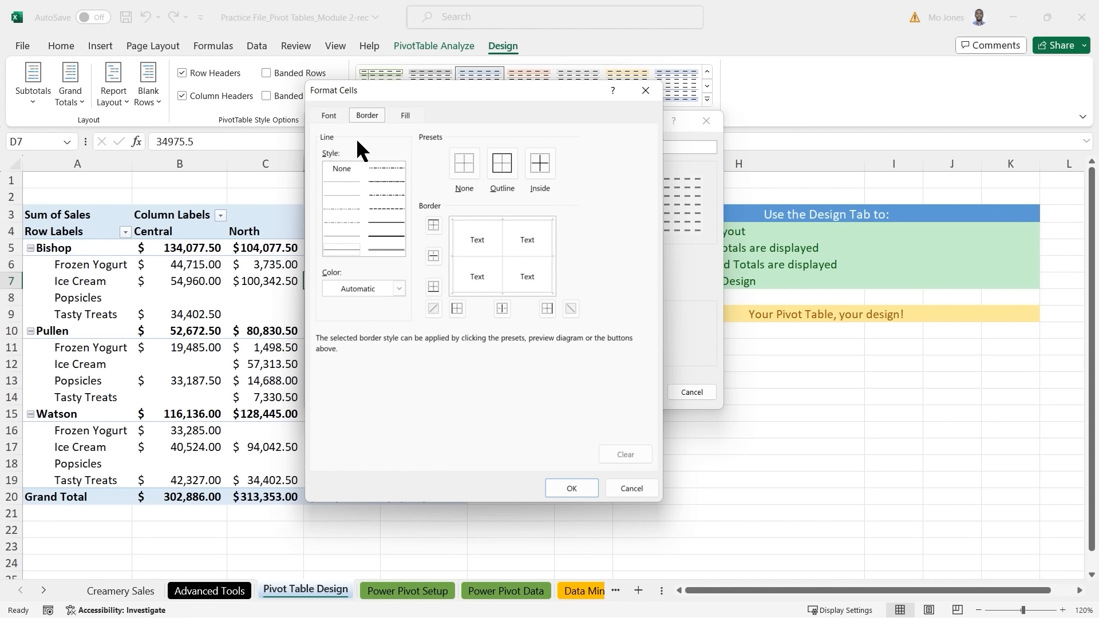
left_click(504, 165)
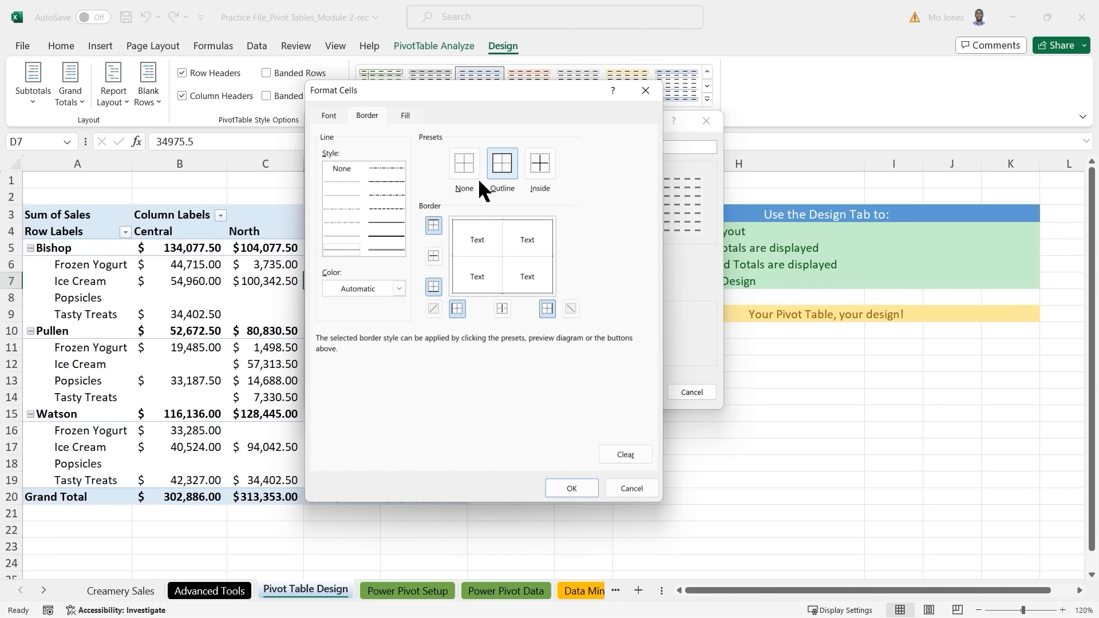
left_click(384, 222)
left_click(399, 289)
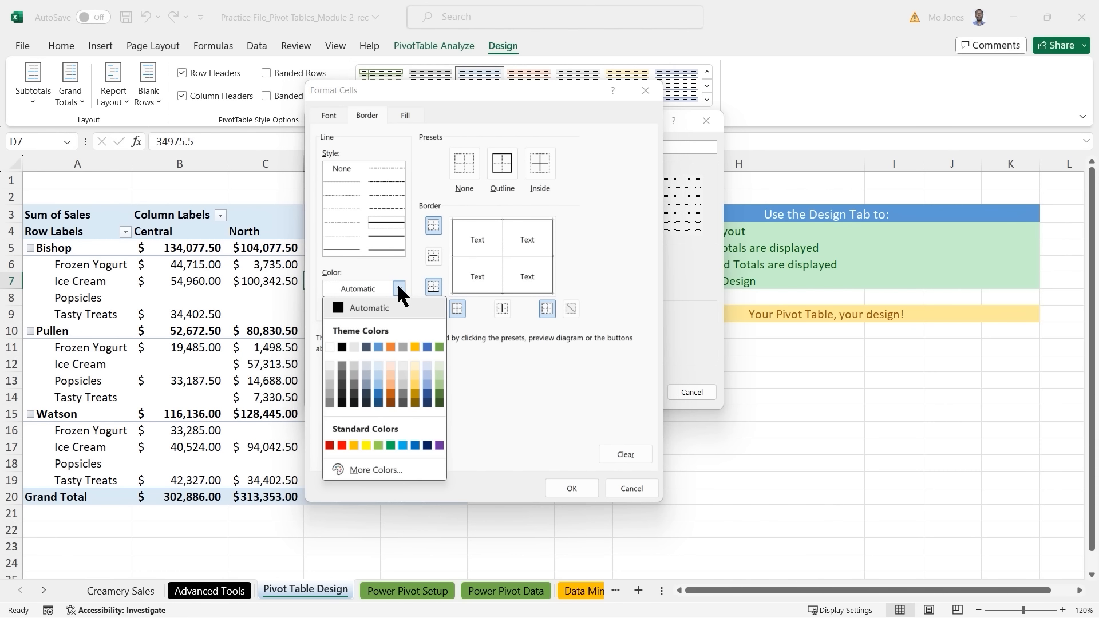
left_click(428, 446)
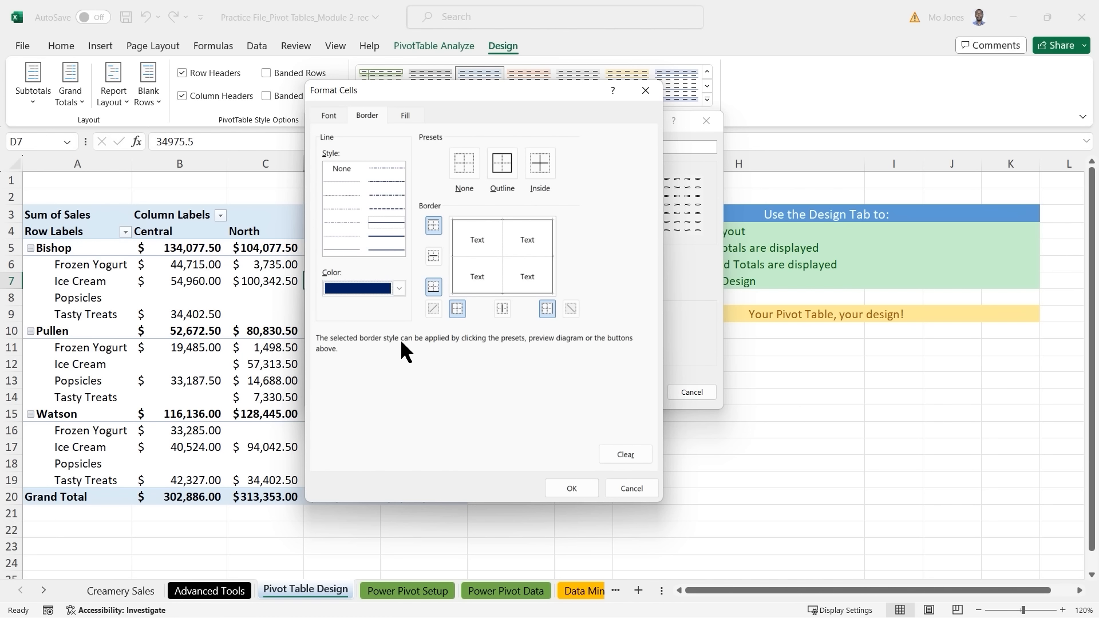
left_click(571, 488)
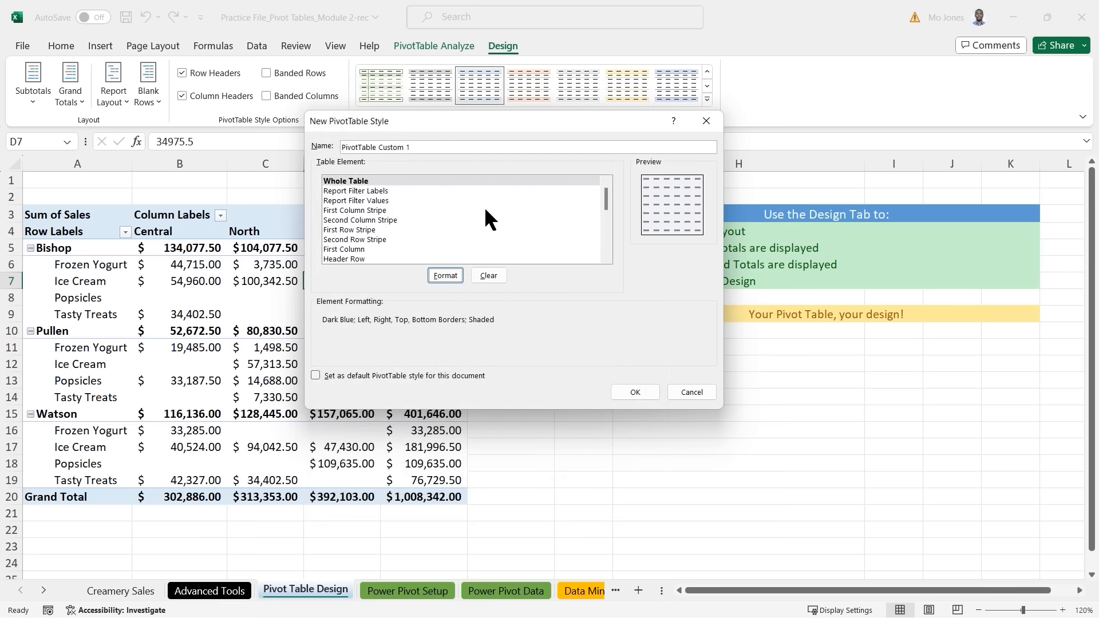
Step: Format the Header Row element's font as bold in the Background 1, Darker 5% colour
left_click(350, 259)
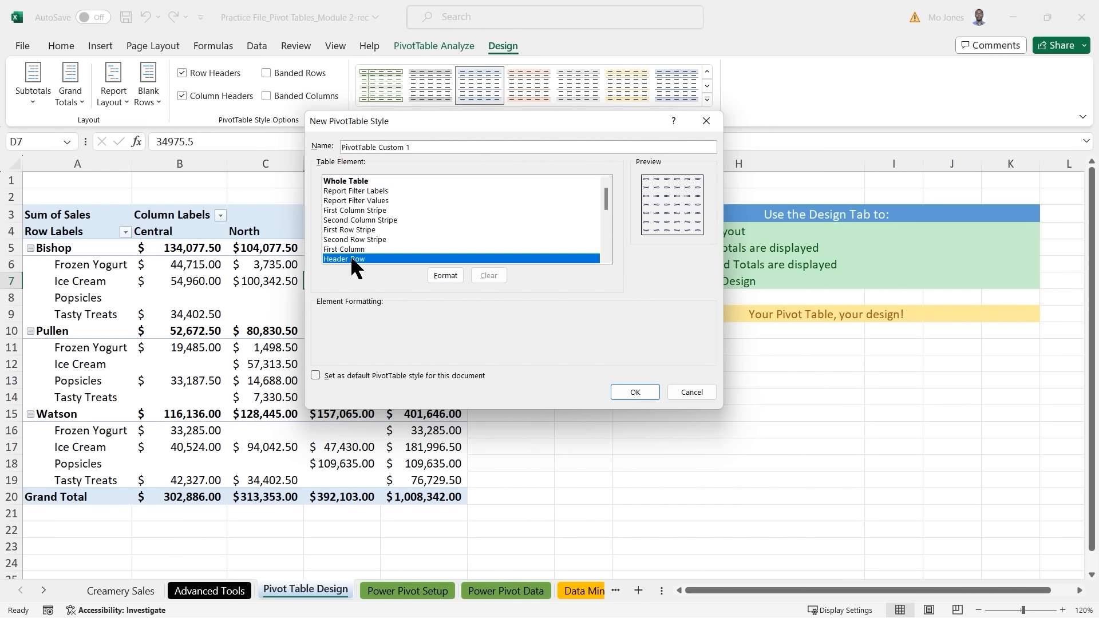
left_click(445, 276)
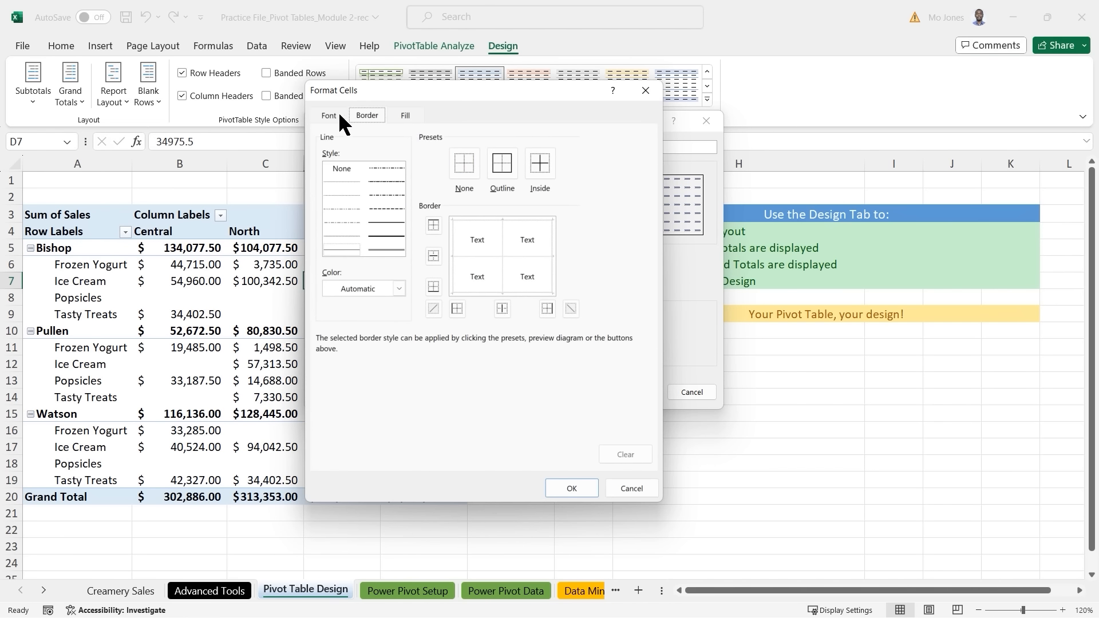
left_click(331, 115)
left_click(569, 252)
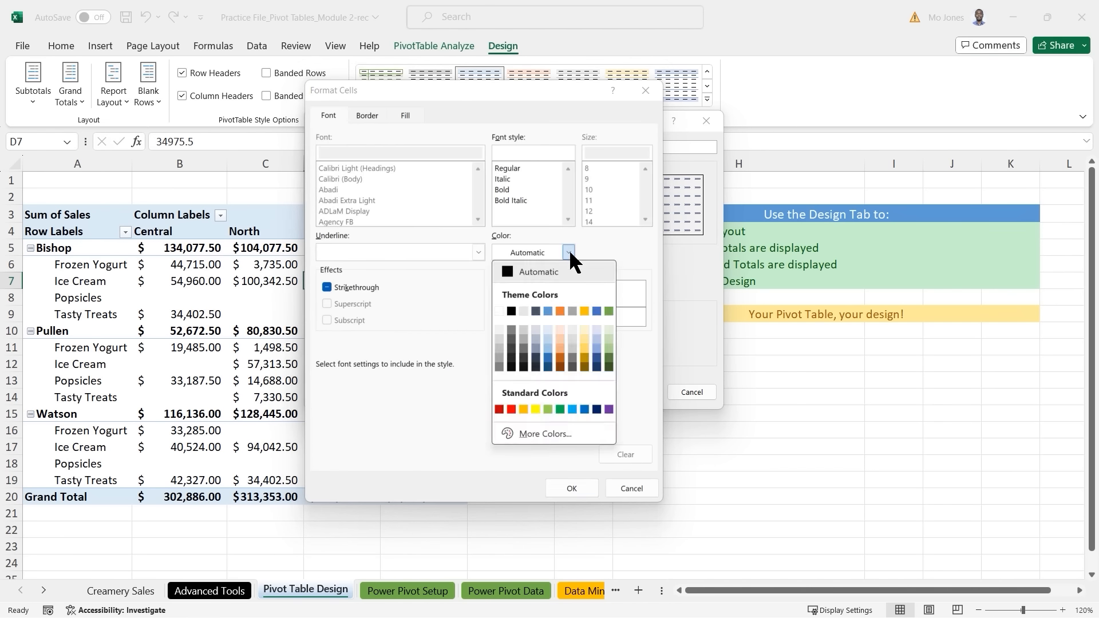
left_click(499, 330)
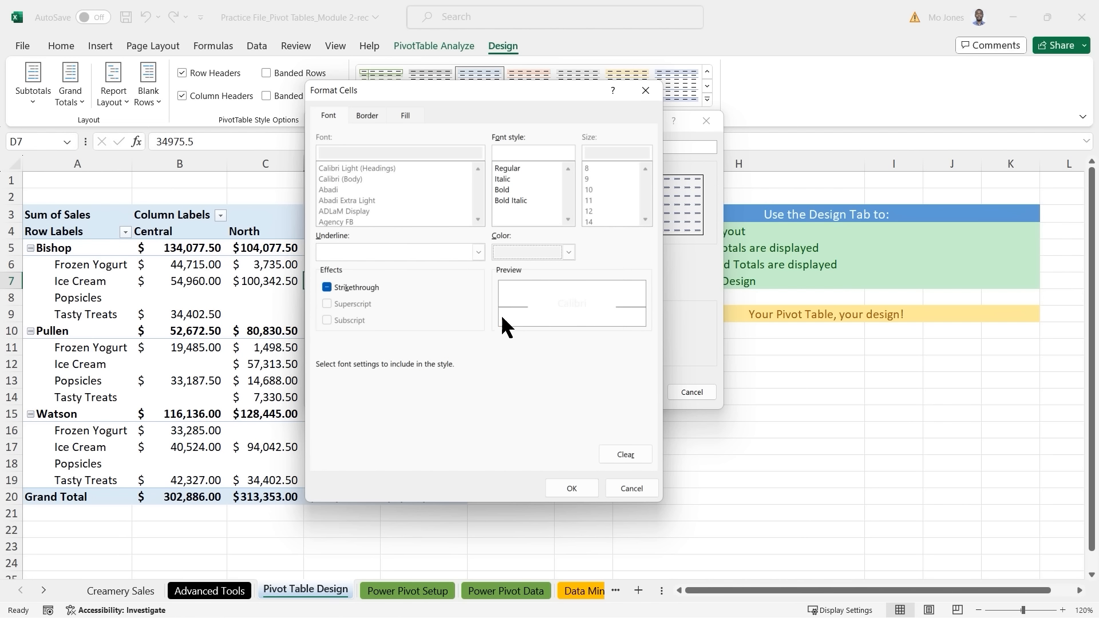
left_click(509, 190)
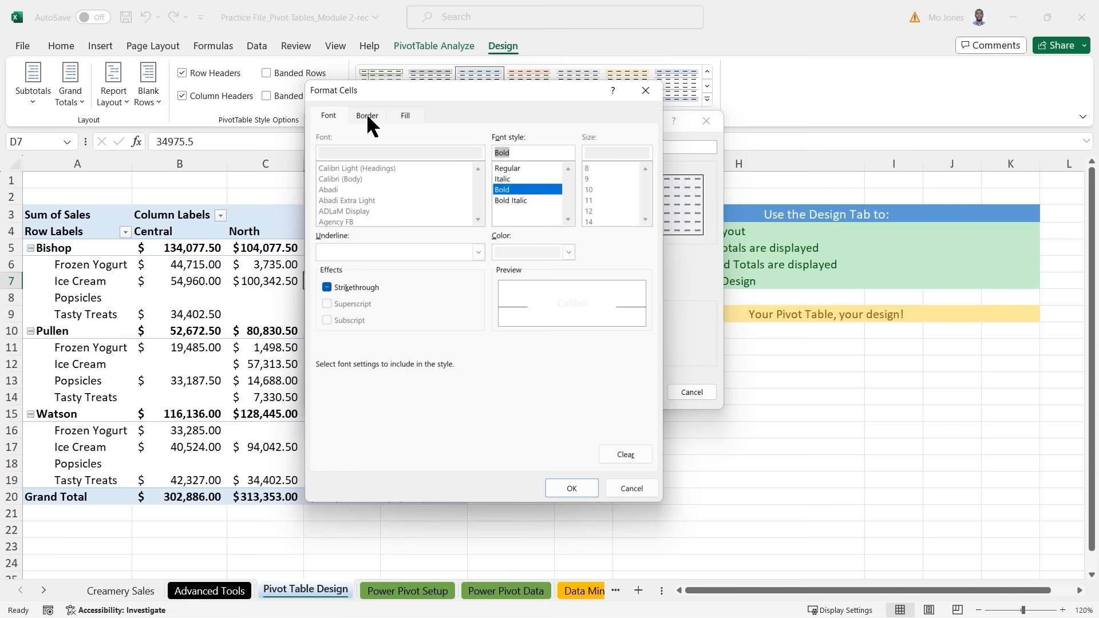
Step: Give the Header Row element a standard dark blue background fill and accept its formatting
left_click(405, 115)
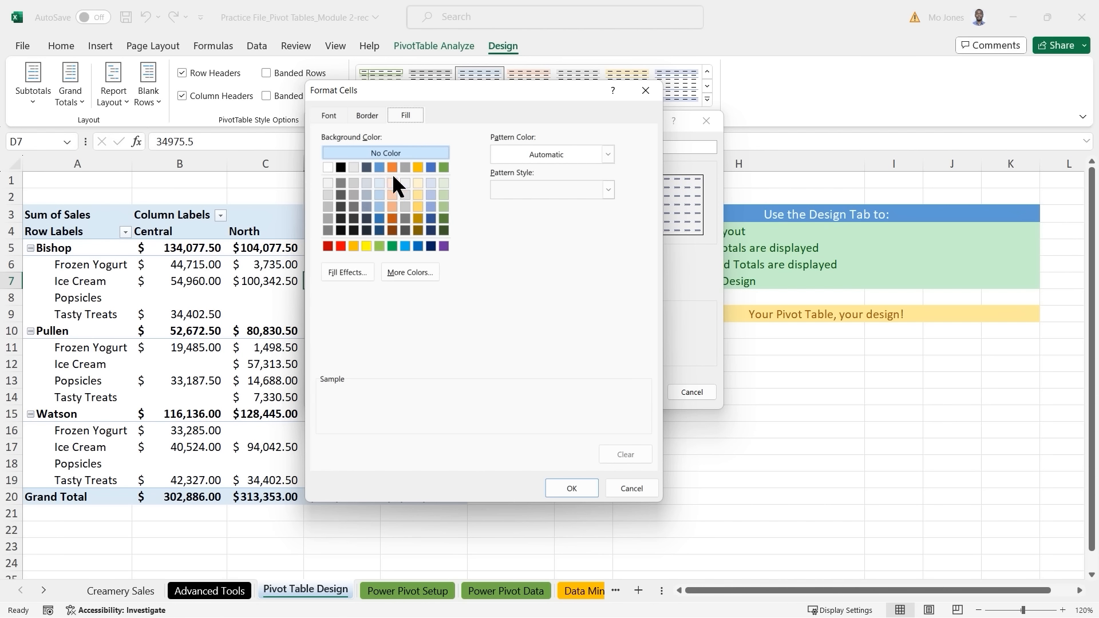
left_click(431, 246)
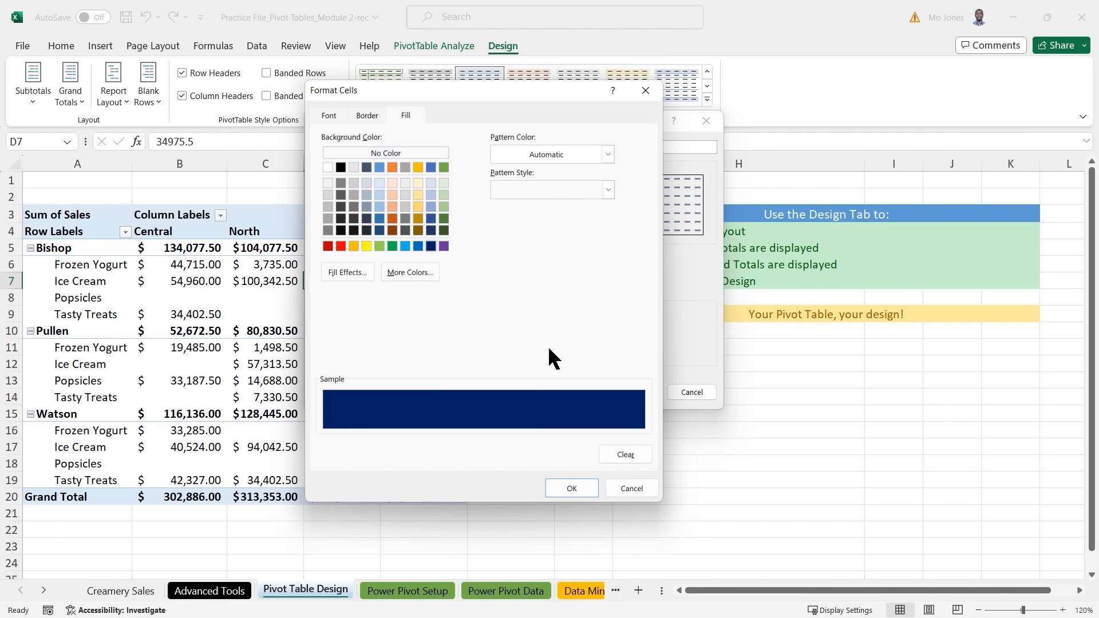
left_click(572, 487)
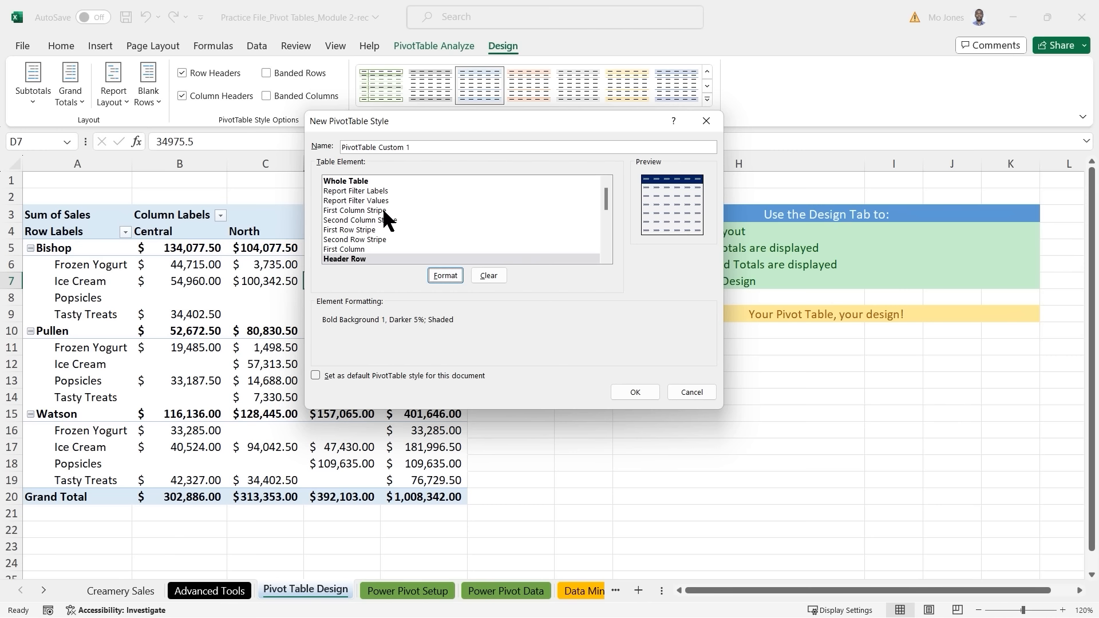
Step: Format the First Column element of the new style with a bold font
left_click(361, 250)
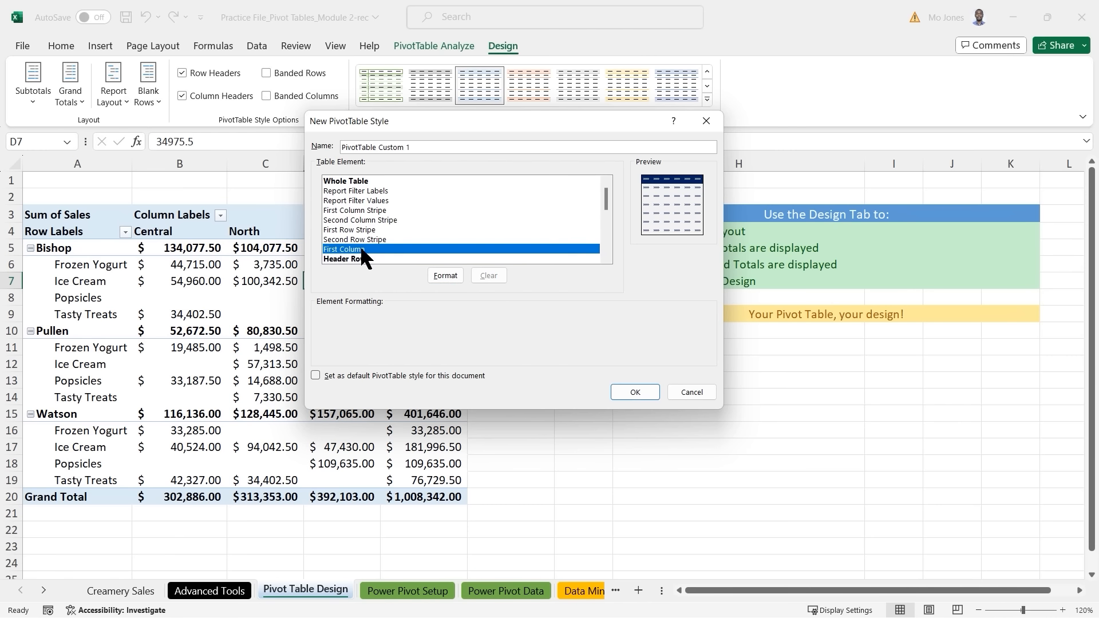
left_click(443, 276)
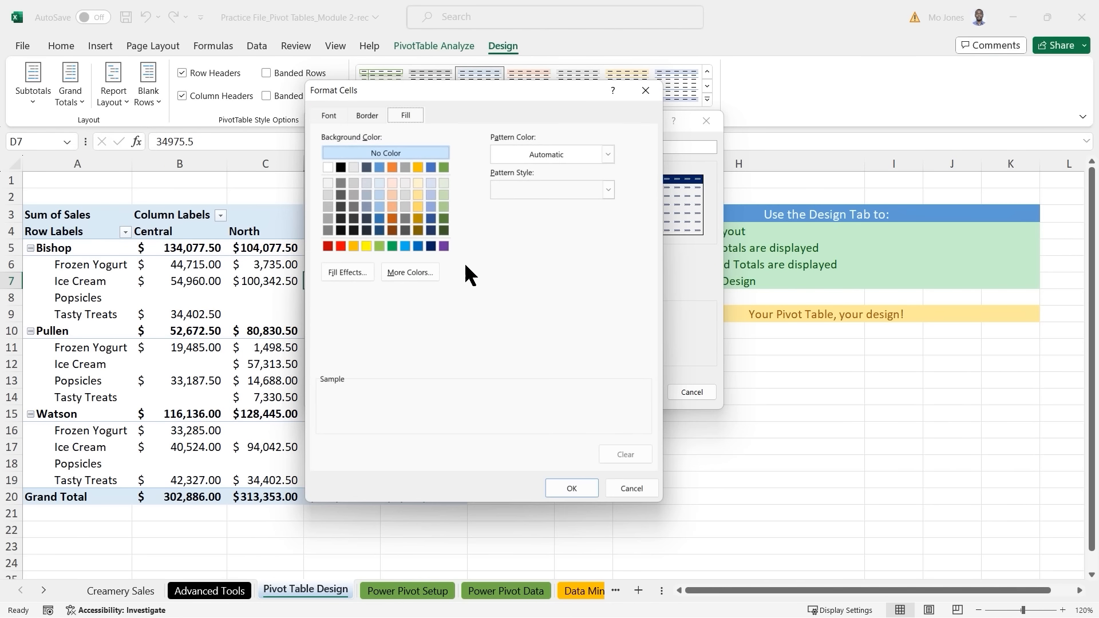
left_click(334, 115)
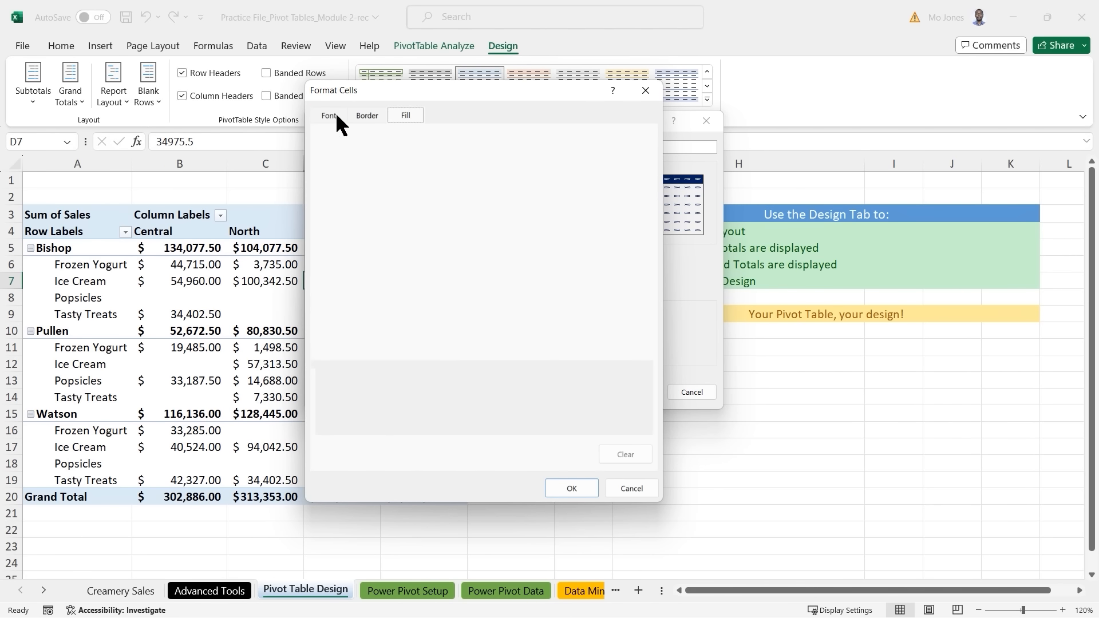
left_click(507, 189)
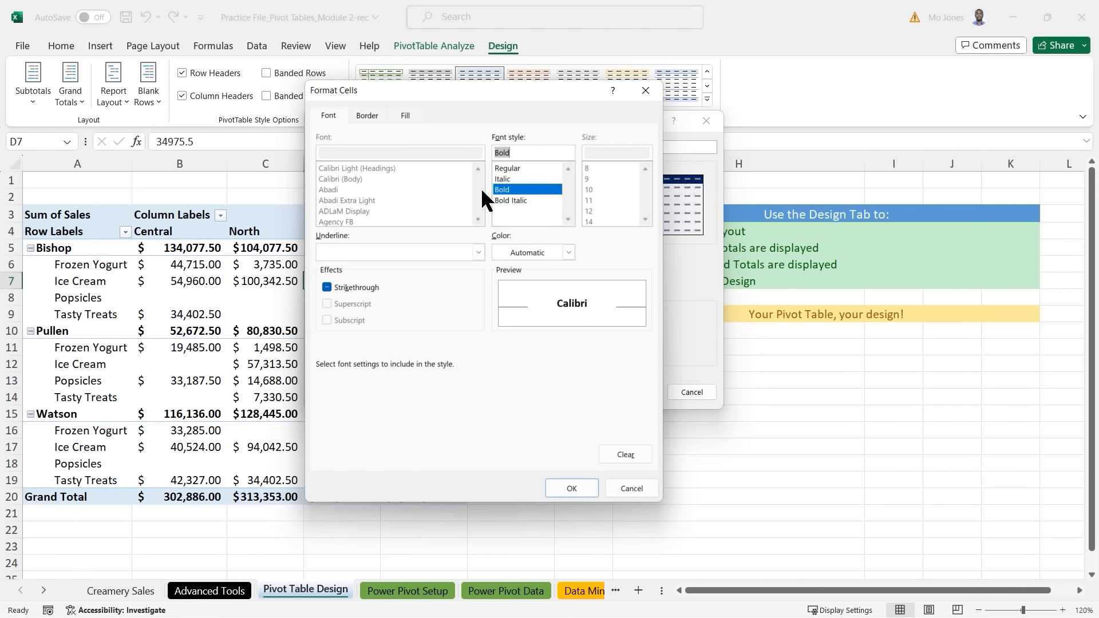
left_click(575, 486)
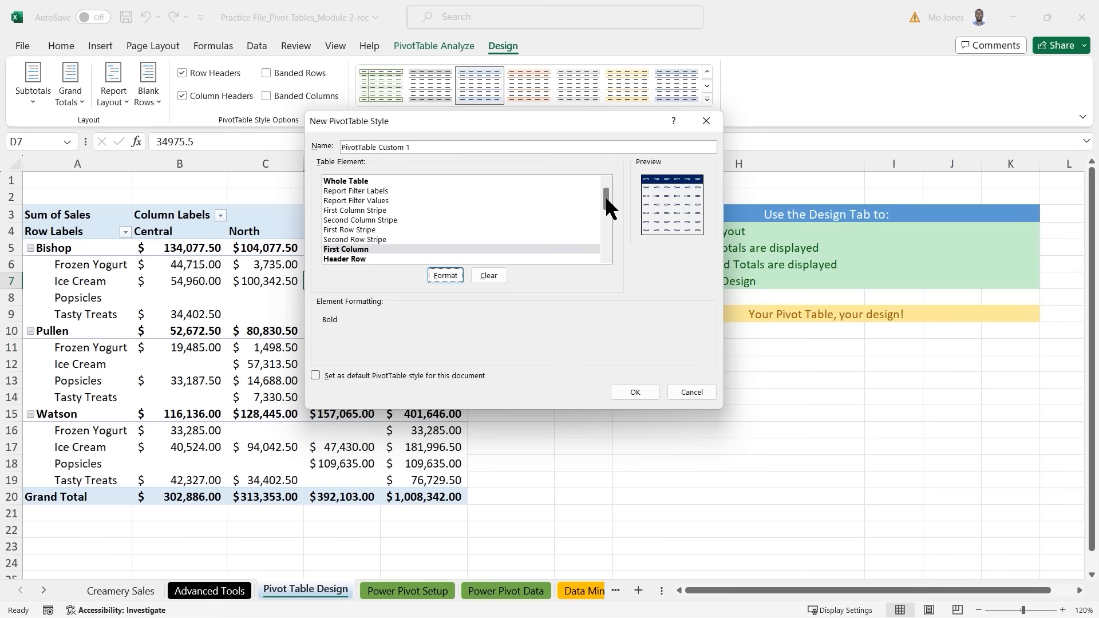
Step: Format the Grand Total Column element's font as bold with a double underline
left_click_drag(606, 196, 616, 246)
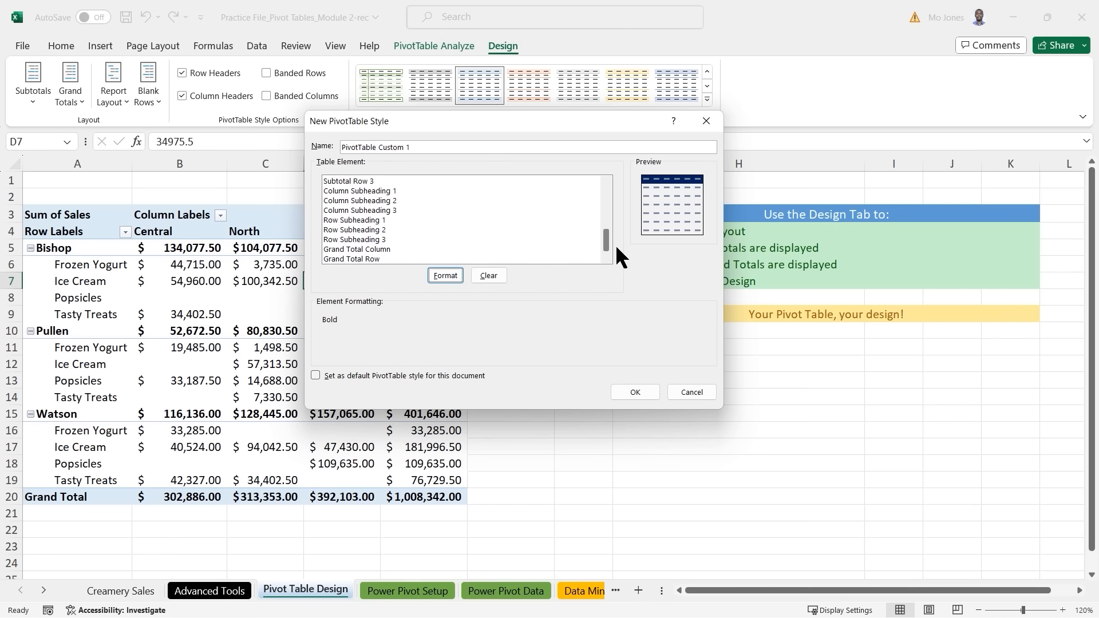
left_click(358, 250)
left_click(446, 275)
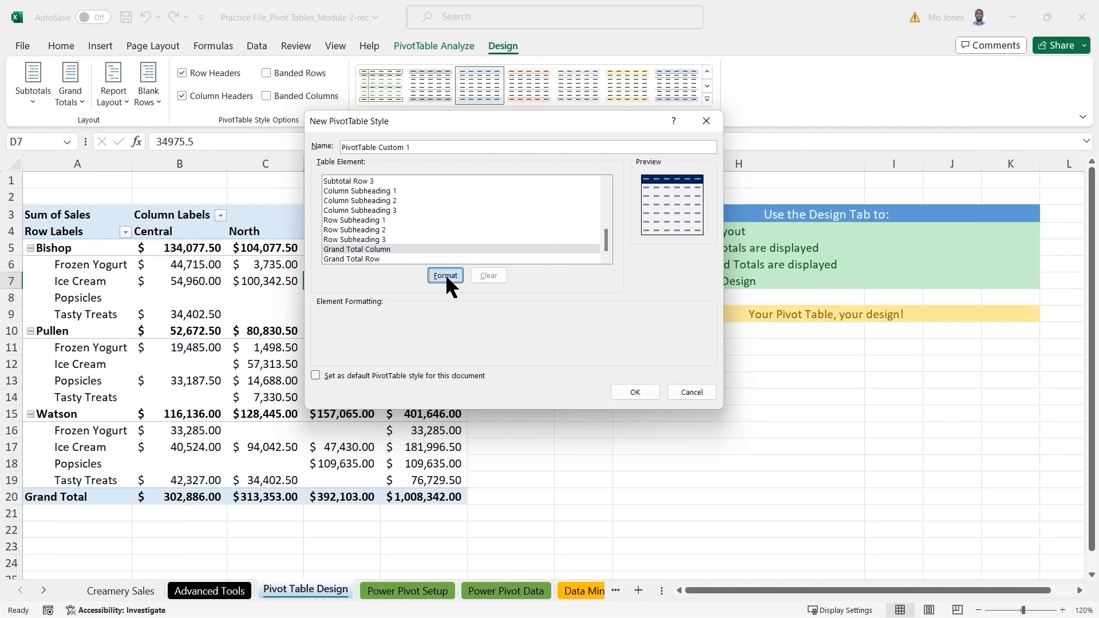
left_click(477, 252)
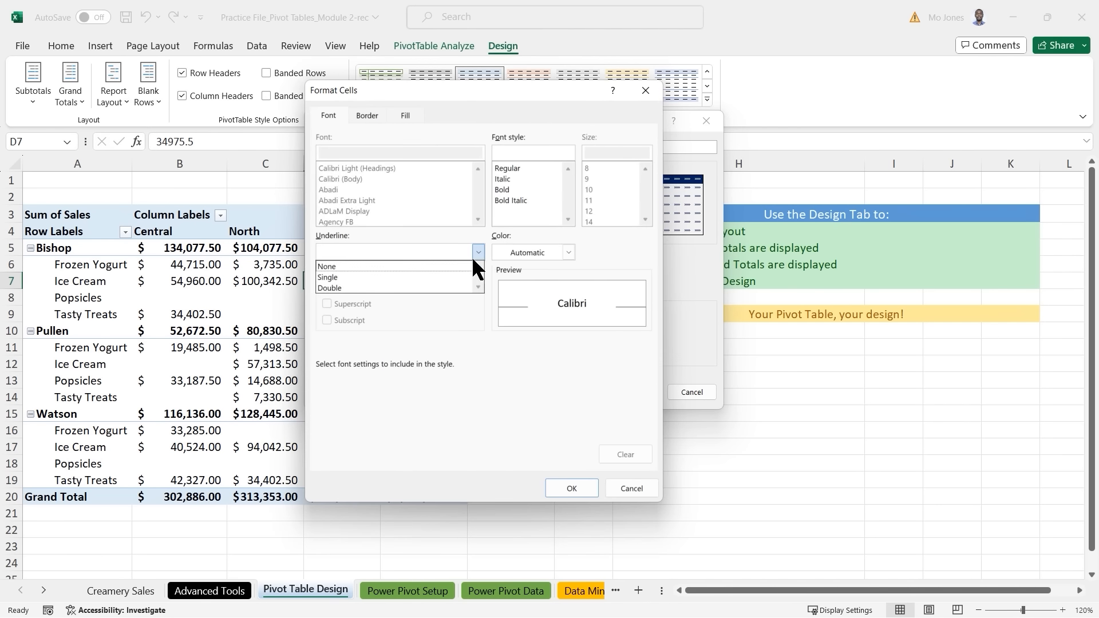
left_click(383, 282)
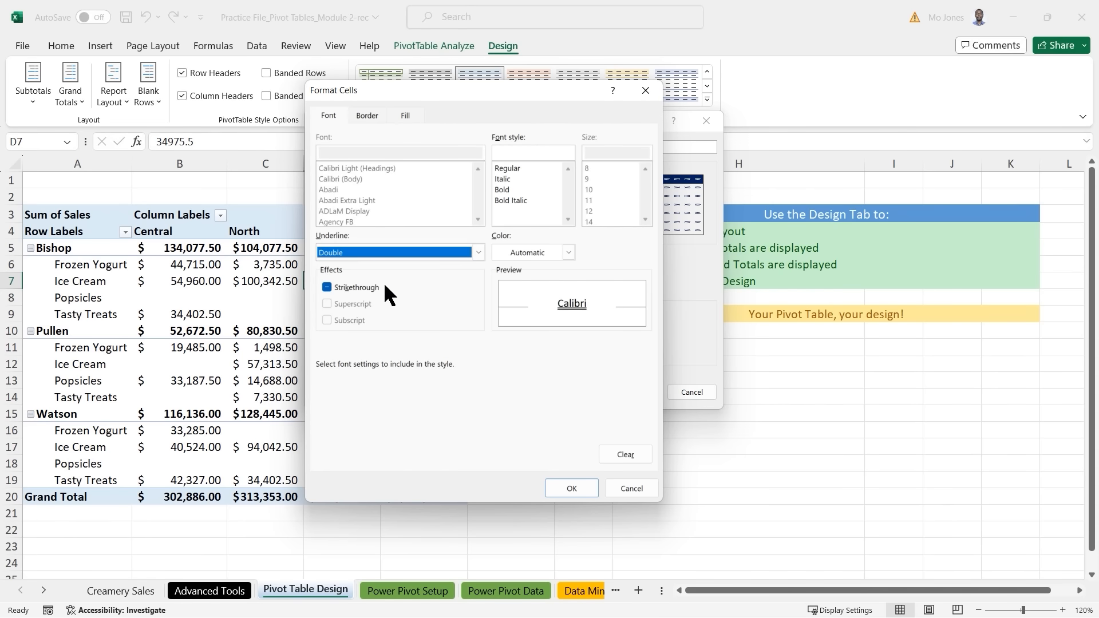
left_click(506, 186)
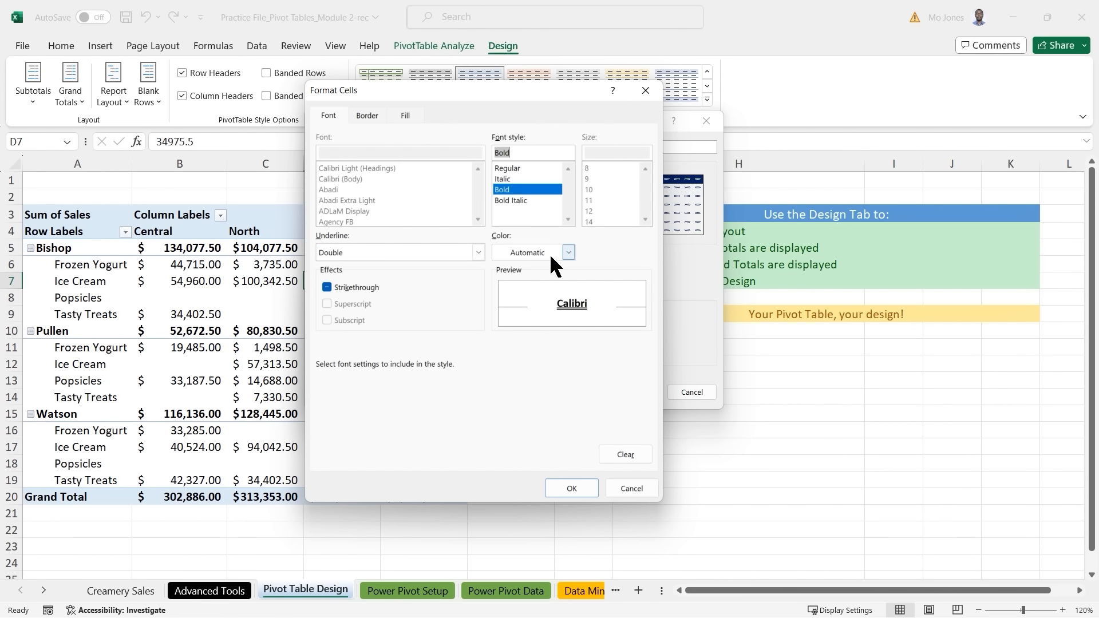
Step: Give the Grand Total Column element a light blue background fill, the second-lightest tint of the darker theme blue, and accept it
left_click(404, 115)
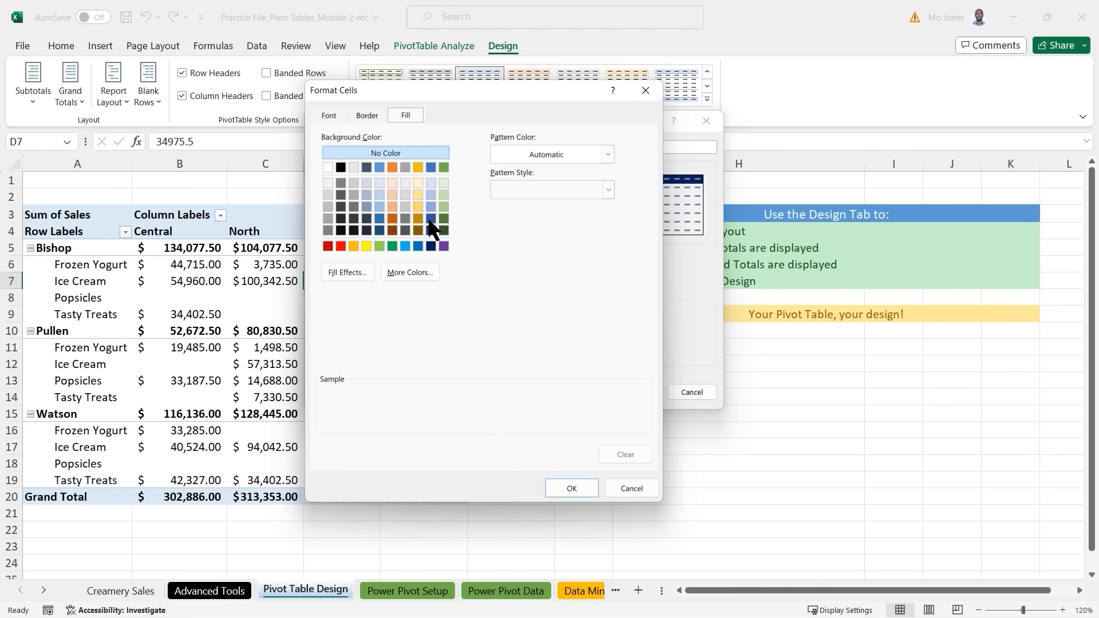
left_click(428, 201)
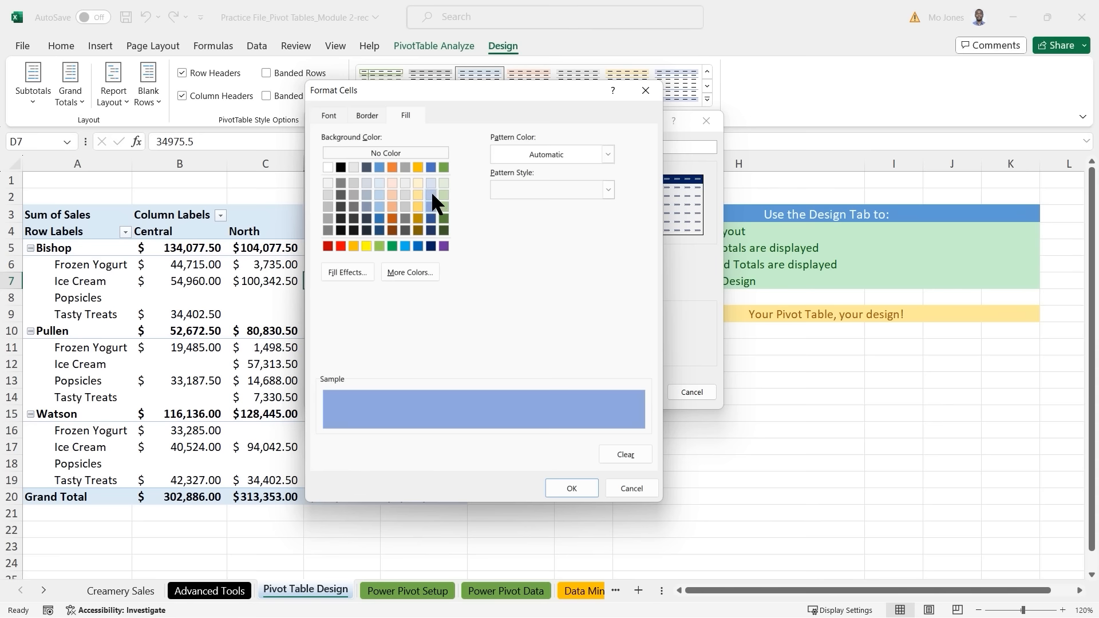
left_click(431, 193)
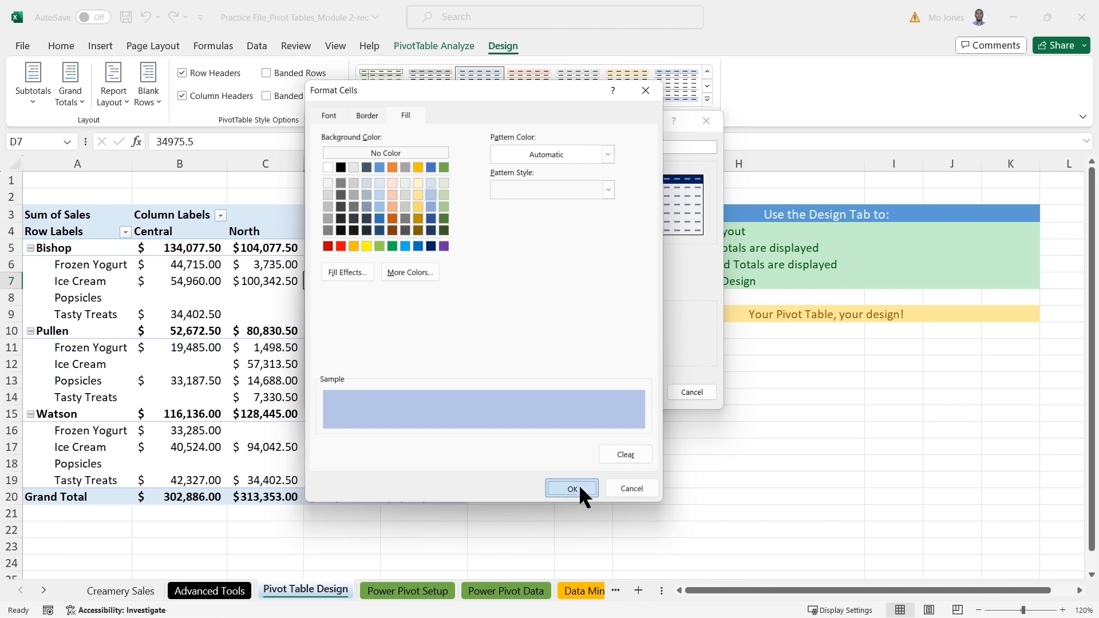
left_click(572, 488)
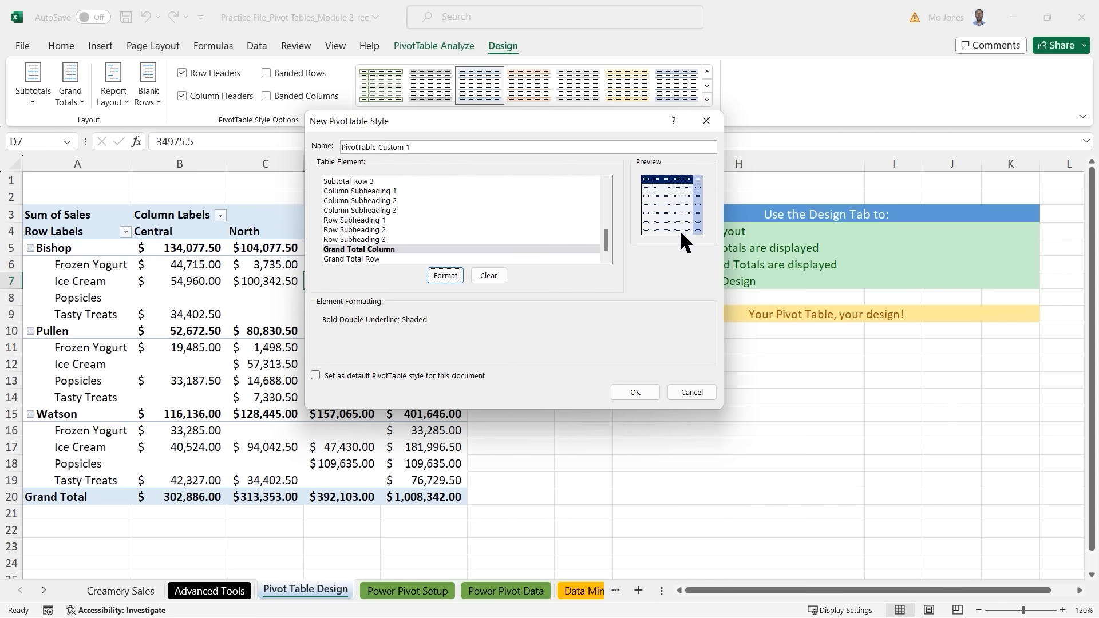
Step: Format the Grand Total Row element with a light blue fill, the second-lightest tint of the darker theme blue, and a bold, double-underlined font
left_click(359, 258)
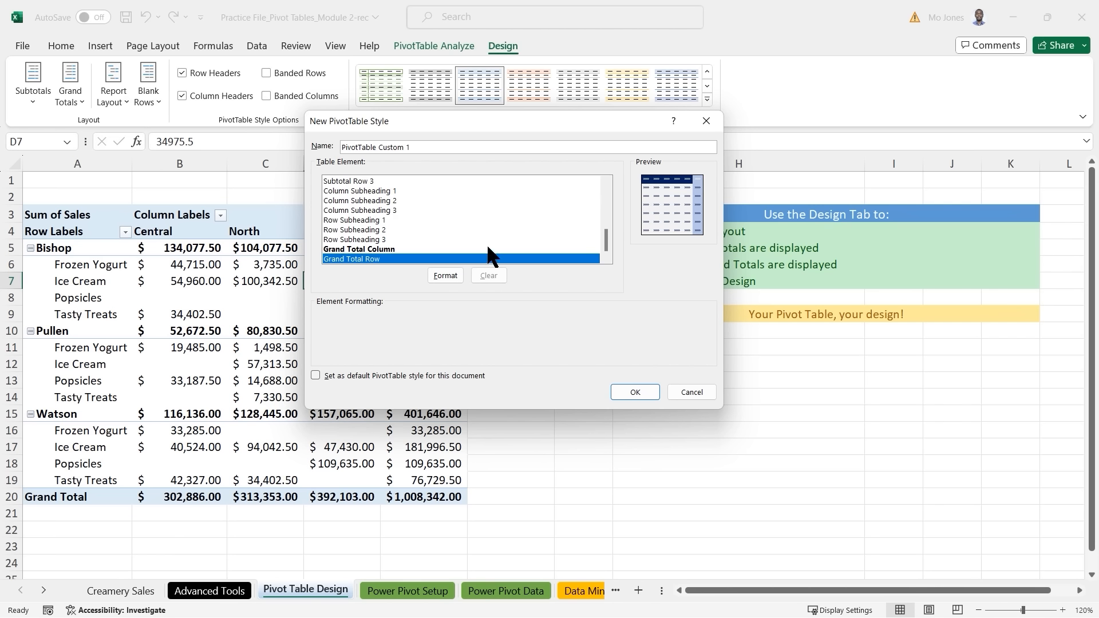
left_click(445, 275)
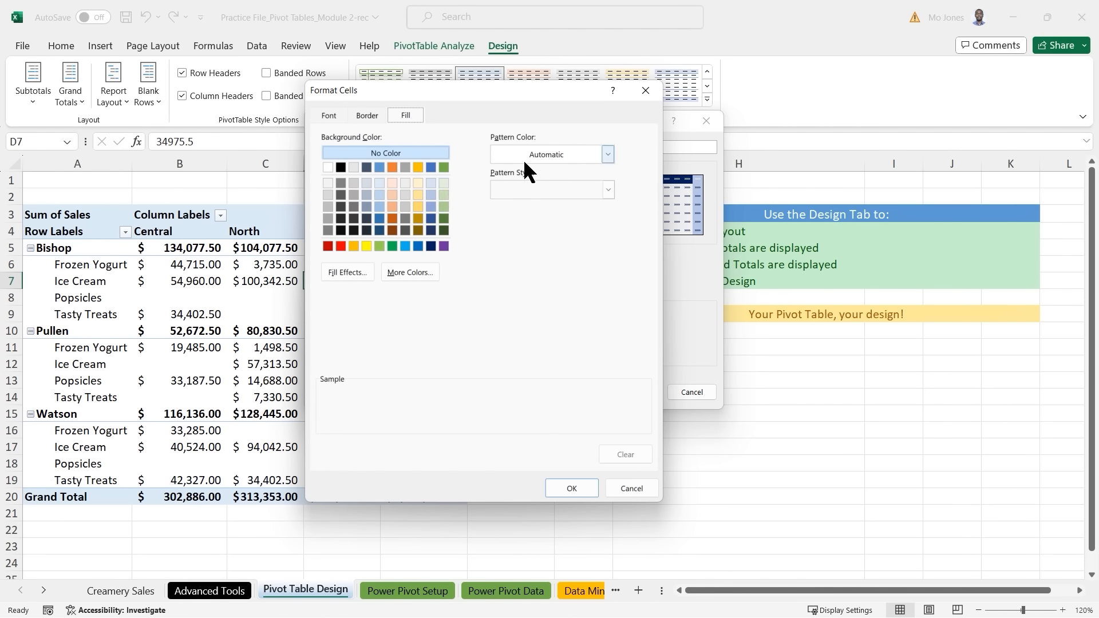
left_click(431, 194)
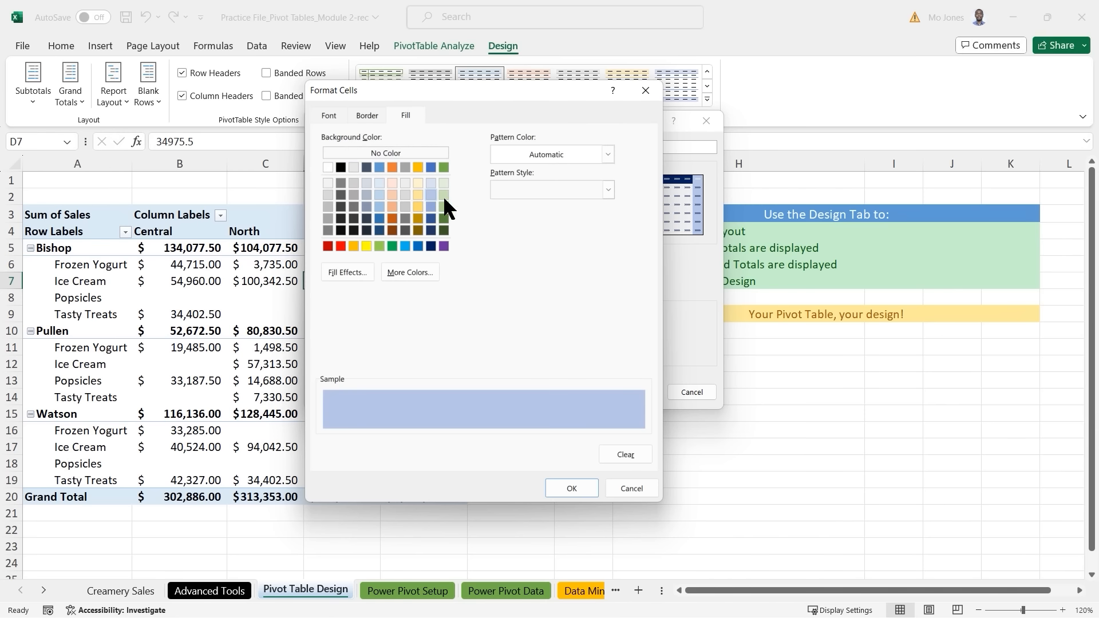
left_click(330, 115)
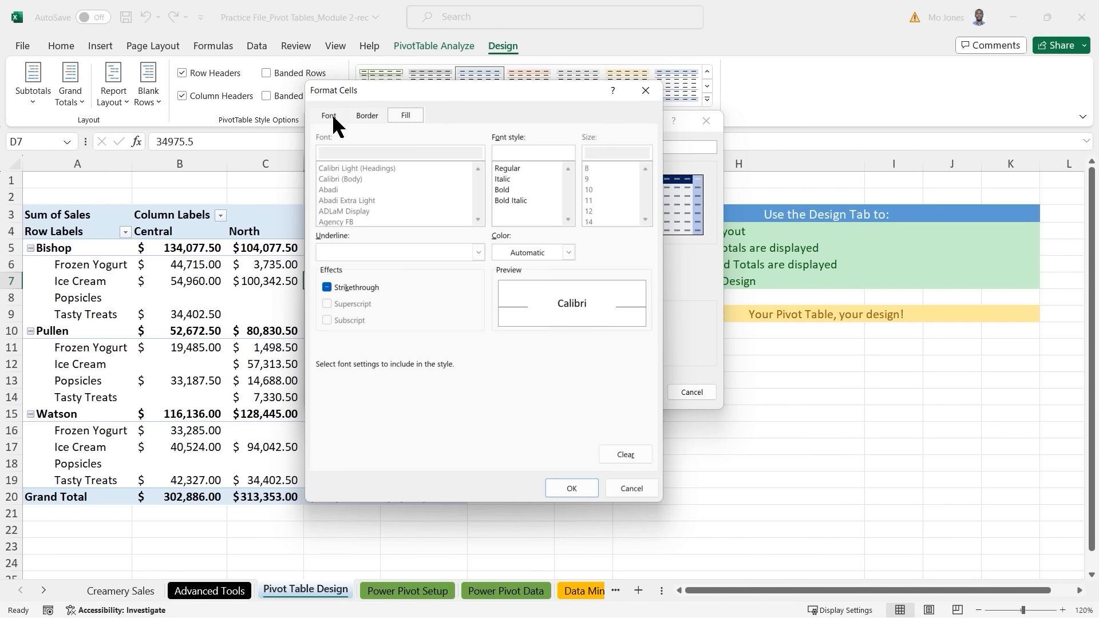
left_click(478, 252)
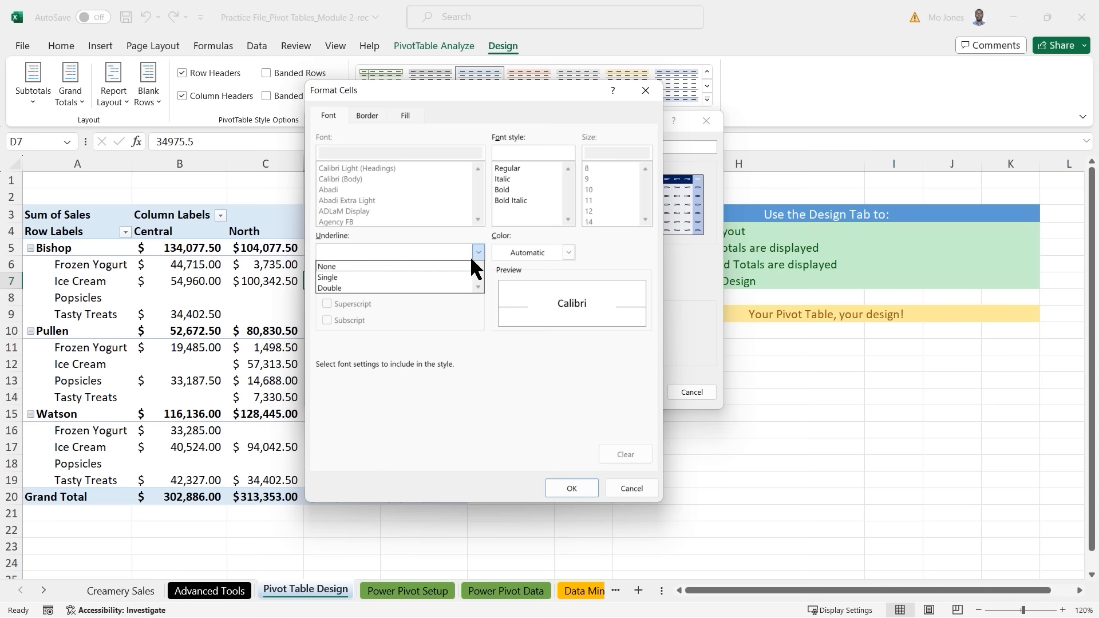
left_click(407, 285)
left_click(504, 189)
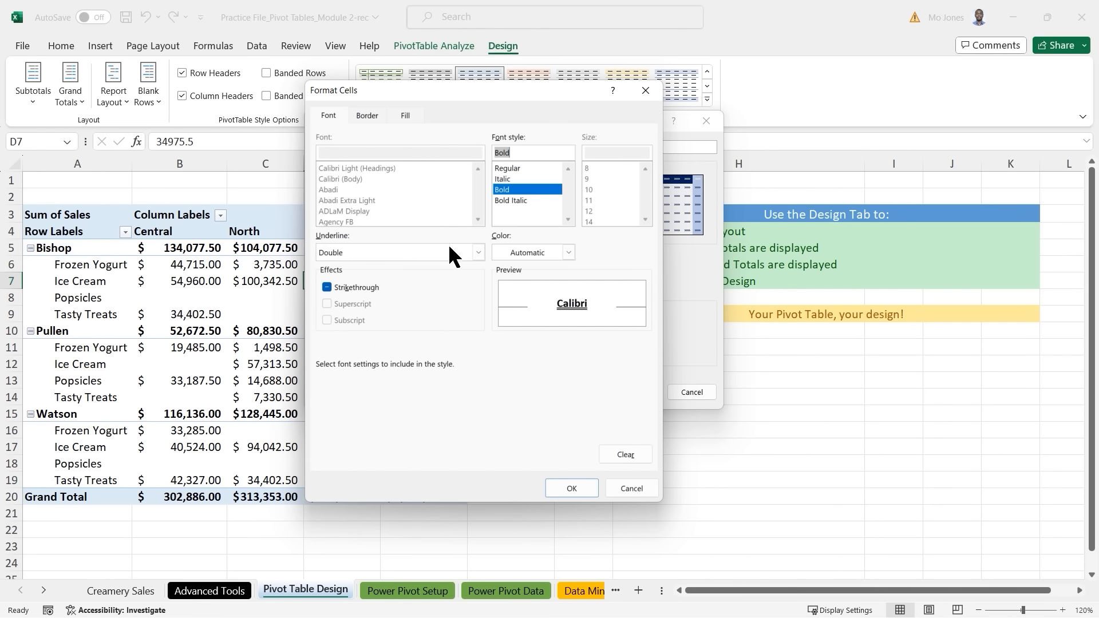
left_click(571, 489)
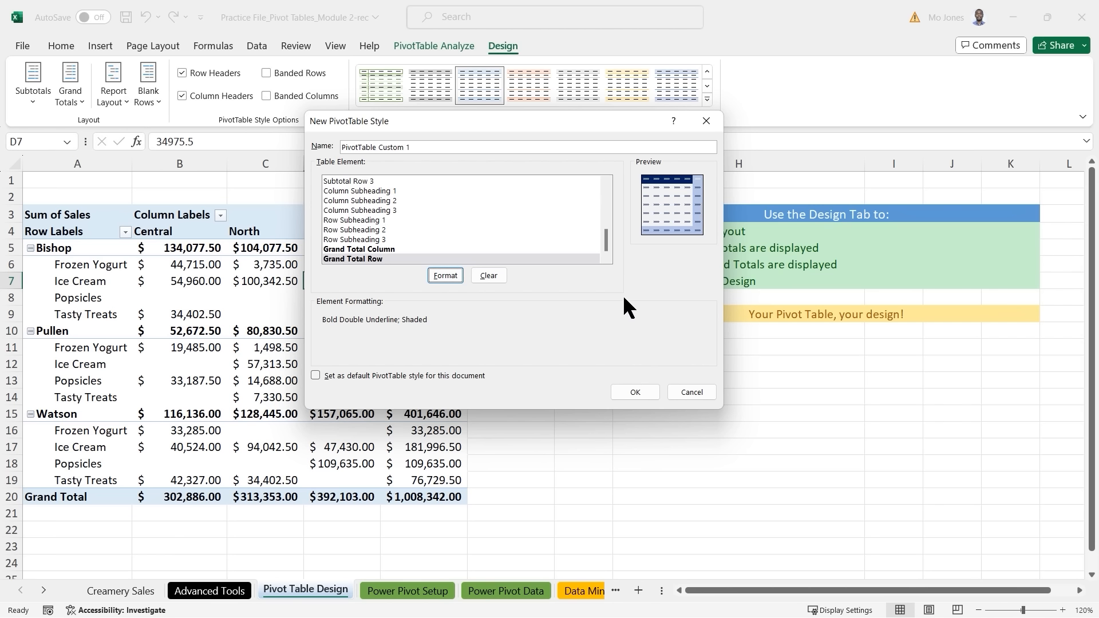
Step: Save the new style and apply PivotTable Custom 1 to the sales pivot table
left_click(640, 390)
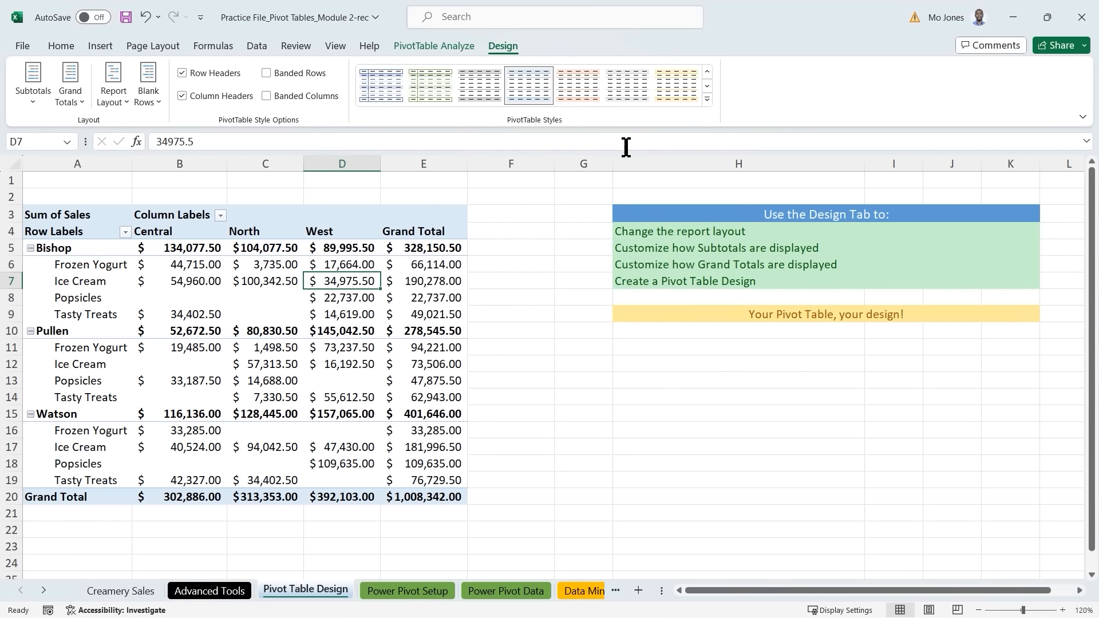
left_click(707, 99)
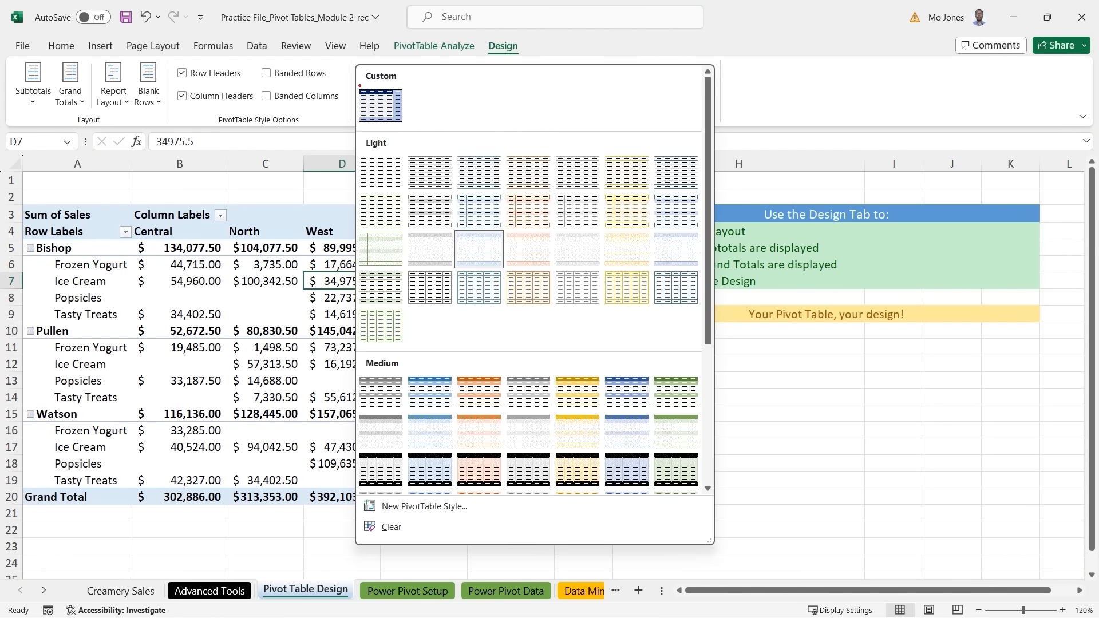
mouse_move(359, 86)
left_mouse_down()
mouse_move(368, 100)
mouse_move(483, 127)
mouse_move(548, 127)
left_mouse_up()
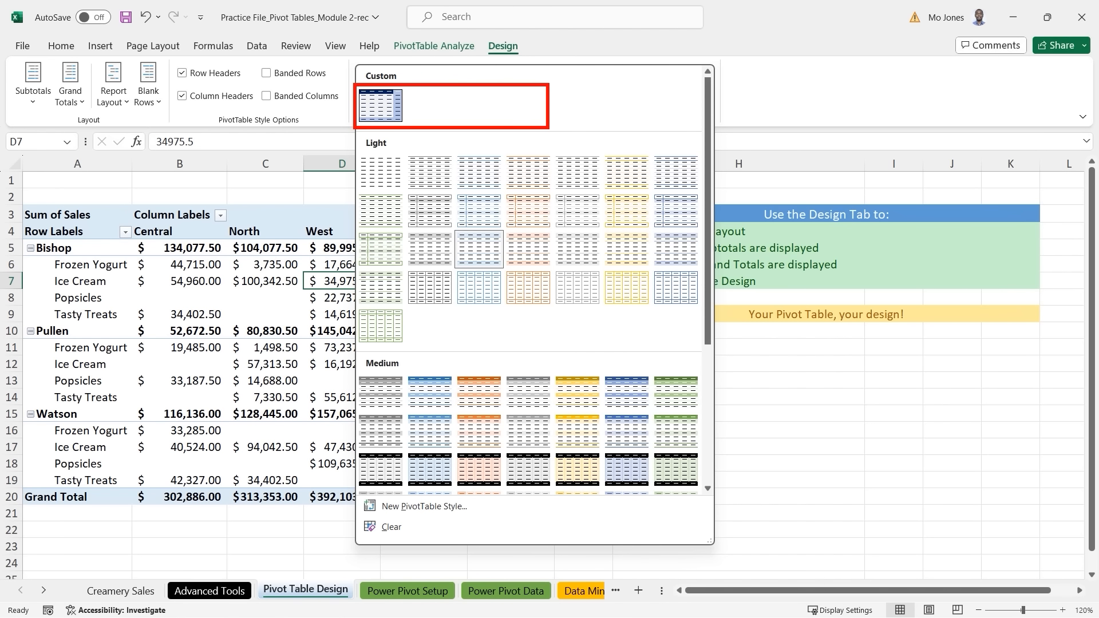
key("Escape")
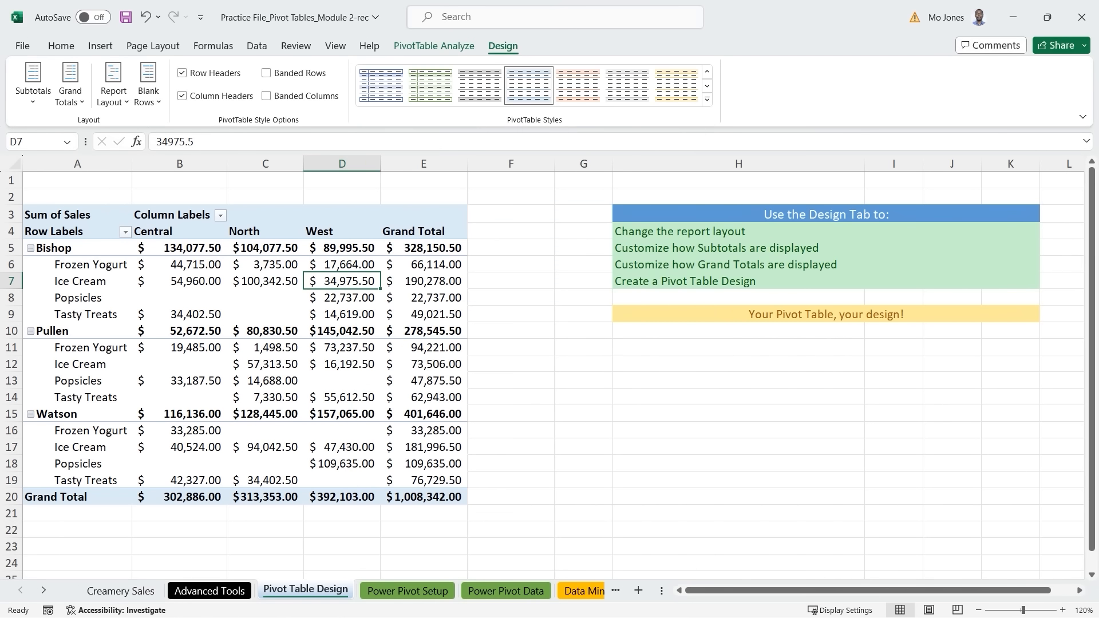
left_click(708, 101)
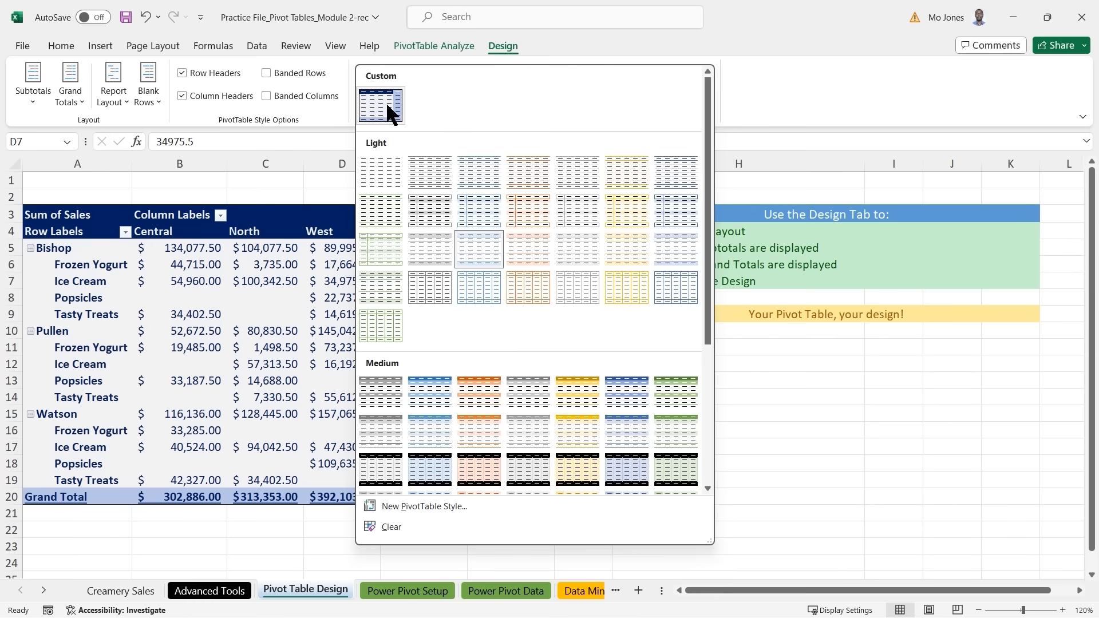
left_click(385, 102)
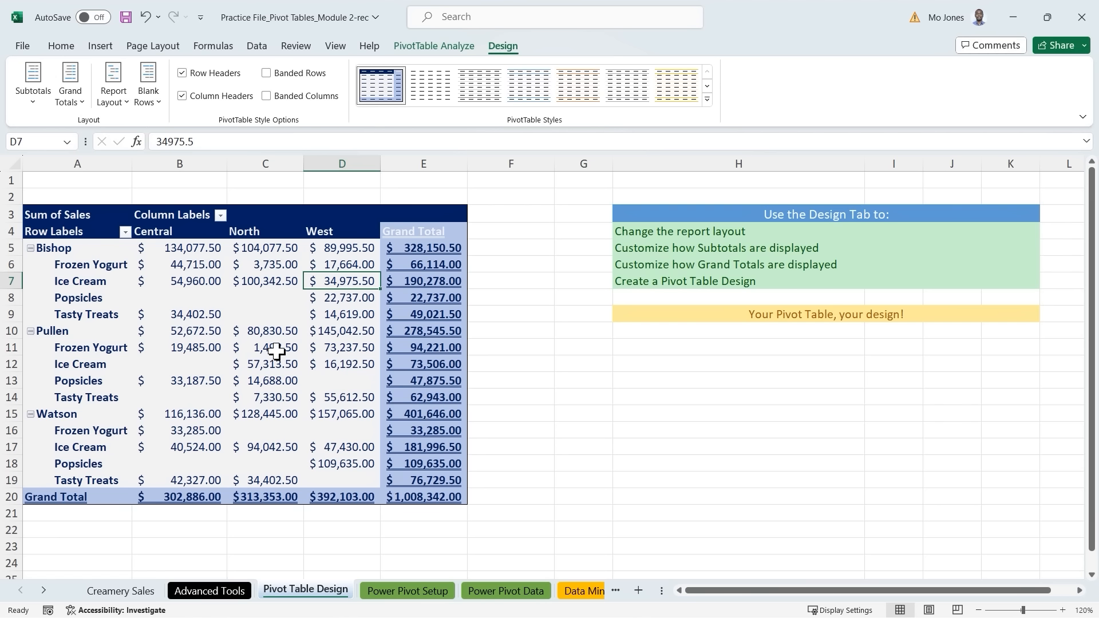
left_click(362, 252)
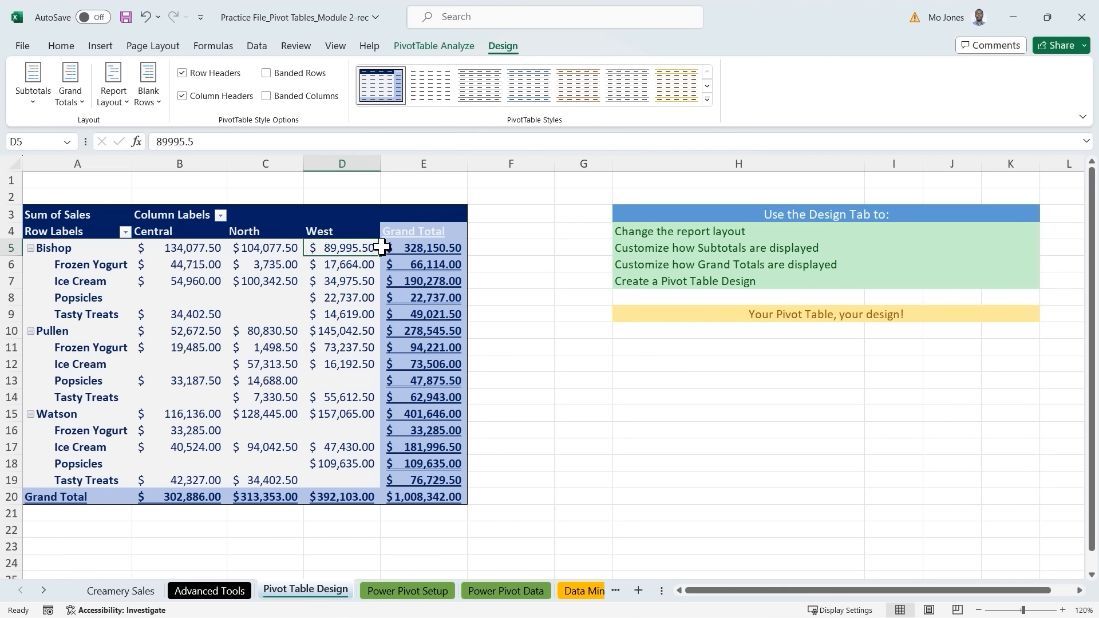
Step: Open the PivotTable Custom 1 style for modification to review its elements and cancel without changes
right_click(385, 81)
left_click(444, 140)
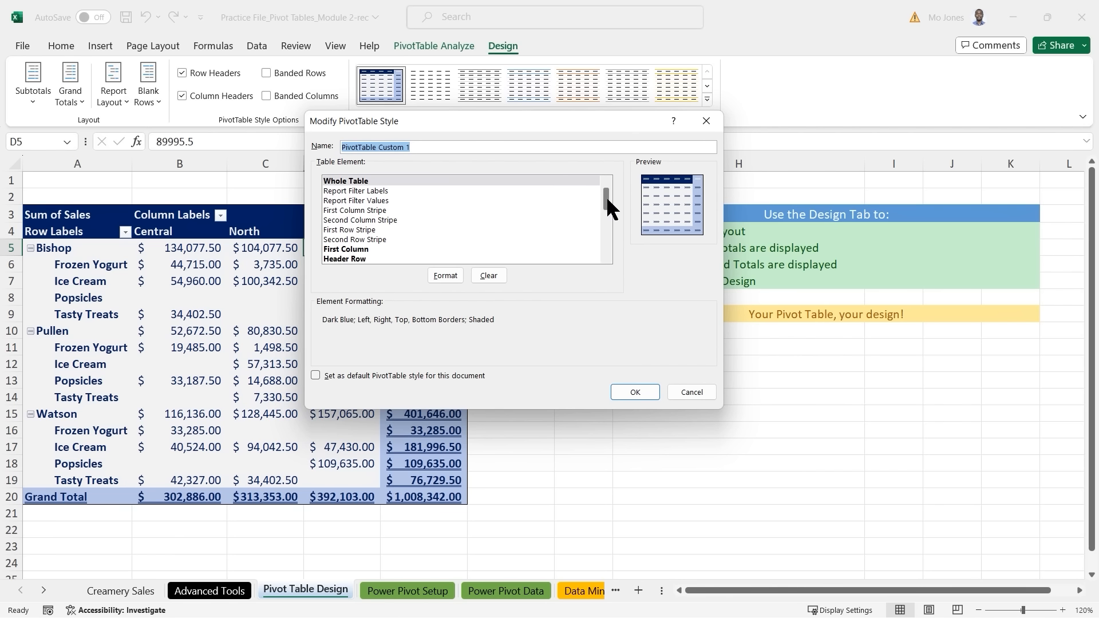
left_click(691, 392)
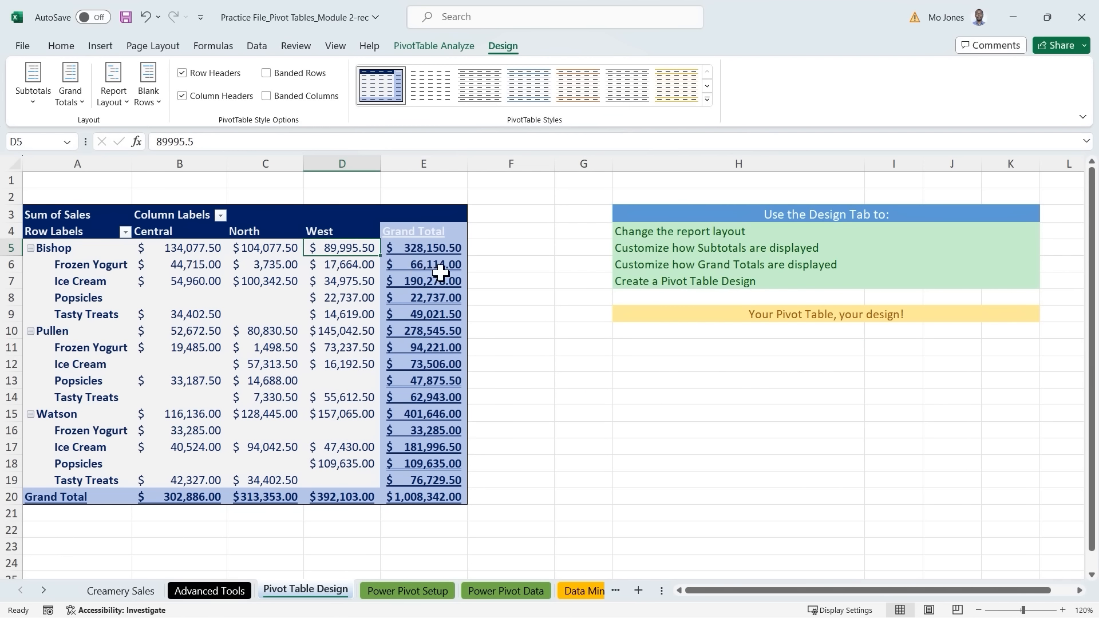
Step: Preview the built-in workbook themes on the pivot table and leave the gallery without applying one
left_click(153, 44)
left_click(29, 100)
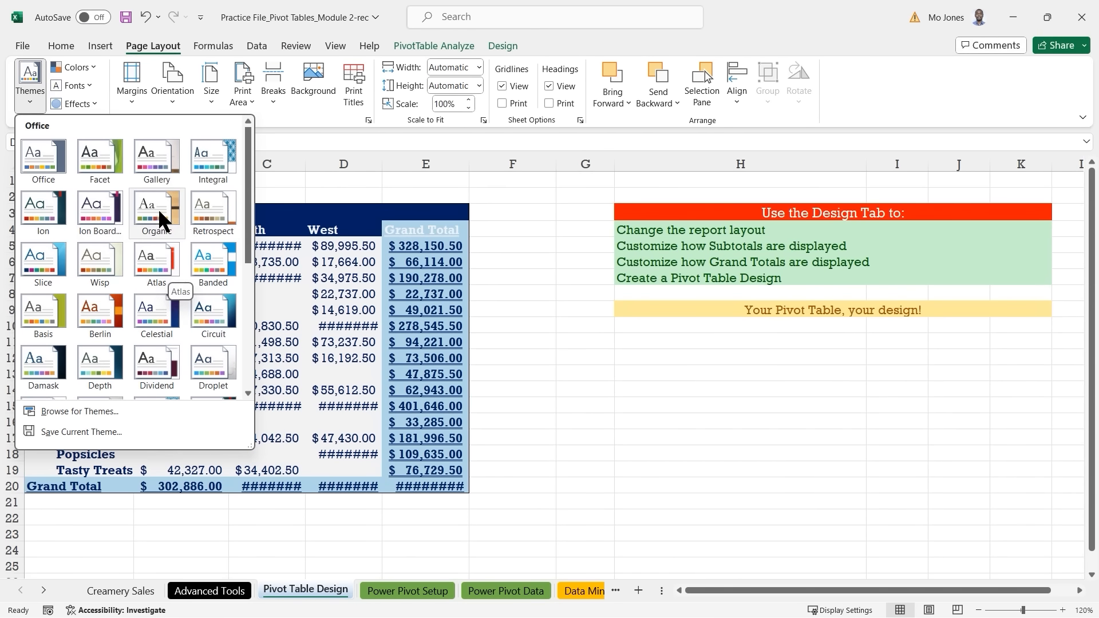
left_click(337, 289)
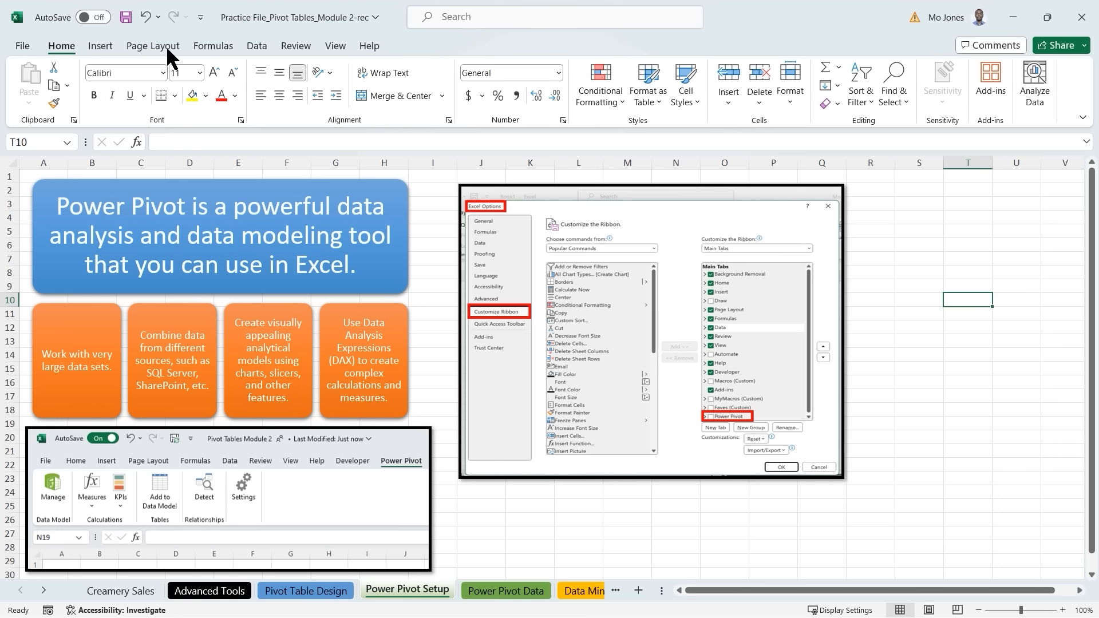
Step: Customize the ribbon's main tabs to include Power Pivot and display the Power Pivot commands
right_click(69, 47)
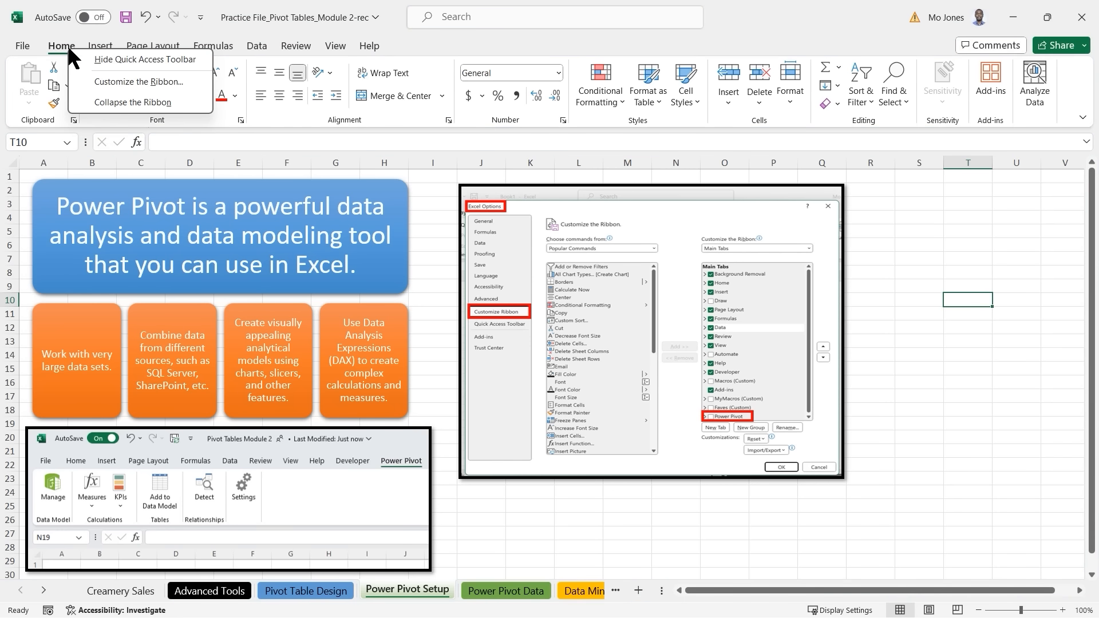
left_click(125, 81)
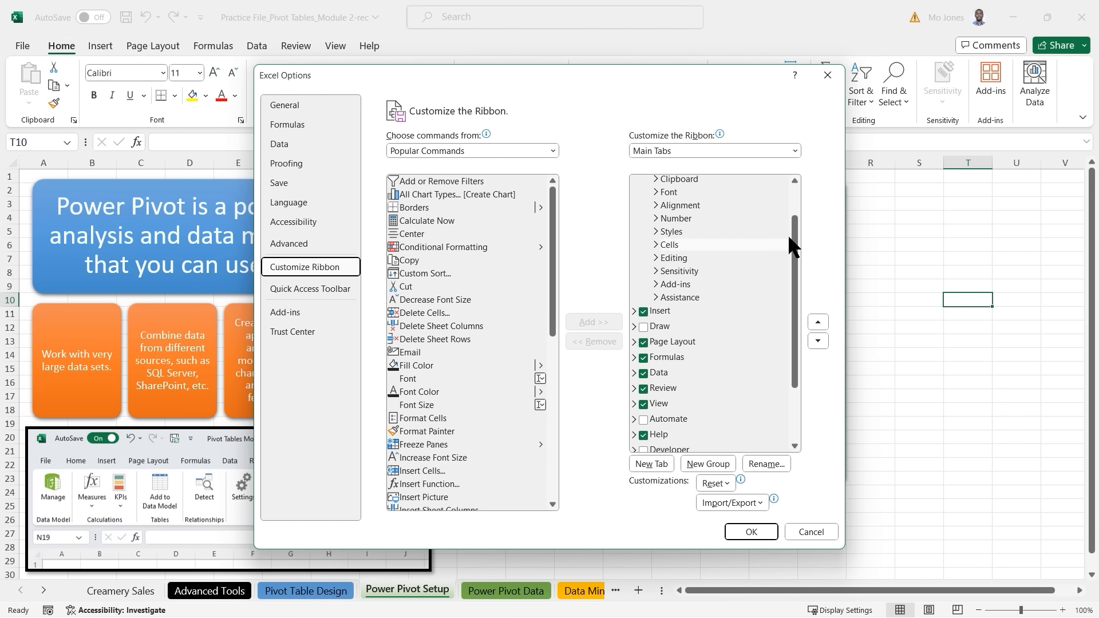
left_click_drag(795, 238, 795, 180)
left_click(634, 209)
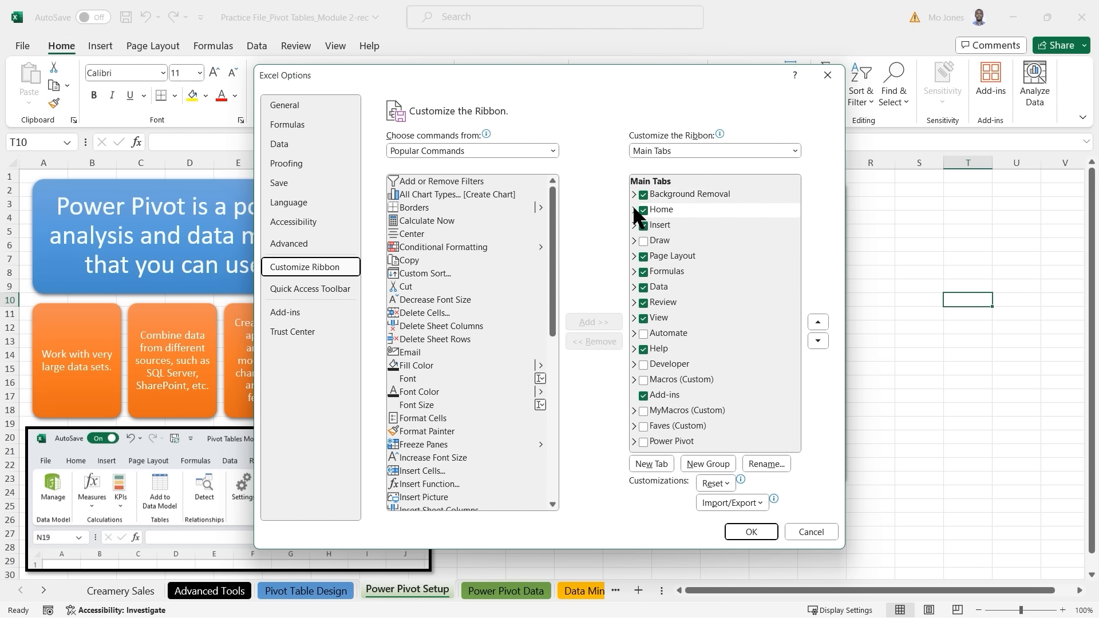
left_click(643, 441)
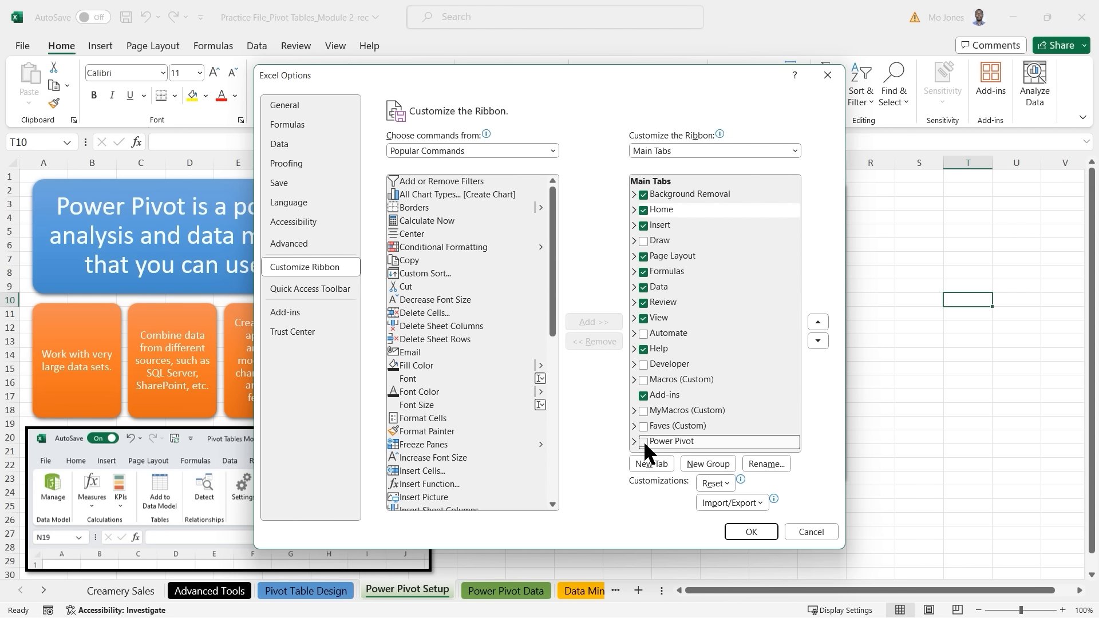
left_click(750, 531)
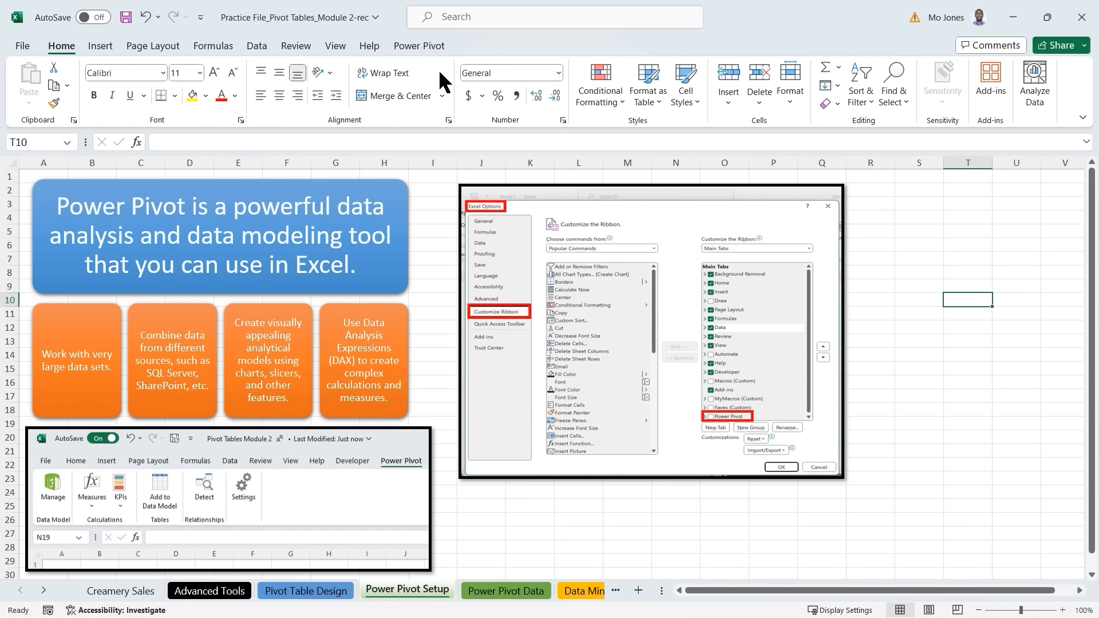
left_click(427, 45)
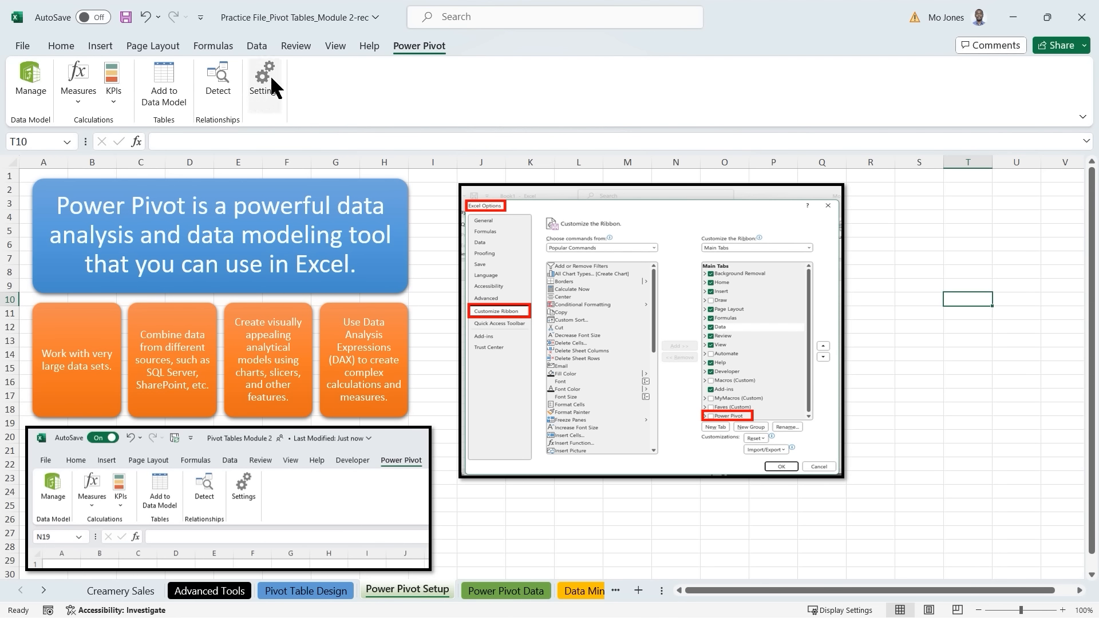
Step: Check in the COM Add-ins list whether Microsoft Power Pivot for Excel is enabled, and cancel without changes
right_click(67, 45)
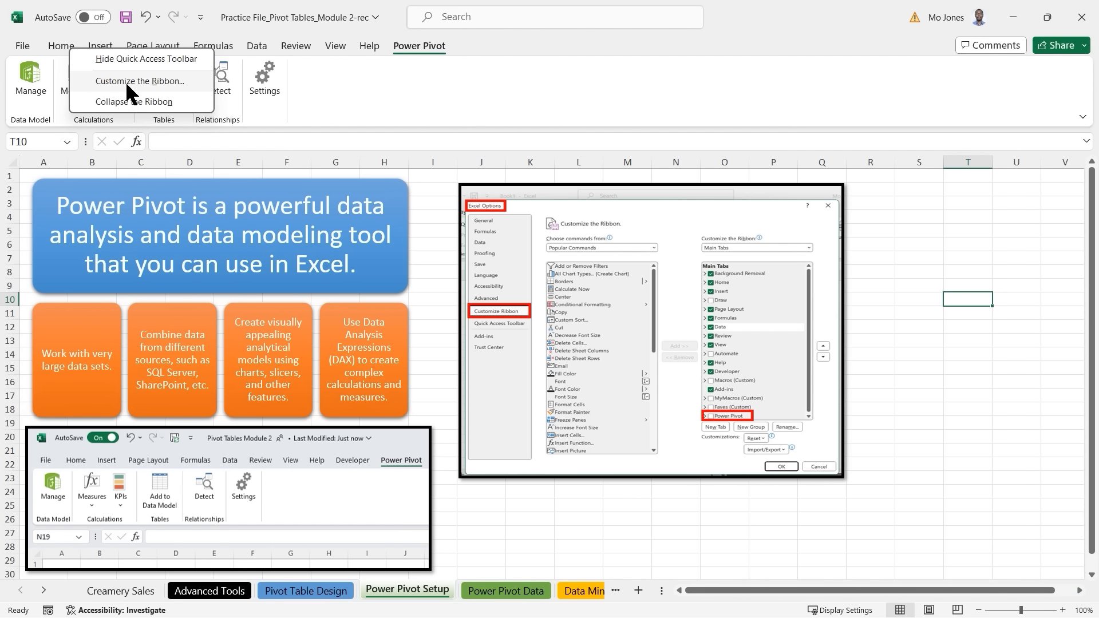
left_click(148, 83)
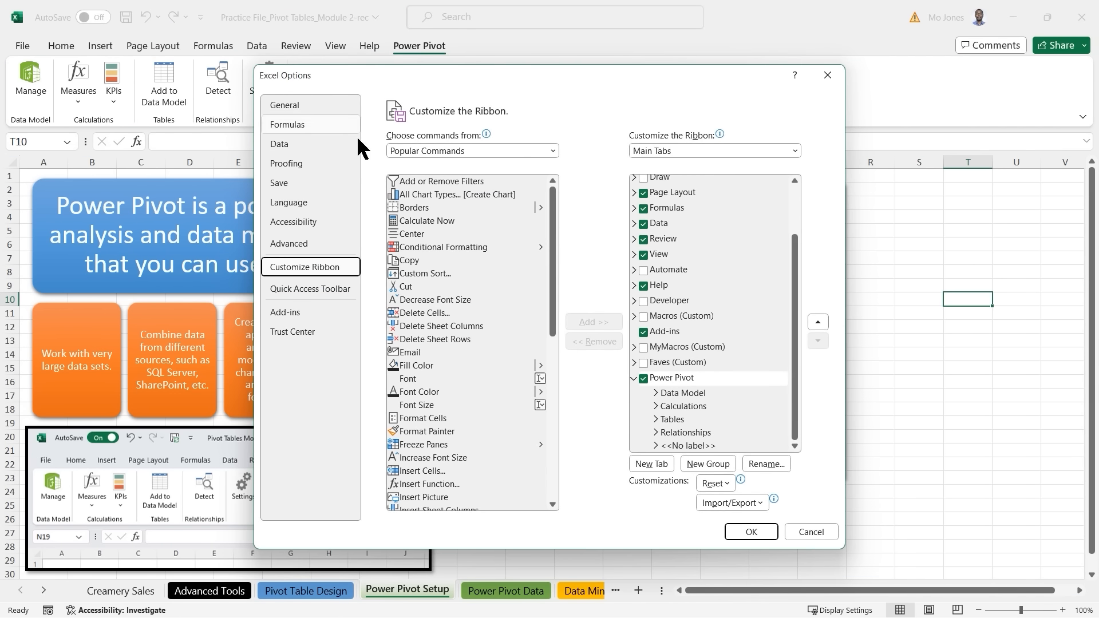
left_click(292, 310)
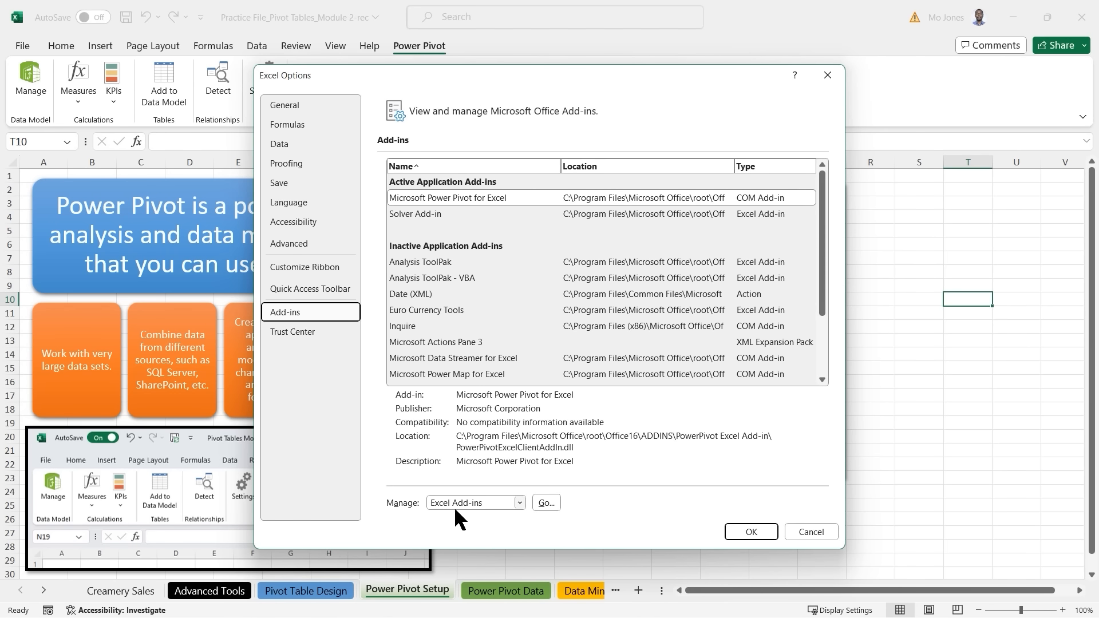
left_click(519, 502)
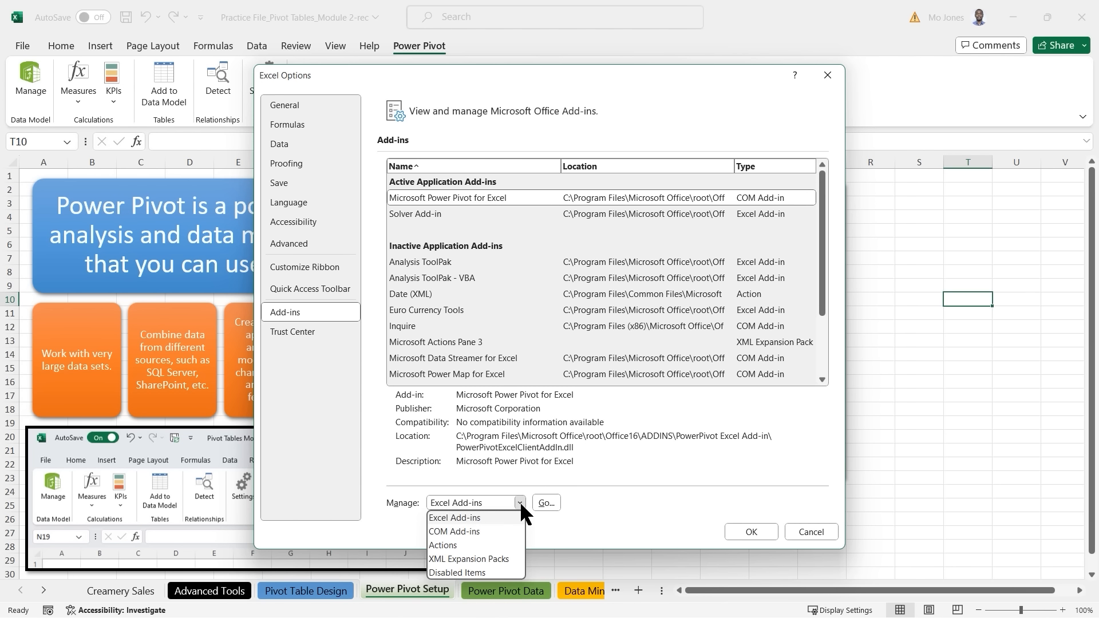
left_click(461, 533)
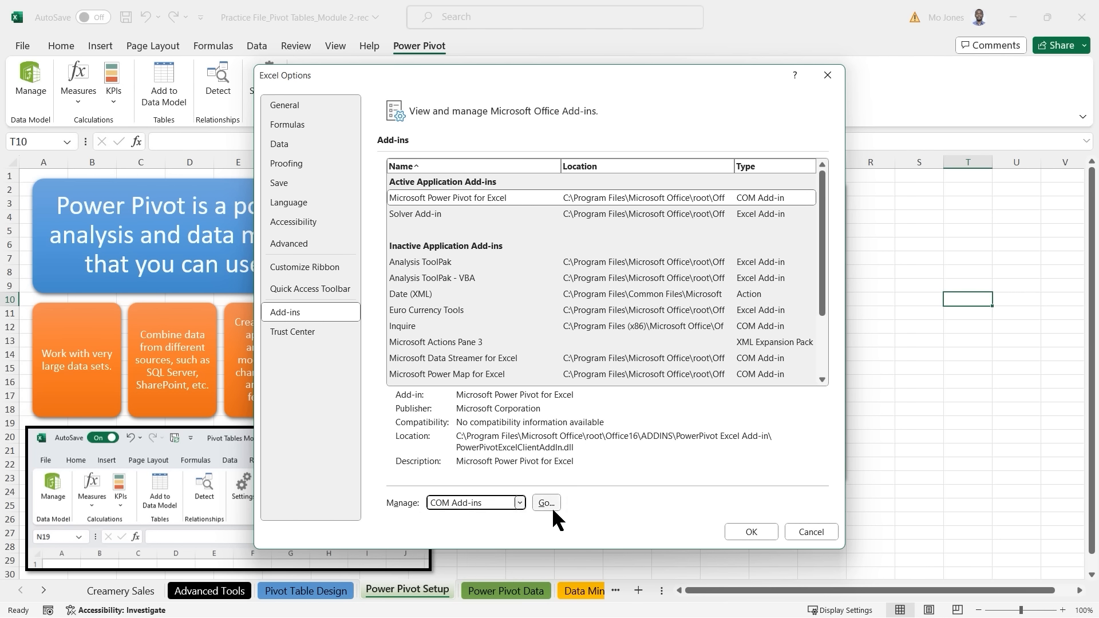
key("ctrl+2")
mouse_move(424, 487)
left_mouse_down()
mouse_move(526, 519)
mouse_move(660, 456)
left_mouse_up()
left_click(554, 502)
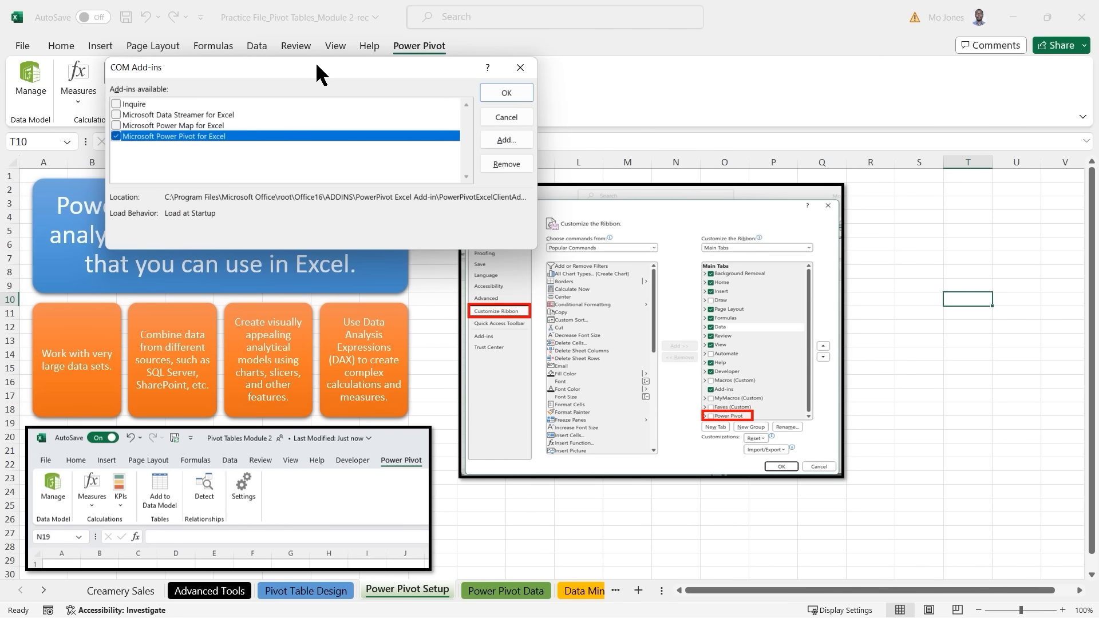
left_click_drag(317, 63, 475, 113)
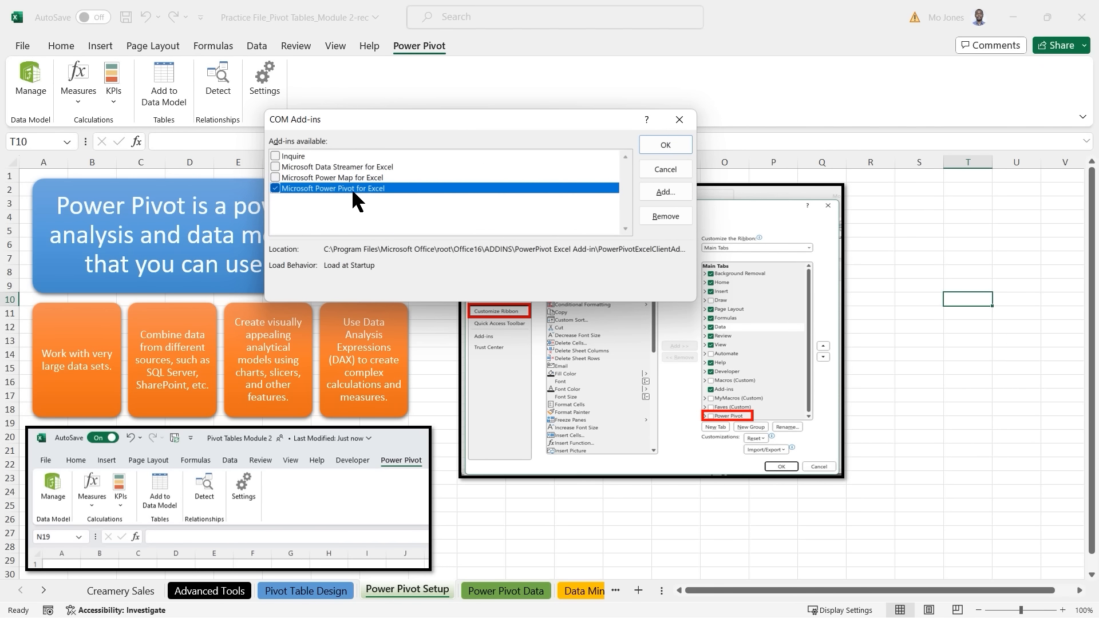
left_click(665, 166)
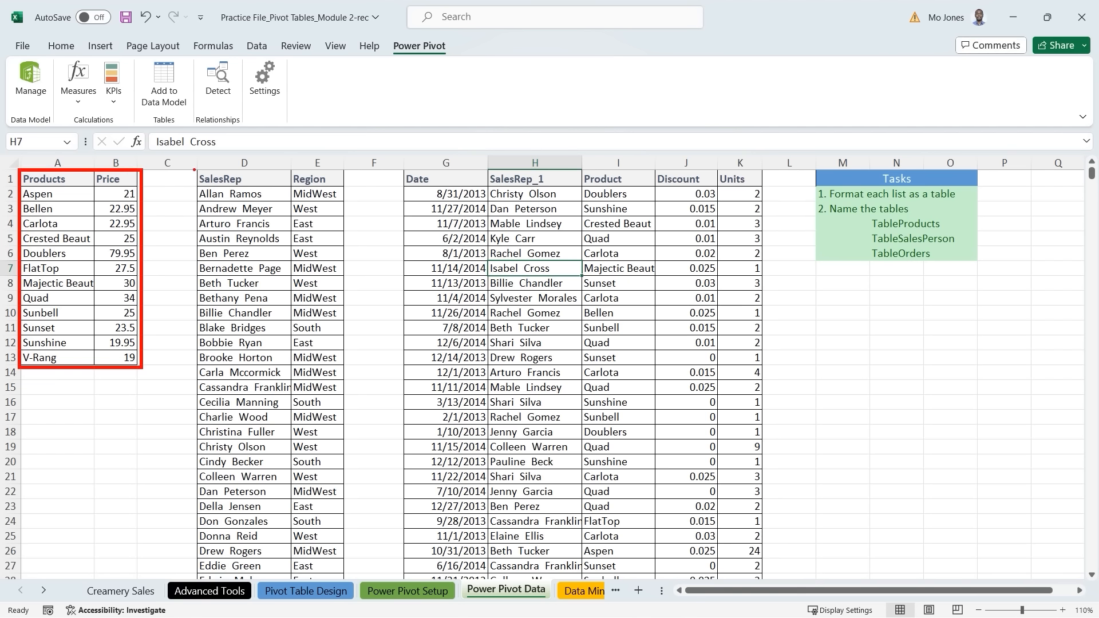
mouse_move(194, 170)
left_mouse_down()
mouse_move(236, 242)
mouse_move(345, 576)
left_mouse_up()
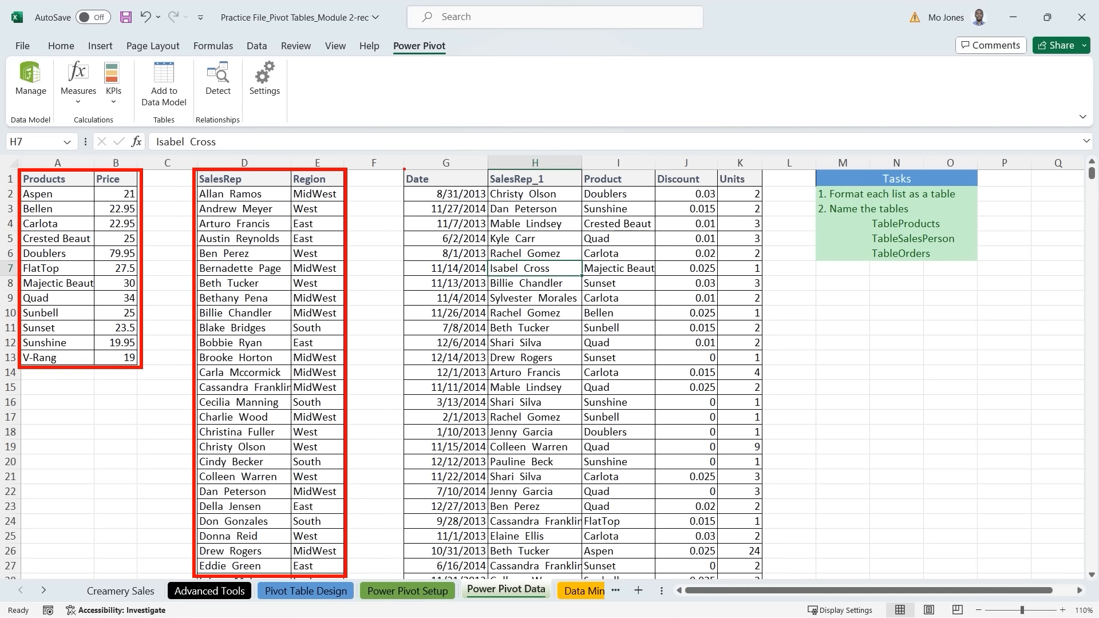
mouse_move(403, 170)
left_mouse_down()
mouse_move(654, 435)
mouse_move(763, 526)
mouse_move(765, 576)
left_mouse_up()
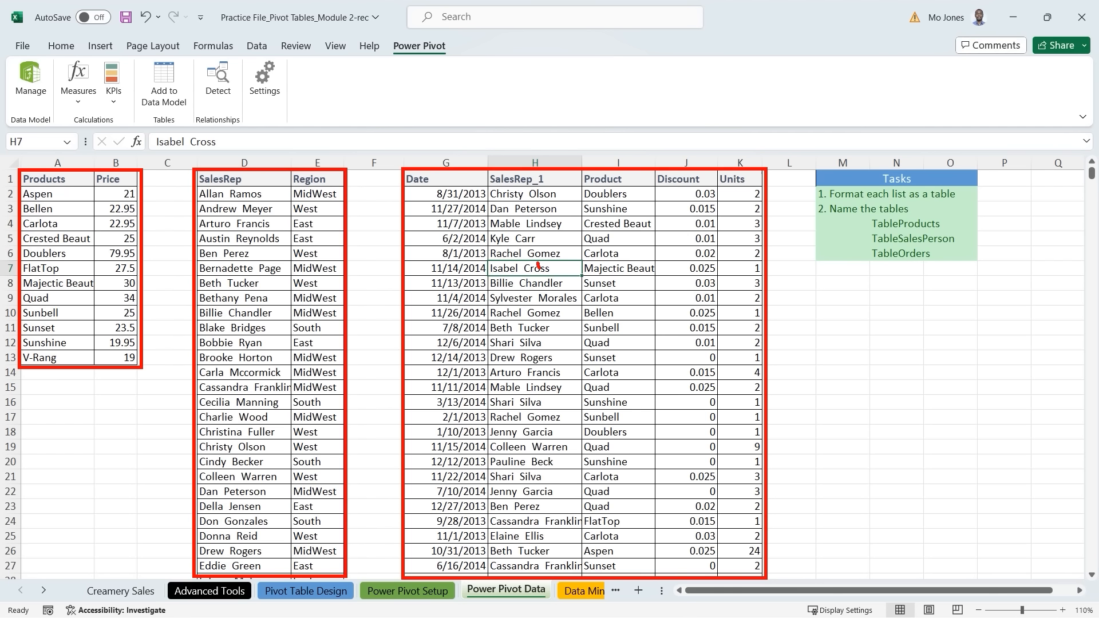
mouse_move(538, 265)
left_mouse_down()
mouse_move(637, 319)
mouse_move(742, 199)
left_mouse_up()
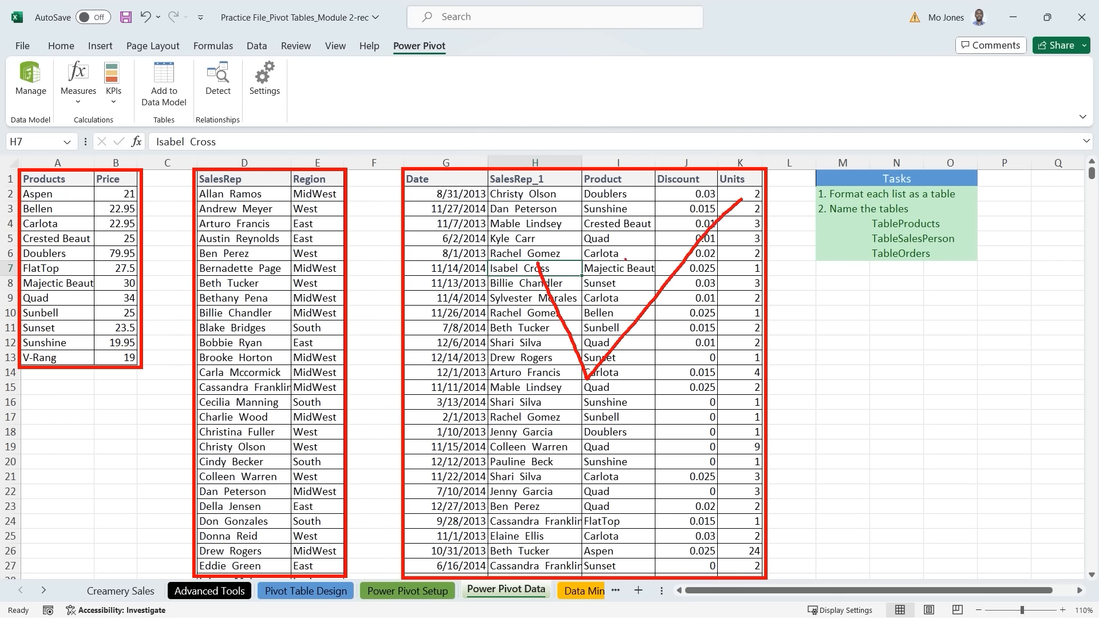
mouse_move(537, 264)
left_mouse_down()
mouse_move(586, 412)
mouse_move(642, 351)
mouse_move(731, 210)
left_mouse_up()
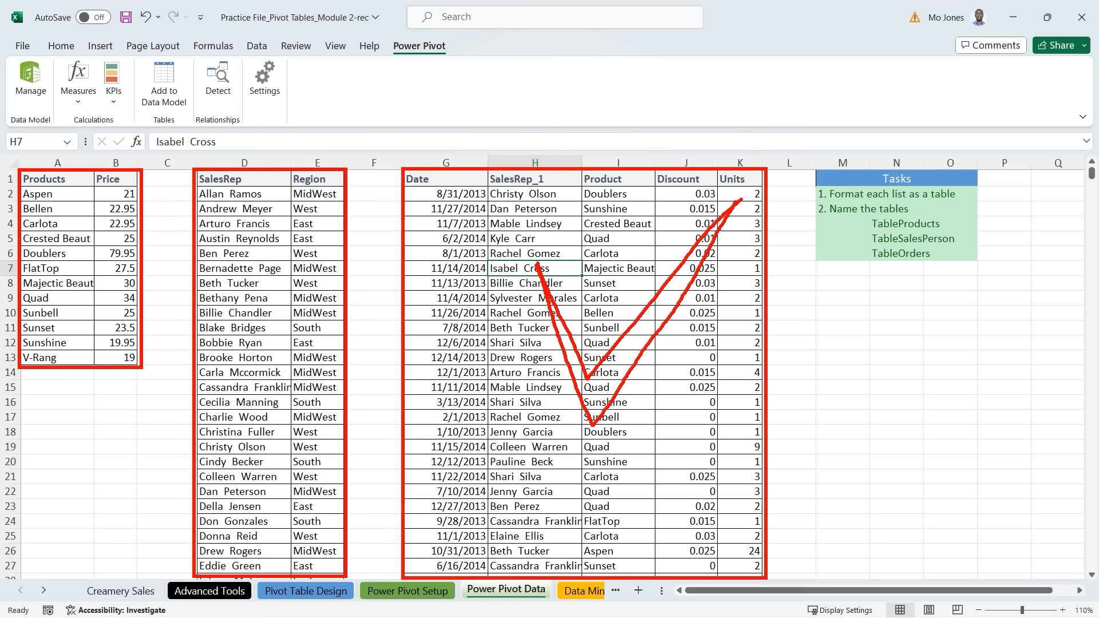
key("Escape")
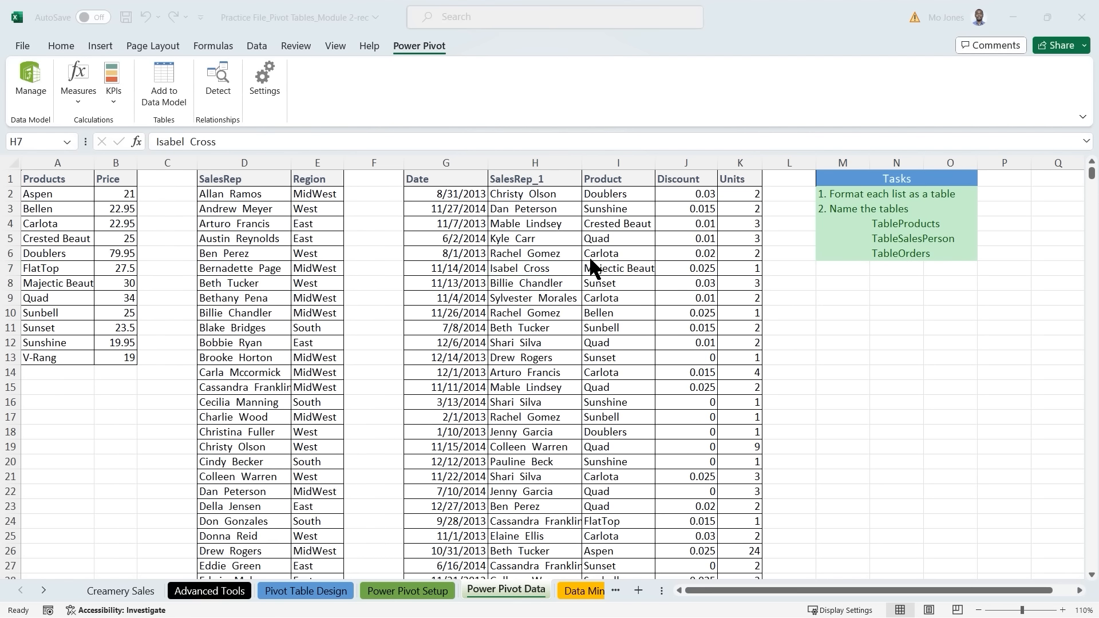
mouse_move(311, 169)
left_mouse_down()
mouse_move(420, 130)
mouse_move(515, 133)
mouse_move(574, 187)
left_mouse_up()
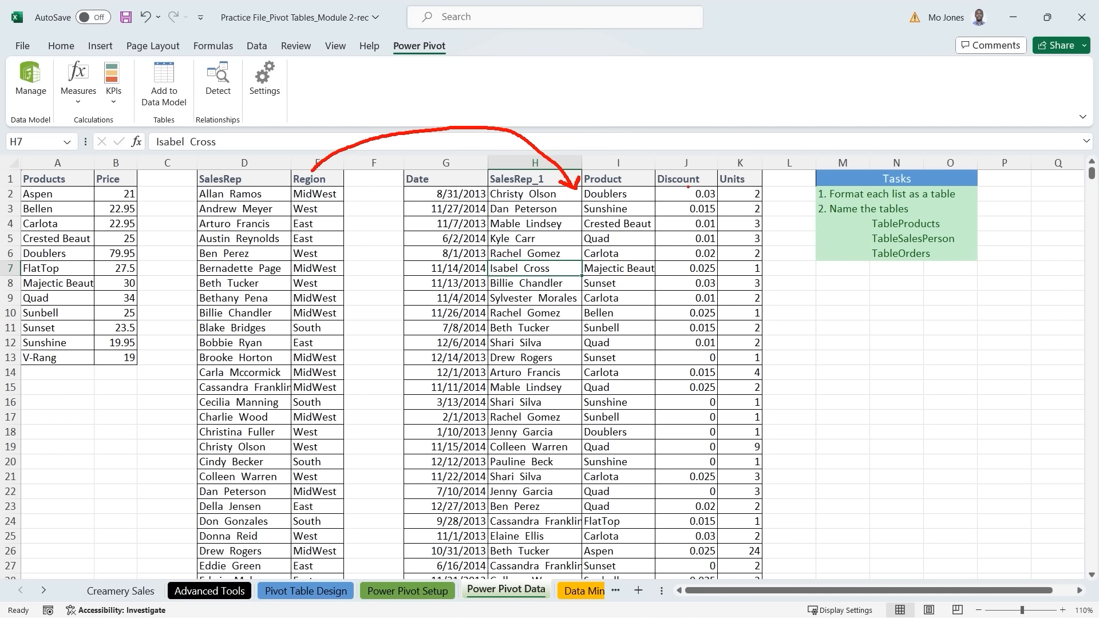
mouse_move(120, 178)
left_mouse_down()
mouse_move(316, 115)
mouse_move(521, 108)
mouse_move(604, 143)
mouse_move(656, 196)
mouse_move(639, 199)
left_mouse_up()
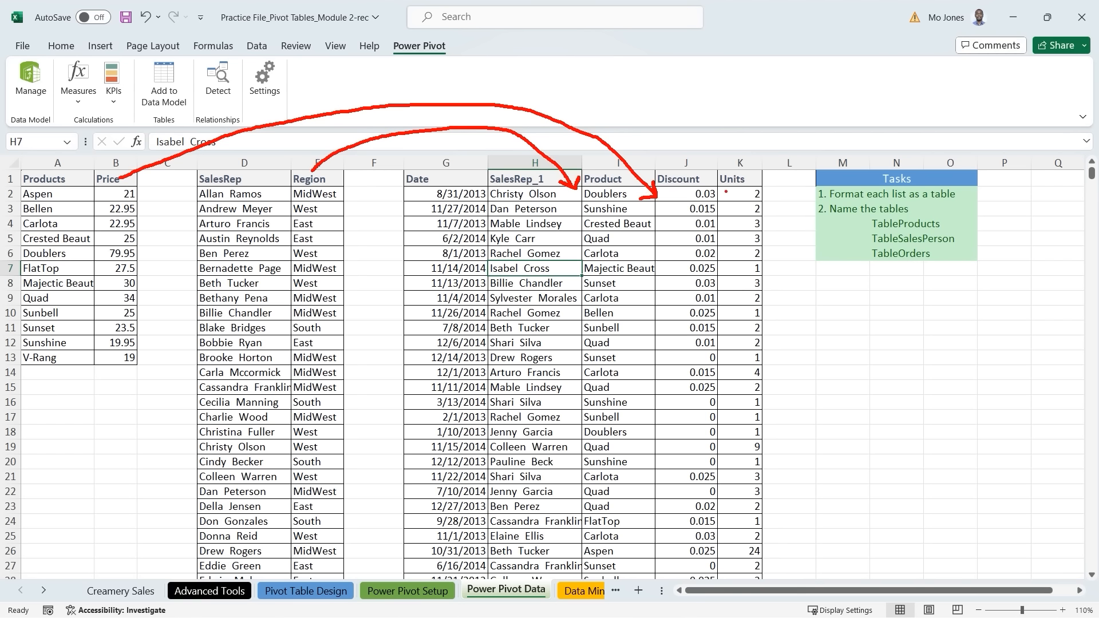
mouse_move(764, 171)
left_mouse_down()
mouse_move(792, 263)
mouse_move(819, 465)
mouse_move(816, 573)
left_mouse_up()
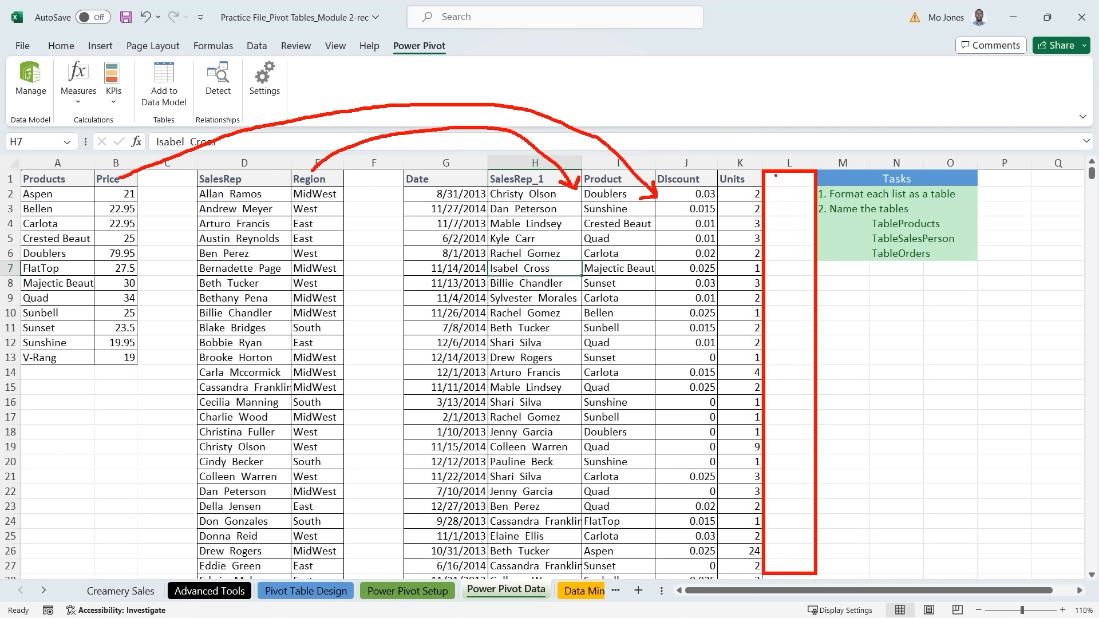
type("t")
type("Sale")
key("Escape")
key("Escape")
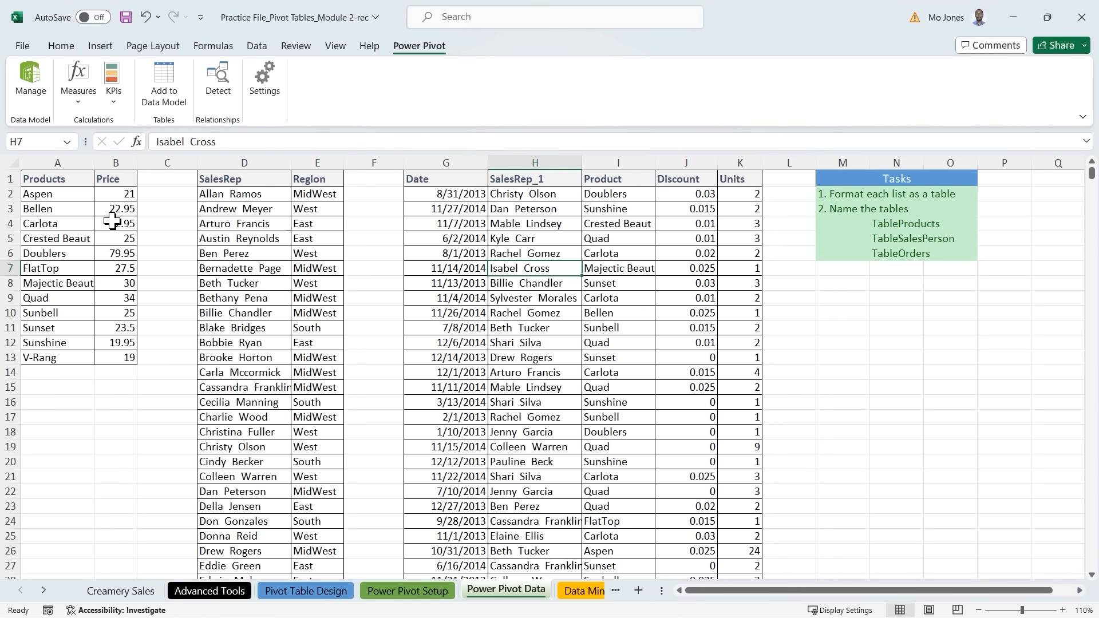
Step: Format the product list in A1:B13 as a table with headers and name it TableProducts
left_click(81, 224)
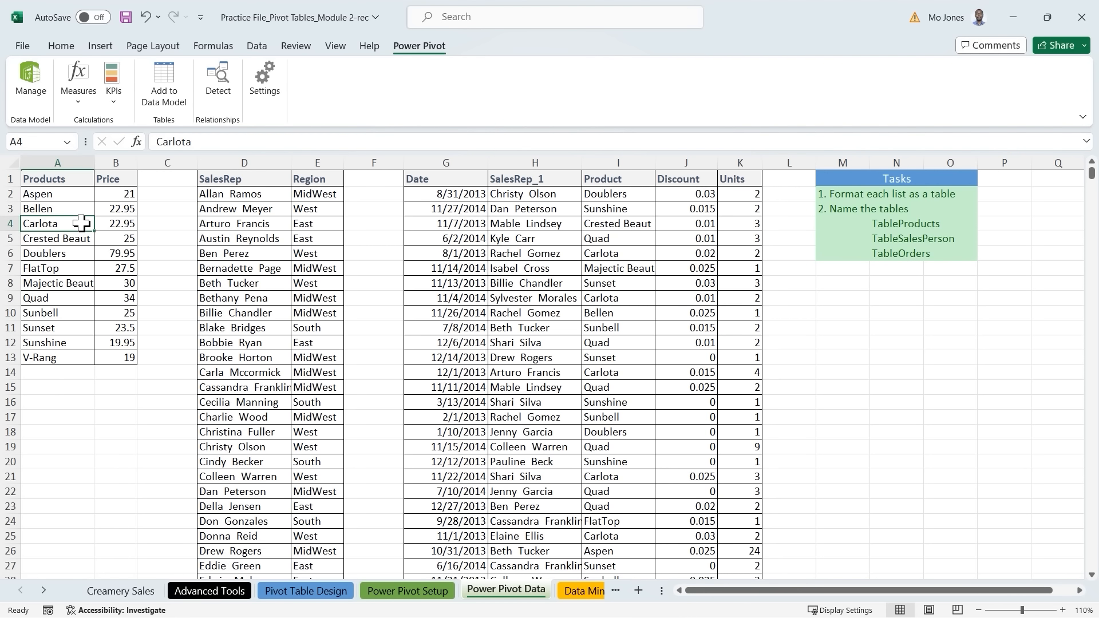
key("ctrl+t")
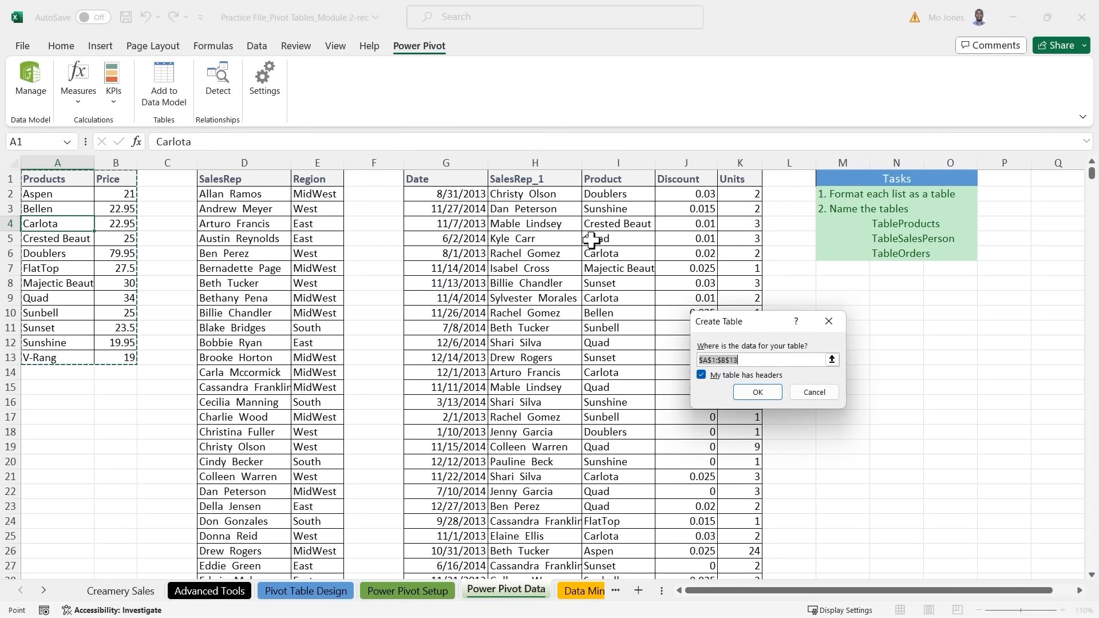
left_click(757, 392)
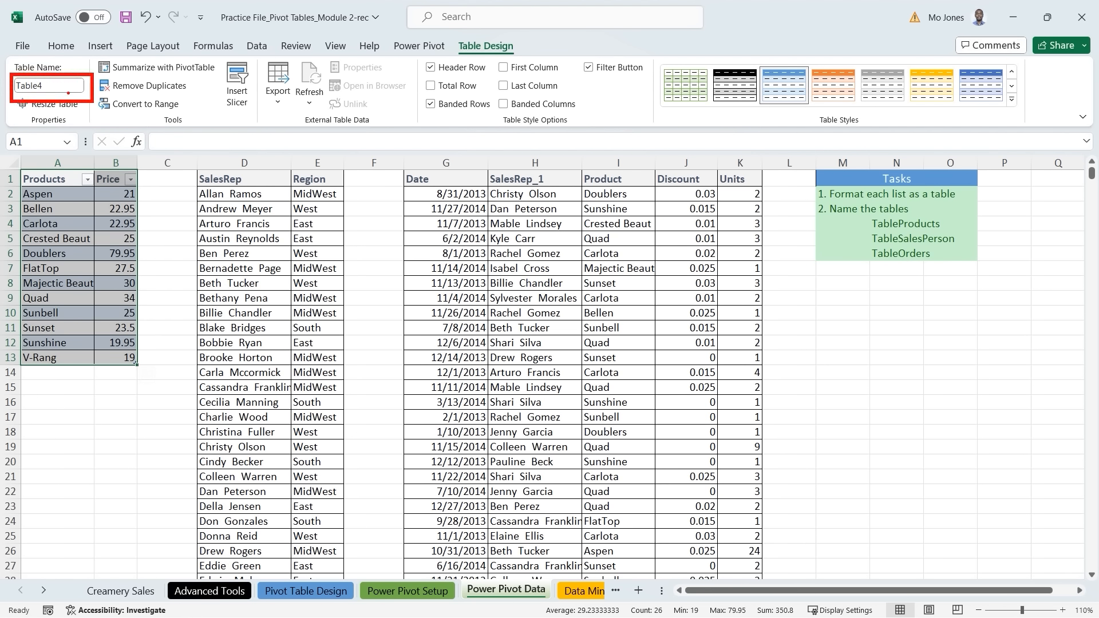
key("Escape")
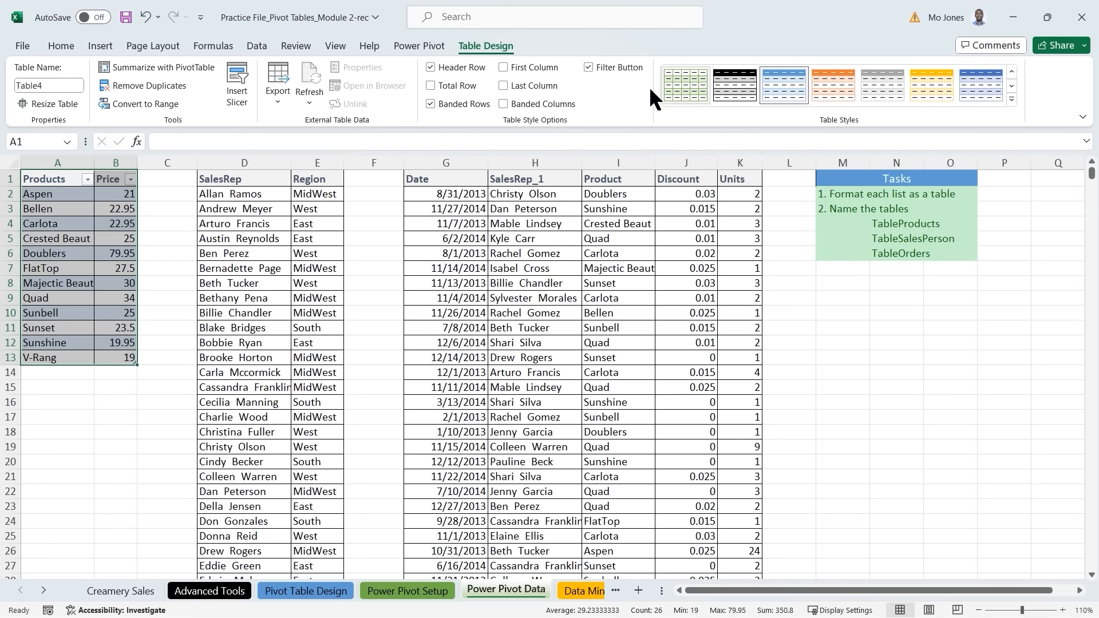
left_click(57, 85)
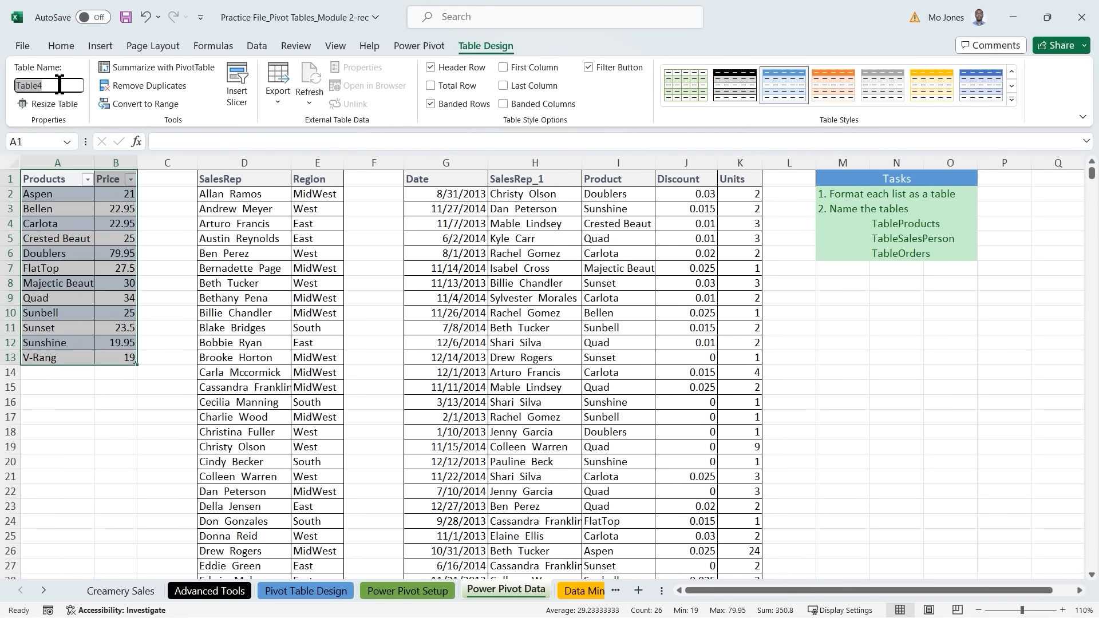
left_click(58, 86)
key("BackSpace")
type("Products")
key("Return")
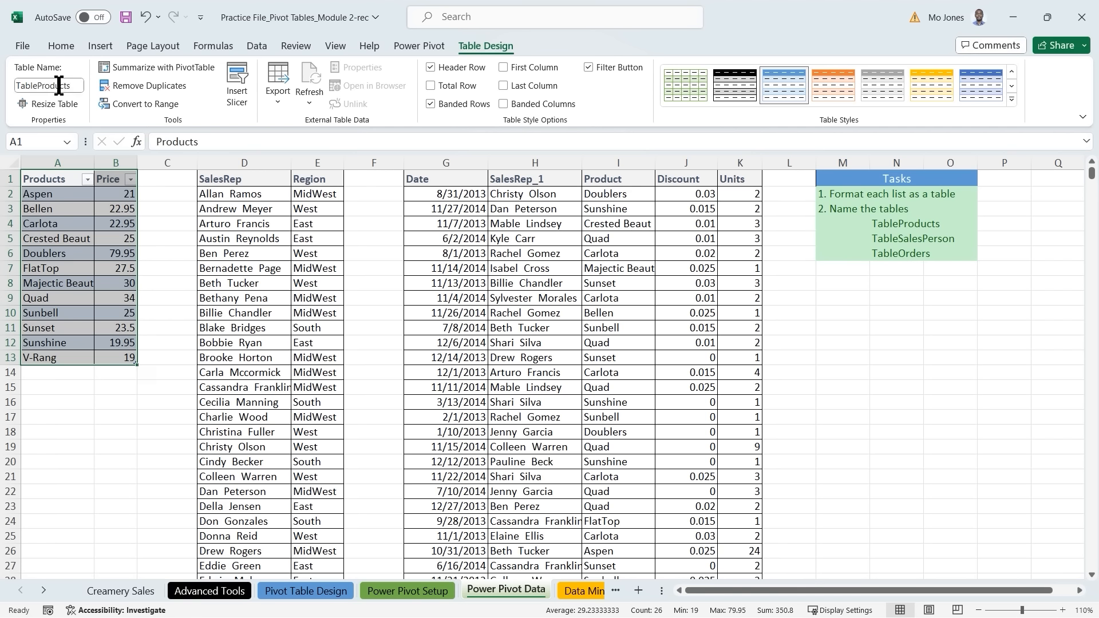
Step: Format the SalesRep and Region list in D1:E73 as a table with headers and name it TableSalesPerson
left_click(276, 265)
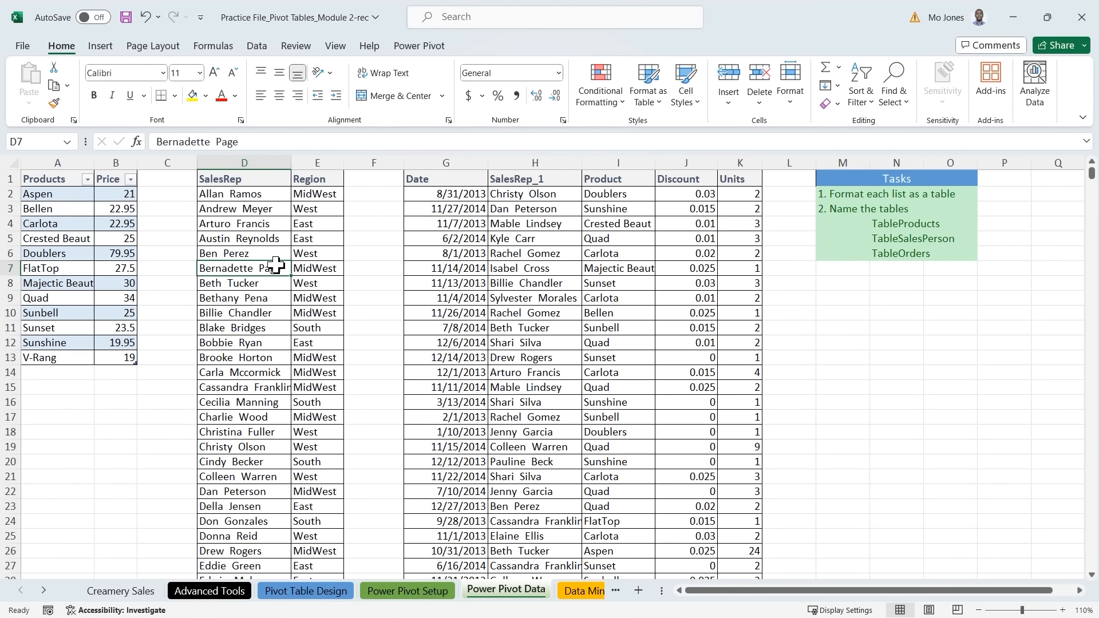
key("ctrl+t")
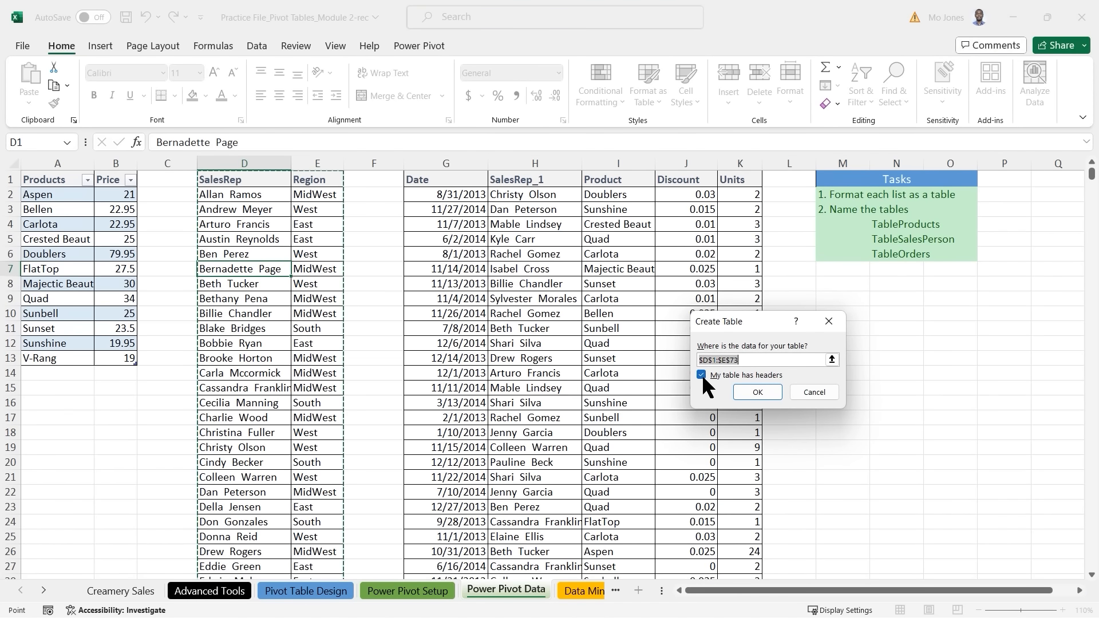
left_click(758, 393)
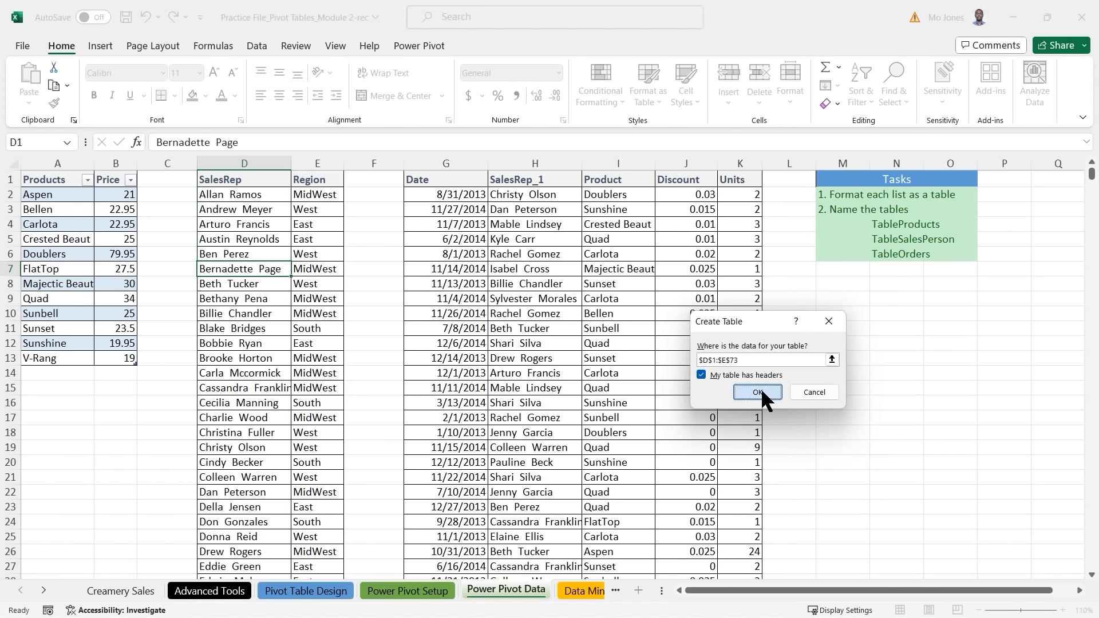
left_click(47, 87)
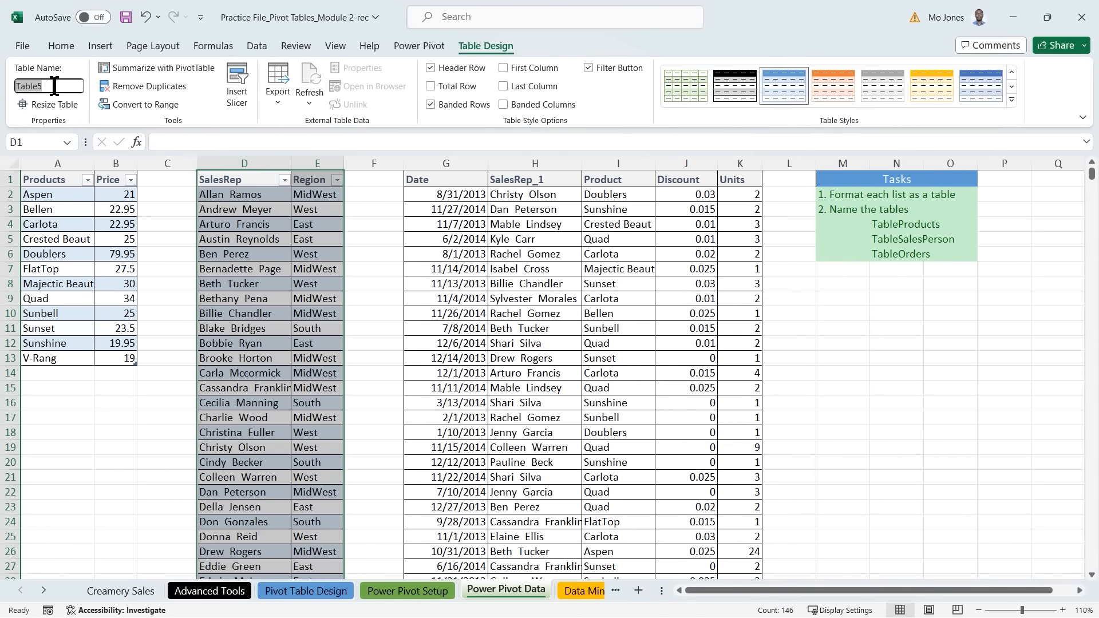
left_click(56, 86)
key("BackSpace")
type("SalesPerson")
key("Return")
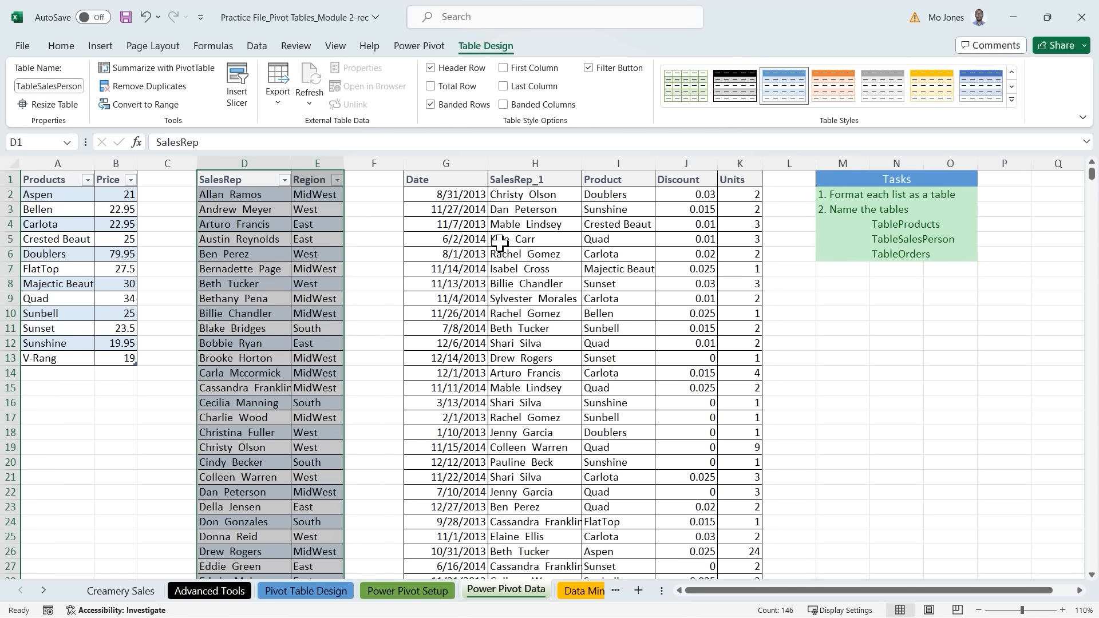
Step: Format the order list in G1:K10001 as a table with headers and name it TableOrders
left_click(551, 235)
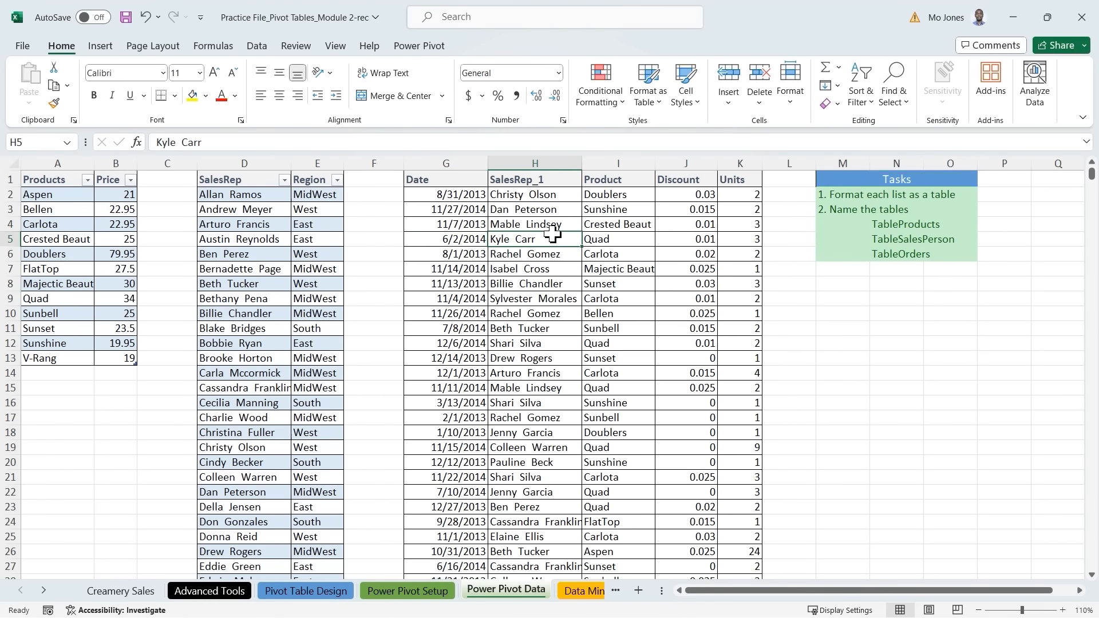
key("ctrl+t")
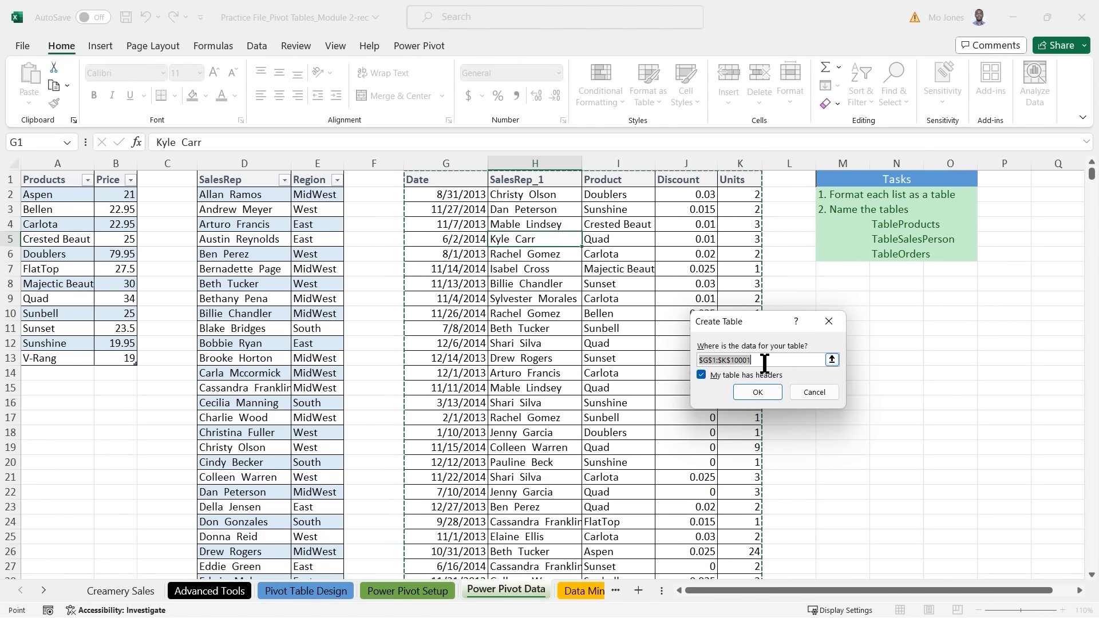
left_click(757, 393)
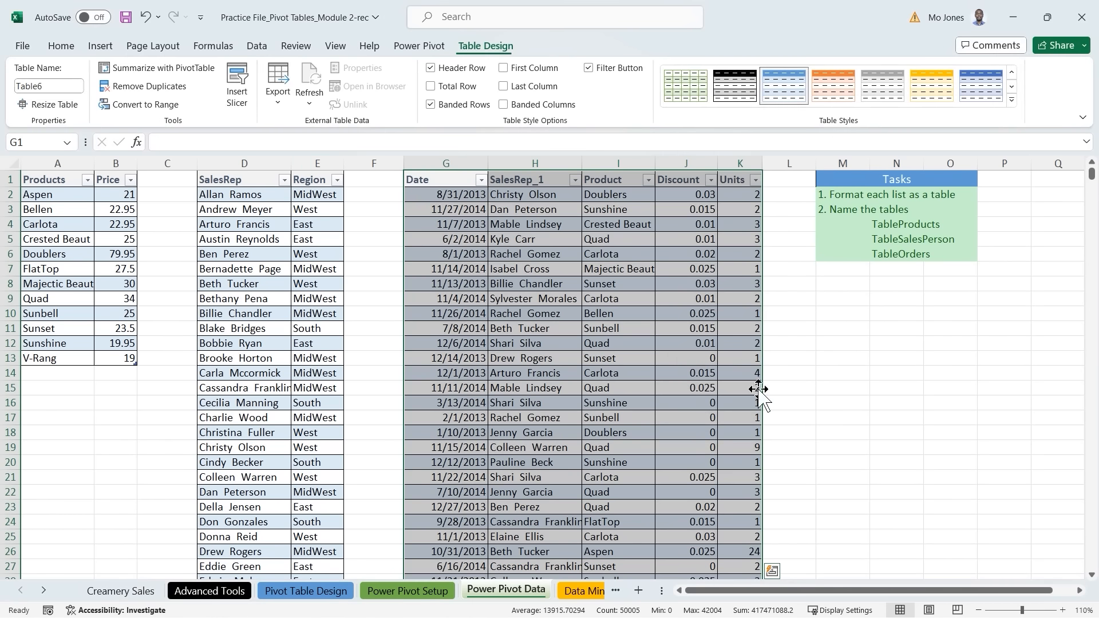
left_click(56, 85)
left_click(49, 89)
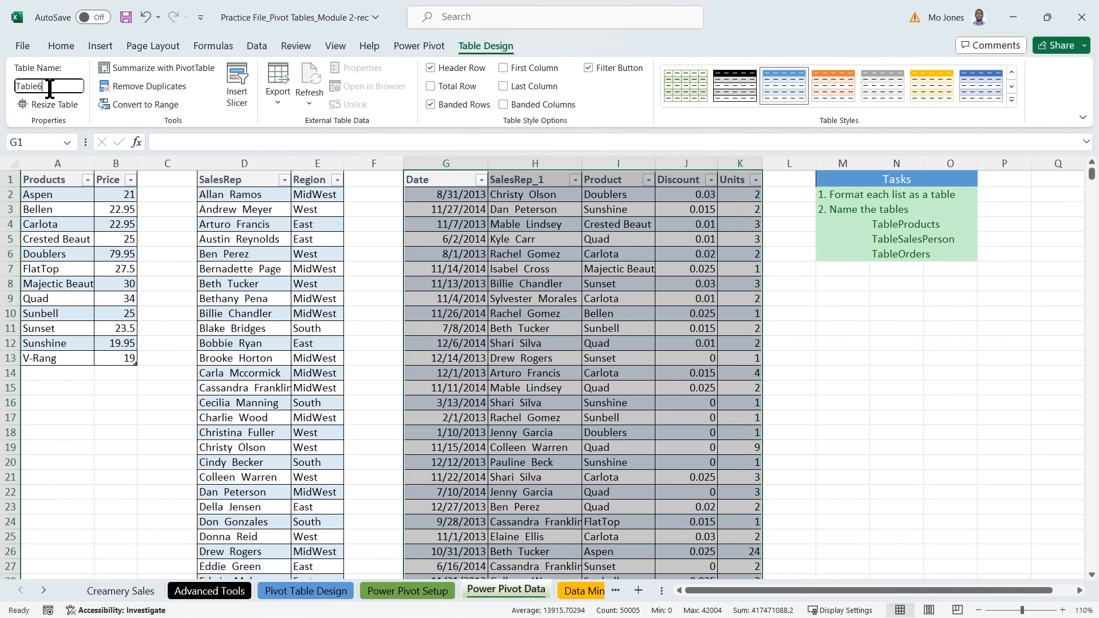
key("BackSpace")
type("Orders")
key("Return")
Step: Check the table names assigned to the order and salesperson lists
left_click(559, 254)
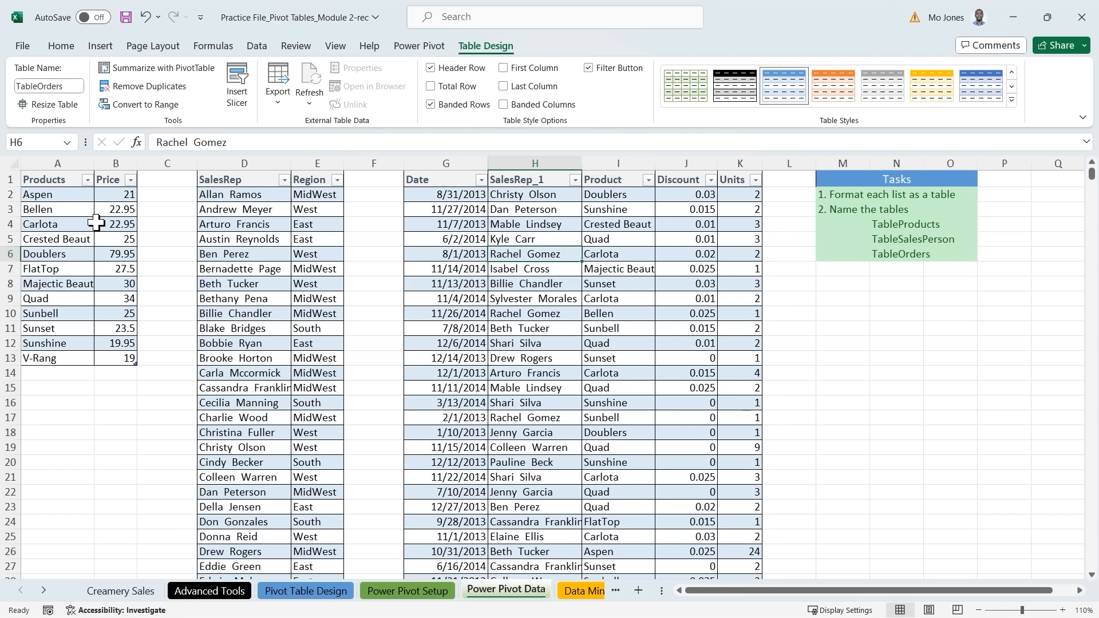
left_click(260, 239)
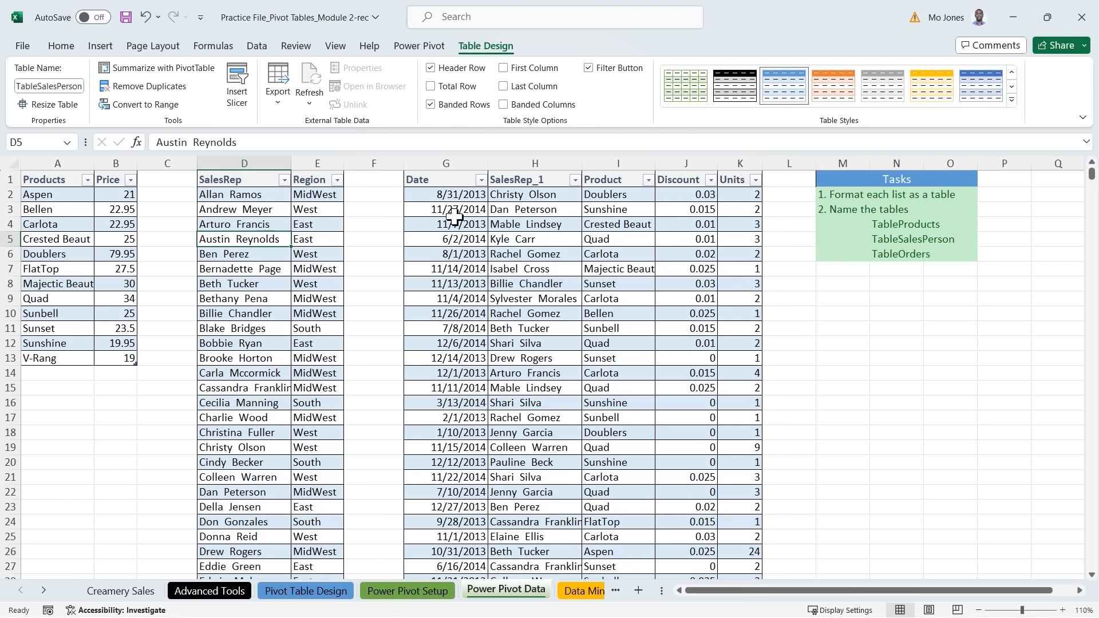
left_click(521, 224)
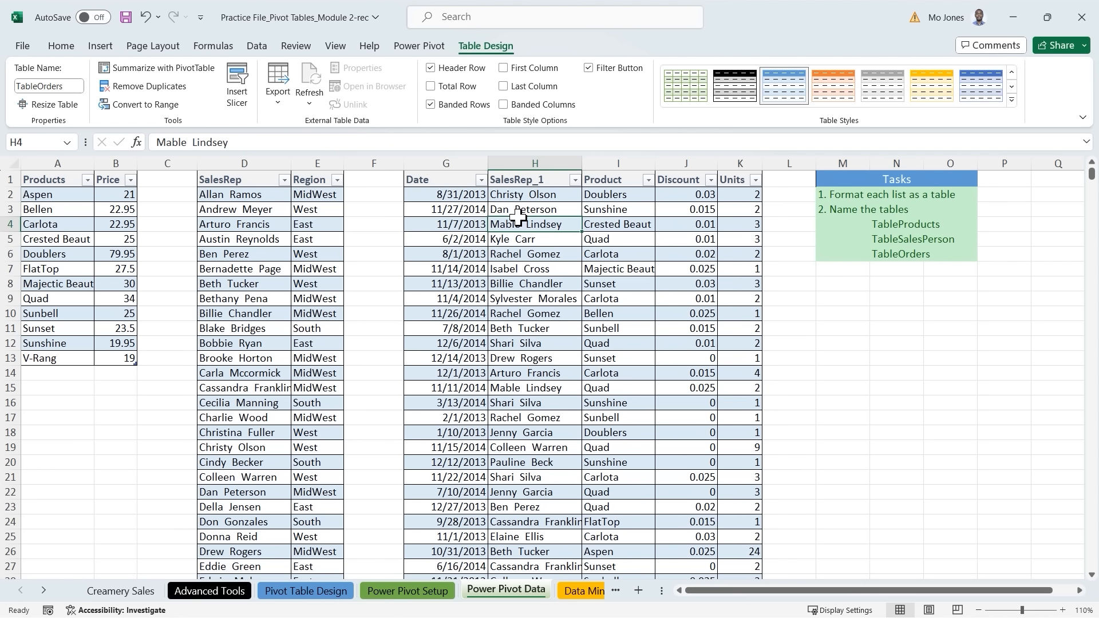
Step: Add the product table to the Power Pivot data model
left_click(416, 47)
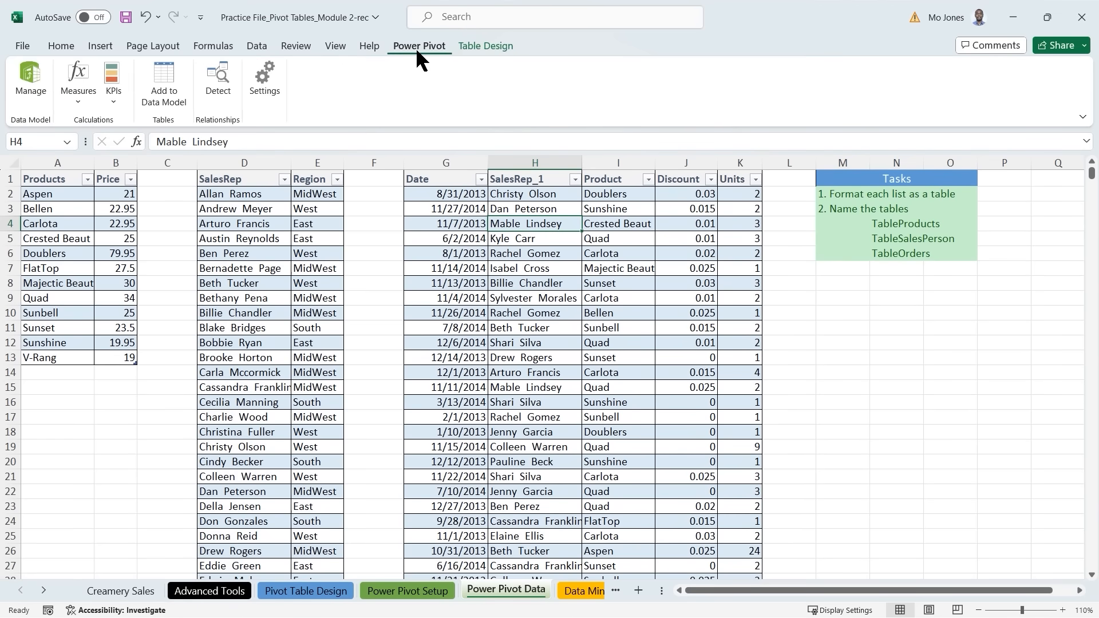
left_click(116, 225)
left_click(243, 239)
left_click(475, 240)
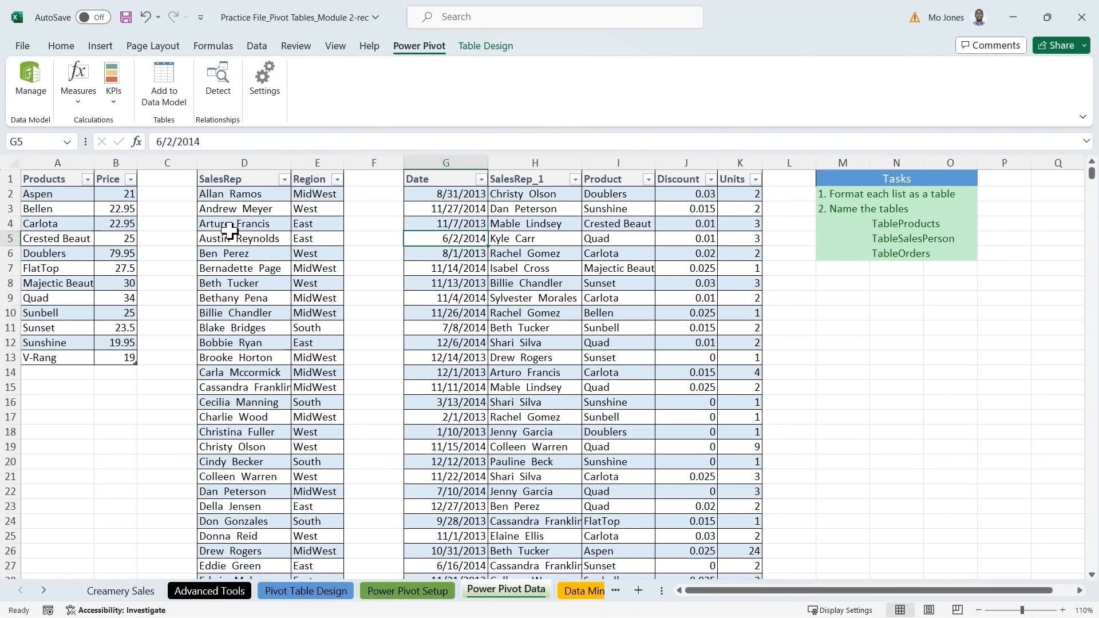
left_click(114, 223)
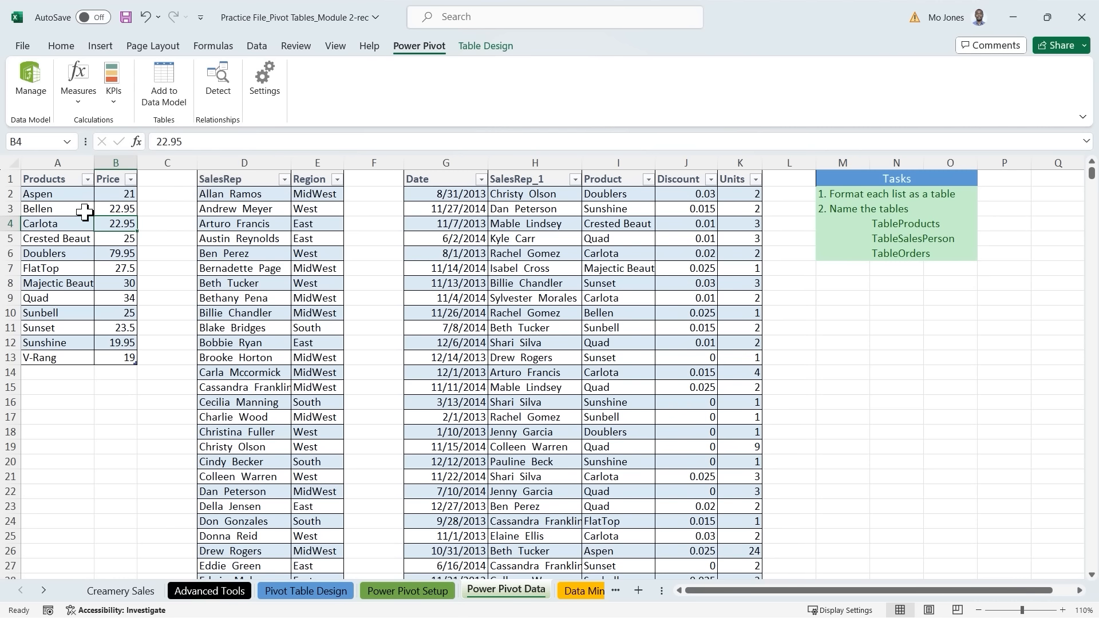
left_click(85, 211)
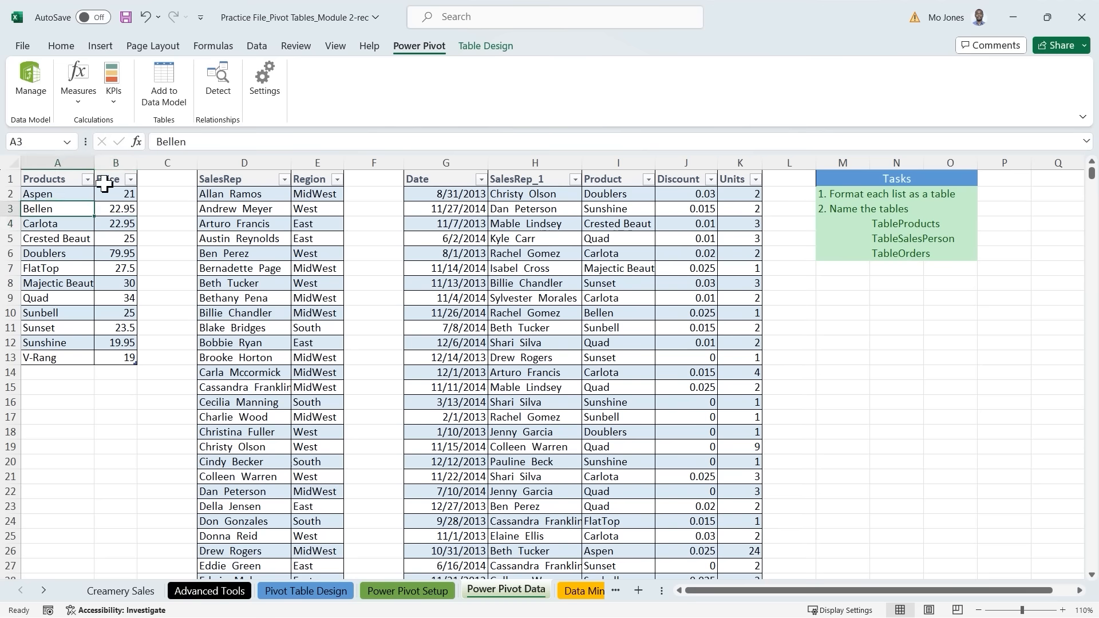
left_click(165, 91)
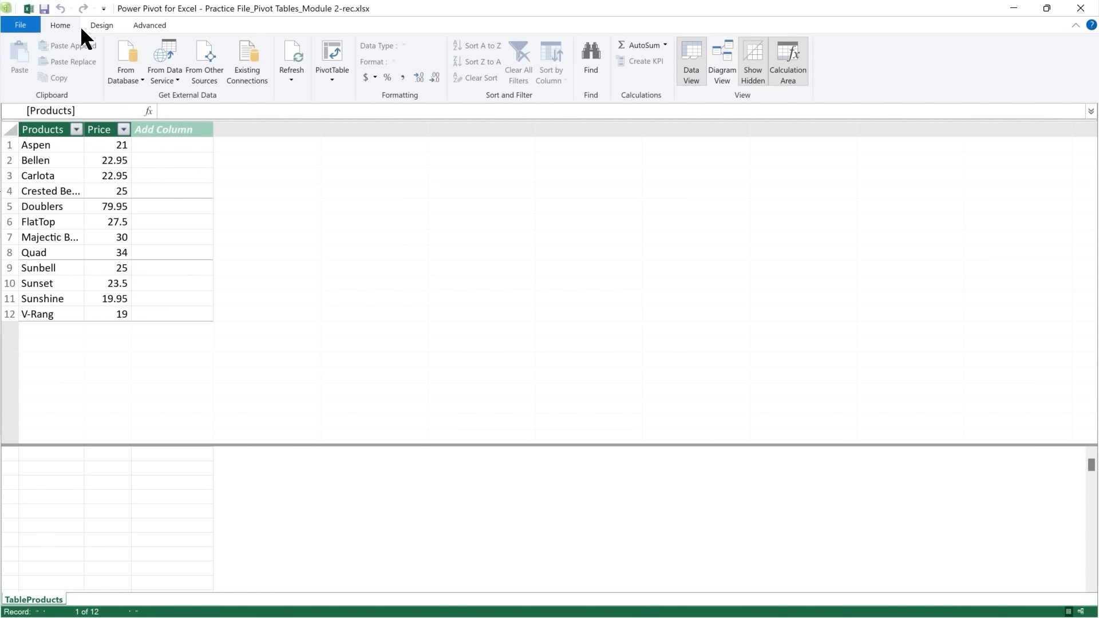
Step: Review the design and advanced commands available in the Power Pivot window
left_click(101, 25)
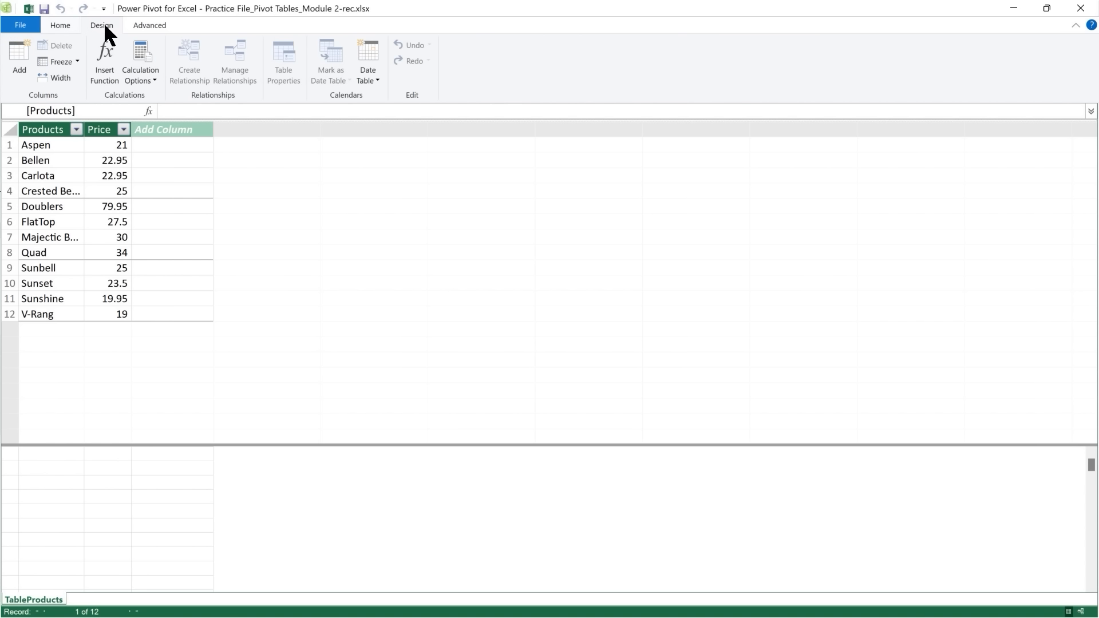
left_click(152, 27)
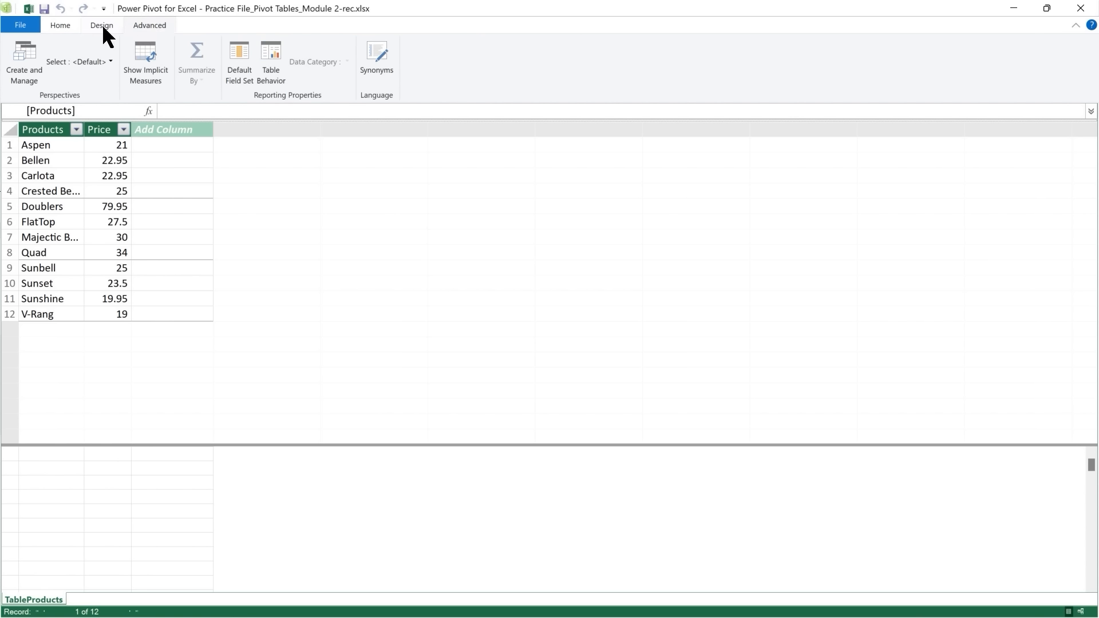
left_click(61, 26)
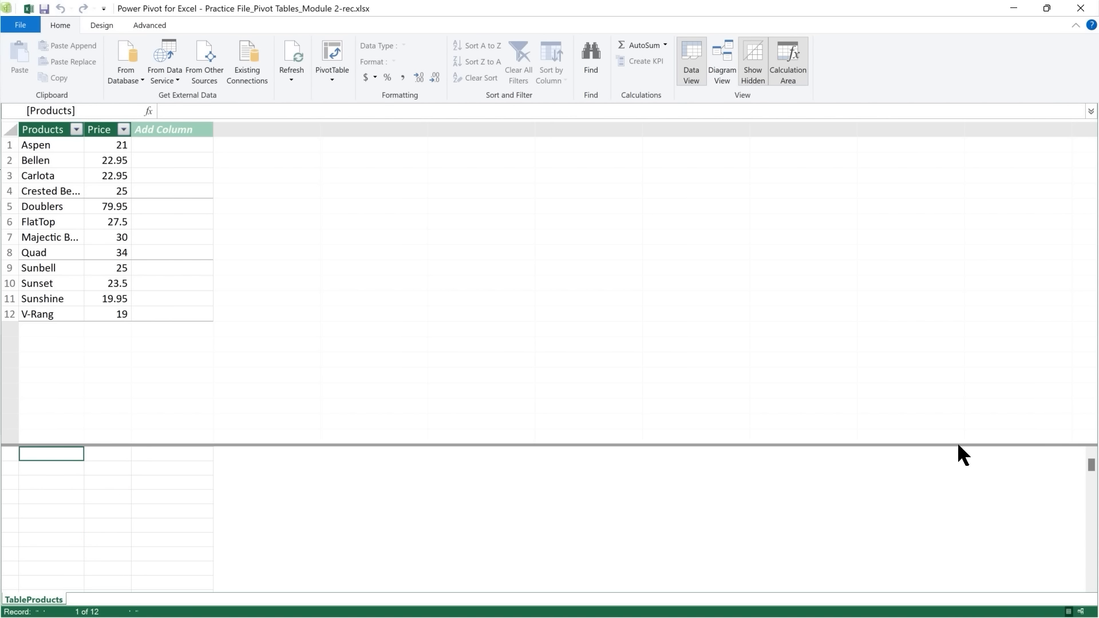
Step: Return to the Excel workbook and add the salesperson table to the Power Pivot data model
left_click(1014, 9)
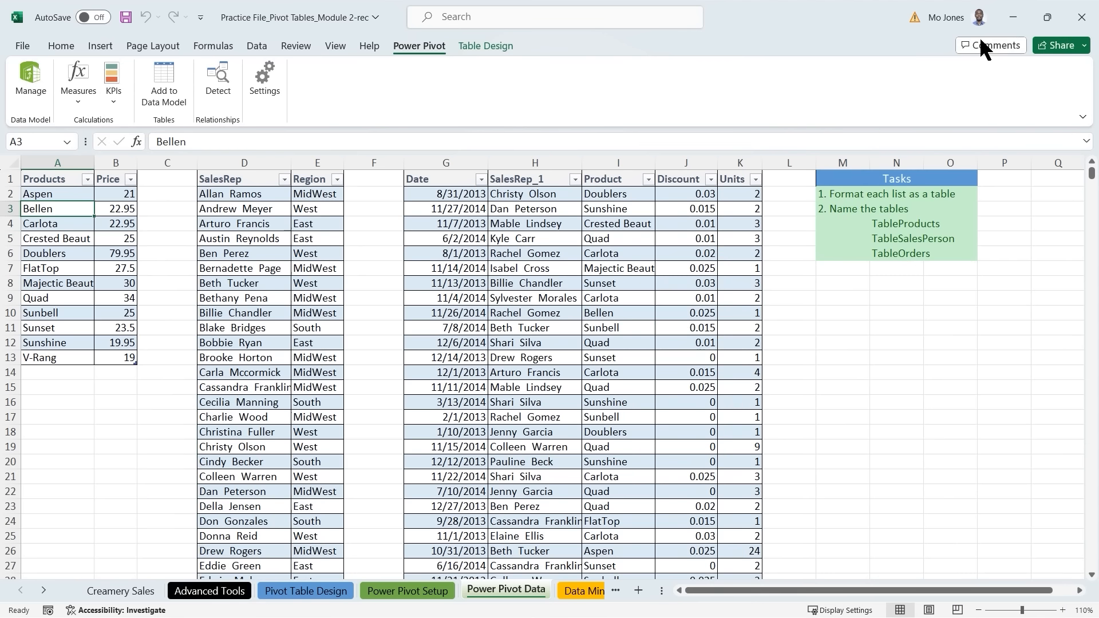
left_click(256, 229)
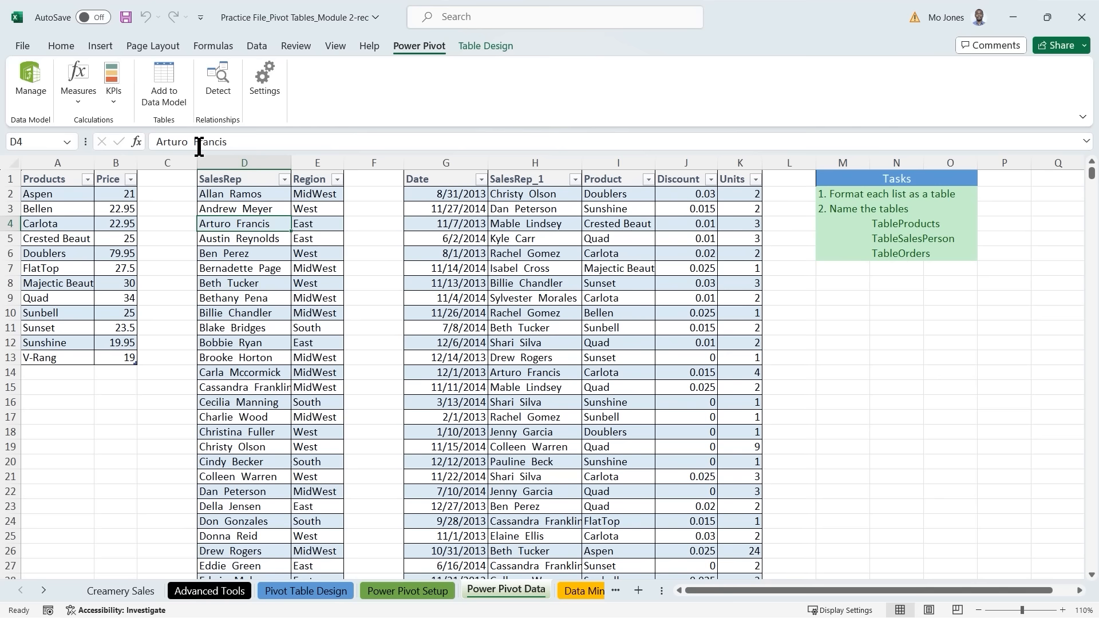
left_click(162, 83)
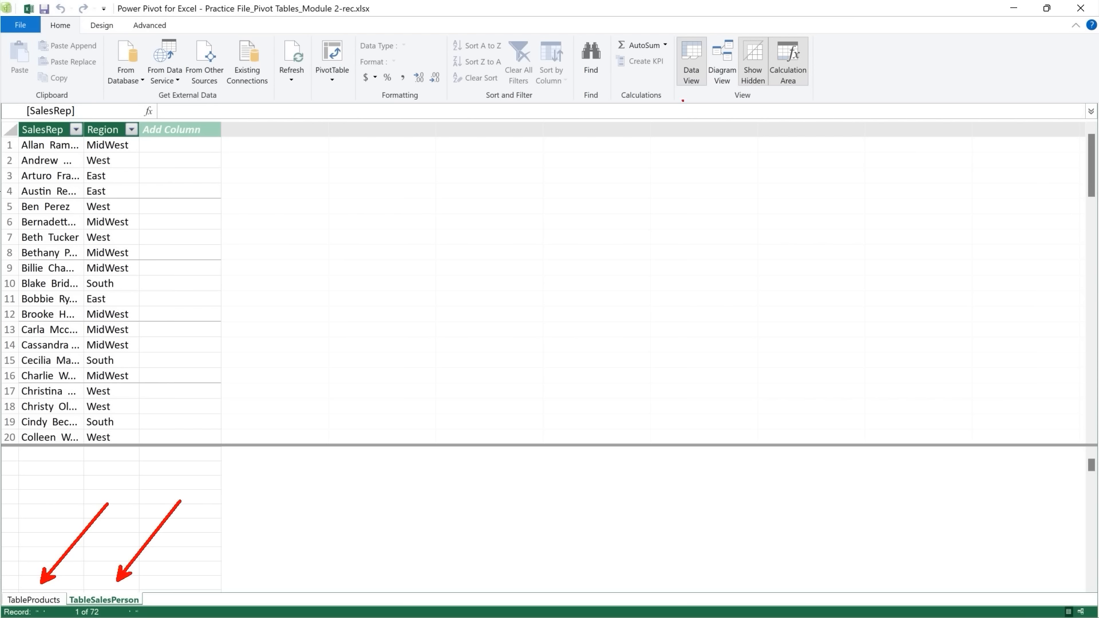
Step: Return to the Excel workbook and add the order table to the Power Pivot data model
key("Escape")
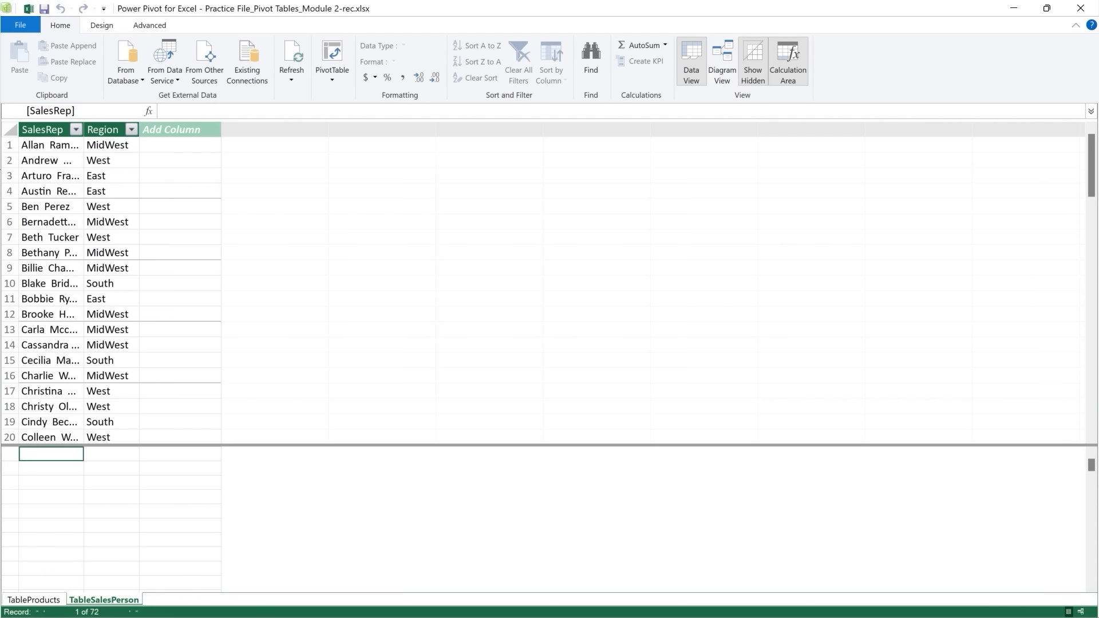
left_click(1014, 11)
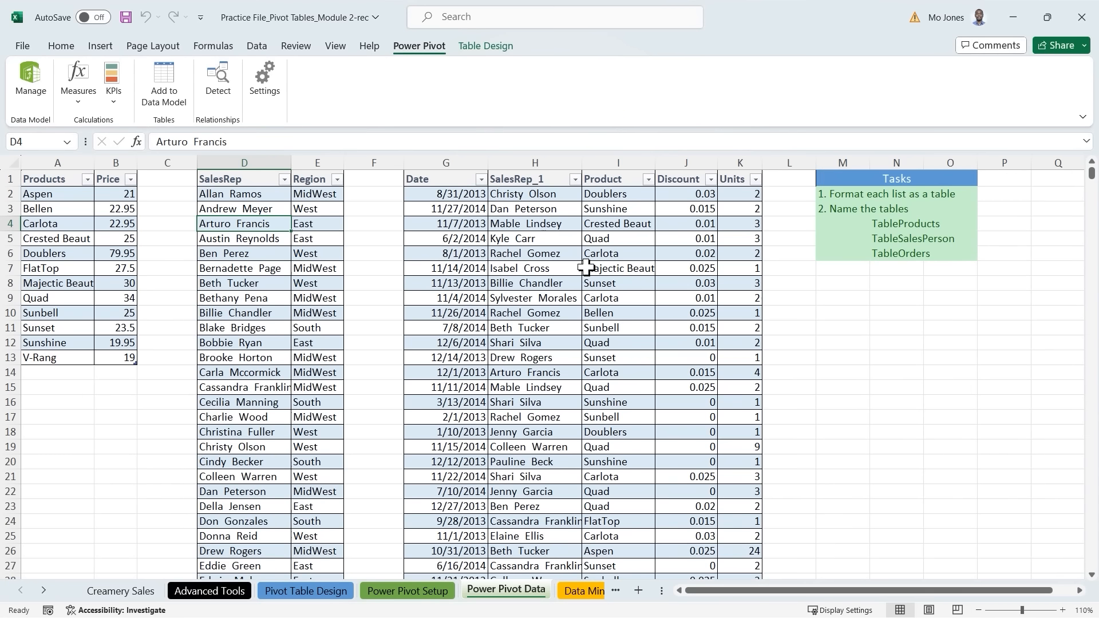
left_click(546, 267)
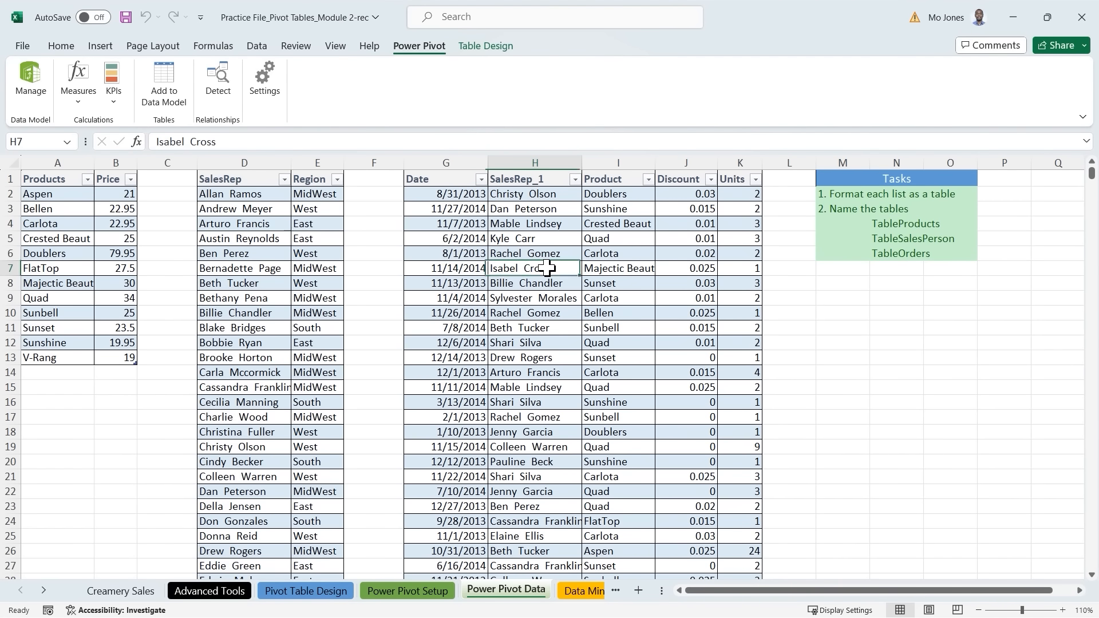
left_click(168, 81)
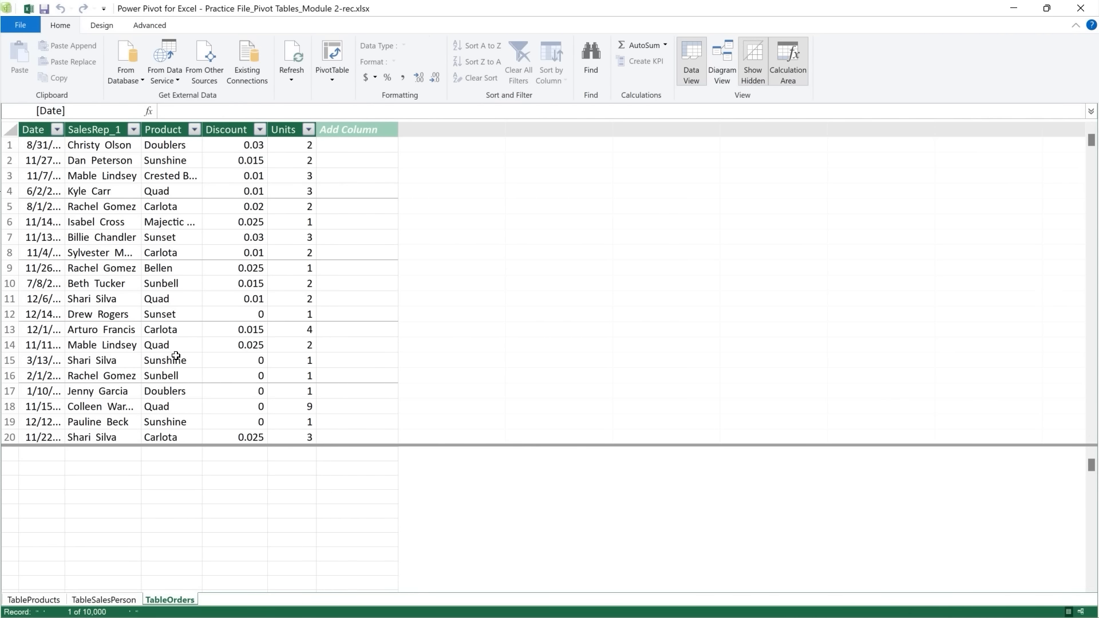
Step: Look through the contents of TableProducts, TableSalesPerson and TableOrders in the data model
left_click(40, 602)
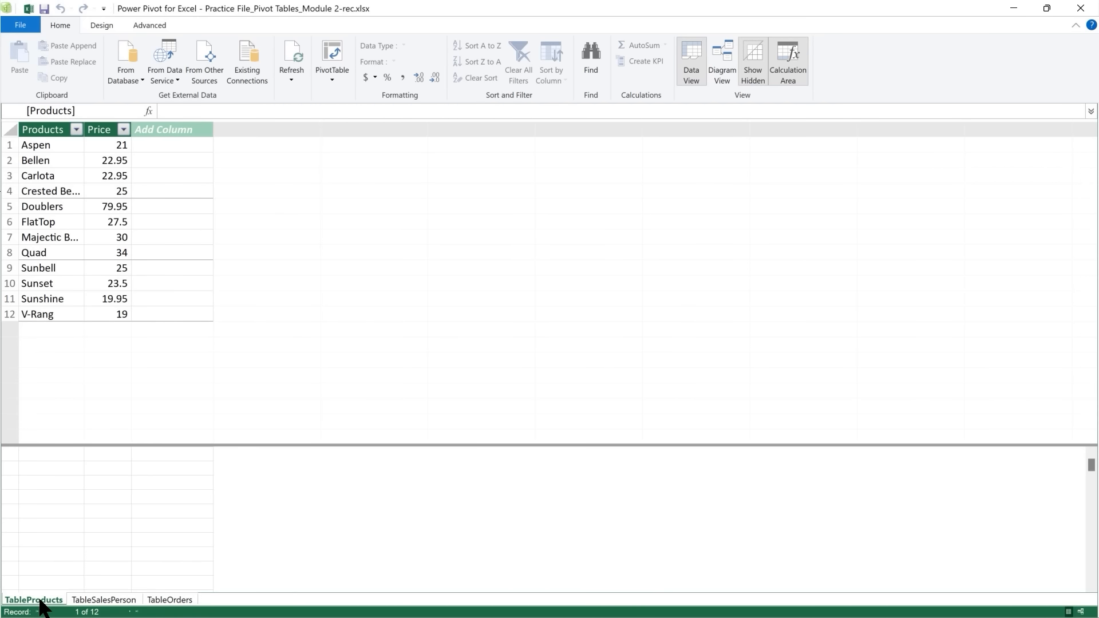
left_click(121, 602)
left_click(106, 600)
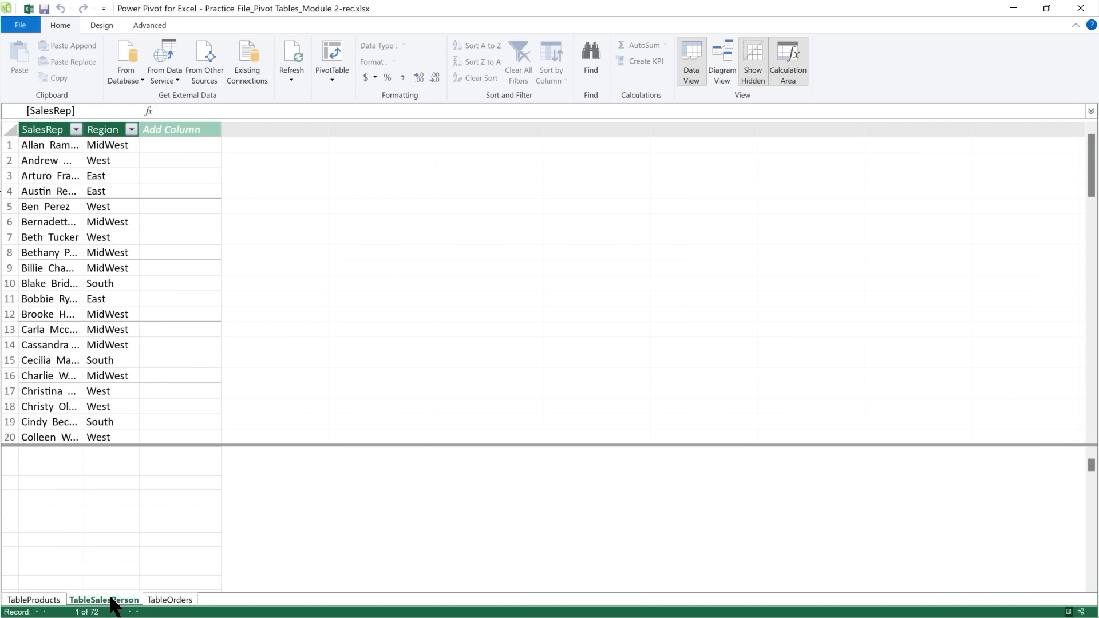
left_click(170, 601)
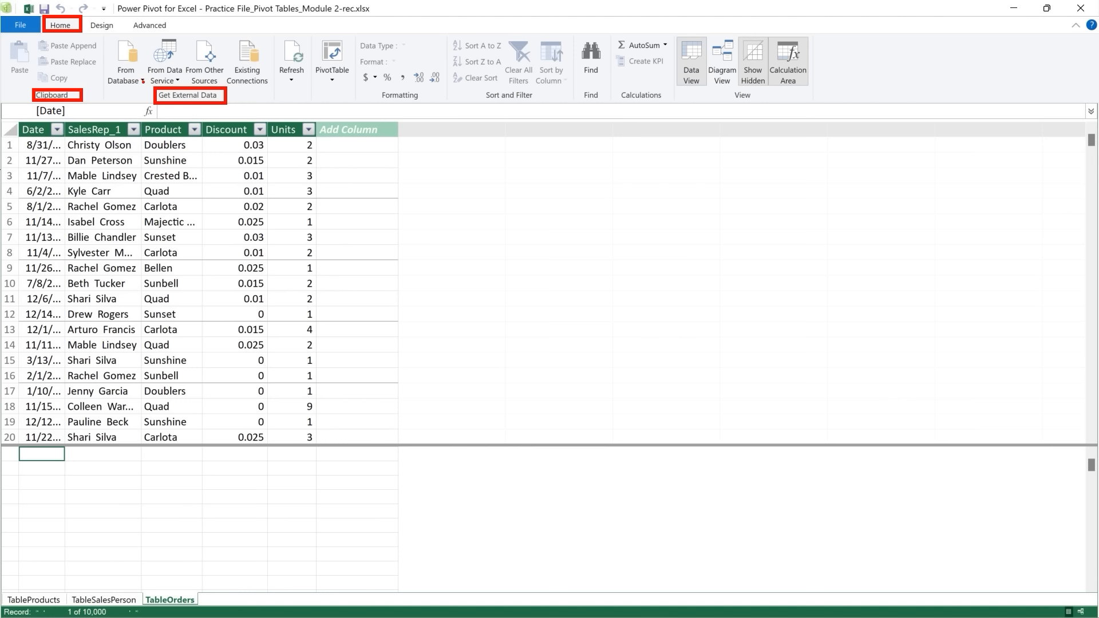
Step: Examine the database and data service import options, and the commands available for the Units column of TableOrders
left_click(141, 80)
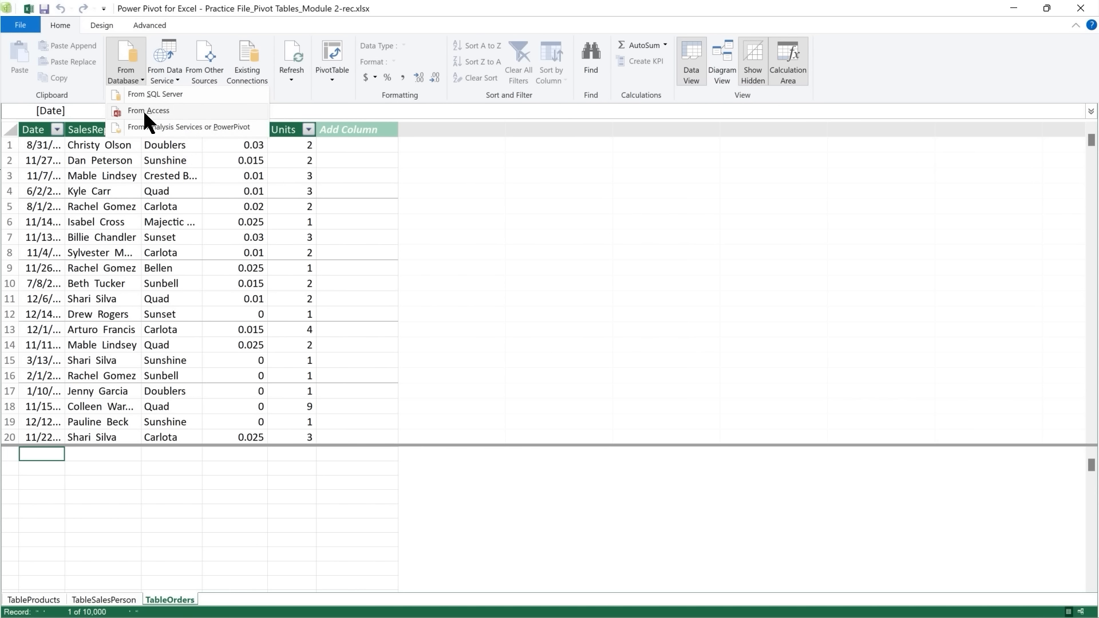
left_click(177, 77)
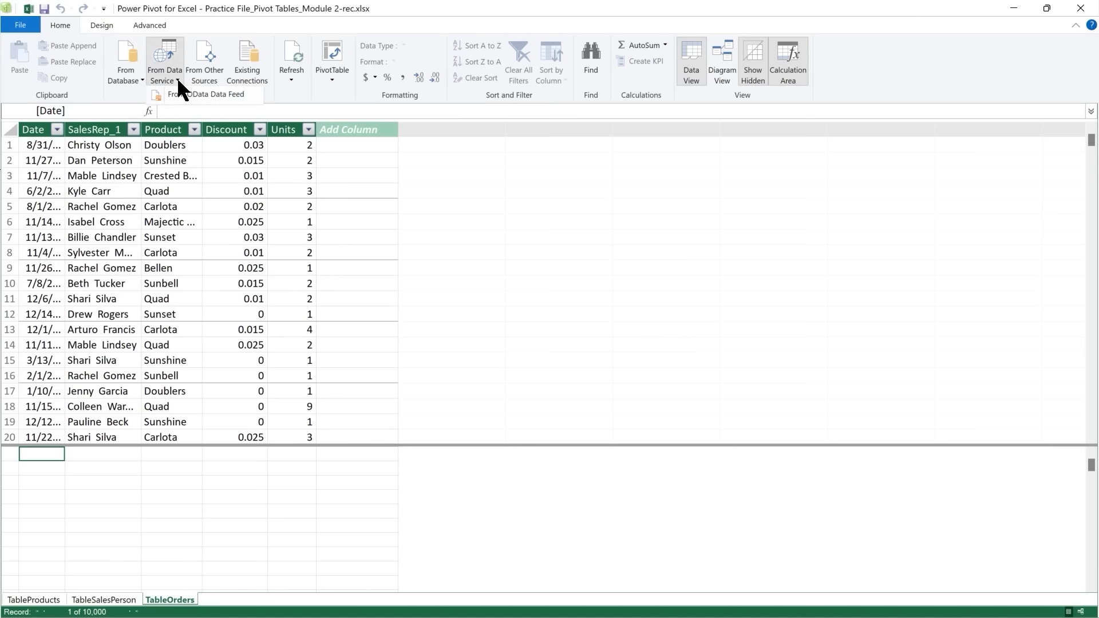
left_click(269, 25)
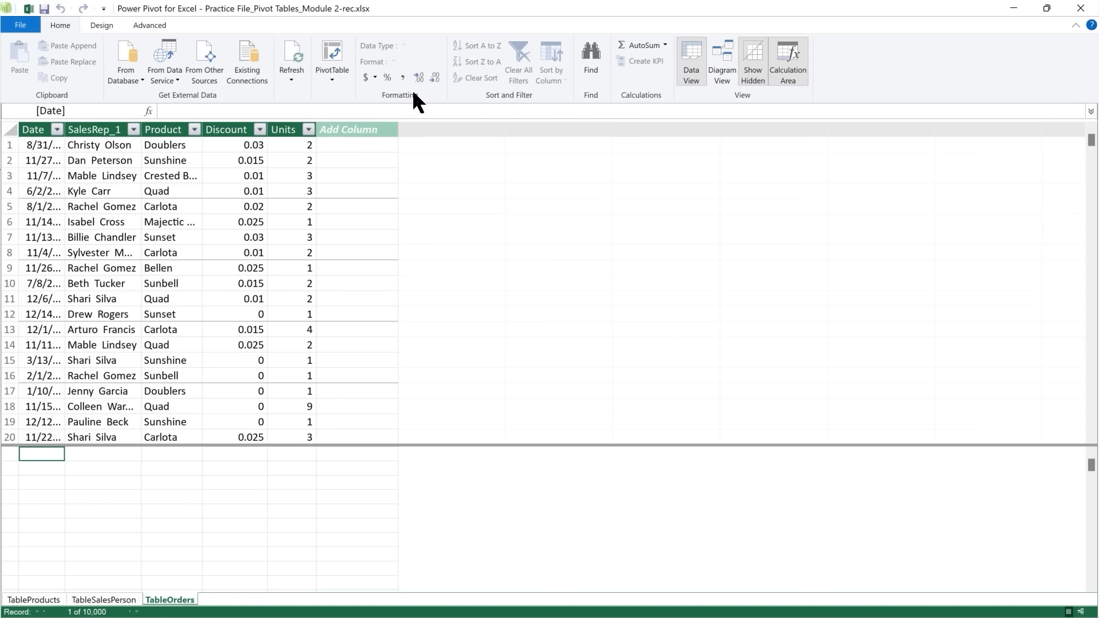
left_click(286, 130)
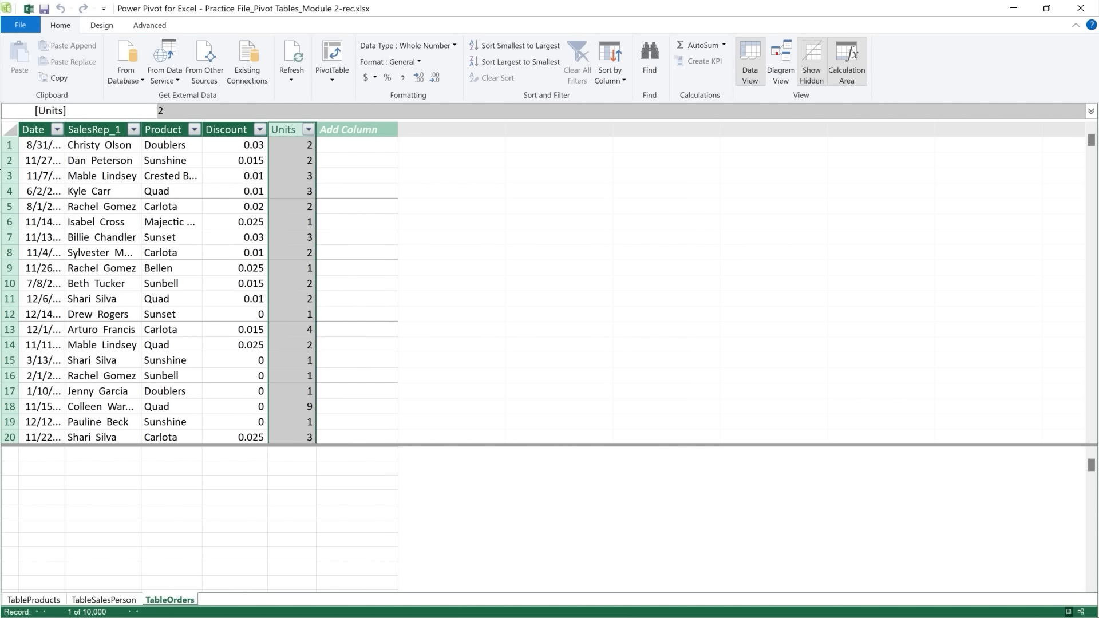
mouse_move(764, 35)
left_mouse_down()
mouse_move(796, 94)
mouse_move(765, 128)
mouse_move(751, 198)
left_mouse_up()
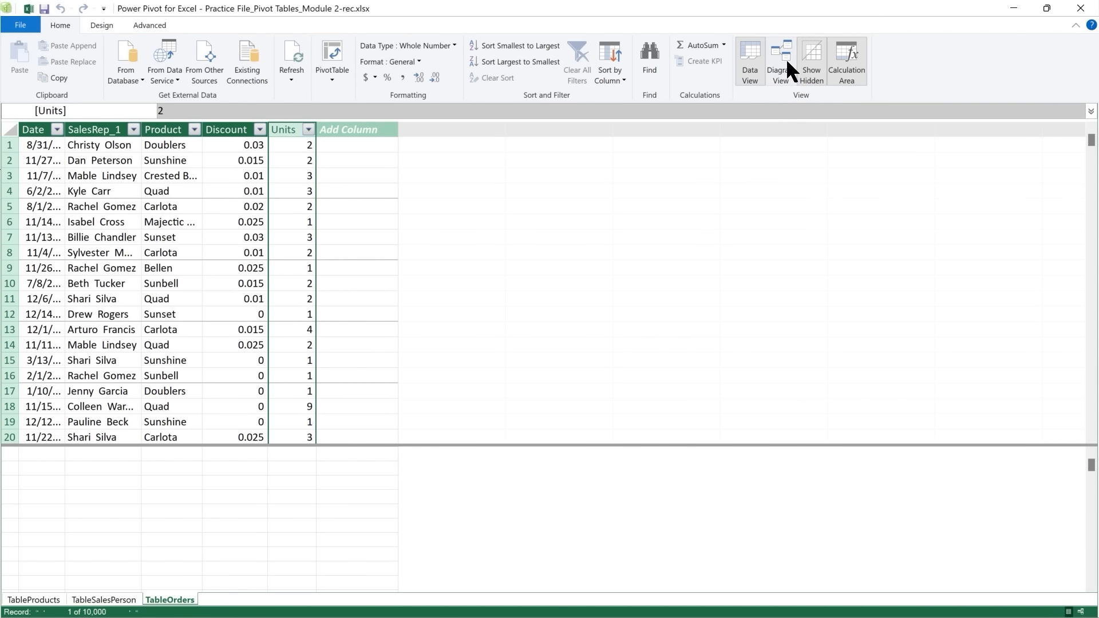
Step: Show the data model as a diagram, enlarge TableOrders to fit all its fields and place it below and between the other tables
left_click(788, 63)
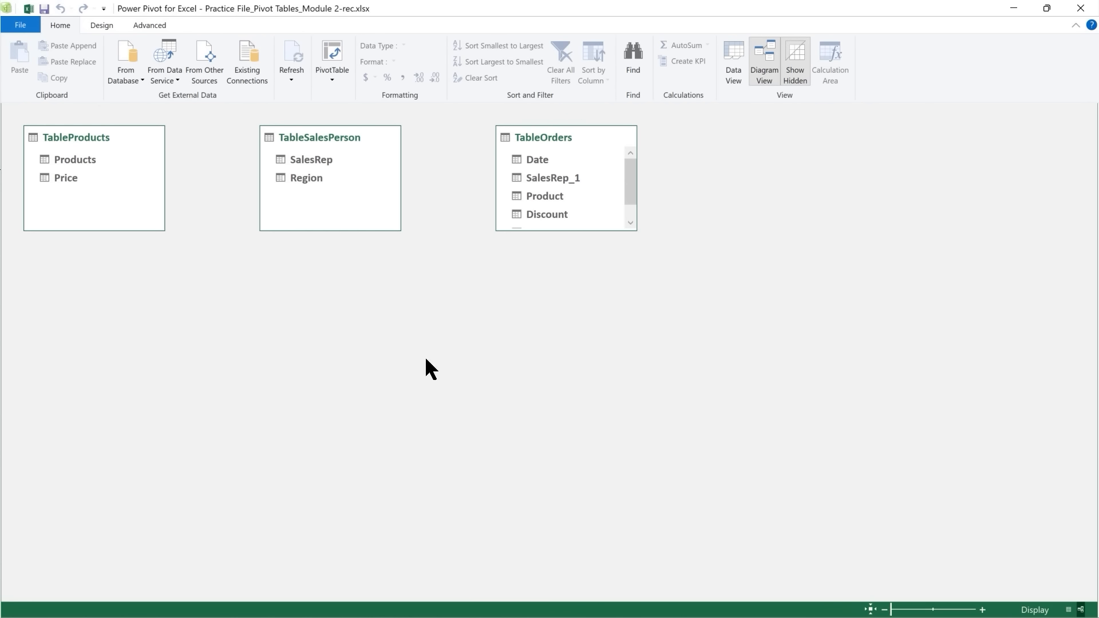
left_click_drag(563, 234, 561, 255)
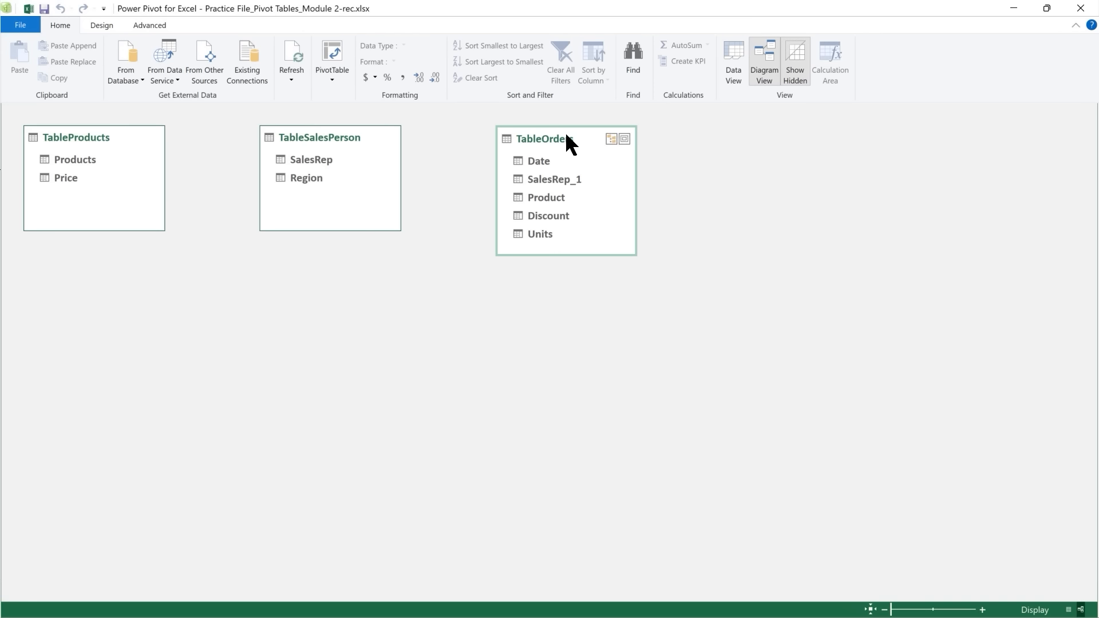
left_click_drag(566, 136, 229, 266)
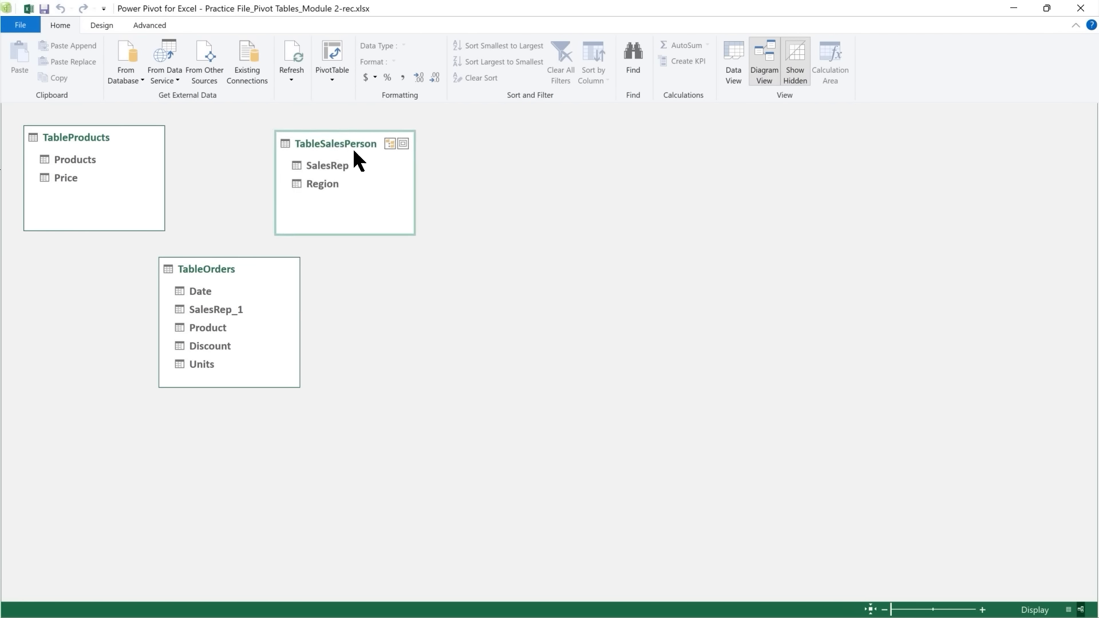
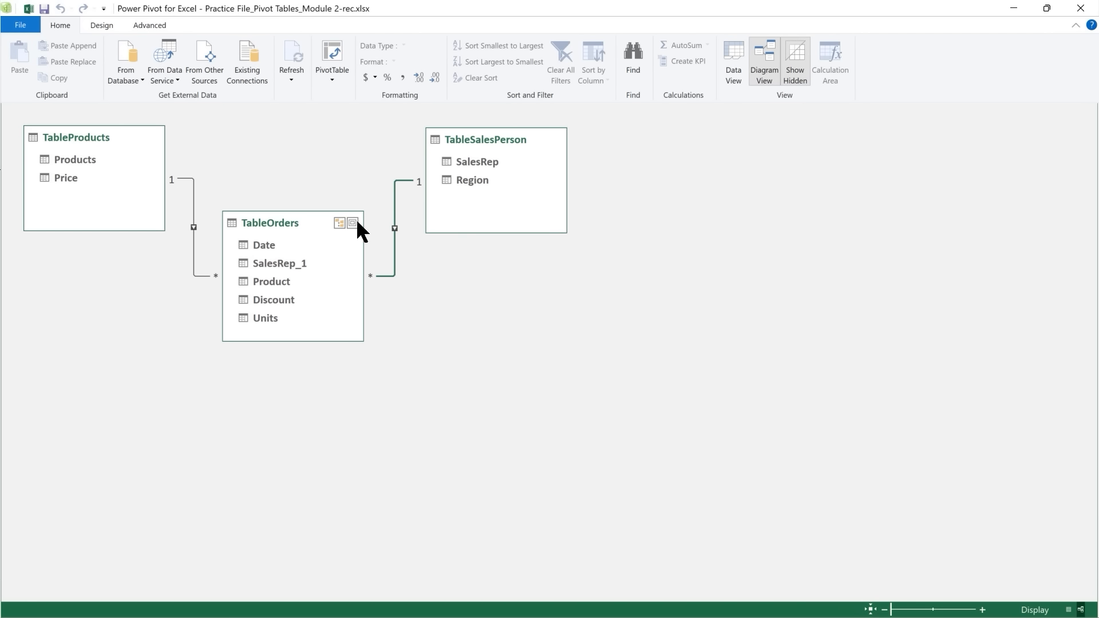
Step: Inspect which columns the relationship between TableSalesPerson and TableOrders joins
left_click(394, 228)
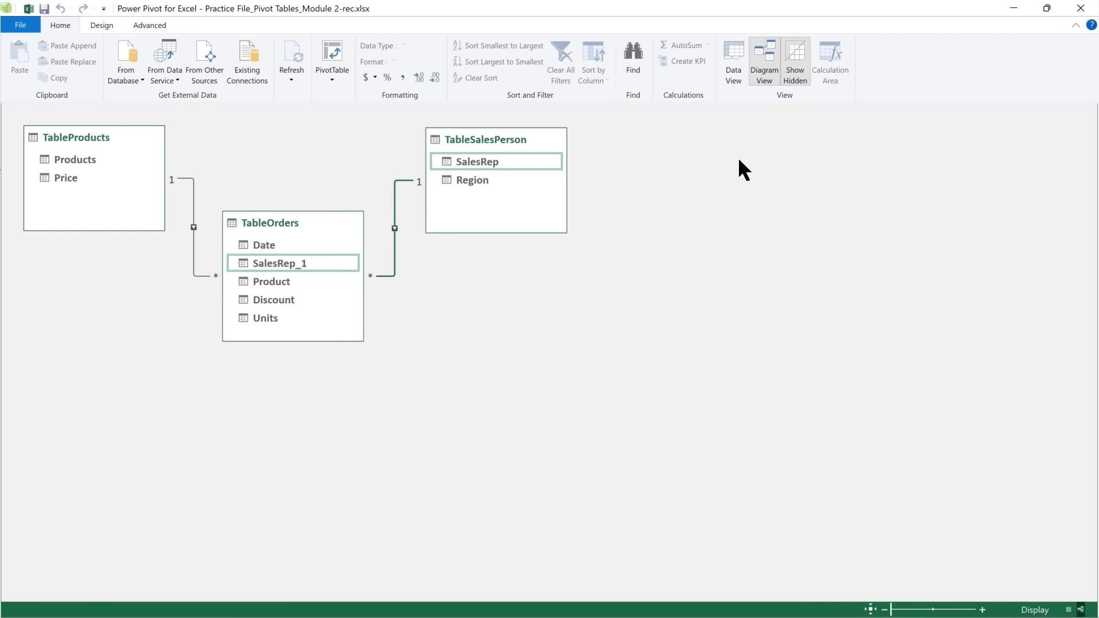
left_click_drag(728, 92, 705, 184)
key("Escape")
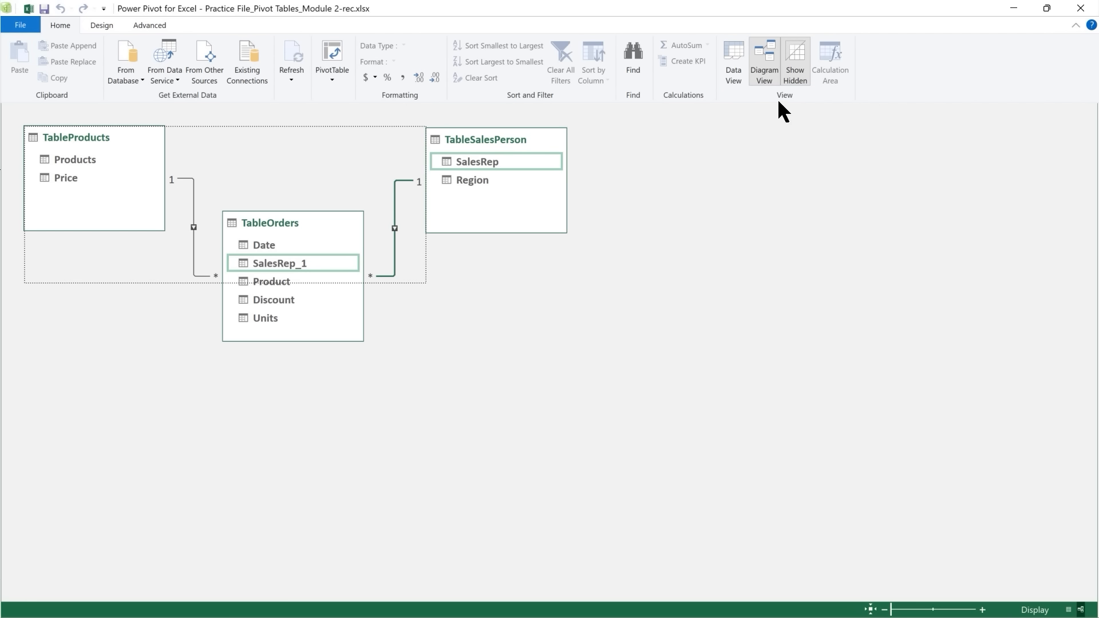
Step: Return to the data grid and check the relationship markers in the salesperson, product and order tables
left_click(735, 55)
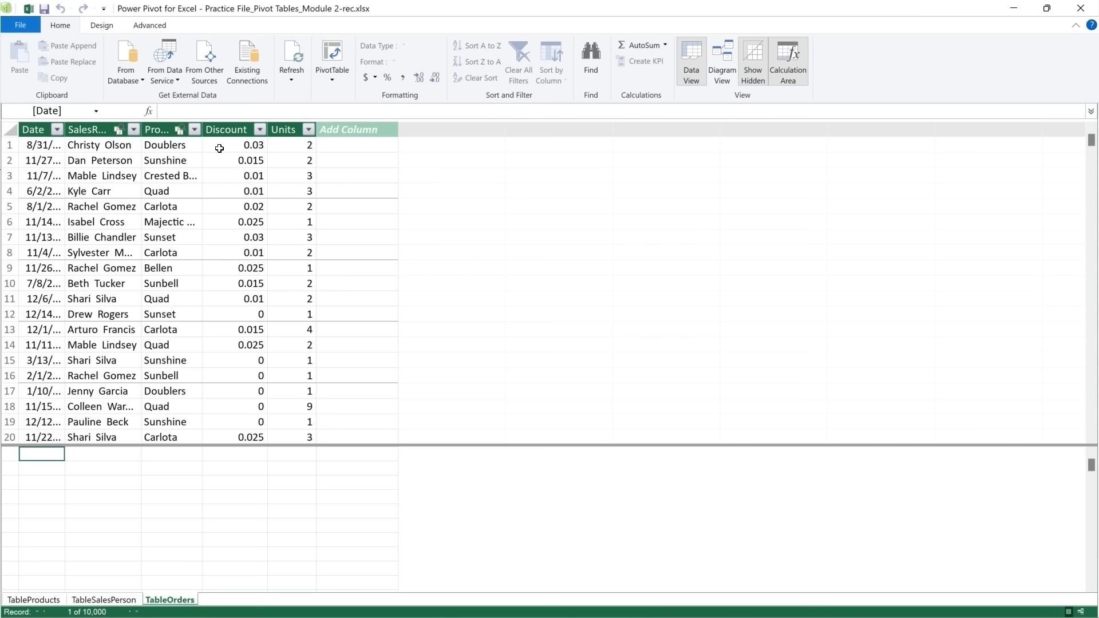
left_click(103, 600)
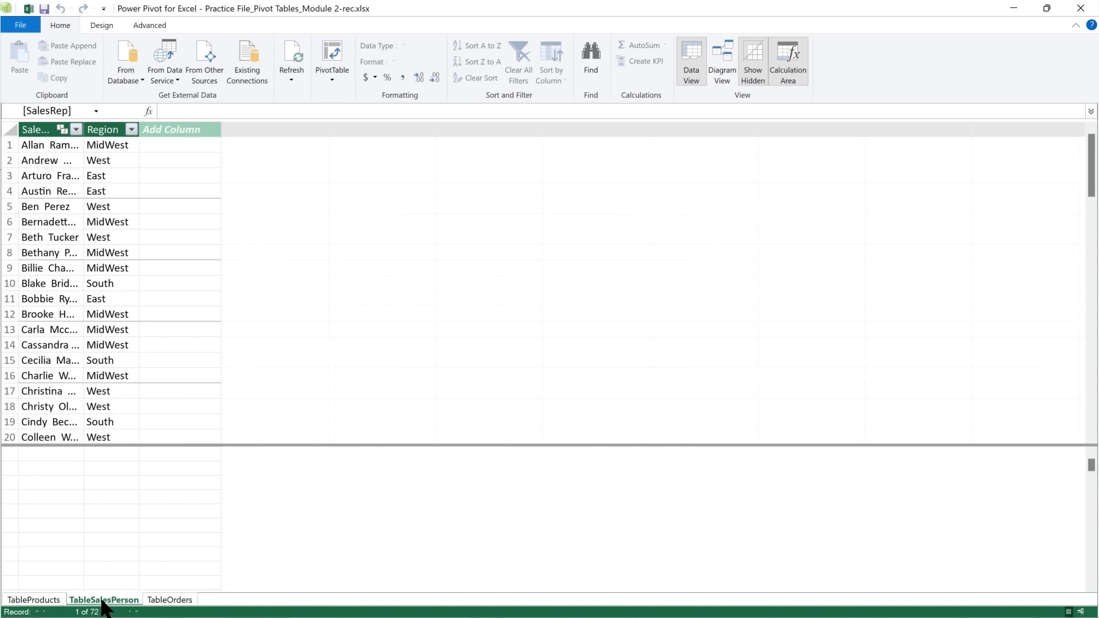
left_click(38, 600)
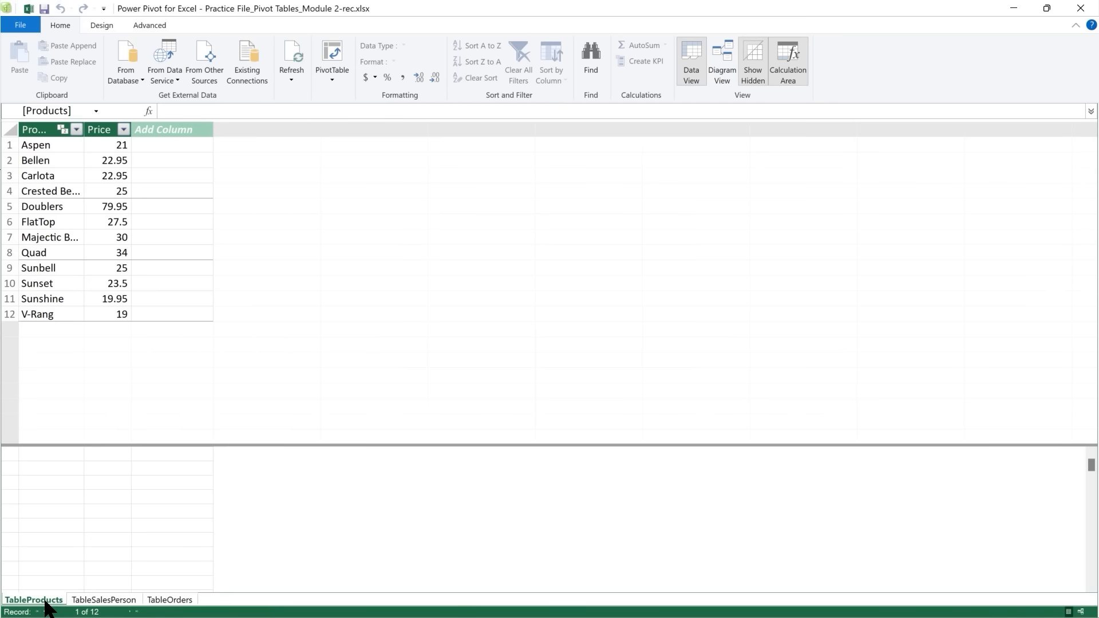
left_click(169, 601)
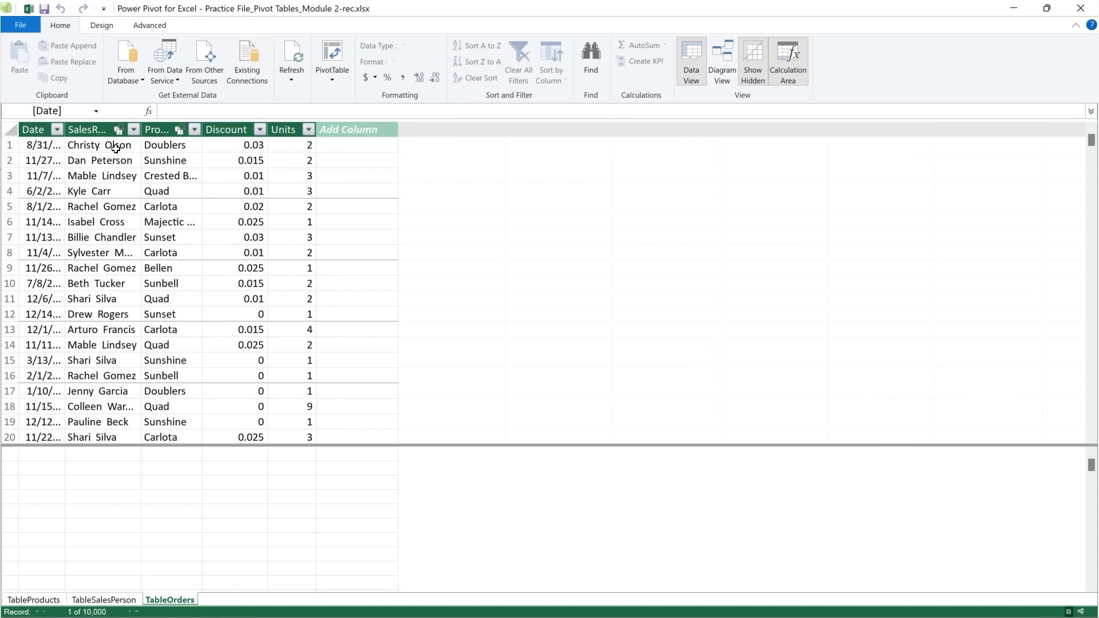
Step: Add a calculated column to TableOrders with the formula =RELATED(TableSalesPerson[Region])
left_click(357, 146)
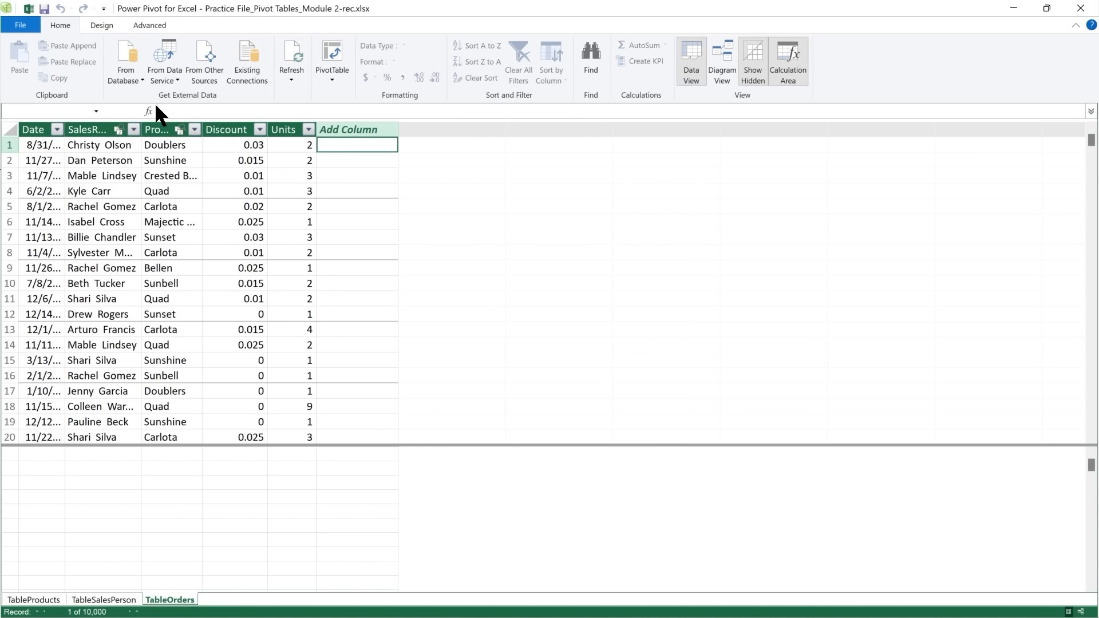
left_click(169, 111)
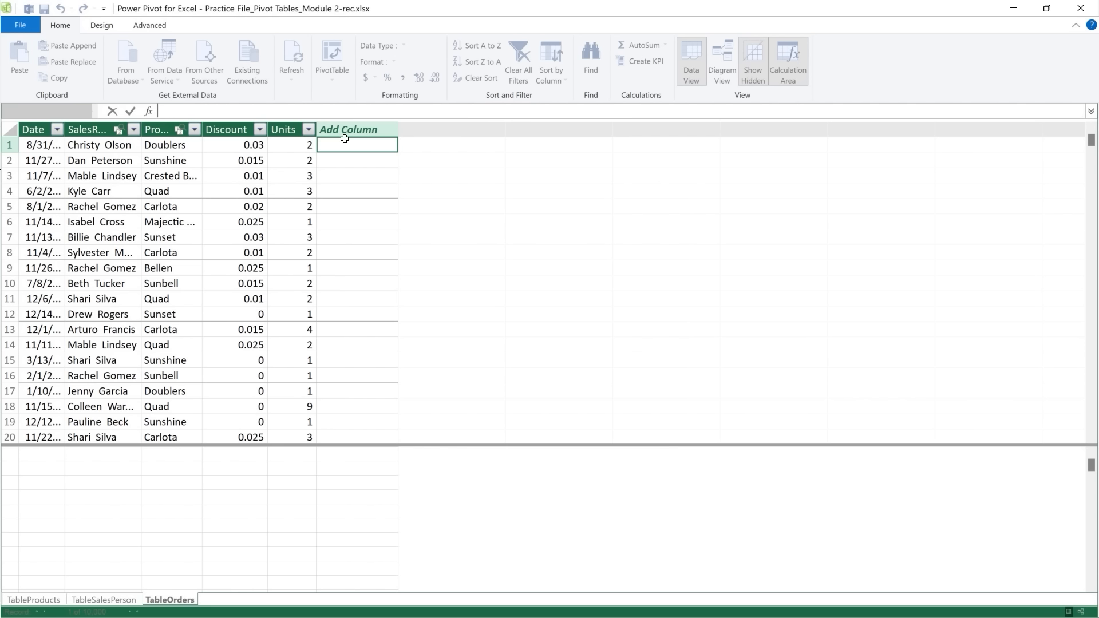
type("=")
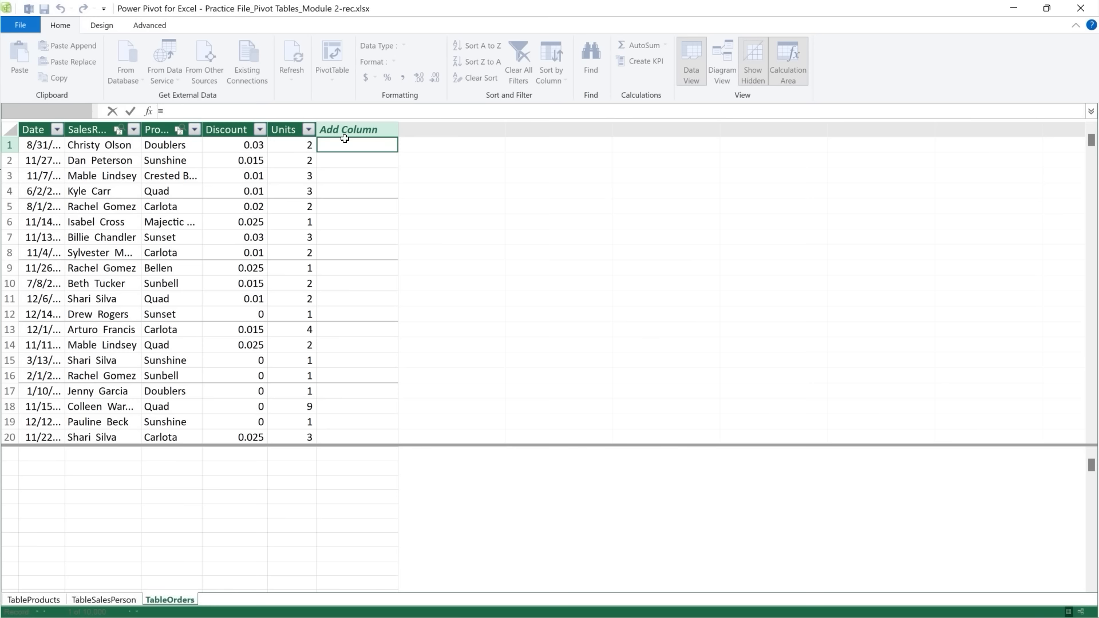
type("relat")
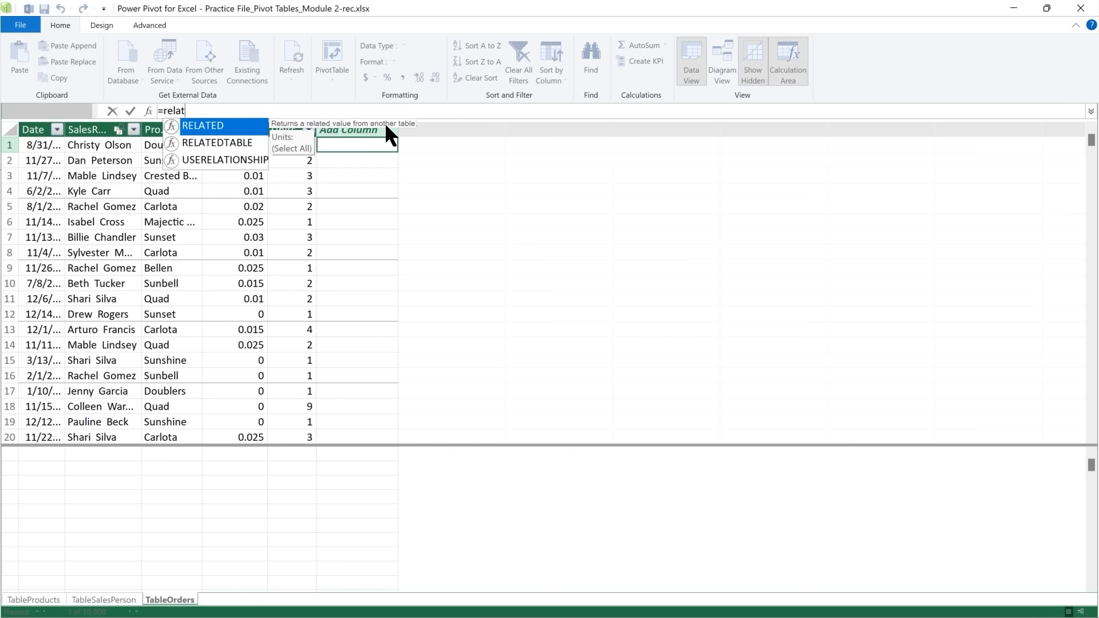
left_click(232, 148)
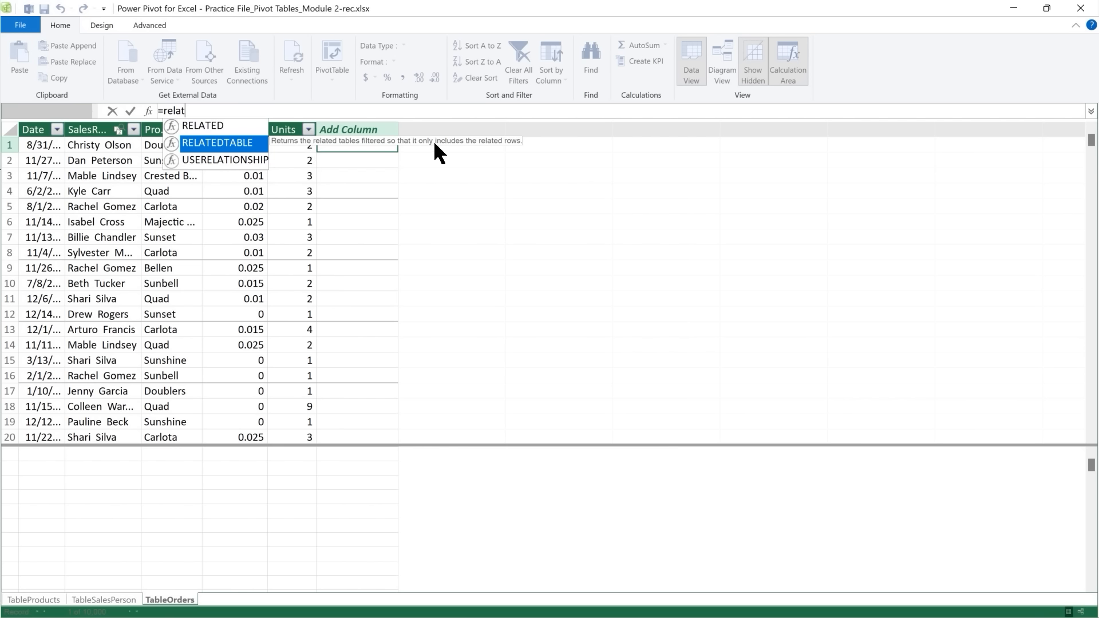
left_click(218, 125)
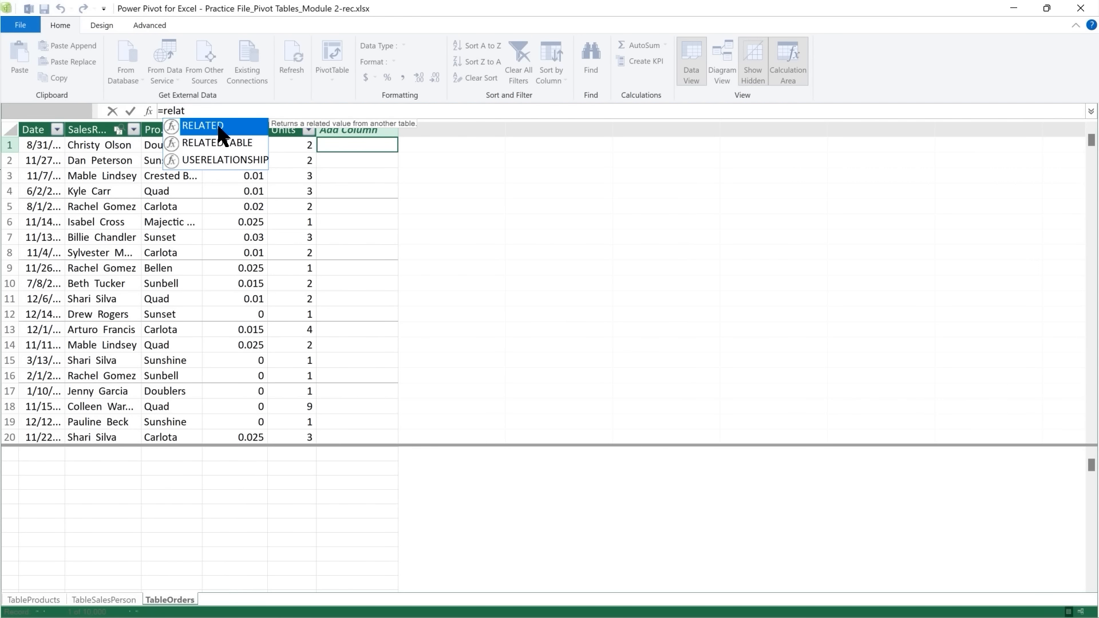
double_click(219, 128)
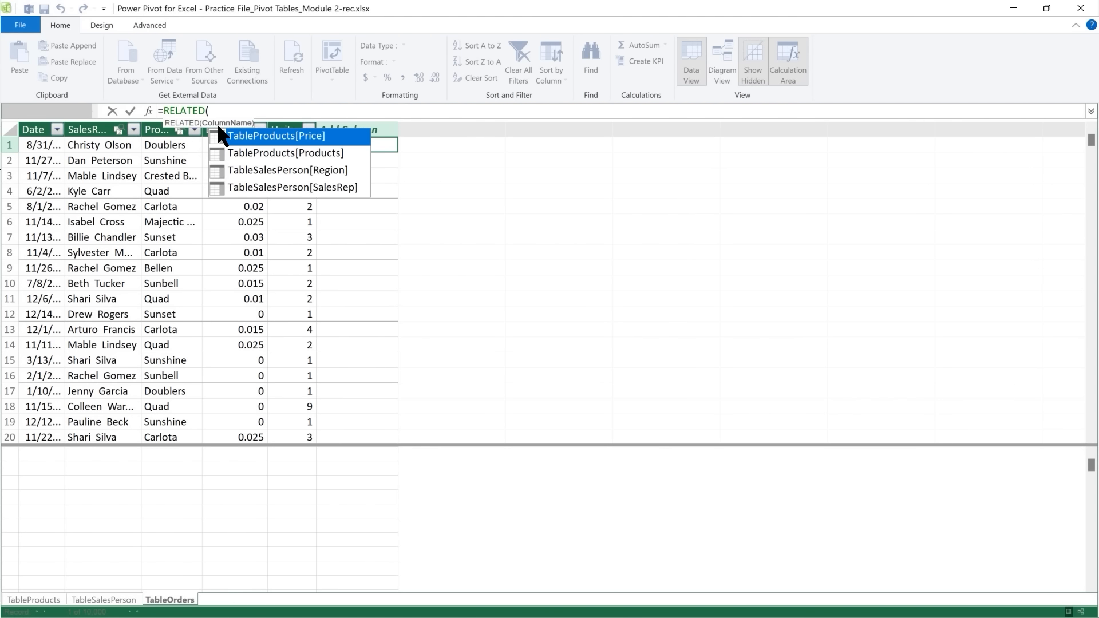
double_click(266, 170)
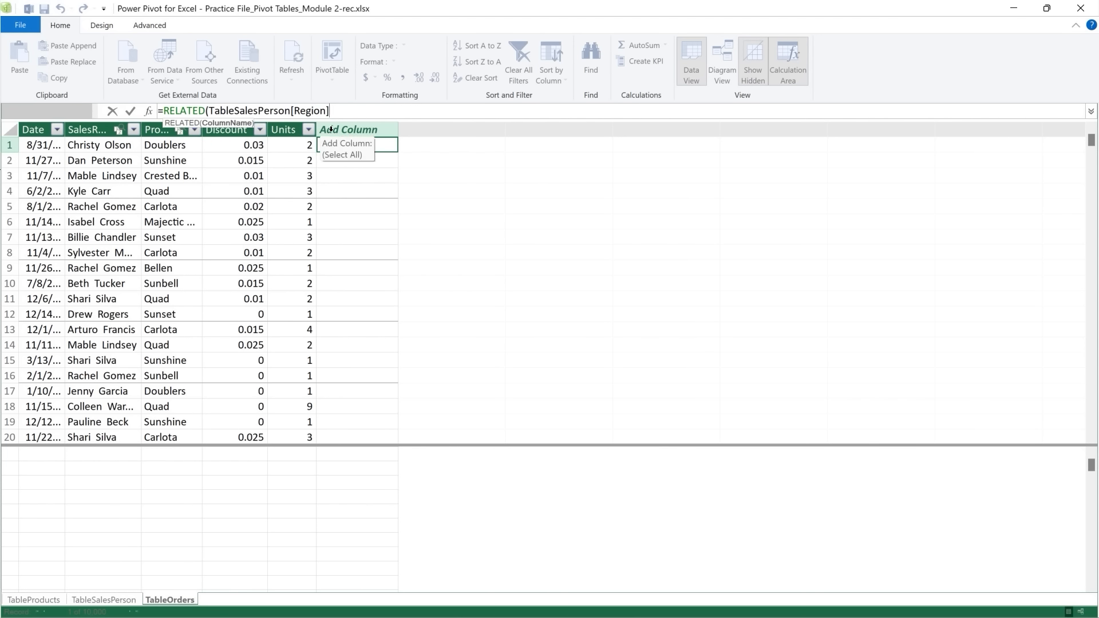
type(")")
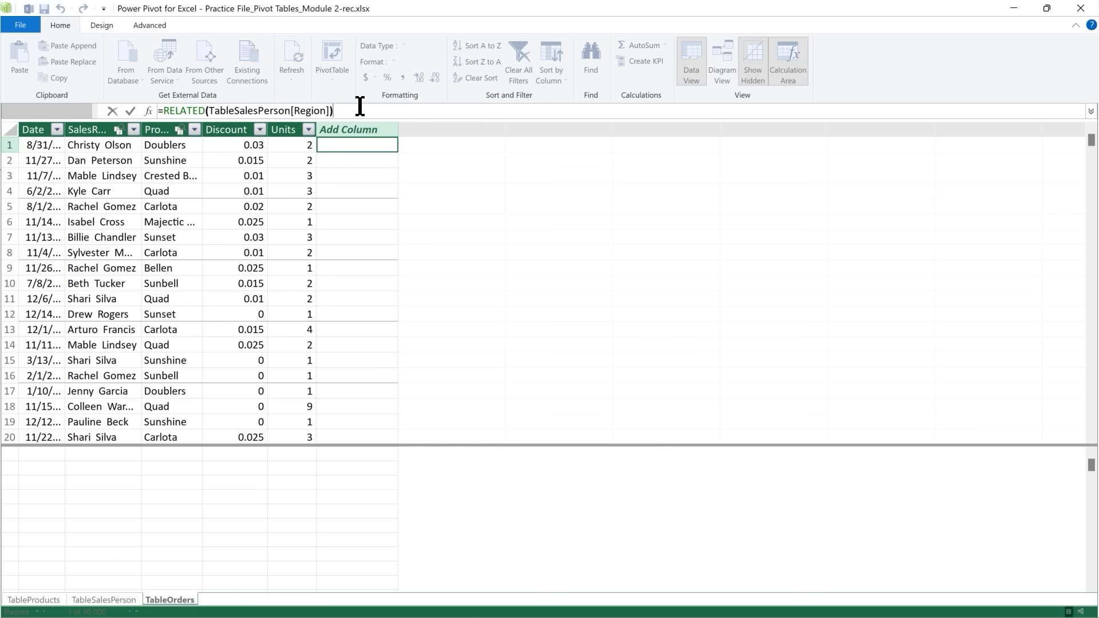
key("Return")
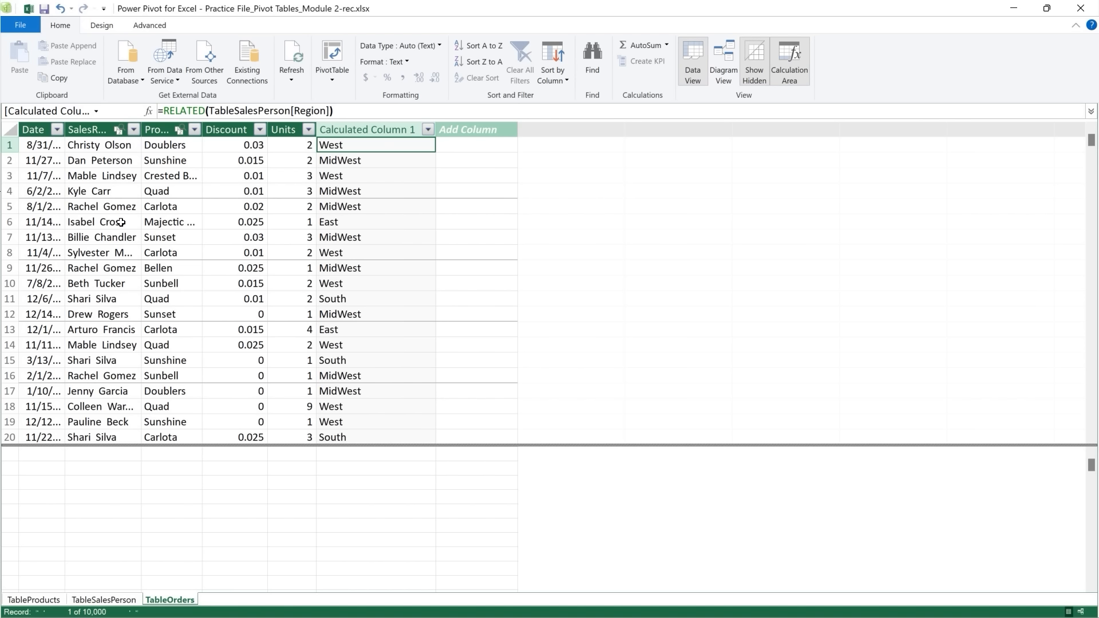
Step: Rename the new calculated column in TableOrders as Region
double_click(351, 128)
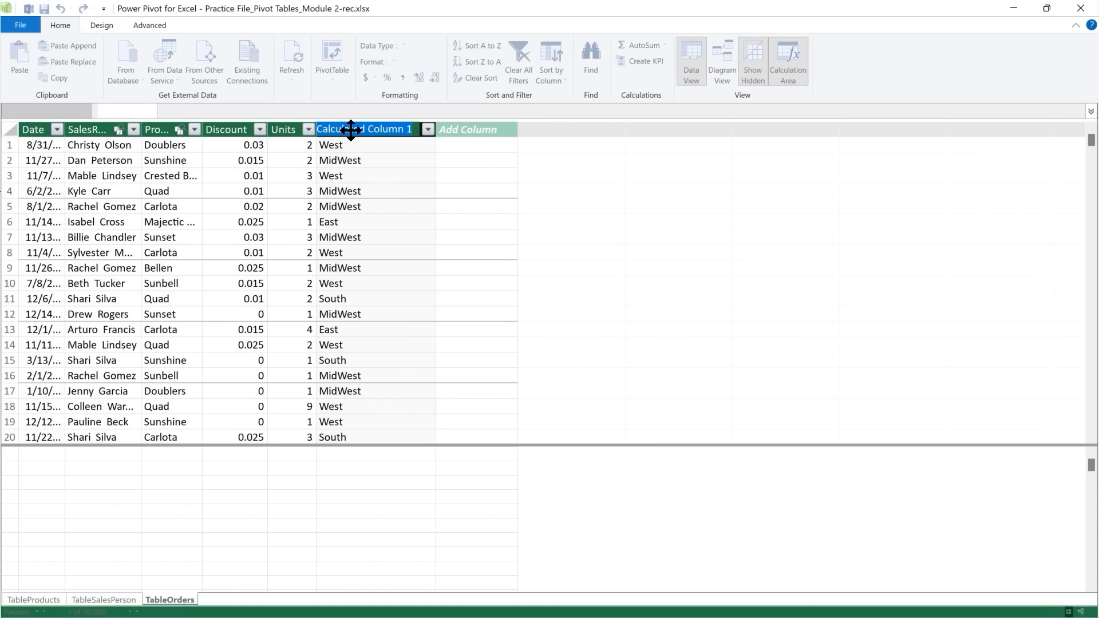
type("Region")
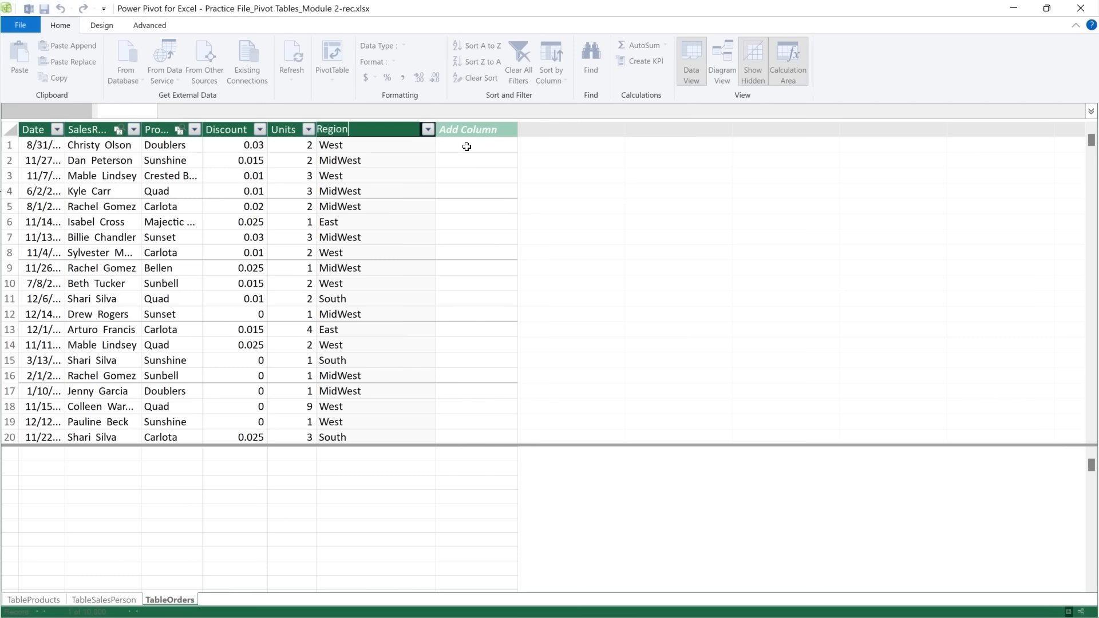
key("Return")
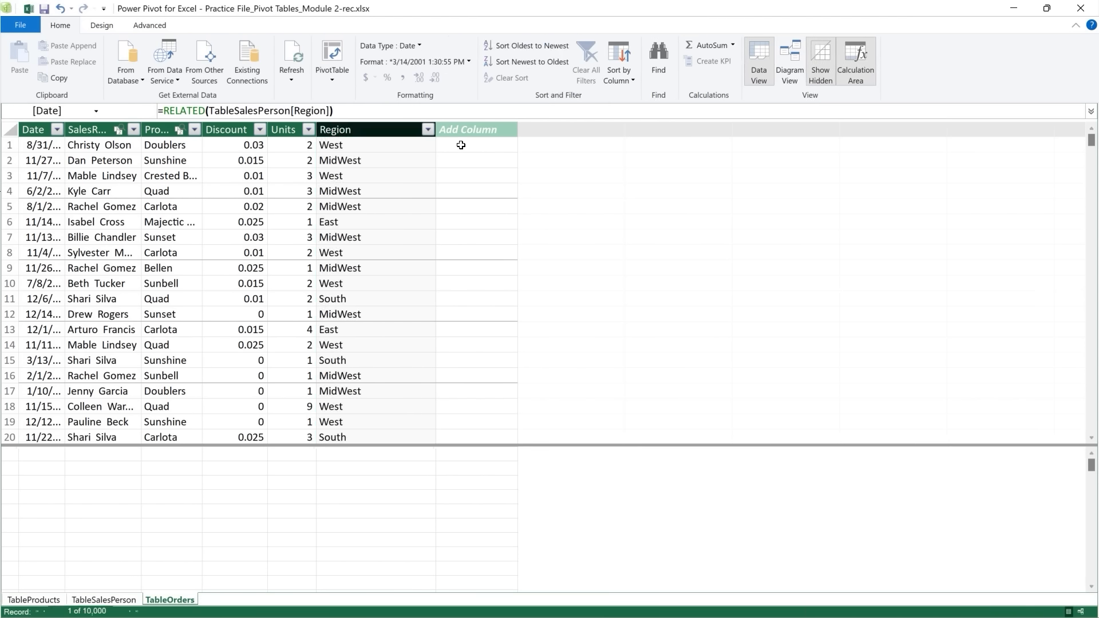
Step: Add a calculated column to TableOrders with the formula =RELATED(TableProducts[Price])
left_click(456, 145)
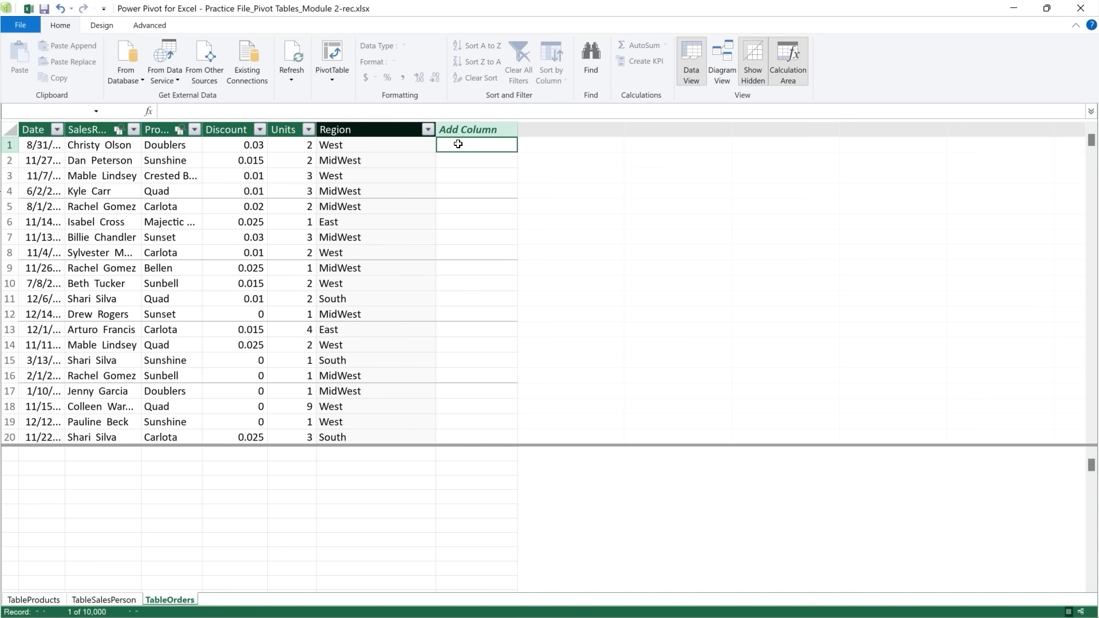
left_click(291, 112)
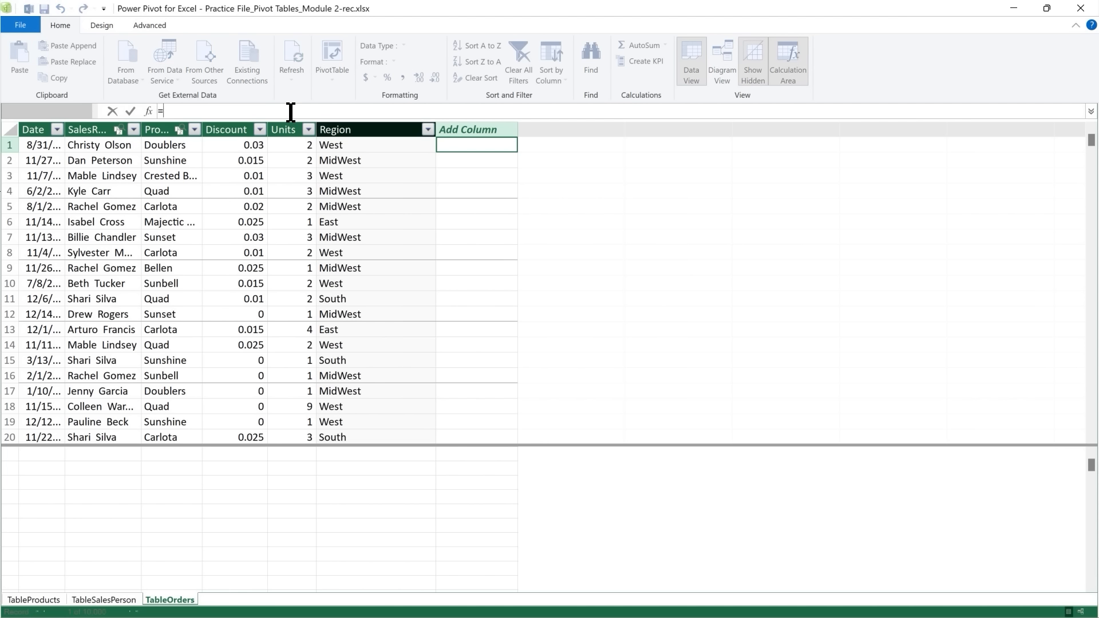
type("=related")
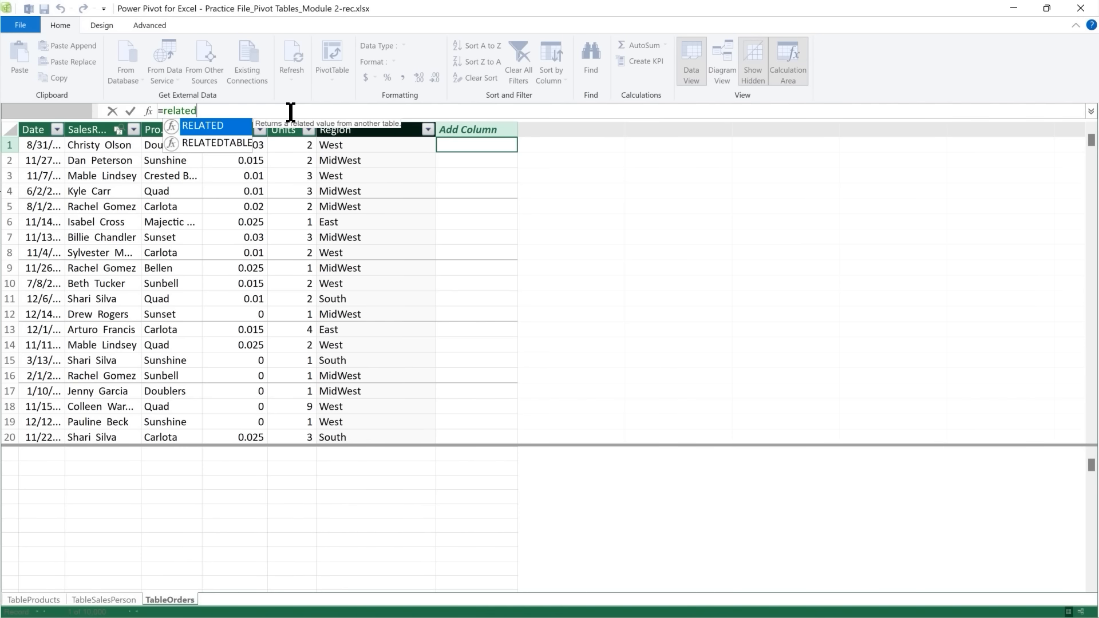
key("Tab")
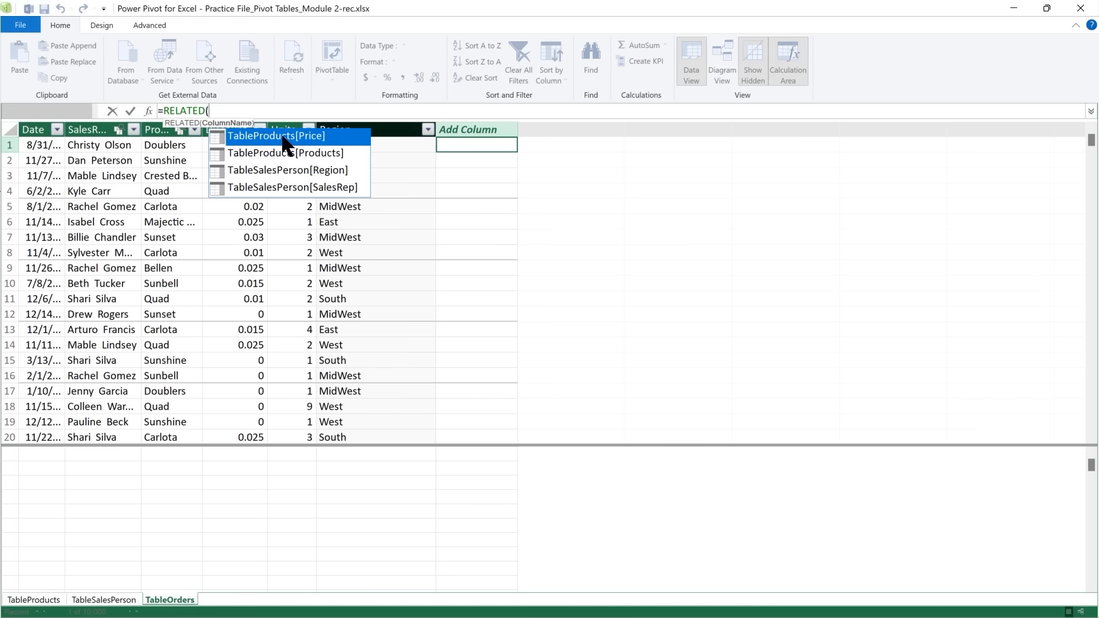
double_click(283, 138)
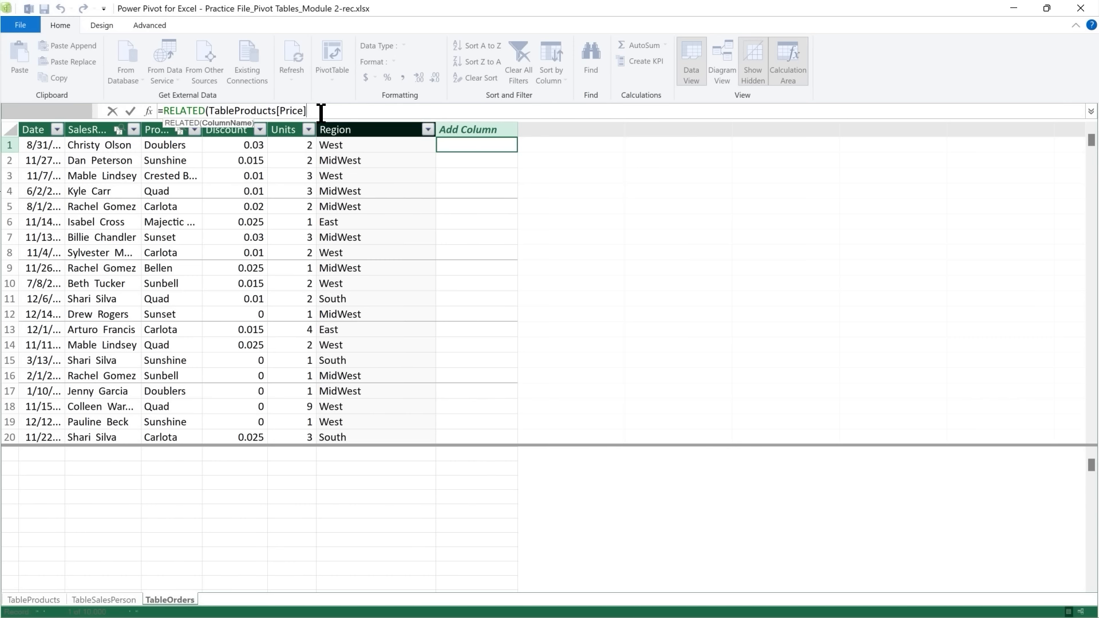
type(")")
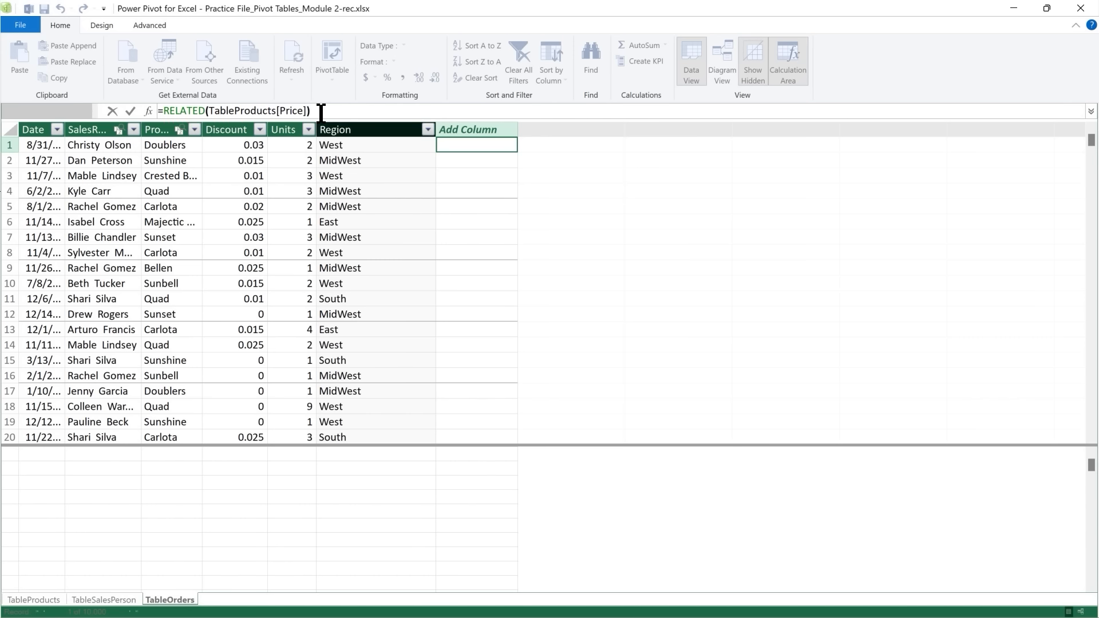
key("Return")
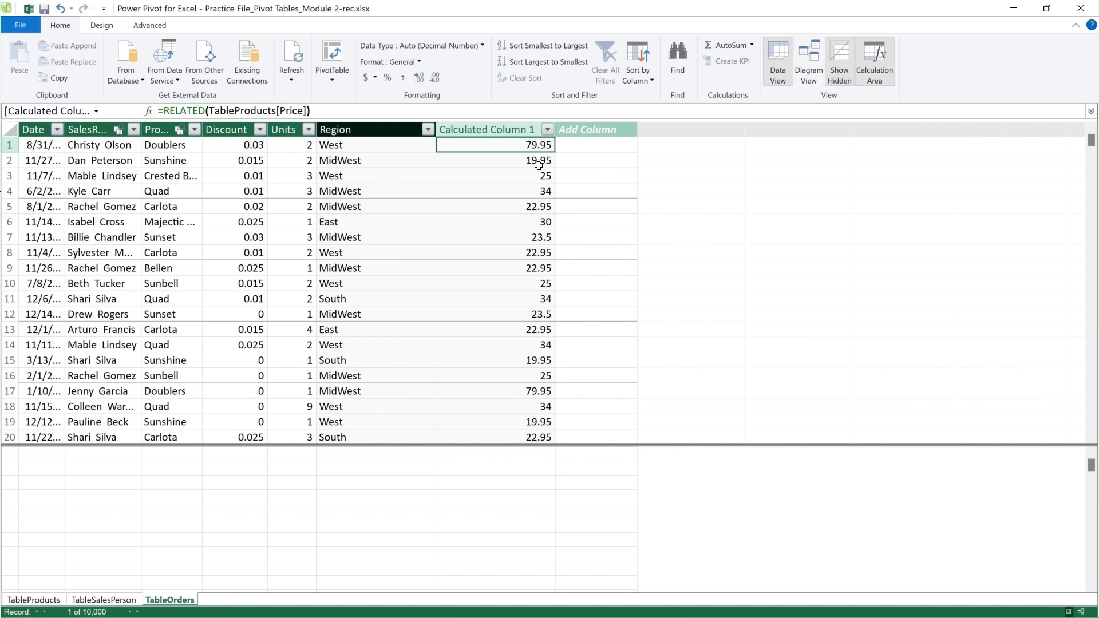
Step: Rename the new calculated product-price column in TableOrders as Price
double_click(483, 129)
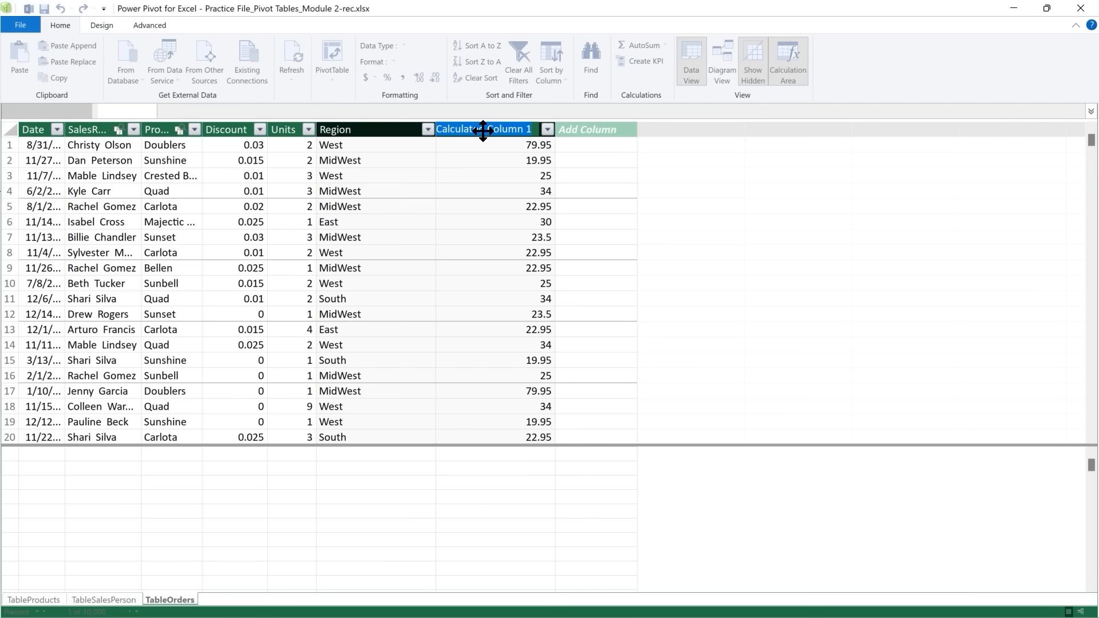
type("Pr")
type("ice")
key("Return")
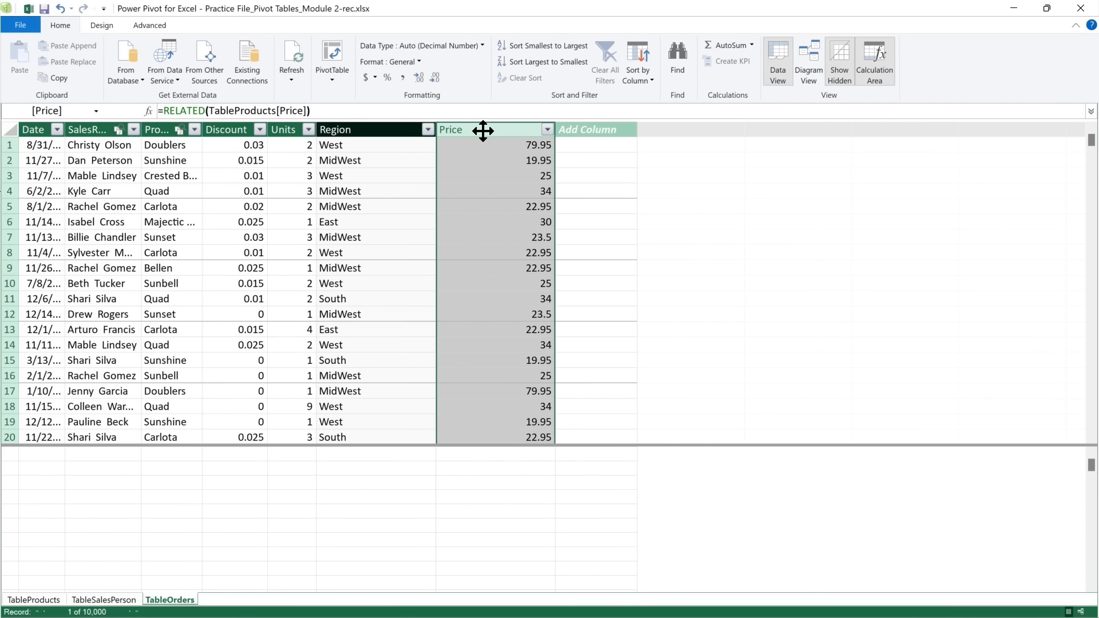
Step: Move the Region column directly after the sales rep column and the Price column directly after the product column
left_click(385, 129)
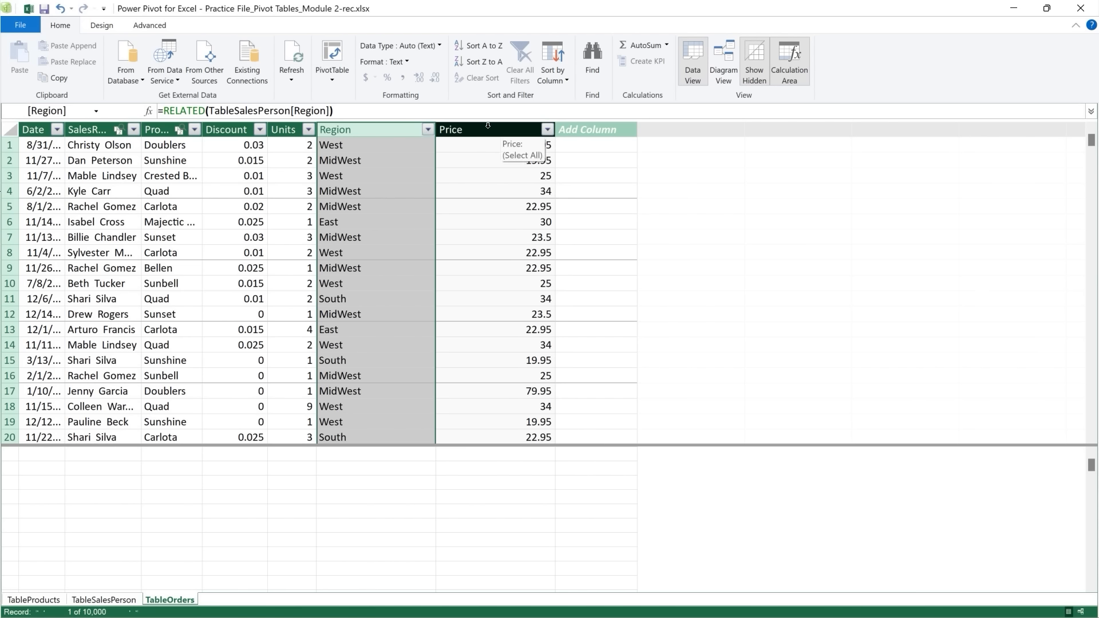
left_click_drag(368, 129, 142, 131)
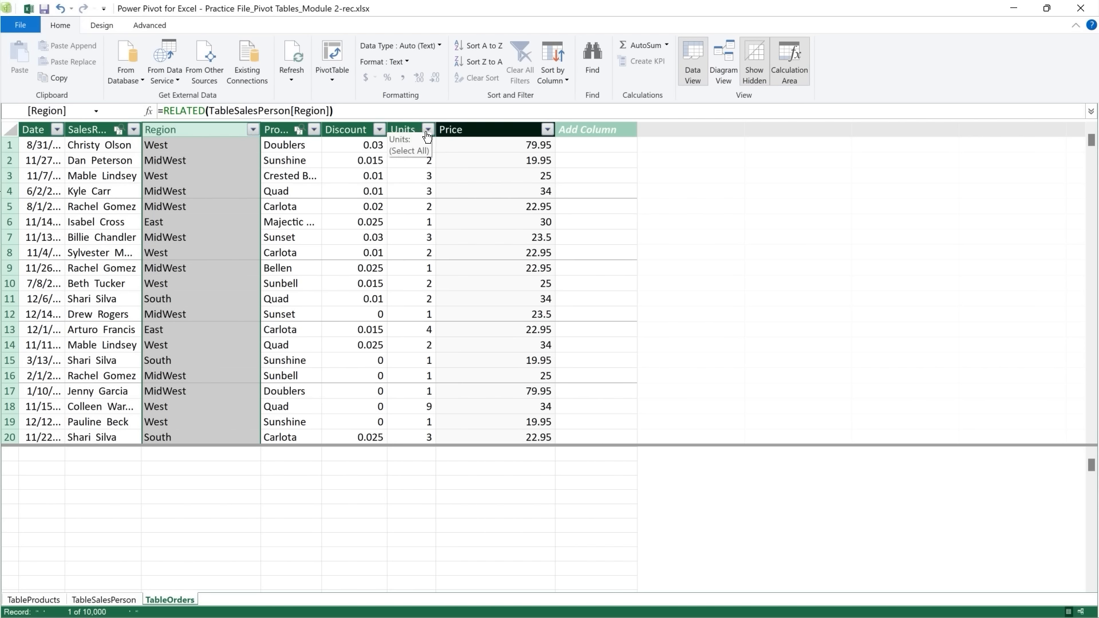
left_click(500, 128)
left_click(390, 126, "shift")
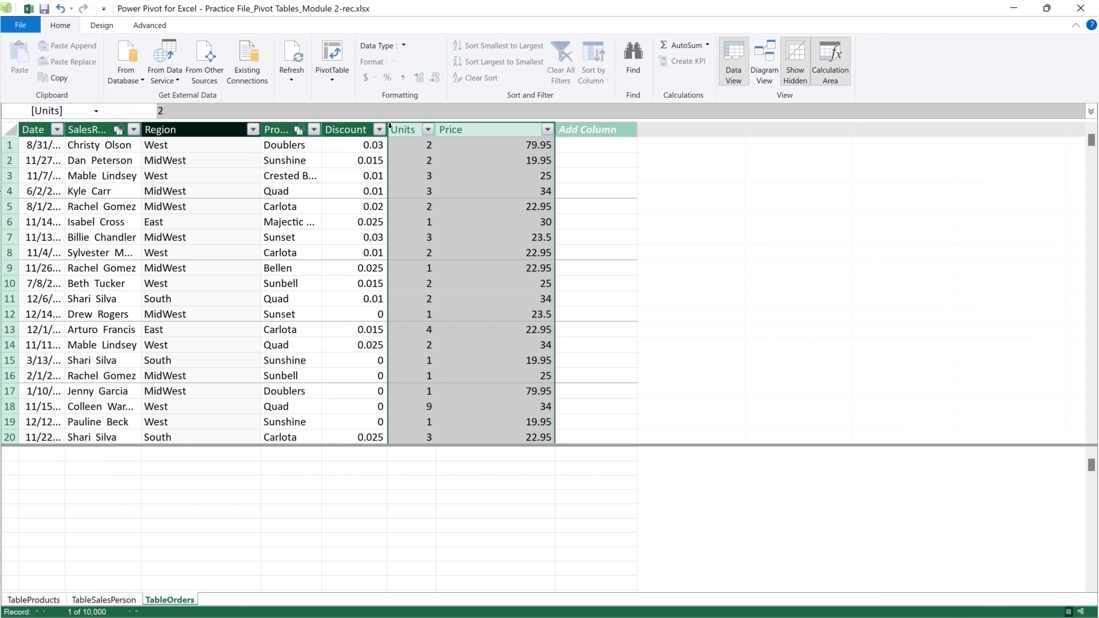
left_click_drag(448, 128, 324, 128)
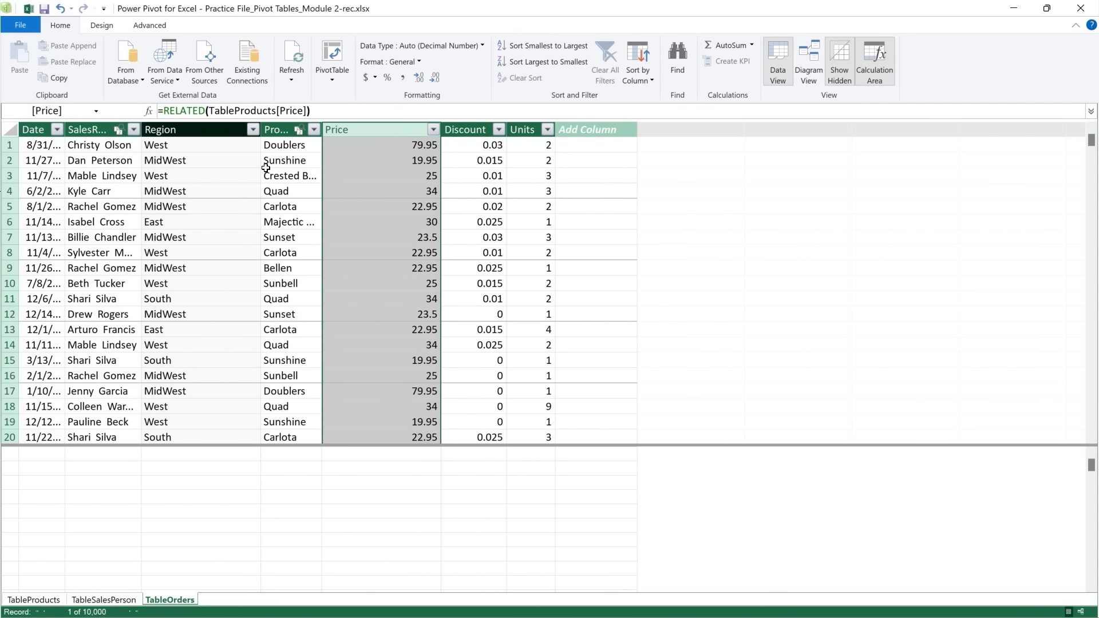
Step: Select the first blank cell in the empty column after Units in TableOrders
left_click(573, 145)
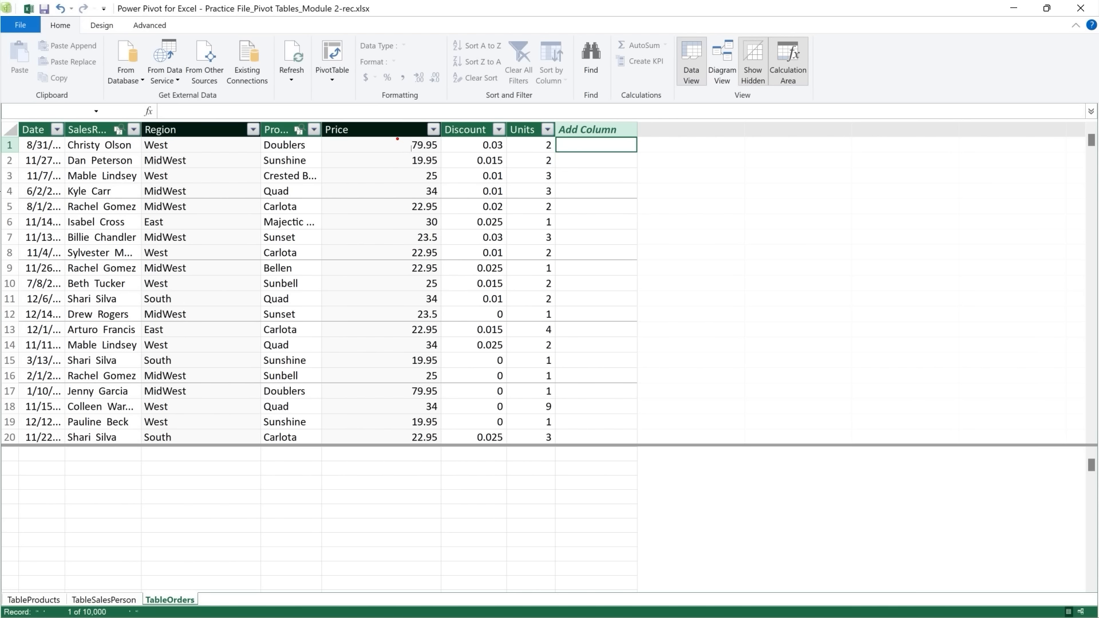
mouse_move(397, 139)
left_mouse_down()
mouse_move(441, 153)
mouse_move(468, 151)
mouse_move(460, 145)
left_mouse_up()
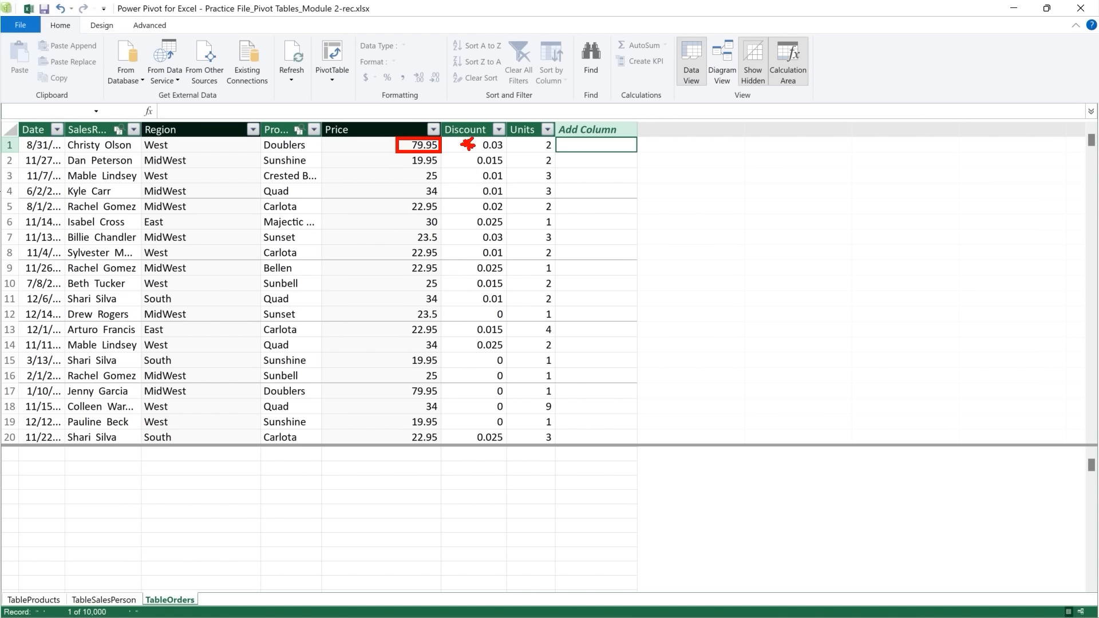
left_click_drag(527, 138, 558, 153)
mouse_move(386, 143)
left_mouse_down()
mouse_move(375, 144)
mouse_move(395, 147)
left_mouse_up()
key("Escape")
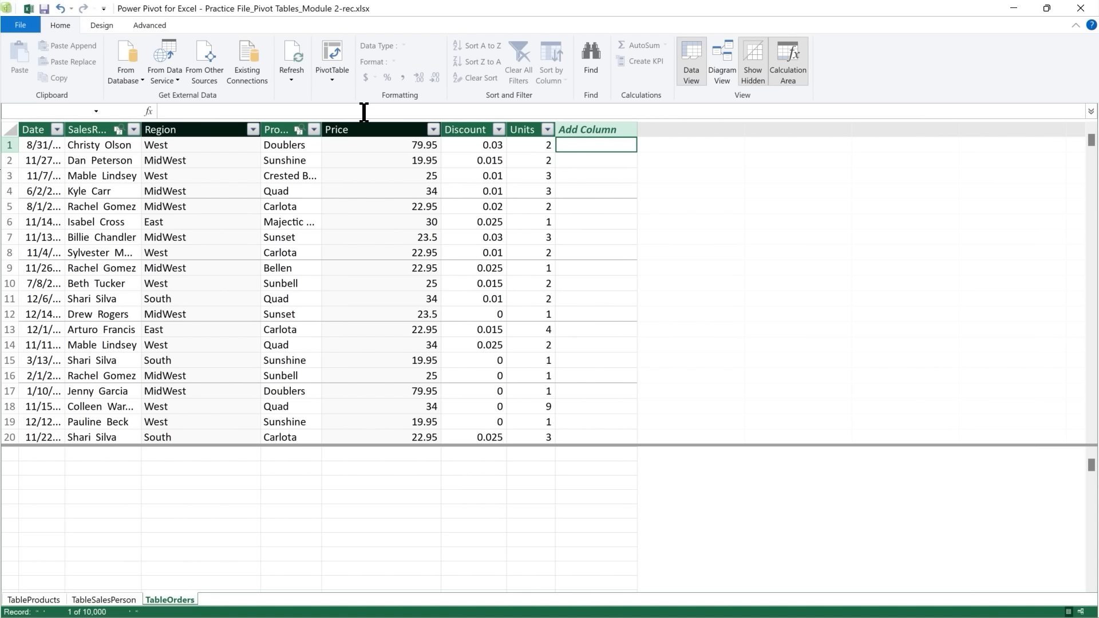
Step: Add a calculated column to TableOrders with the formula =TableOrders[Price]*TableOrders[Units]
left_click(239, 111)
type("=")
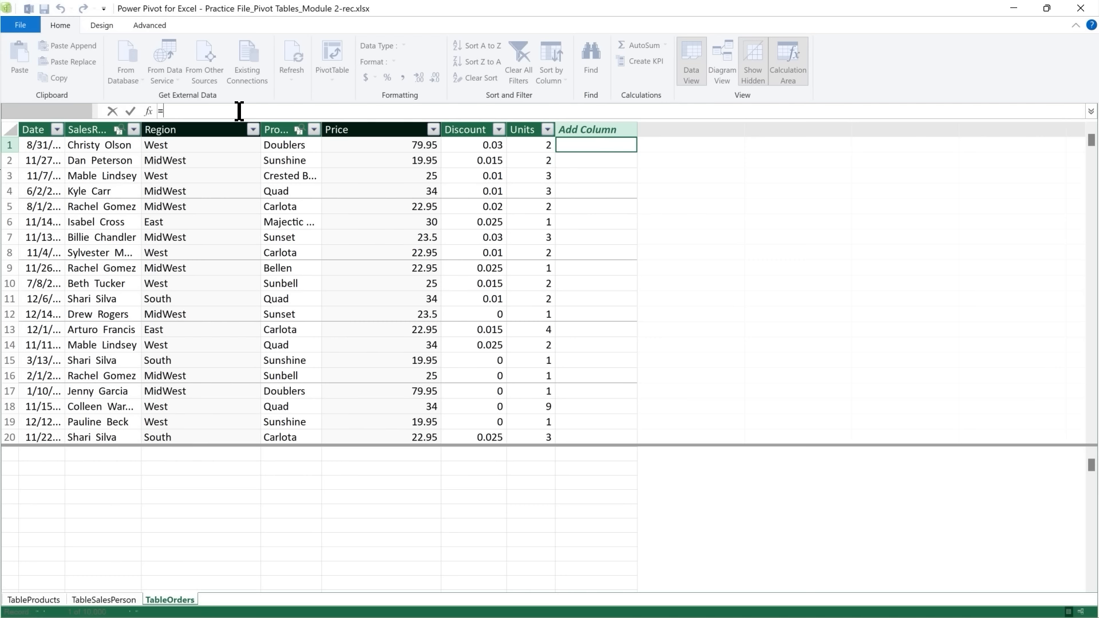
left_click(412, 147)
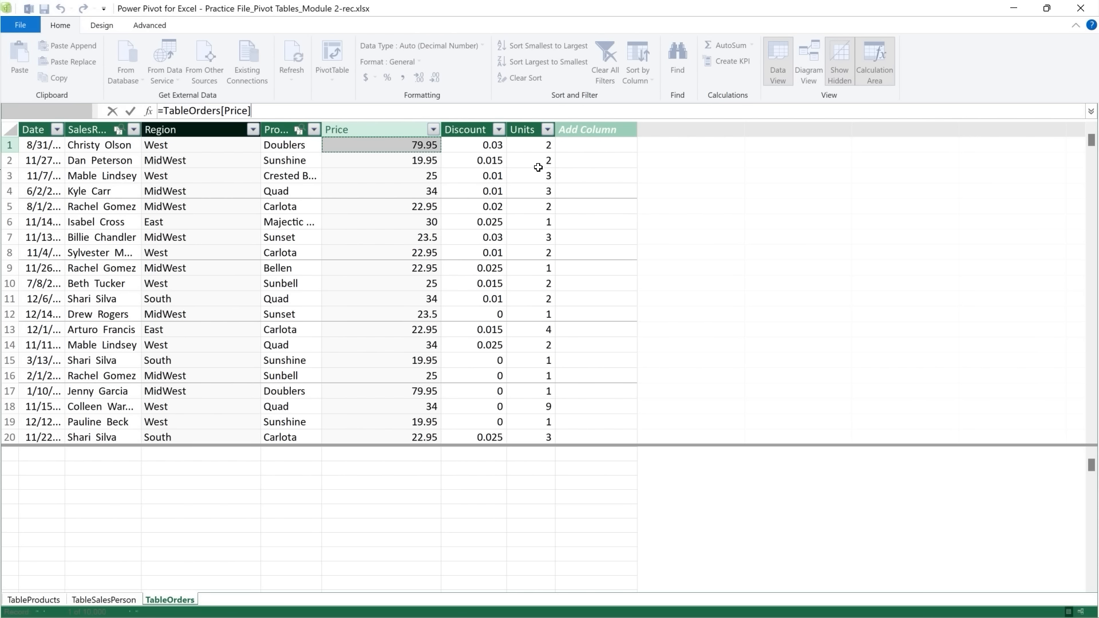
type("*")
left_click(536, 144)
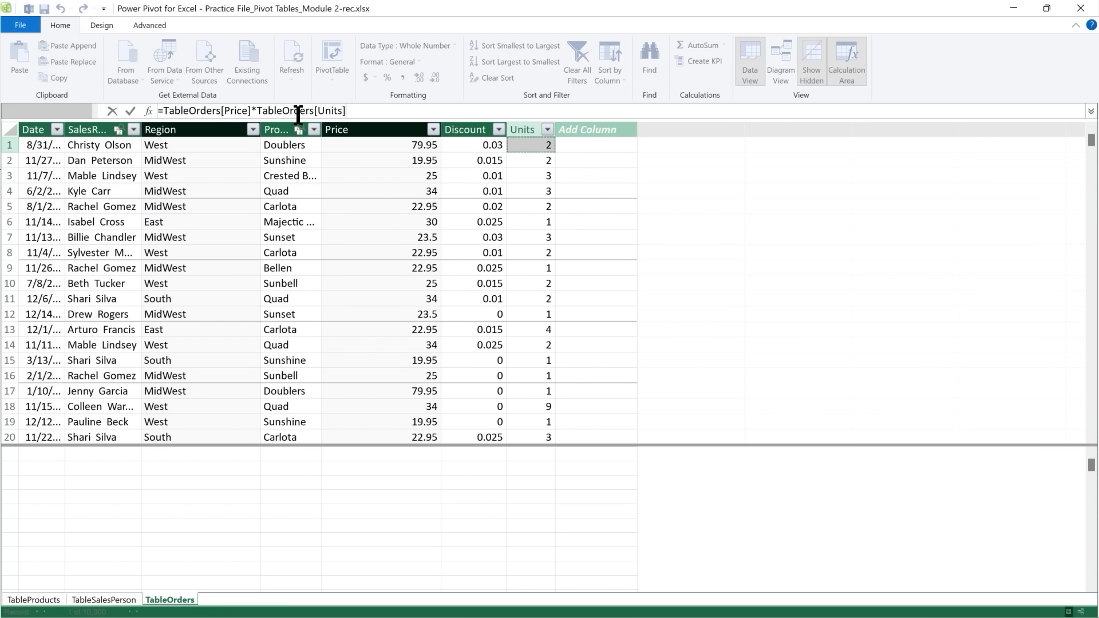
left_click(368, 111)
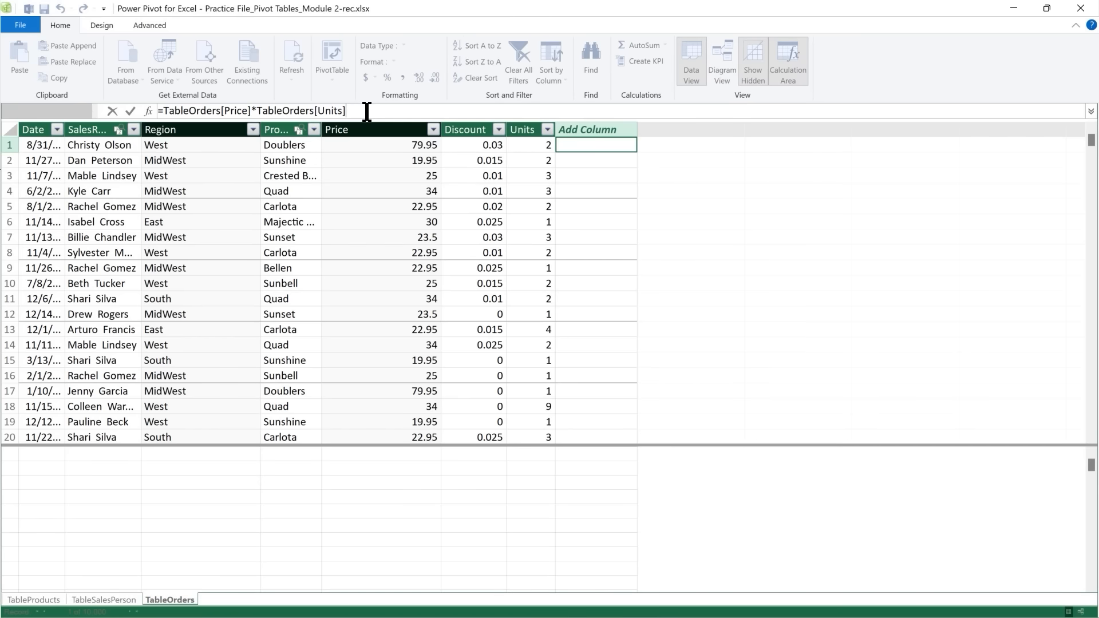
key("Return")
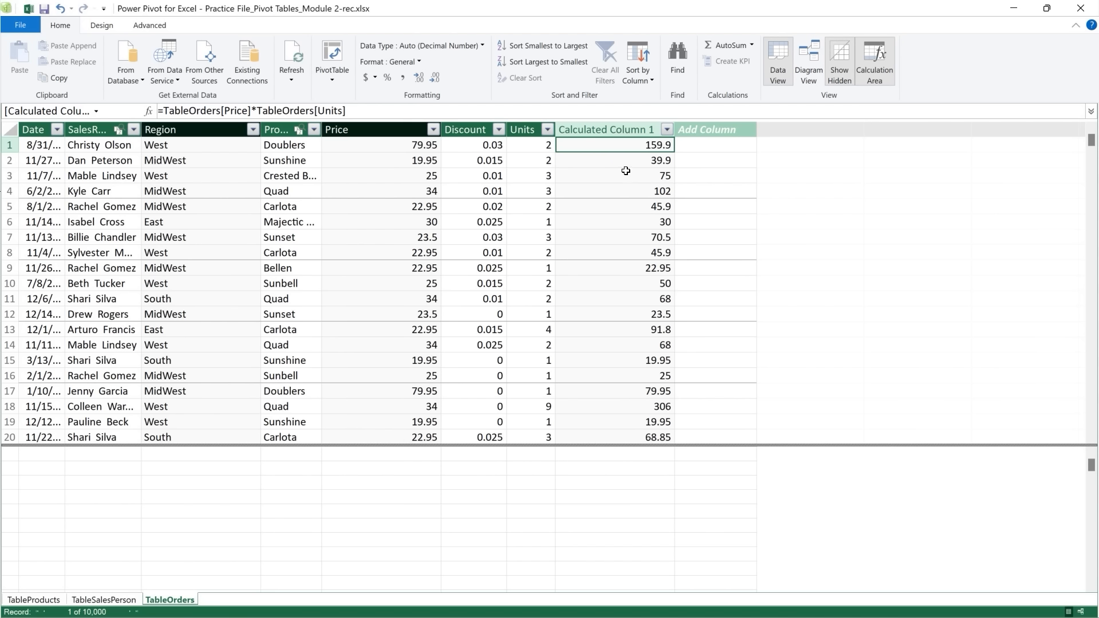
Step: Rename the calculated column that multiplies price by units as Sale
double_click(610, 129)
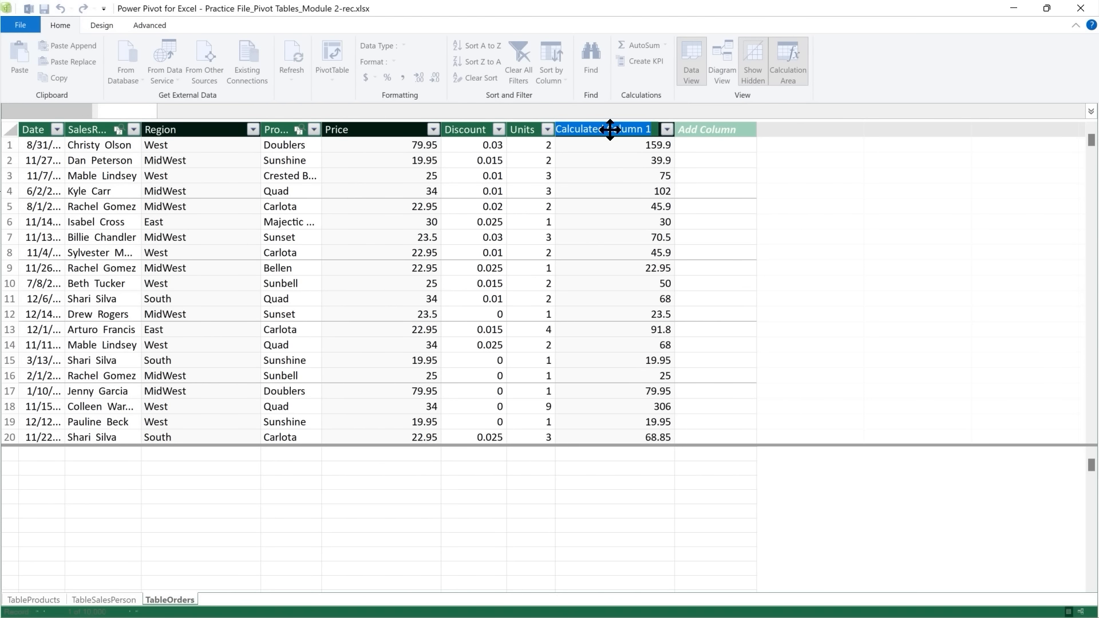
type("Sale")
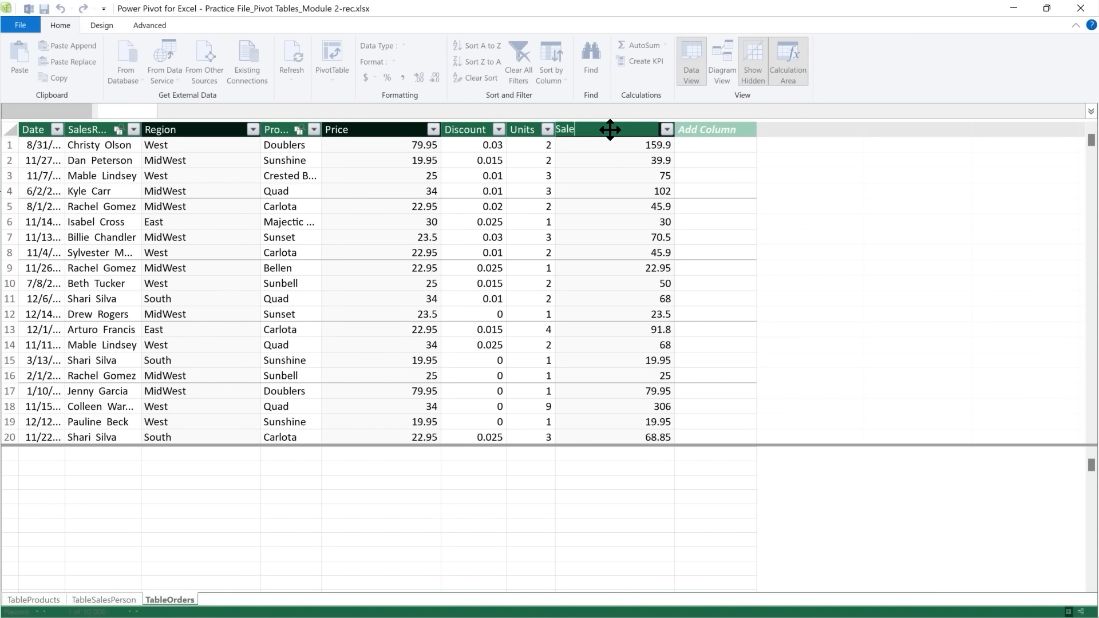
key("Return")
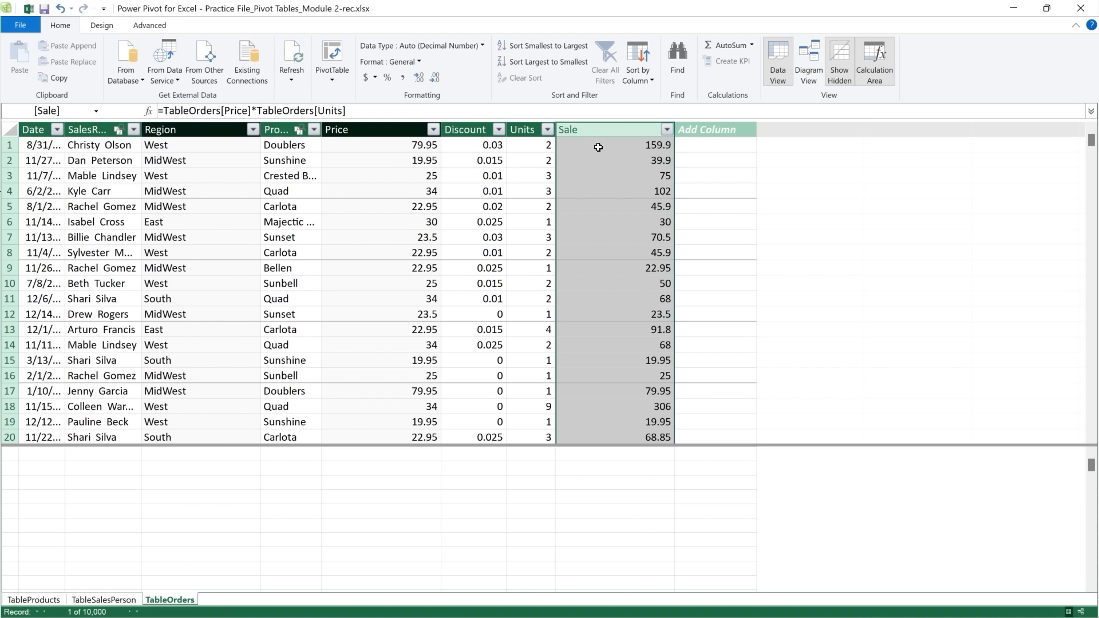
Step: Format the Sale and Price columns of TableOrders as US dollar currency
left_click(375, 77)
left_click(404, 93)
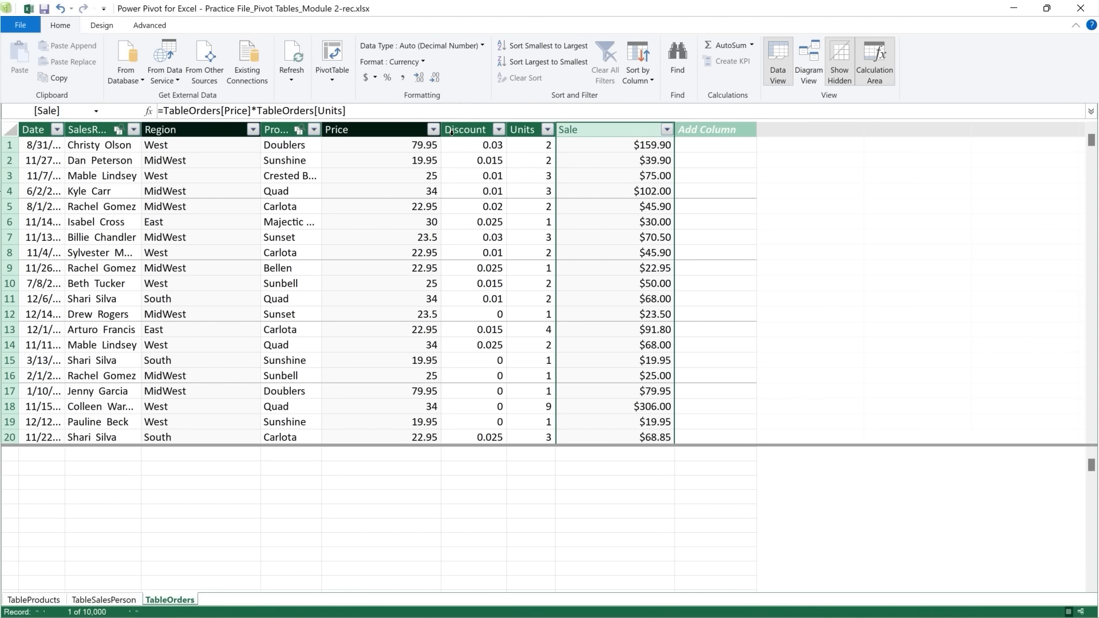
left_click(379, 129)
left_click(365, 74)
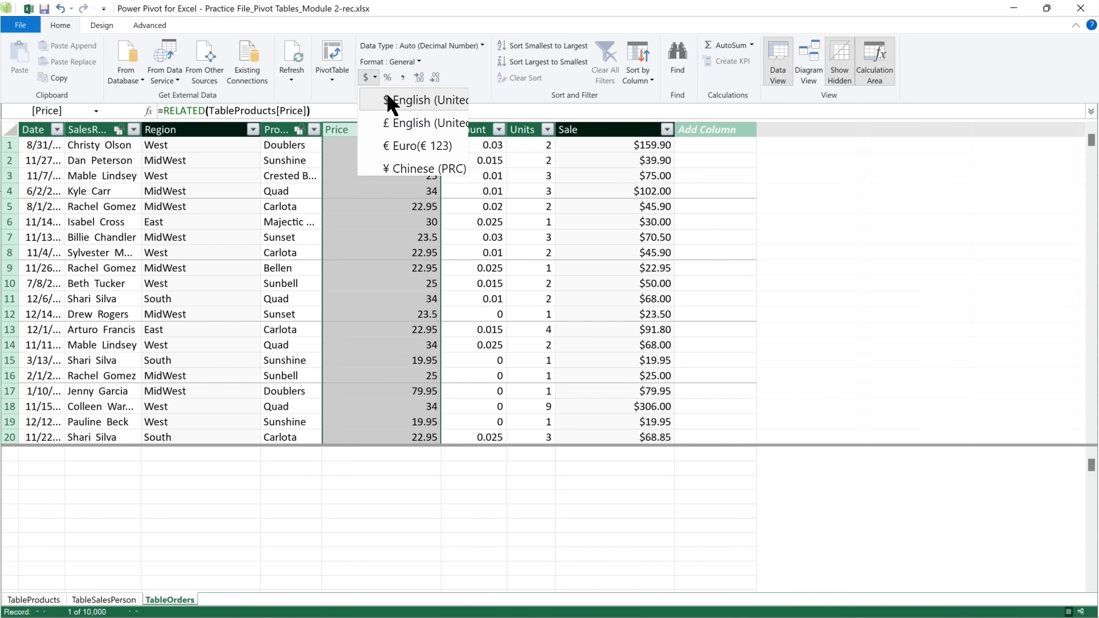
left_click(389, 99)
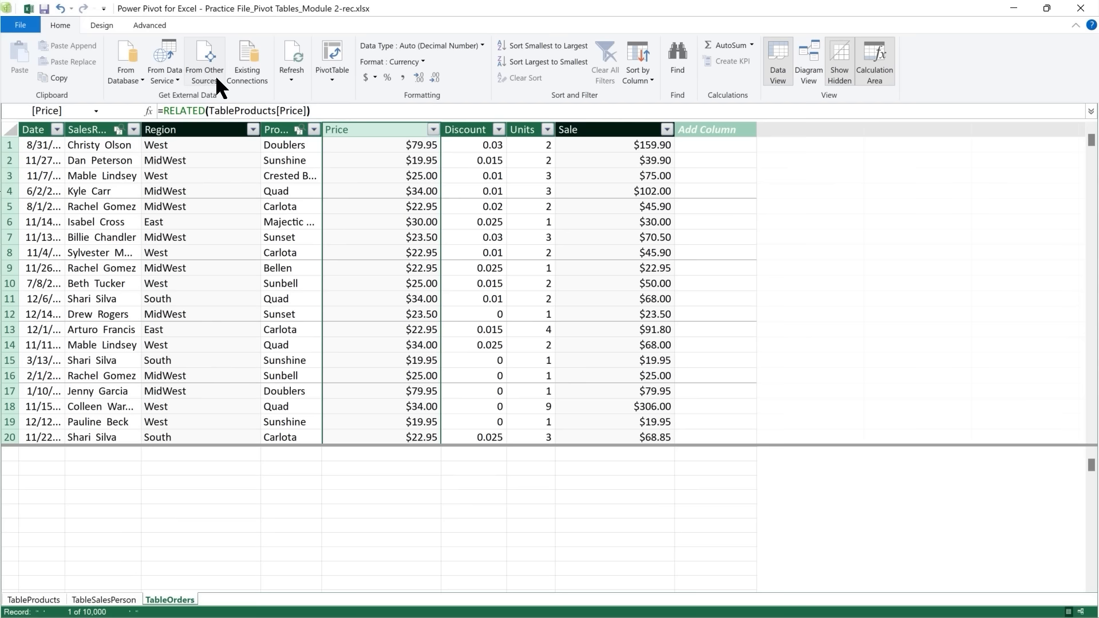
left_click(101, 26)
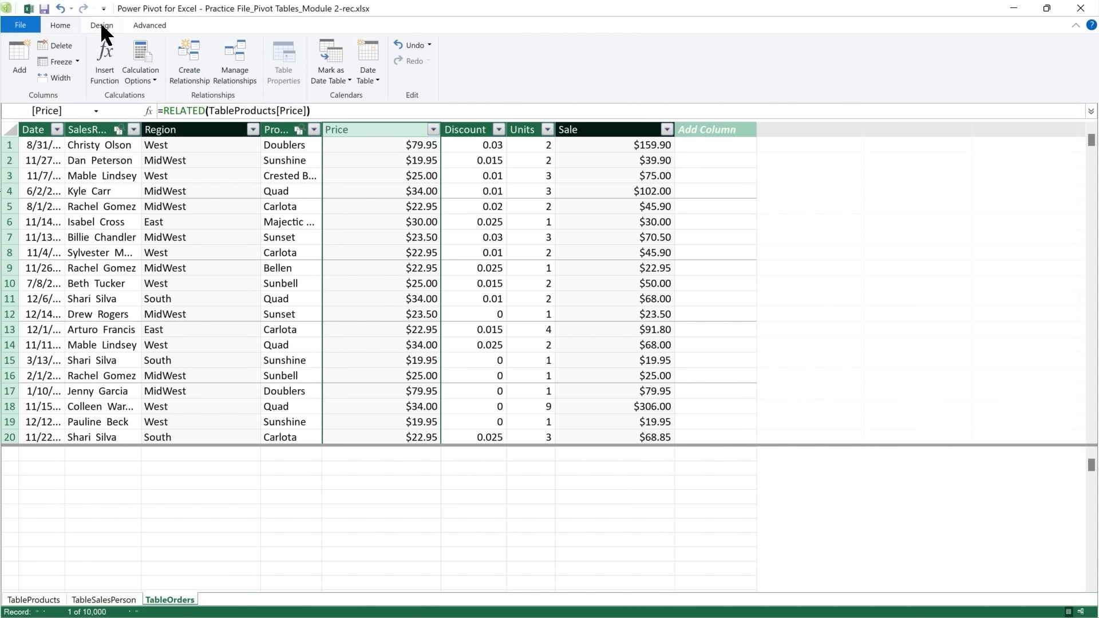
left_click(76, 59)
left_click(492, 50)
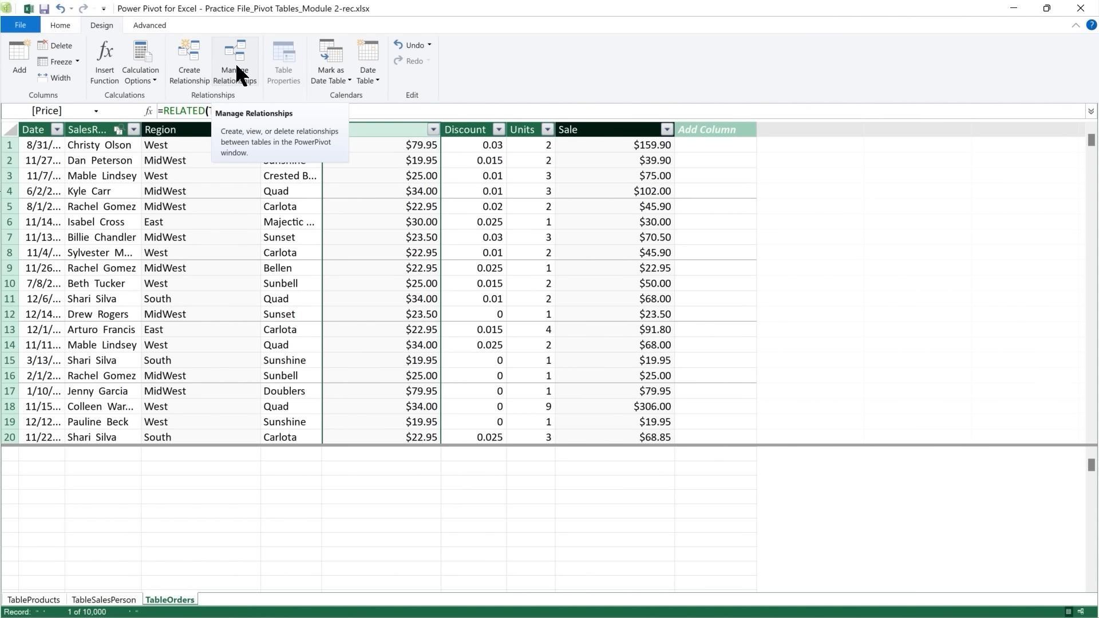
left_click(152, 78)
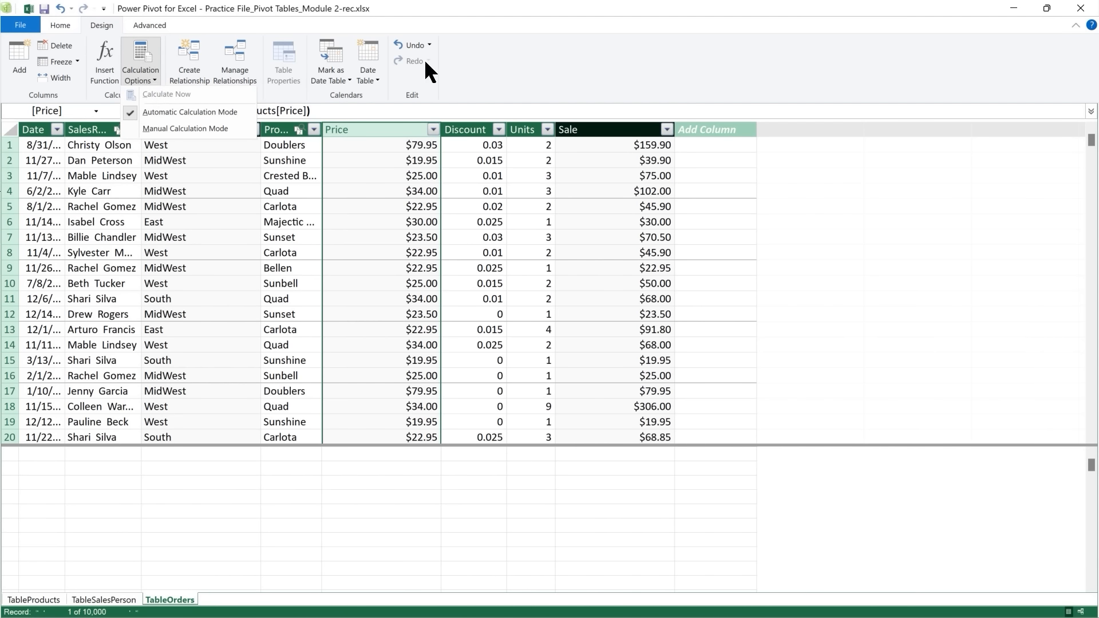
left_click(480, 60)
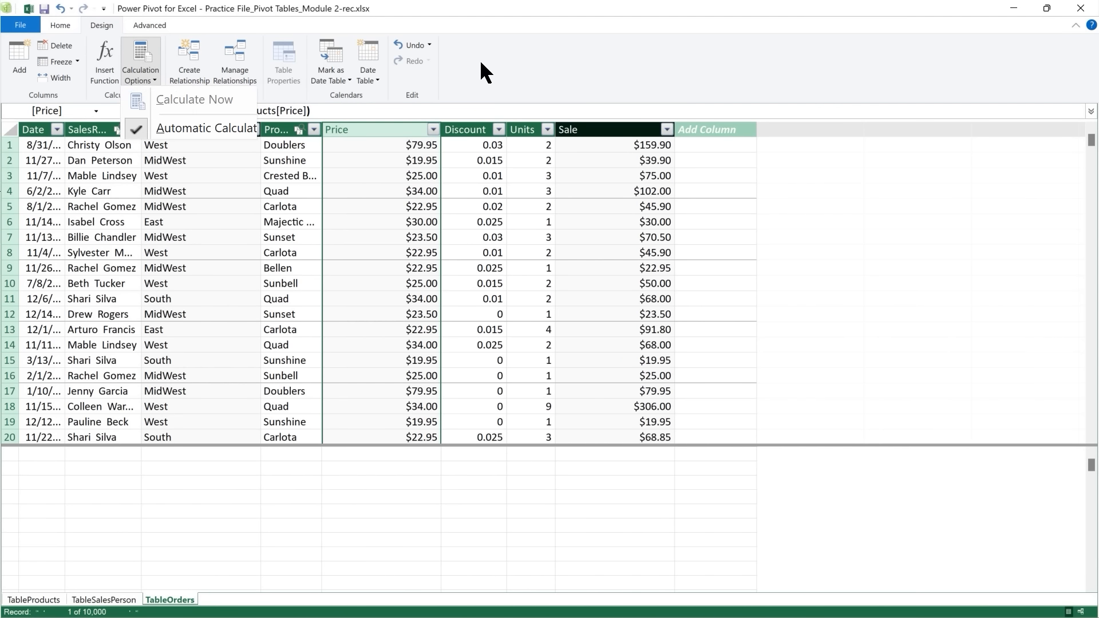
left_click(61, 25)
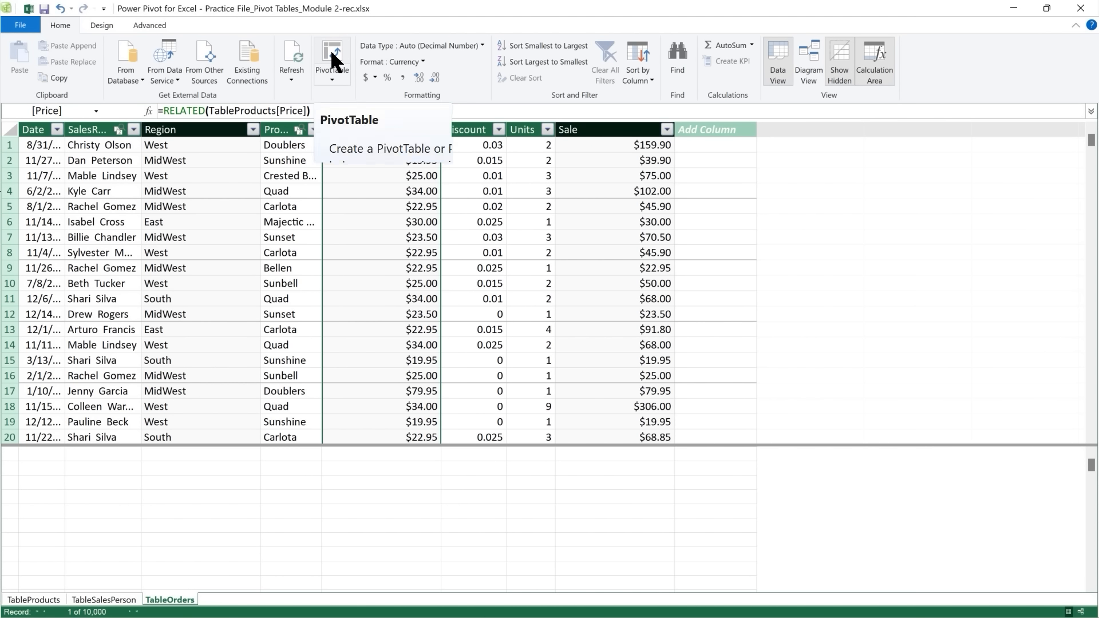
key("ctrl+2")
left_click_drag(309, 35, 358, 109)
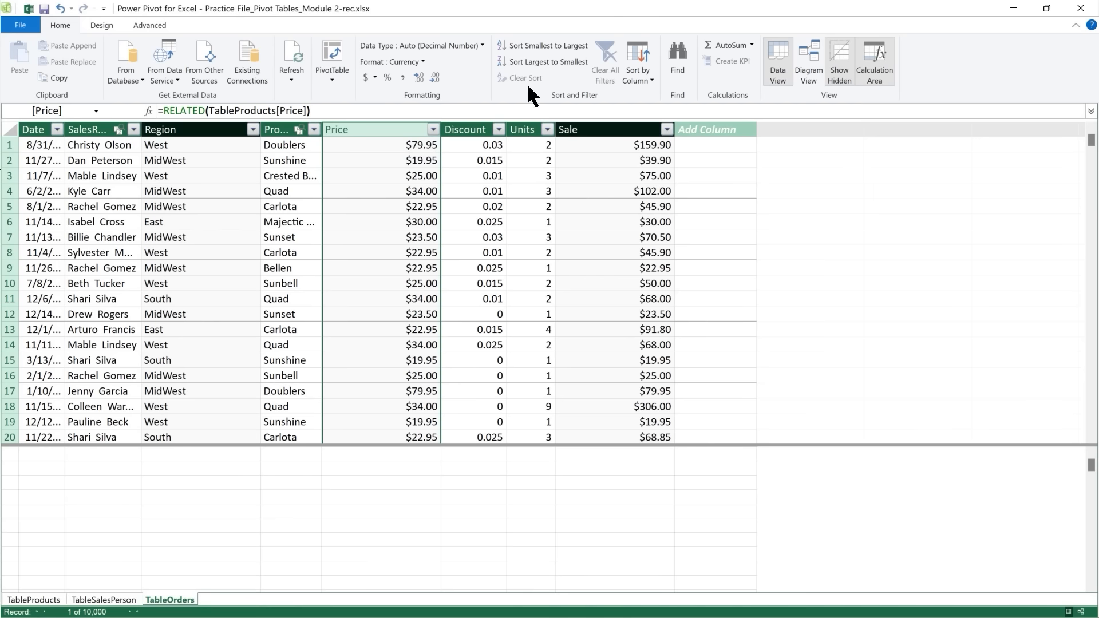
Step: Create a PivotTable from the data model on a new worksheet
left_click(332, 55)
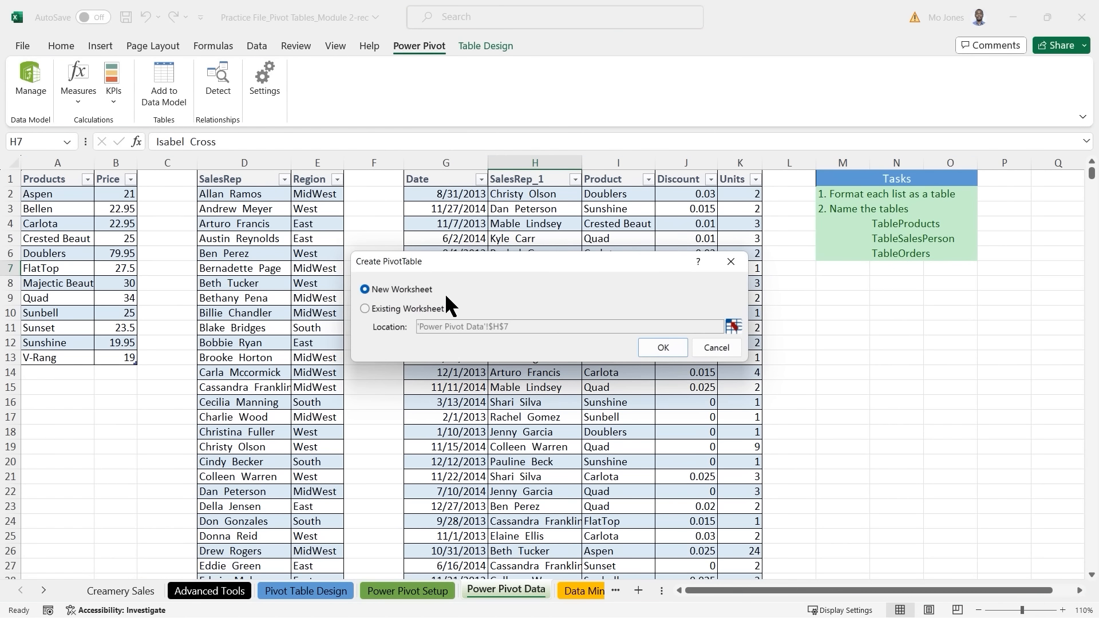
left_click(664, 348)
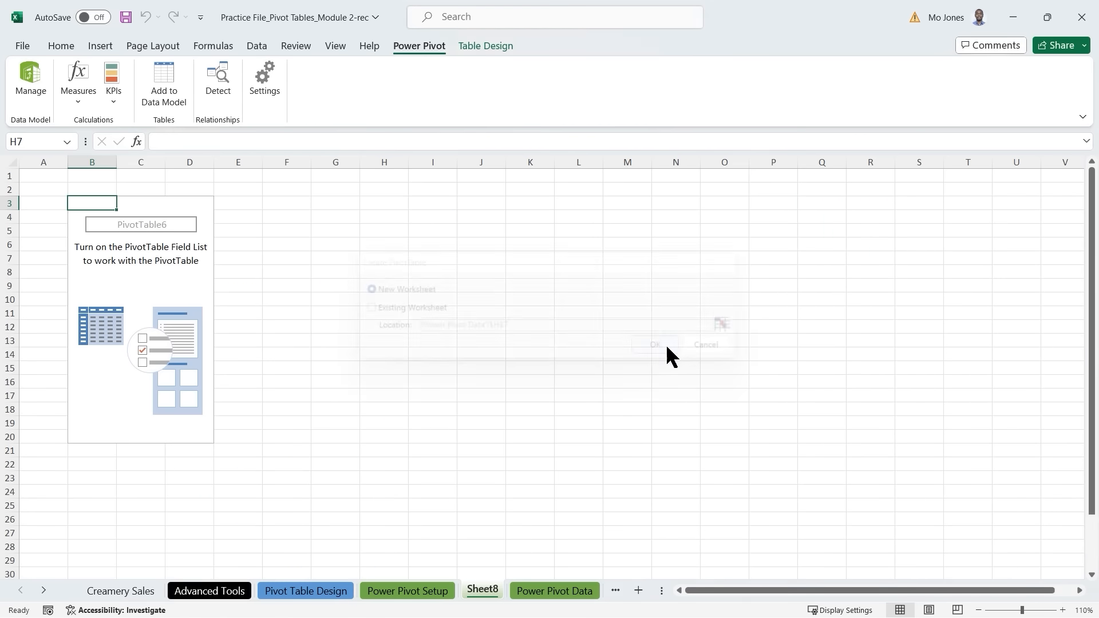
Step: Display the field list of the empty PivotTable and look through the fields of Table1
left_click(156, 261)
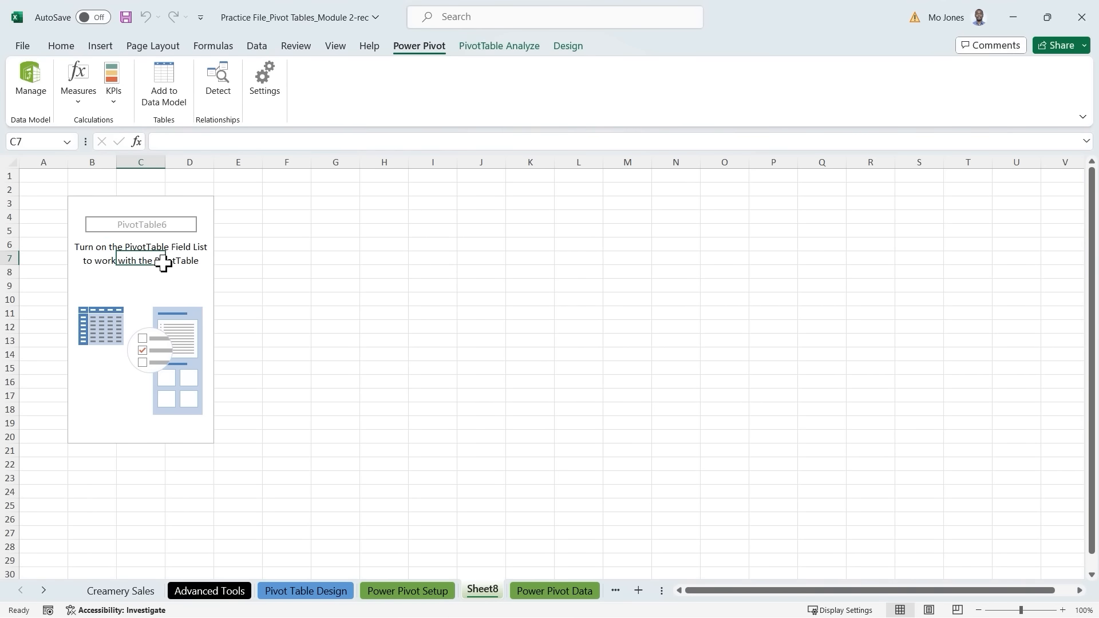
right_click(171, 284)
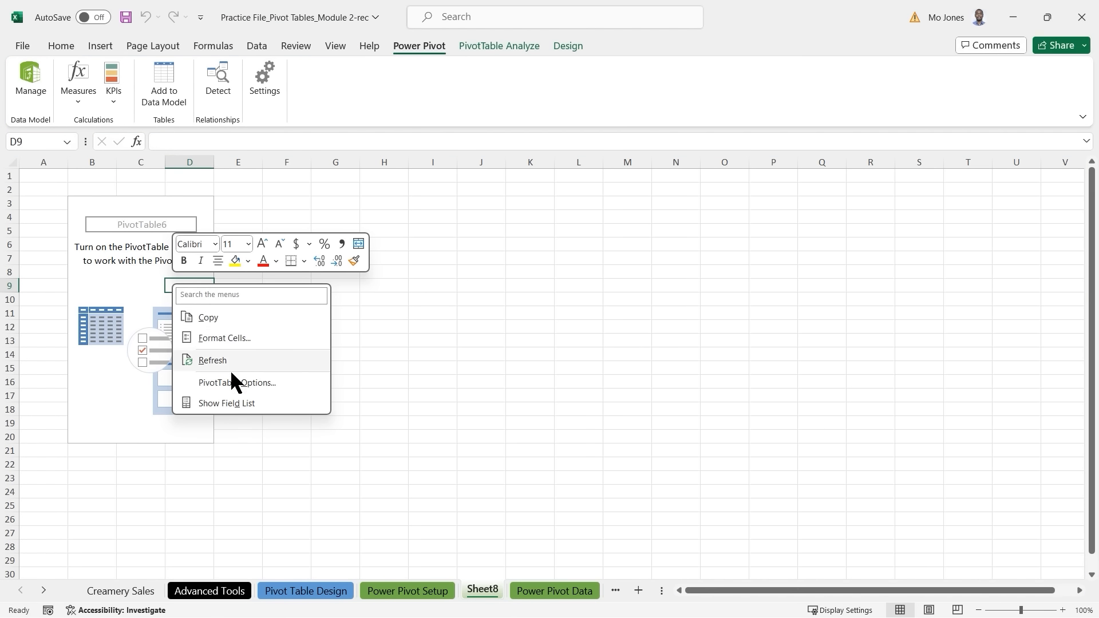
left_click(235, 410)
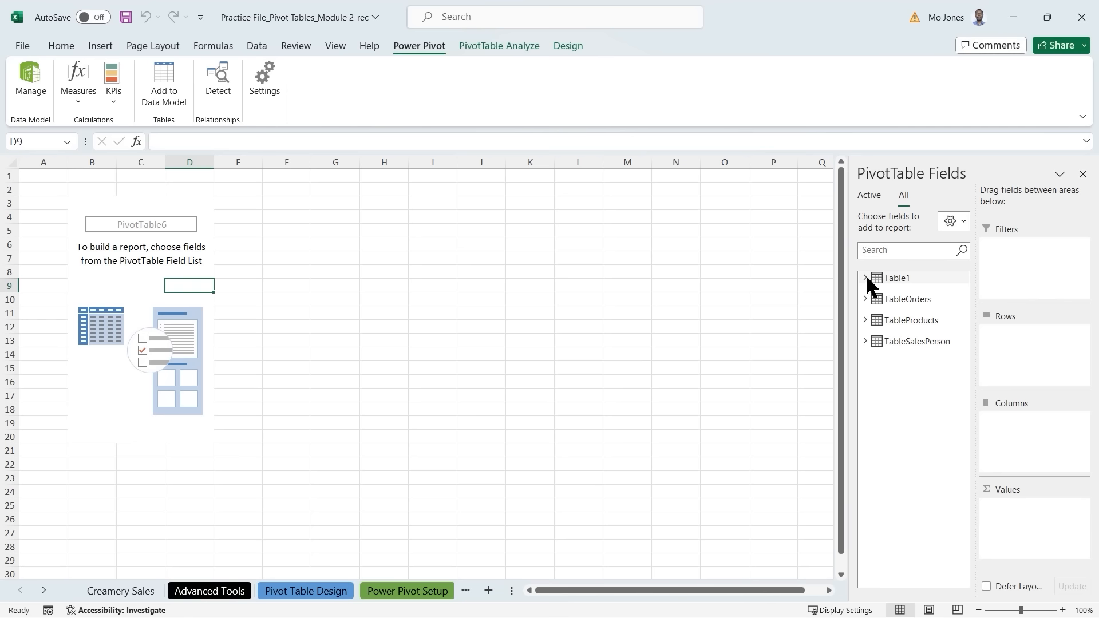
left_click(866, 278)
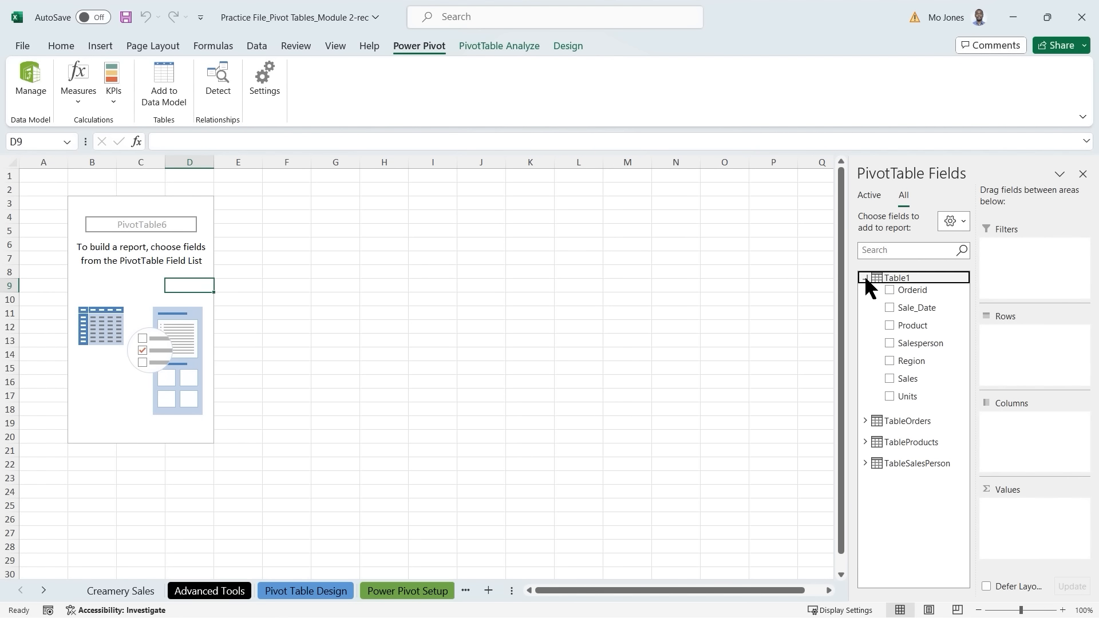
left_click(864, 277)
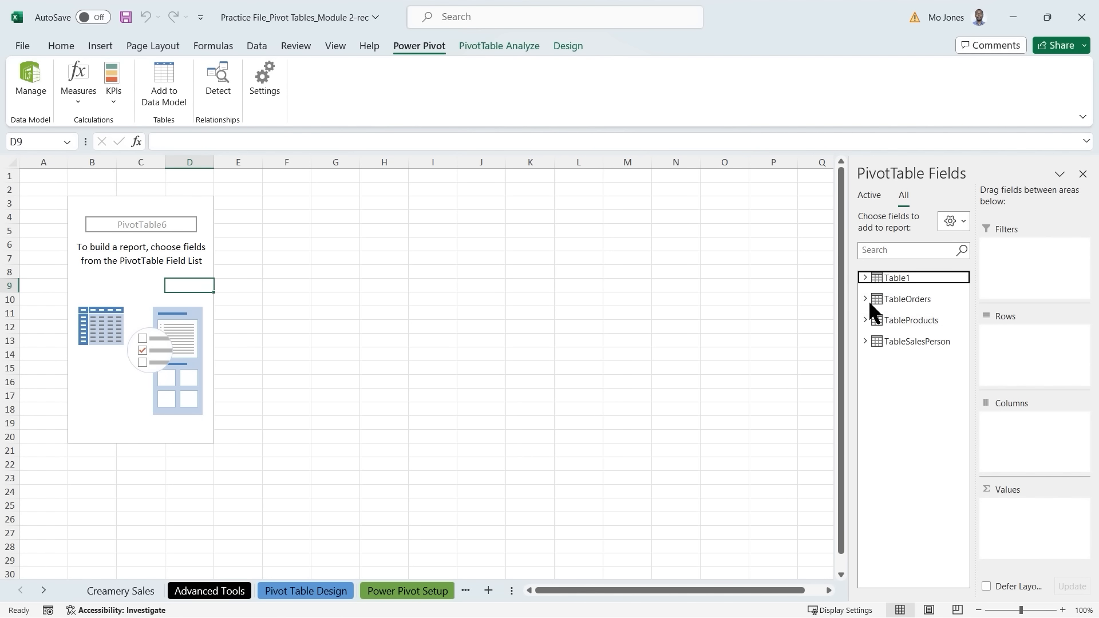
Step: Build the PivotTable from TableOrders with Product as rows, Region as columns and the sum of Sale as values
left_click(865, 299)
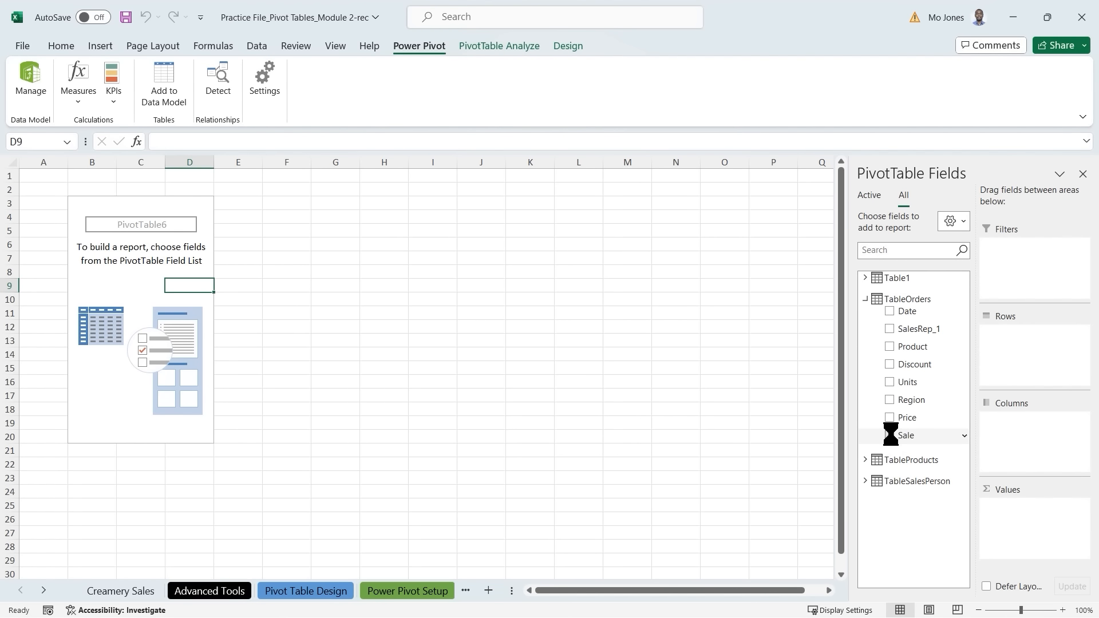
left_click(890, 400)
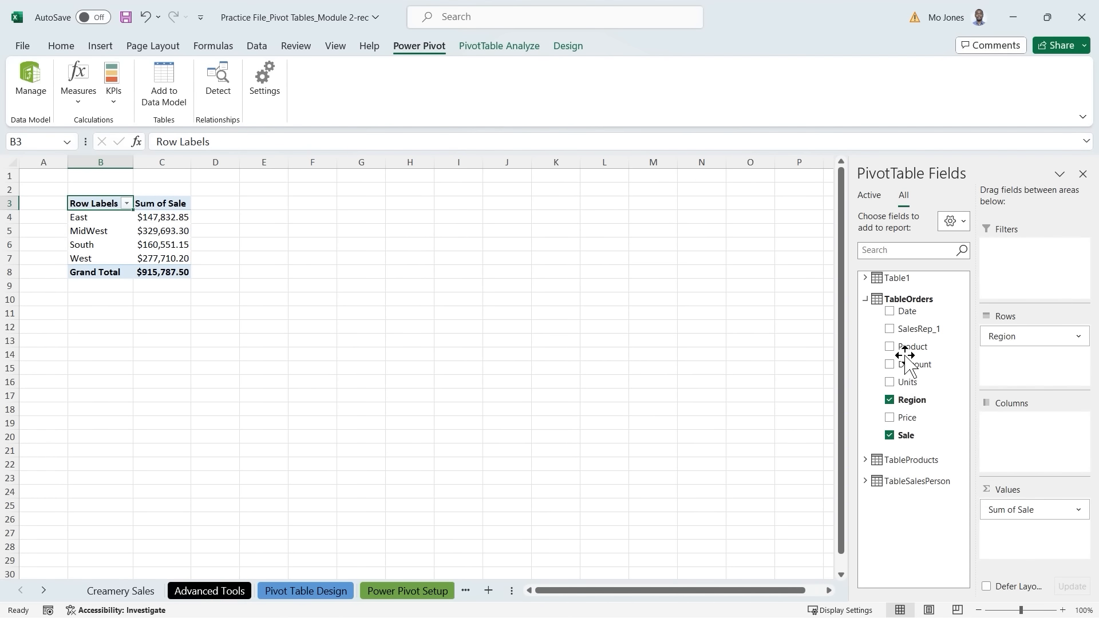
left_click(890, 347)
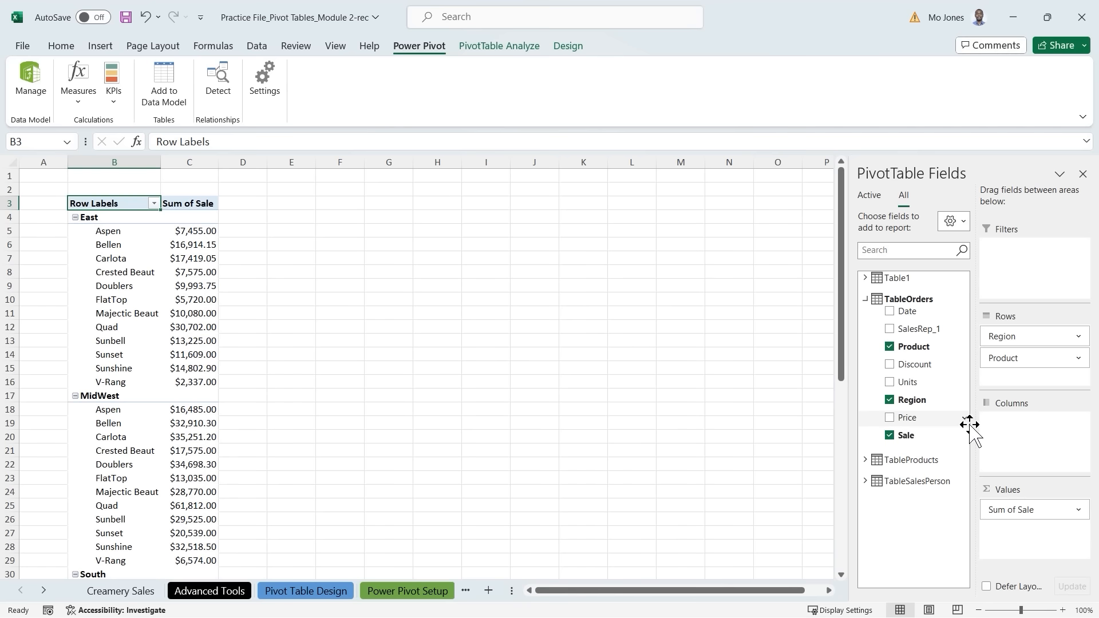
left_click_drag(1008, 335, 1016, 424)
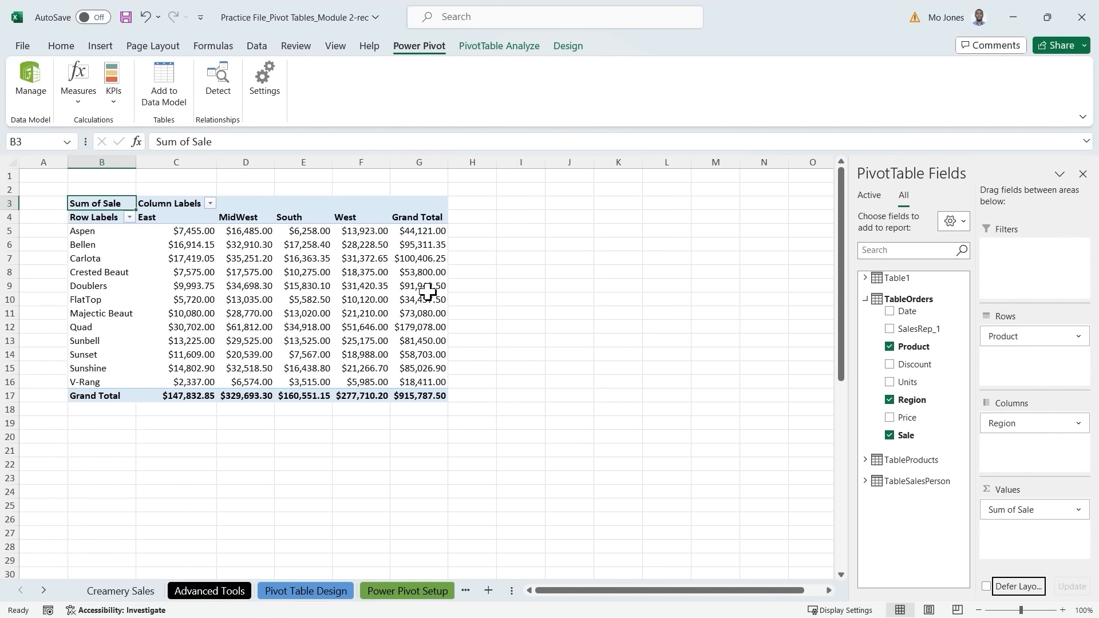
mouse_move(428, 292)
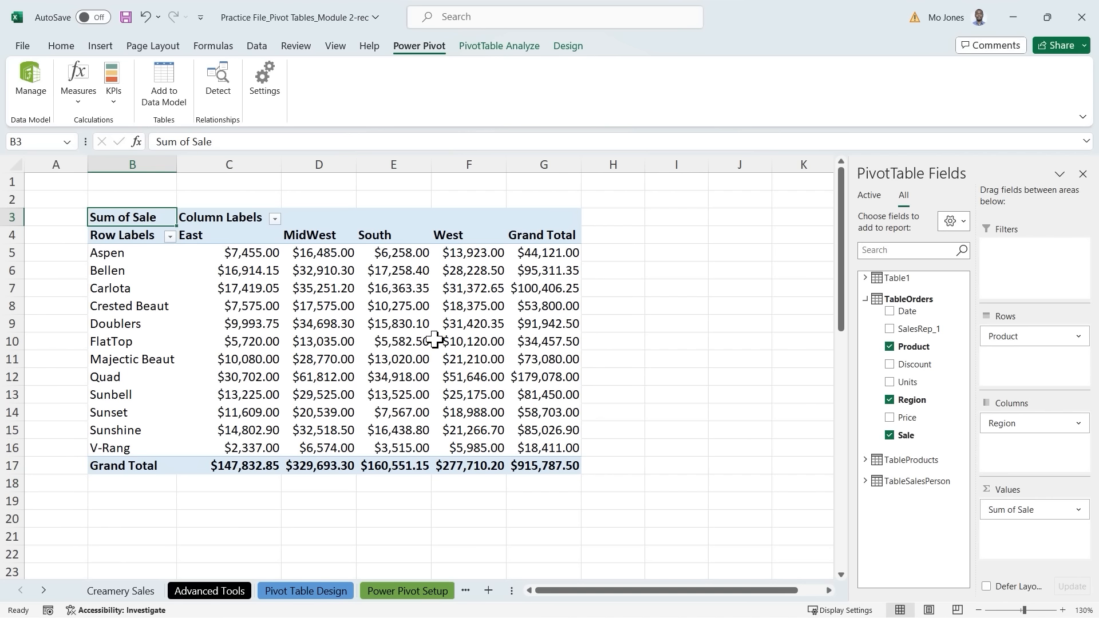
mouse_move(434, 338)
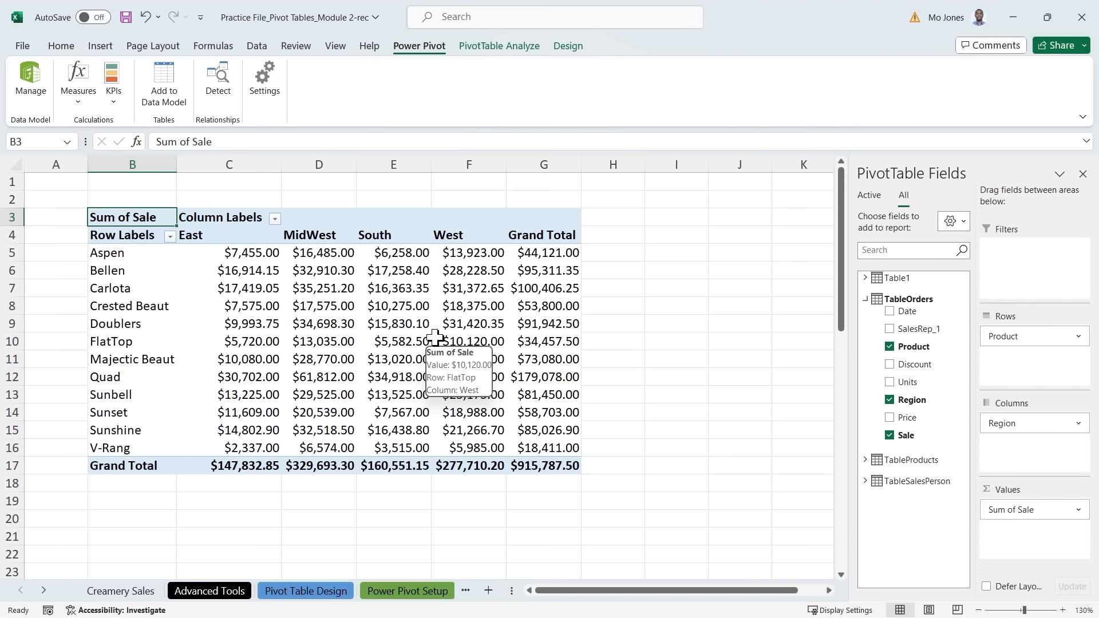
Step: Go to the Power Pivot Data sheet and select the price of Aspen in the product table
left_click(44, 590)
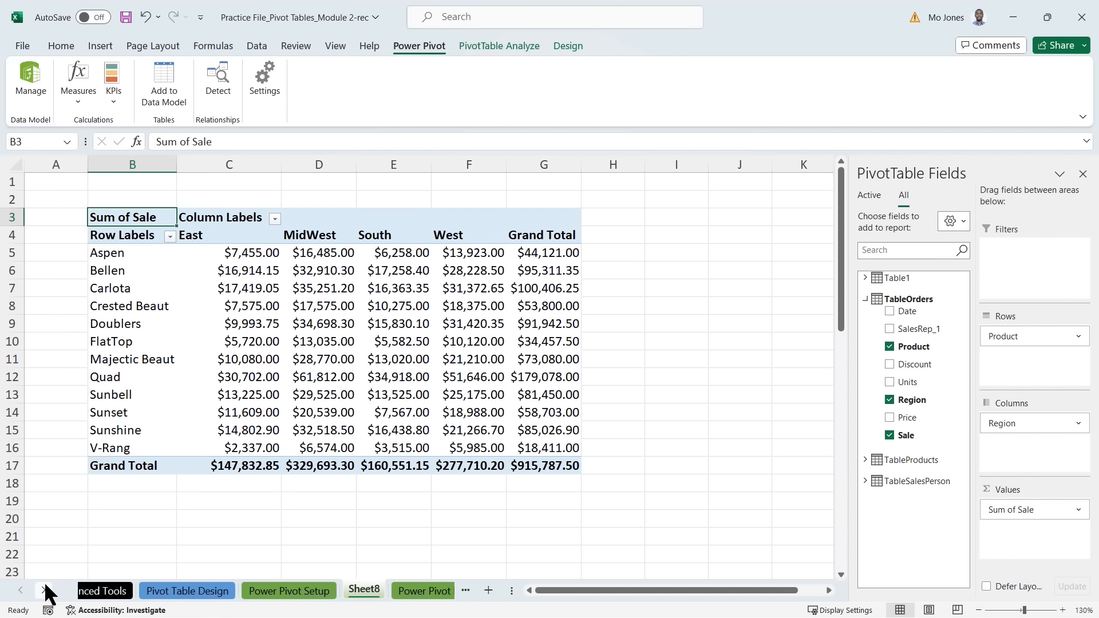
left_click(44, 590)
left_click(45, 590)
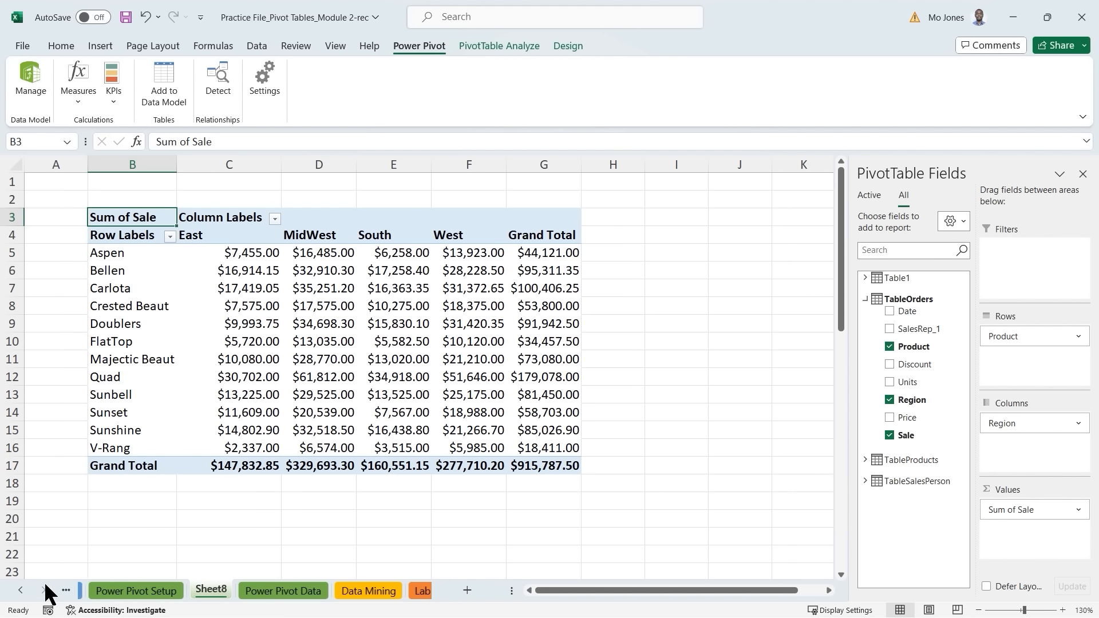
left_click(284, 586)
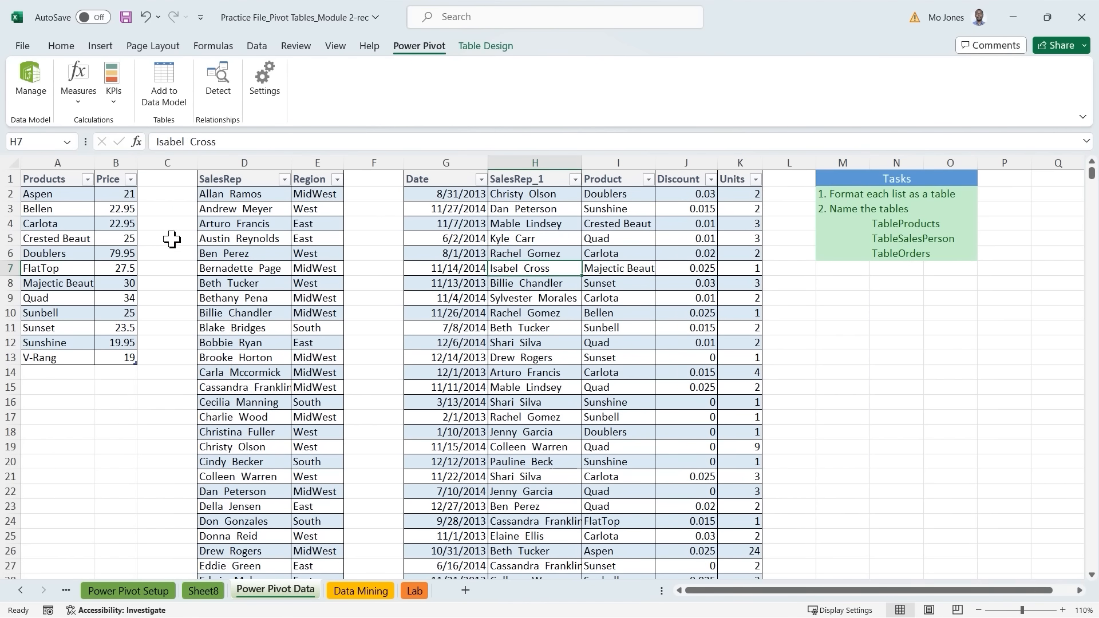
left_click(123, 195)
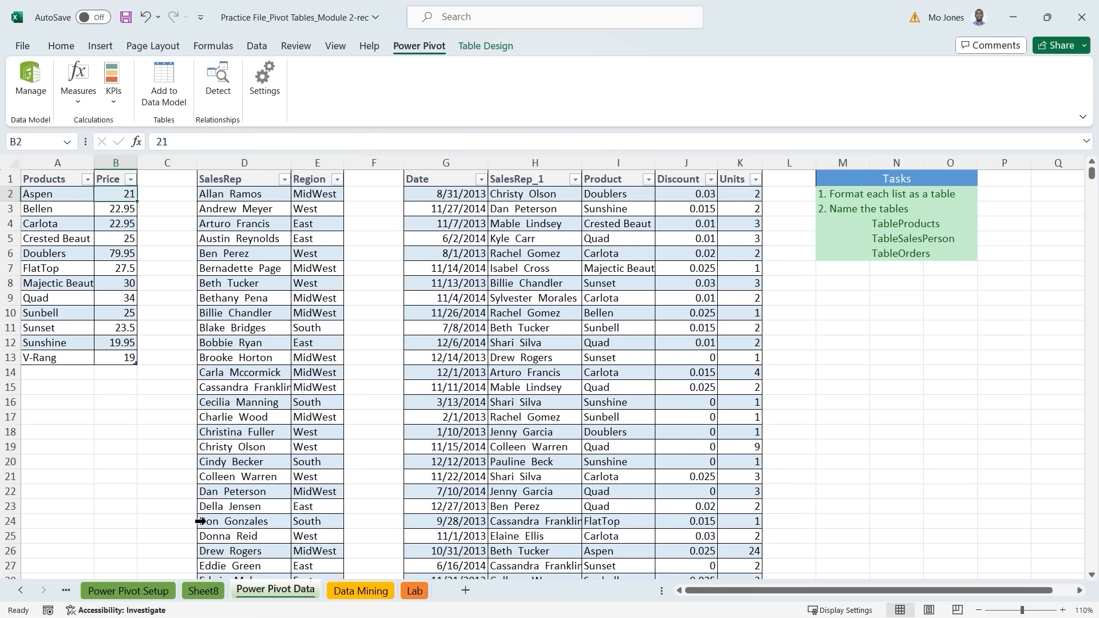
Step: Return to Sheet8 and record the PivotTable's overall grand total as 915787.50 in cell J18
left_click(206, 591)
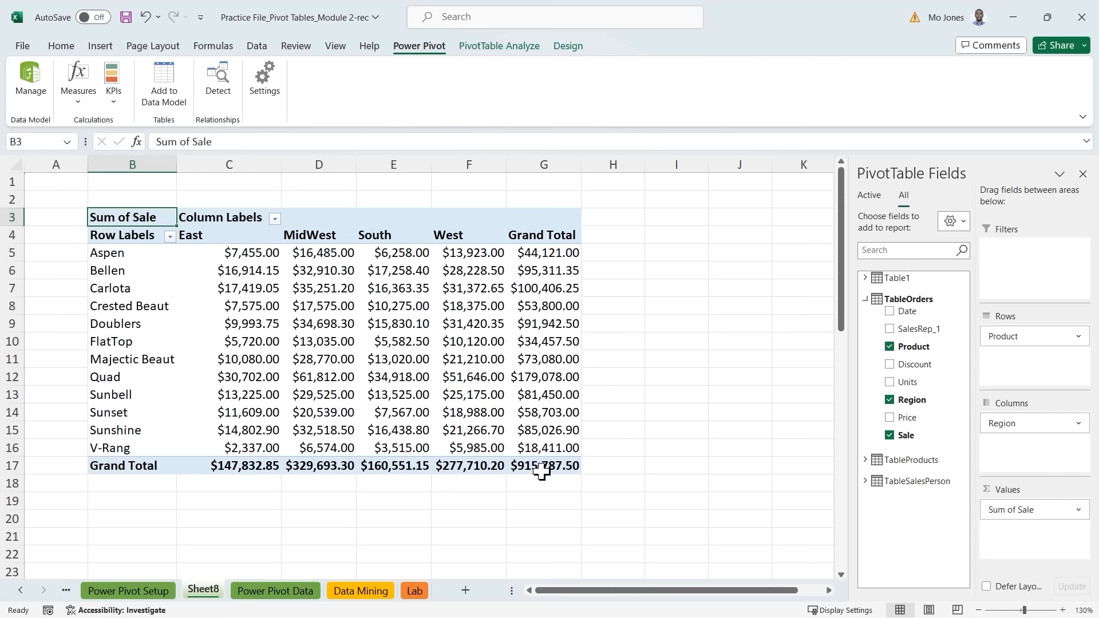
mouse_move(545, 468)
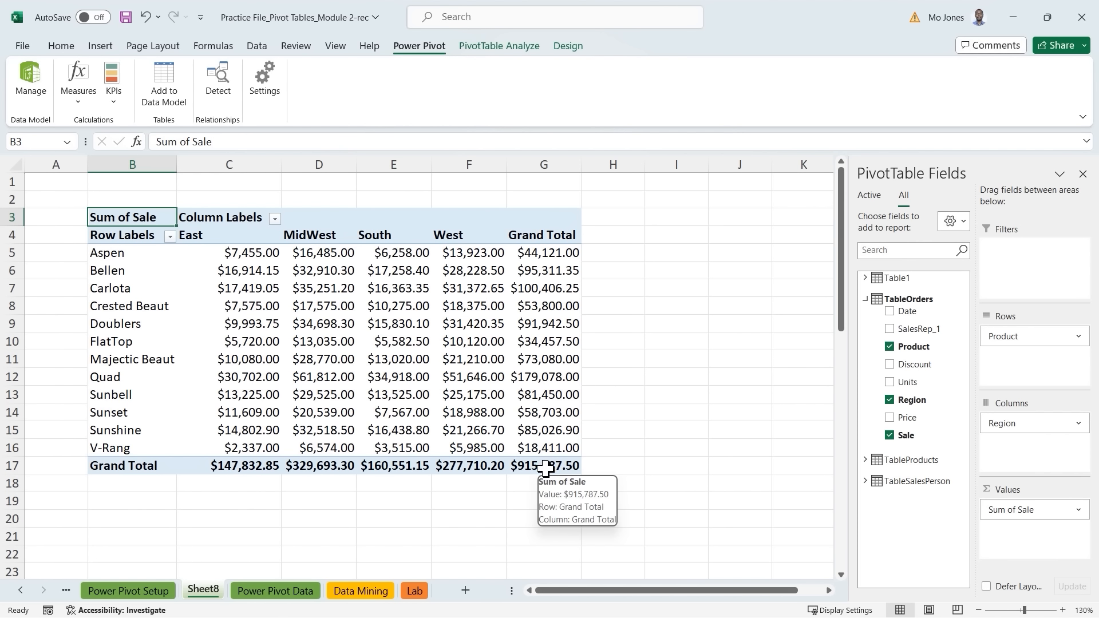
mouse_move(456, 394)
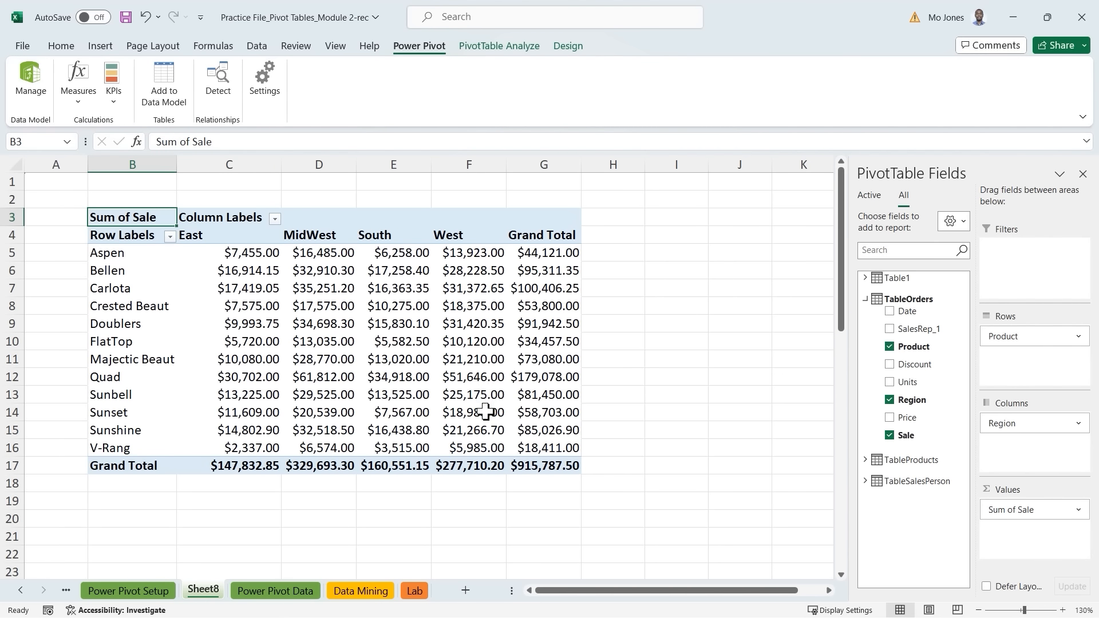
mouse_move(527, 413)
mouse_move(466, 302)
left_click(736, 484)
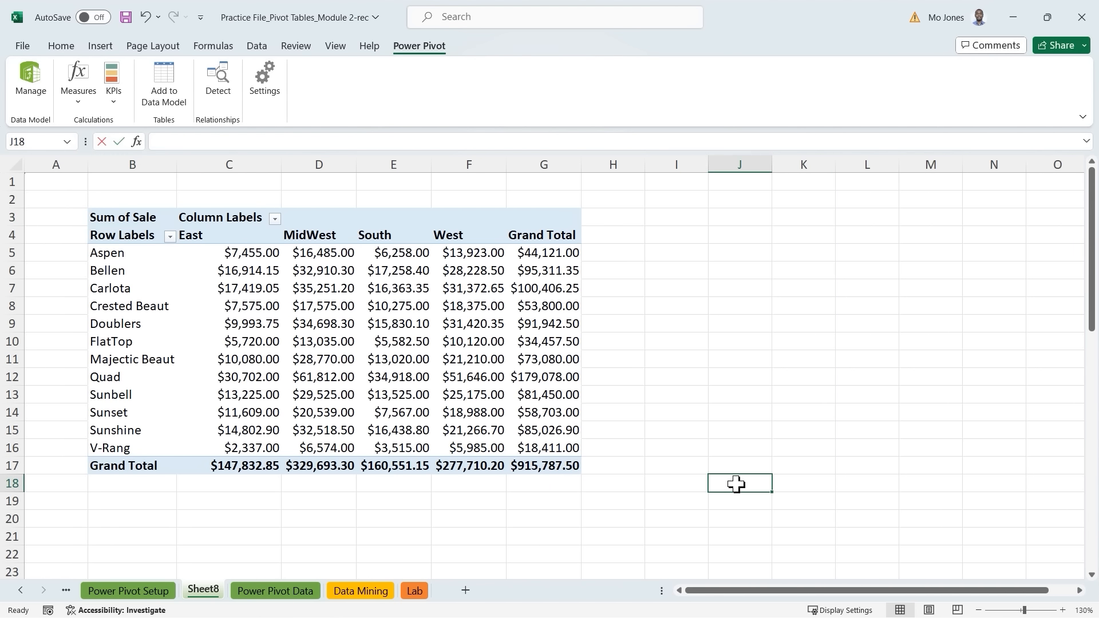
type("915787.50")
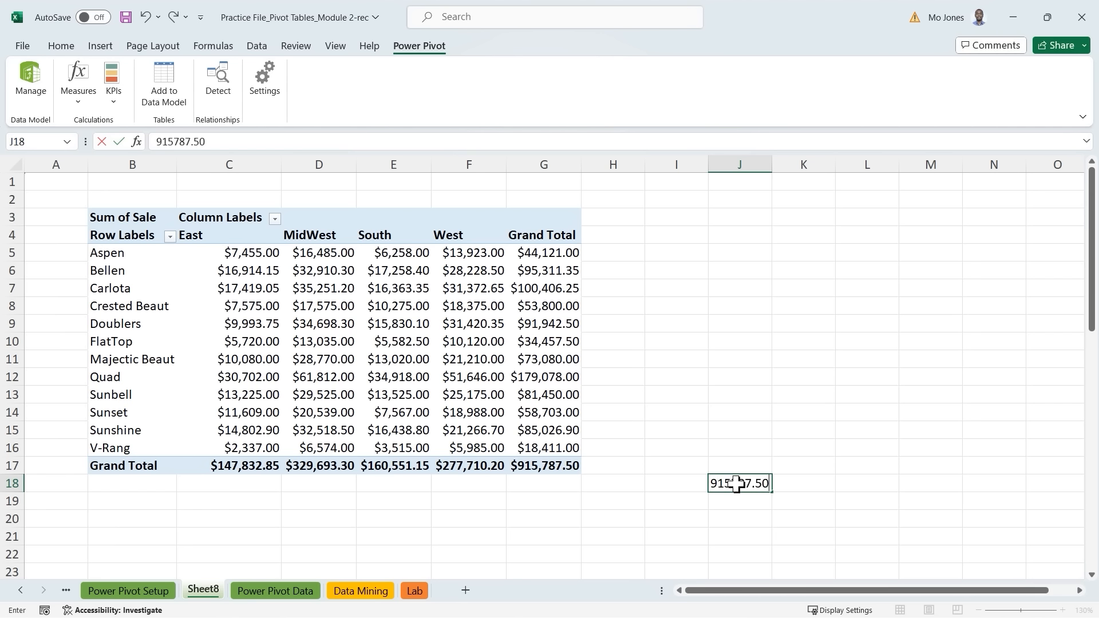
key("Return")
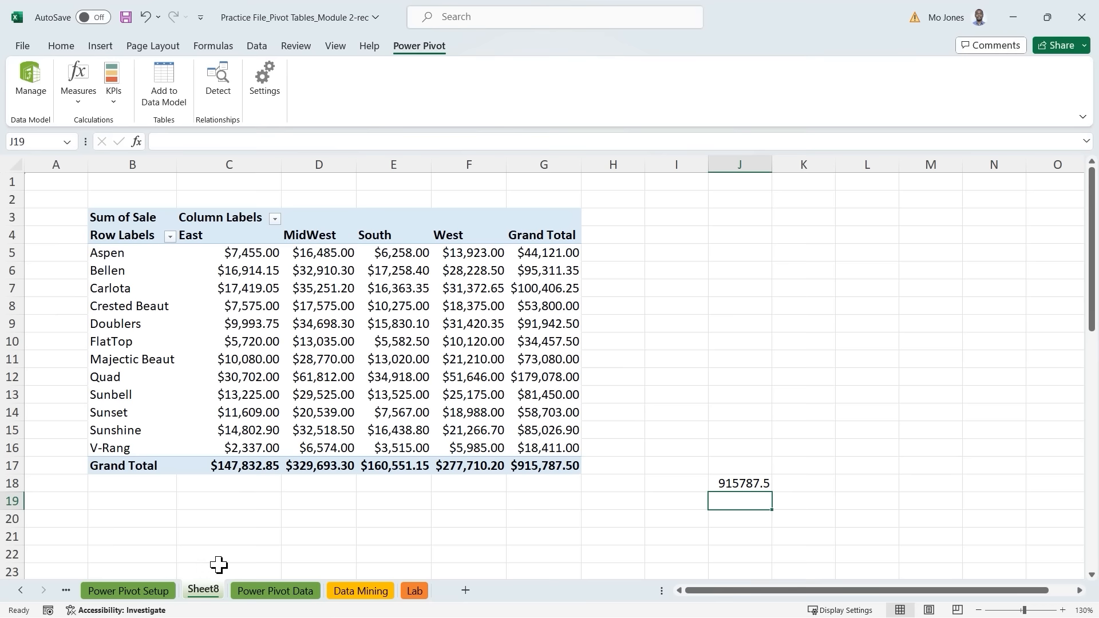
Step: On the Power Pivot Data sheet, set the product prices to 42 for Aspen, 68 for Quad, 50 for Sunbell and 38 for V-Rang
left_click(263, 591)
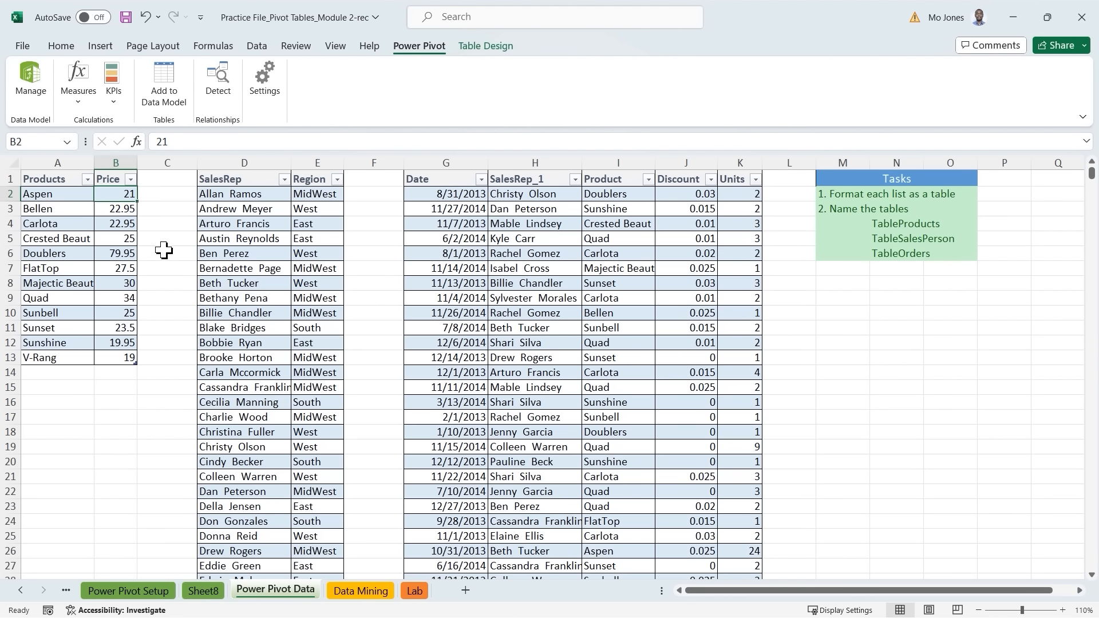
type("4")
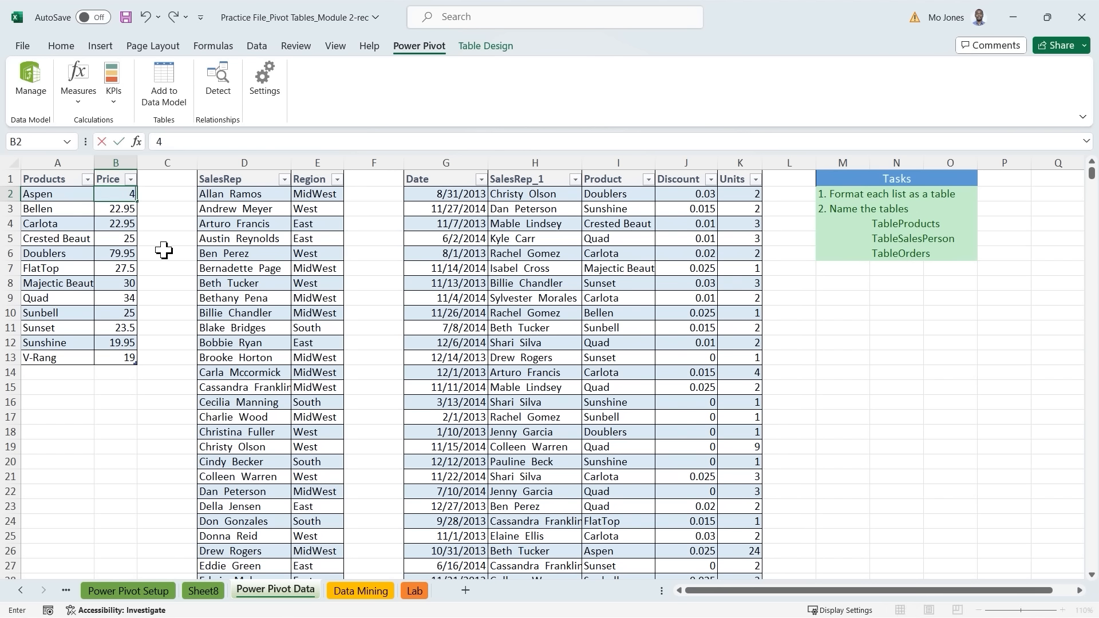
type("2")
left_click(116, 298)
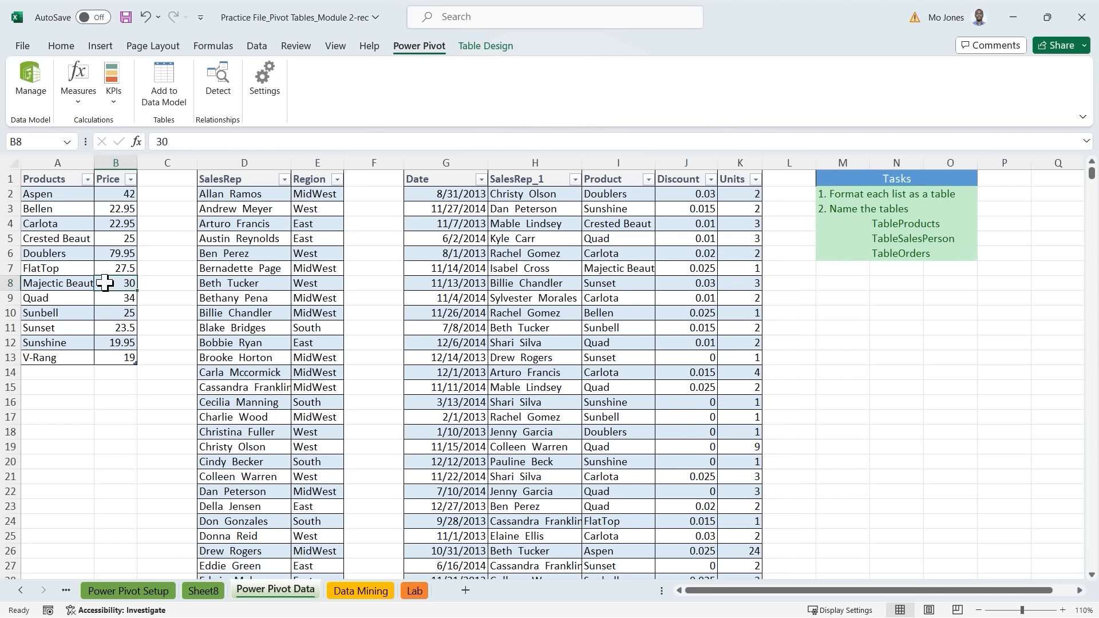
type("68")
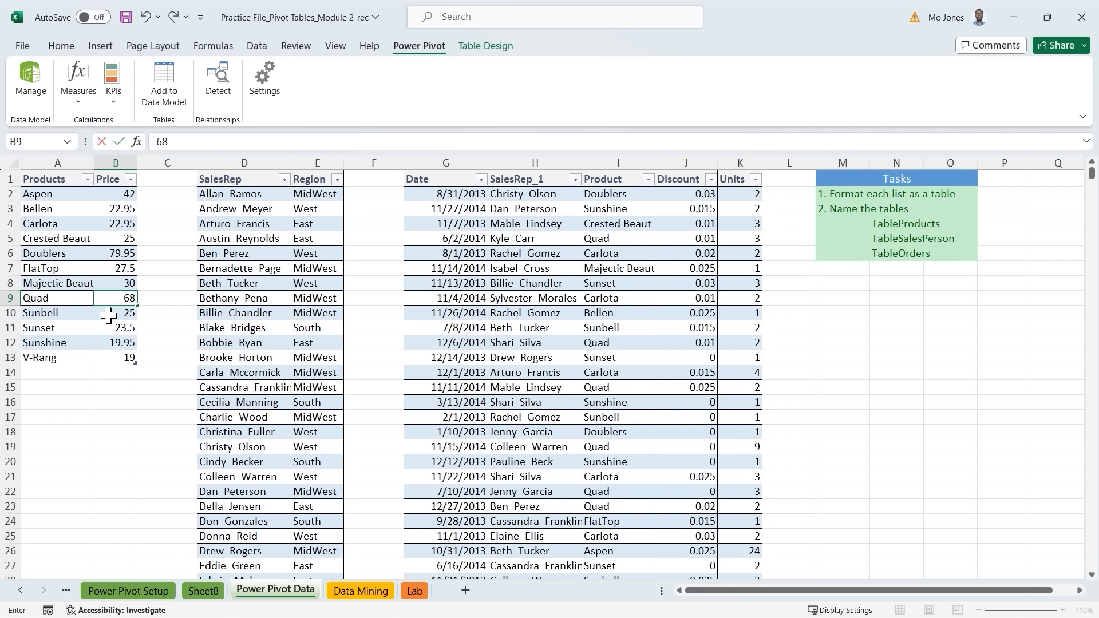
left_click(111, 313)
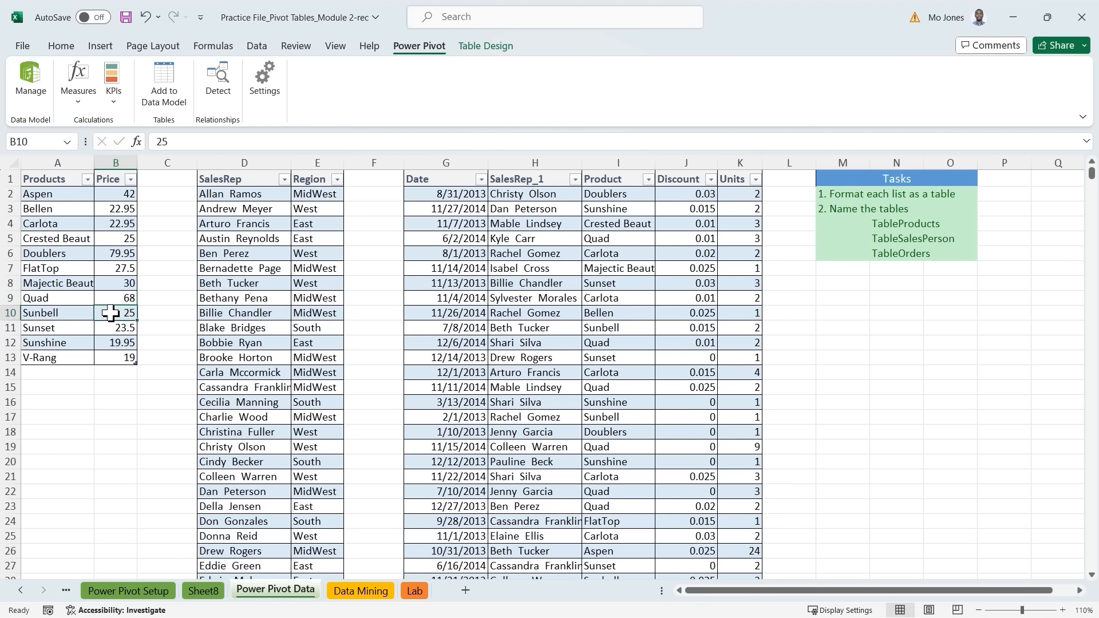
type("5")
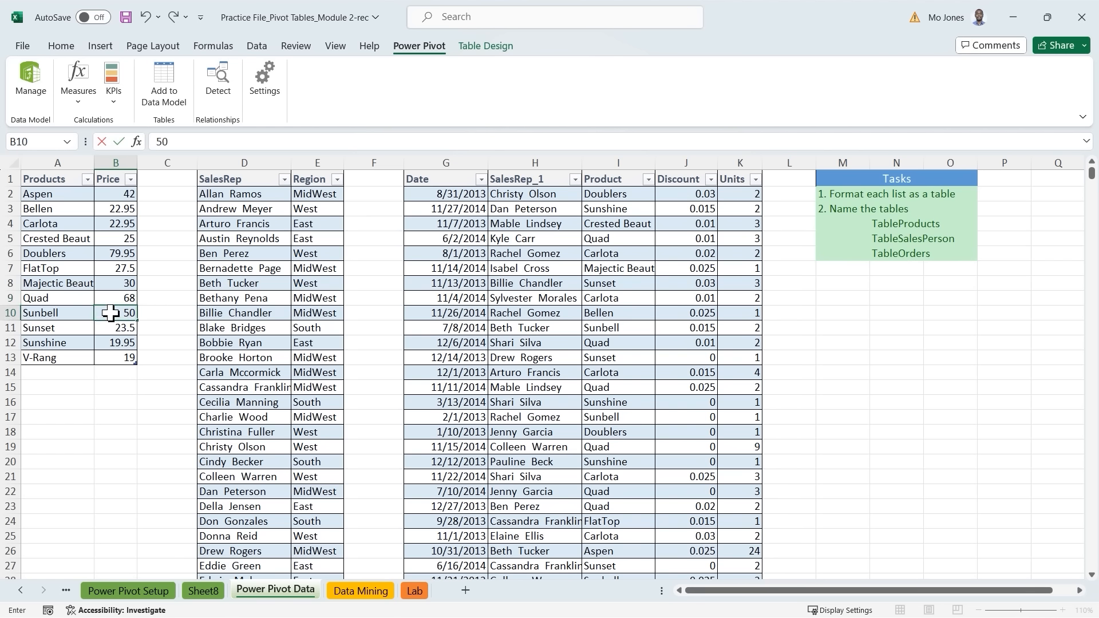
left_click(121, 358)
type("3")
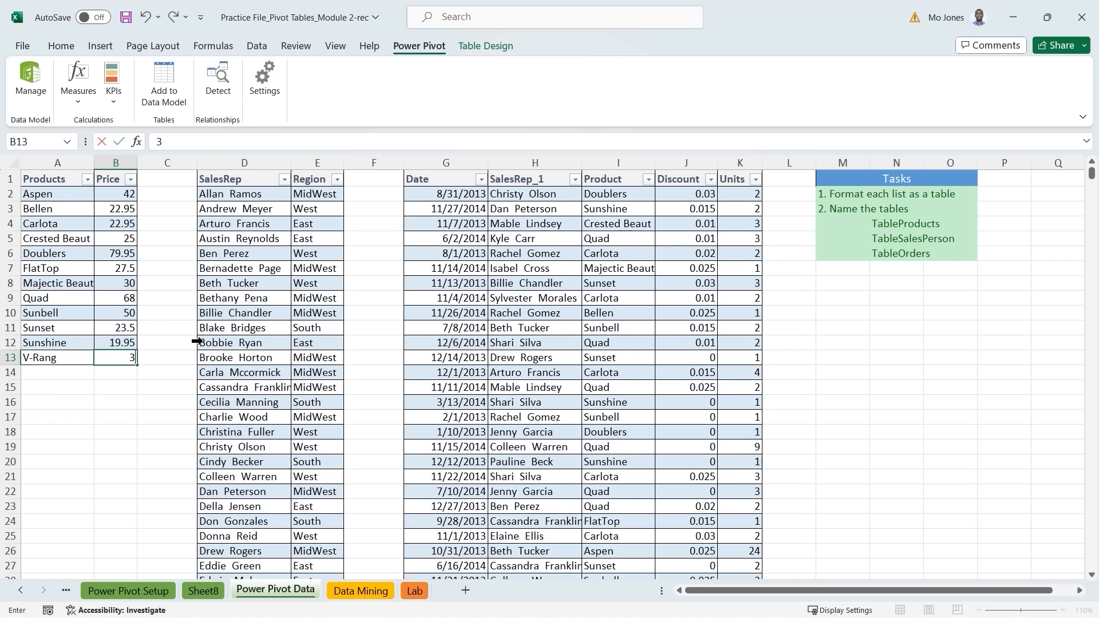
type("8")
left_click(241, 269)
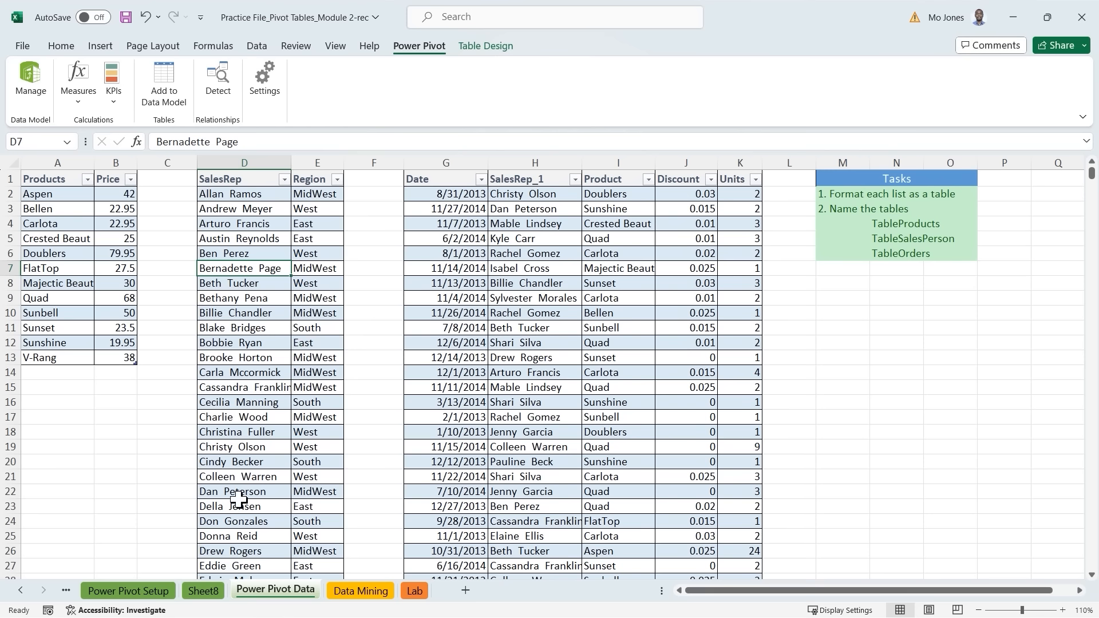
Step: Refresh the PivotTable on Sheet8 with the changed product prices and compare its grand total with the recorded value
left_click(211, 595)
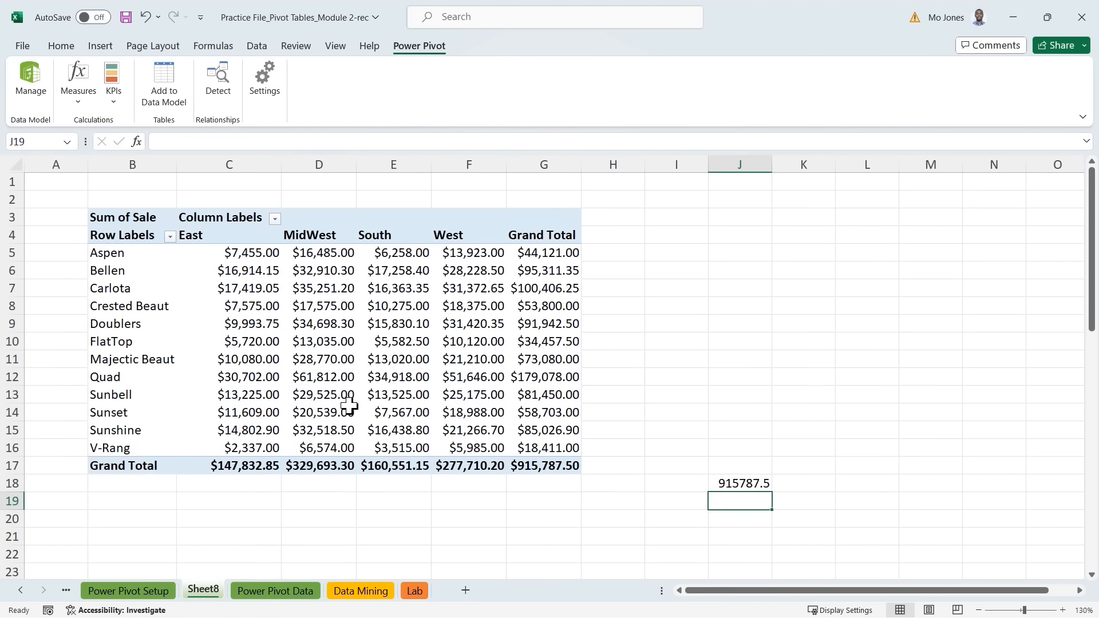
right_click(324, 305)
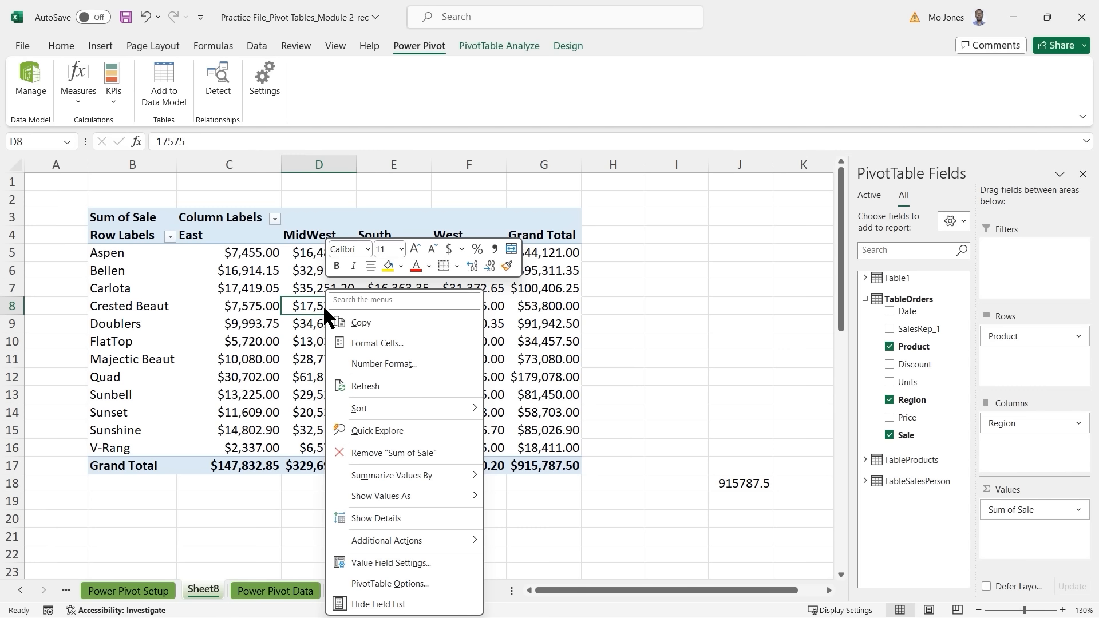
left_click(361, 385)
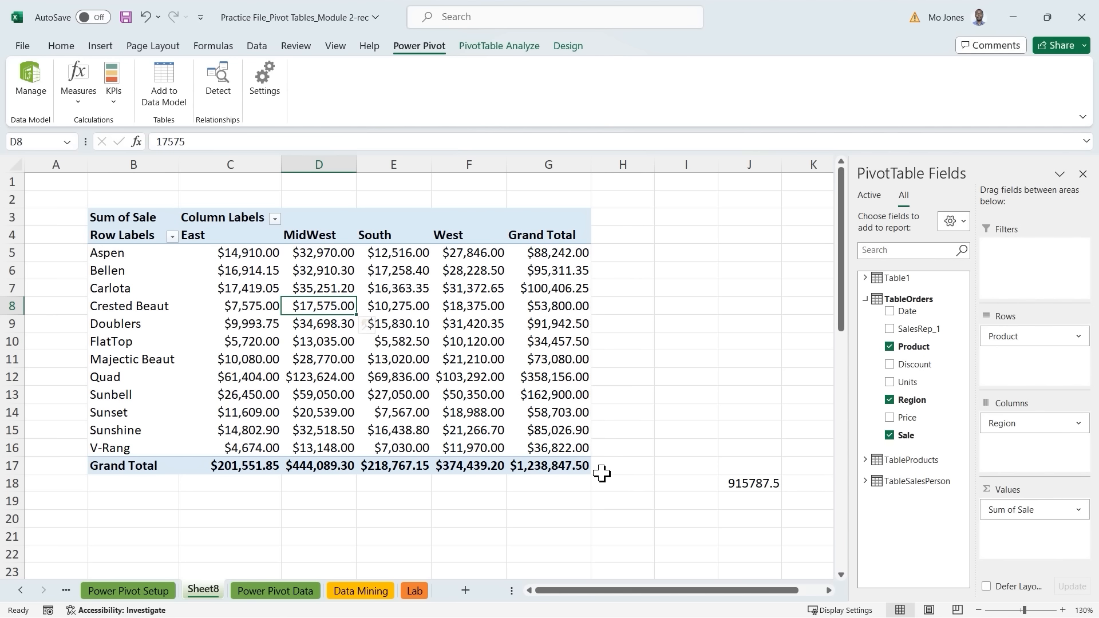
mouse_move(536, 469)
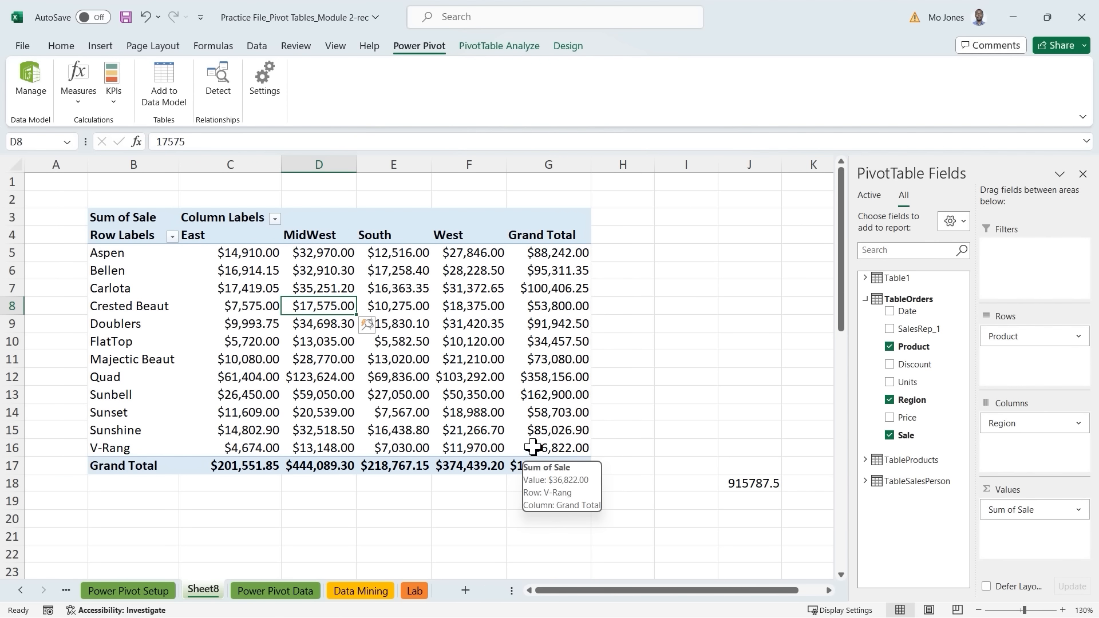
mouse_move(534, 430)
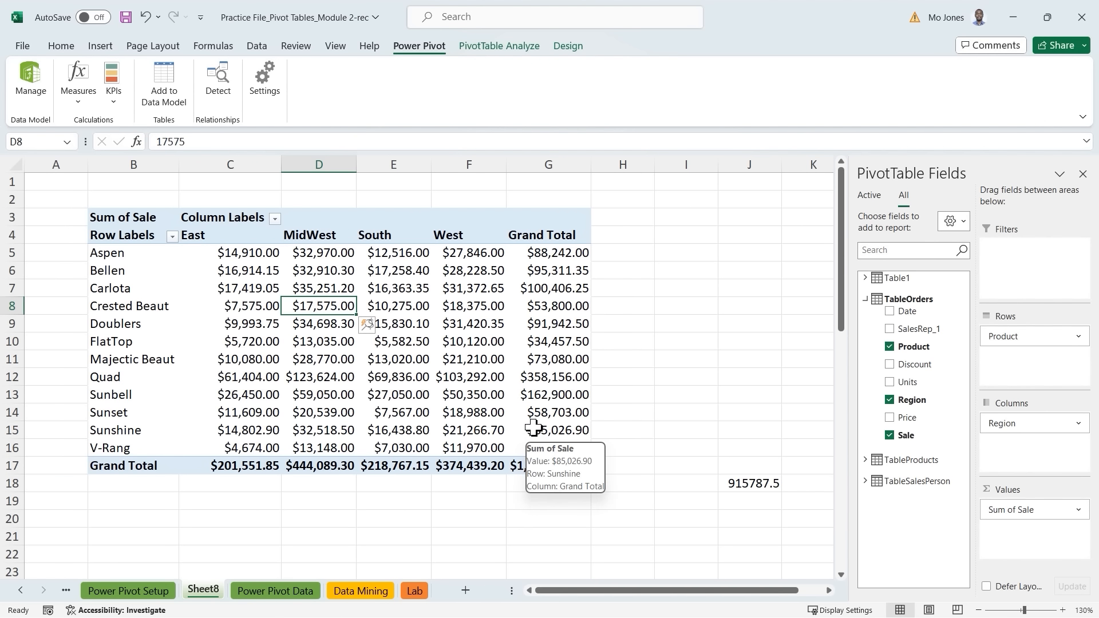
mouse_move(509, 379)
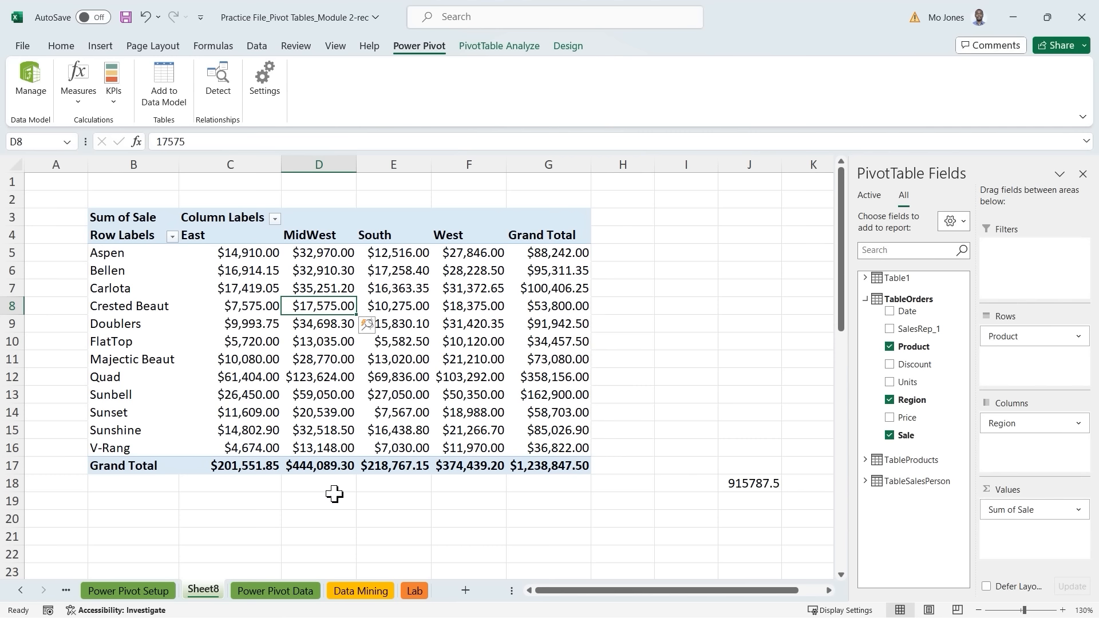
Step: Check the product prices on the Power Pivot Data sheet and clear the recorded total from cell J18 on Sheet8
left_click(275, 591)
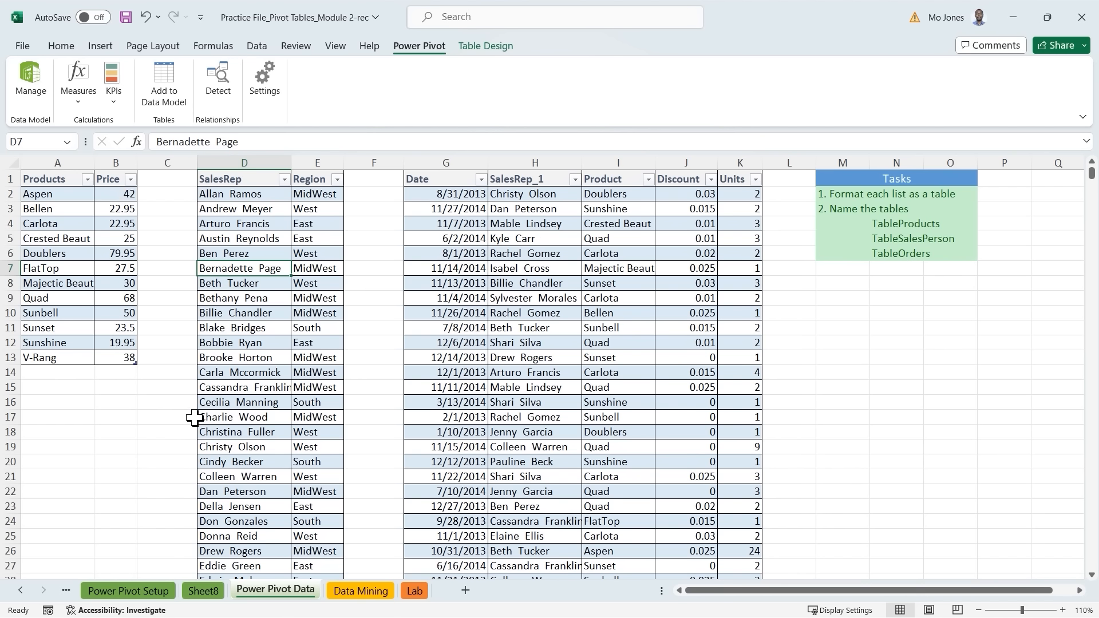
left_click(202, 593)
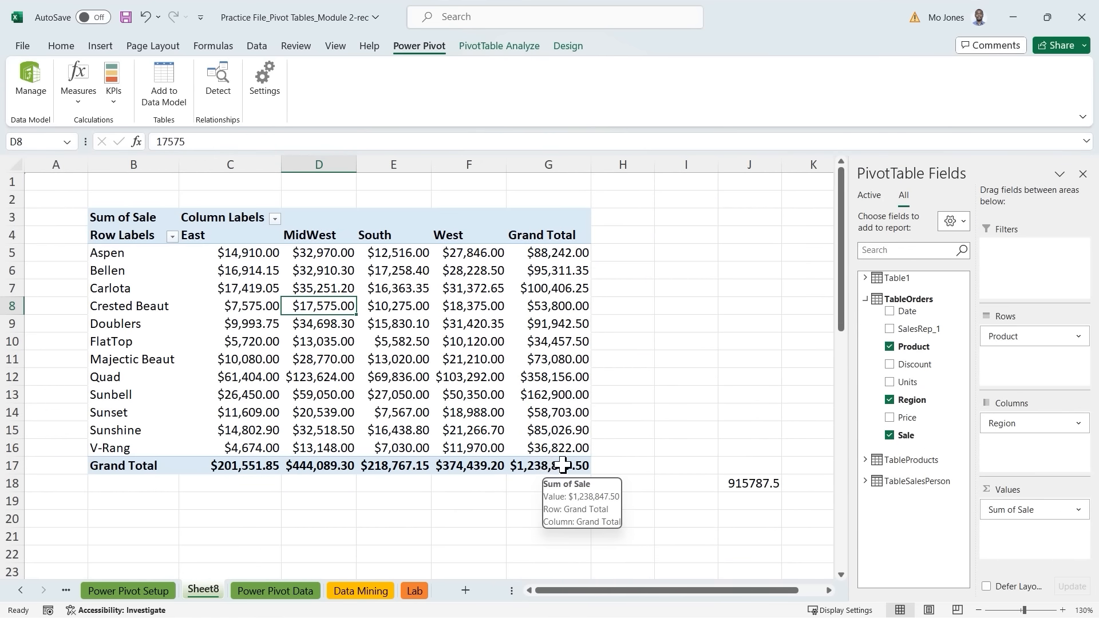
left_click(750, 486)
key("Delete")
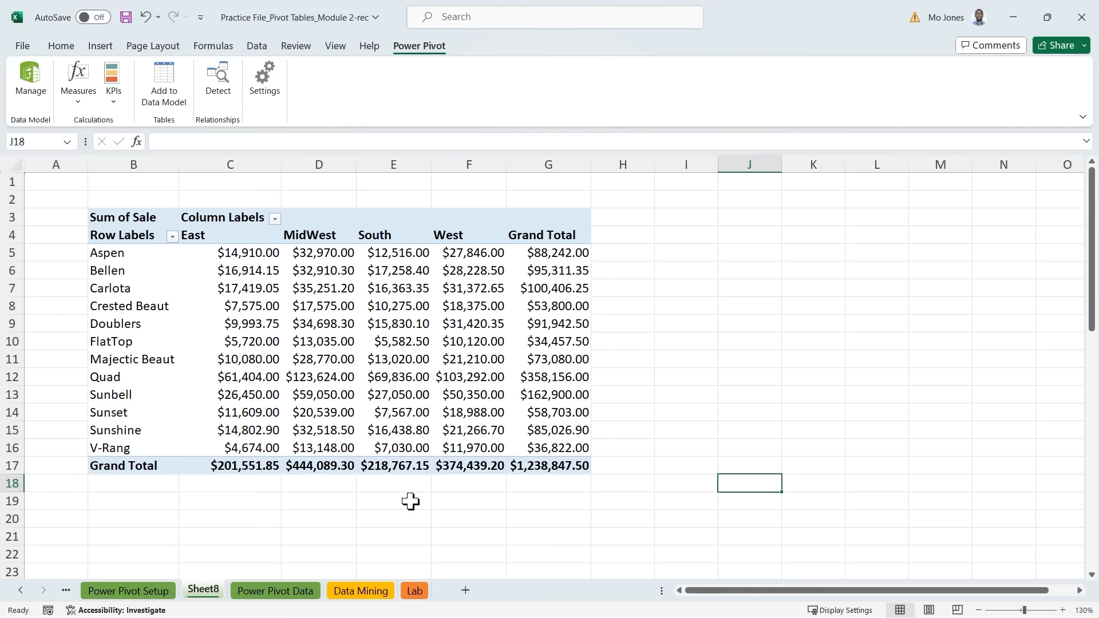
Step: Review the product prices and the order records on the Power Pivot Data sheet, and return to Sheet8
left_click(281, 591)
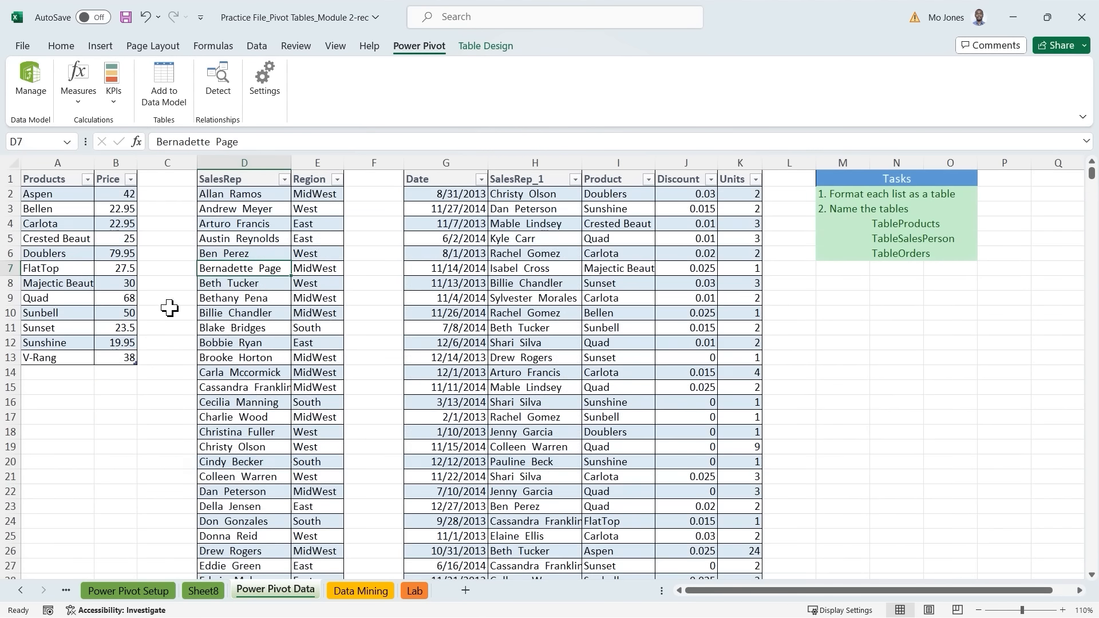
left_click(116, 197)
left_click(118, 208)
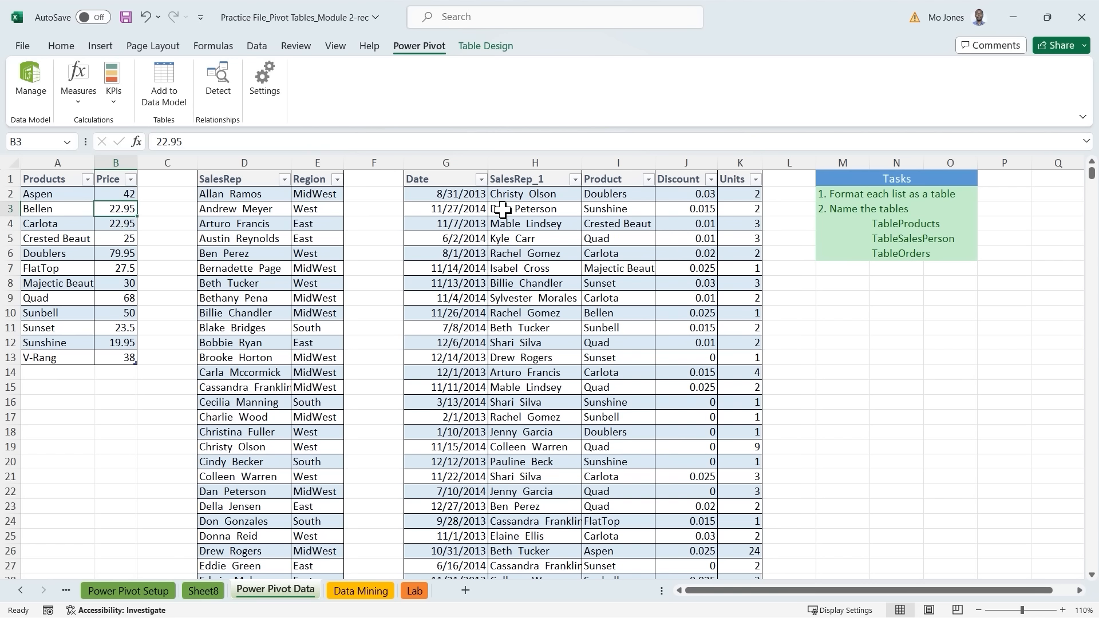
left_click_drag(467, 256, 728, 260)
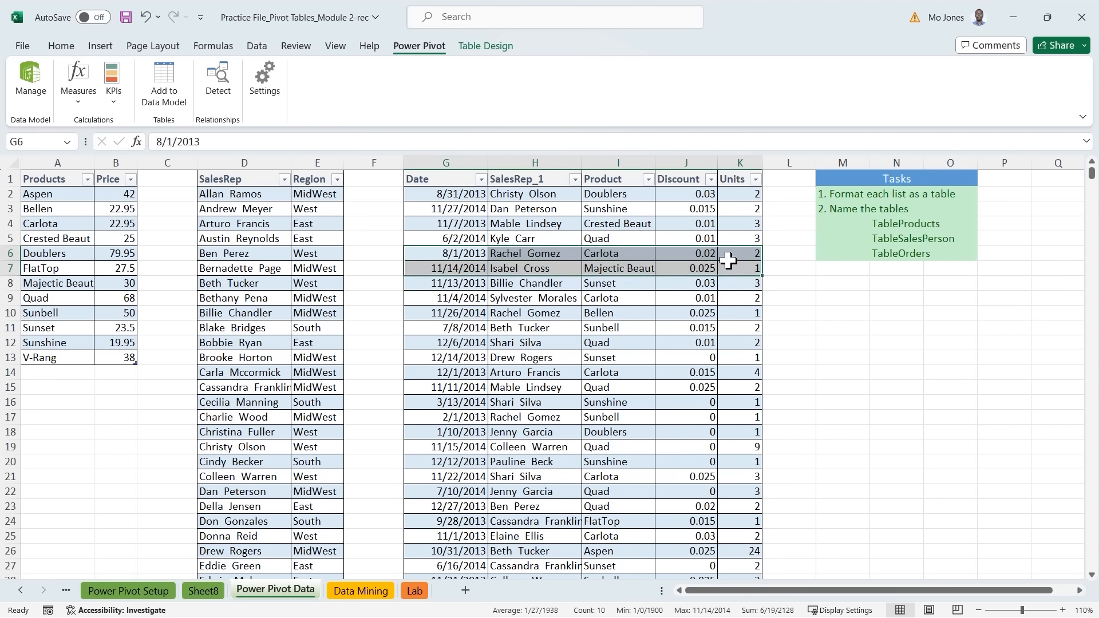
left_click(596, 314)
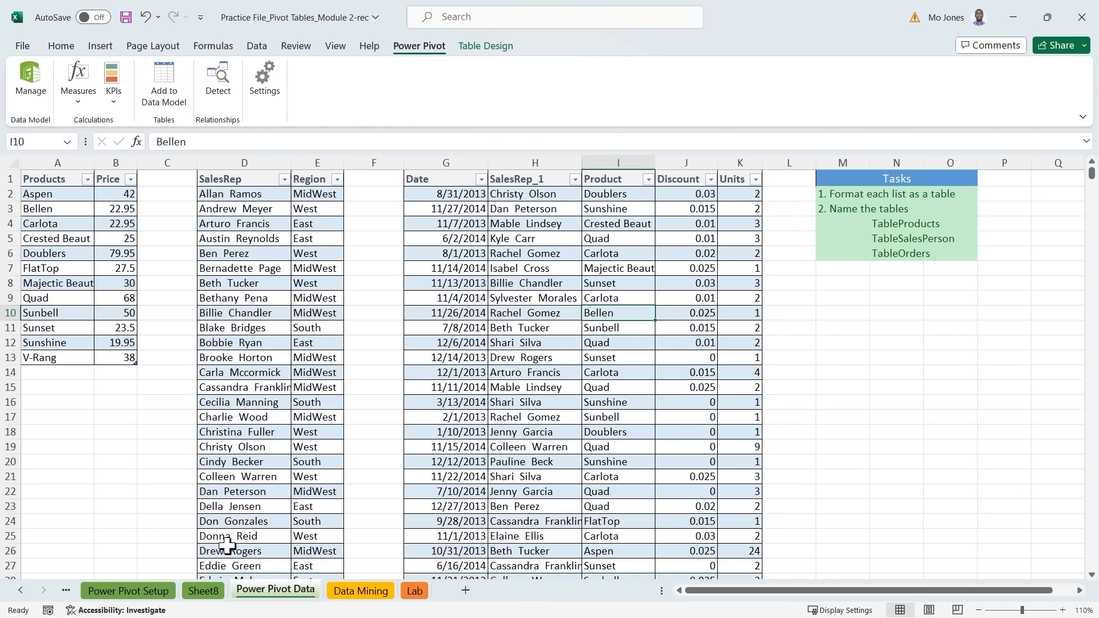
left_click(203, 592)
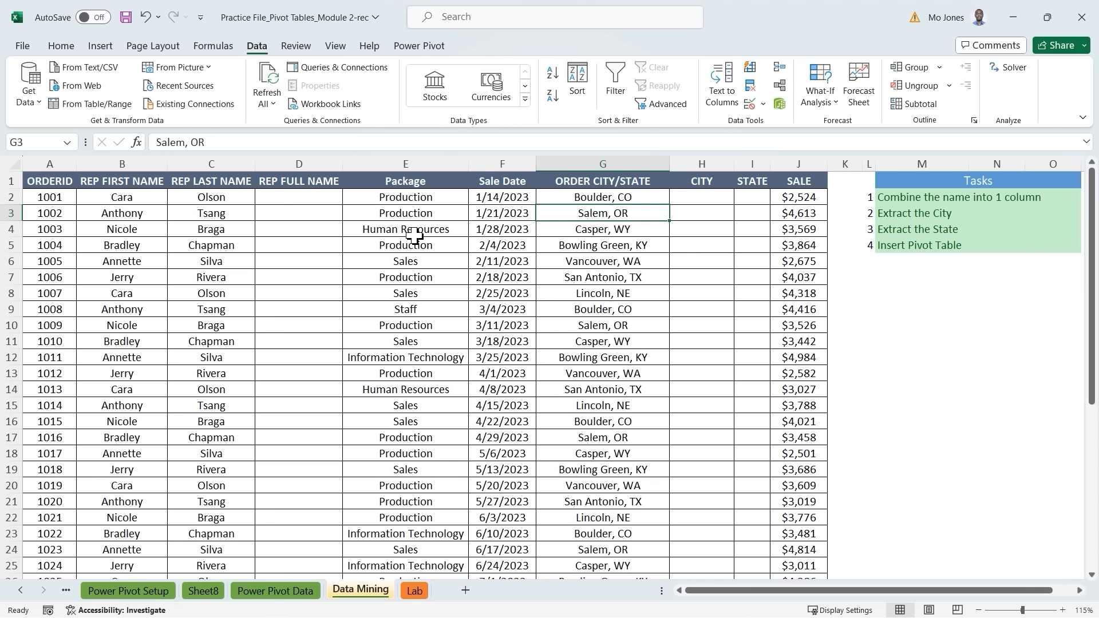
Step: On the Data Mining sheet, examine the empty REP FULL NAME, CITY and STATE columns
left_click(295, 160)
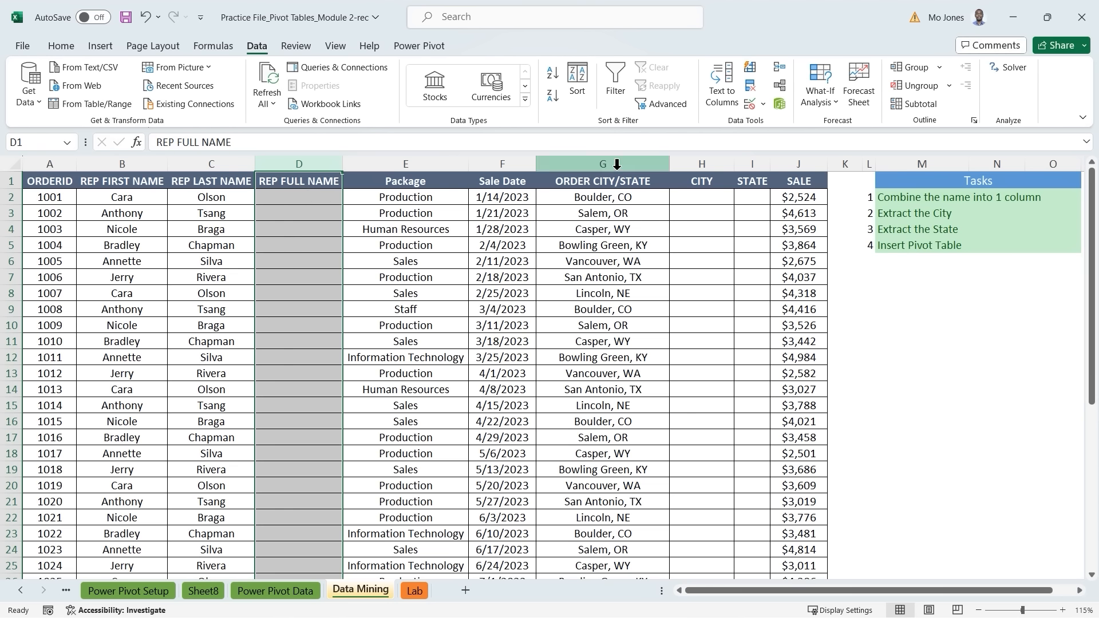
left_click(704, 163, "ctrl")
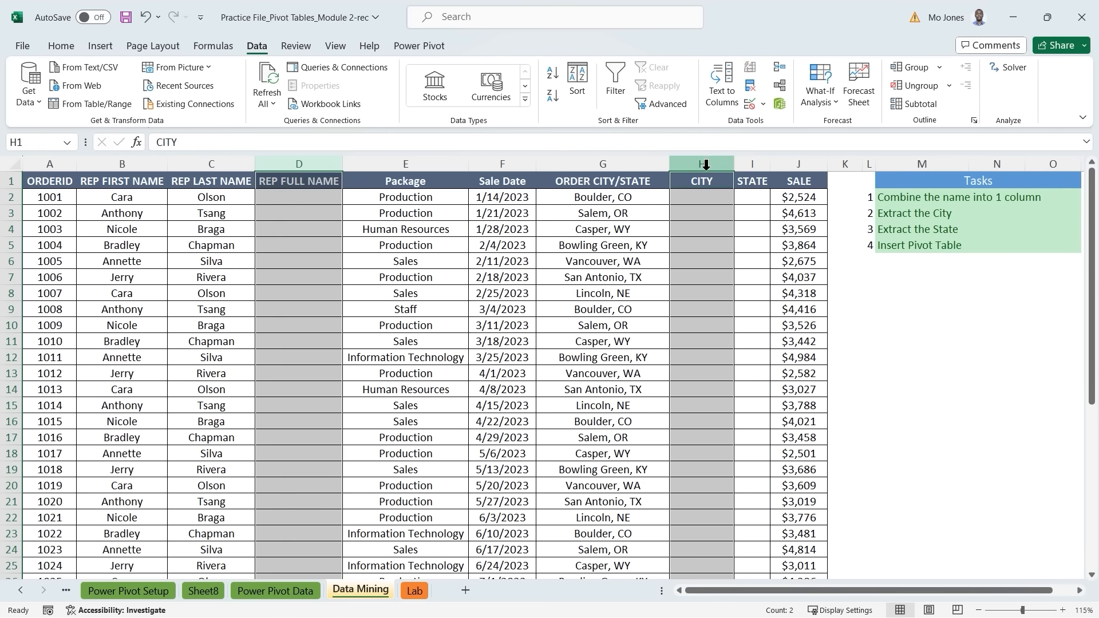
left_click(752, 165, "ctrl")
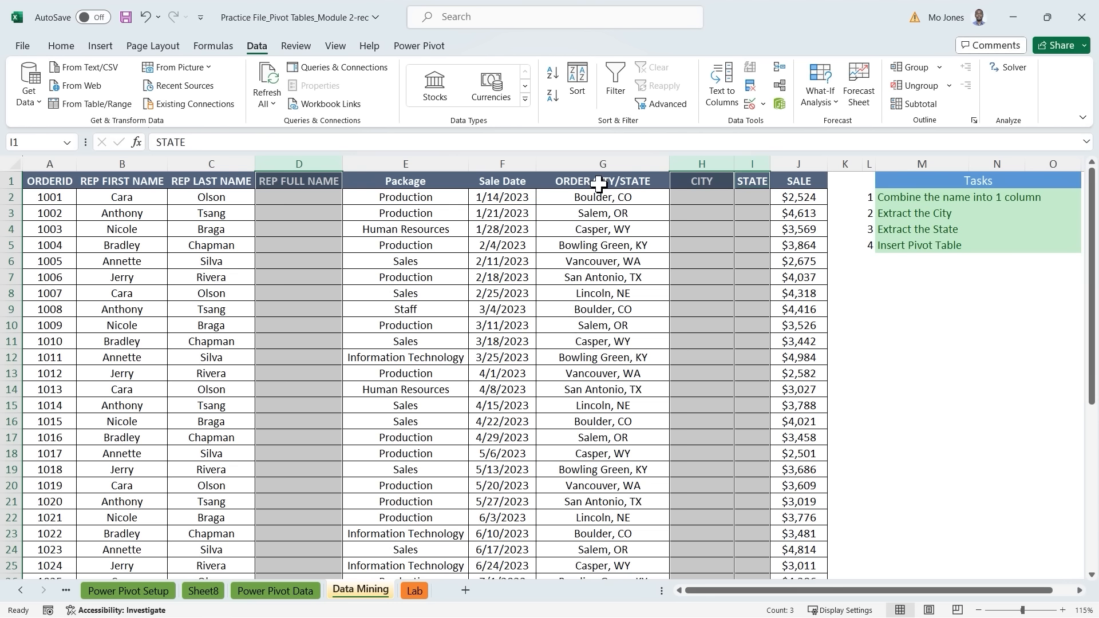
left_click(510, 230)
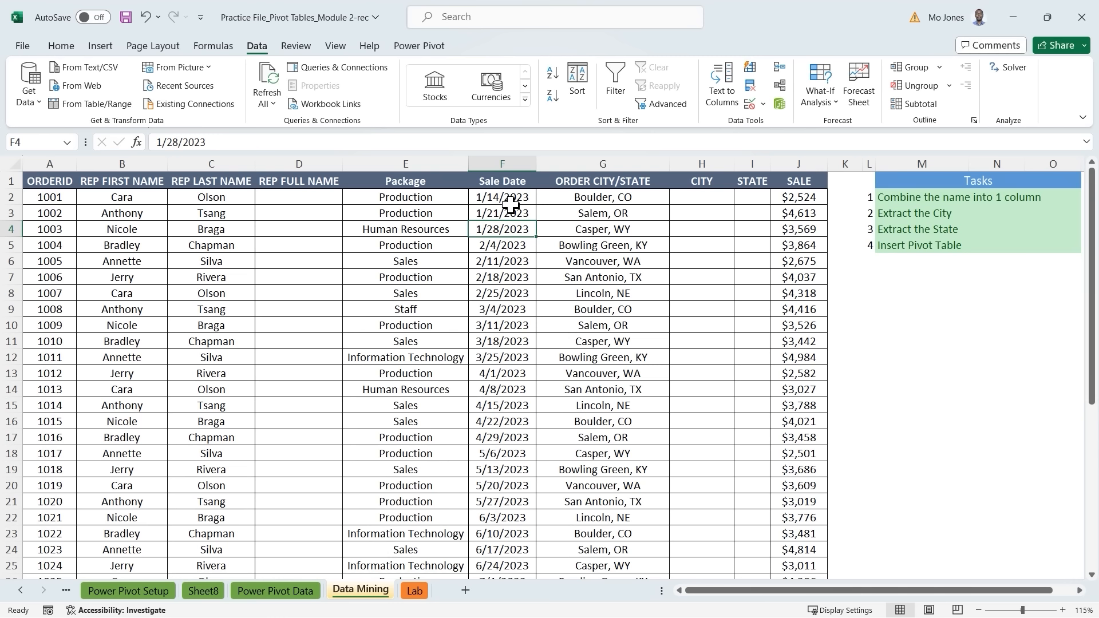
Step: Below the task list, enter the notes "Flash Fill" in cell M7 and "Looks left" in cell M8
left_click(888, 280)
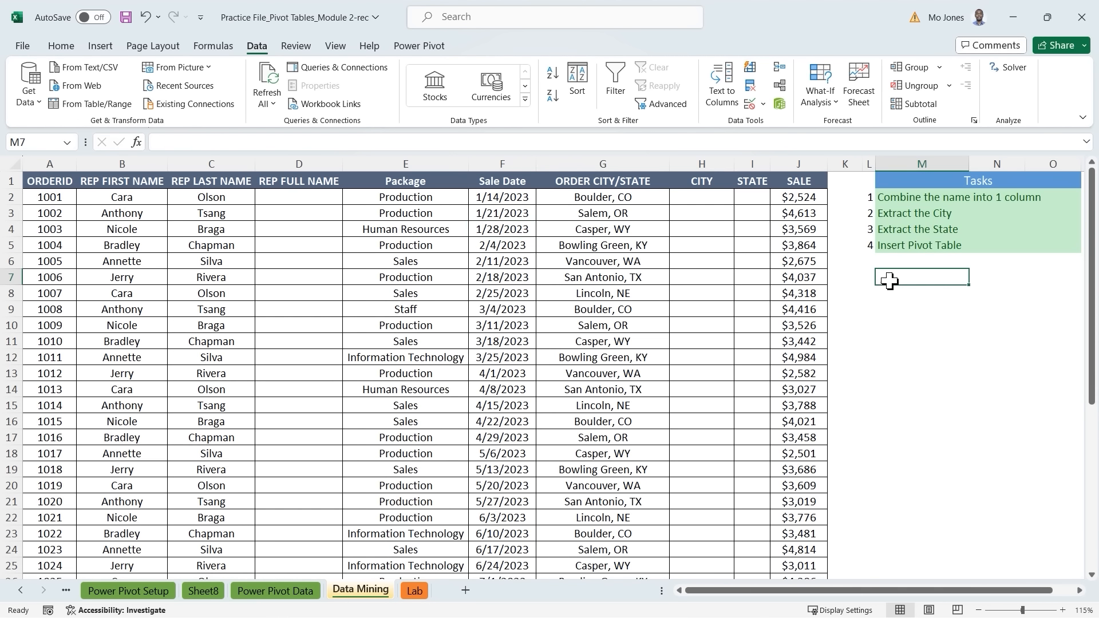
type("Fla")
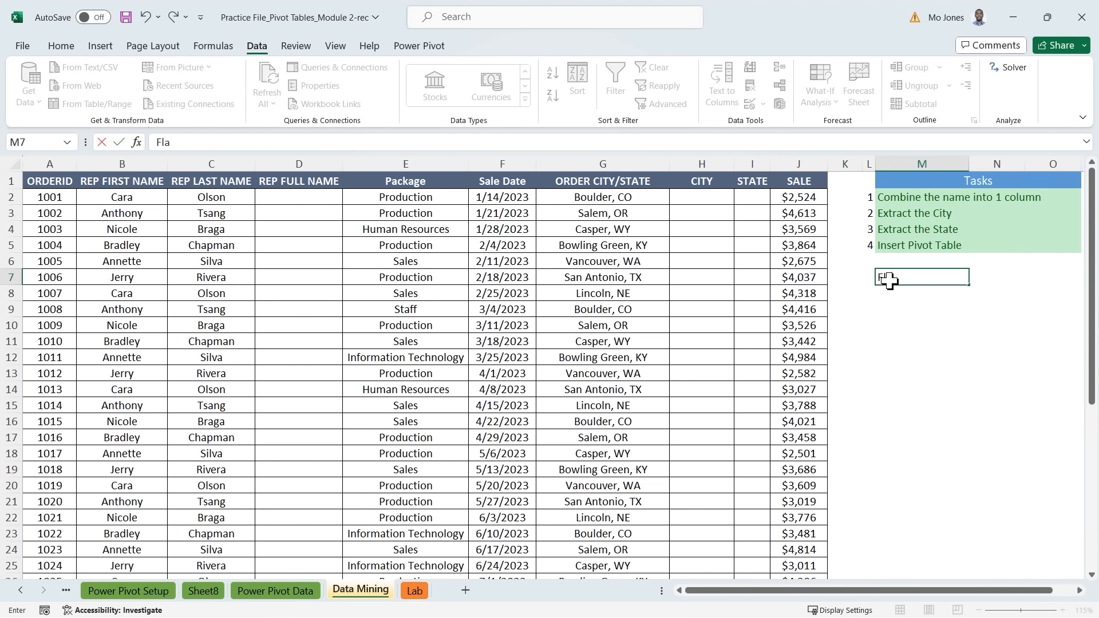
type("sh Fill")
key("Return")
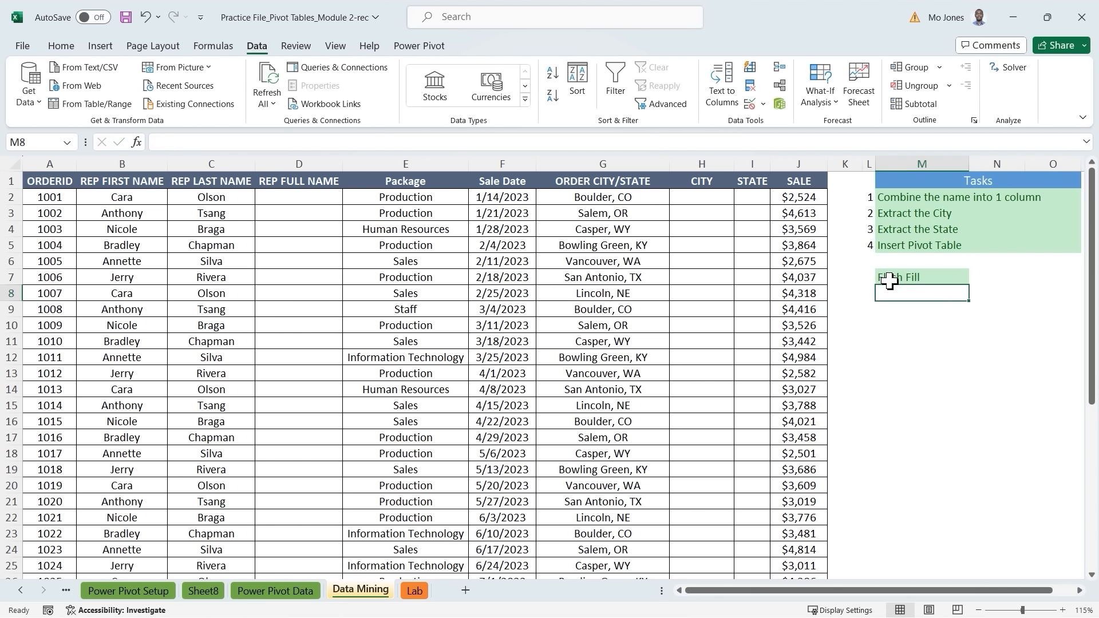
type("Looks keft")
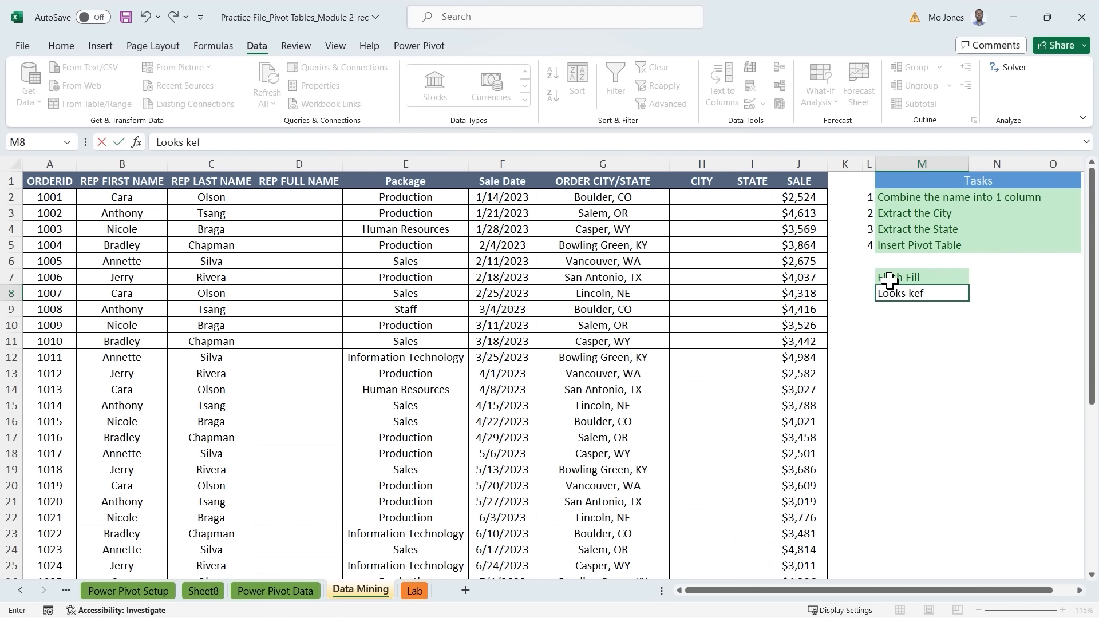
key("BackSpace")
key("BackSpace")
key("BackSpace")
key("BackSpace")
type("left")
key("Return")
Step: Add the notes "Find a pattern" in cell M9 and "Offer suggestions" in cell M10
type("Find a")
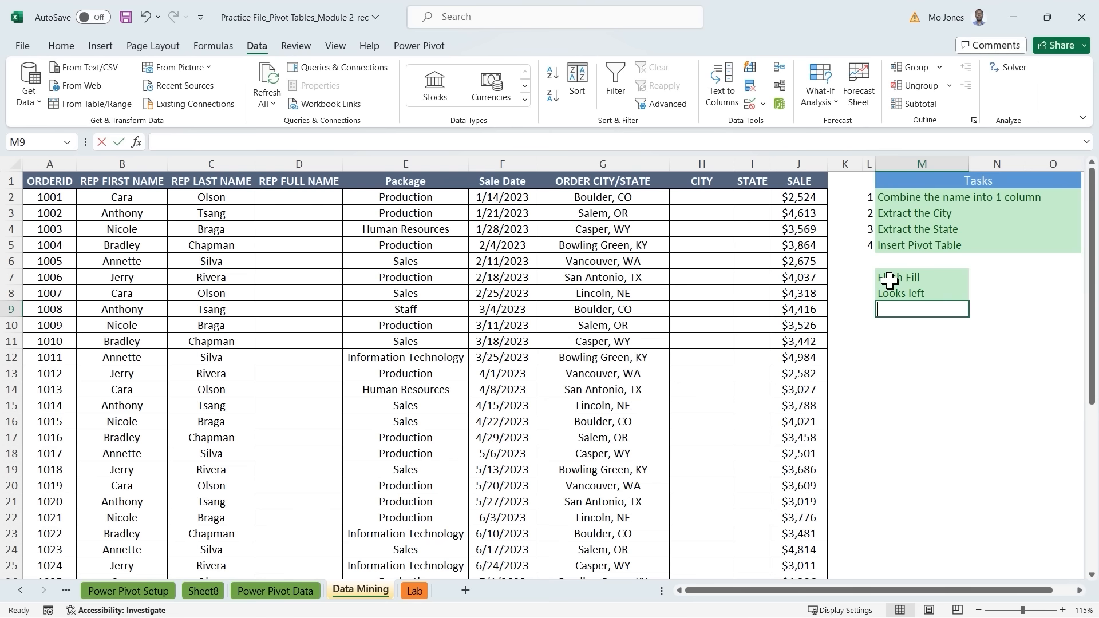
type(" pattern")
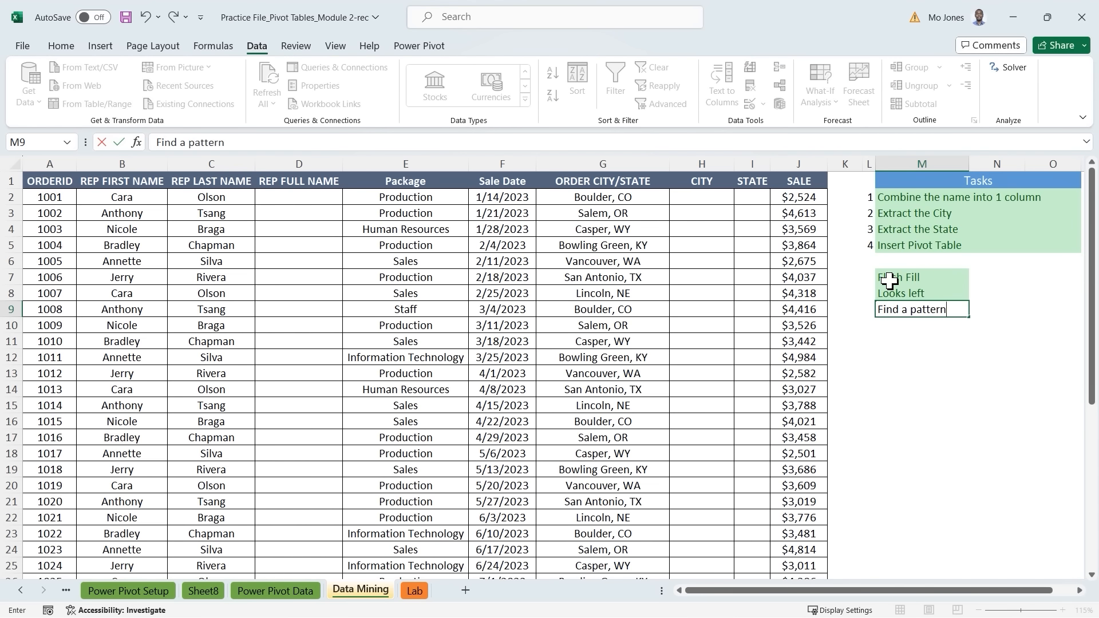
key("Return")
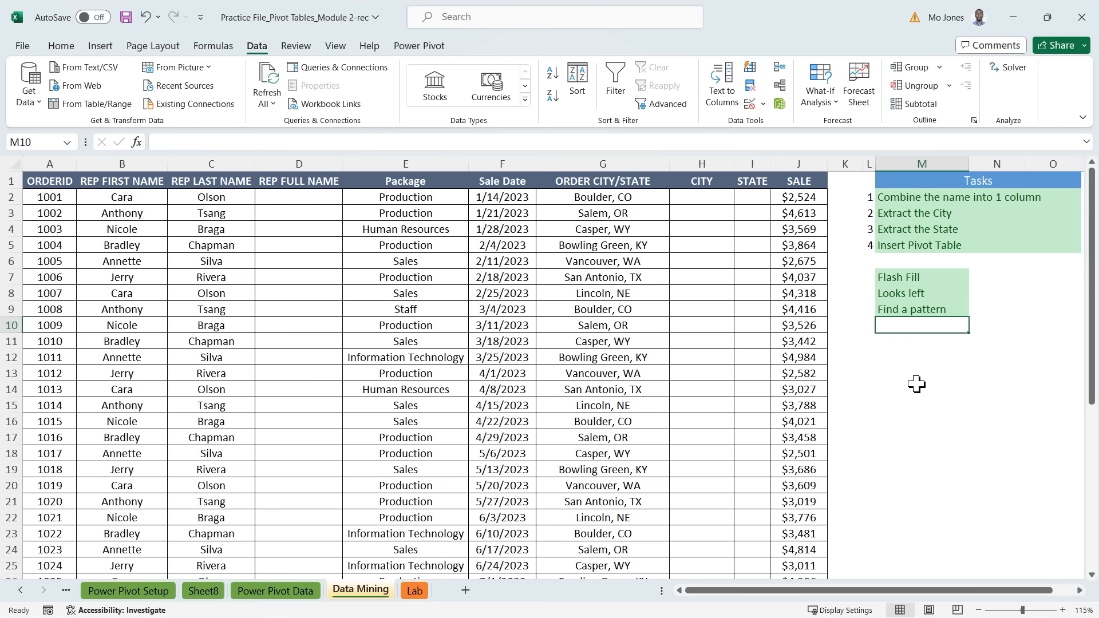
type("Offer")
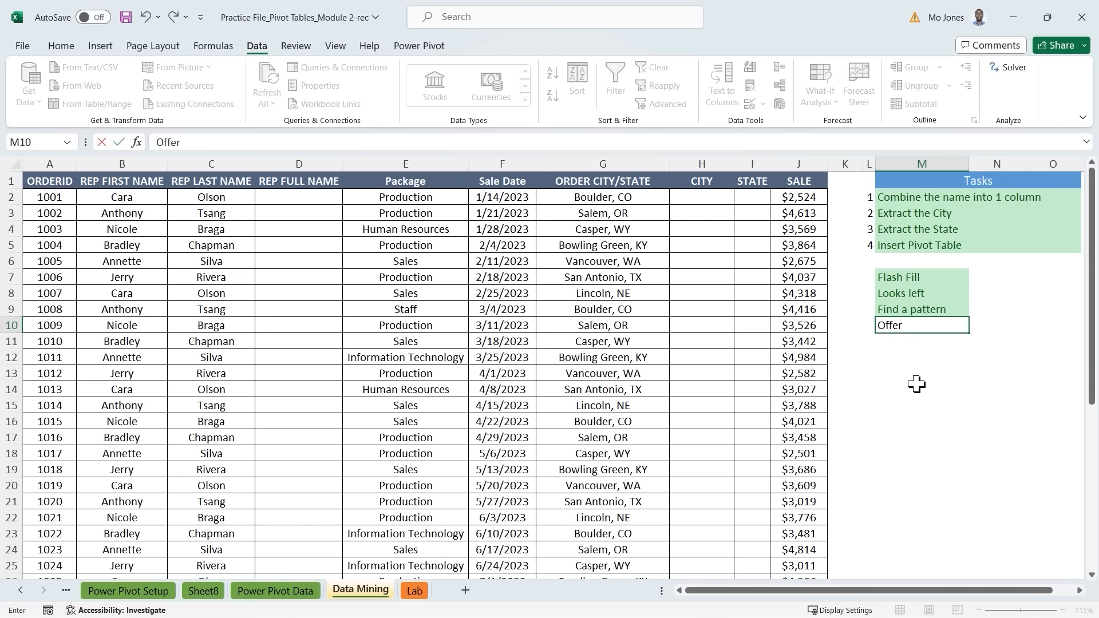
type(" suggestions")
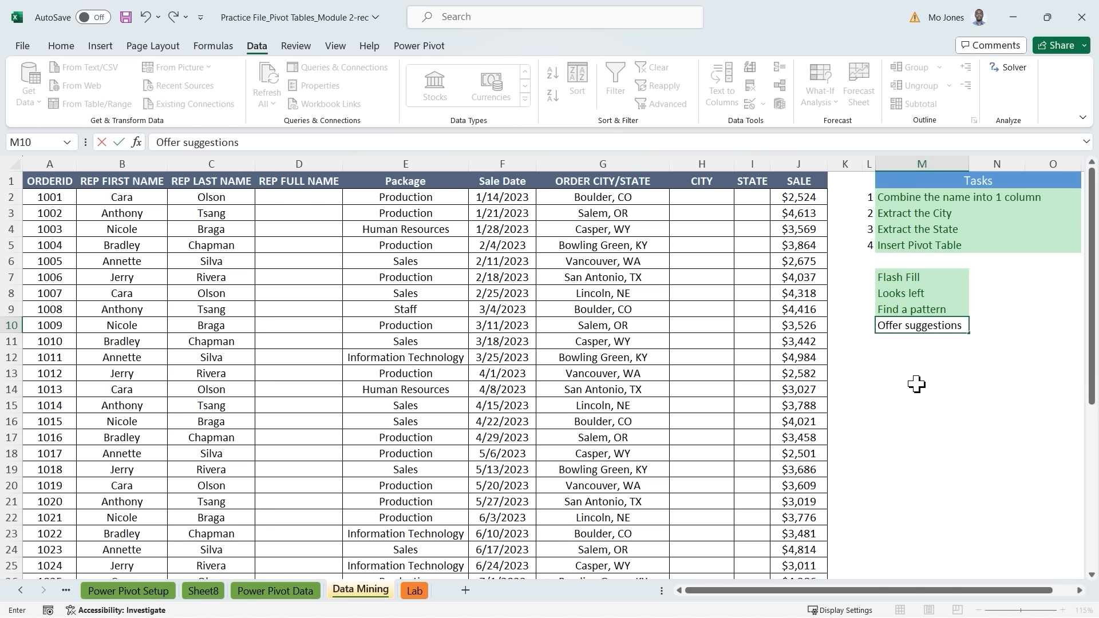
key("Return")
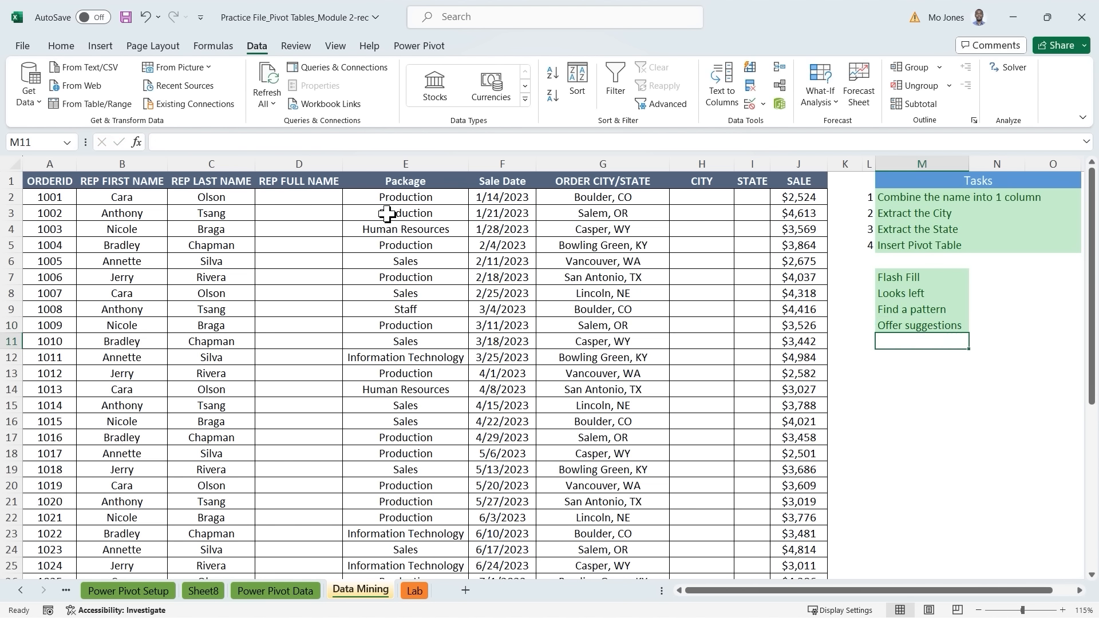
Step: Fill the REP FULL NAME column with Flash Fill by entering the first two reps' names as last name, comma, first name
left_click(298, 197)
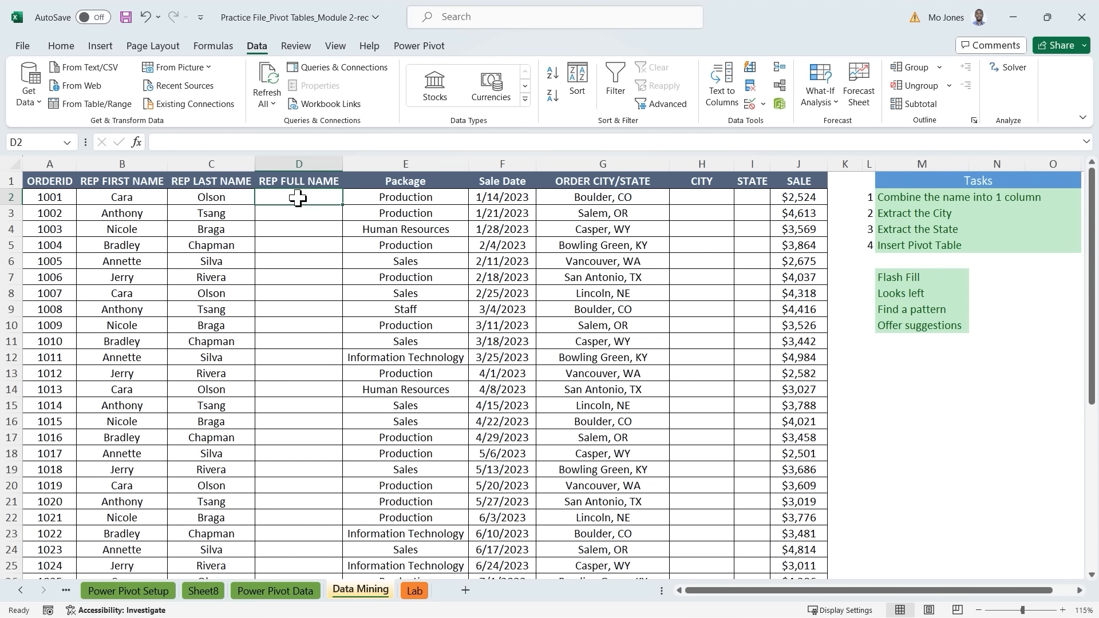
type("O")
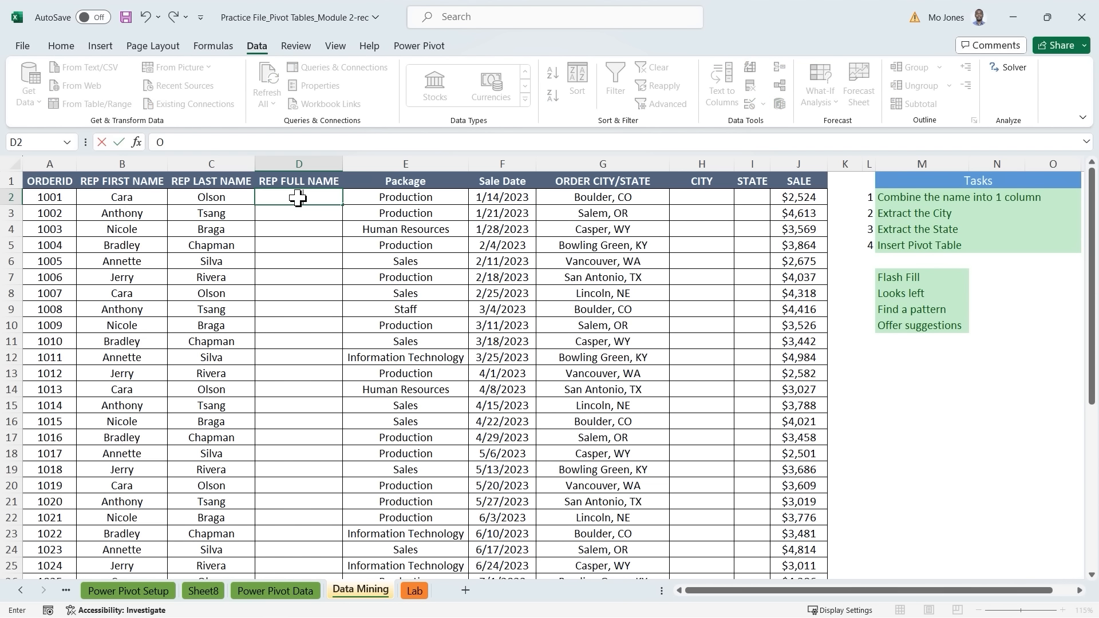
type("lson, Cara")
key("Return")
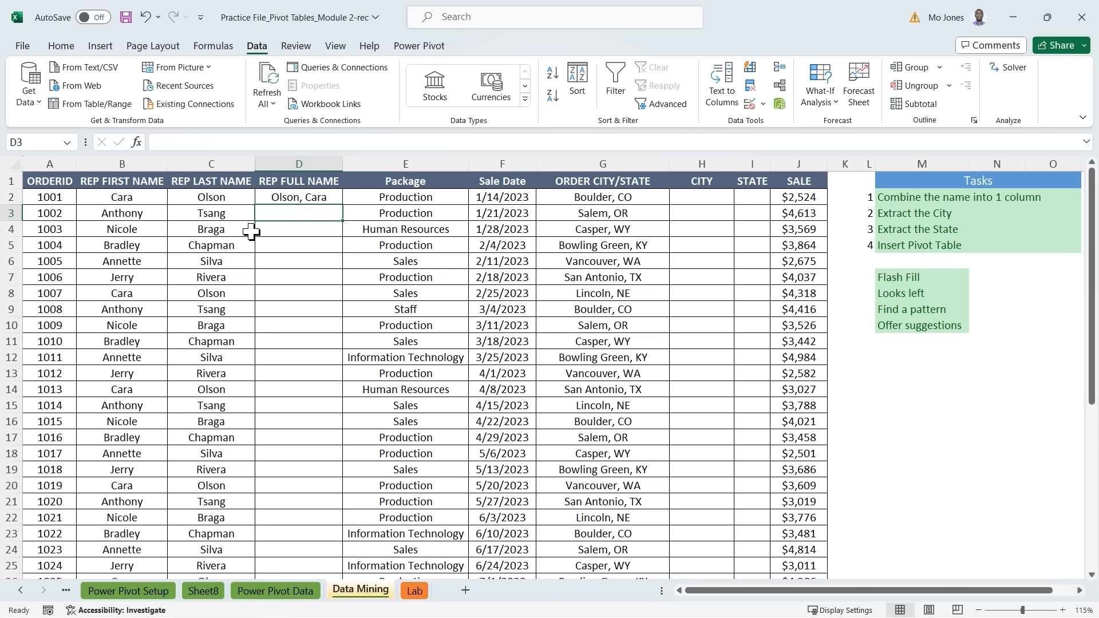
type("Tsang, Anthony")
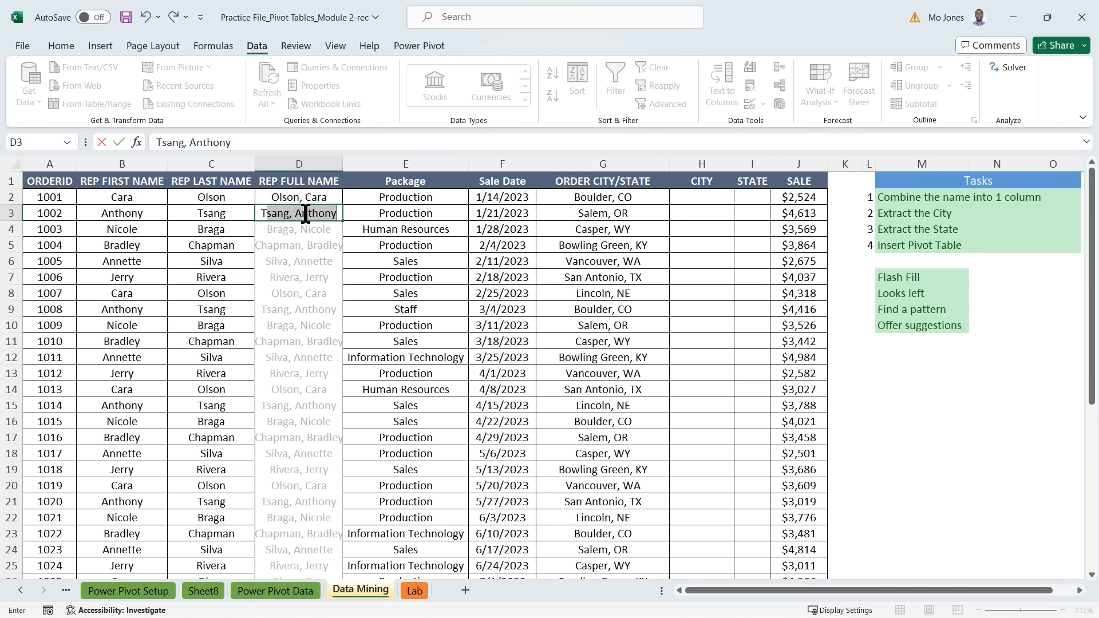
key("Return")
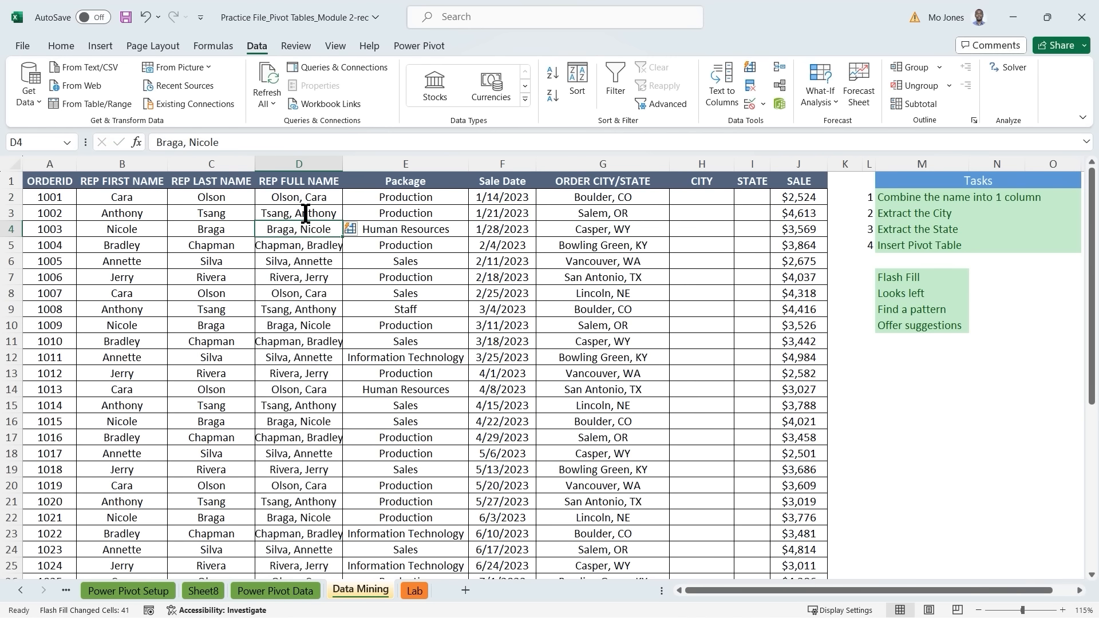
Step: Autofit the REP FULL NAME column and check the filled names down to row 43
double_click(342, 164)
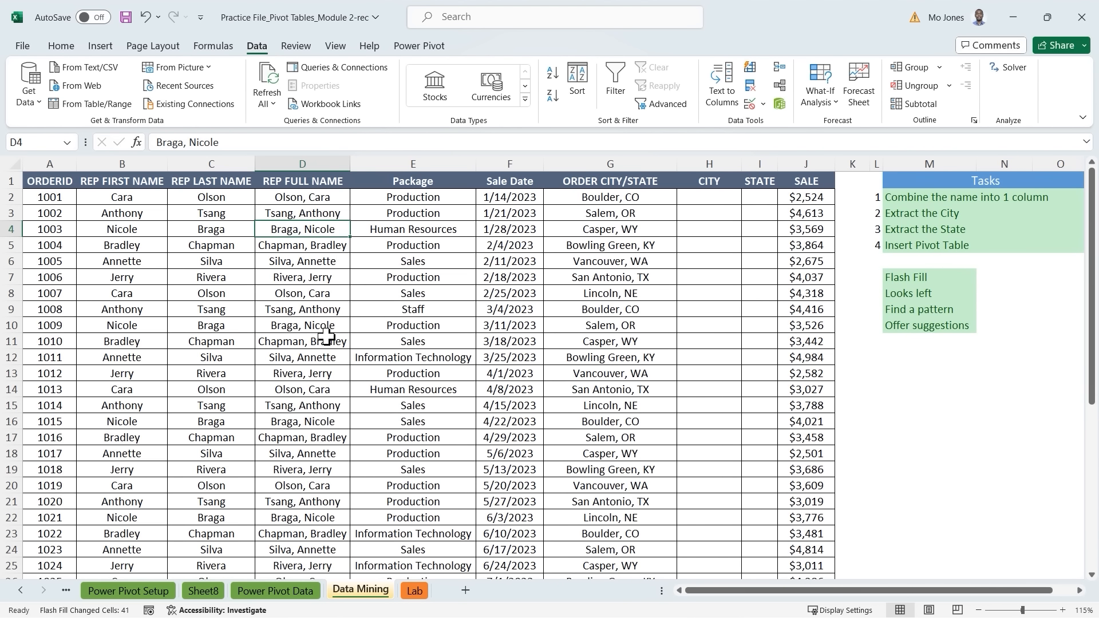
scroll(326, 336, "down", 8)
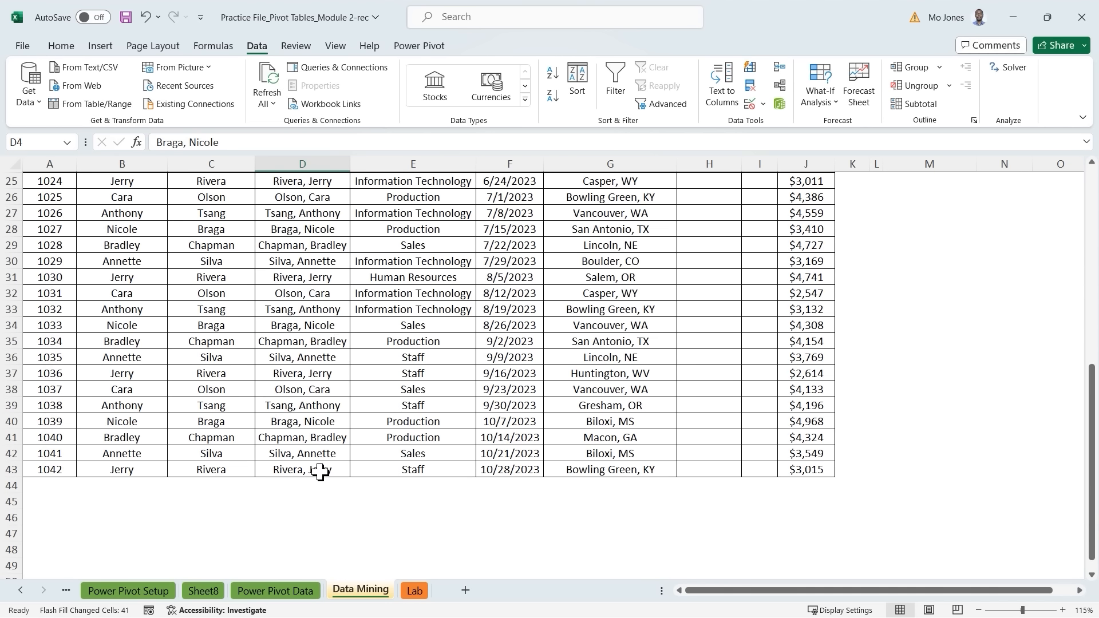
scroll(317, 423, "up", 4)
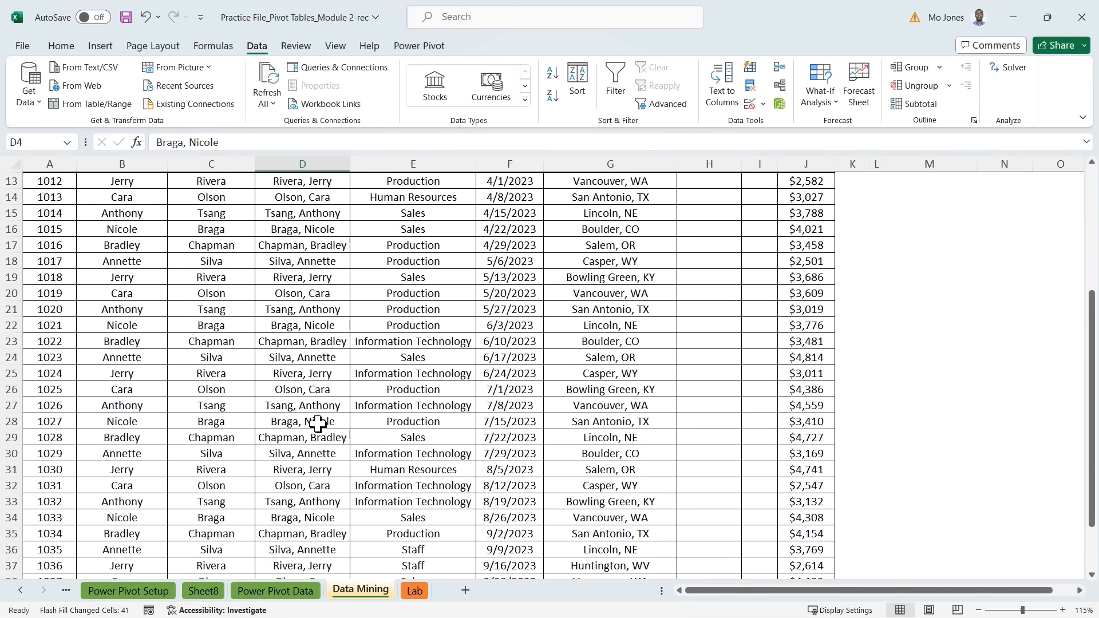
scroll(317, 423, "up", 4)
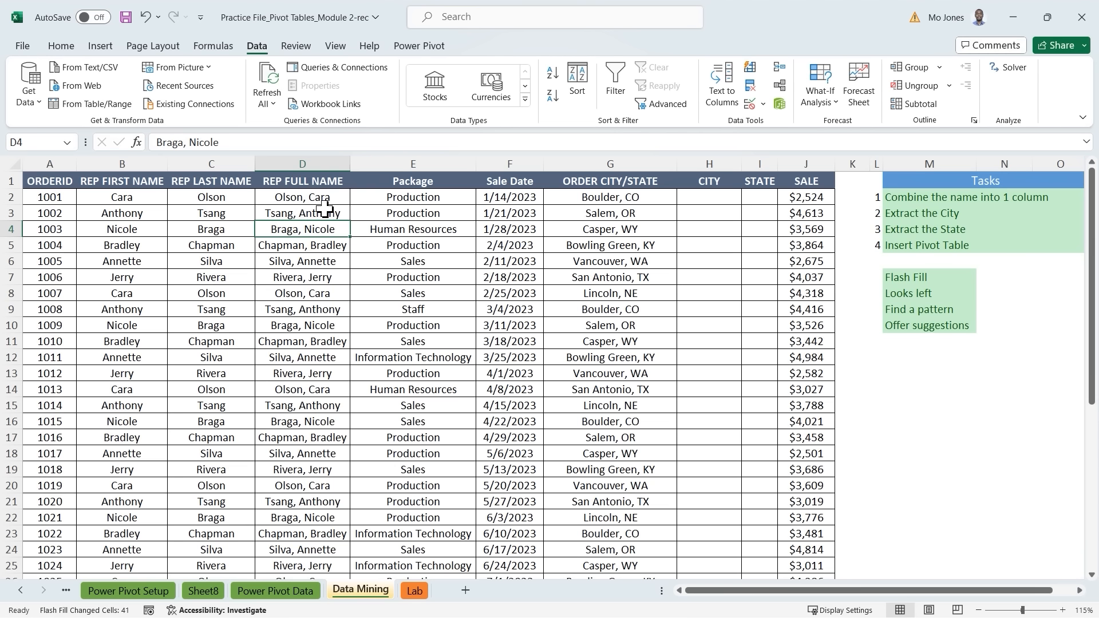
left_click_drag(238, 35, 271, 59)
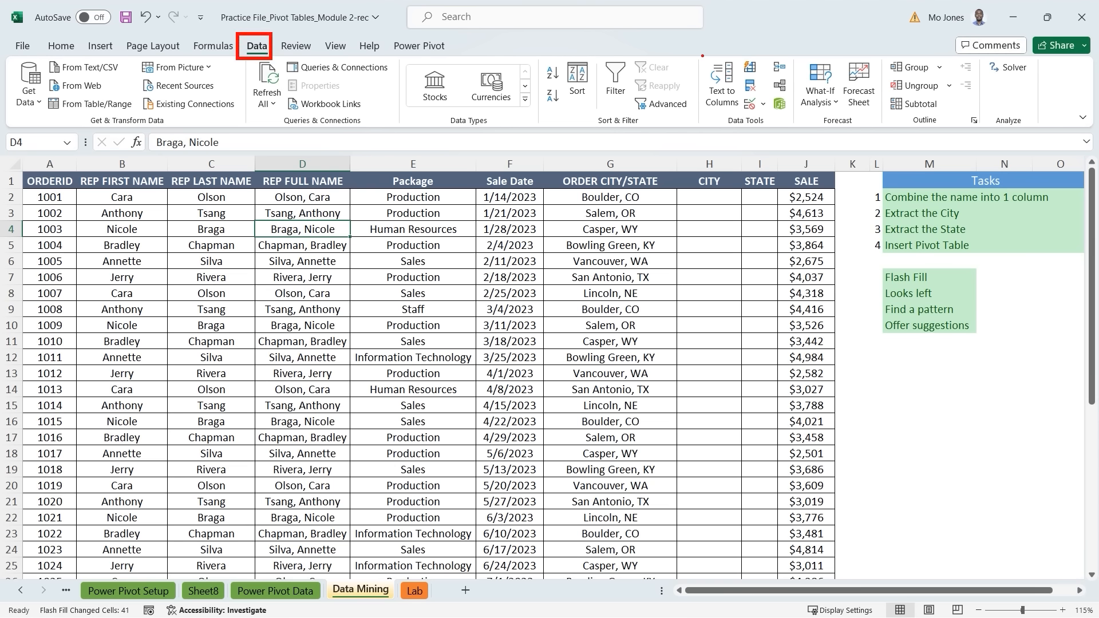
left_click_drag(714, 109, 770, 129)
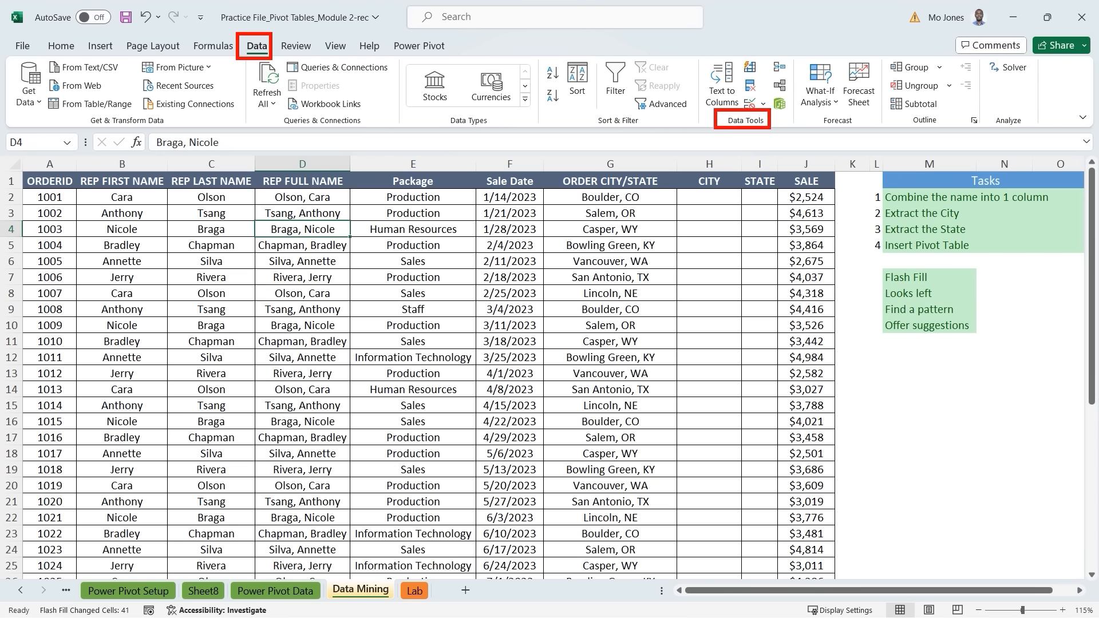
left_click_drag(745, 60, 703, 27)
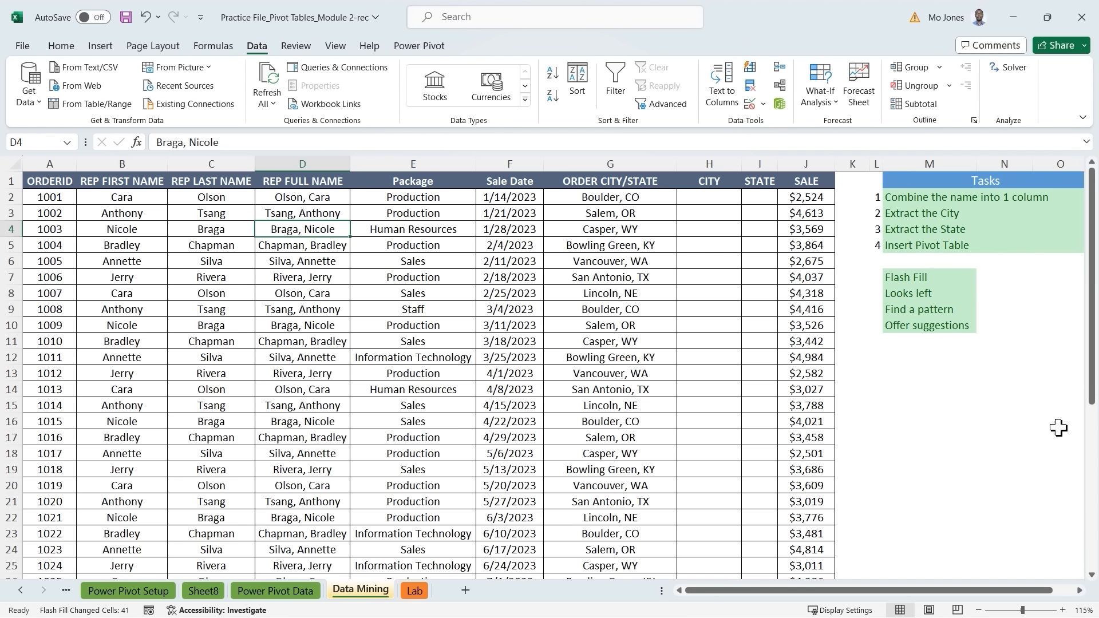
Step: Enter "Boulder" as the first CITY value, Flash Fill the rest of the column, and autofit the column width
left_click(706, 199)
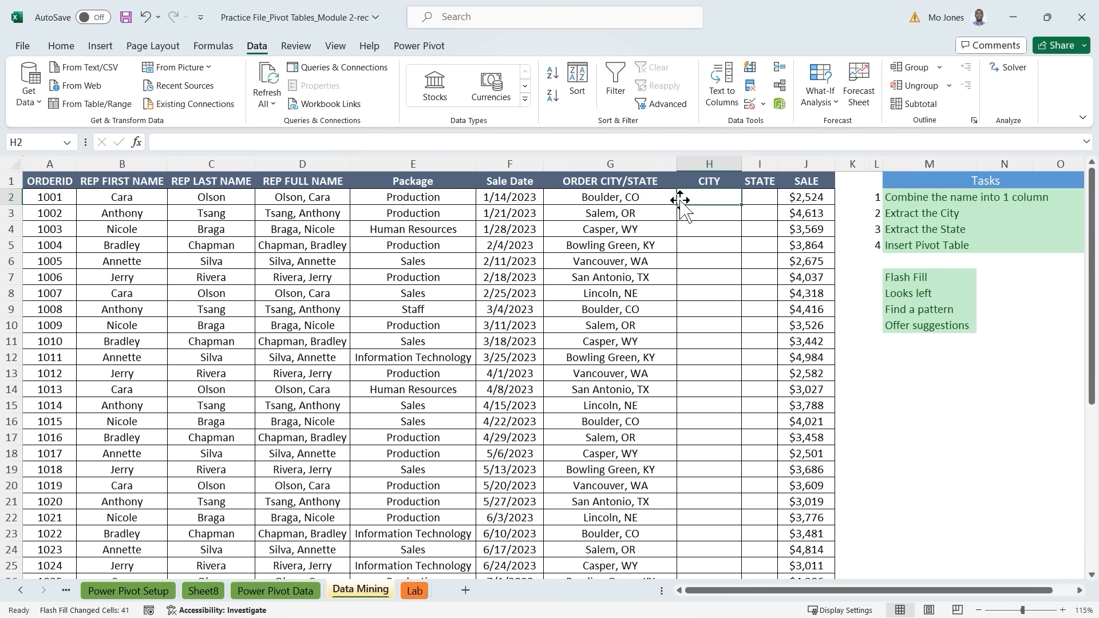
type("Boulder")
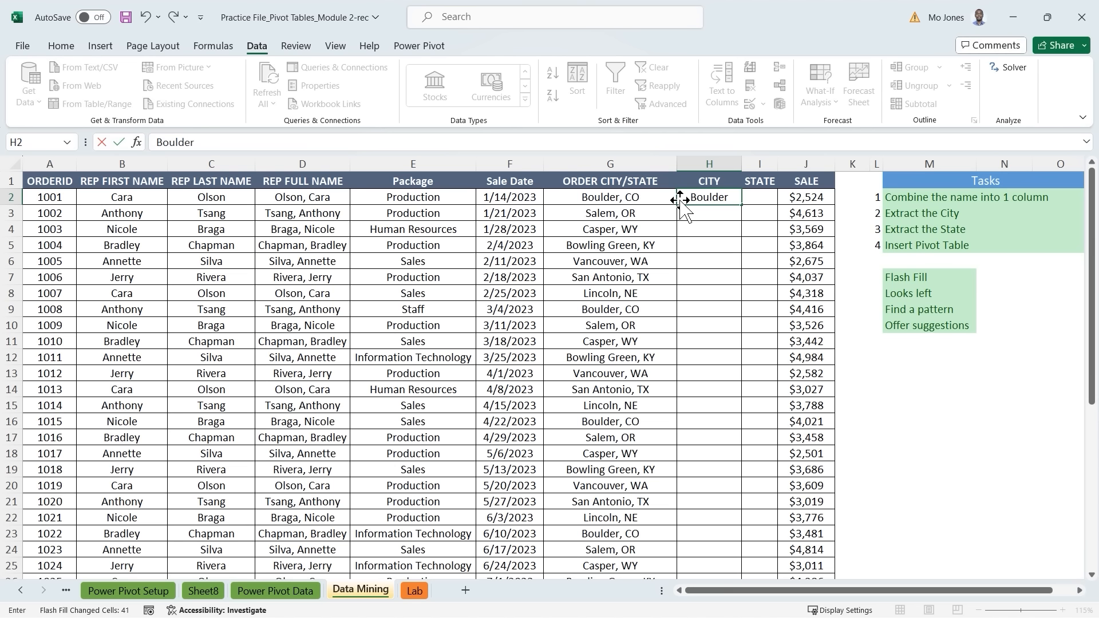
key("Return")
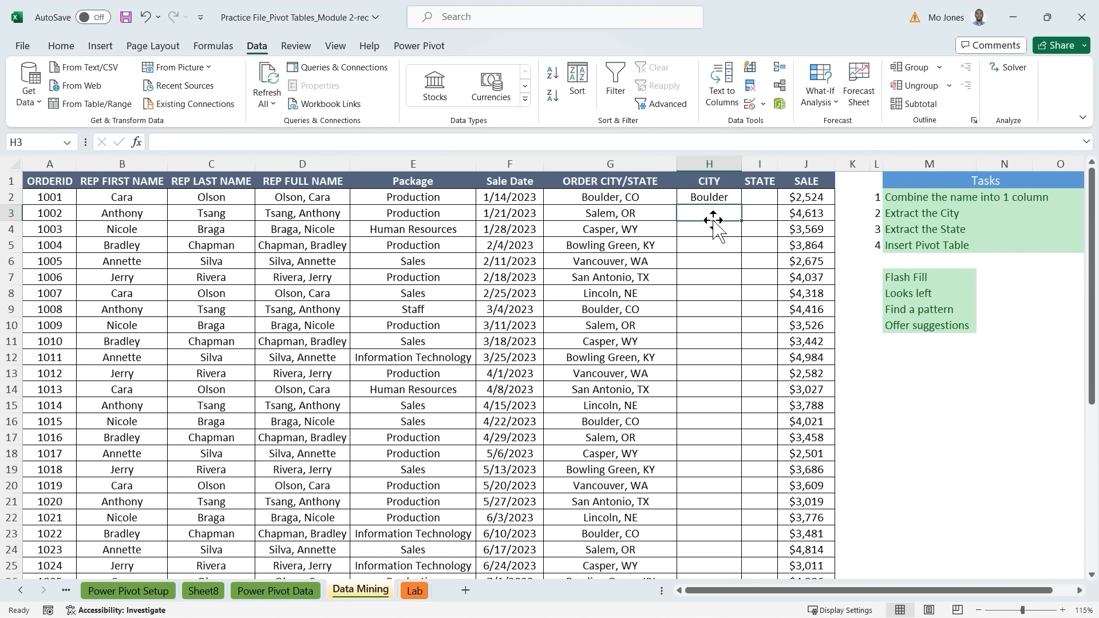
left_click(752, 75)
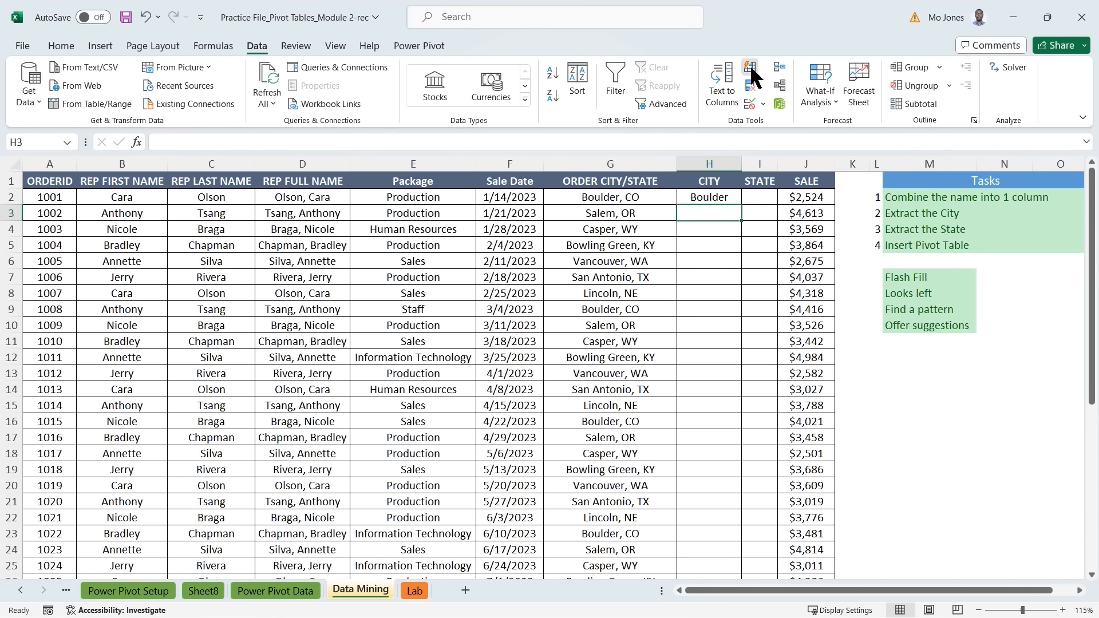
double_click(742, 167)
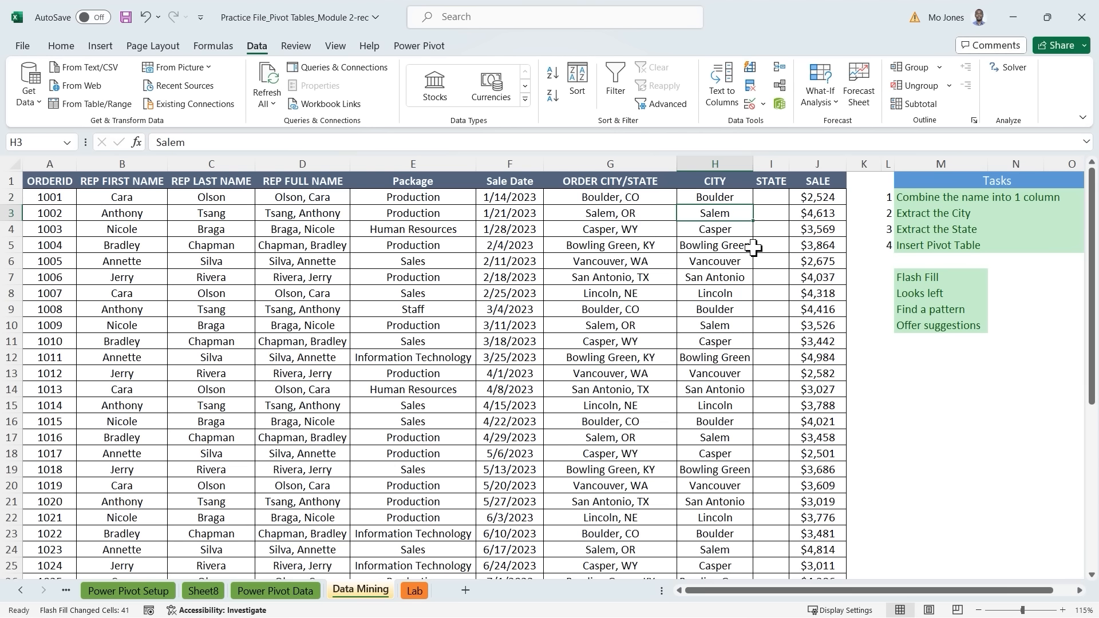
left_click(721, 247)
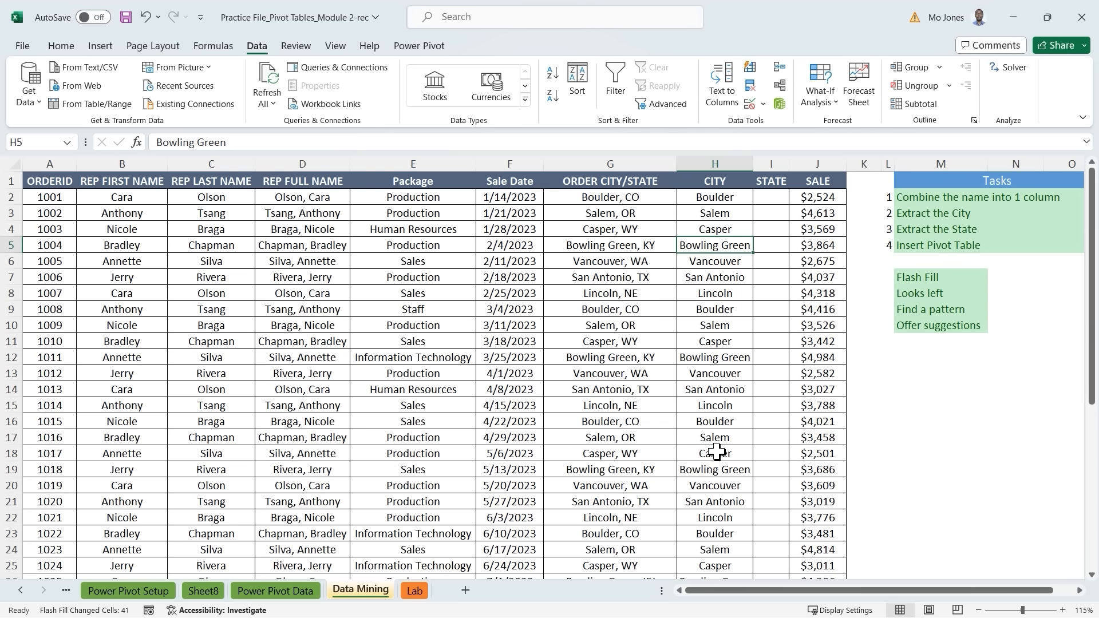
Step: Enter "CO" as the first value in the STATE column, in cell I2
left_click(770, 198)
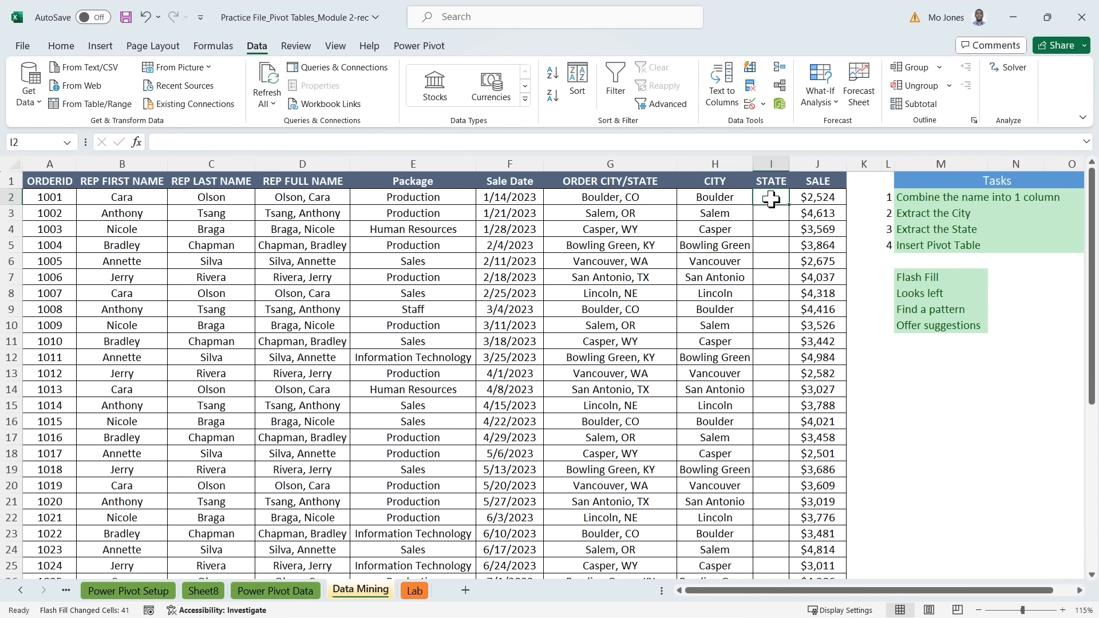
type("CO")
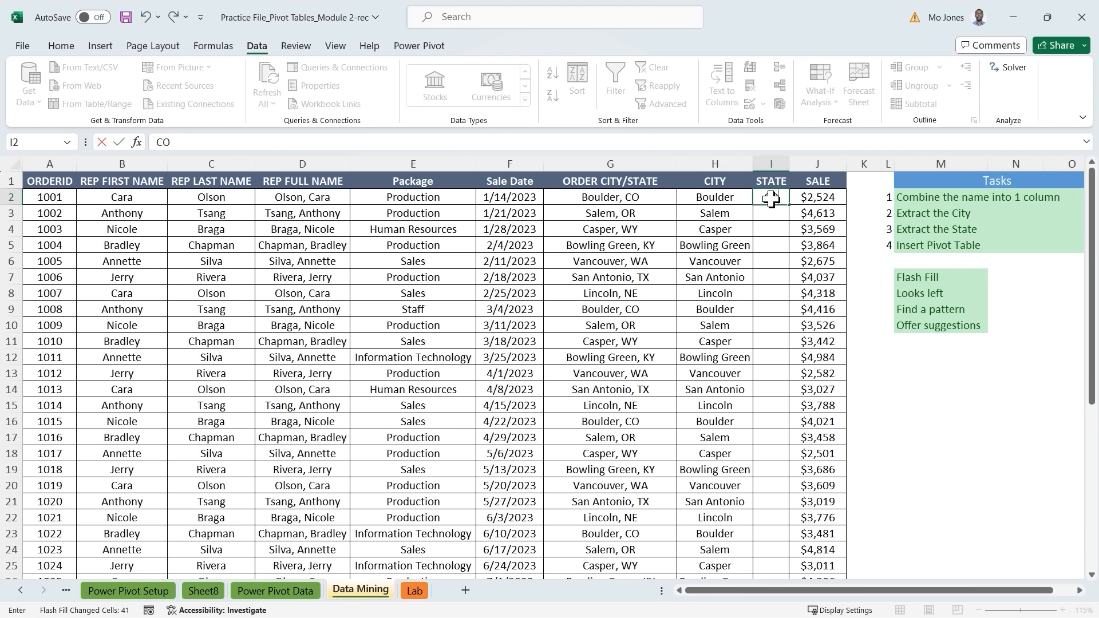
key("Return")
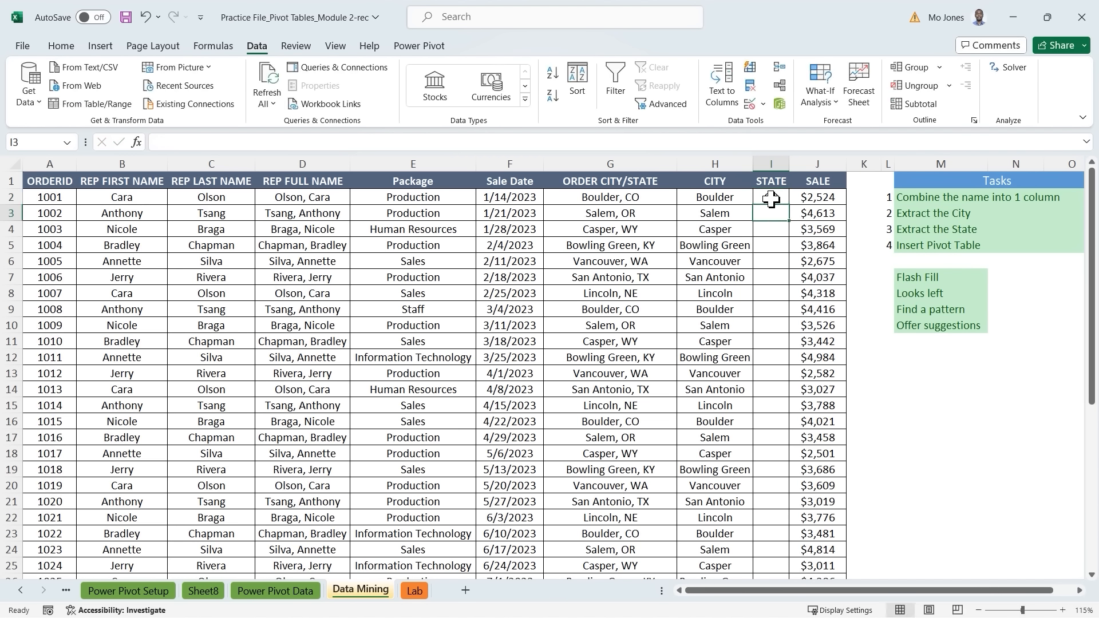
type("oR")
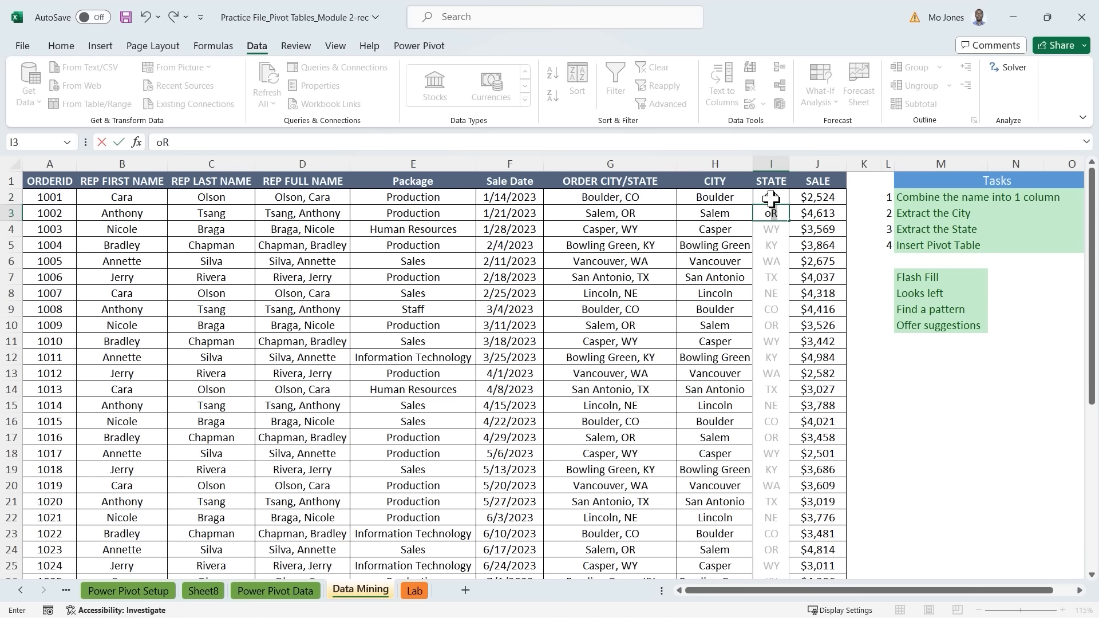
key("BackSpace")
key("BackSpace")
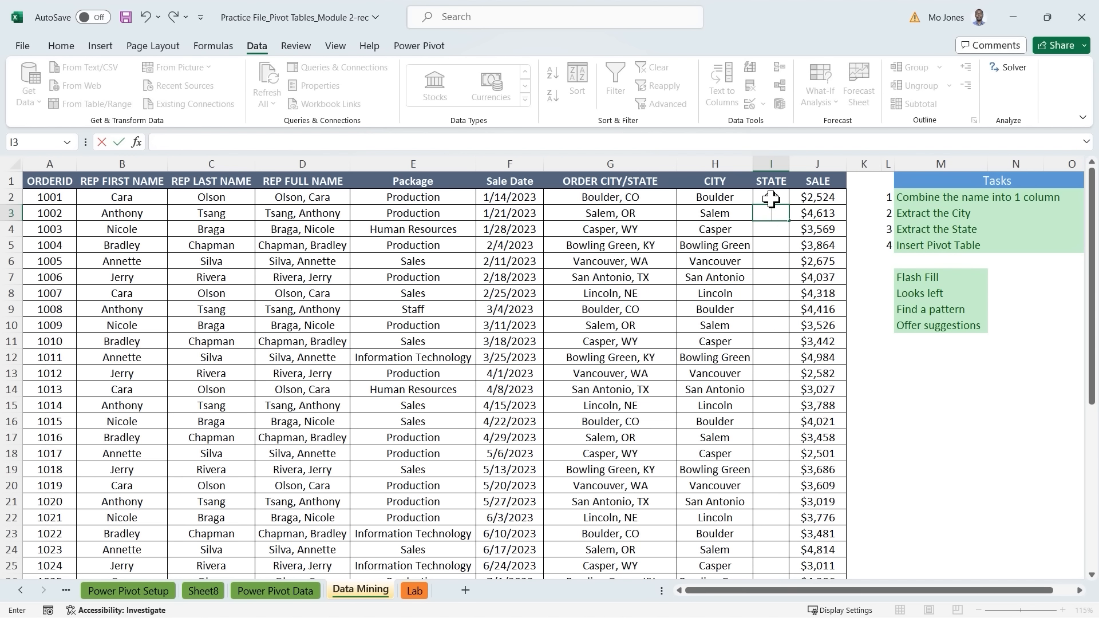
key("Escape")
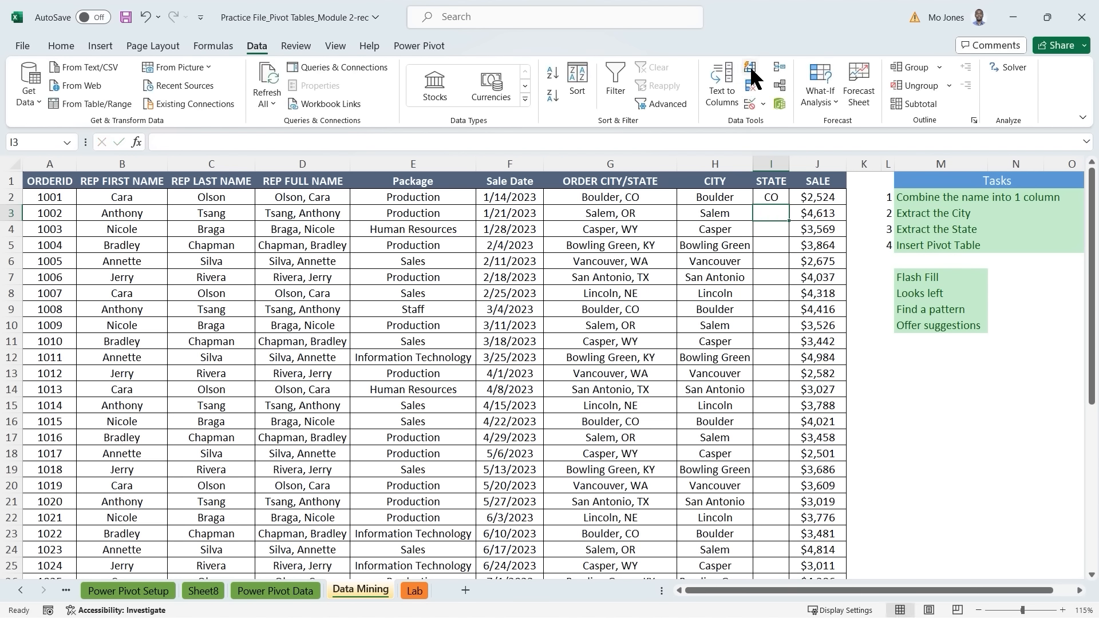
Step: Flash Fill the STATE column from cell I3 down and accept the suggestions
left_click(750, 68)
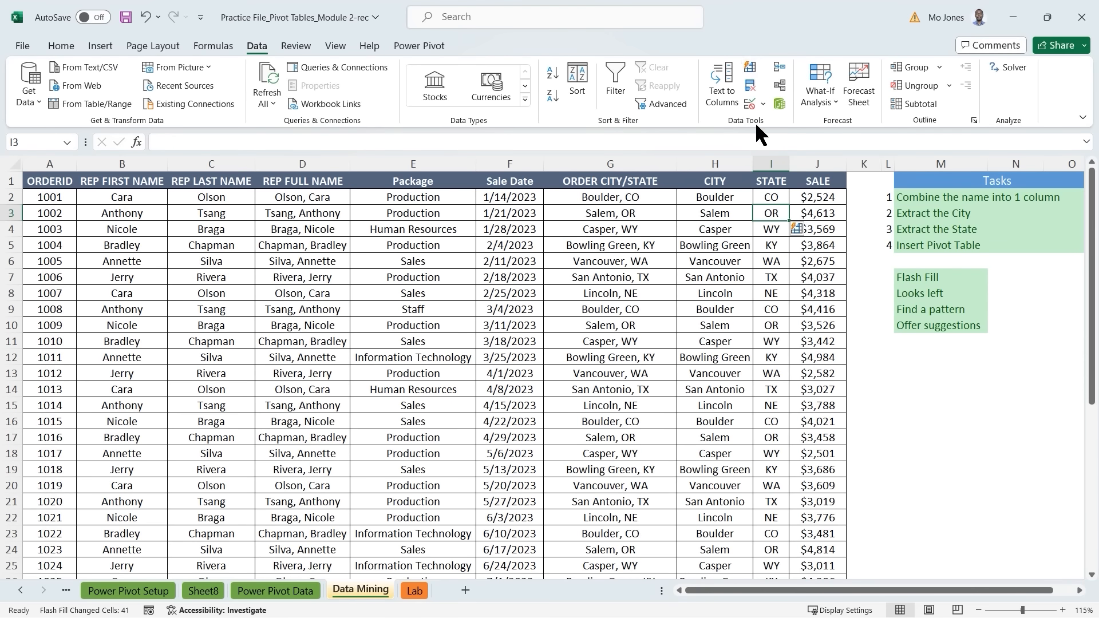
scroll(732, 280, "down", 3)
scroll(733, 275, "up", 3)
left_click(809, 229)
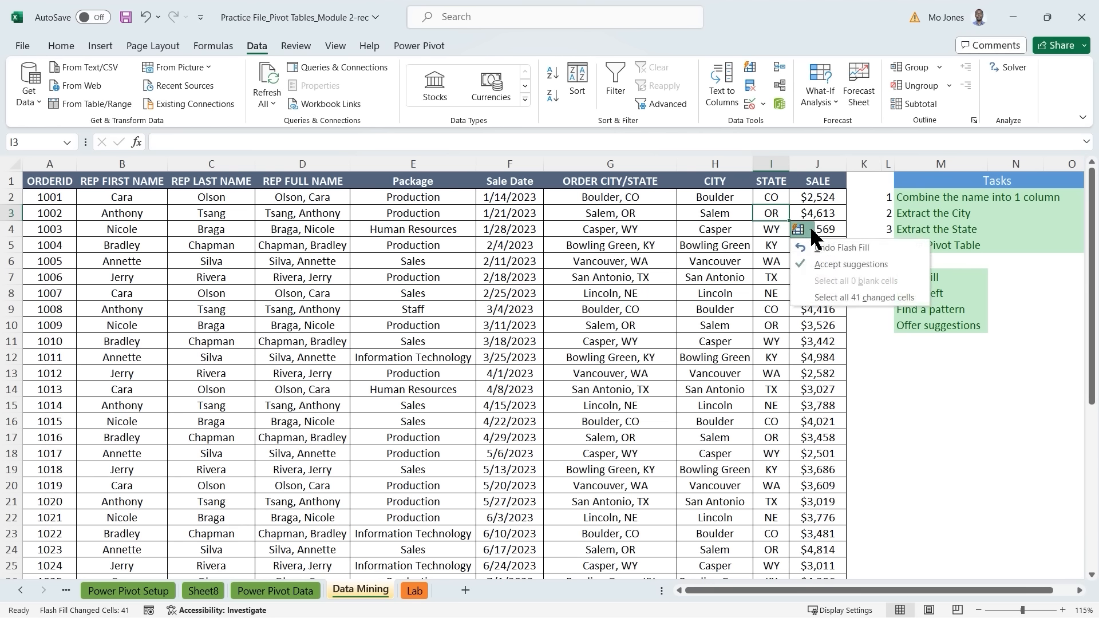
left_click(834, 264)
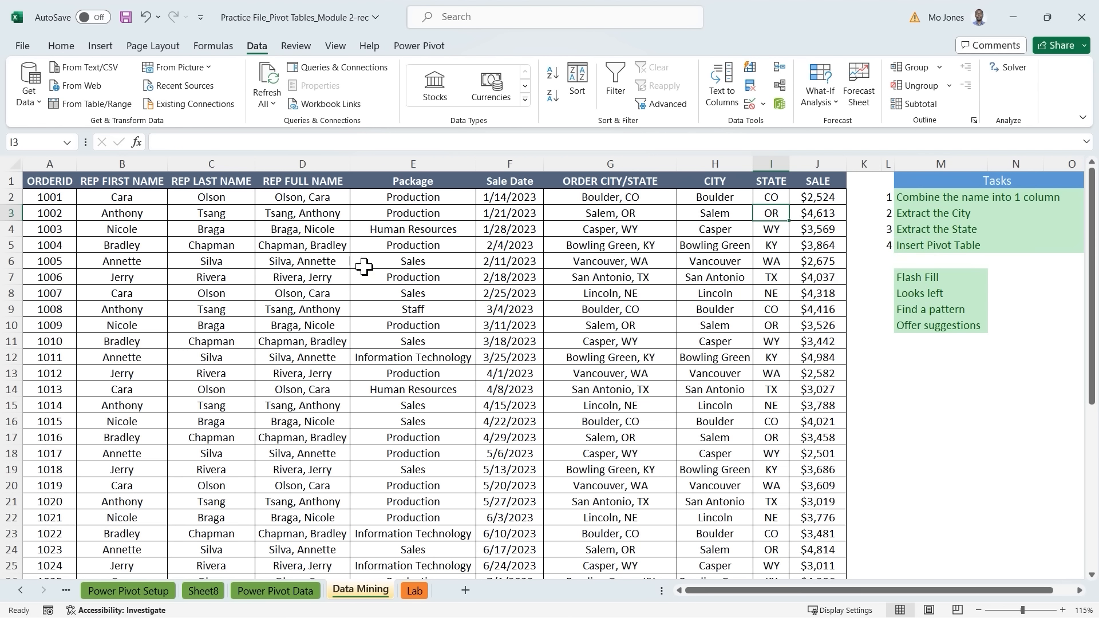
left_click(327, 261)
left_click(768, 246)
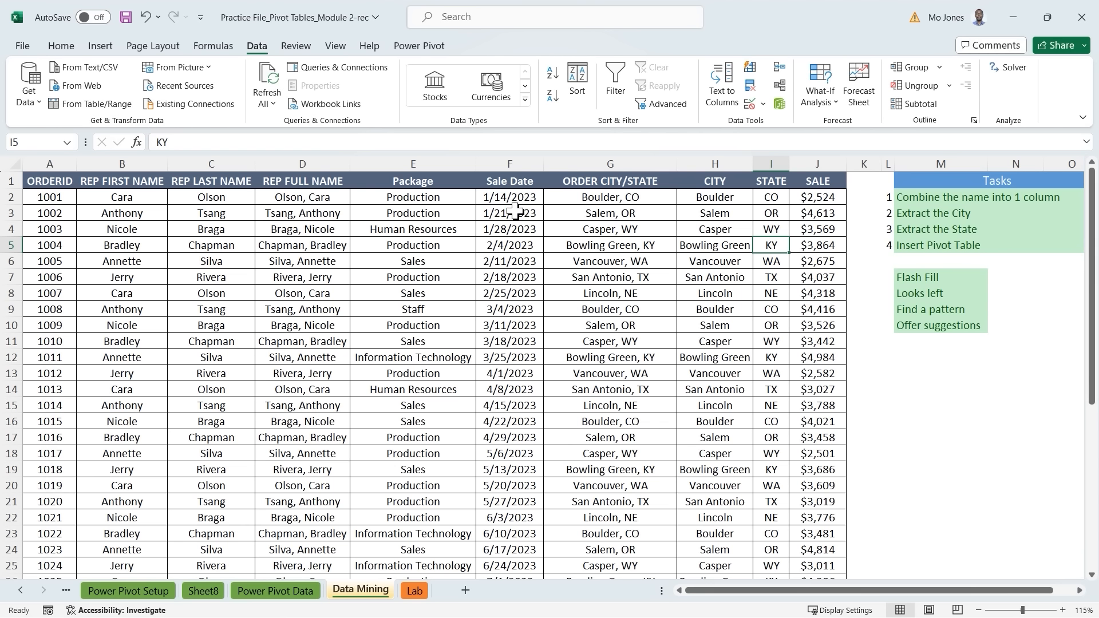
left_click(412, 239)
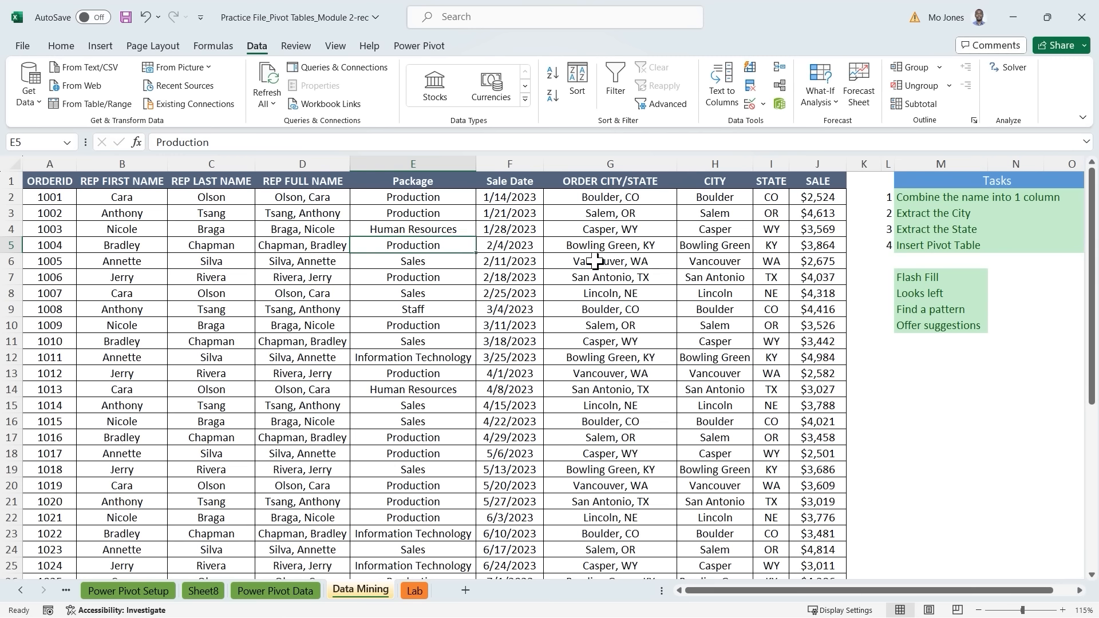
left_click(927, 355)
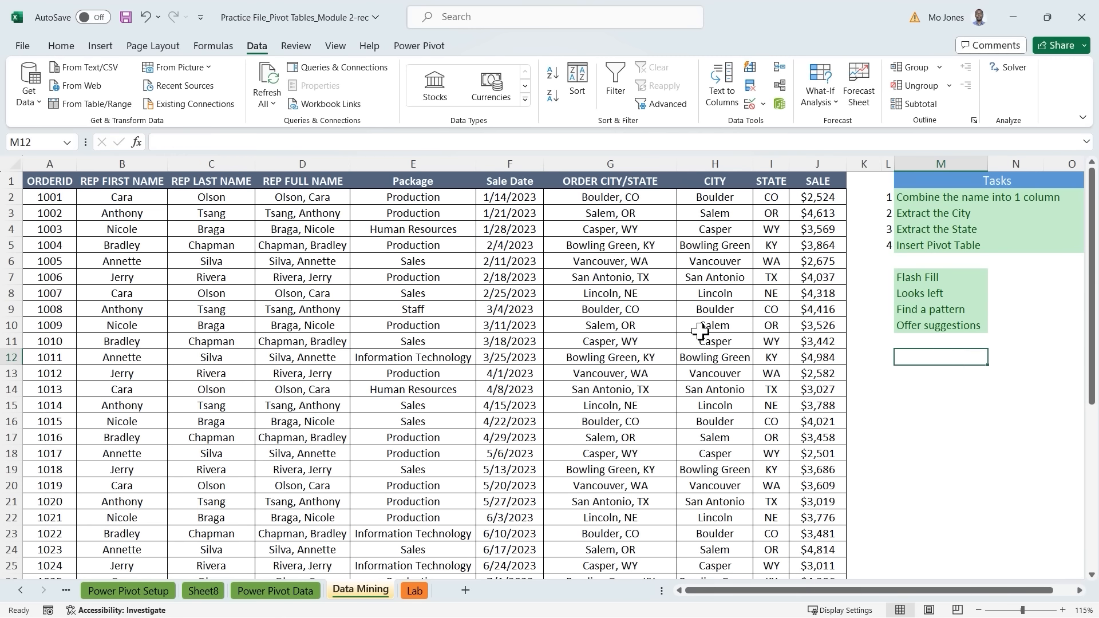
Step: Search the commands for "pivot" from a cell in the ORDER CITY/STATE column and look through the PivotTable options
right_click(640, 295)
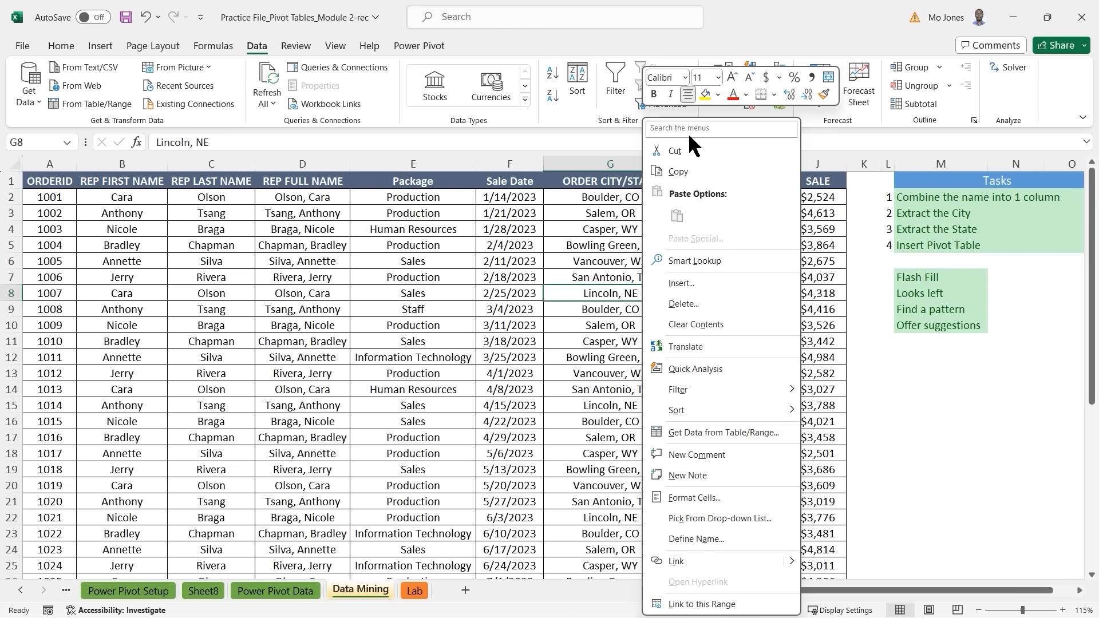
key("i")
key("o")
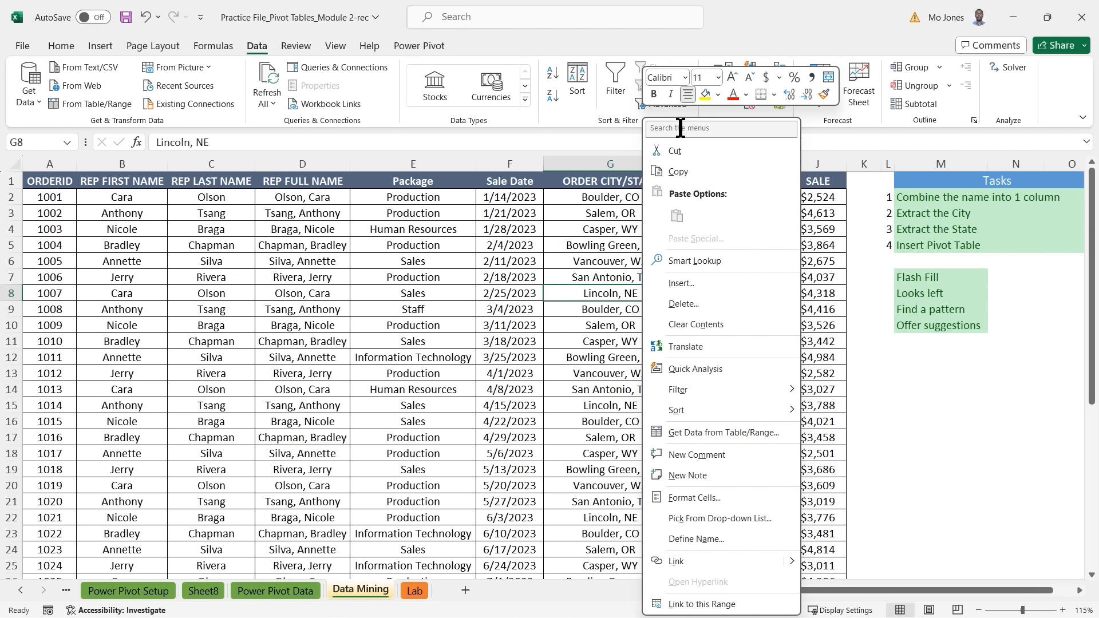
left_click(678, 128)
type("pivot")
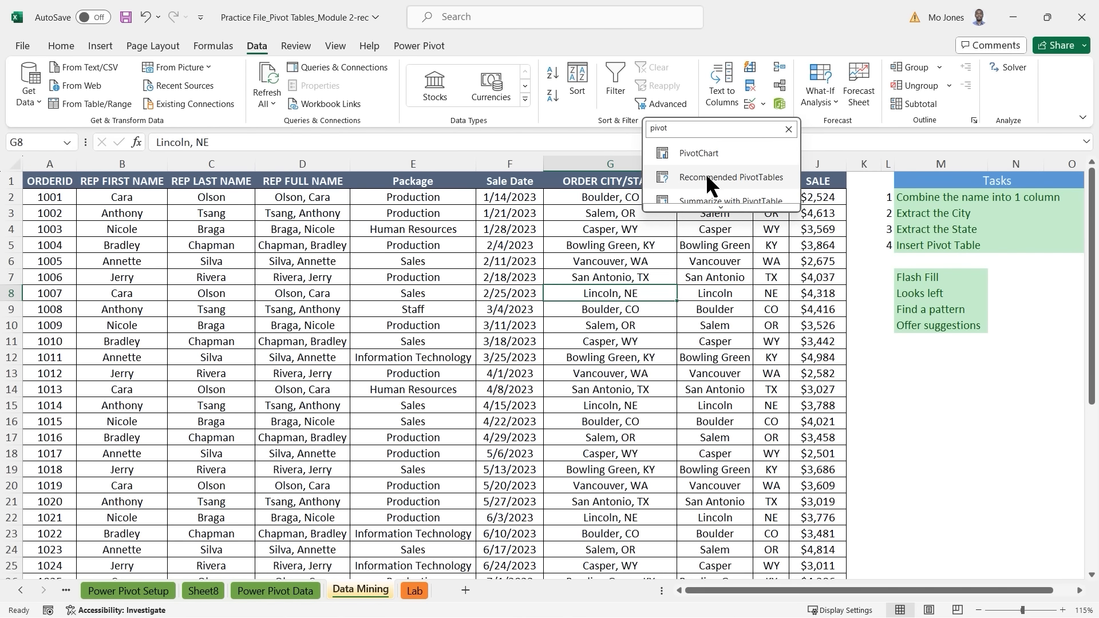
scroll(717, 182, "down", 1)
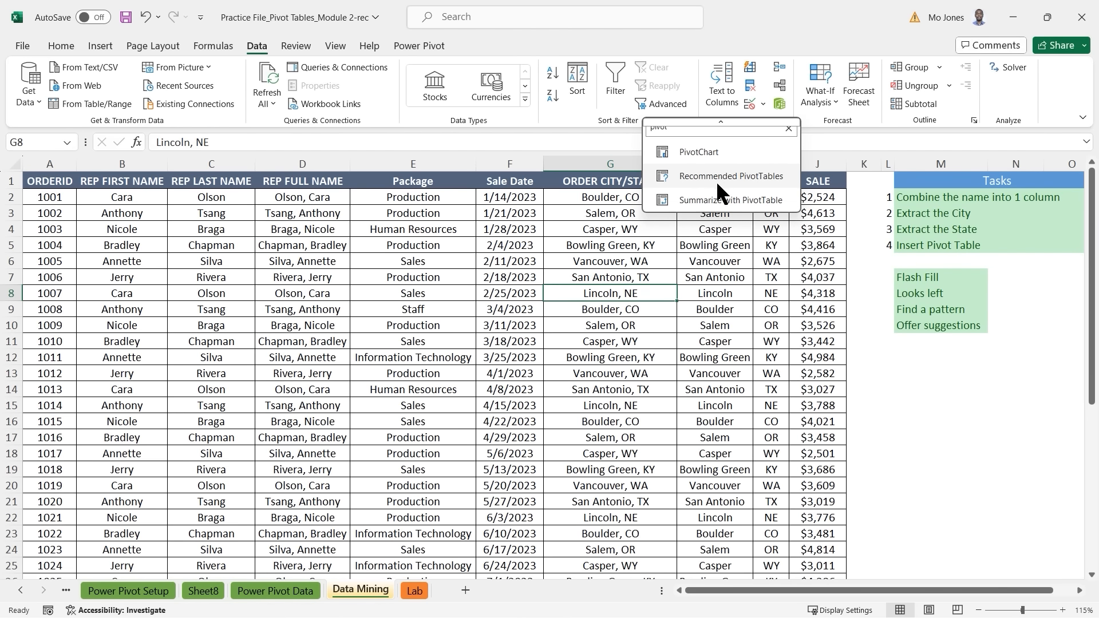
Step: Search the commands for "quick a" and run Analyze Data on the sales data
left_click(676, 129)
type("quick a")
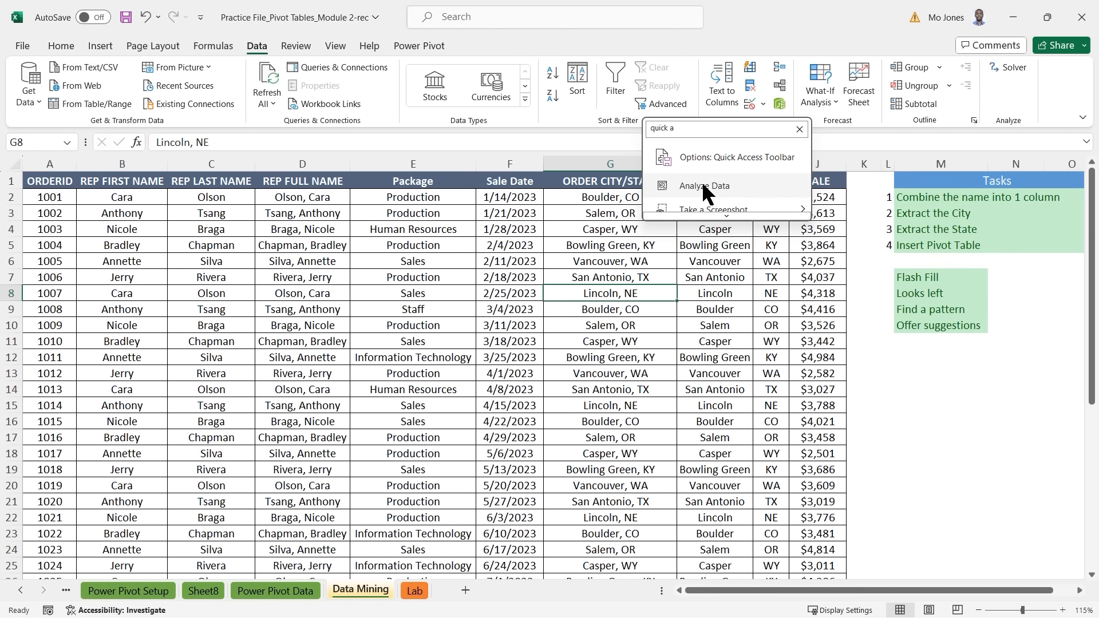
left_click(703, 186)
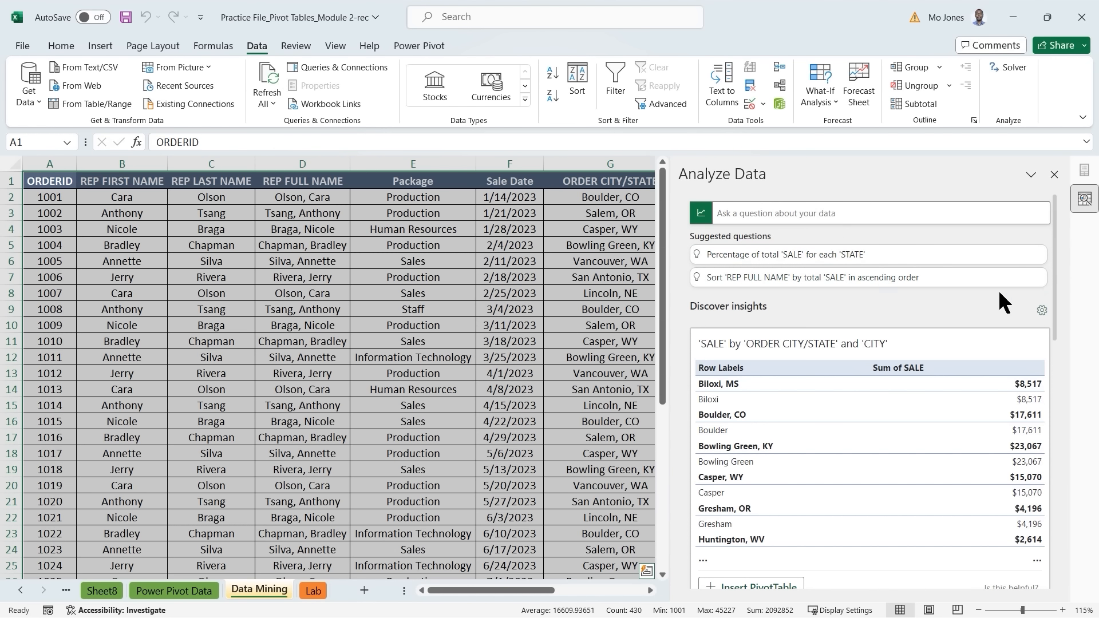
Step: Browse the suggested insights and insert the 'SALE' by 'STATE' PivotChart
scroll(1052, 238, "down", 1)
scroll(1053, 245, "down", 1)
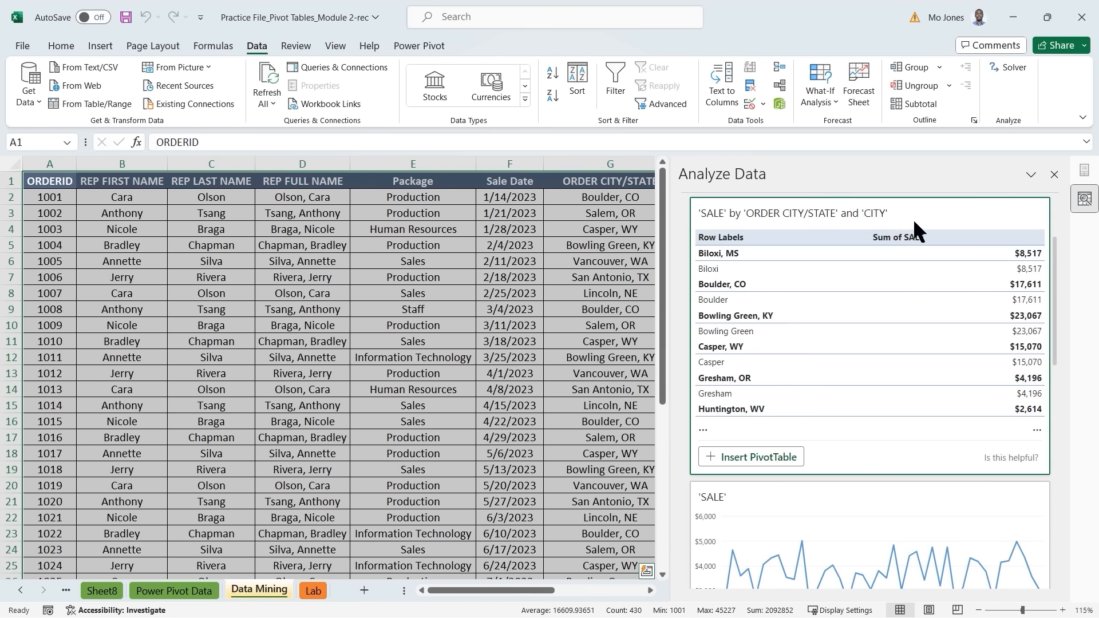
left_click_drag(1055, 260, 1053, 412)
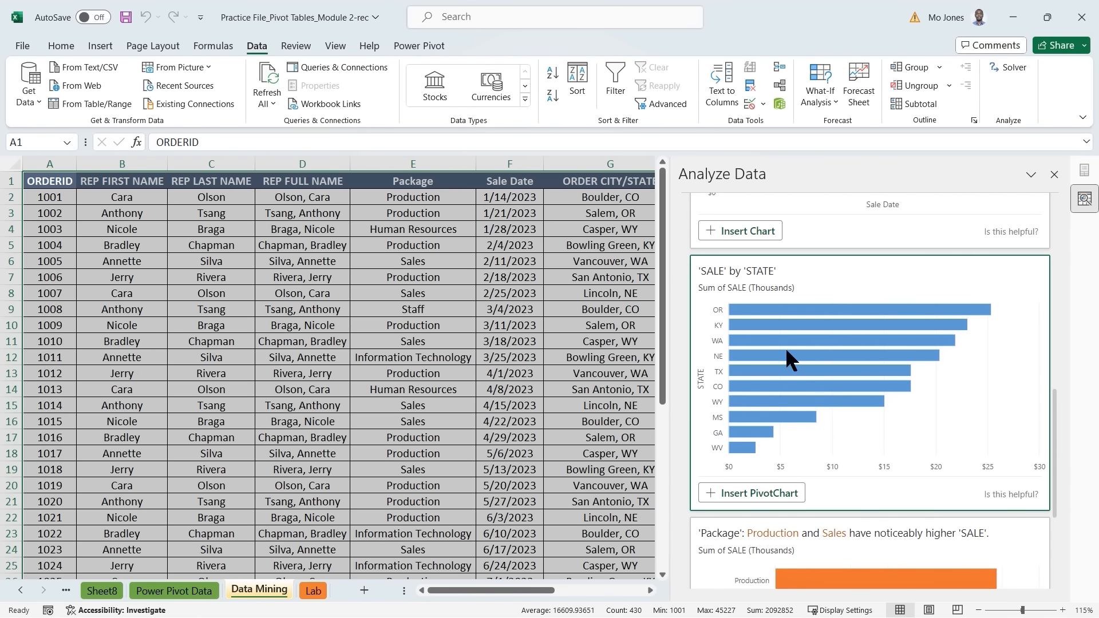
left_click(752, 493)
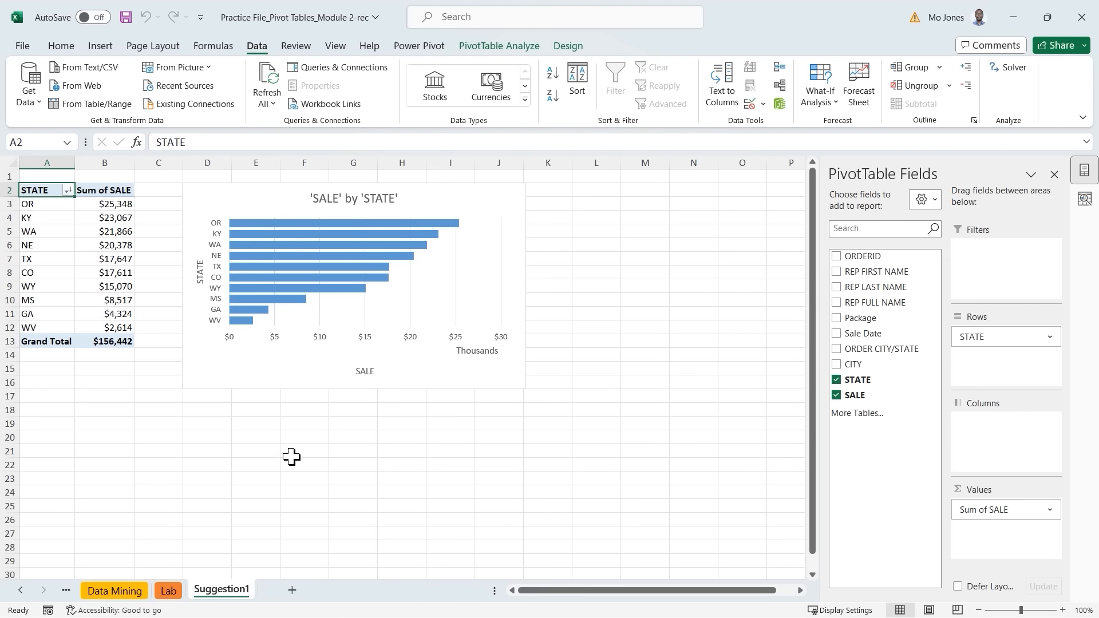
Step: Apply the dark-background chart style to the 'SALE' by 'STATE' PivotChart and return to the PivotTable
scroll(293, 455, "up", 1)
left_click(31, 276)
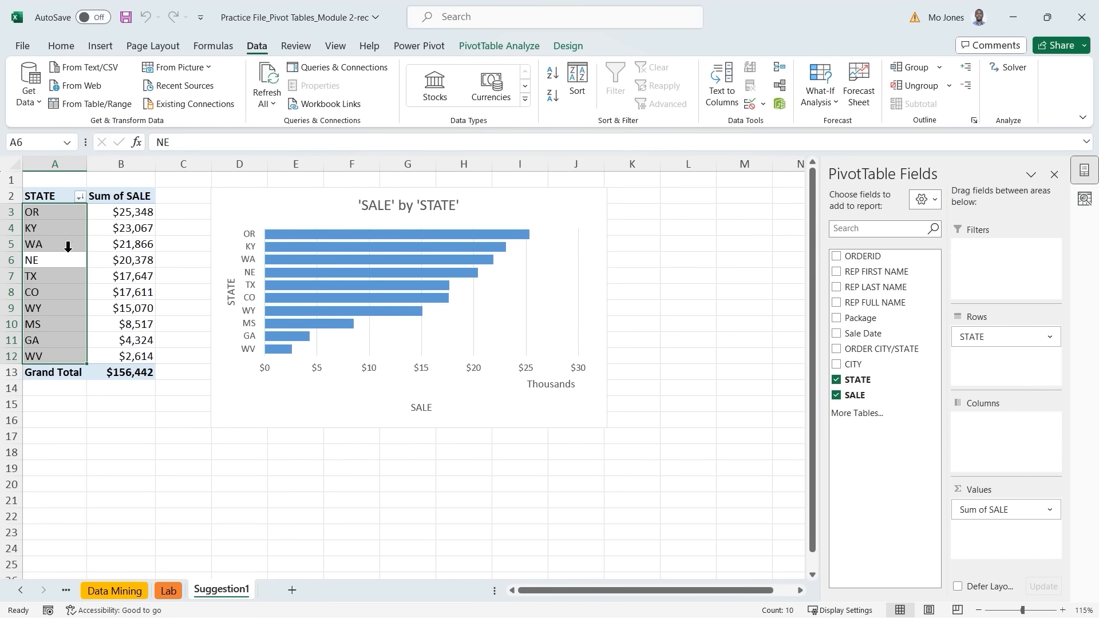
left_click(329, 200)
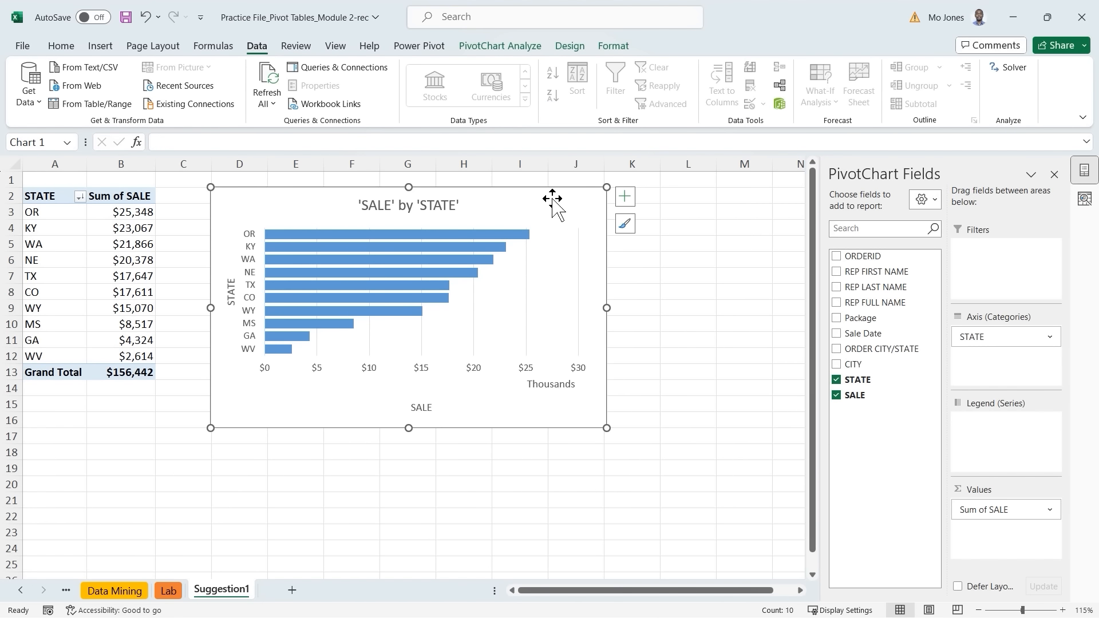
left_click(625, 224)
left_click_drag(795, 283, 799, 373)
left_click(722, 363)
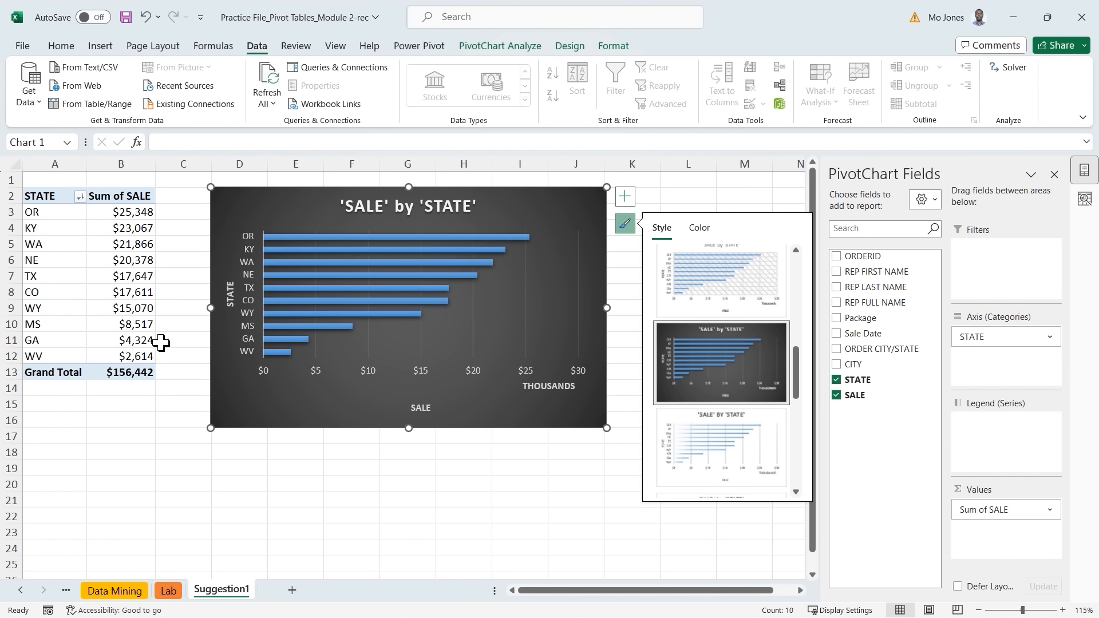
left_click(103, 298)
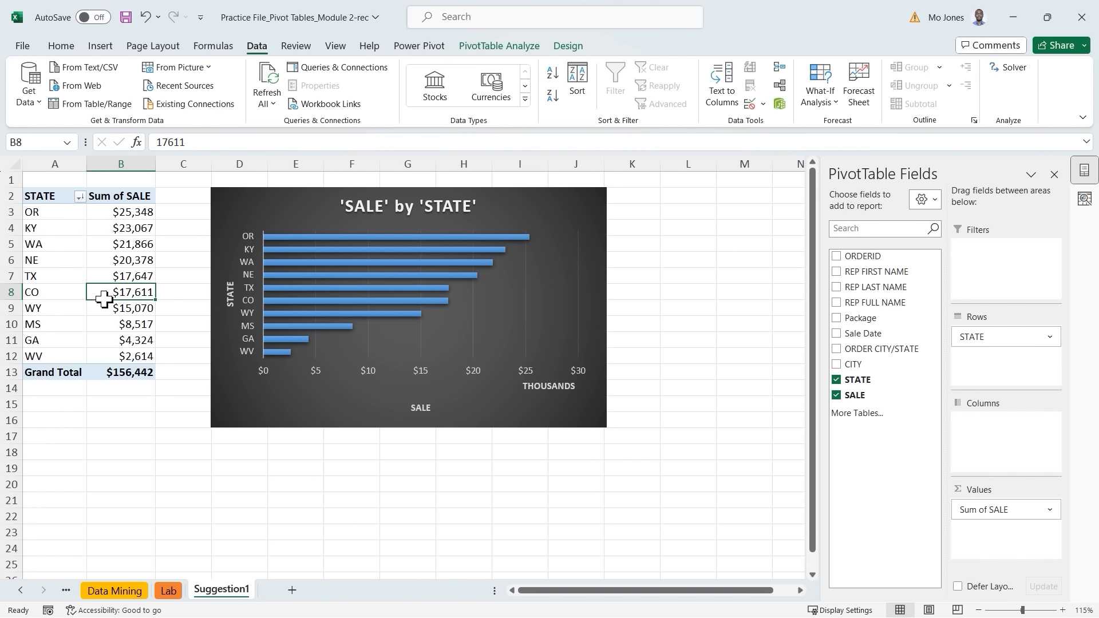